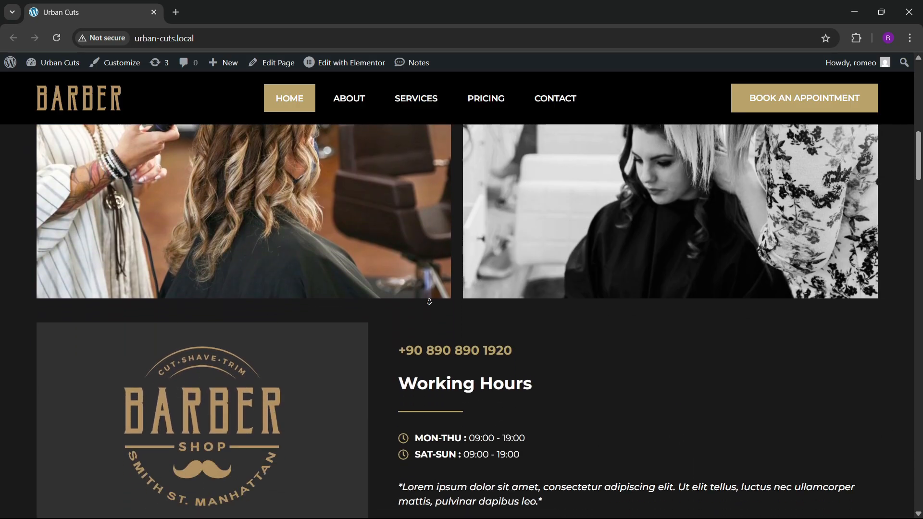
- Review the barber shop home page from the Working Hours section through the image slider to the Barbershop Services section
scroll(429, 301, "down", 2)
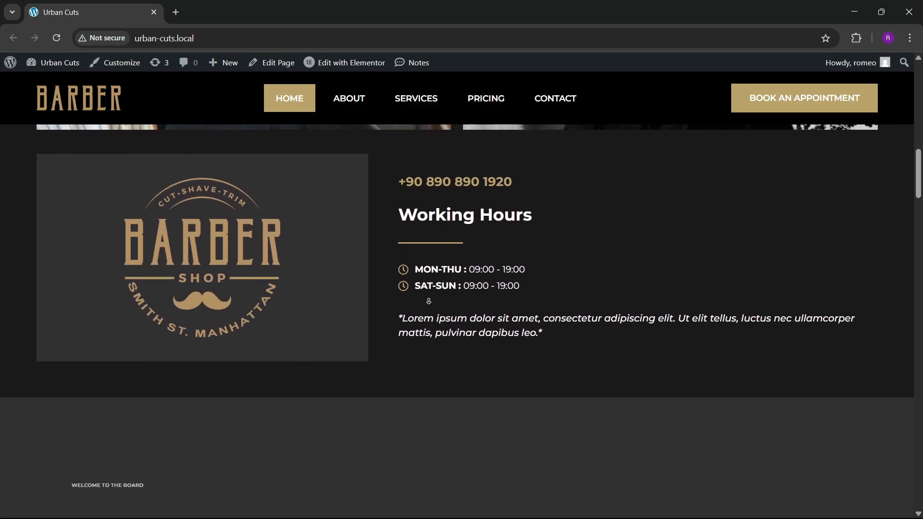
scroll(428, 300, "down", 2)
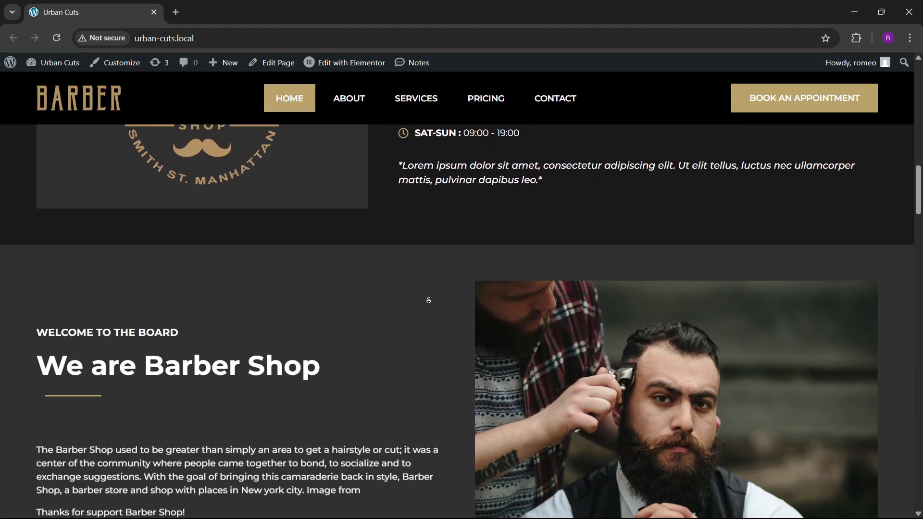
scroll(429, 300, "down", 3)
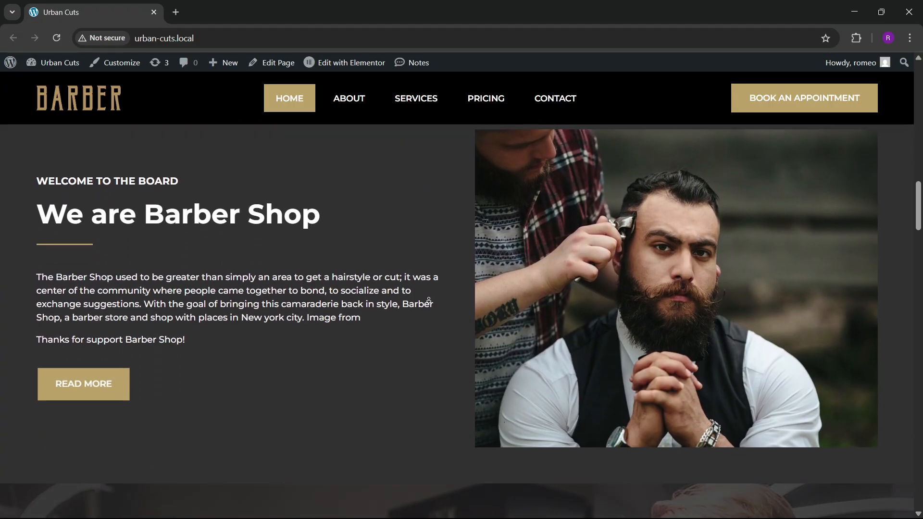
scroll(429, 301, "down", 4)
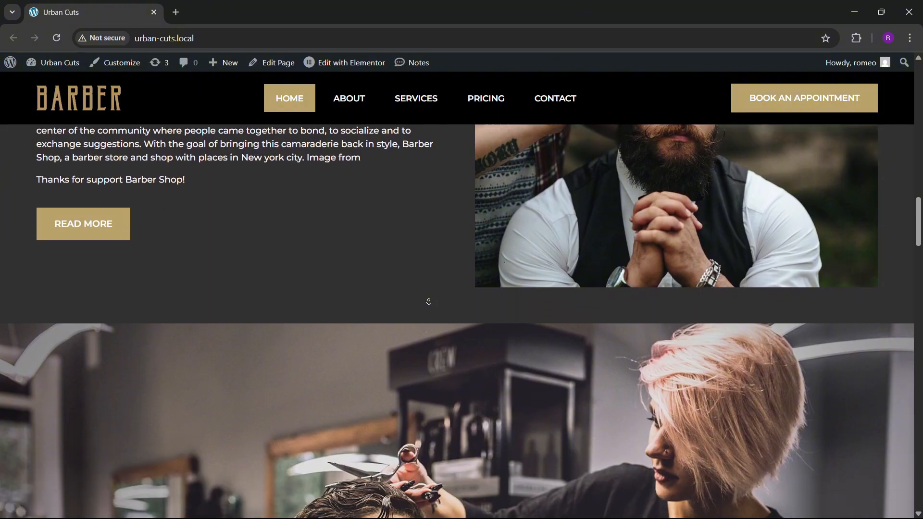
scroll(428, 301, "down", 3)
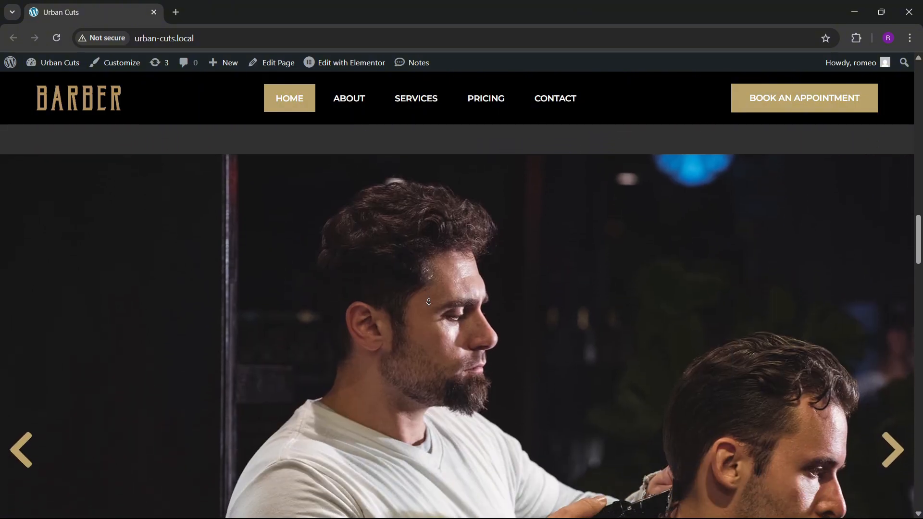
scroll(429, 302, "down", 4)
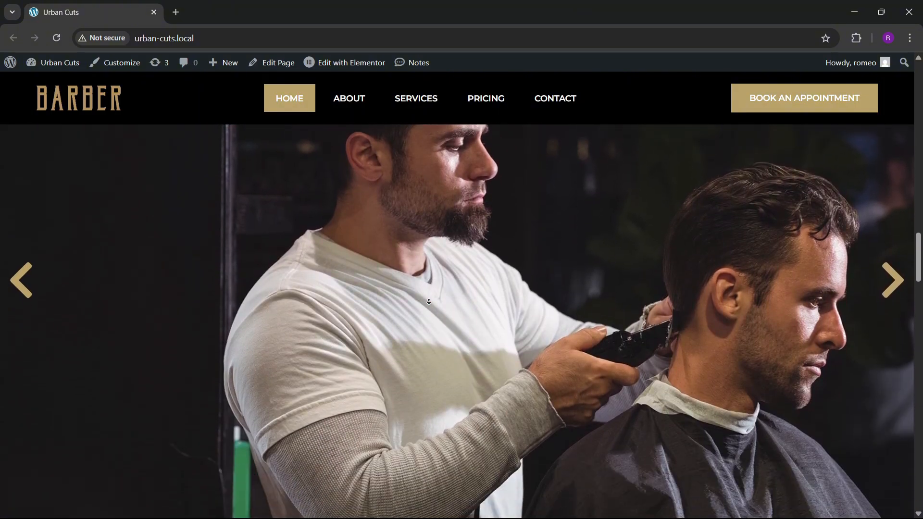
scroll(429, 302, "down", 4)
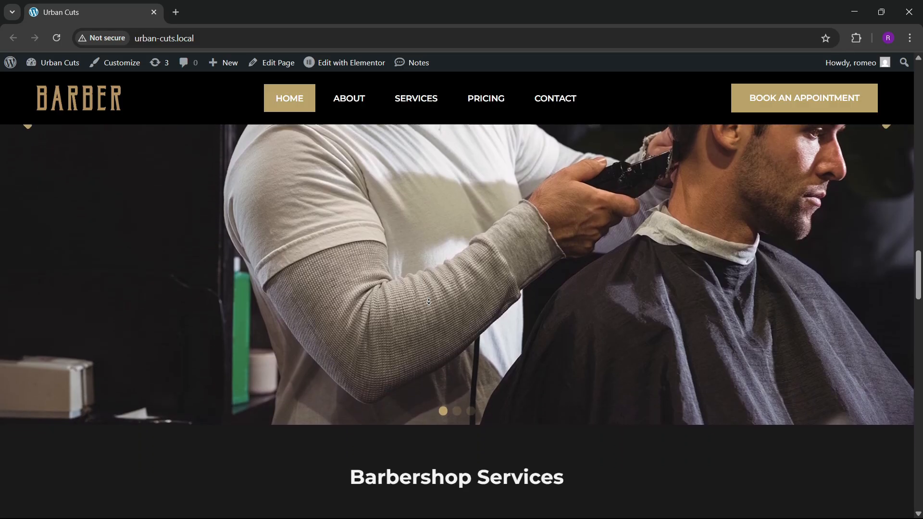
scroll(428, 302, "down", 4)
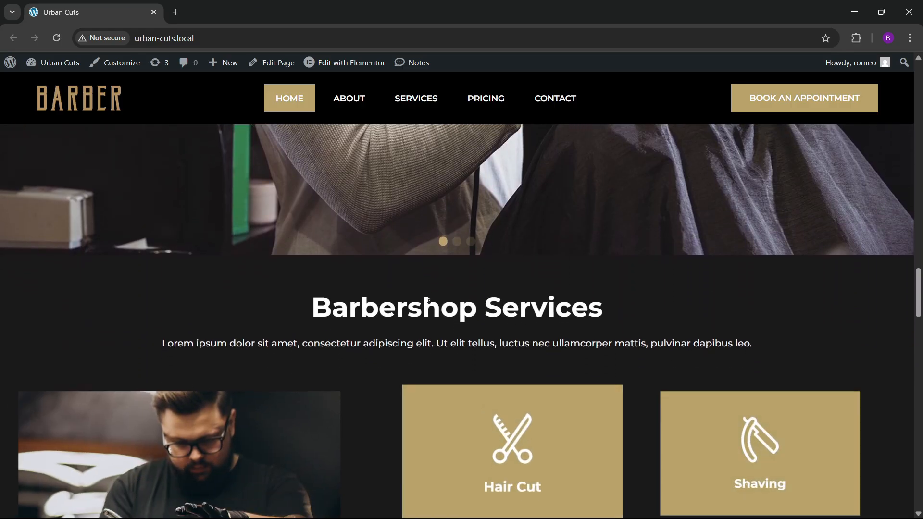
scroll(429, 301, "down", 2)
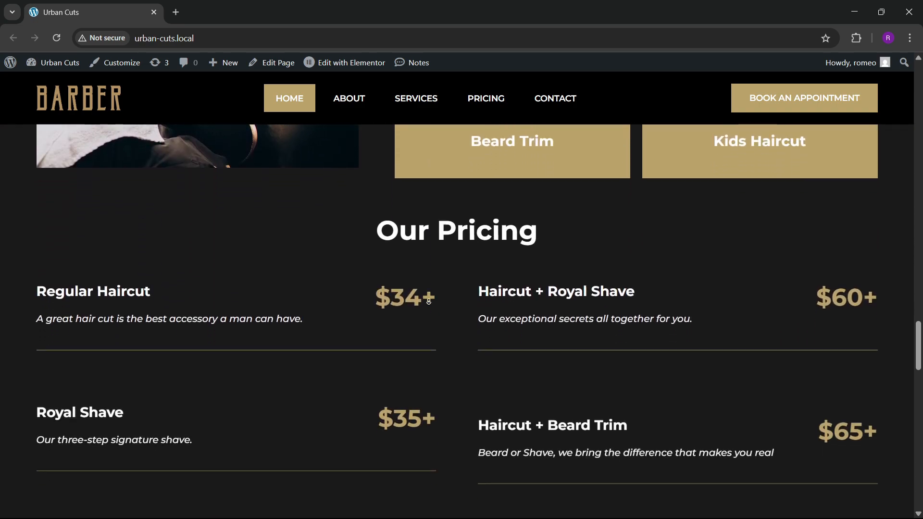
- Review the home page's pricing list, first-appointment discount banner, Our Barbershop Stories carousel and footer
scroll(429, 301, "down", 4)
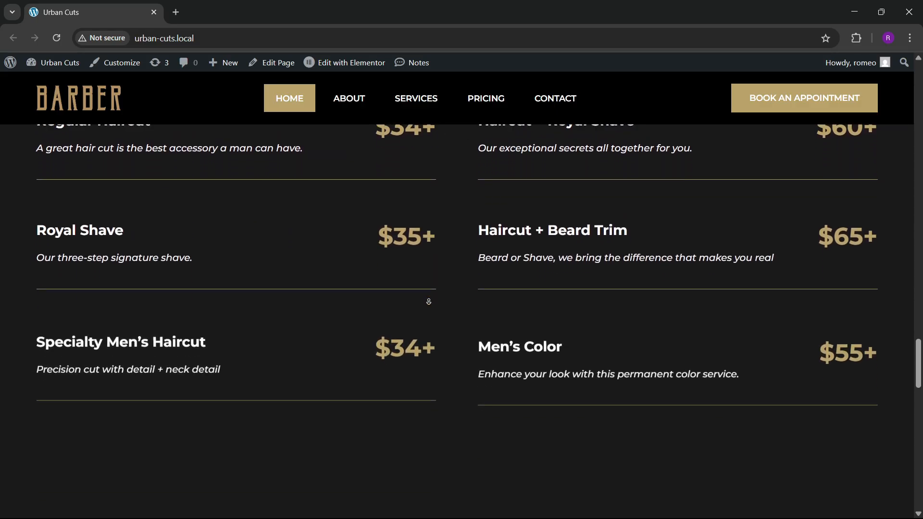
scroll(428, 301, "down", 5)
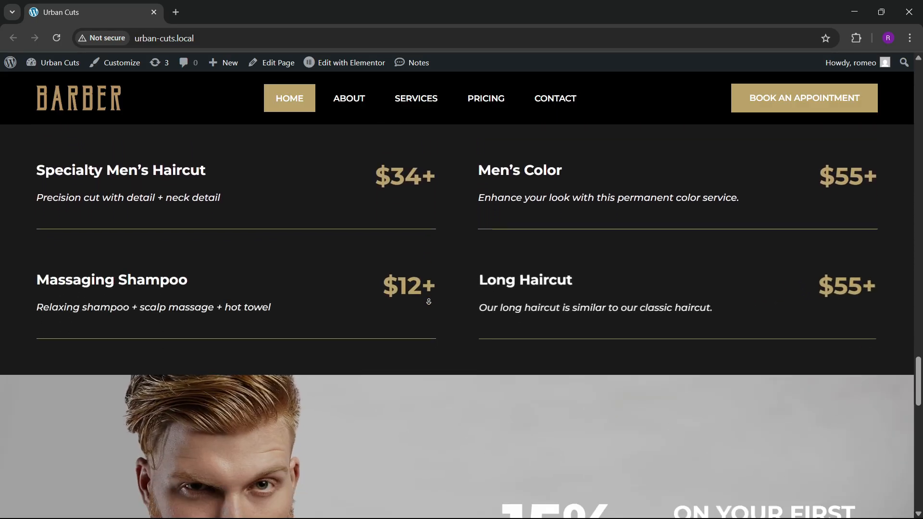
scroll(429, 301, "down", 4)
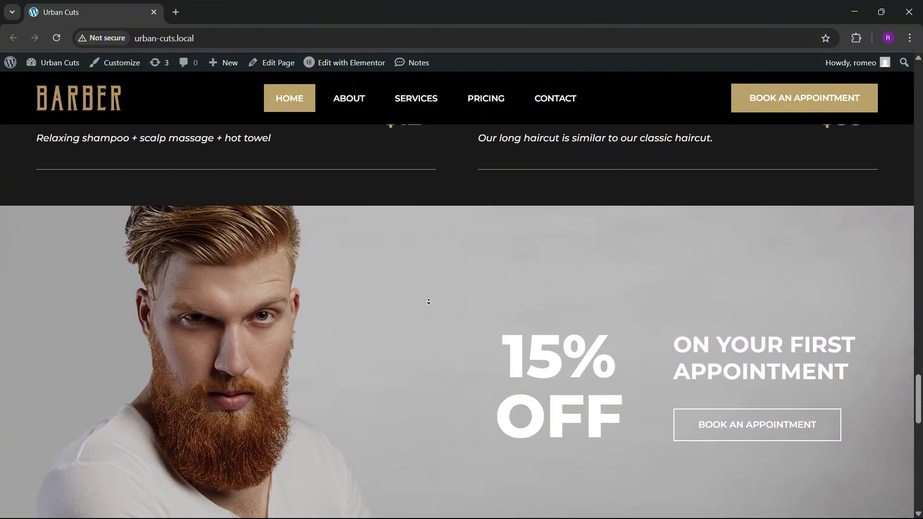
scroll(429, 301, "down", 4)
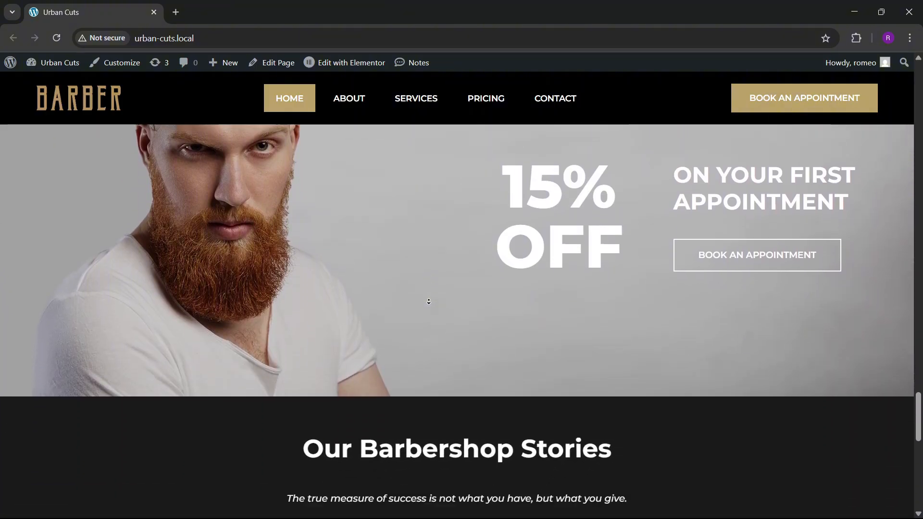
scroll(429, 301, "down", 4)
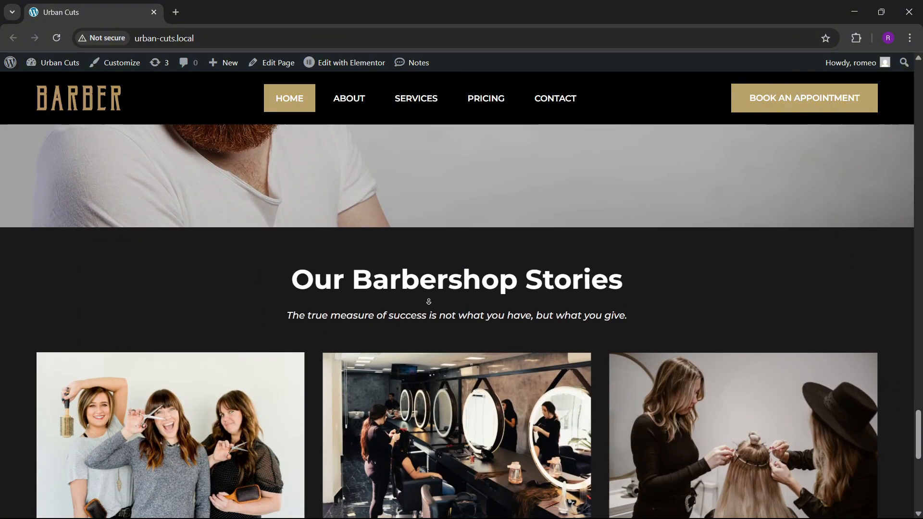
scroll(429, 301, "down", 4)
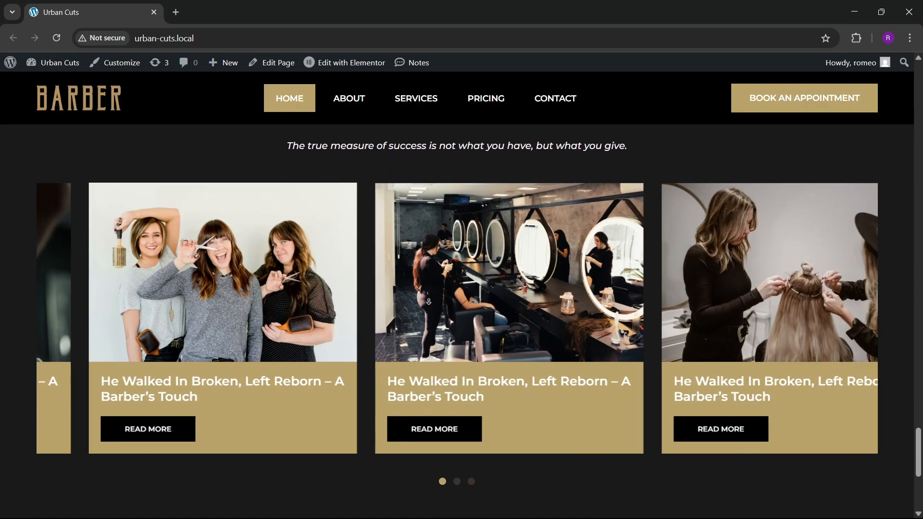
scroll(429, 301, "down", 4)
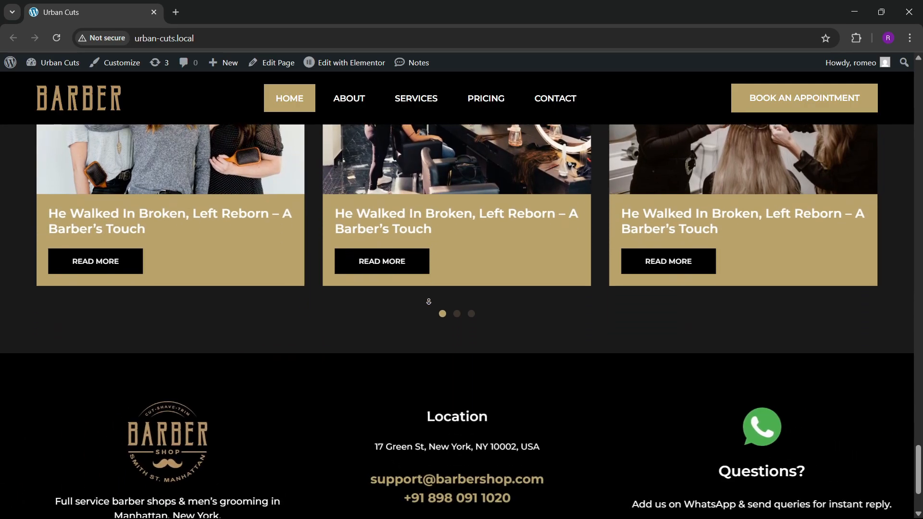
scroll(428, 301, "down", 2)
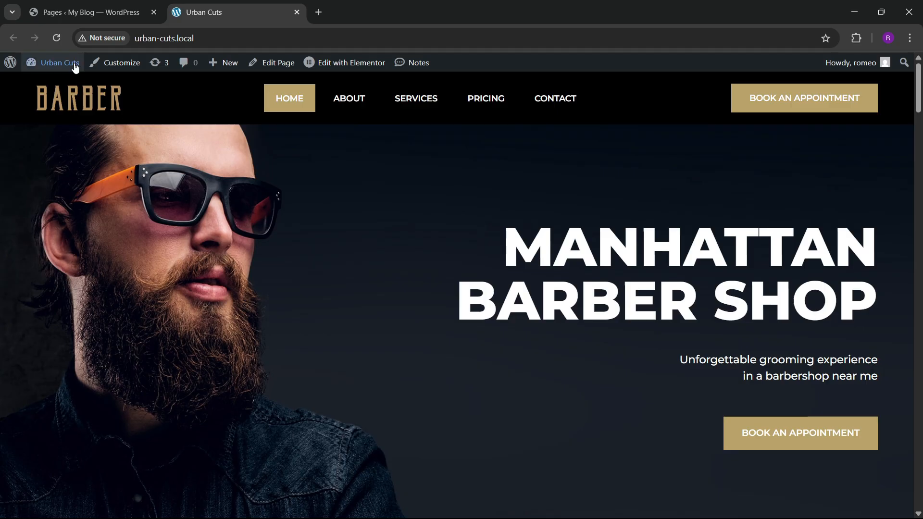
- Reload the home page to replay the entrance animations of the hero banner and the Working Hours section
left_click(61, 38)
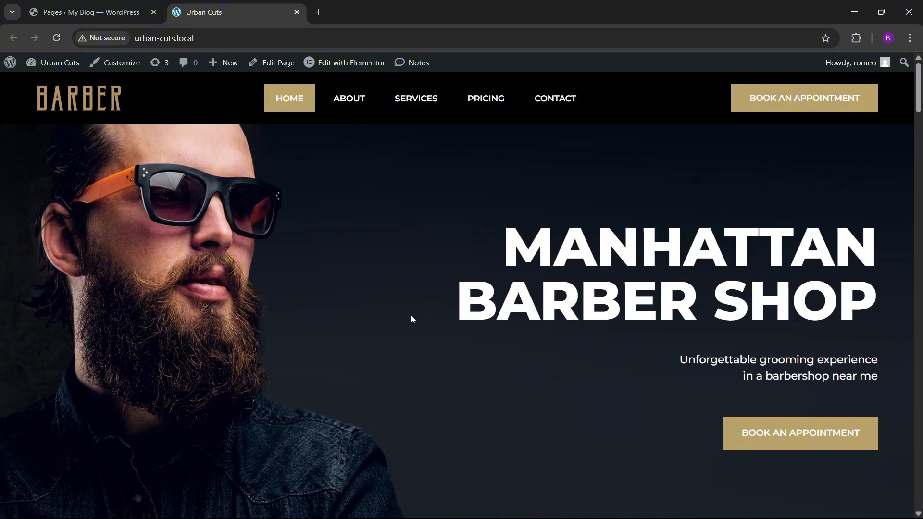
scroll(410, 318, "down", 3)
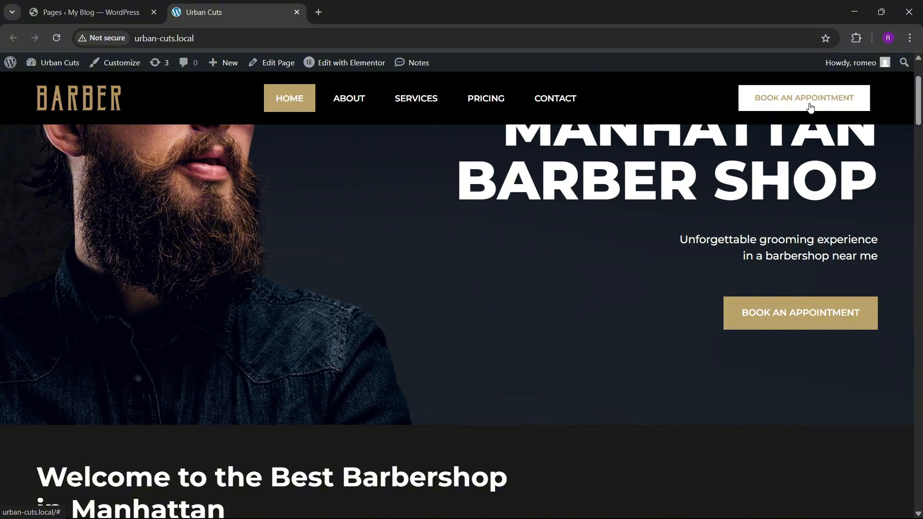
left_click_drag(914, 119, 919, 188)
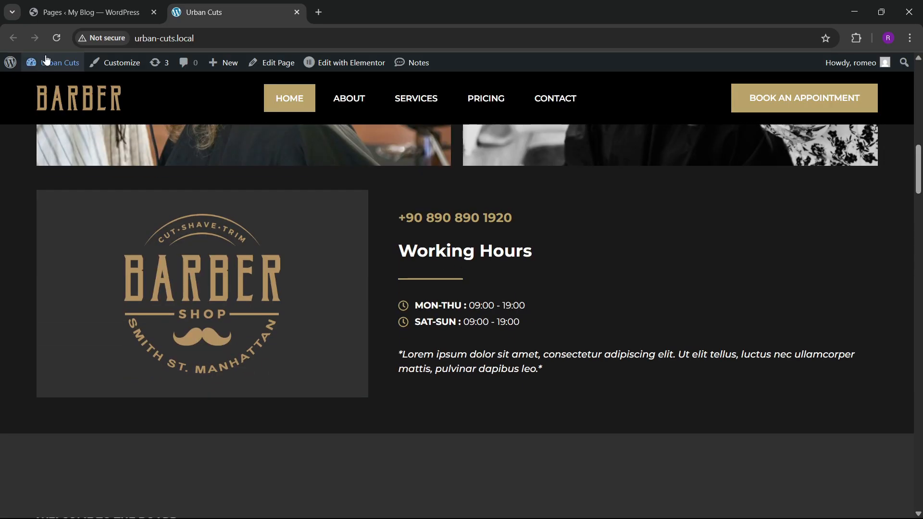
left_click(57, 38)
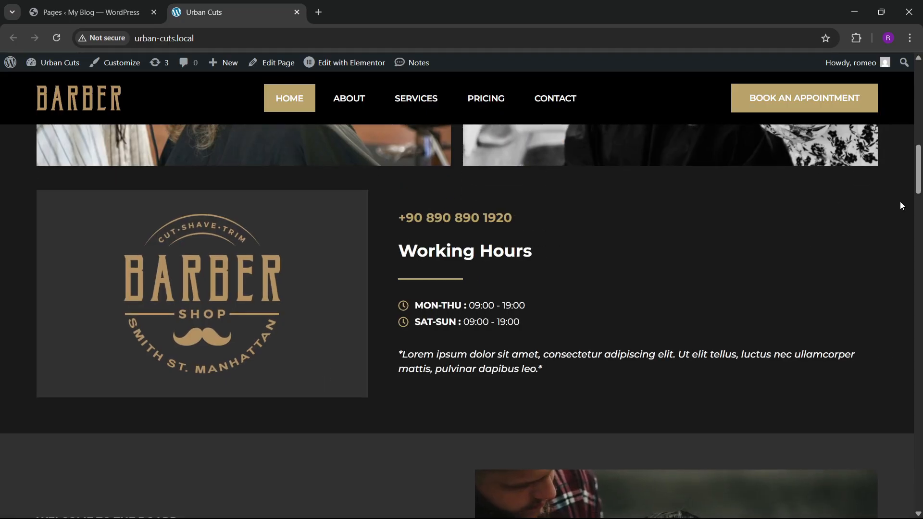
left_click(58, 37)
left_click(57, 39)
- Reload the page at the We are Barber Shop section to replay its entrance animations
scroll(918, 198, "down", 1)
scroll(918, 198, "down", 5)
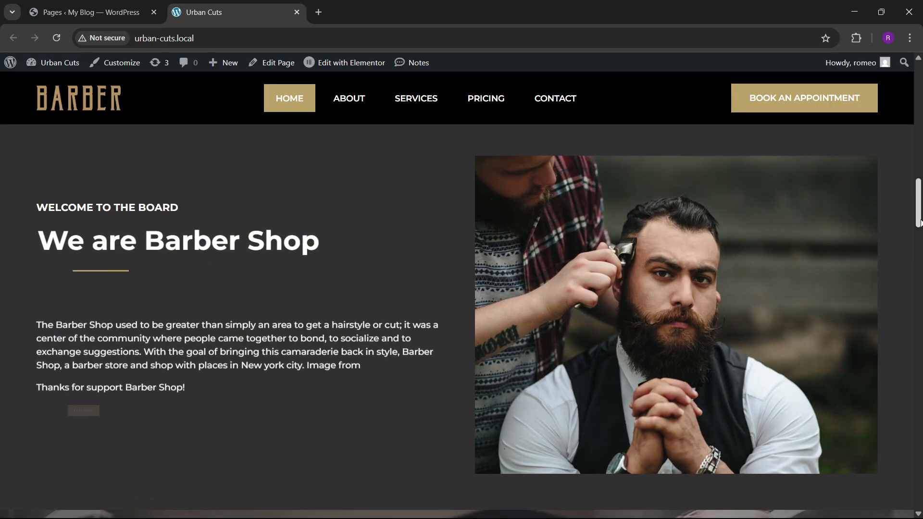
left_click(56, 38)
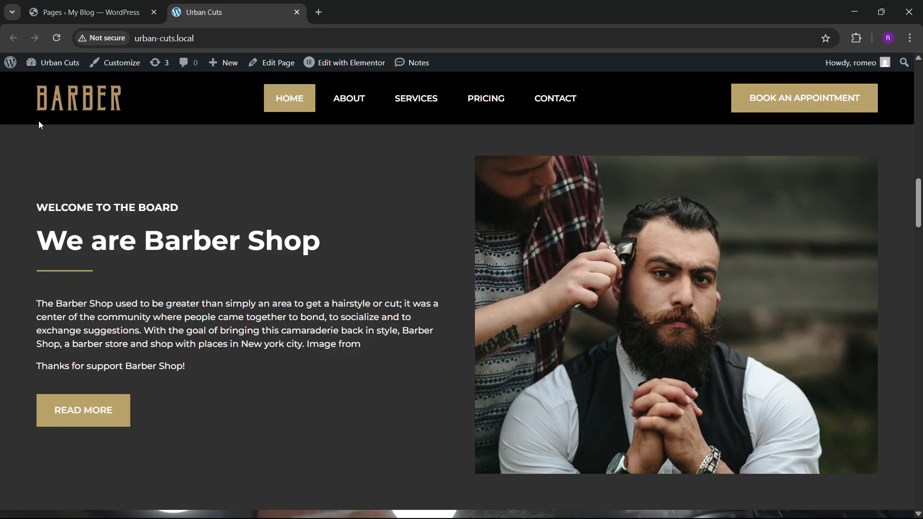
left_click(63, 38)
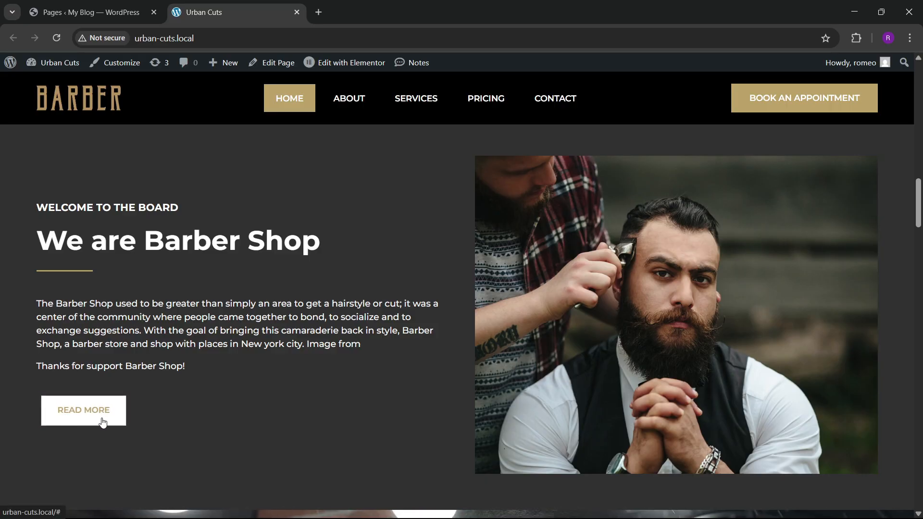
- Test the full-width image slider by advancing slides with its arrow and swiping between them in both directions
left_click_drag(917, 228, 916, 264)
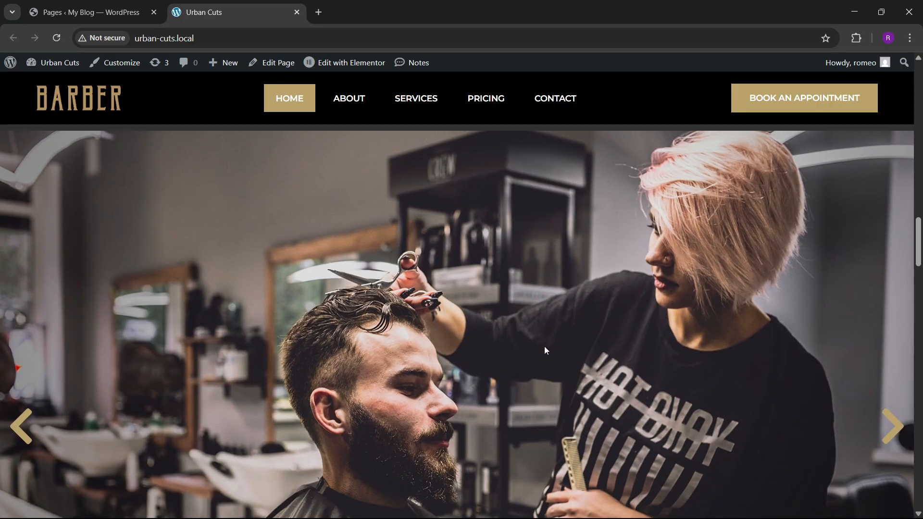
left_click_drag(915, 254, 916, 268)
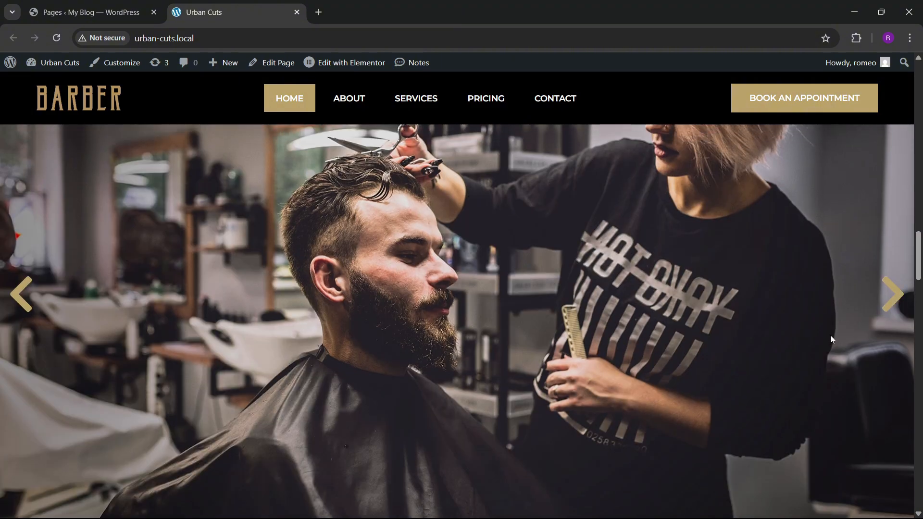
left_click(896, 296)
left_click(899, 299)
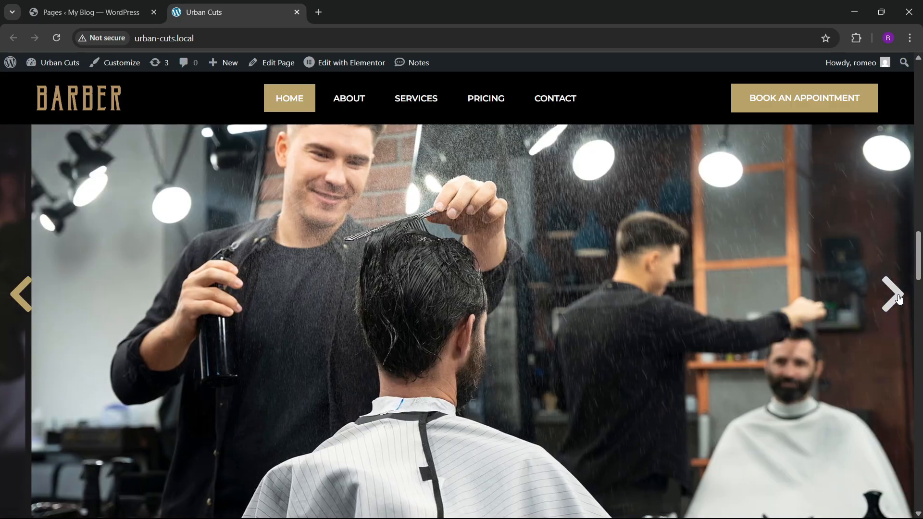
left_click_drag(539, 310, 182, 333)
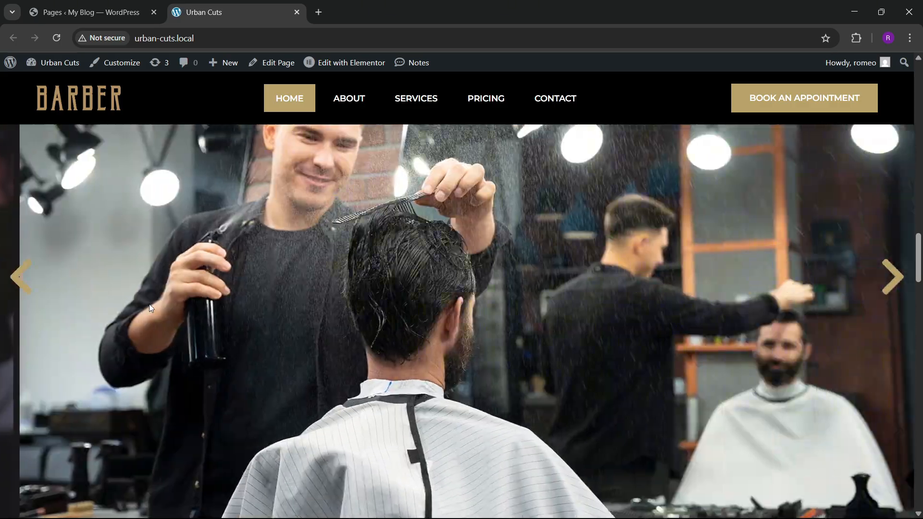
left_click_drag(370, 289, 72, 317)
left_click_drag(72, 327, 413, 367)
left_click_drag(532, 333, 0, 347)
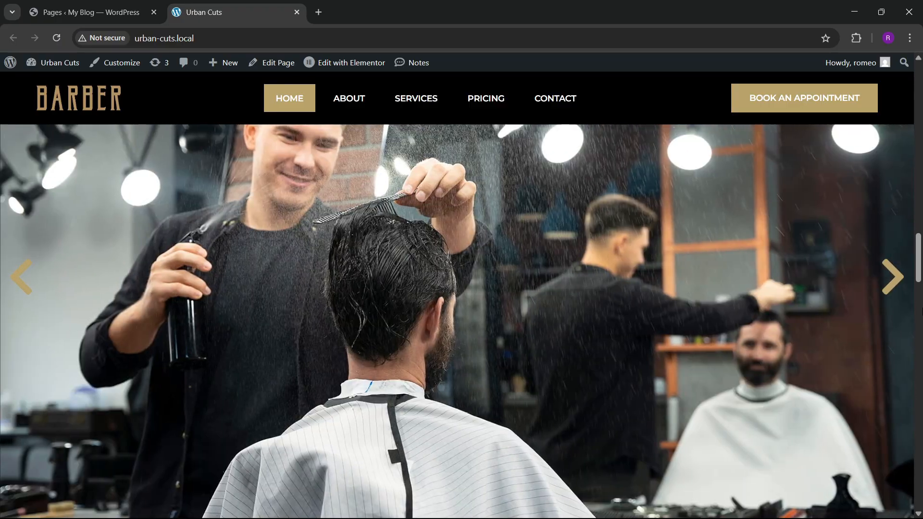
left_click(892, 278)
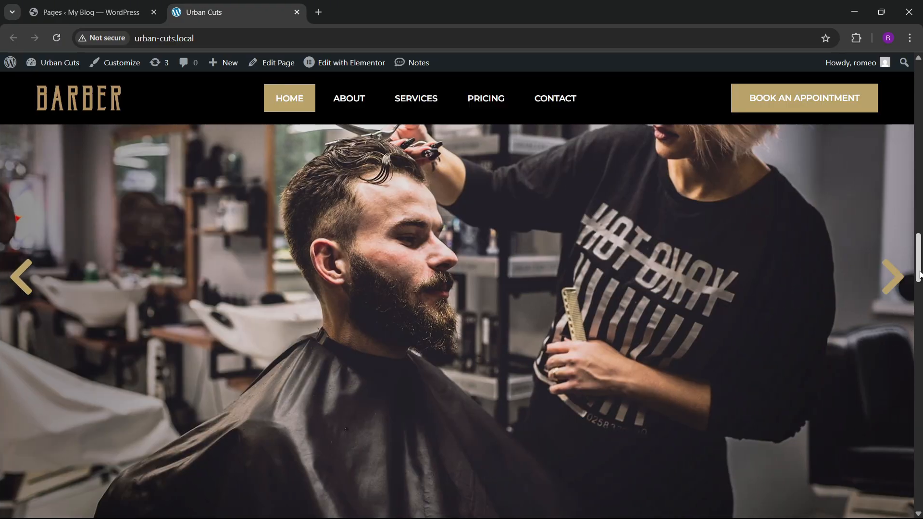
- Switch the image slider to its second and first slides using the pagination dots
scroll(423, 385, "down", 4)
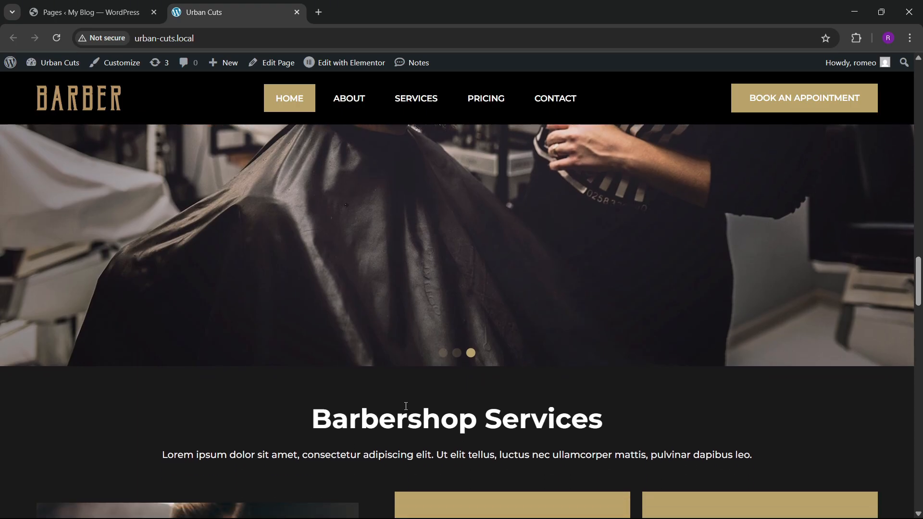
left_click(456, 354)
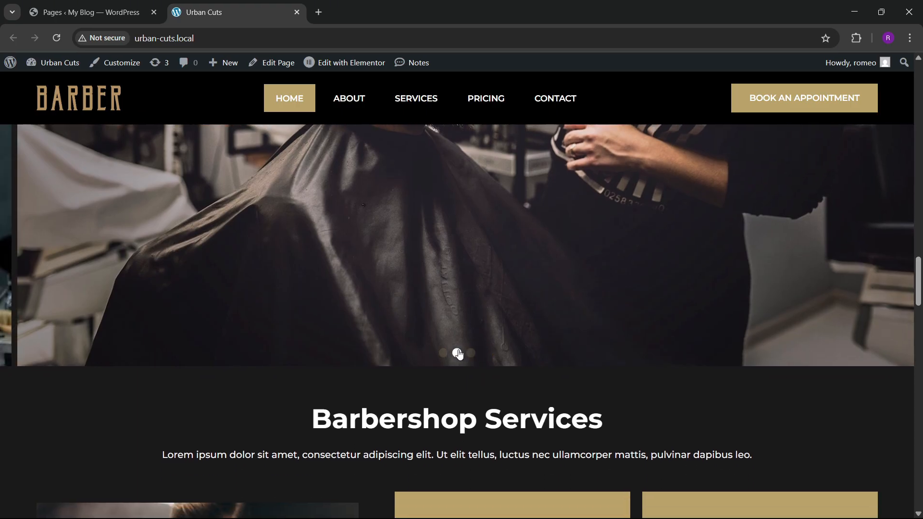
left_click(443, 353)
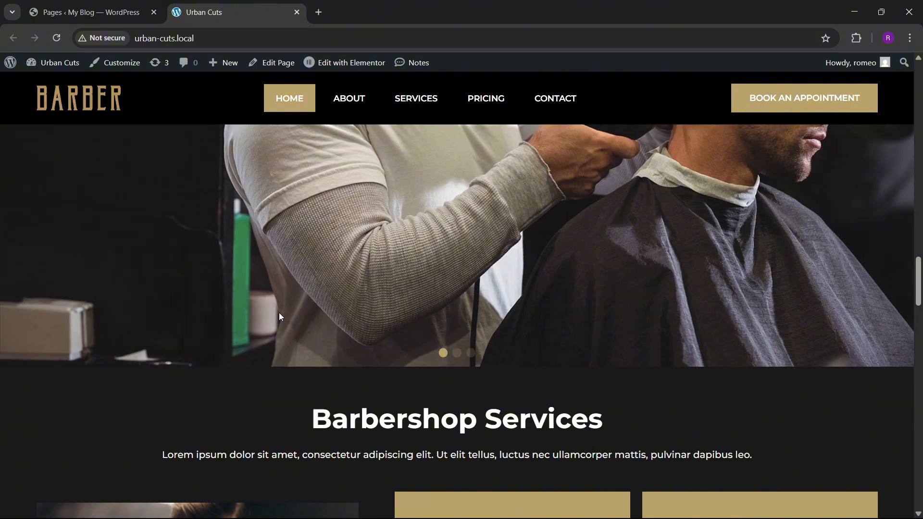
- Reload the page at the Barbershop Services section to replay the service cards' entrance animations
left_click_drag(918, 288, 919, 317)
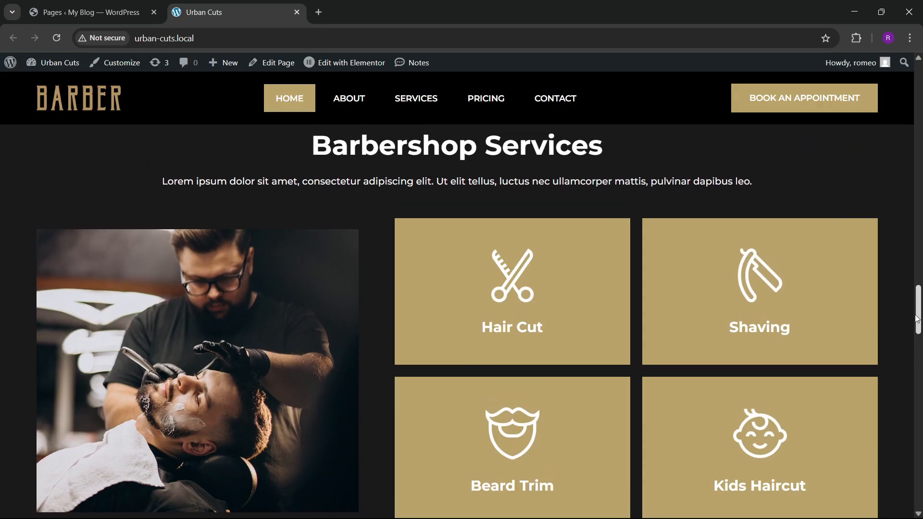
left_click(57, 38)
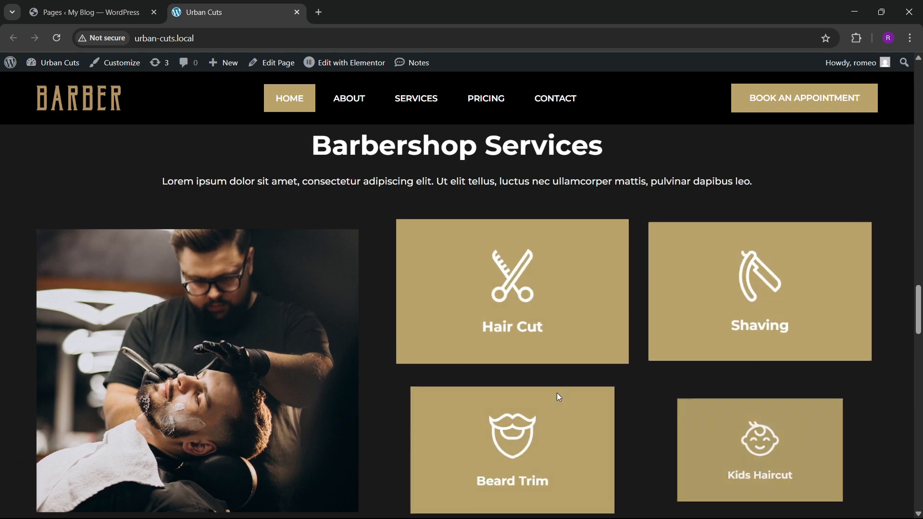
- Reload the page at the Our Pricing section to replay the price list's entrance animations
left_click_drag(917, 320, 917, 323)
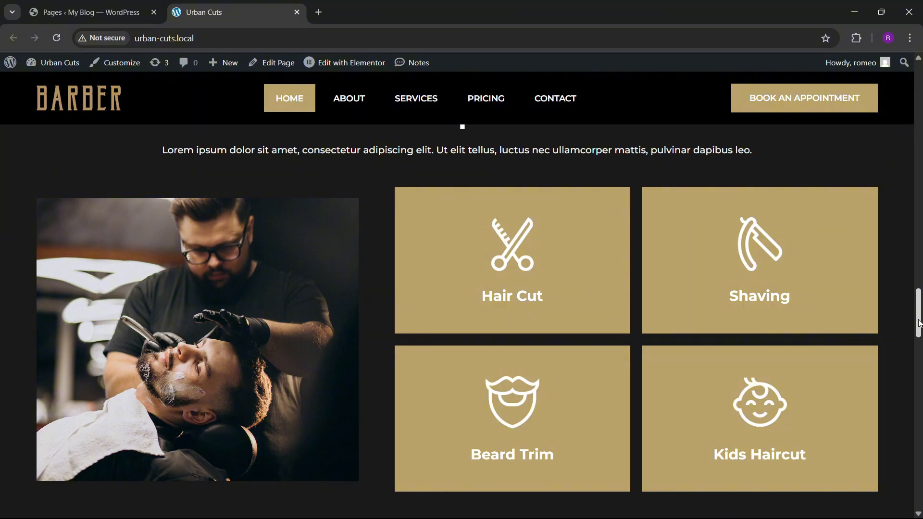
mouse_move(919, 323)
left_mouse_down()
mouse_move(918, 338)
mouse_move(919, 326)
left_mouse_up()
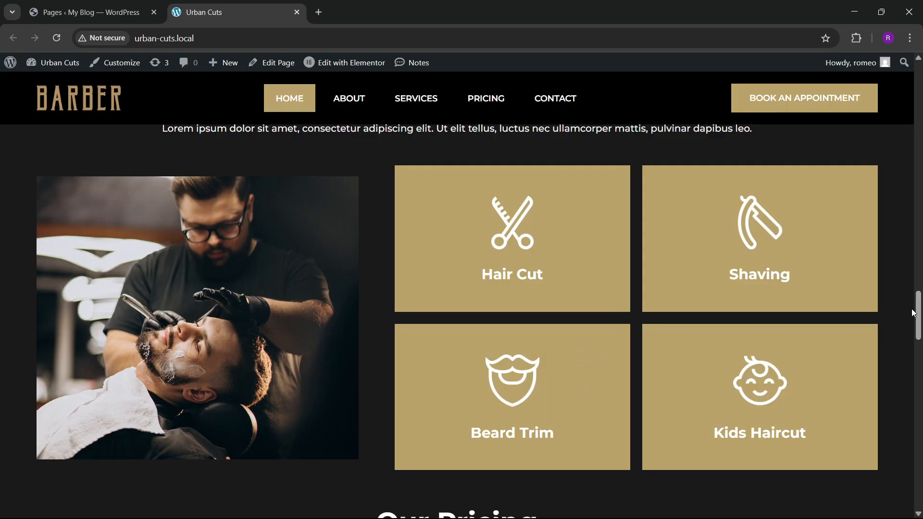
scroll(602, 358, "down", 7)
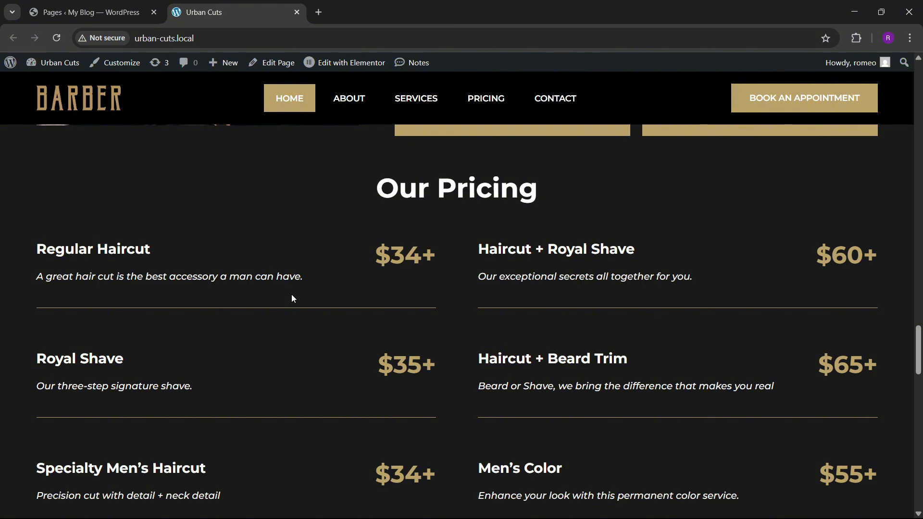
left_click_drag(920, 350, 919, 355)
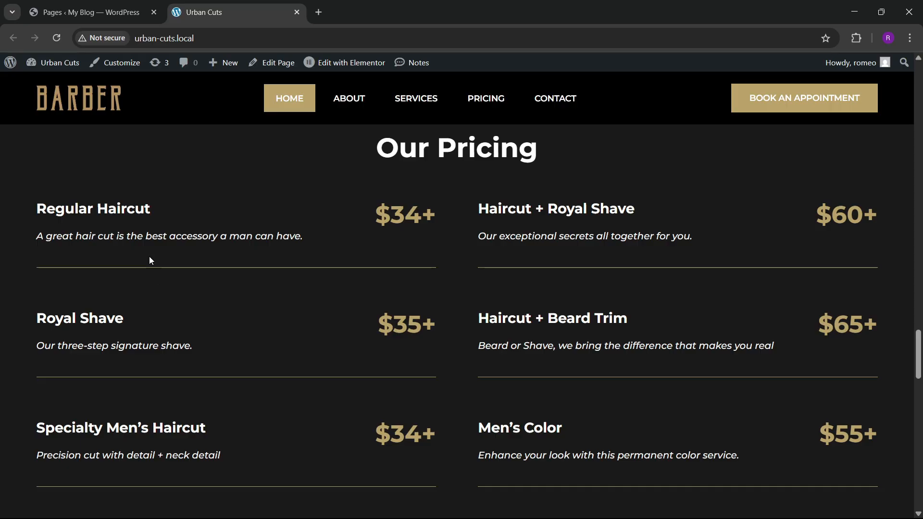
left_click(56, 38)
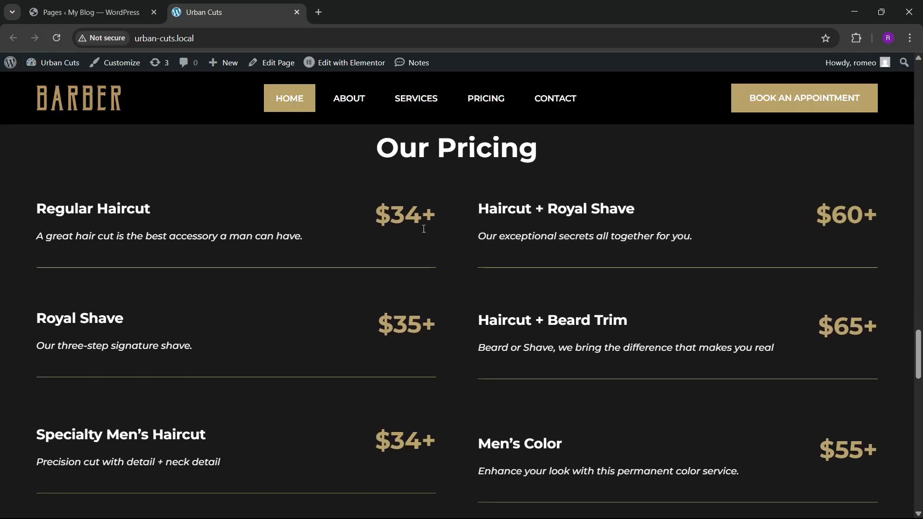
- View the 15% OFF appointment banner and reload the page at Our Barbershop Stories to replay its entrance animations
left_click_drag(920, 358, 920, 414)
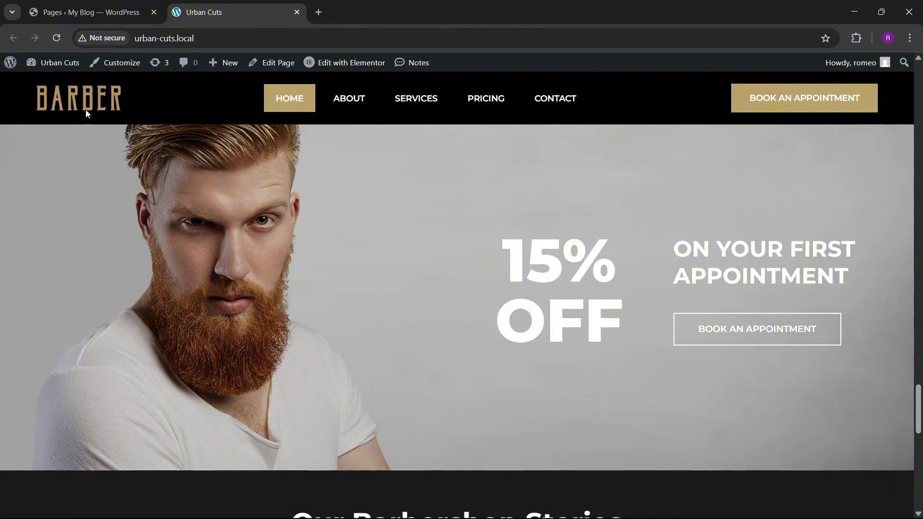
scroll(532, 355, "down", 7)
left_click_drag(922, 436, 921, 437)
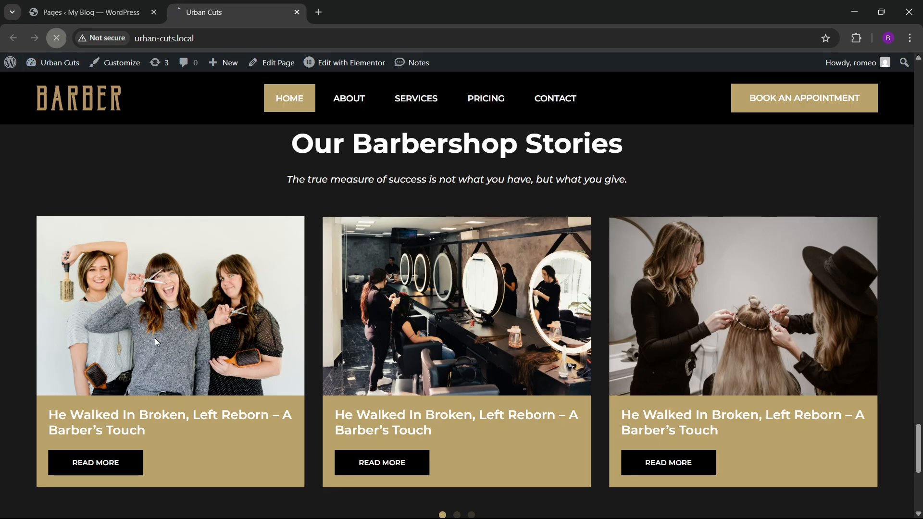
scroll(298, 350, "up", 15)
scroll(344, 390, "down", 15)
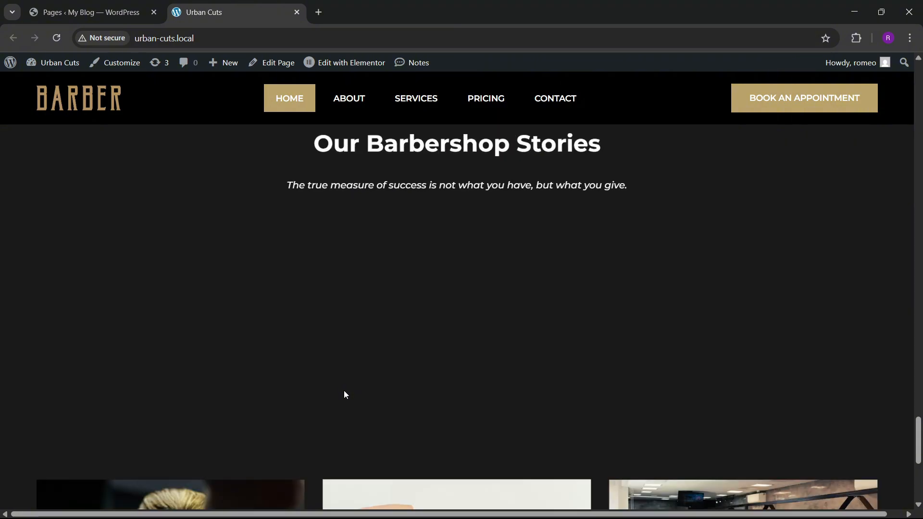
- Switch the Our Barbershop Stories carousel to its second and third pages using the pagination dots
scroll(495, 442, "down", 1)
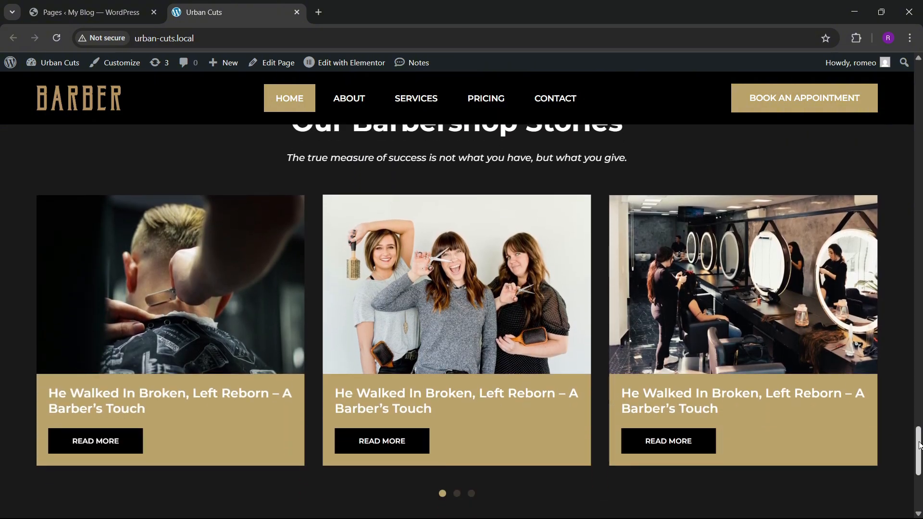
left_click(456, 494)
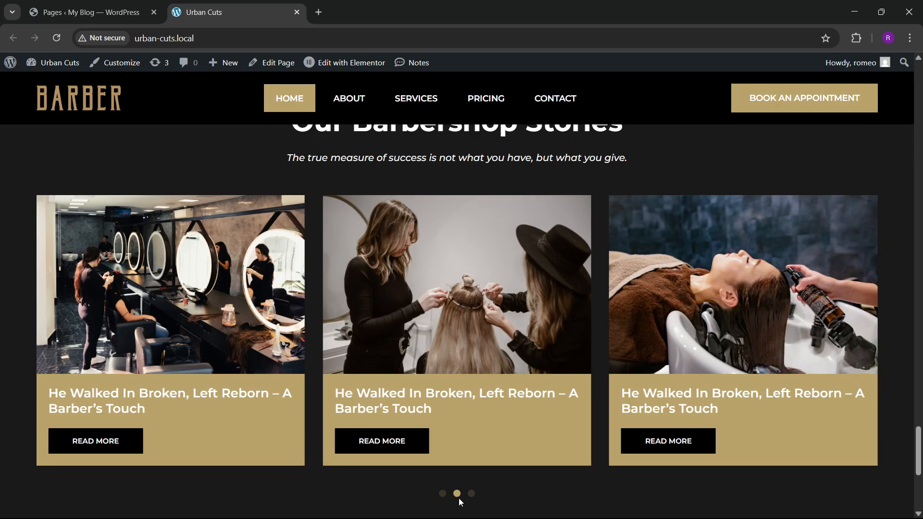
left_click(472, 494)
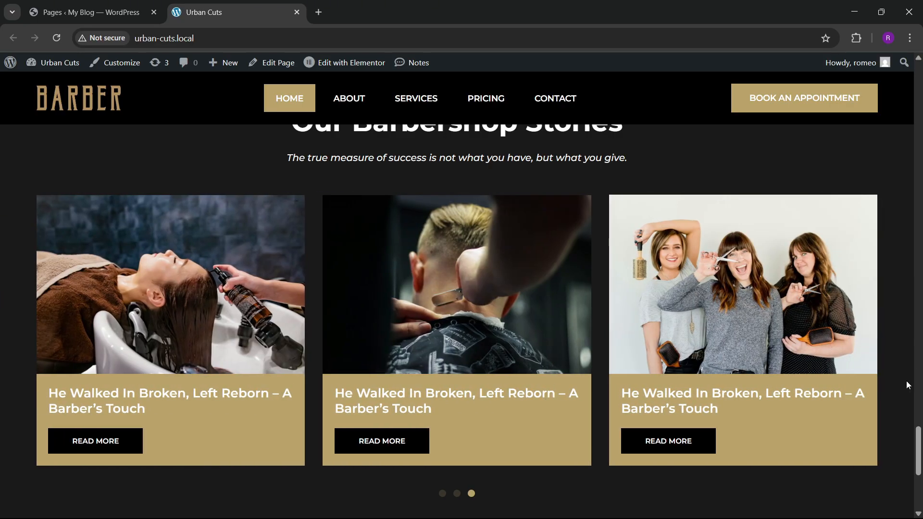
- Review the footer's opening hours, location, contact and copyright areas, and return to the hero section
scroll(912, 432, "down", 5)
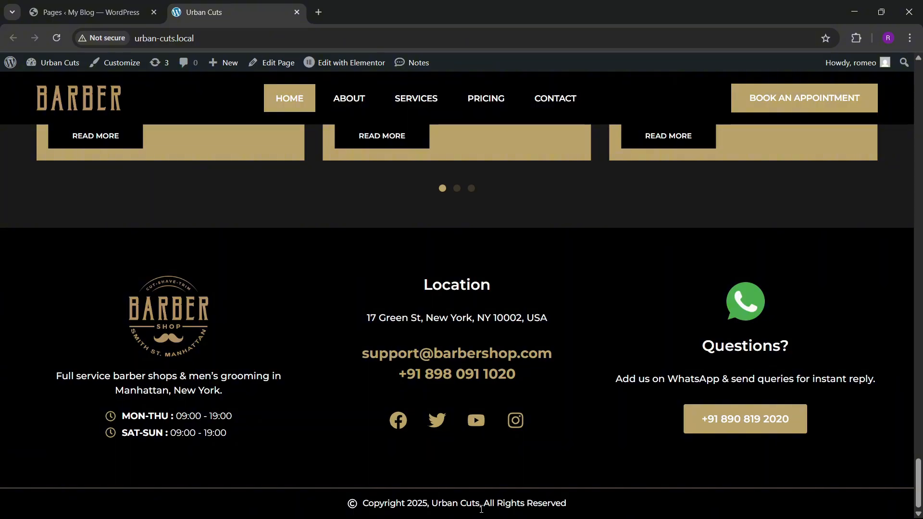
left_click_drag(917, 476, 898, 2)
left_click_drag(917, 87, 915, 492)
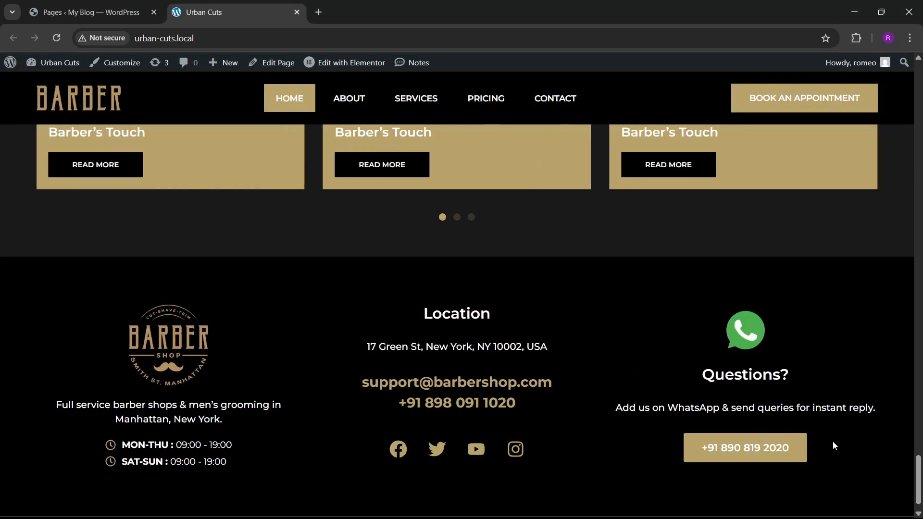
scroll(796, 450, "down", 1)
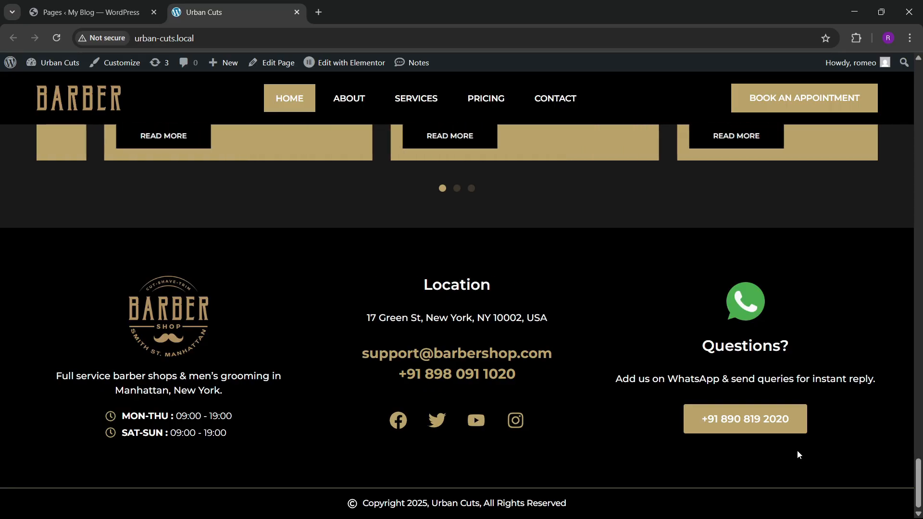
left_click_drag(915, 486, 908, 85)
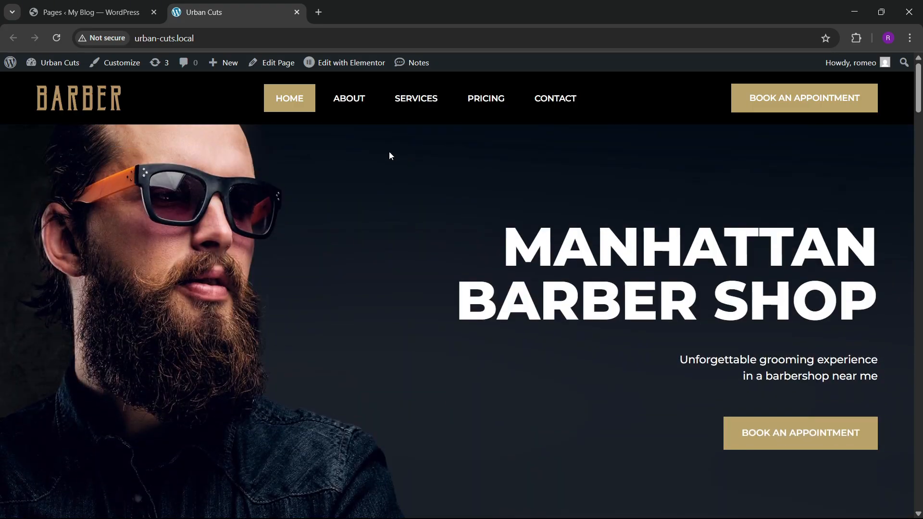
- Test the About, Services and Contact links in the header menu and check the sticky header along the page
left_click(345, 106)
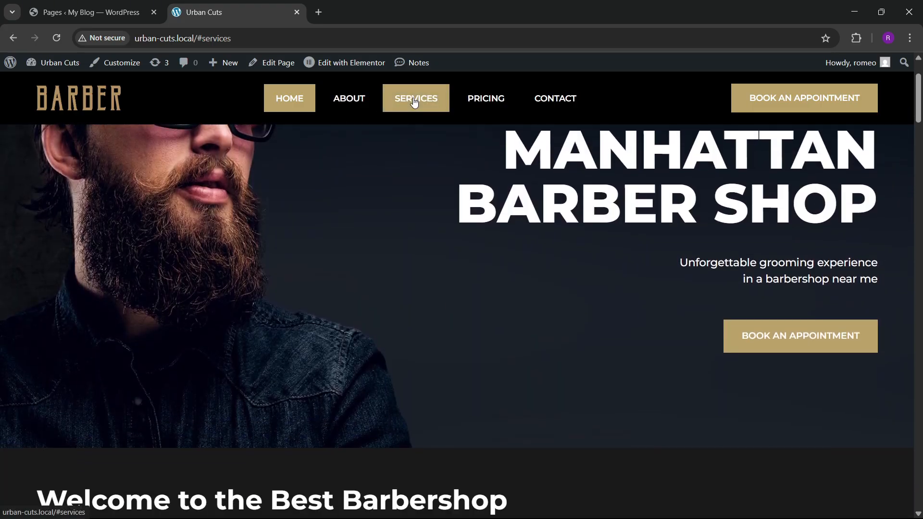
left_click(414, 98)
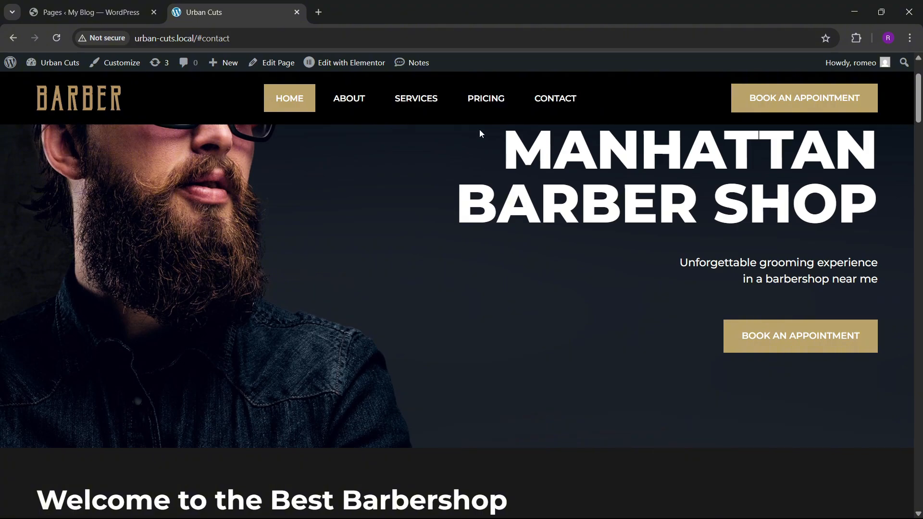
scroll(910, 181, "down", 8)
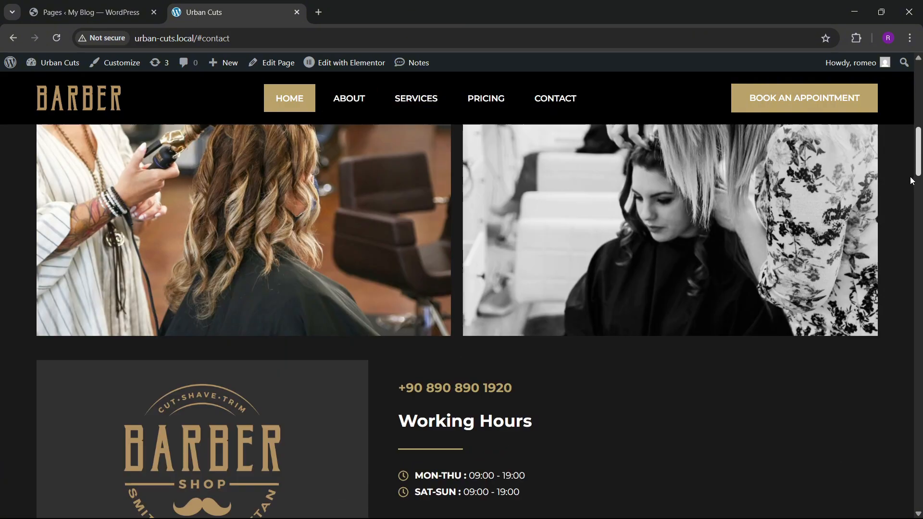
scroll(910, 180, "up", 8)
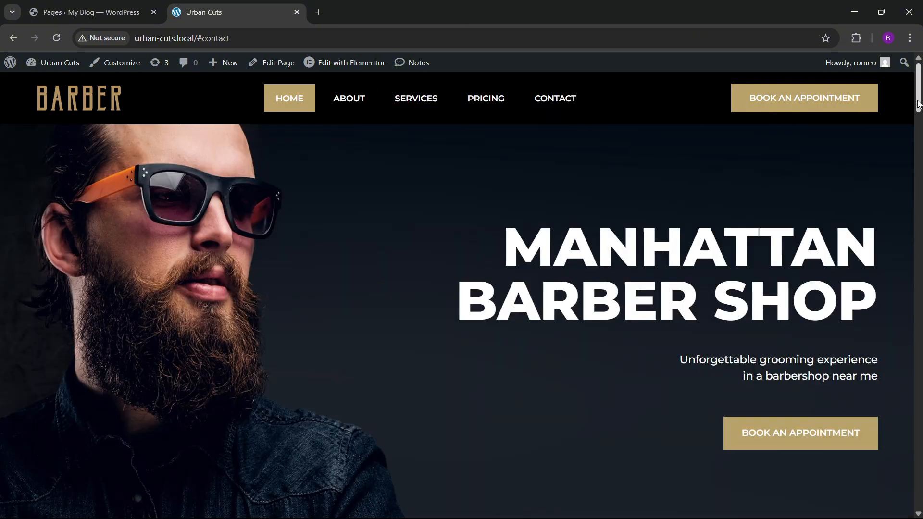
scroll(918, 104, "down", 5)
scroll(918, 103, "up", 5)
- Follow the header's About link again and point out its #about anchor in the page address
left_click(360, 97)
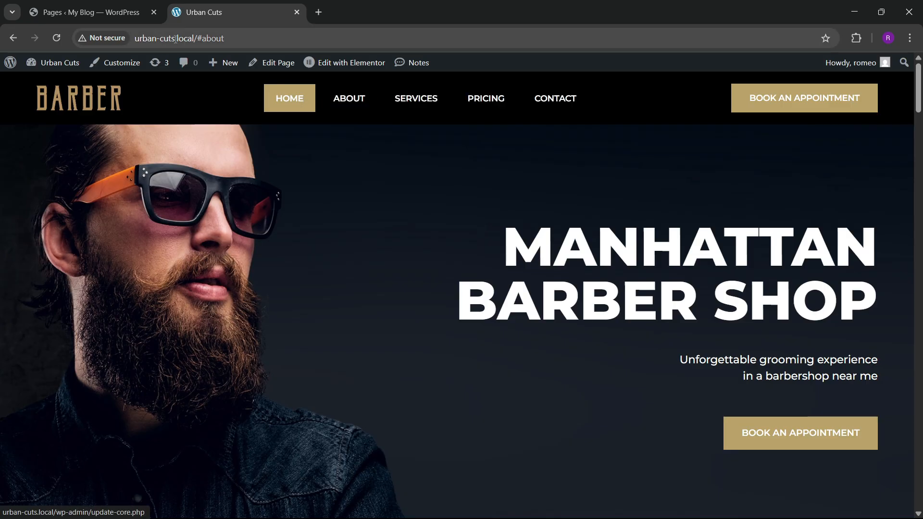
left_click(204, 38)
left_click(198, 40)
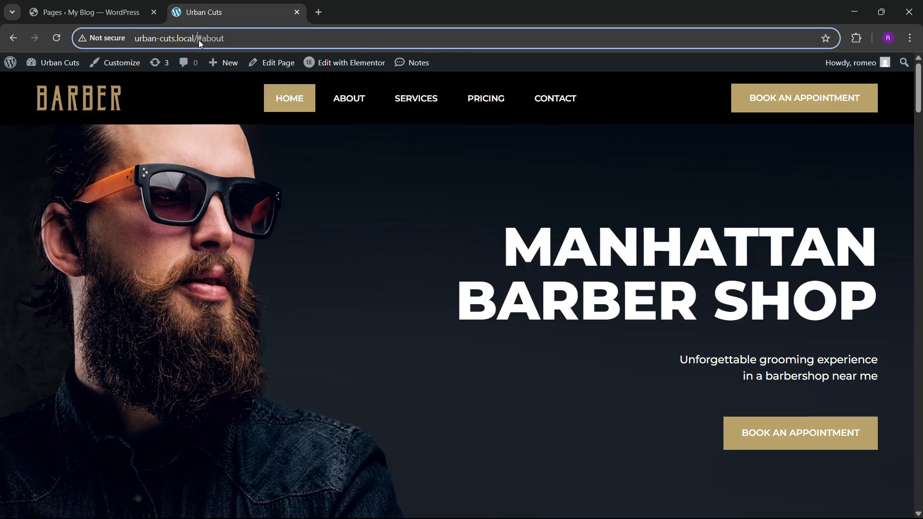
left_click_drag(198, 38, 236, 86)
left_click(248, 225)
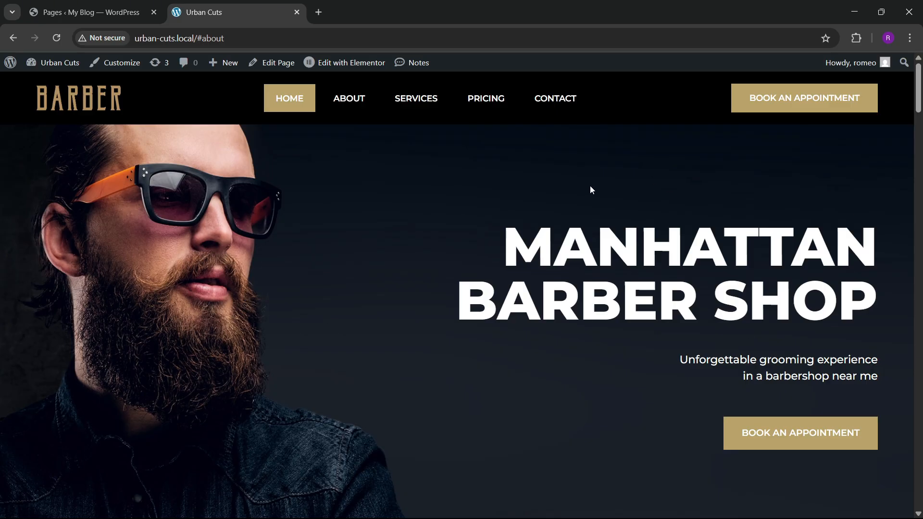
- Inspect the page with the developer tools in responsive mobile view and dock them to the right side
right_click(386, 218)
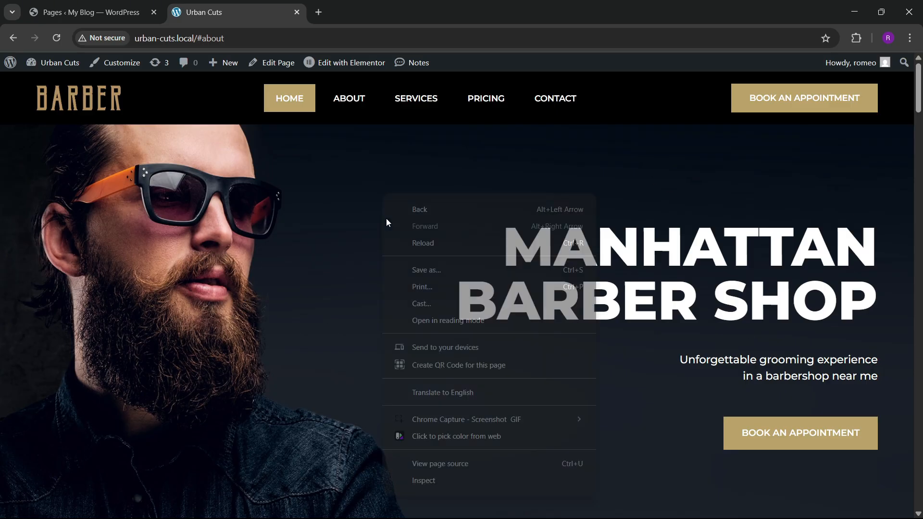
left_click(422, 480)
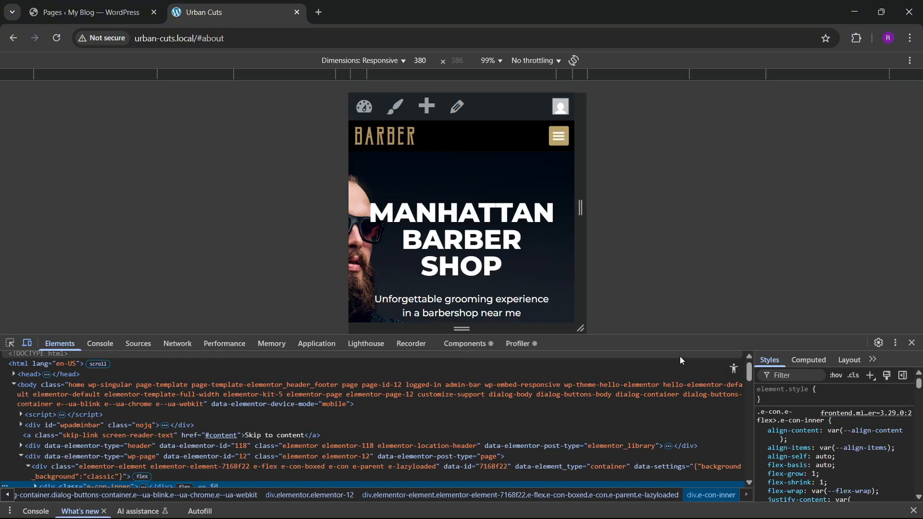
left_click(895, 343)
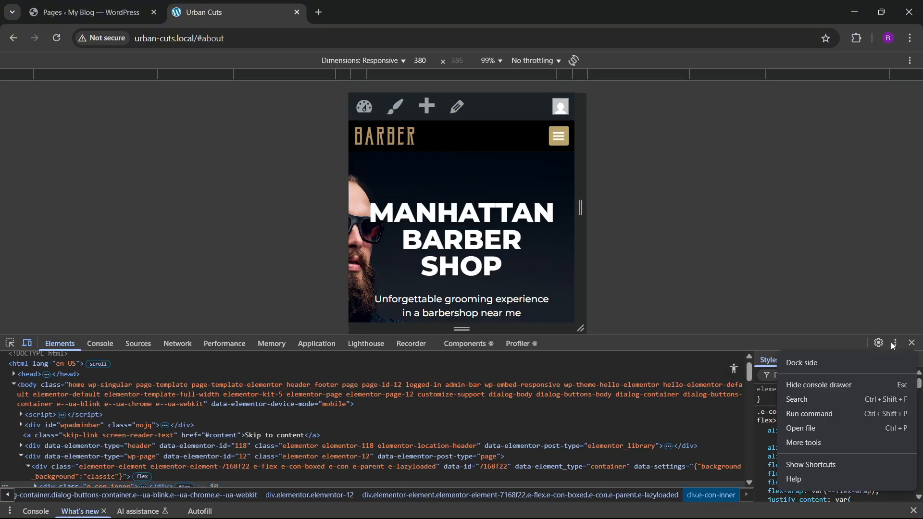
left_click(902, 362)
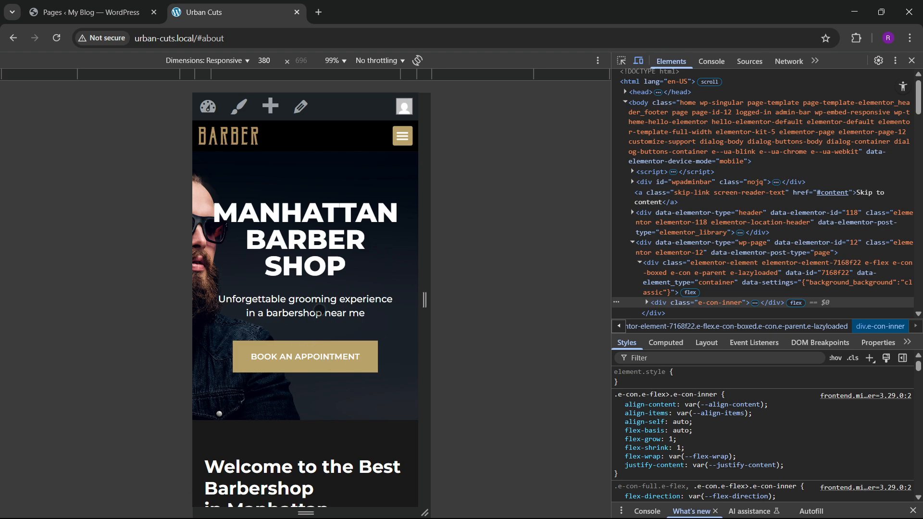
- Reload the mobile preview and review its animated sections from the hero down through We are Barber Shop
scroll(344, 317, "down", 8)
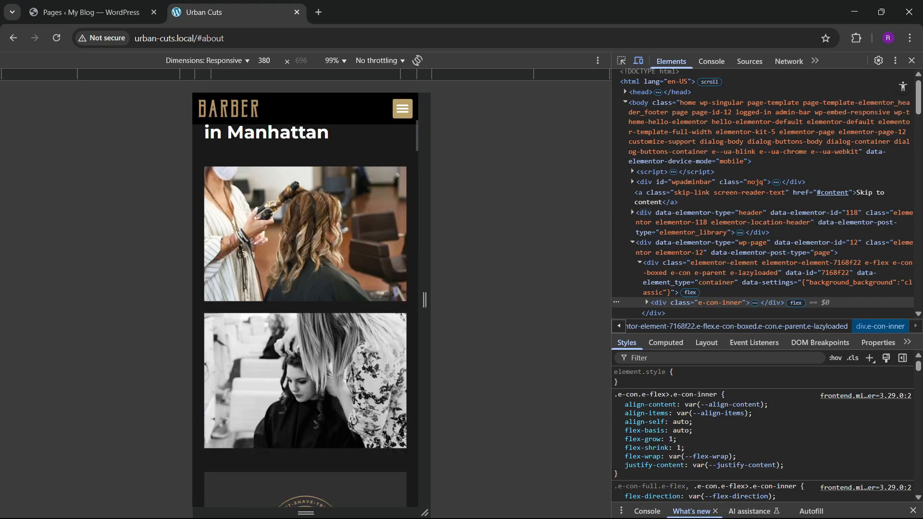
key("ctrl+r")
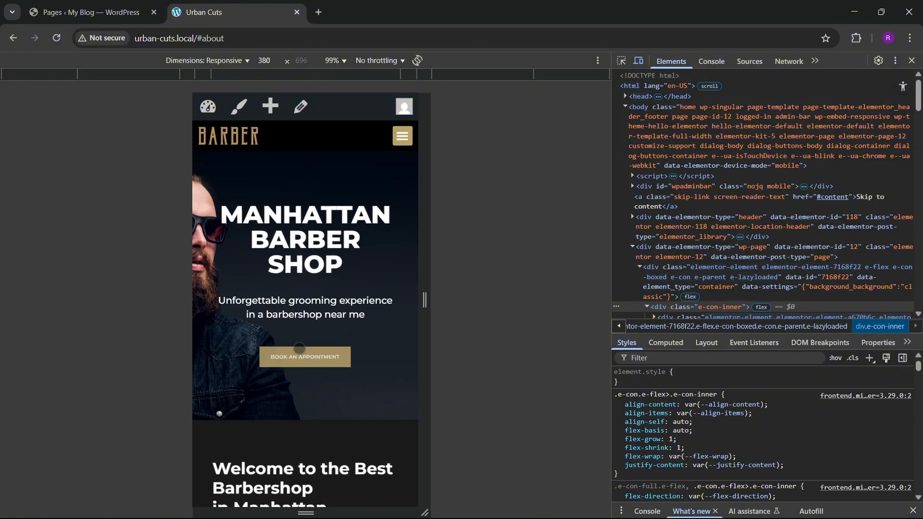
scroll(305, 346, "down", 8)
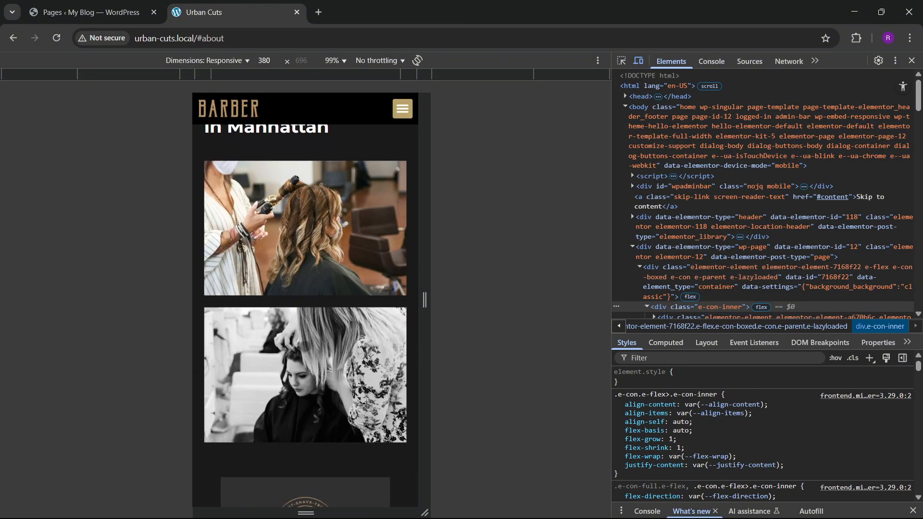
scroll(305, 346, "down", 10)
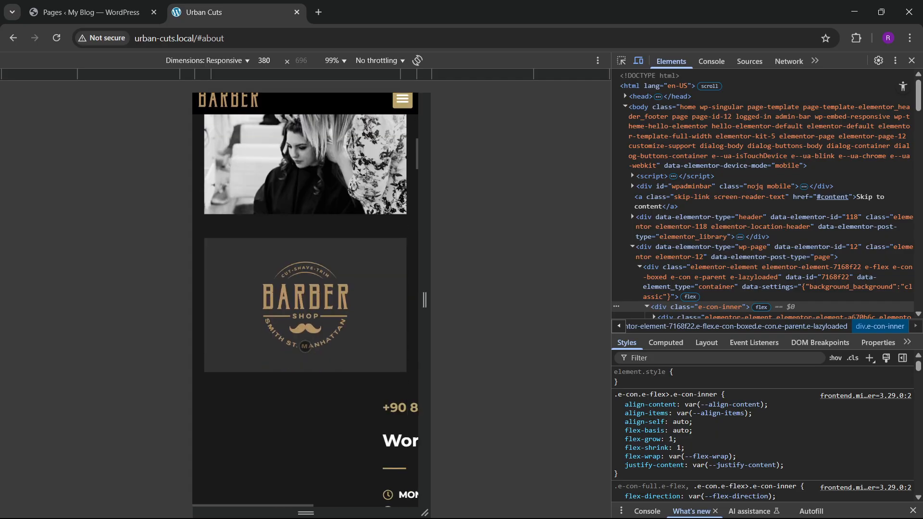
scroll(305, 345, "up", 4)
scroll(305, 346, "down", 11)
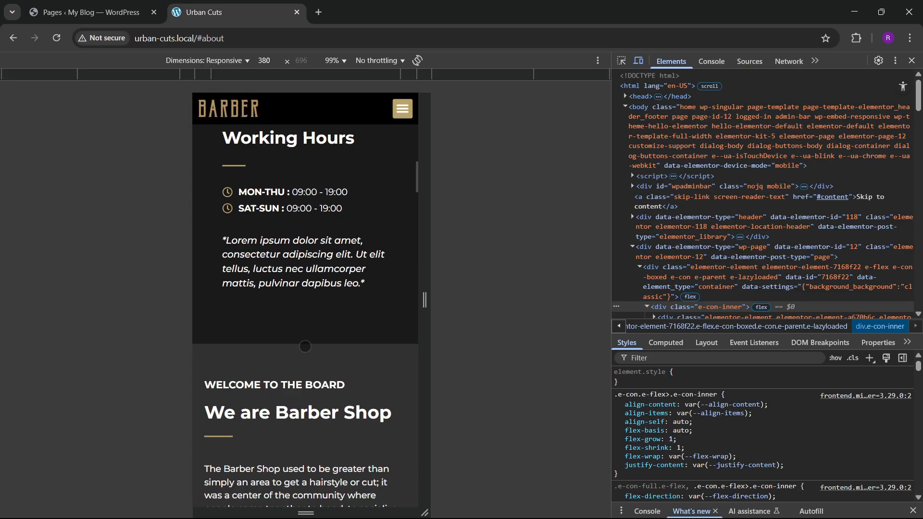
scroll(305, 346, "down", 10)
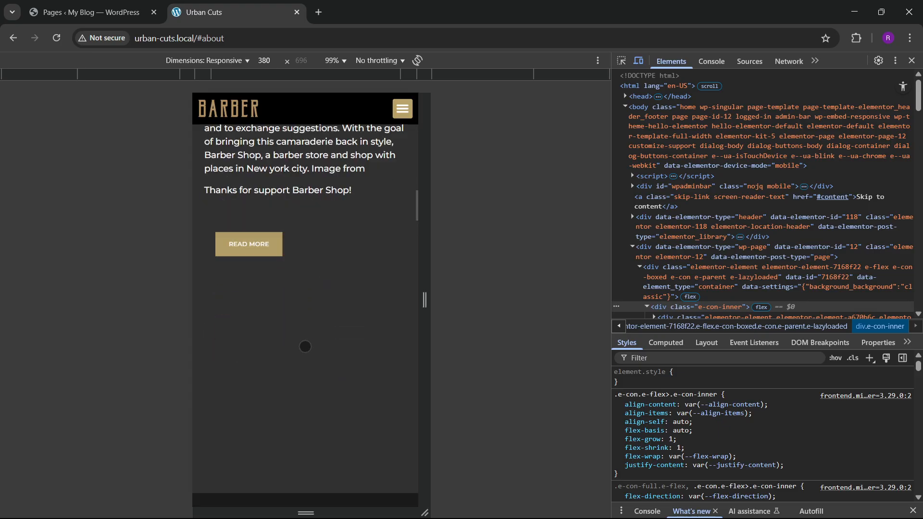
- Test the previous and next arrows of the image slider in the mobile preview
scroll(305, 346, "down", 2)
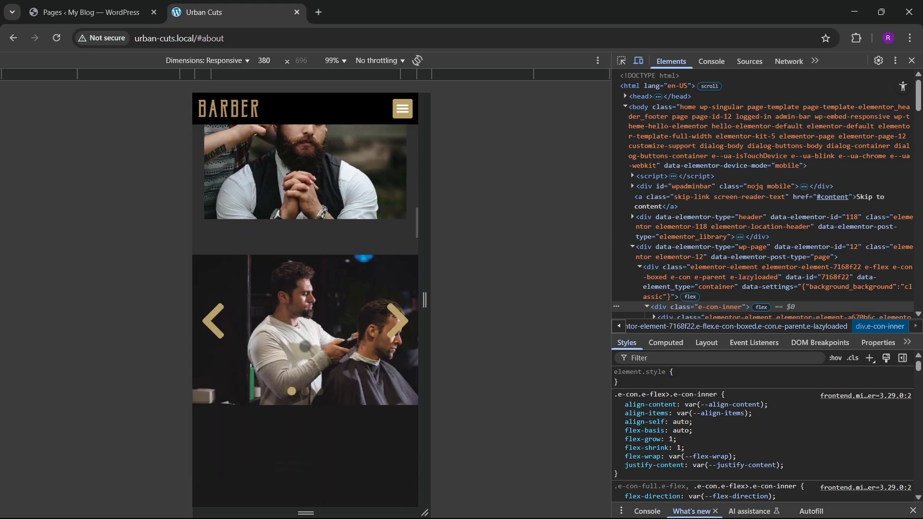
left_click(214, 320)
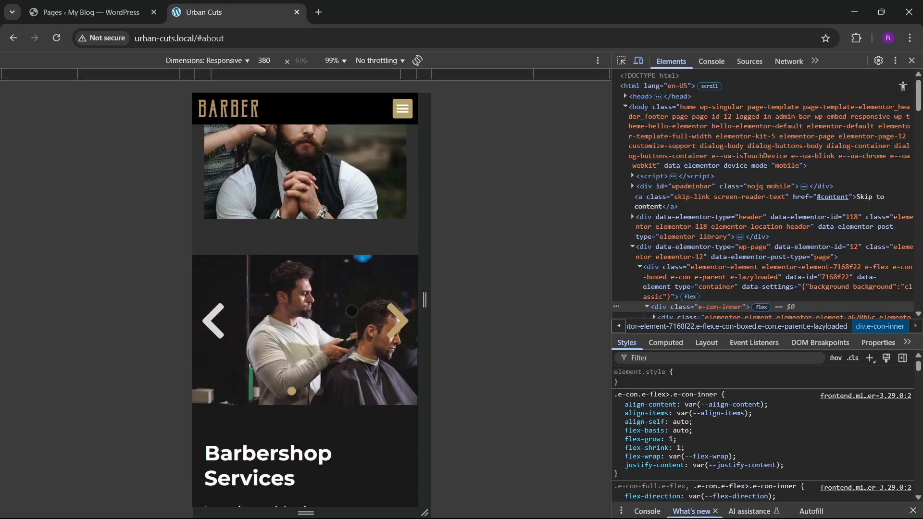
left_click(399, 319)
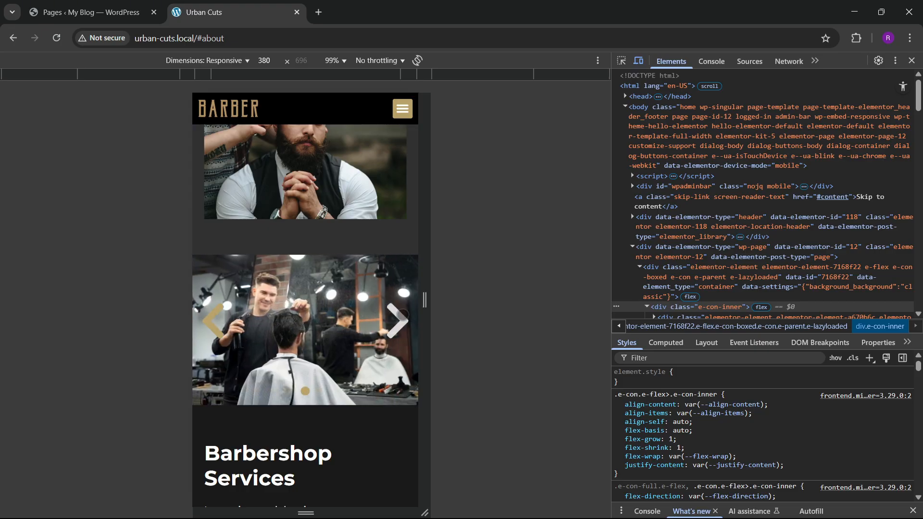
- Advance the image slider once more and review the Barbershop Services section and its service cards in the mobile preview
left_click(398, 319)
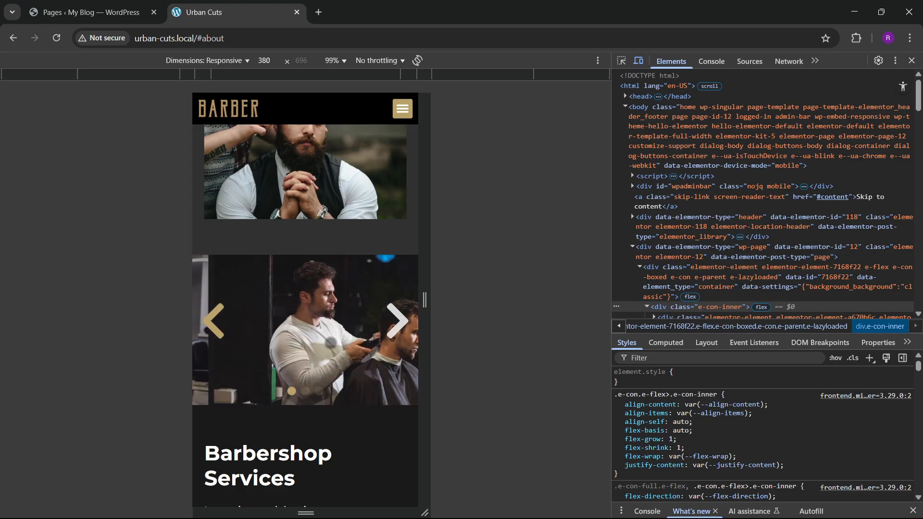
scroll(331, 343, "down", 6)
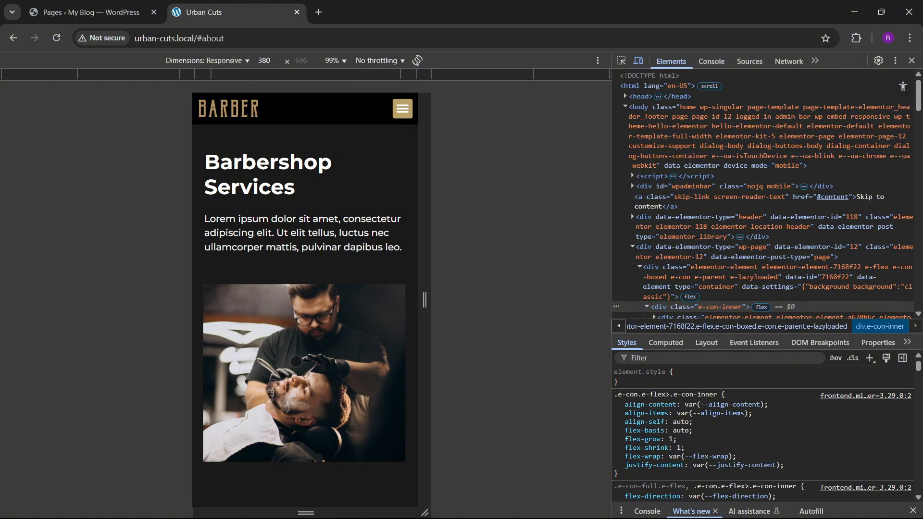
scroll(330, 343, "down", 8)
scroll(296, 362, "down", 8)
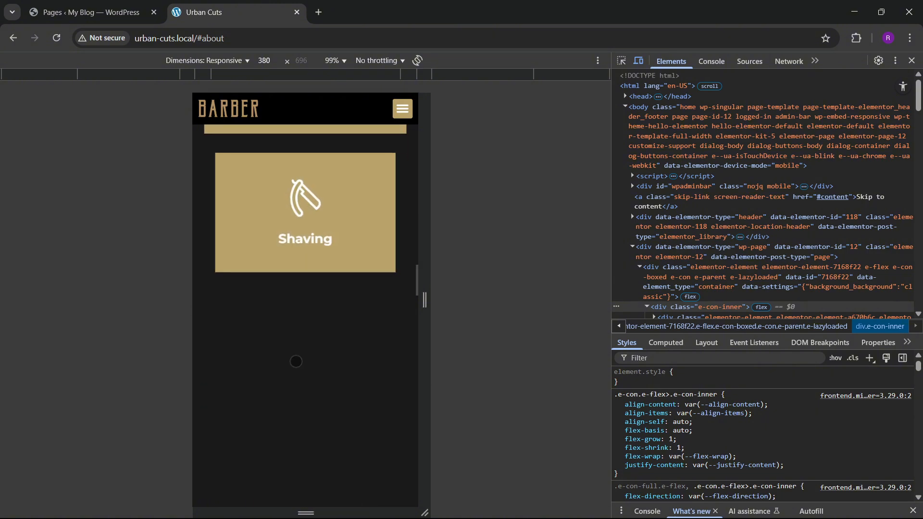
scroll(296, 361, "down", 8)
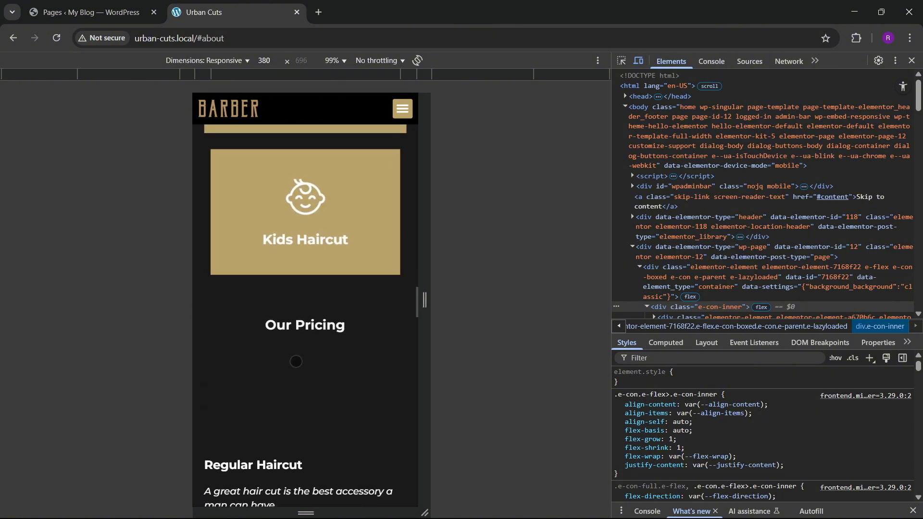
- Review the Our Pricing section's entries and their scroll animations in the mobile preview
scroll(296, 361, "down", 3)
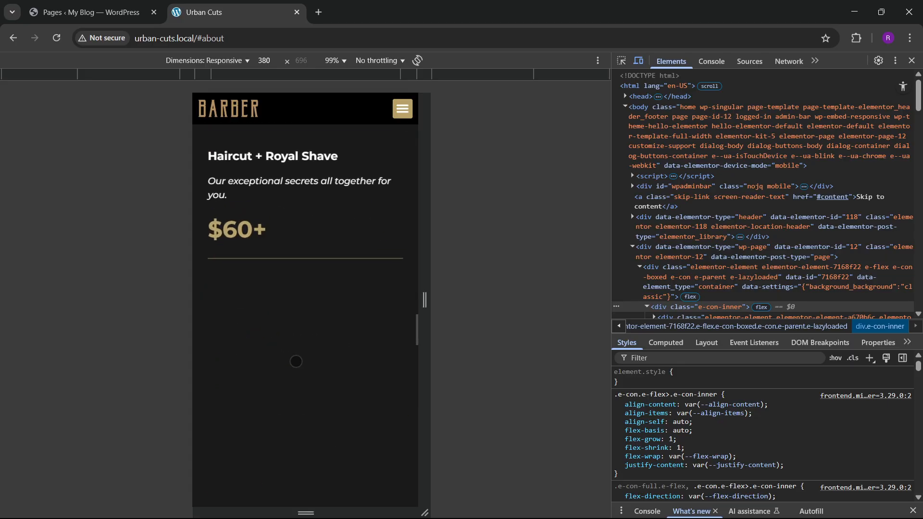
scroll(296, 361, "up", 3)
scroll(296, 361, "up", 6)
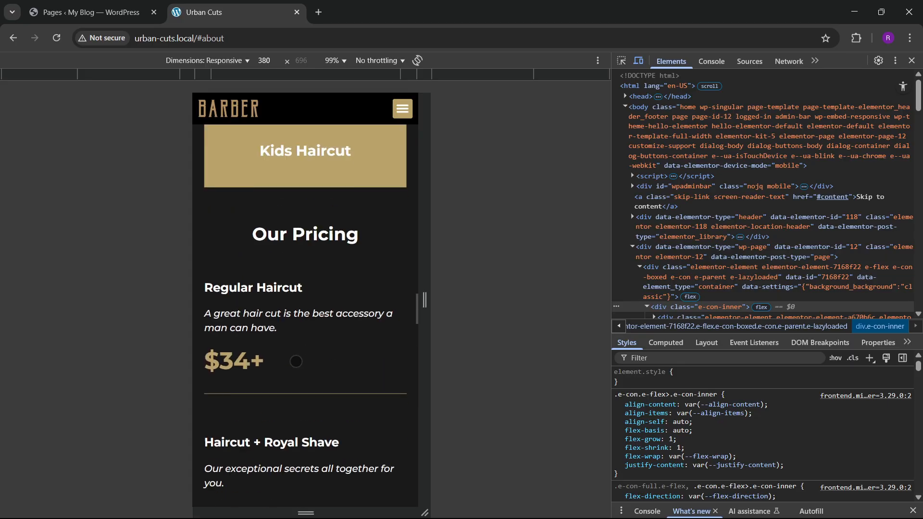
scroll(296, 361, "down", 9)
scroll(296, 361, "down", 7)
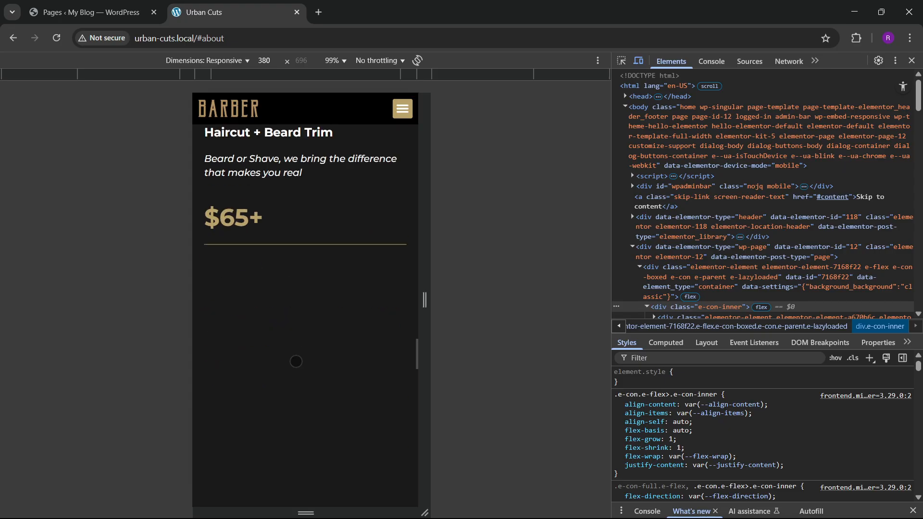
scroll(296, 361, "down", 8)
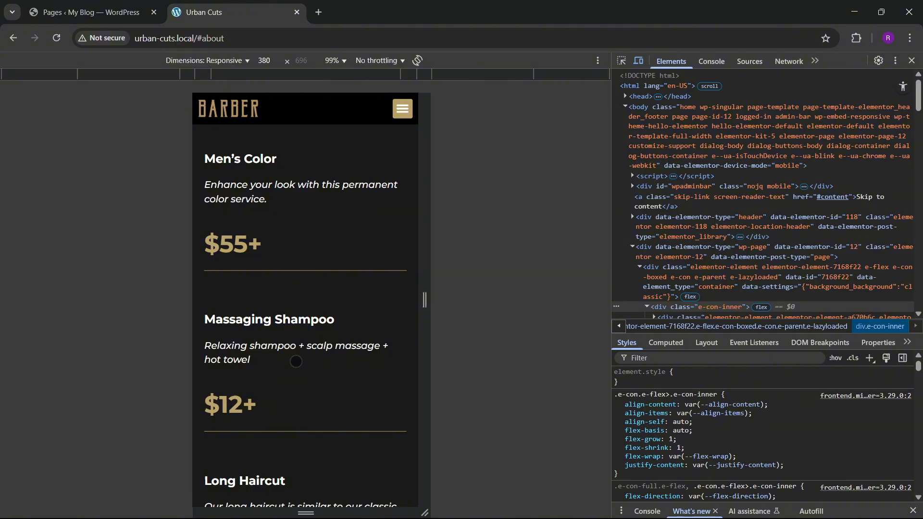
- Review the 15% OFF appointment banner and the Our Barbershop Stories section in the mobile preview
scroll(297, 367, "down", 8)
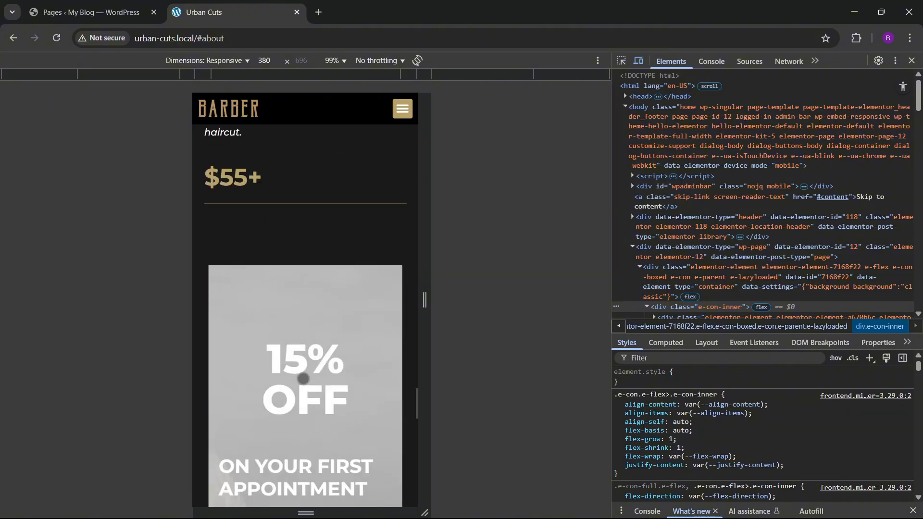
scroll(303, 378, "down", 3)
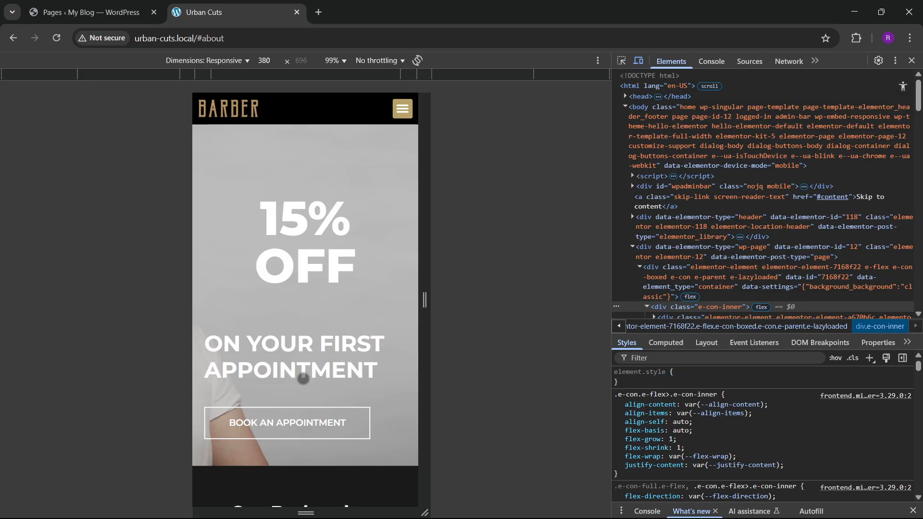
scroll(303, 378, "down", 6)
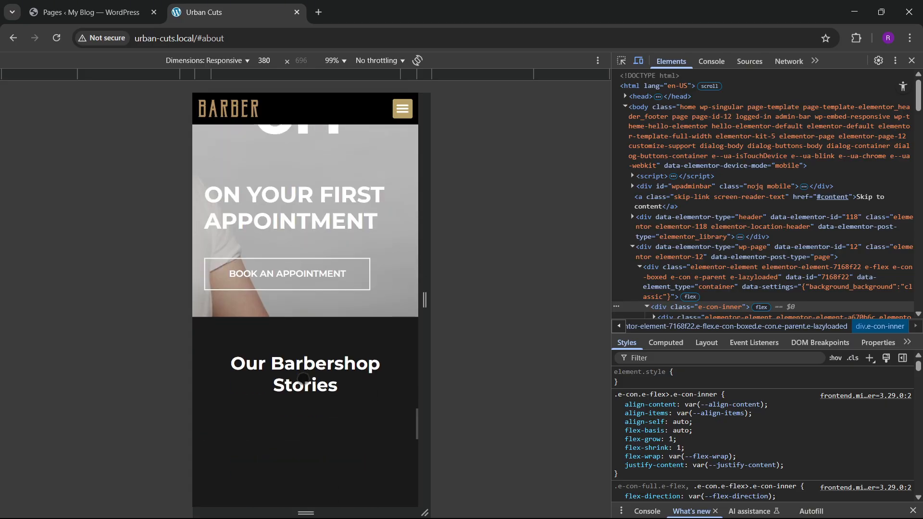
scroll(303, 378, "down", 1)
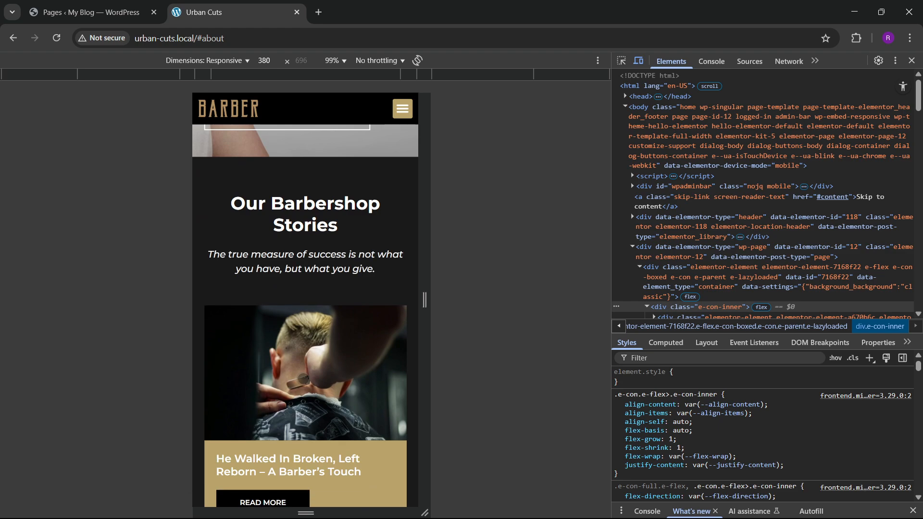
scroll(303, 378, "down", 1)
scroll(303, 378, "down", 2)
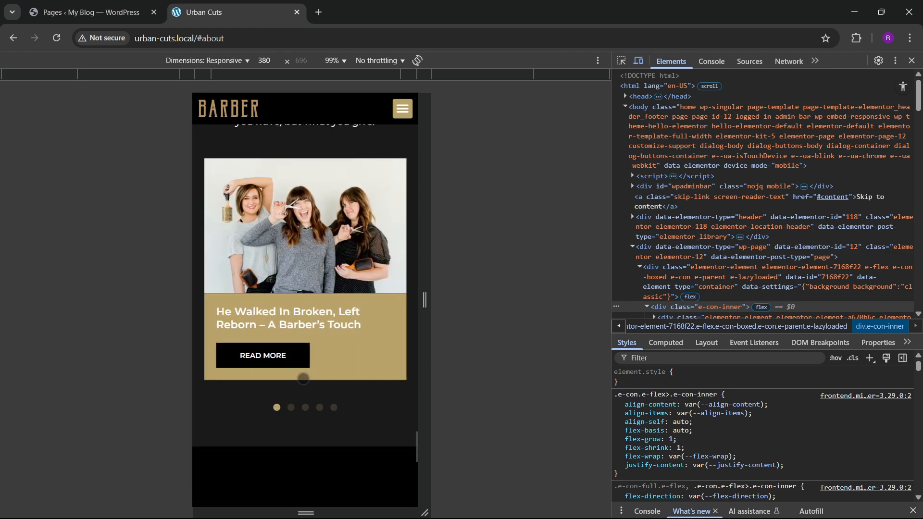
- Test the Our Barbershop Stories carousel with its second to fifth pagination dots and by swiping a slide
left_click(291, 444)
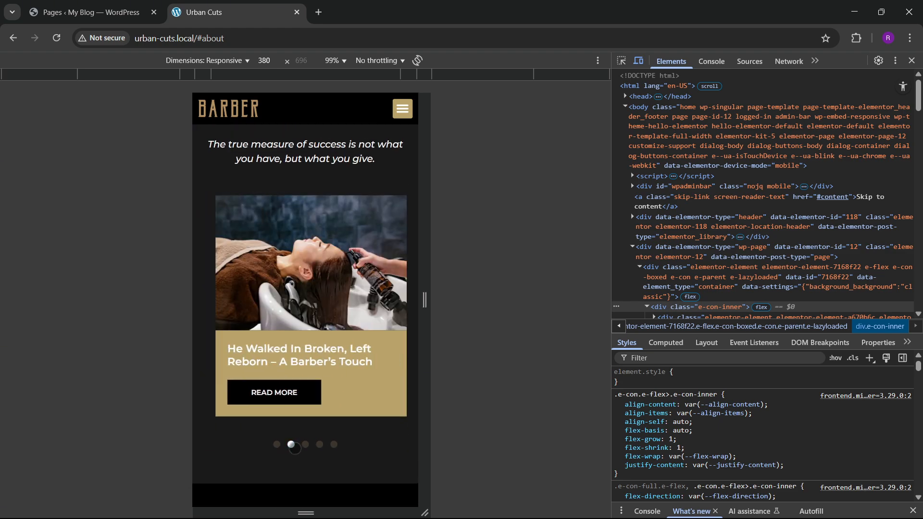
left_click(305, 444)
left_click(319, 444)
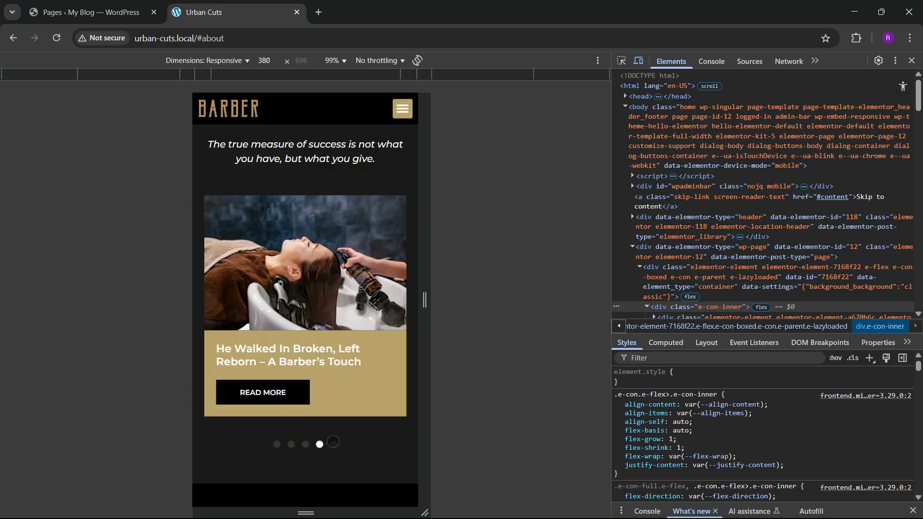
left_click(334, 444)
left_click_drag(363, 294, 288, 293)
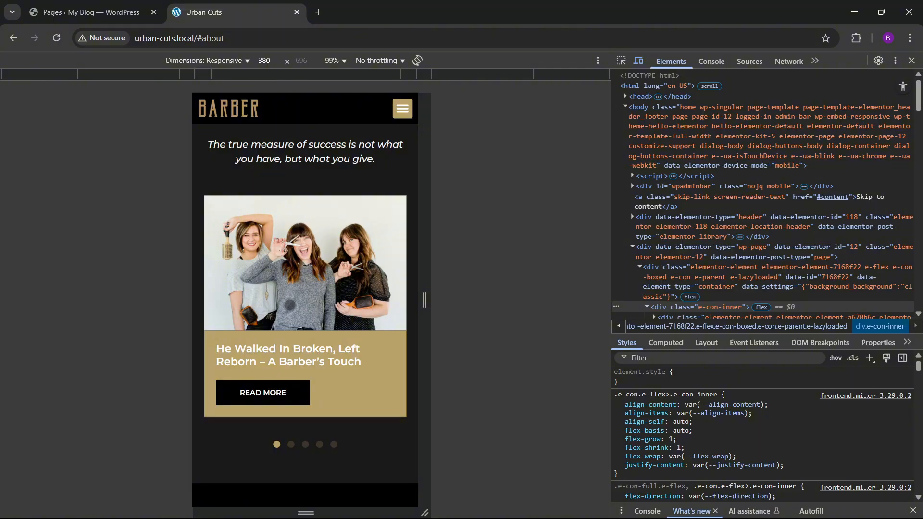
scroll(290, 300, "up", 2)
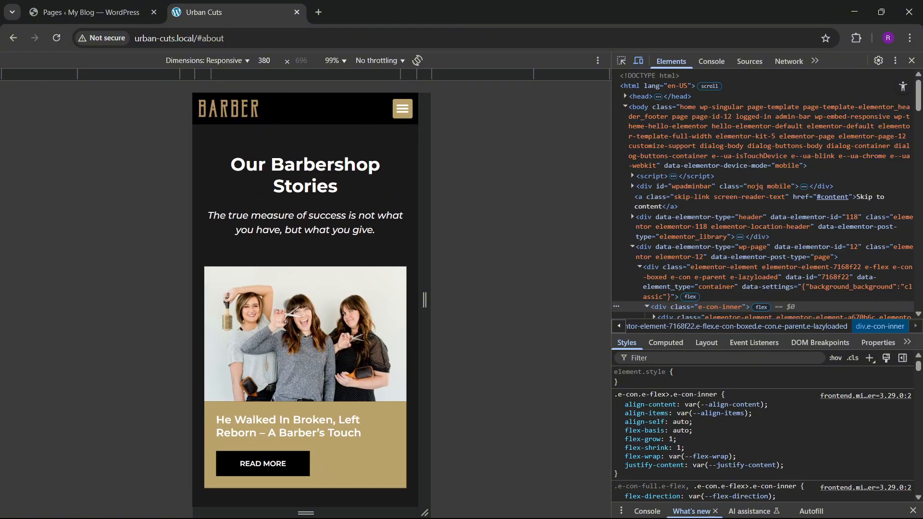
- Review the mobile footer from the logo and opening hours down to the WhatsApp contact and copyright line
scroll(290, 301, "down", 10)
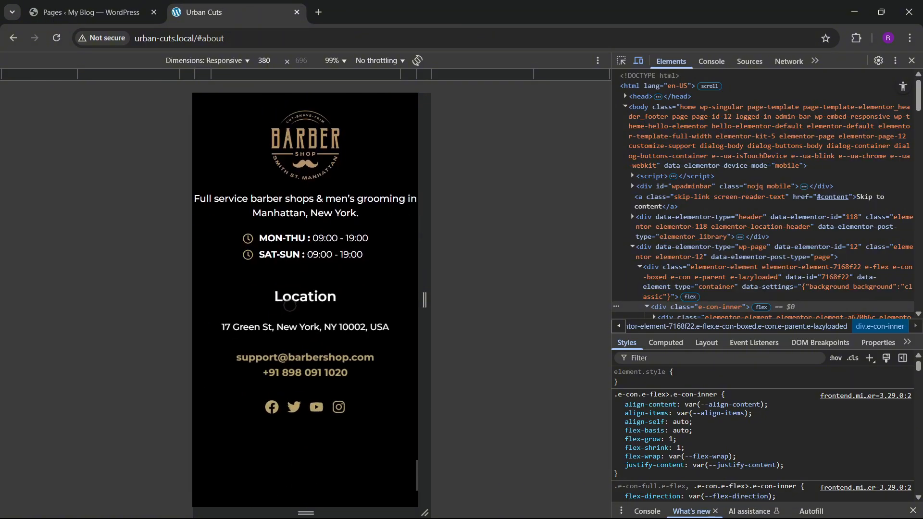
scroll(289, 305, "down", 2)
scroll(289, 305, "up", 3)
scroll(289, 305, "down", 4)
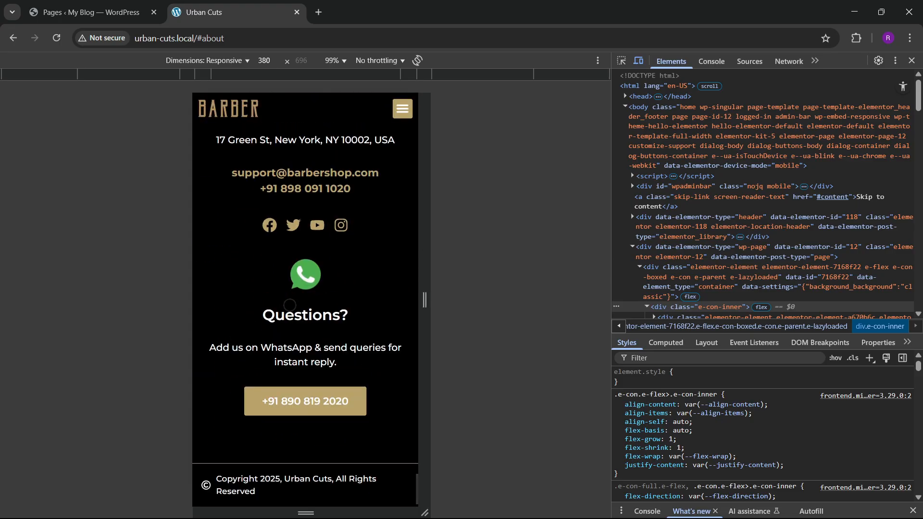
- Test the mobile navigation menu with its About and Services links, and close the menu and the developer tools
scroll(290, 305, "up", 20)
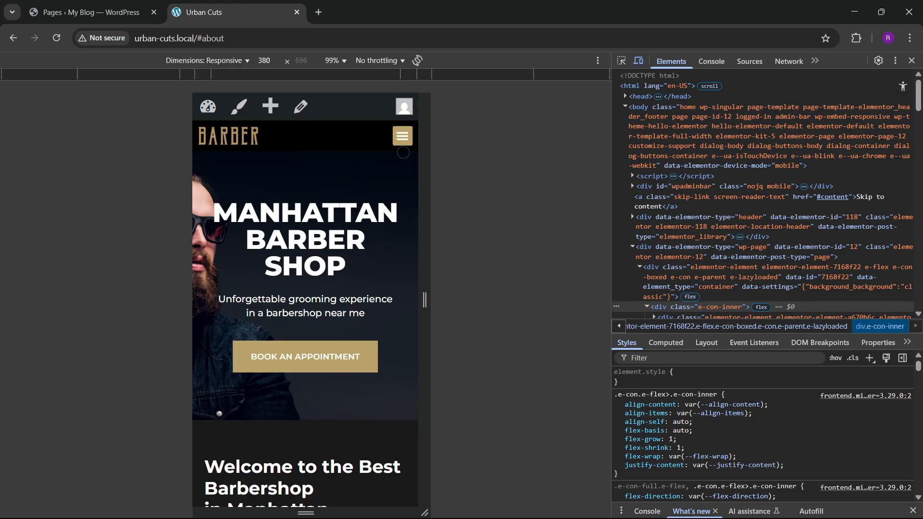
left_click(402, 136)
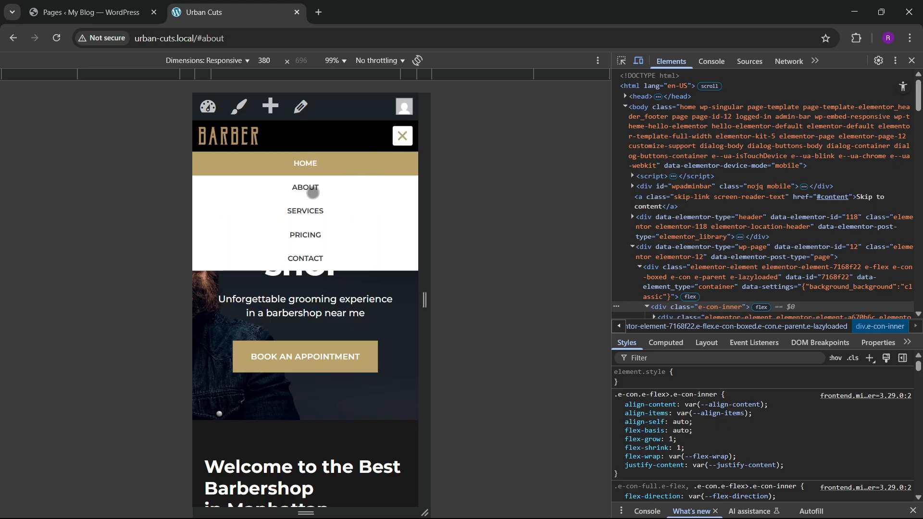
left_click(313, 192)
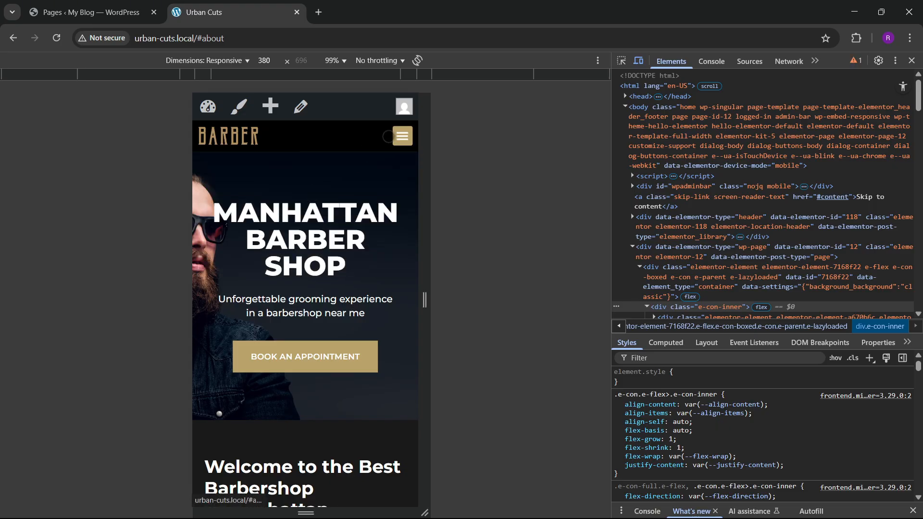
left_click(396, 137)
left_click(325, 211)
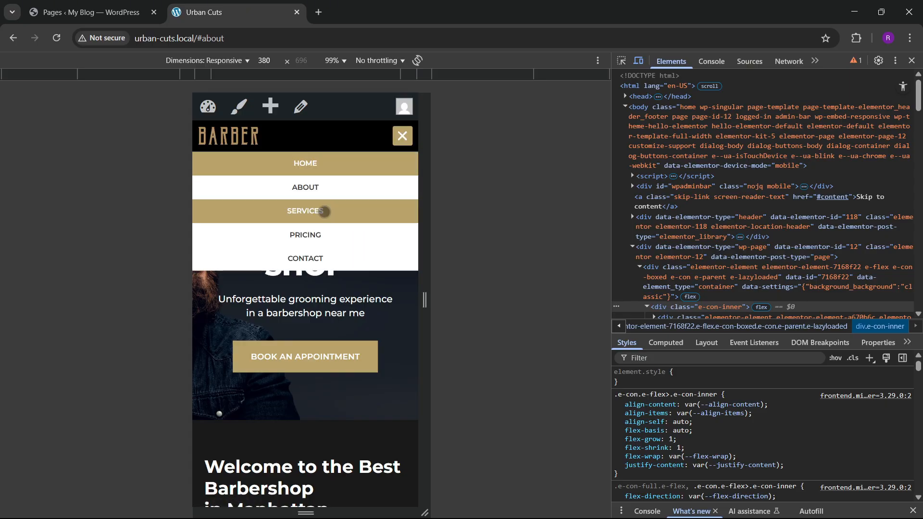
left_click(403, 136)
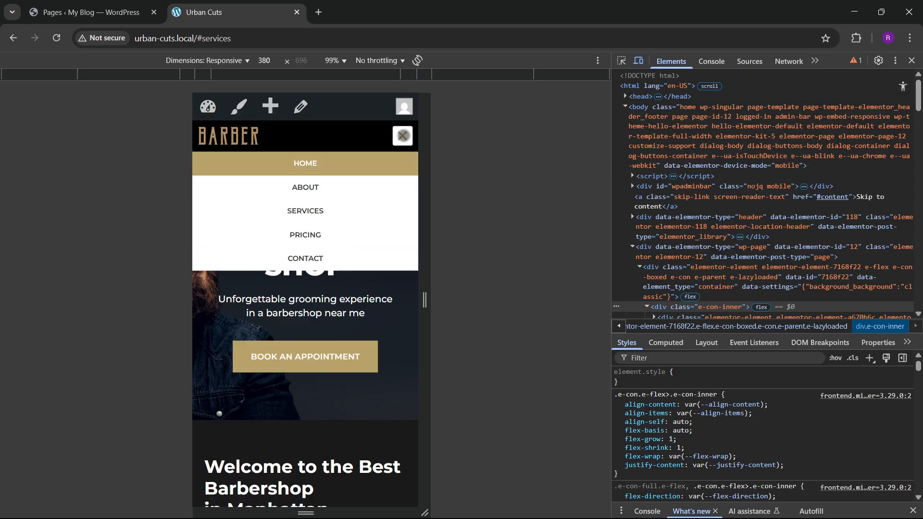
left_click(403, 136)
left_click(914, 59)
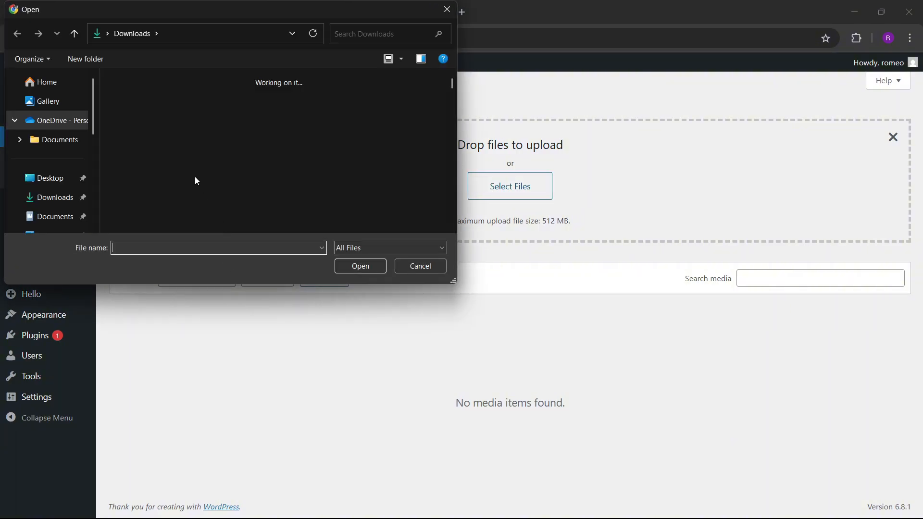
- Look through the Downloads folder for the urban cuts image folder in the media upload dialog, and close the dialog
left_click(54, 198)
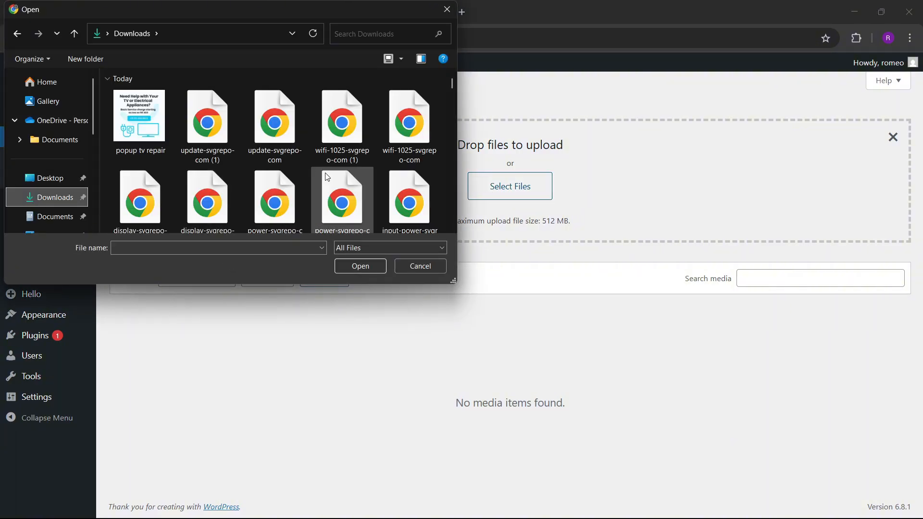
scroll(305, 178, "down", 10)
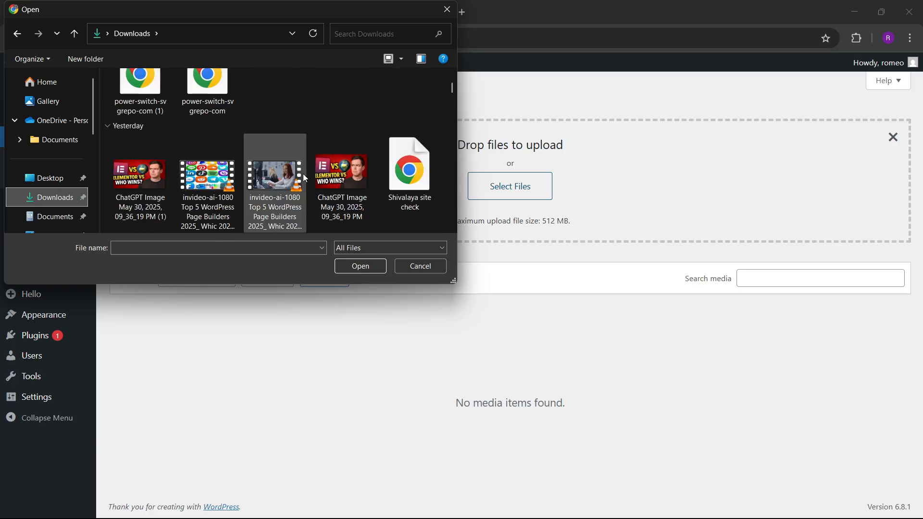
scroll(305, 178, "down", 5)
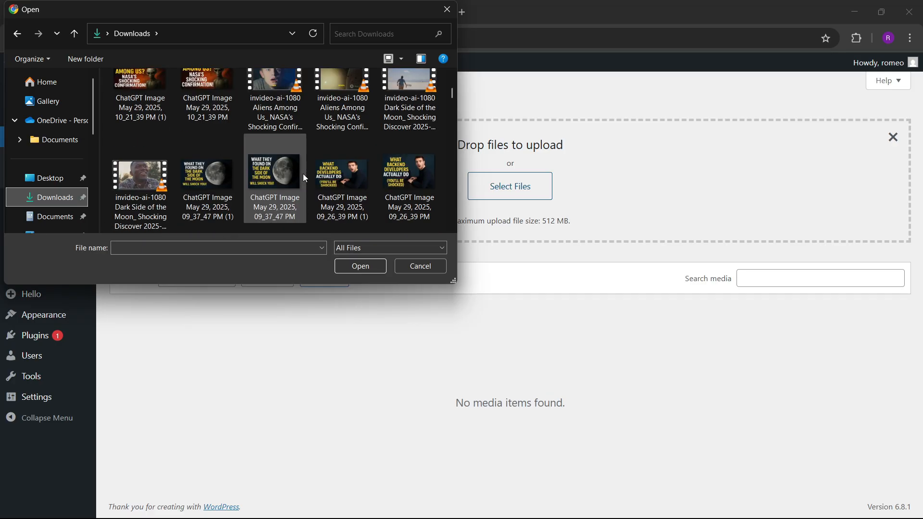
scroll(305, 178, "down", 8)
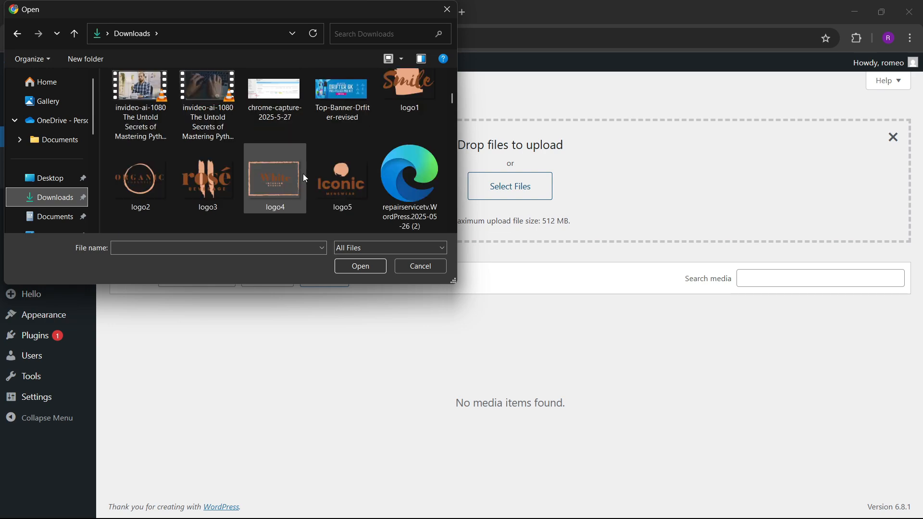
scroll(305, 179, "down", 12)
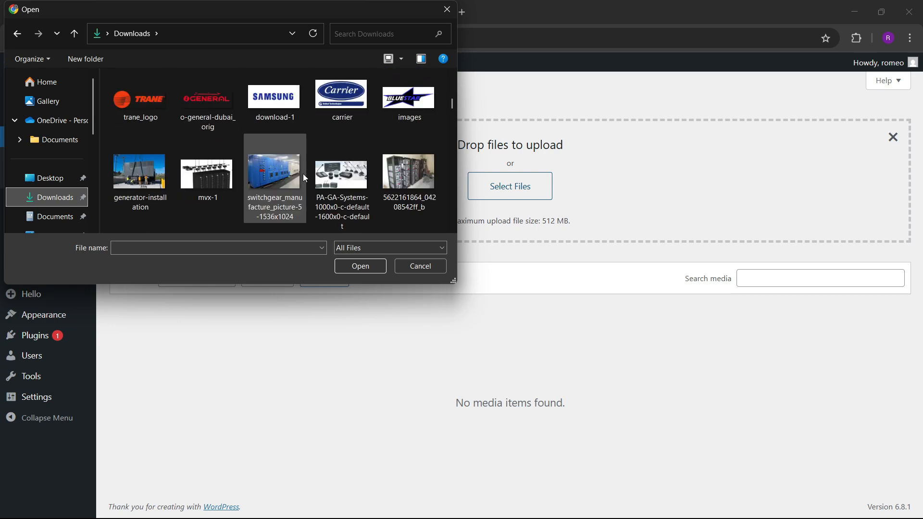
scroll(305, 178, "down", 3)
scroll(305, 178, "down", 5)
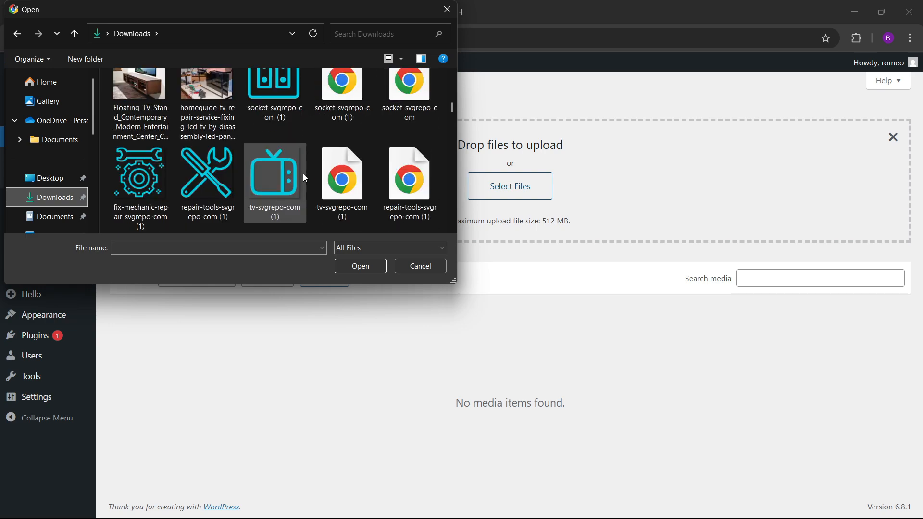
scroll(305, 179, "down", 3)
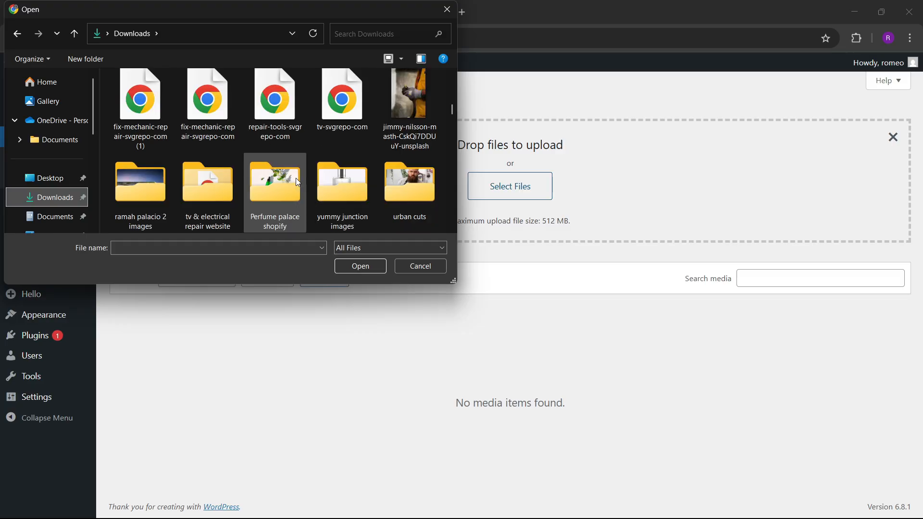
left_click(418, 266)
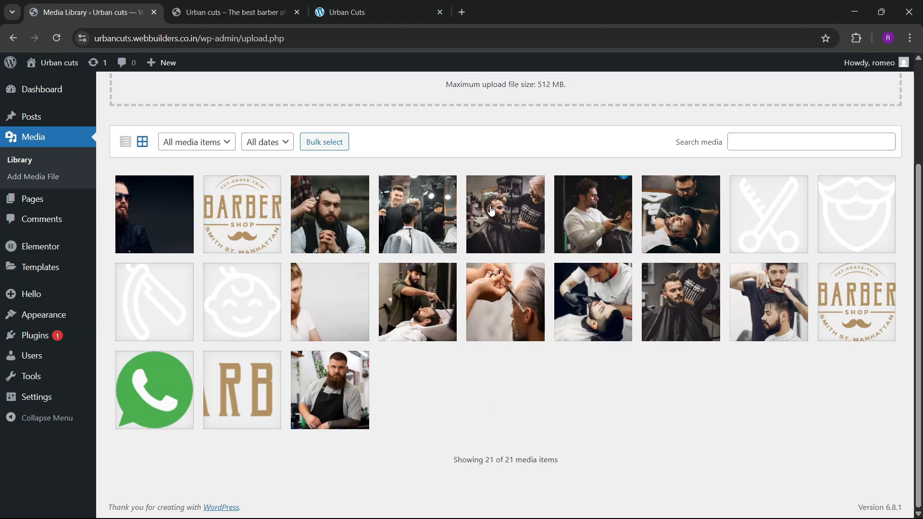
- Switch to the home page's edit screen and open the page for editing with Elementor
left_click(235, 12)
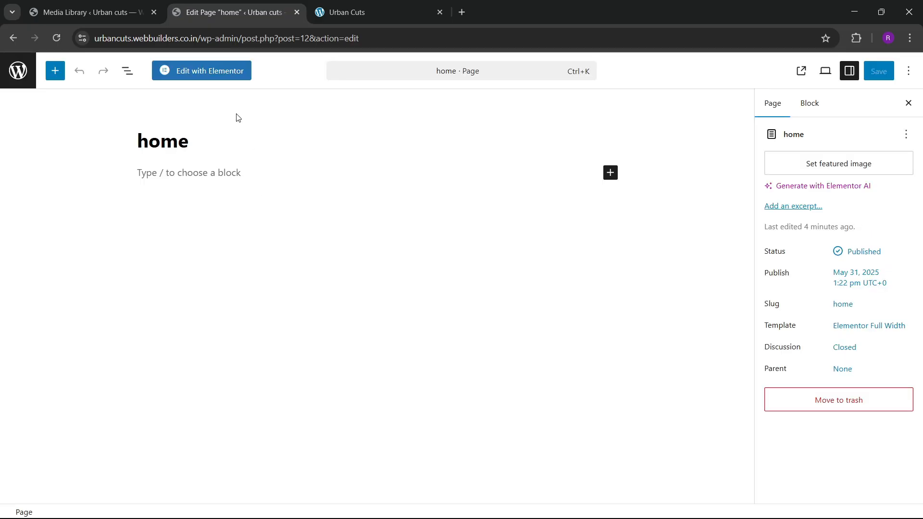
left_click(228, 72)
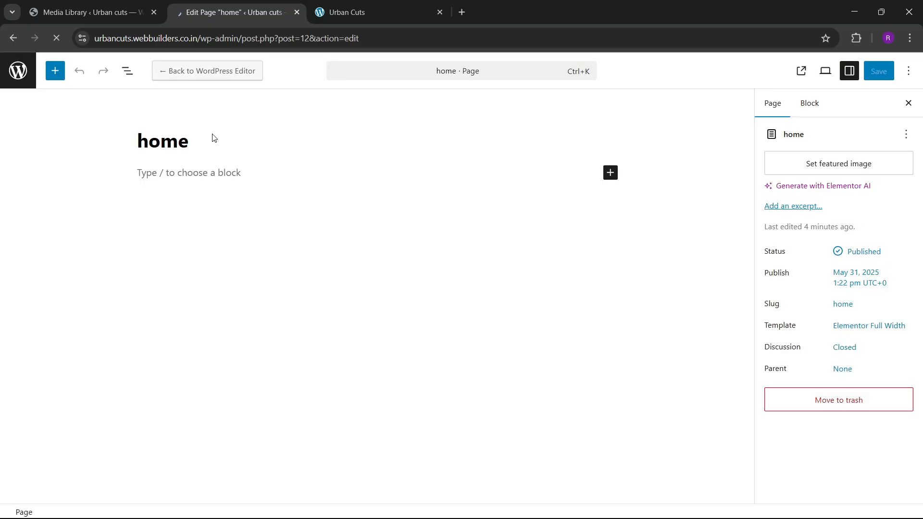
- Skip the Elementor AI notification, narrow the widgets panel and close the Structure window
key("ctrl+shift+Tab")
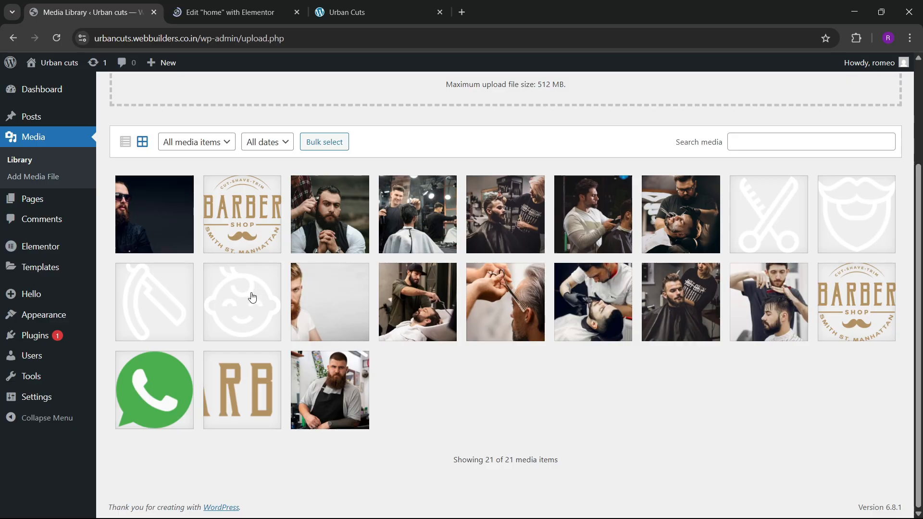
left_click(226, 12)
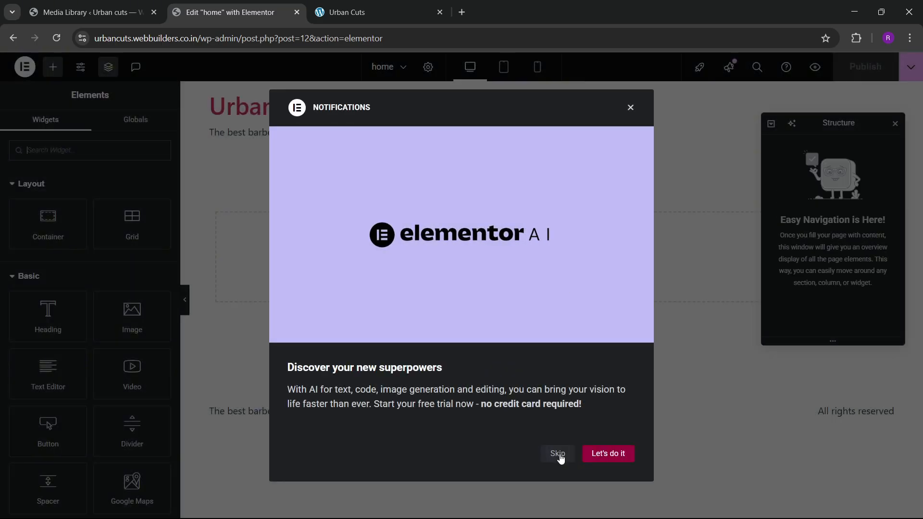
left_click(558, 453)
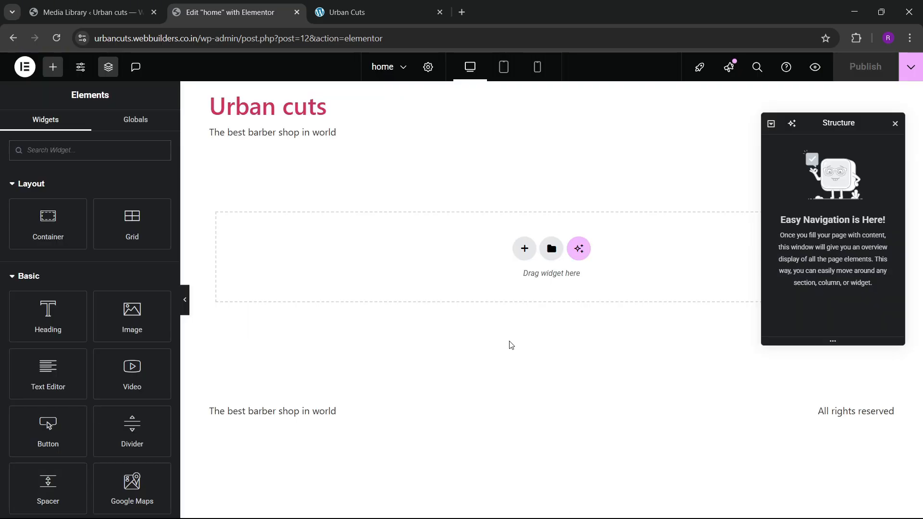
left_click_drag(177, 201, 148, 202)
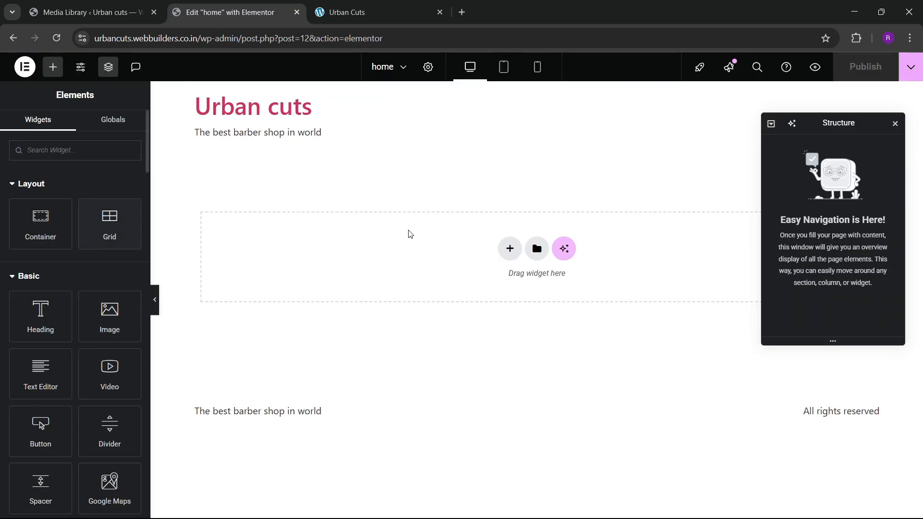
left_click(895, 126)
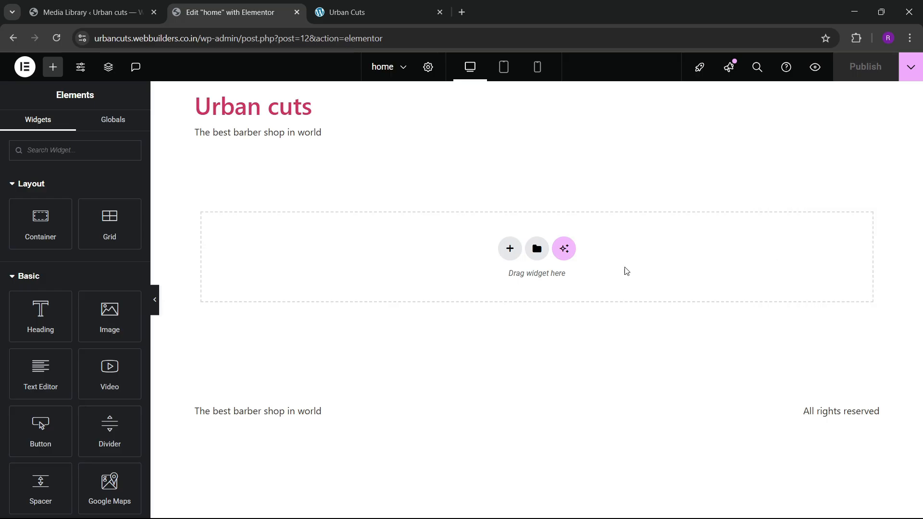
- Move the finished Urban Cuts design ahead of the Elementor editor in the browser's tab order and return to the editor
left_click_drag(366, 2, 235, 4)
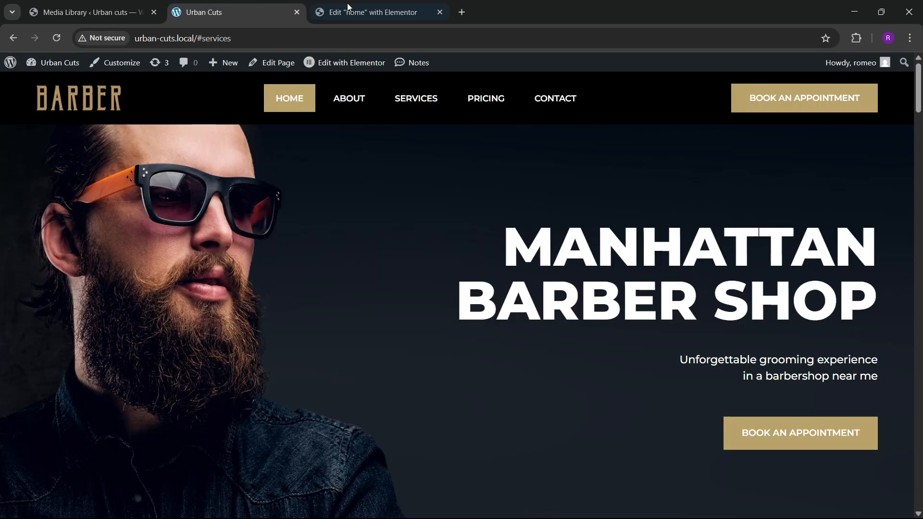
left_click(351, 5)
left_click(303, 4)
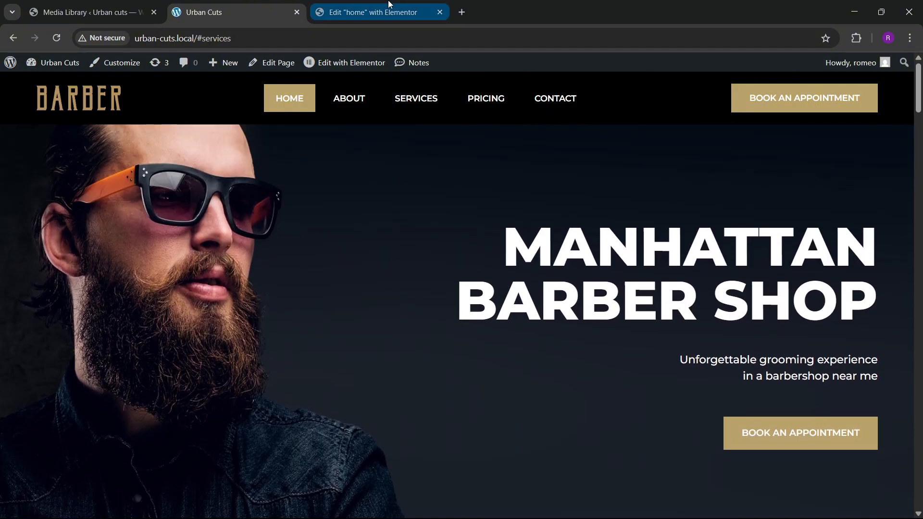
left_click(385, 13)
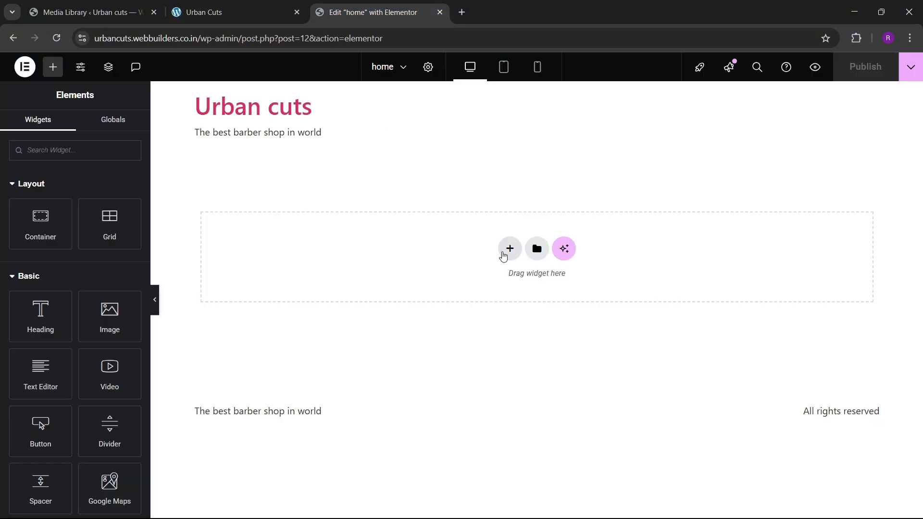
- Add a single-column flexbox container to the page and rename it hero in the Structure window
left_click(509, 249)
left_click(499, 284)
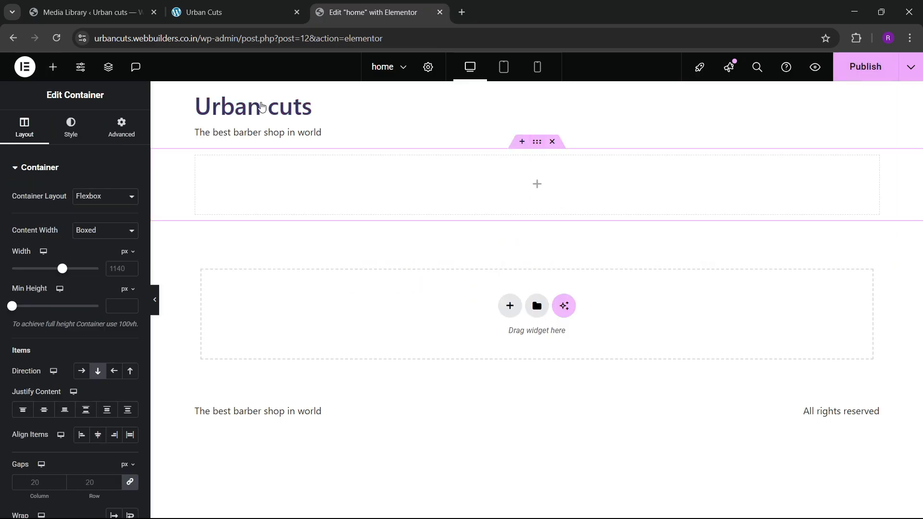
left_click(107, 69)
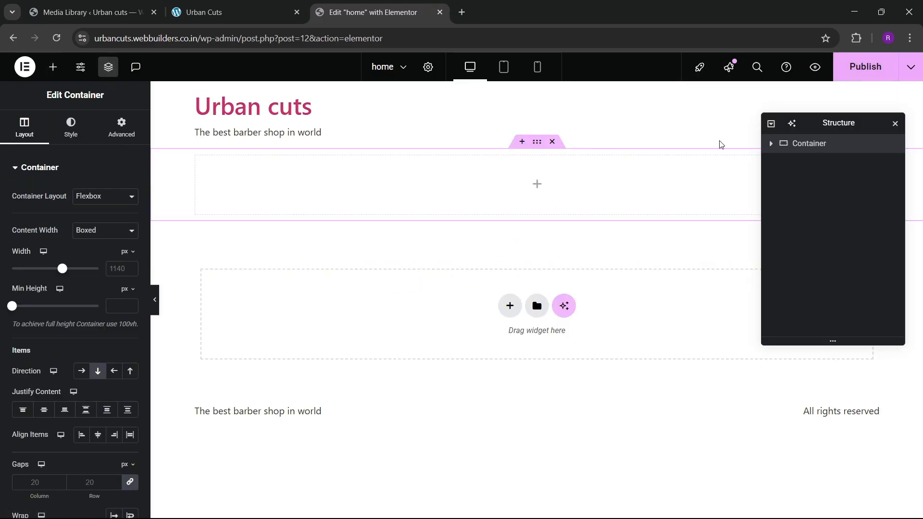
type("hero")
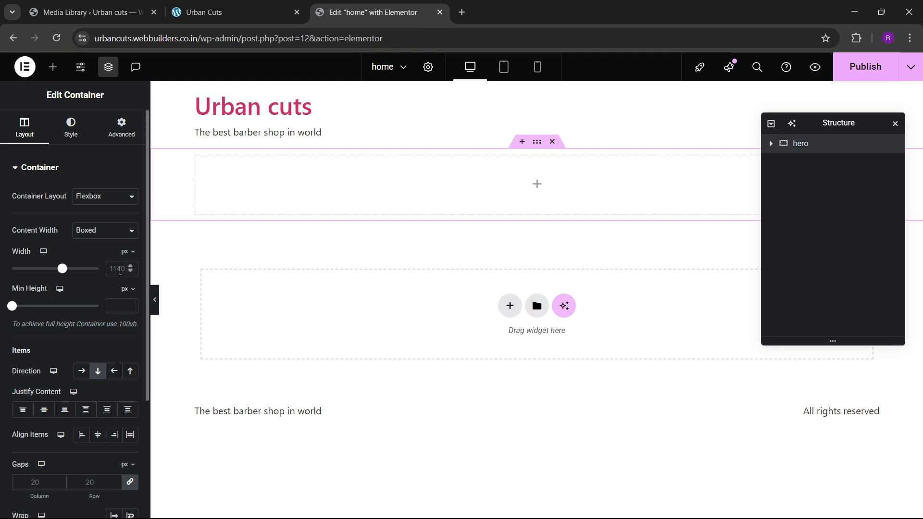
- Set the hero container's boxed width to 1400 px and compare it with the finished design
type("1400")
left_click(86, 12)
left_click(204, 12)
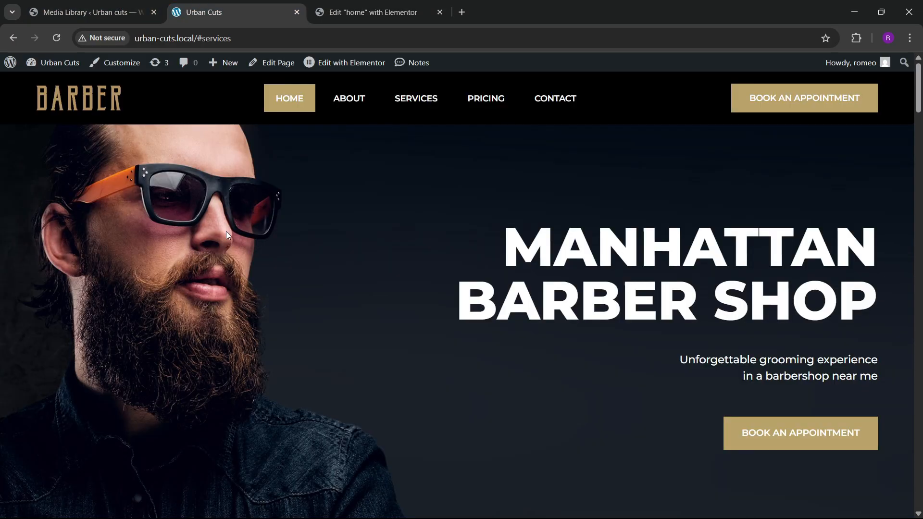
left_click(376, 9)
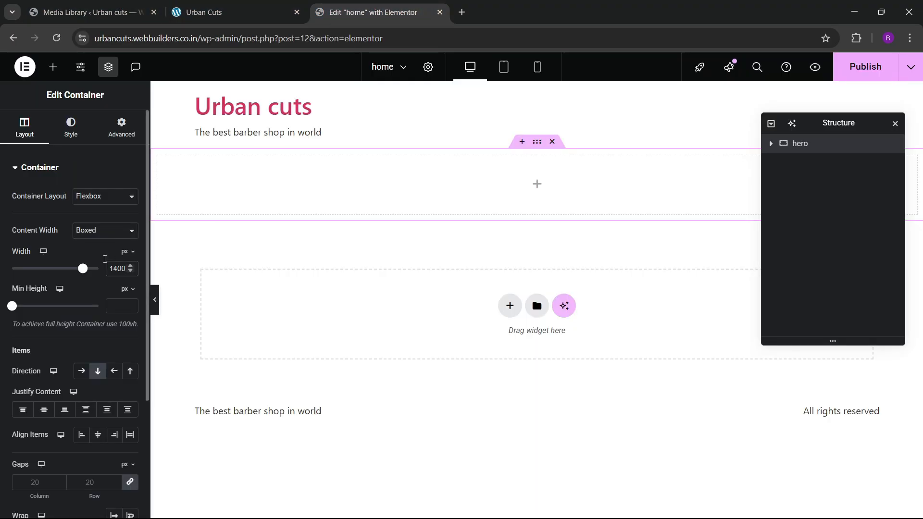
- Set the hero container's padding to 80 px at the top and bottom and 0 on the sides
left_click(117, 127)
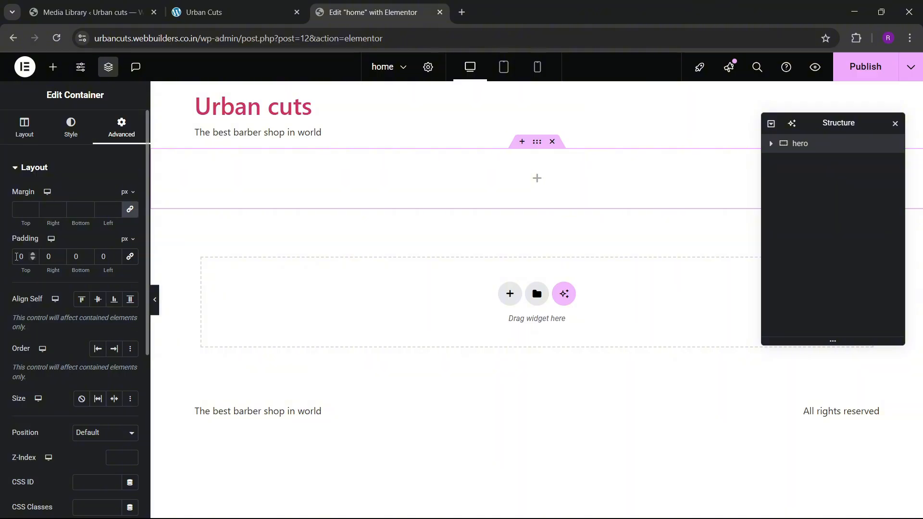
type("8")
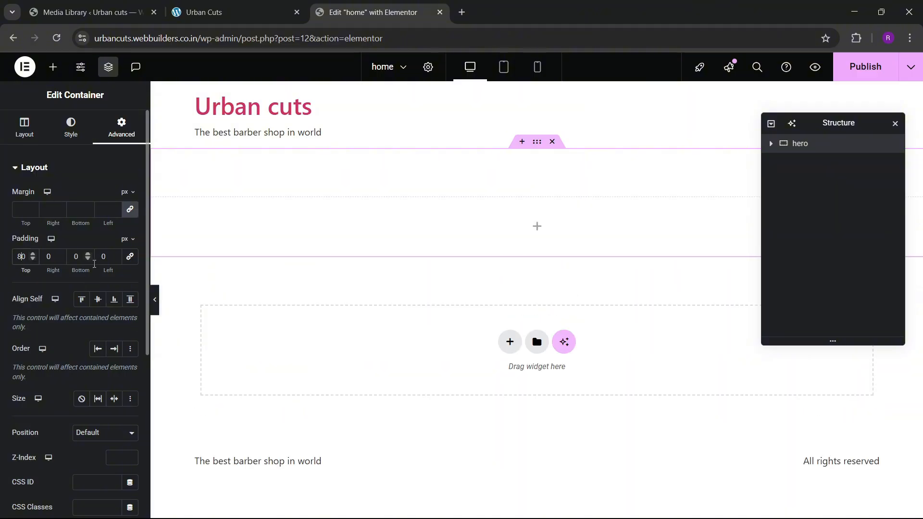
left_click(74, 257)
type("8")
- Set the hero container's minimum height to 700 px and check its padding values against the finished design
left_click(20, 134)
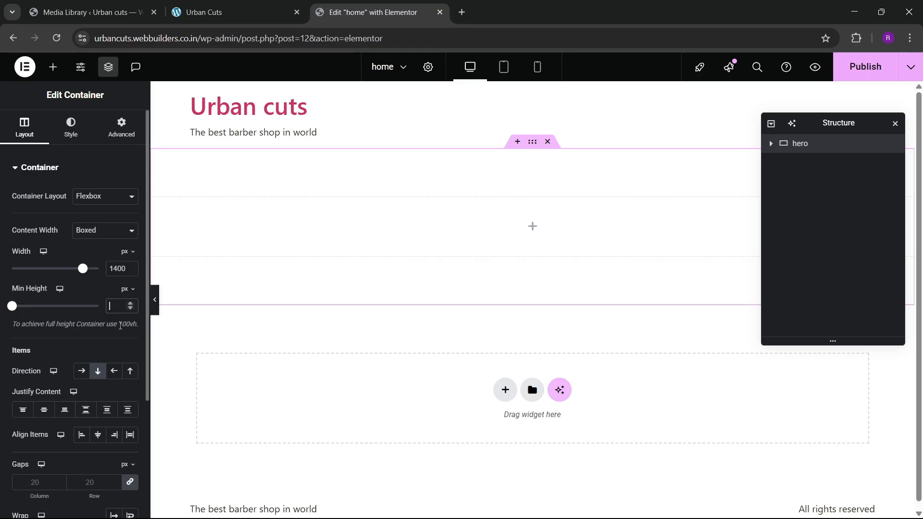
type("700")
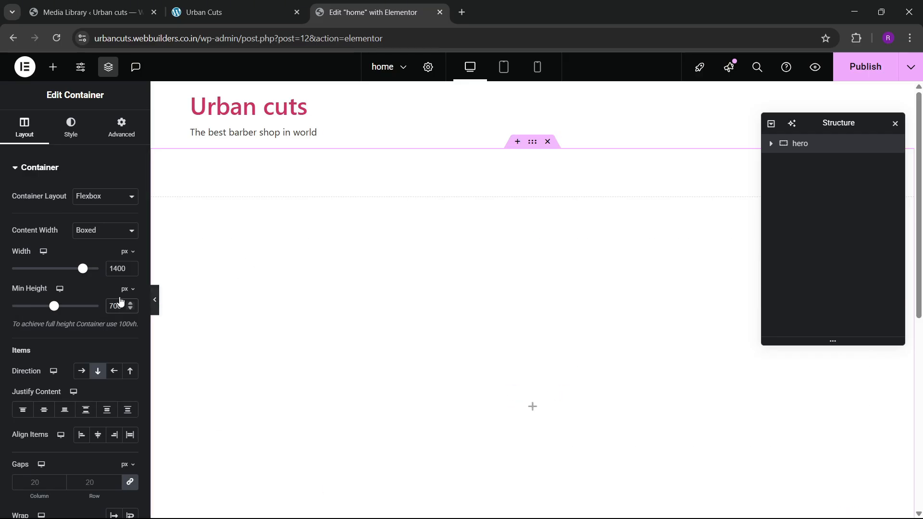
left_click(115, 140)
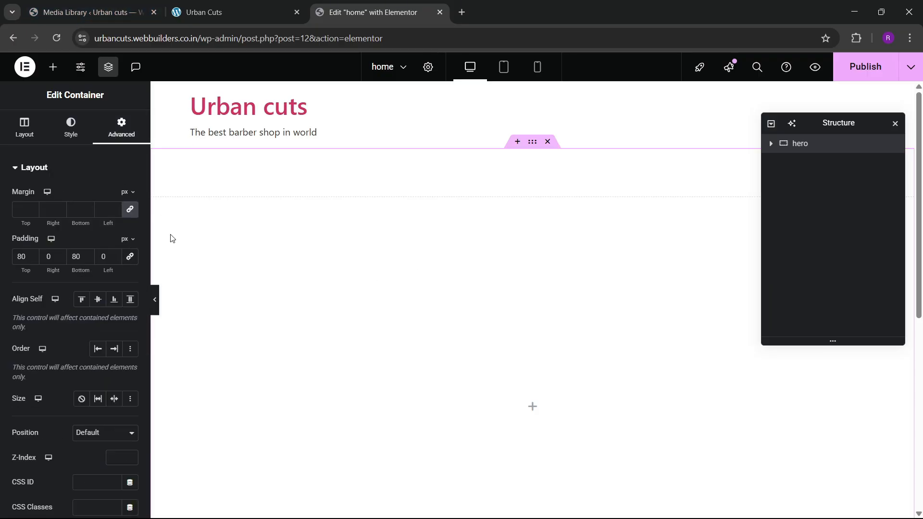
key("ctrl+Tab")
key("ctrl+Tab")
key("ctrl+Tab")
- Give the hero container a classic background with the media library image of the bearded man in sunglasses
left_click(70, 129)
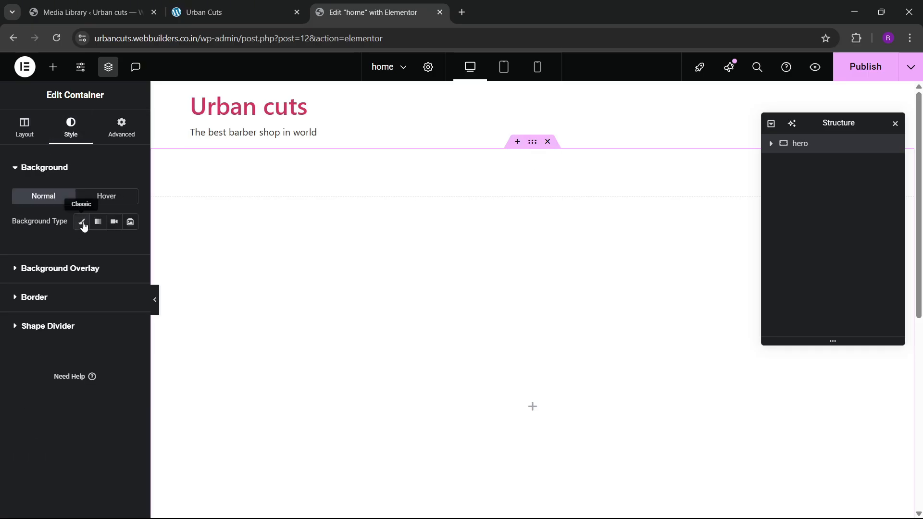
left_click(83, 222)
left_click(62, 312)
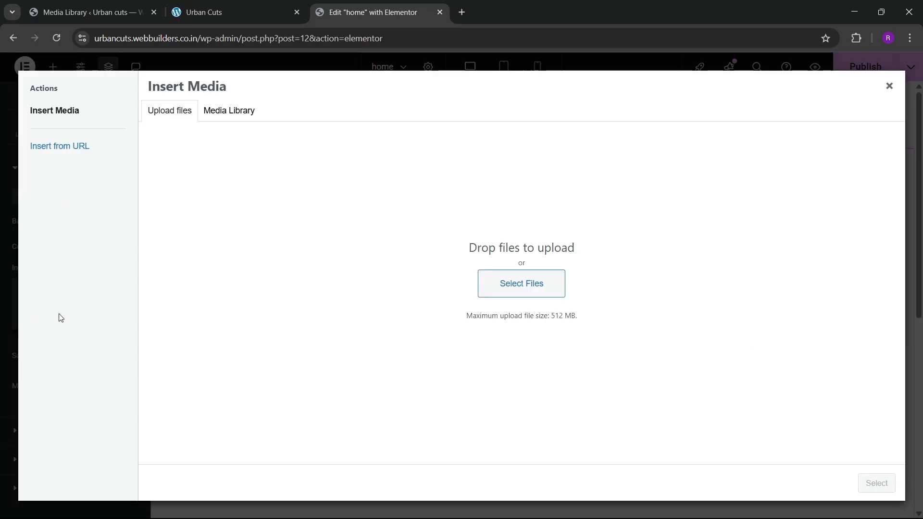
left_click(258, 111)
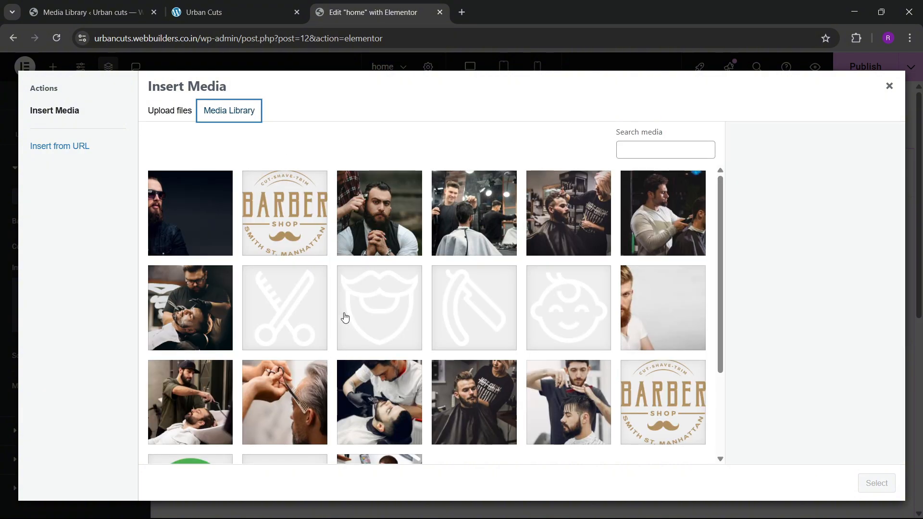
left_click(200, 210)
left_click(876, 483)
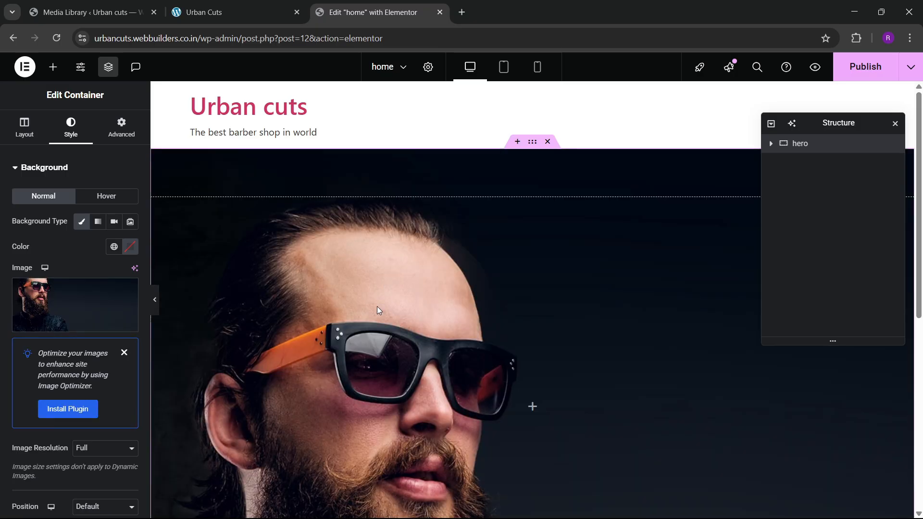
scroll(377, 306, "down", 4)
scroll(377, 306, "up", 3)
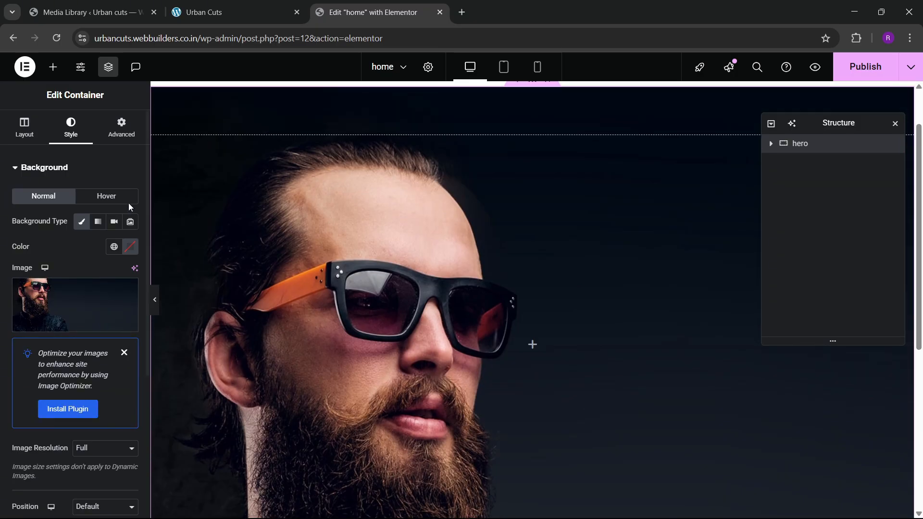
- Set the hero container's top and bottom padding to 0 px
left_click(121, 128)
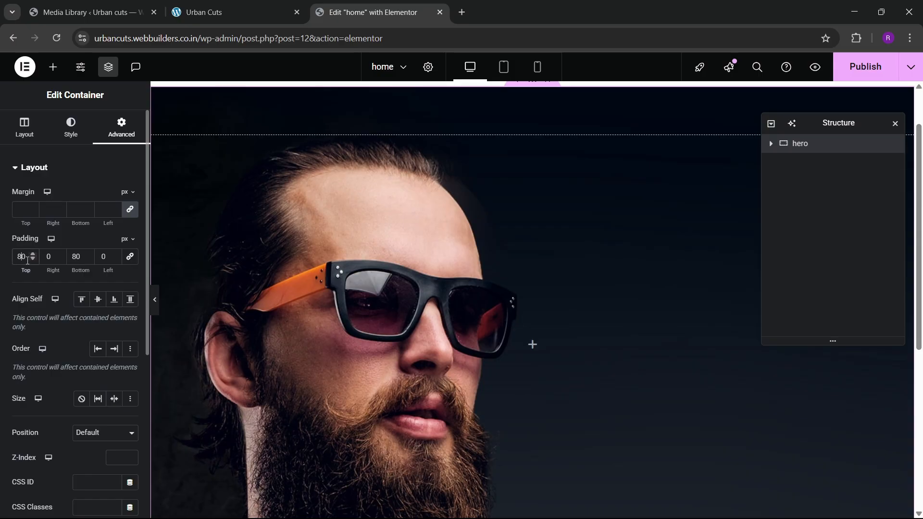
key("ctrl+a")
type("0")
key("Tab")
key("Tab")
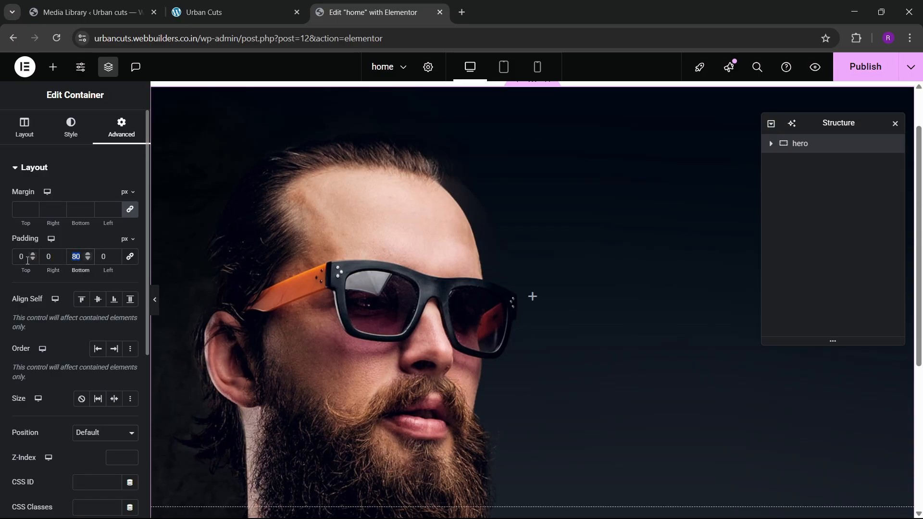
type("0")
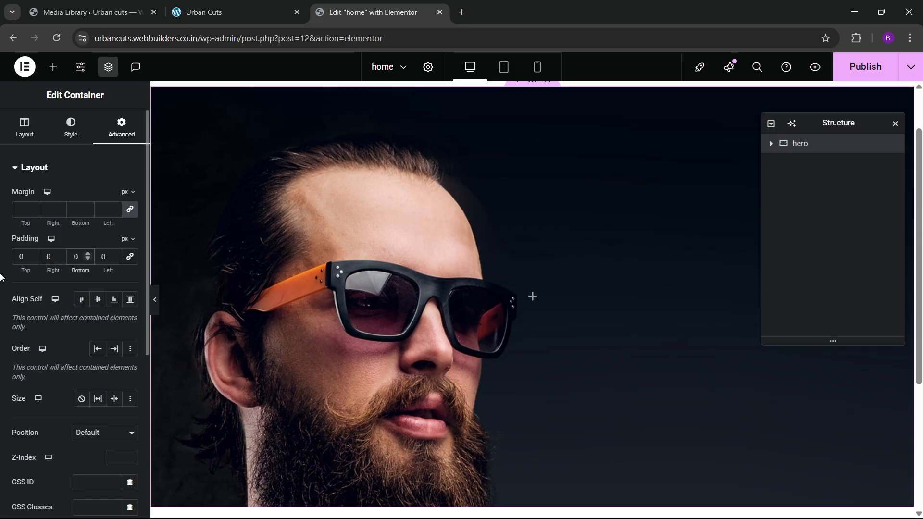
- Set the hero background image's position to Center Center and its display size to Cover, leaving the attachment at Default
left_click(71, 138)
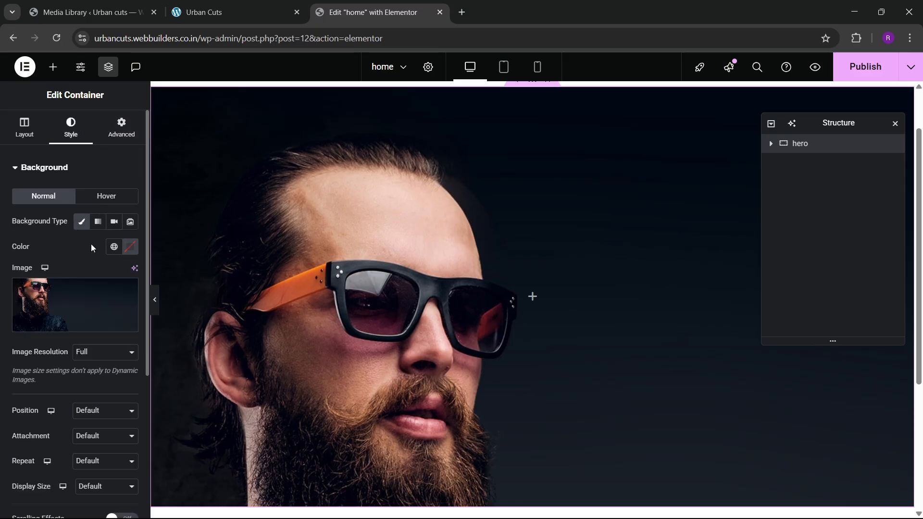
scroll(70, 356, "down", 4)
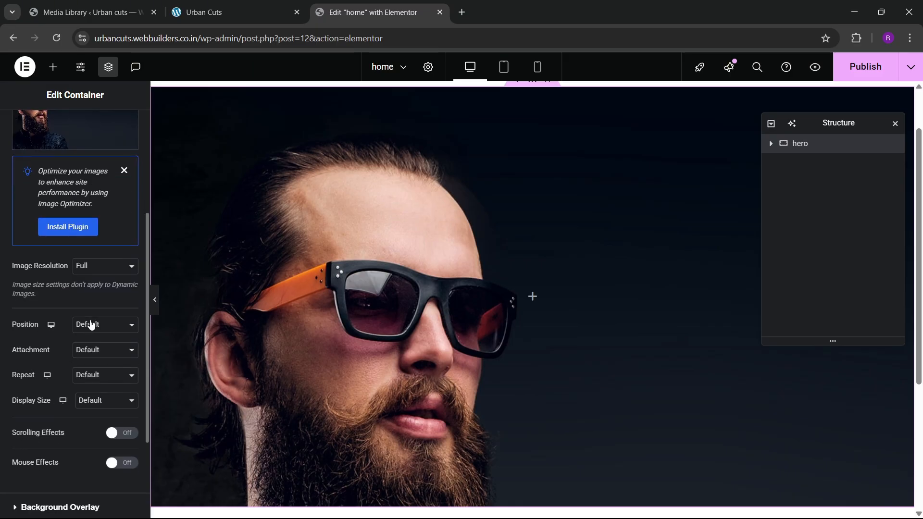
left_click(90, 324)
left_click(88, 355)
scroll(35, 374, "down", 1)
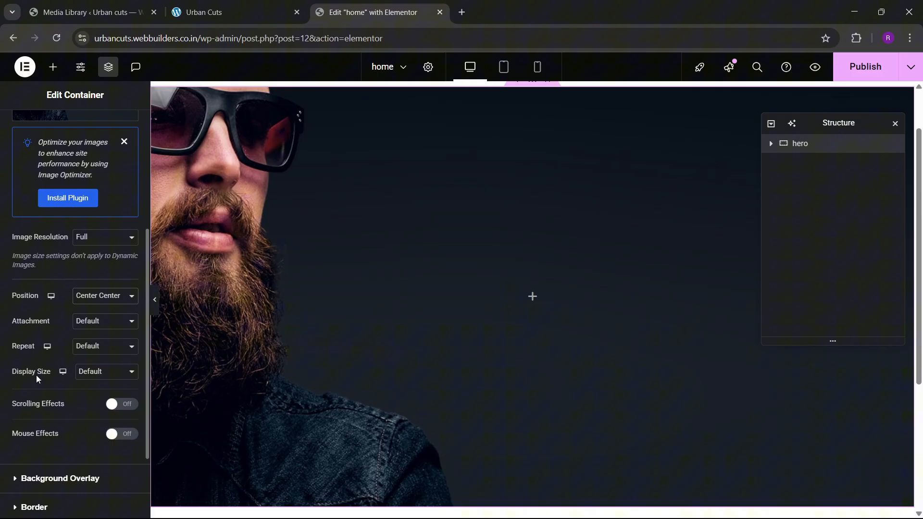
left_click(89, 371)
left_click(89, 414)
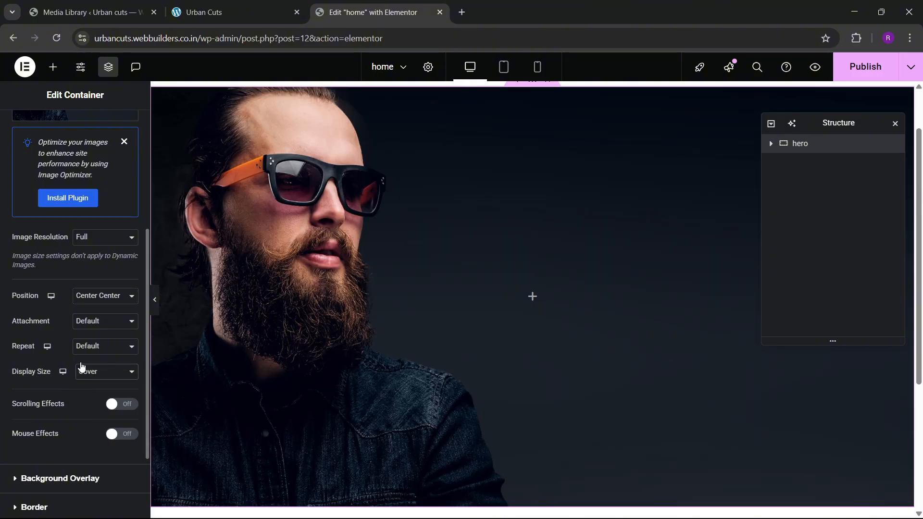
left_click(96, 320)
left_click(94, 326)
scroll(82, 360, "up", 3)
- Add a Heading widget to the hero container and place a Text Editor widget below it, following the finished design
left_click(53, 66)
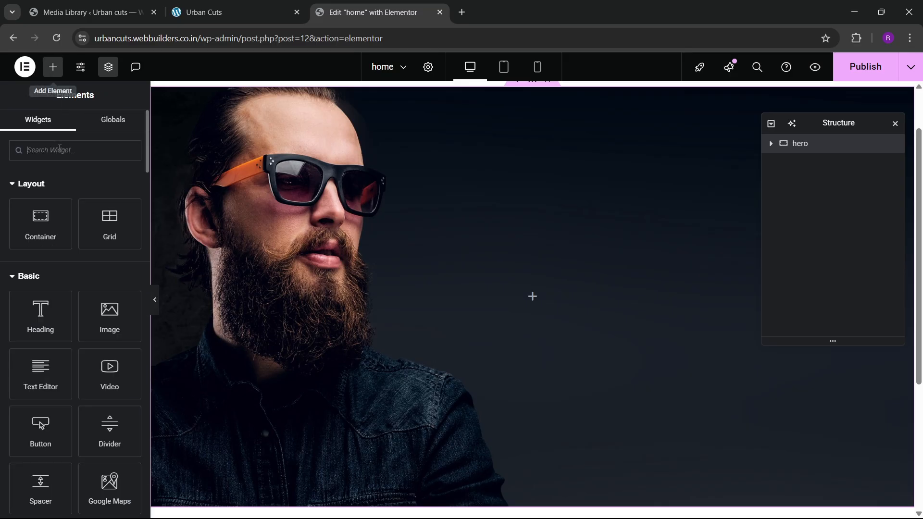
left_click_drag(40, 310, 437, 307)
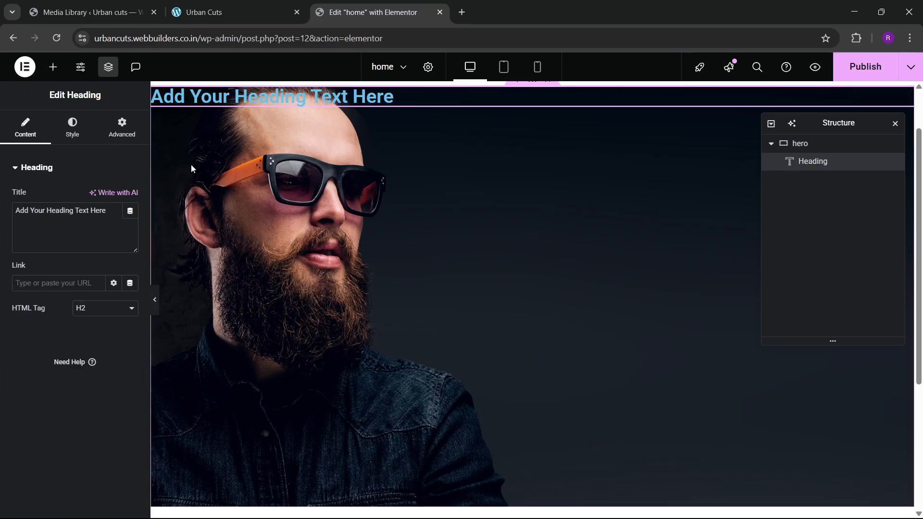
left_click(114, 5)
left_click(272, 4)
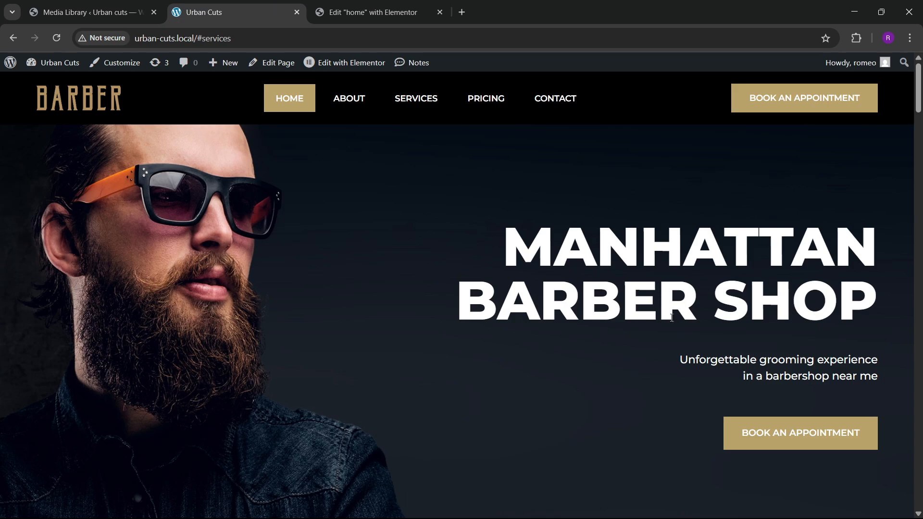
left_click(332, 12)
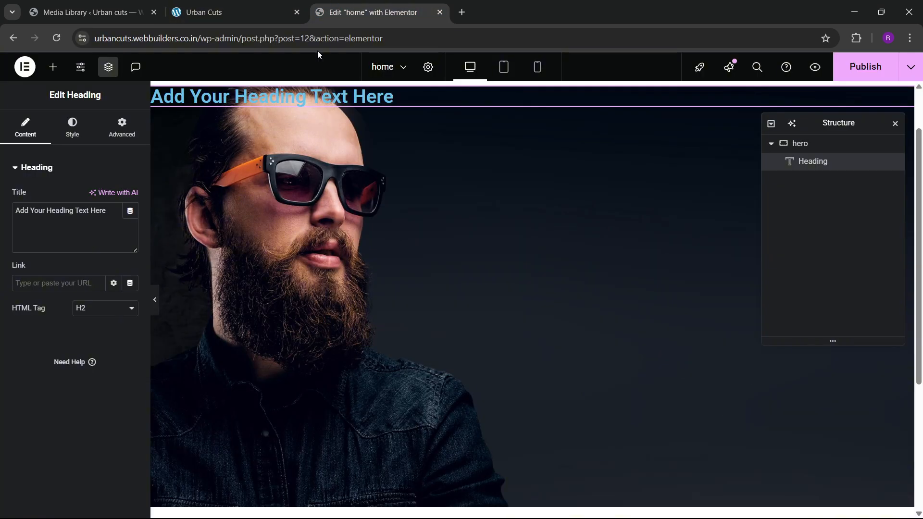
left_click(53, 66)
left_click_drag(37, 392, 255, 107)
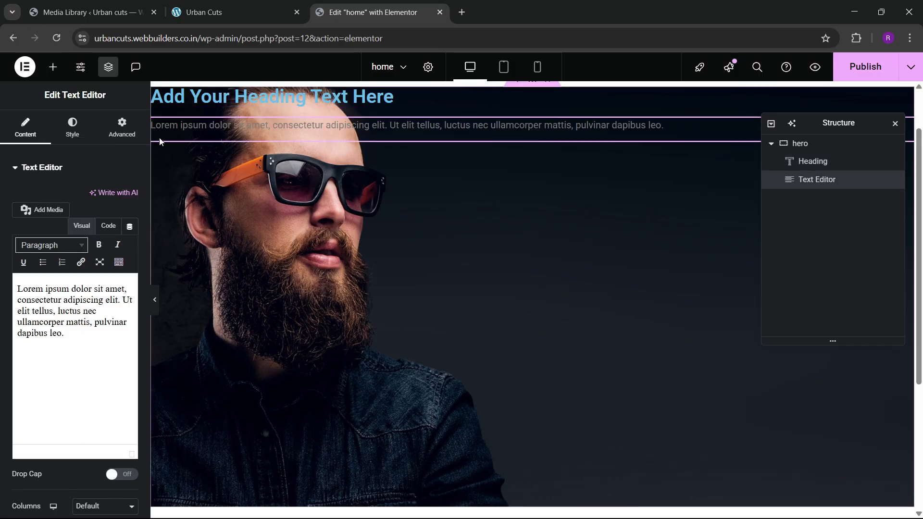
- Add a Button widget to the hero container below the Text Editor widget
left_click(53, 66)
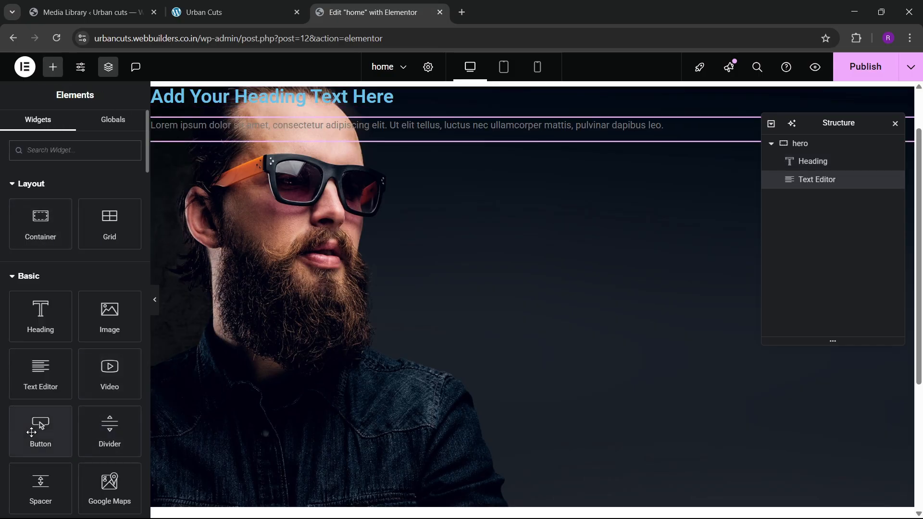
left_click_drag(40, 426, 241, 142)
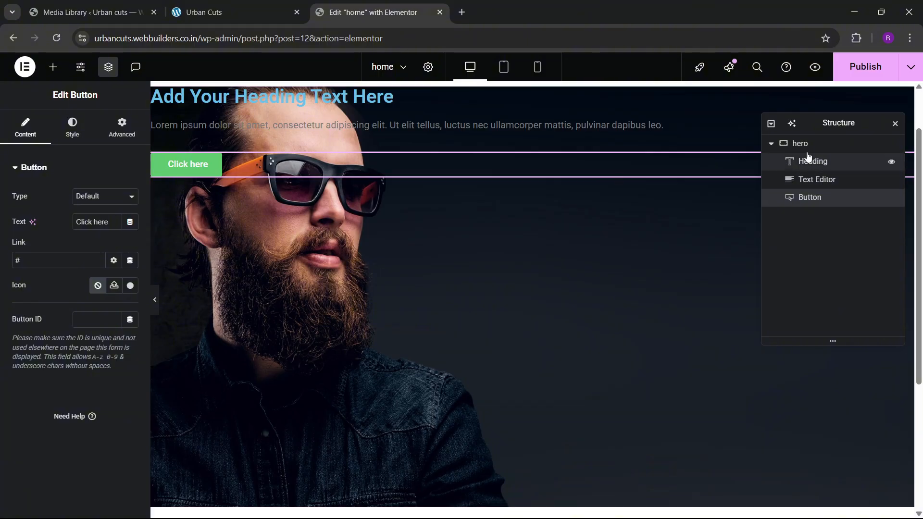
- Lay out the hero container's items in a vertical column, with Justify Content set to Center and Align Items set to End
left_click(255, 182)
left_click(24, 127)
scroll(44, 293, "down", 3)
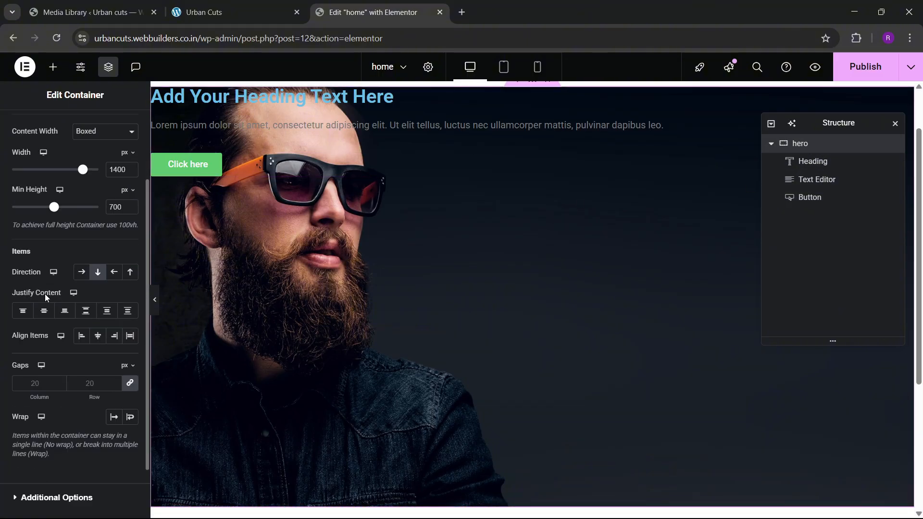
left_click(98, 267)
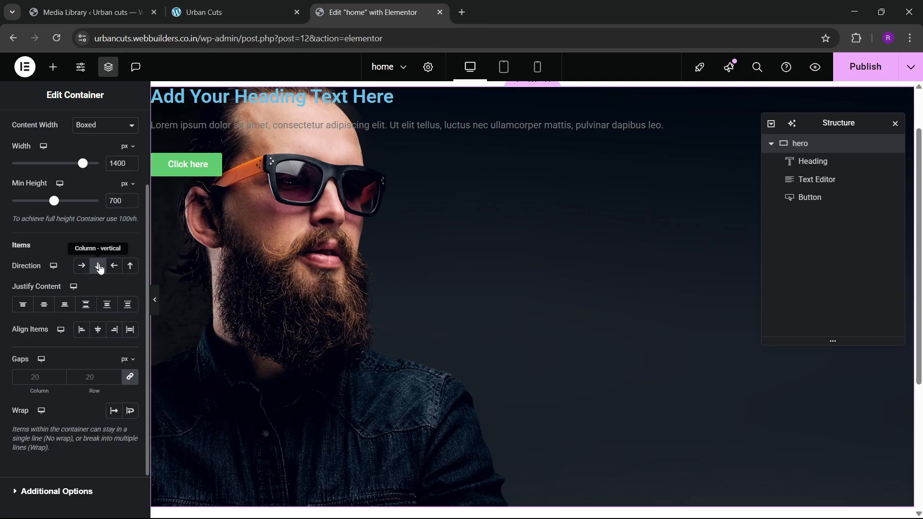
left_click(44, 305)
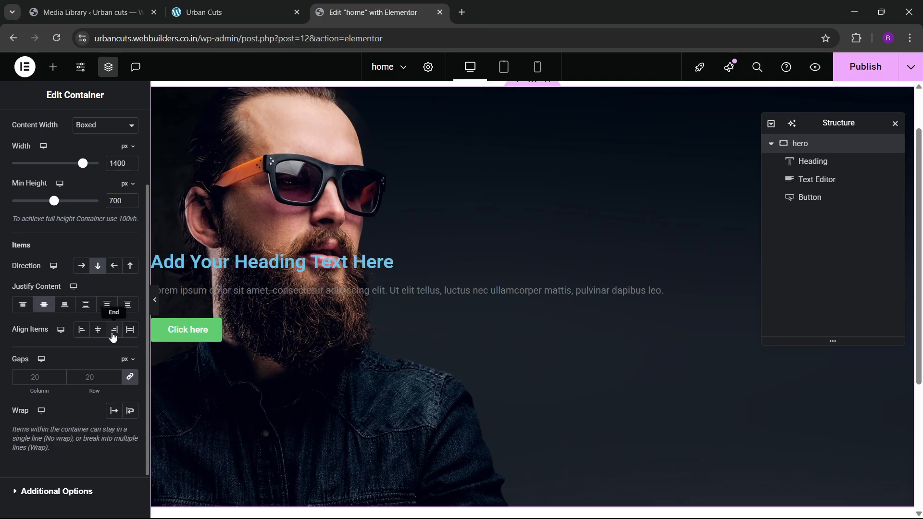
left_click(114, 329)
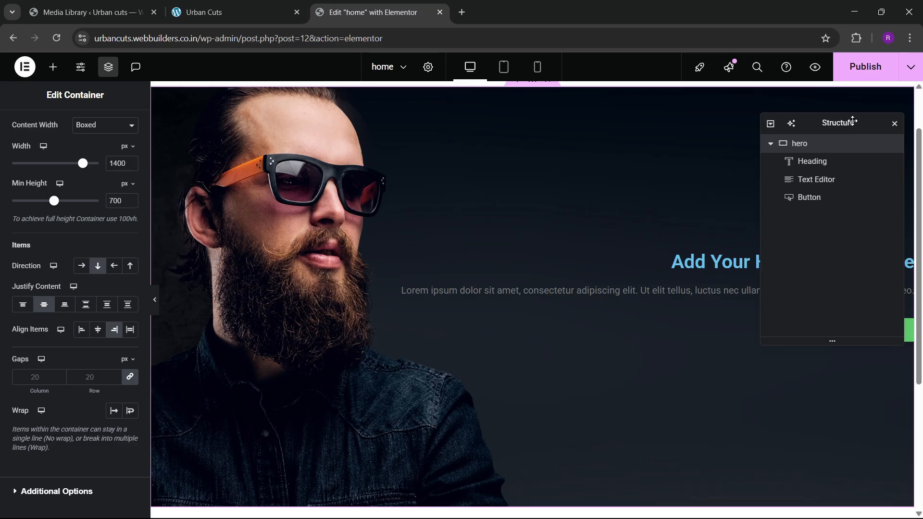
left_click_drag(853, 121, 550, 183)
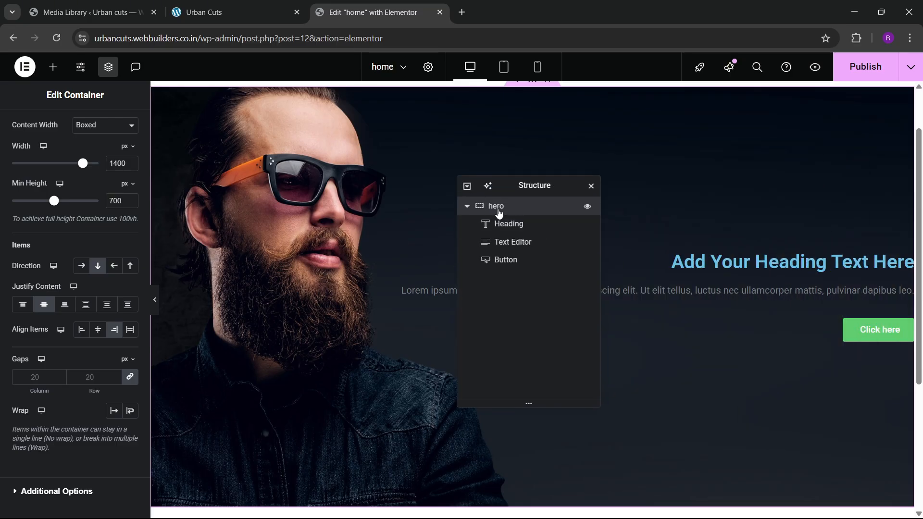
left_click(155, 301)
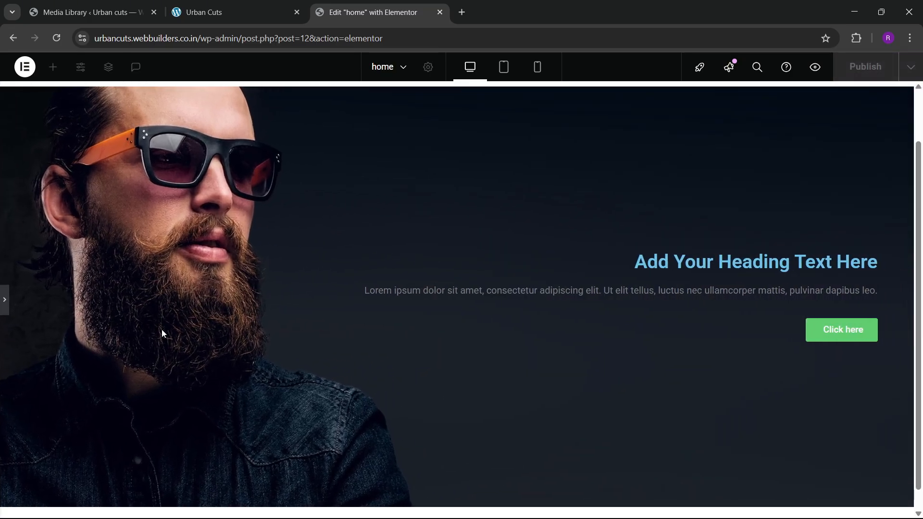
left_click(4, 307)
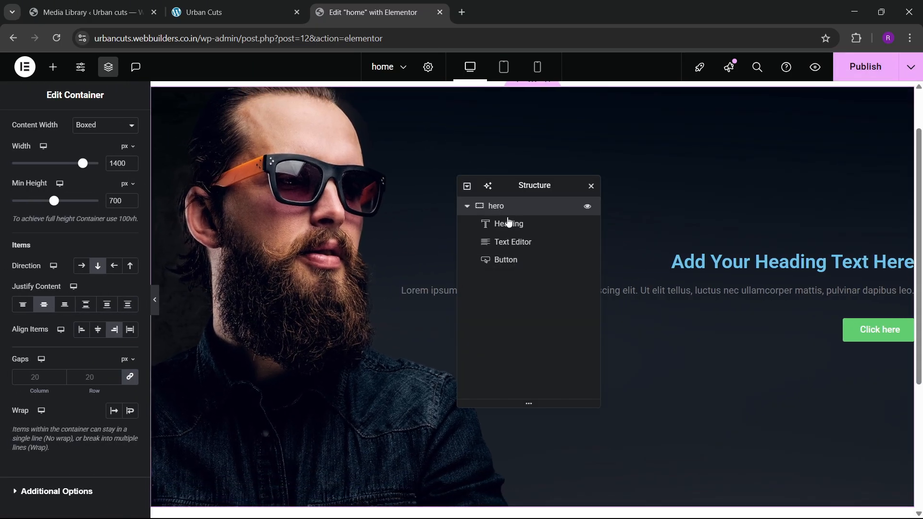
- Replace the hero heading's title with "Manhattan barber shop", following the finished Urban Cuts design
left_click(708, 263)
left_click(91, 12)
left_click(261, 6)
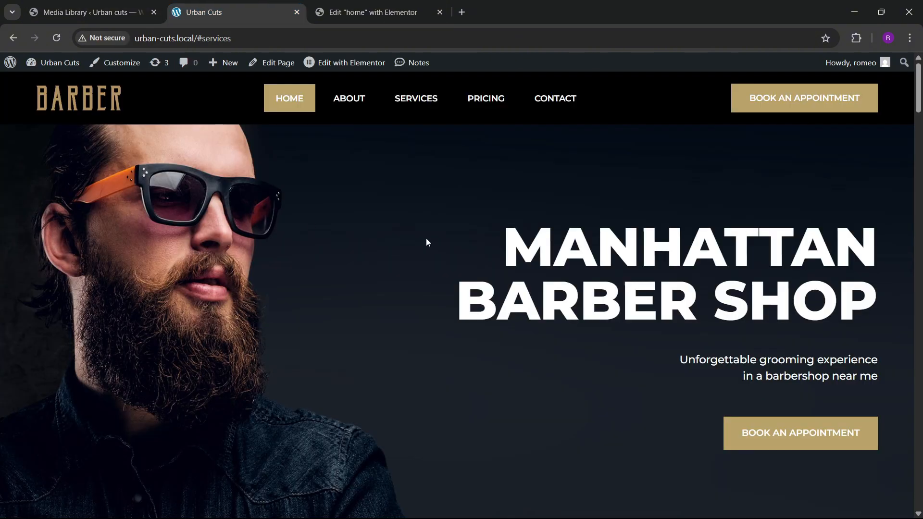
left_click_drag(510, 254, 887, 303)
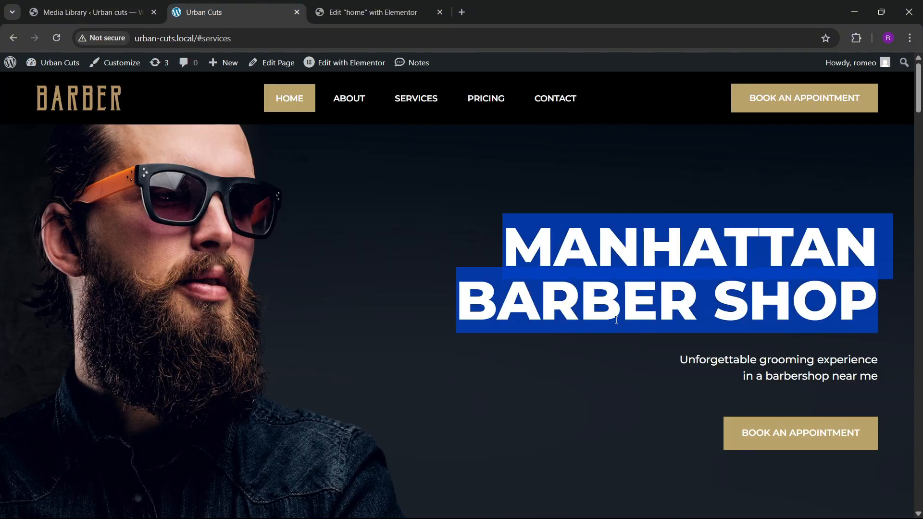
left_click(373, 12)
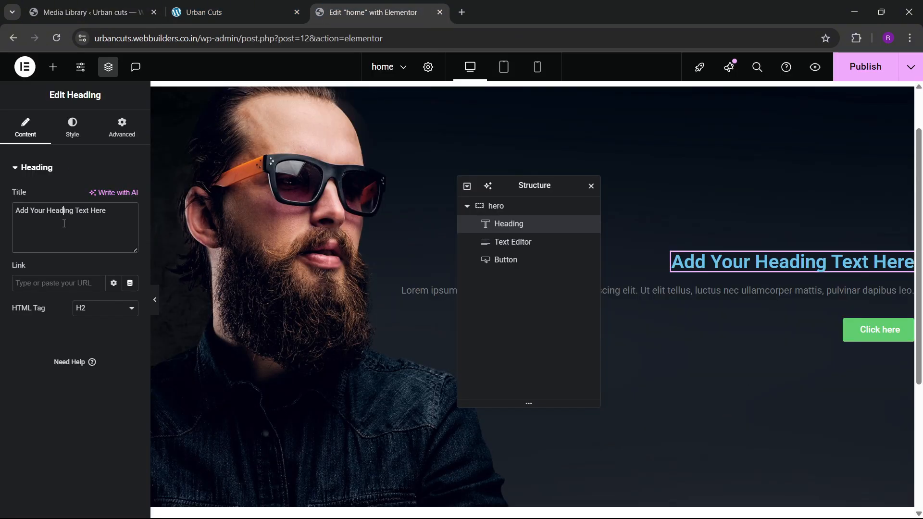
key("ctrl+a")
type("Manhattan barber shop")
- Set the hero heading's typography to the Montserrat family, Uppercase transform and 800 (Extra Bold) weight
left_click(77, 132)
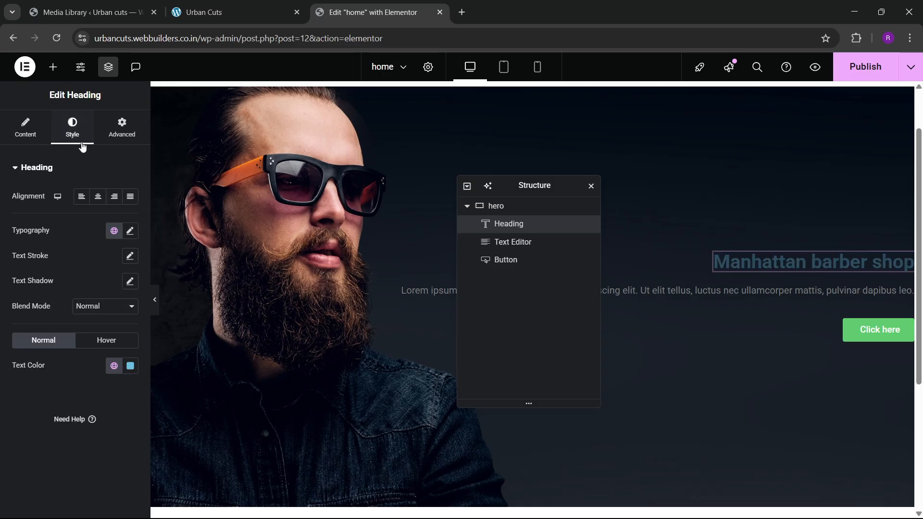
left_click(129, 232)
left_click(94, 287)
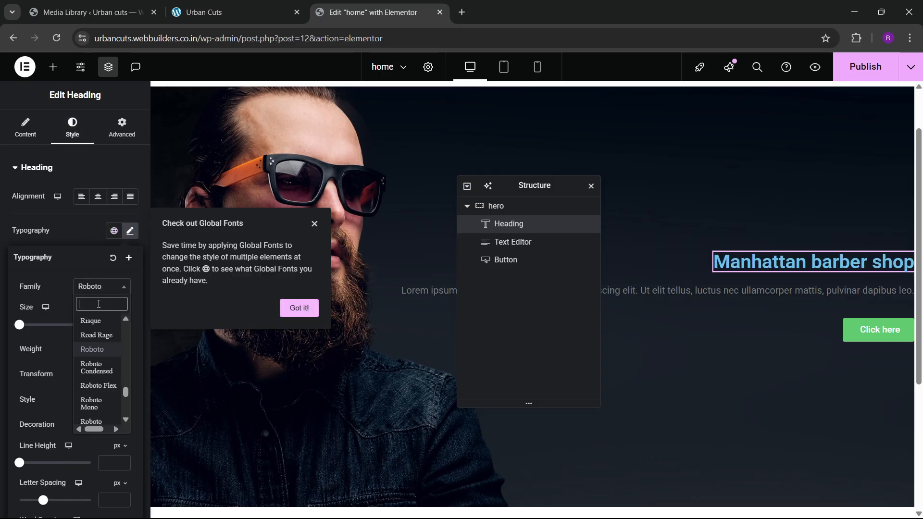
type("MONTS")
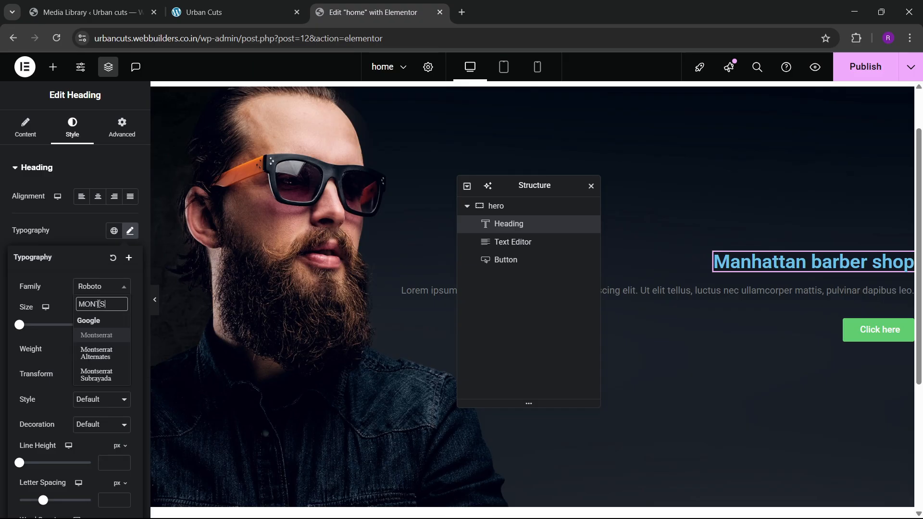
key("Return")
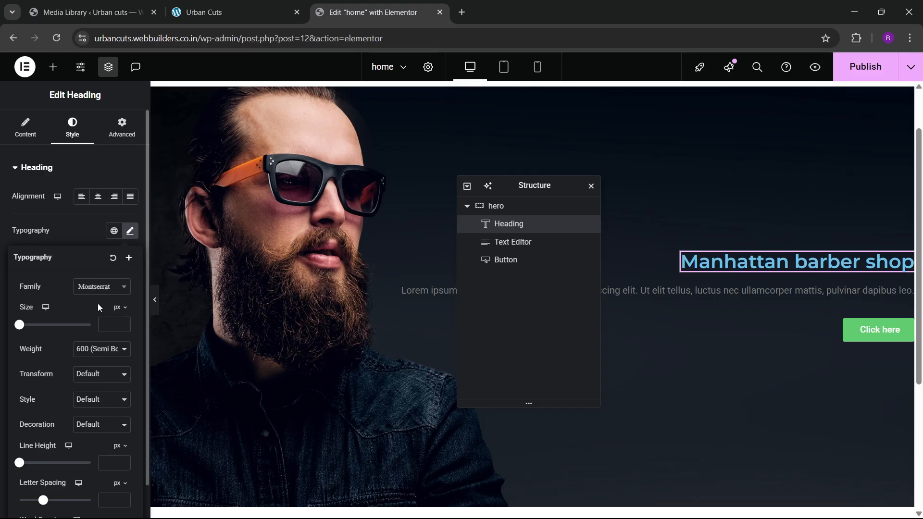
left_click(94, 355)
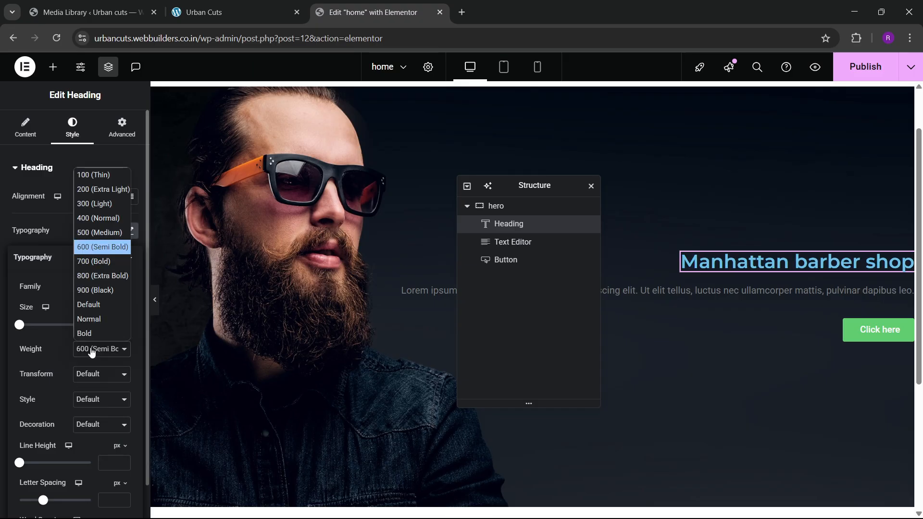
left_click(99, 373)
left_click(89, 405)
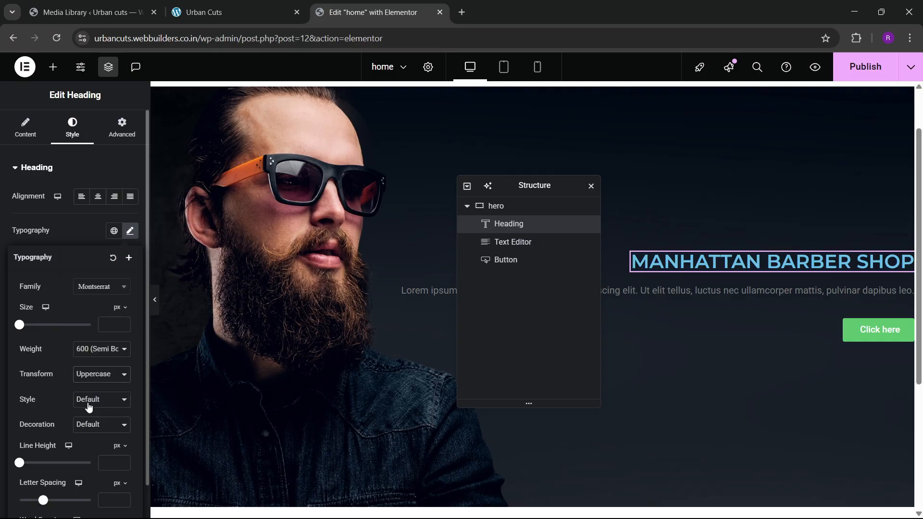
left_click(103, 350)
left_click(99, 276)
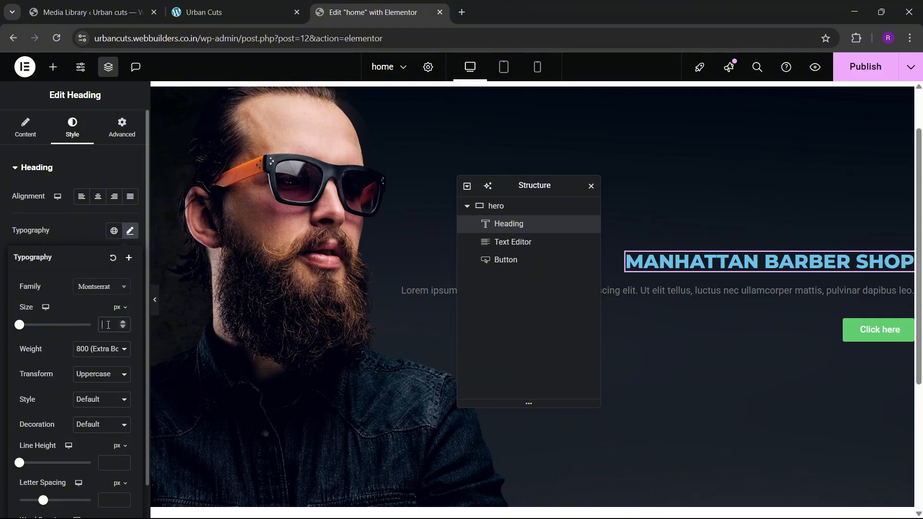
- Try font sizes of 100 px and 70 px on the hero heading
type("100")
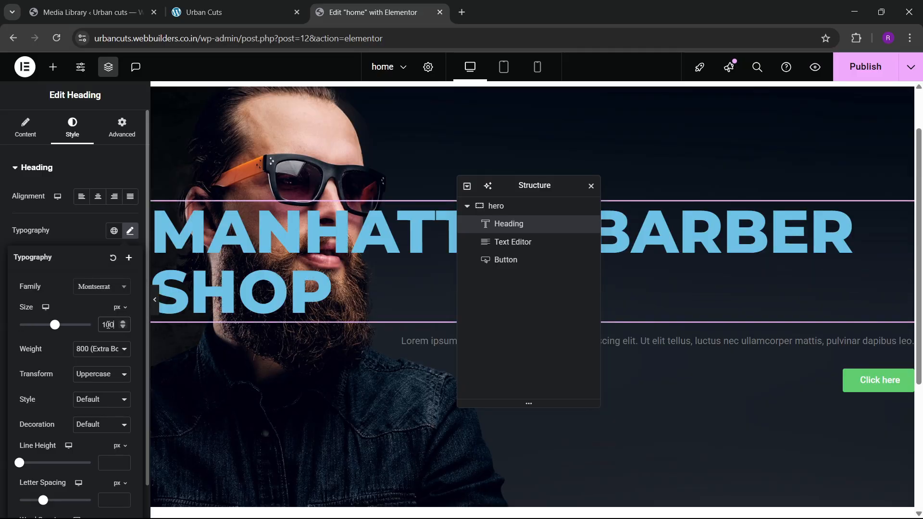
key("BackSpace")
key("BackSpace")
key("BackSpace")
type("8")
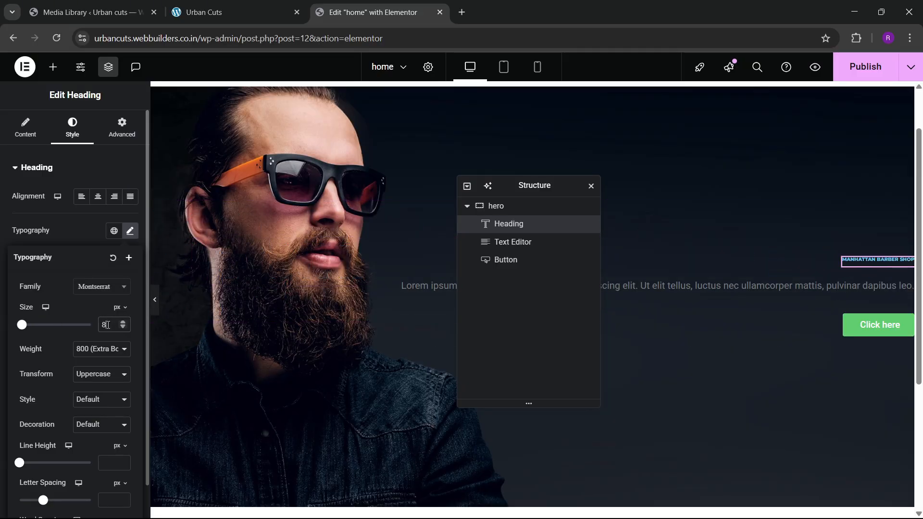
key("BackSpace")
type("70")
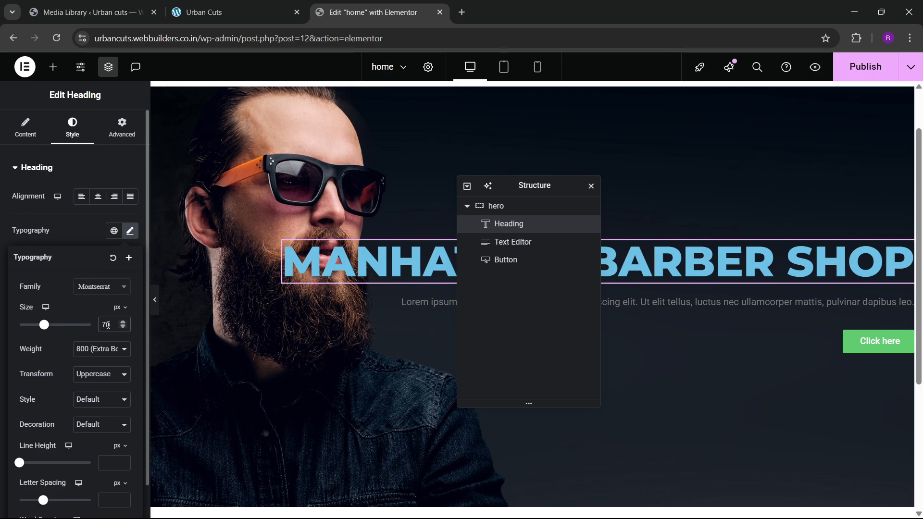
- Check the finished design and insert a <br> line break after "Manhattan" in the hero heading's title
left_click(91, 12)
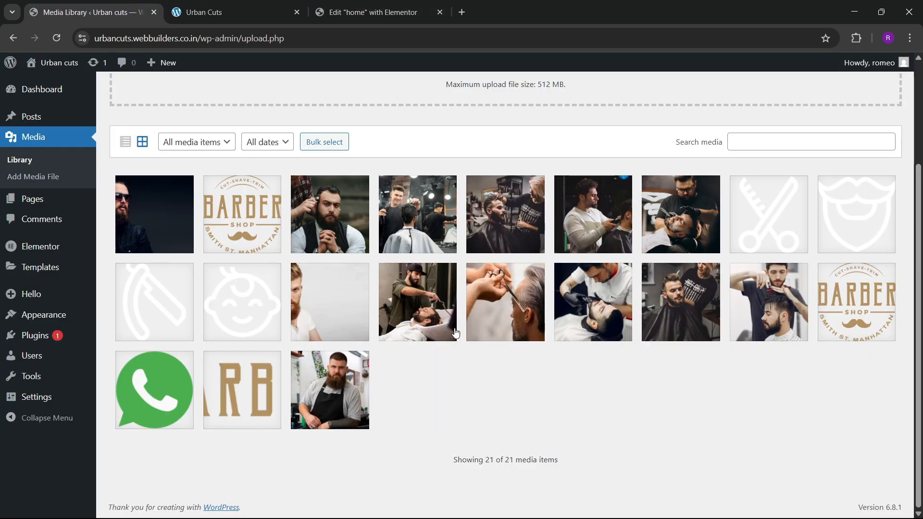
left_click(196, 5)
left_click(504, 354)
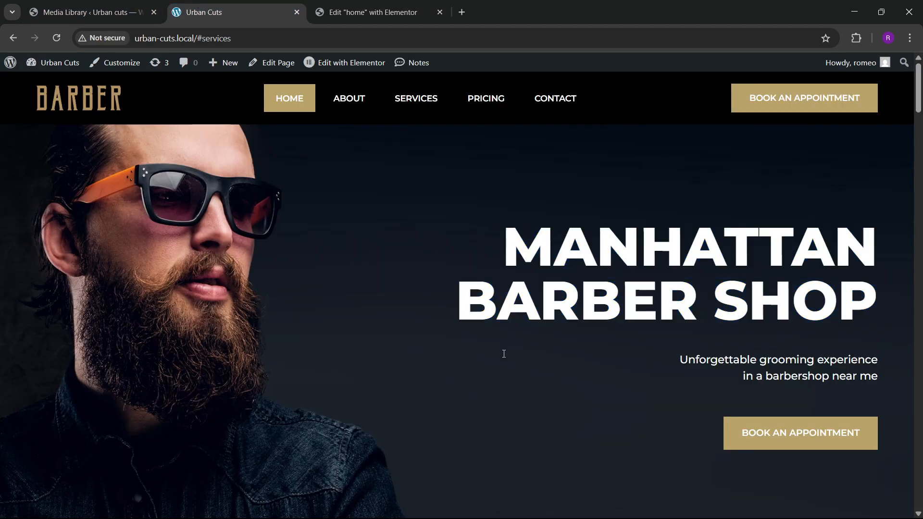
left_click(427, 12)
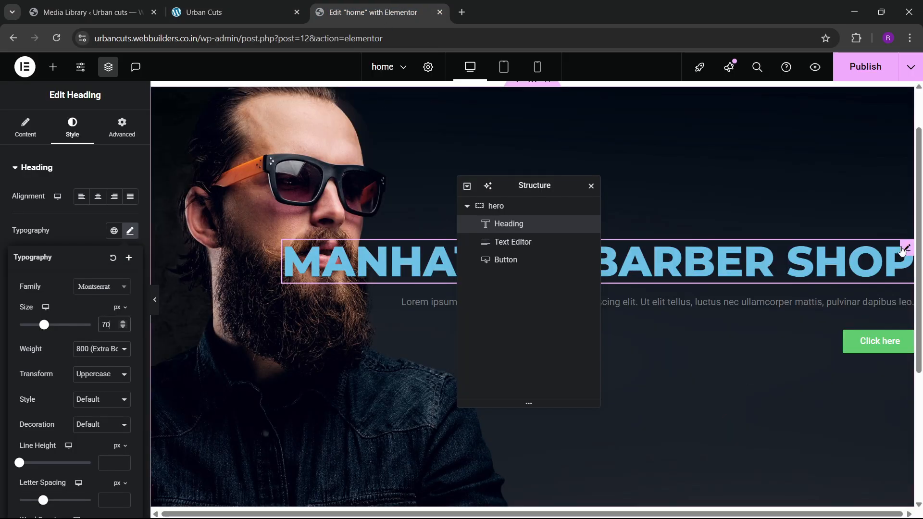
left_click(902, 250)
left_click(24, 129)
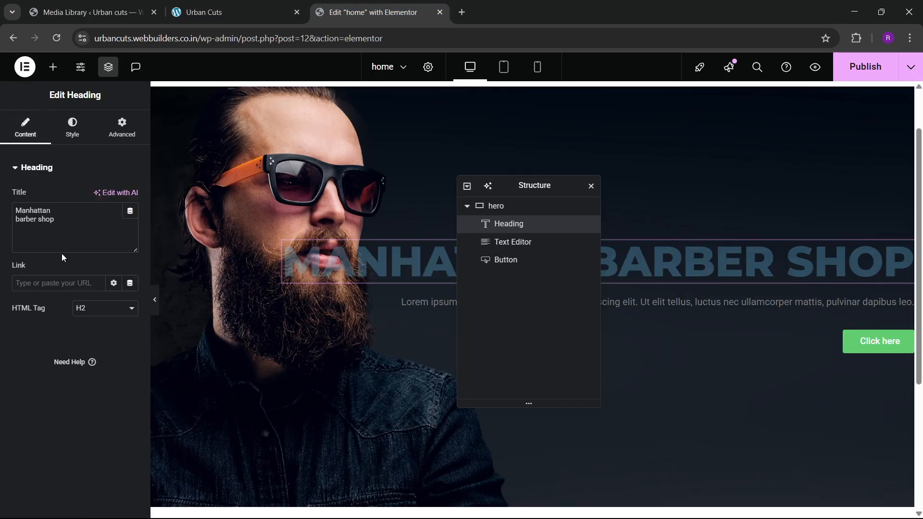
left_click(56, 211)
type("<br>")
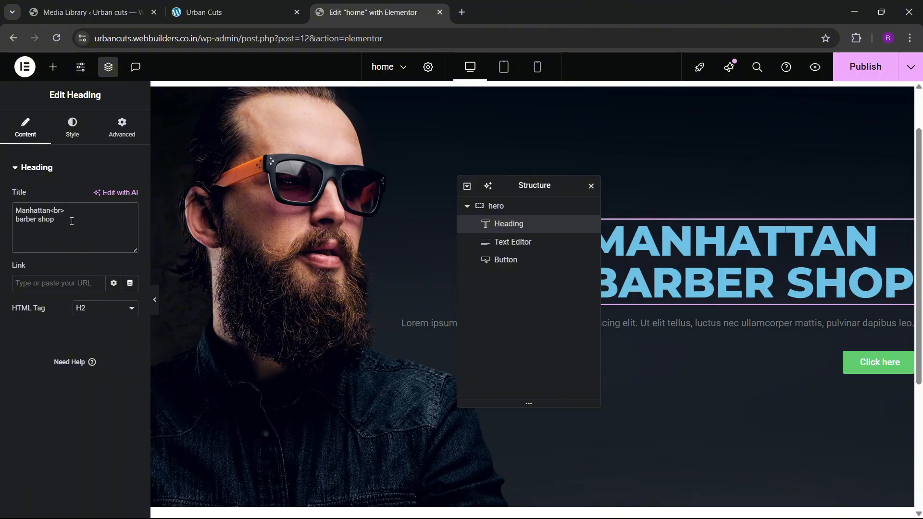
- Align the hero heading's text to the right and make its text color white
left_click(116, 134)
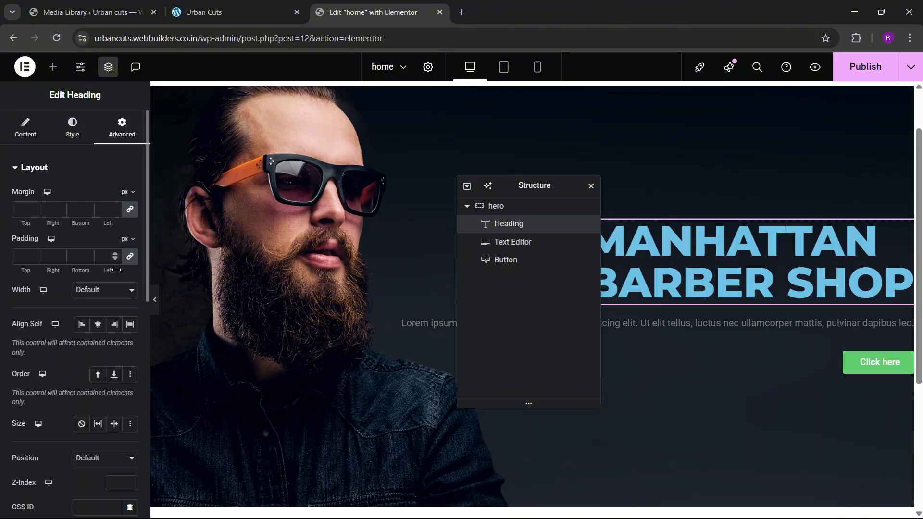
left_click(72, 128)
left_click(113, 197)
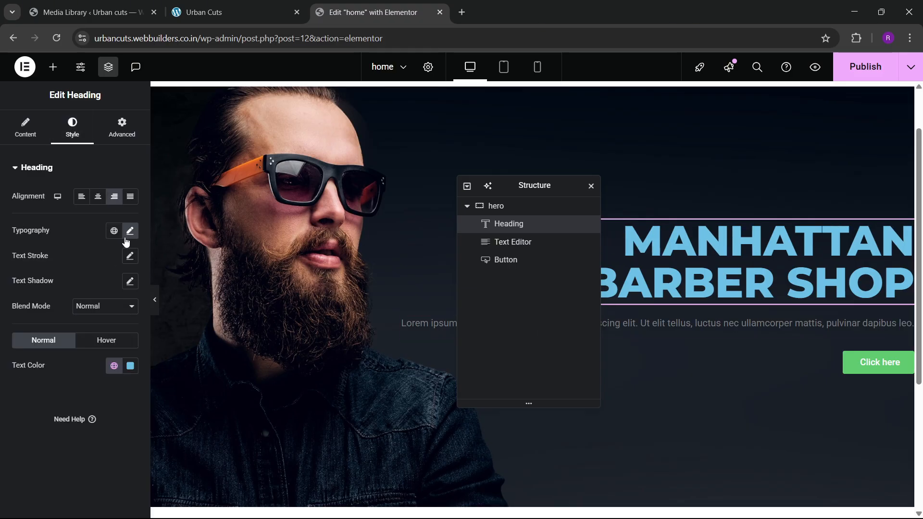
left_click(130, 370)
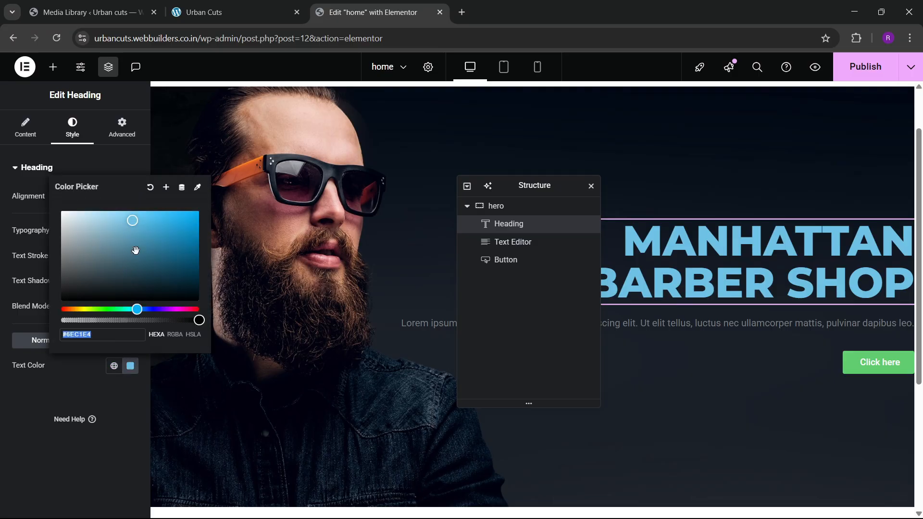
left_click(60, 210)
left_click(37, 427)
- Set the hero heading's font size to 80 px and move the Structure window off the hero text
left_click(130, 231)
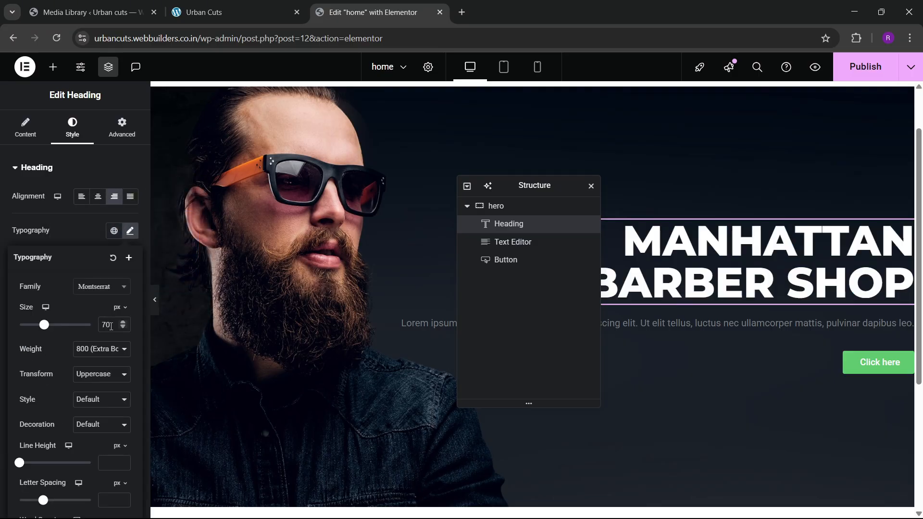
type("80")
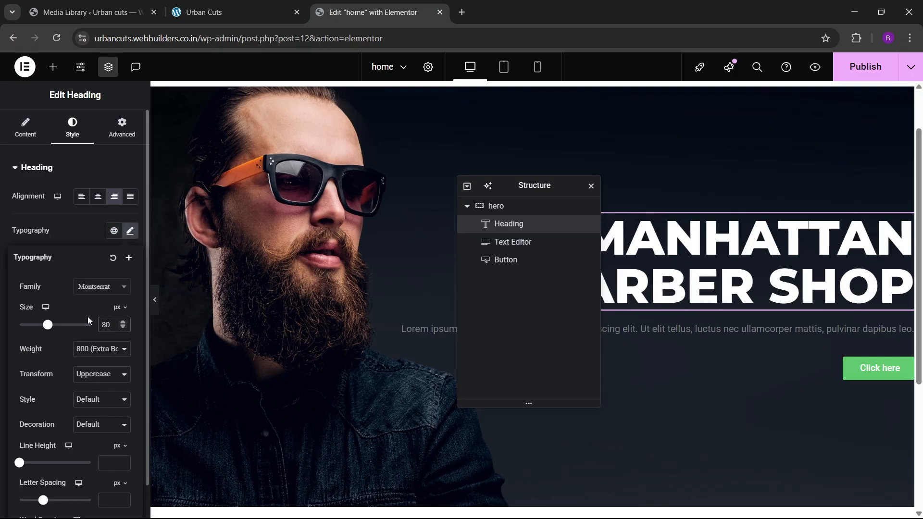
left_click_drag(528, 186, 352, 193)
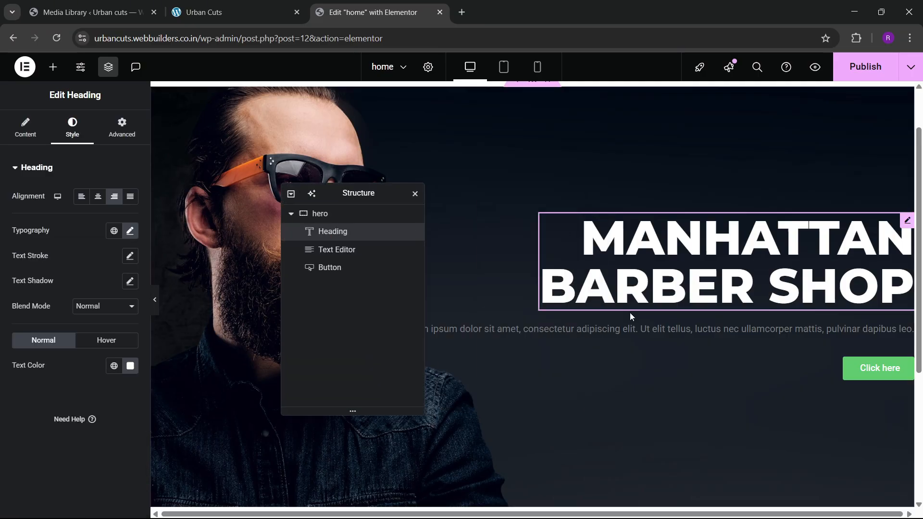
- Set the hero paragraph's font family to Montserrat and its font size to 15 px
left_click(641, 336)
left_click(72, 128)
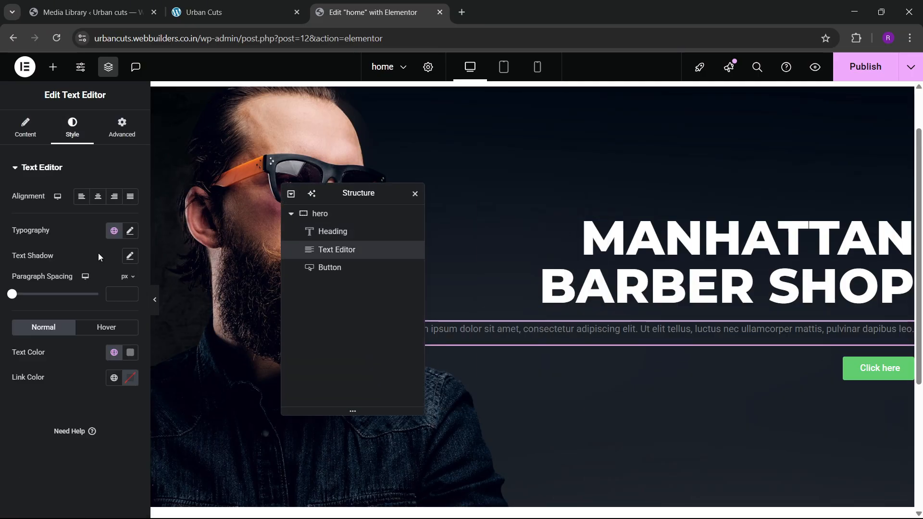
left_click(129, 230)
left_click(99, 288)
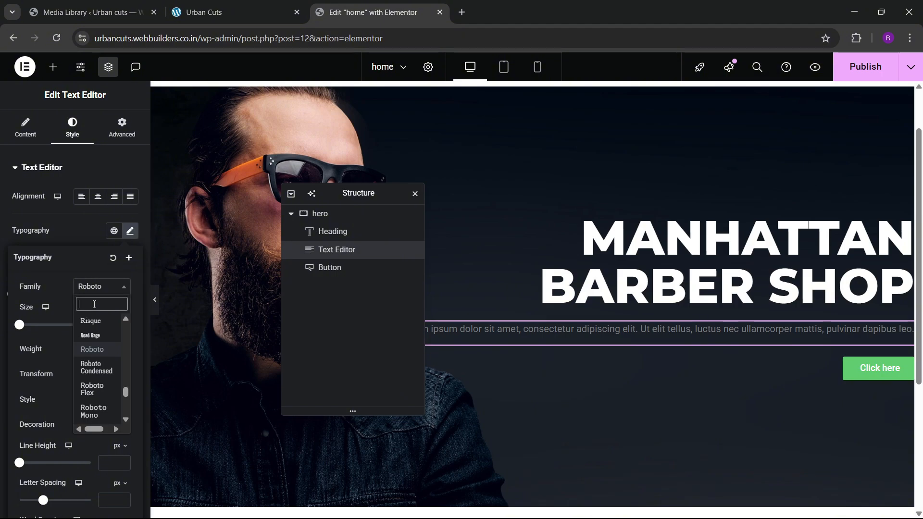
type("montserrat")
key("Return")
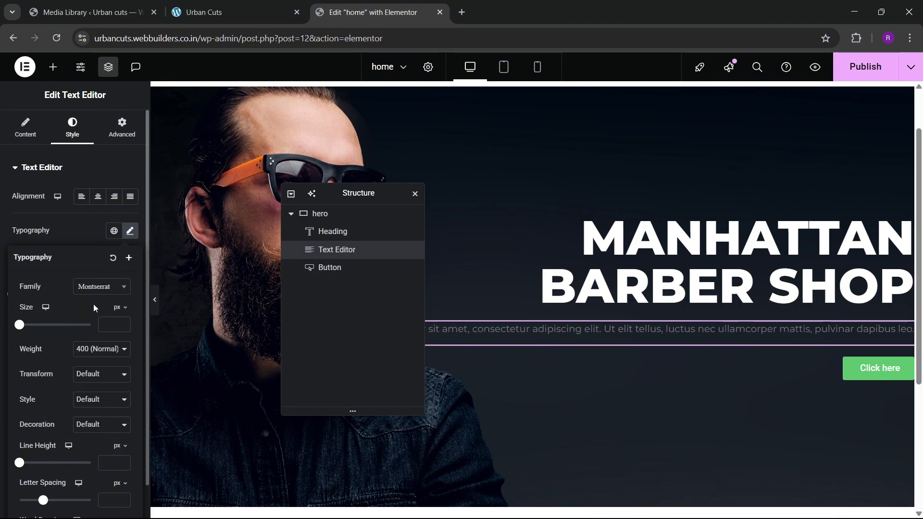
left_click(124, 327)
left_click(124, 327)
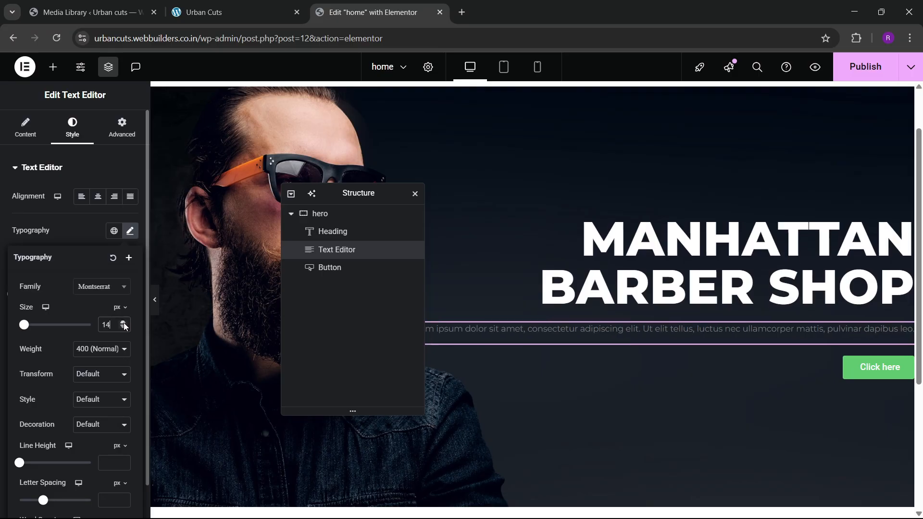
left_click(123, 322)
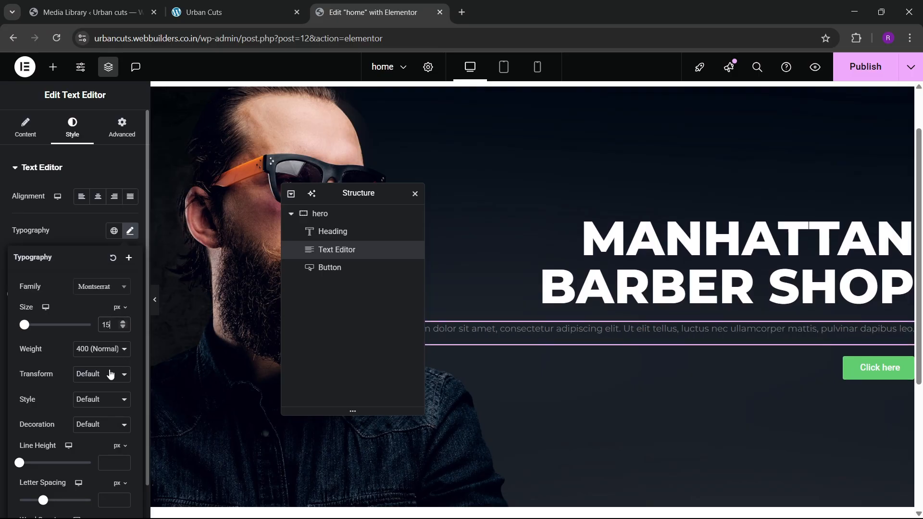
left_click(78, 231)
- Make the hero paragraph's text color white and align its text to the right
left_click(130, 356)
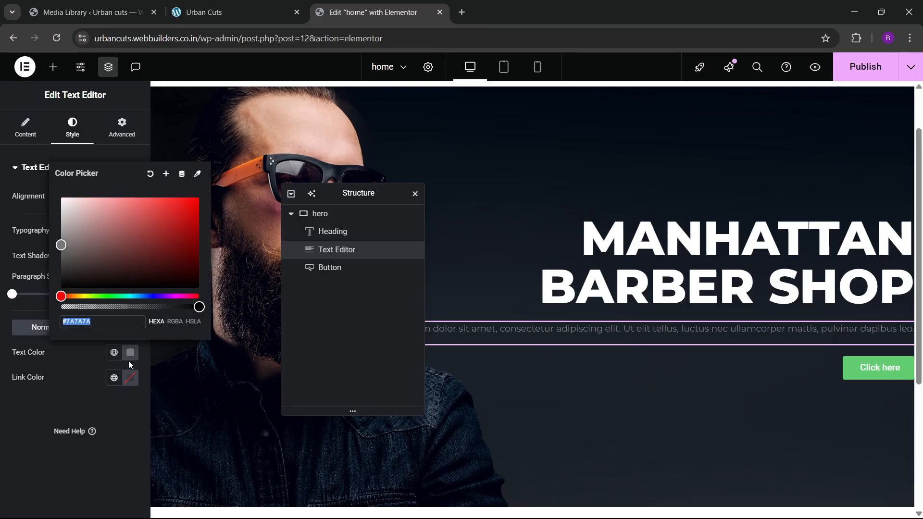
left_click(64, 198)
left_click(55, 357)
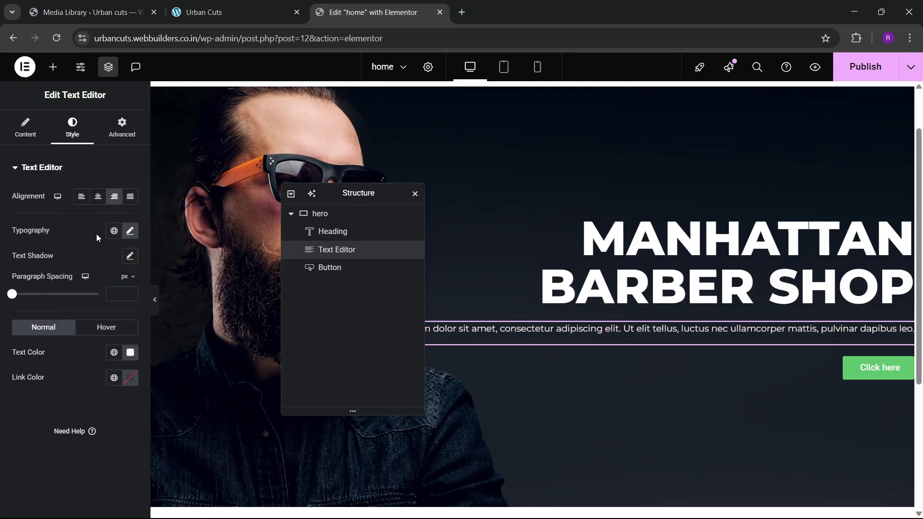
- Compare the hero paragraph with the finished design and show the paragraph's content as code
left_click(109, 5)
left_click(207, 12)
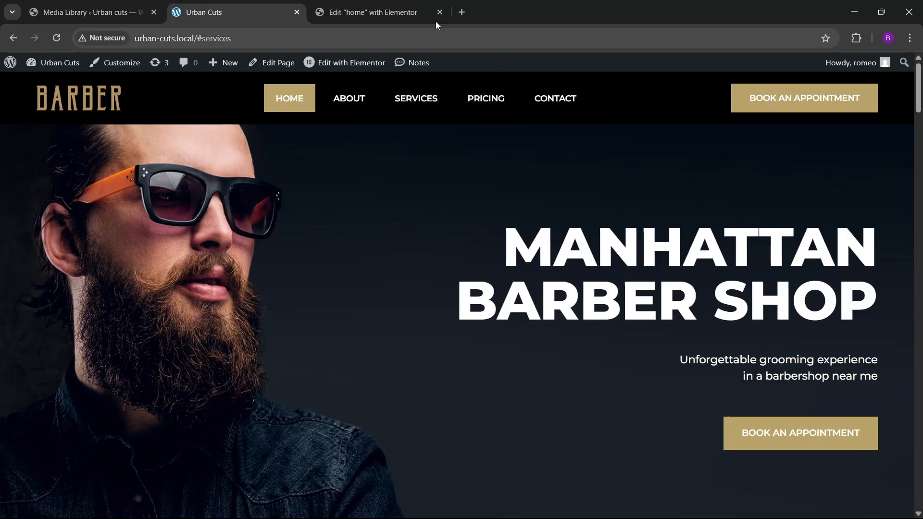
left_click(423, 12)
left_click(28, 133)
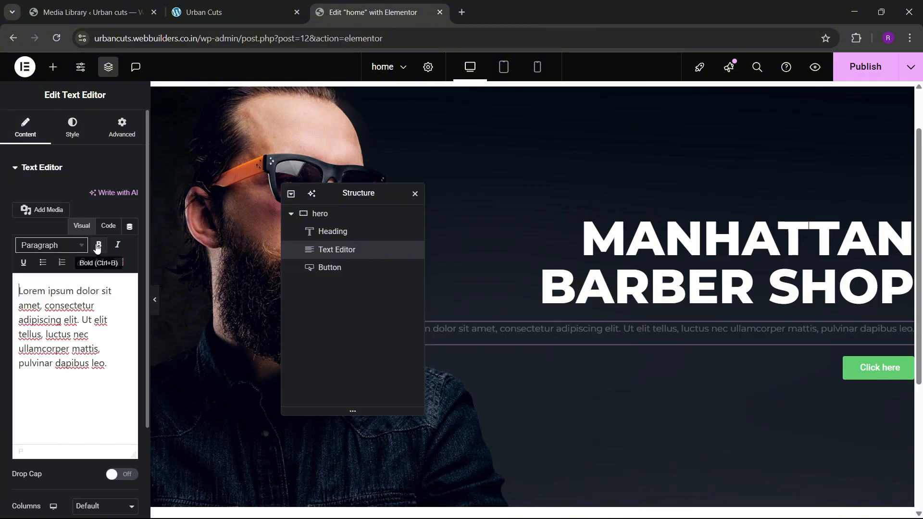
left_click(108, 225)
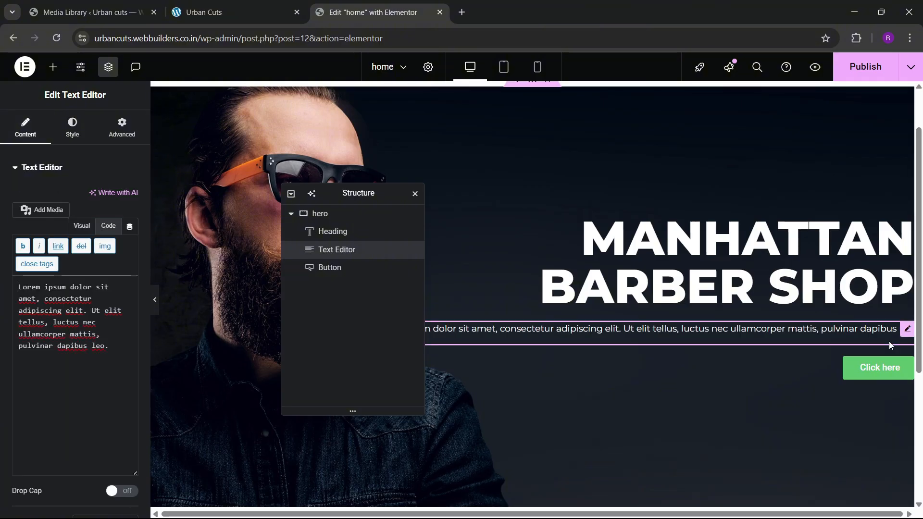
- Give the hero paragraph a custom width of 48%
left_click(127, 136)
left_click(107, 299)
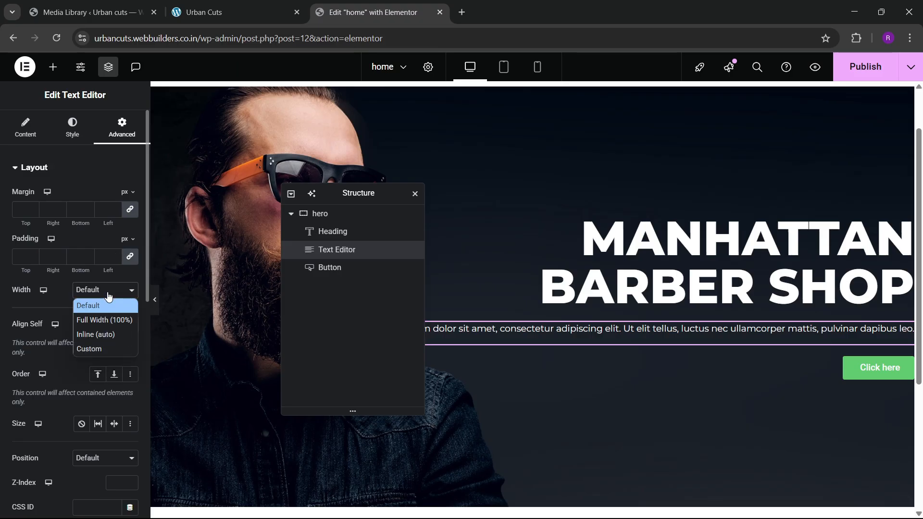
left_click(87, 351)
left_click_drag(7, 331, 53, 335)
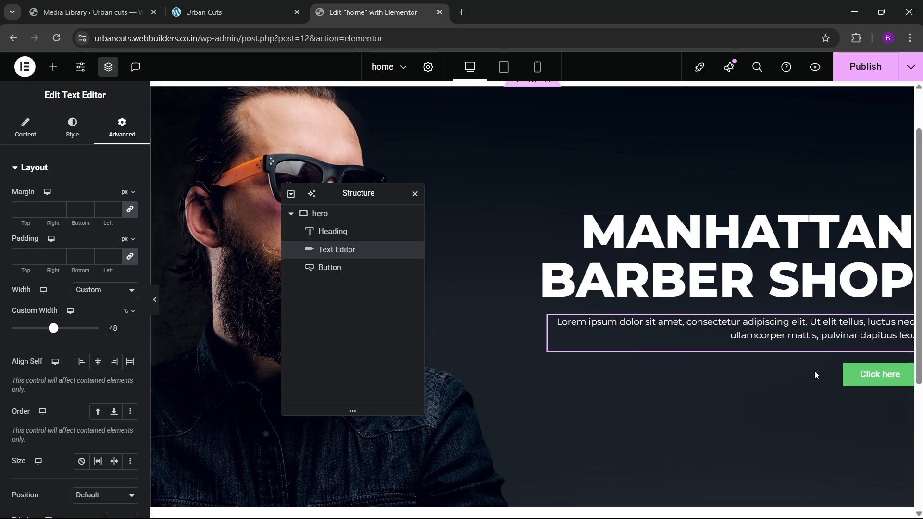
- Check the finished design's hero button and set the button text to "BOOK AN APPOINTMENT"
left_click(853, 379)
left_click(178, 4)
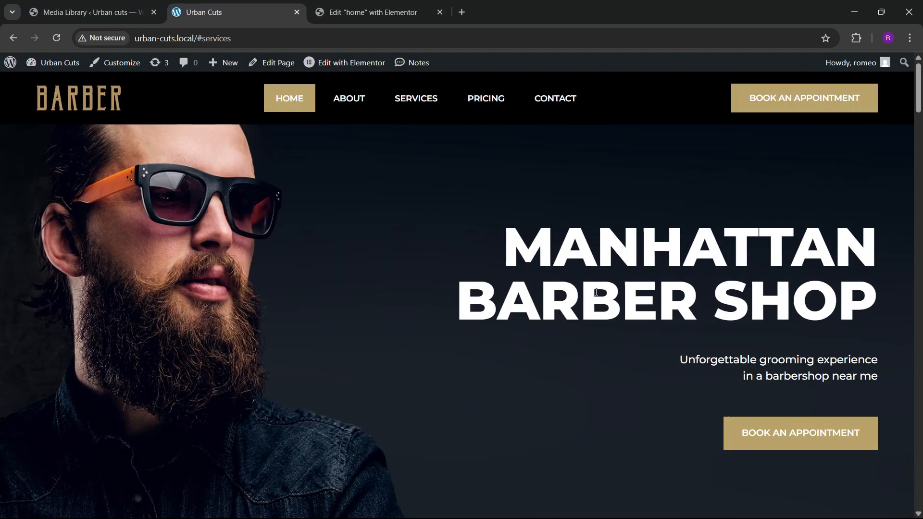
left_click(370, 12)
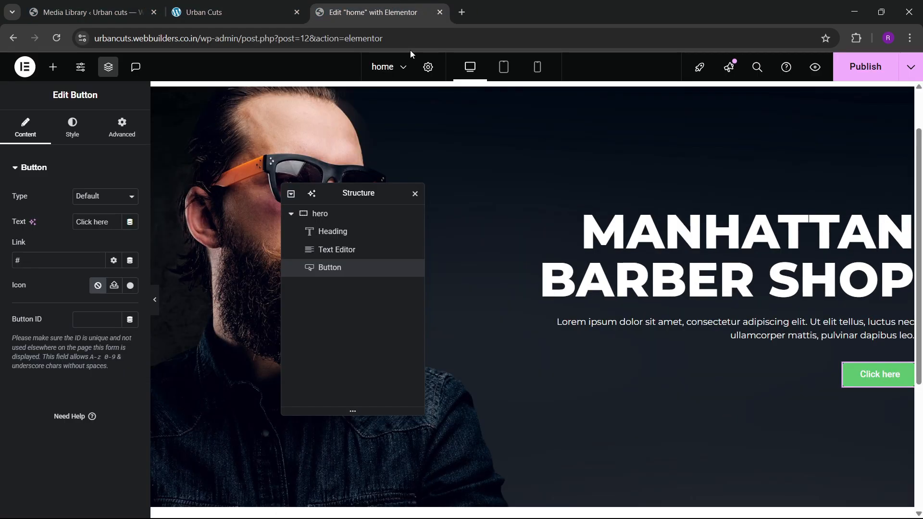
triple_click(86, 221)
type("BO")
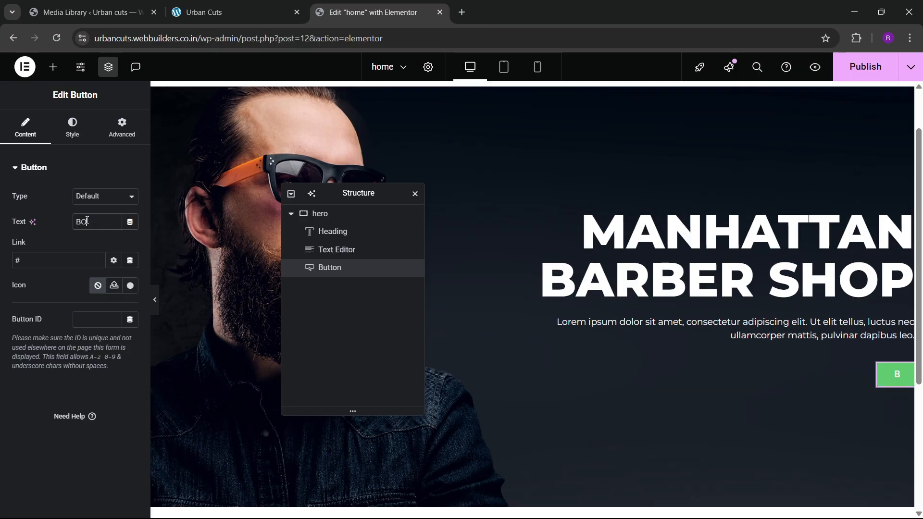
type("OK AN APPO")
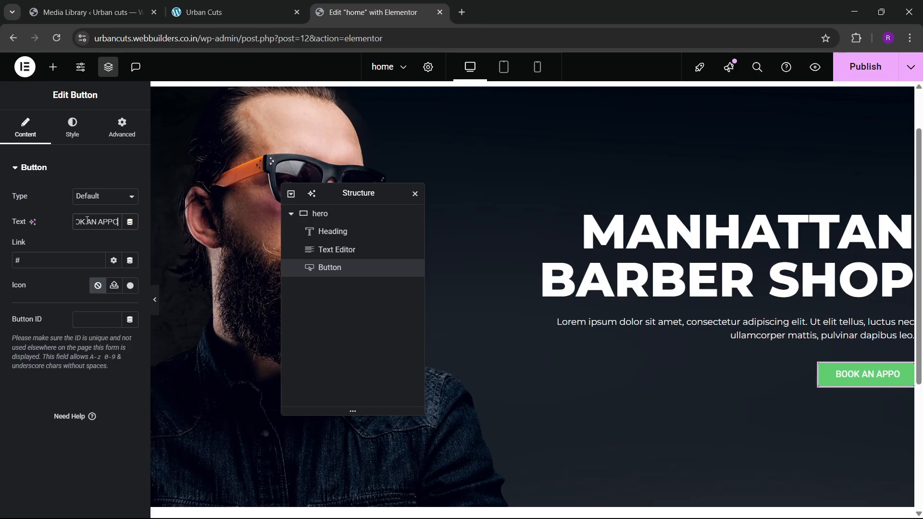
type("INTMENT")
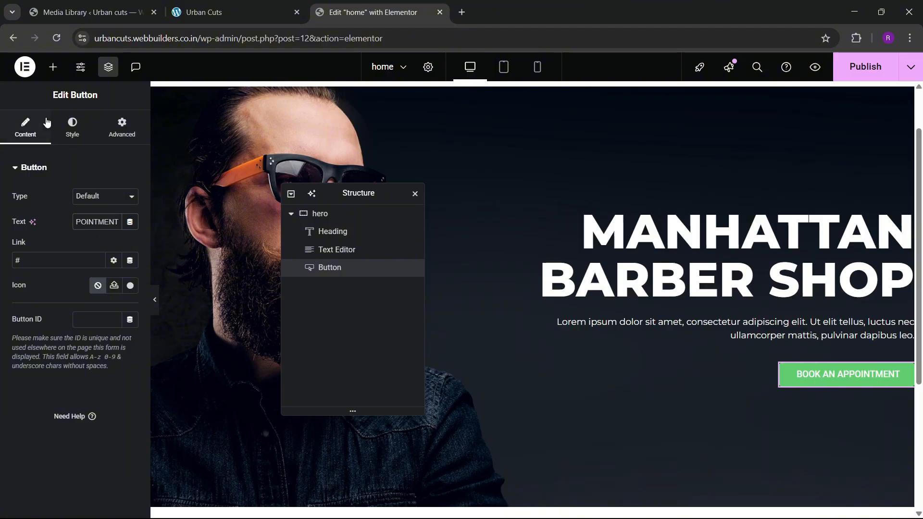
- Get the gold color from the finished design with the Color picker tool extension and set the hero button's text color to #b8a269
left_click(72, 127)
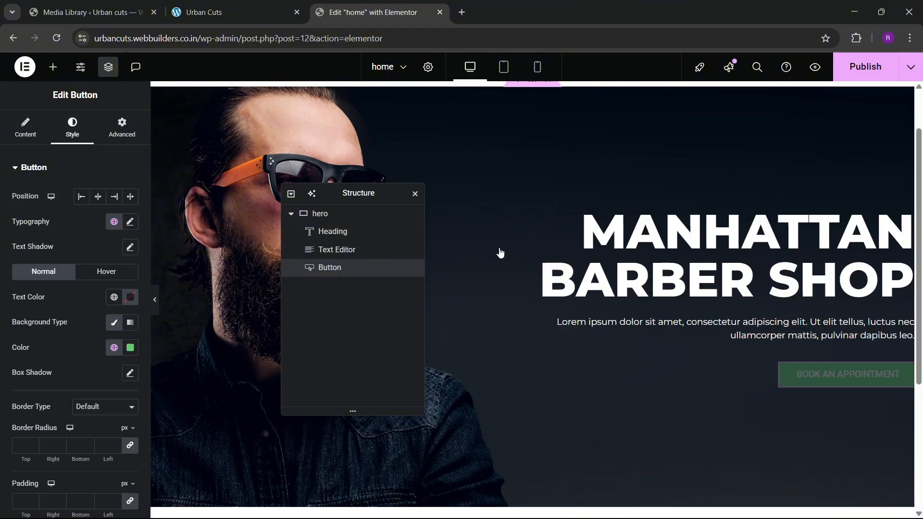
left_click(242, 4)
left_click(856, 38)
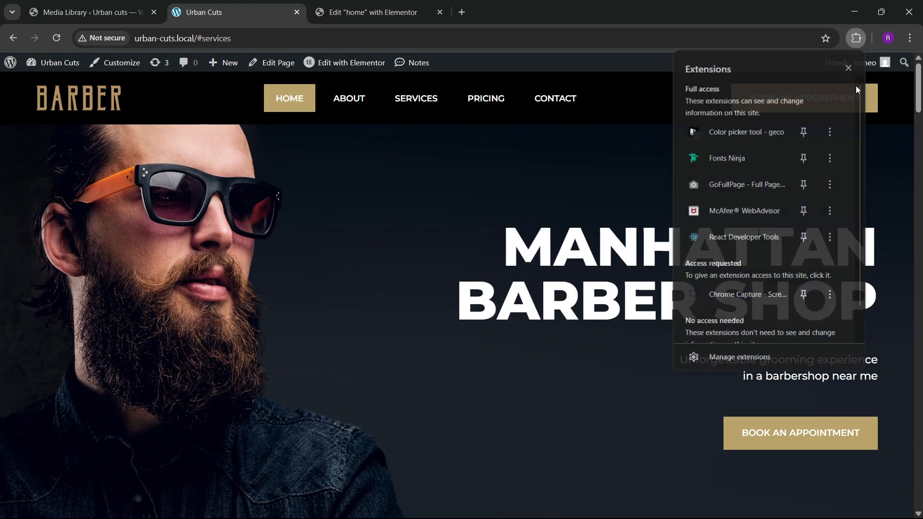
left_click(737, 134)
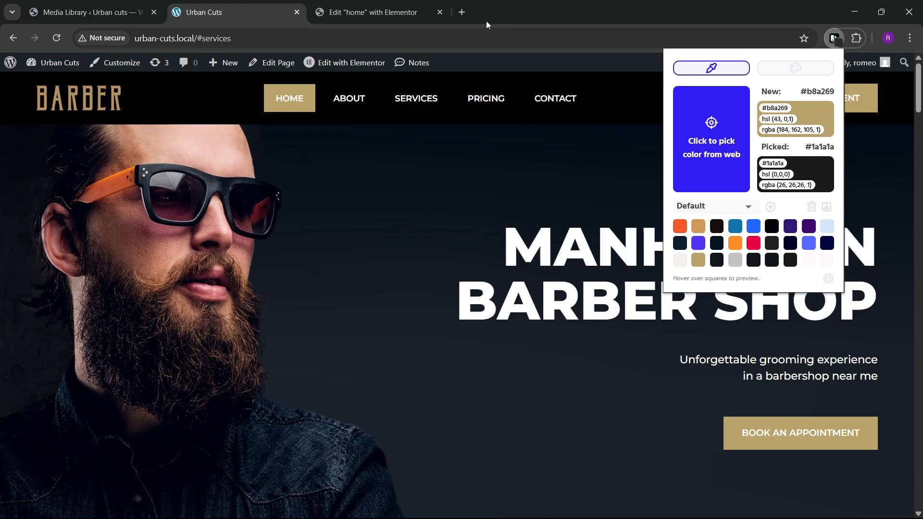
left_click(400, 5)
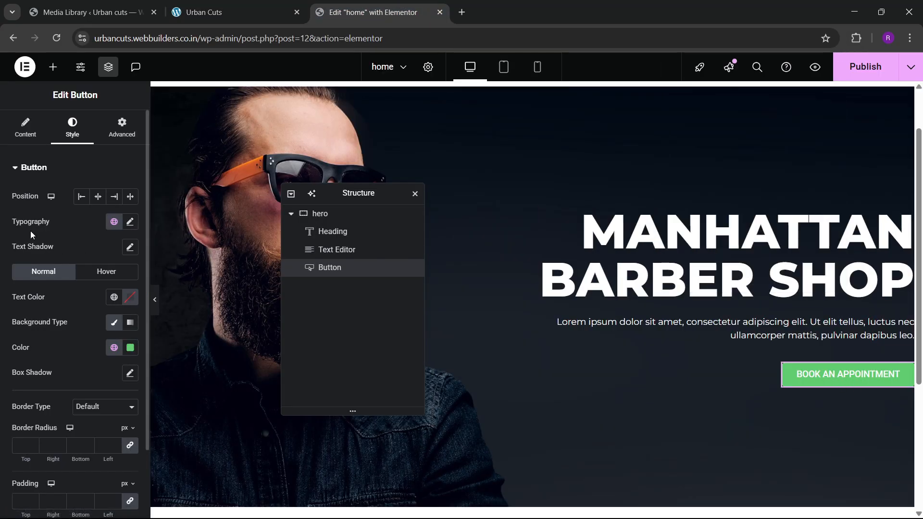
left_click(129, 296)
left_click(97, 468)
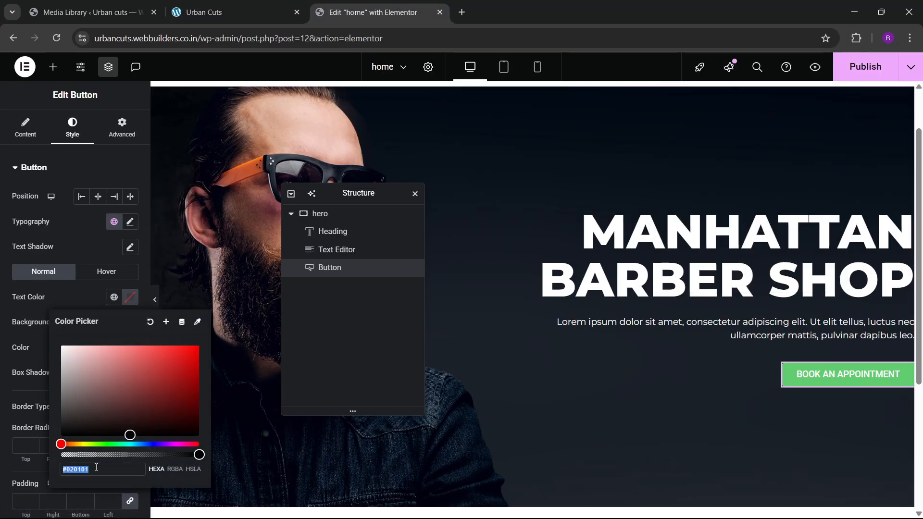
type("#b8a269")
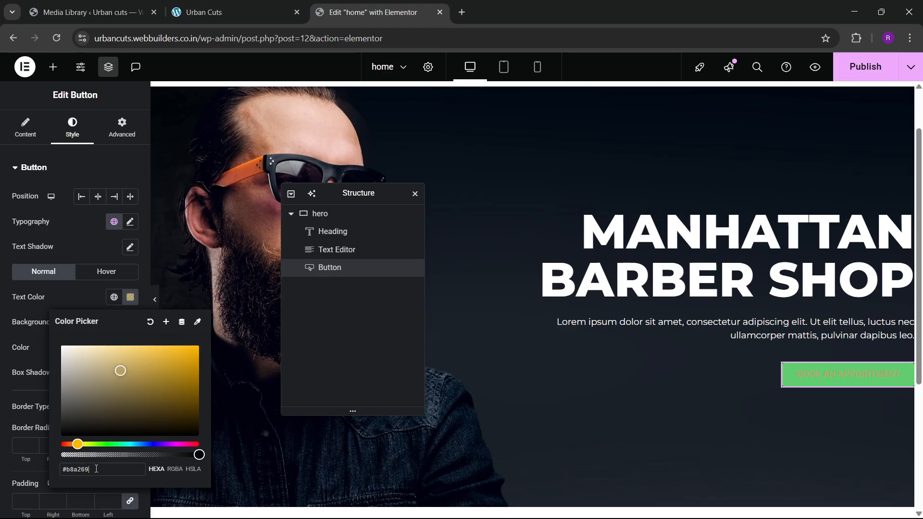
left_click(86, 291)
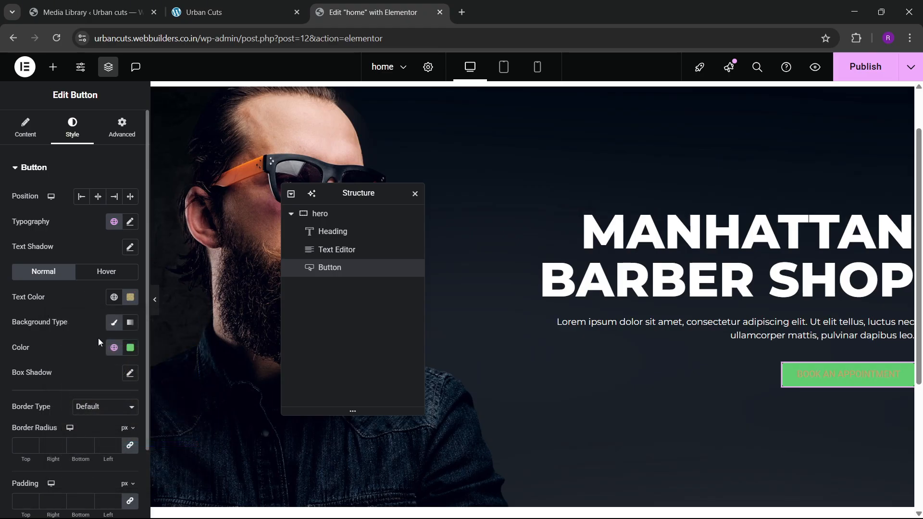
- Save the button's gold text color as a new global color named "theme 1"
left_click(130, 296)
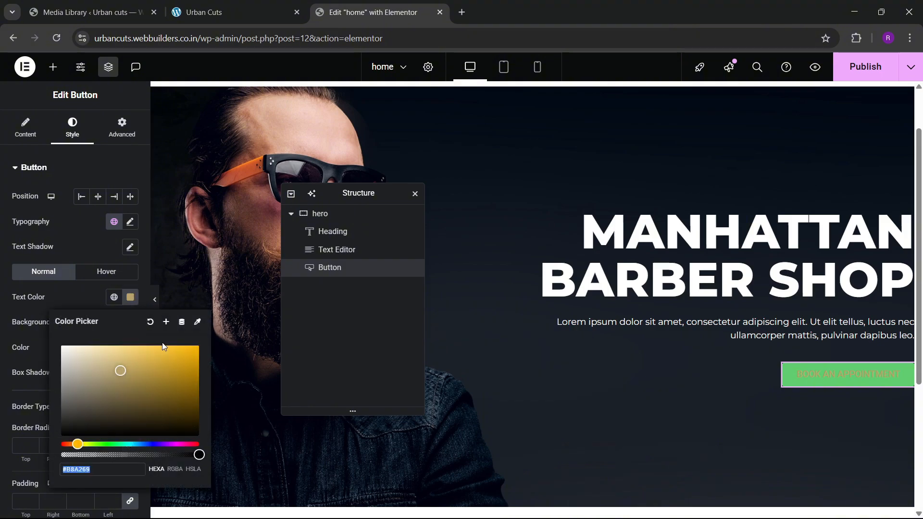
left_click(148, 321)
key("ctrl+a")
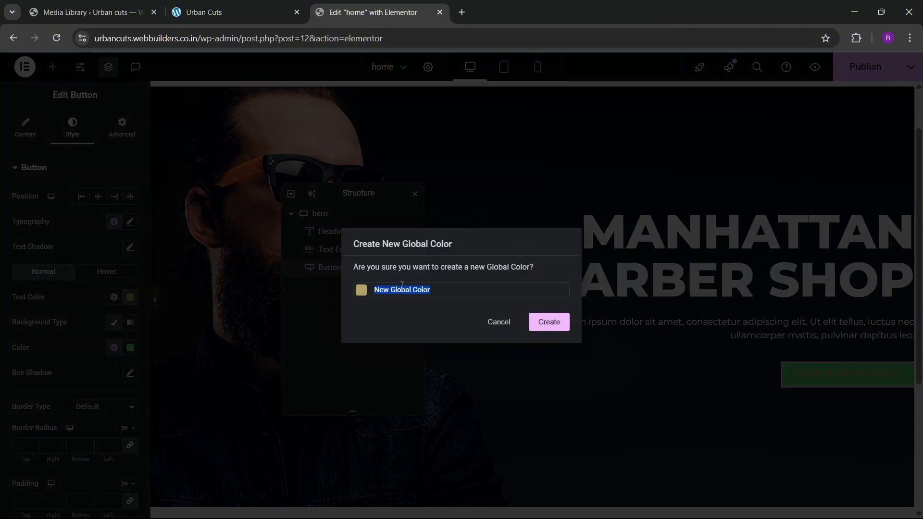
key("BackSpace")
type("theme 1")
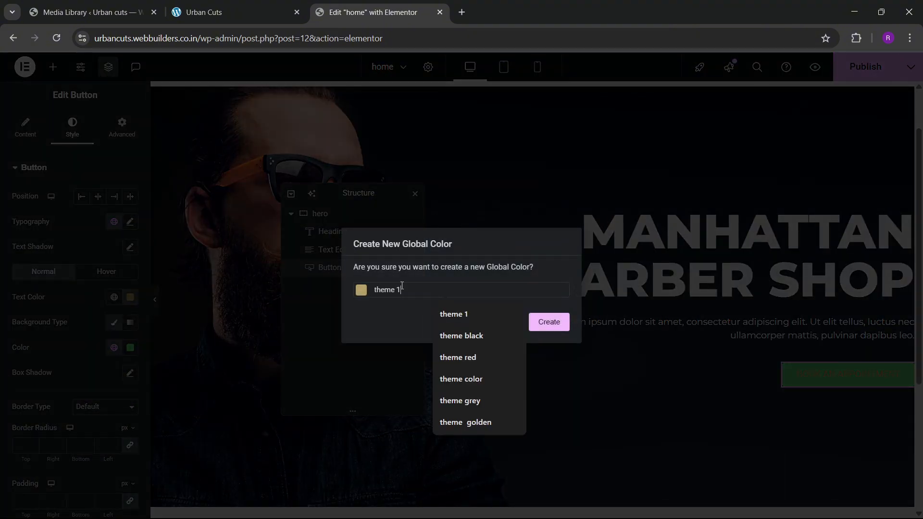
left_click(543, 323)
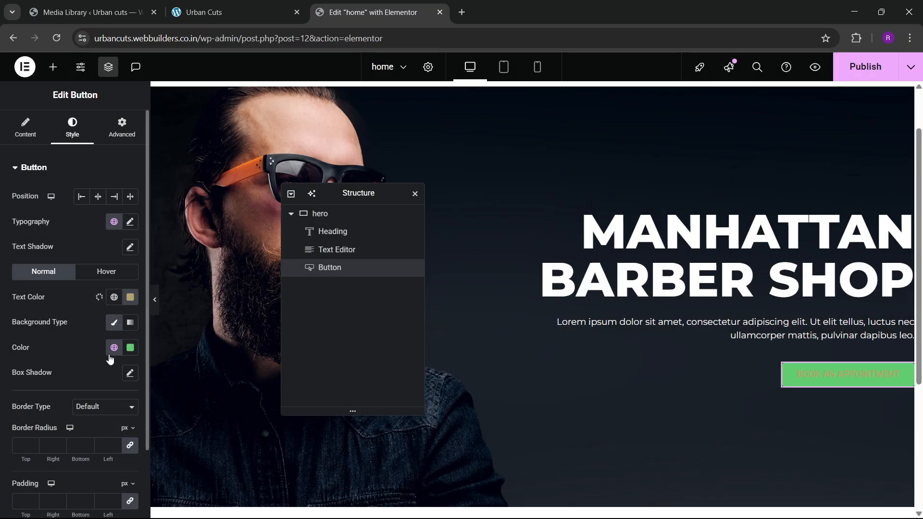
- Set the hero button's background to the global color theme 1 and its text color to white, #FFFFFF
left_click(114, 347)
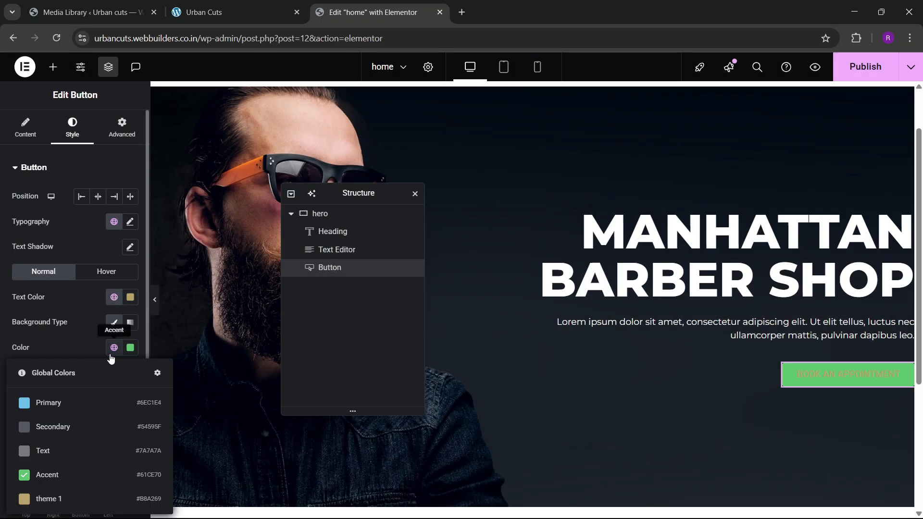
left_click(48, 497)
left_click(130, 297)
left_click(59, 344)
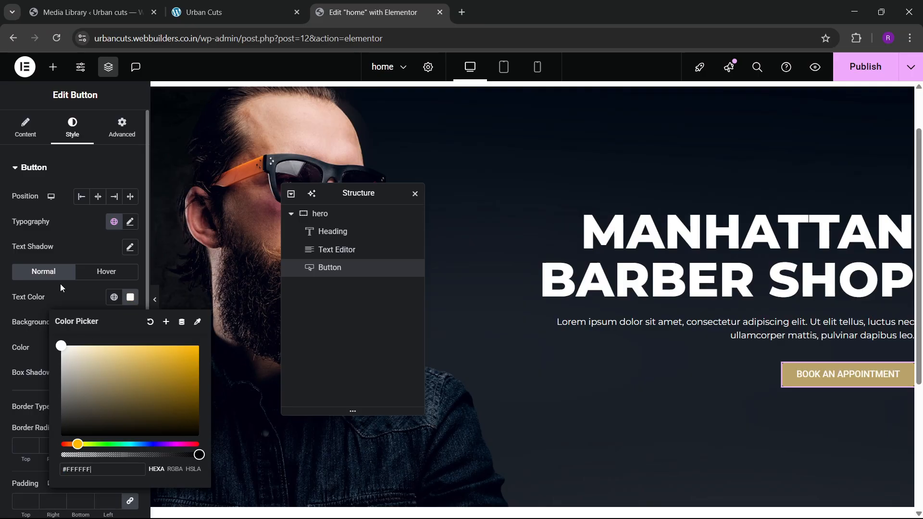
left_click(60, 283)
- Set the hero button's typography to a Montserrat font found with "montse" and choose a different font weight
scroll(52, 353, "down", 1)
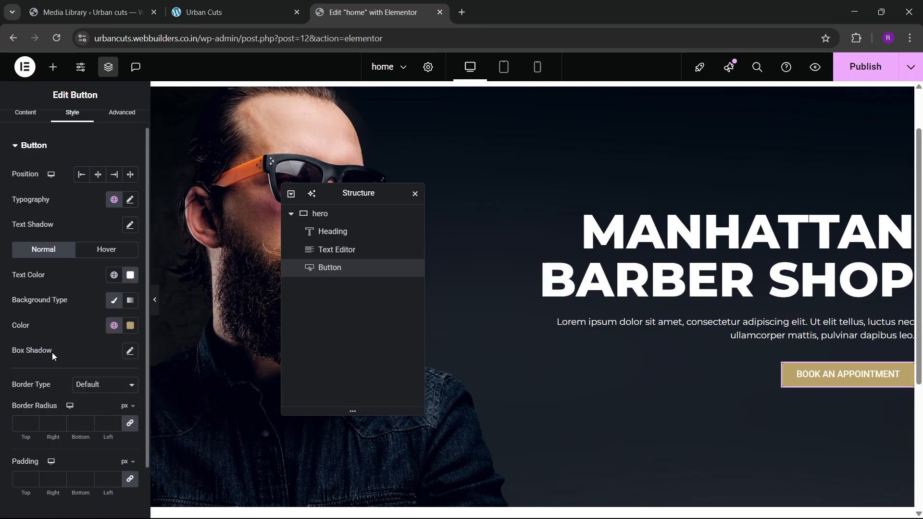
left_click(129, 198)
left_click(102, 254)
type("montse")
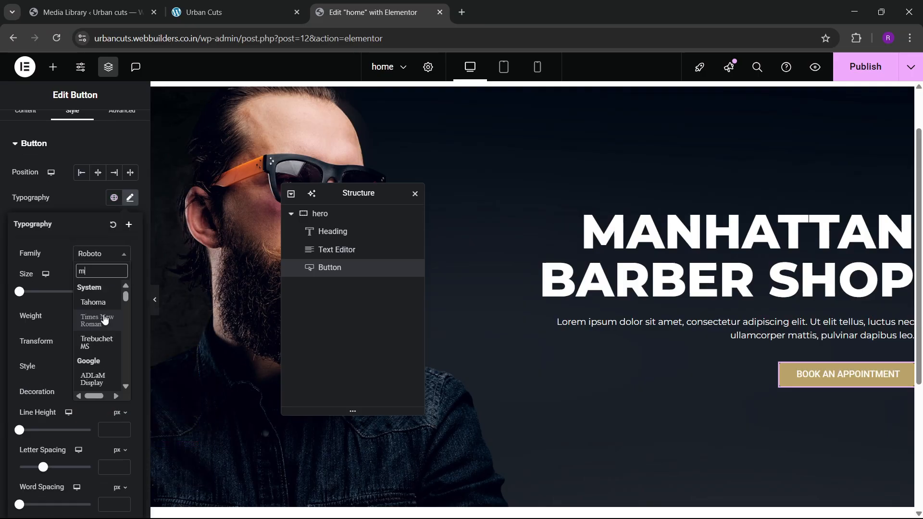
left_click(104, 319)
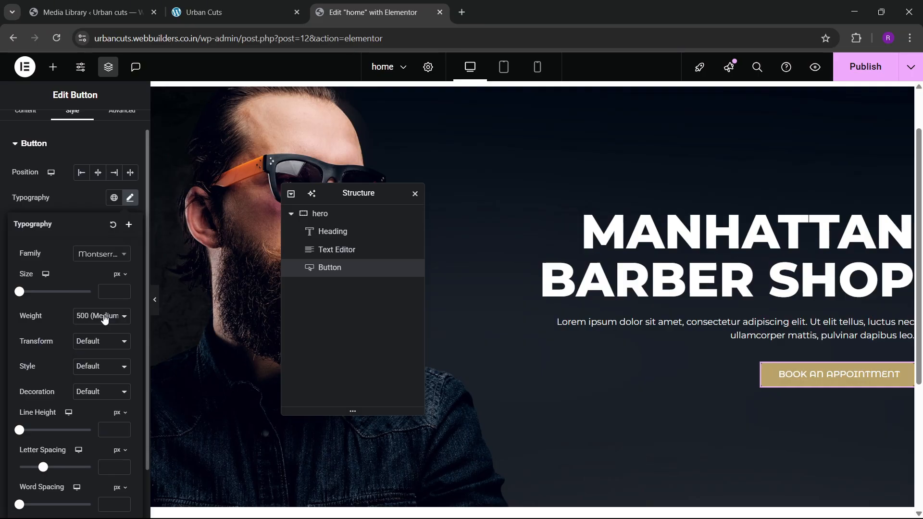
left_click(106, 318)
left_click(86, 403)
left_click(72, 208)
- Set the hero button's padding to 10 px on all sides
scroll(28, 384, "down", 1)
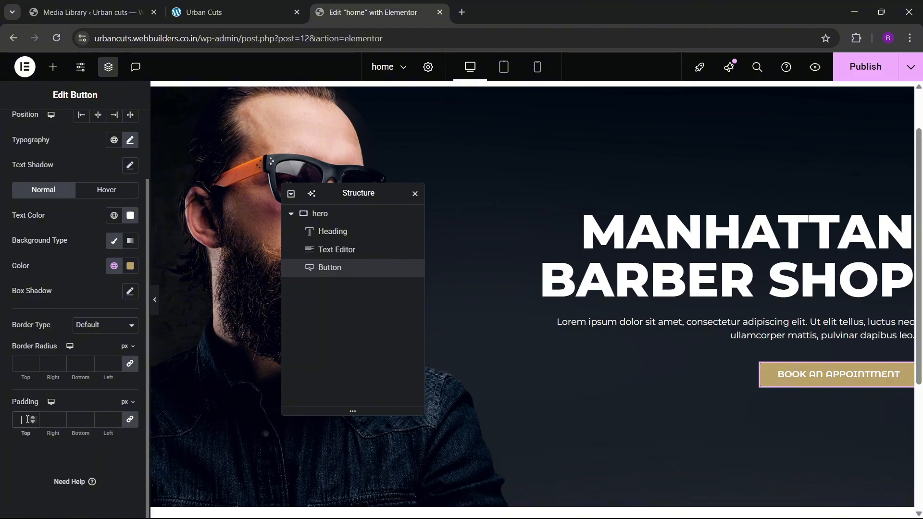
left_click(27, 420)
type("10")
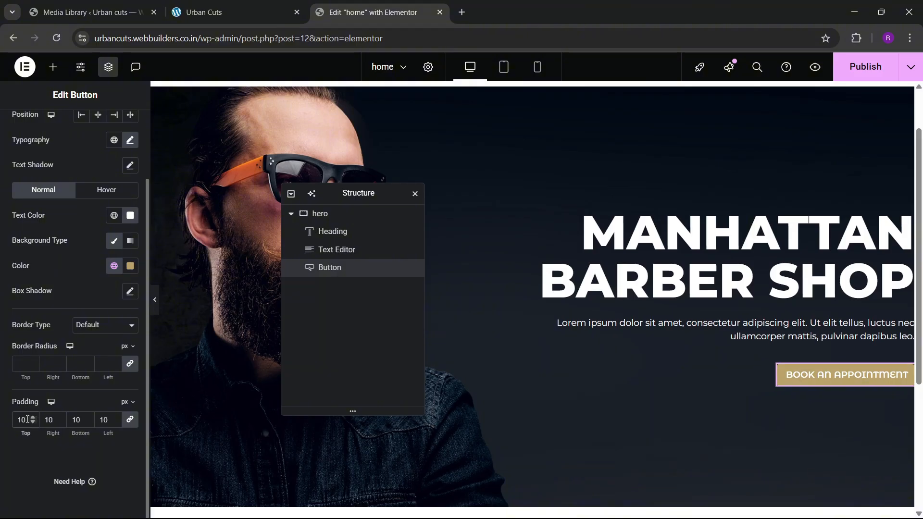
- Set the hero button's padding to 20 px top and bottom and 40 px right and left
key("BackSpace")
key("BackSpace")
type("20")
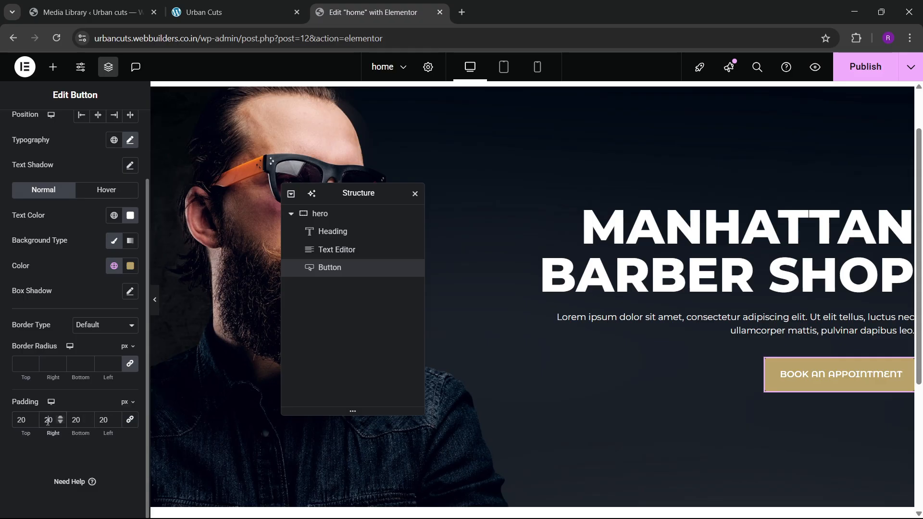
type("40")
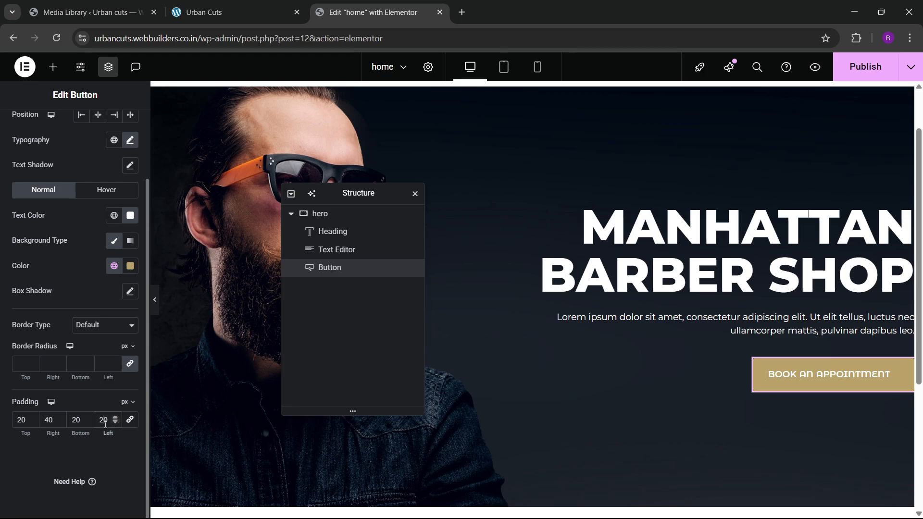
type("0")
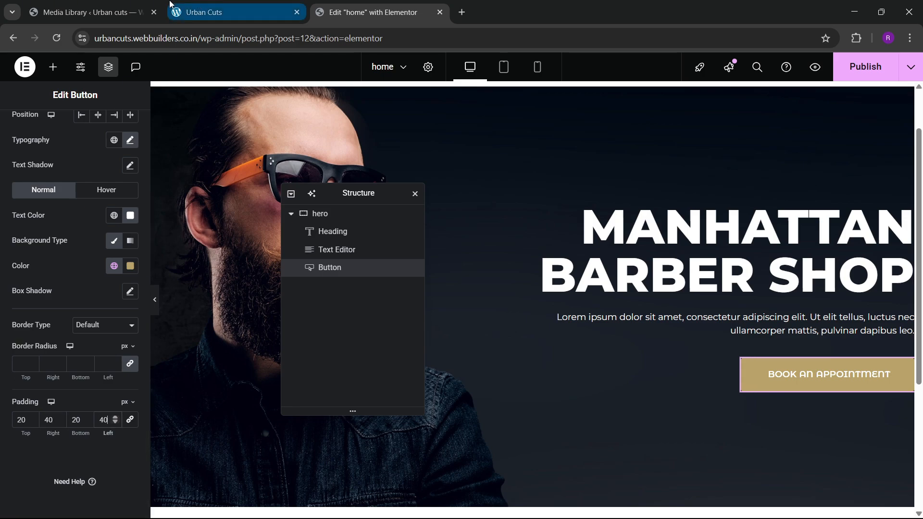
- Check the hero button against the reference site and change its font family to Montserrat
left_click(191, 5)
left_click(370, 12)
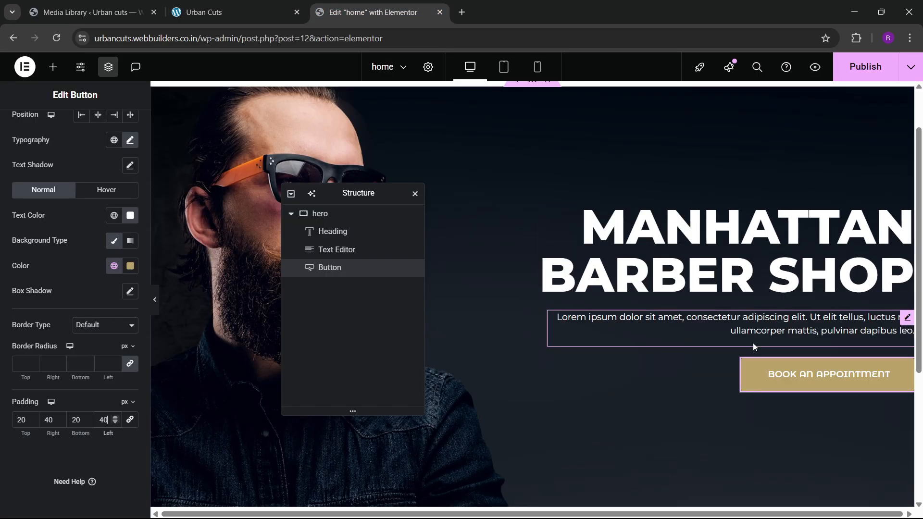
scroll(126, 211, "up", 2)
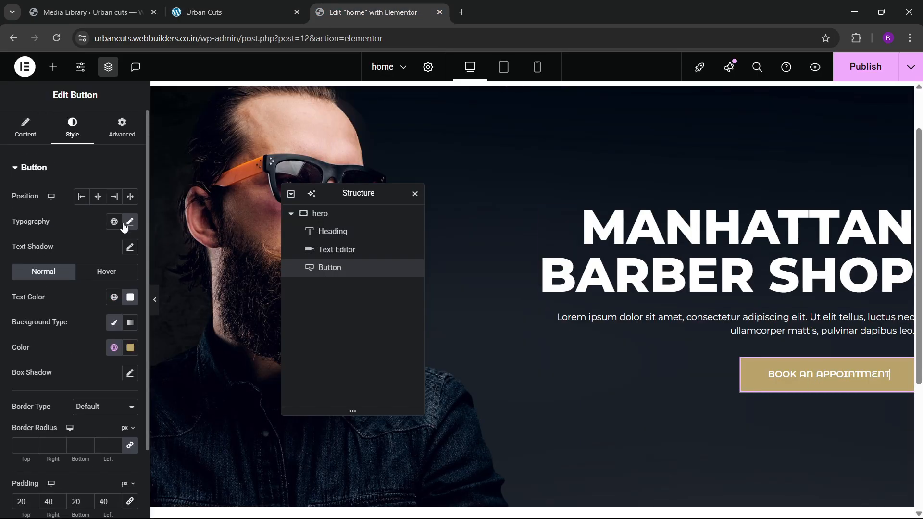
left_click(129, 222)
left_click(97, 278)
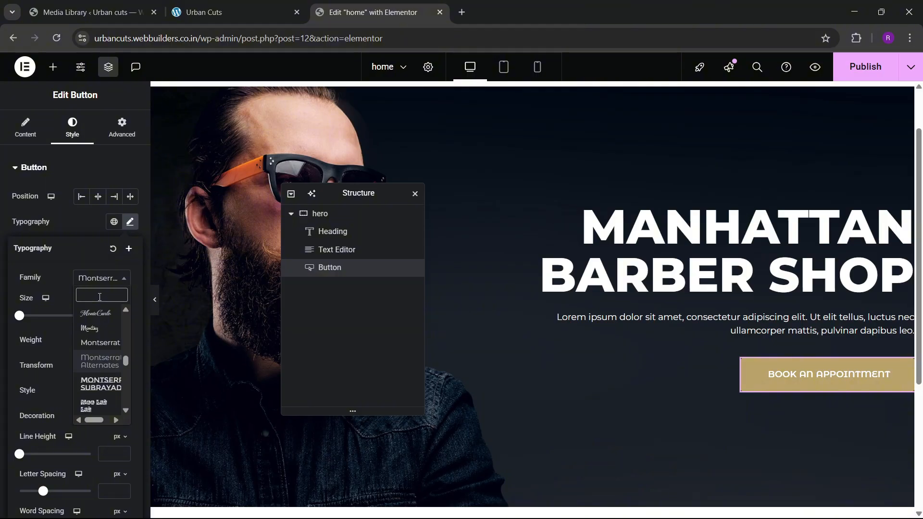
type("monts")
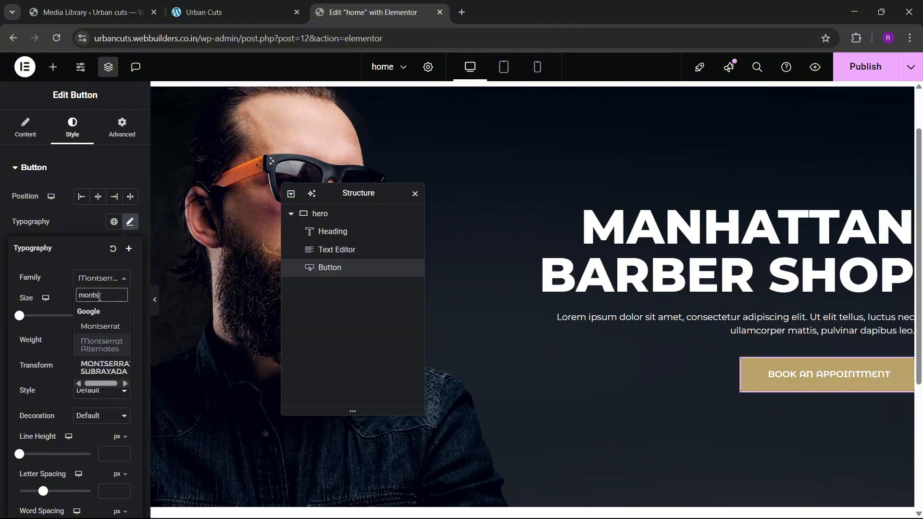
left_click(104, 327)
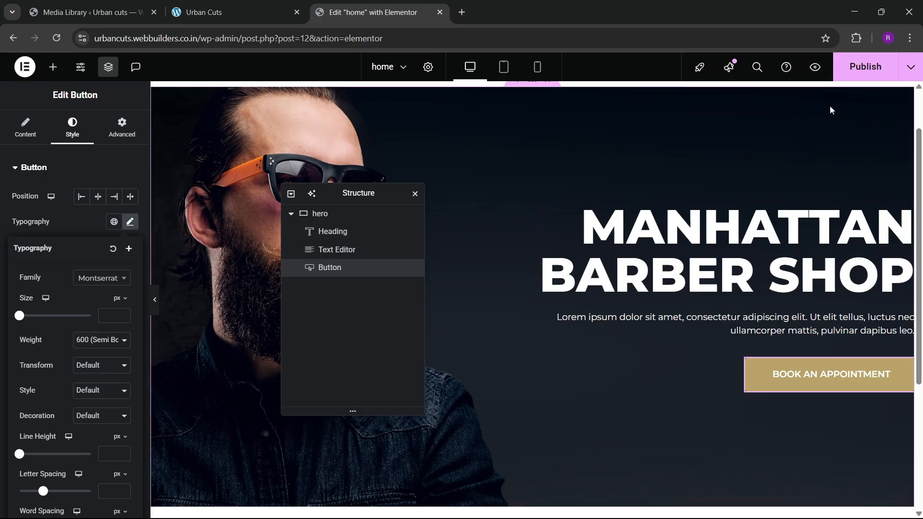
- Publish the home page and view the live page to check the hero section
left_click(863, 66)
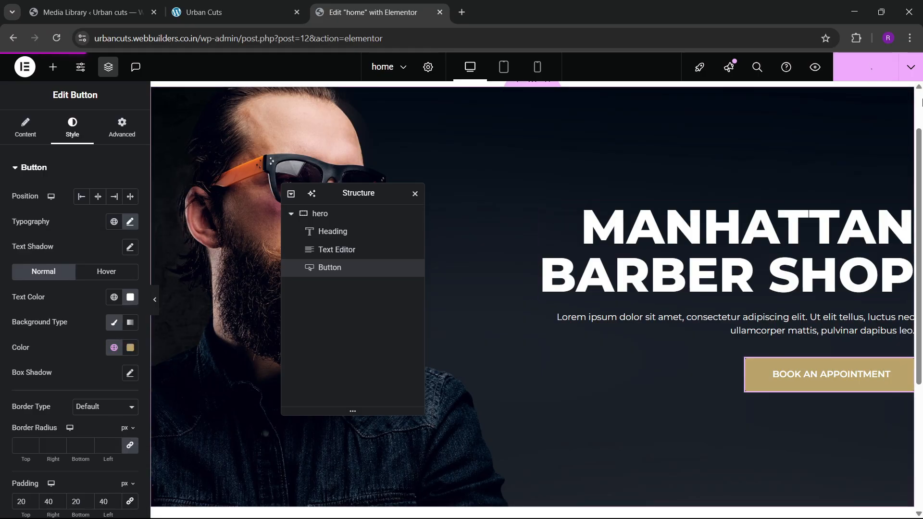
left_click(909, 67)
left_click(858, 157)
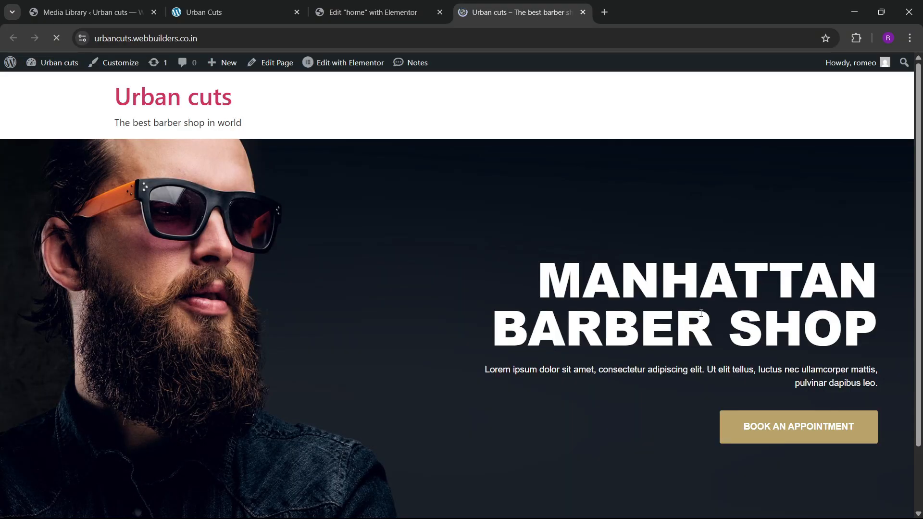
scroll(515, 310, "down", 2)
scroll(514, 309, "up", 2)
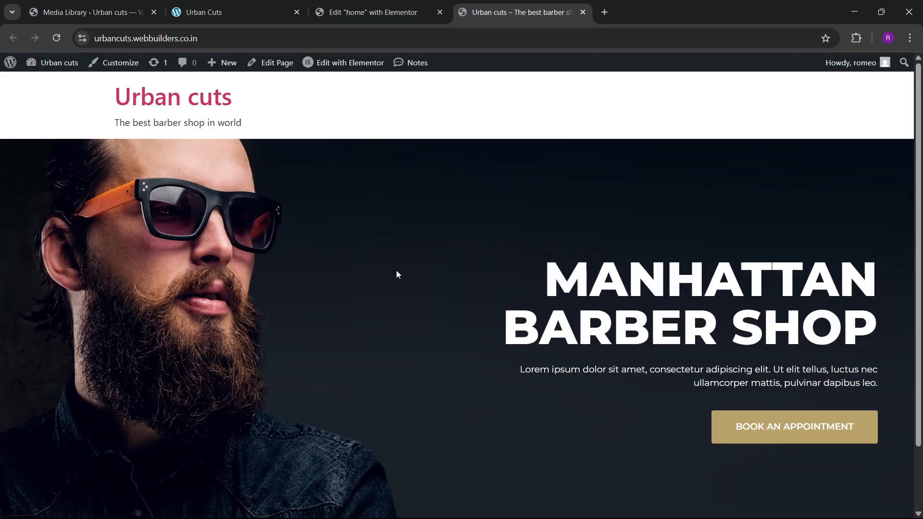
scroll(380, 261, "down", 2)
- Set the hero button's border radius to 0 px on all corners and publish the change to the live page
left_click(337, 14)
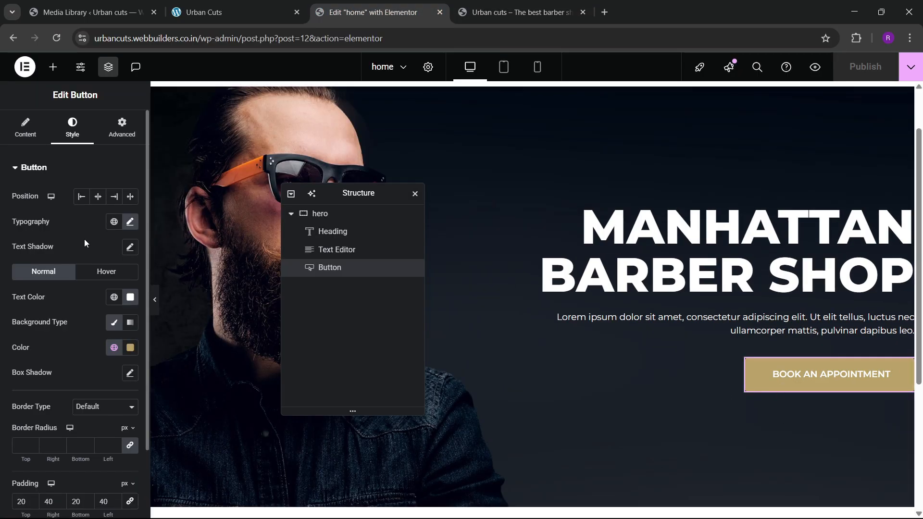
scroll(60, 241, "down", 2)
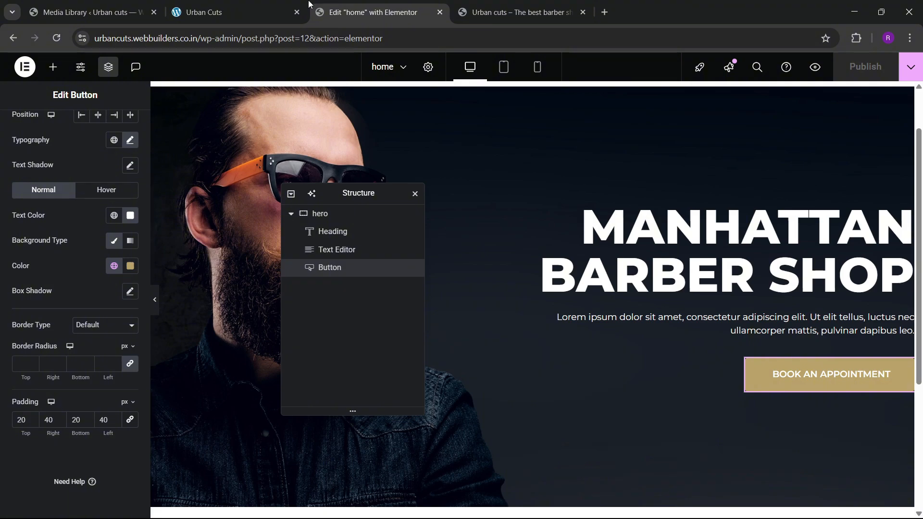
left_click(204, 12)
left_click(365, 12)
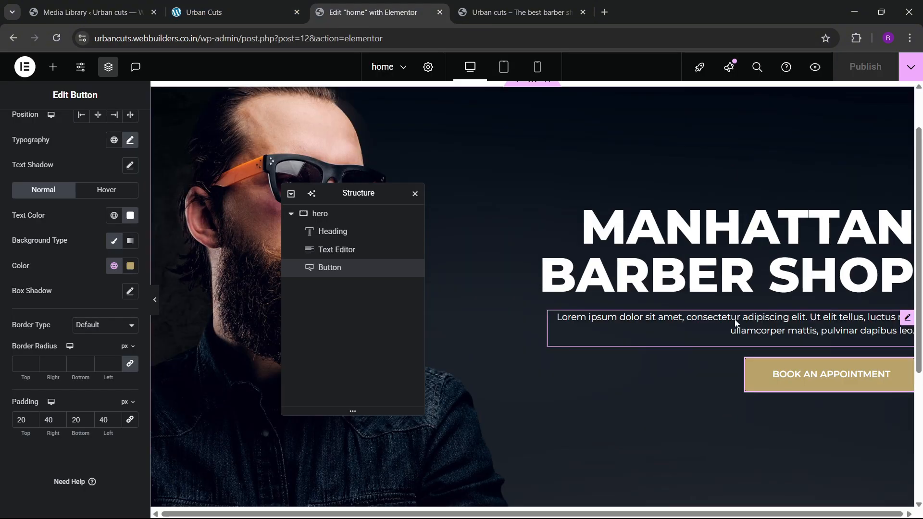
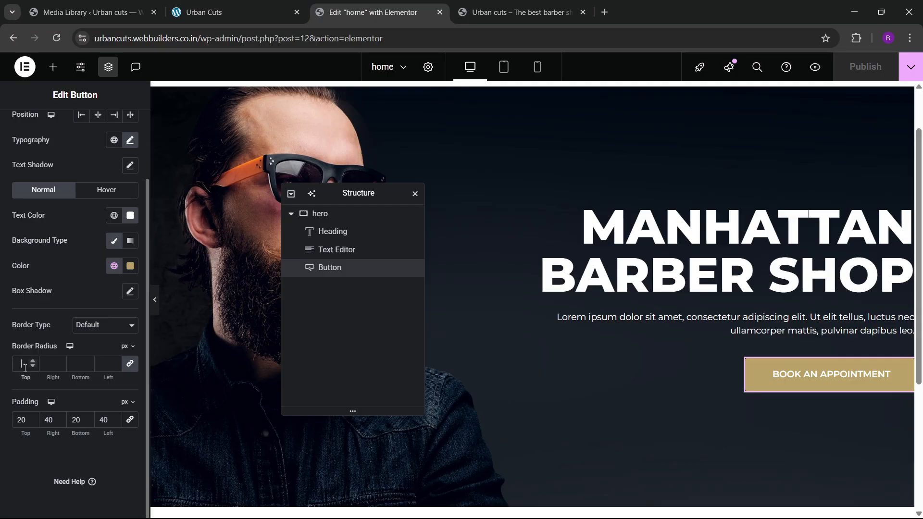
type("0")
left_click(862, 67)
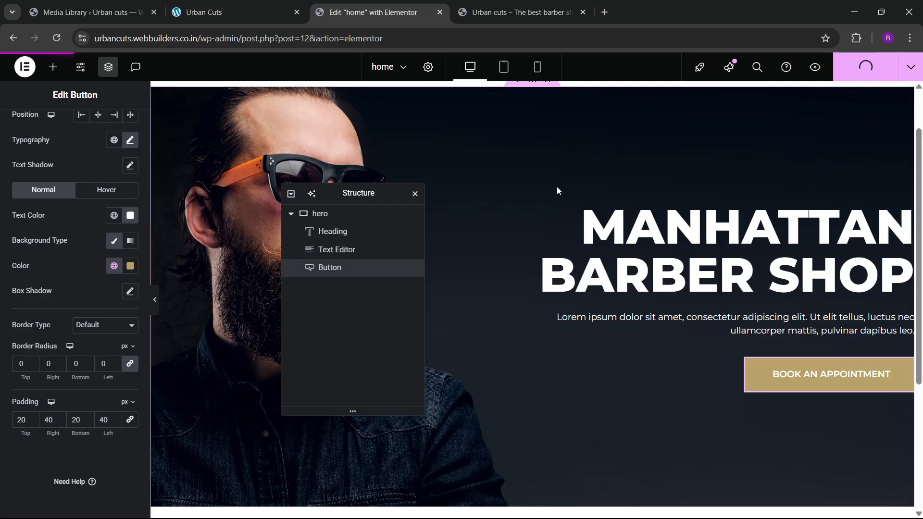
left_click(514, 12)
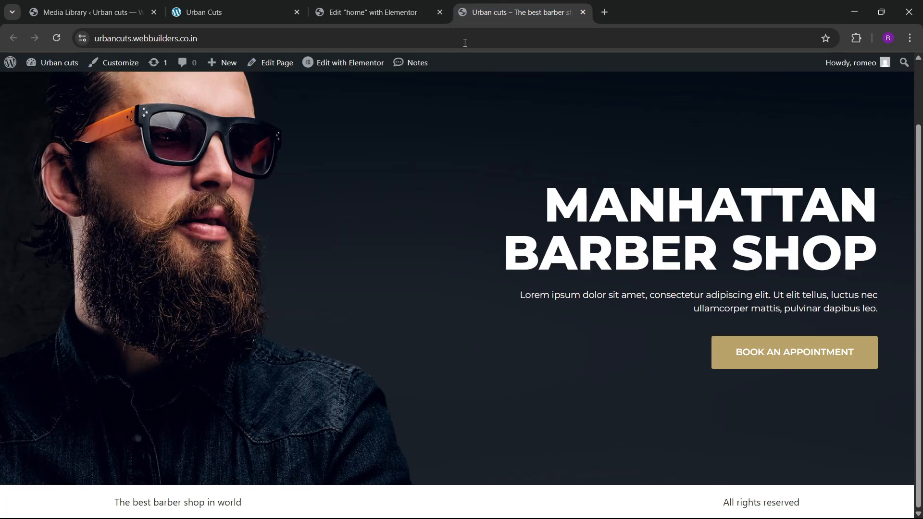
left_click(57, 38)
- Match the reference button's hover style with a white background and the global color theme 1 for the text
left_click(278, 6)
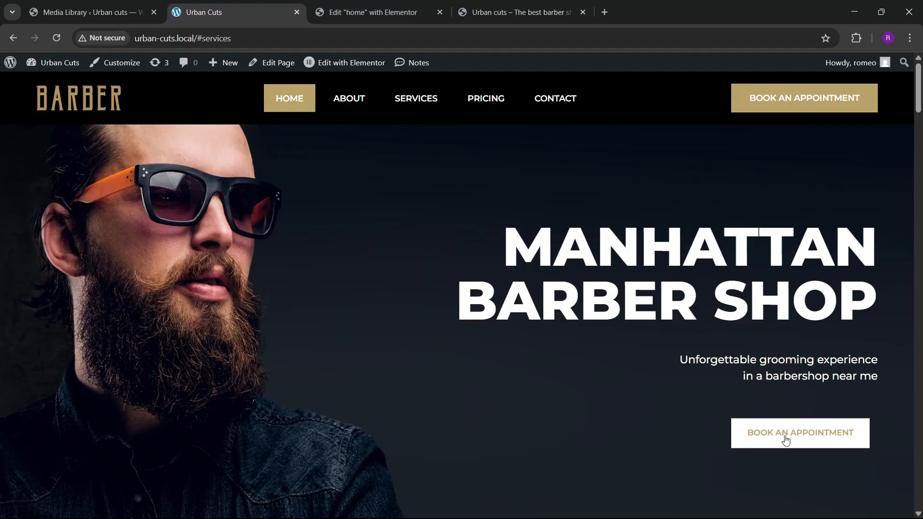
left_click(420, 4)
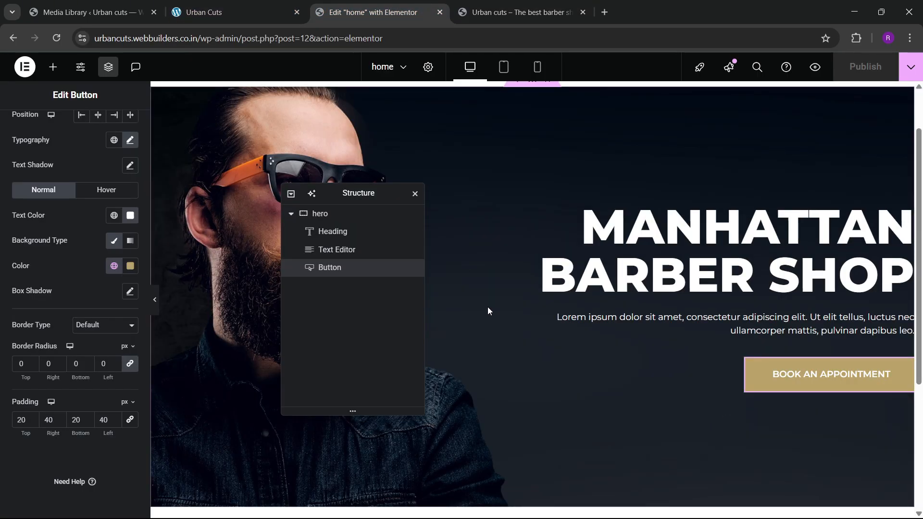
left_click(105, 191)
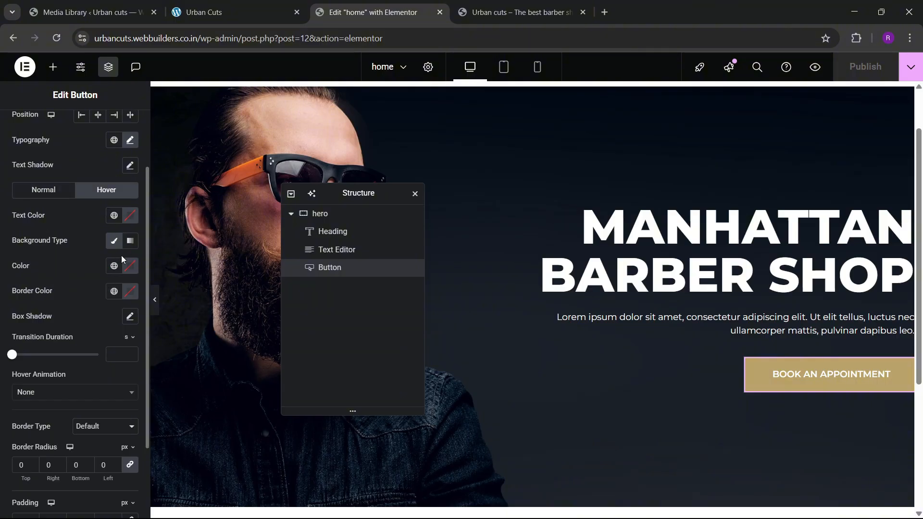
left_click(131, 265)
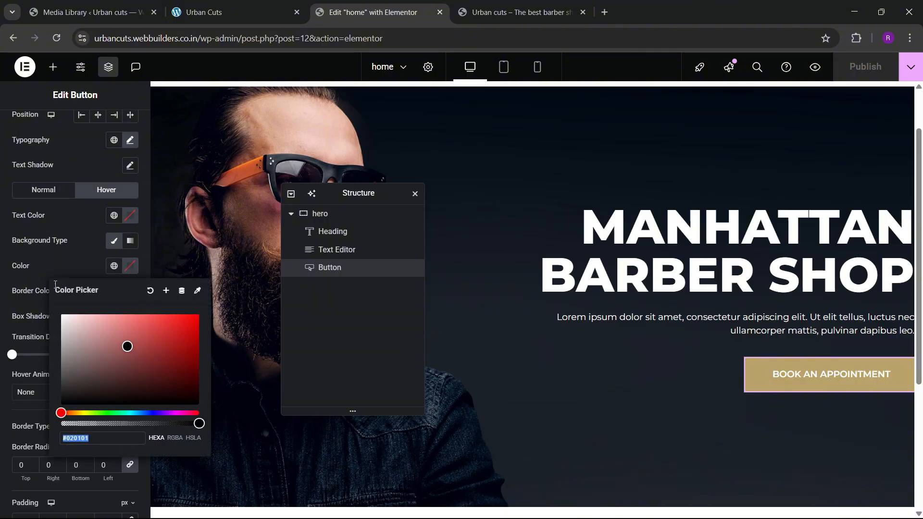
left_click(114, 215)
left_click(48, 367)
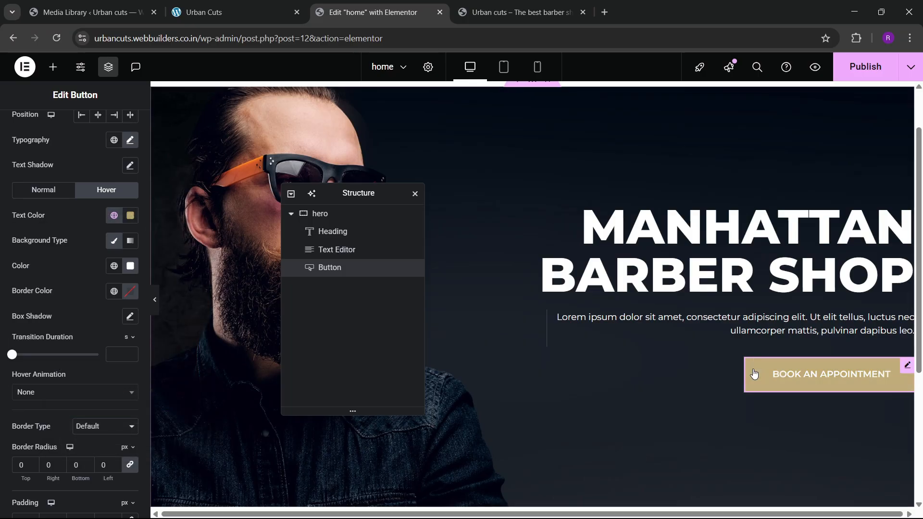
- Set the hero button's hover animation to Shrink
left_click(63, 393)
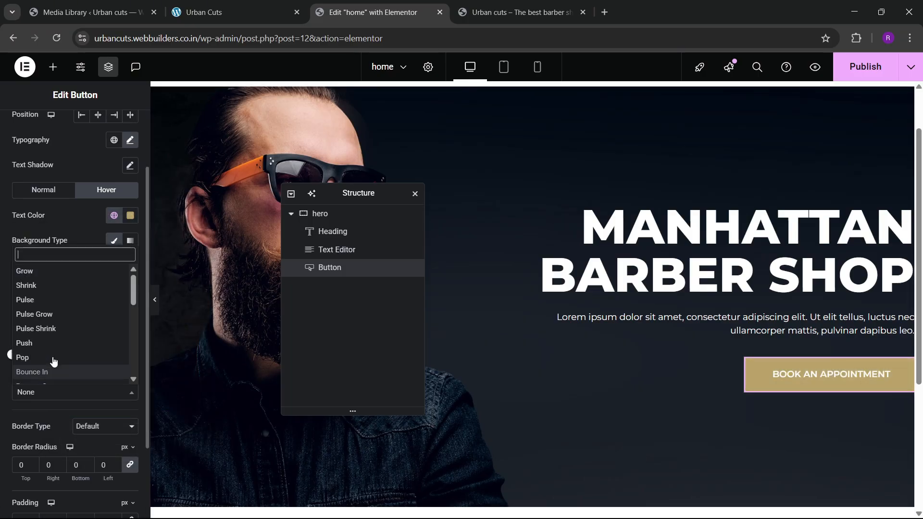
left_click(39, 291)
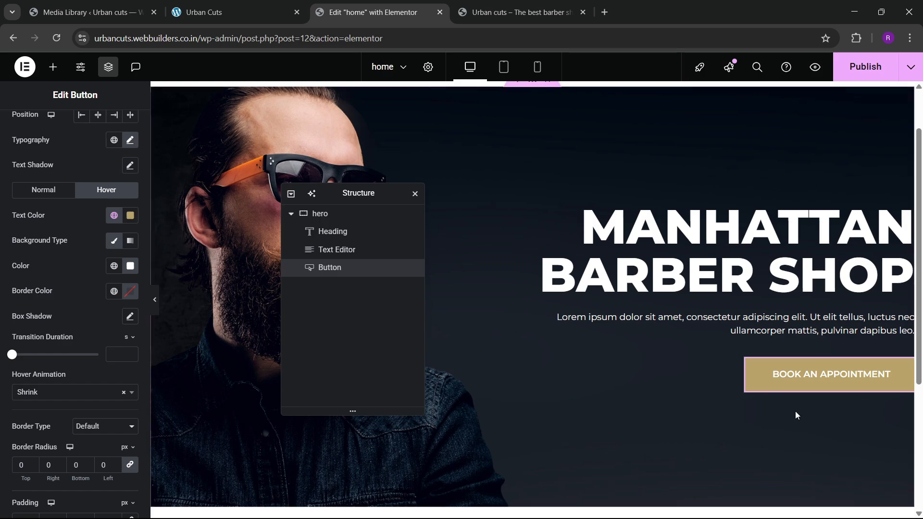
left_click(44, 392)
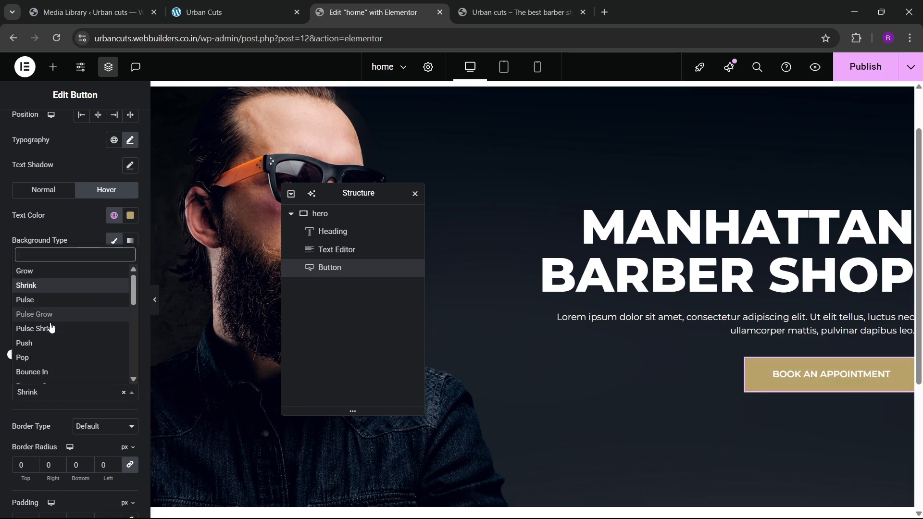
left_click(56, 284)
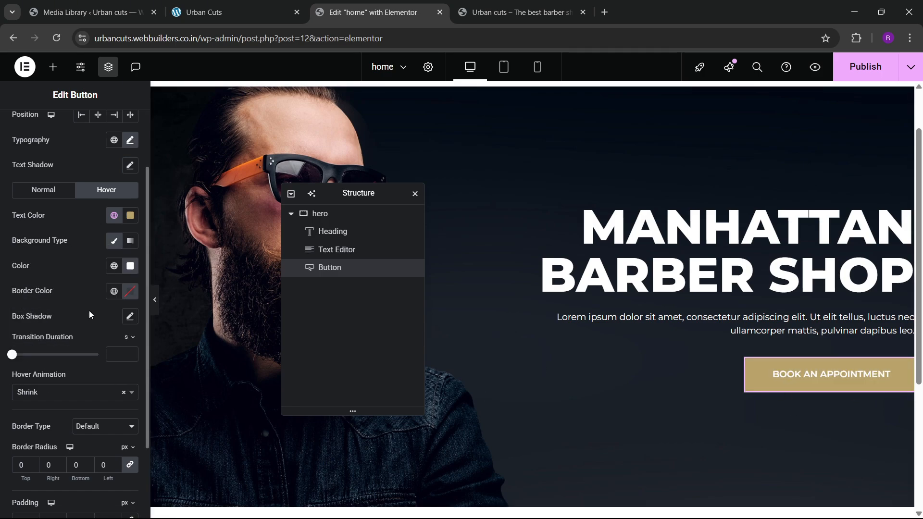
- Publish the home page and reload the live page to check the button's hover effect
left_click(862, 75)
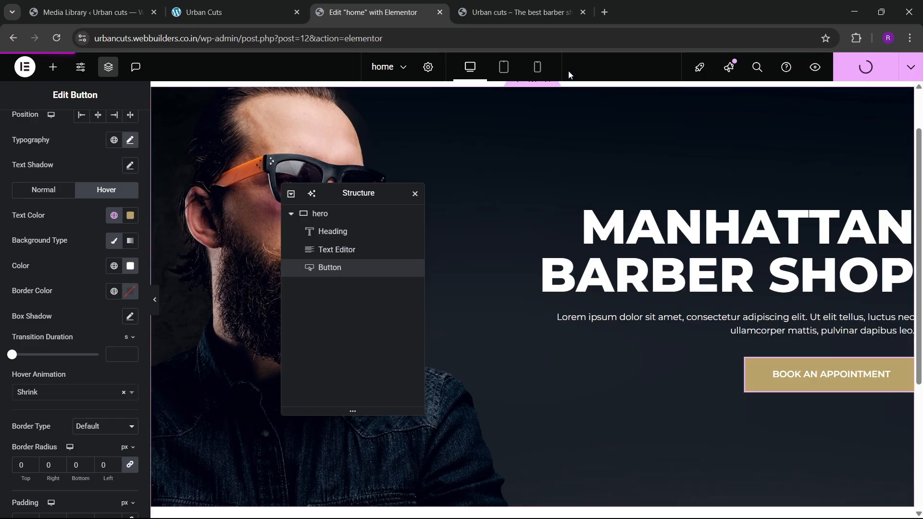
left_click(527, 5)
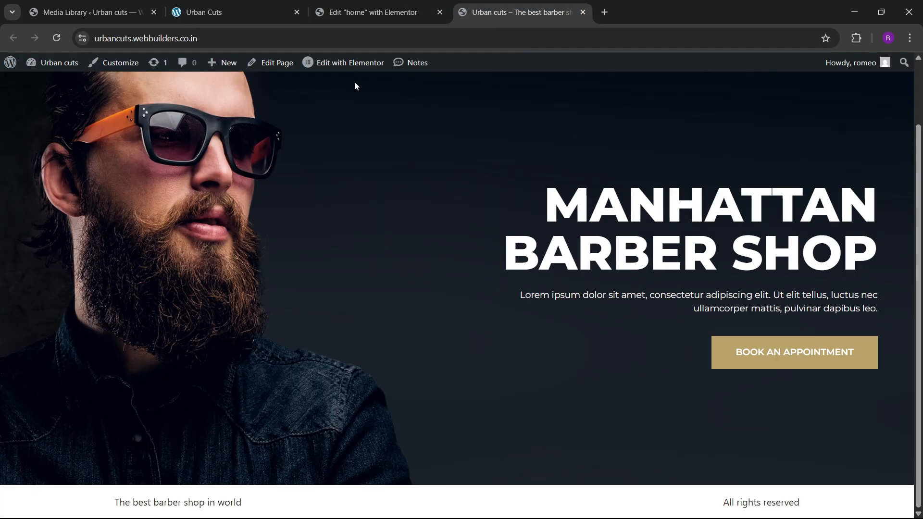
left_click(57, 37)
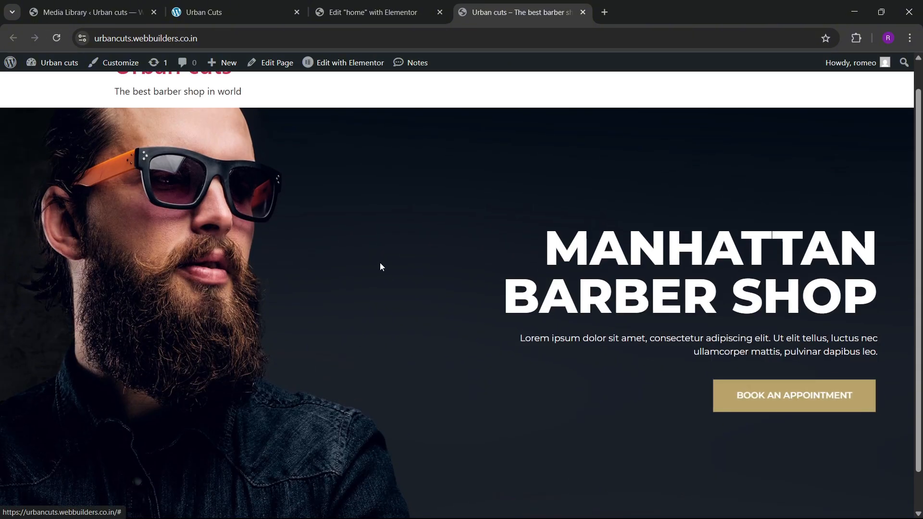
scroll(356, 235, "up", 1)
- Review the reference site's Welcome section and sample its dark background color, #1a1a1a, with the color picker extension
left_click(91, 12)
left_click(256, 4)
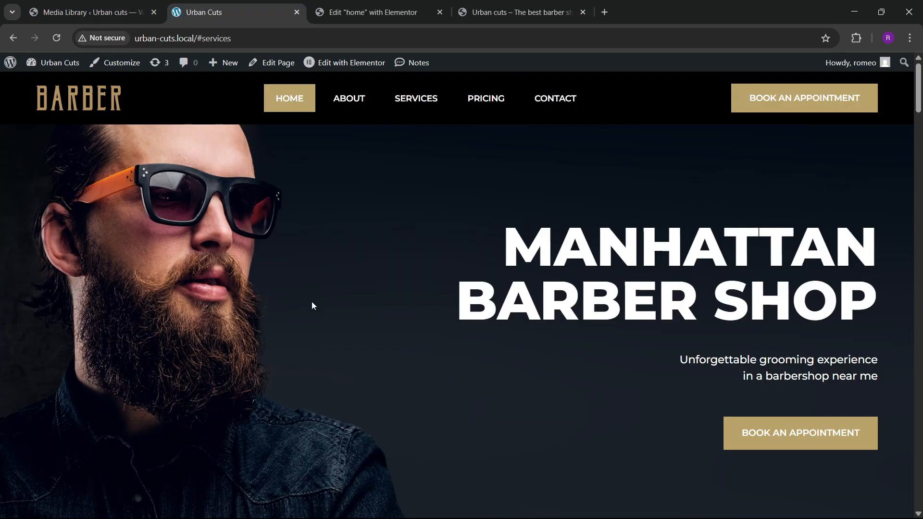
scroll(312, 301, "down", 10)
scroll(313, 300, "down", 3)
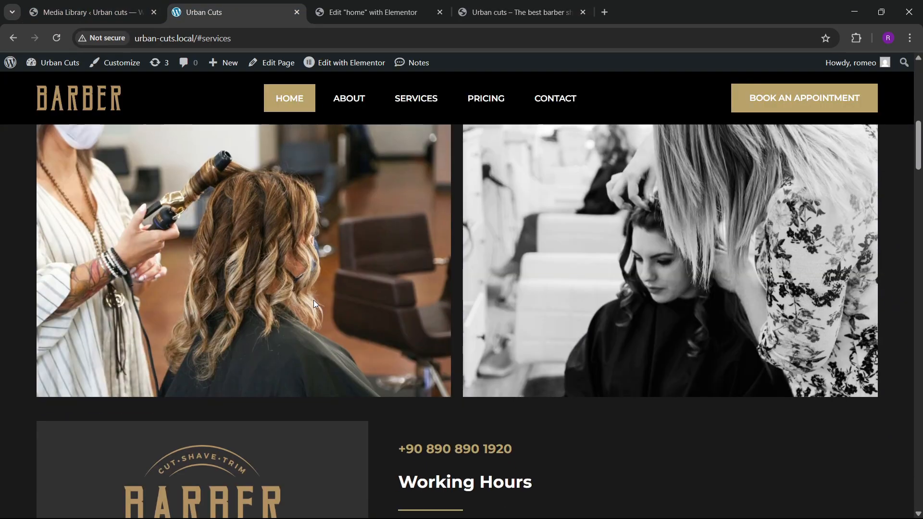
scroll(307, 308, "up", 3)
scroll(304, 314, "down", 5)
scroll(304, 312, "up", 7)
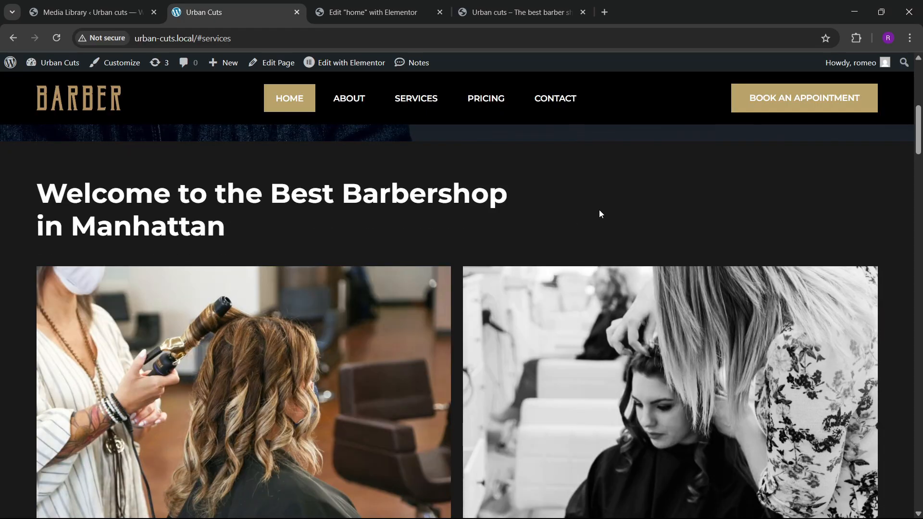
left_click(857, 38)
left_click(776, 128)
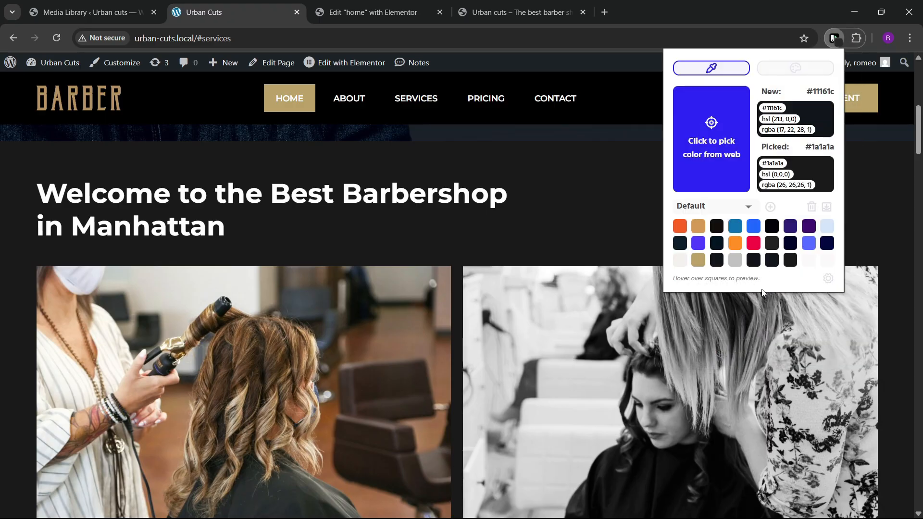
left_click(753, 260)
- Set the home page's body background to the solid color #12171D in the page settings and publish the page
left_click(379, 12)
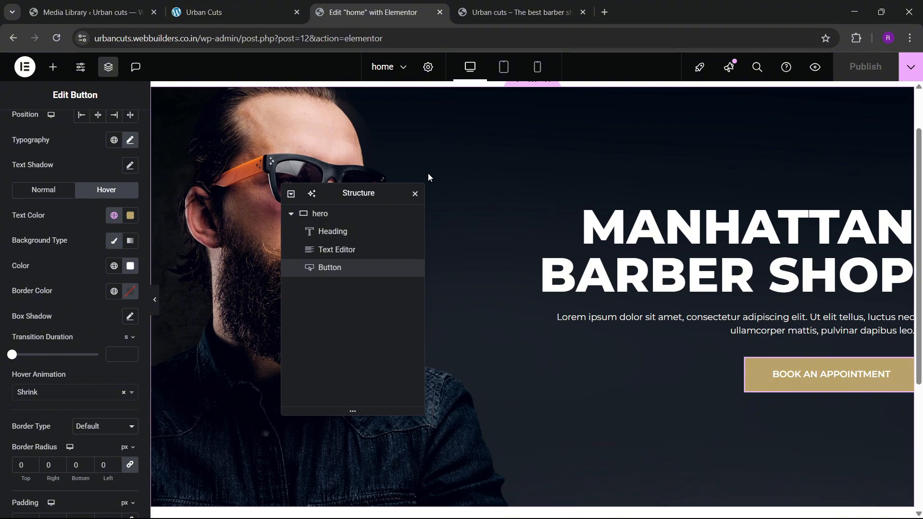
left_click(428, 67)
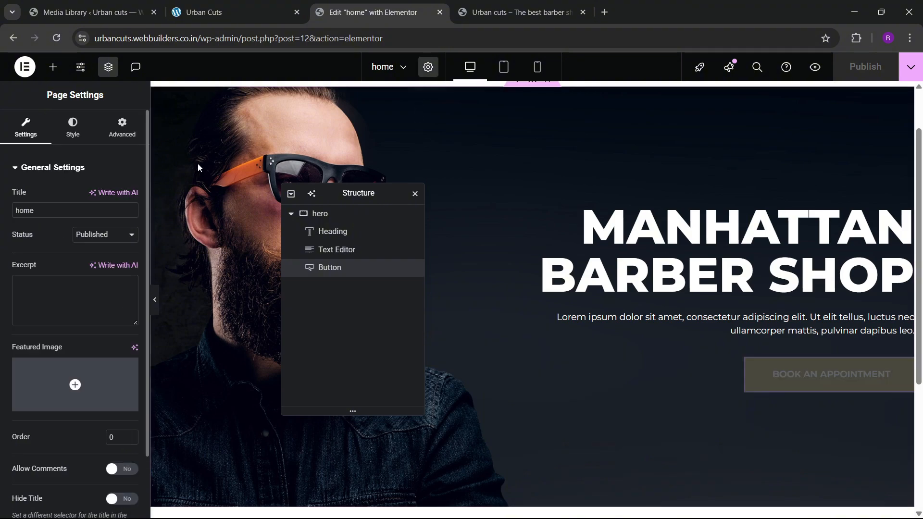
left_click(74, 135)
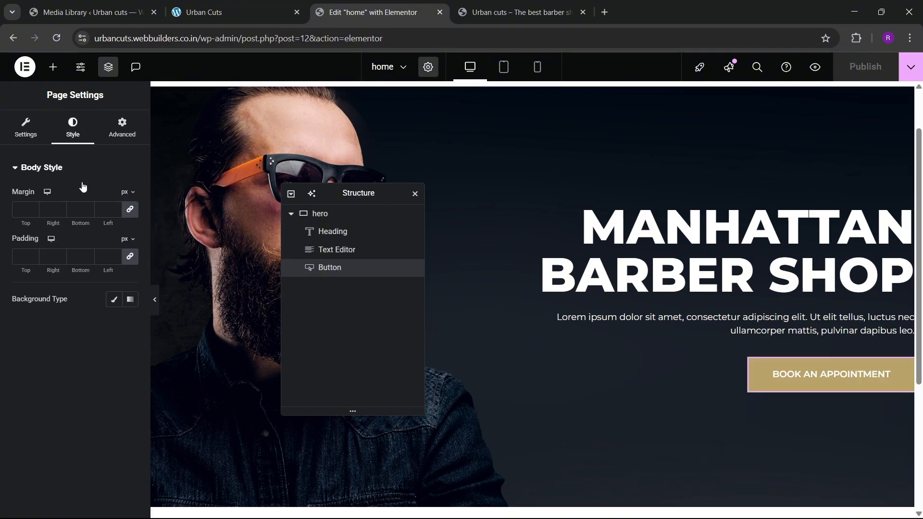
left_click(114, 300)
left_click(130, 324)
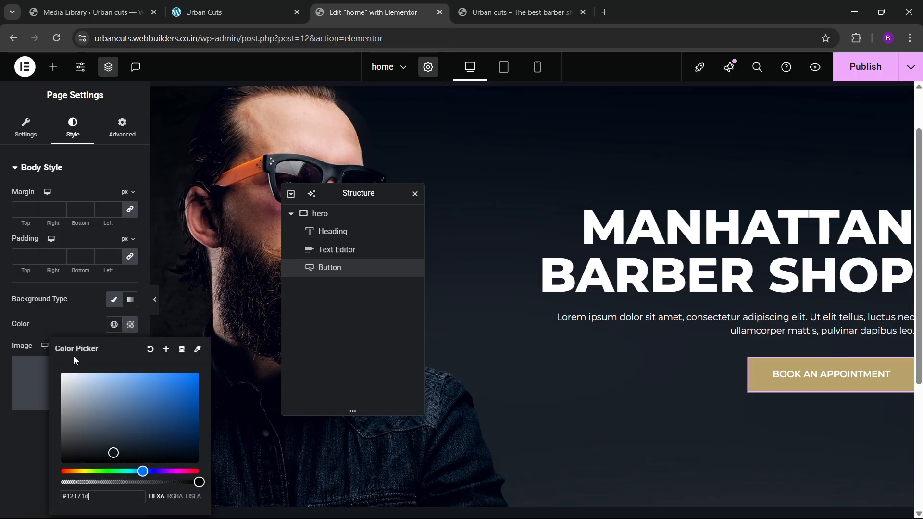
left_click(84, 336)
scroll(551, 353, "down", 4)
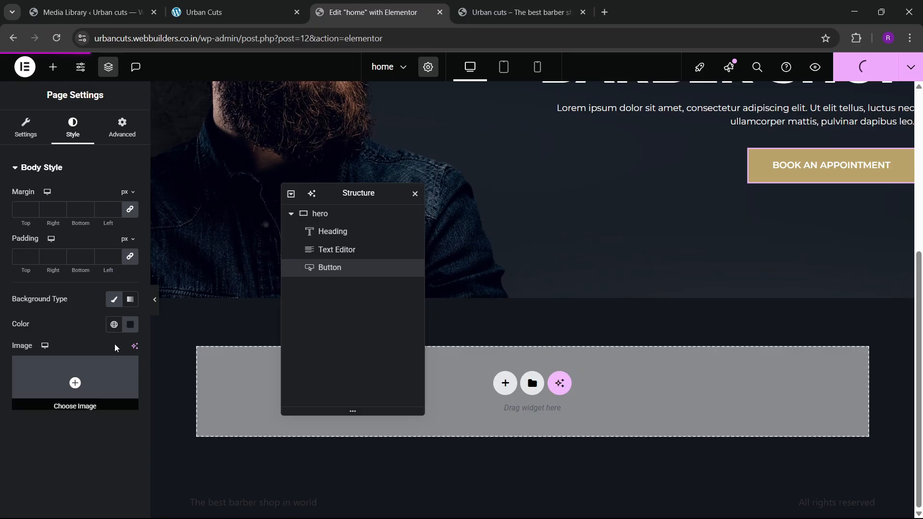
- Save the page background color as a new global color named bg black, and publish the page with the custom #12171D background
left_click(130, 324)
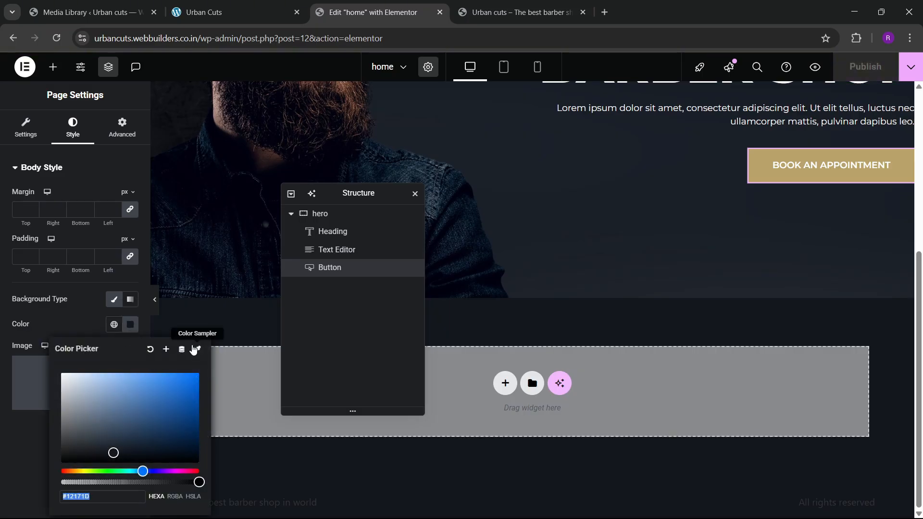
left_click(166, 349)
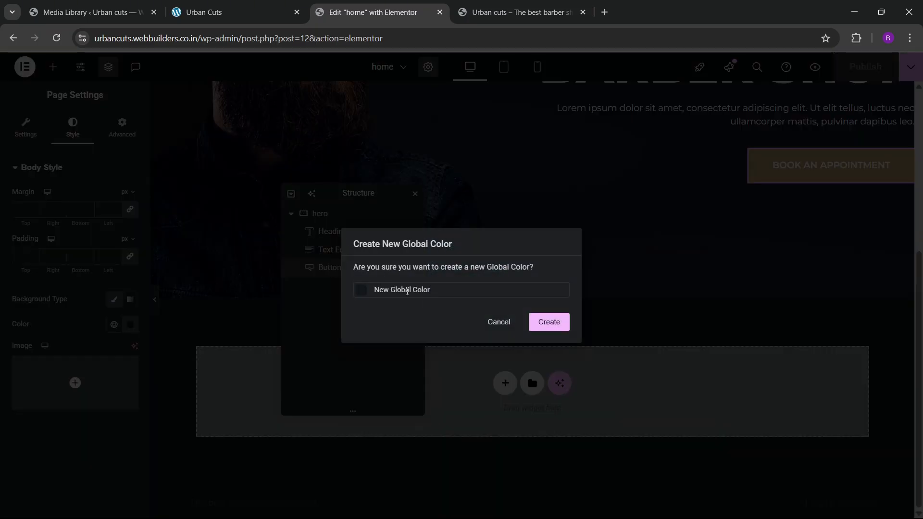
triple_click(406, 290)
key("BackSpace")
type("b")
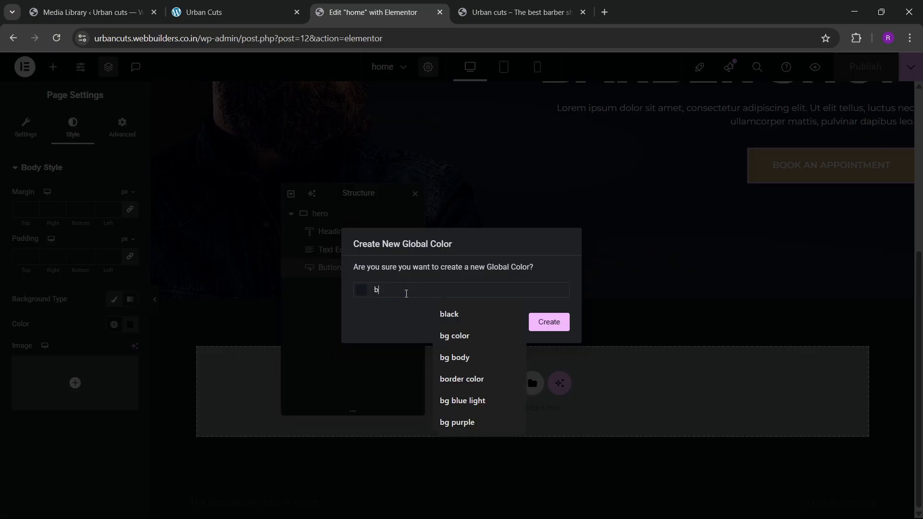
type("g black")
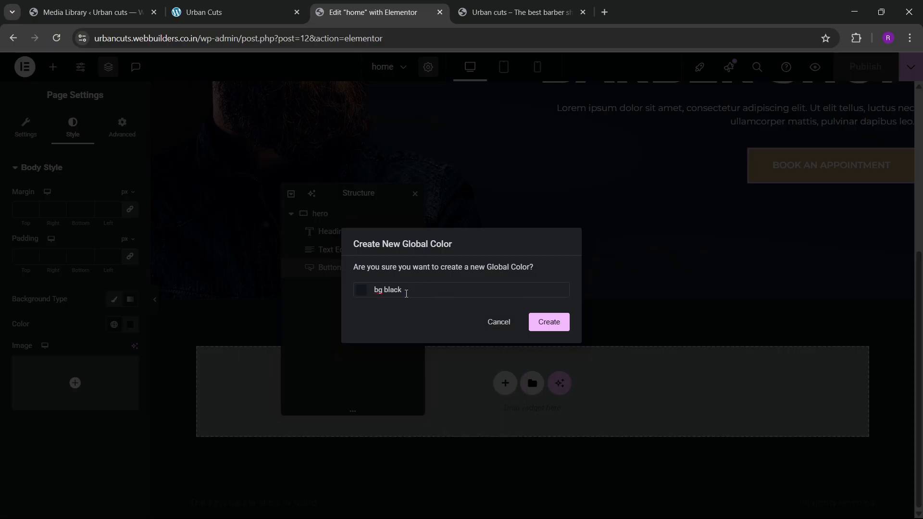
left_click(550, 325)
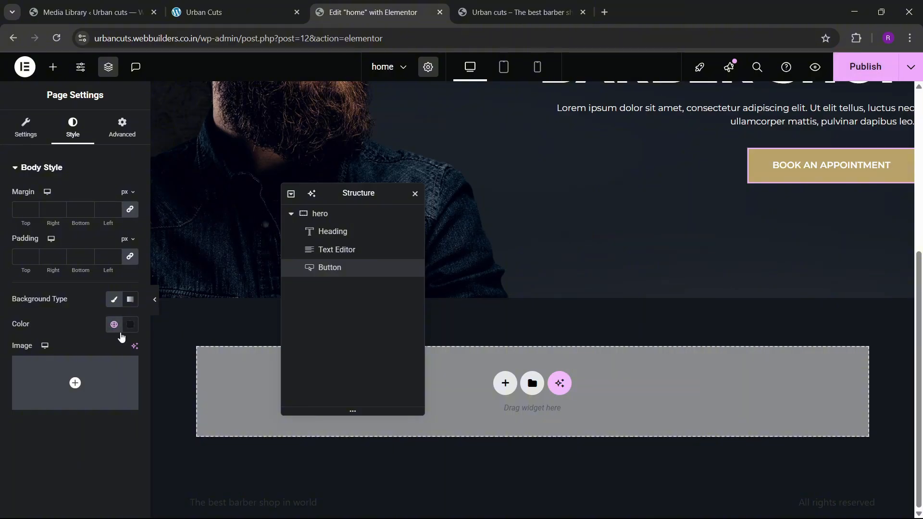
left_click(130, 325)
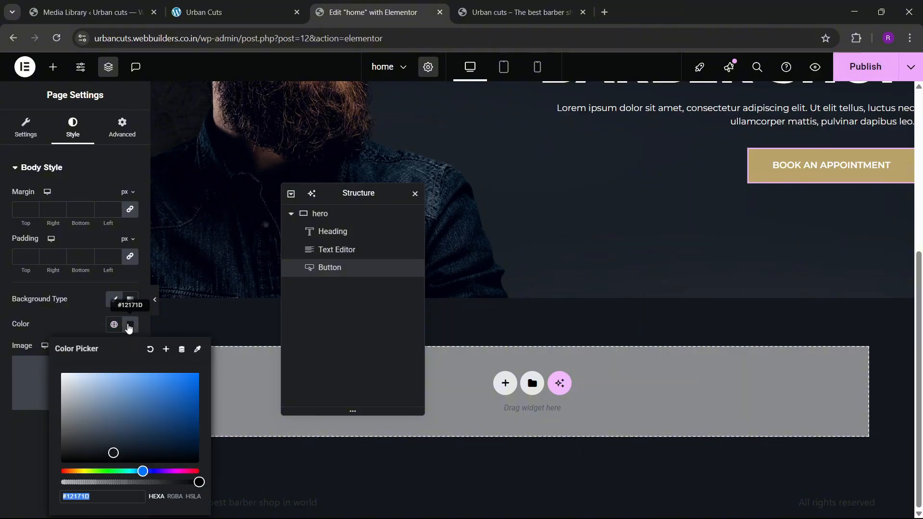
left_click(76, 311)
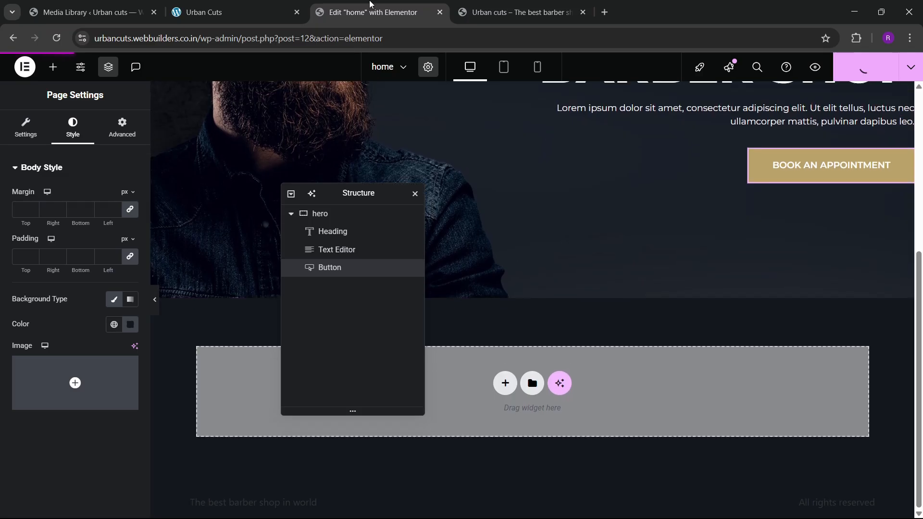
- Review the reference Welcome section and add a single vertical flexbox container below the hero section
left_click(269, 12)
scroll(332, 274, "down", 4)
scroll(330, 262, "up", 3)
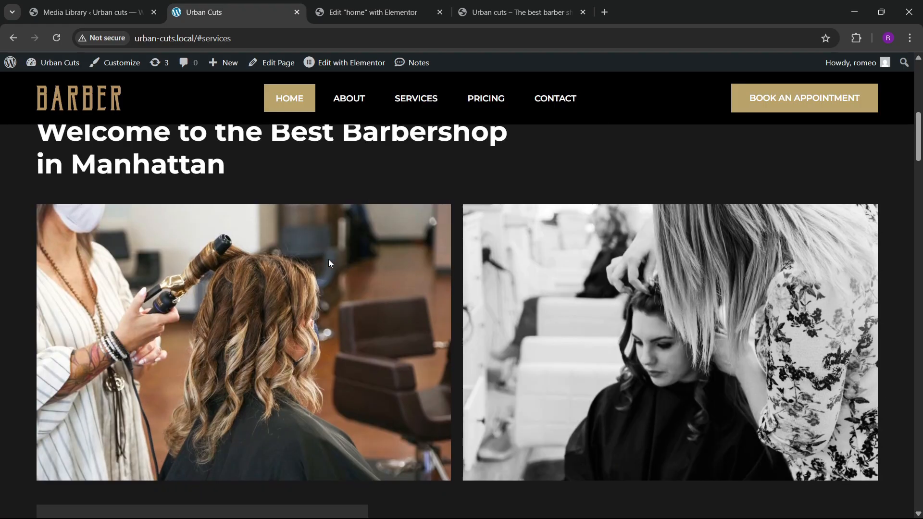
left_click(370, 12)
left_click_drag(358, 192, 721, 148)
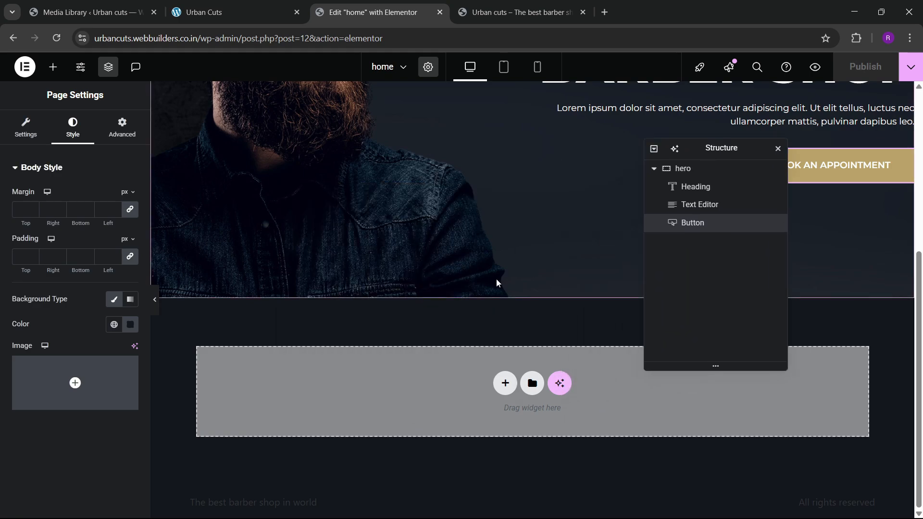
left_click(505, 383)
left_click(500, 413)
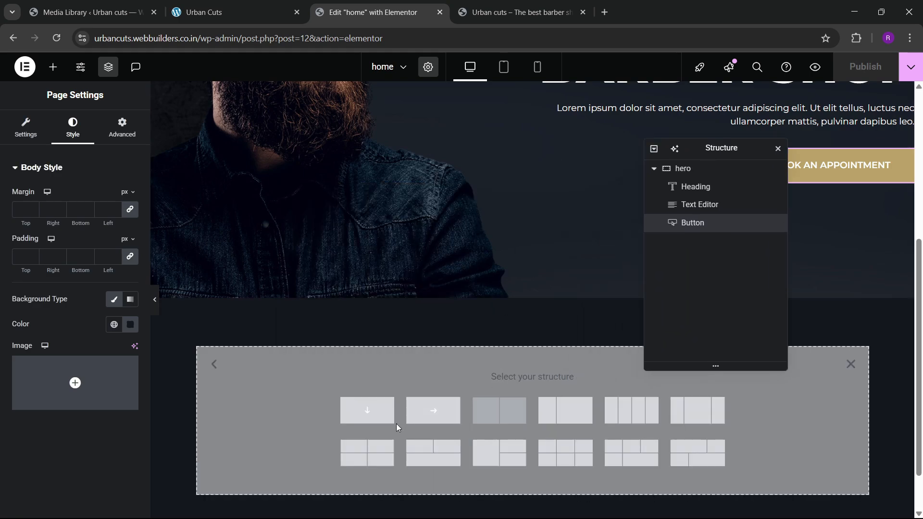
left_click(371, 408)
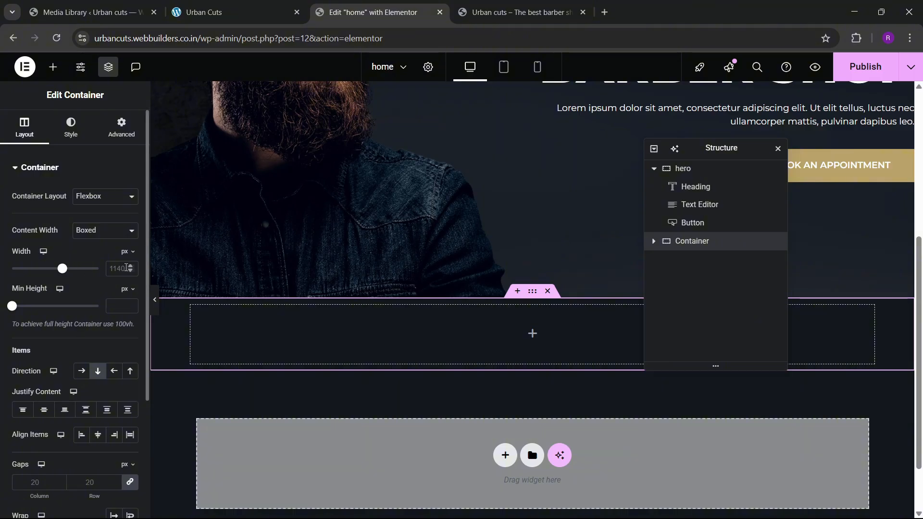
- Rename the new container as about and set its boxed content width to 1300 px
double_click(688, 248)
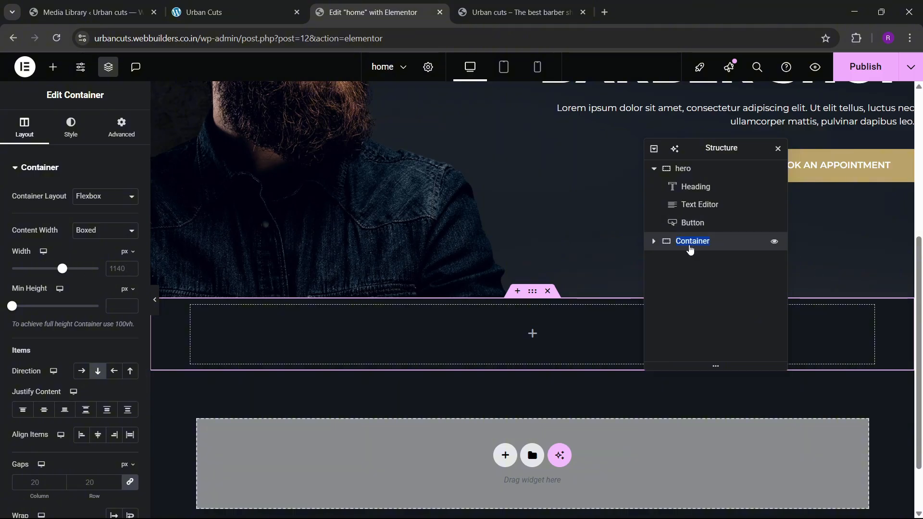
double_click(114, 269)
key("BackSpace")
type("1300")
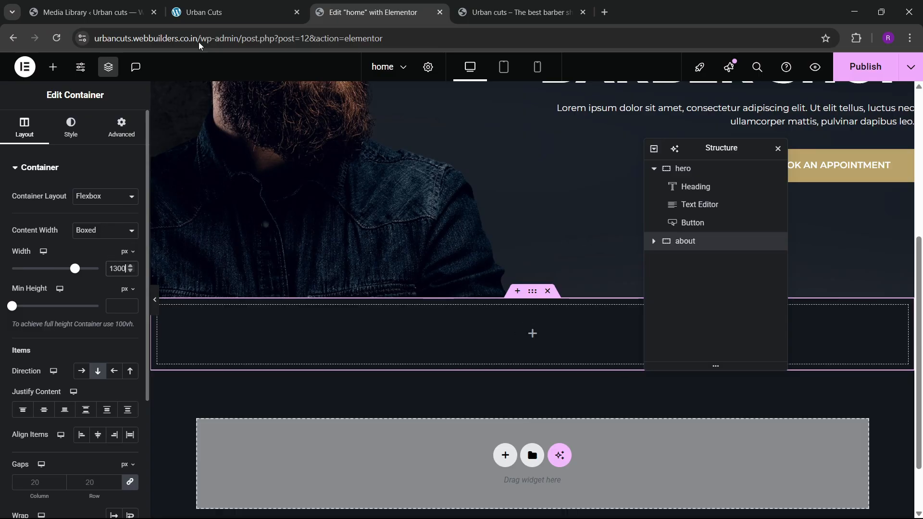
- Compare the about container with the reference Welcome section and adjust the container's content width
left_click(200, 12)
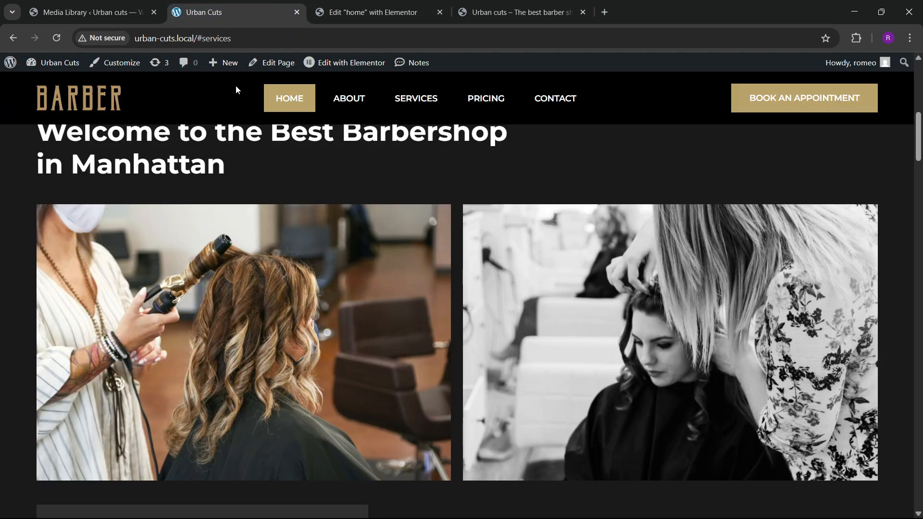
left_click(361, 6)
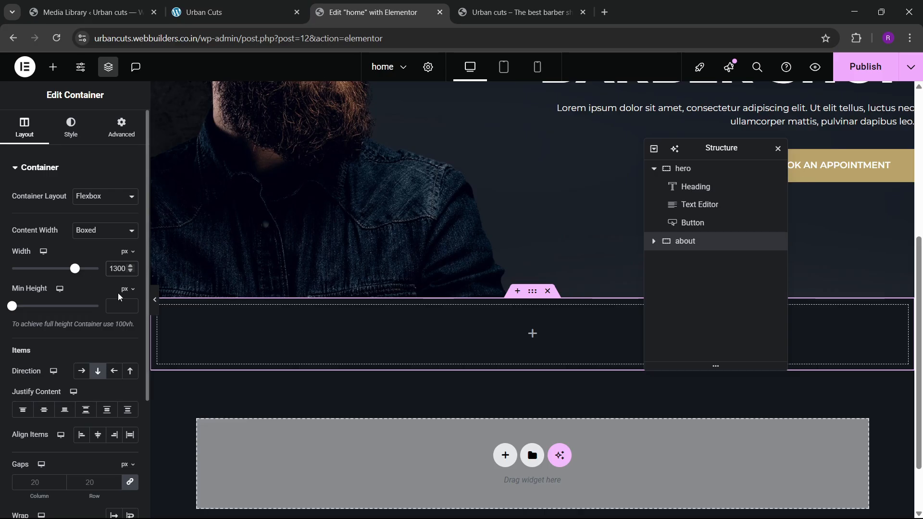
key("BackSpace")
type("4")
- Unlink the about container's padding and set it to 80 px at top and bottom, 0 on the sides
left_click(121, 127)
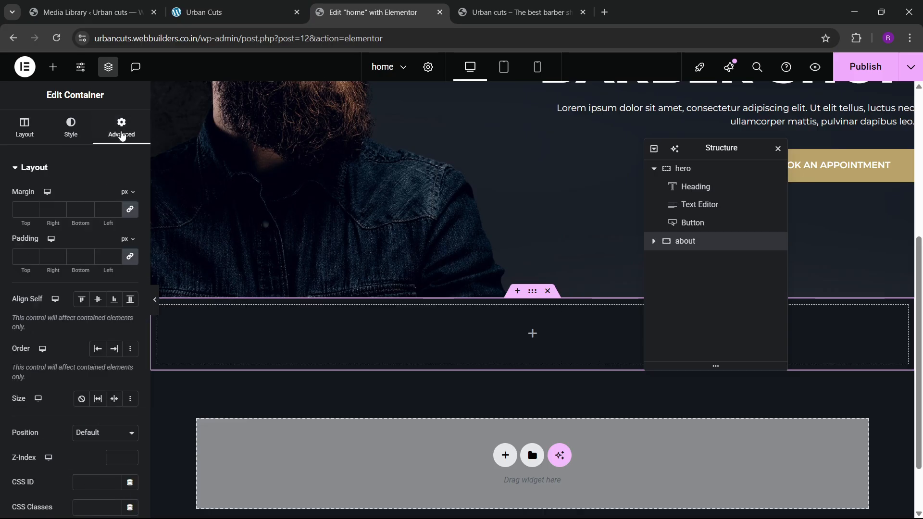
left_click(129, 257)
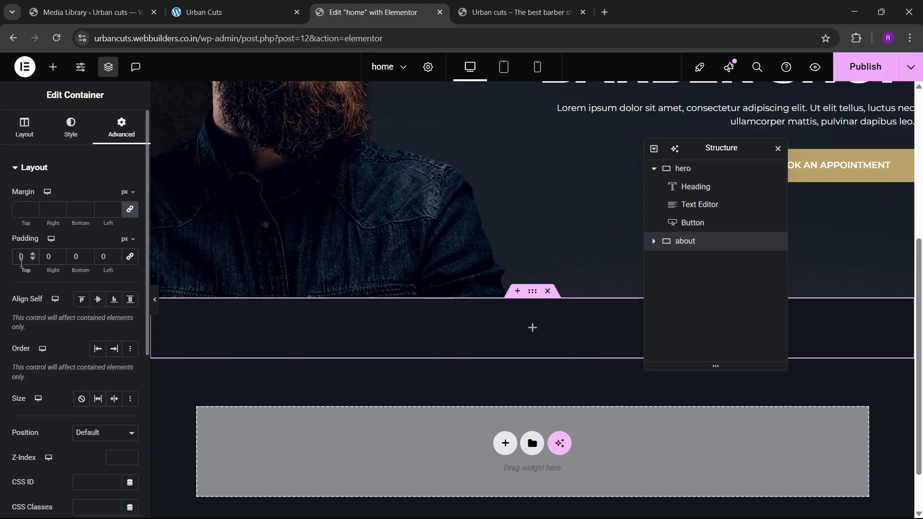
type("80")
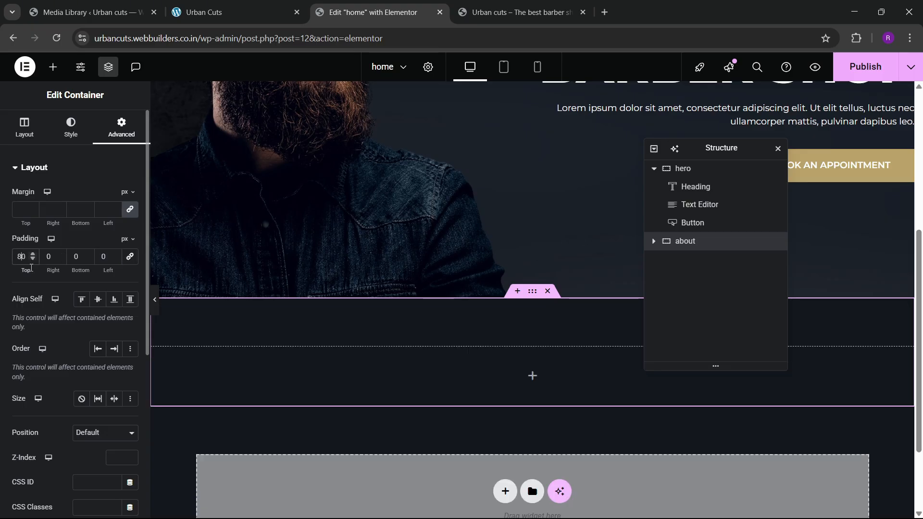
type("80")
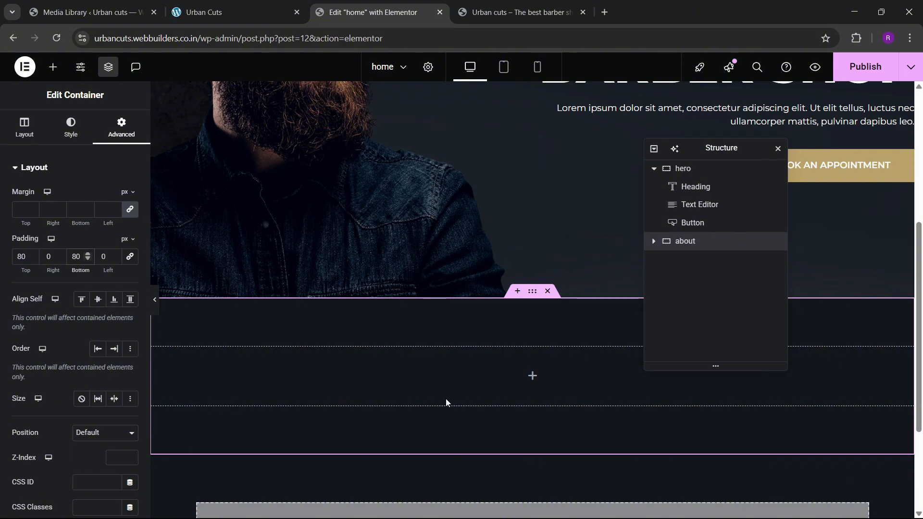
- Add a heading to the about container with the reference title "Welcome to the Best Barbershop in Manhattan"
left_click(52, 67)
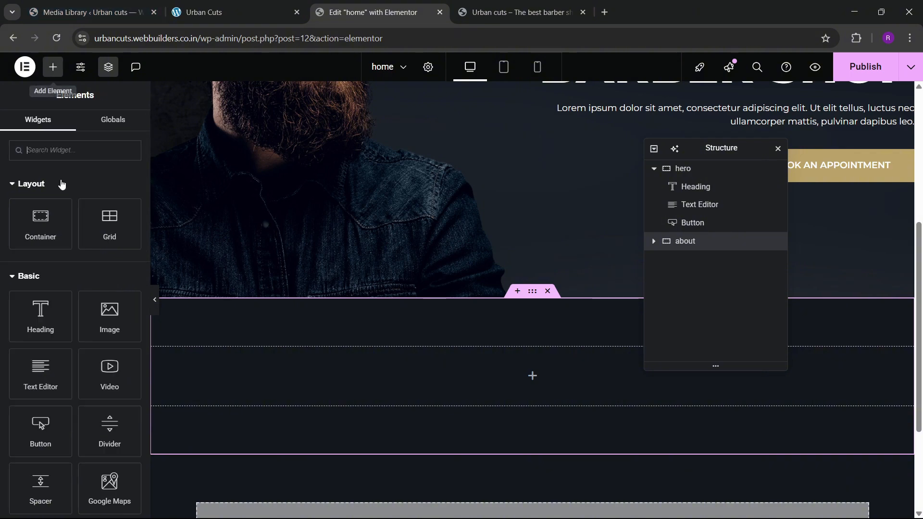
left_click_drag(41, 317, 281, 361)
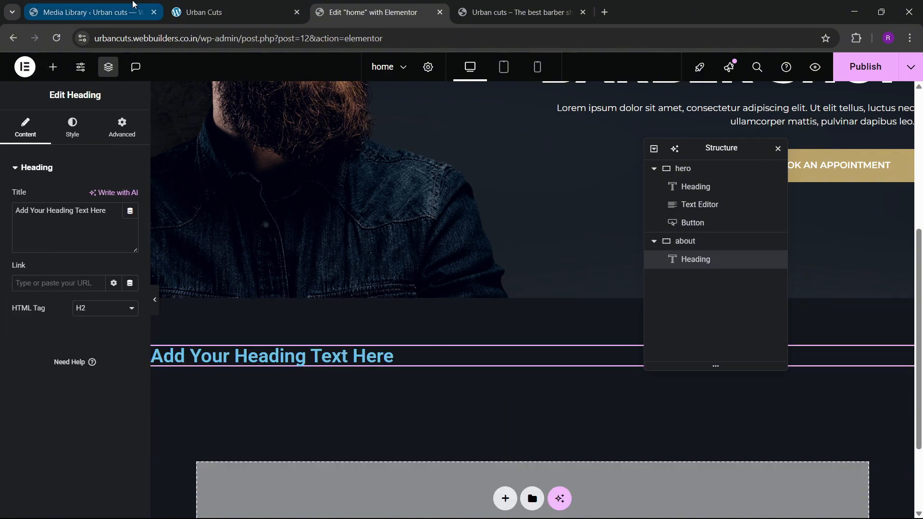
left_click(181, 6)
scroll(193, 216, "up", 1)
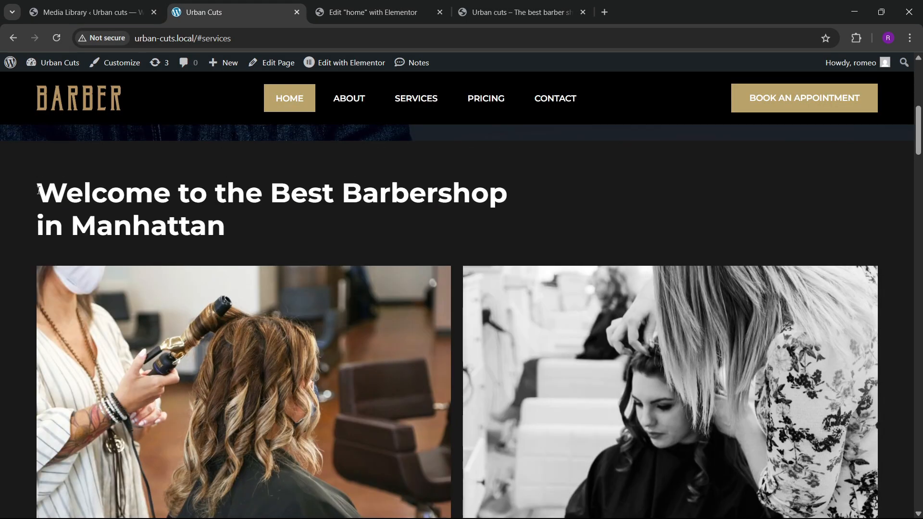
left_click_drag(38, 185, 230, 226)
key("ctrl+c")
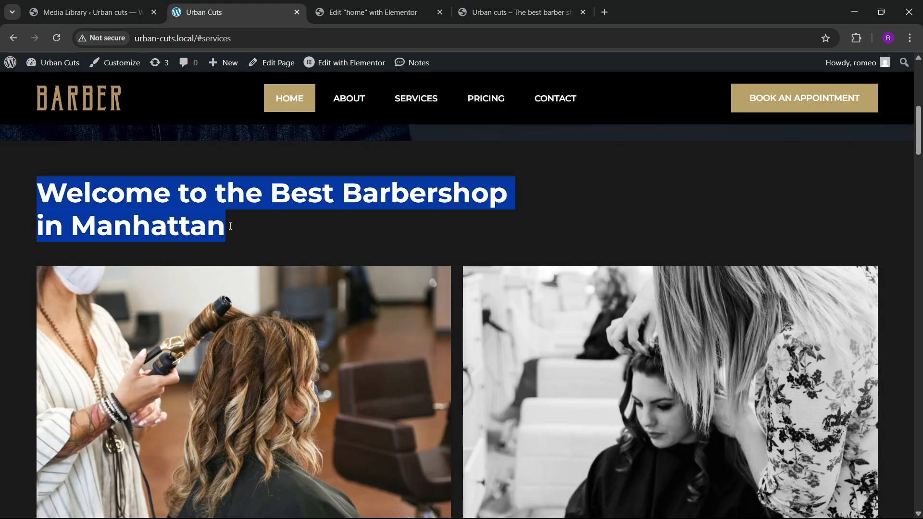
left_click(383, 6)
triple_click(78, 217)
key("ctrl+v")
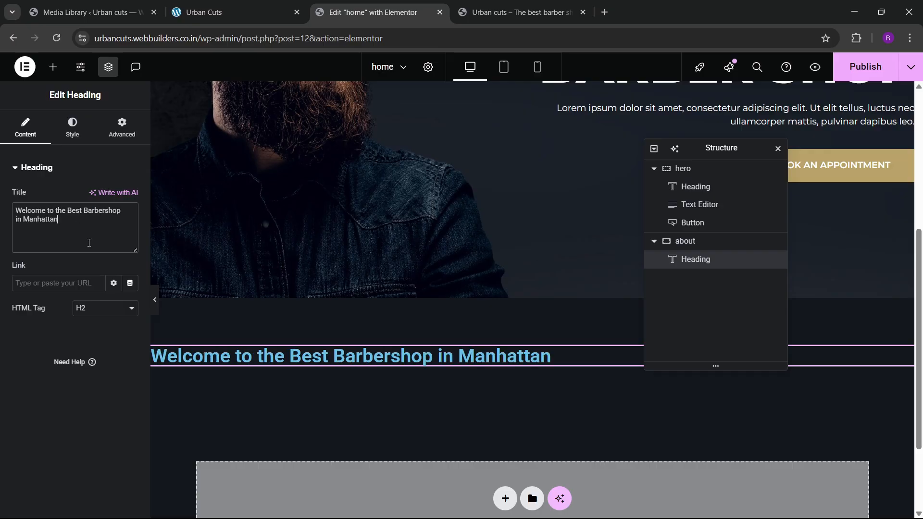
- Set the font family of the about section's heading to Montserrat
left_click(74, 133)
left_click(130, 232)
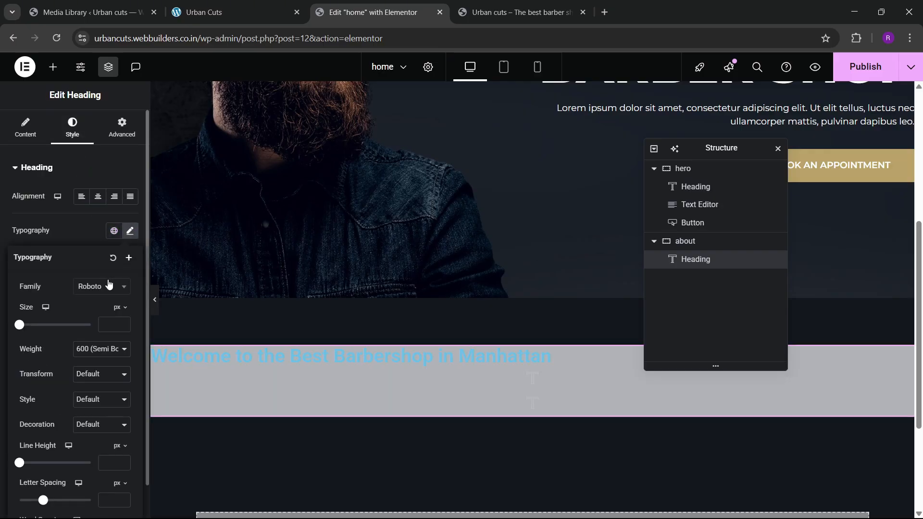
left_click(104, 286)
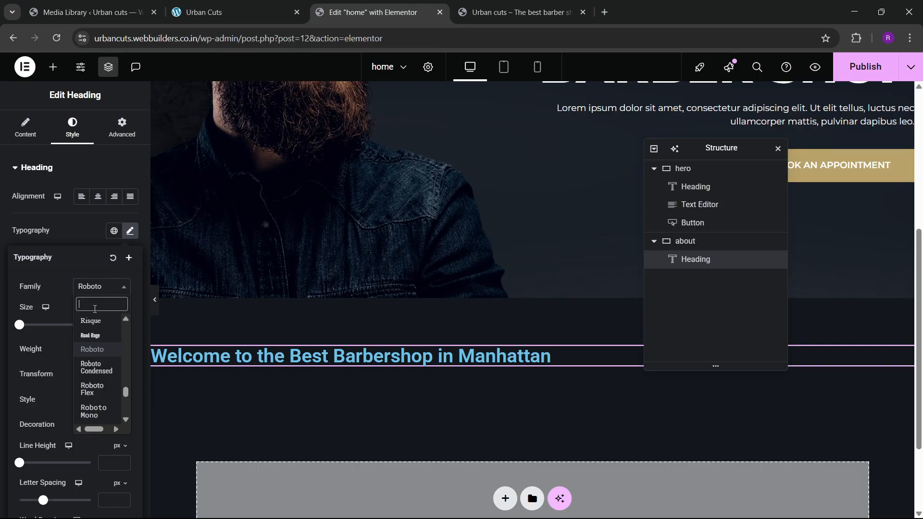
type("mont")
key("Return")
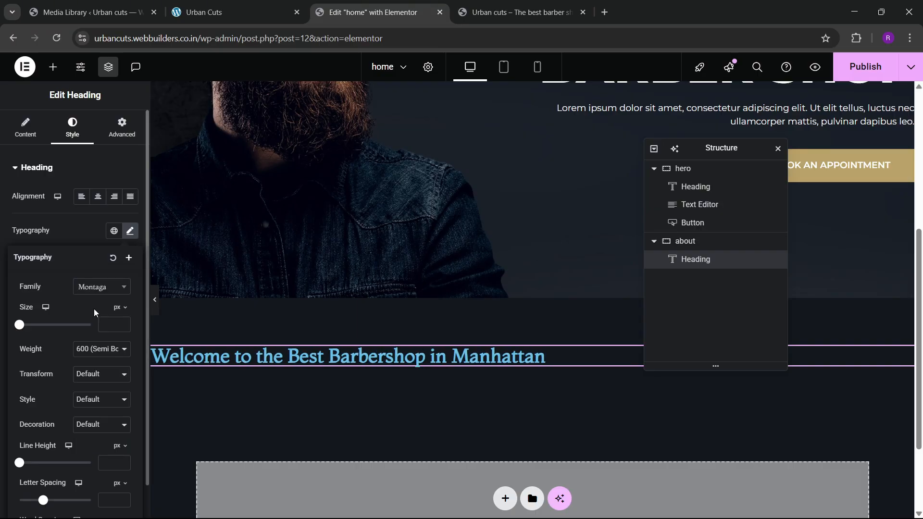
left_click(98, 290)
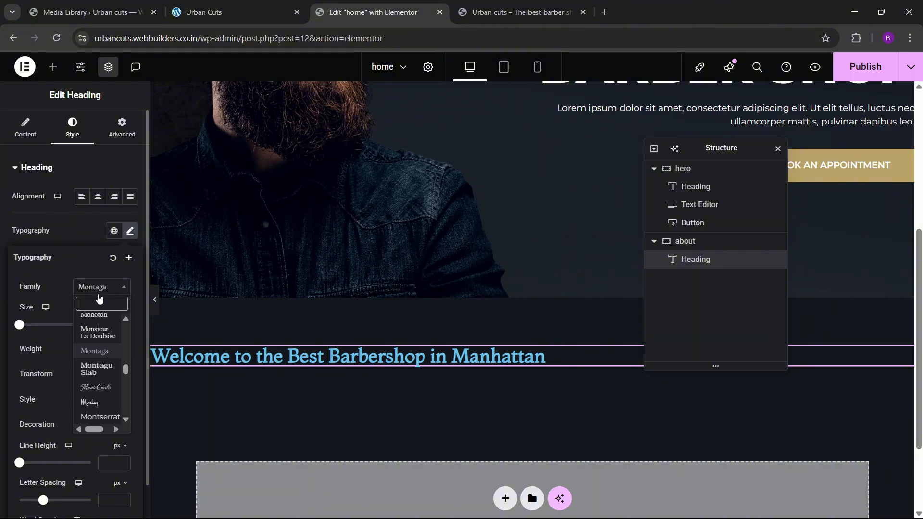
type("mo")
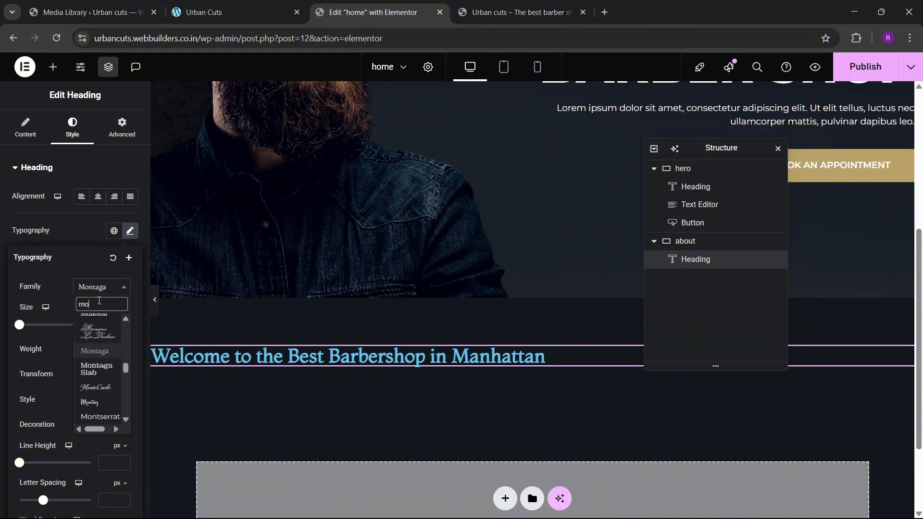
type("ntag")
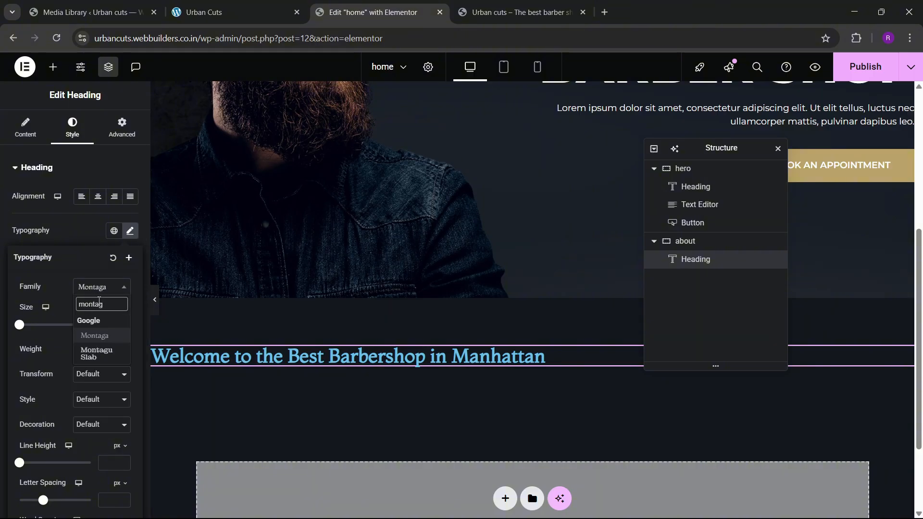
key("BackSpace")
key("BackSpace")
key("BackSpace")
type("ts")
key("Return")
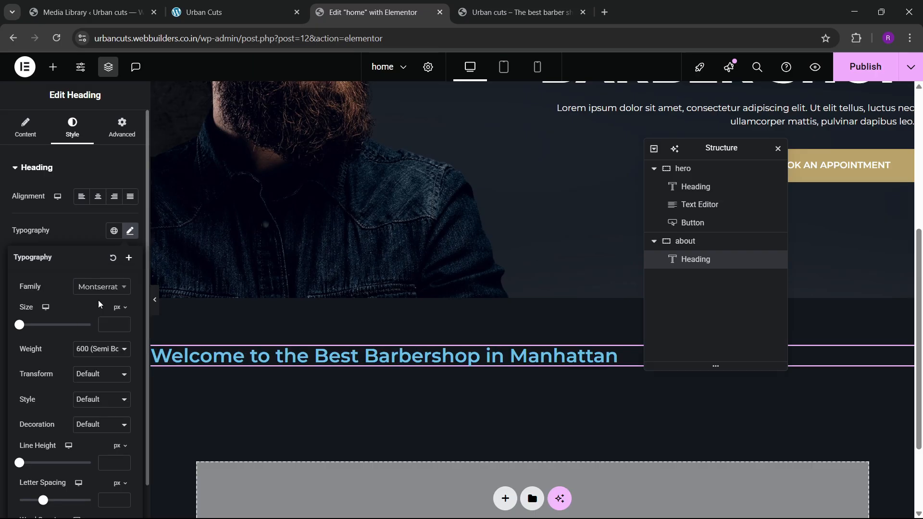
- Set the about heading's font weight to 700 (Bold) and its size to 38 px
left_click(92, 348)
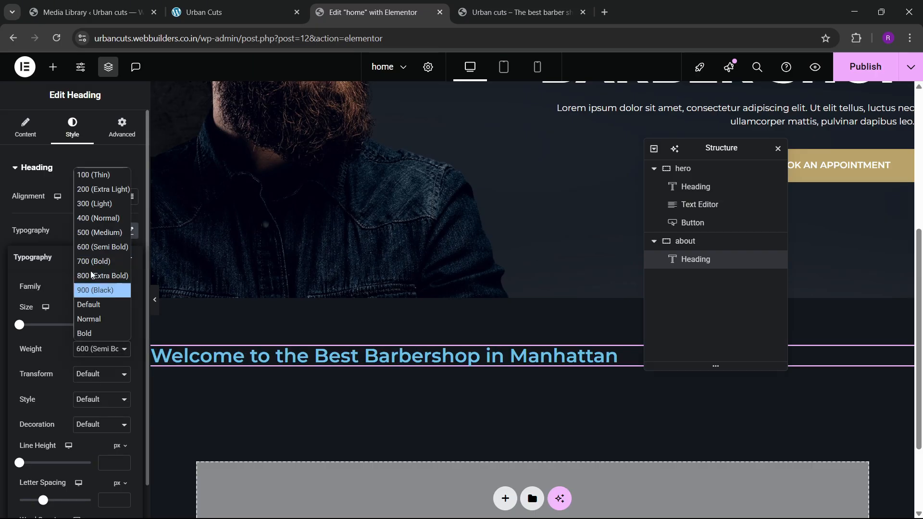
left_click(90, 260)
left_click_drag(125, 324, 125, 324)
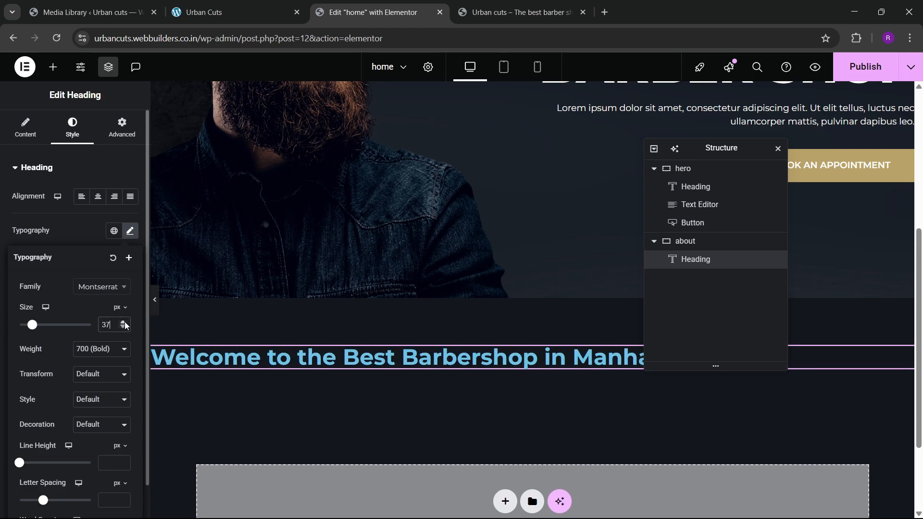
- Examine the Welcome heading on the reference Urban Cuts page to compare its styling with the about heading
left_click(87, 12)
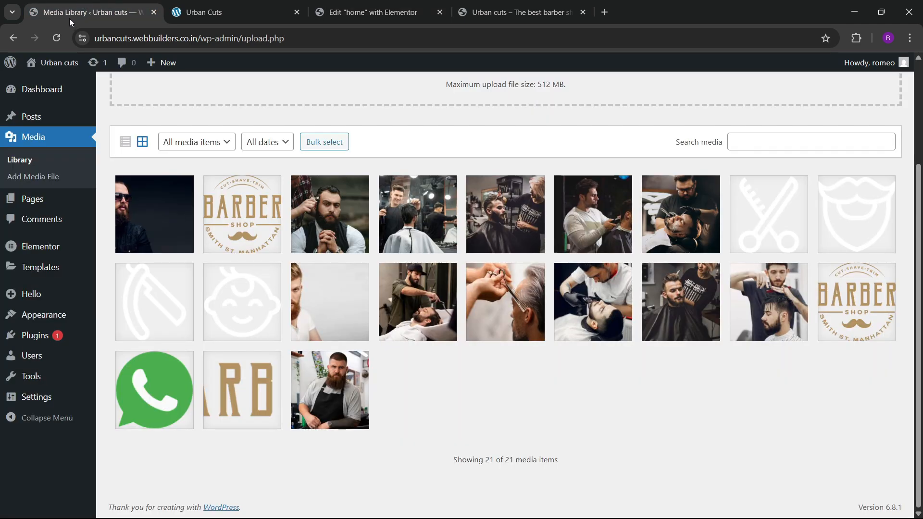
left_click(255, 4)
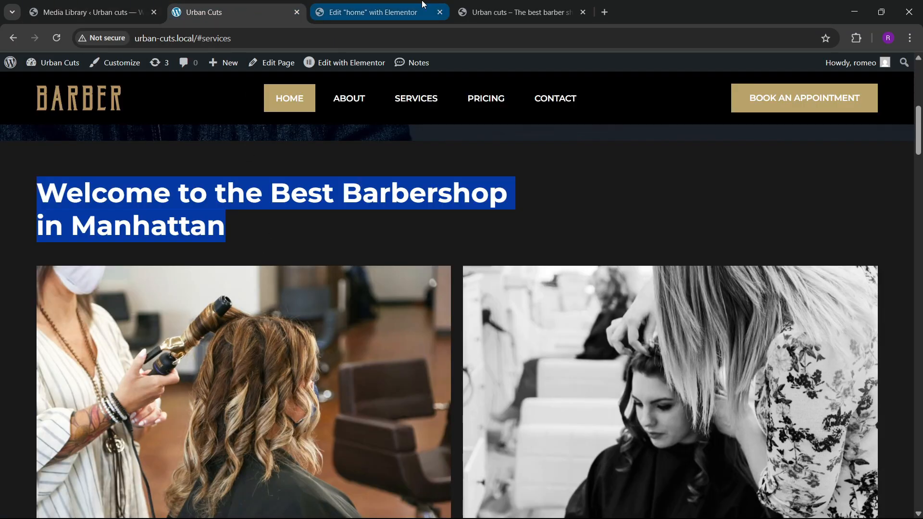
left_click(372, 12)
left_click(87, 12)
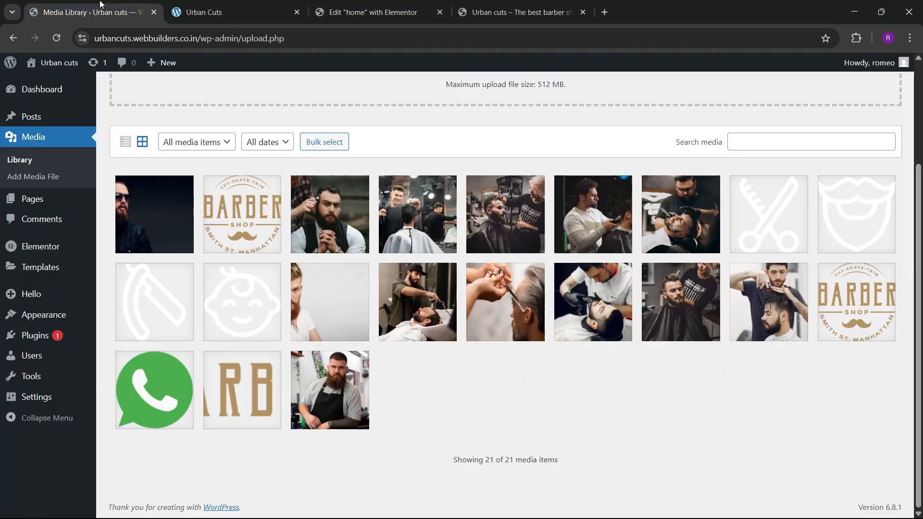
left_click(206, 12)
scroll(298, 279, "down", 3)
scroll(301, 272, "up", 3)
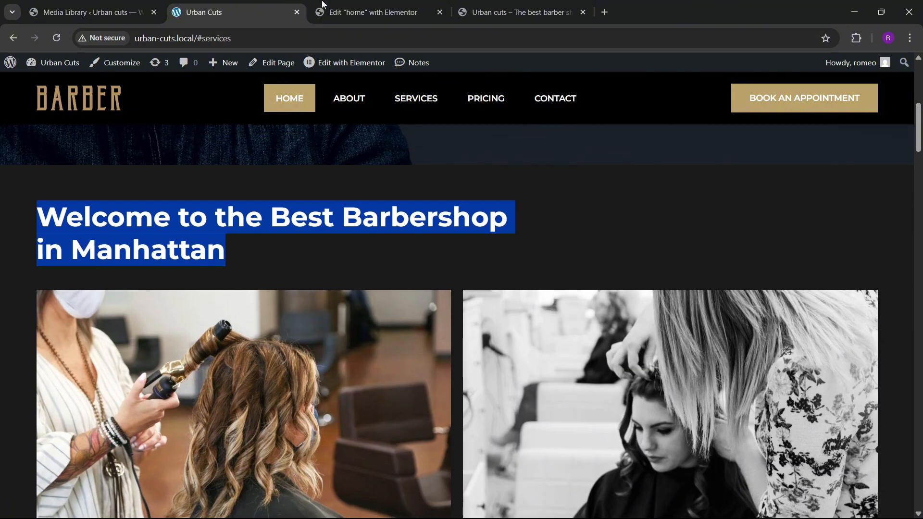
left_click(321, 13)
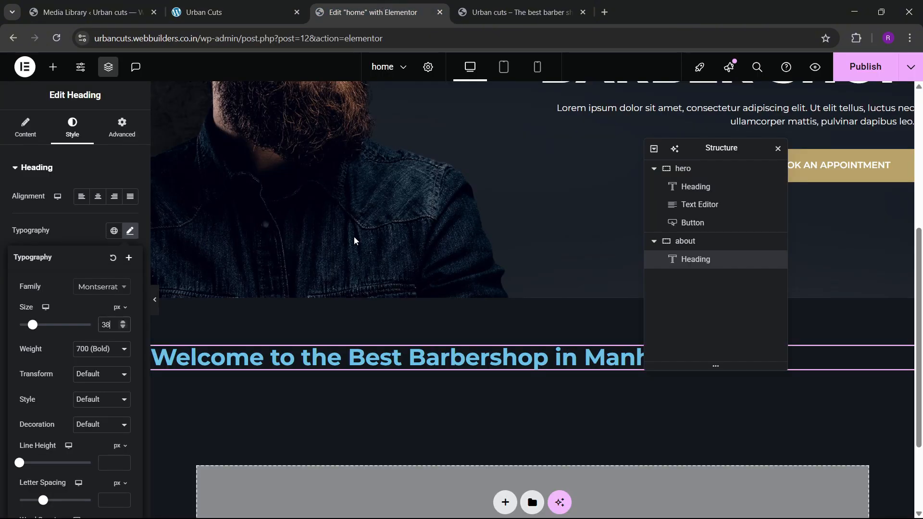
- Set the about heading's text color to white, #FFFFFF
scroll(365, 278, "down", 3)
left_click(76, 137)
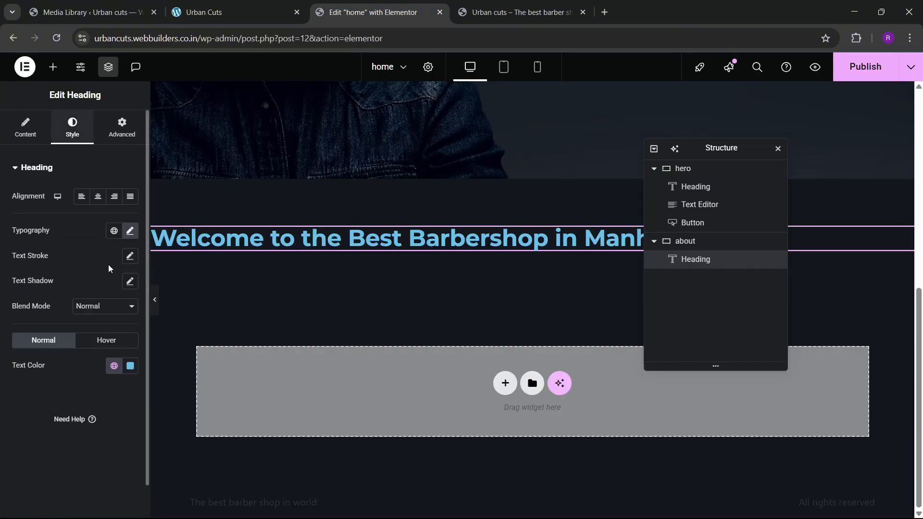
left_click(120, 368)
left_click(74, 224)
left_click(64, 416)
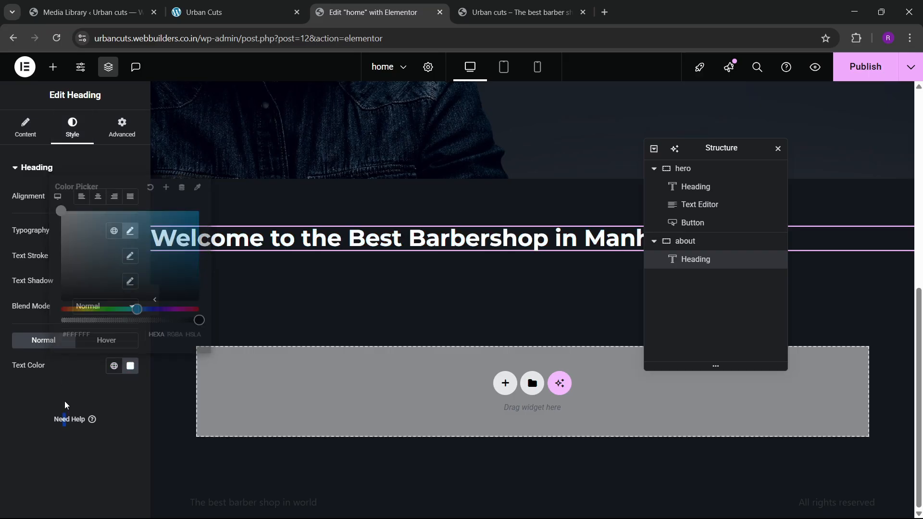
- Following the reference layout, add a nested container below the about heading and set its padding to 0 on all sides
left_click(226, 12)
scroll(299, 290, "down", 3)
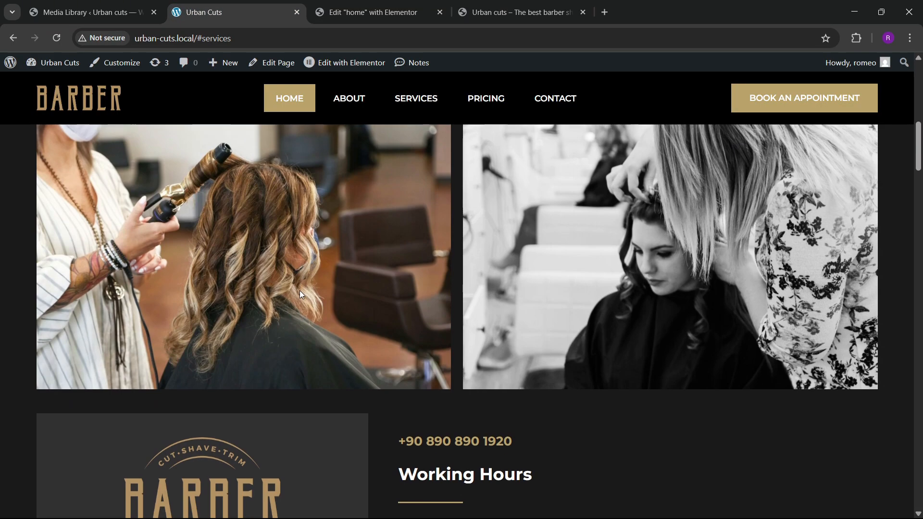
scroll(312, 216, "up", 1)
left_click(351, 4)
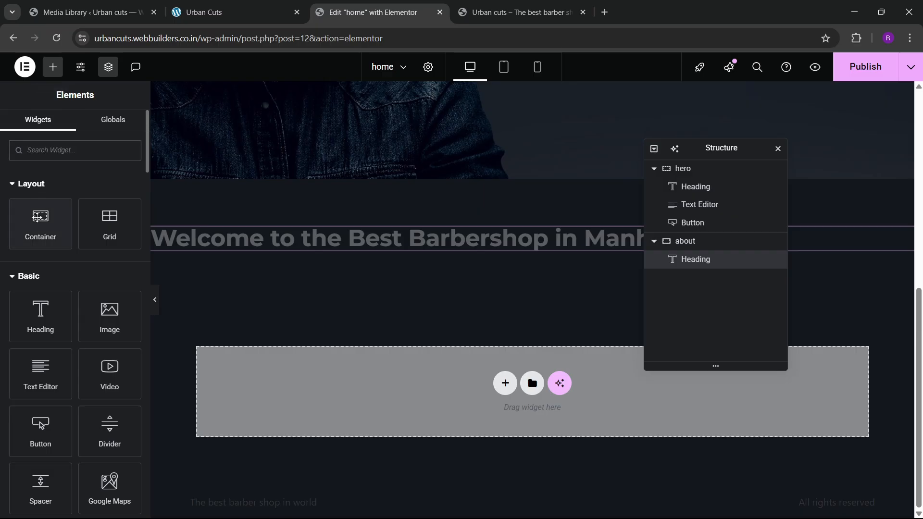
left_click_drag(37, 218, 296, 244)
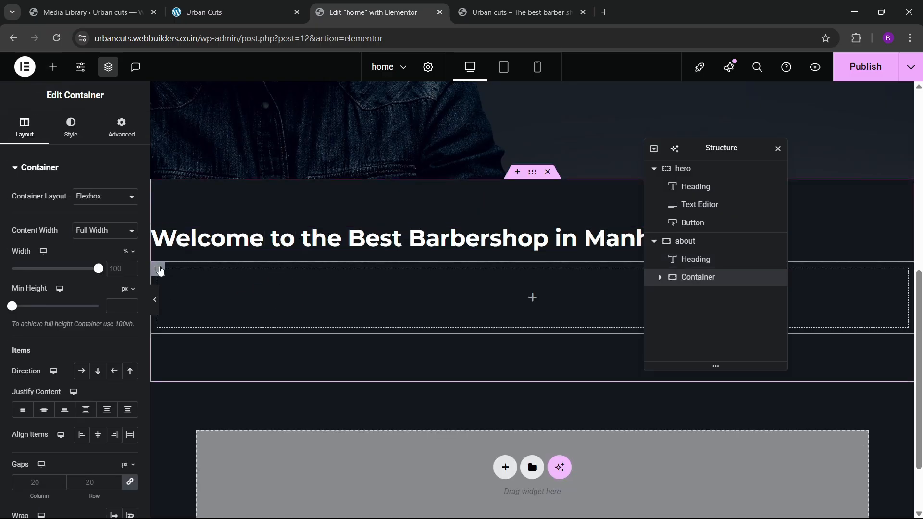
left_click(118, 129)
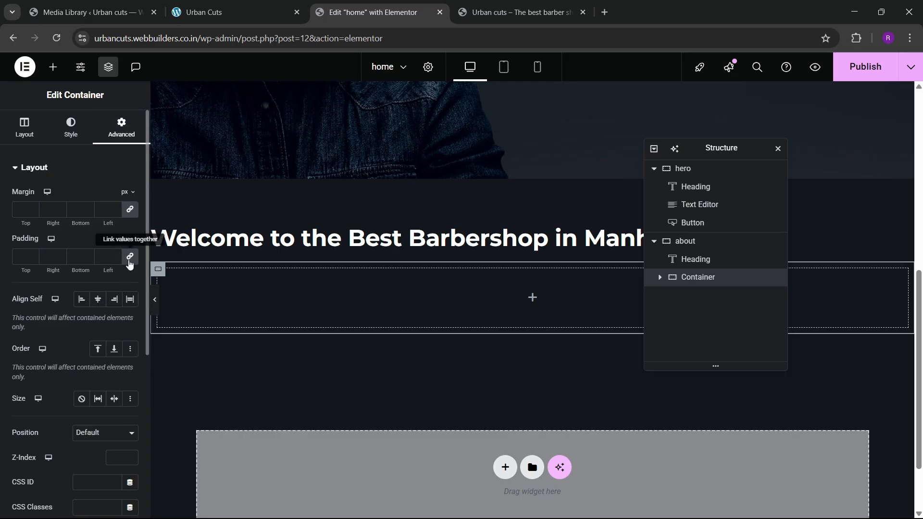
left_click(130, 262)
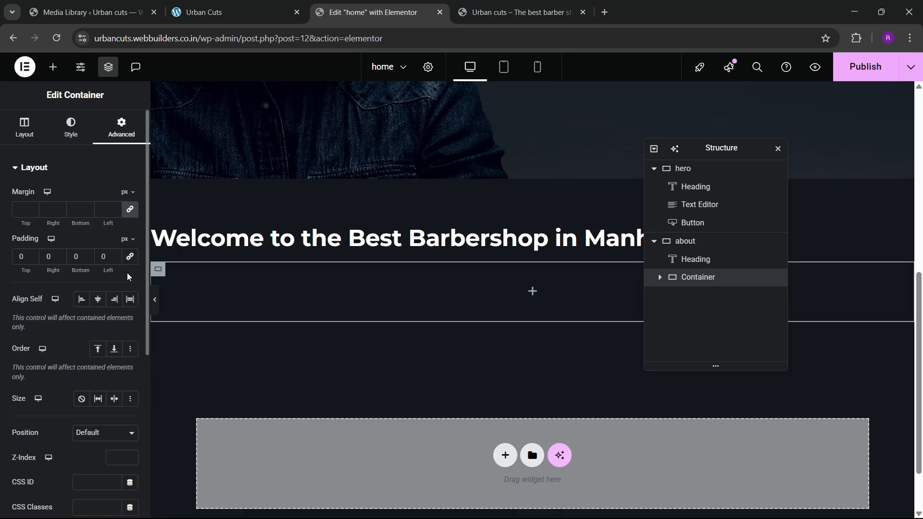
- Add an image widget inside the nested container of the about section
left_click(52, 69)
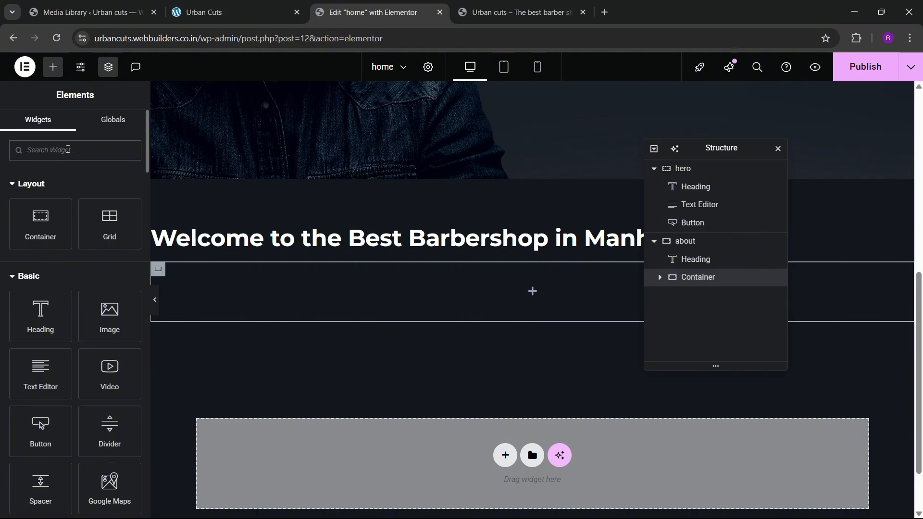
left_click_drag(123, 327, 212, 310)
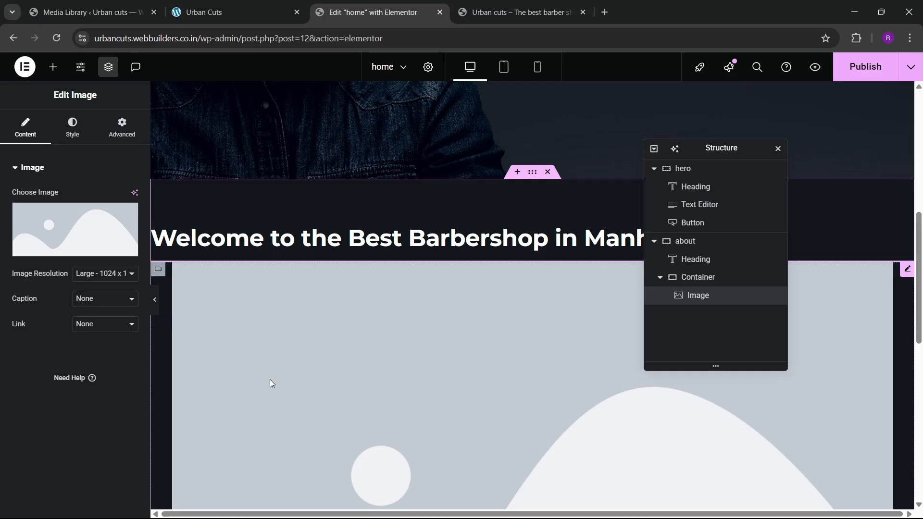
scroll(271, 382, "down", 1)
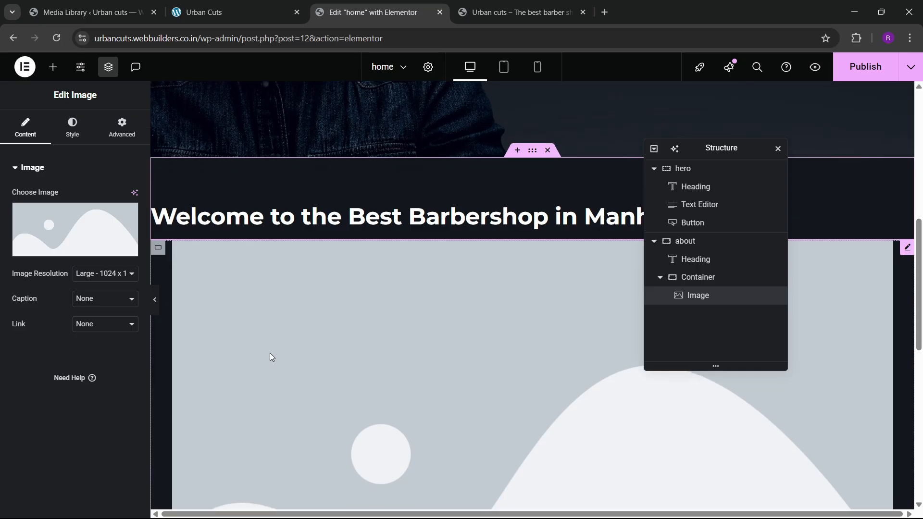
- Check the reference's picture pair and look through the media library's barber photos for a suitable image for the widget
left_click(226, 12)
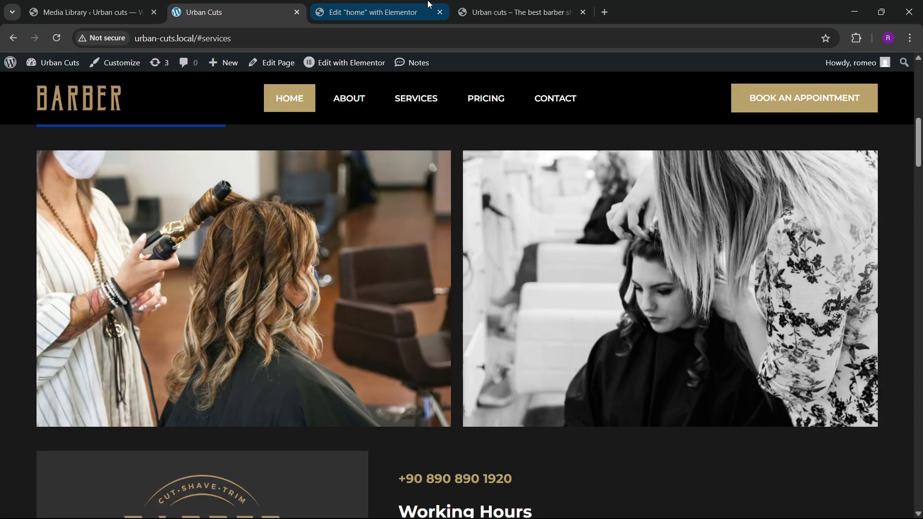
left_click(373, 12)
left_click(72, 231)
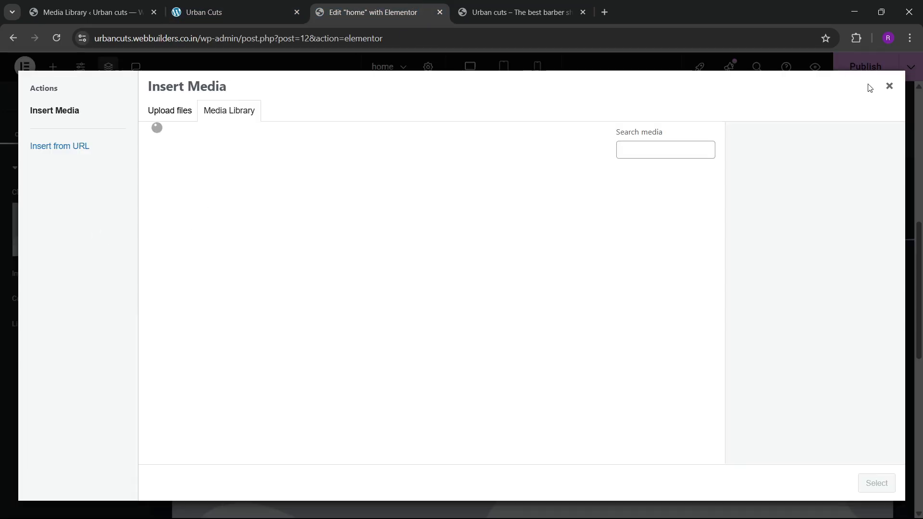
scroll(397, 342, "down", 3)
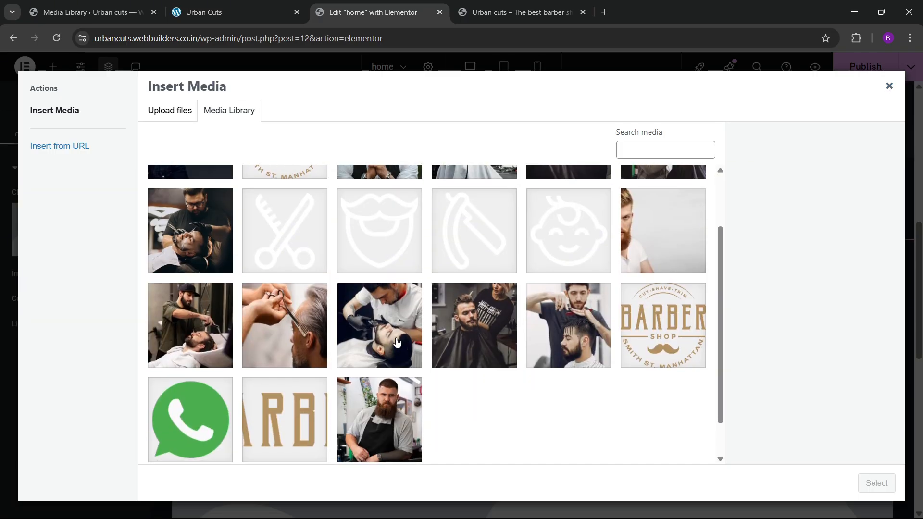
scroll(391, 350, "up", 1)
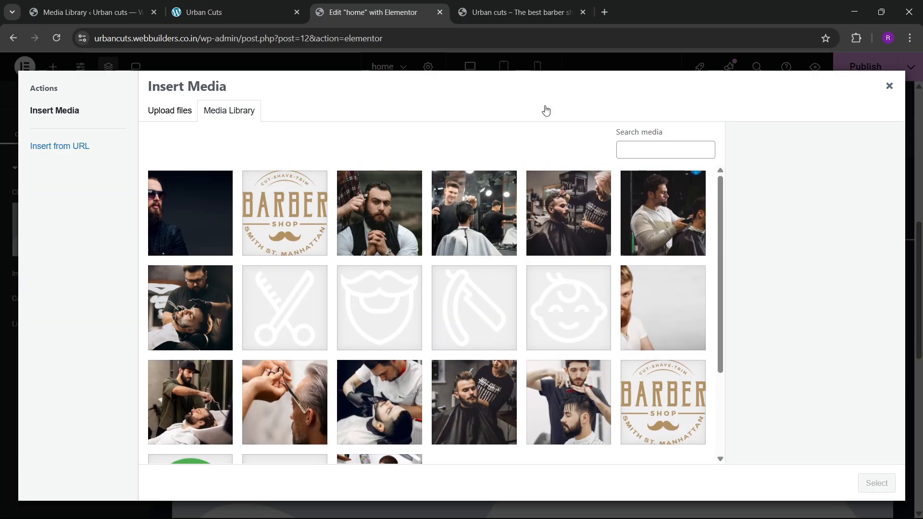
left_click(250, 13)
left_click(375, 13)
scroll(380, 346, "down", 3)
left_click(368, 288)
left_click(456, 302)
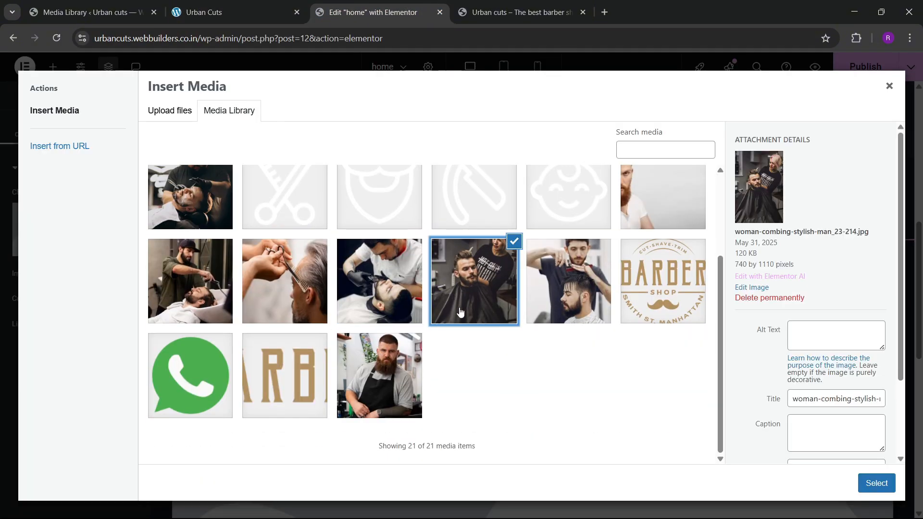
left_click(560, 307)
scroll(220, 288, "up", 2)
left_click(220, 289)
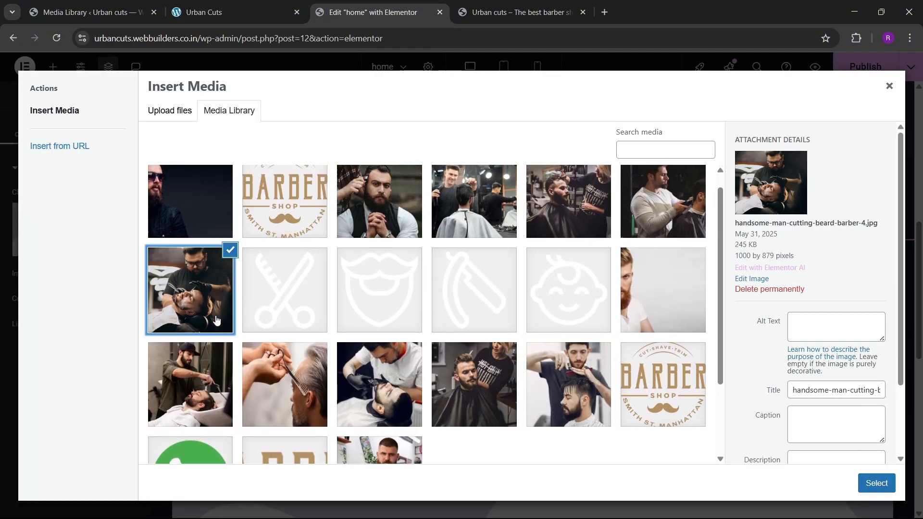
left_click(559, 209)
left_click(656, 206)
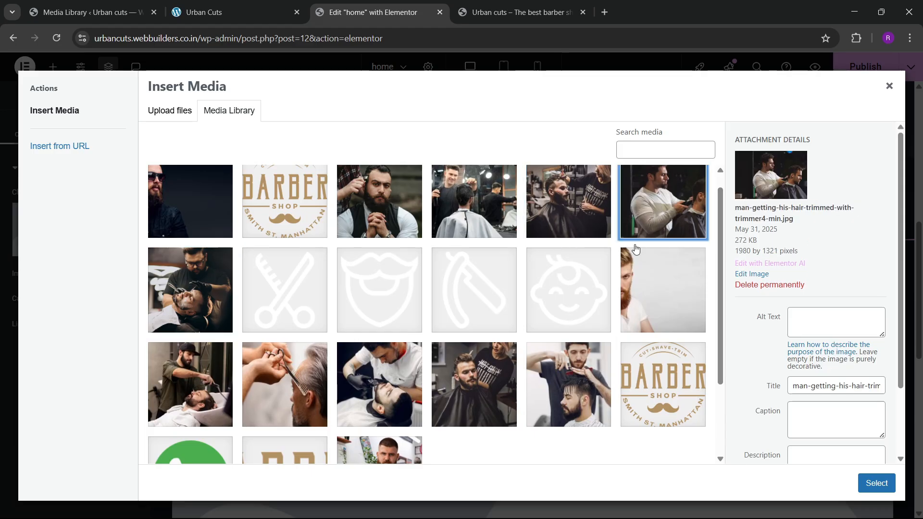
scroll(230, 183, "up", 1)
- Start uploading files from the computer and look through the Downloads folder for salon and barber photos
left_click(192, 113)
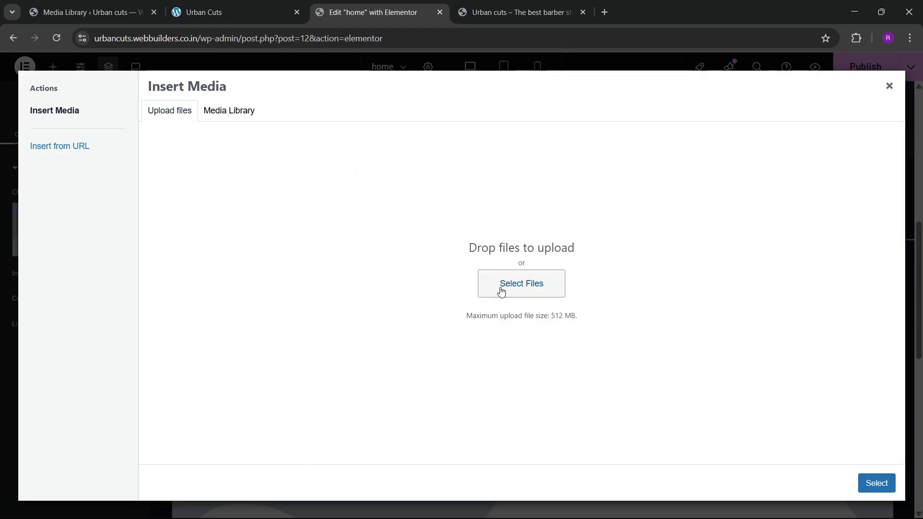
left_click(499, 290)
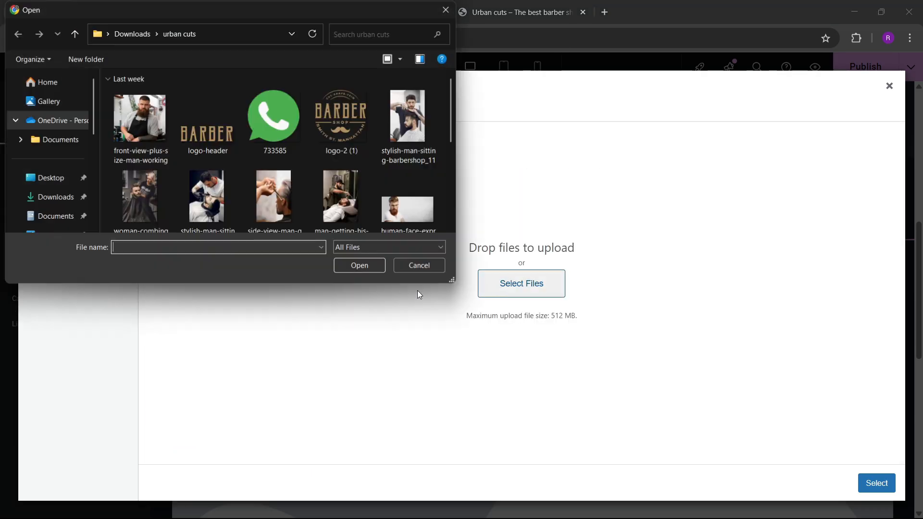
left_click(46, 198)
scroll(282, 171, "down", 2)
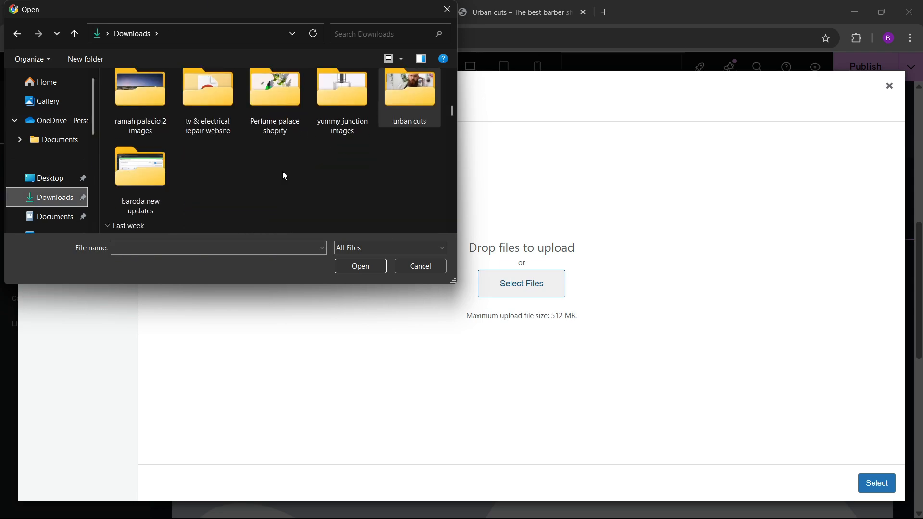
scroll(282, 171, "up", 3)
scroll(284, 176, "up", 5)
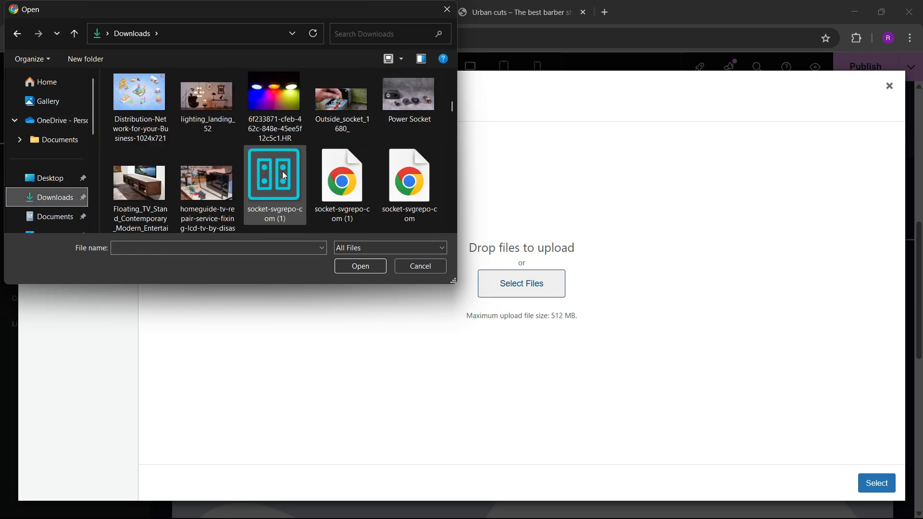
scroll(284, 176, "down", 2)
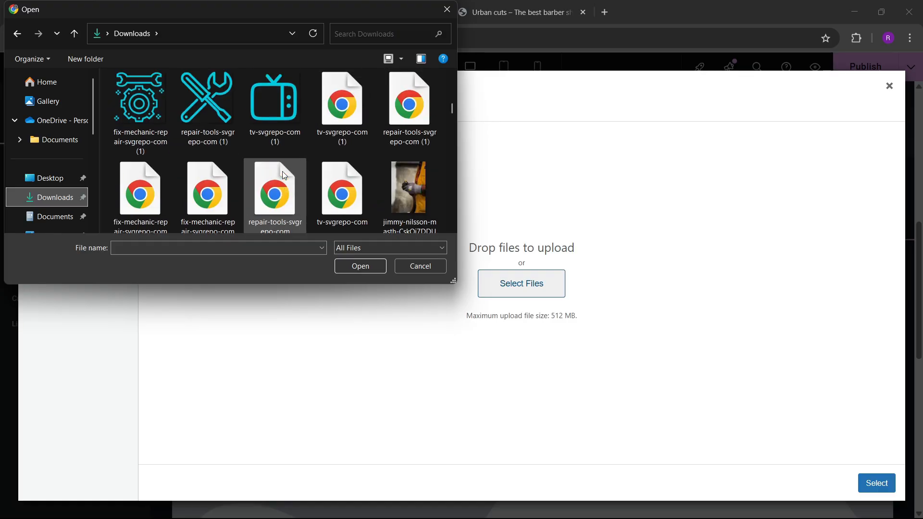
scroll(284, 176, "up", 3)
scroll(285, 176, "up", 5)
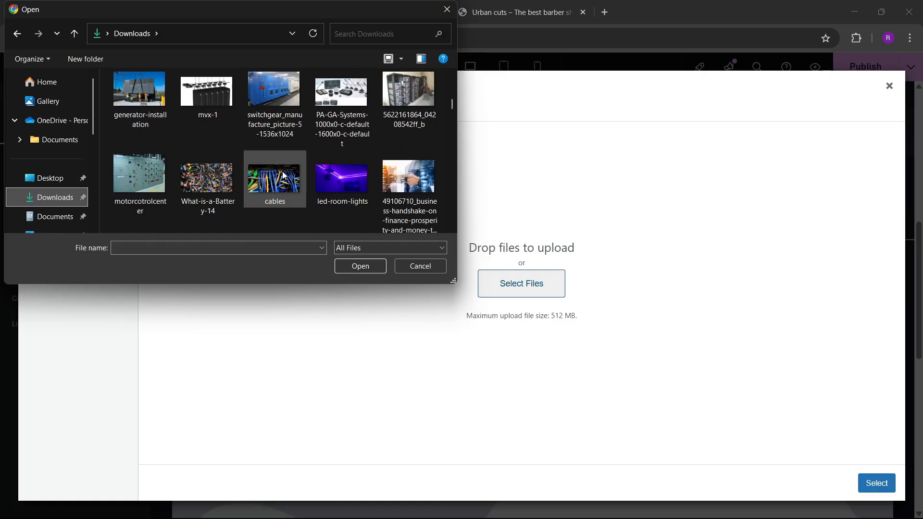
scroll(285, 176, "up", 6)
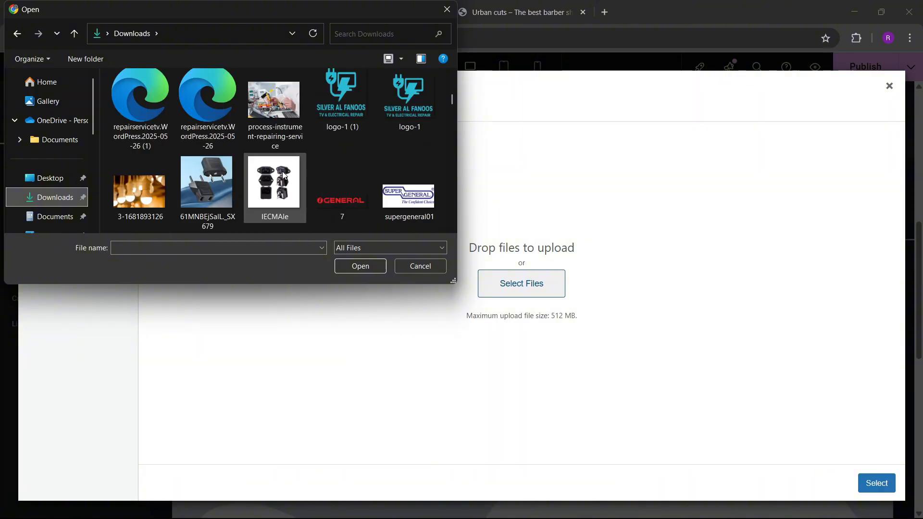
scroll(282, 172, "down", 8)
scroll(283, 176, "down", 5)
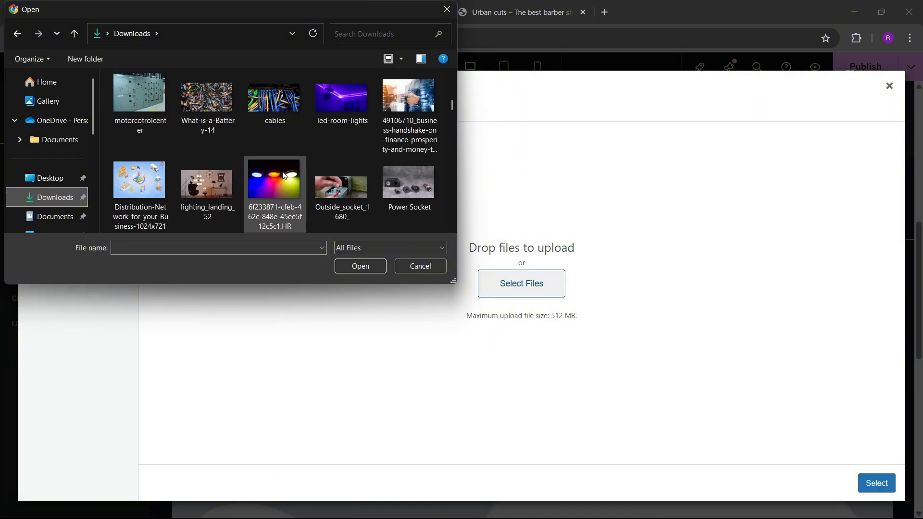
scroll(283, 173, "down", 6)
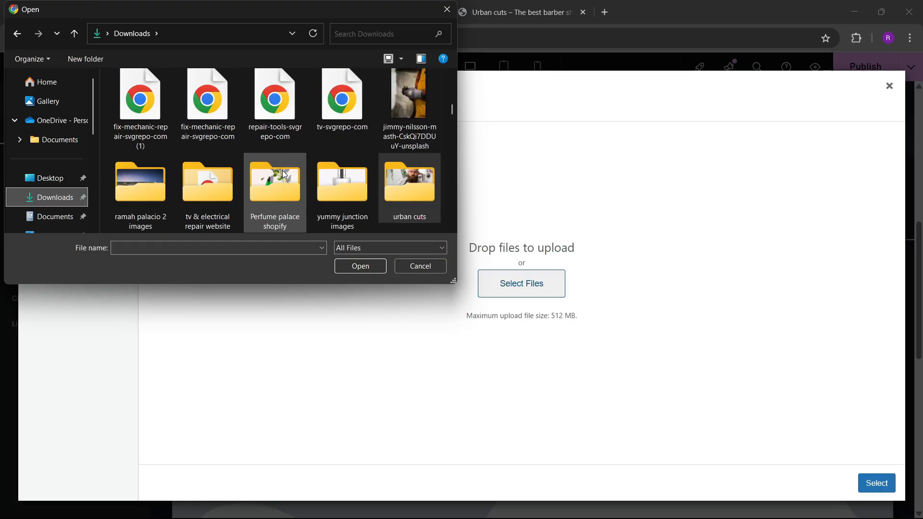
scroll(283, 174, "down", 5)
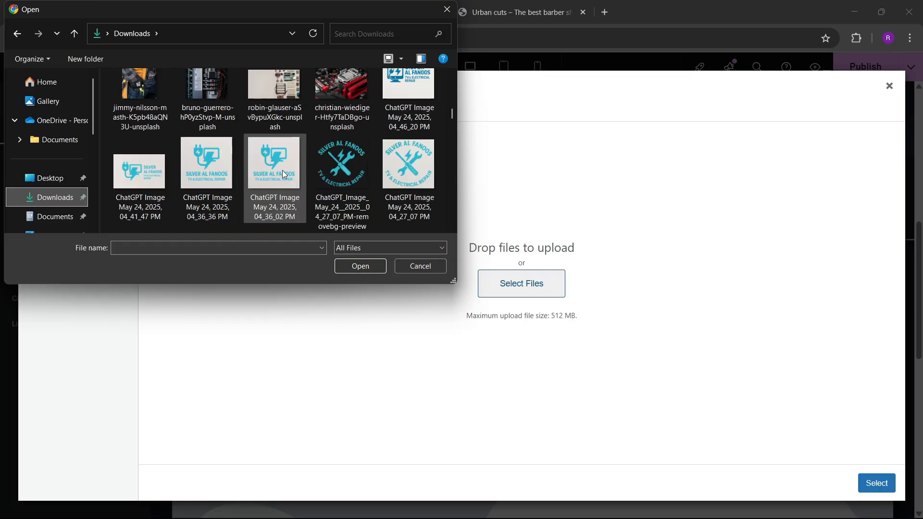
scroll(282, 172, "down", 5)
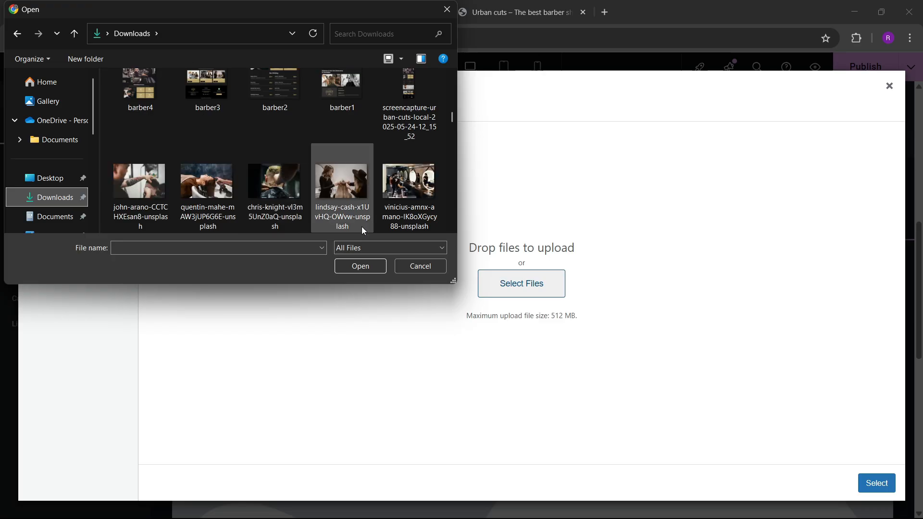
- Upload the eight Unsplash salon and barber photos from the Downloads folder to the media library
left_click(285, 194)
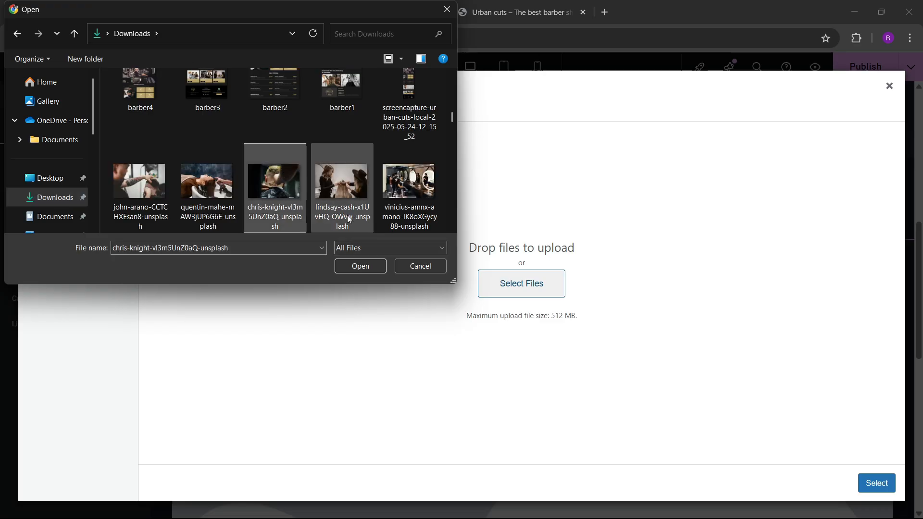
left_click(406, 191, "shift")
left_click(210, 206, "ctrl")
left_click(152, 195, "ctrl")
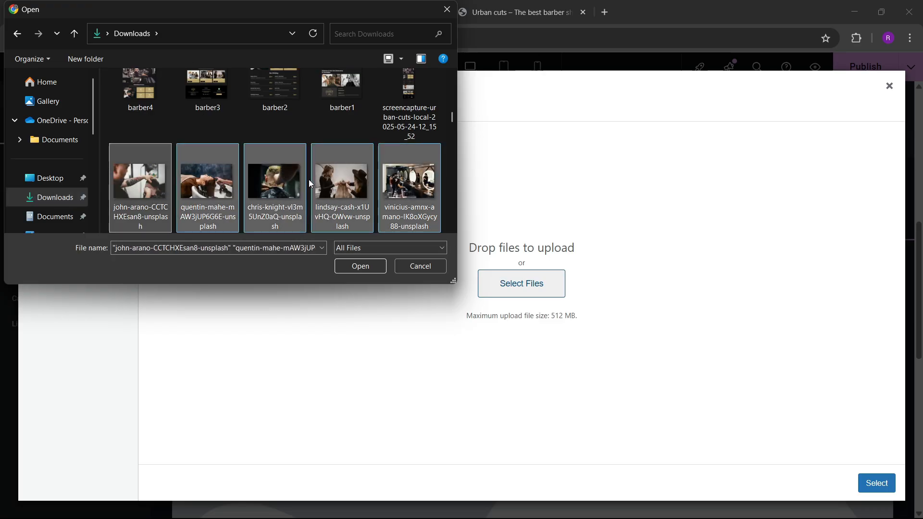
scroll(308, 180, "down", 1)
left_click(145, 187, "ctrl")
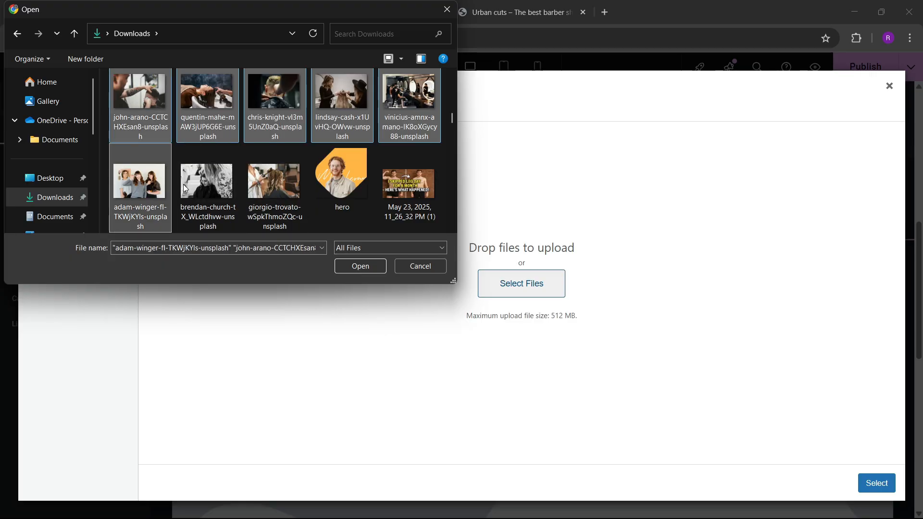
left_click(185, 185, "ctrl")
left_click(269, 190, "ctrl")
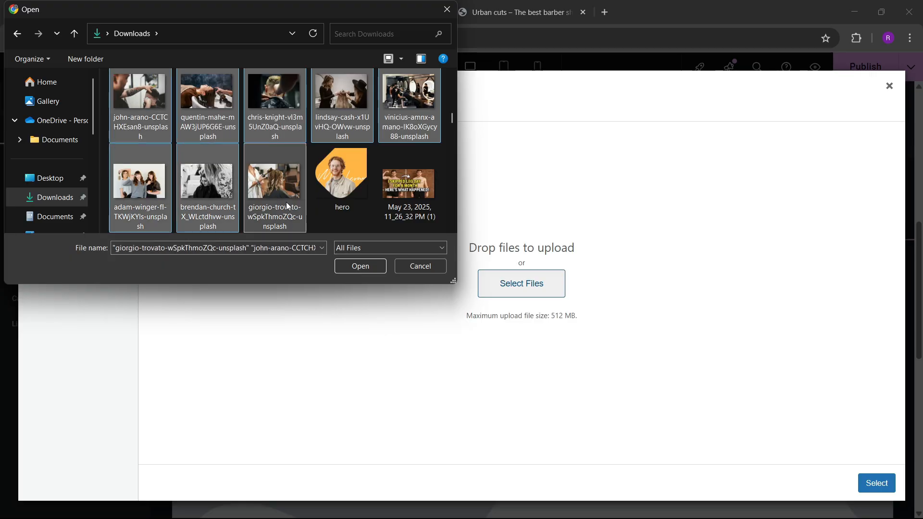
left_click(355, 268)
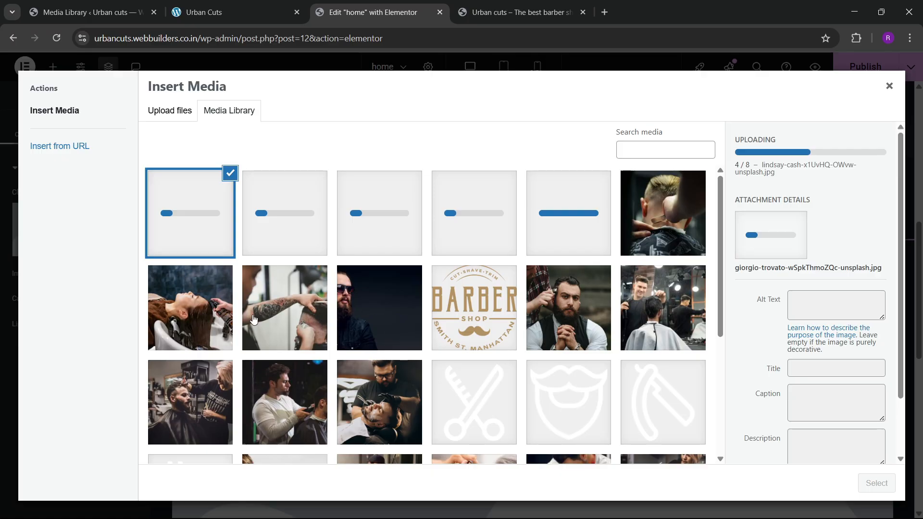
- Insert the hair-washing photo into the about section's image widget and duplicate the widget
left_click(174, 336)
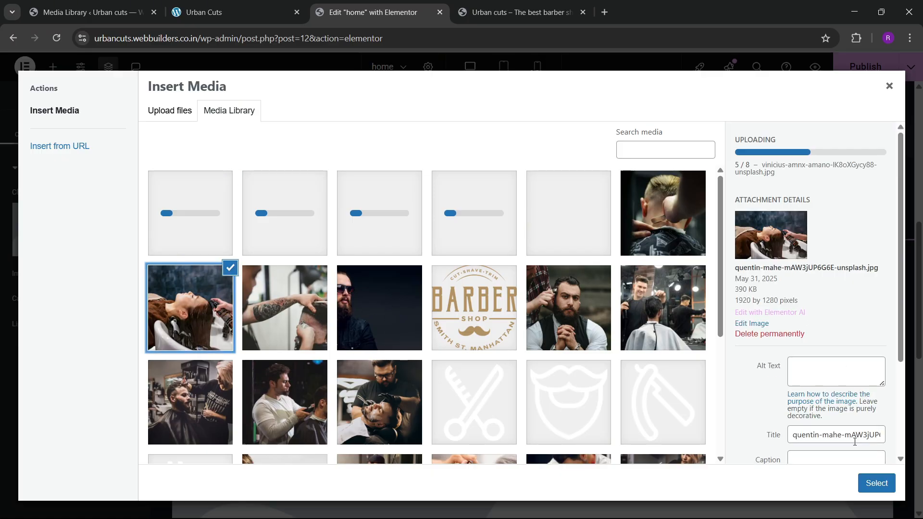
left_click(876, 483)
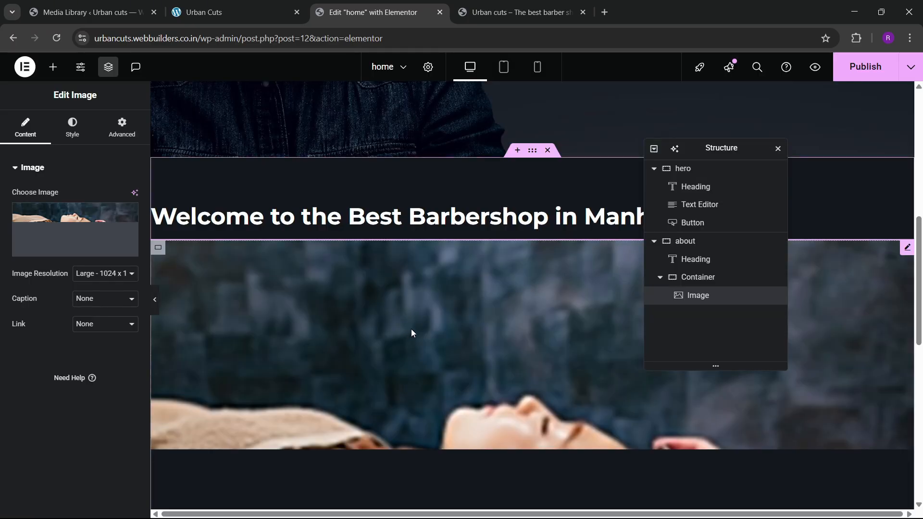
right_click(425, 327)
left_click(482, 270)
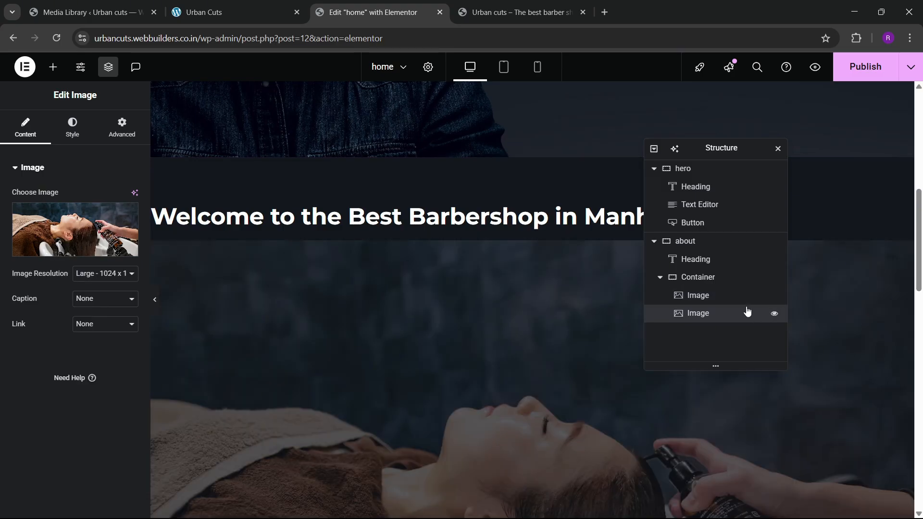
- Lay out the nested image container as a row with Space Between justification and items aligned to Start
left_click(708, 276)
left_click(25, 127)
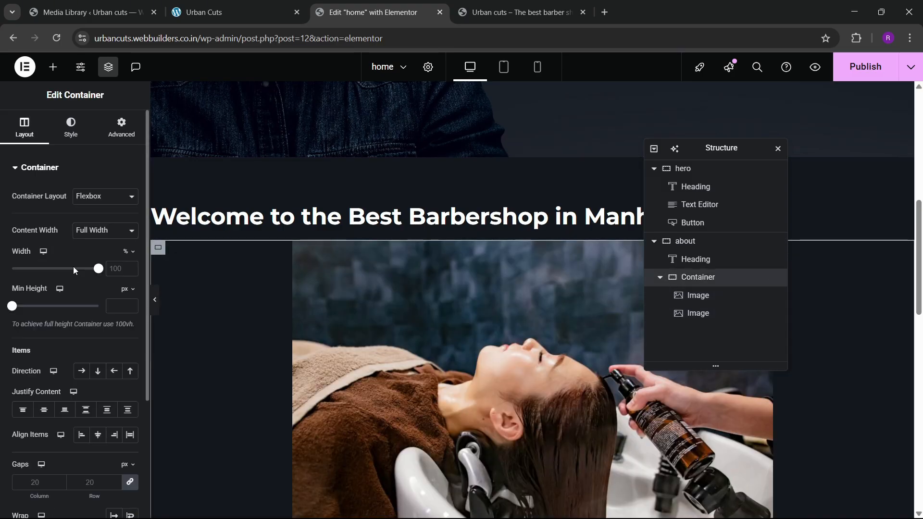
left_click(81, 370)
left_click(86, 410)
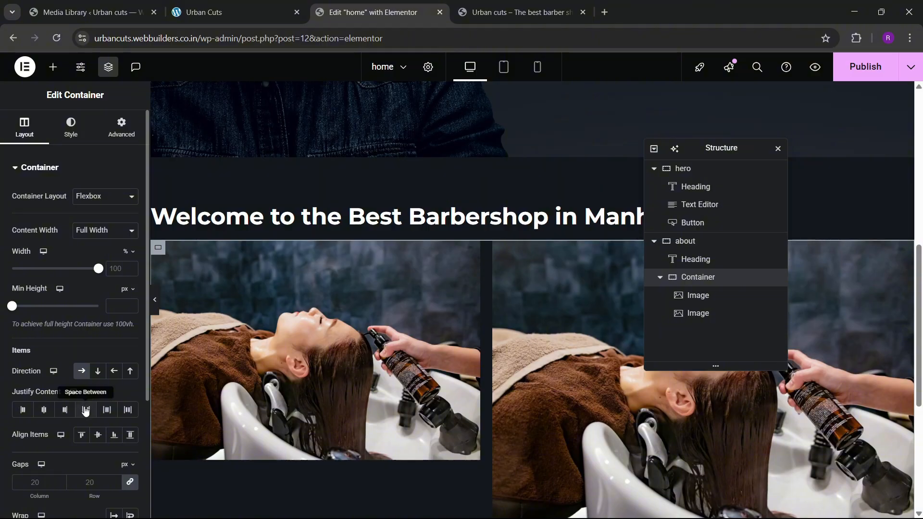
left_click(97, 434)
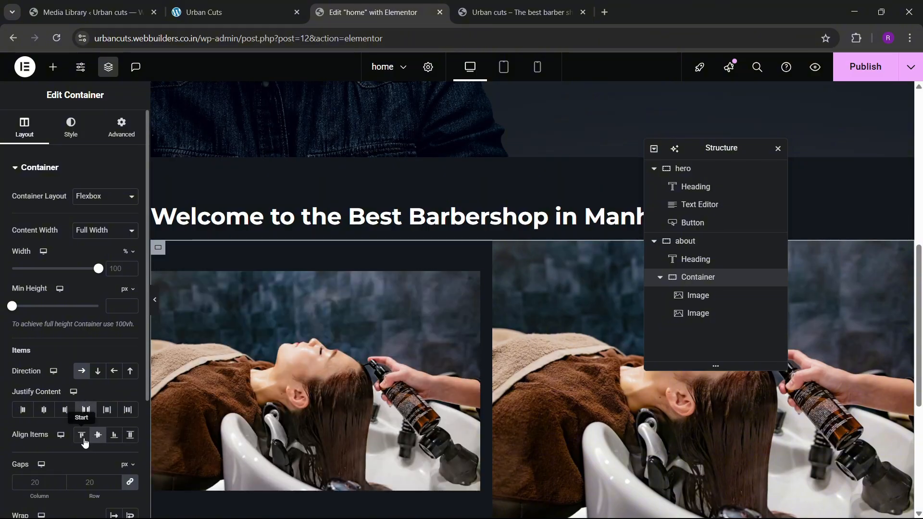
left_click(81, 434)
- Replace the second image widget's picture with the photo of a stylist curling a woman's hair
left_click(438, 435)
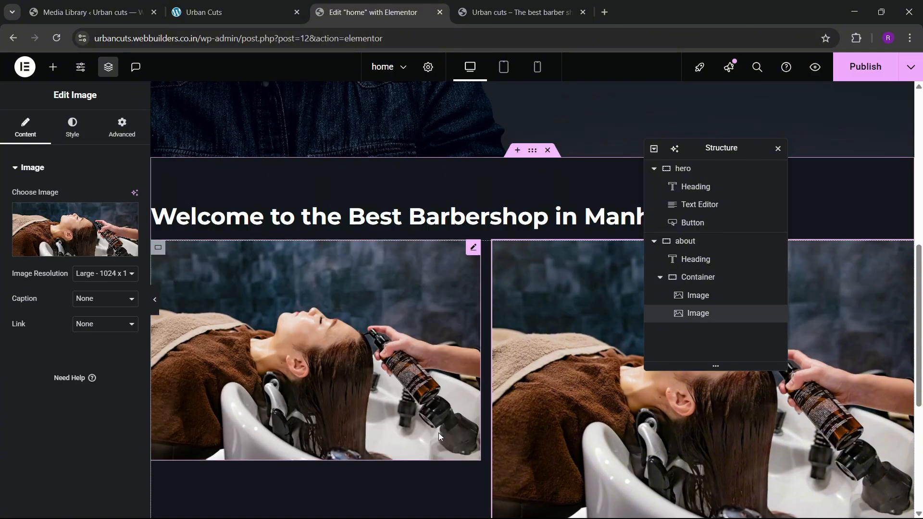
left_click(505, 439)
left_click(87, 213)
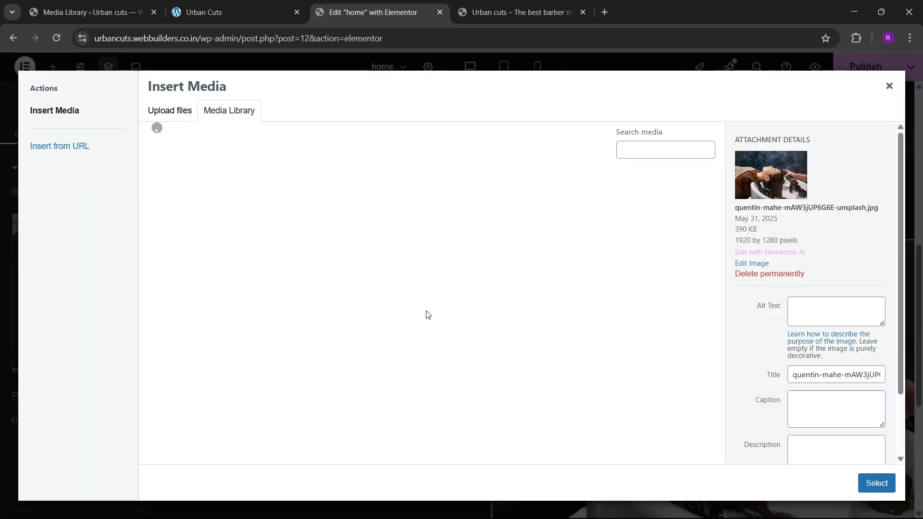
left_click(210, 219)
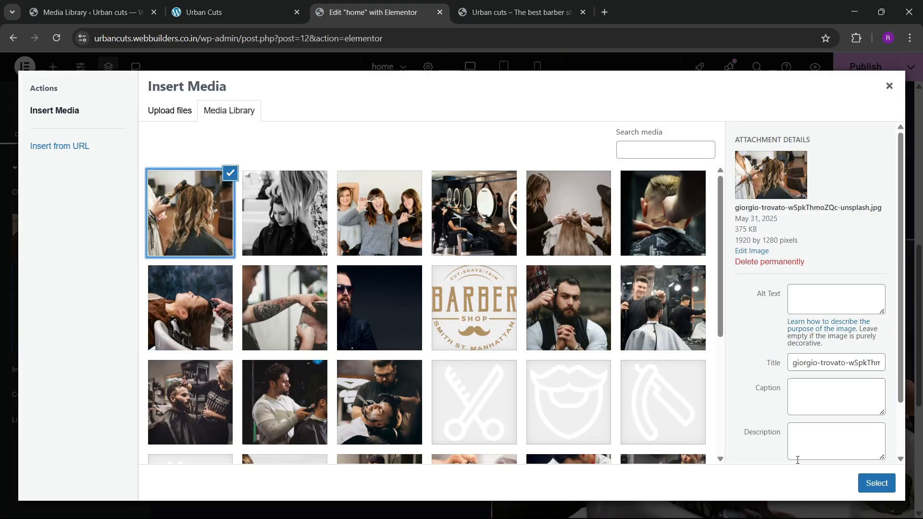
left_click(877, 483)
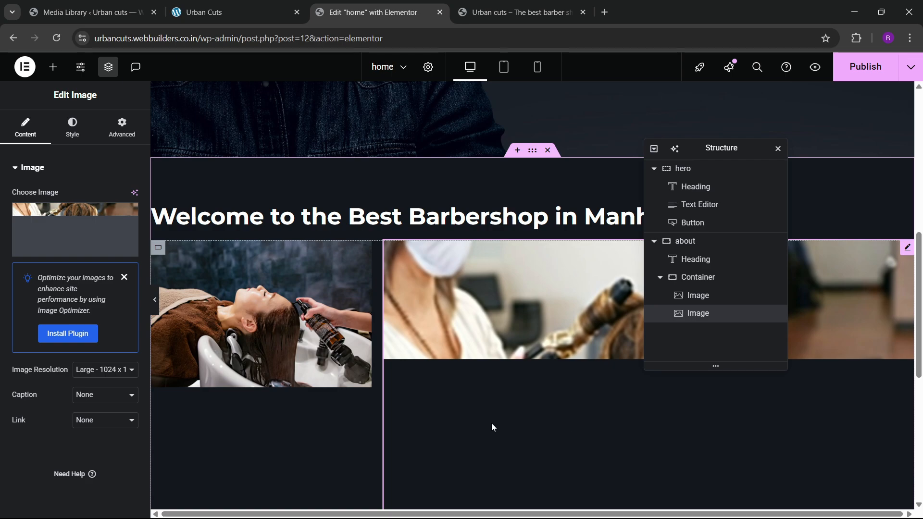
- Check the image row under the about heading and publish the page
scroll(433, 403, "down", 1)
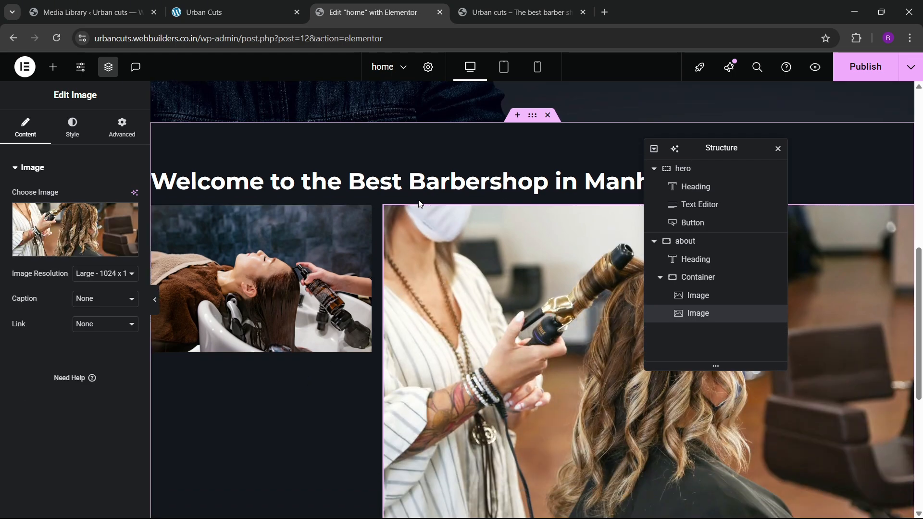
left_click(424, 190)
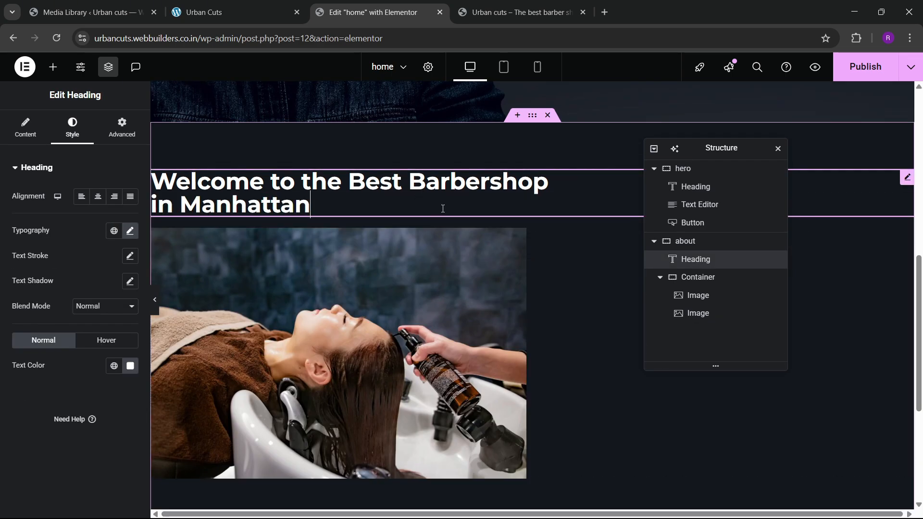
scroll(513, 319, "down", 1)
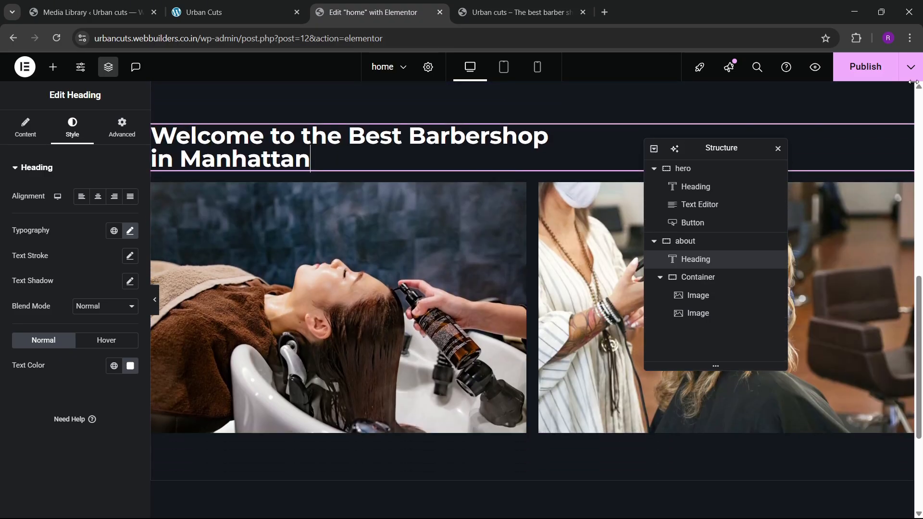
left_click(865, 67)
- Following the reference's logo and working-hours row, add a nested container to the about section and place it below the image row
left_click(226, 12)
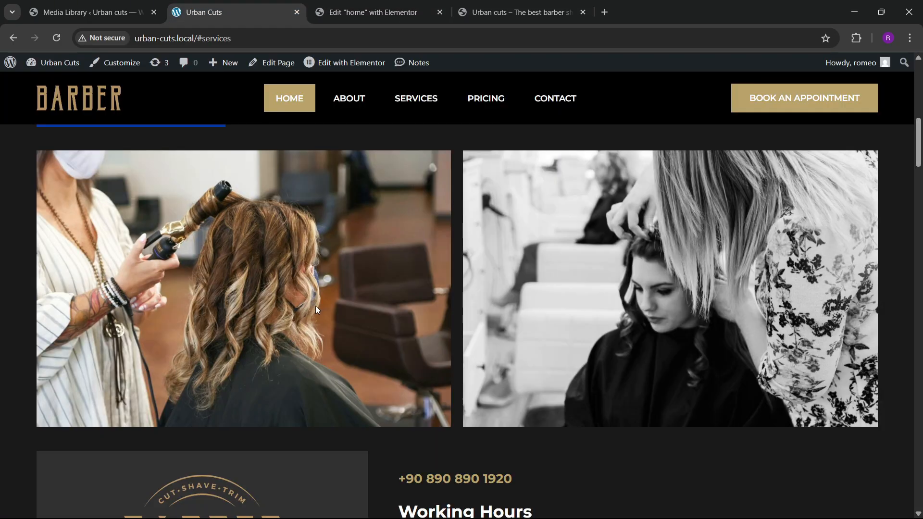
scroll(317, 312, "down", 5)
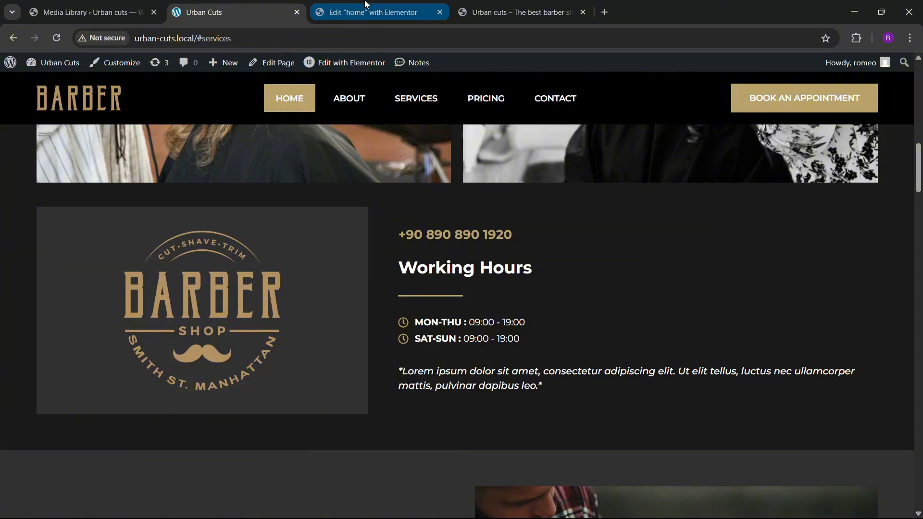
left_click(365, 6)
scroll(364, 264, "down", 1)
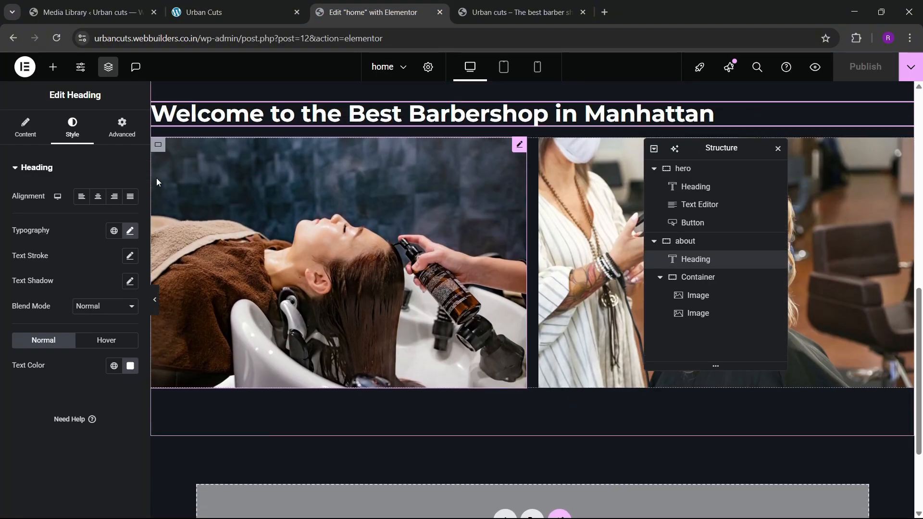
left_click(53, 66)
left_click_drag(64, 230, 336, 122)
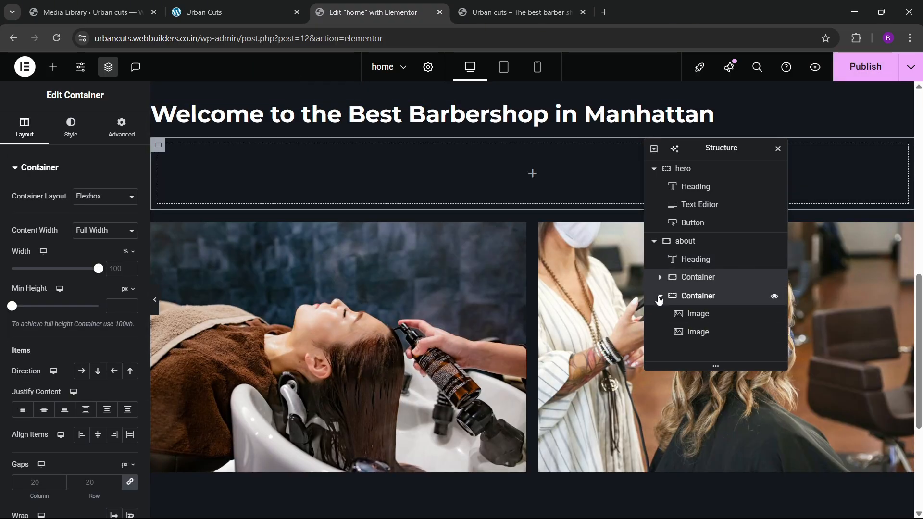
left_click(659, 298)
left_click_drag(694, 284, 702, 321)
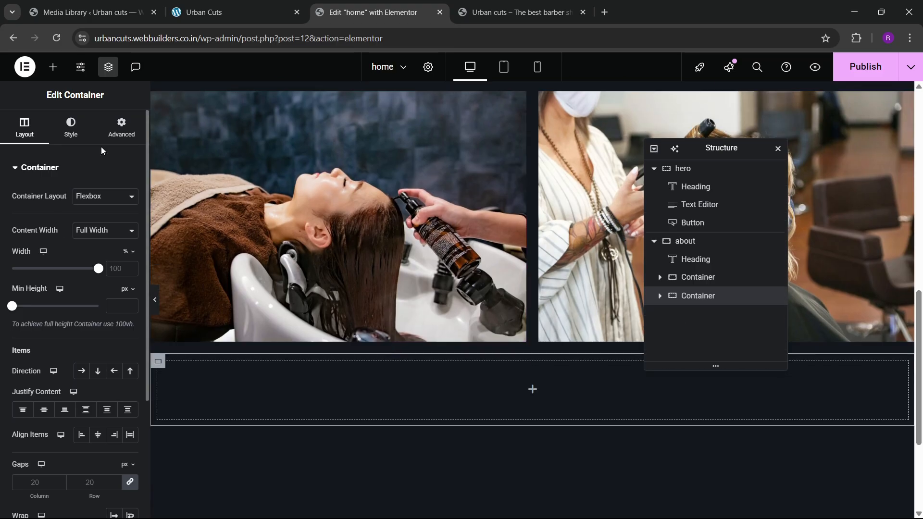
- Set the new about-section container's padding to 0 on all sides and compare with the reference's logo and working-hours row
left_click(122, 132)
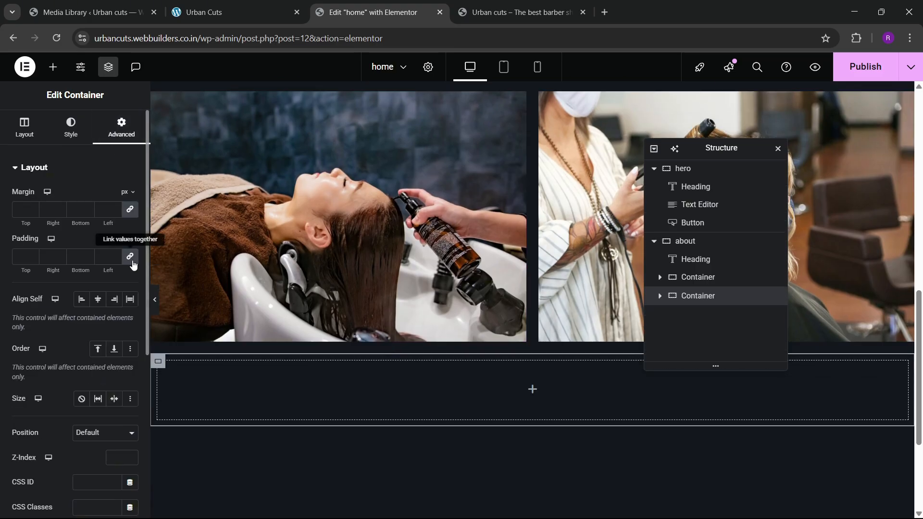
left_click(236, 12)
left_click(422, 5)
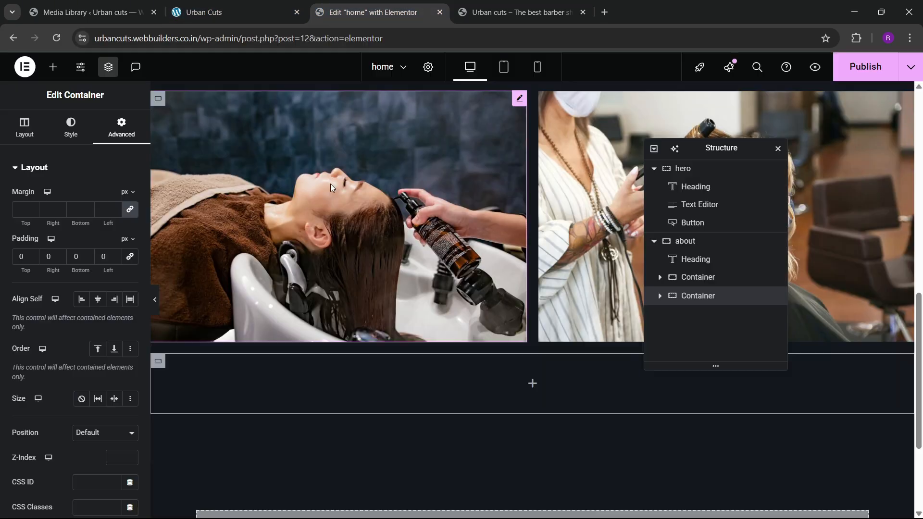
left_click(233, 9)
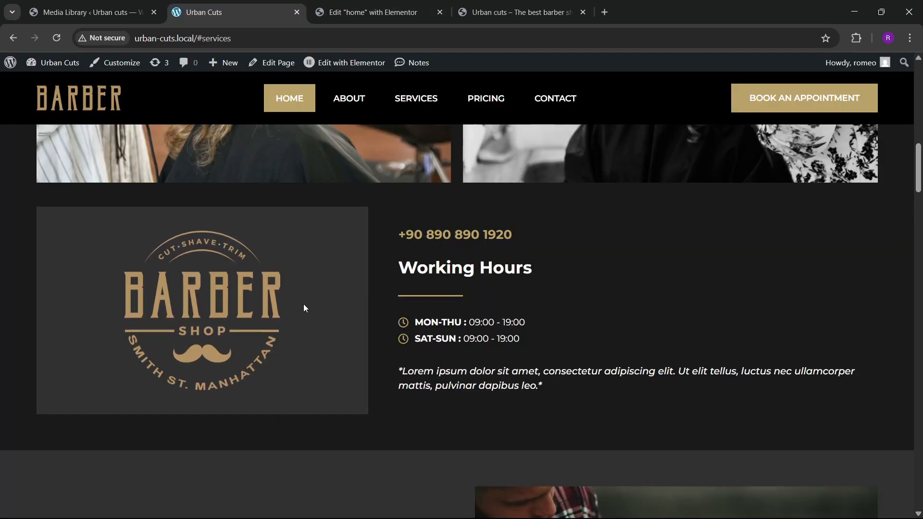
left_click(355, 6)
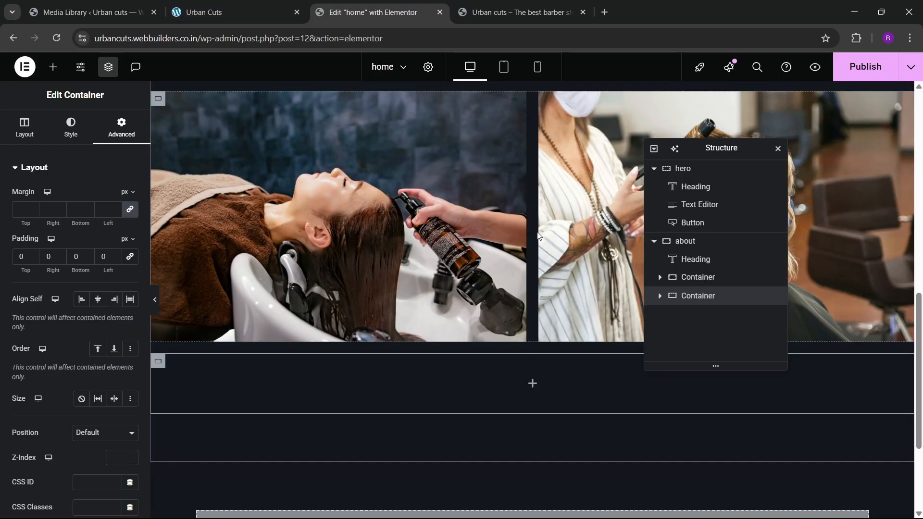
- Add an inner container with 0 padding to the row container and duplicate it
left_click(53, 69)
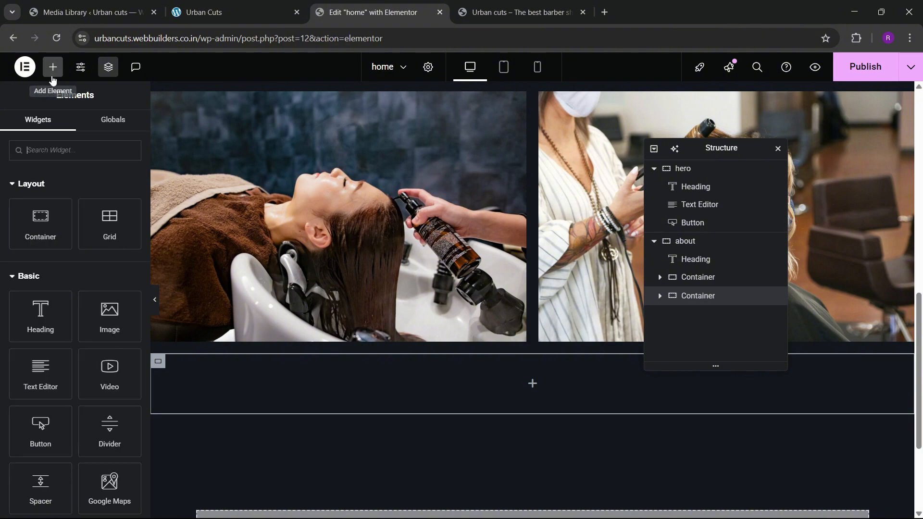
left_click_drag(53, 235, 267, 388)
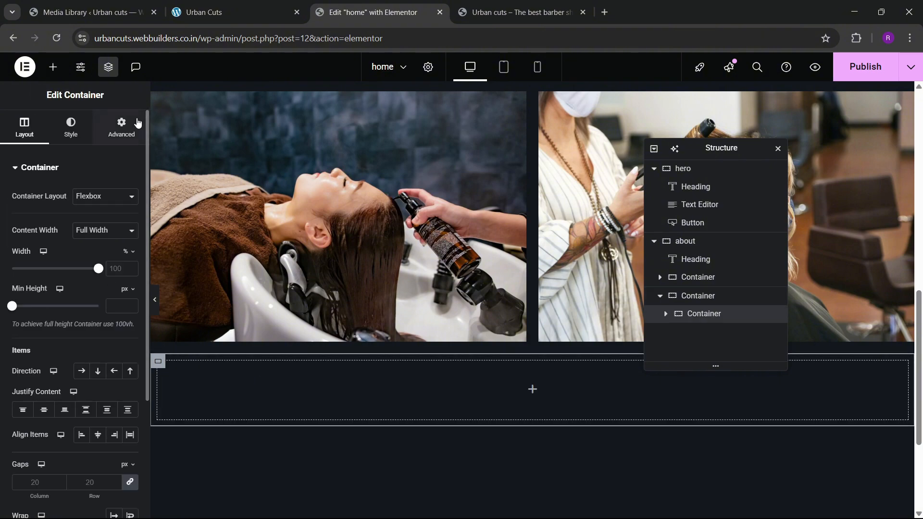
left_click(122, 127)
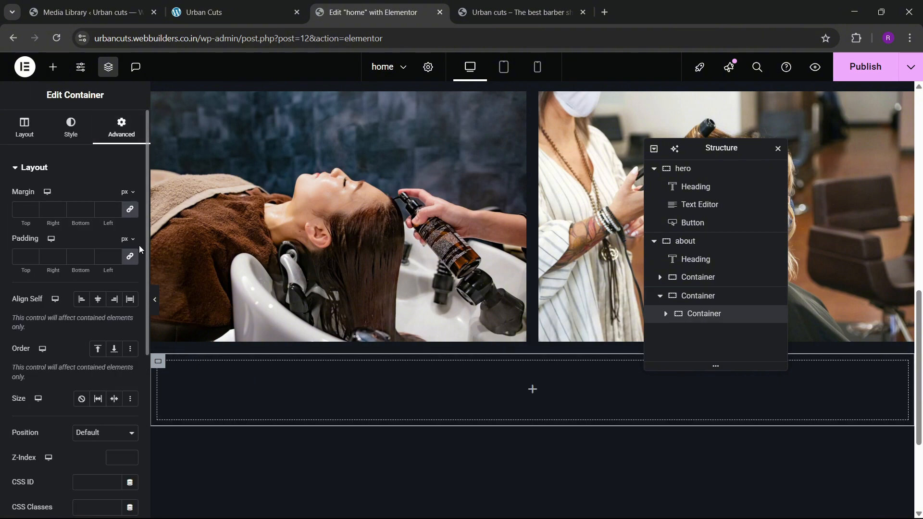
right_click(721, 315)
left_click(747, 226)
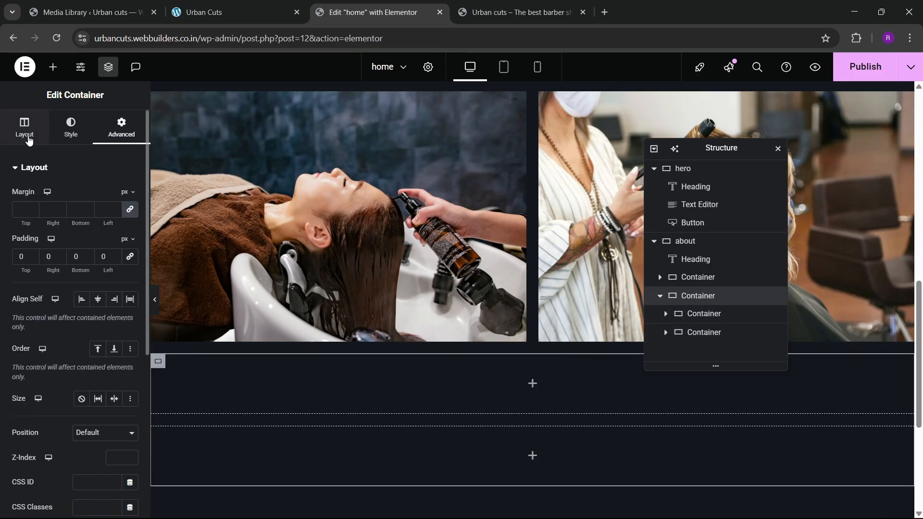
- Lay out the row container horizontally with Space Between and centered items, and set its two inner containers to 40% and 60% width
left_click(87, 374)
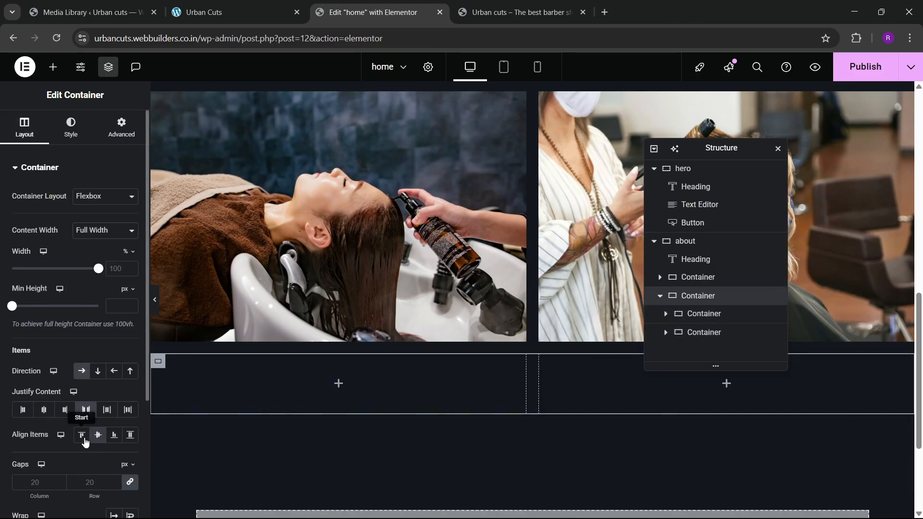
left_click(98, 437)
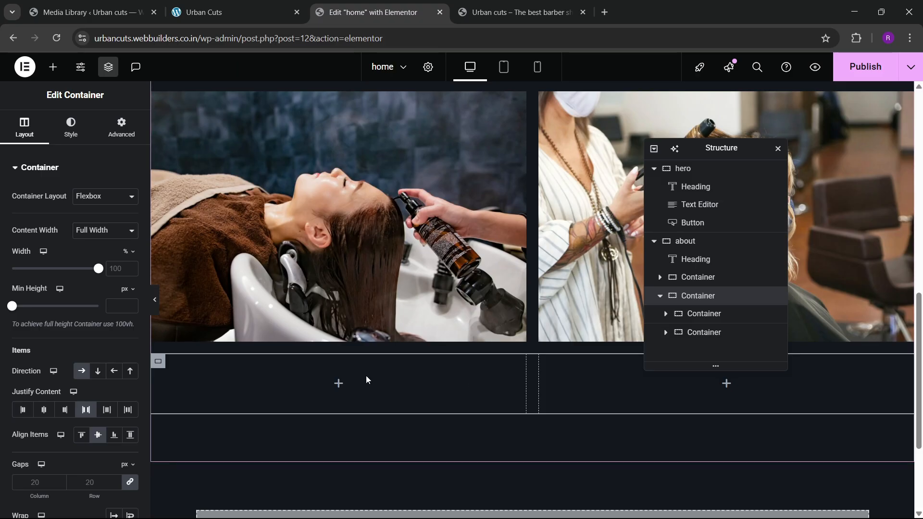
left_click(700, 315)
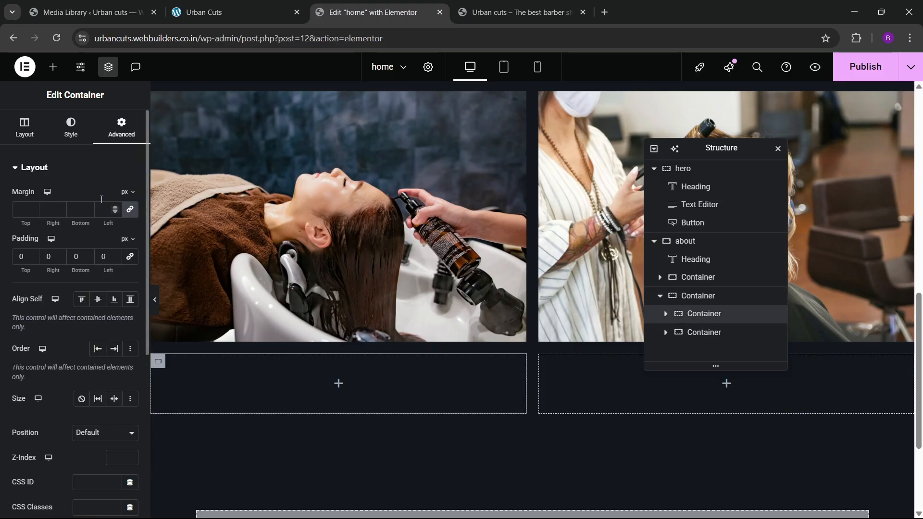
left_click(25, 127)
left_click(125, 268)
type("40")
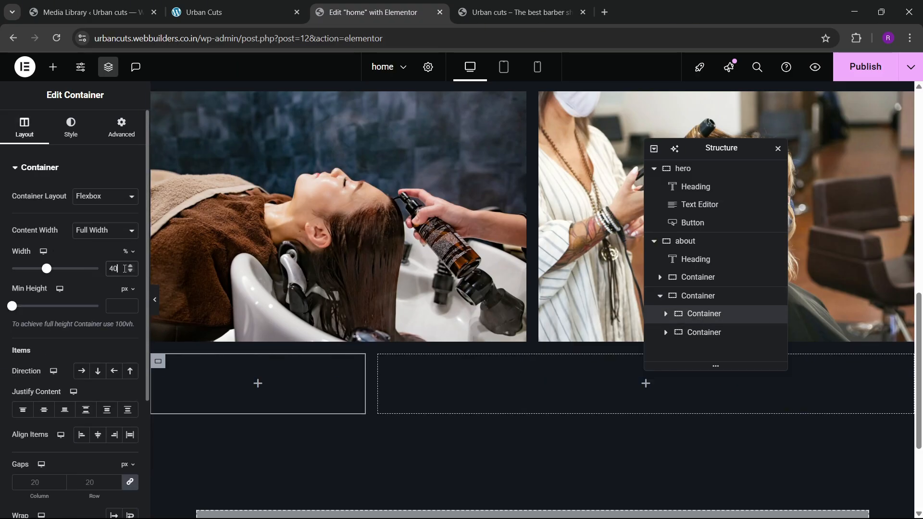
left_click(704, 332)
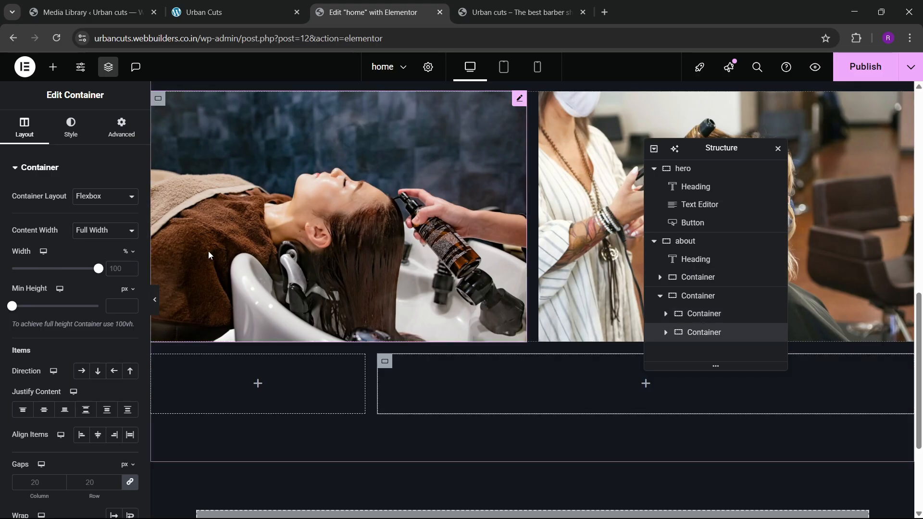
left_click(119, 269)
type("60")
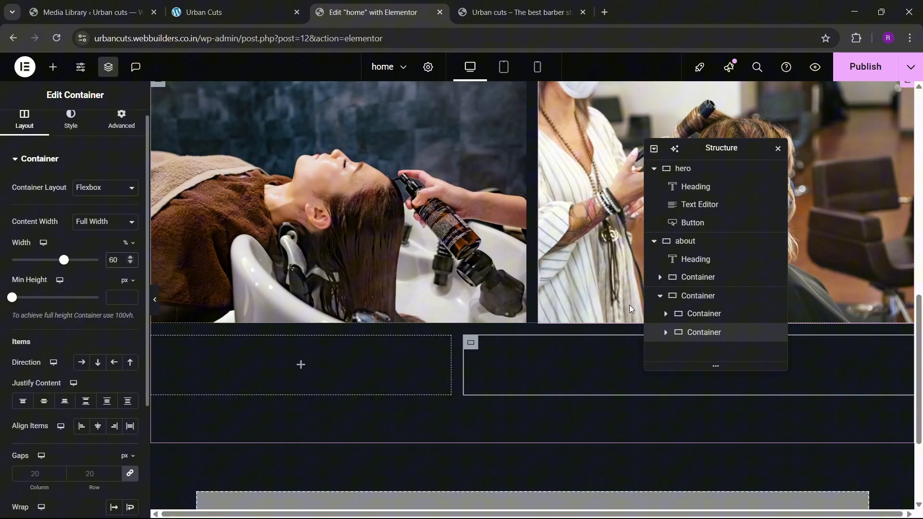
left_click(703, 314)
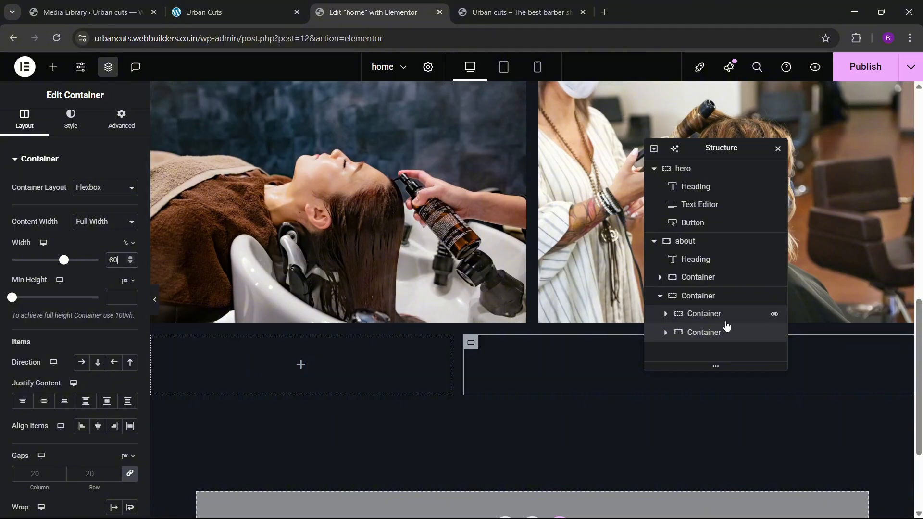
- Try to sample the background color of the reference page's logo box with the color picker extension
left_click(233, 9)
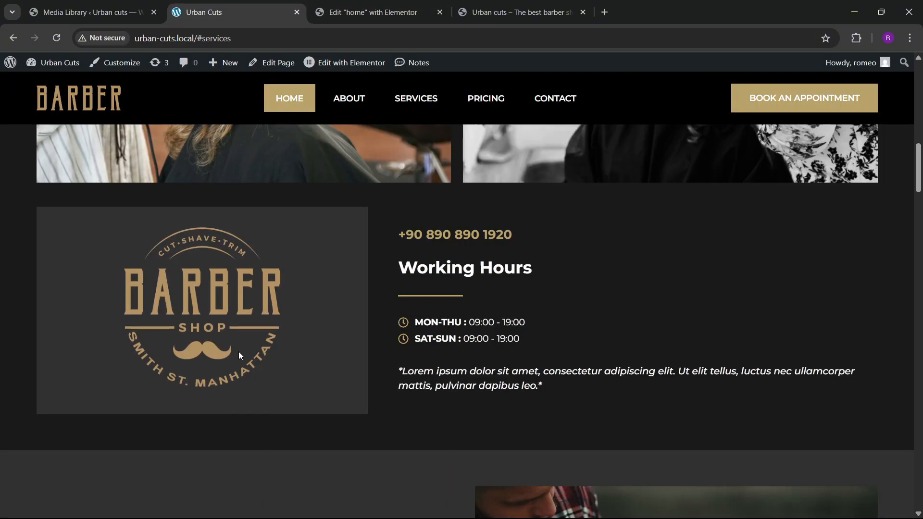
scroll(238, 350, "up", 3)
left_click(855, 38)
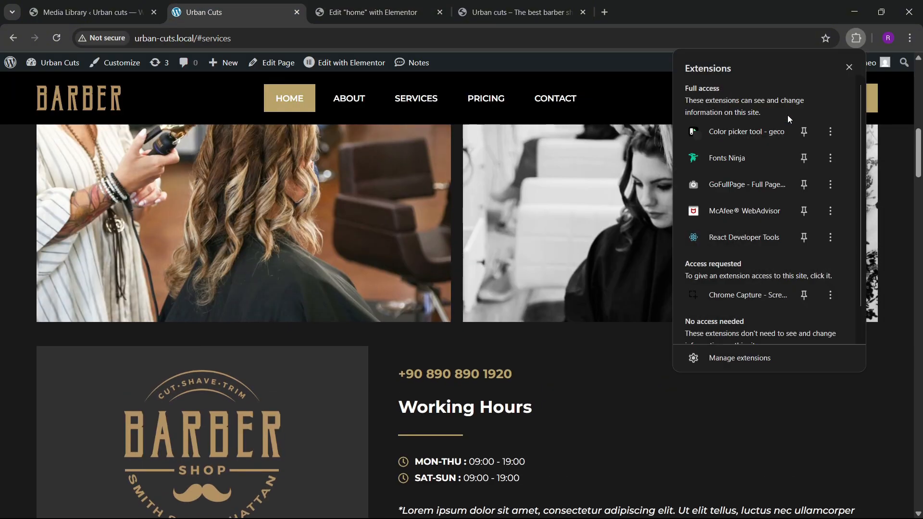
left_click(750, 131)
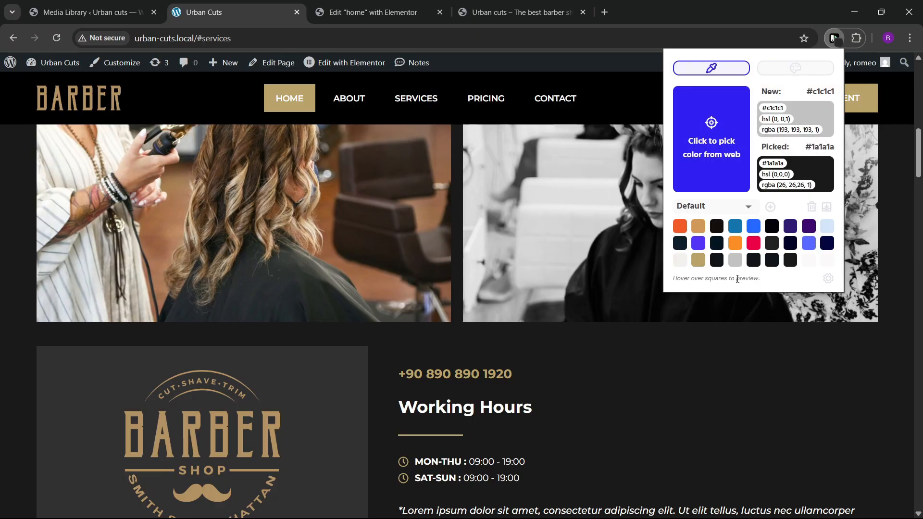
left_click(701, 146)
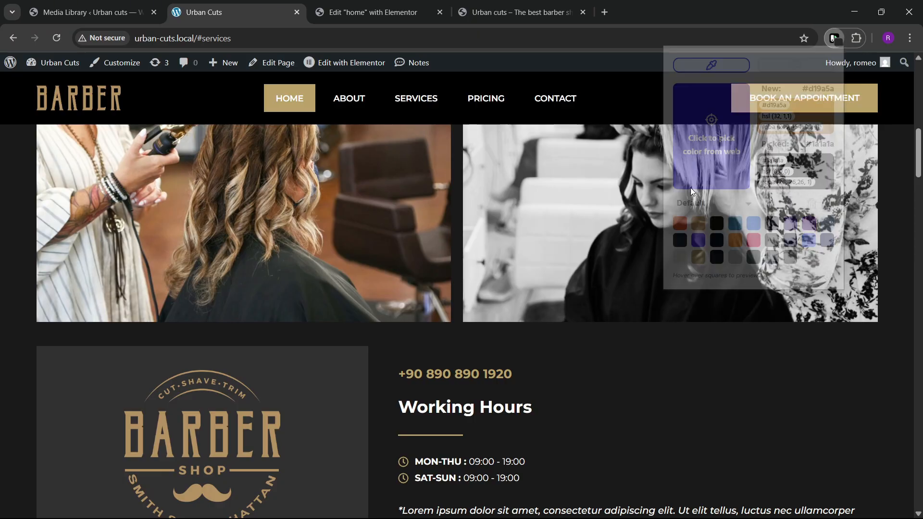
scroll(432, 327, "down", 1)
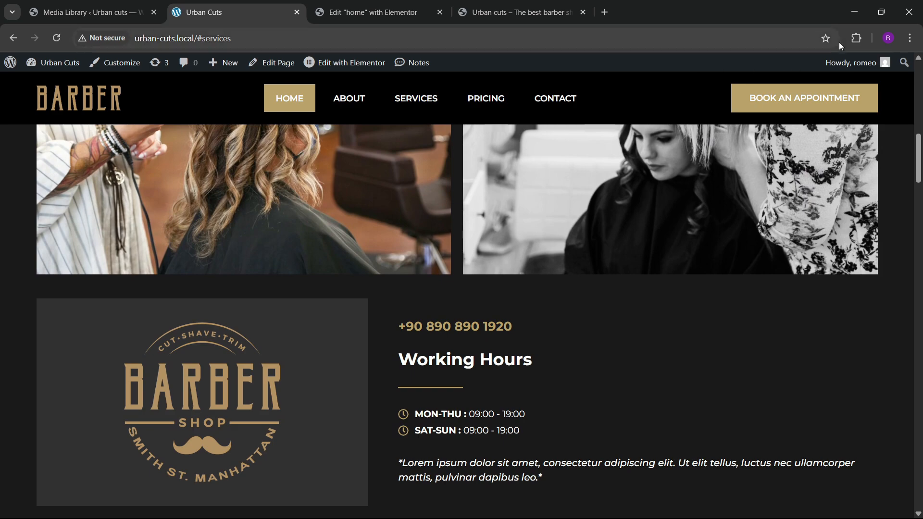
left_click(855, 38)
left_click(750, 131)
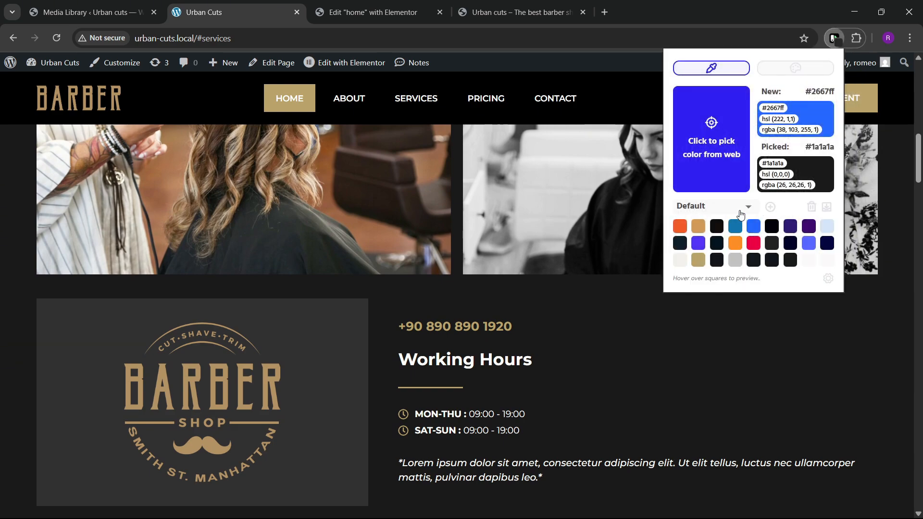
left_click(711, 140)
scroll(347, 356, "down", 1)
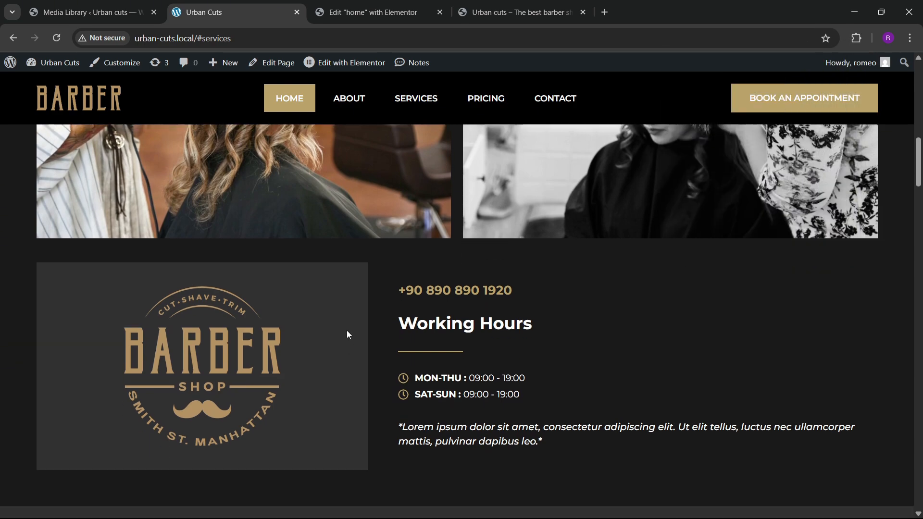
- Inspect the reference logo box's background, padding and alignment styles in the developer tools, using the desktop view with the tools docked below
right_click(347, 331)
left_click(354, 320)
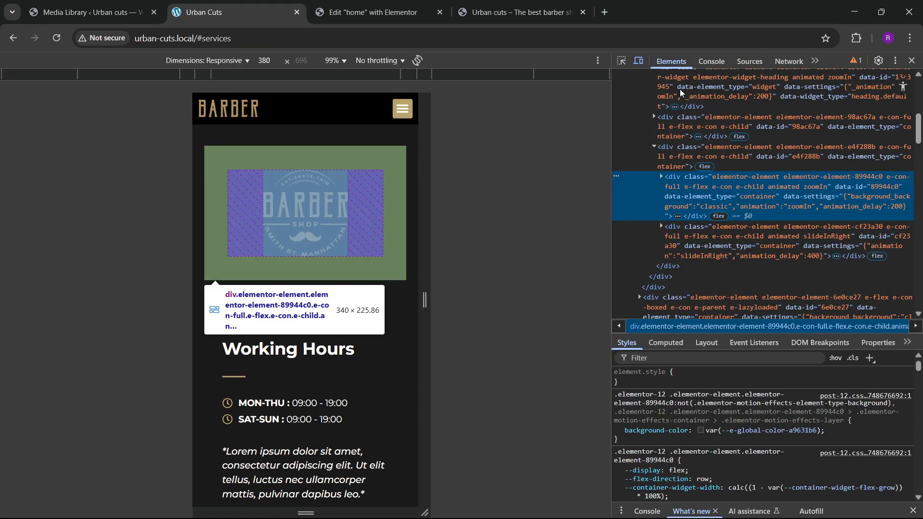
left_click(639, 63)
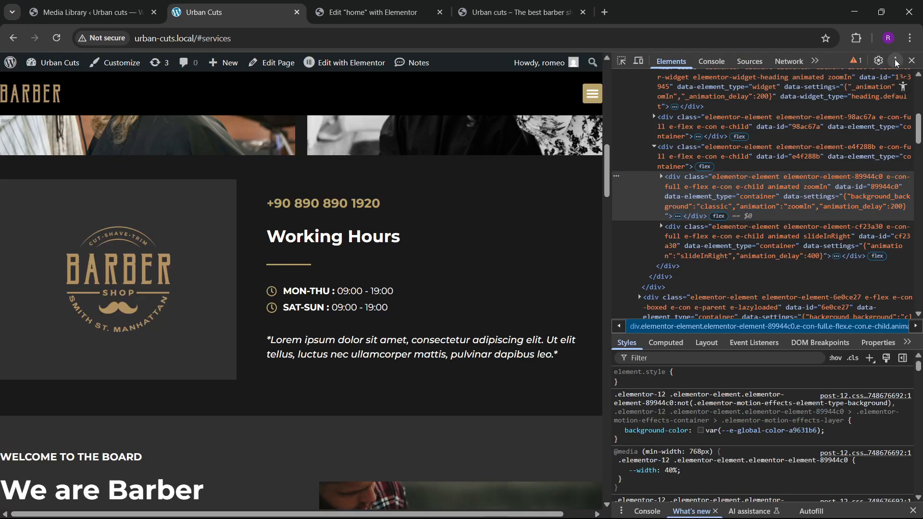
left_click(896, 61)
left_click(884, 81)
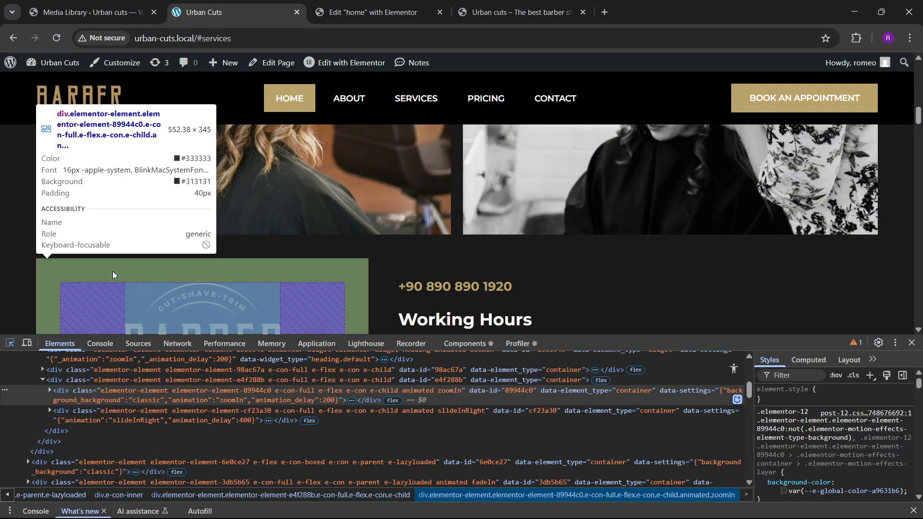
left_click(72, 275)
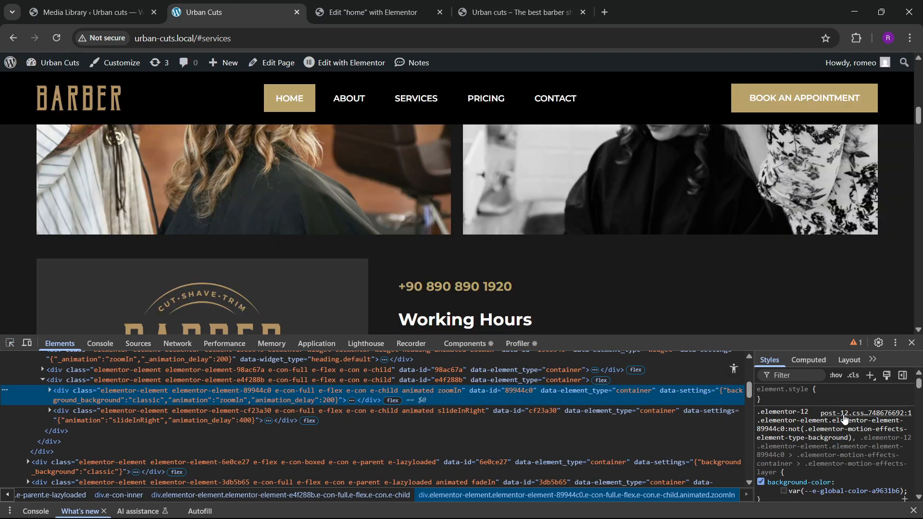
scroll(835, 457, "down", 2)
scroll(835, 477, "down", 5)
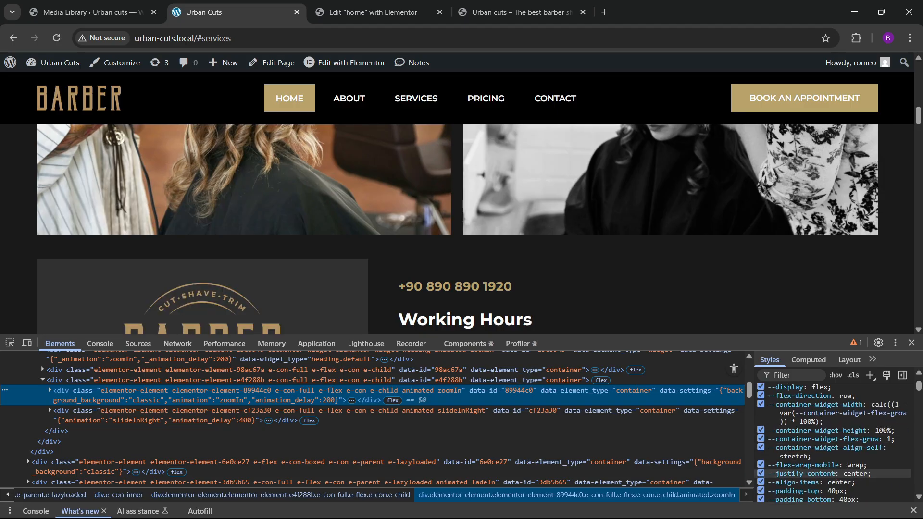
left_click(912, 342)
scroll(274, 330, "down", 2)
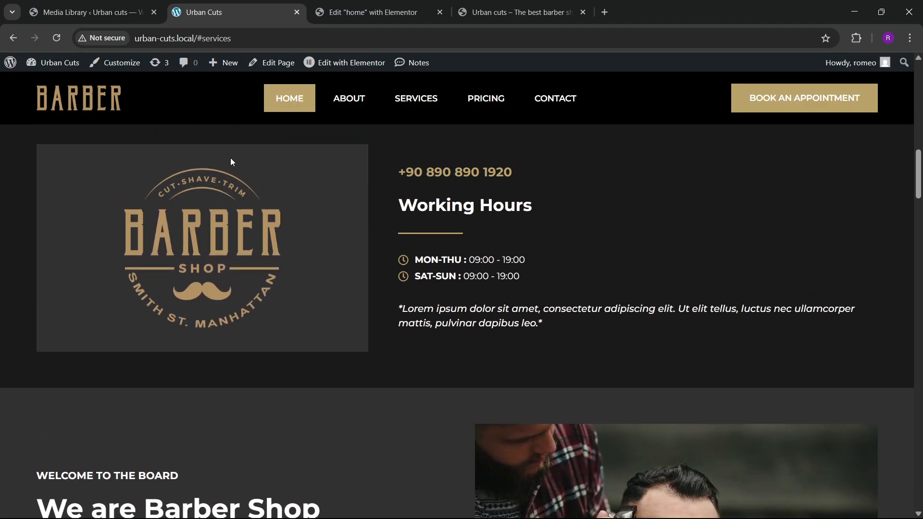
- Open the reference home page in the Elementor editor in a new tab and switch to it
right_click(342, 63)
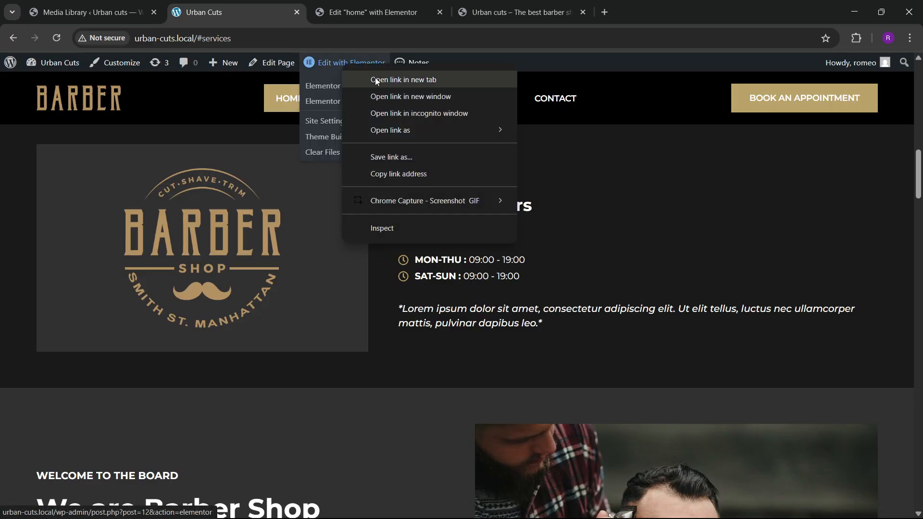
left_click(413, 78)
left_click(327, 10)
left_click(296, 4)
left_click(350, 6)
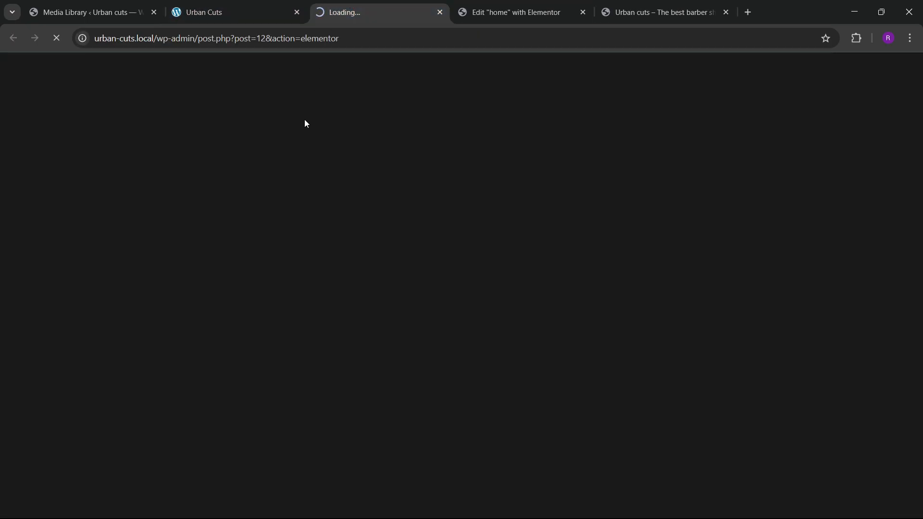
left_click(301, 3)
left_click(368, 4)
left_click(275, 4)
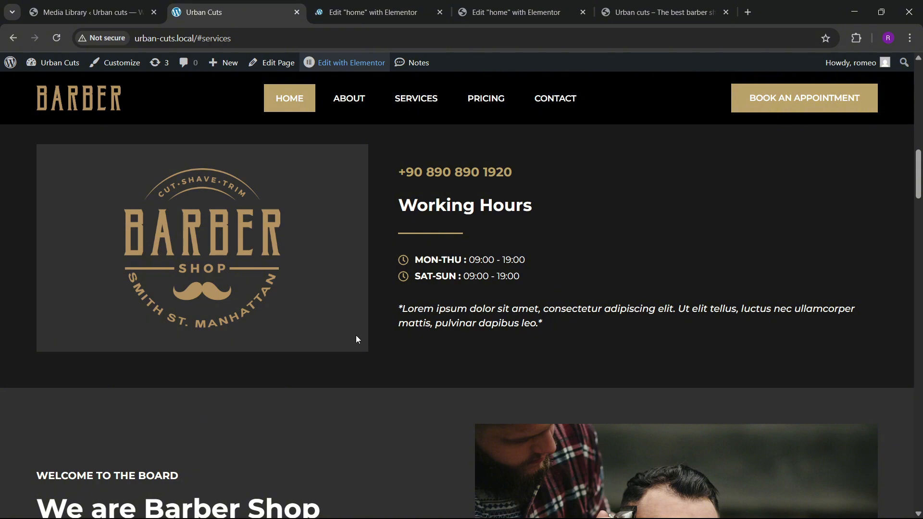
left_click(856, 41)
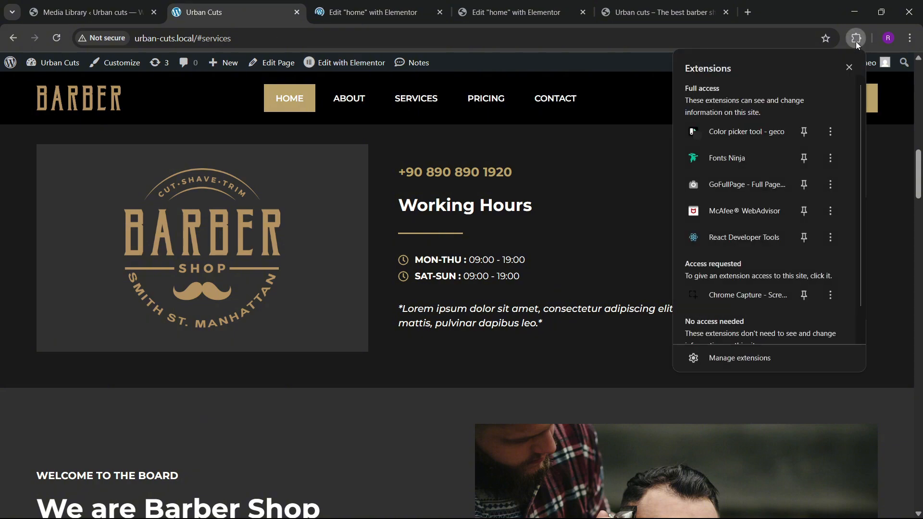
left_click(596, 209)
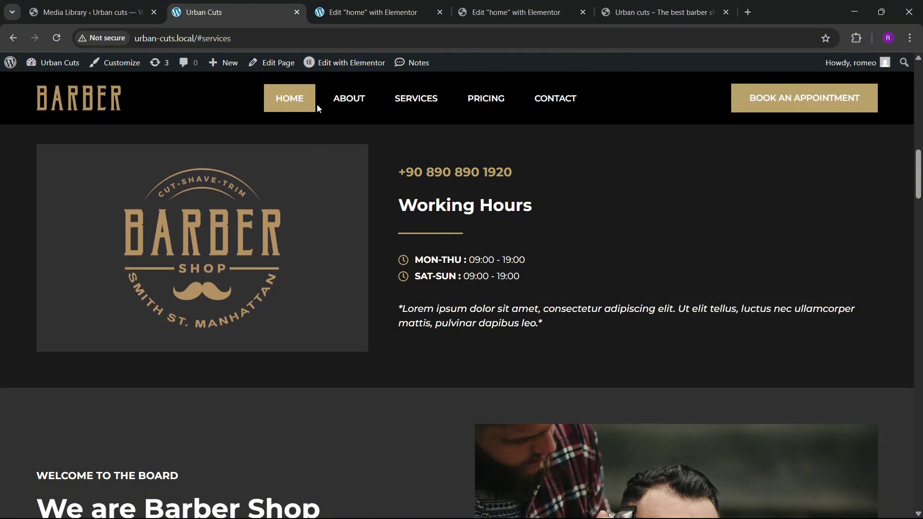
left_click(370, 12)
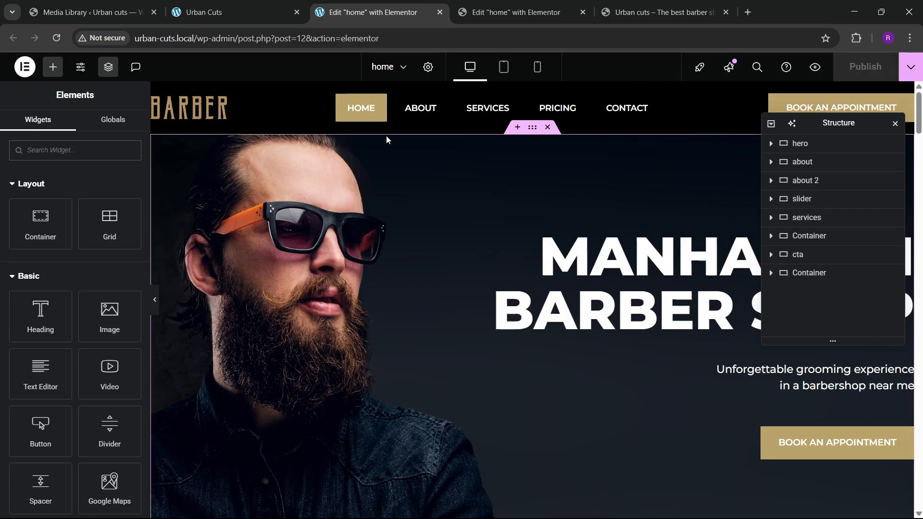
- Copy the hex background color #313131 of the container holding the logo in the reference page's about section
scroll(480, 235, "down", 8)
scroll(451, 334, "down", 10)
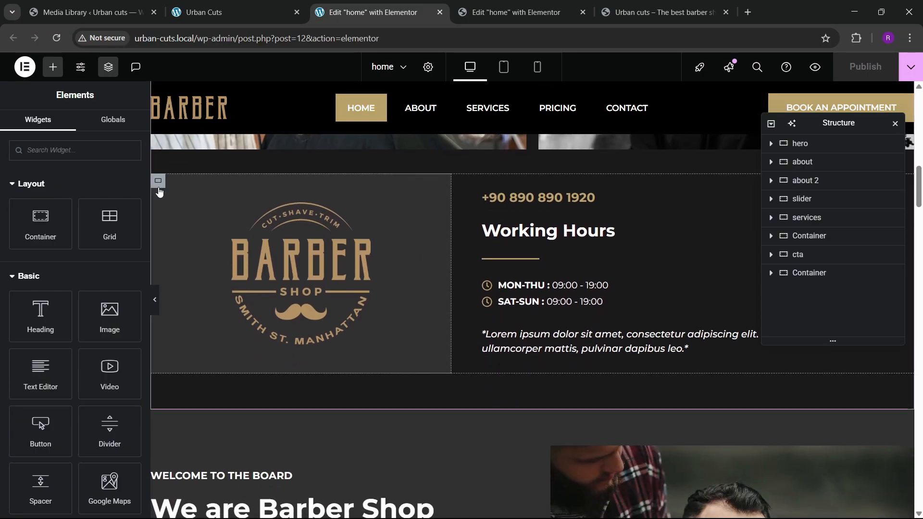
left_click(159, 183)
left_click(70, 127)
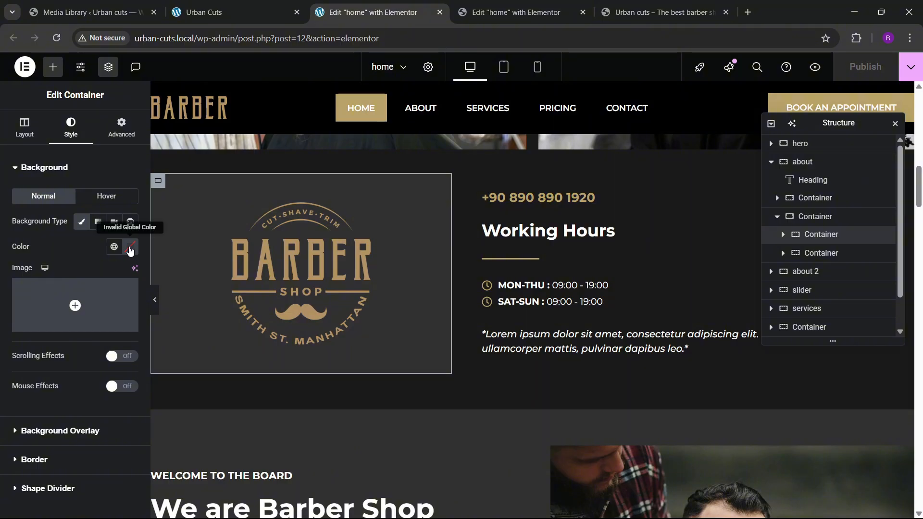
scroll(59, 380, "down", 1)
scroll(60, 378, "up", 1)
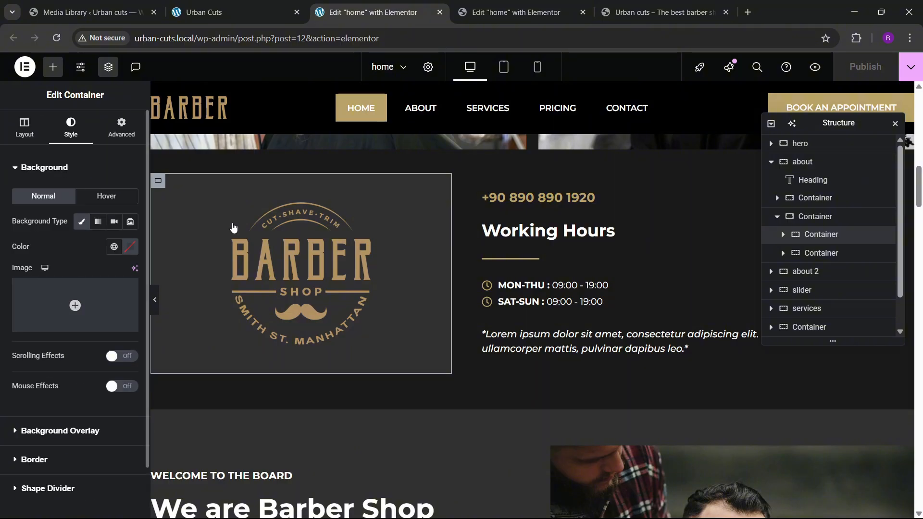
left_click(159, 183)
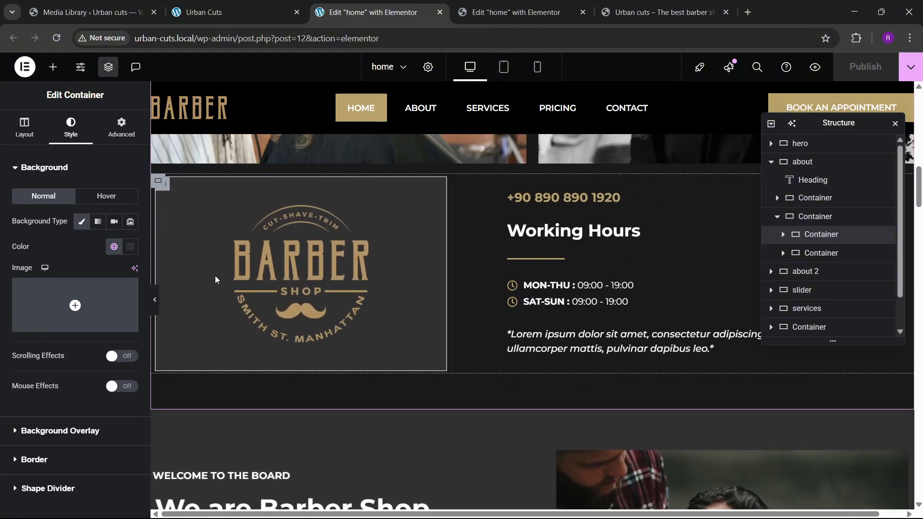
left_click(782, 235)
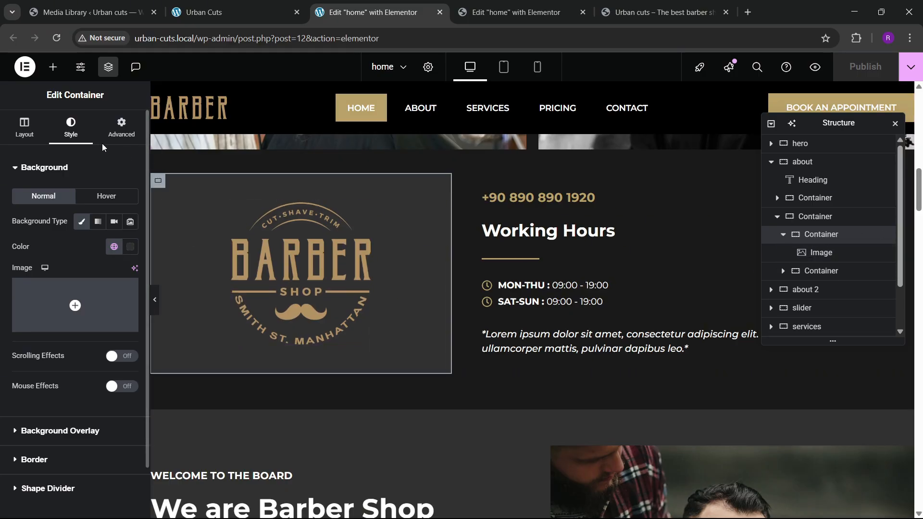
left_click(130, 247)
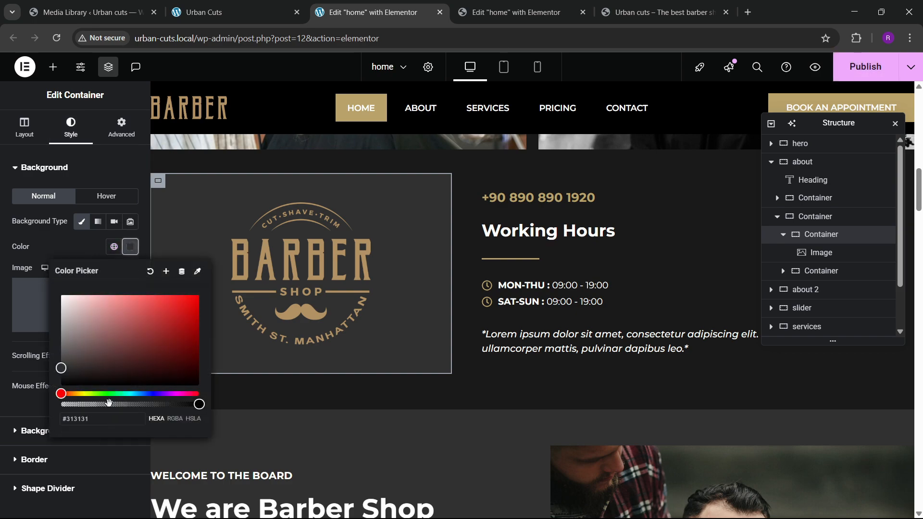
triple_click(75, 419)
key("ctrl+c")
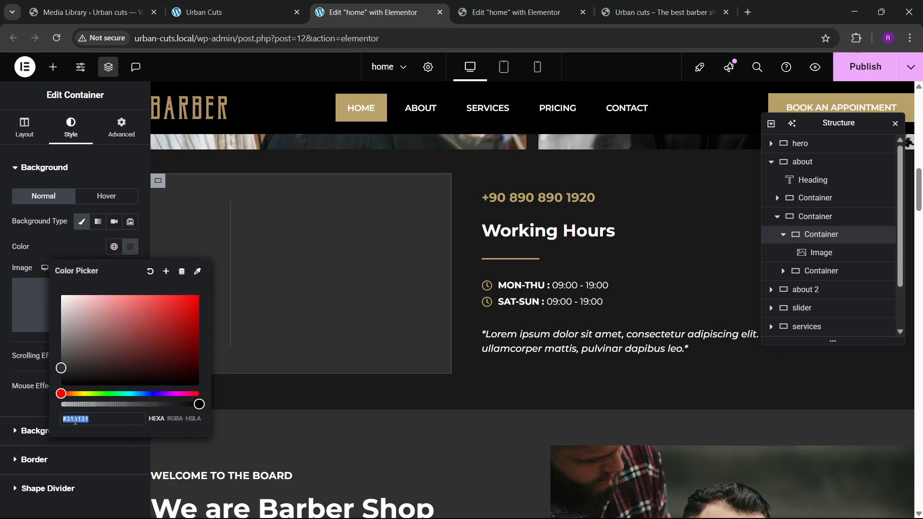
- In the urbancuts.webbuilders.co.in home editor, give the empty left container under the photos a classic background in #313131
left_click(516, 22)
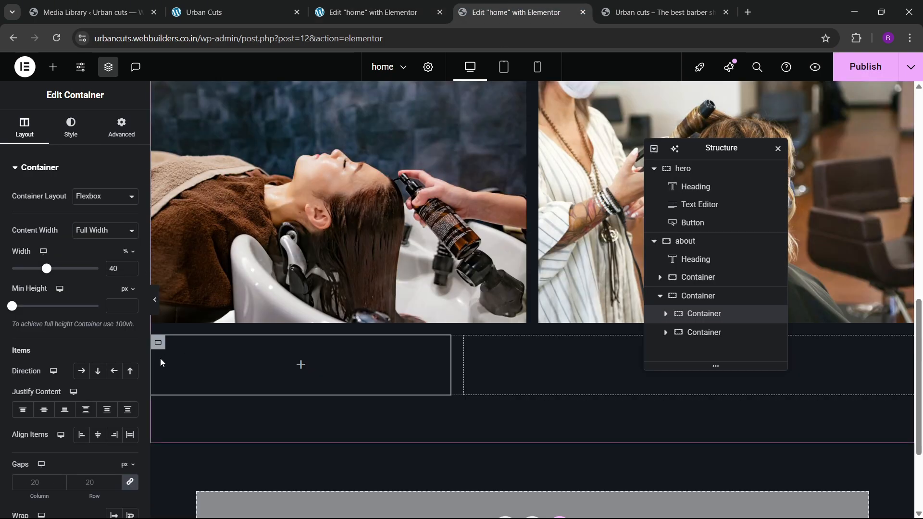
left_click(70, 128)
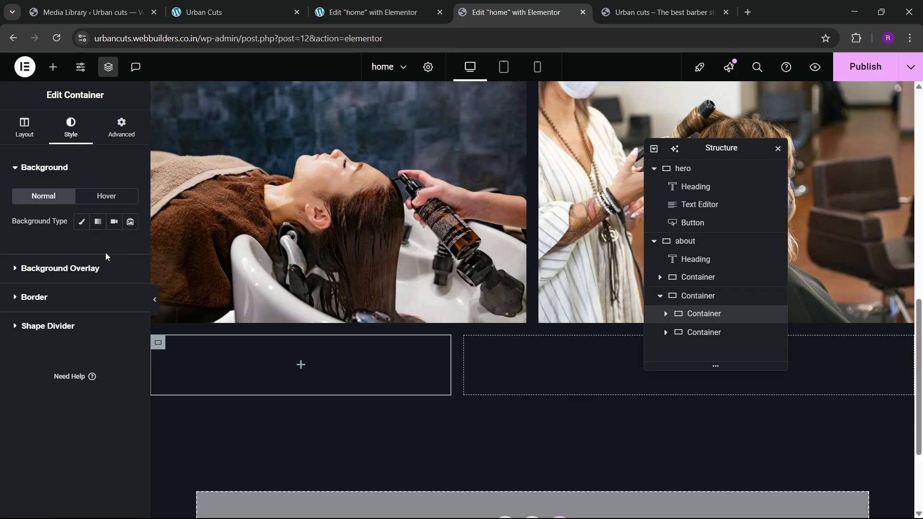
left_click(82, 221)
left_click(130, 246)
key("ctrl+v")
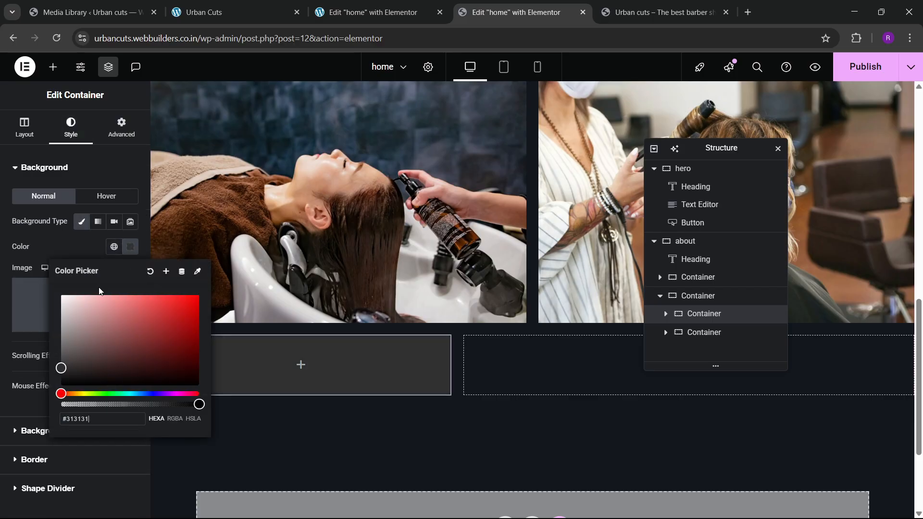
left_click(85, 243)
- Set the left container's padding to 40 px on all sides
left_click(122, 128)
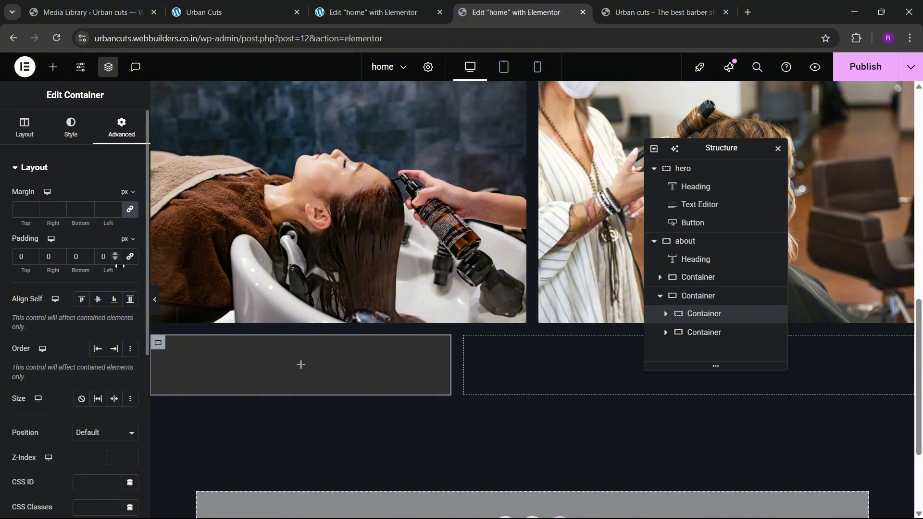
left_click(21, 256)
type("40")
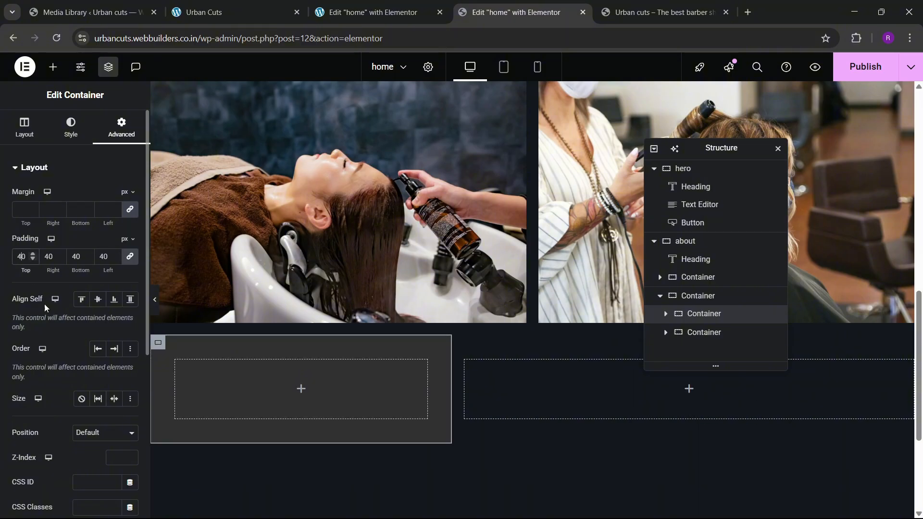
- Save the left container's background color as a new global color named "bg 2"
left_click(70, 128)
left_click(130, 246)
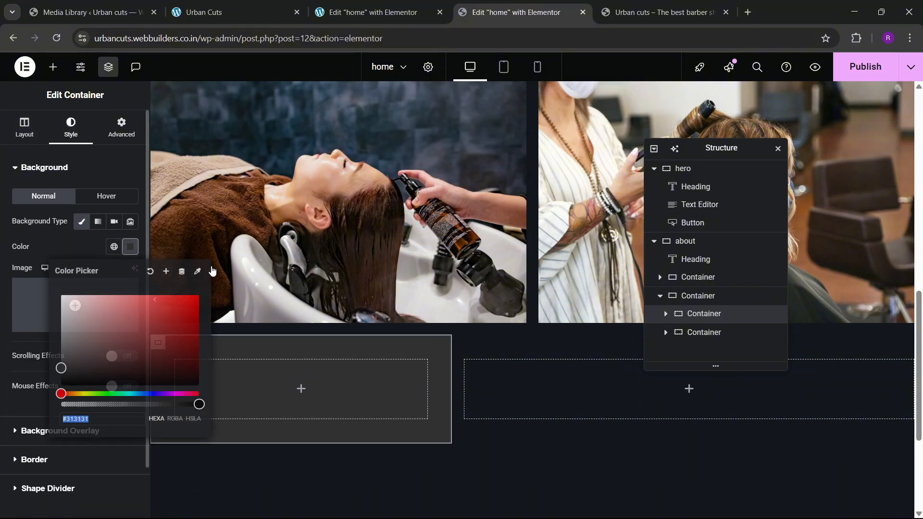
left_click(167, 272)
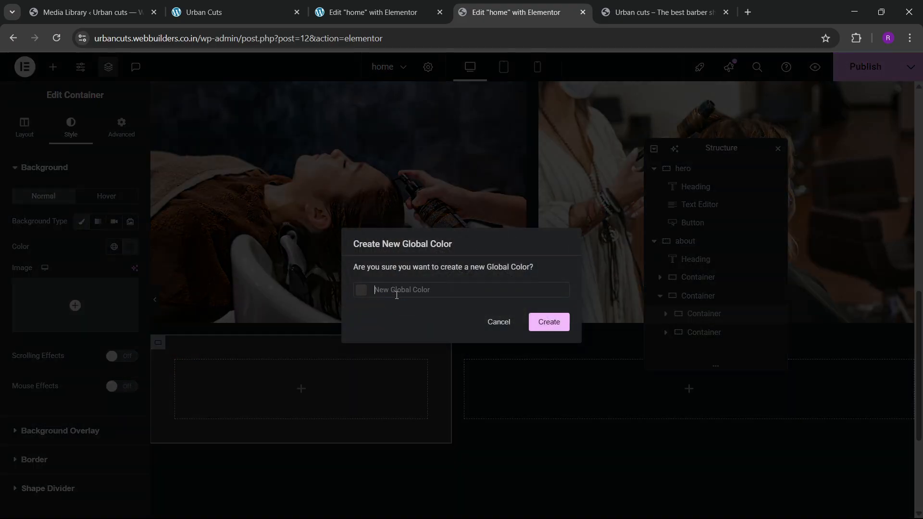
type("bg 2")
left_click(551, 322)
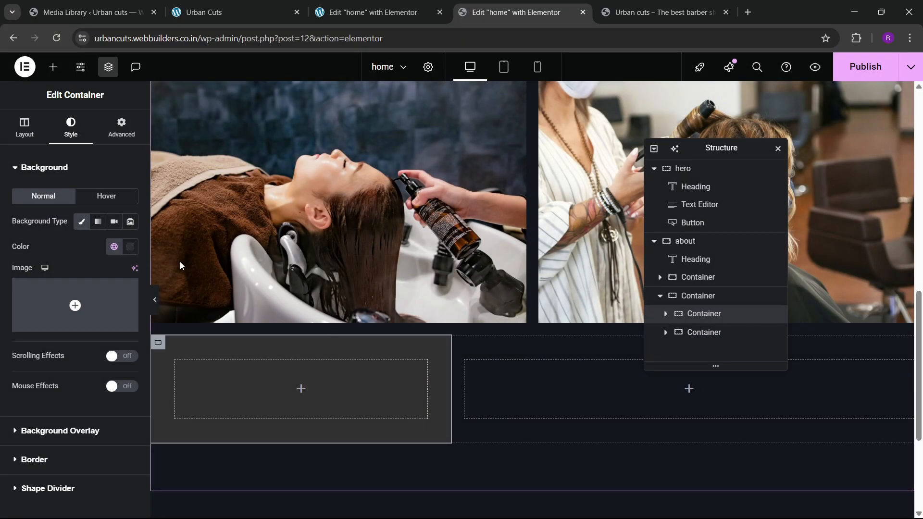
- Add an Image widget inside the left container under the photos
left_click(53, 67)
left_click_drag(106, 313, 310, 402)
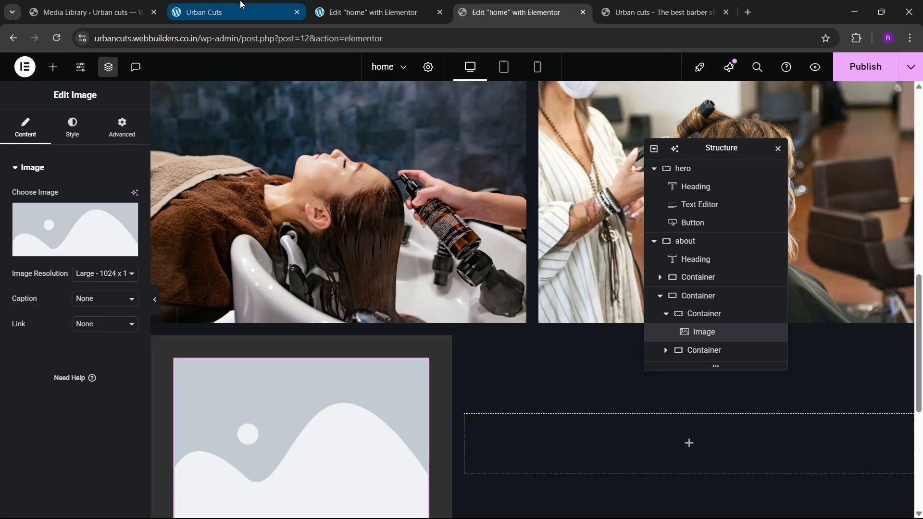
- Check the logo image in the urban-cuts.local reference editor, and close that editor without saving its changes
left_click(230, 12)
left_click(370, 12)
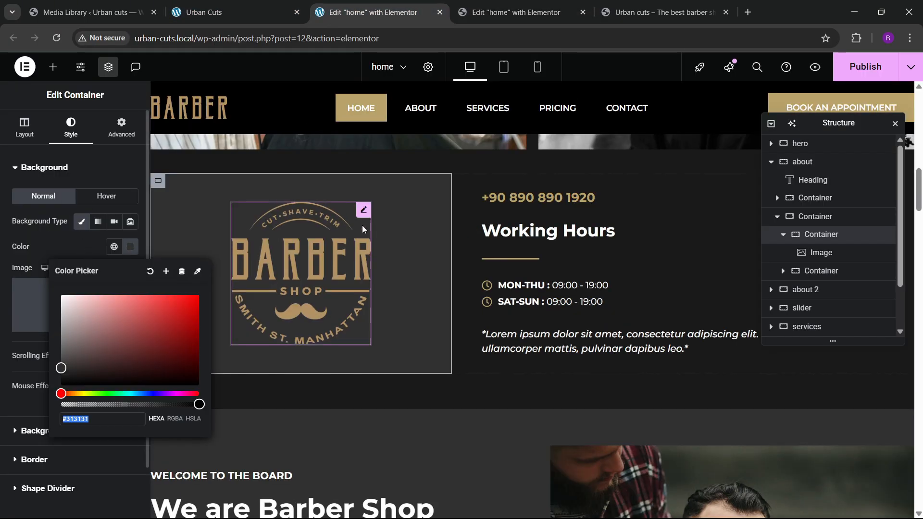
left_click(303, 274)
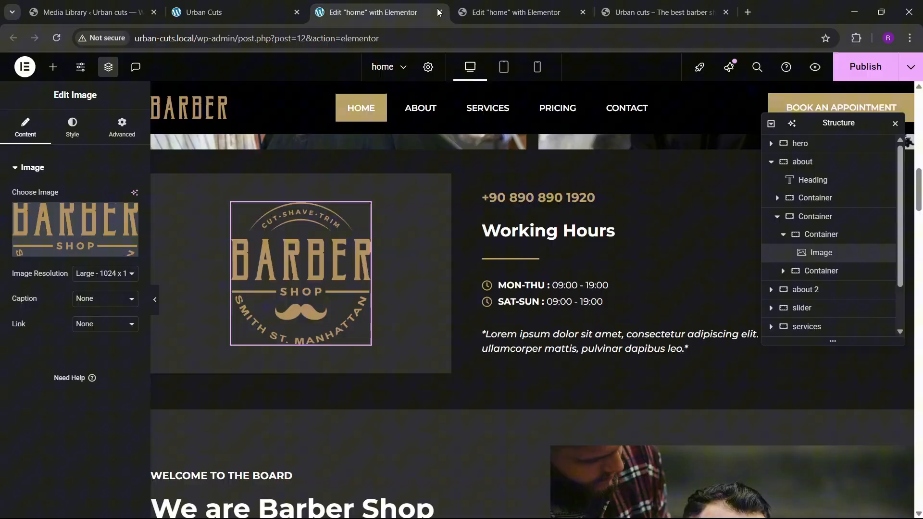
left_click(439, 12)
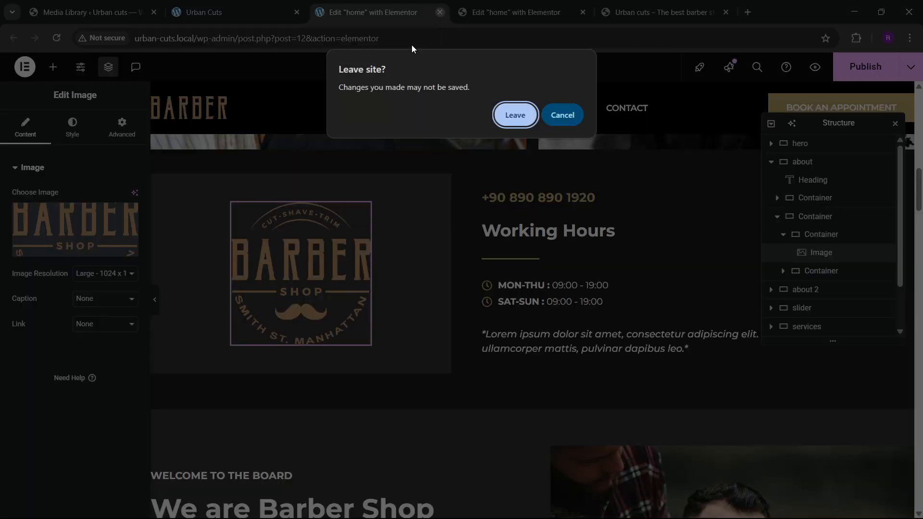
left_click(563, 115)
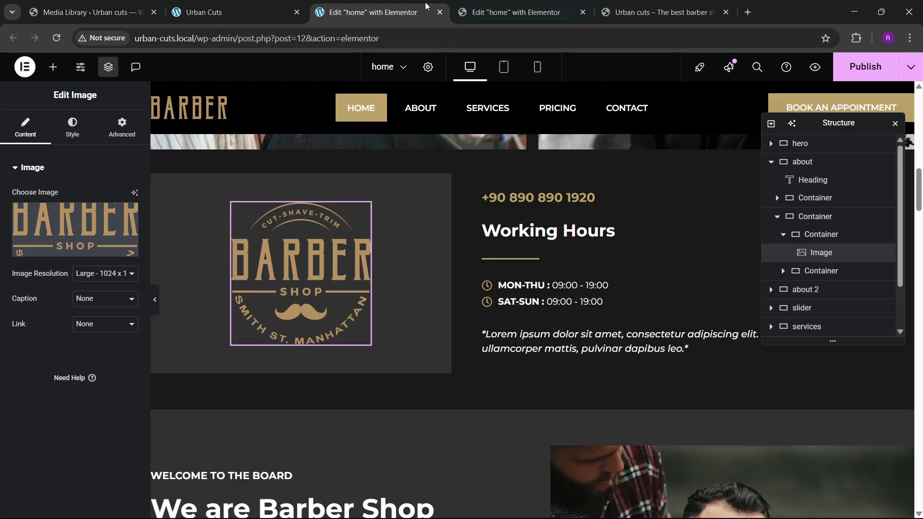
left_click(465, 5)
left_click(436, 8)
left_click(439, 12)
left_click(513, 136)
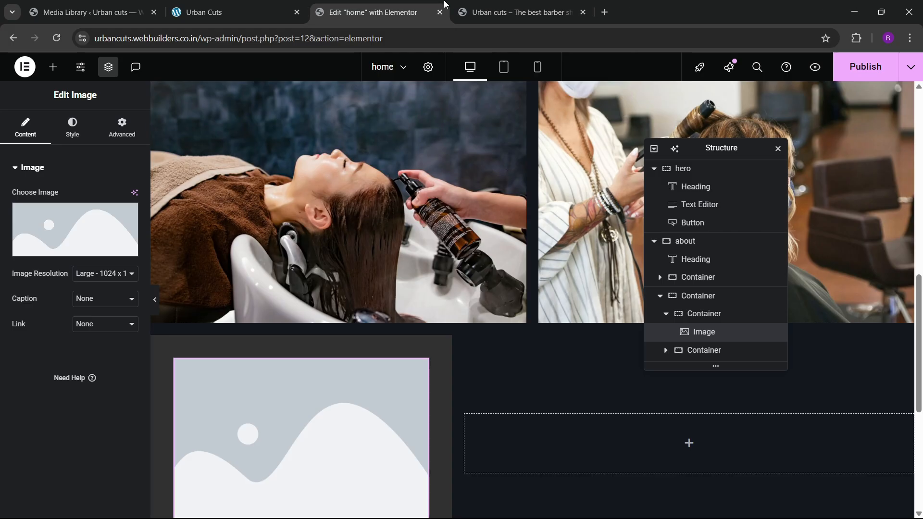
- Set the Image widget's picture to logo-2.png from the media library
left_click(74, 221)
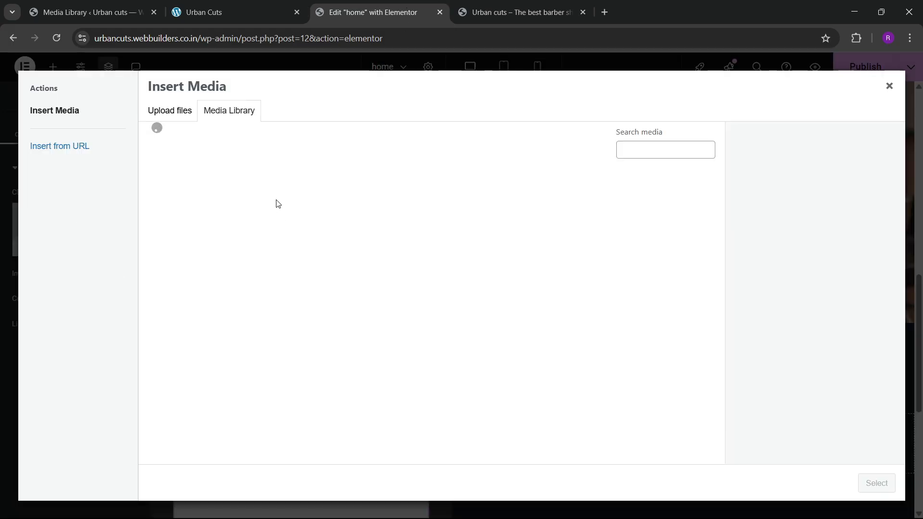
left_click(473, 349)
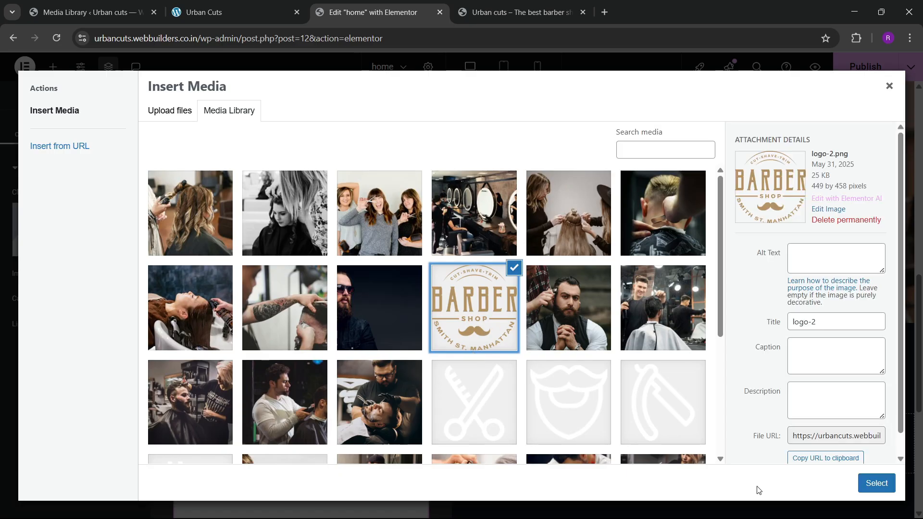
left_click(875, 481)
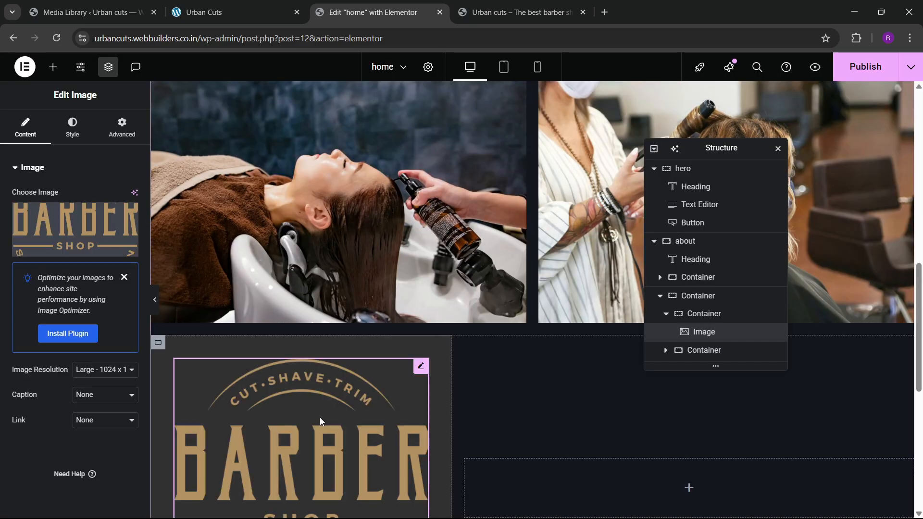
- Give the logo image a custom width of 35%
scroll(321, 422, "down", 3)
left_click(144, 137)
left_click(105, 289)
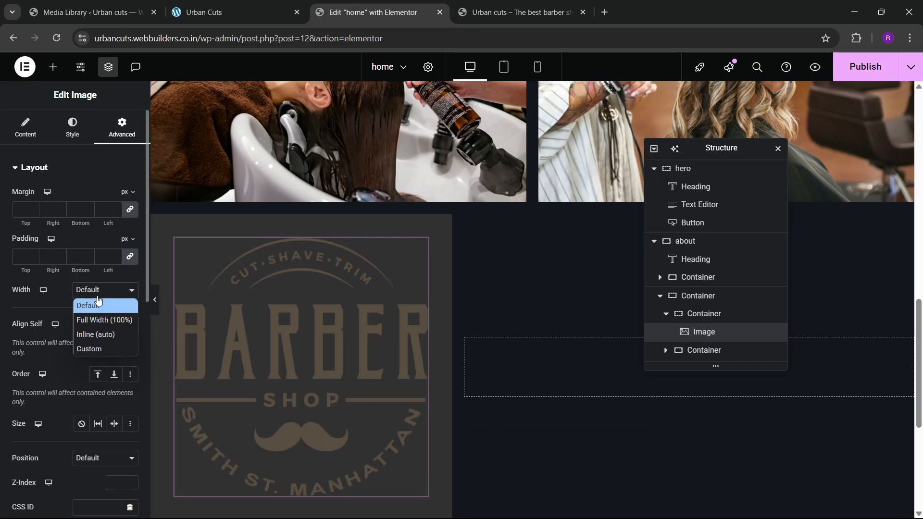
left_click(102, 348)
left_click_drag(12, 331, 43, 330)
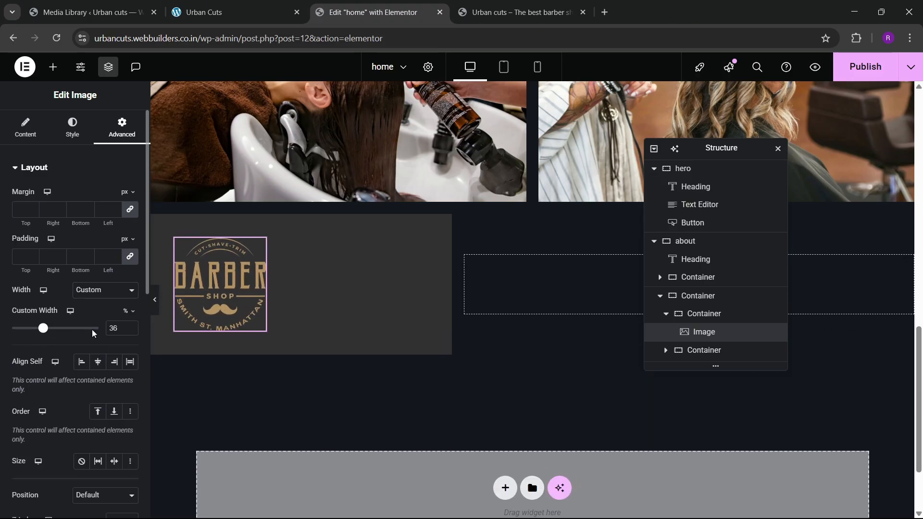
left_click(117, 327)
type("3")
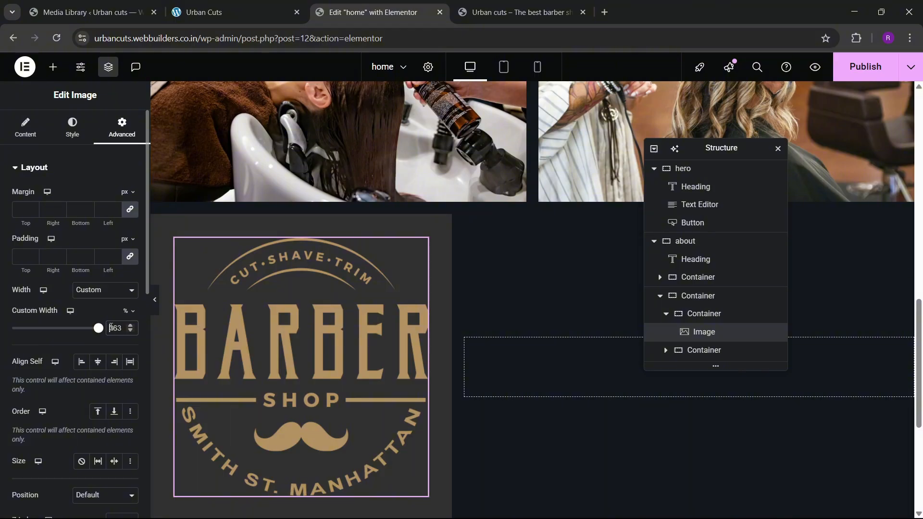
type("35")
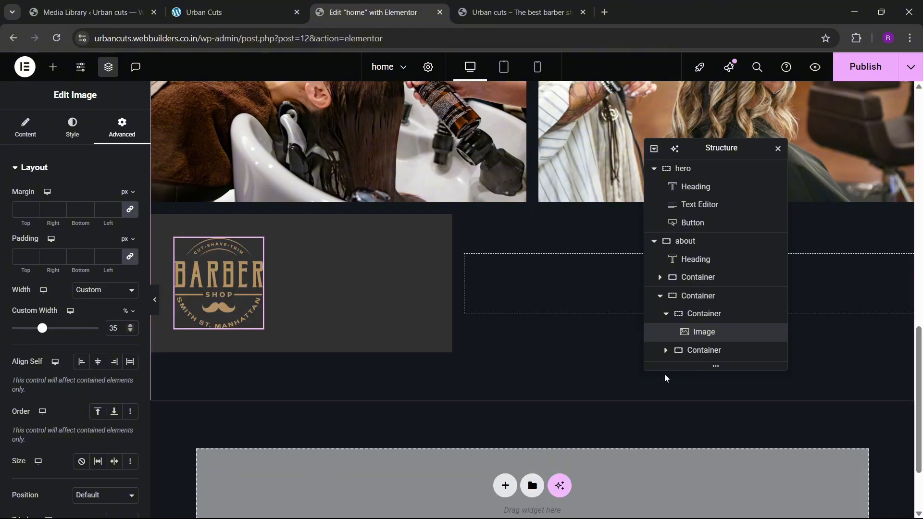
- Set the logo container's direction to row and center its items with both Justify Content and Align Items
left_click(695, 315)
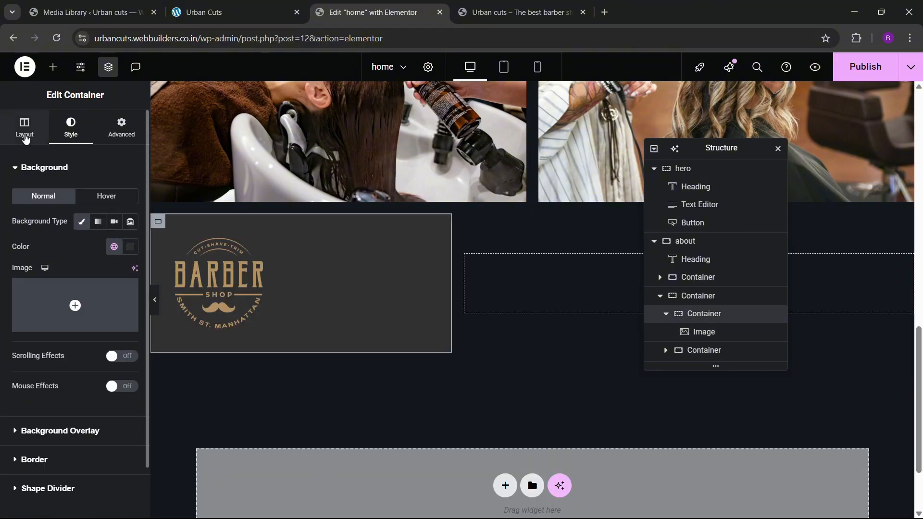
left_click(24, 127)
left_click(89, 369)
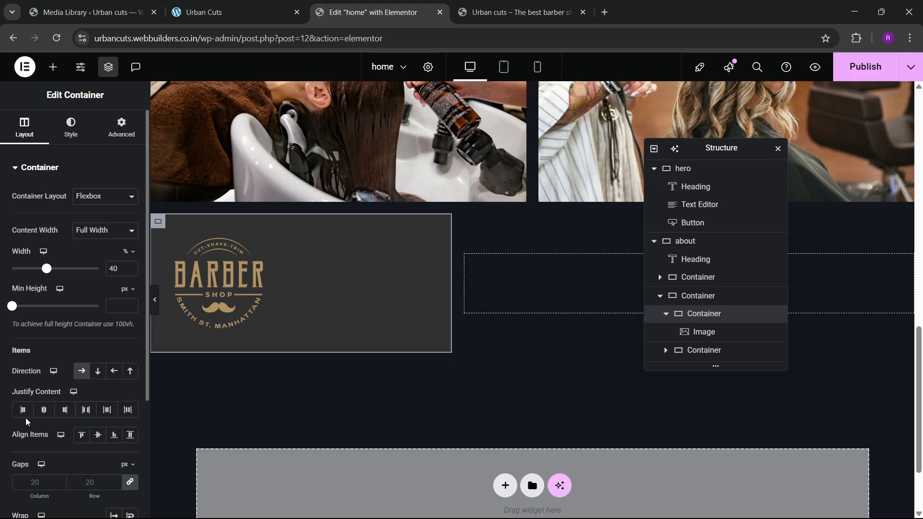
left_click(51, 412)
left_click(97, 435)
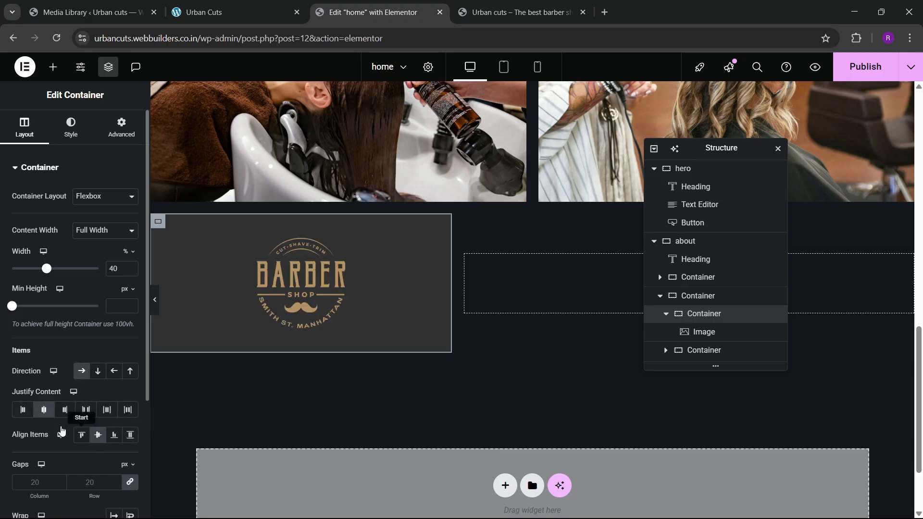
- Set the logo container's padding to 30 px on all sides
left_click(261, 289)
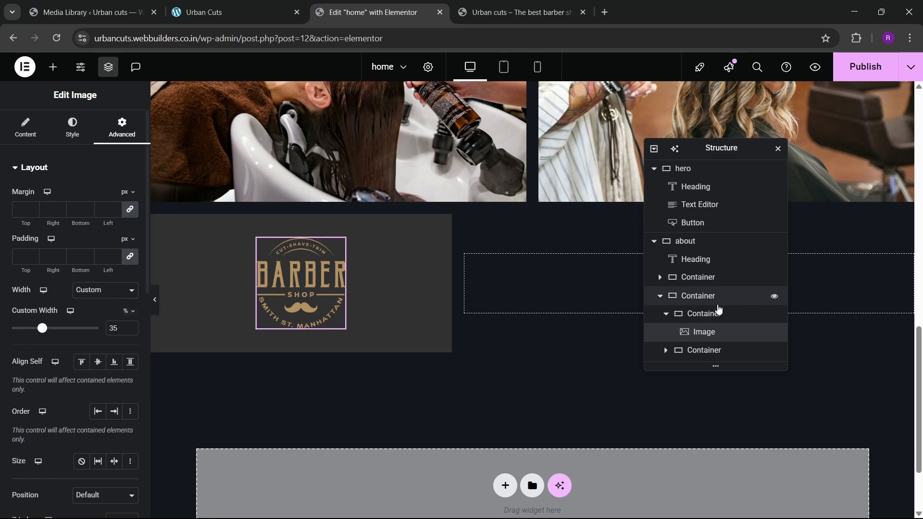
left_click(704, 313)
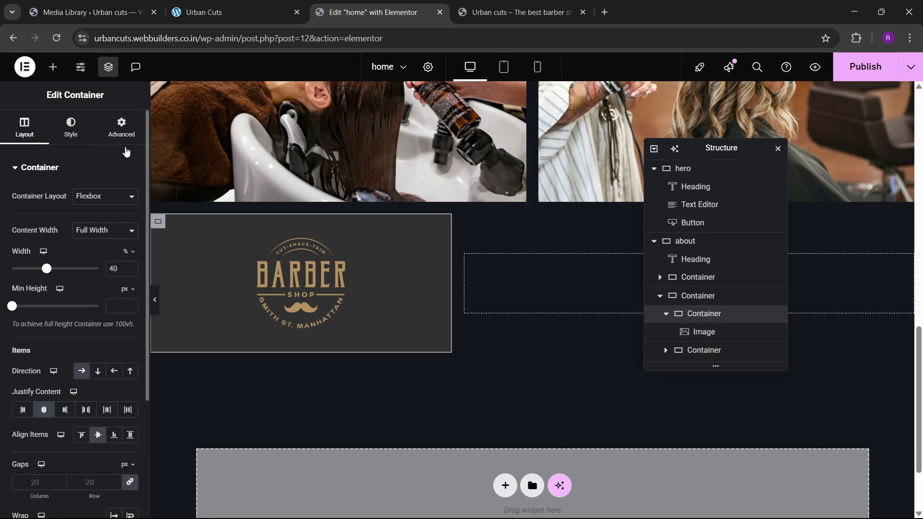
left_click(123, 137)
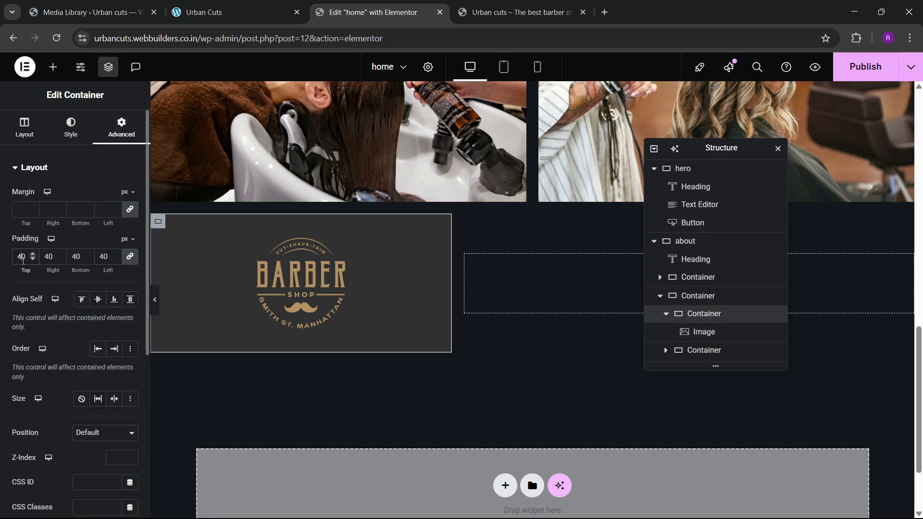
key("BackSpace")
type("3")
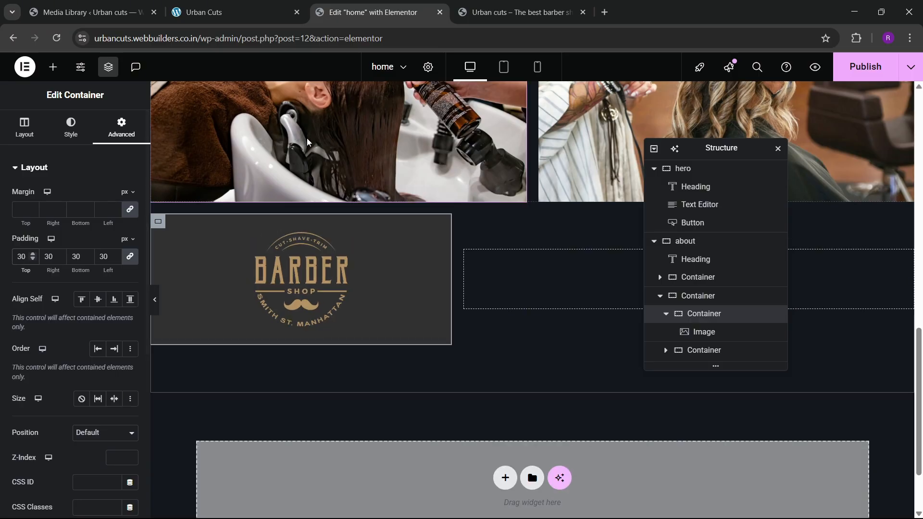
- Set the logo image's custom width to 50% and compare its size with the reference page
left_click(87, 12)
left_click(226, 12)
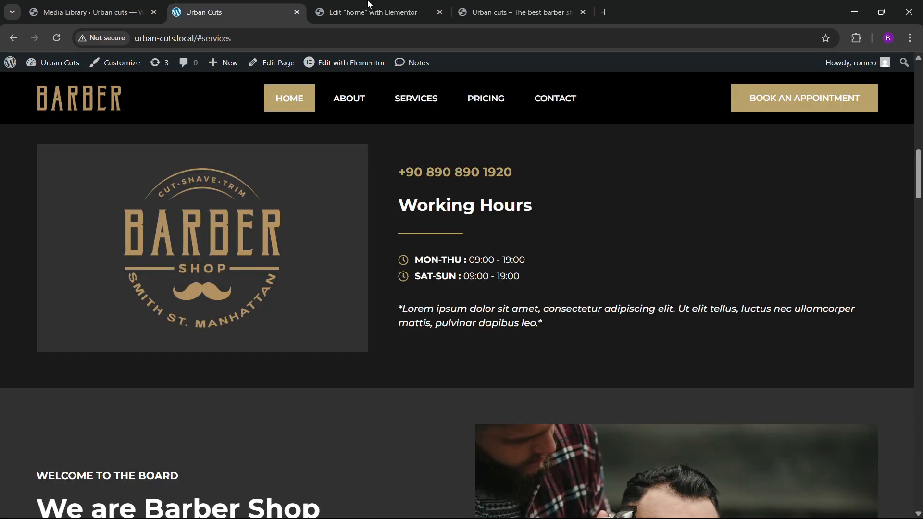
left_click(369, 6)
left_click(284, 276)
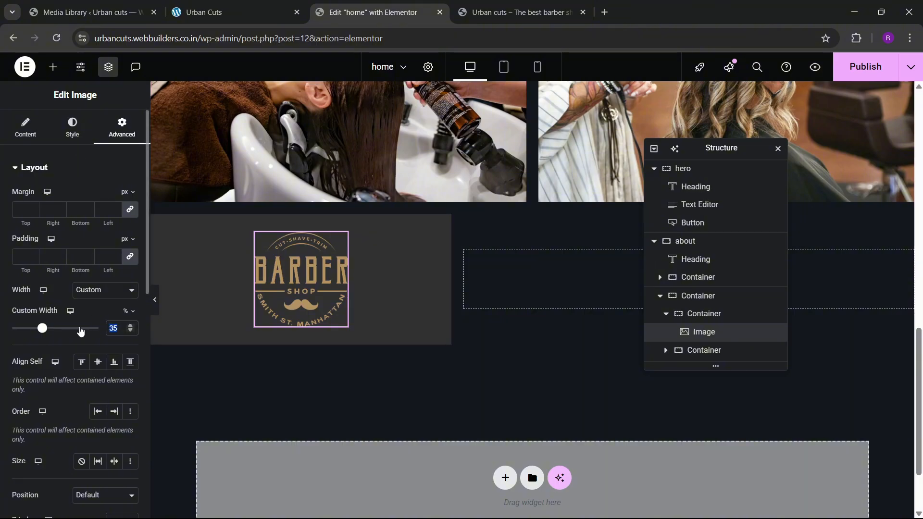
type("40")
key("BackSpace")
key("BackSpace")
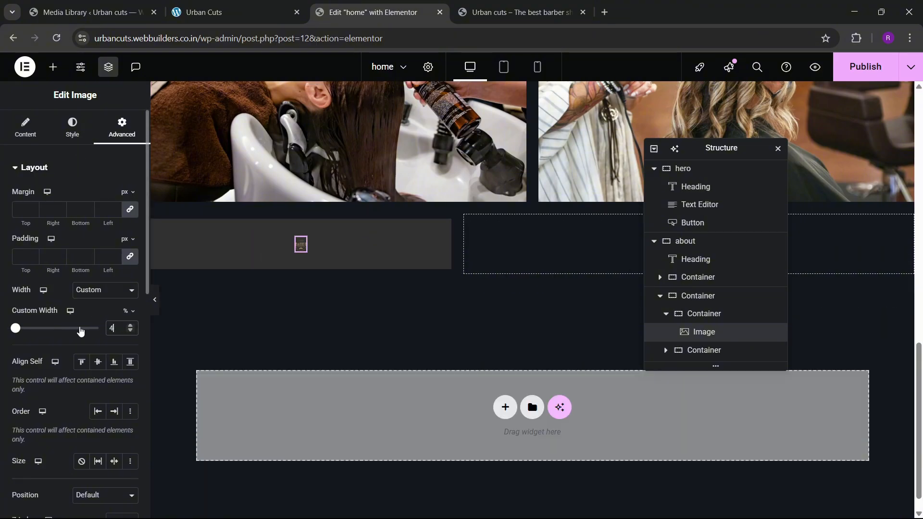
type("50")
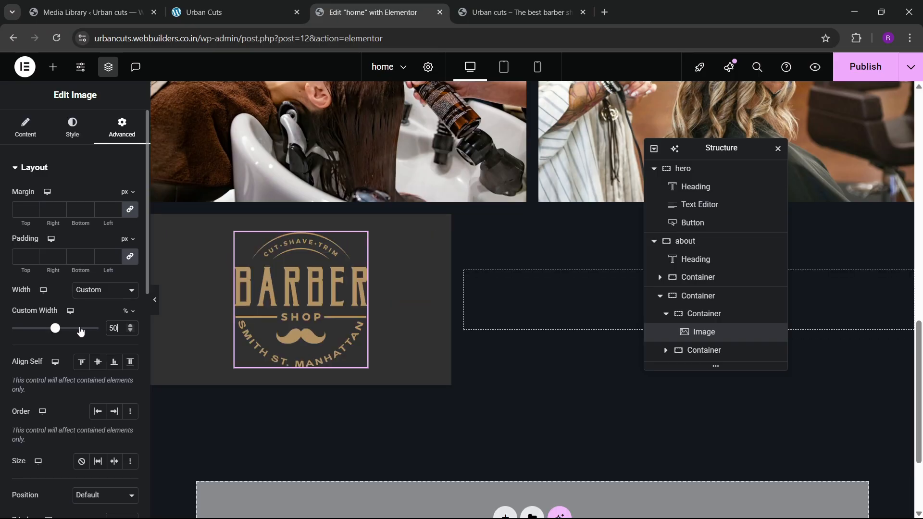
left_click(226, 12)
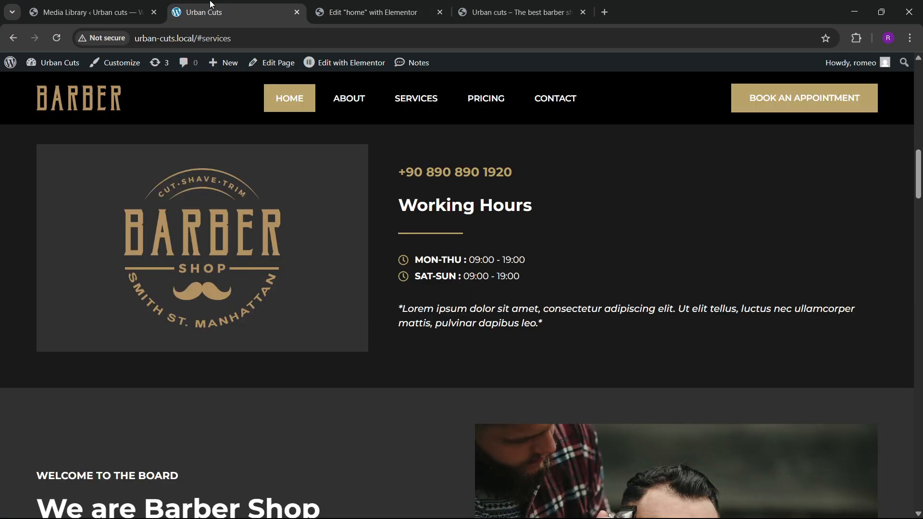
left_click(384, 5)
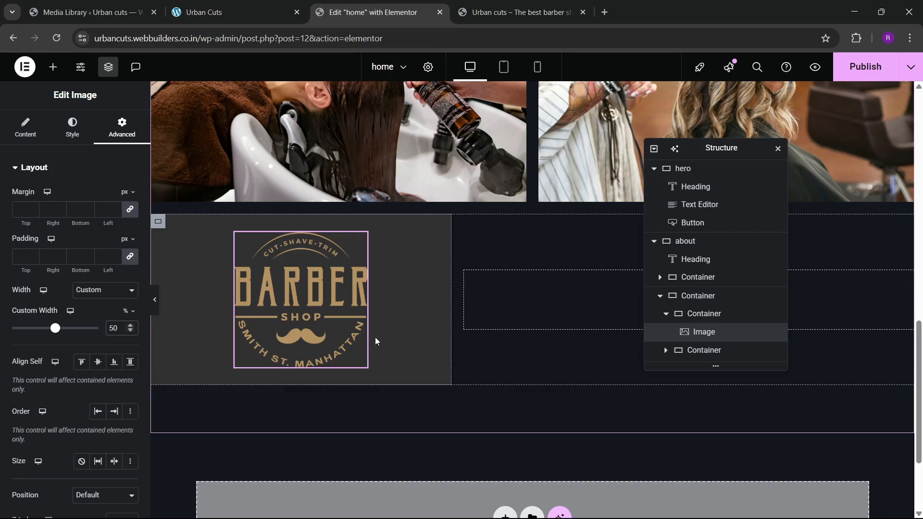
key("ctrl+shift+Tab")
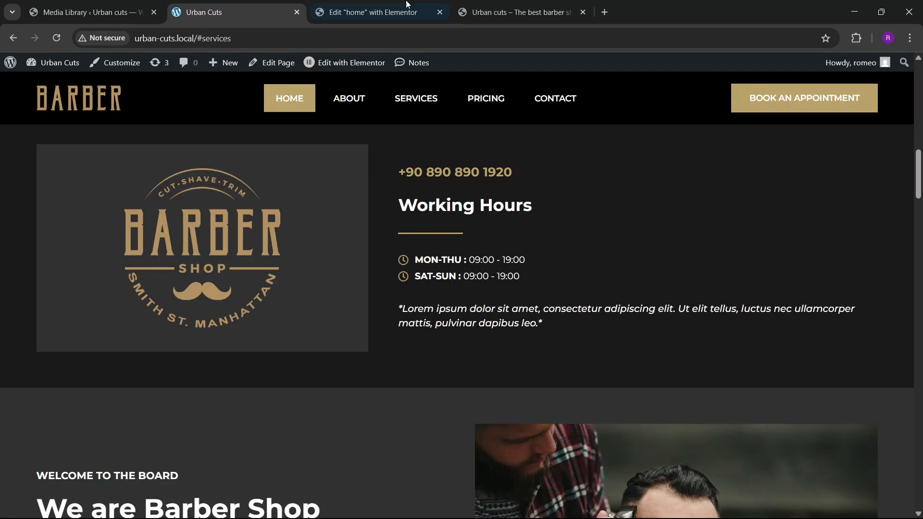
left_click(406, 4)
- Add a Heading widget to the empty container beside the logo and fill its title with the phone number from the reference page
left_click_drag(692, 146, 317, 207)
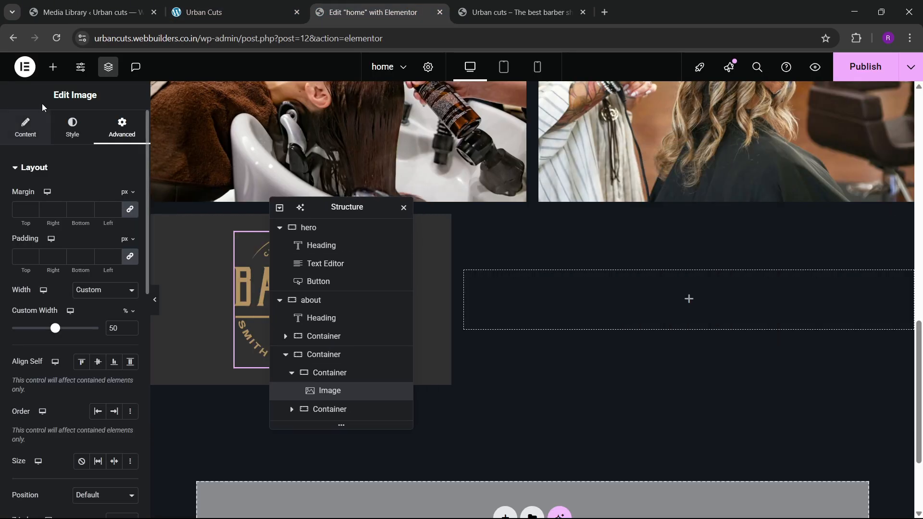
left_click(53, 67)
left_click_drag(39, 320, 505, 328)
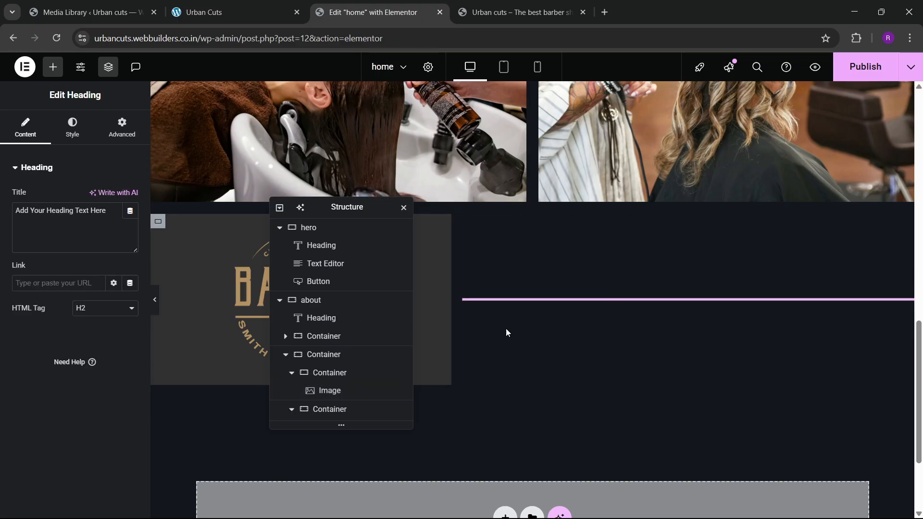
key("ctrl+shift+Tab")
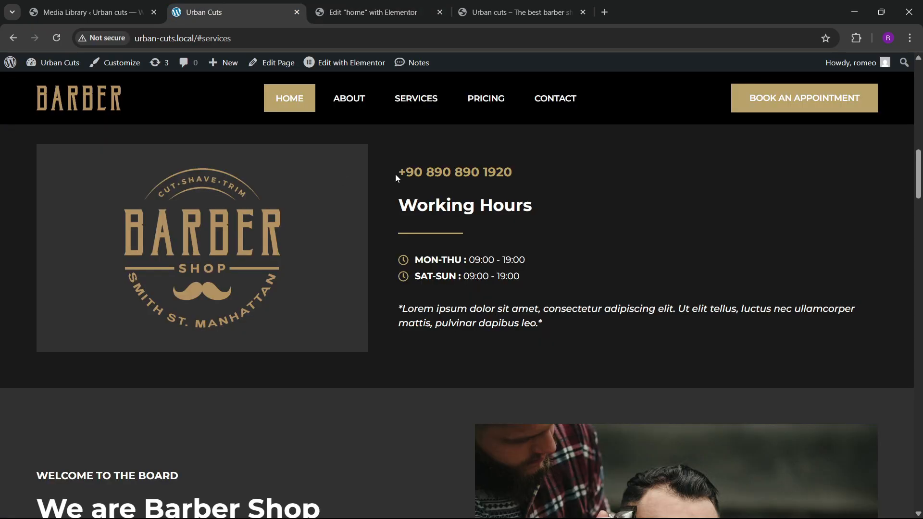
left_click_drag(396, 178, 519, 175)
key("ctrl+c")
key("ctrl+Tab")
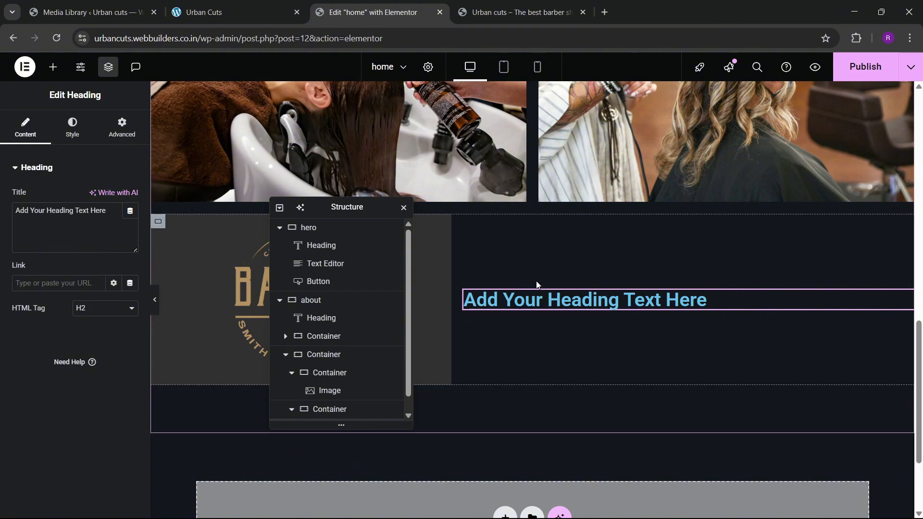
key("ctrl+a")
key("ctrl+v")
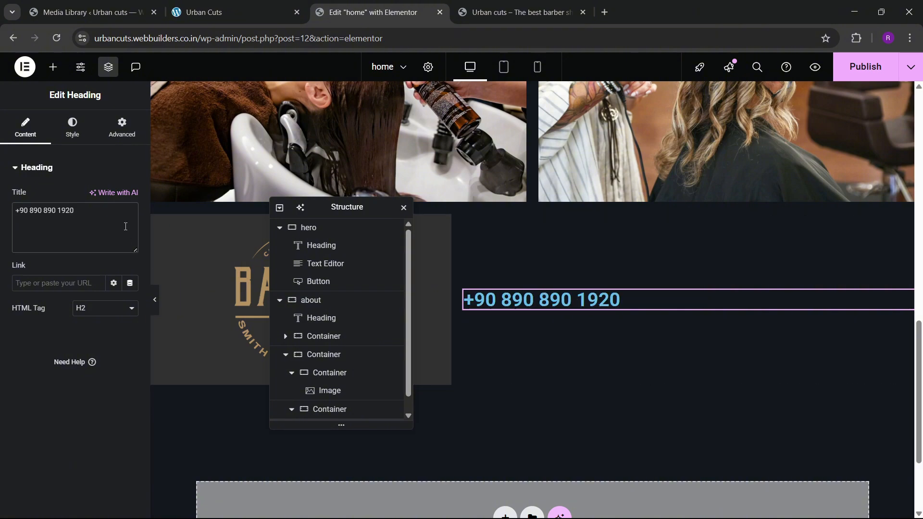
- Duplicate the phone number heading and set the copy's title to "Working Hours" from the reference page
left_click(231, 12)
left_click(375, 12)
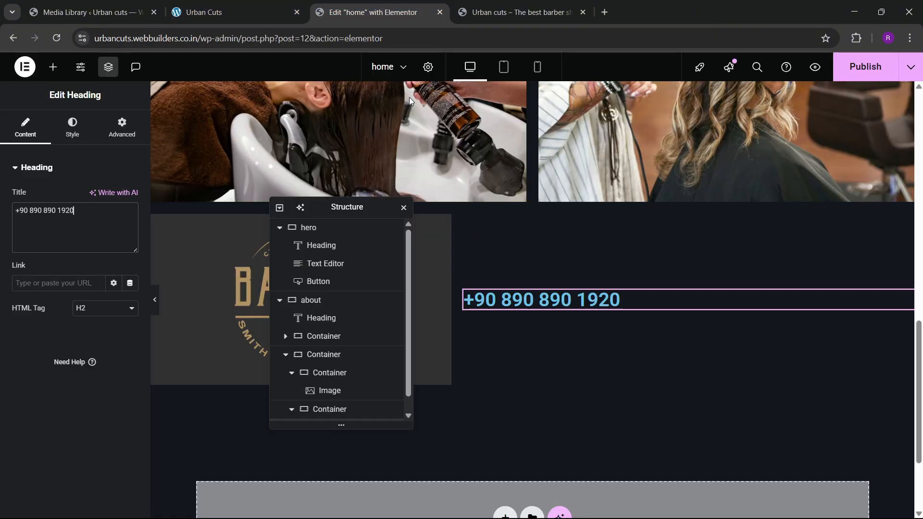
right_click(518, 297)
left_click(560, 275)
left_click(231, 12)
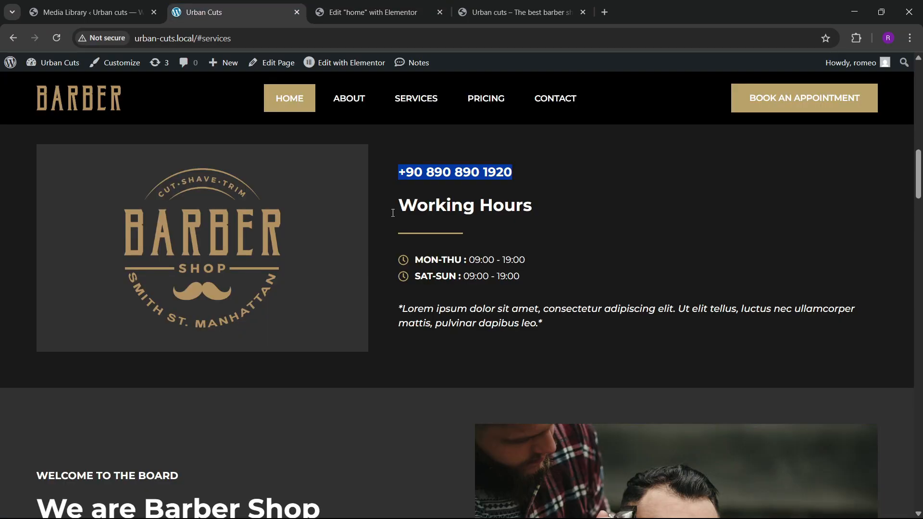
left_click_drag(392, 212, 552, 201)
key("ctrl+c")
left_click(375, 12)
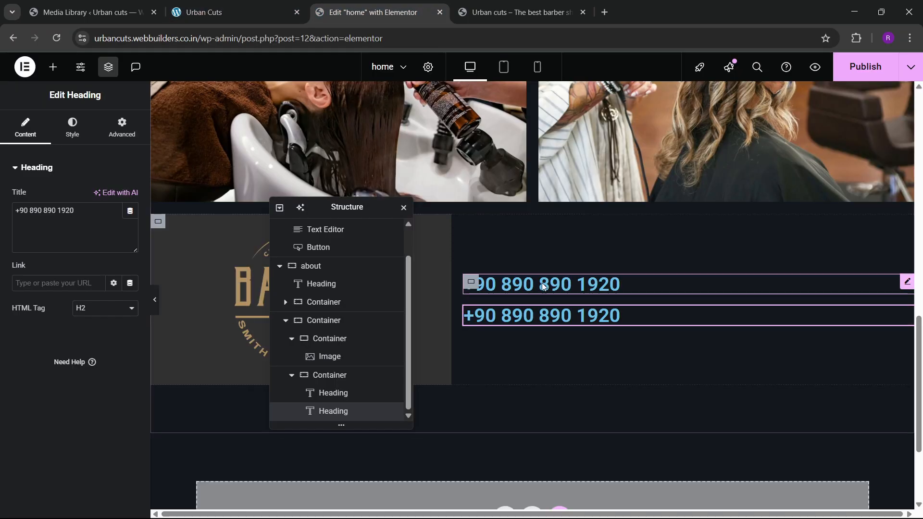
key("ctrl+v")
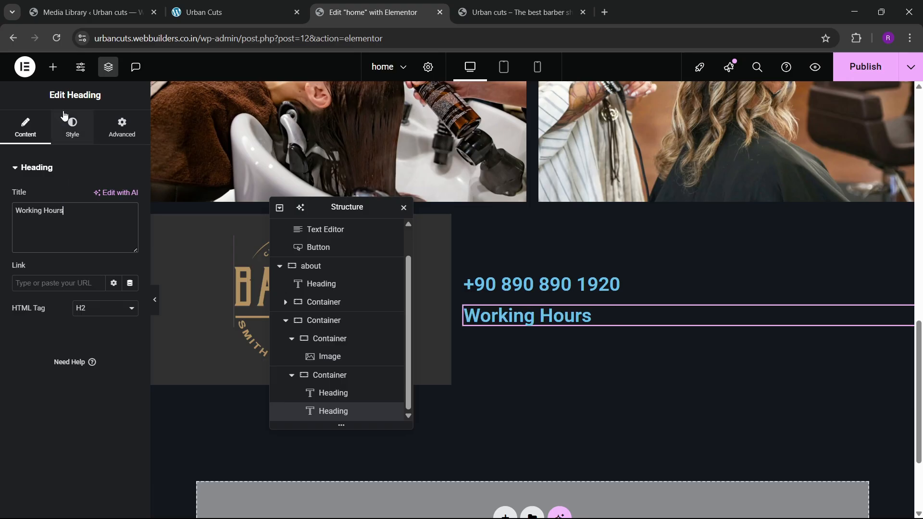
- Add a Divider widget below the "Working Hours" heading and align it left
left_click(53, 67)
type("divider")
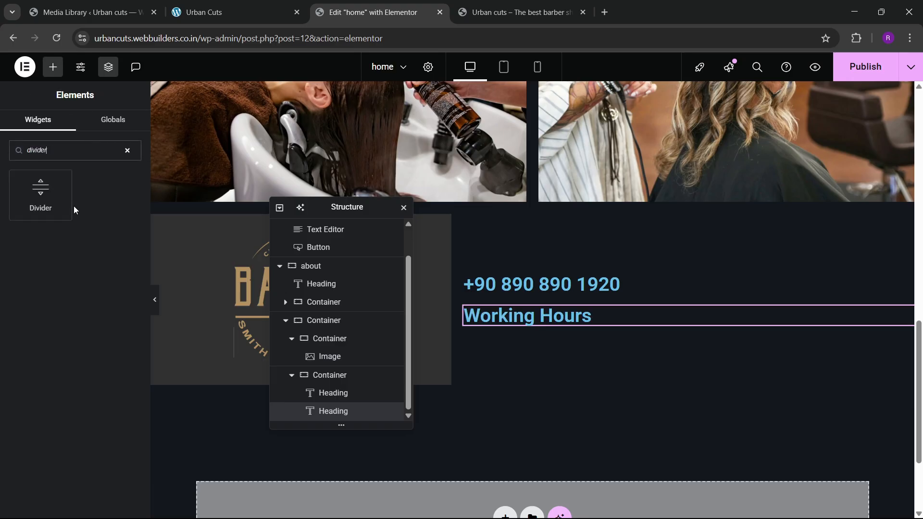
left_click_drag(62, 204, 557, 328)
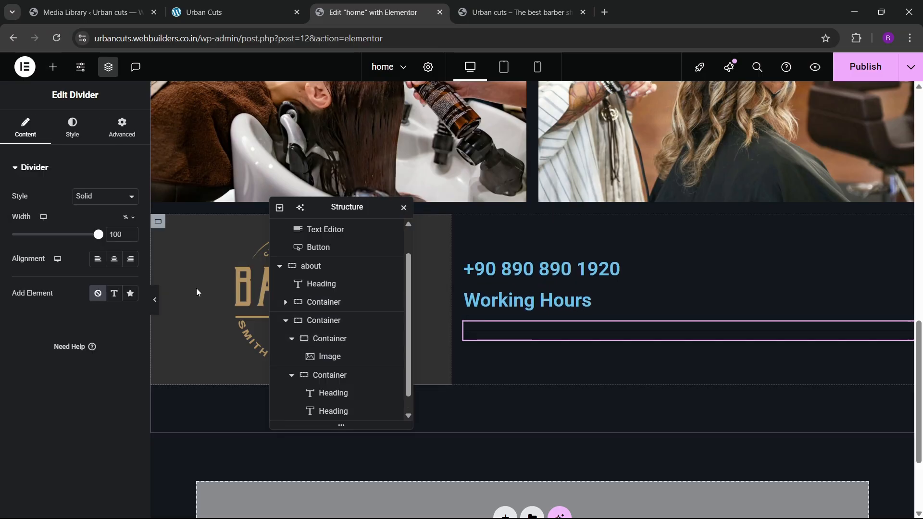
left_click(102, 263)
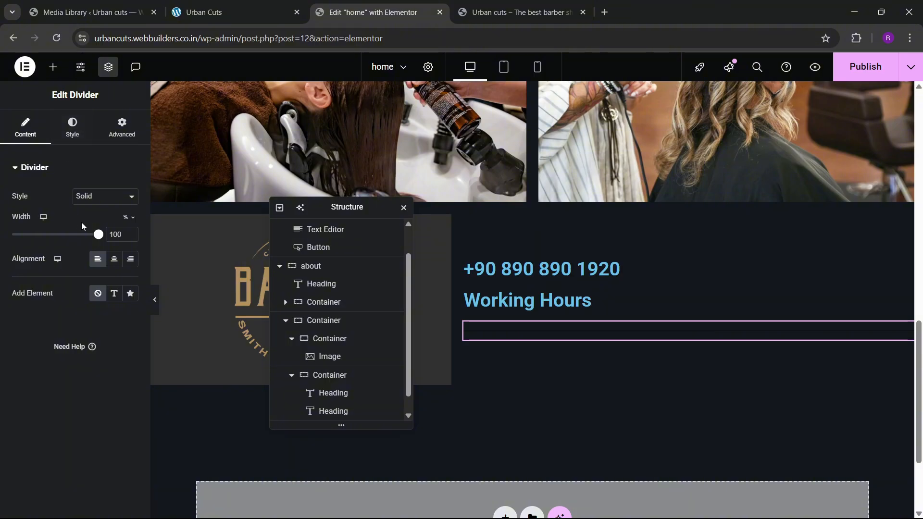
- Style the divider with a gap of 2, the gold global color and a width of 16%
left_click(72, 128)
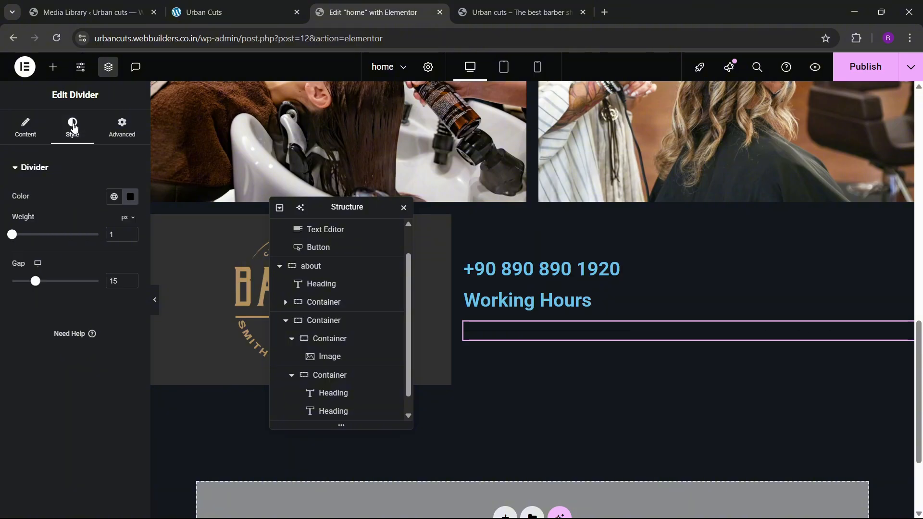
left_click_drag(39, 287, 13, 284)
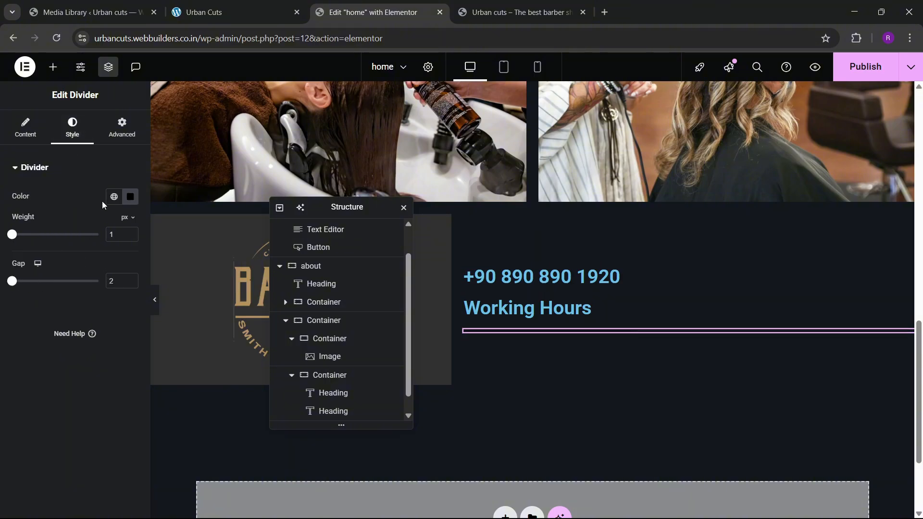
left_click(114, 196)
left_click(80, 346)
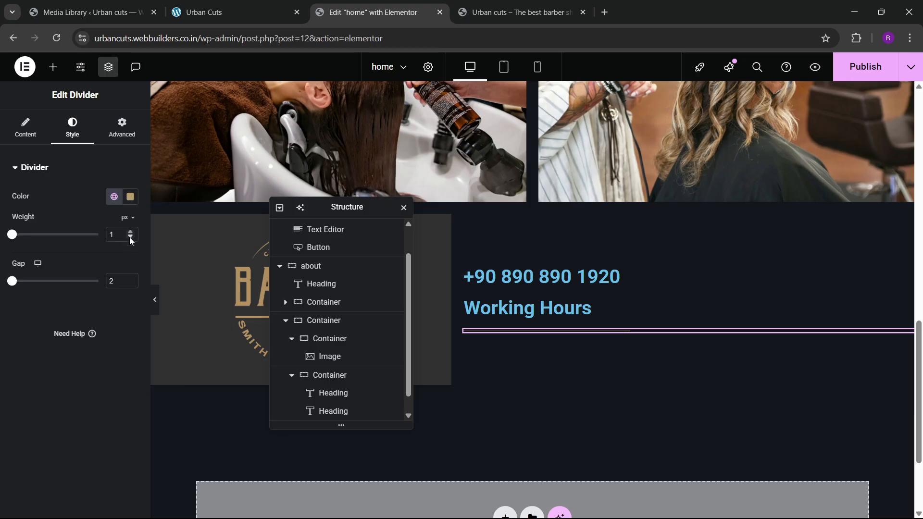
left_click(26, 128)
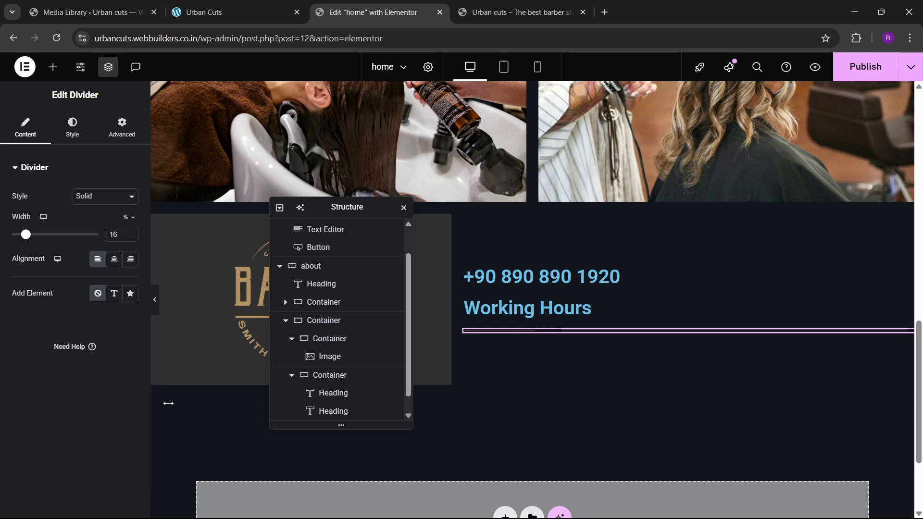
- Set the divider's weight to 3 px
left_click(511, 310)
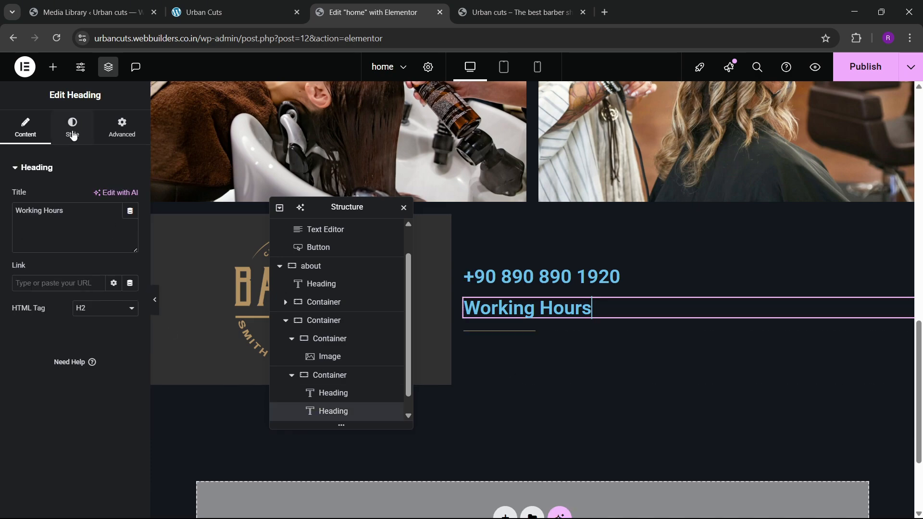
left_click(511, 330)
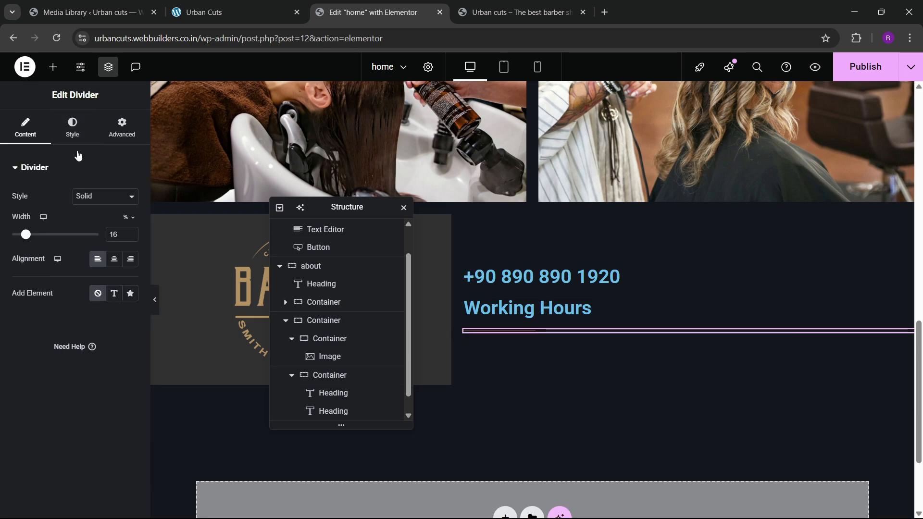
left_click(72, 128)
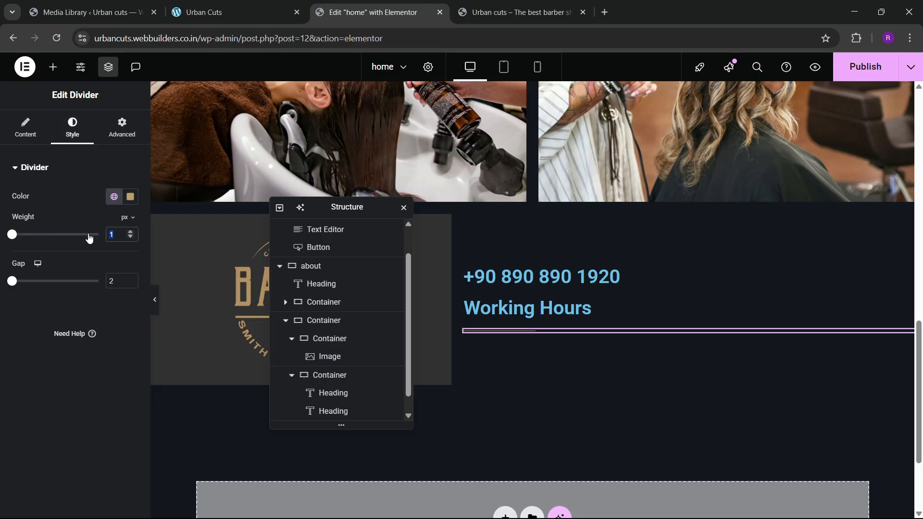
type("4")
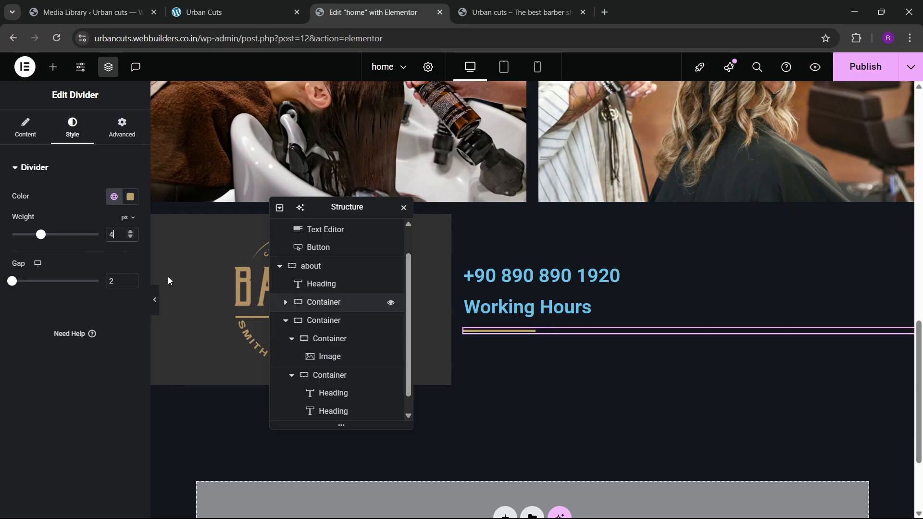
type("3")
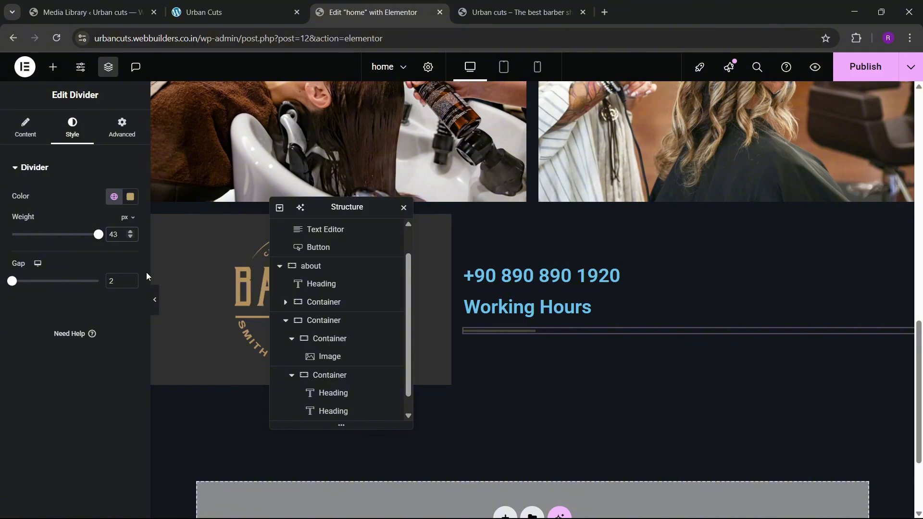
key("BackSpace")
key("BackSpace")
type("3")
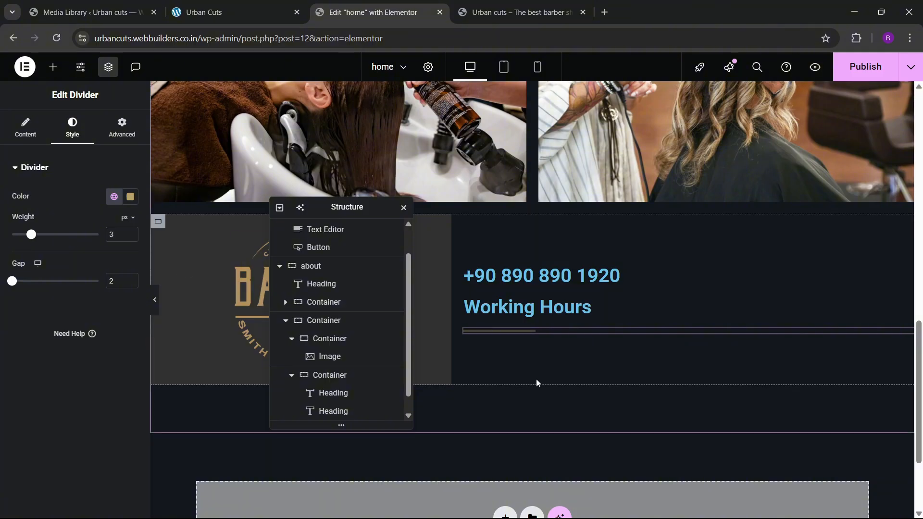
- Set the divider's width to 13% and compare it with the line under "Working Hours" on the reference page
left_click(469, 276)
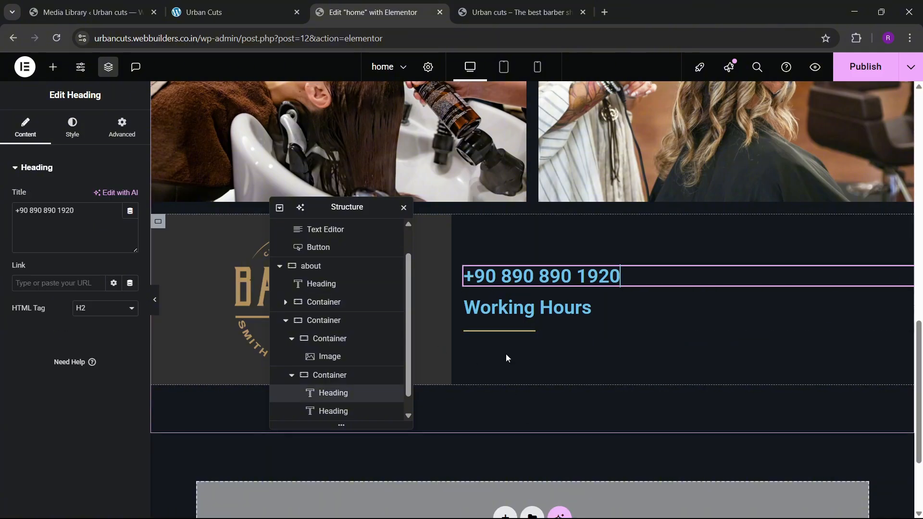
left_click(529, 307)
left_click(179, 4)
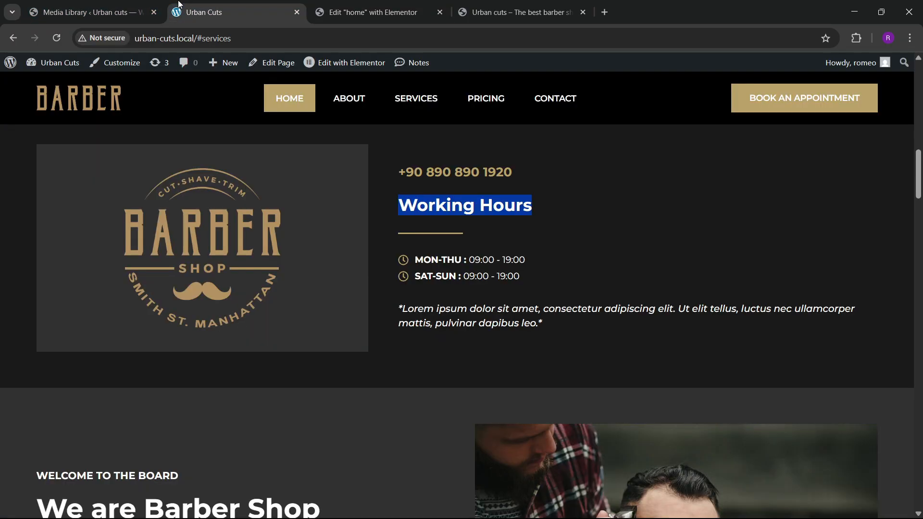
left_click(367, 5)
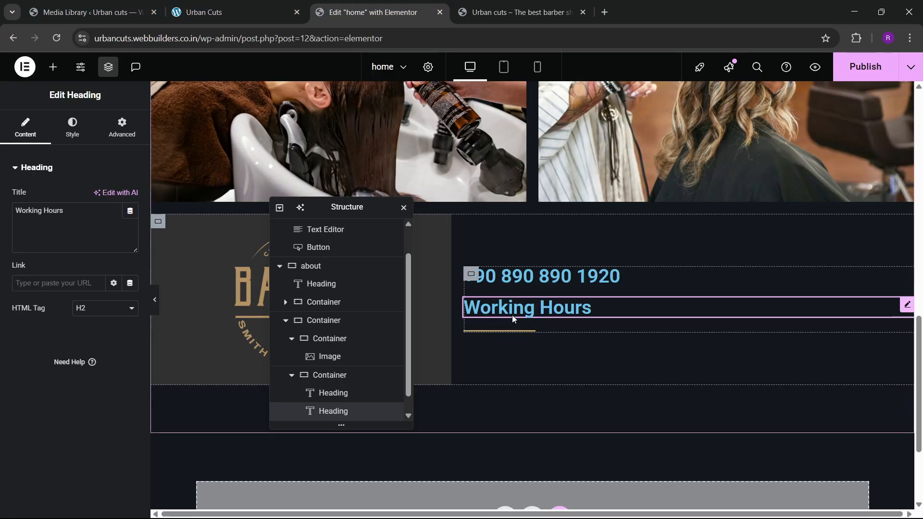
left_click(524, 330)
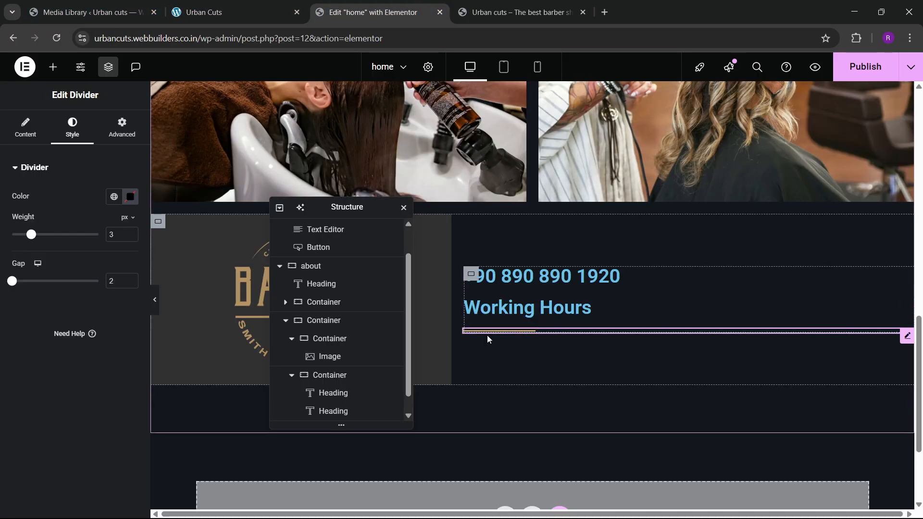
left_click(25, 128)
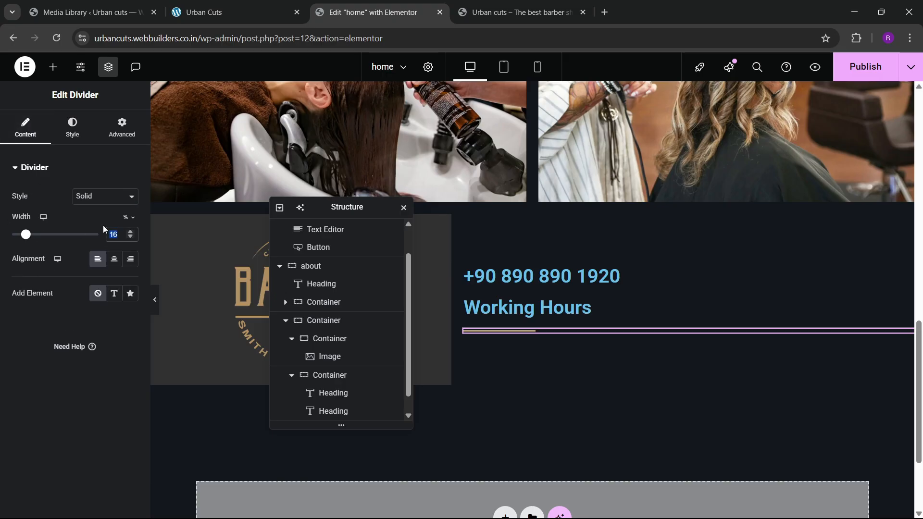
type("13")
left_click(221, 4)
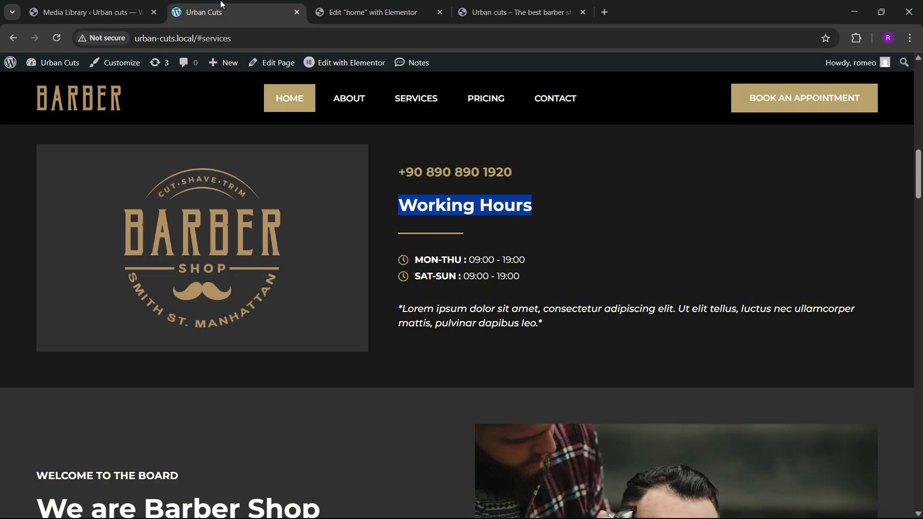
- Apply the theme 1 global color to the phone number heading's text, matching the reference page
left_click(366, 4)
left_click(260, 6)
left_click(484, 233)
left_click(384, 9)
left_click(534, 274)
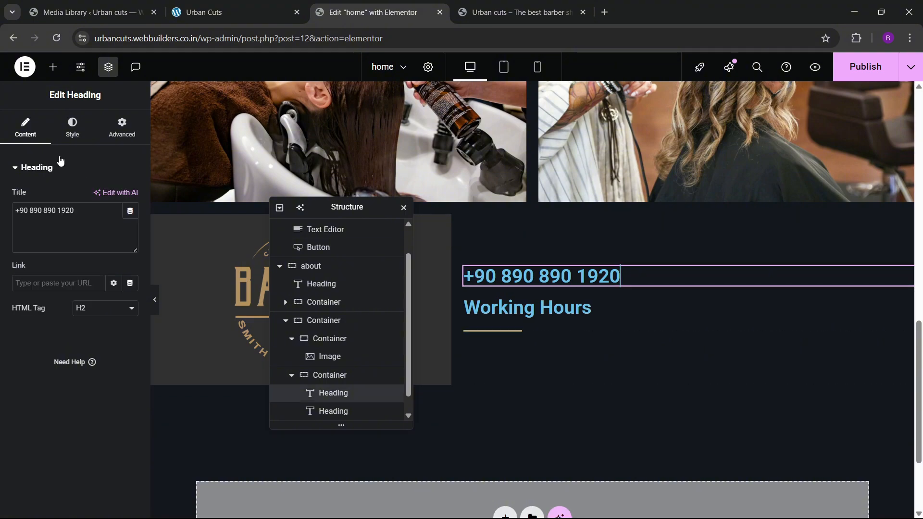
left_click(72, 128)
left_click(114, 368)
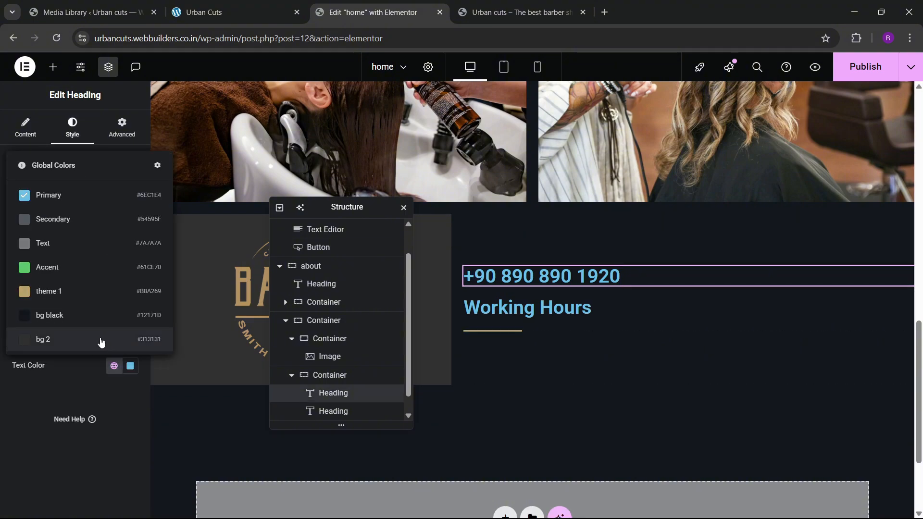
left_click(88, 376)
left_click(234, 6)
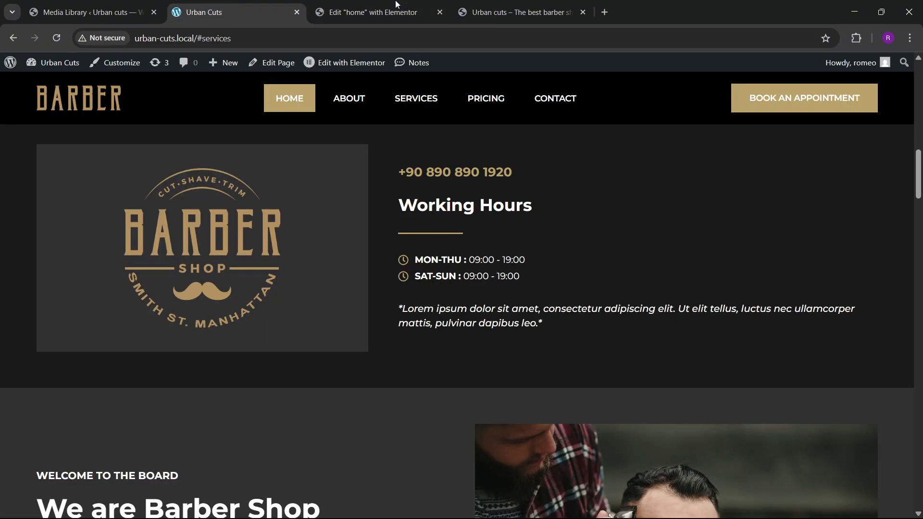
left_click(398, 6)
left_click(114, 365)
left_click(77, 290)
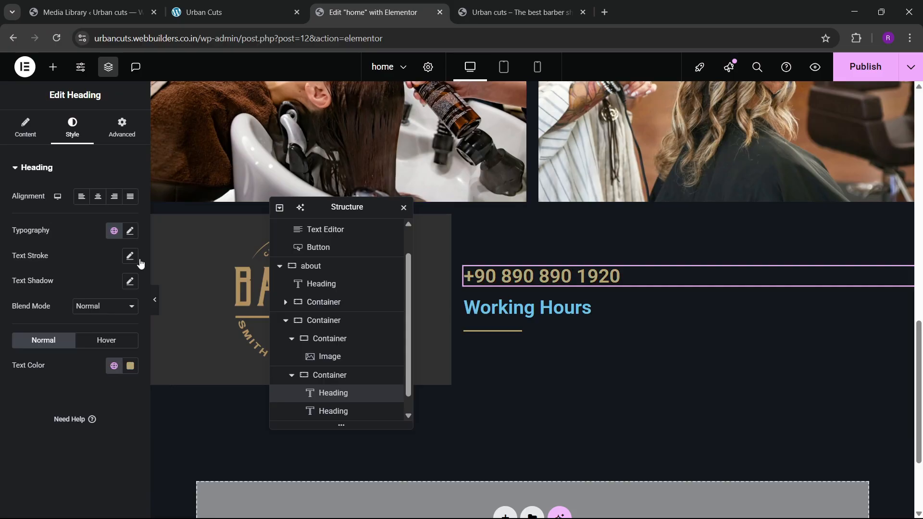
- Set the phone number heading's font family to Montserrat and its size to 20 px
left_click(129, 231)
left_click(101, 286)
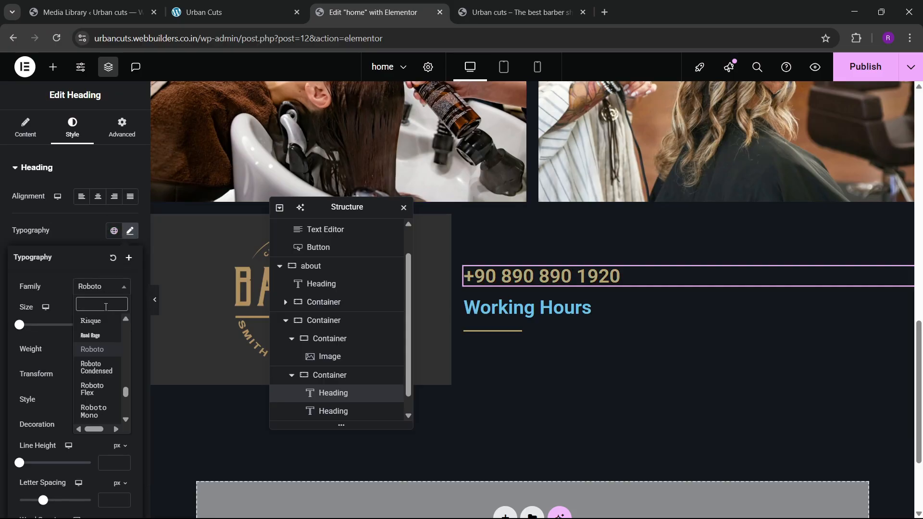
type("monts")
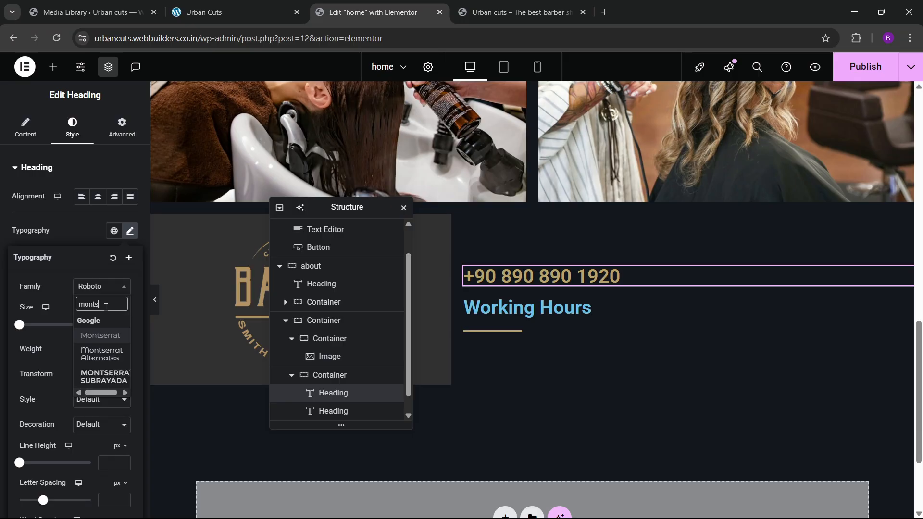
key("Return")
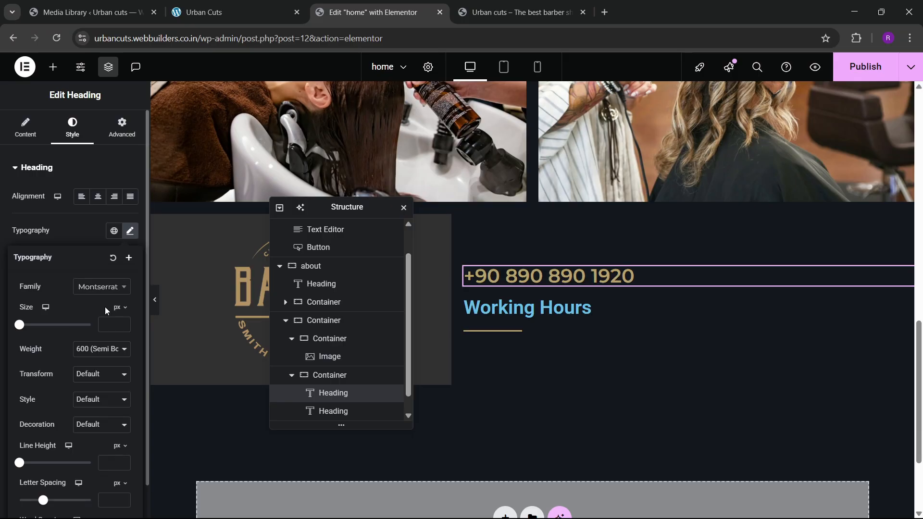
type("5")
left_click(125, 326)
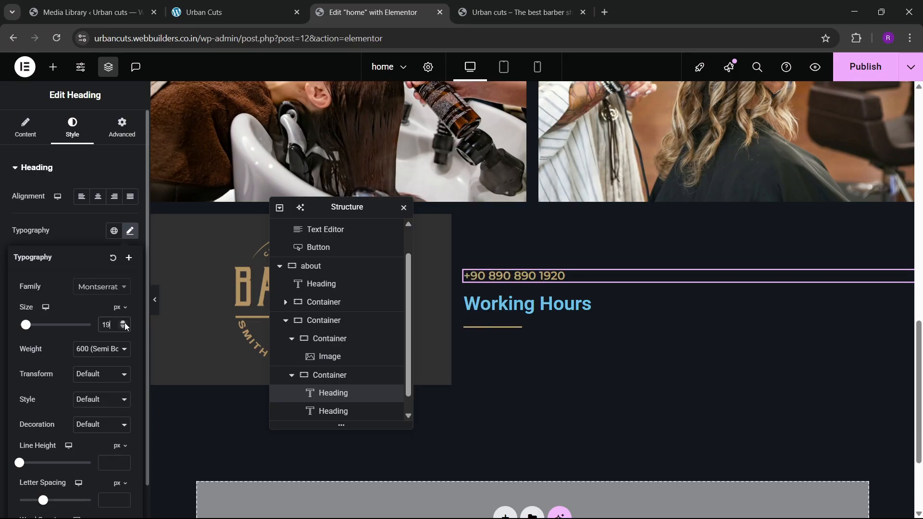
left_click(125, 326)
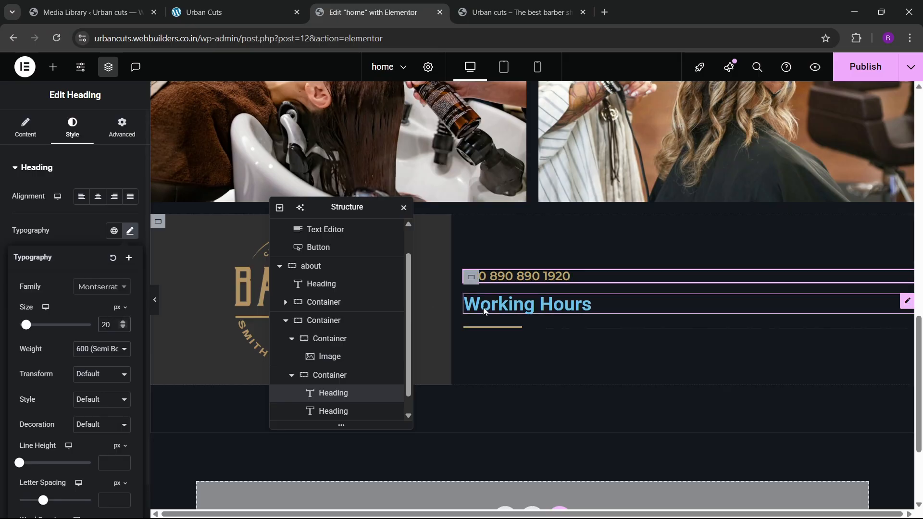
- Change the "Working Hours" heading's text color to white
left_click(333, 411)
left_click(72, 127)
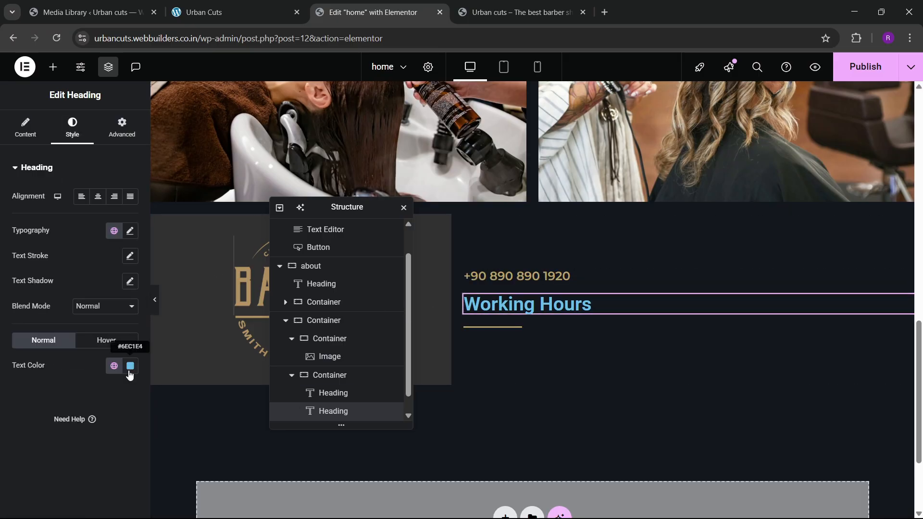
left_click(128, 369)
left_click_drag(81, 226, 48, 204)
left_click(29, 386)
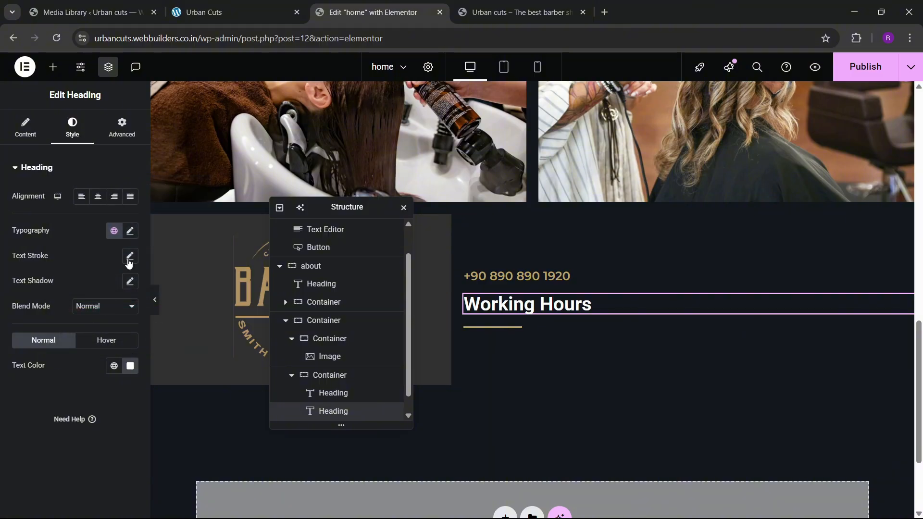
- Set the "Working Hours" heading's font family to Montserrat
left_click(130, 233)
left_click(96, 286)
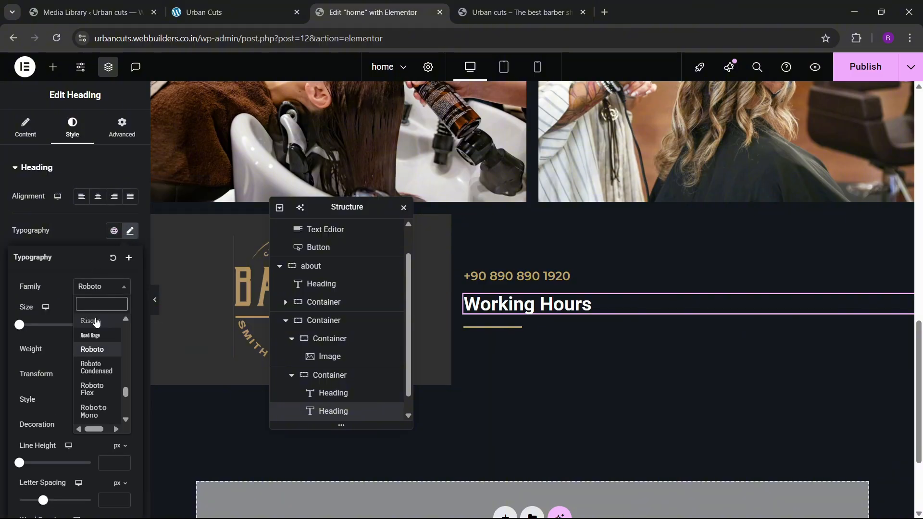
type("m")
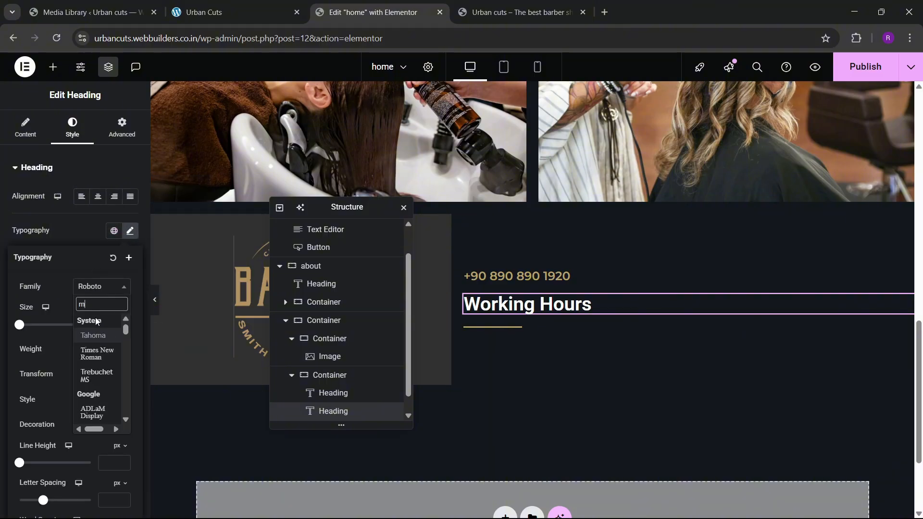
type("onts")
key("Return")
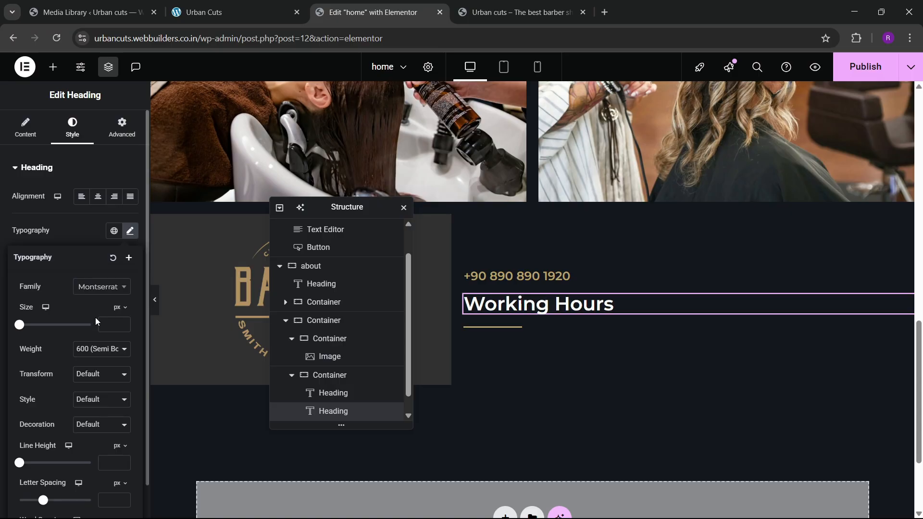
- Set the "Working Hours" heading's size to 27 px and weight to 700 (Bold), and compare it with the reference page
left_click(127, 325)
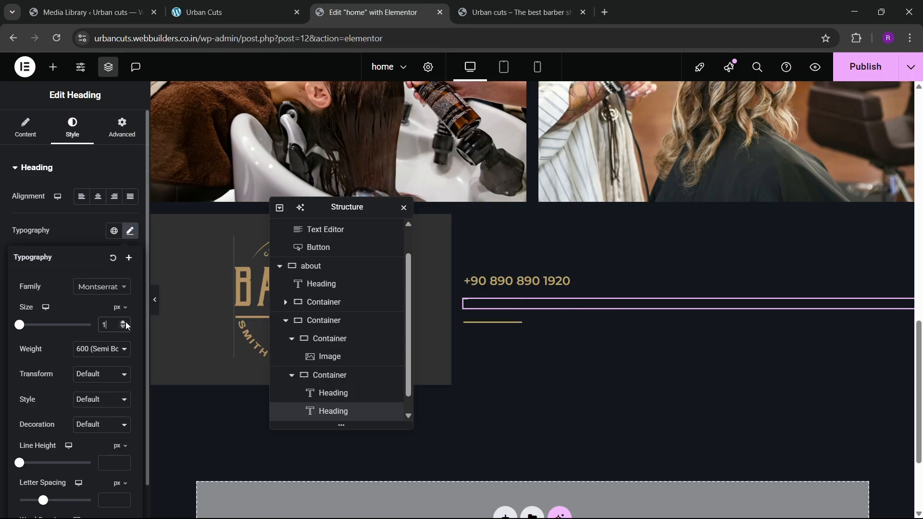
left_click_drag(127, 325, 127, 324)
left_click(126, 323)
left_click(126, 324)
left_click(126, 323)
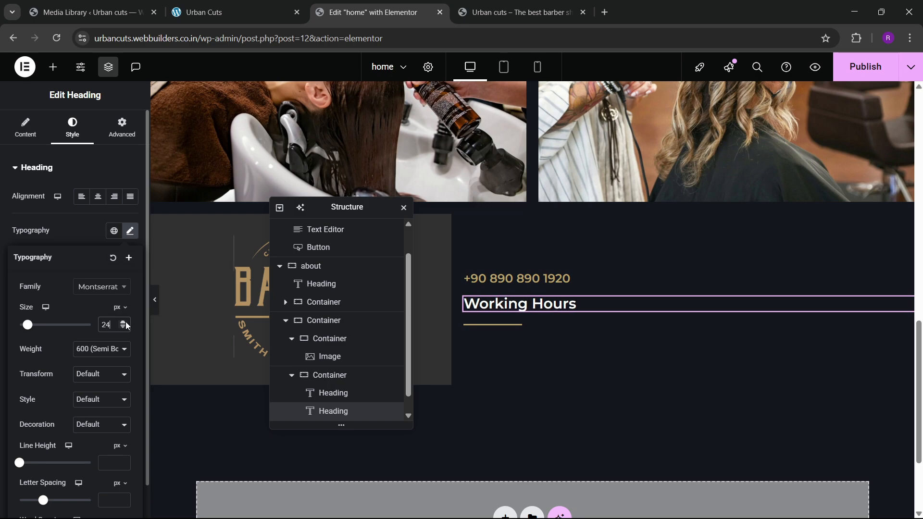
left_click(126, 324)
left_click(126, 323)
left_click(126, 324)
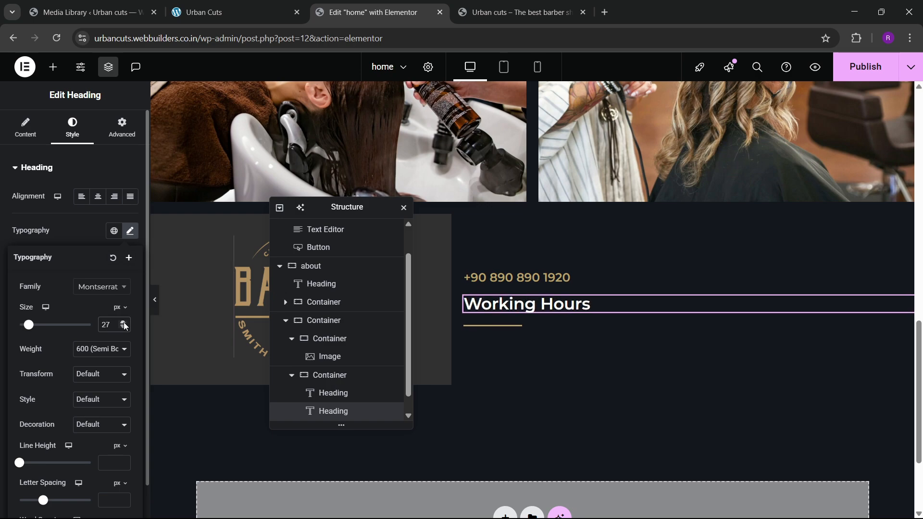
left_click(92, 354)
left_click(94, 278)
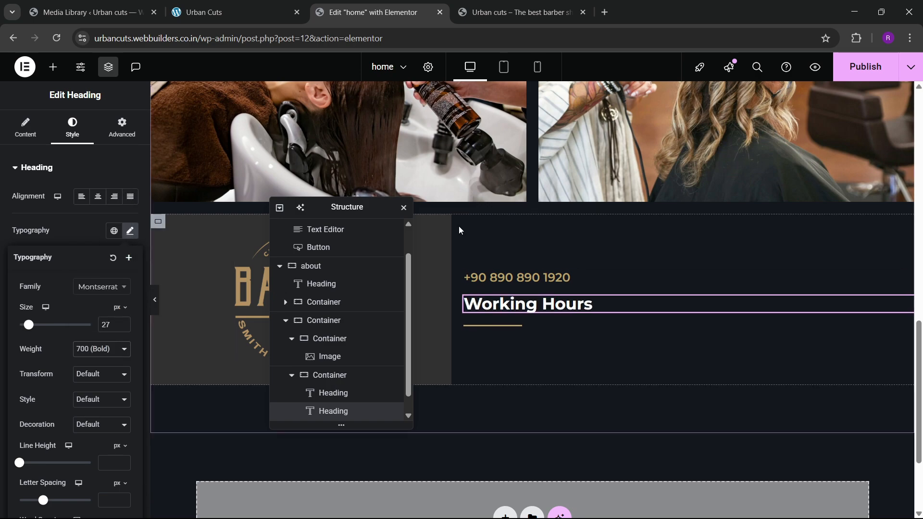
left_click(211, 4)
left_click(447, 7)
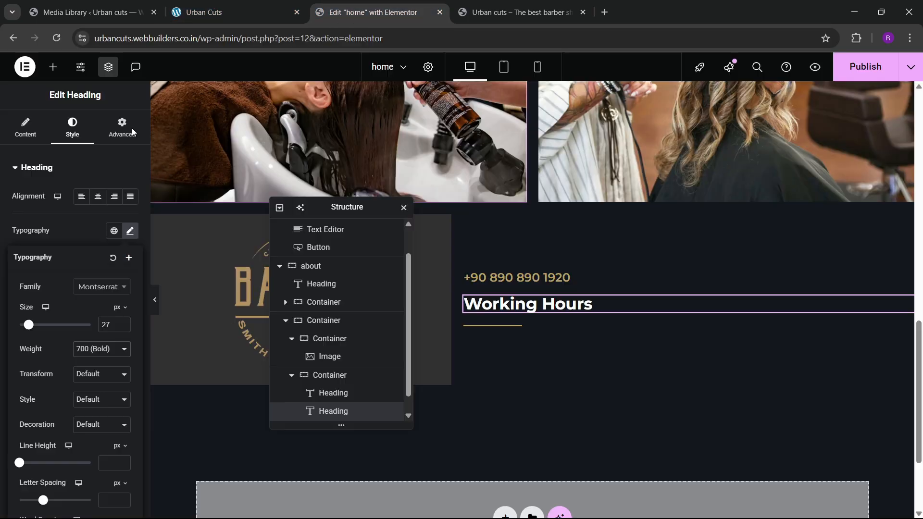
- Find the Icon List widget and add it below the divider under "Working Hours"
left_click(52, 67)
left_click(60, 150)
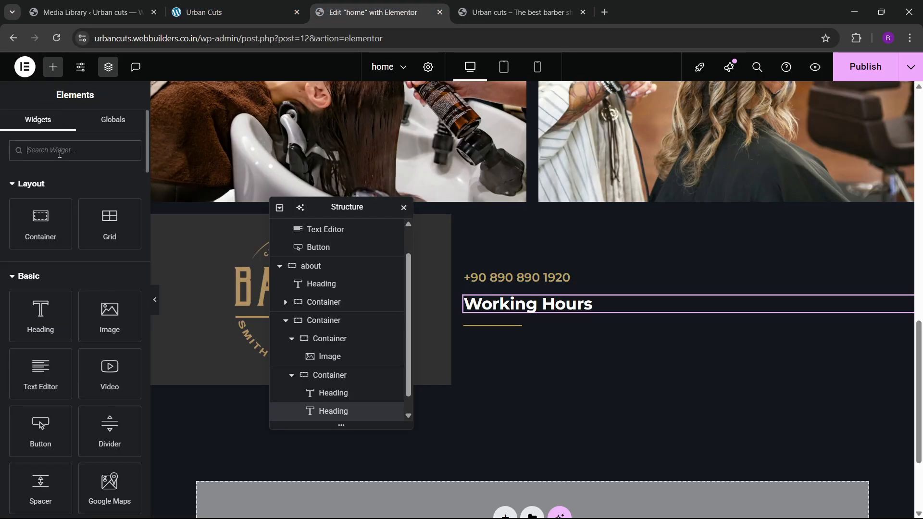
type("list")
left_click_drag(36, 188, 497, 327)
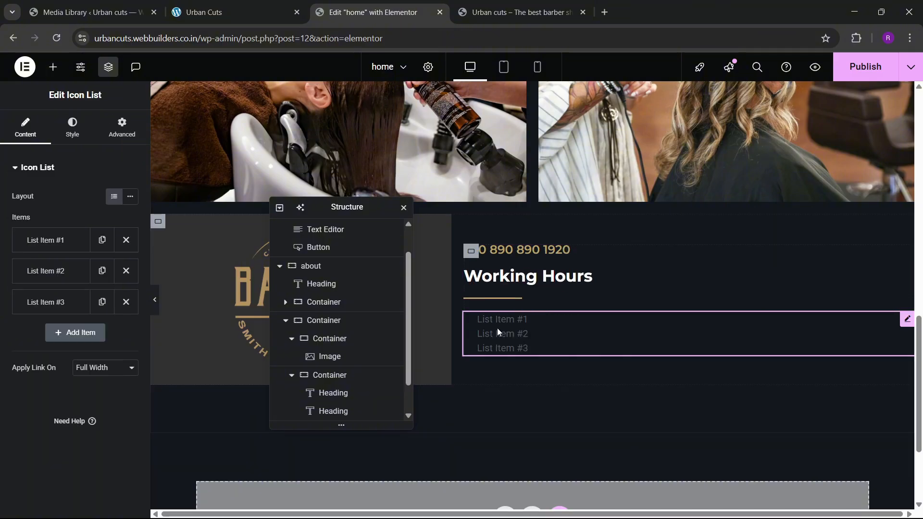
- Copy "MON-THU : 09:00 - 19:00" from the reference page and use it as the first icon list item's text
left_click(266, 4)
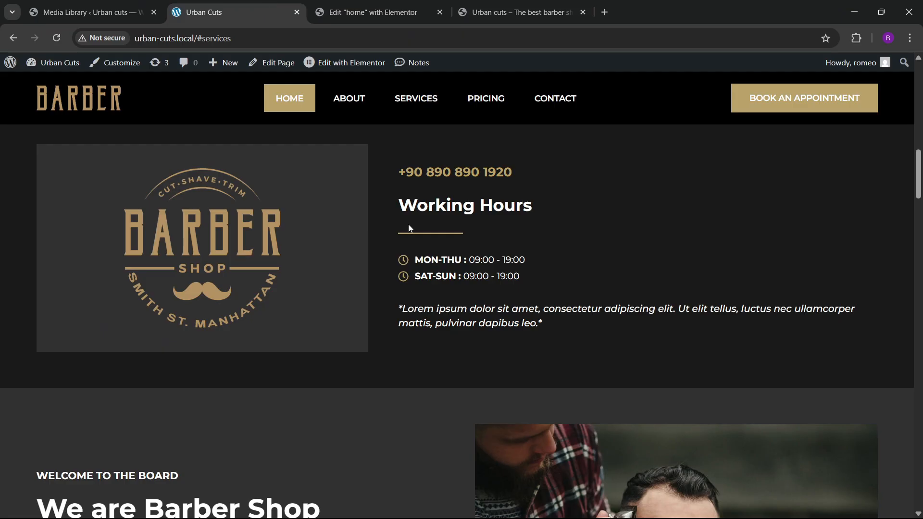
left_click_drag(411, 261, 523, 261)
key("ctrl+c")
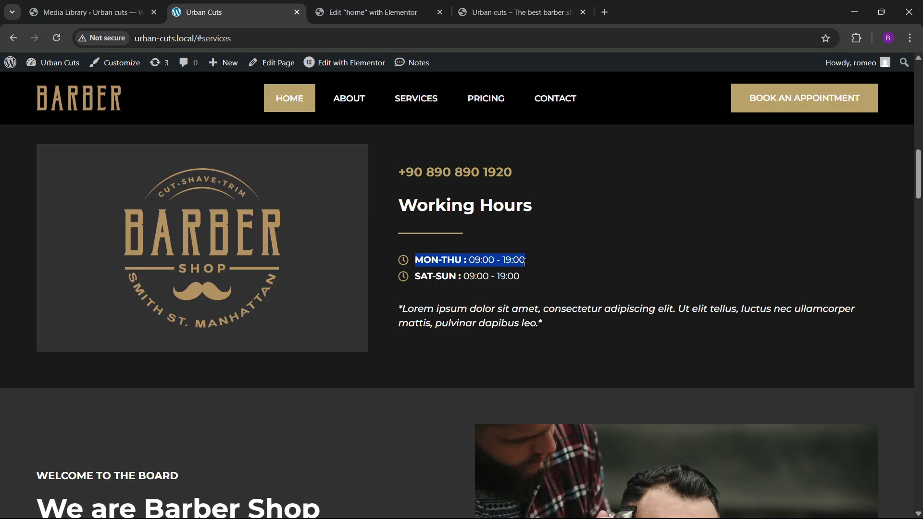
left_click(372, 12)
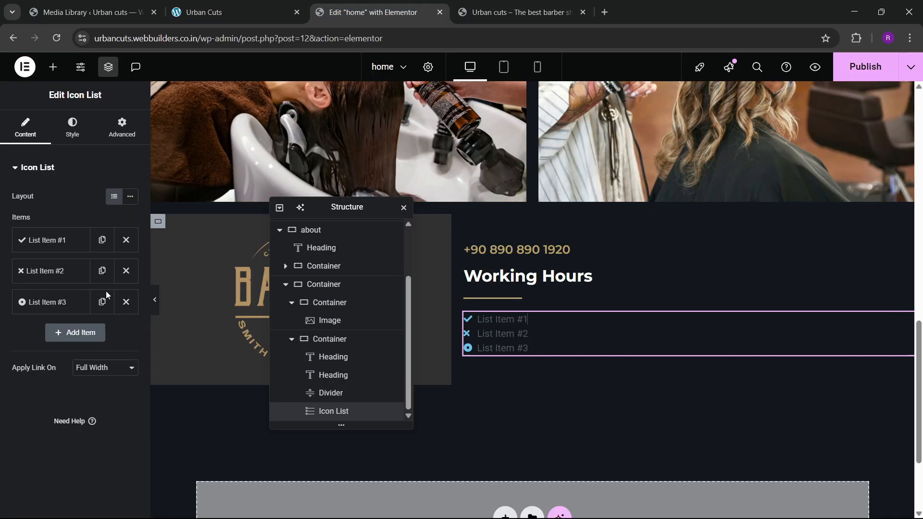
left_click(48, 242)
triple_click(53, 284)
key("ctrl+v")
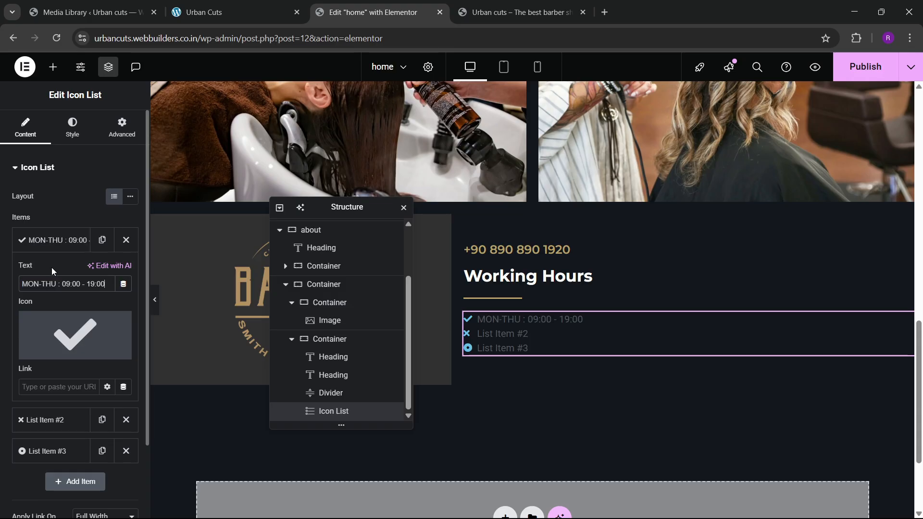
- Replace the MON-THU item's icon with the outlined Clock icon from the icon library
left_click(71, 328)
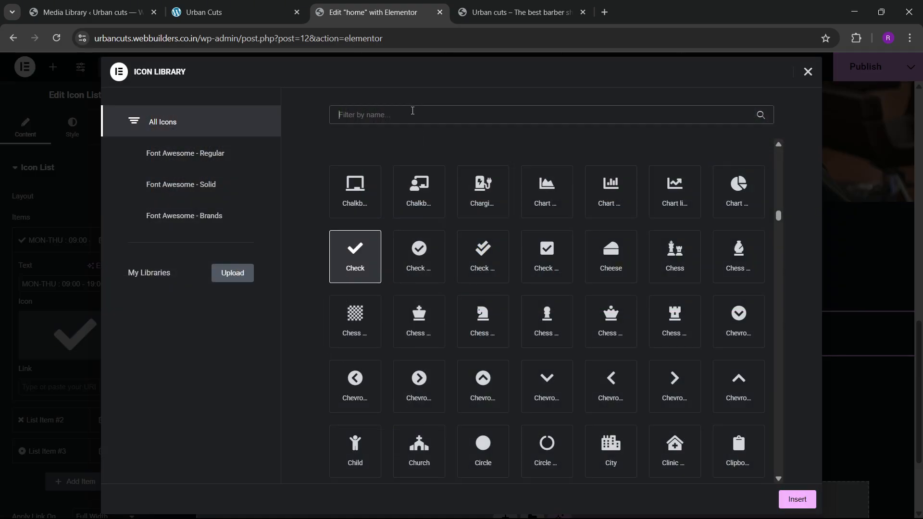
type("clo")
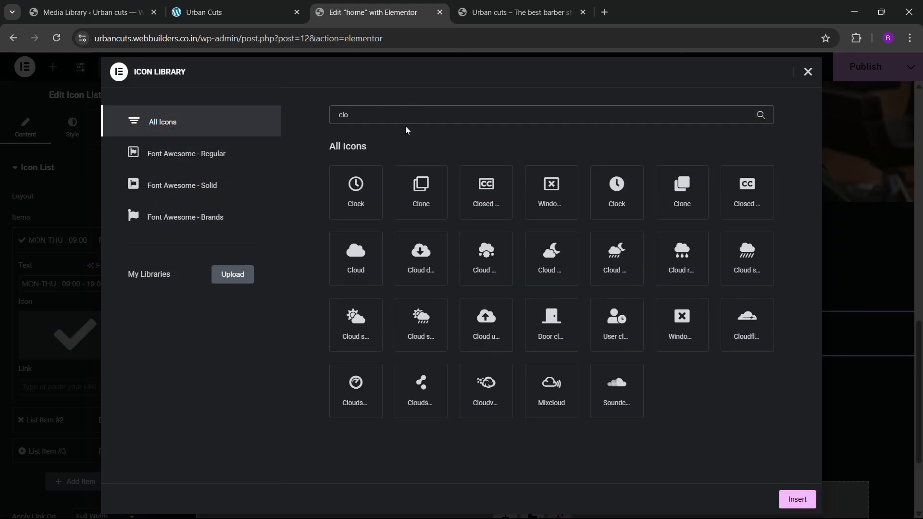
type("ck")
left_click(356, 189)
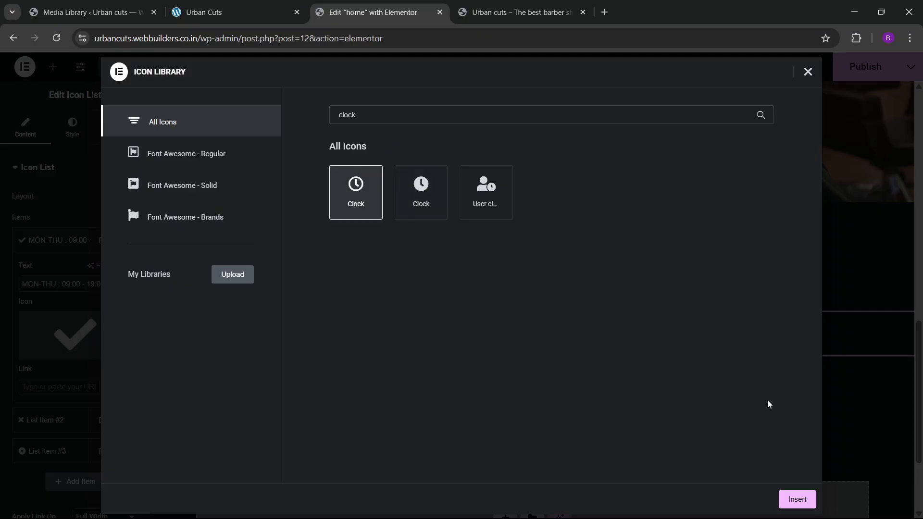
left_click(795, 499)
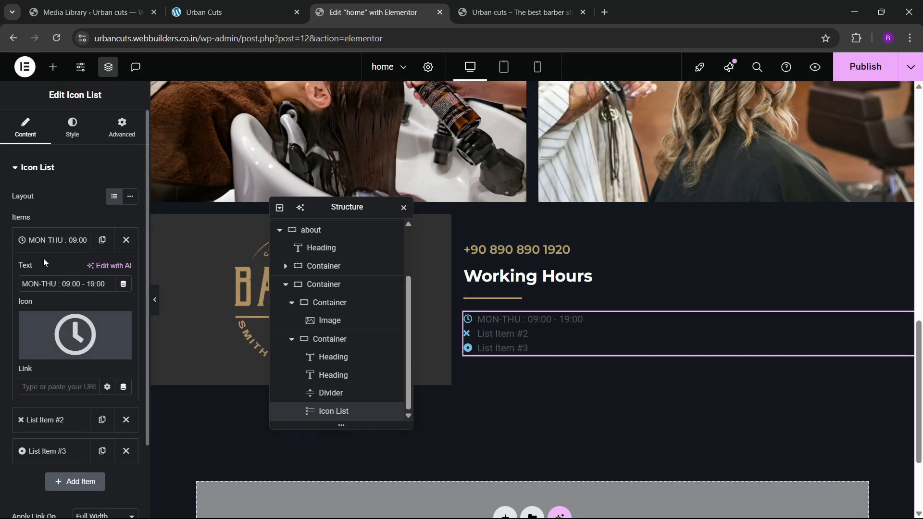
- Delete List Item #2 and List Item #3, and duplicate the MON-THU item
left_click(53, 240)
left_click(126, 270)
left_click(125, 270)
left_click(226, 12)
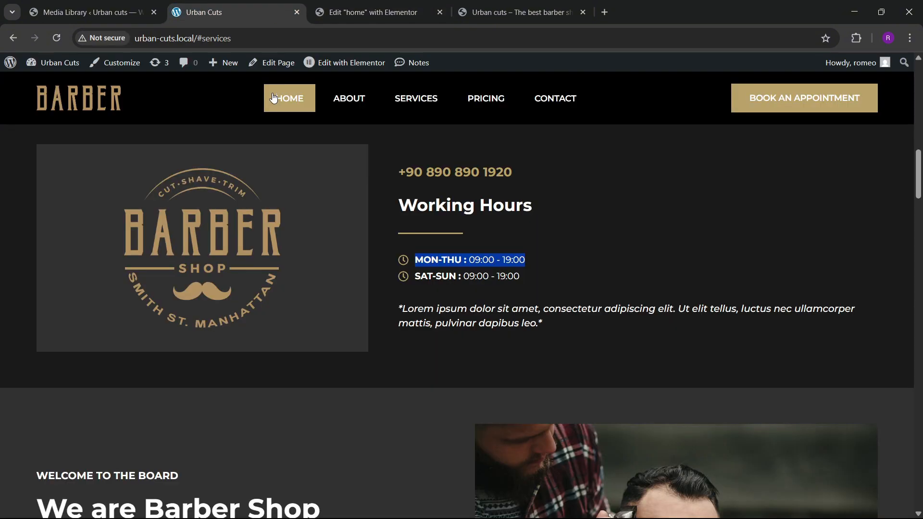
left_click(443, 6)
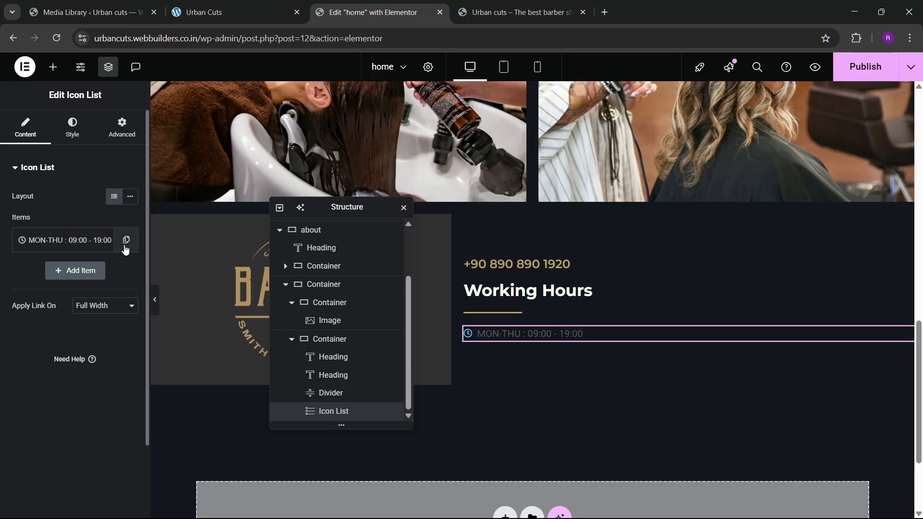
left_click(102, 240)
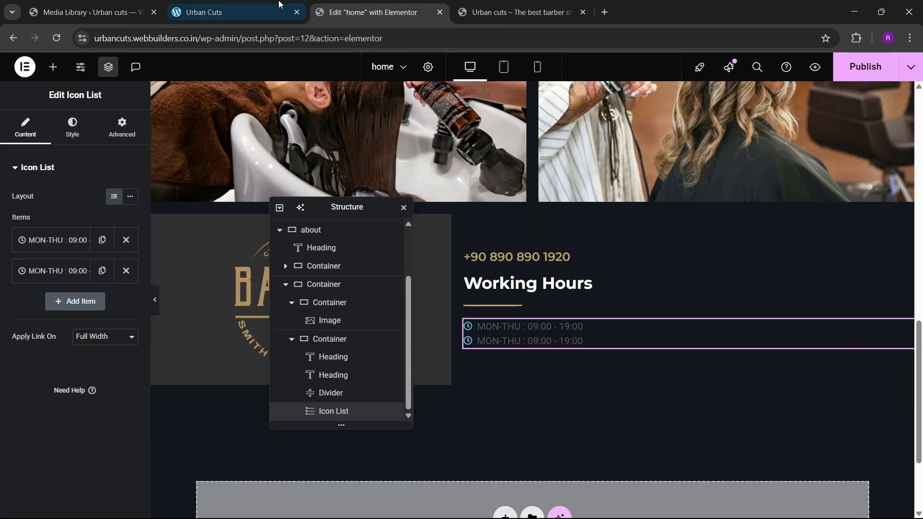
- Set the icon list's normal text color to #FFFFFF
left_click(72, 128)
left_click(48, 338)
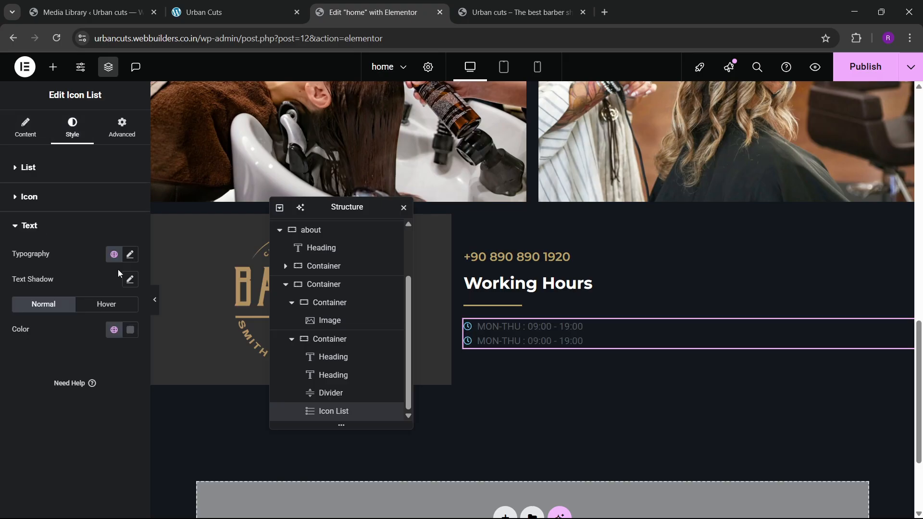
left_click(130, 254)
left_click(105, 266)
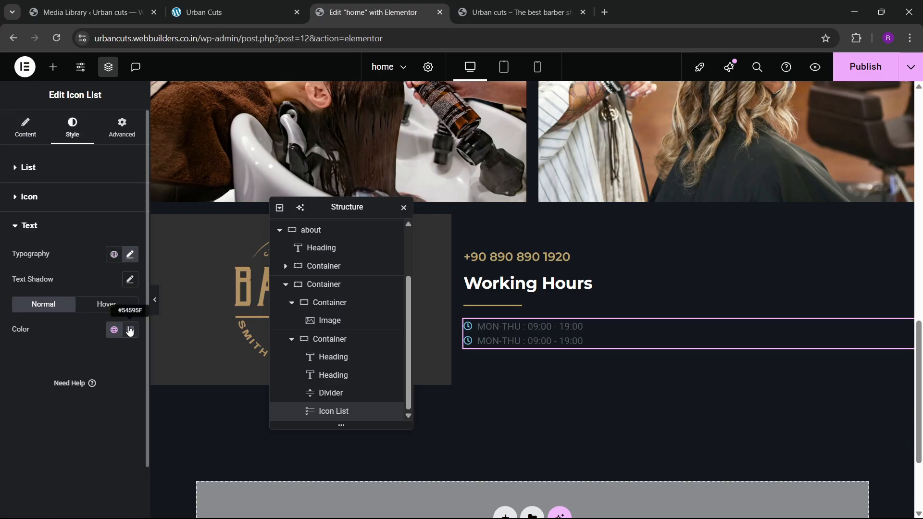
left_click(130, 330)
type("#FFFFFF")
left_click(20, 387)
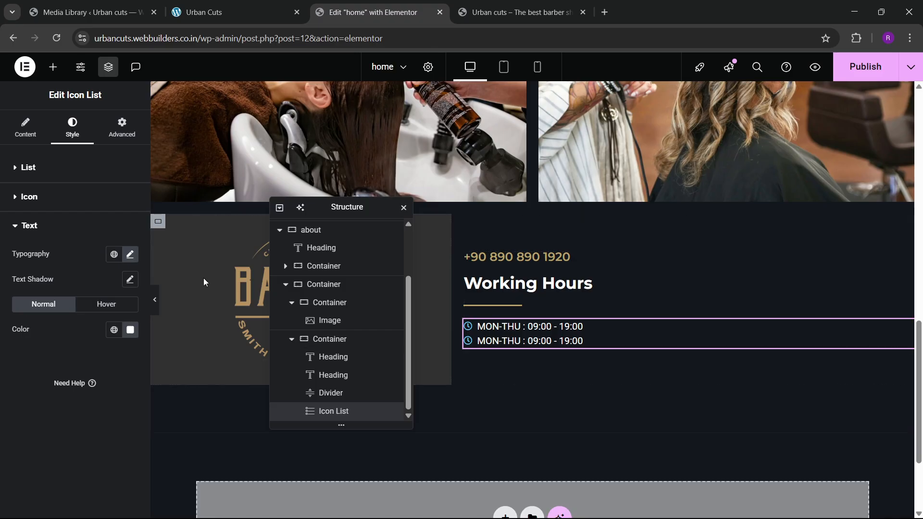
- Set the icon list's icon color to the global theme 1 color and its icon size to 16 px
left_click(43, 197)
left_click(115, 250)
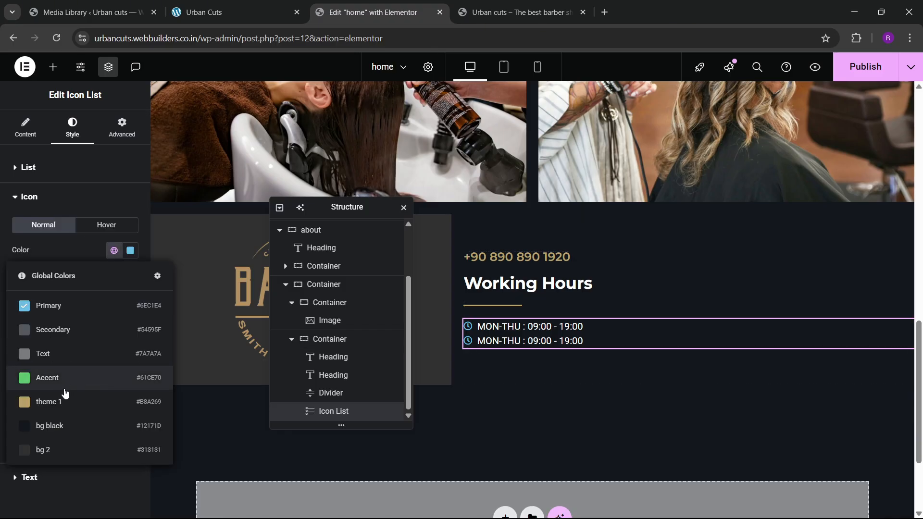
left_click(72, 376)
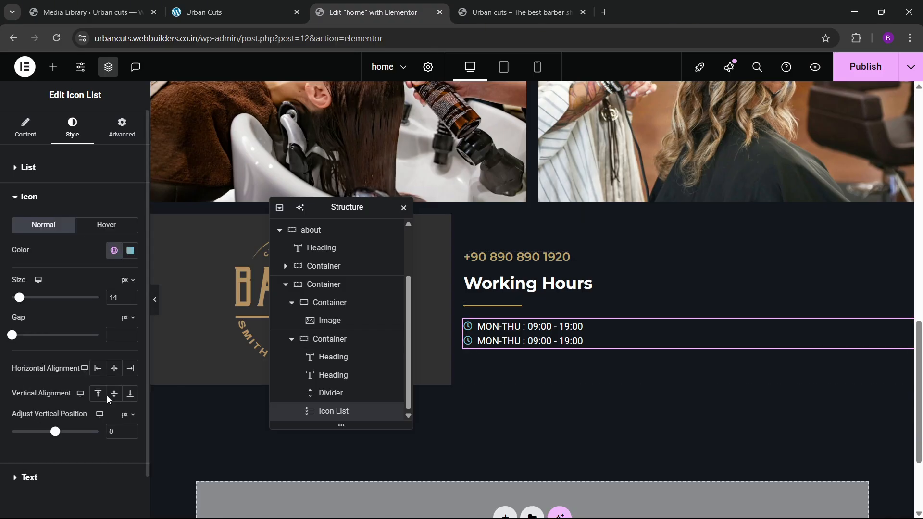
left_click(131, 294)
left_click(131, 294)
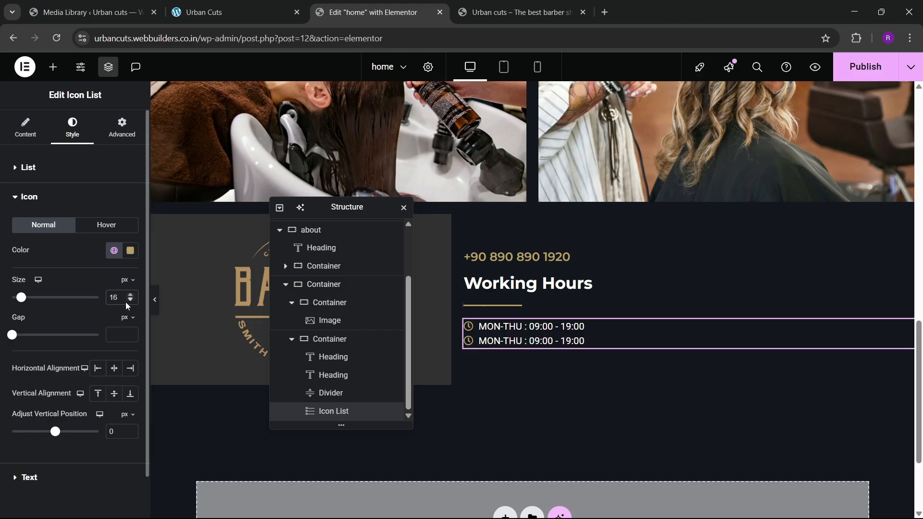
- Set the icon list's text typography to Montserrat, weight 500 (Medium), size 14 px
left_click(43, 166)
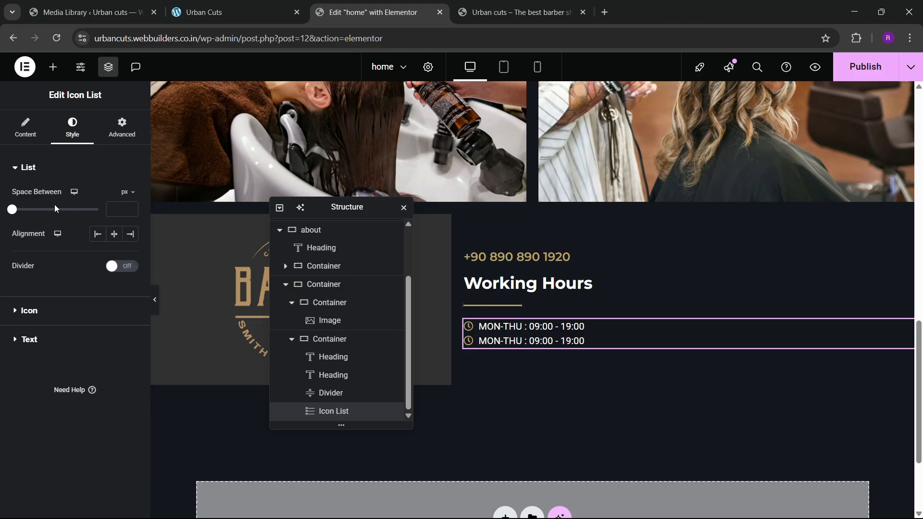
left_click(55, 337)
left_click(129, 253)
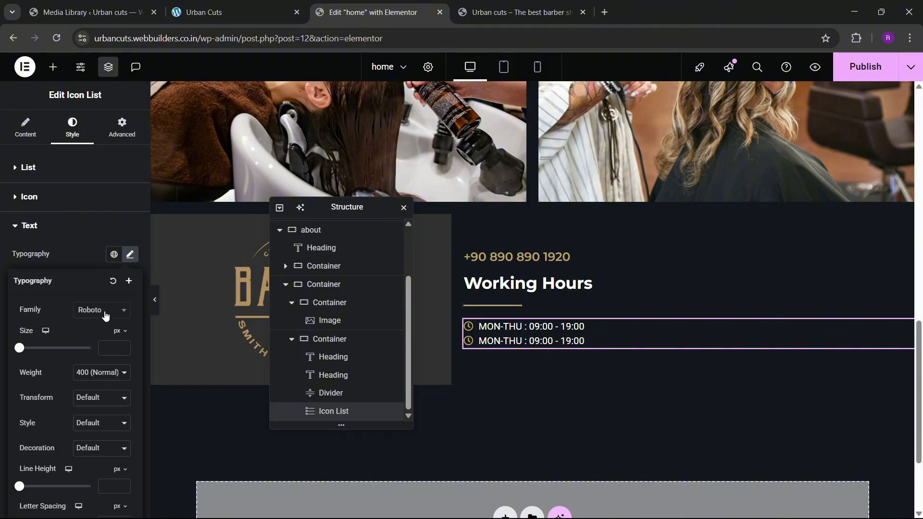
left_click(106, 315)
type("onts")
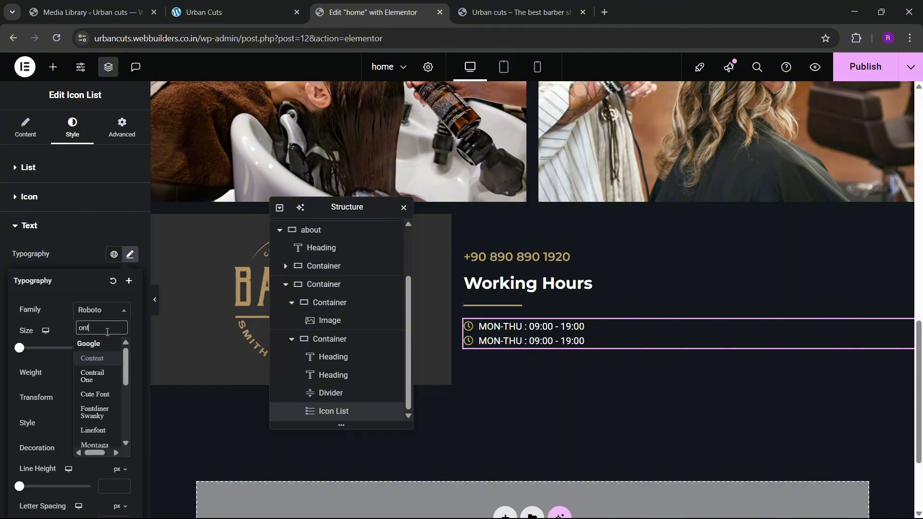
key("Return")
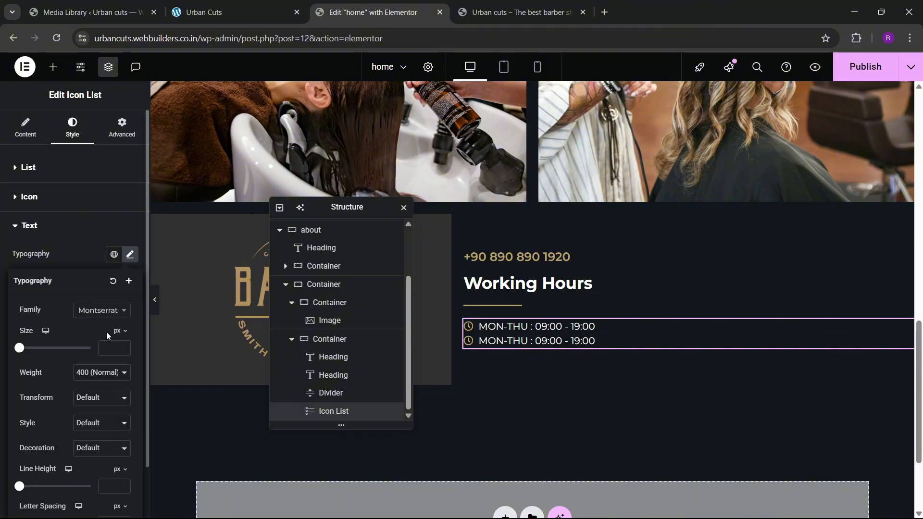
left_click(99, 373)
left_click(91, 257)
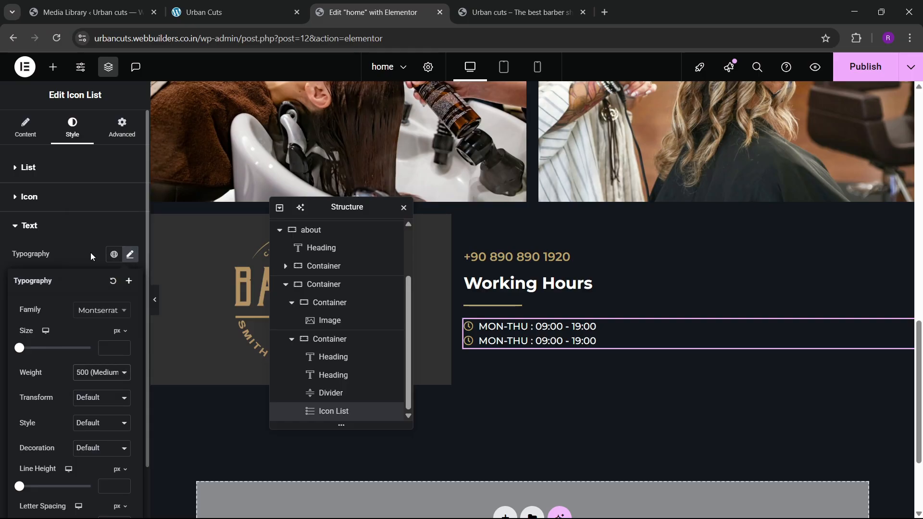
left_click(124, 347)
left_click(124, 347)
left_click(124, 346)
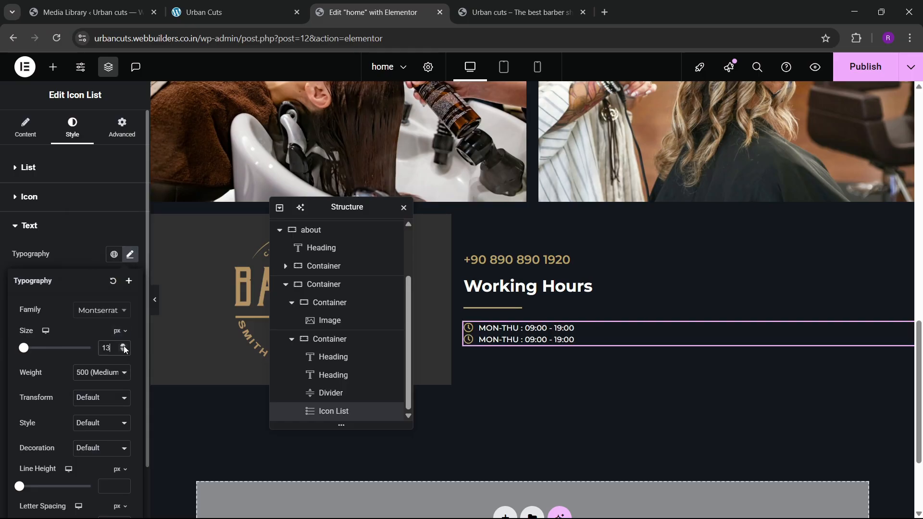
left_click(124, 347)
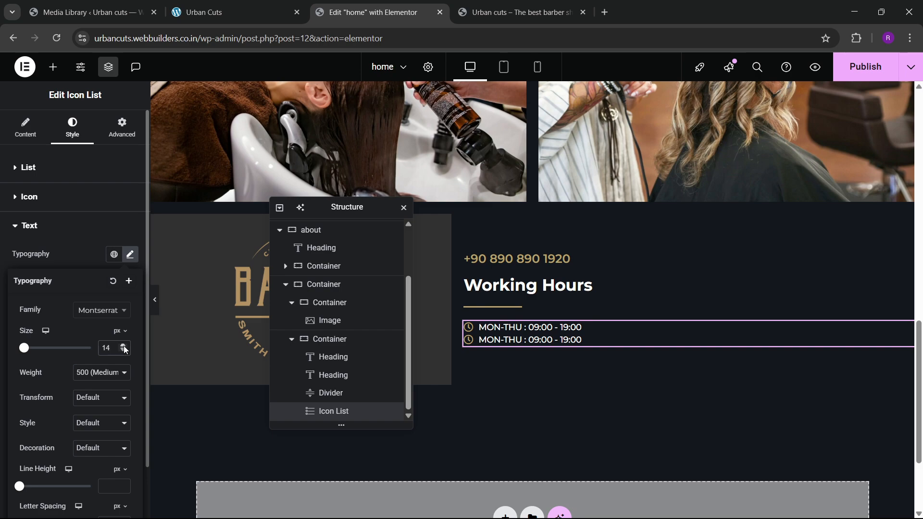
- Set the space between the icon list items to 10 px
left_click(41, 169)
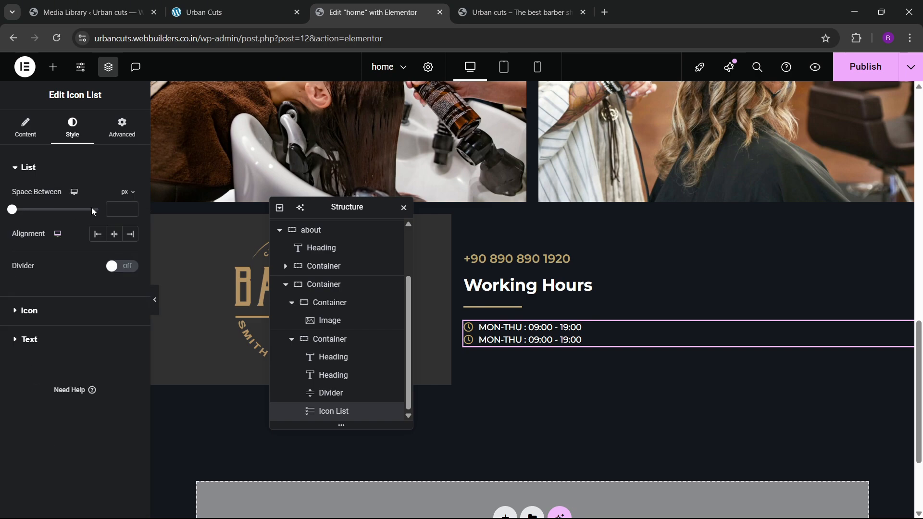
left_click(130, 206)
left_click(130, 206)
left_click(129, 206)
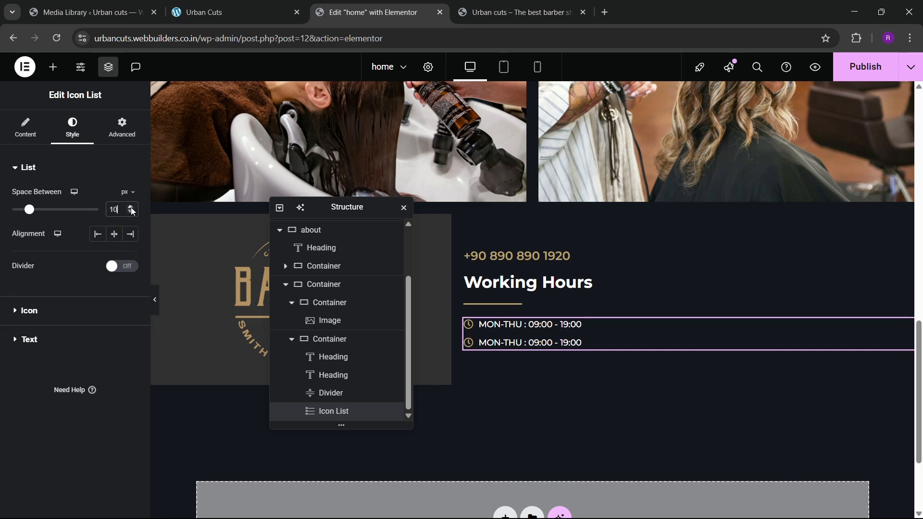
- Following the reference page, wrap MON-THU in the first list item in a span with style="font-weight:bold;" and publish the page
left_click(222, 6)
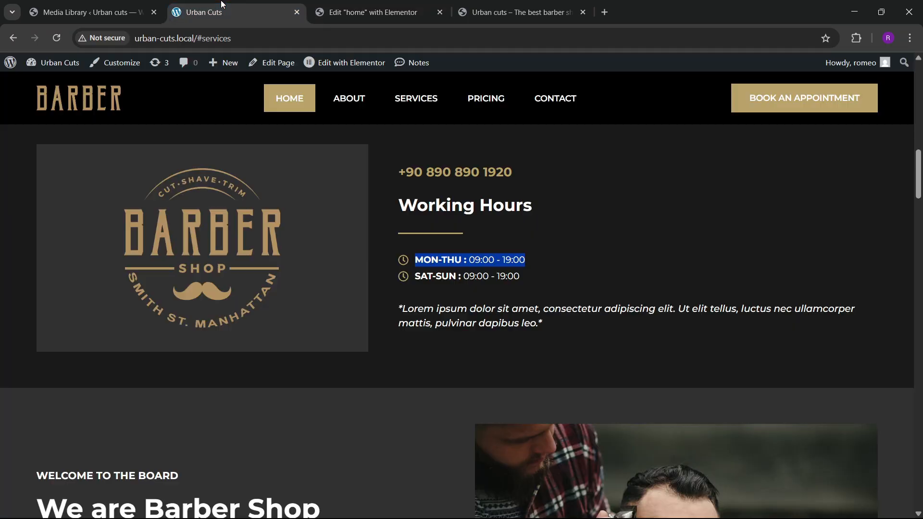
left_click(448, 294)
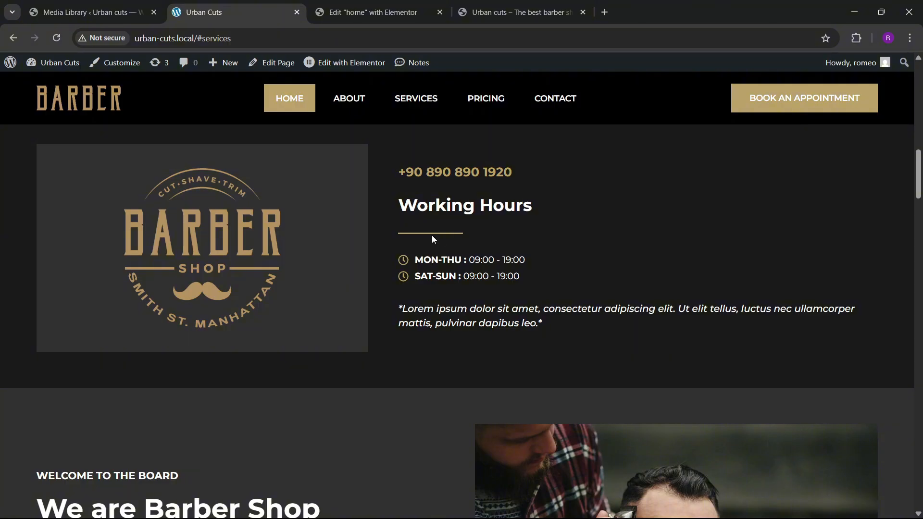
left_click(380, 6)
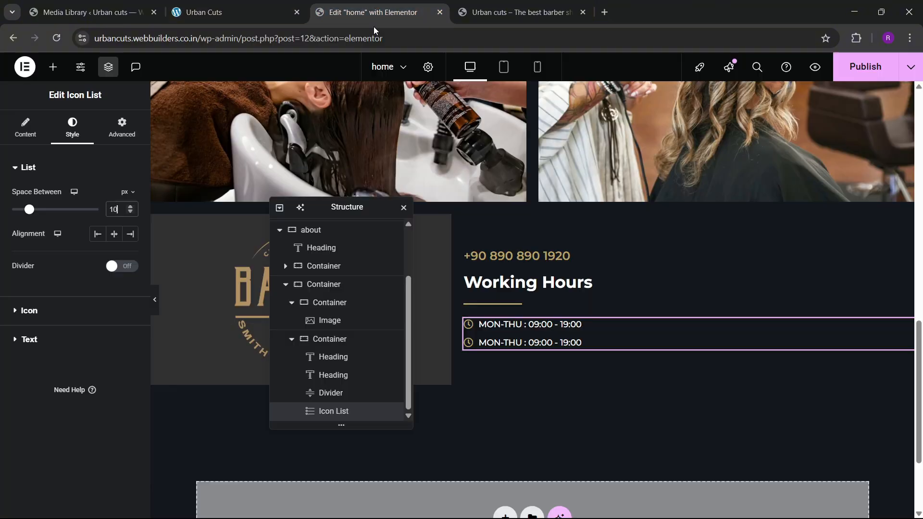
left_click(25, 128)
left_click(48, 240)
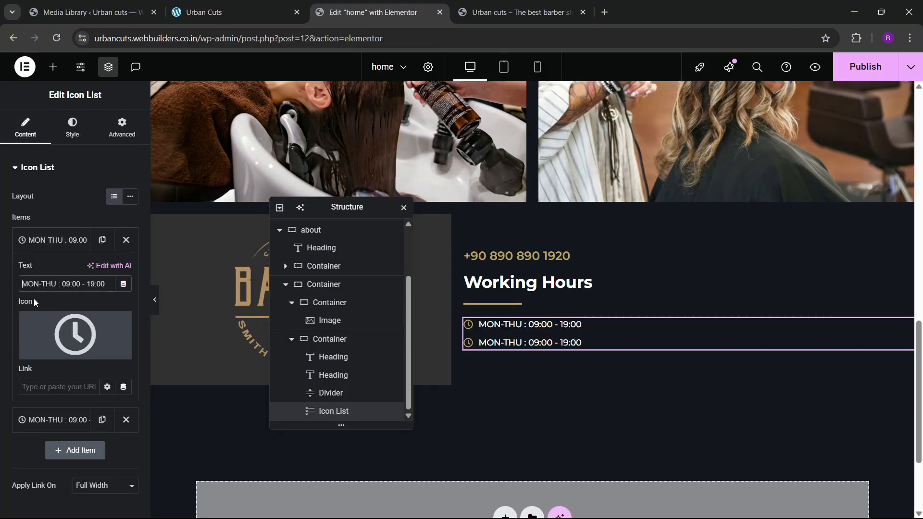
type("<span")
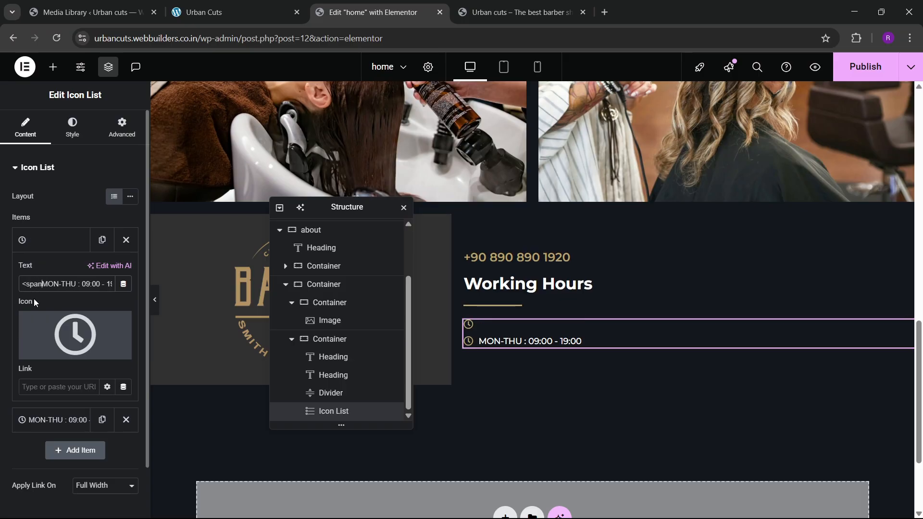
type(">")
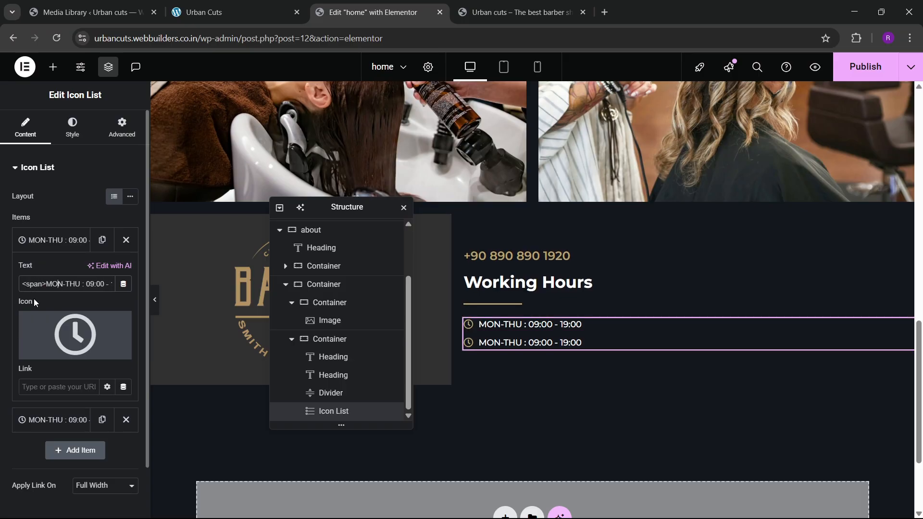
key("Right")
key("Right")
key("Right")
key("Right")
key("Right")
key("Right")
key("Right")
type("</span")
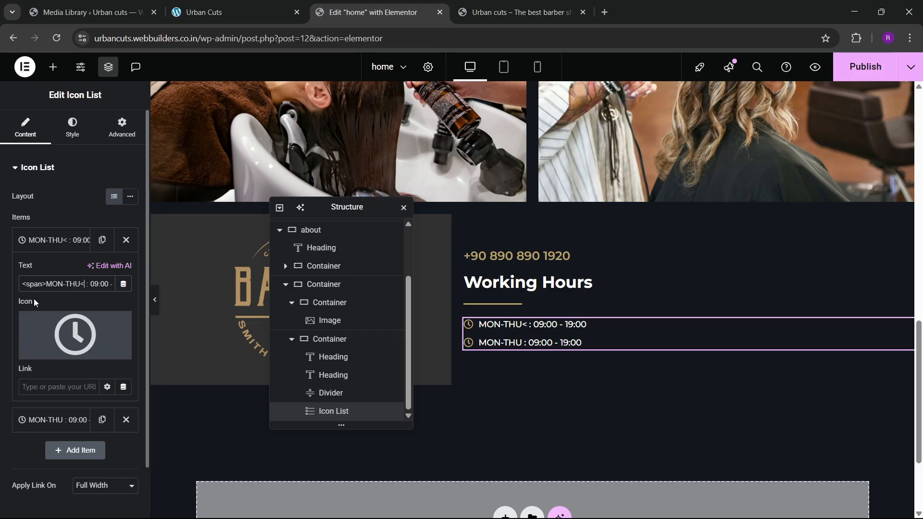
type(">")
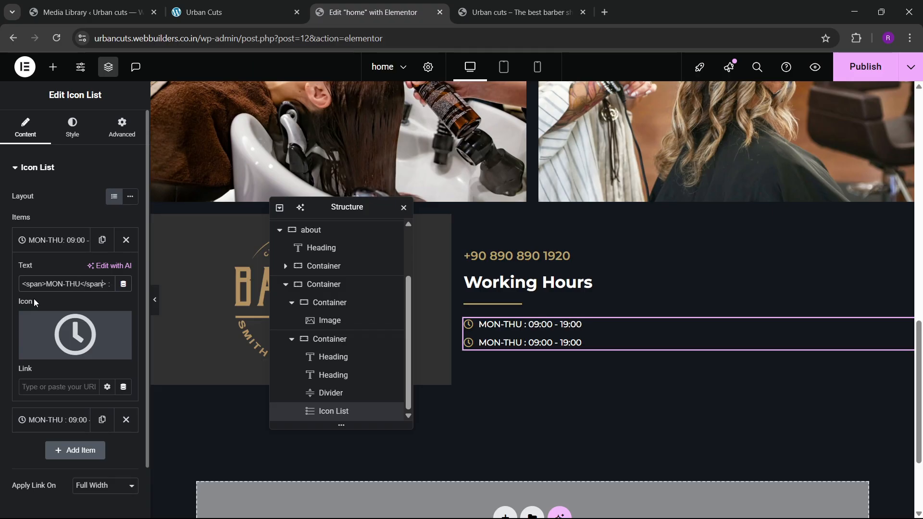
type(" style=\"\"font-weight:bold;")
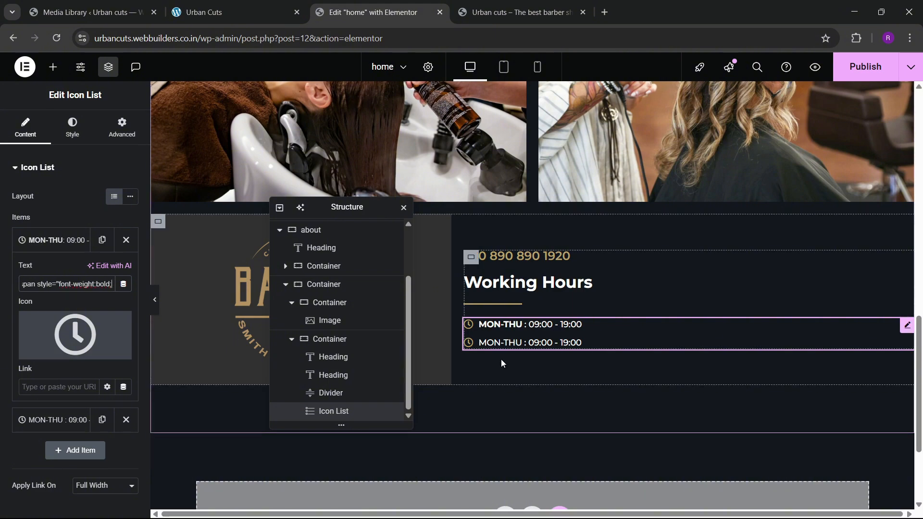
left_click(865, 66)
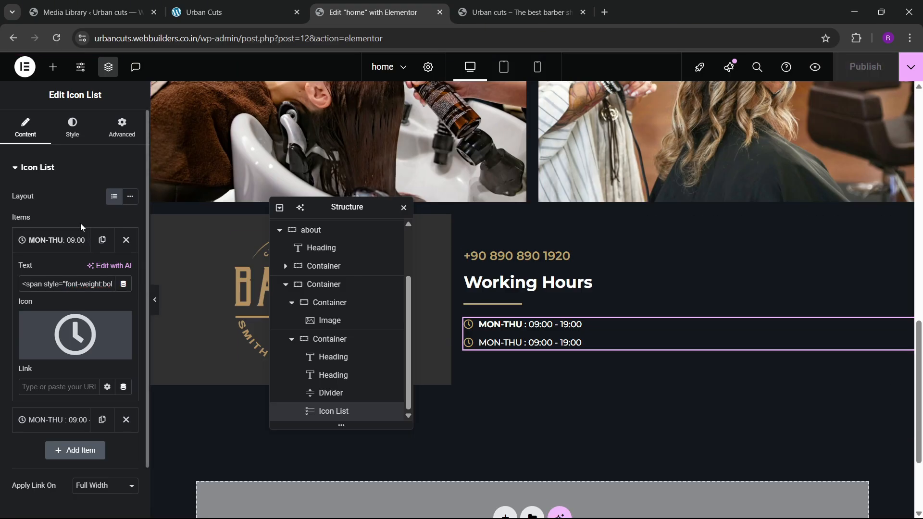
- Replace the plain second MON-THU item with a duplicate of the bold one, and publish the page
left_click(67, 240)
left_click(126, 270)
left_click(124, 242)
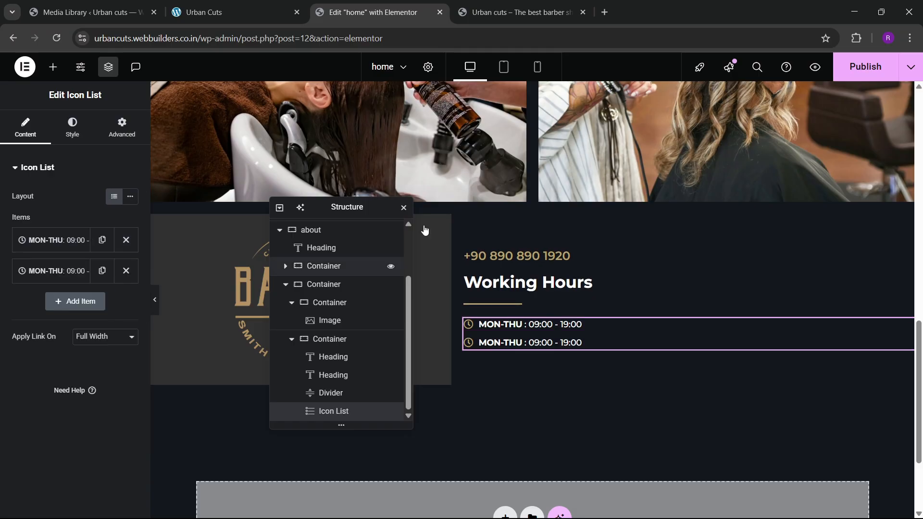
left_click(870, 75)
- Check the reference section and add a Text Editor widget below the working-hours icon list
left_click(284, 6)
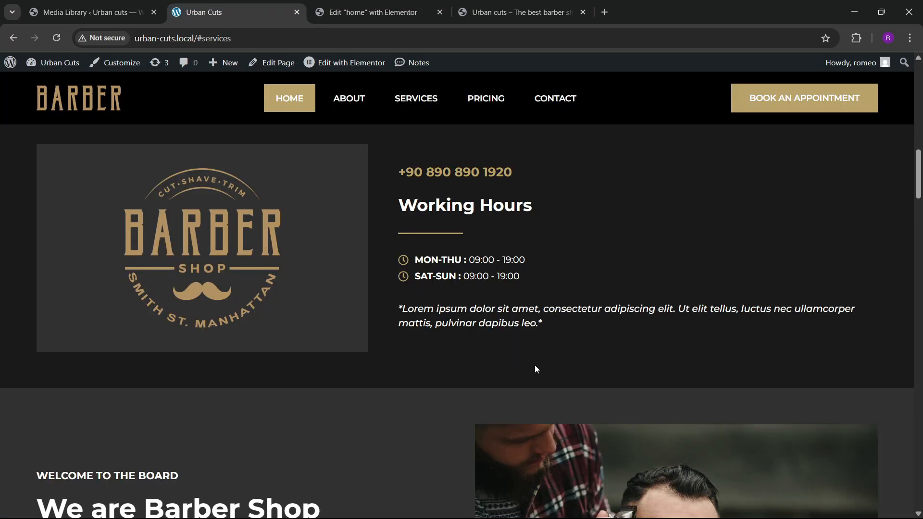
left_click(423, 12)
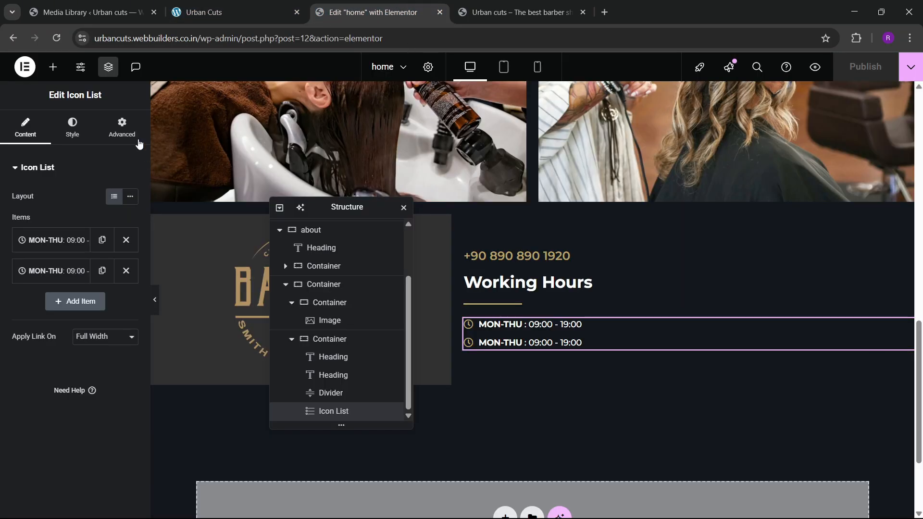
left_click(58, 75)
left_click_drag(41, 373, 558, 343)
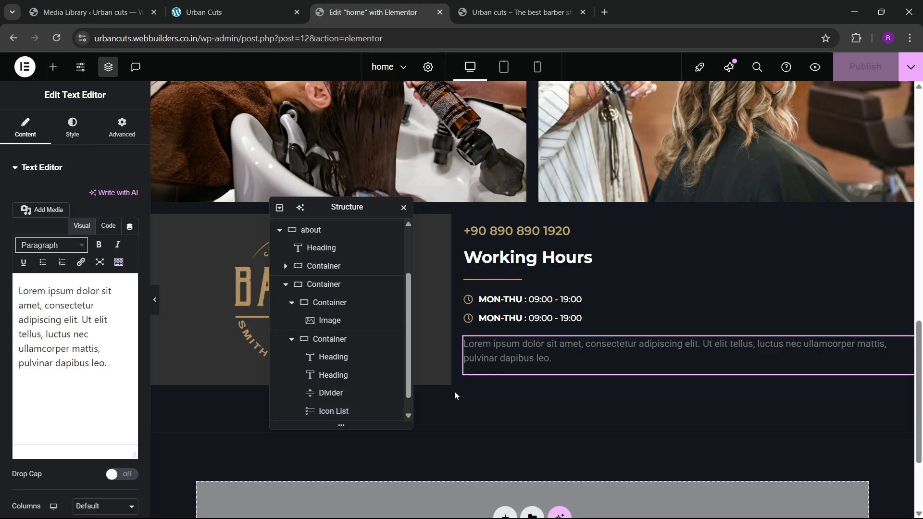
- Set the new text editor's normal text color to white
left_click(72, 129)
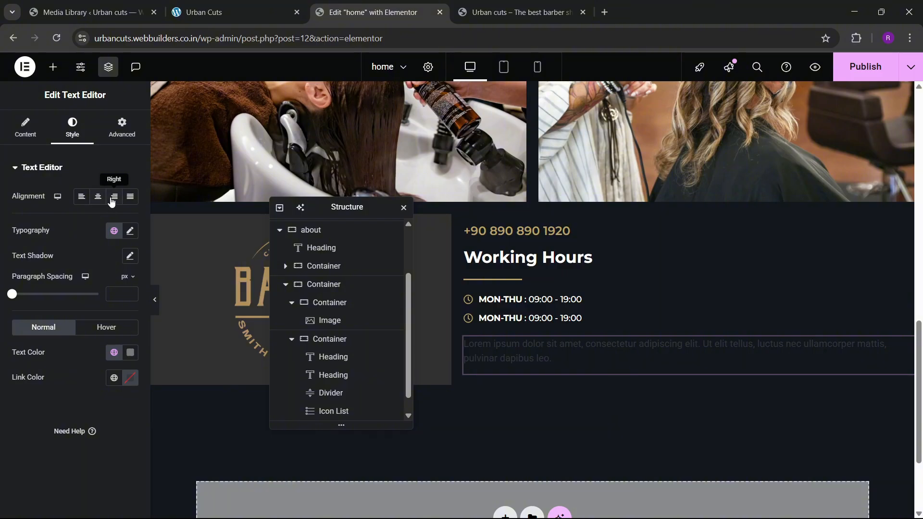
left_click(129, 352)
left_click_drag(146, 264, 3, 156)
left_click(24, 378)
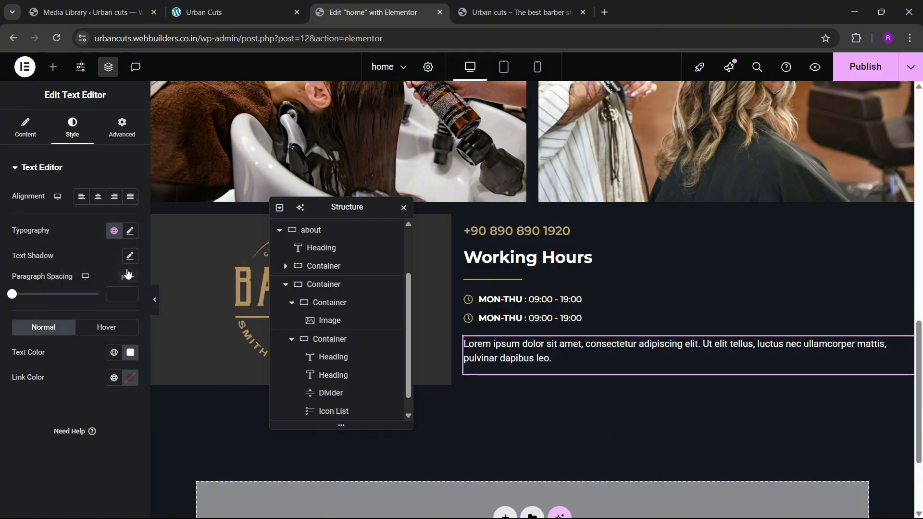
- Set the text editor's typography to Italic style and weight 500 (Medium)
left_click(130, 231)
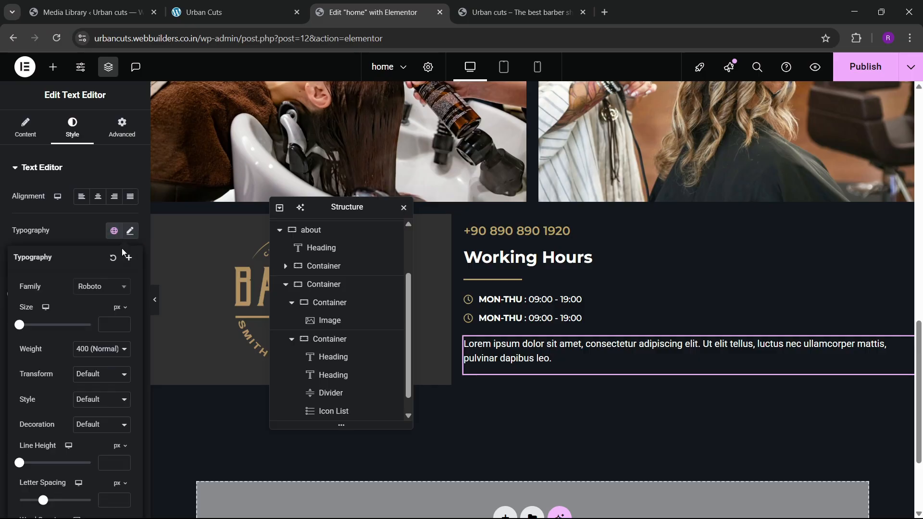
left_click(93, 402)
left_click(100, 442)
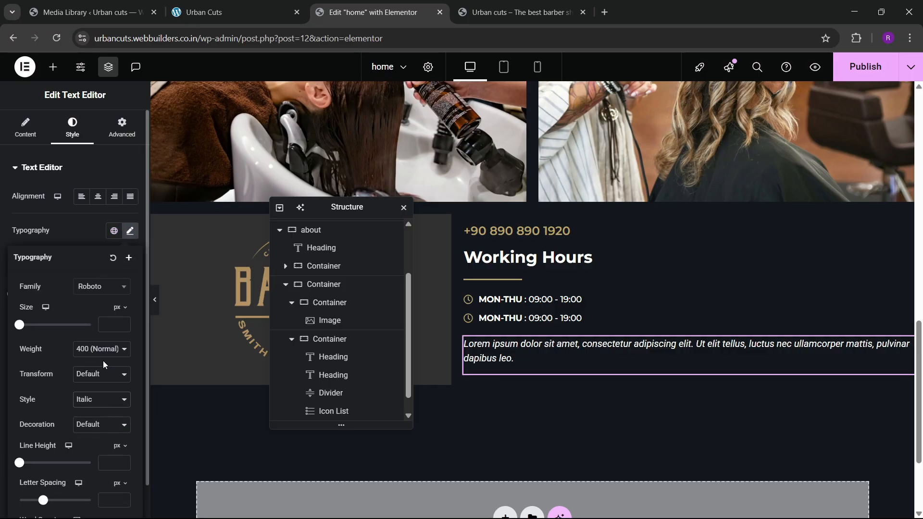
left_click(104, 351)
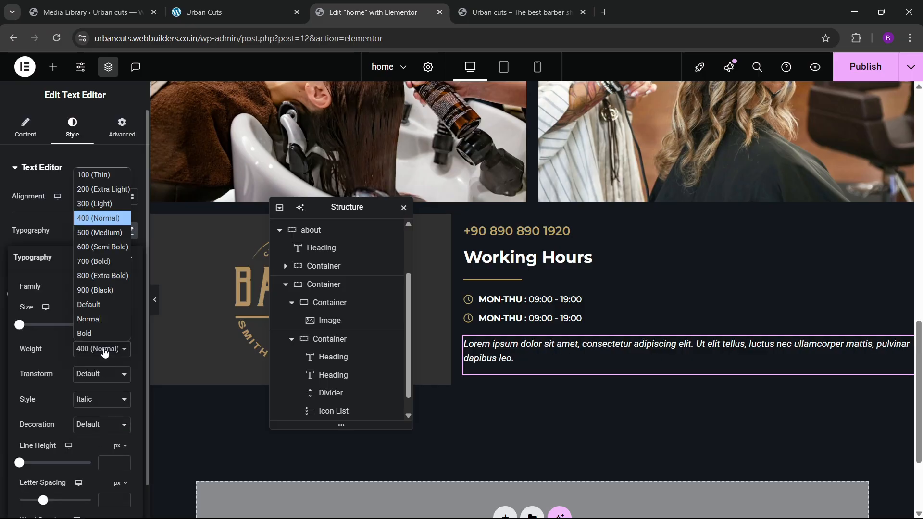
left_click(102, 233)
- Edit the text editor's content as code, adding an asterisk before "Lorem" and after "leo."
left_click(25, 129)
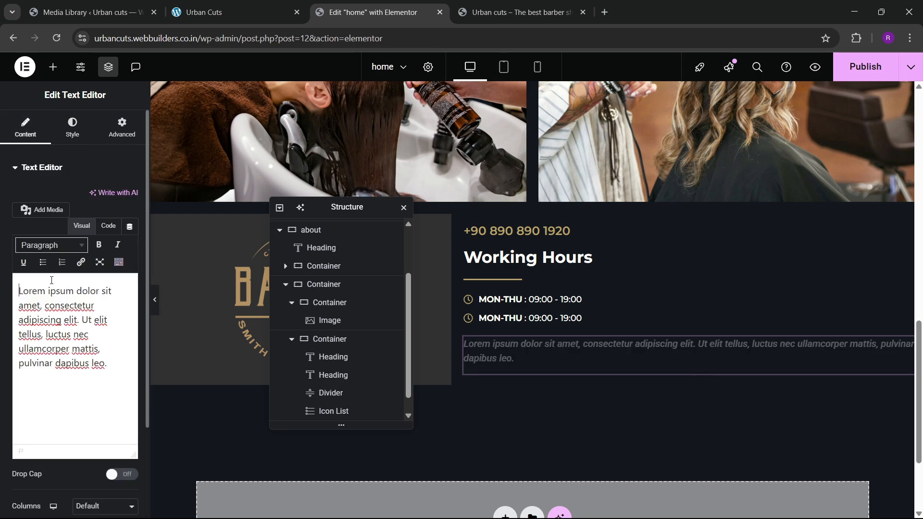
left_click(109, 226)
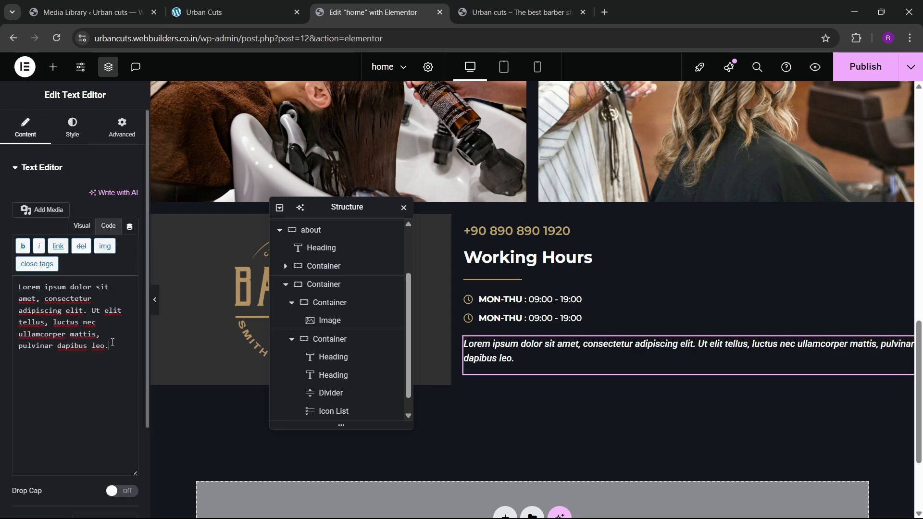
key("Return")
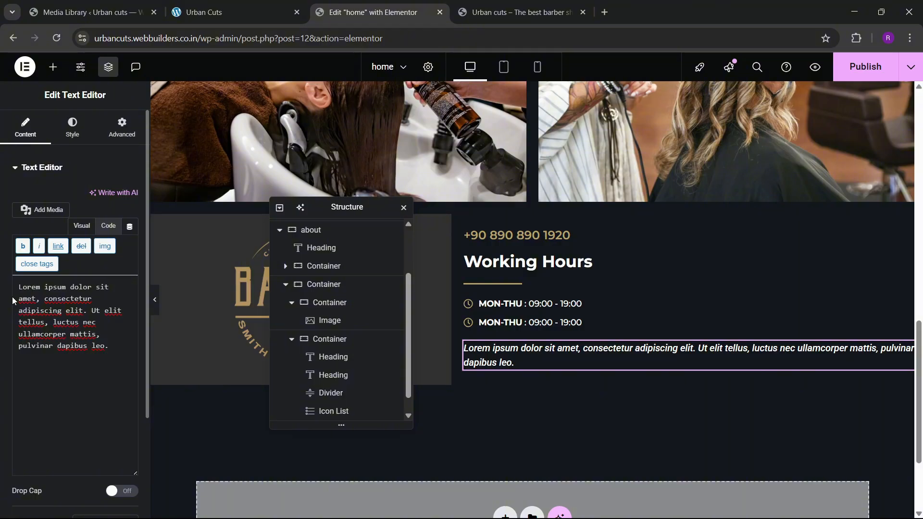
type("*")
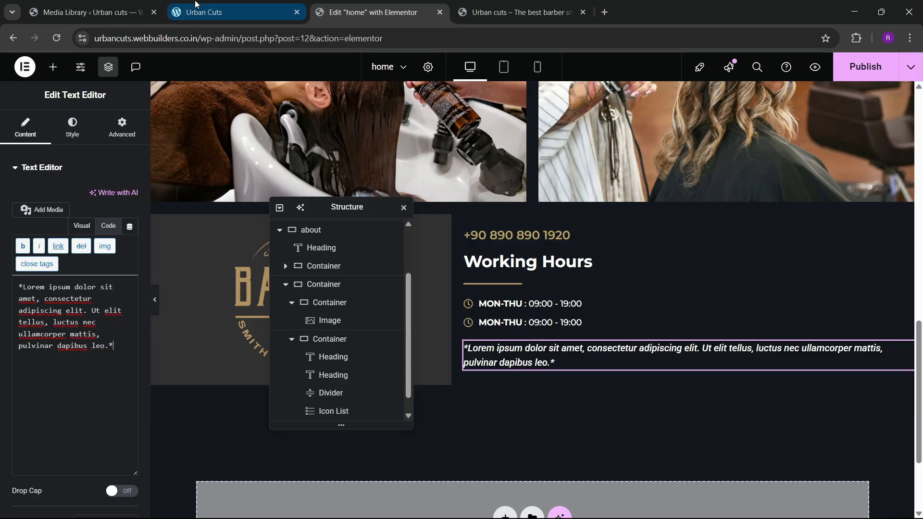
- Check the reference spacing and set a 30 px top margin on the container holding the logo and working hours
left_click(216, 12)
scroll(489, 305, "up", 3)
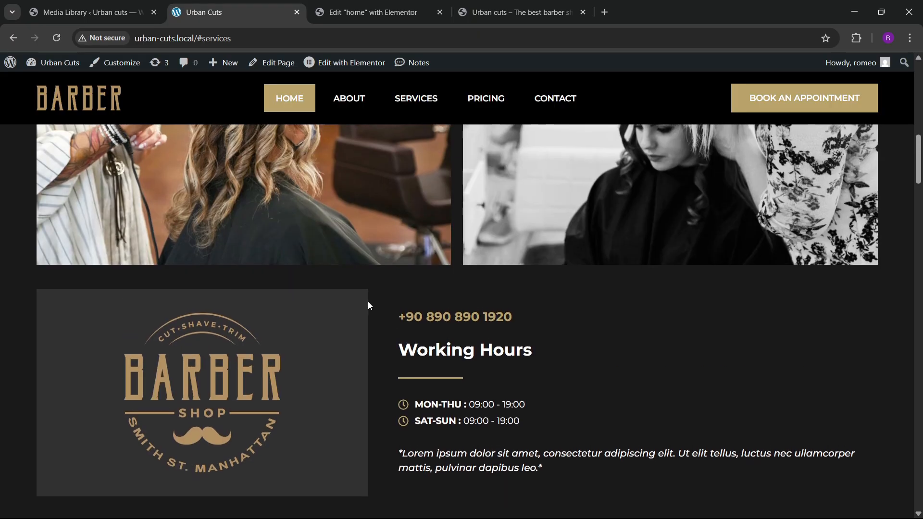
scroll(407, 420, "down", 1)
left_click(408, 13)
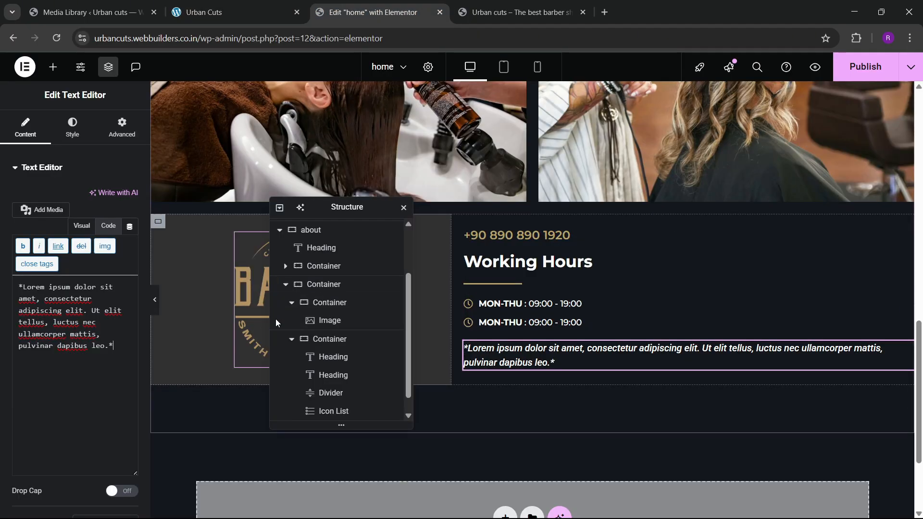
scroll(325, 347, "up", 1)
scroll(169, 235, "up", 1)
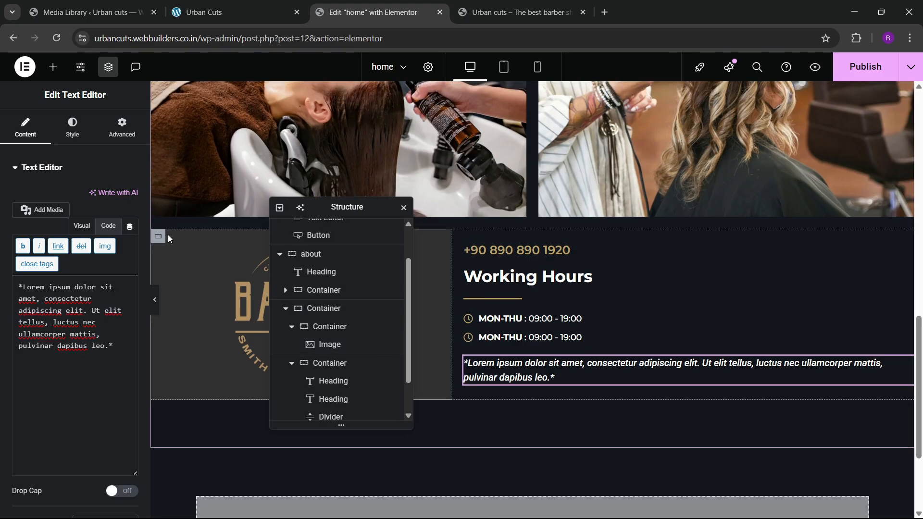
left_click(163, 240)
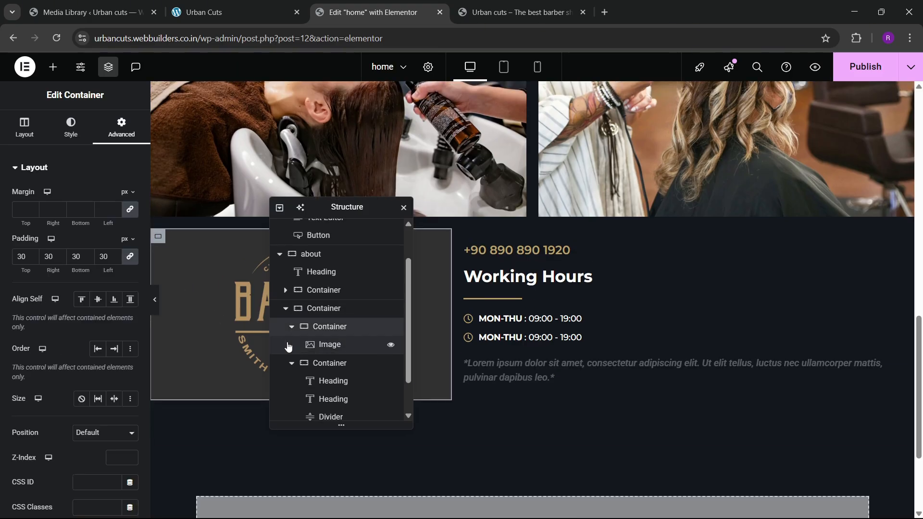
left_click(319, 310)
left_click(122, 128)
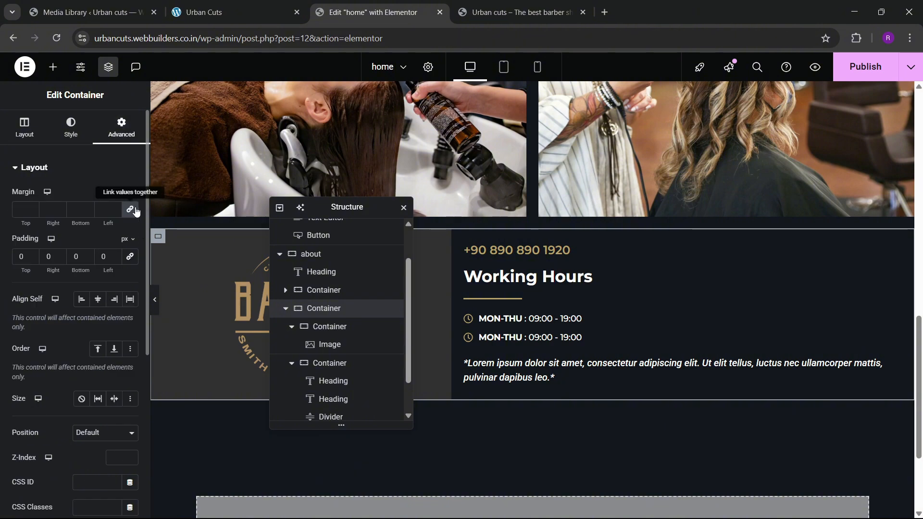
left_click(18, 210)
type("20")
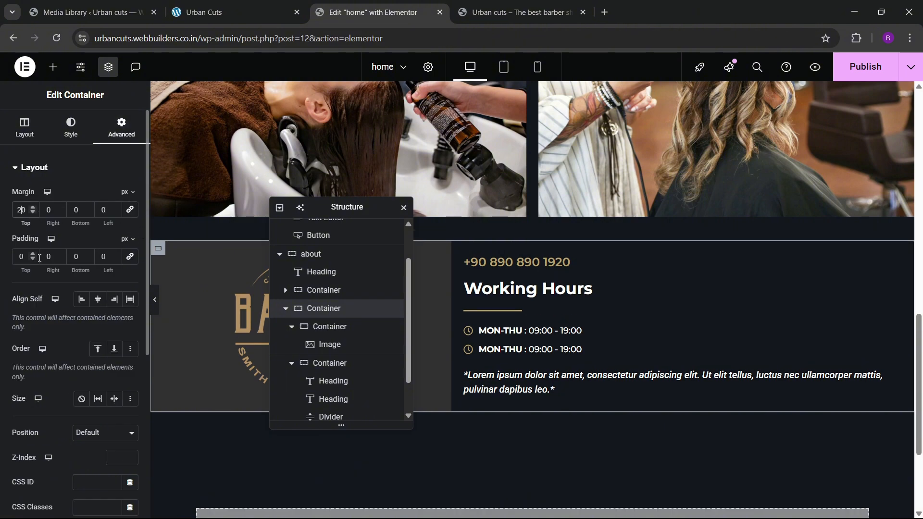
key("BackSpace")
type("3")
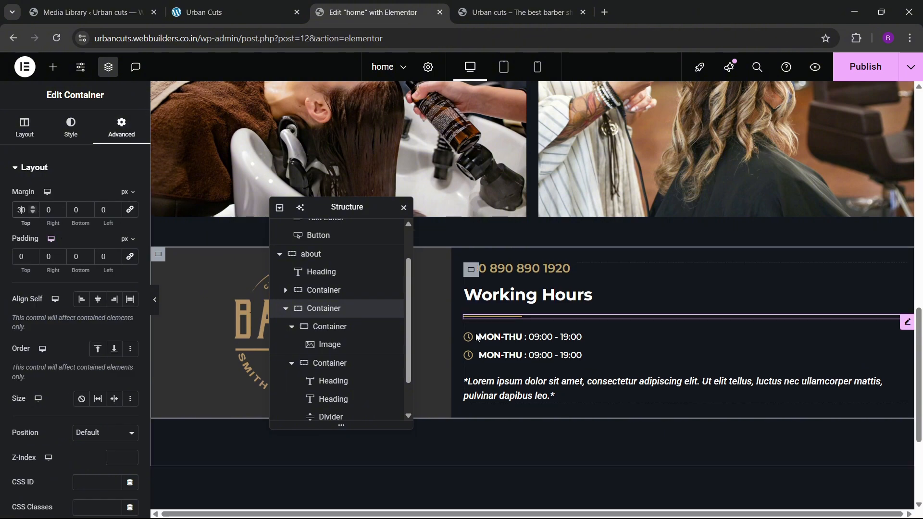
- Publish the page and compare the reloaded live site's logo and working-hours row with the reference
left_click(868, 77)
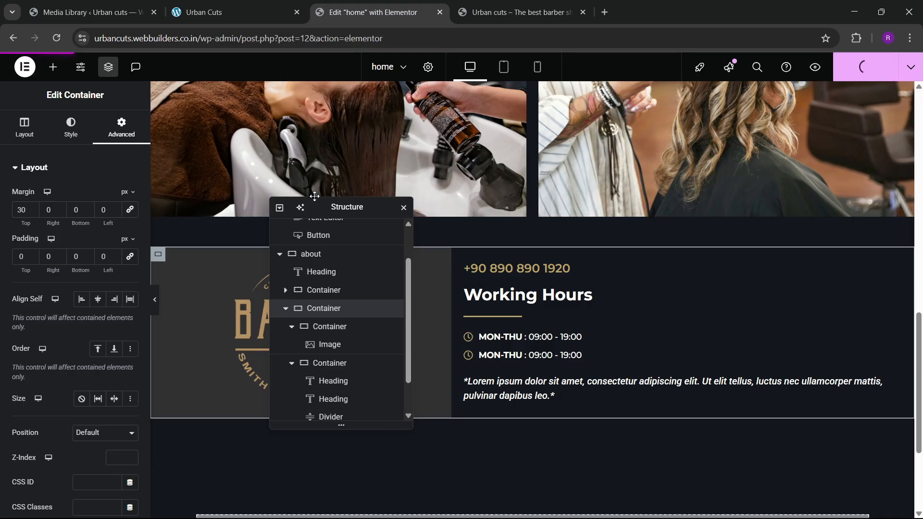
left_click(491, 6)
left_click(57, 38)
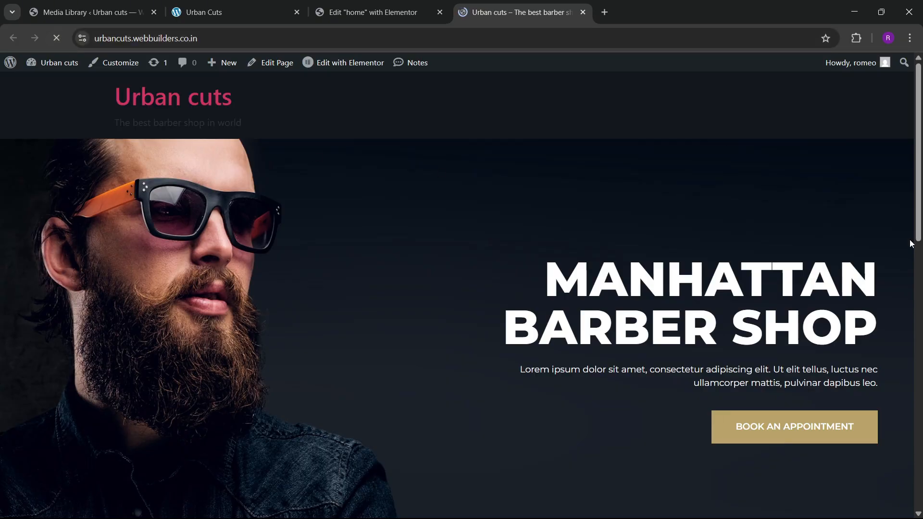
left_click_drag(914, 235, 915, 512)
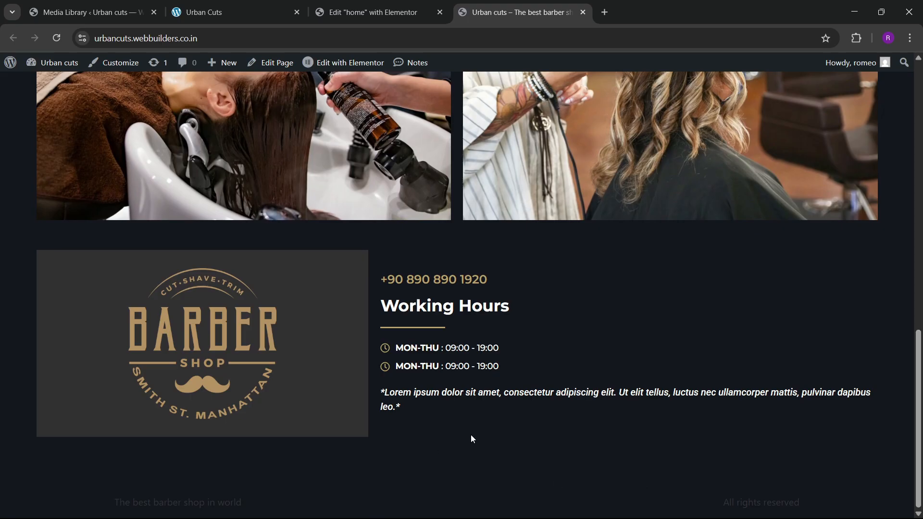
key("ctrl+2")
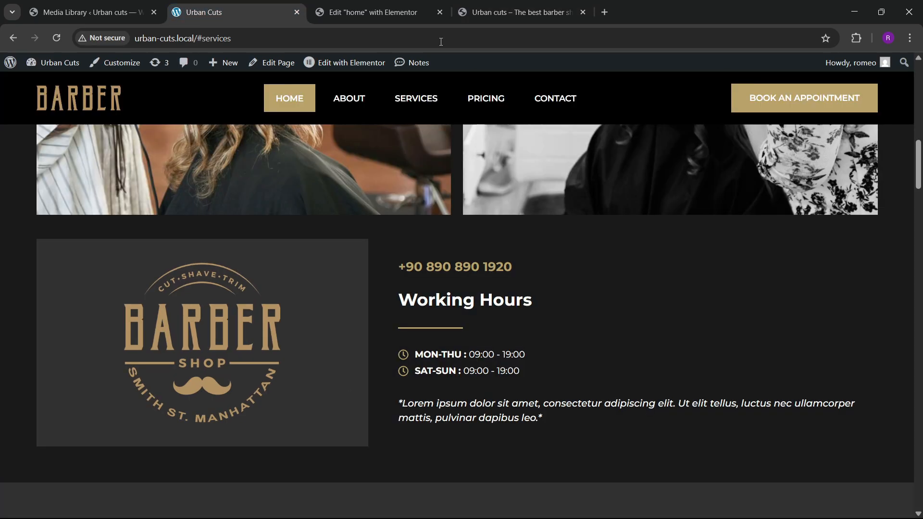
left_click(462, 14)
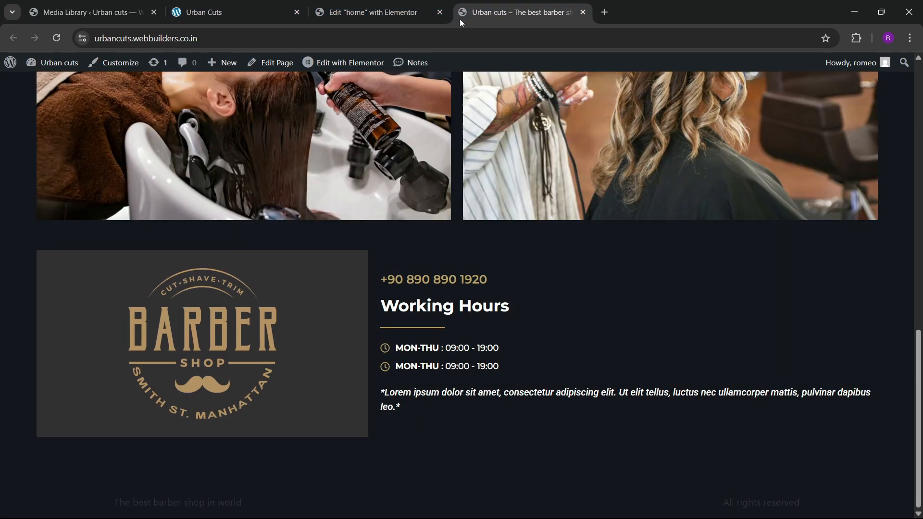
left_click(425, 6)
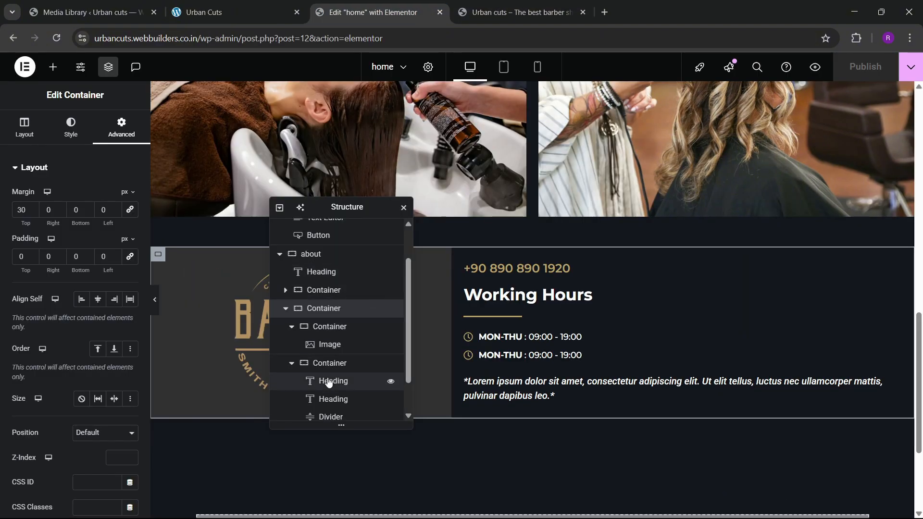
- Set the gaps of the container holding the logo and working-hours columns to 50 px and save the page
left_click(332, 326)
left_click(291, 326)
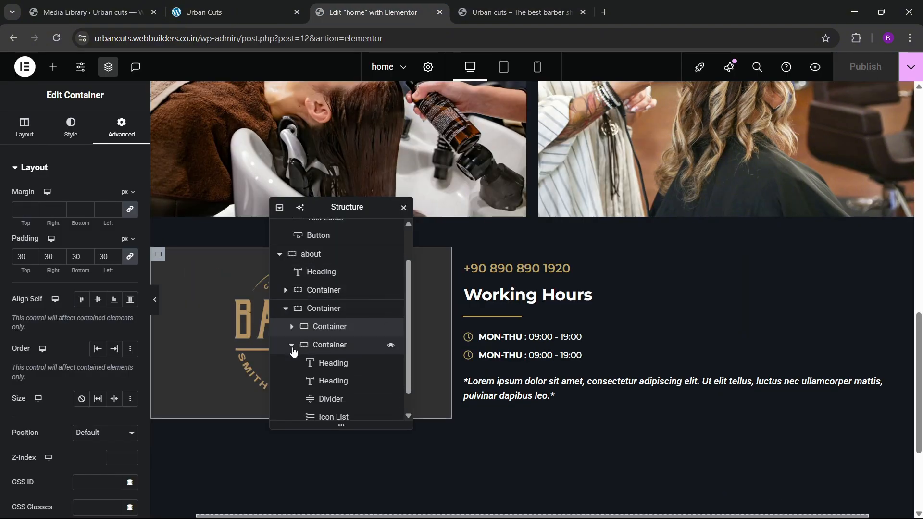
left_click(292, 347)
left_click(327, 355)
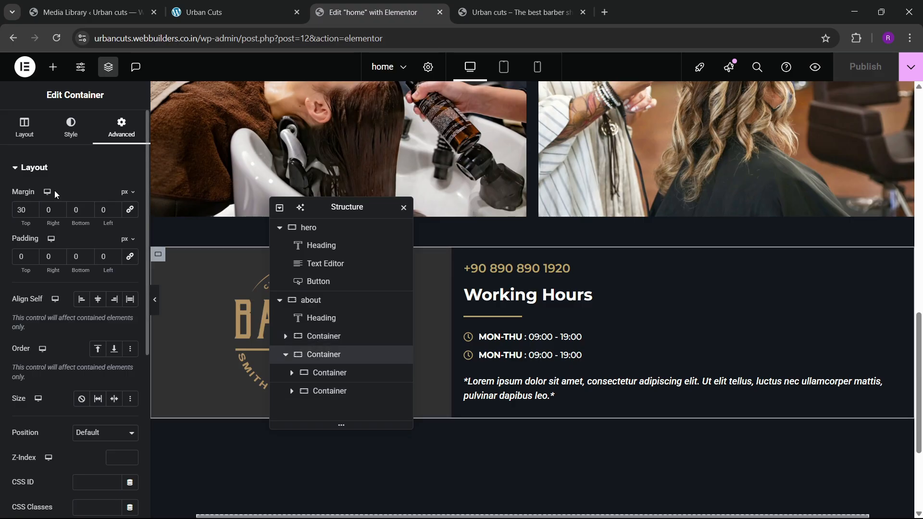
left_click(24, 127)
scroll(59, 314, "down", 2)
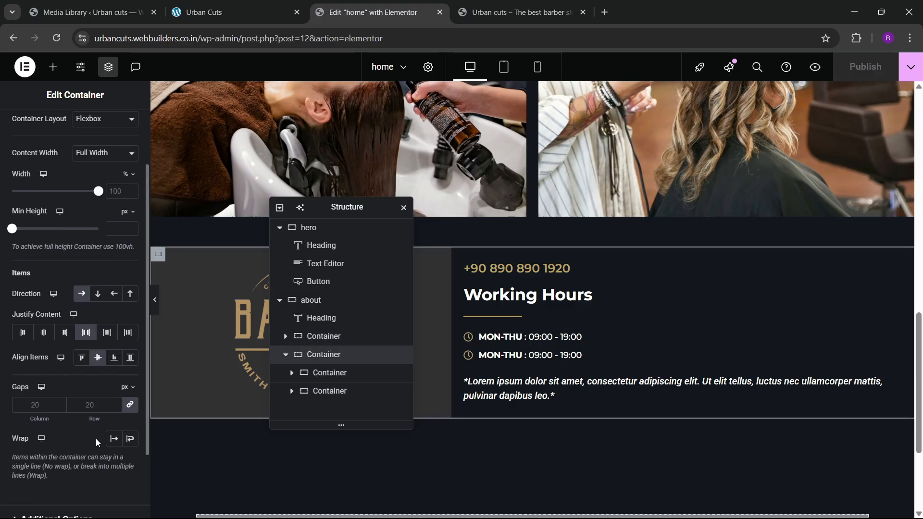
left_click(94, 405)
type("50")
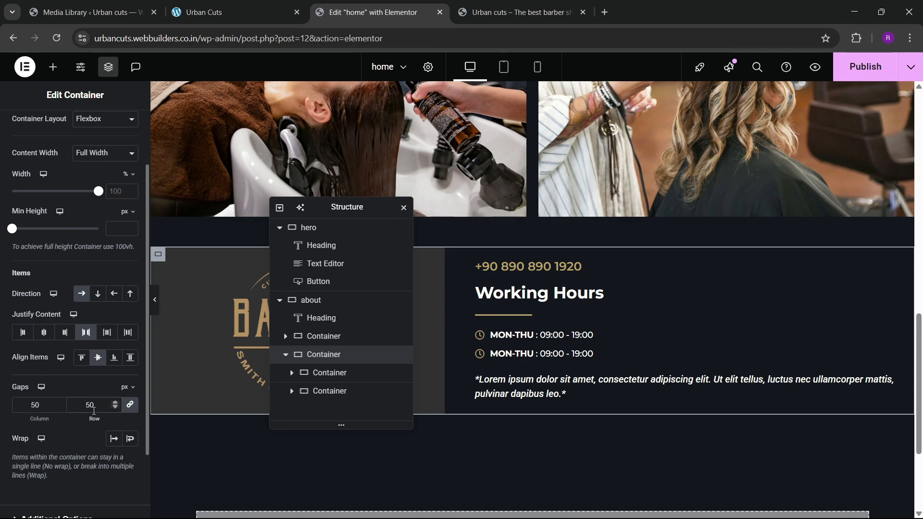
key("ctrl+s")
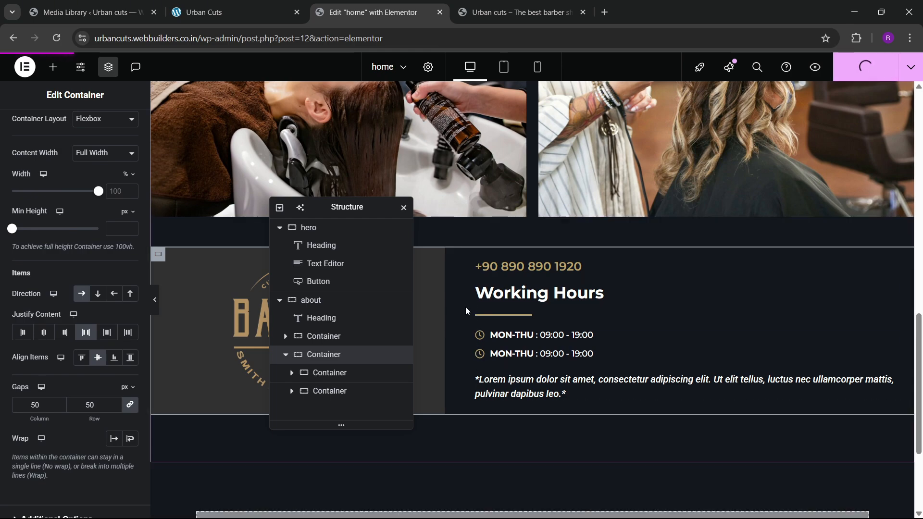
- Try Stretch item alignment on the container holding both columns and restore Center alignment
left_click(482, 268)
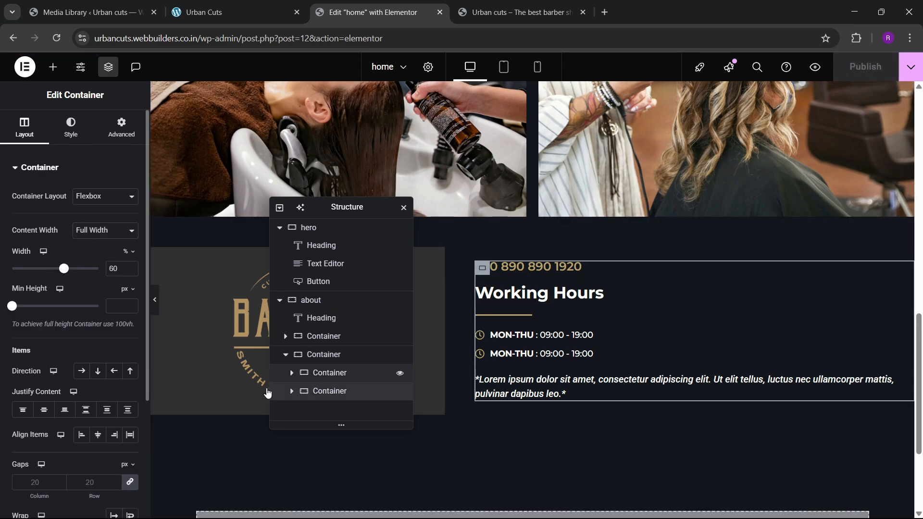
left_click(322, 354)
scroll(102, 426, "down", 2)
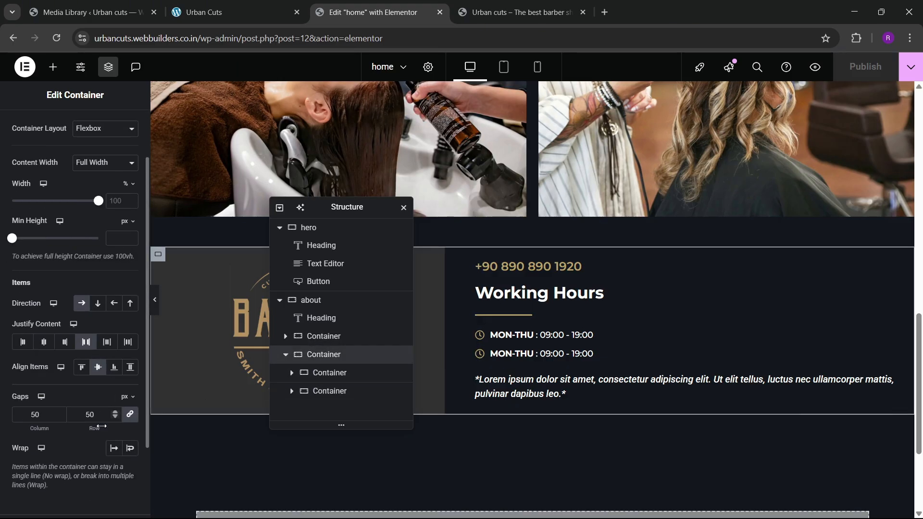
left_click(133, 370)
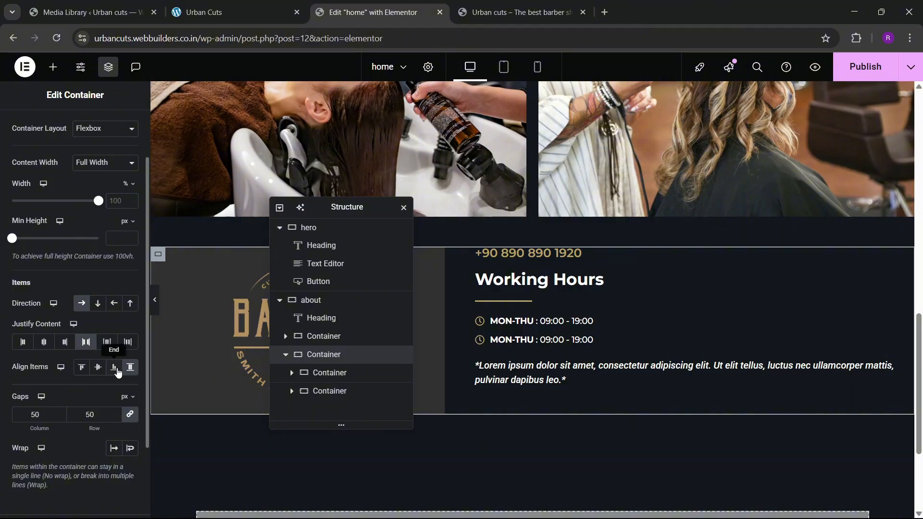
left_click(98, 370)
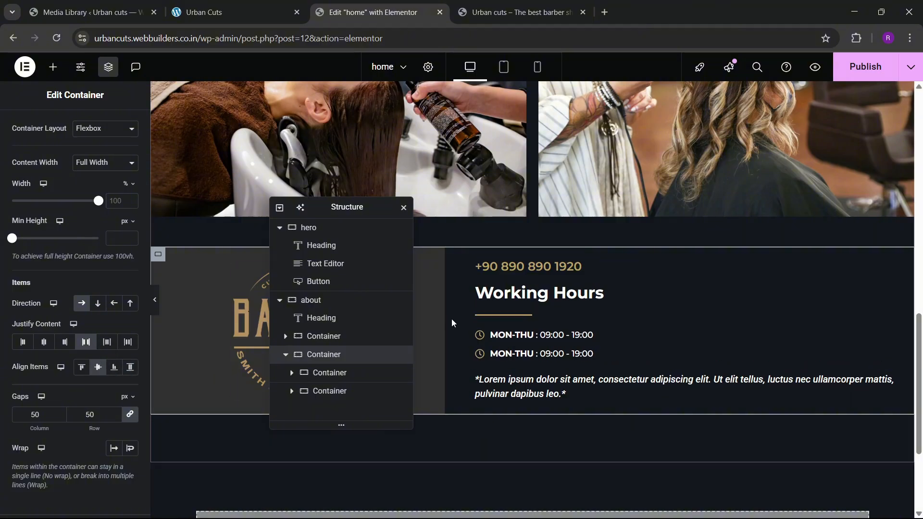
- Lay out the working-hours container as a column with content justified to Center and items aligned to Start
left_click(323, 392)
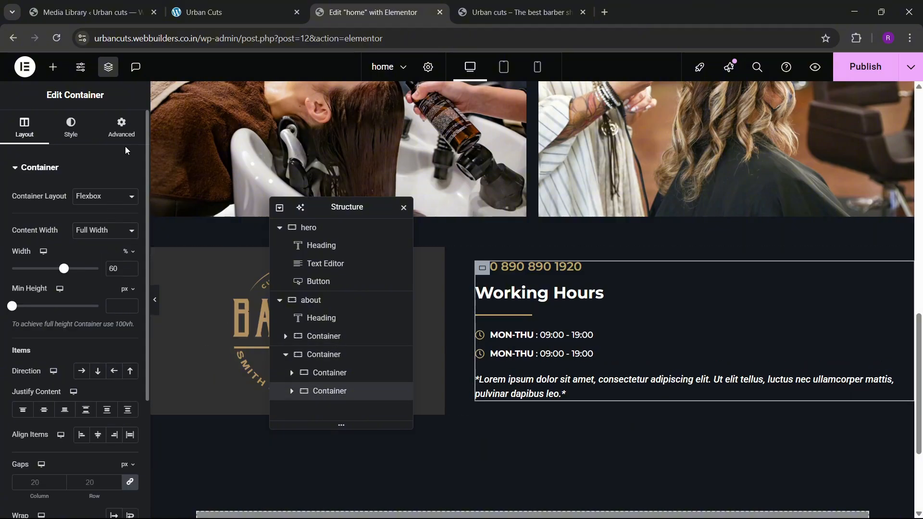
left_click(121, 128)
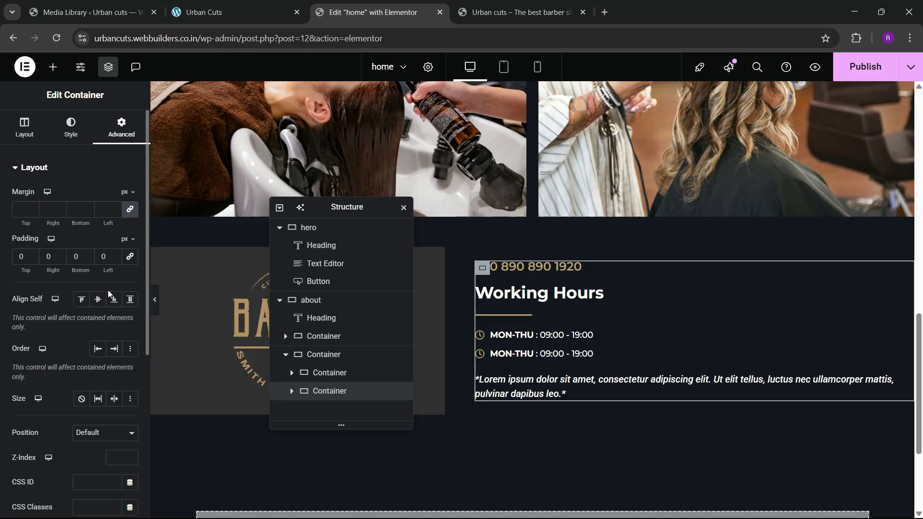
left_click(41, 130)
left_click(63, 133)
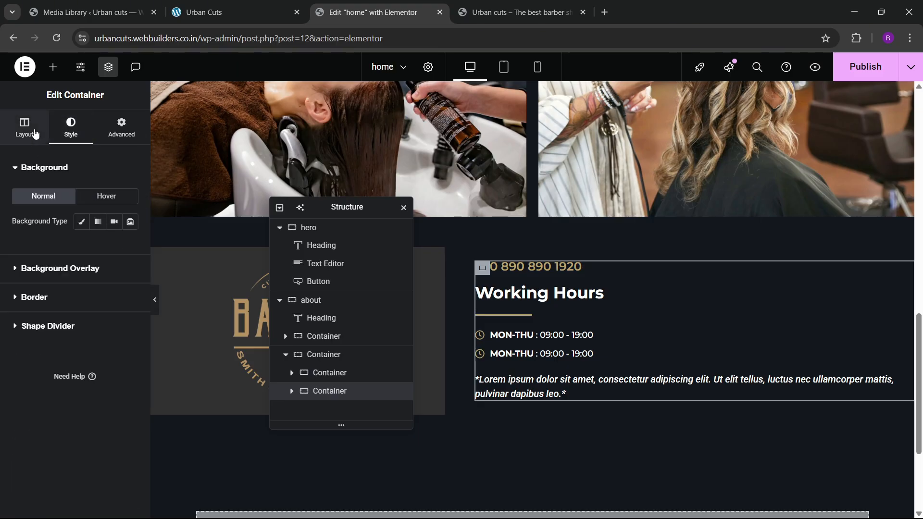
left_click(34, 133)
scroll(35, 388, "down", 2)
scroll(35, 387, "down", 2)
left_click(98, 220)
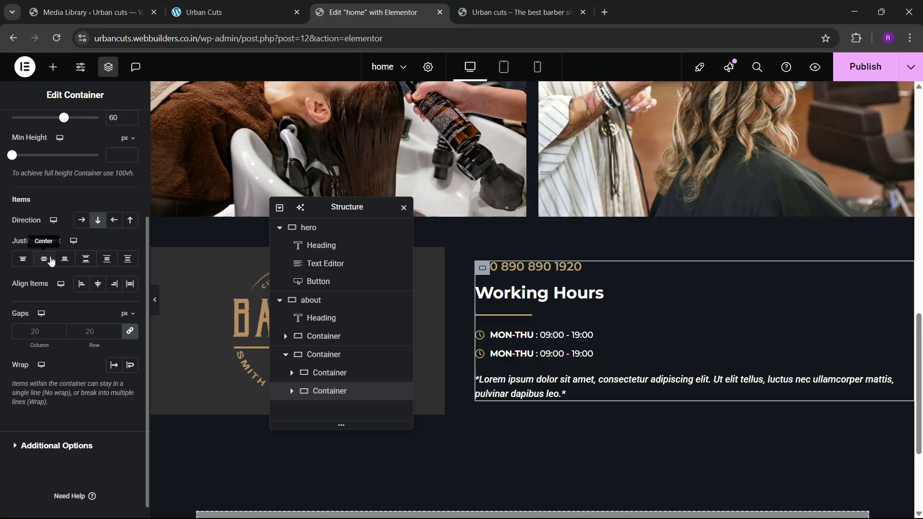
left_click(43, 259)
left_click(98, 283)
left_click(82, 283)
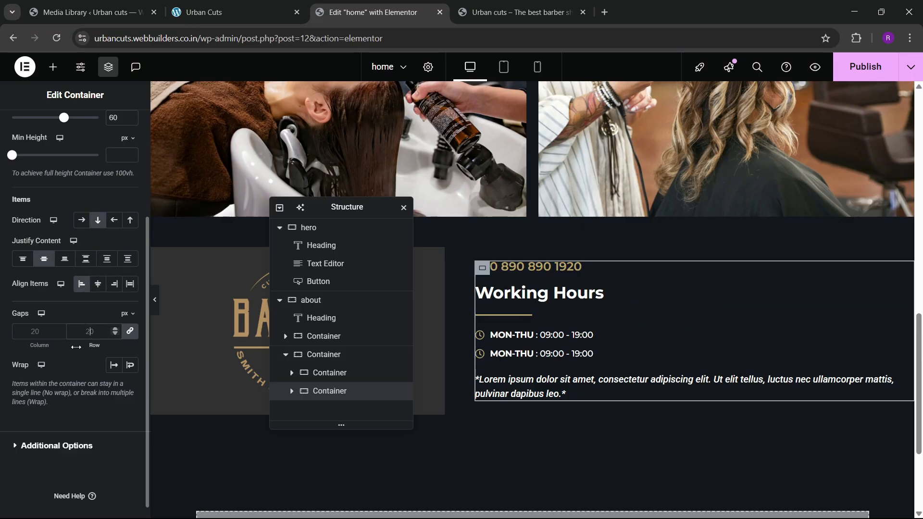
- Set the working-hours container's gaps to 30 px and publish the change to the live page
type("30")
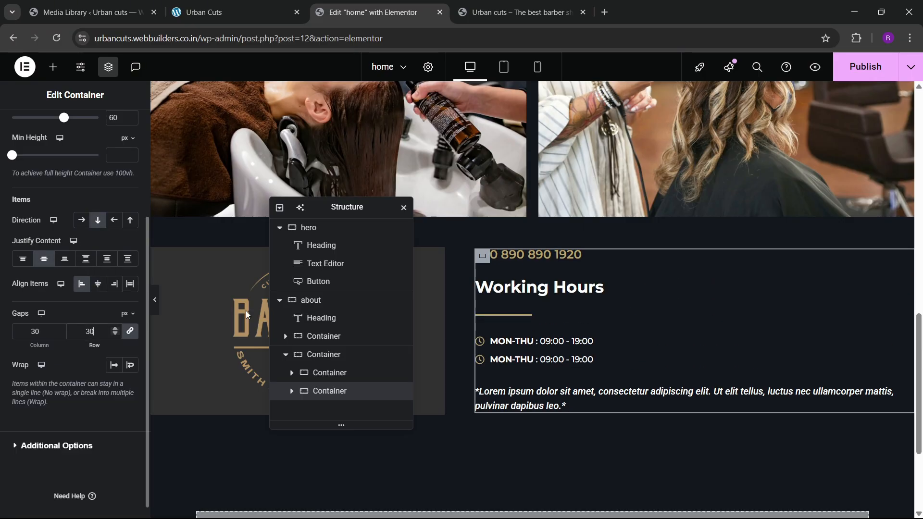
left_click(864, 66)
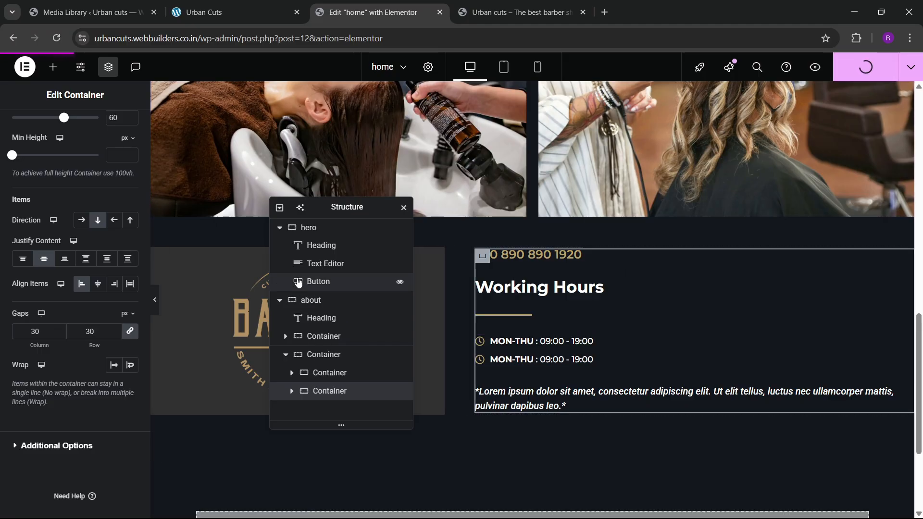
left_click(504, 12)
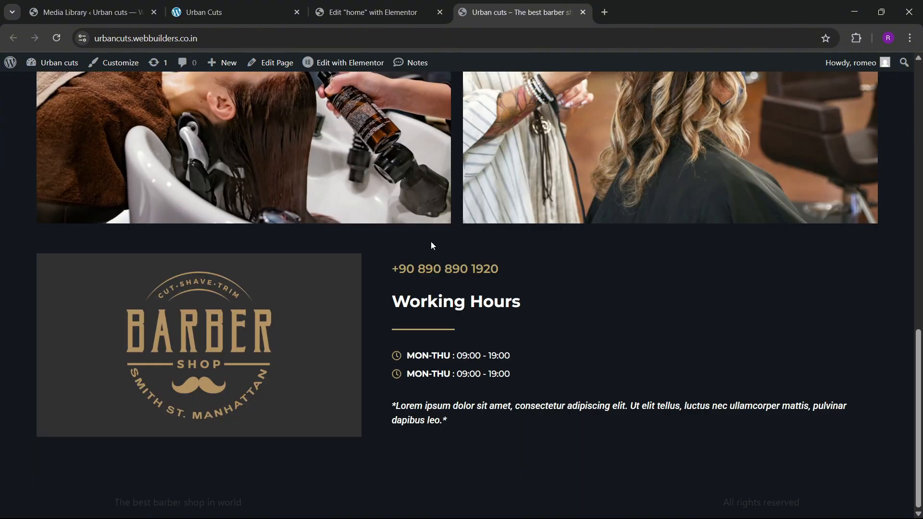
- Examine the reference page's "We are Barber Shop" section and the full-width photo section below it
left_click(240, 11)
scroll(400, 325, "down", 5)
scroll(400, 326, "down", 3)
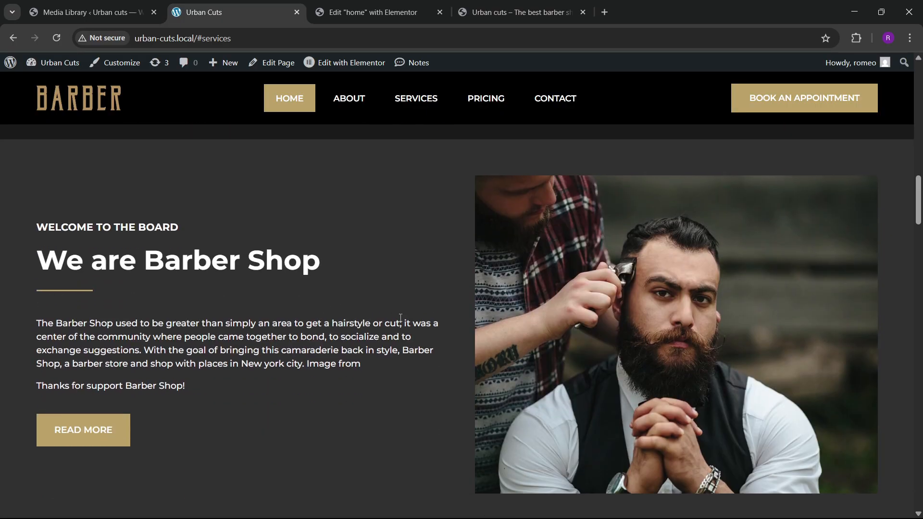
scroll(399, 316, "down", 1)
scroll(400, 314, "down", 5)
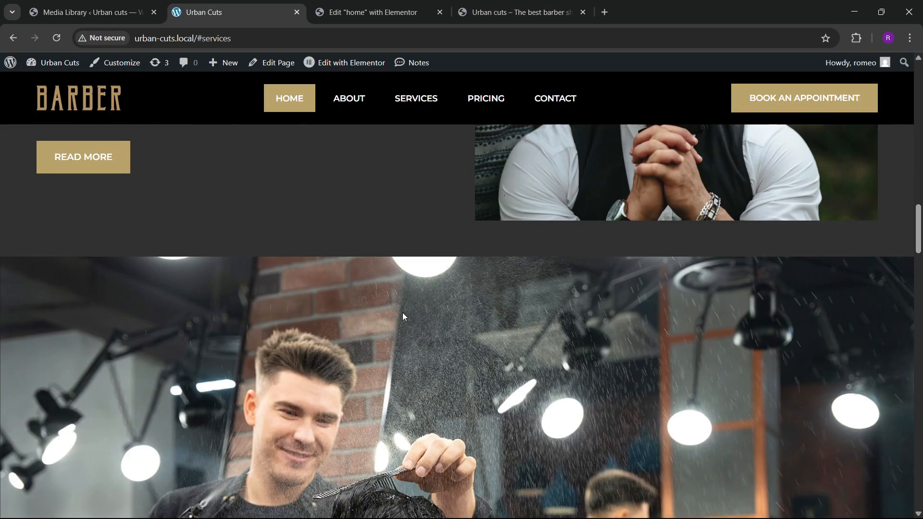
scroll(403, 311, "up", 5)
scroll(402, 311, "down", 6)
scroll(403, 311, "up", 7)
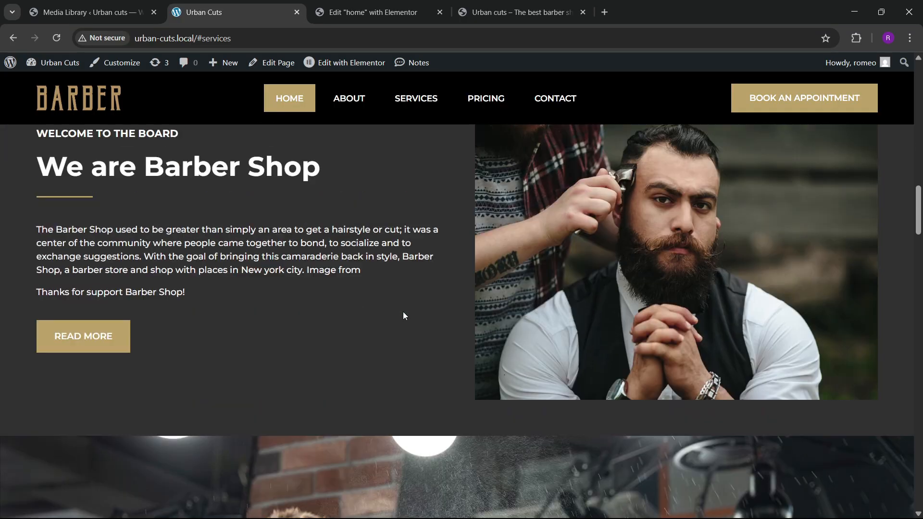
scroll(340, 281, "down", 1)
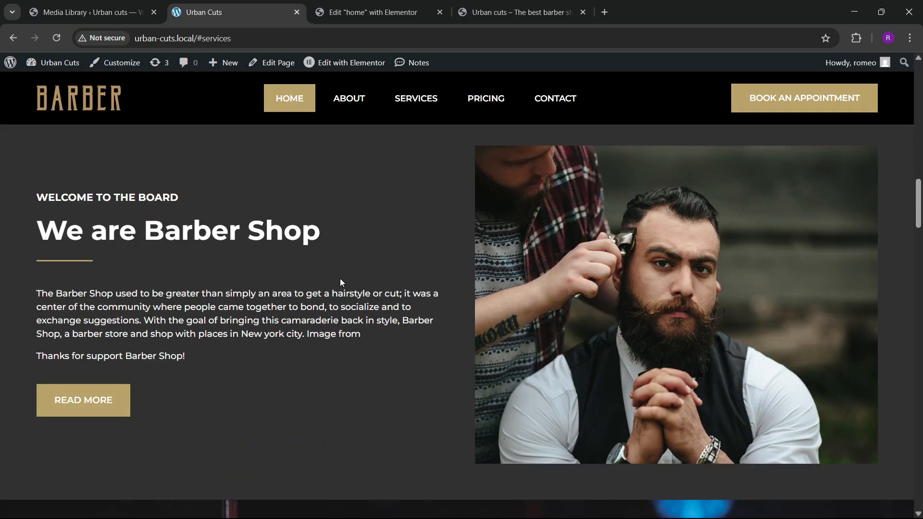
left_click(372, 12)
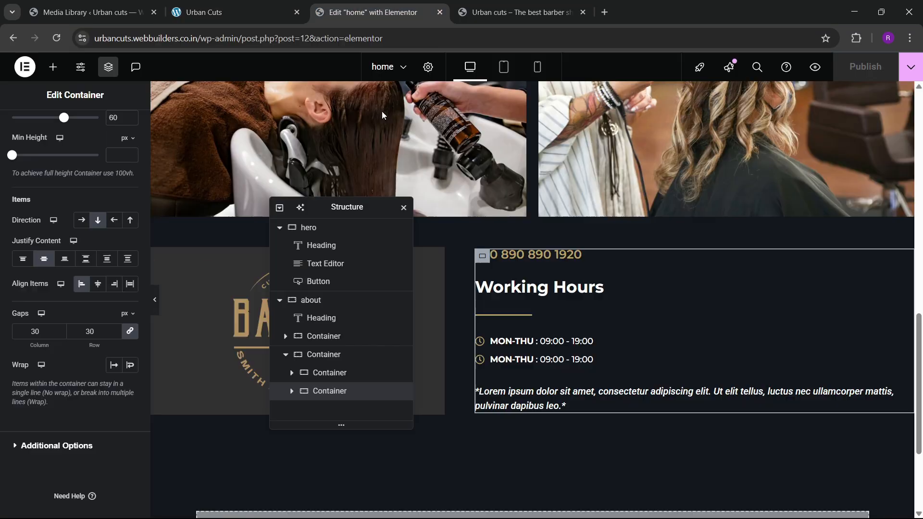
- Check the reference's "We are Barber Shop" layout and add an equal two-column flexbox container below the working-hours row
scroll(350, 199, "down", 3)
left_click_drag(350, 212, 568, 159)
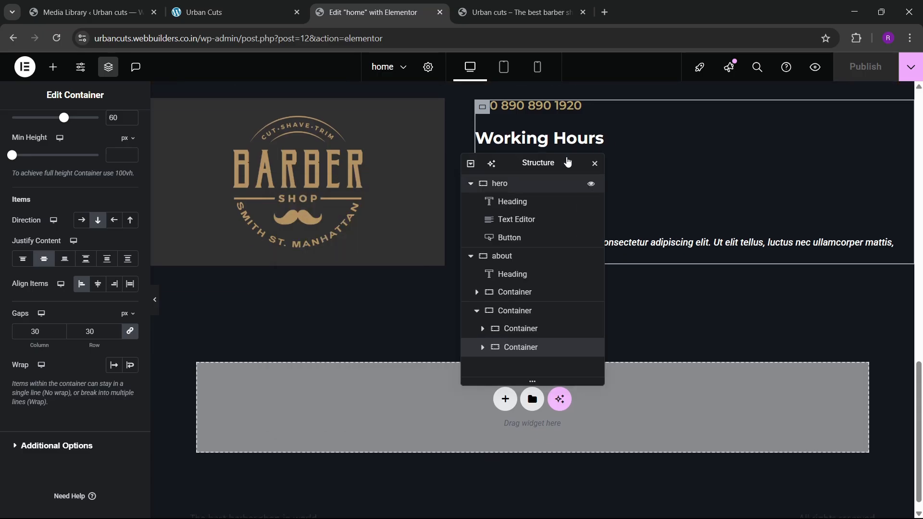
left_click(282, 9)
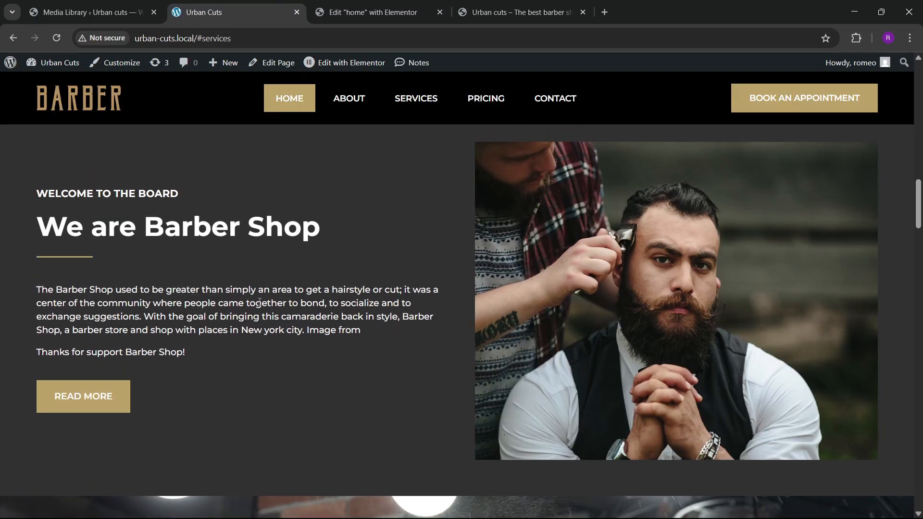
scroll(266, 216, "down", 2)
scroll(260, 303, "up", 3)
left_click(322, 5)
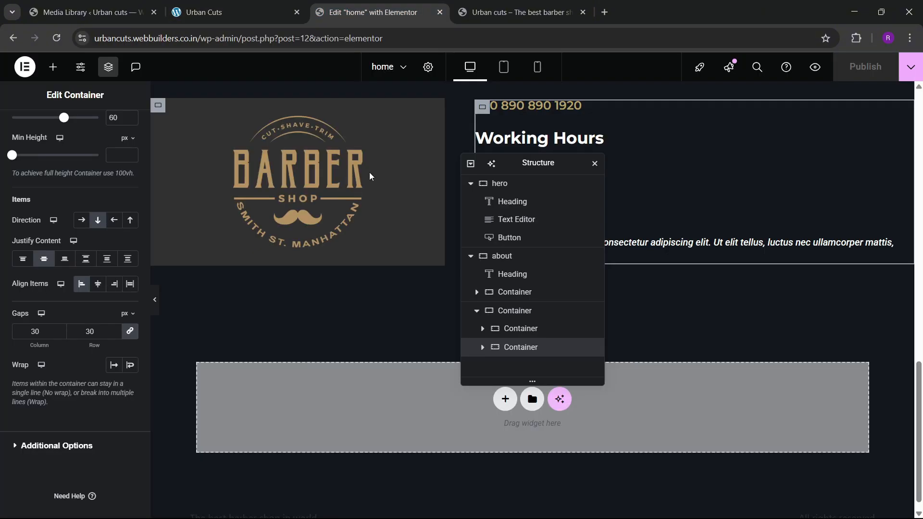
scroll(437, 265, "down", 1)
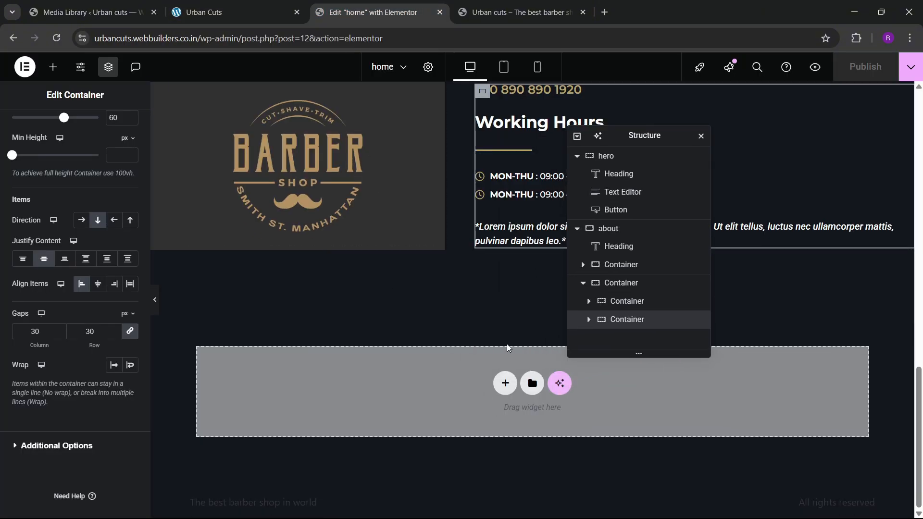
left_click(504, 381)
left_click(487, 417)
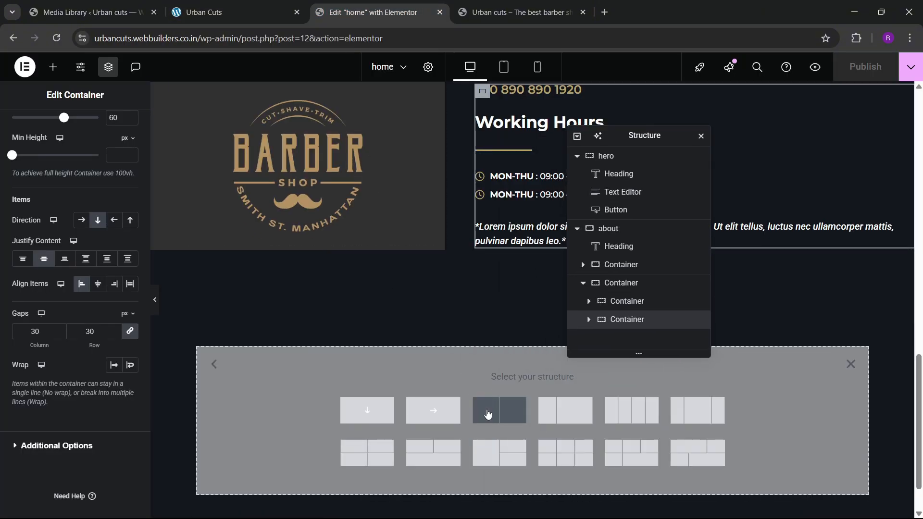
left_click(487, 408)
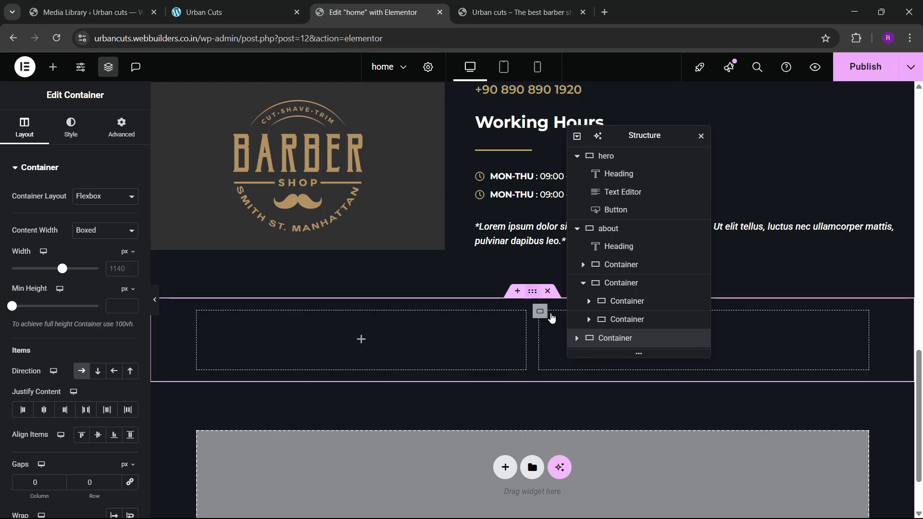
- Rename the new two-column container as board
double_click(610, 339)
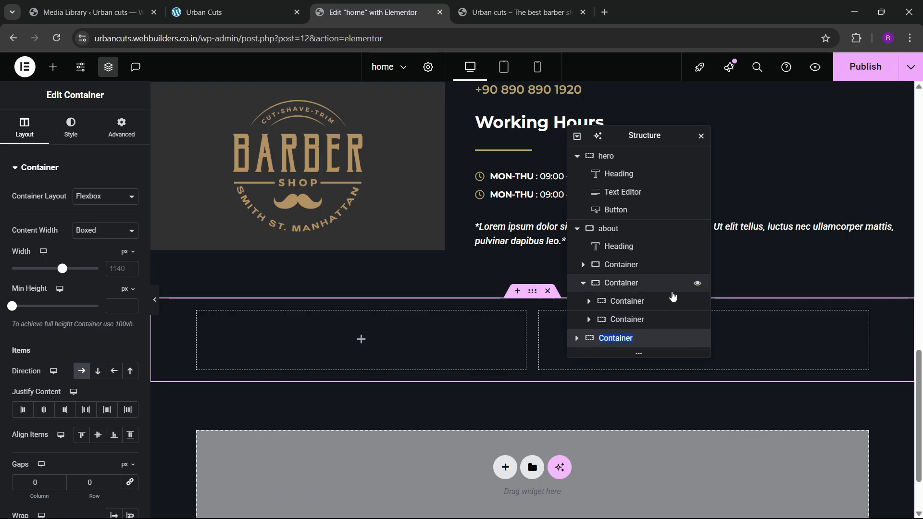
left_click(191, 4)
left_click(370, 12)
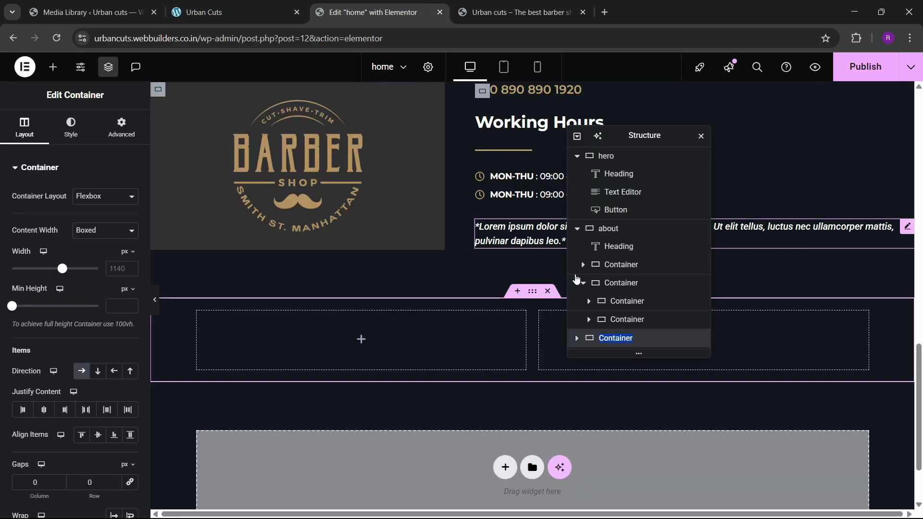
type("boar")
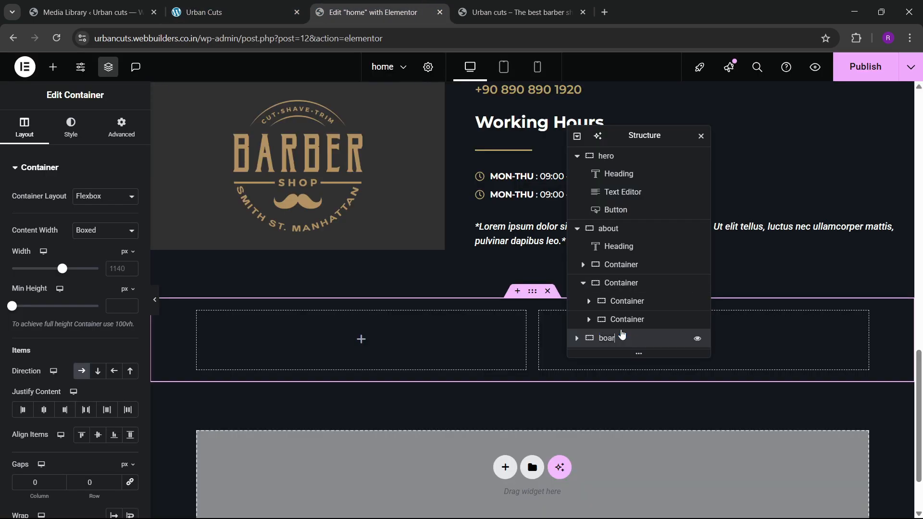
type("d")
key("Return")
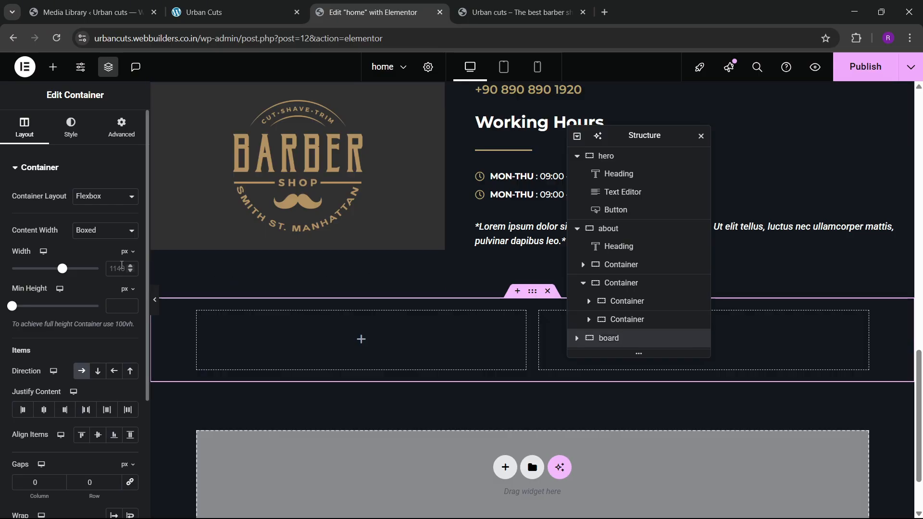
- Set the board container's boxed width to 1400 px and its padding to 80 px at the bottom and 0 elsewhere
left_click(122, 268)
type("1400")
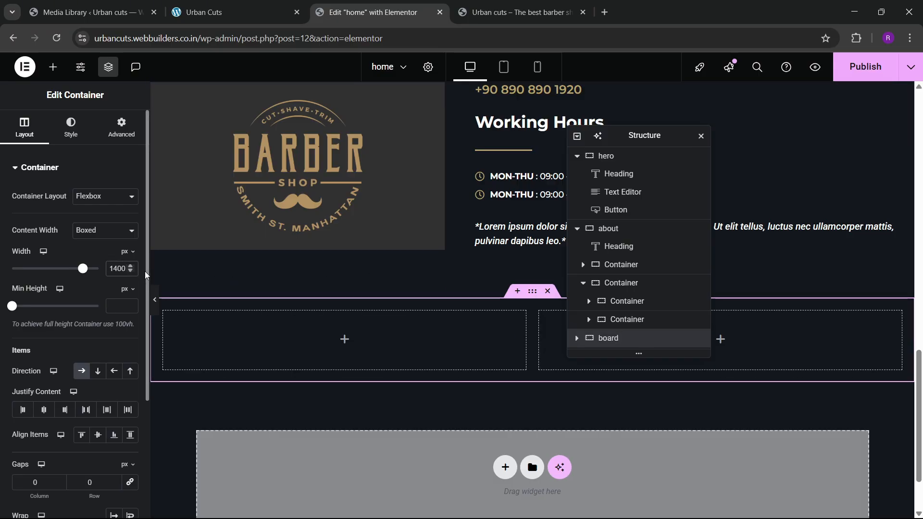
left_click(121, 128)
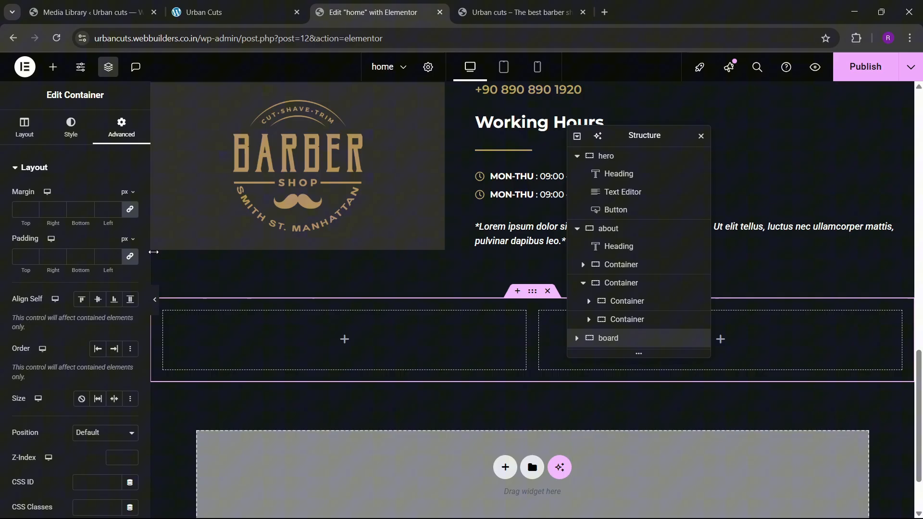
left_click(127, 260)
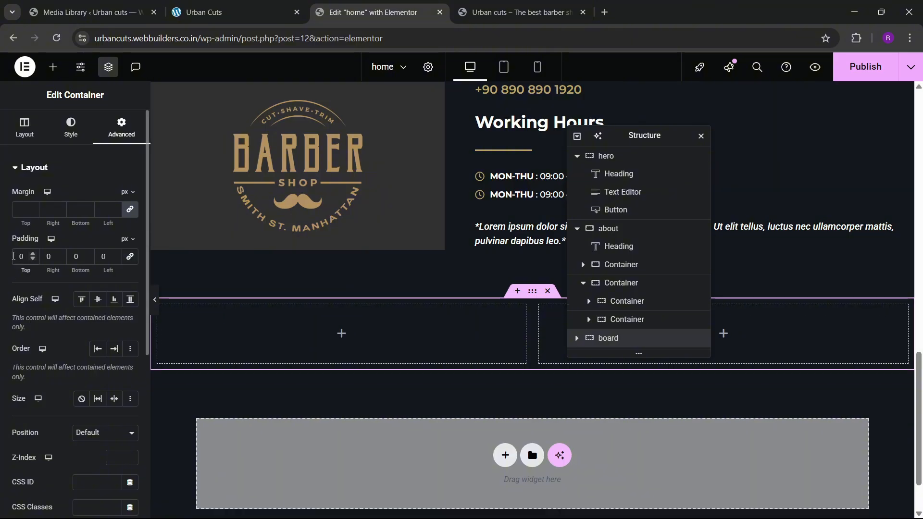
type("8")
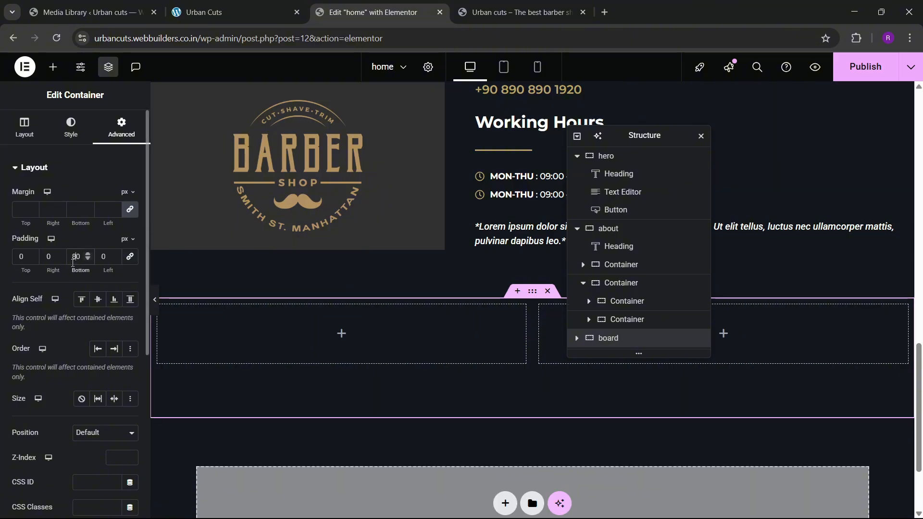
- Set the padding of both column containers inside board to 0
left_click(577, 339)
scroll(649, 322, "down", 1)
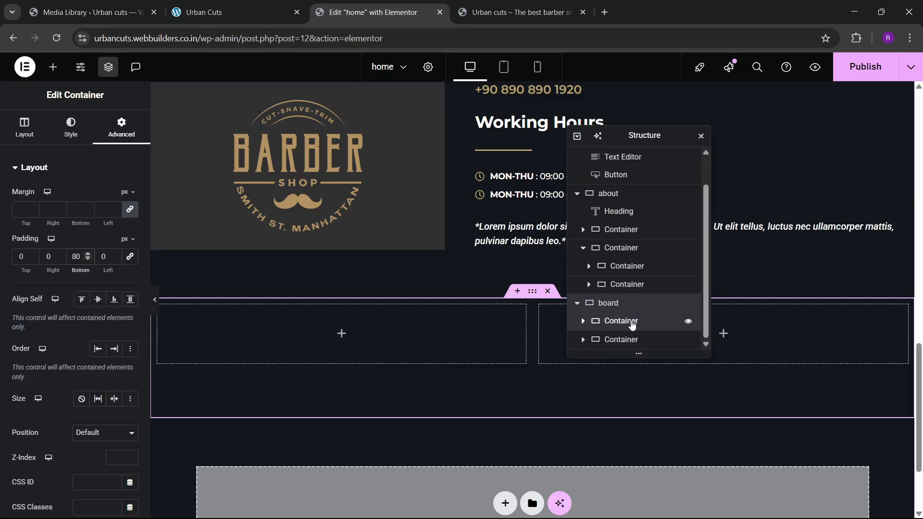
left_click(634, 321)
left_click(122, 127)
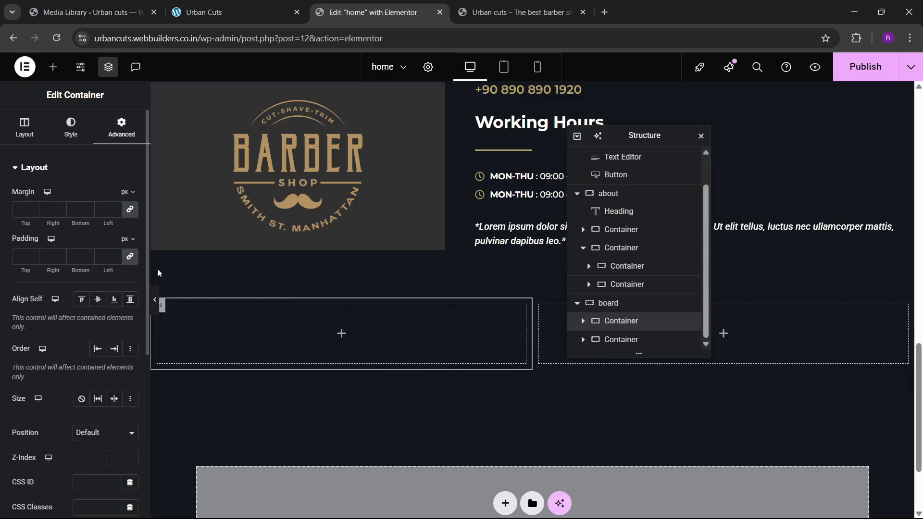
left_click(630, 341)
left_click(122, 127)
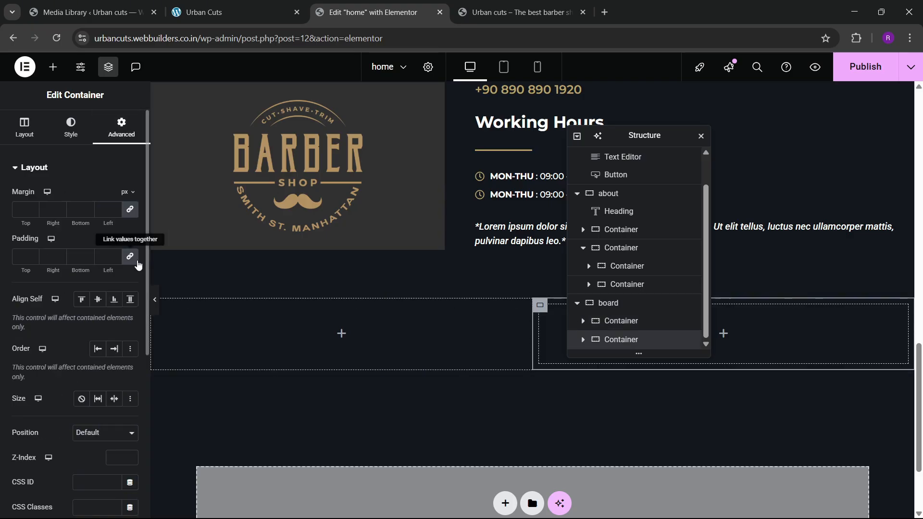
- Add an Image widget to the board section's right column, following the reference layout
left_click(212, 12)
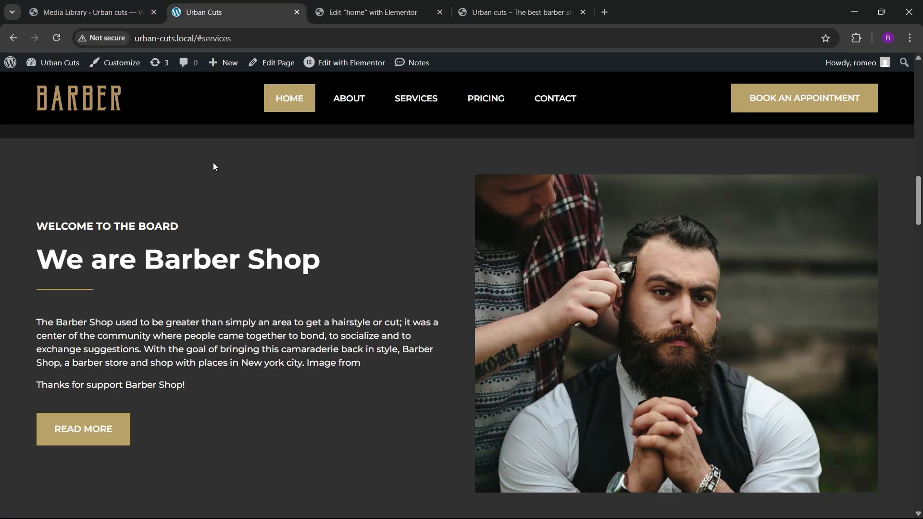
left_click(394, 10)
left_click(49, 67)
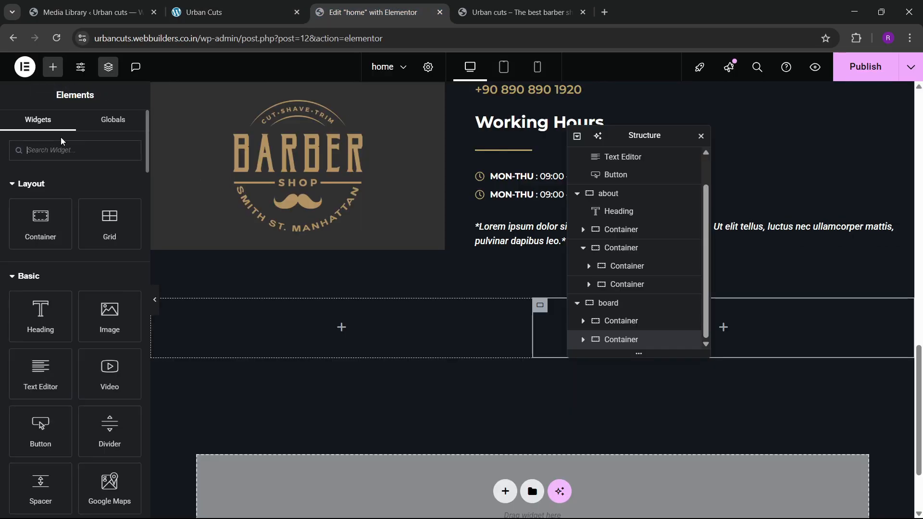
left_click_drag(106, 318, 149, 327)
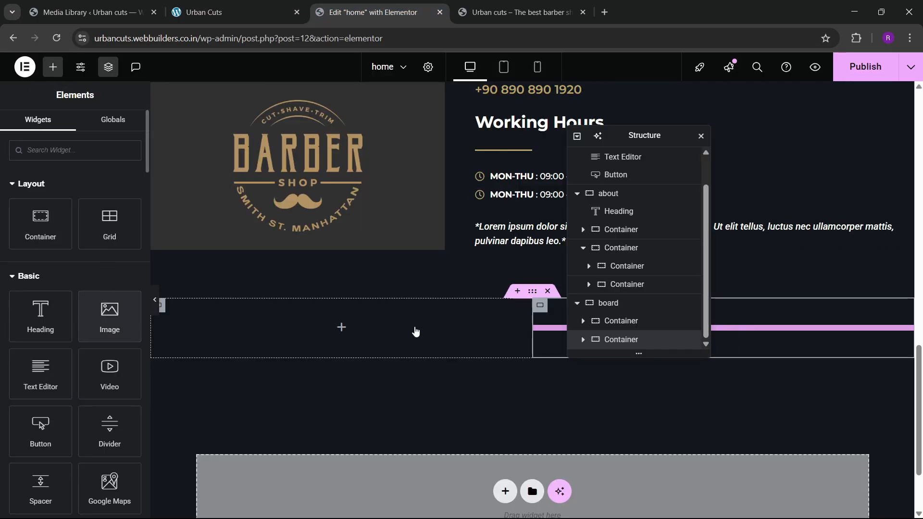
left_click_drag(91, 326, 619, 337)
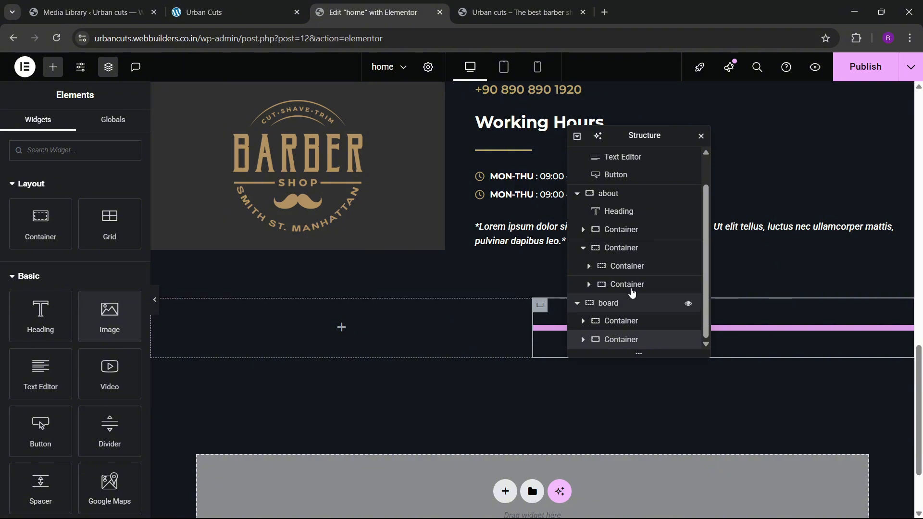
left_click_drag(615, 143, 345, 240)
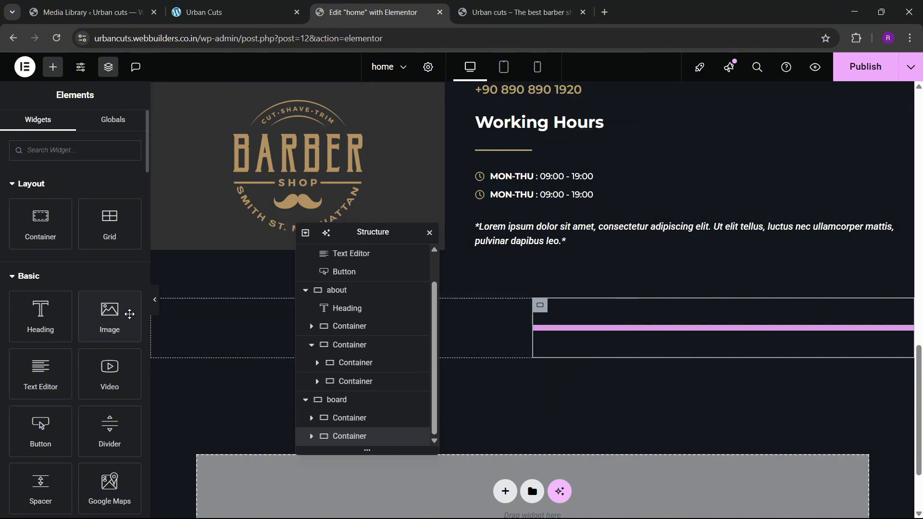
left_click_drag(126, 313, 690, 314)
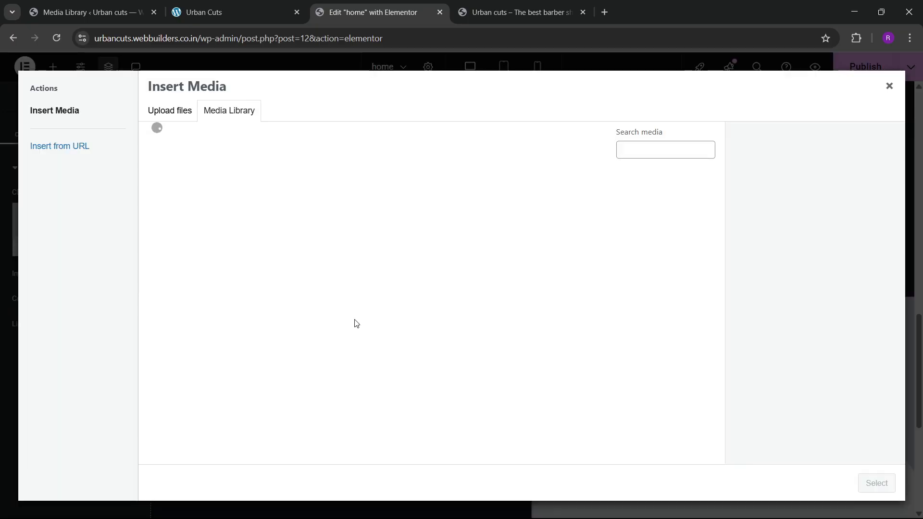
- Insert the media library photo of the bearded man in a vest into the right column's image widget
left_click(223, 5)
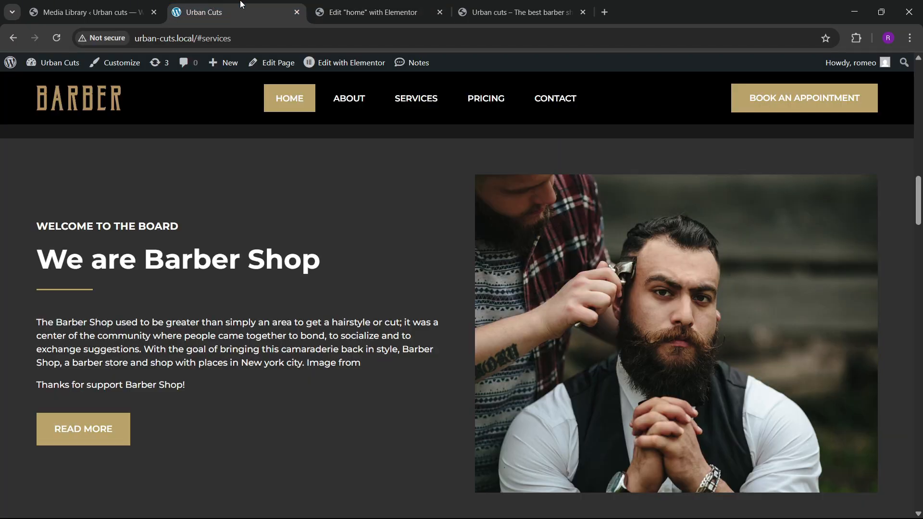
left_click(373, 12)
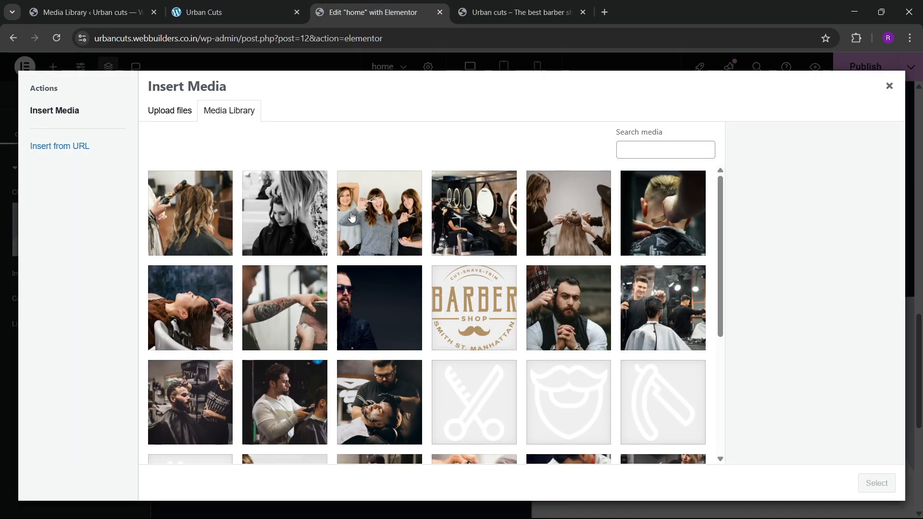
left_click(597, 319)
left_click(887, 488)
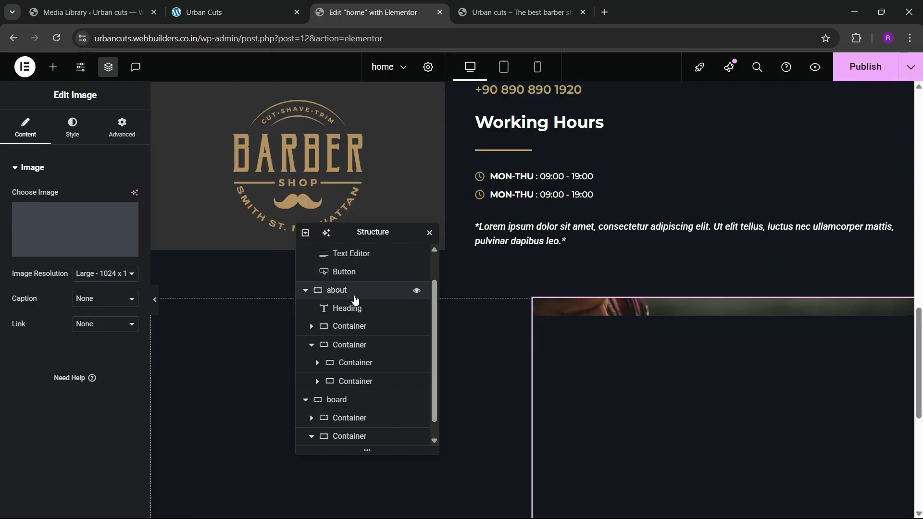
- Compare with the reference and give the board container a classic background in the dark grey global colour
left_click(197, 4)
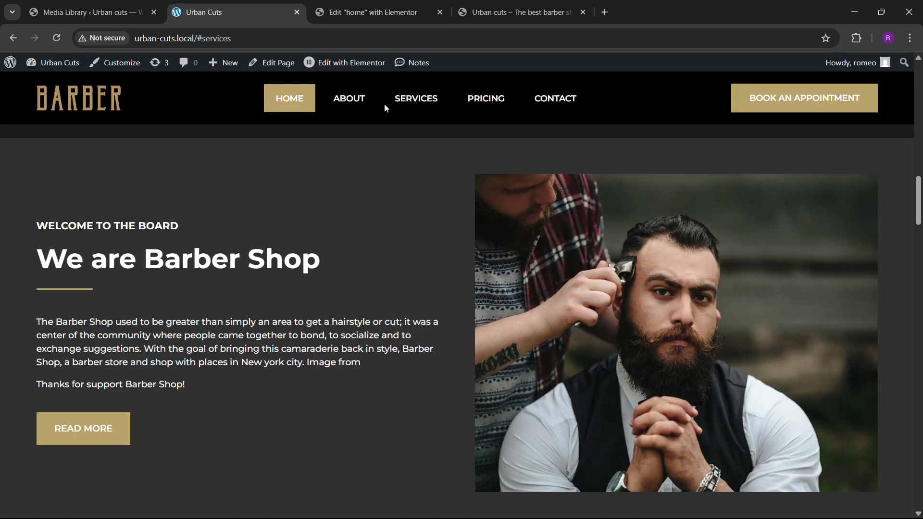
left_click(382, 17)
left_click(244, 4)
left_click(370, 12)
scroll(534, 243, "down", 1)
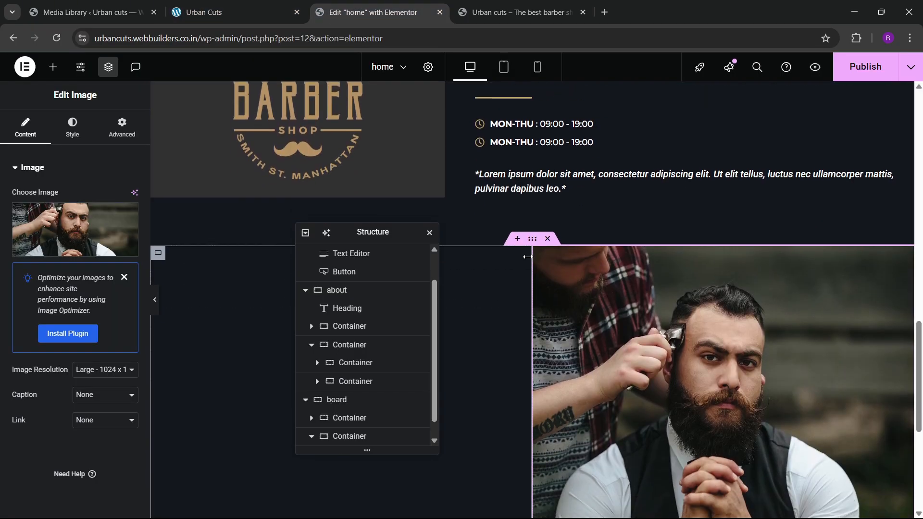
left_click(533, 240)
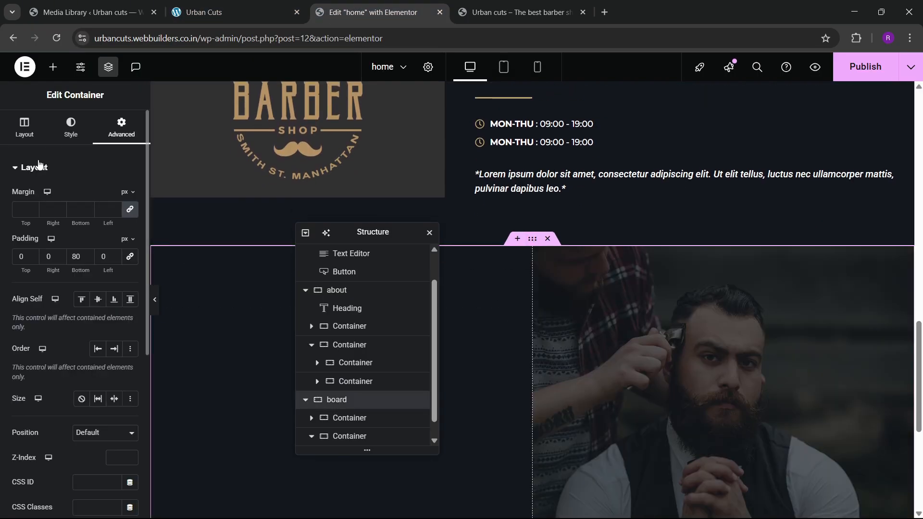
left_click(68, 129)
left_click(82, 221)
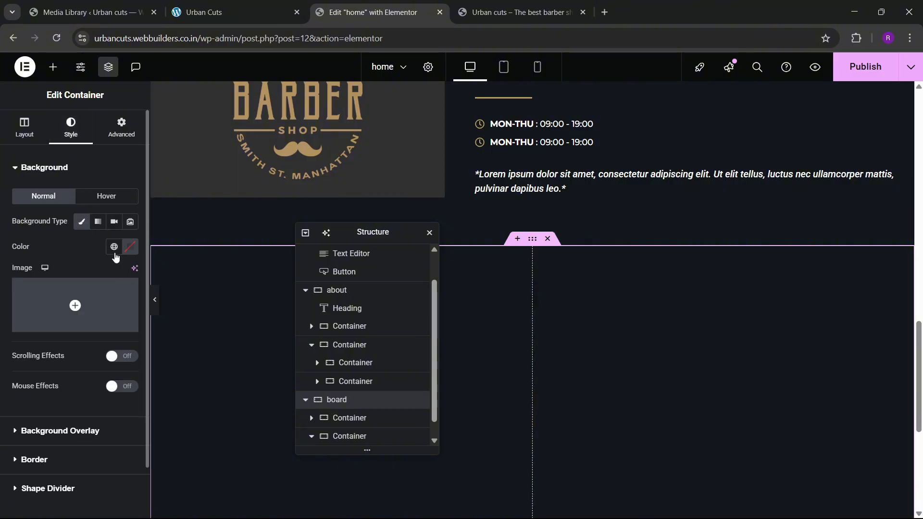
left_click(114, 246)
left_click(63, 438)
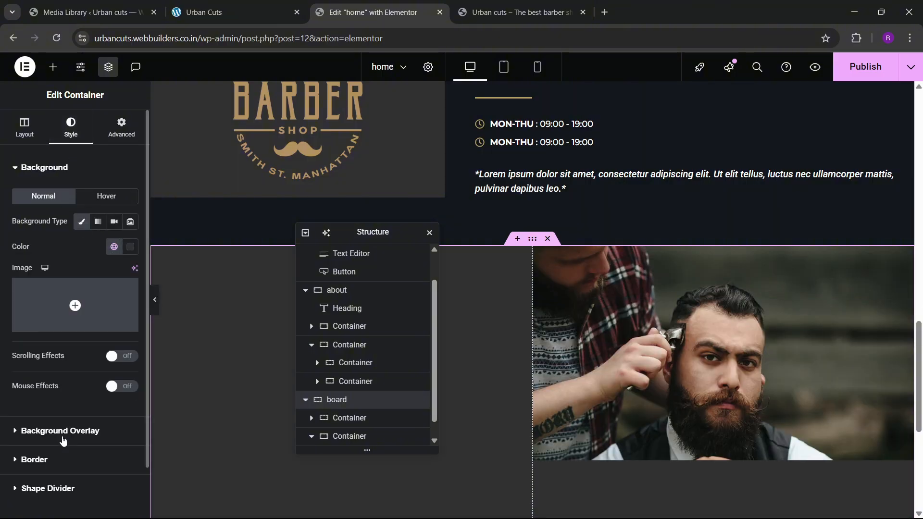
scroll(62, 438, "down", 2)
scroll(1, 332, "up", 2)
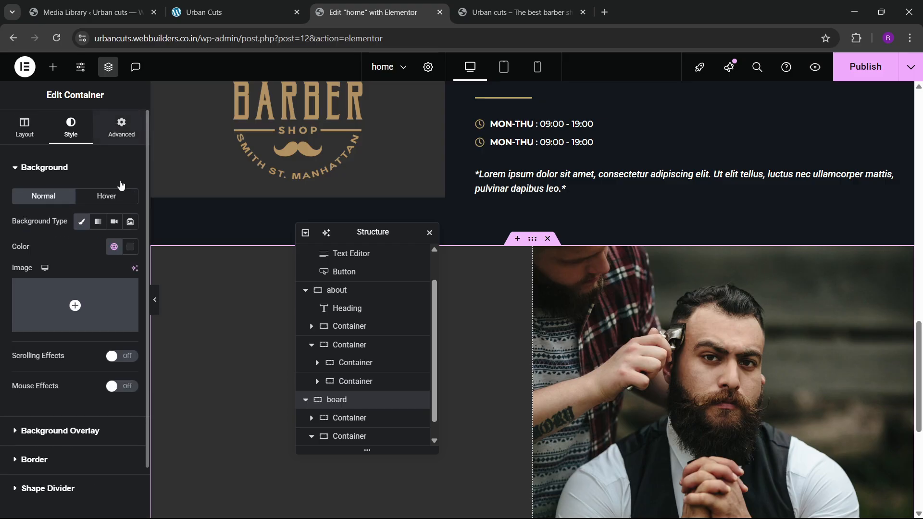
- Try 80 px top padding on the board container and settle on 60 px
left_click(121, 127)
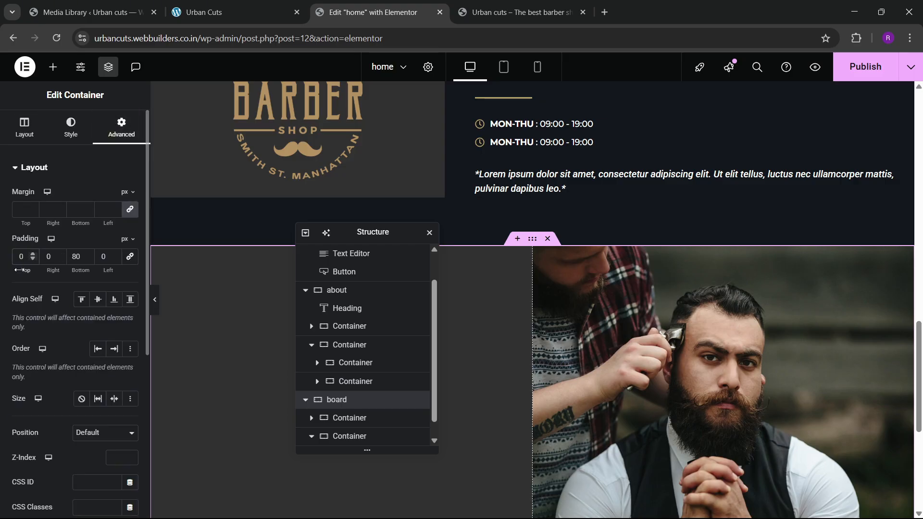
type("8")
scroll(529, 261, "down", 3)
scroll(222, 322, "up", 1)
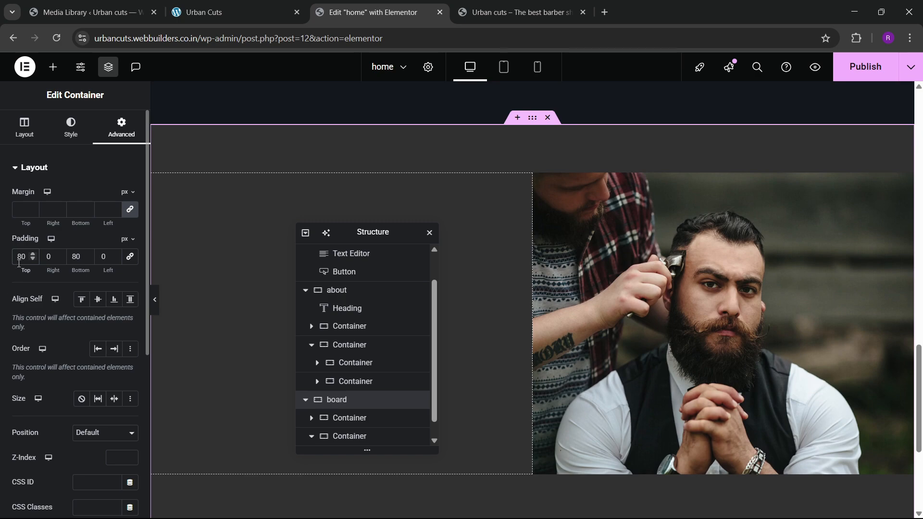
key("BackSpace")
type("6")
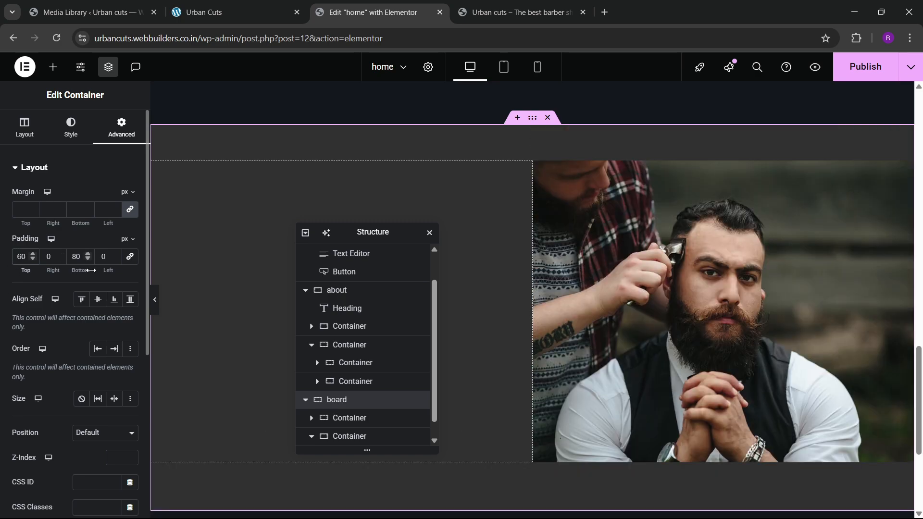
- Set the board container's bottom padding to 60 px and compare the section with the reference page
key("BackSpace")
type("6")
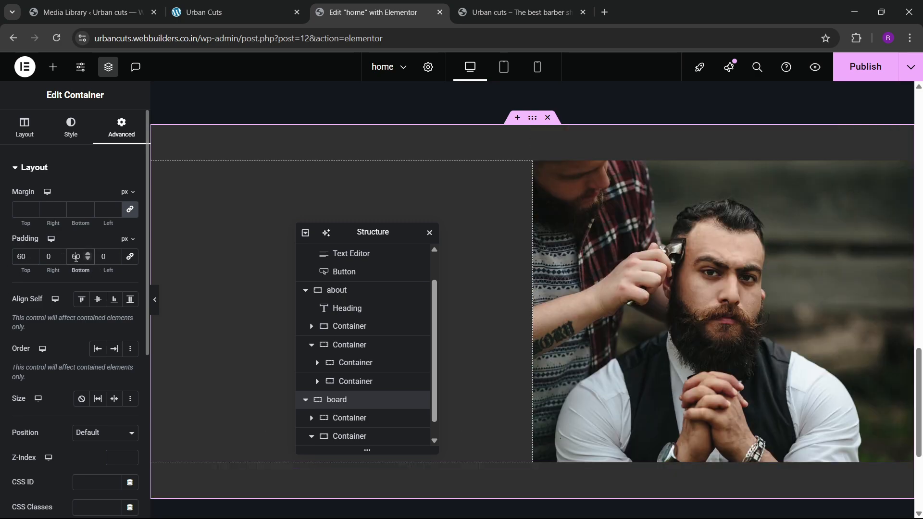
left_click(205, 12)
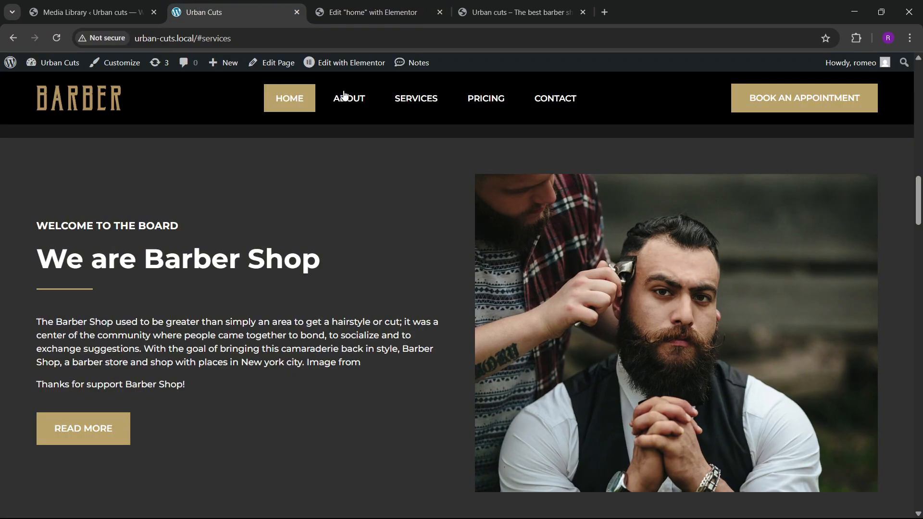
left_click(372, 12)
- Add a Heading widget to the board section's left column and duplicate it
left_click_drag(379, 237, 620, 206)
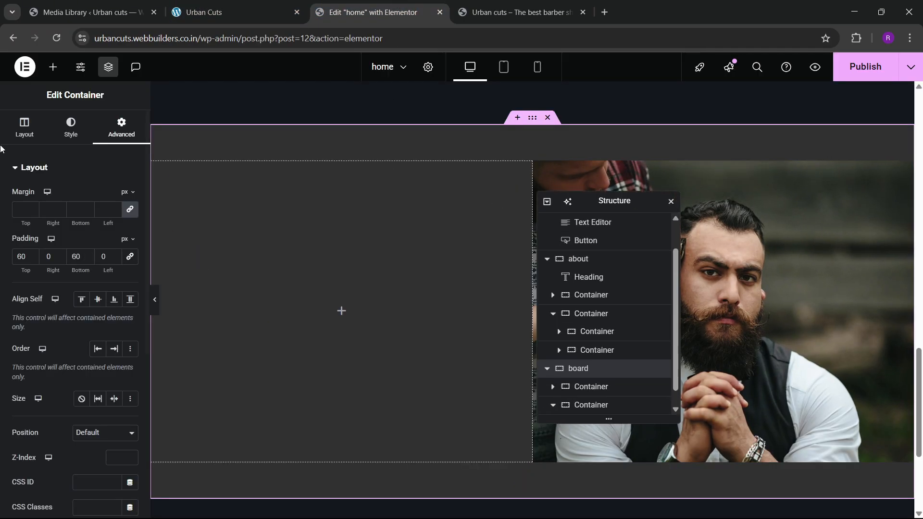
left_click(53, 67)
left_click_drag(58, 312, 216, 308)
left_click(212, 12)
left_click(372, 12)
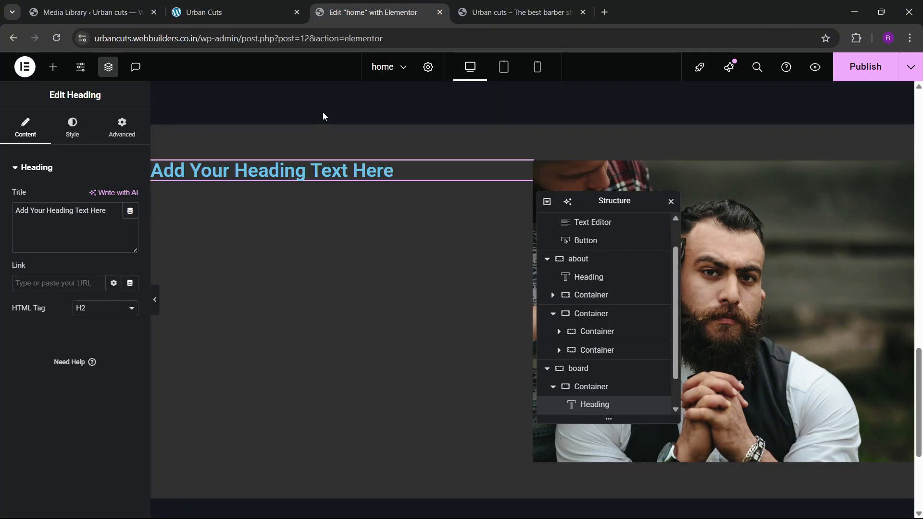
right_click(241, 180)
left_click(260, 204)
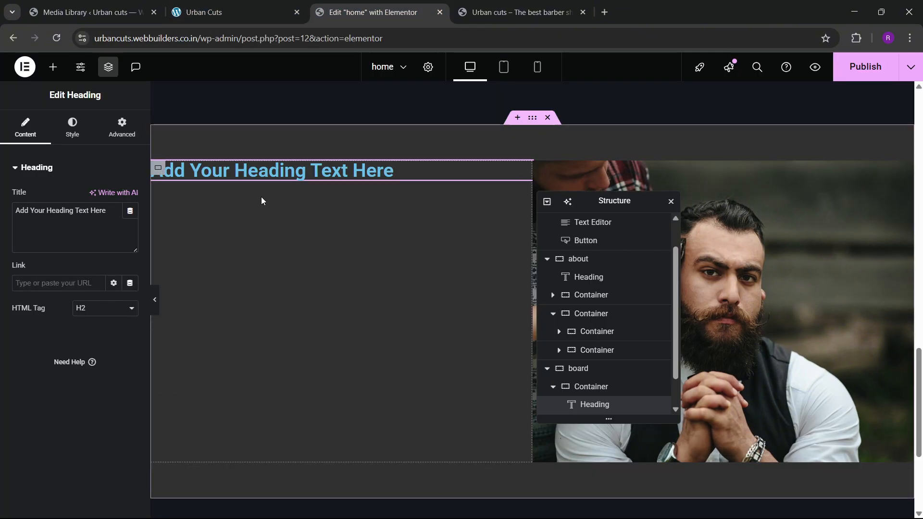
right_click(266, 169)
left_click(305, 205)
- Copy the gold divider under the Working Hours heading and paste it below the second heading in the board section
scroll(315, 224, "up", 3)
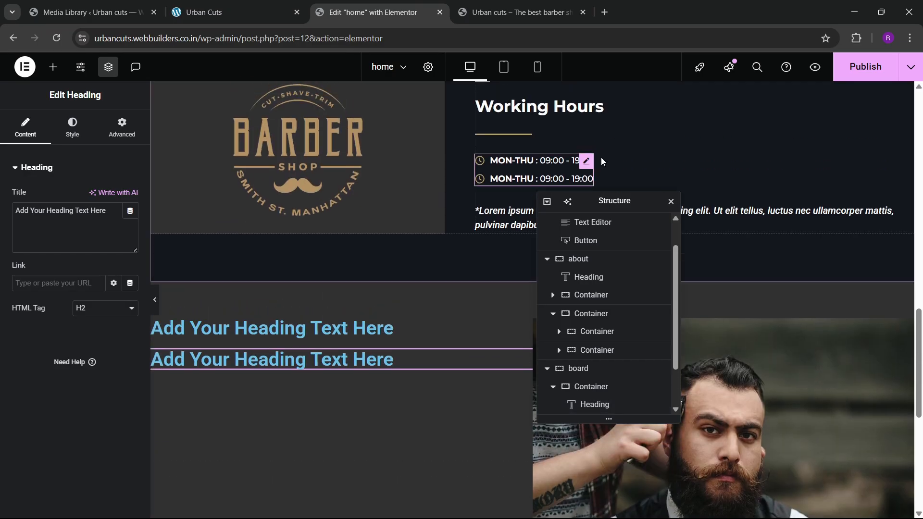
left_click(506, 134)
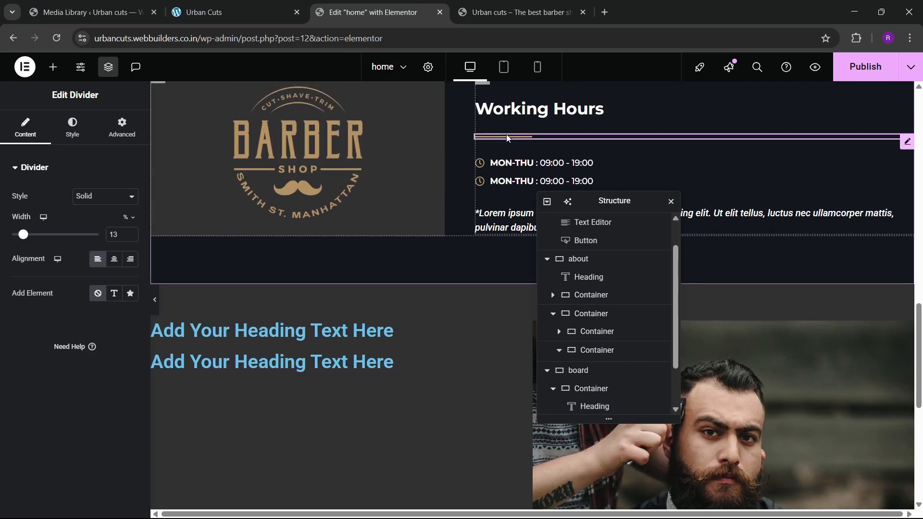
right_click(507, 134)
key("Escape")
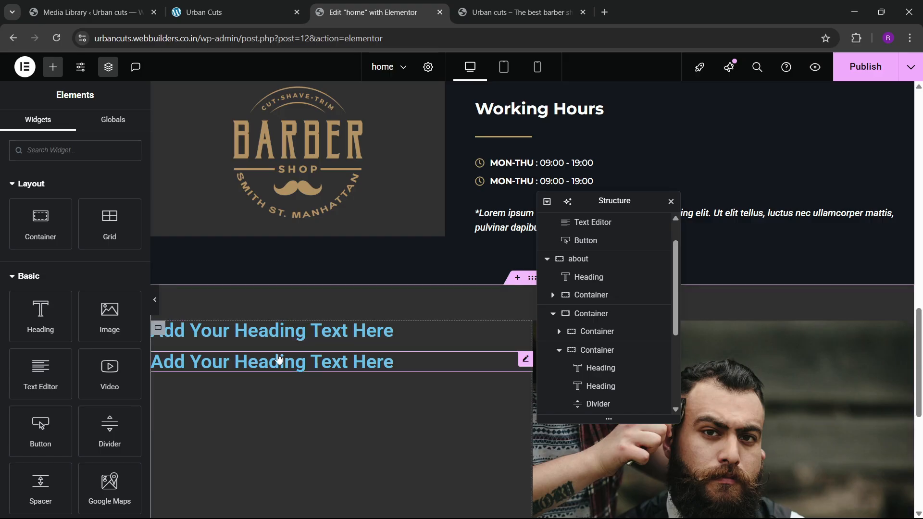
right_click(278, 360)
key("Escape")
left_click(193, 363)
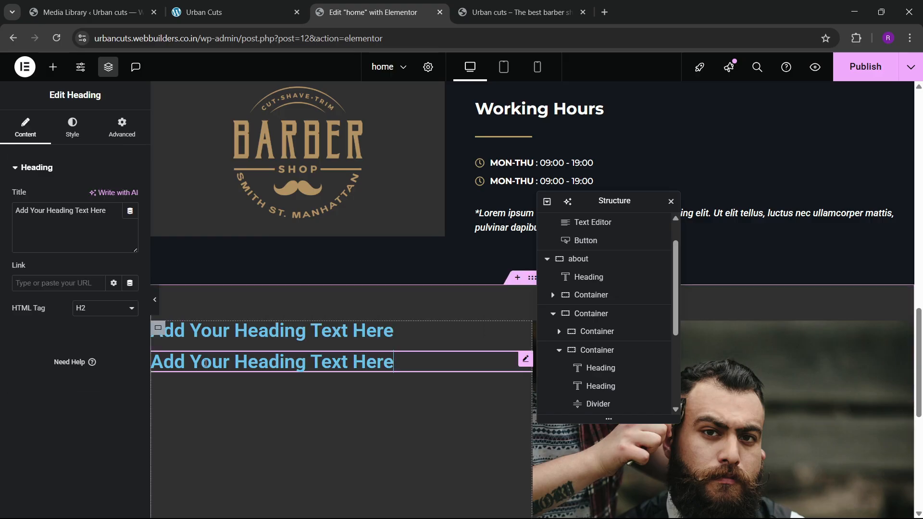
right_click(206, 361)
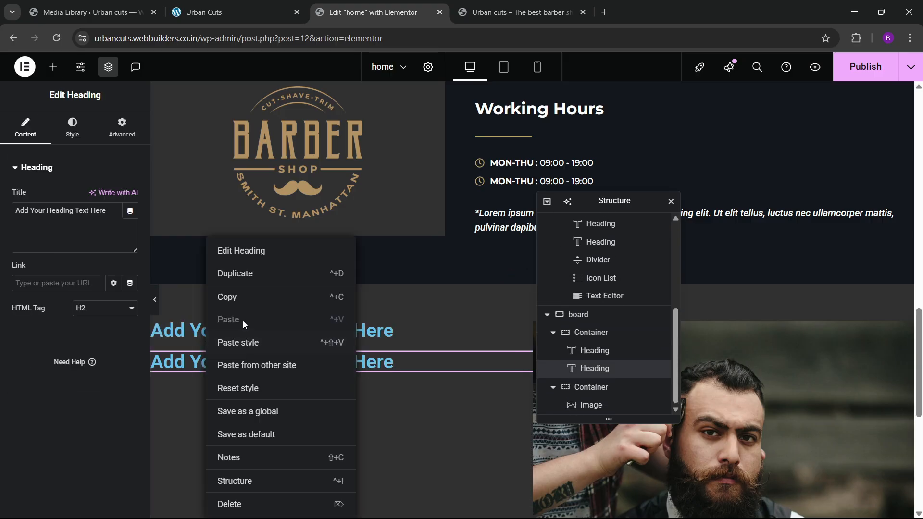
right_click(499, 135)
left_click(518, 197)
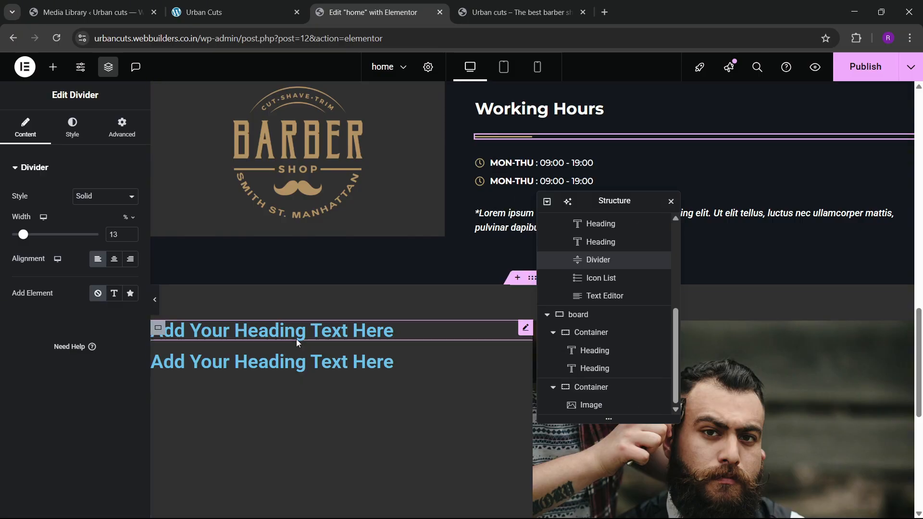
right_click(246, 362)
left_click(268, 321)
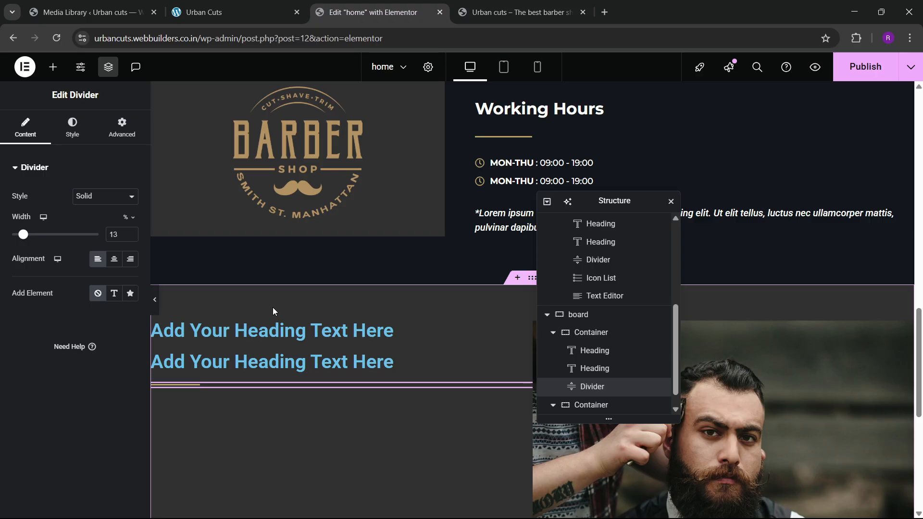
- Check the reference and apply the Working Hours heading's style to the second heading in the board section
left_click(267, 12)
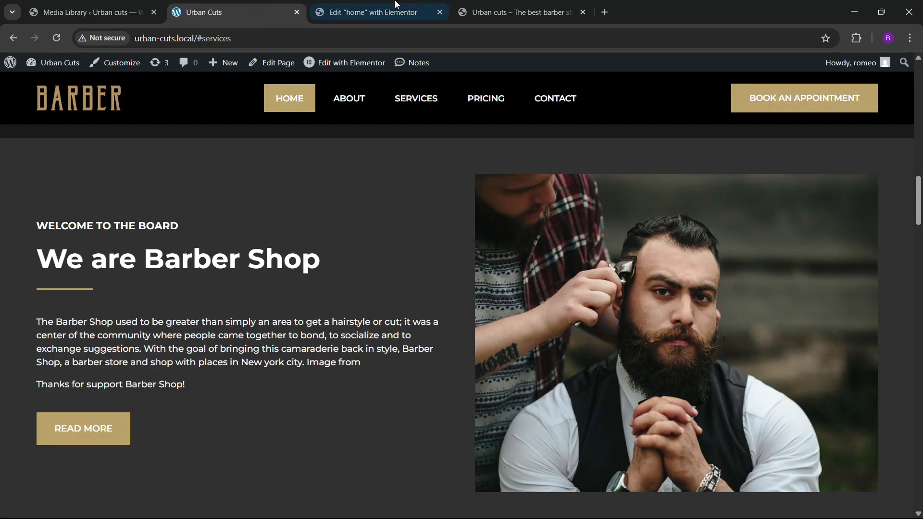
left_click(373, 12)
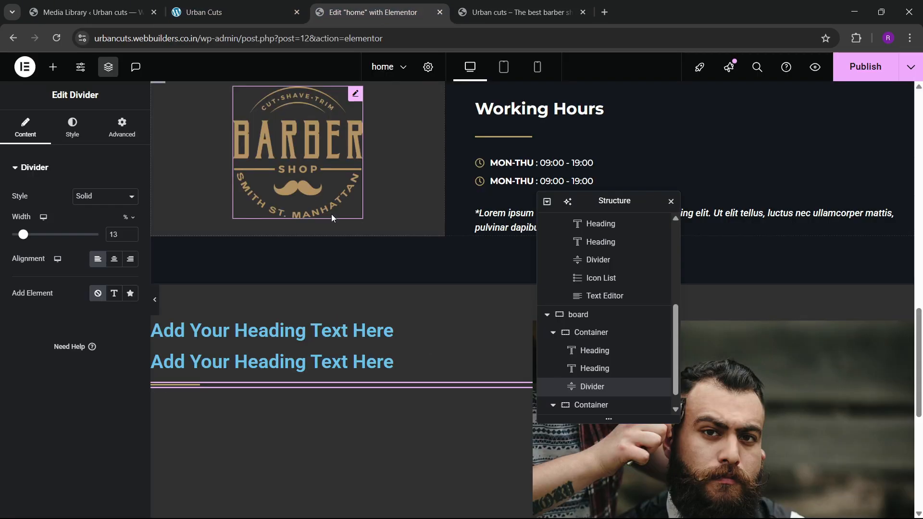
left_click(247, 12)
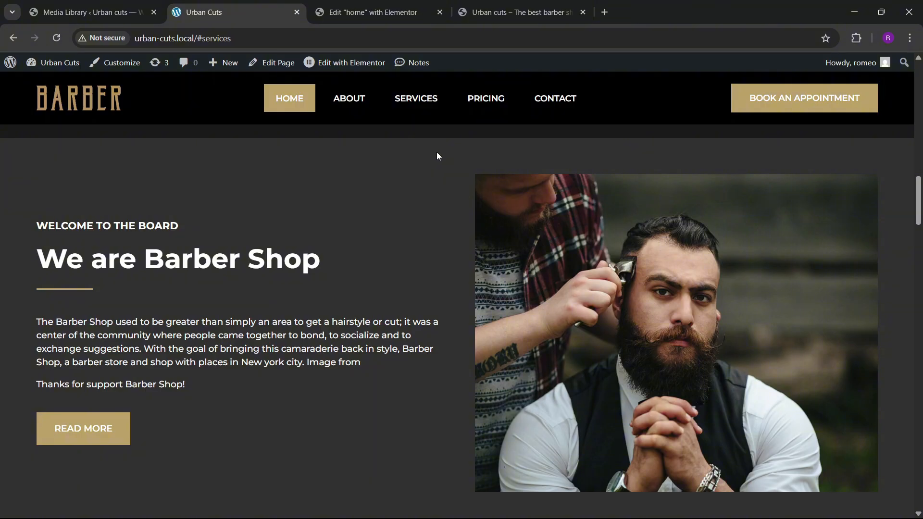
left_click(373, 12)
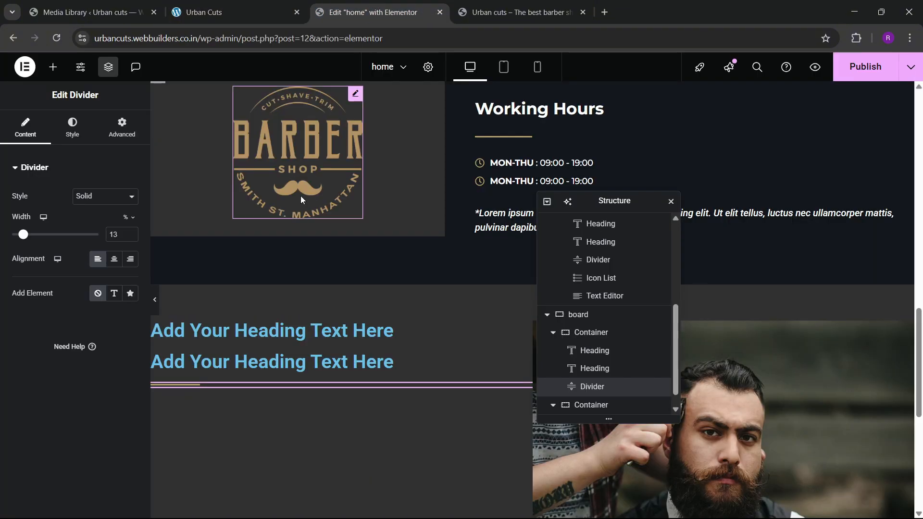
right_click(530, 112)
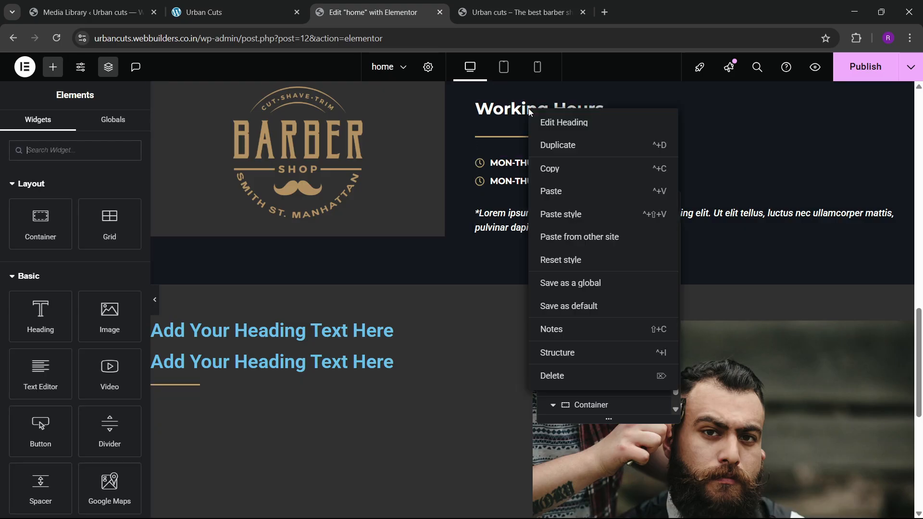
left_click(557, 169)
right_click(337, 362)
left_click(336, 343)
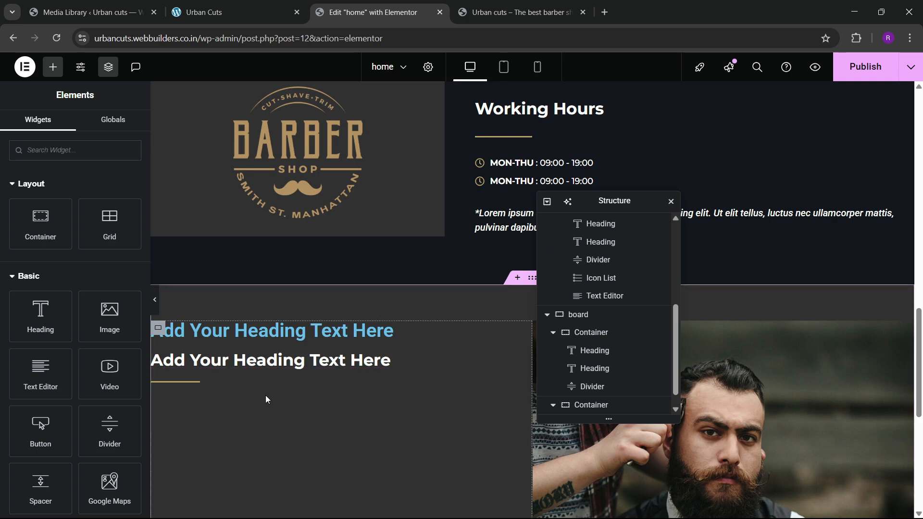
- Replace the second board heading's text with "We are Barber Shop" copied from the reference page
left_click(260, 13)
left_click_drag(37, 261, 296, 253)
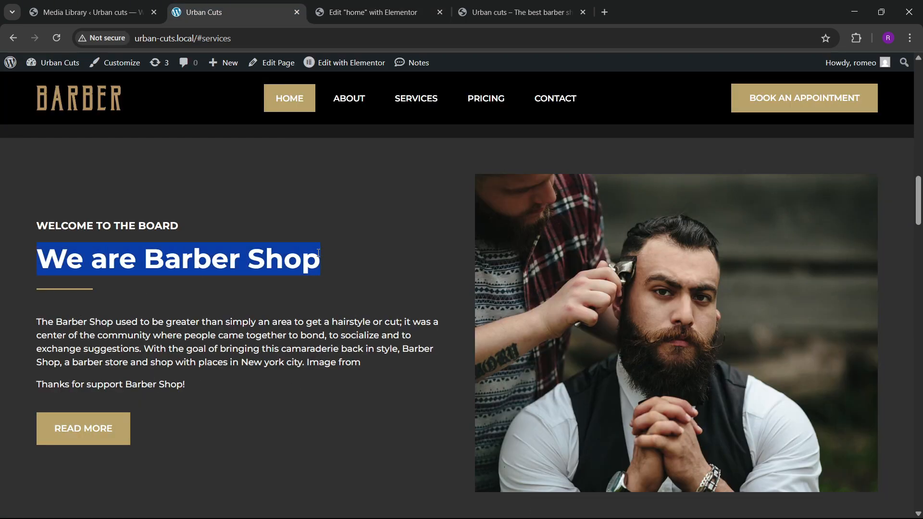
left_click(372, 12)
left_click(269, 361)
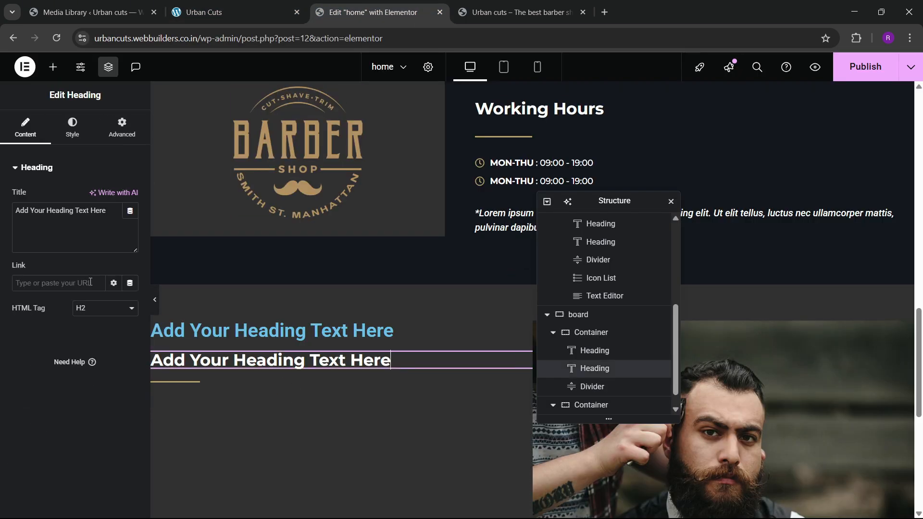
key("ctrl+a")
key("ctrl+v")
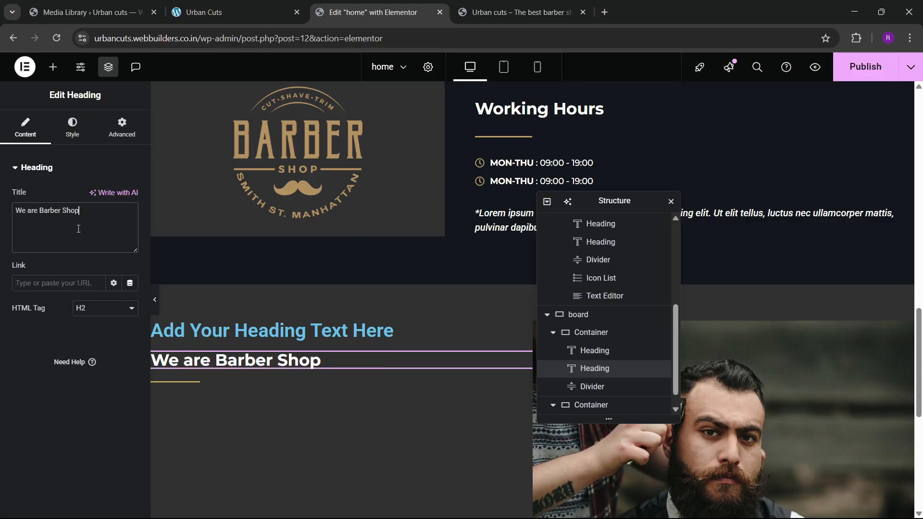
- Set the "We are Barber Shop" heading's font size to 35 px
left_click(72, 127)
left_click(130, 228)
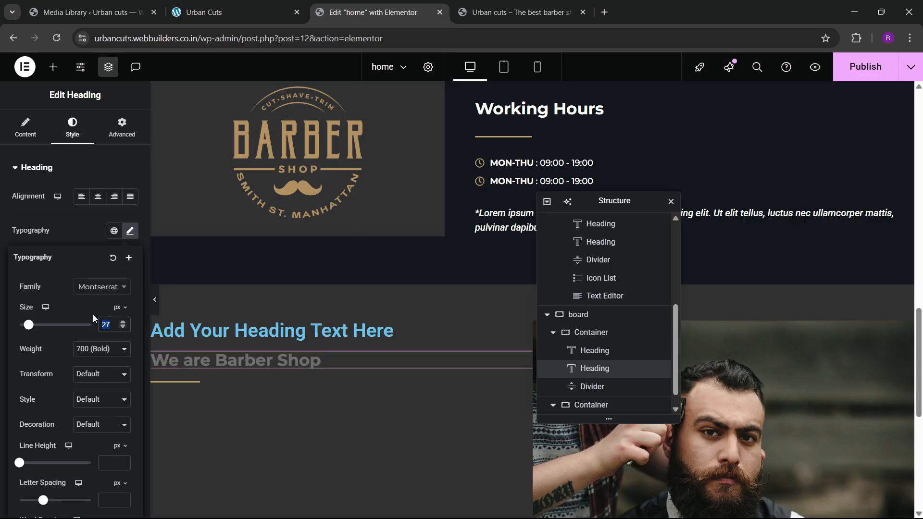
type("35")
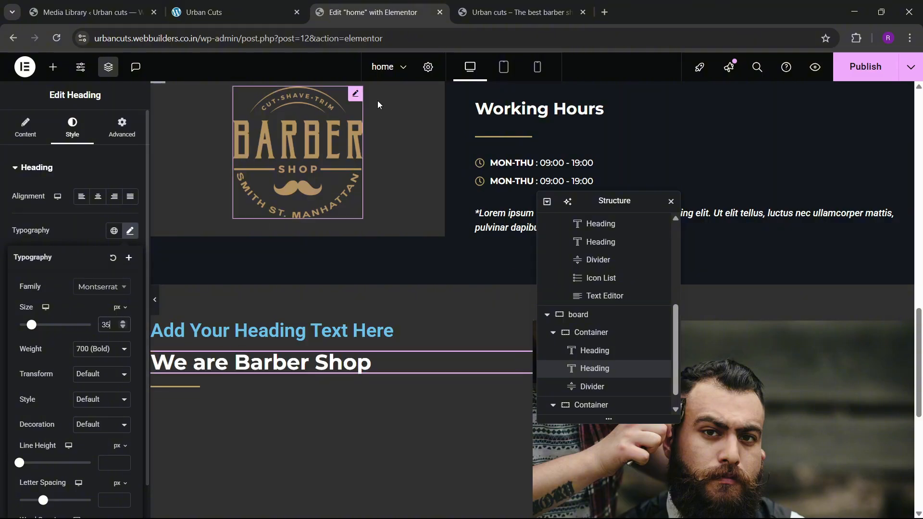
- Copy the "welcome to the board" line from the reference page and use it as the upper board heading's text
left_click(254, 11)
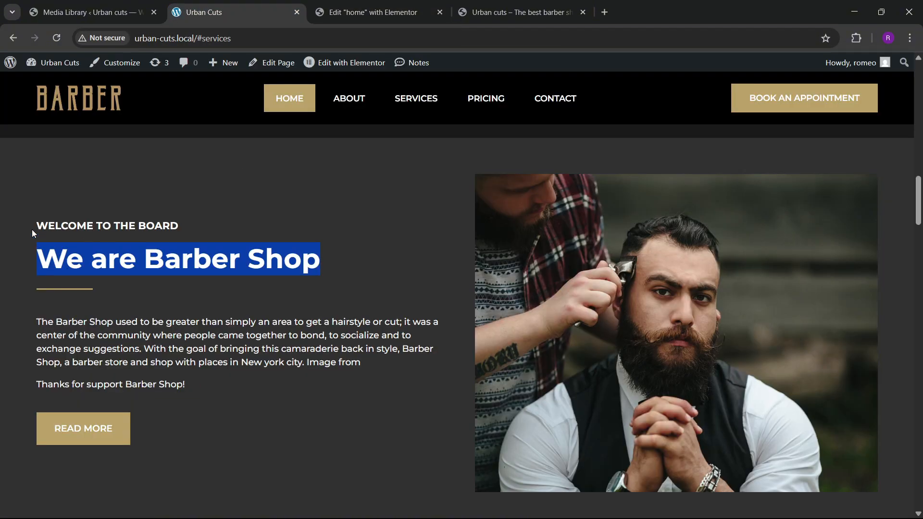
left_click_drag(32, 229, 200, 232)
left_click(130, 235)
left_click(164, 226)
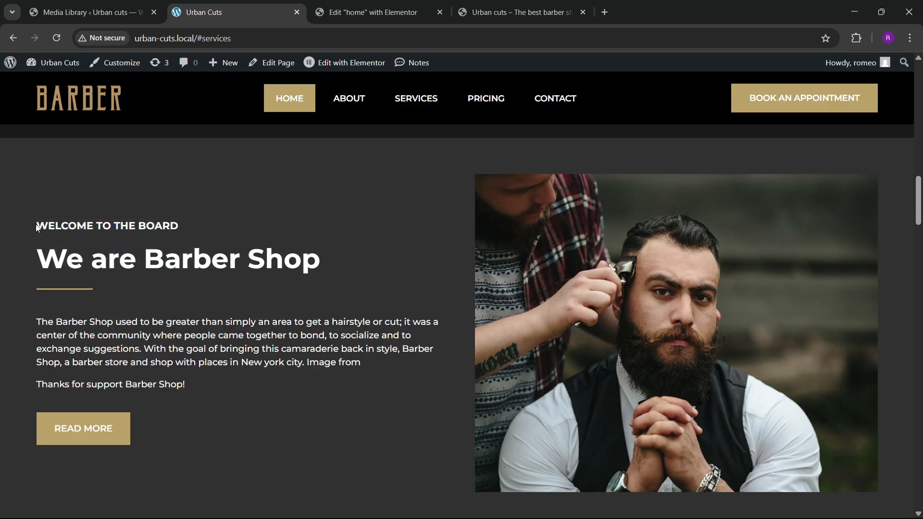
left_click(370, 12)
left_click(202, 331)
left_click(86, 238)
key("ctrl+a")
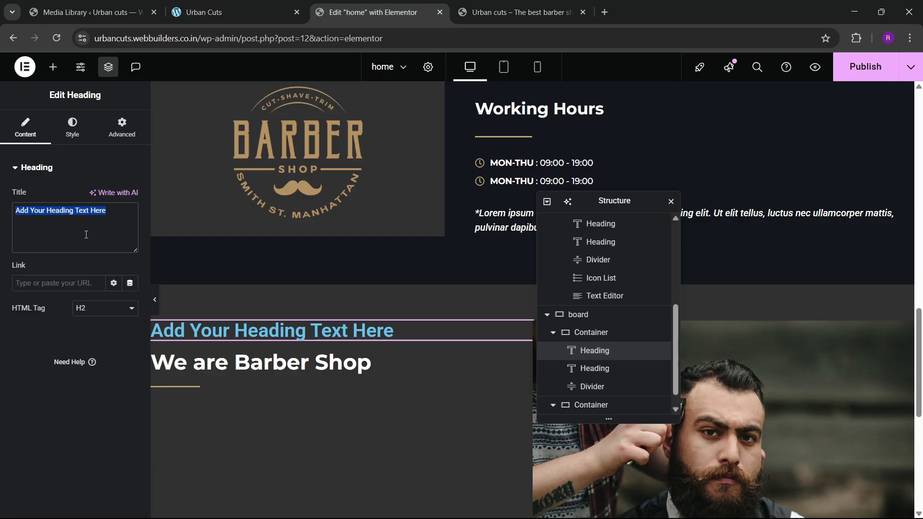
key("ctrl+v")
- Change the "welcome to the board" heading's font family to Montserrat
left_click(73, 128)
left_click(129, 231)
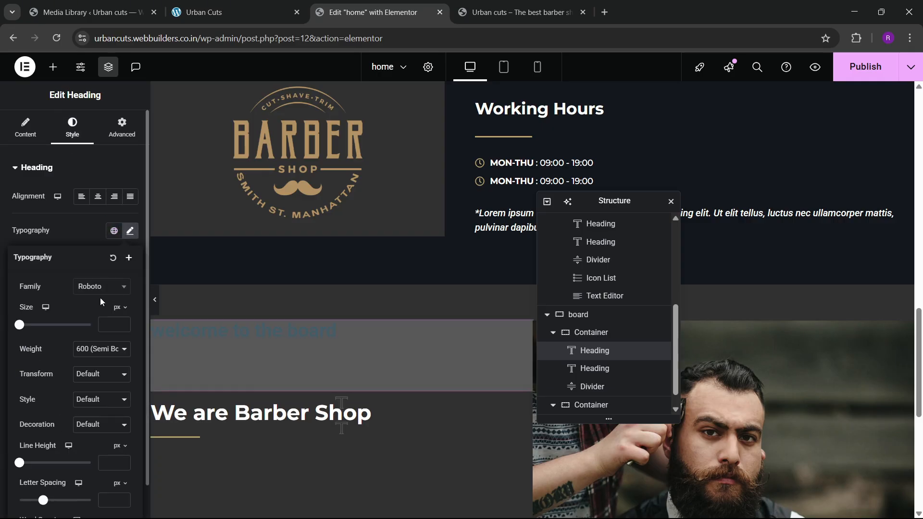
left_click(101, 286)
left_click(78, 259)
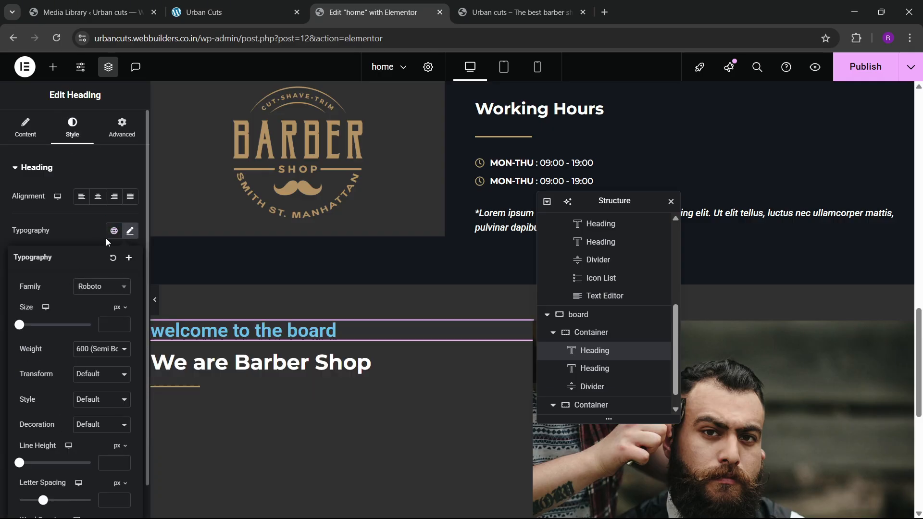
left_click(129, 232)
left_click(129, 232)
left_click(101, 287)
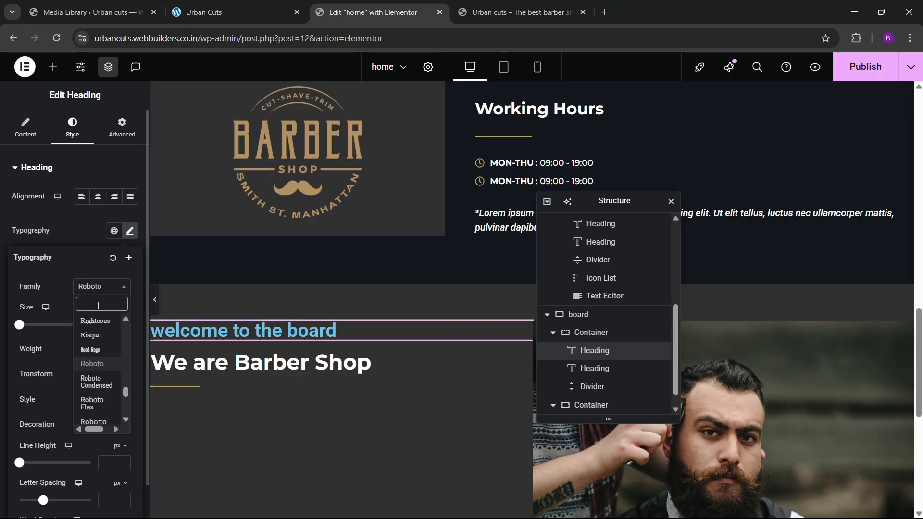
type("mont")
key("Return")
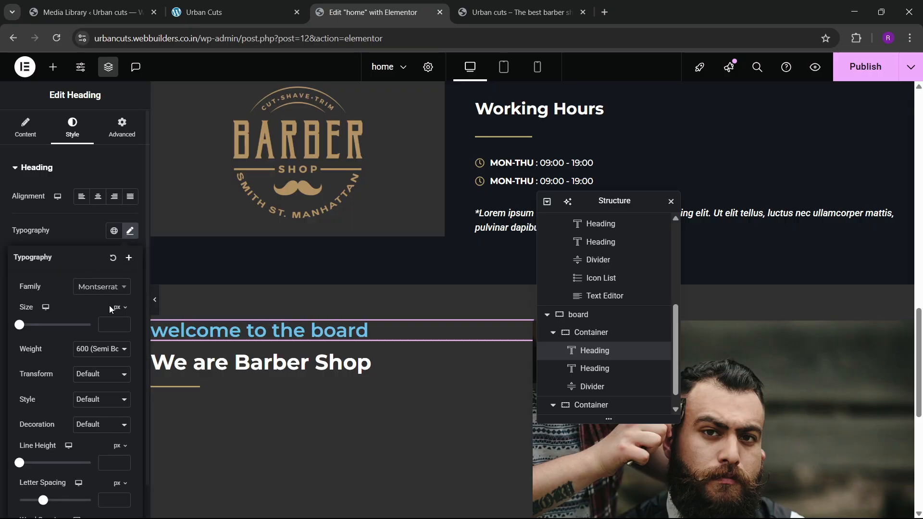
- Set the "welcome to the board" heading's text transform to Uppercase and its font size to 15 px
left_click(108, 378)
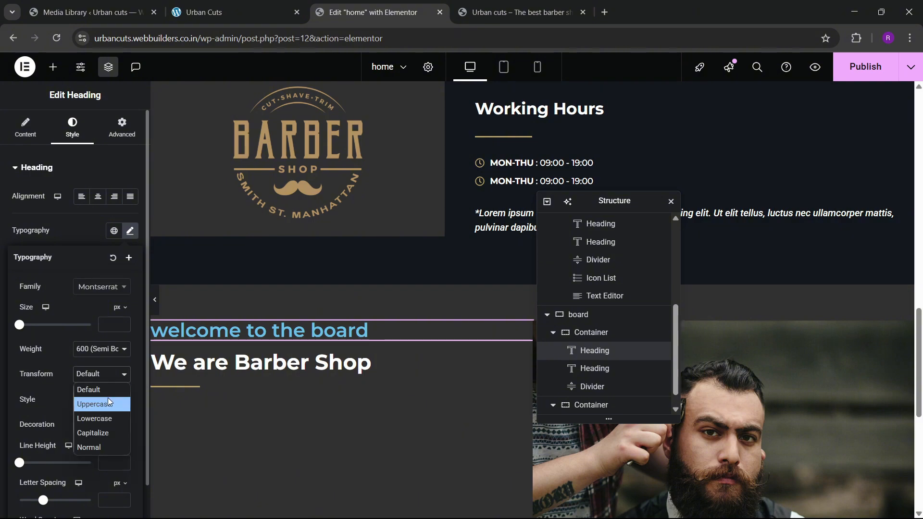
left_click(105, 404)
left_click_drag(123, 322, 124, 323)
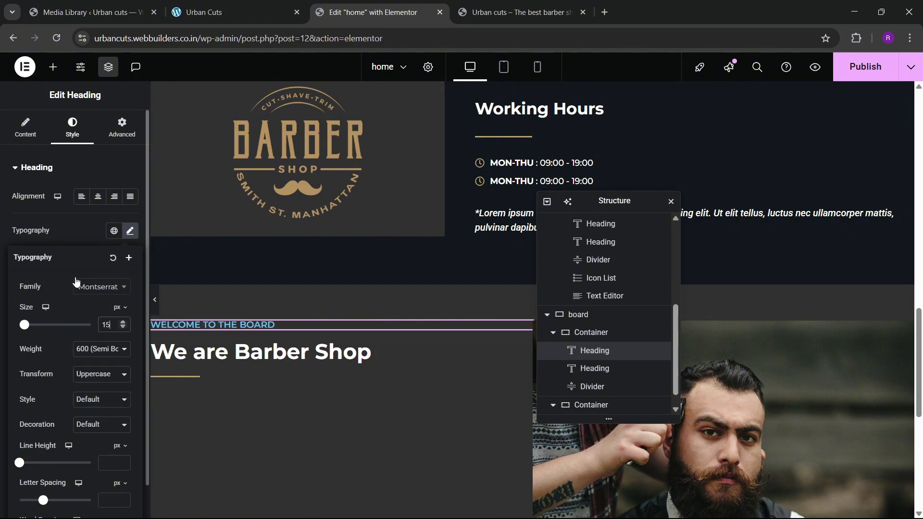
- Make the "welcome to the board" heading's text colour white and compare it with the reference page
left_click(108, 339)
left_click(130, 365)
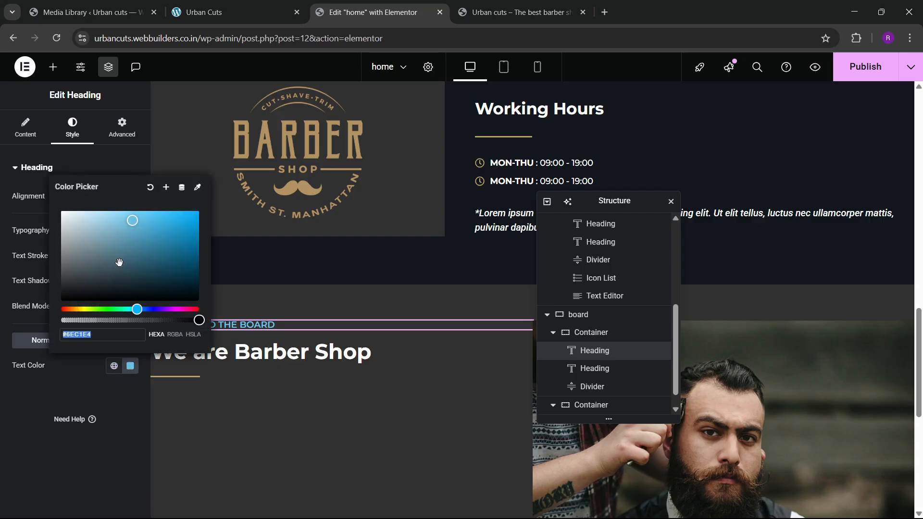
left_click(22, 304)
left_click(231, 12)
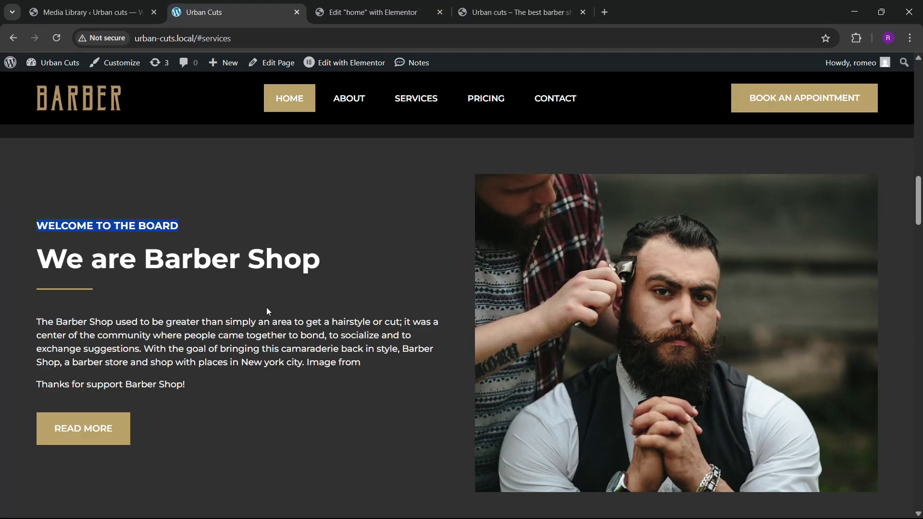
scroll(268, 311, "down", 2)
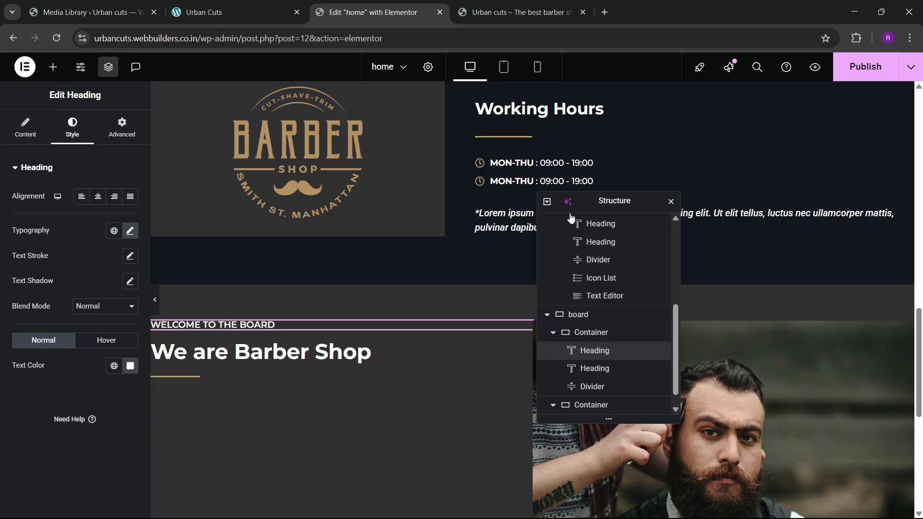
- Add a text editor below the board divider and replace its placeholder text with the barber shop paragraphs copied from the reference page
left_click(53, 70)
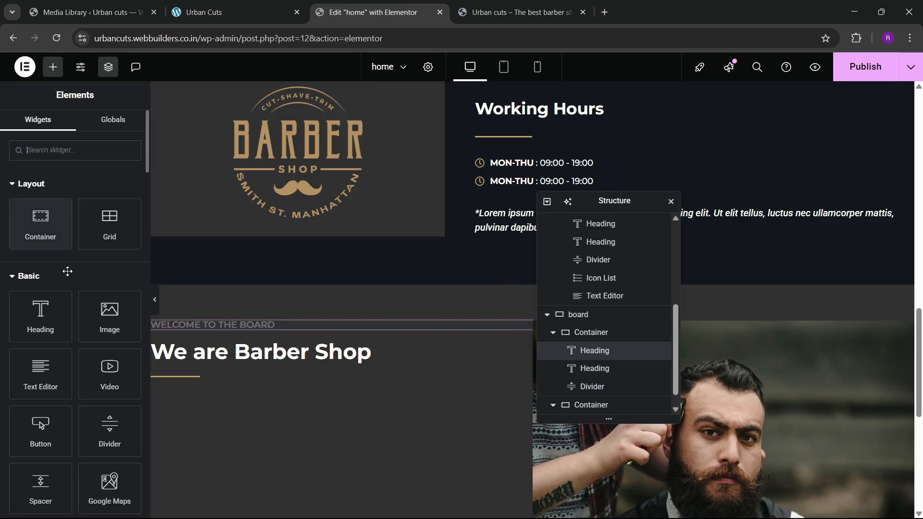
left_click_drag(41, 370, 244, 377)
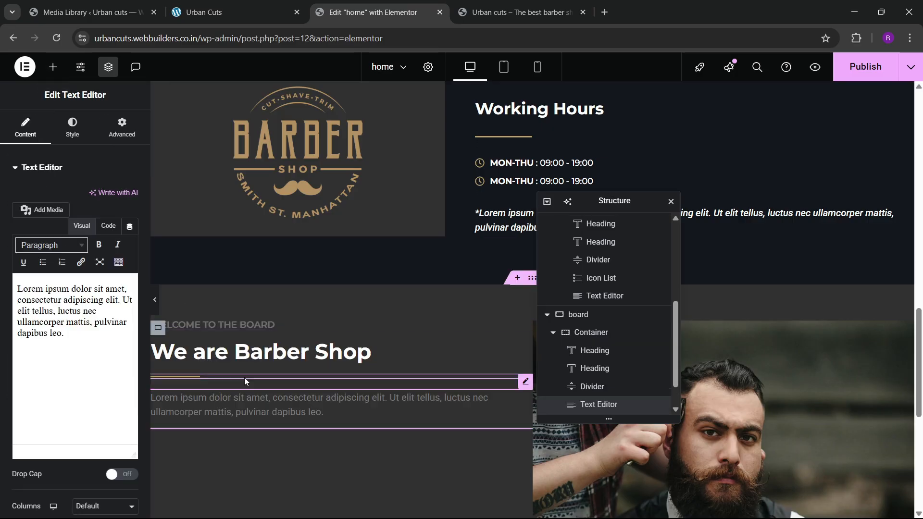
left_click(226, 12)
left_click_drag(29, 226, 185, 261)
key("ctrl+c")
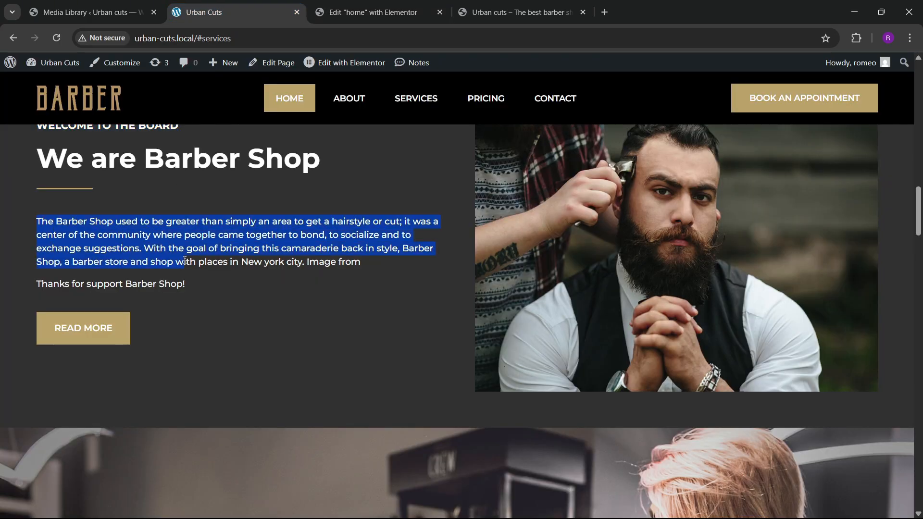
key("ctrl+Tab")
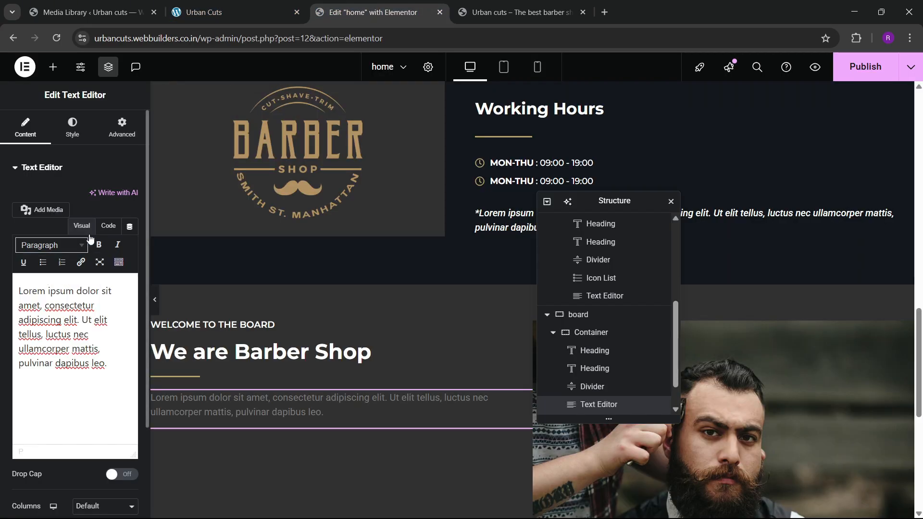
left_click(107, 224)
left_click(85, 302)
key("ctrl+a")
key("ctrl+v")
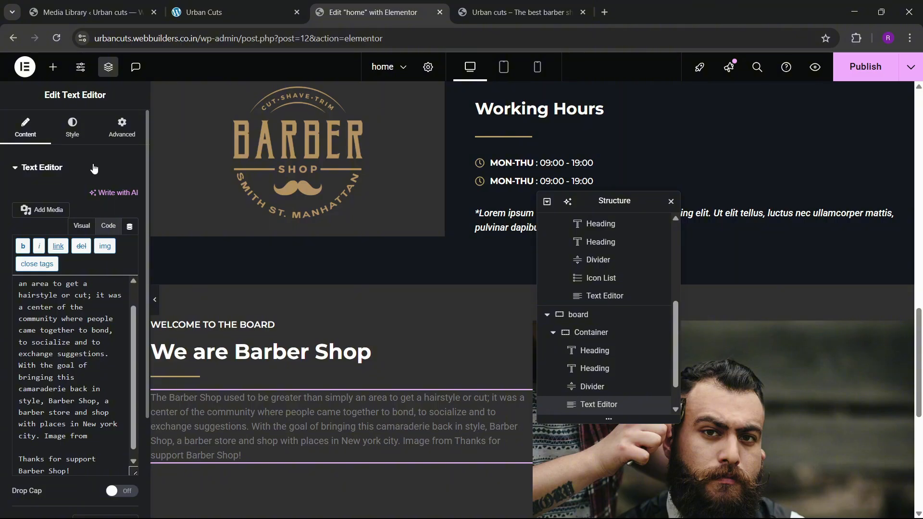
- Make the board paragraph's text colour near-white and compare it with the reference page
left_click(72, 127)
left_click(131, 355)
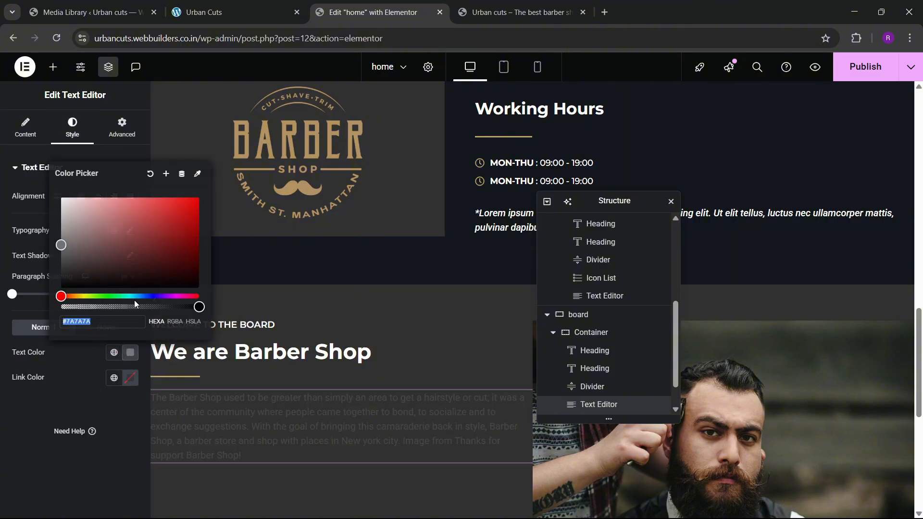
left_click(68, 210)
left_click(33, 421)
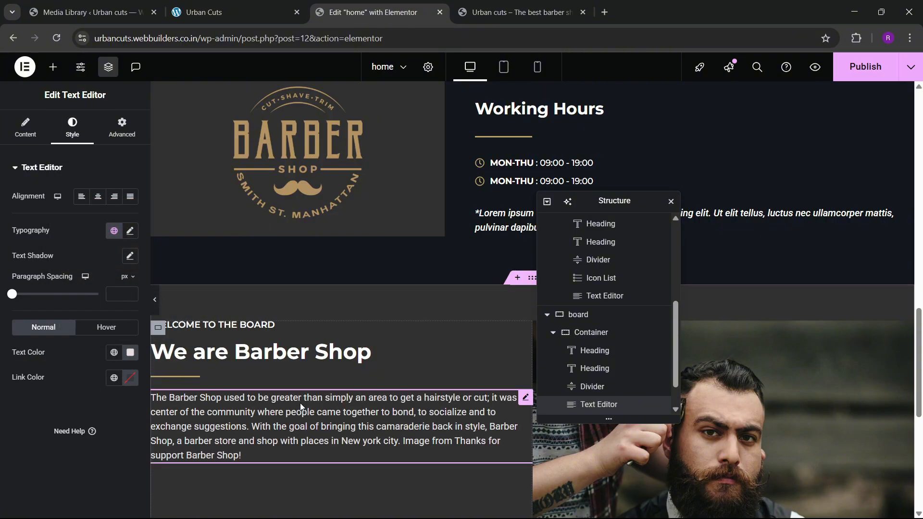
scroll(300, 399, "down", 2)
left_click(226, 12)
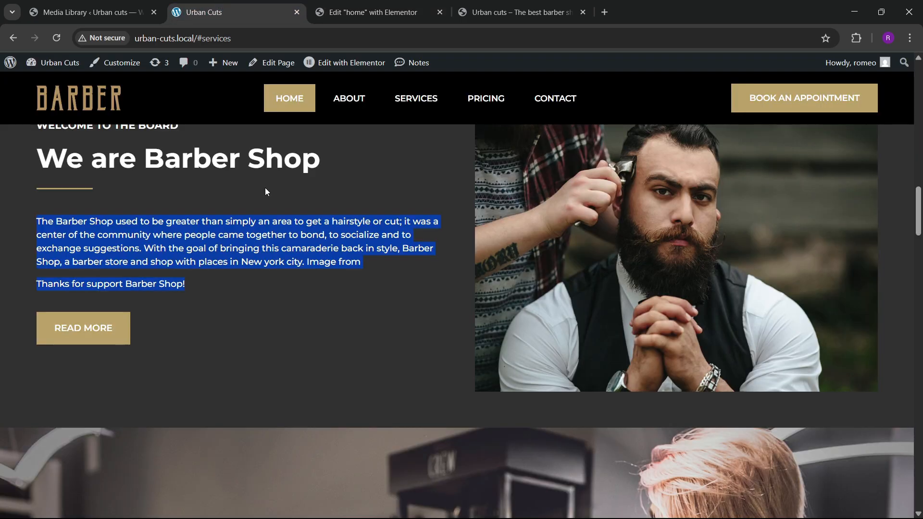
left_click(372, 12)
- Copy the hero section's "BOOK AN APPOINTMENT" button and paste it below the board paragraph
scroll(656, 227, "up", 10)
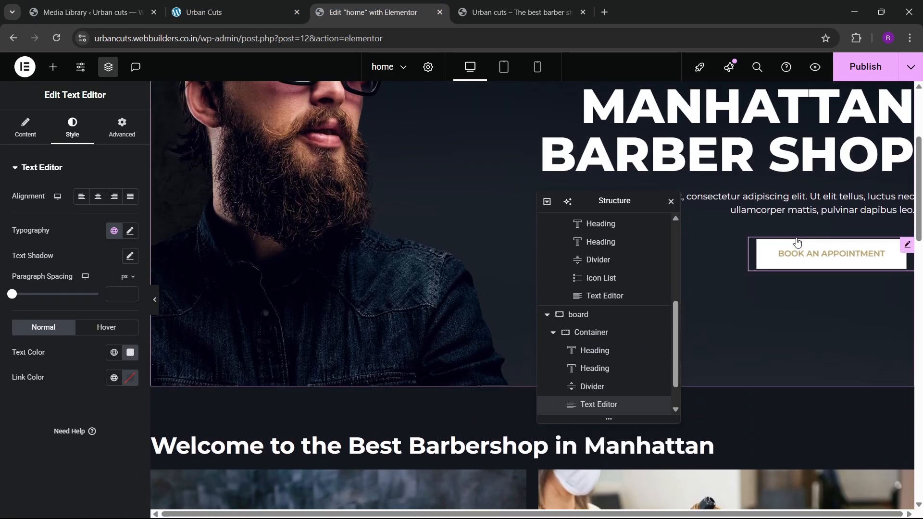
right_click(808, 268)
left_click(807, 296)
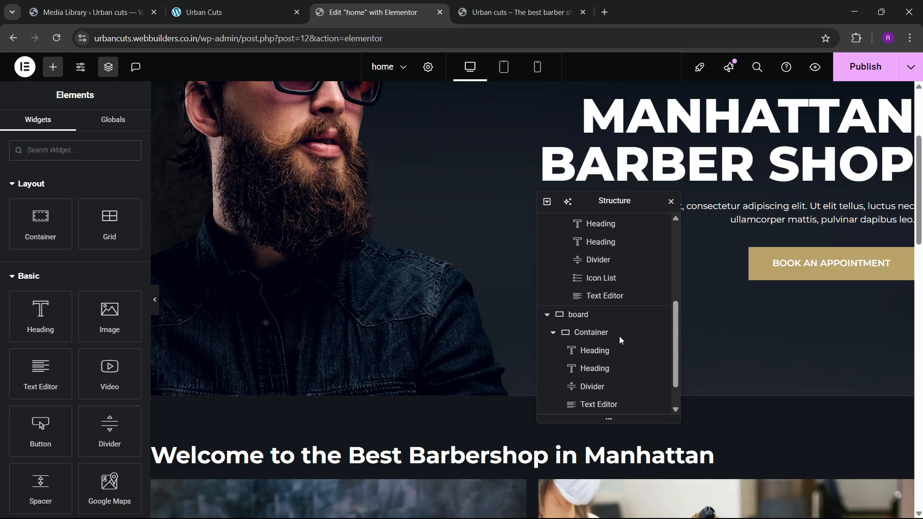
scroll(331, 328, "down", 5)
scroll(327, 325, "down", 10)
scroll(250, 144, "up", 3)
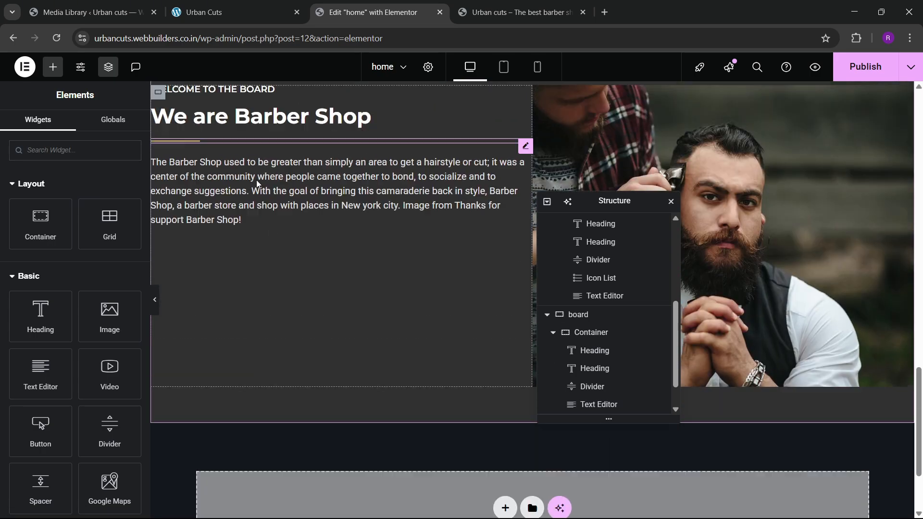
right_click(272, 209)
left_click(294, 292)
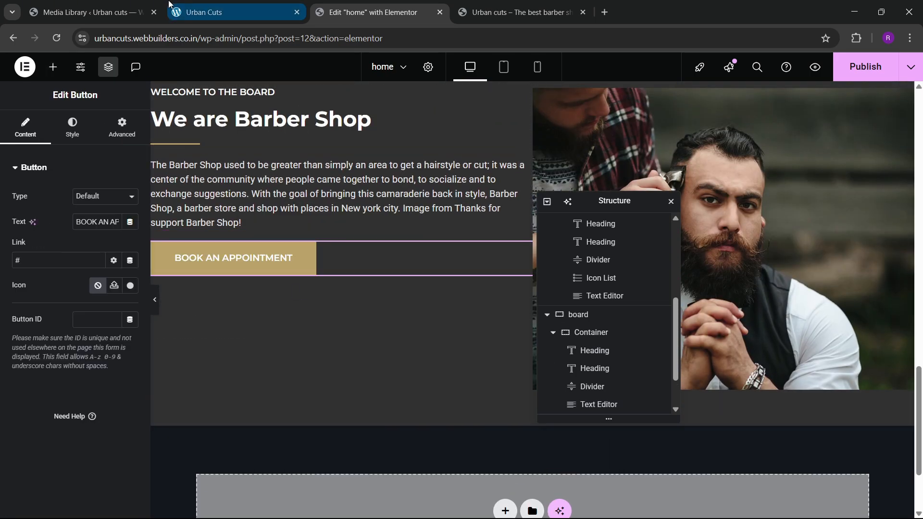
- Change the pasted board button's text to "READ MORE", as on the reference page
left_click(206, 12)
left_click(330, 15)
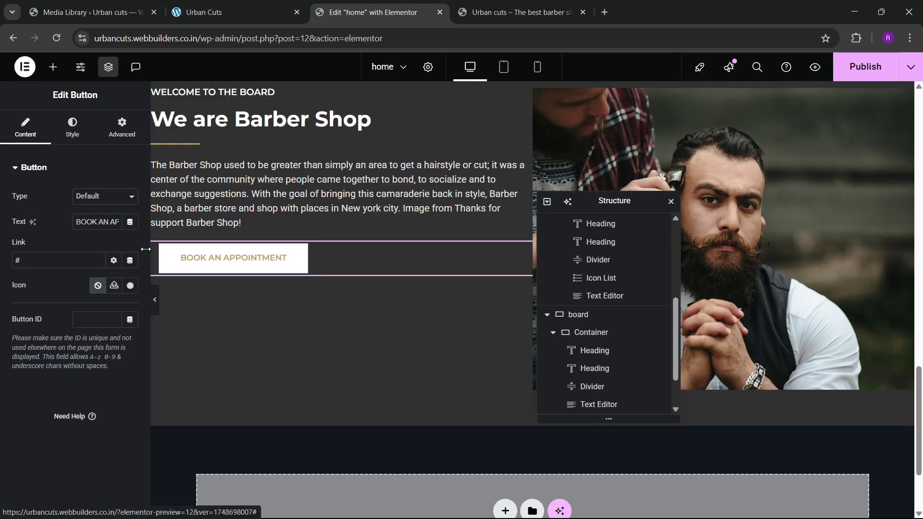
triple_click(110, 223)
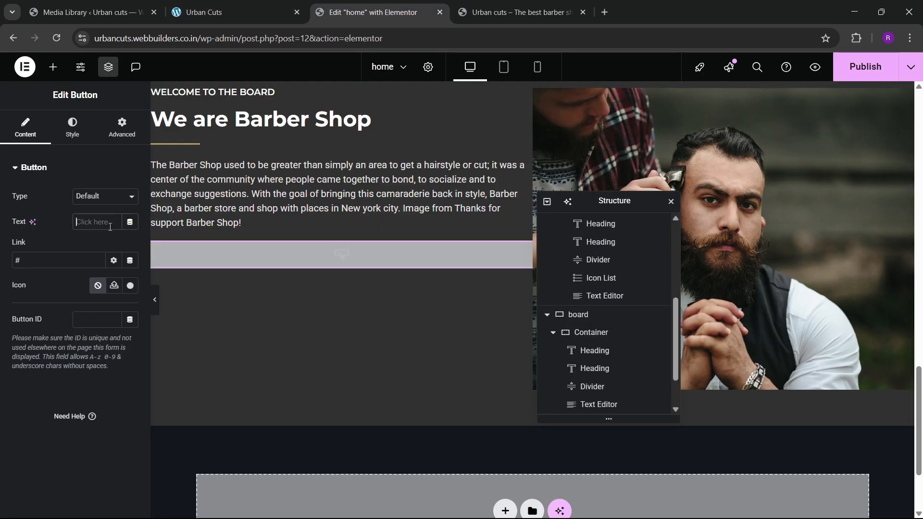
type("READ MORE")
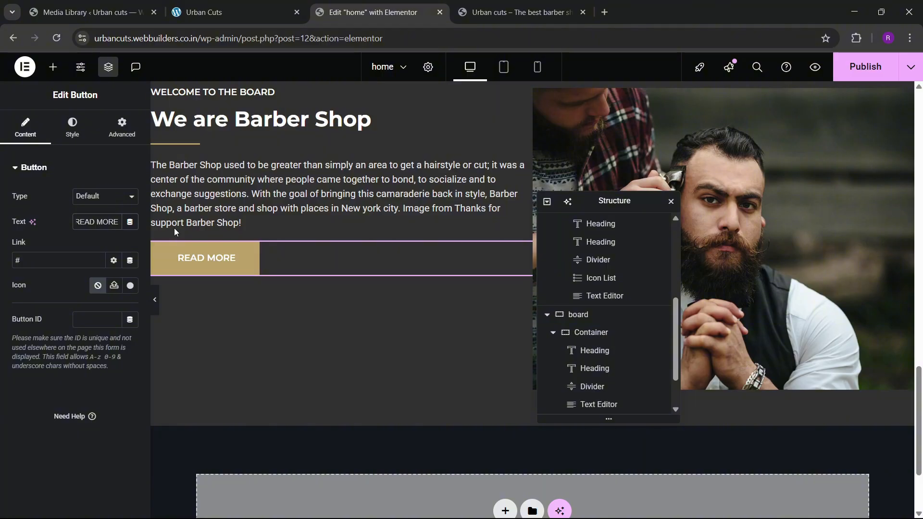
- Set the board container's justify content and align items to Center
scroll(237, 216, "up", 3)
left_click(716, 308)
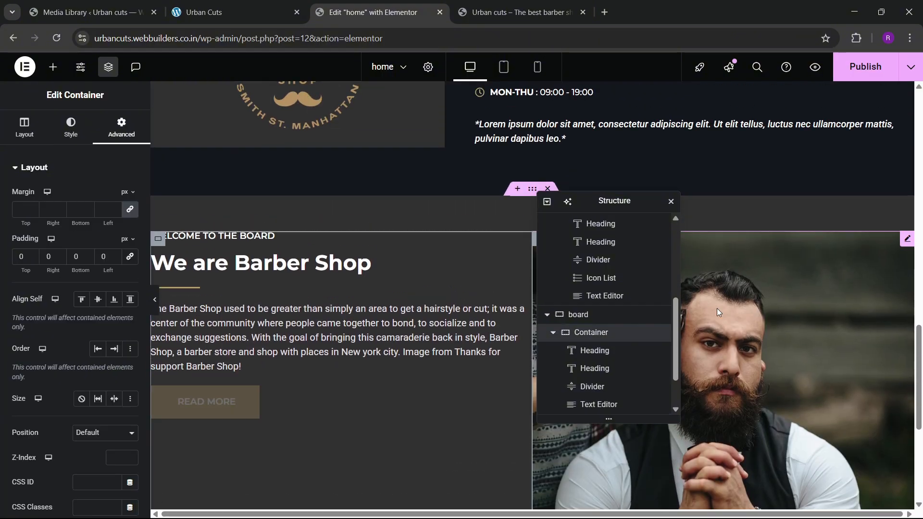
left_click(553, 336)
left_click(24, 128)
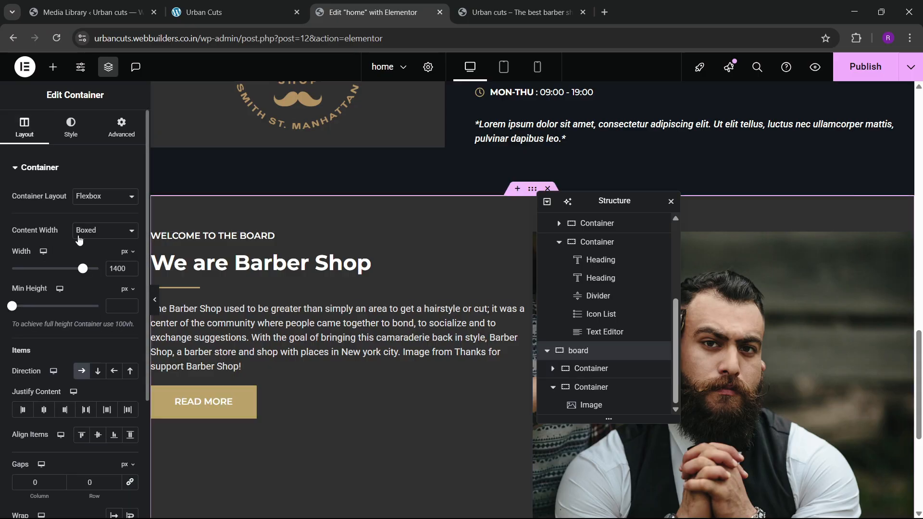
scroll(84, 362, "down", 3)
left_click(43, 261)
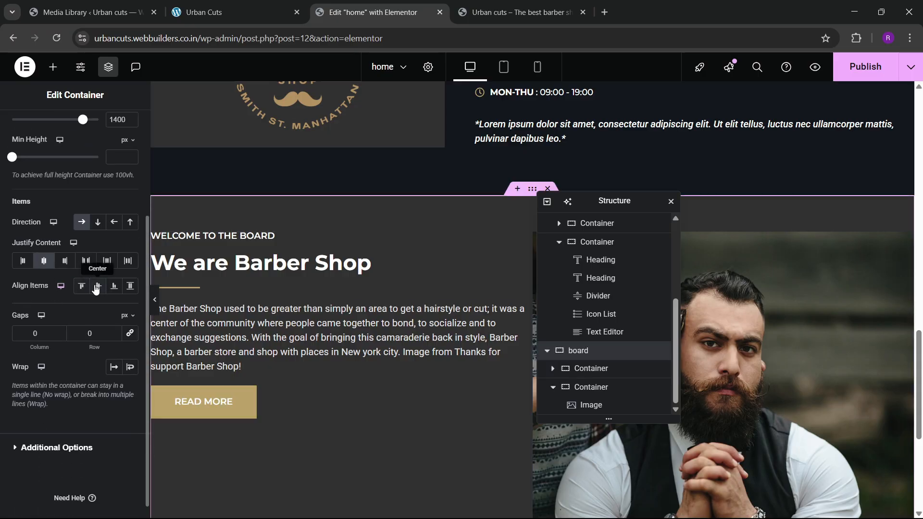
left_click(98, 285)
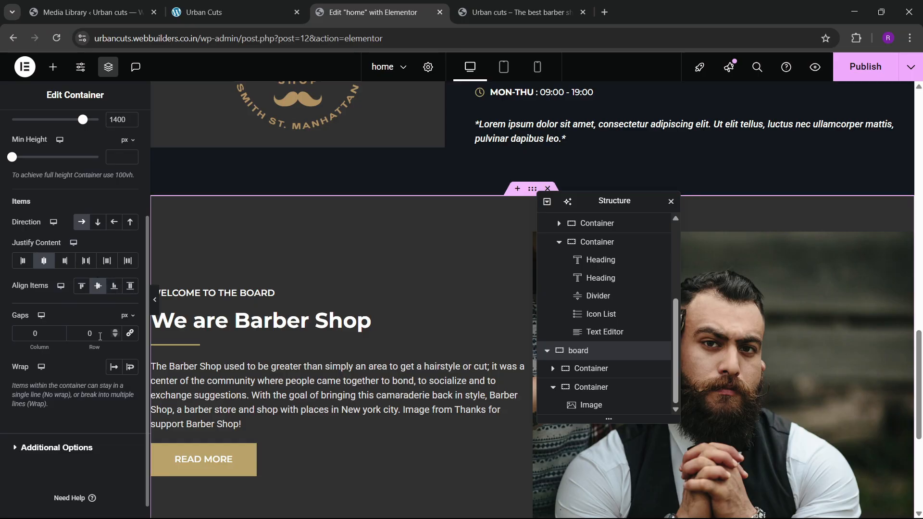
- Set the board text column's justify content to Center and its align items to Start
left_click(596, 368)
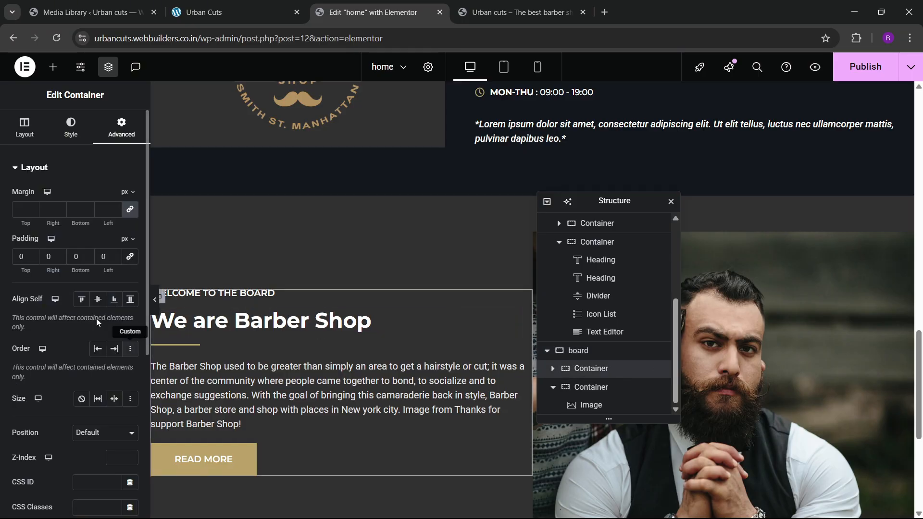
left_click(24, 127)
scroll(47, 339, "down", 2)
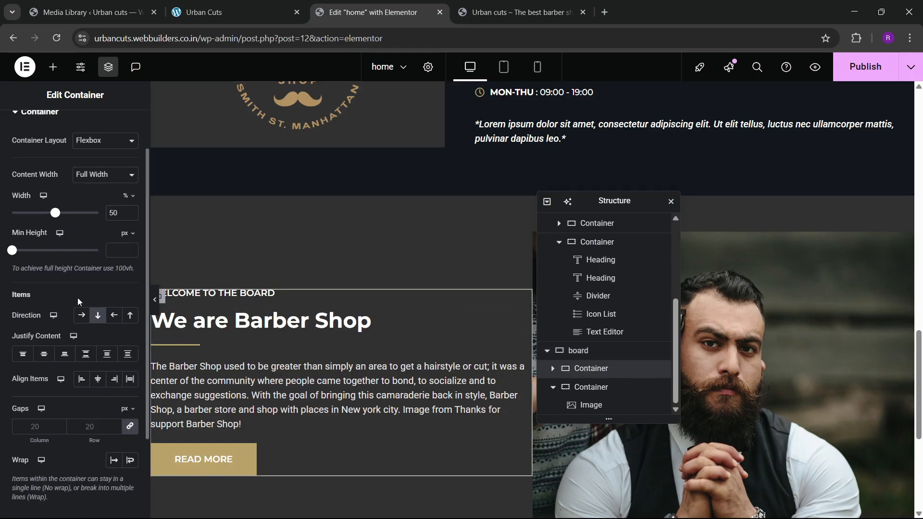
left_click(44, 347)
left_click(96, 373)
left_click(81, 371)
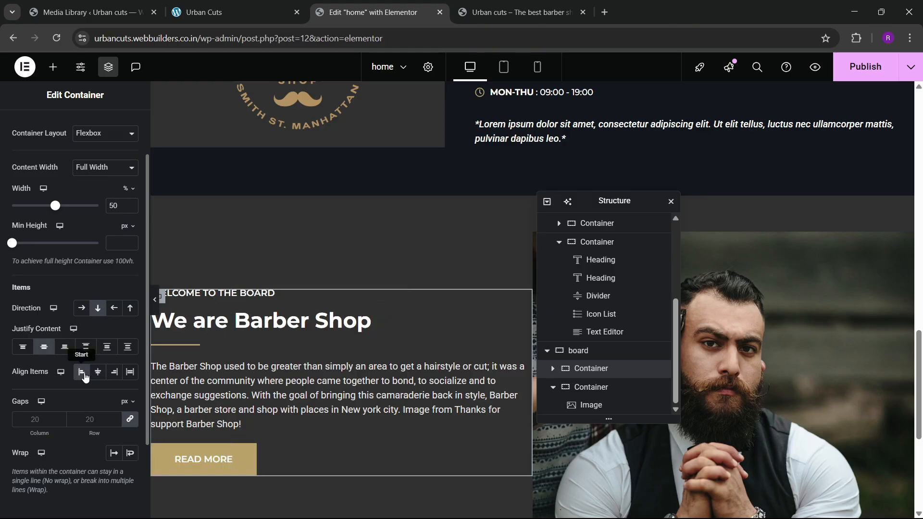
- Set the board text column's column and row gaps to 30 px
scroll(96, 369, "down", 2)
double_click(92, 348)
type("30")
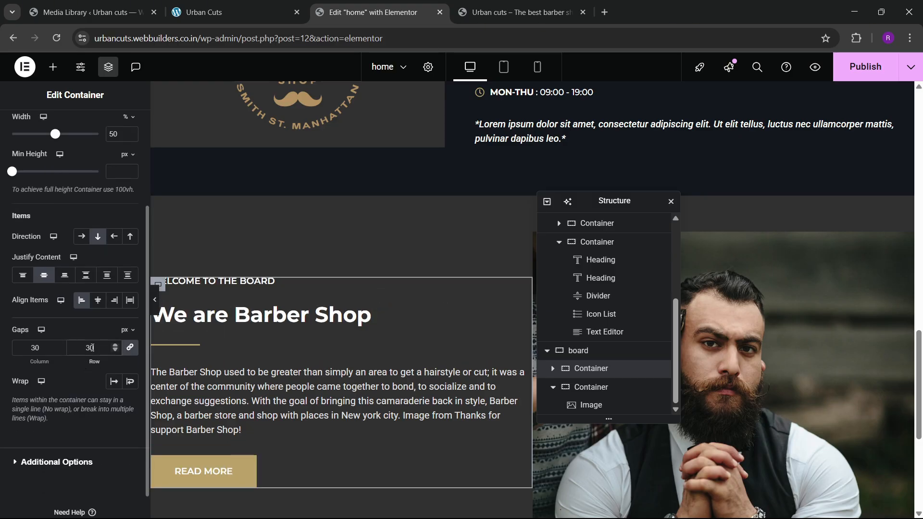
- Give the board's "READ MORE" button a top margin of 30 px
left_click(187, 471)
left_click(118, 127)
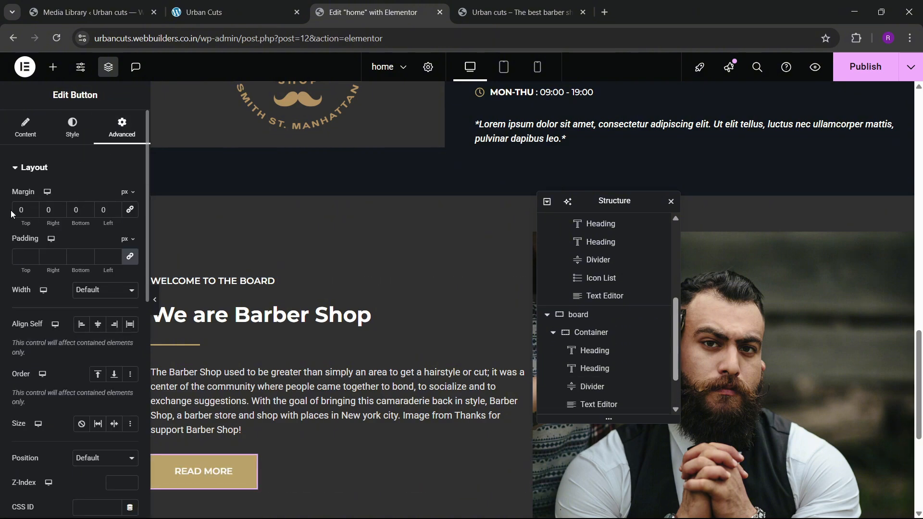
type("3")
scroll(421, 325, "down", 3)
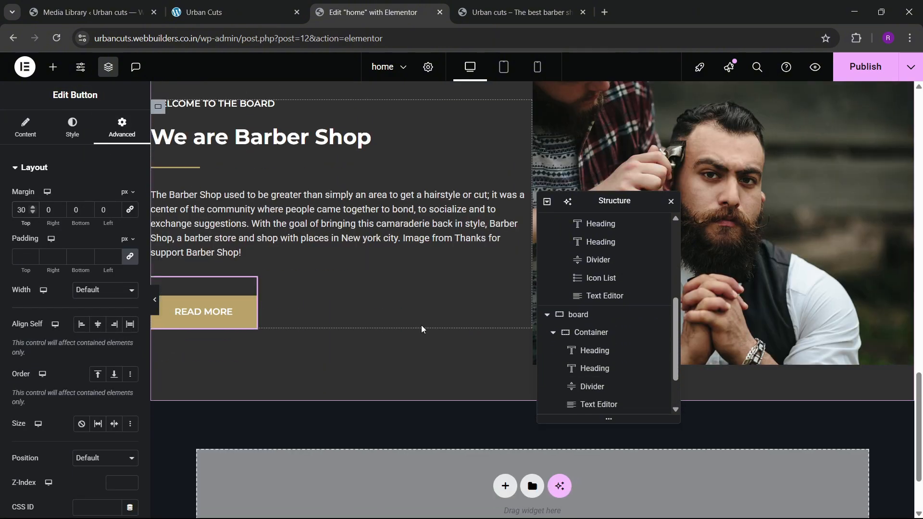
scroll(421, 325, "up", 1)
- Publish the home page and review the board section on the live site
left_click(864, 67)
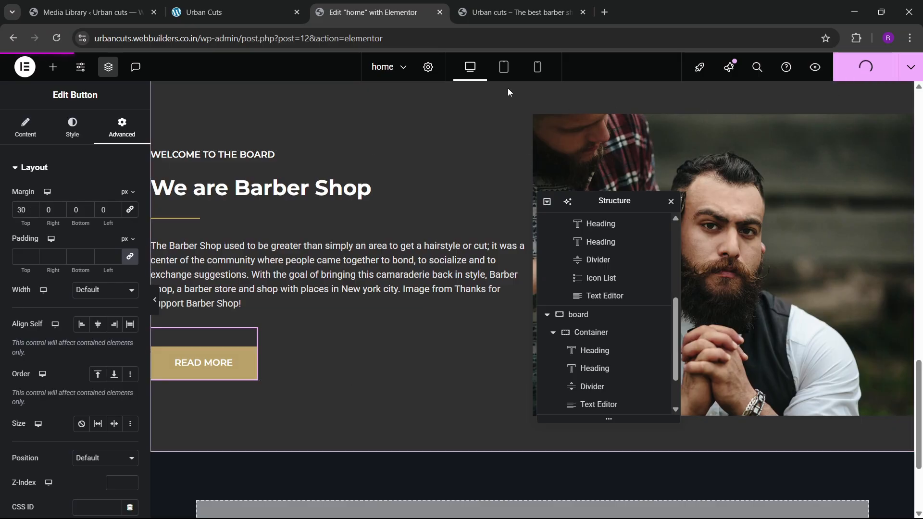
left_click(488, 5)
left_click(431, 4)
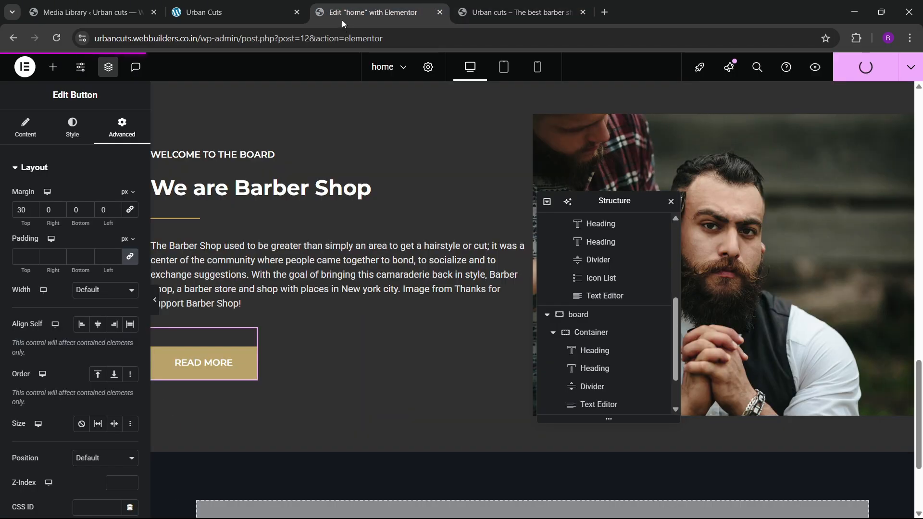
key("ctrl+Tab")
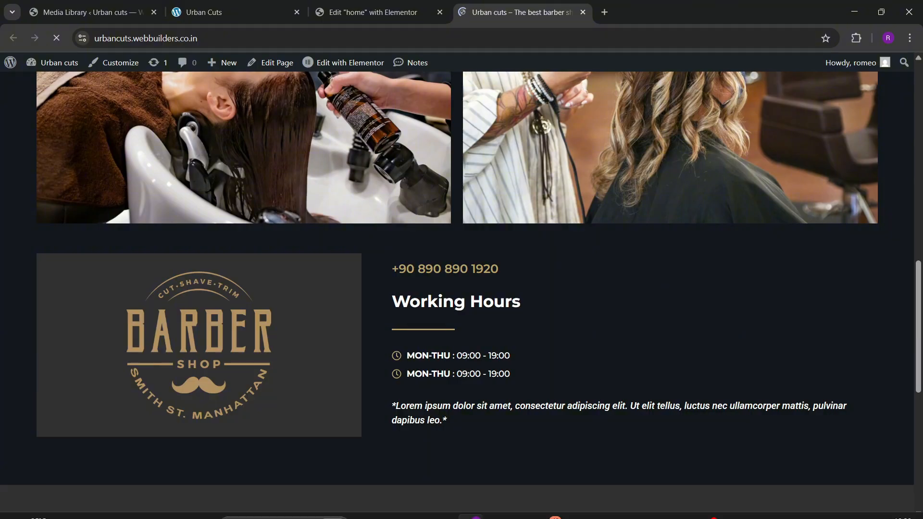
scroll(419, 293, "down", 9)
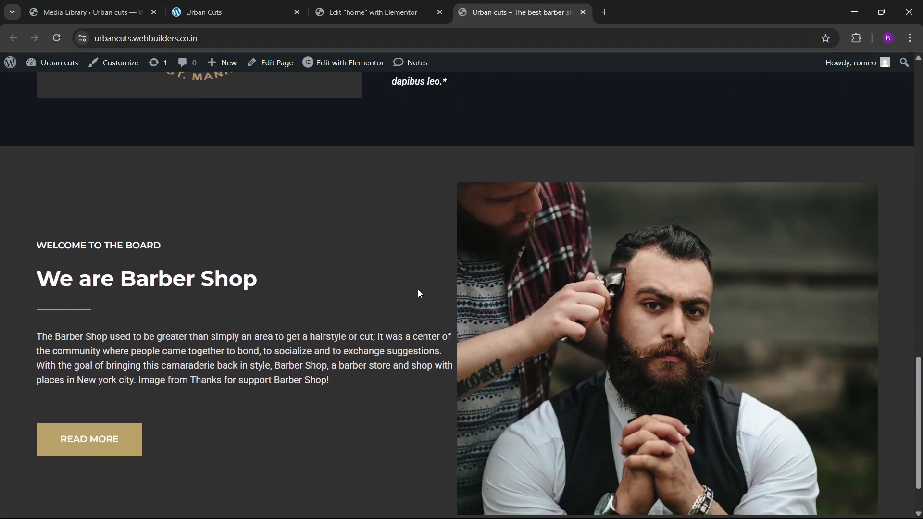
scroll(419, 289, "up", 4)
scroll(419, 288, "down", 3)
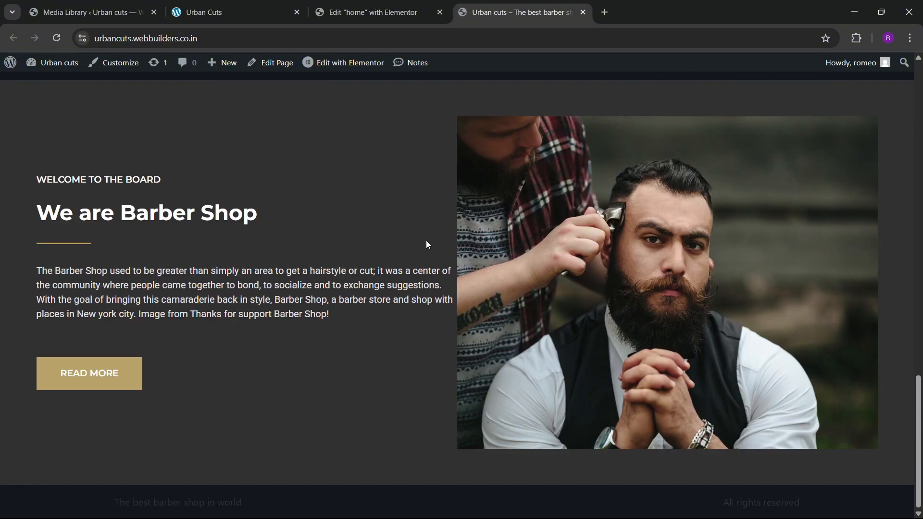
- Check the reference page's next section, then add a flexbox container below the board section and name it "gallery"
left_click(236, 12)
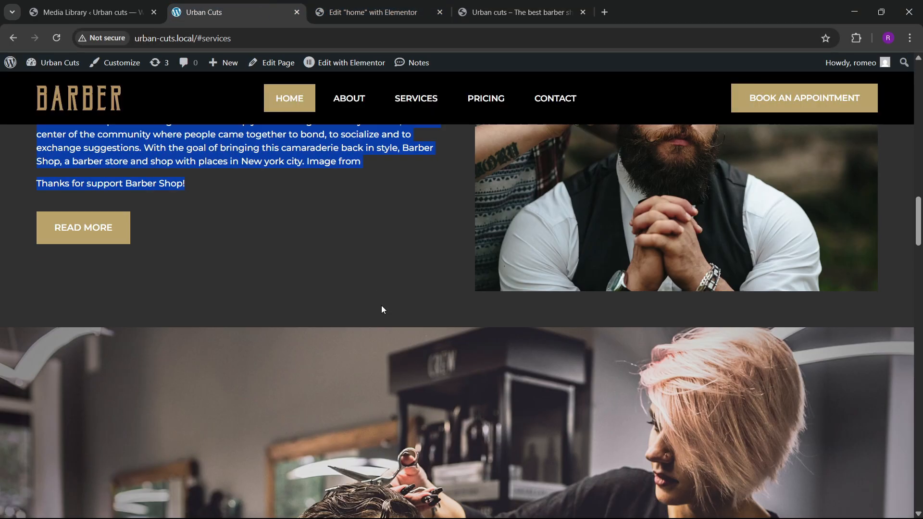
scroll(391, 307, "down", 5)
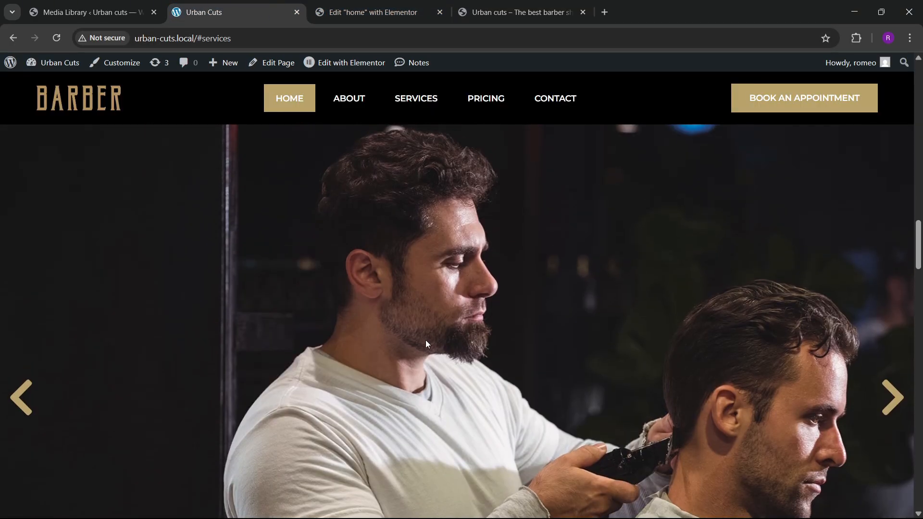
left_click(378, 17)
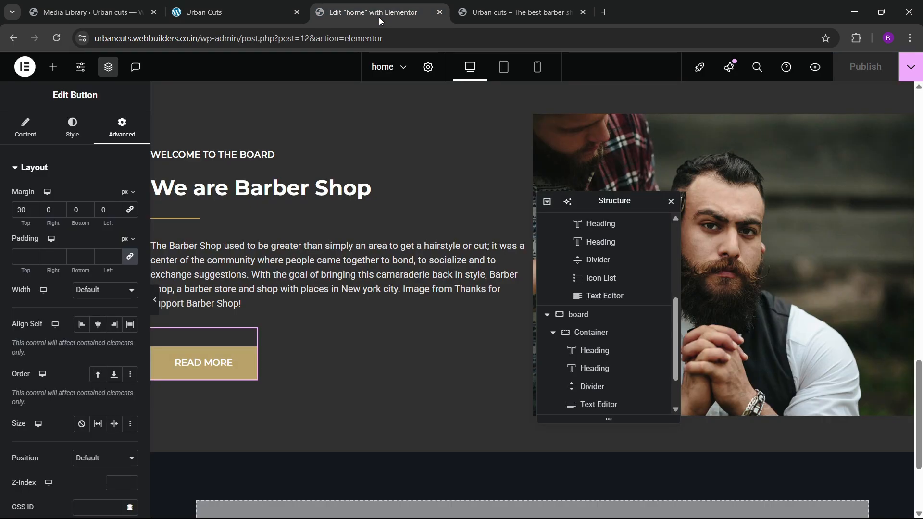
scroll(365, 308, "down", 3)
left_click(501, 389)
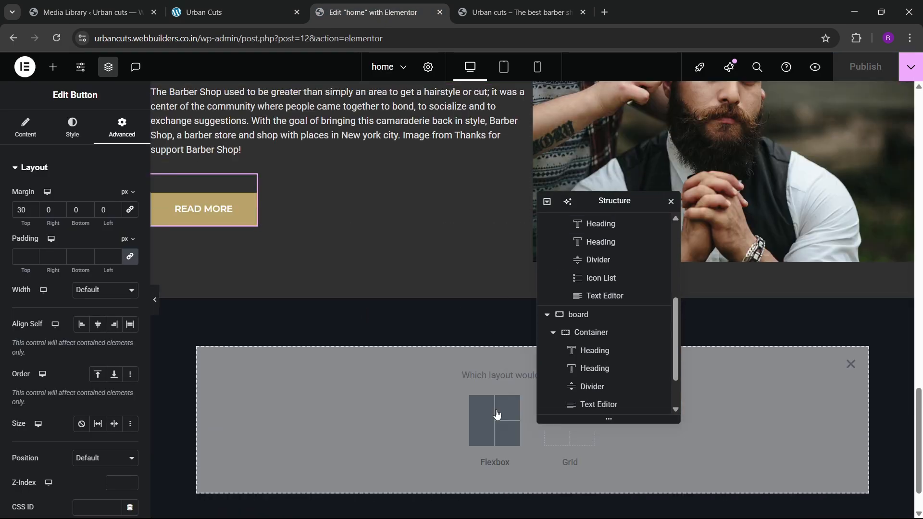
left_click(495, 423)
left_click(367, 411)
scroll(607, 394, "down", 2)
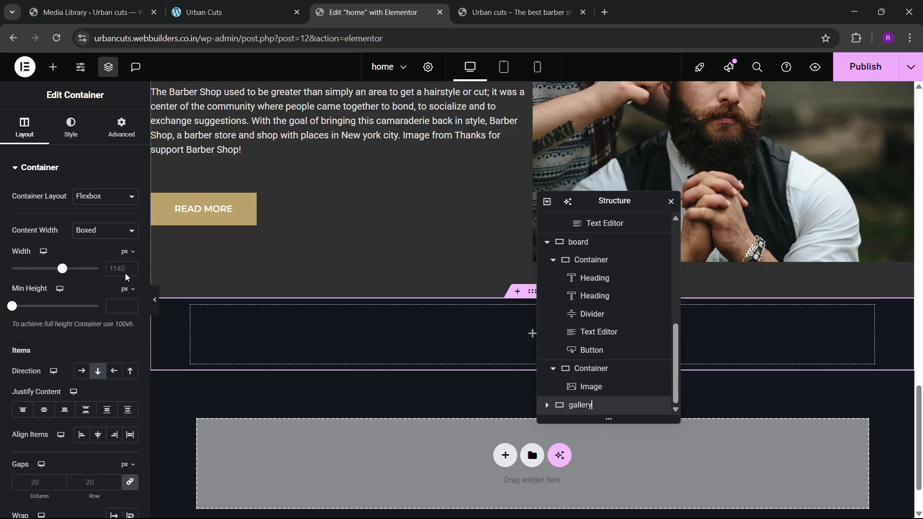
- Set the gallery container's content width to Full Width and remove its padding
left_click(97, 262)
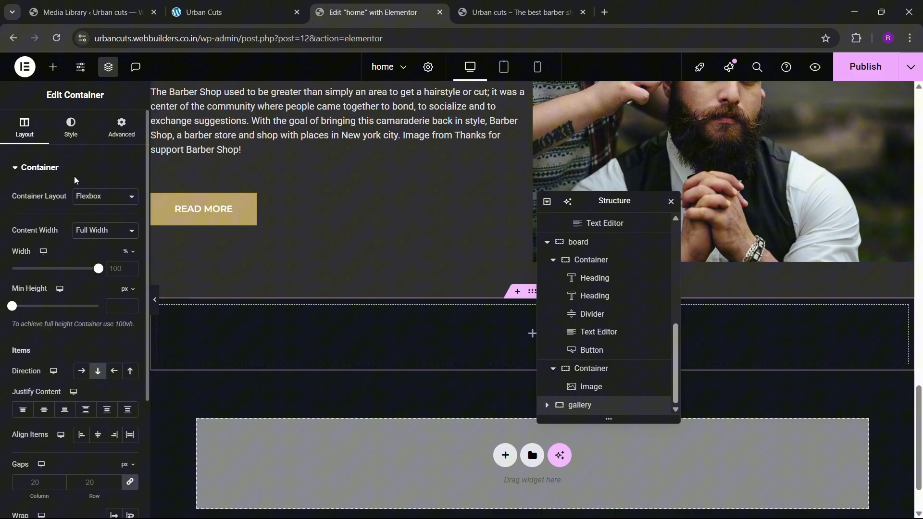
left_click(54, 68)
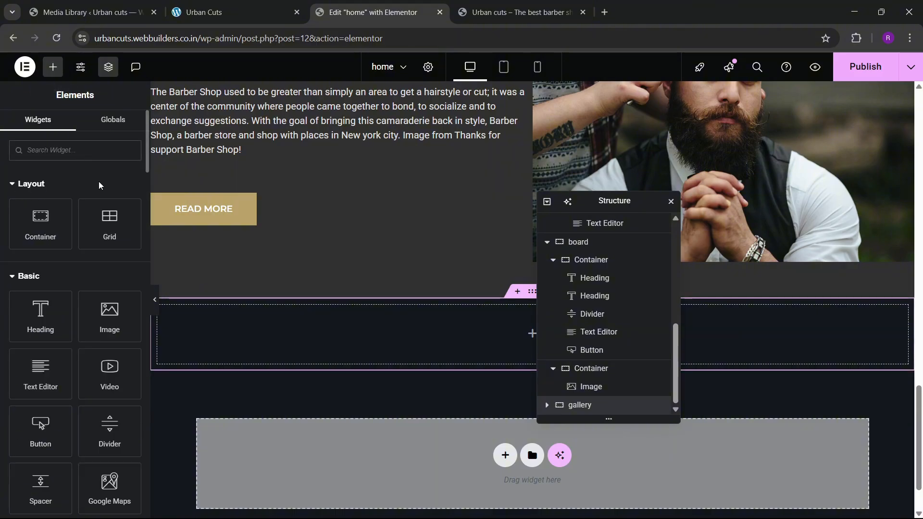
left_click(553, 405)
left_click(122, 128)
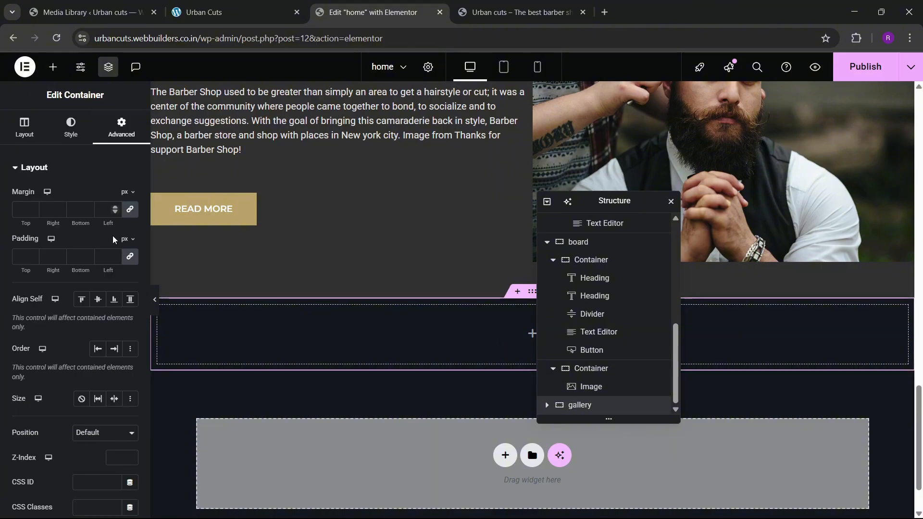
- Find the Carousel widget by searching for "carou" and place it inside the gallery container
left_click(53, 67)
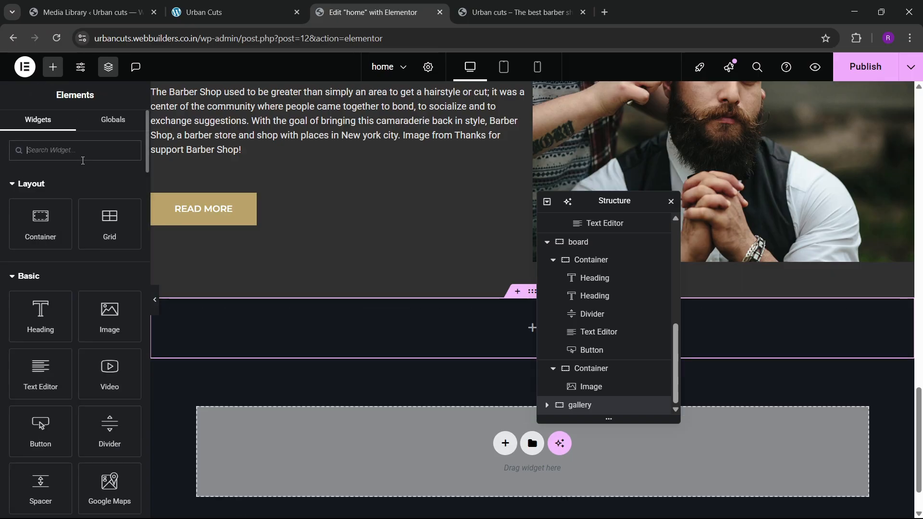
type("cau")
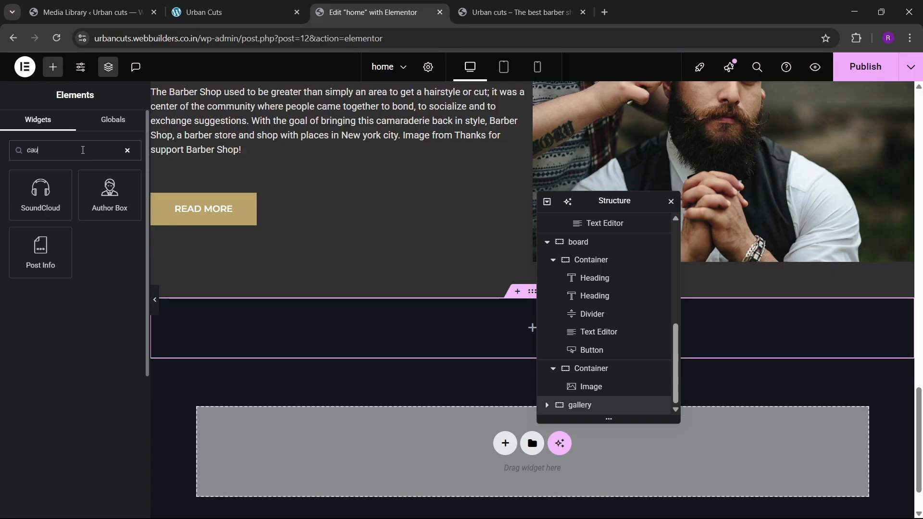
key("BackSpace")
key("BackSpace")
key("BackSpace")
type("ca")
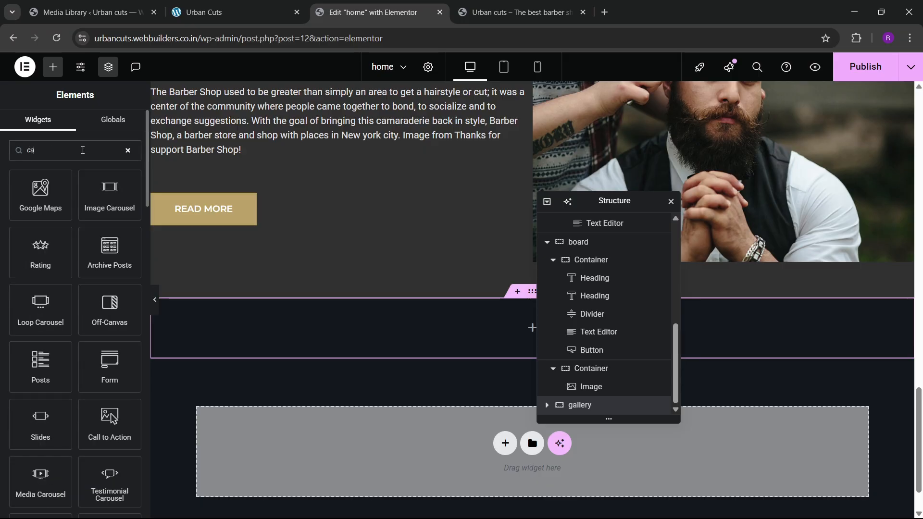
type("r")
key("BackSpace")
type("rou")
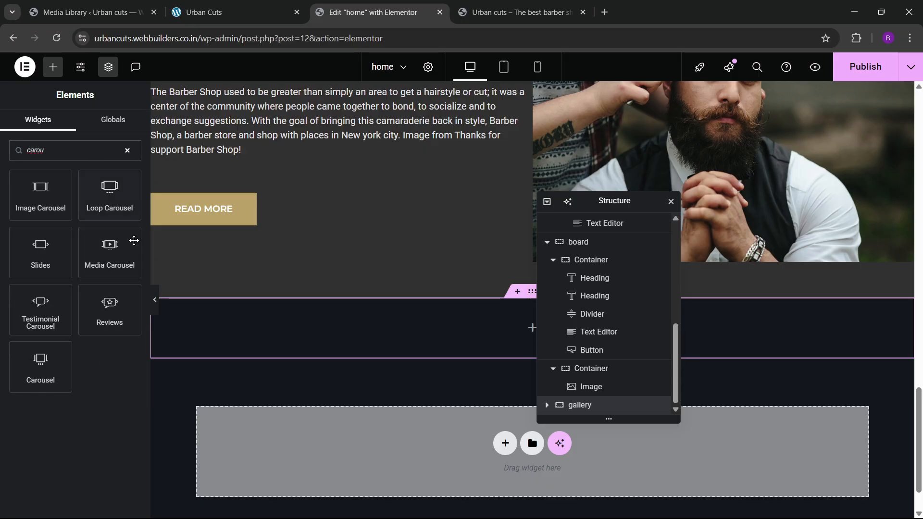
left_click_drag(66, 360, 307, 370)
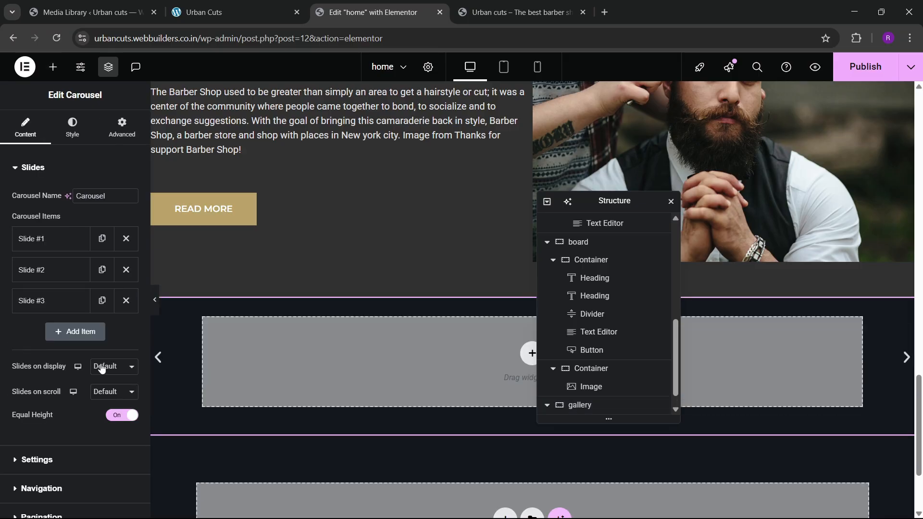
- Set both the carousel's slides on display and its slides on scroll to 1
left_click(112, 368)
left_click(110, 382)
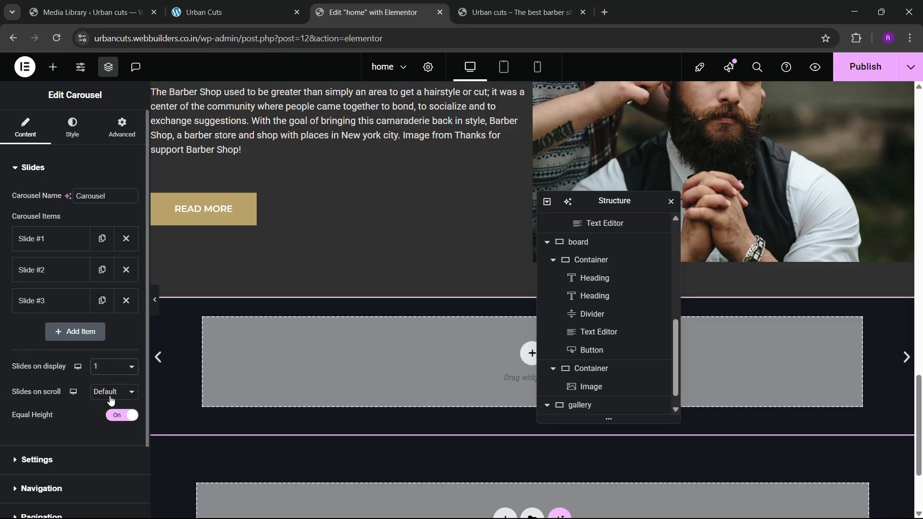
left_click(109, 367)
- Set the carousel's scroll speed to 3000 ms and turn off pausing on hover and on interaction
scroll(67, 353, "down", 2)
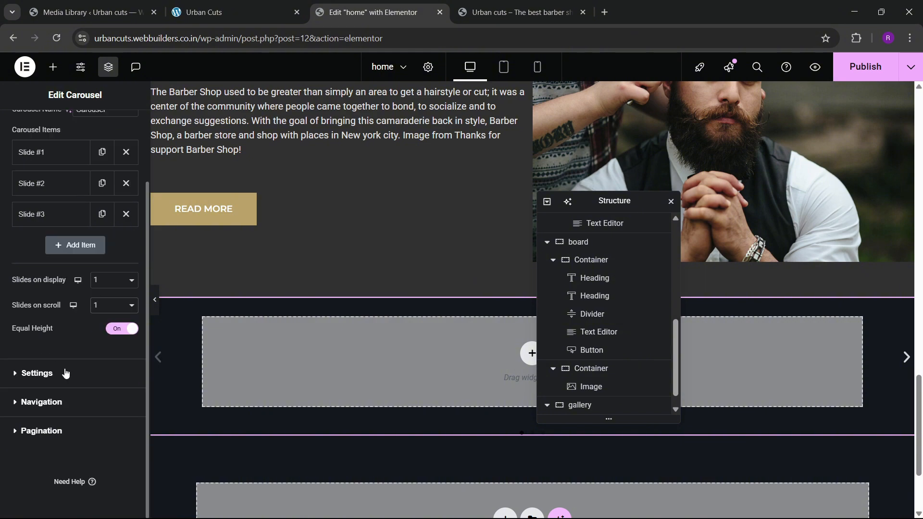
left_click(47, 374)
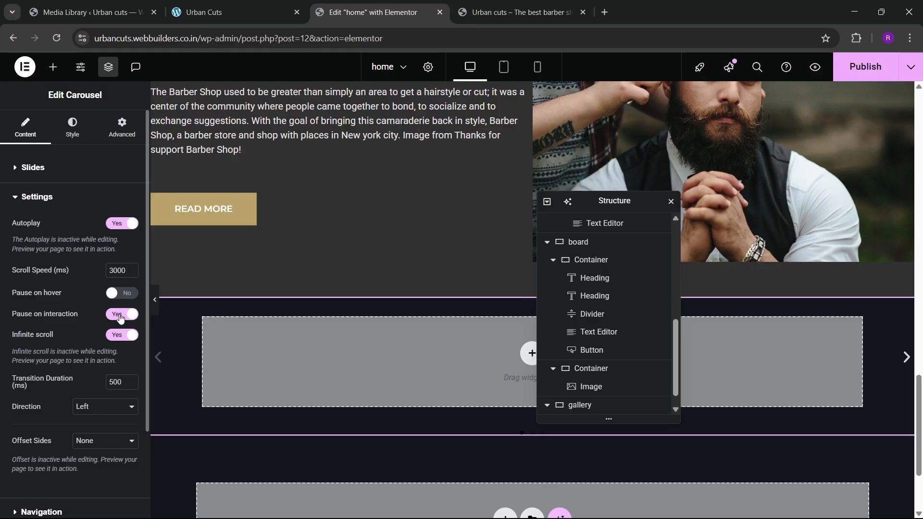
scroll(76, 348, "down", 3)
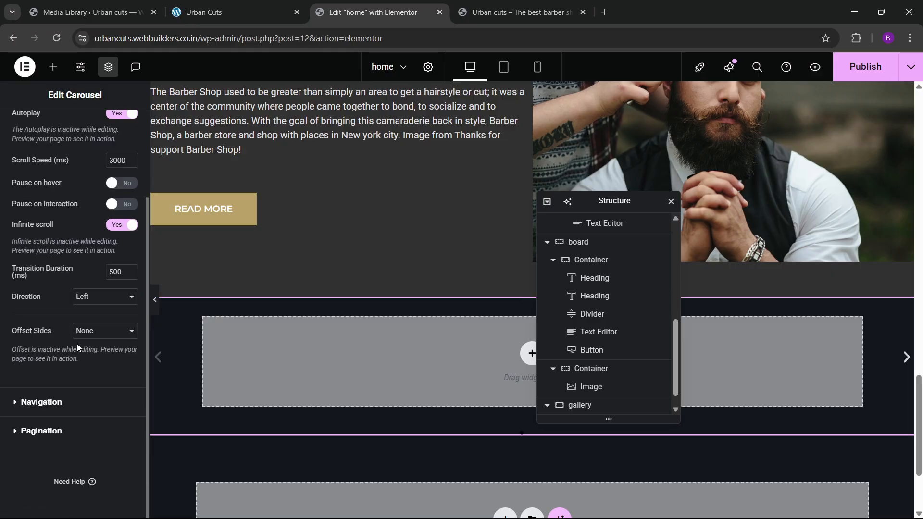
left_click(42, 402)
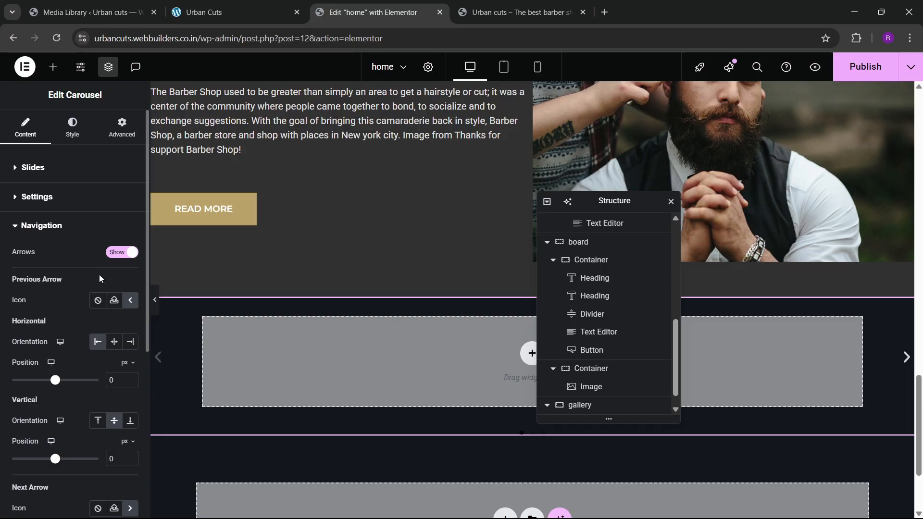
scroll(75, 325, "down", 2)
scroll(75, 325, "up", 1)
scroll(97, 379, "down", 3)
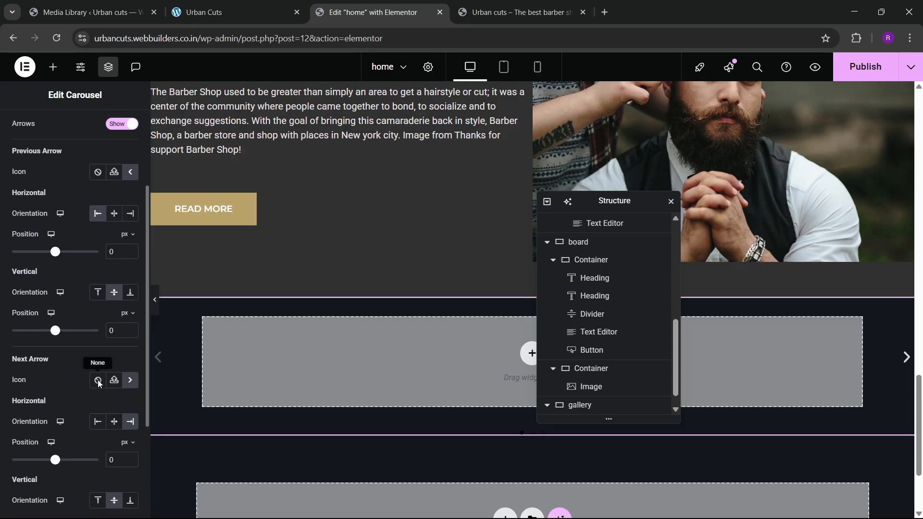
scroll(98, 380, "up", 3)
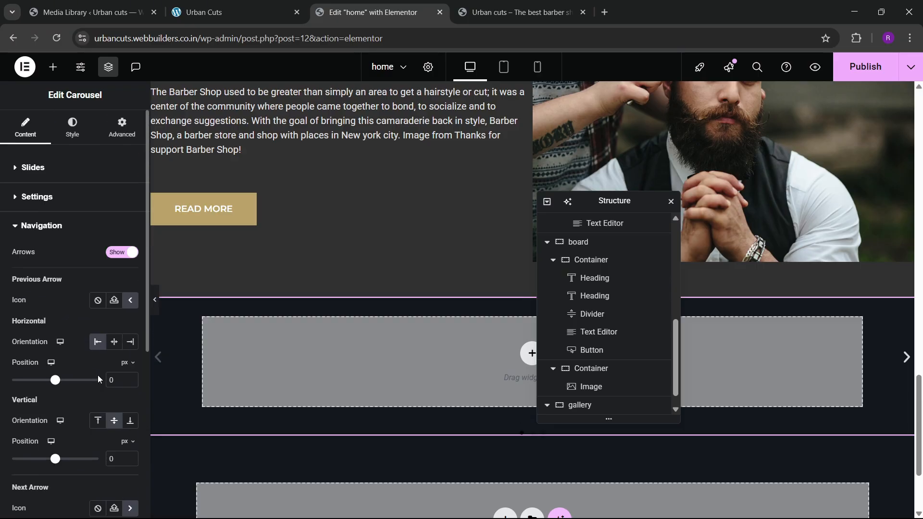
- Set the carousel widget's padding to 0 px on all sides
left_click(122, 128)
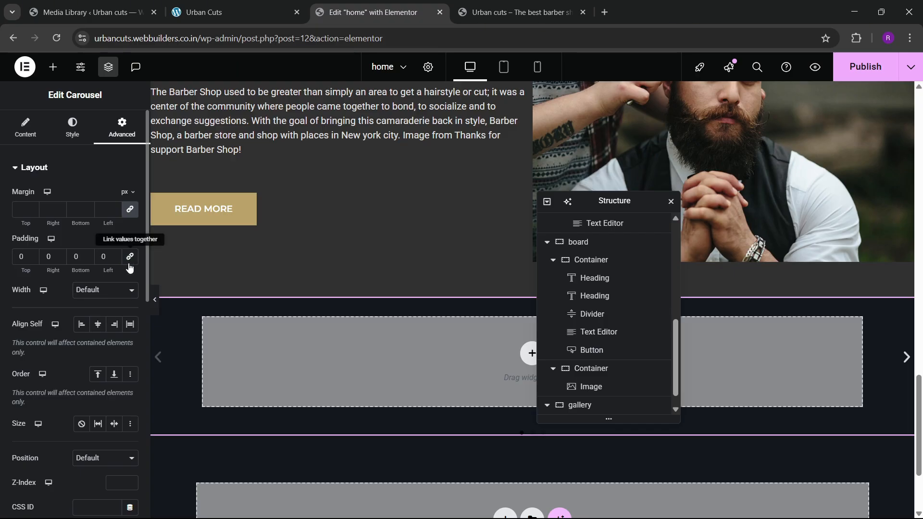
left_click(25, 128)
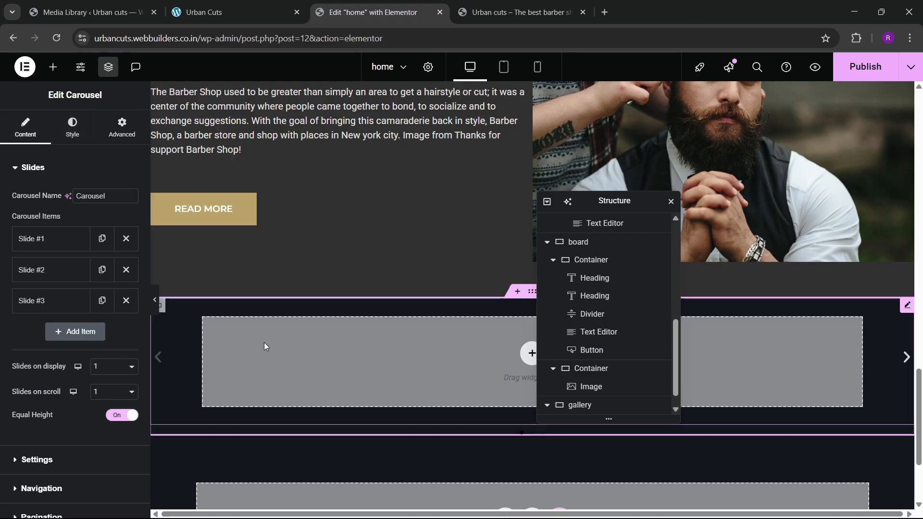
scroll(562, 409, "down", 1)
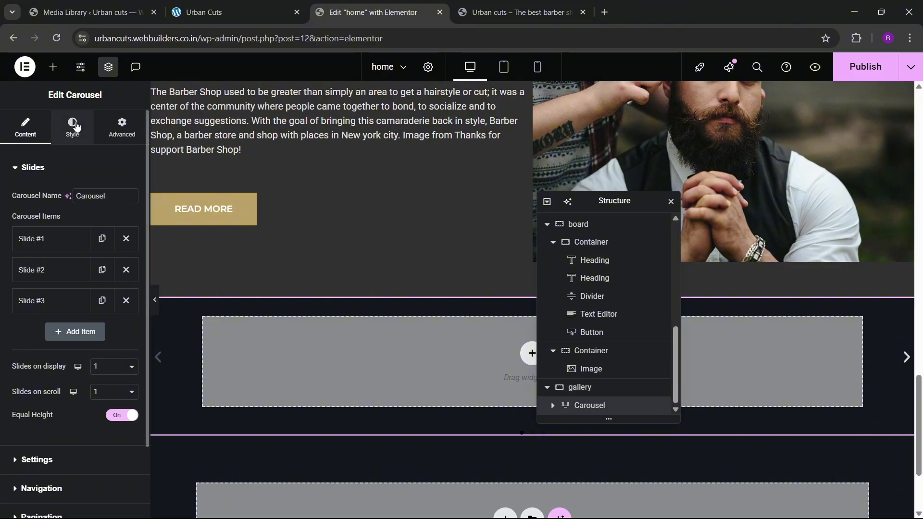
scroll(79, 230, "down", 1)
scroll(80, 230, "down", 2)
scroll(78, 277, "up", 3)
left_click(121, 128)
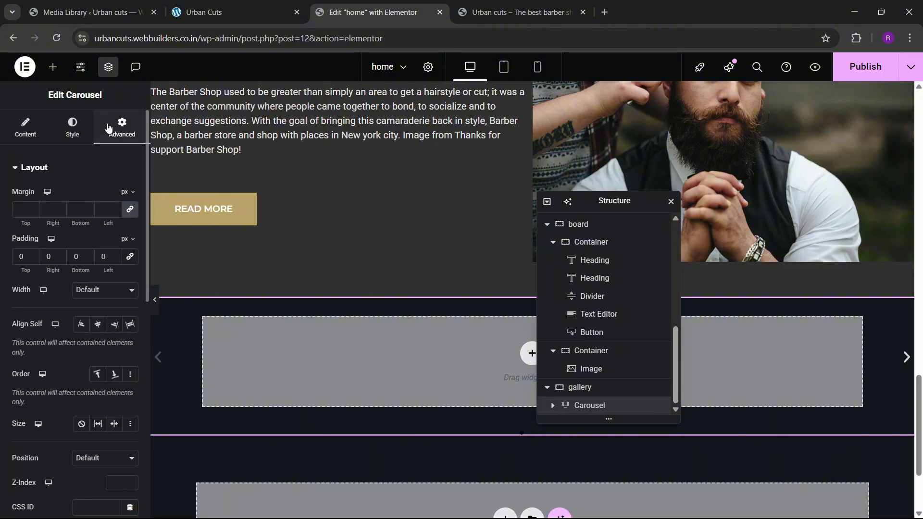
left_click(73, 127)
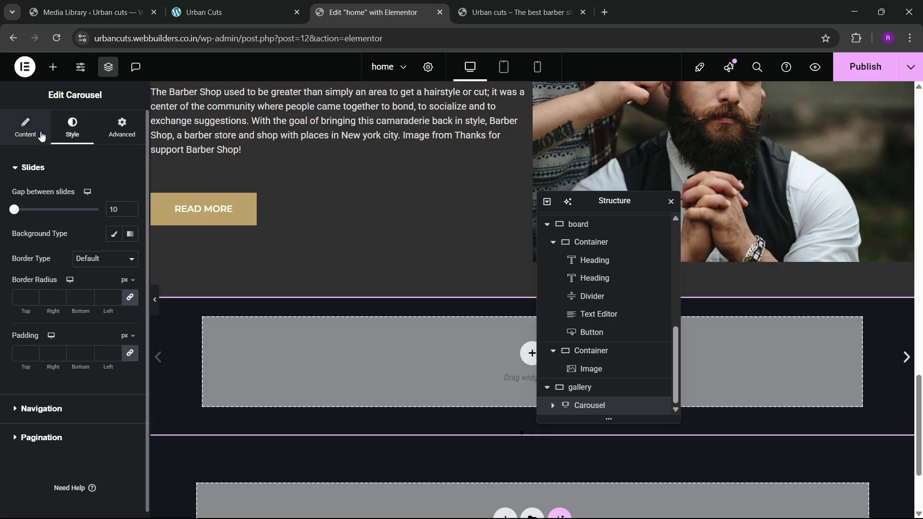
- Delete Slide #2 and Slide #3 from the carousel, keeping only Slide #1
left_click(26, 128)
left_click(553, 407)
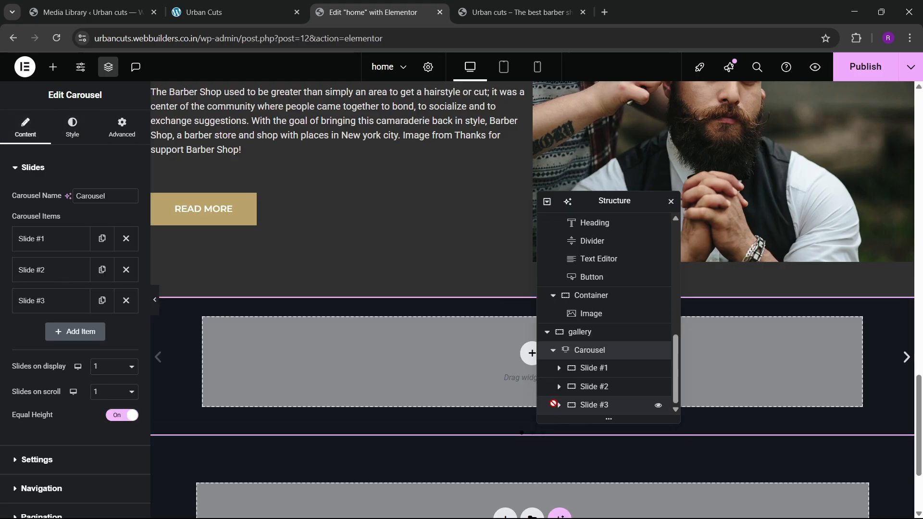
left_click(126, 270)
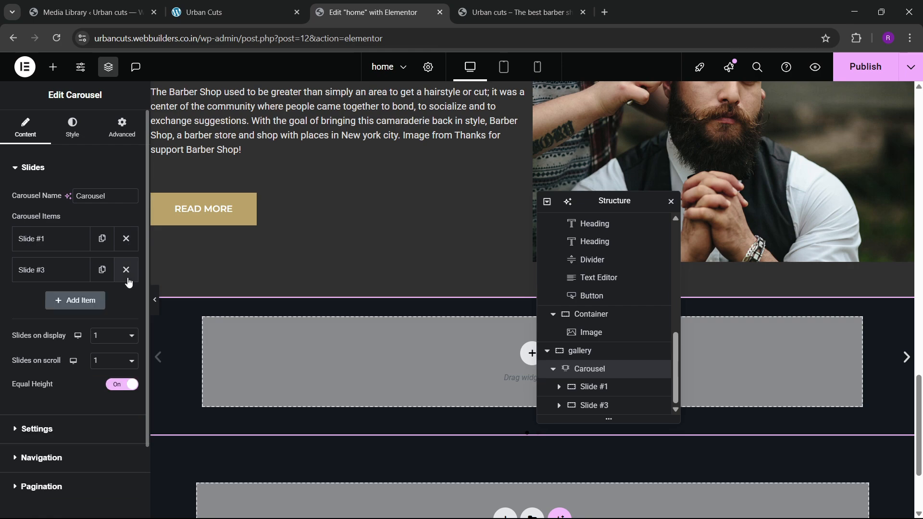
left_click(127, 269)
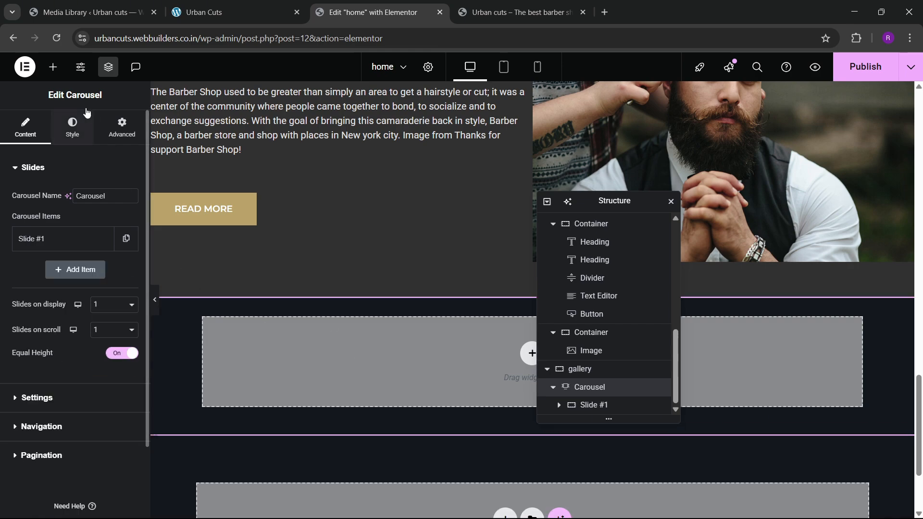
- Add an Image widget to Slide #1 and assign it man-getting-his-hair-trimmed-with-trimmer4-min.jpg from the media library
left_click(53, 66)
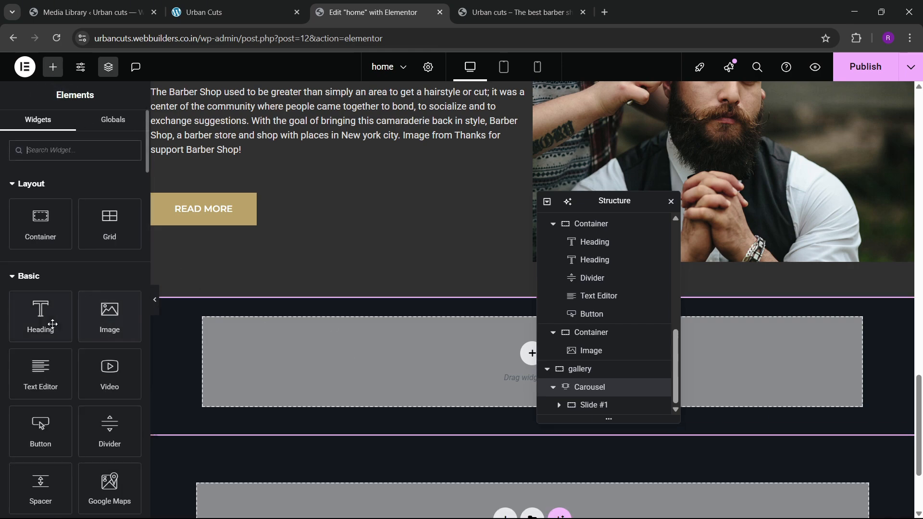
left_click_drag(109, 317, 367, 354)
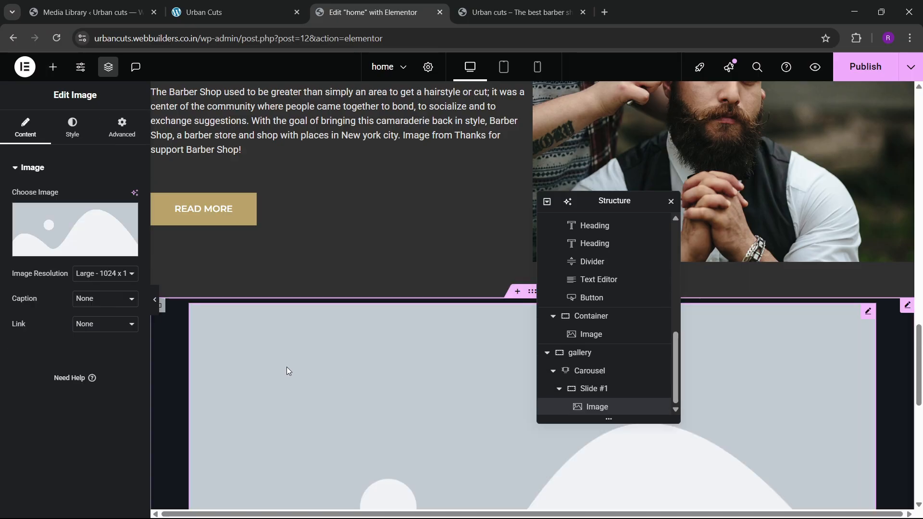
left_click(75, 231)
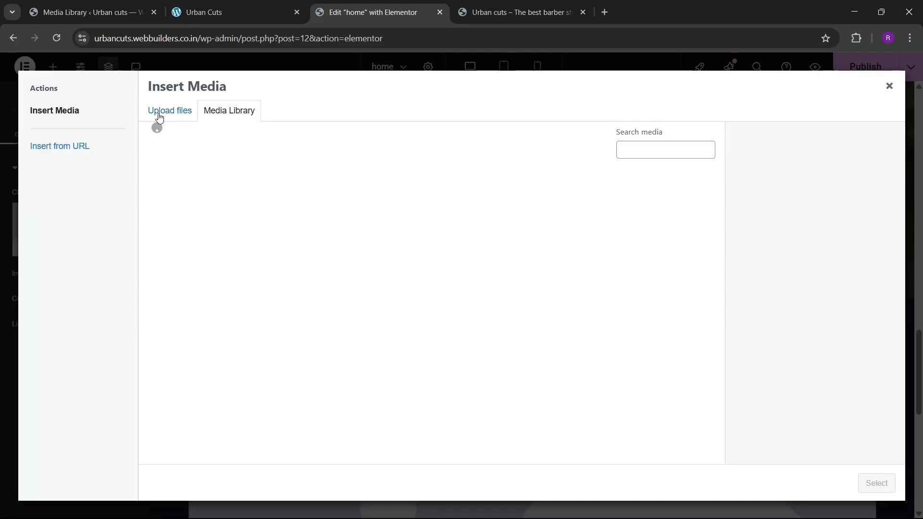
left_click(250, 9)
left_click(365, 12)
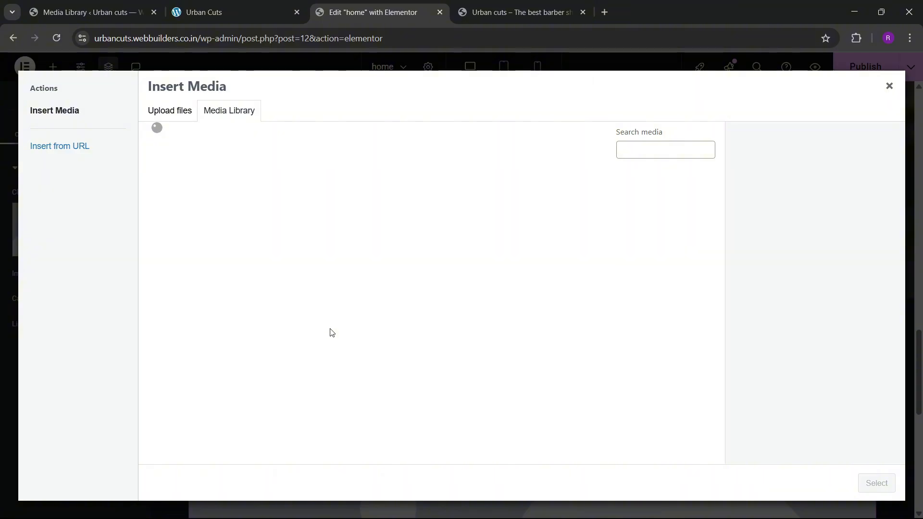
left_click(321, 379)
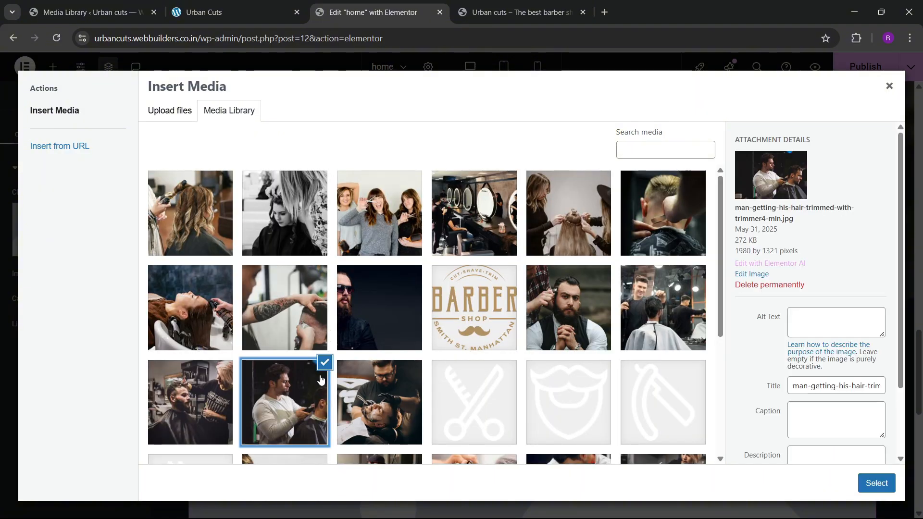
left_click(876, 483)
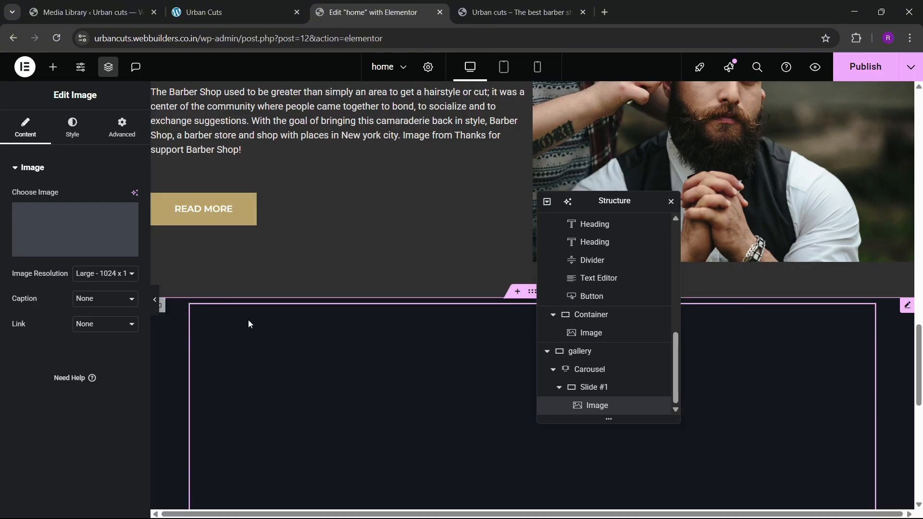
- Set the slide image's resolution to Full
left_click(102, 277)
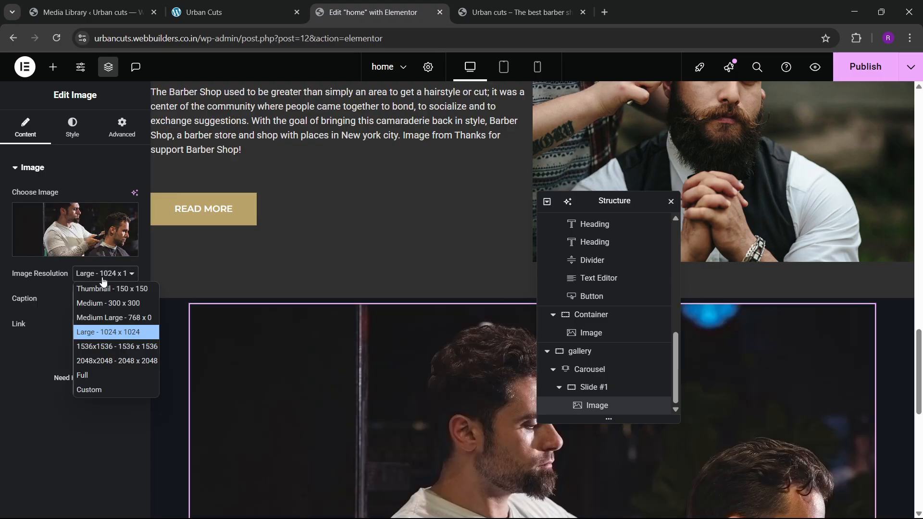
left_click(85, 370)
left_click(86, 370)
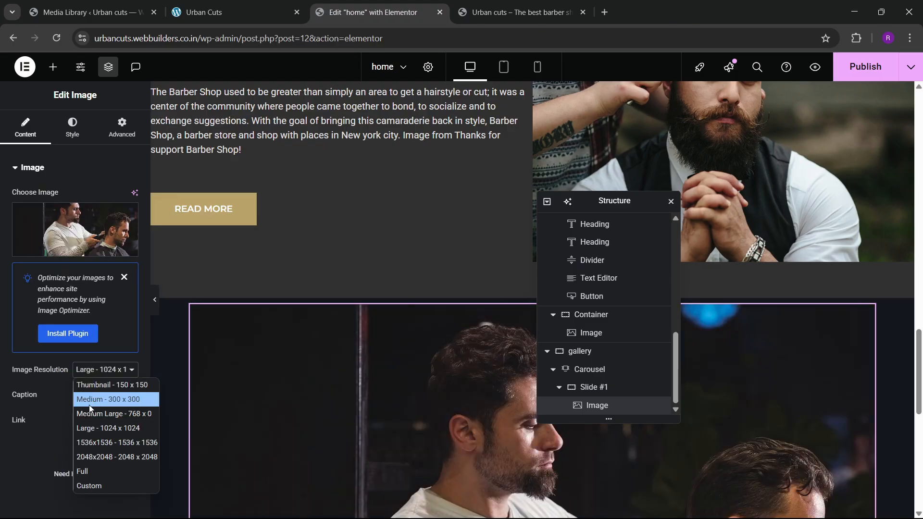
left_click(82, 472)
- Check the slide image's style and width options, then preview the image in the gallery section with the editing controls hidden
left_click(72, 127)
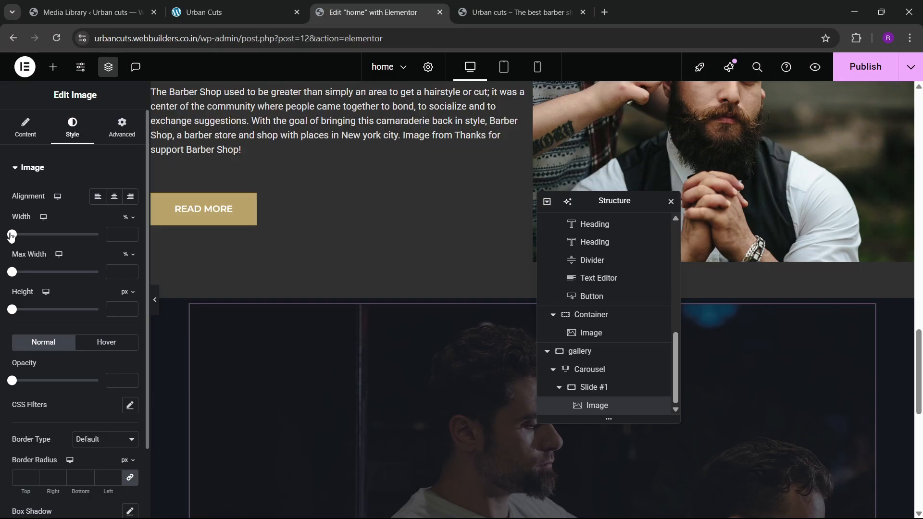
left_click(109, 126)
left_click(101, 293)
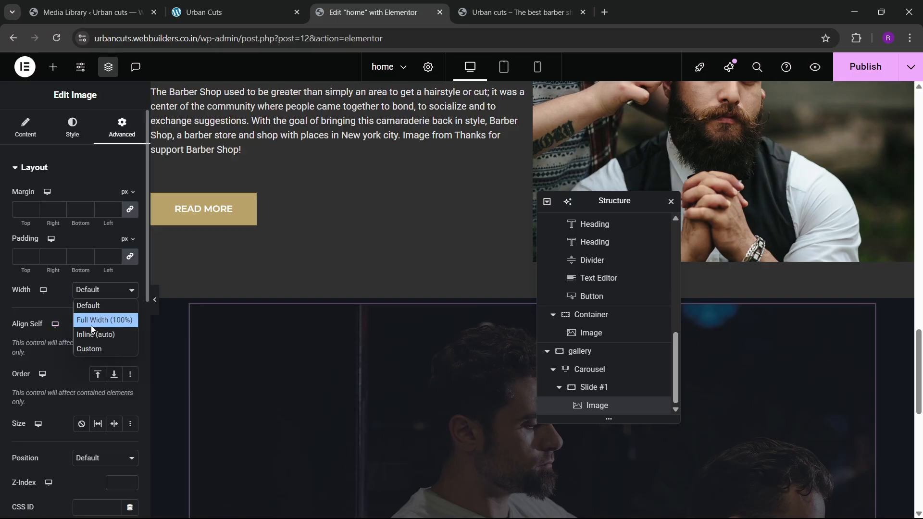
scroll(255, 374, "down", 3)
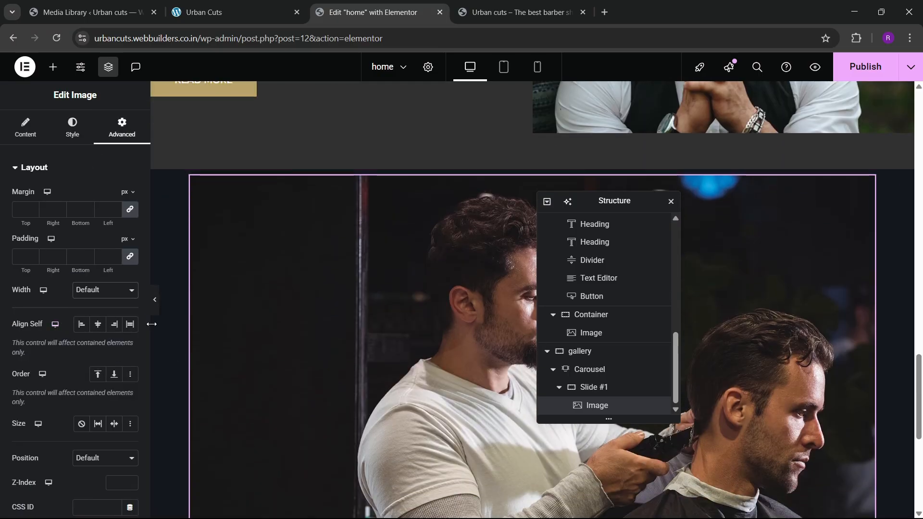
left_click(154, 303)
scroll(177, 344, "down", 4)
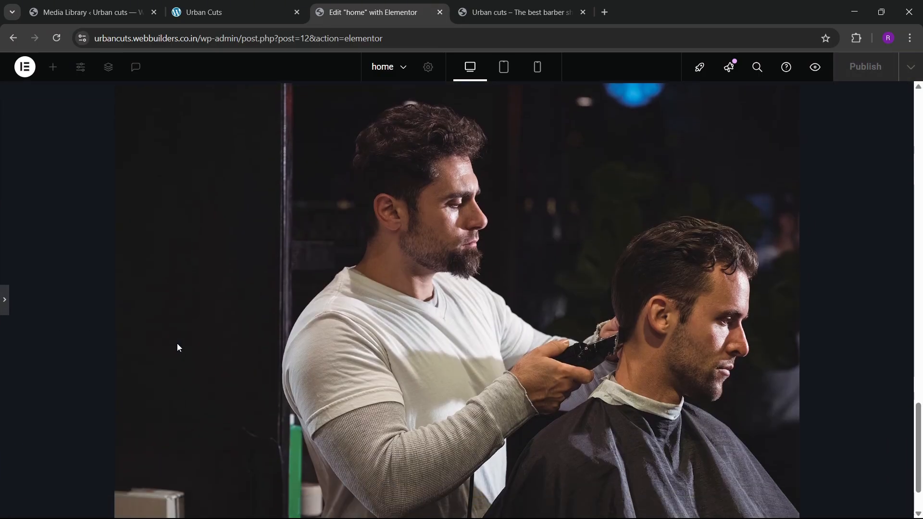
- Compare the gallery slide with the Urban Cuts reference, then set the Slide #1 container's content width to Full Width and its padding to 0
scroll(177, 343, "up", 2)
left_click(6, 308)
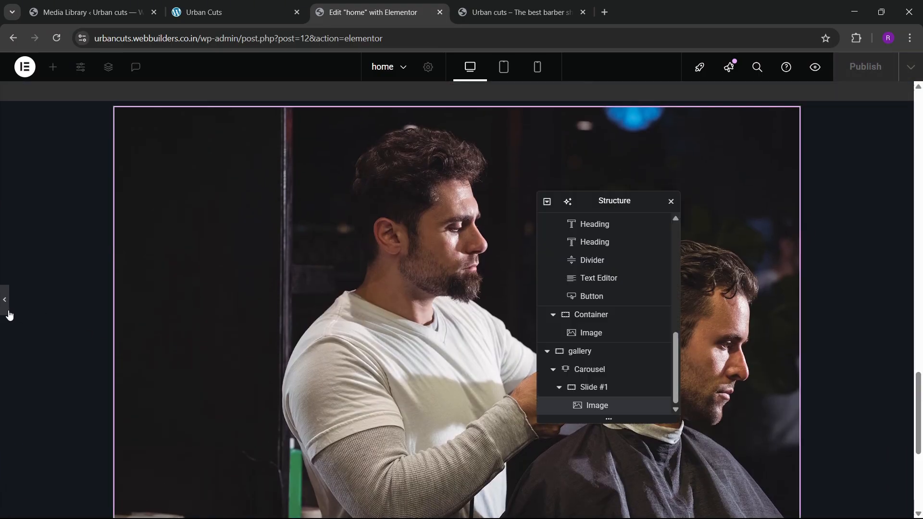
left_click(197, 6)
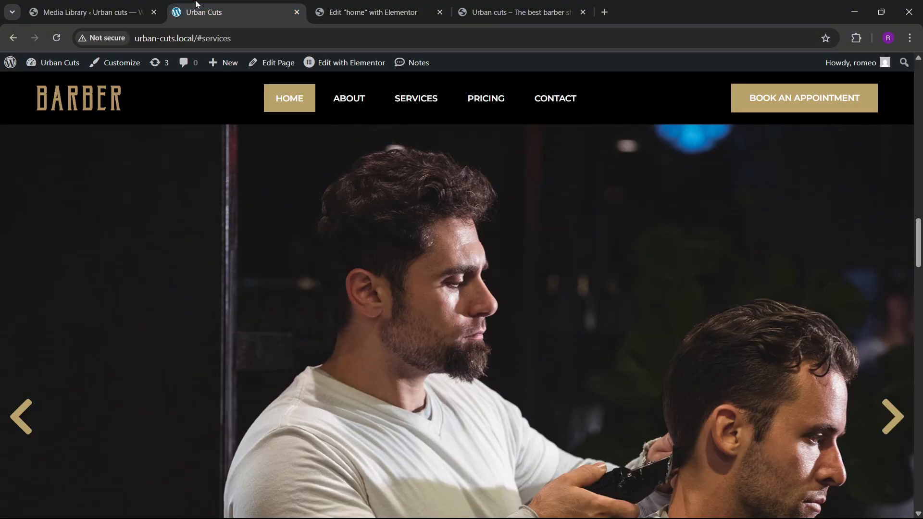
left_click(375, 12)
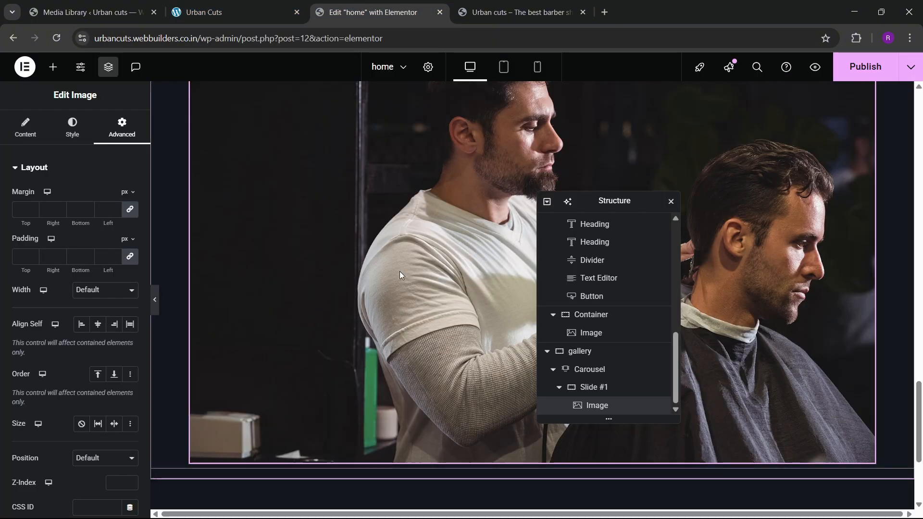
scroll(421, 371, "down", 2)
left_click(596, 387)
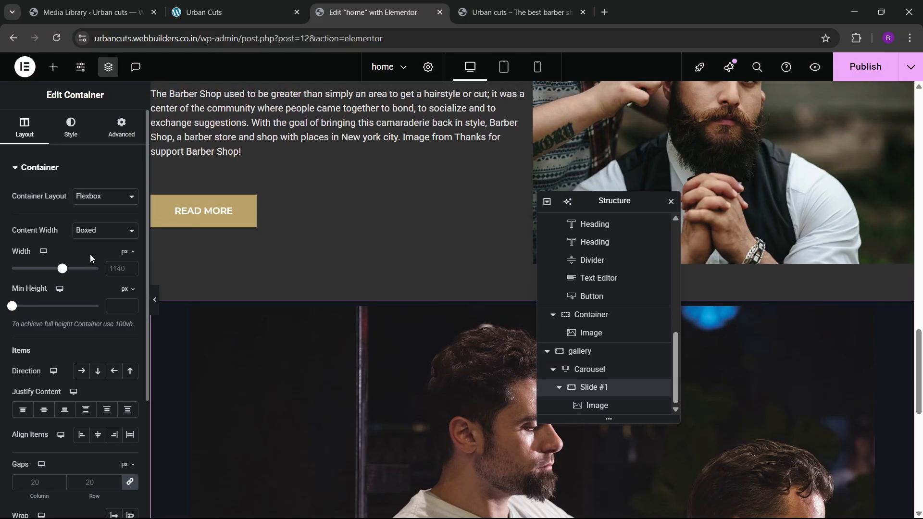
left_click(99, 230)
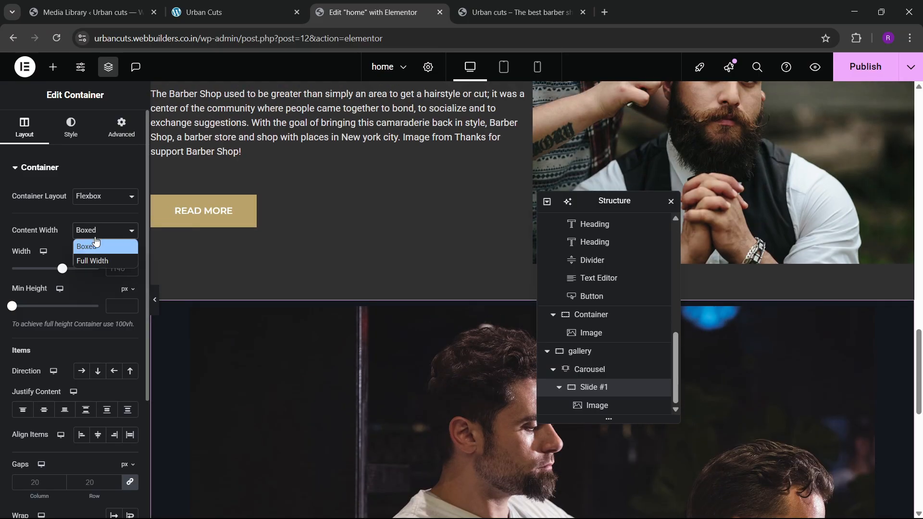
left_click(94, 259)
scroll(283, 330, "down", 5)
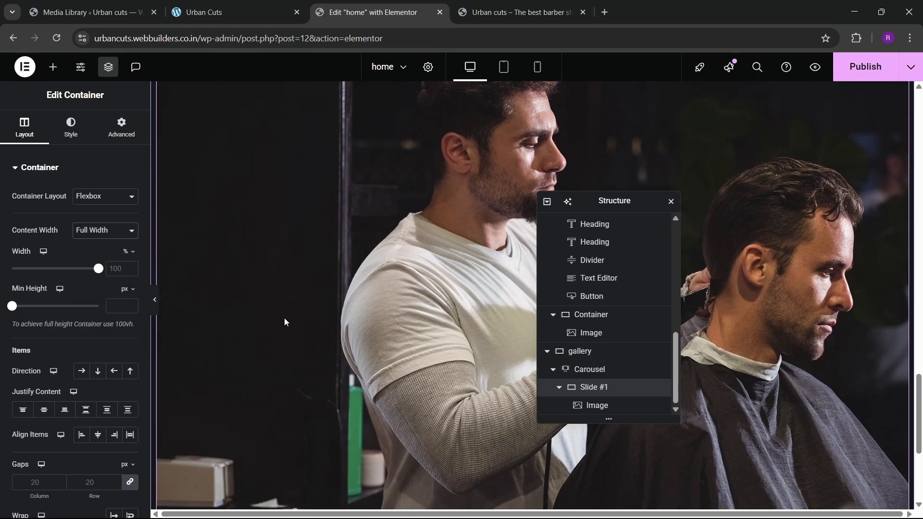
left_click(121, 128)
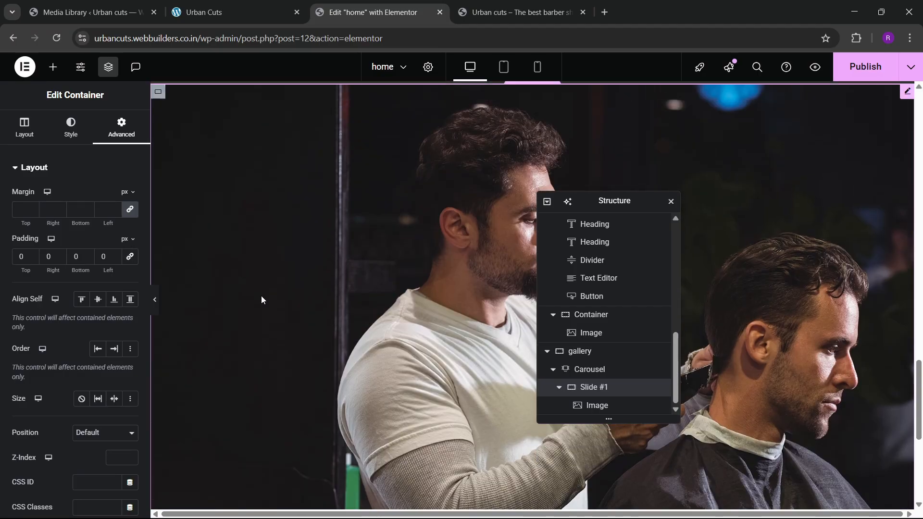
- Duplicate Slide #1 twice in the gallery carousel to make three slides
left_click(590, 370)
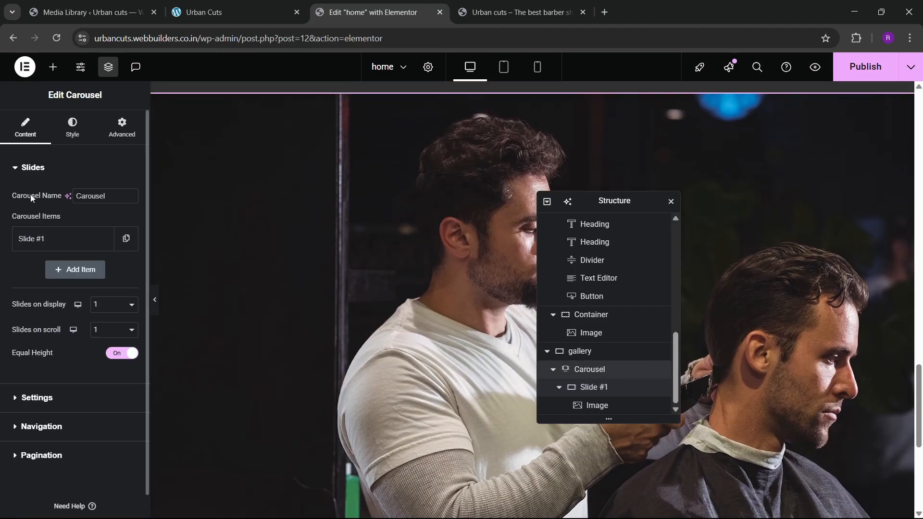
left_click(126, 239)
left_click(102, 269)
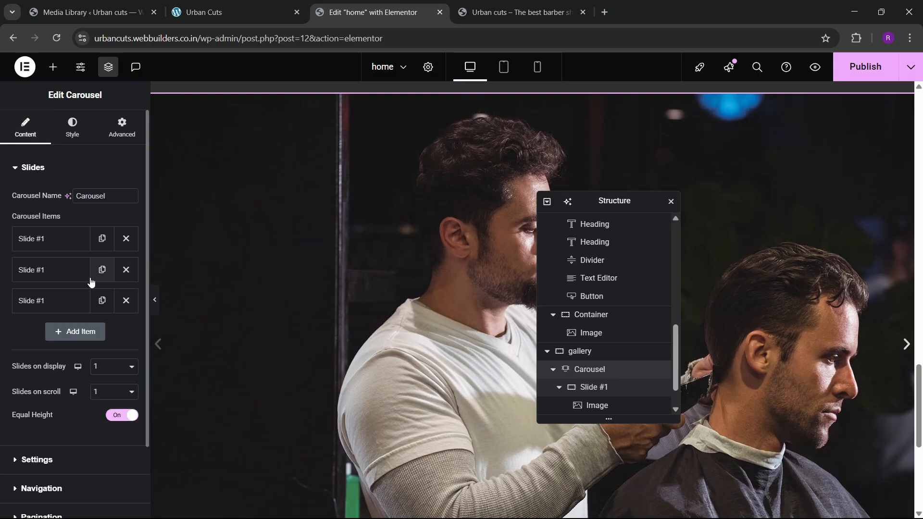
scroll(439, 359, "down", 1)
scroll(412, 389, "down", 1)
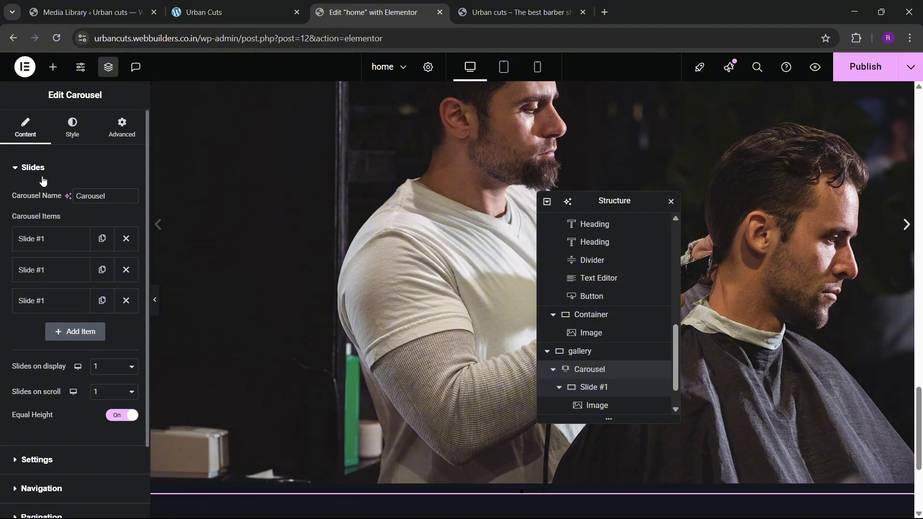
- Set the carousel's navigation arrow size to 60 px and their color to the global color theme 1
left_click(72, 127)
scroll(58, 356, "down", 1)
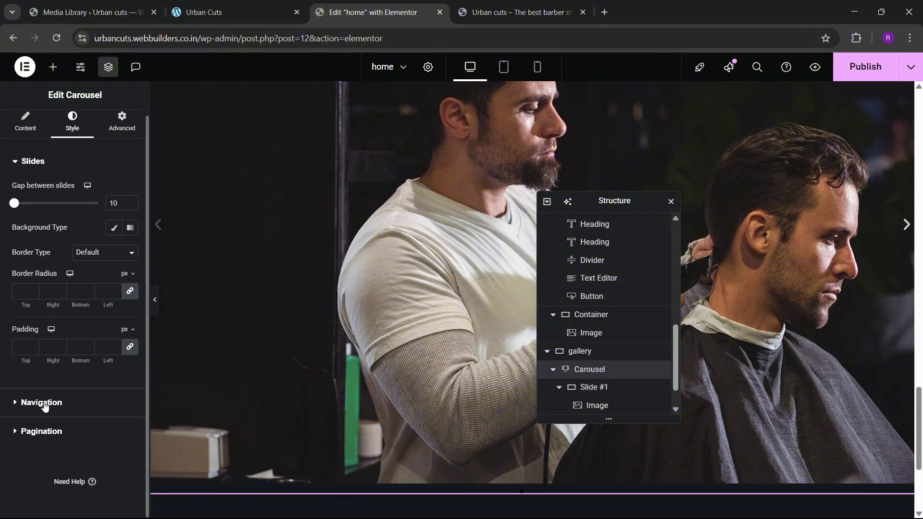
left_click(44, 406)
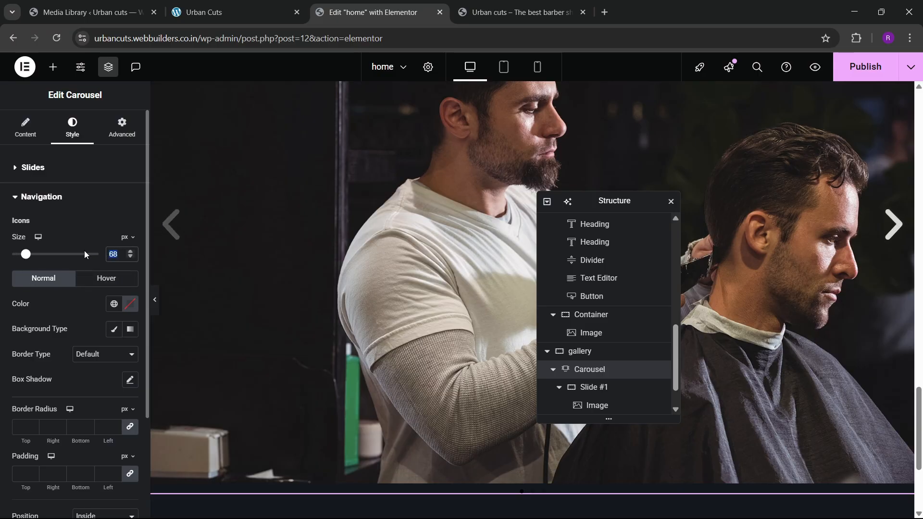
type("60")
left_click(114, 312)
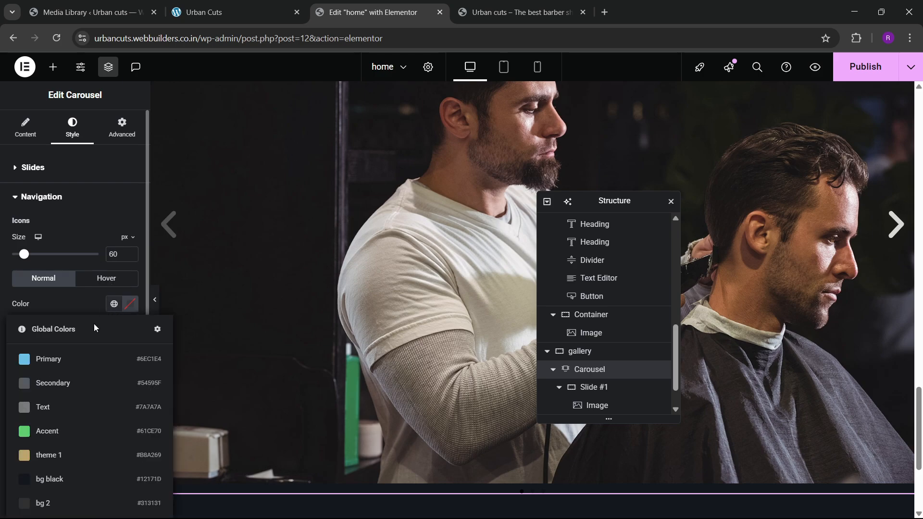
left_click(67, 453)
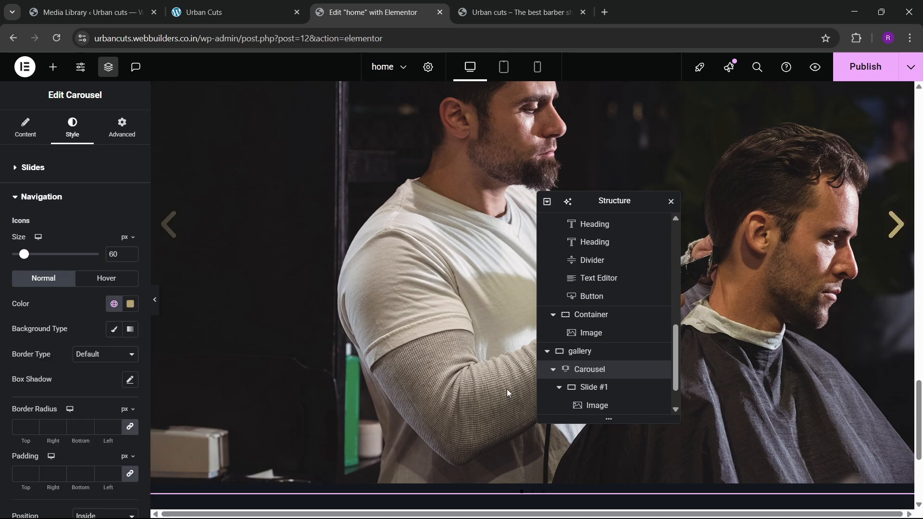
- Examine the carousel's remaining navigation style, slide, autoplay and scroll settings, and its pagination type
scroll(66, 344, "down", 3)
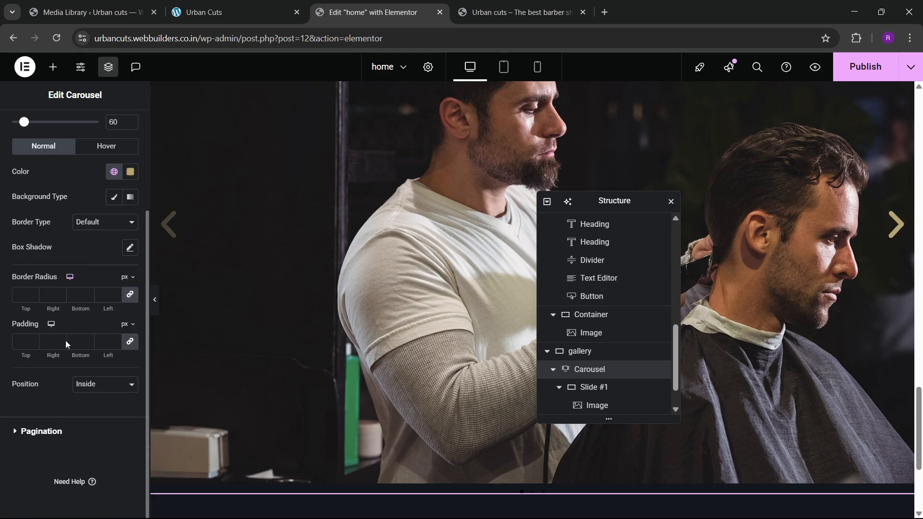
left_click(58, 432)
left_click(25, 128)
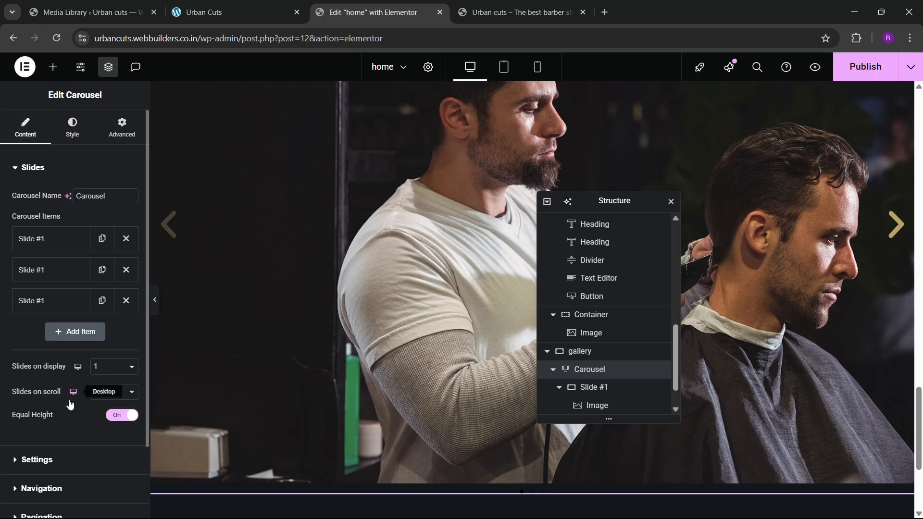
scroll(53, 413, "down", 2)
left_click(50, 402)
scroll(97, 341, "down", 4)
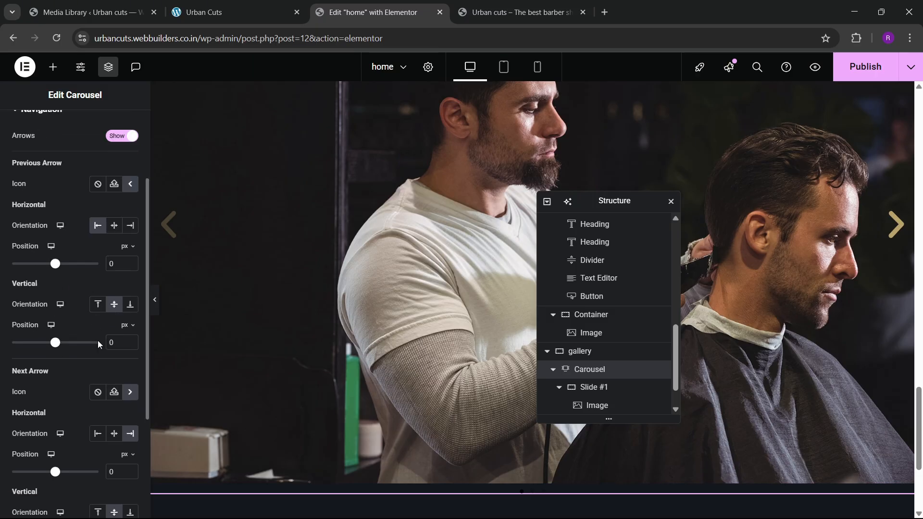
scroll(99, 345, "up", 4)
left_click(37, 169)
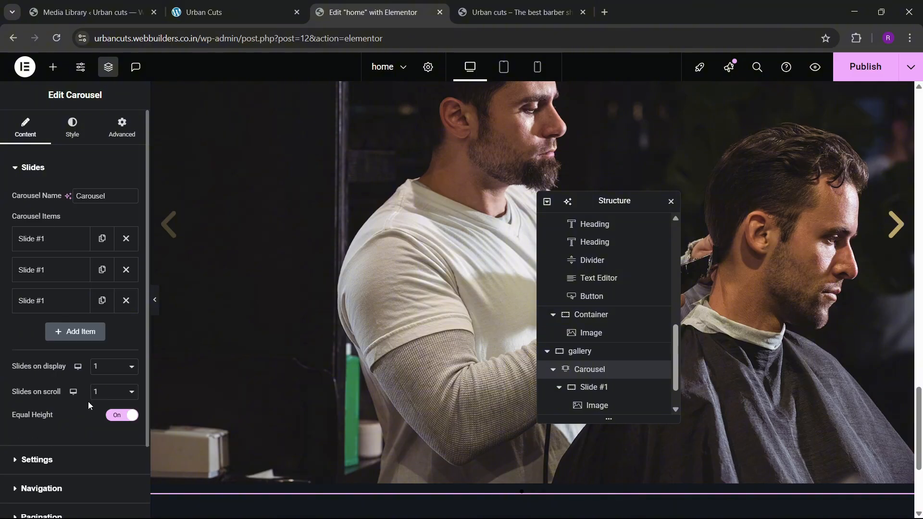
scroll(88, 402, "down", 2)
left_click(53, 378)
scroll(50, 408, "down", 2)
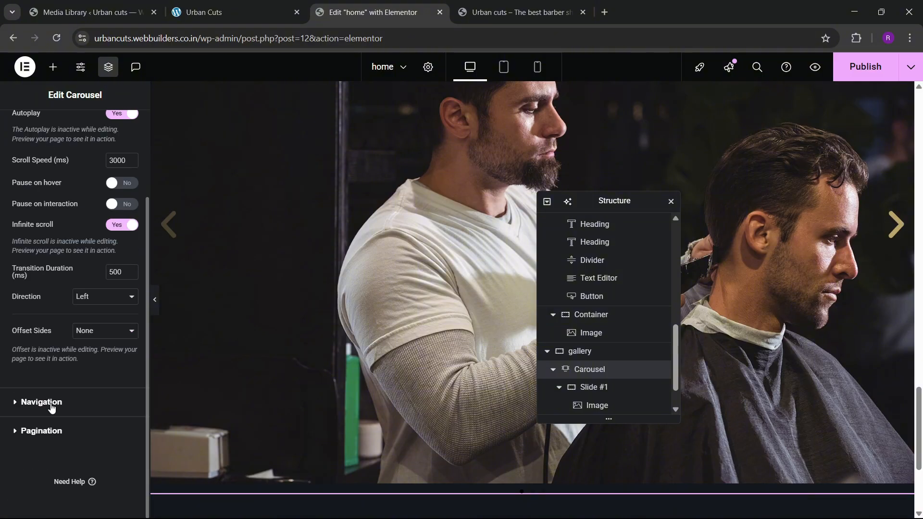
left_click(53, 430)
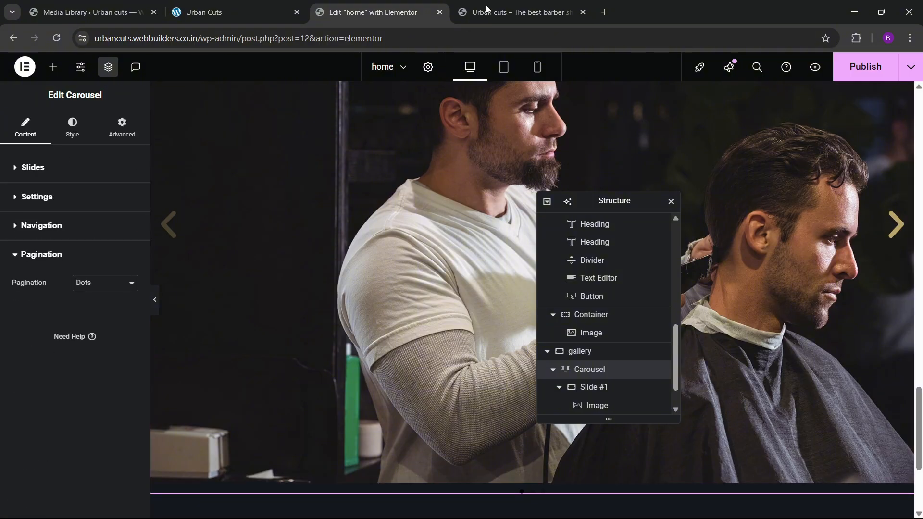
- Set the carousel's pagination dot size to 20 px and the dot color to the global color theme 1
left_click(72, 128)
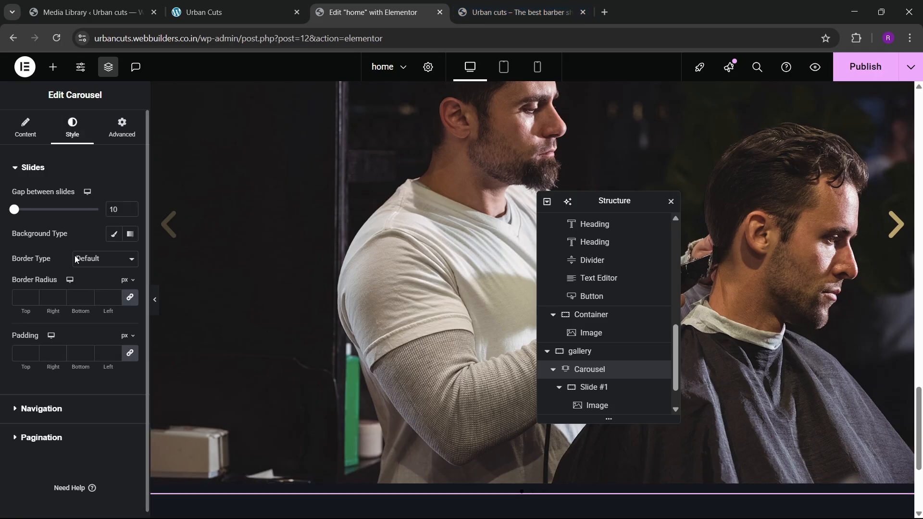
scroll(51, 409, "down", 1)
left_click(52, 429)
scroll(50, 415, "down", 1)
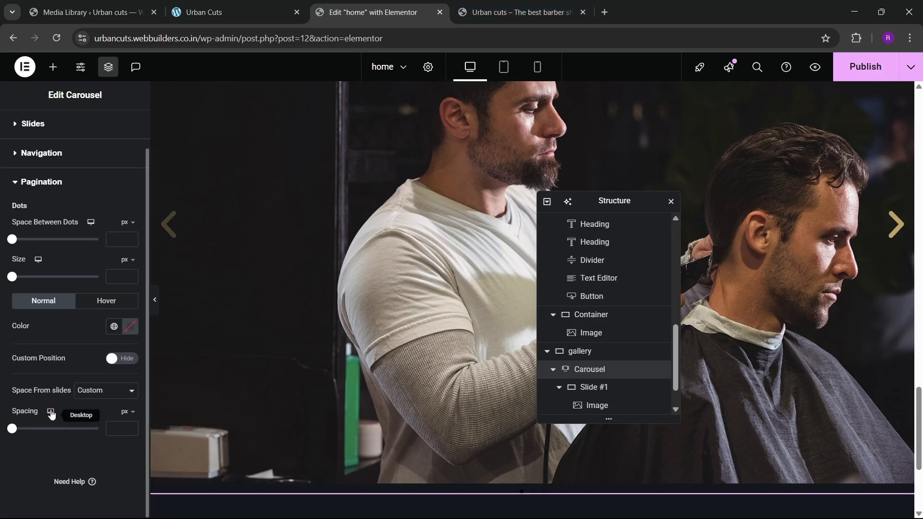
left_click(112, 281)
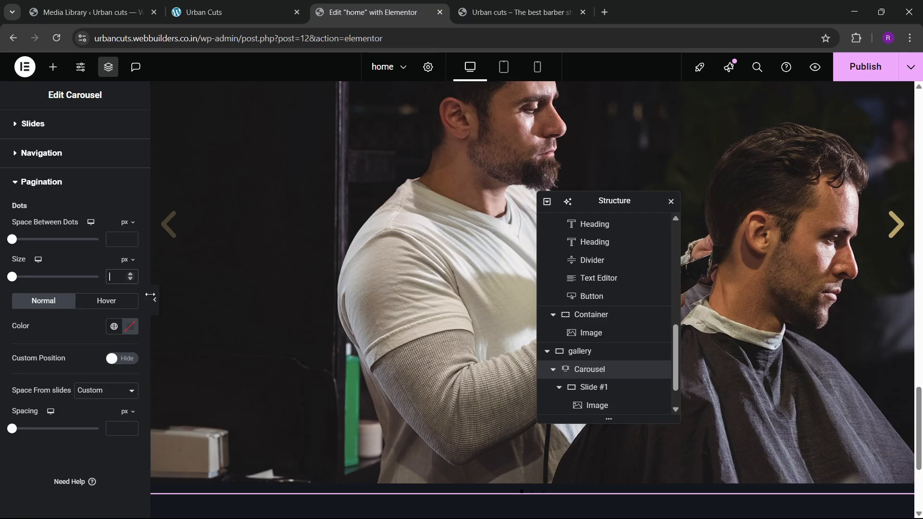
type("20")
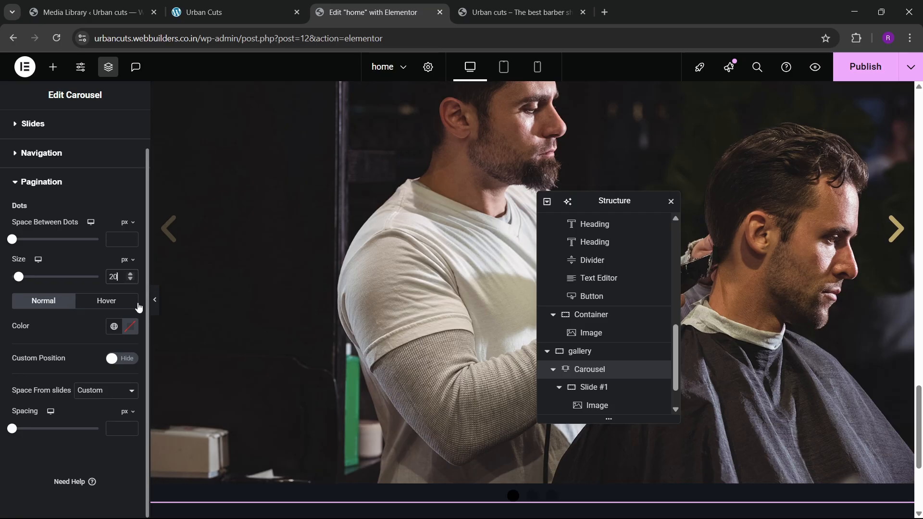
left_click(115, 330)
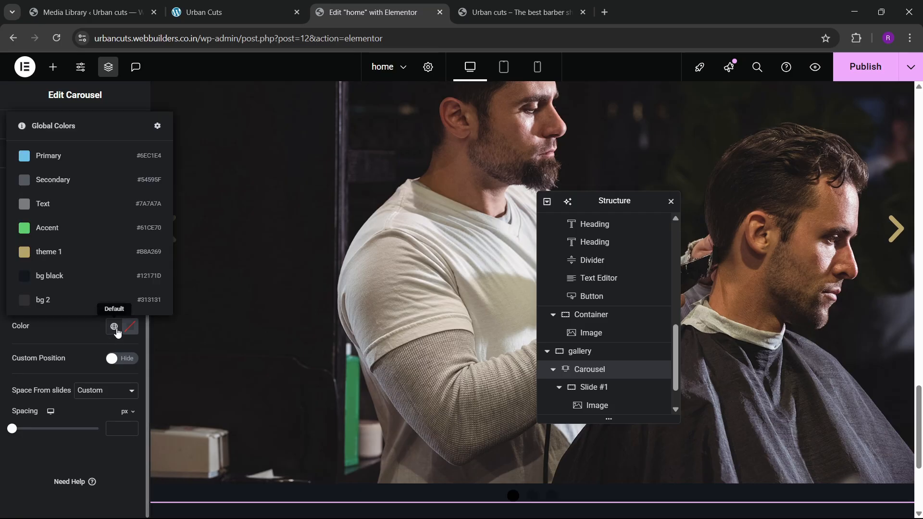
left_click(65, 251)
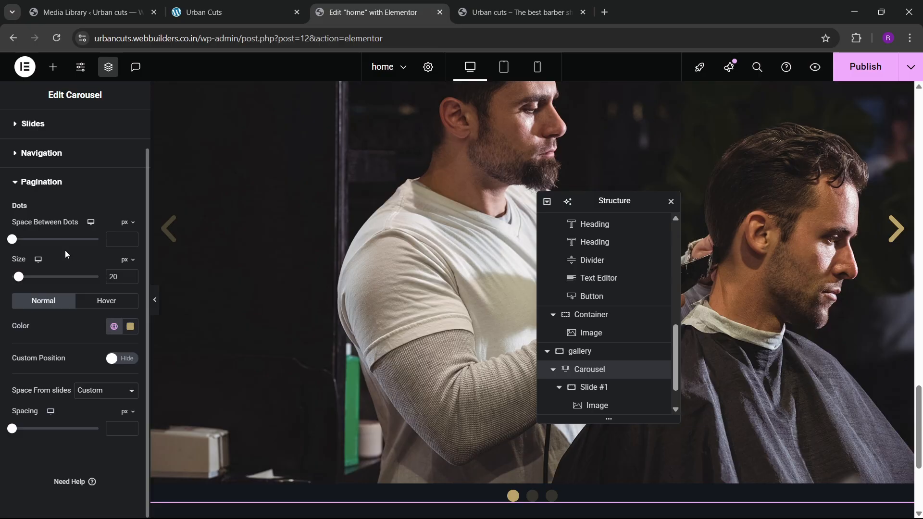
- Reduce the pagination dot size to 11 px
left_click(130, 279)
double_click(130, 280)
left_click(131, 279)
double_click(130, 280)
left_click(131, 280)
left_click(130, 279)
left_click(131, 279)
left_click(130, 279)
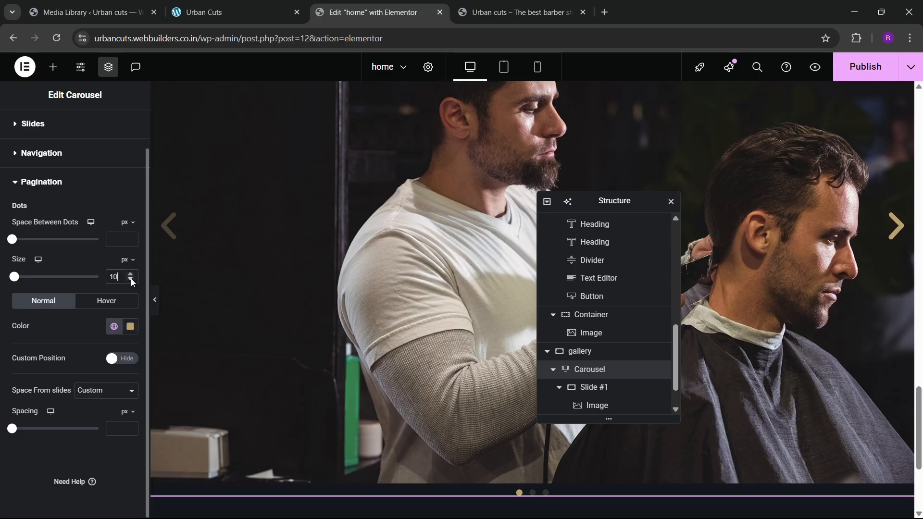
left_click(131, 275)
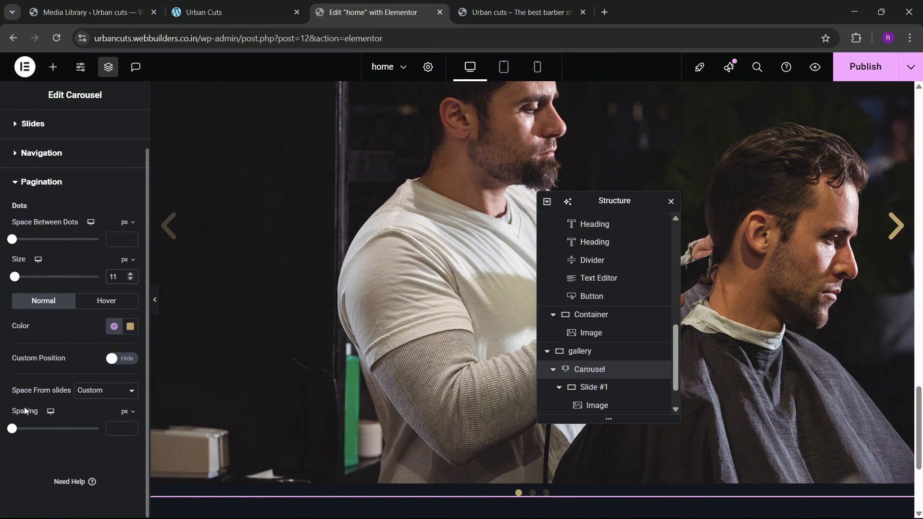
- Enable a custom position for the pagination dots, shift them vertically onto the slide image, and set their size to 15 px
left_click(116, 364)
scroll(57, 368, "down", 3)
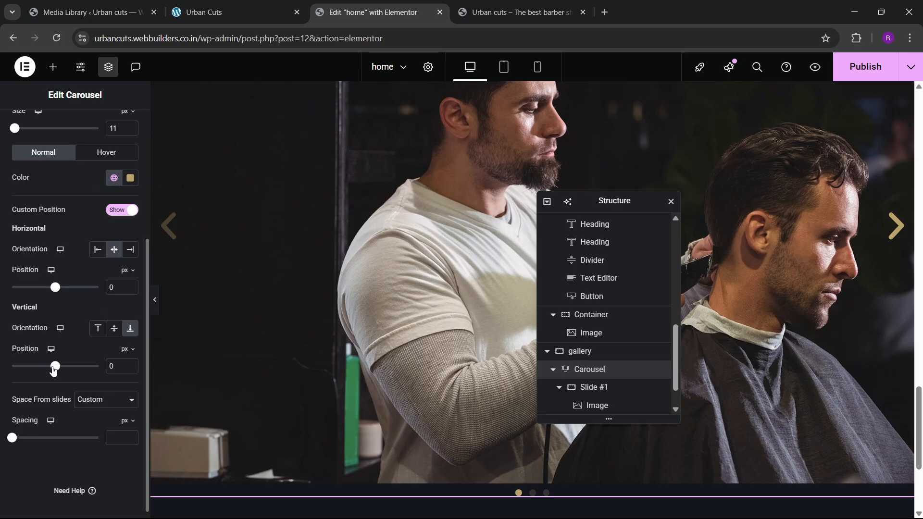
left_click_drag(54, 370, 52, 371)
scroll(91, 314, "up", 3)
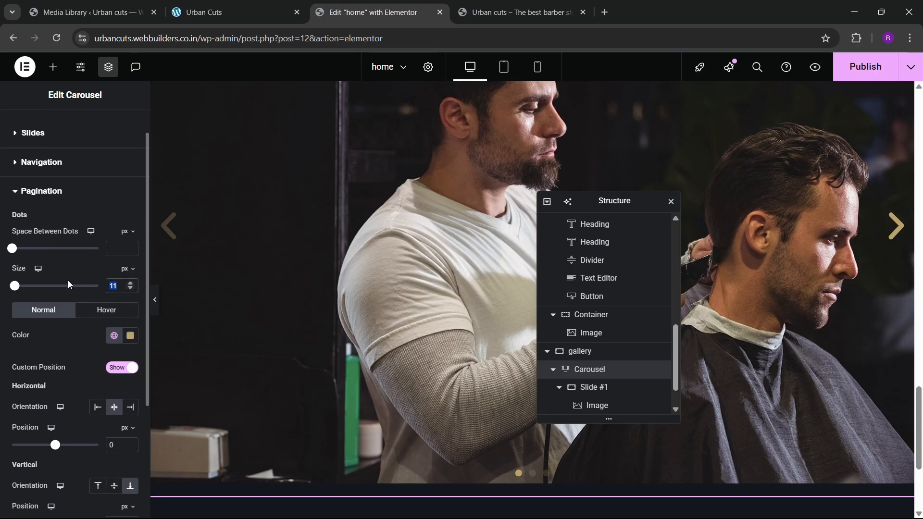
type("15")
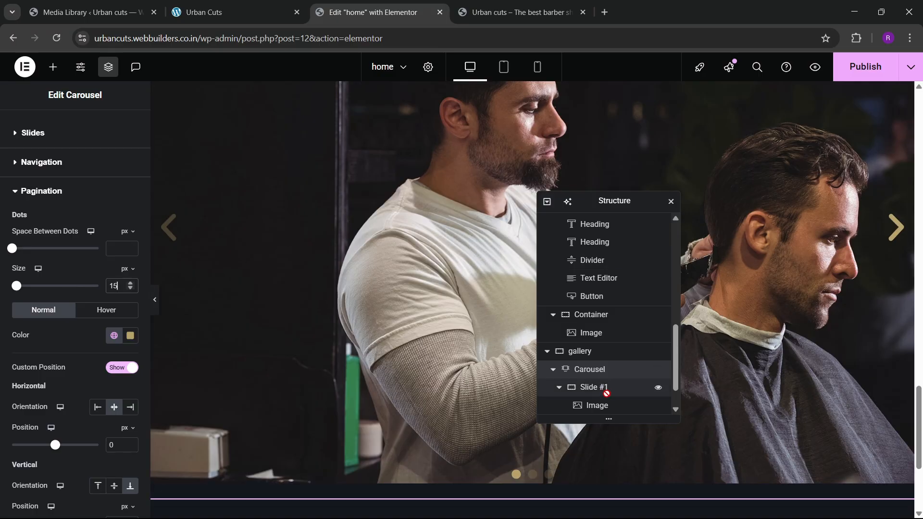
- Replace the second gallery slide's image with the photo of the barber spraying a client's hair, matching the reference carousel, and publish the page
scroll(579, 385, "down", 1)
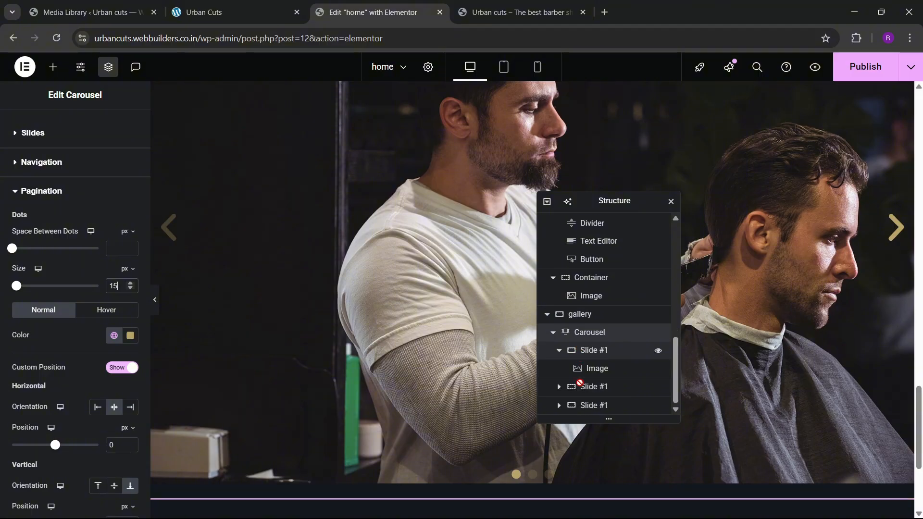
left_click(561, 387)
left_click(558, 387)
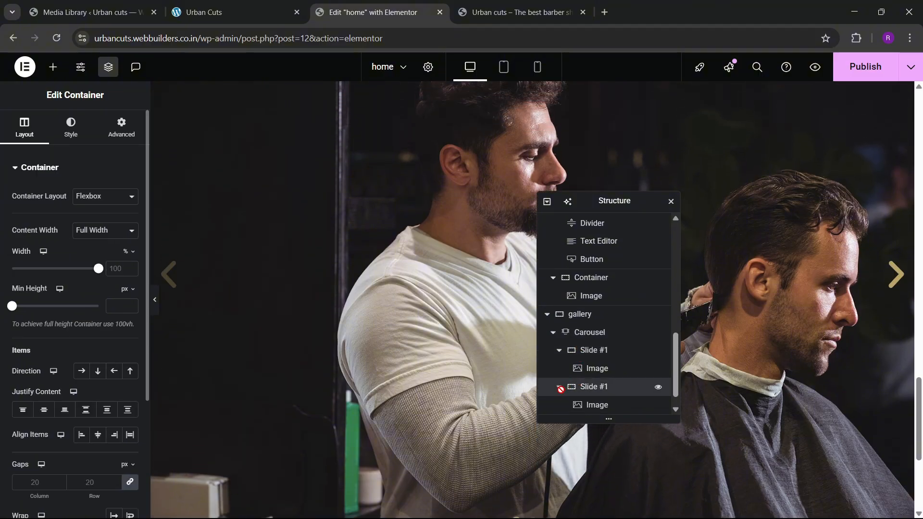
left_click(596, 386)
left_click(55, 248)
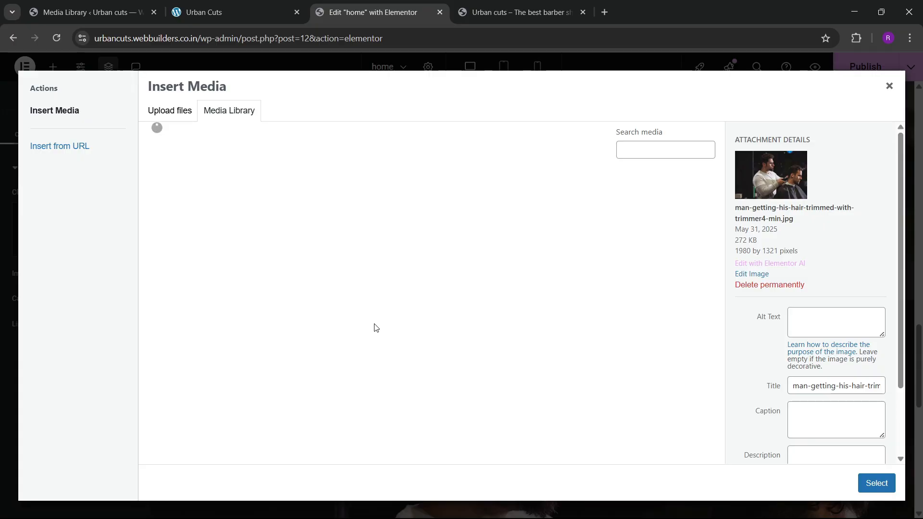
left_click(235, 12)
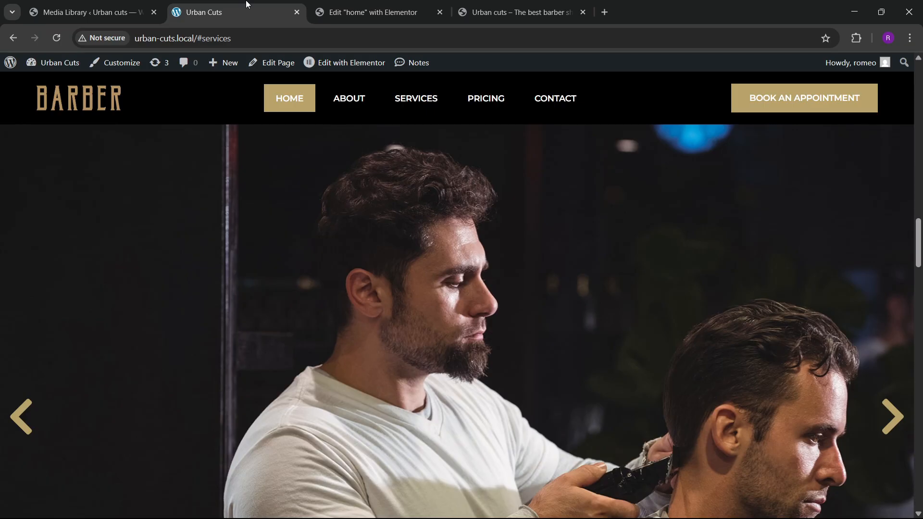
left_click(887, 402)
left_click(372, 12)
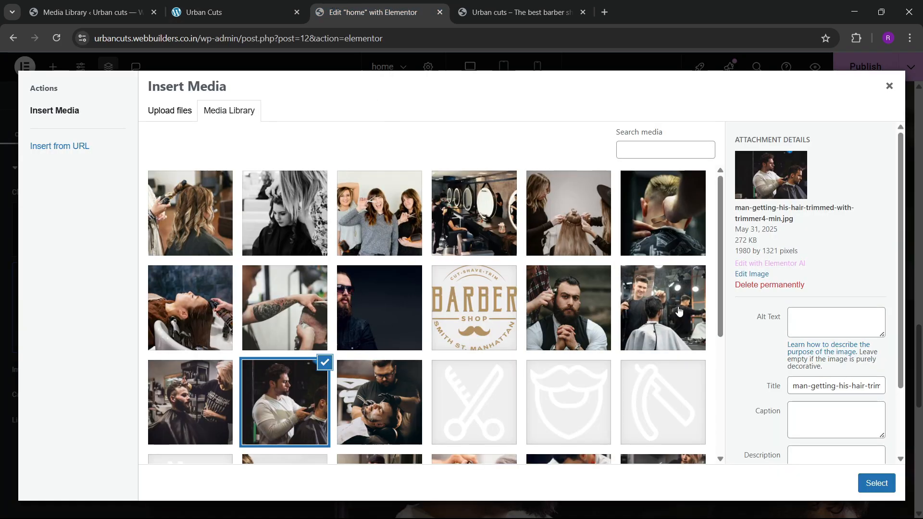
left_click(678, 311)
left_click(876, 483)
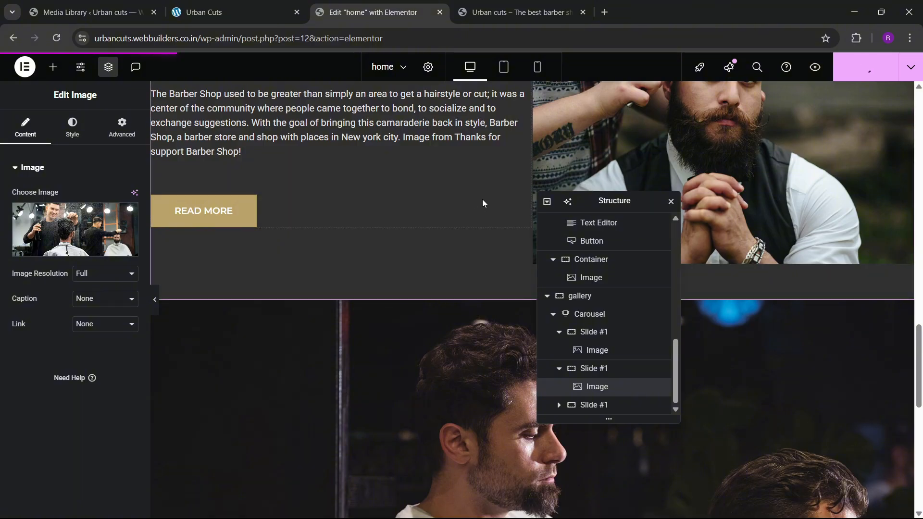
- Reload the live home page and review the gallery carousel's slides, arrows and dots together with the section above it
left_click(481, 6)
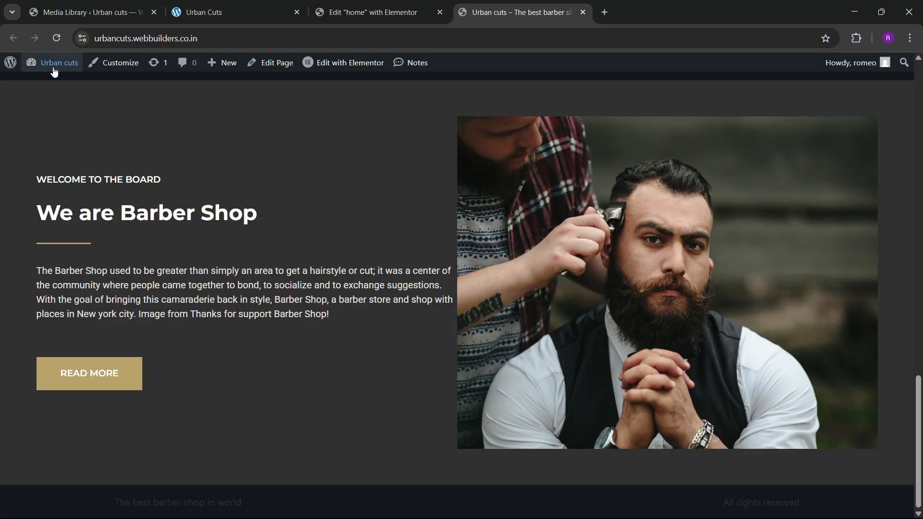
left_click(57, 38)
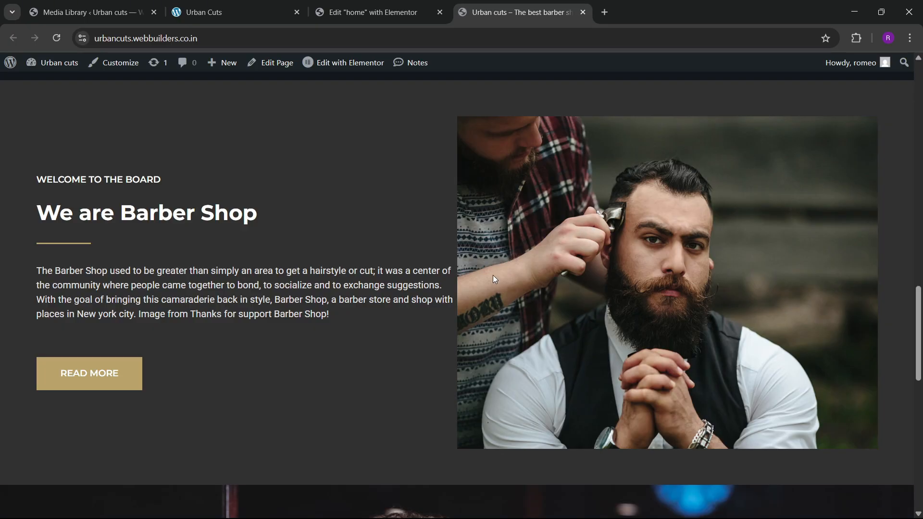
scroll(494, 275, "down", 8)
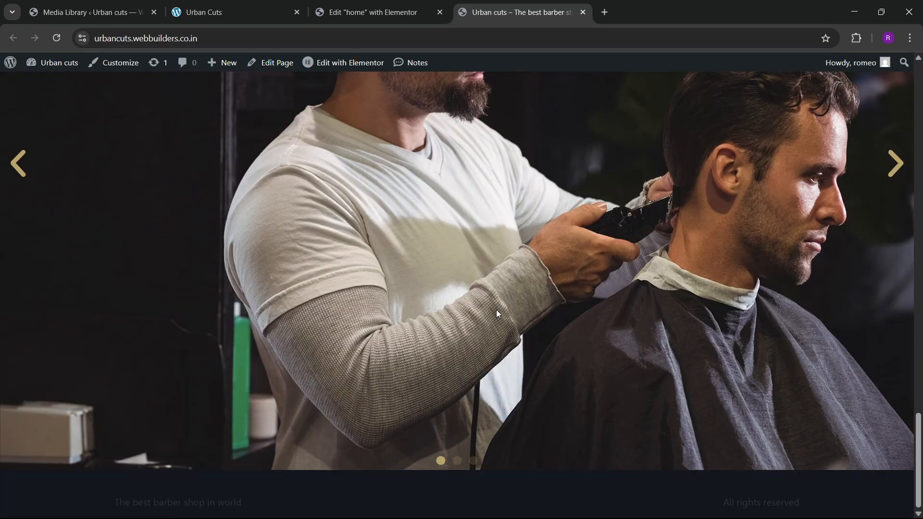
scroll(498, 310, "down", 3)
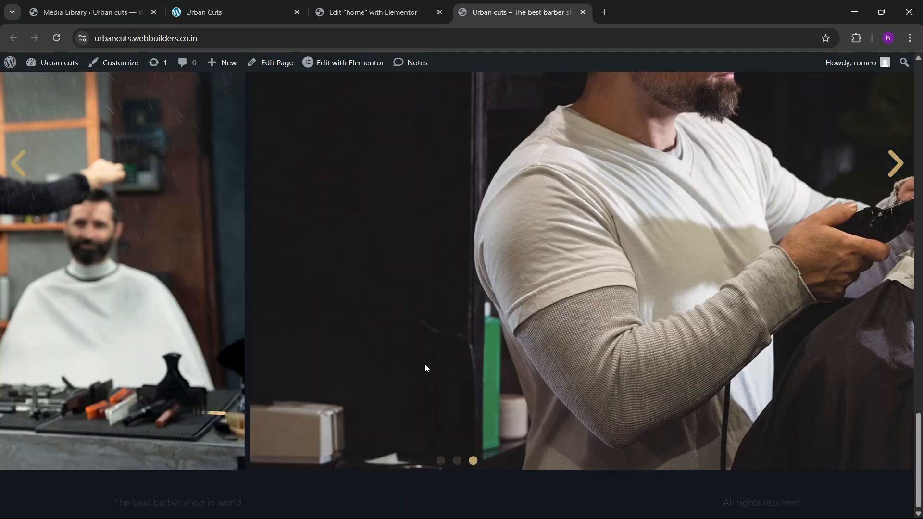
scroll(425, 366, "up", 10)
scroll(425, 365, "up", 3)
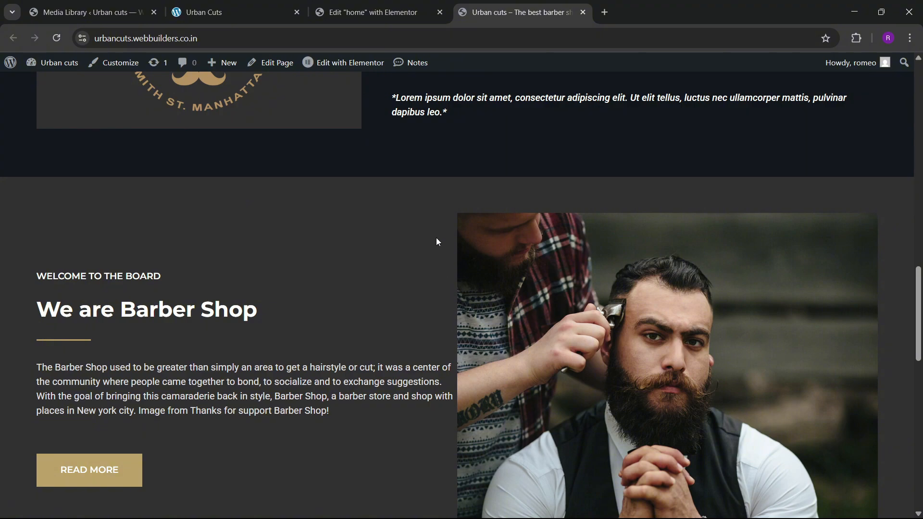
- Link the column and row gaps of the board section's container and set both to 50 px
left_click(370, 12)
scroll(480, 312, "up", 5)
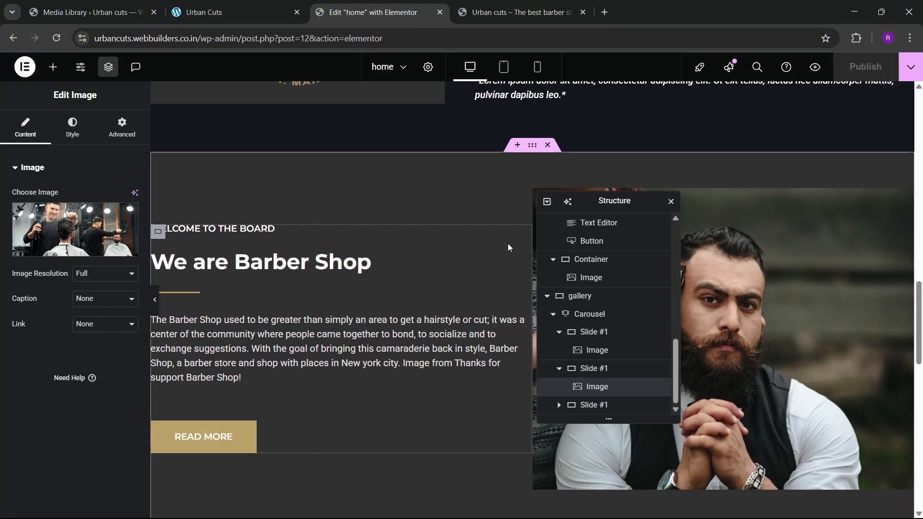
left_click(532, 145)
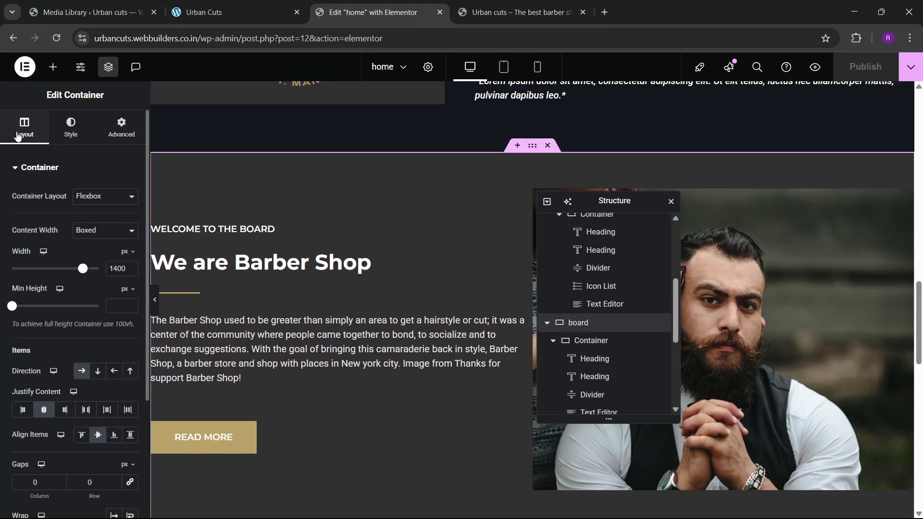
scroll(86, 383, "down", 2)
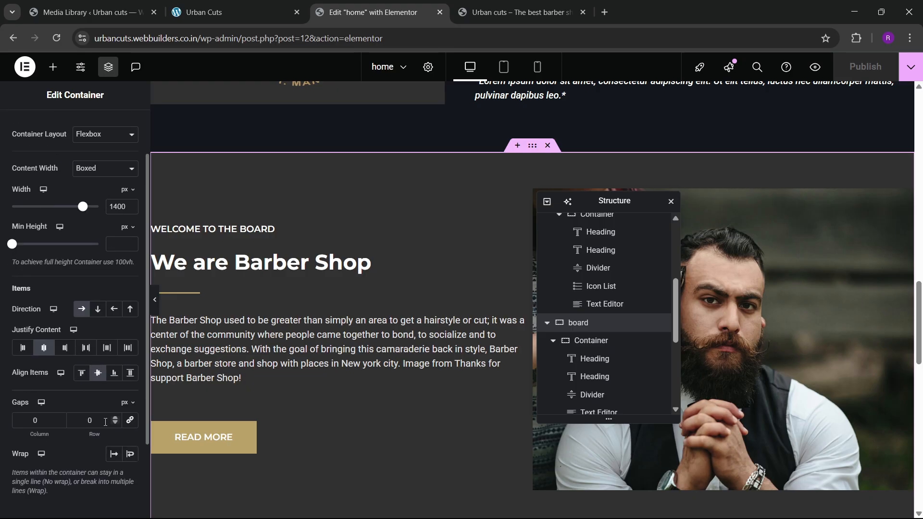
left_click(133, 423)
left_click(88, 421)
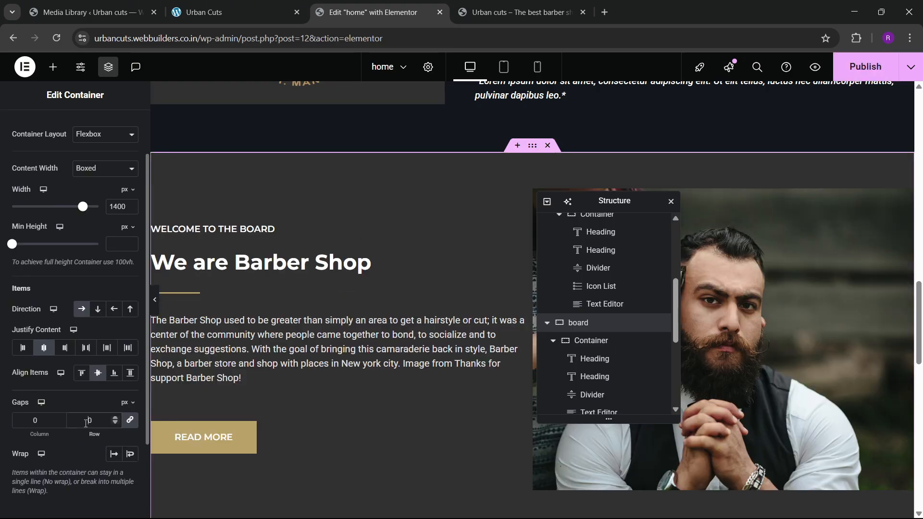
type("5")
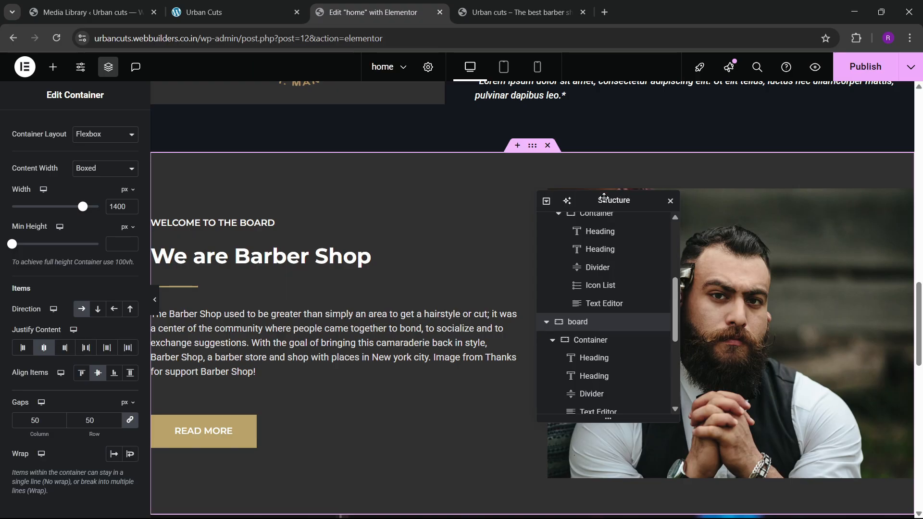
- Move the Structure panel off the board section's image and set the container's gaps to 60 px
left_click_drag(629, 199, 414, 232)
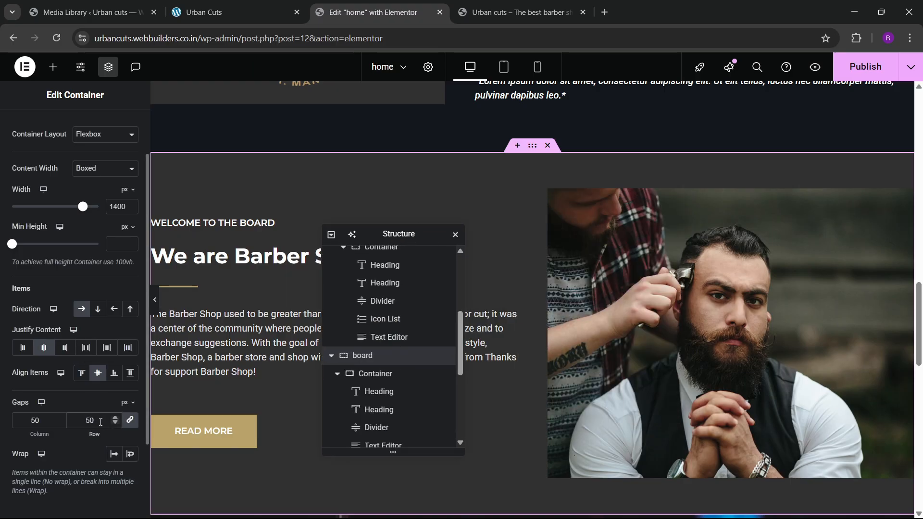
key("Left")
key("BackSpace")
type("6")
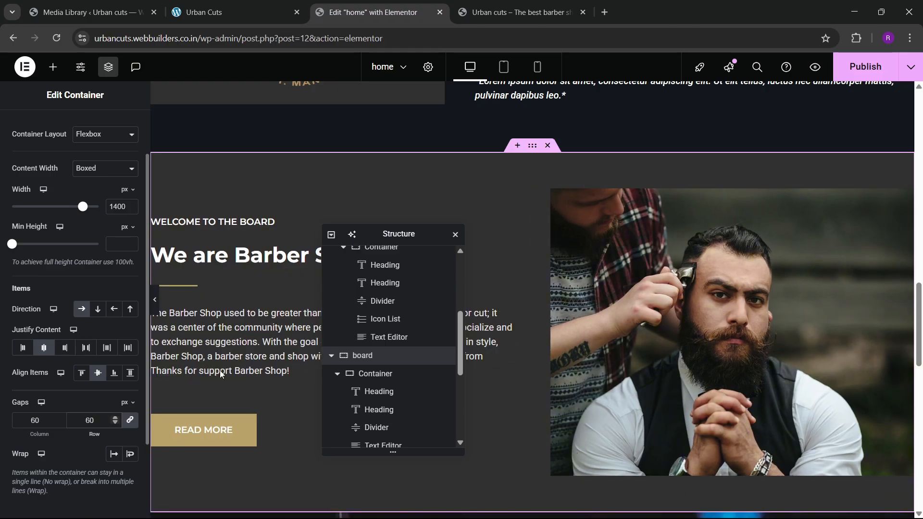
- Publish the page and check the board section's spacing and the gallery carousel on the reloaded live site
left_click(858, 72)
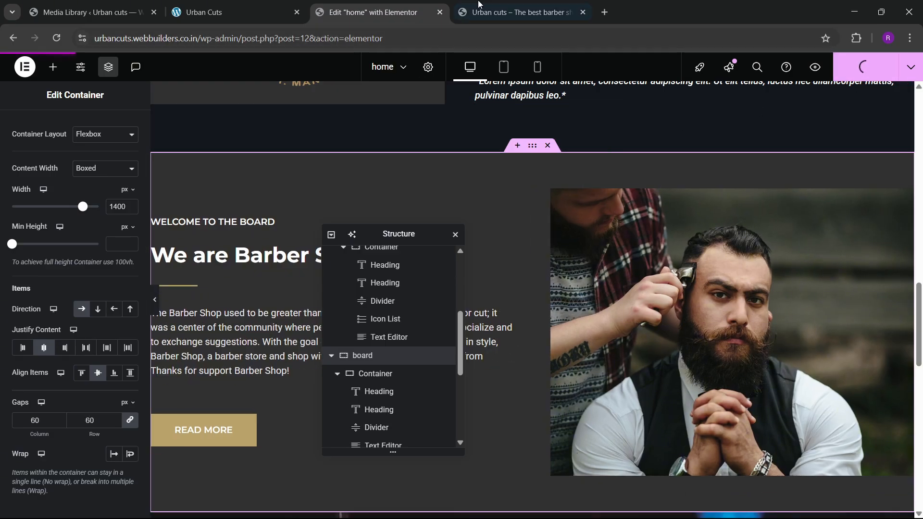
mouse_move(504, 4)
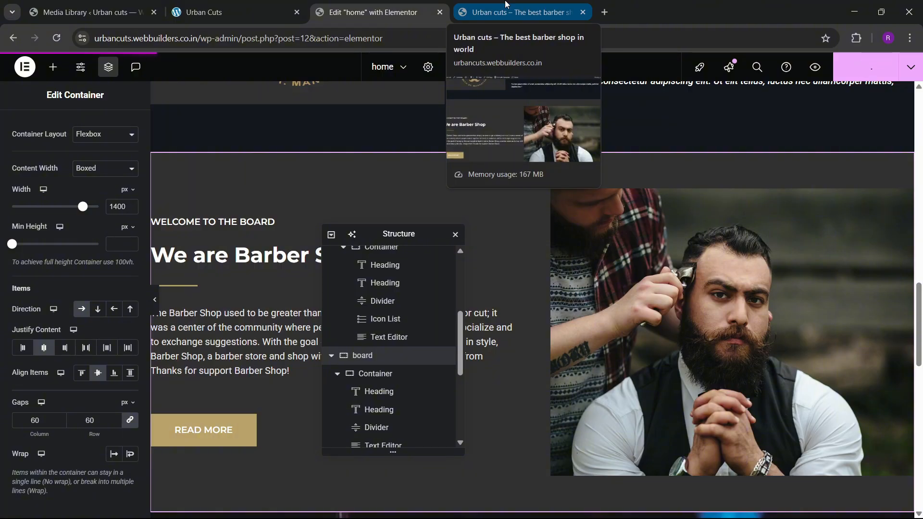
left_click(504, 5)
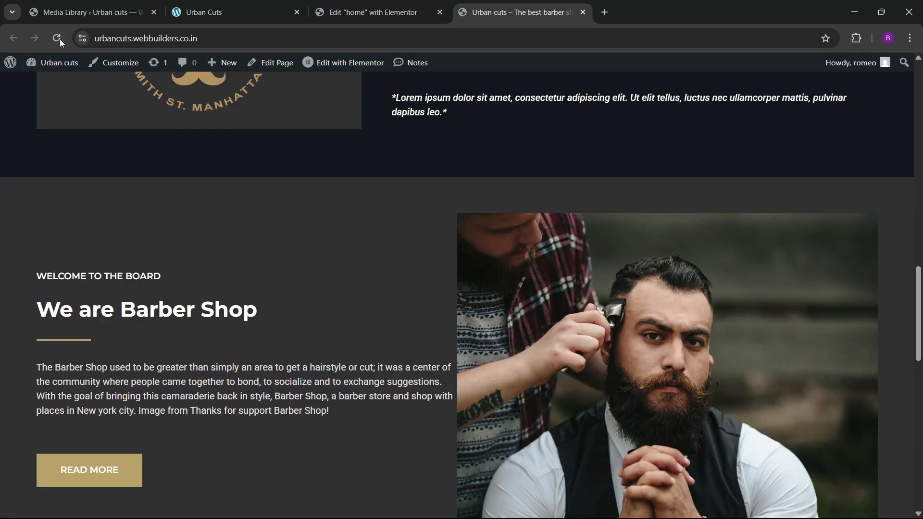
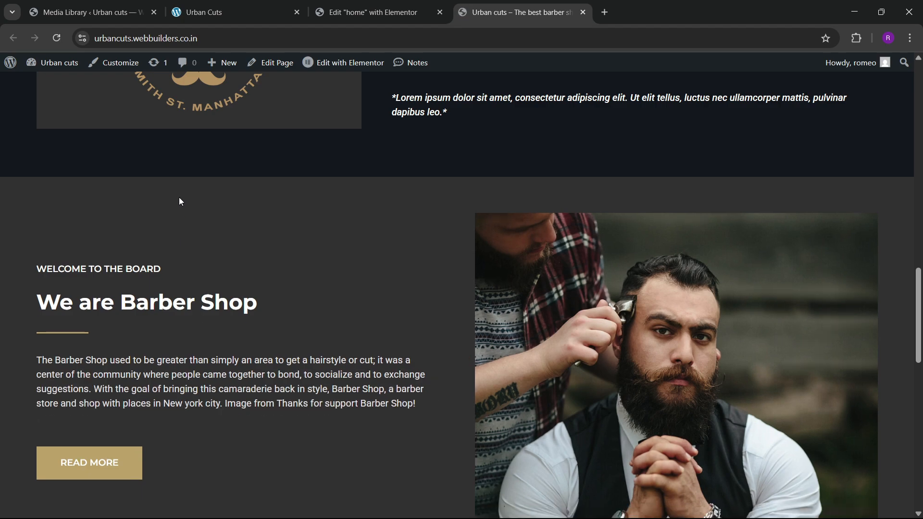
scroll(303, 249, "down", 10)
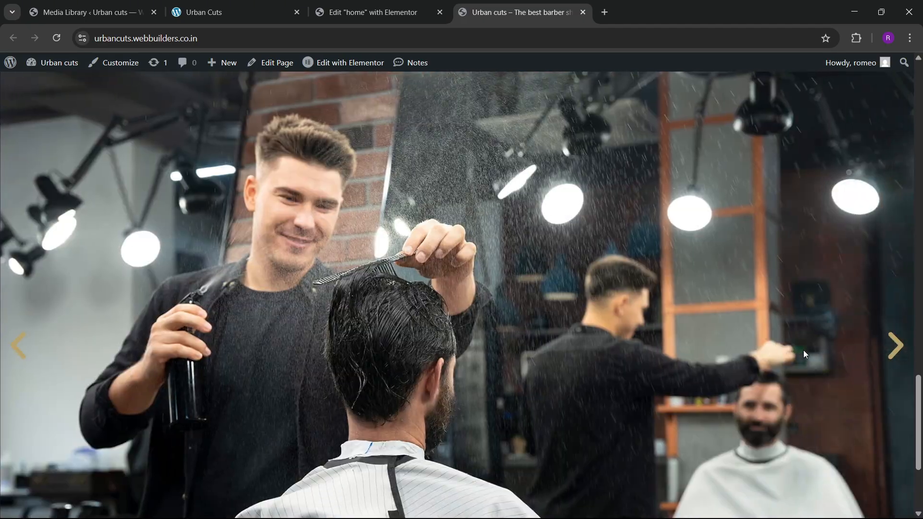
- Check the gallery carousel on the live page, then review the Barbershop Services section on the local reference site
left_click(885, 347)
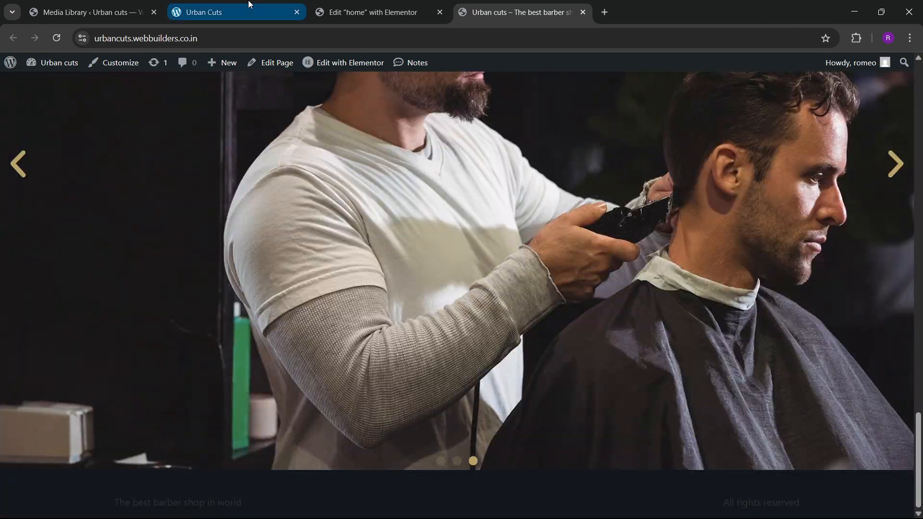
left_click(249, 6)
scroll(430, 317, "down", 10)
scroll(456, 336, "up", 1)
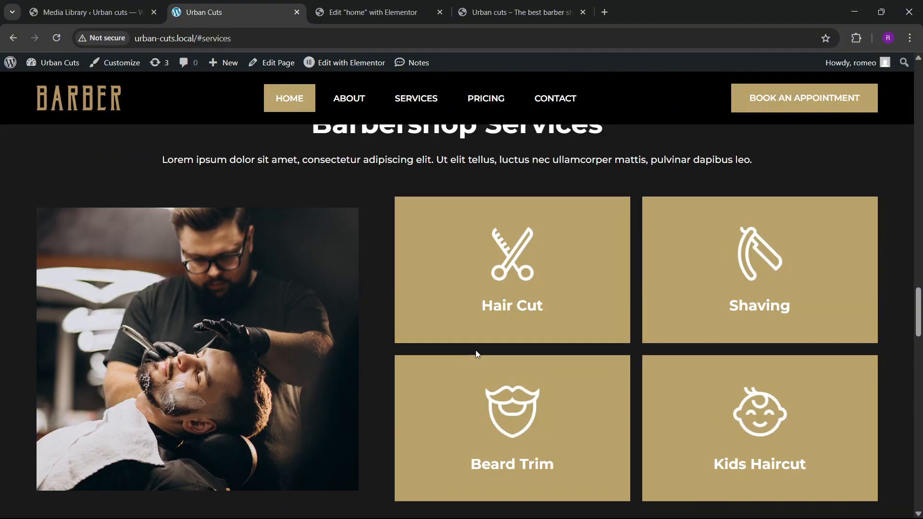
scroll(376, 290, "up", 1)
- Add a new single-column flexbox container below the gallery section of the home page in the Elementor editor
left_click(372, 12)
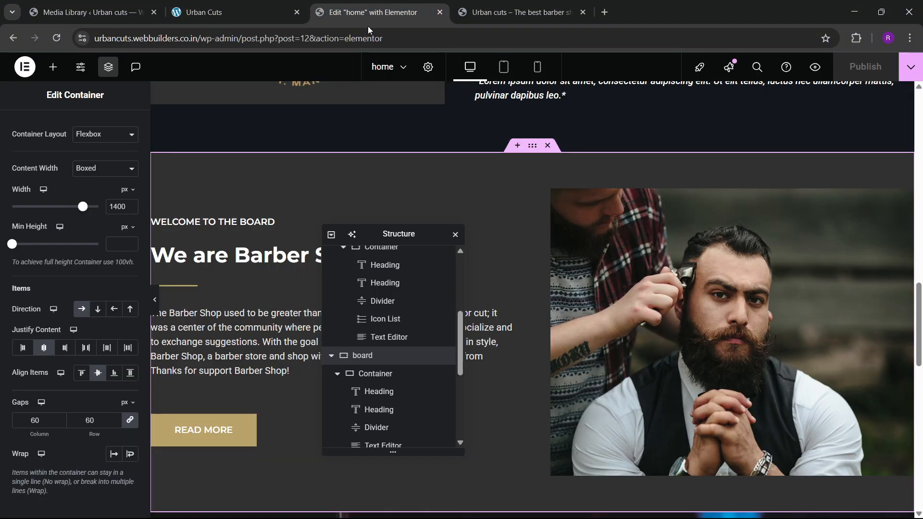
scroll(478, 340, "down", 5)
scroll(478, 340, "down", 5)
left_click_drag(394, 237, 717, 170)
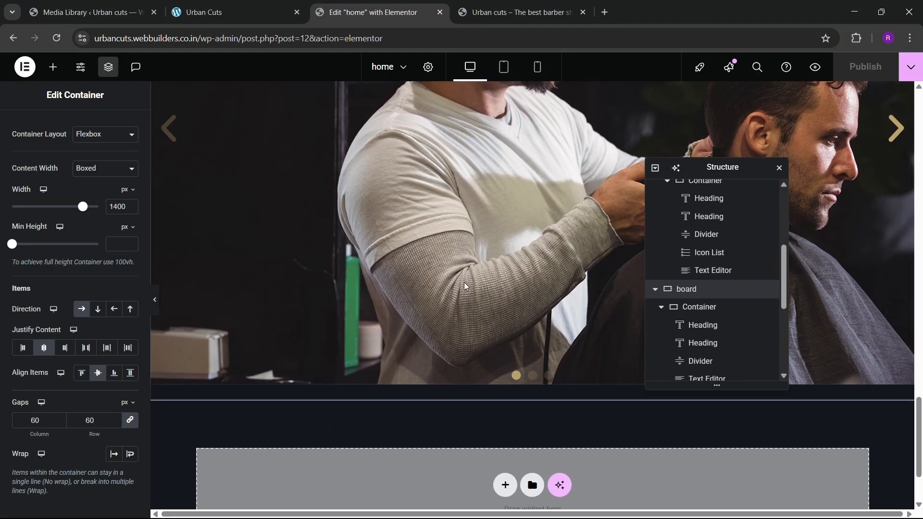
scroll(465, 288, "down", 3)
left_click(513, 383)
left_click(495, 418)
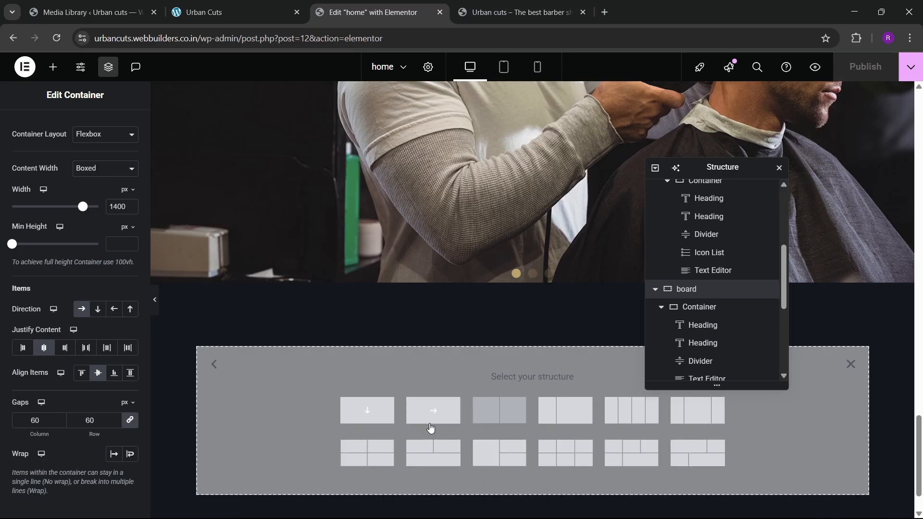
left_click(392, 405)
- Rename the new container as services and set its boxed content width to 1400 px
scroll(711, 313, "down", 5)
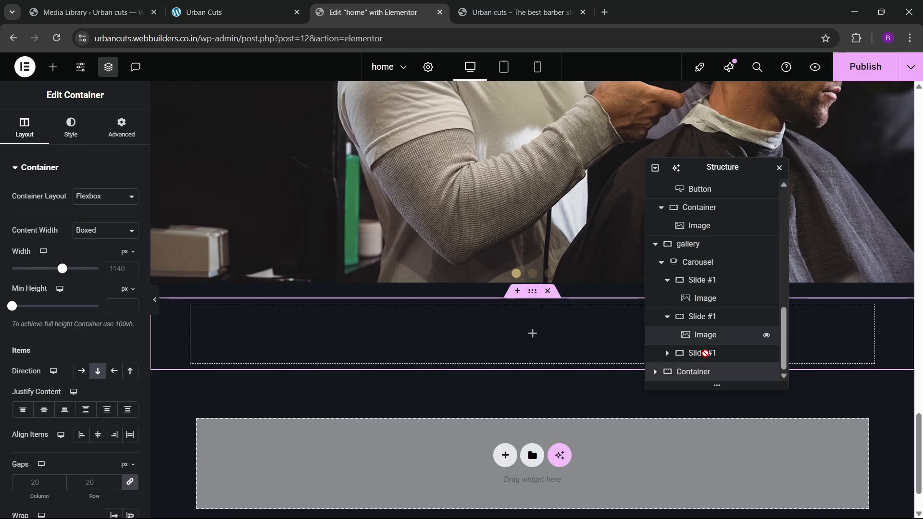
type("services")
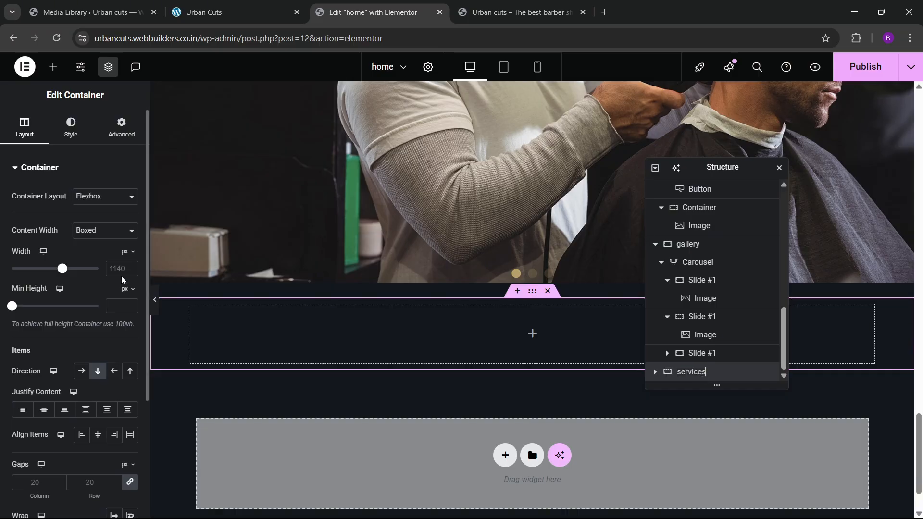
type("1400")
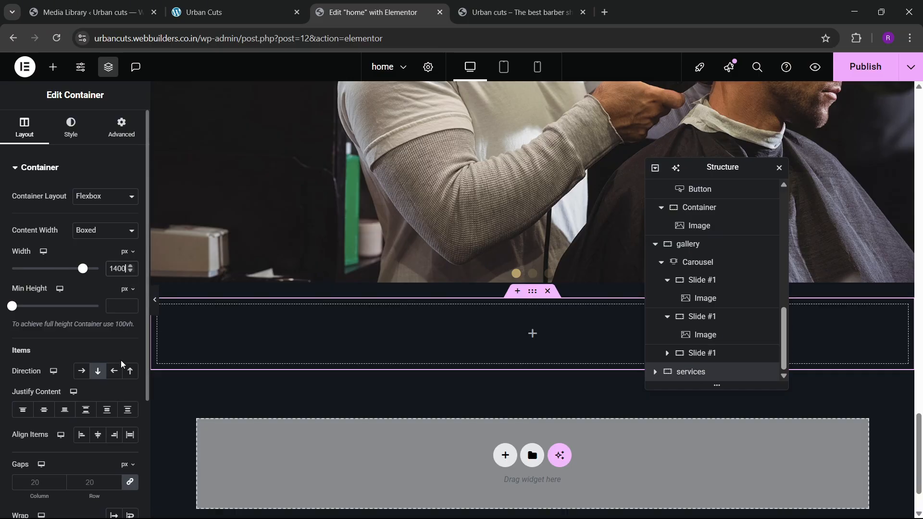
- Set the services container's padding to 60 px at top and bottom and 0 on the right and left
left_click(122, 128)
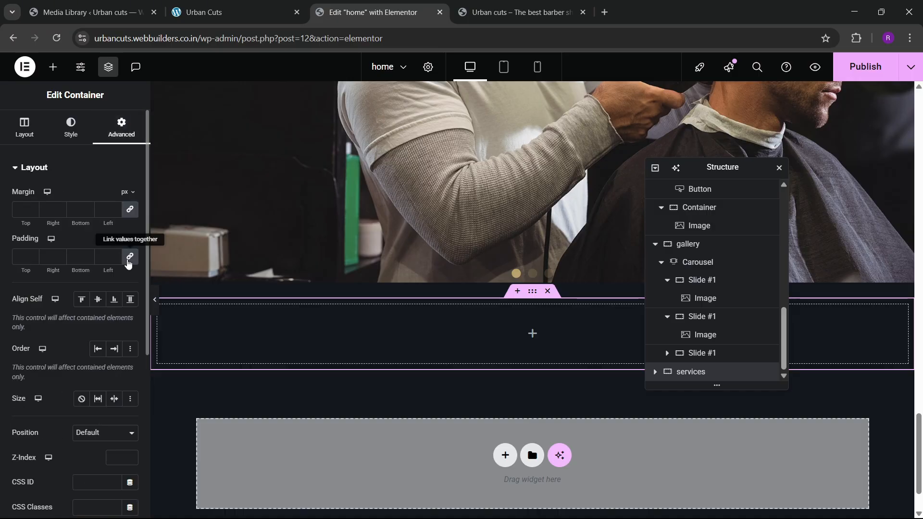
left_click(22, 259)
type("0")
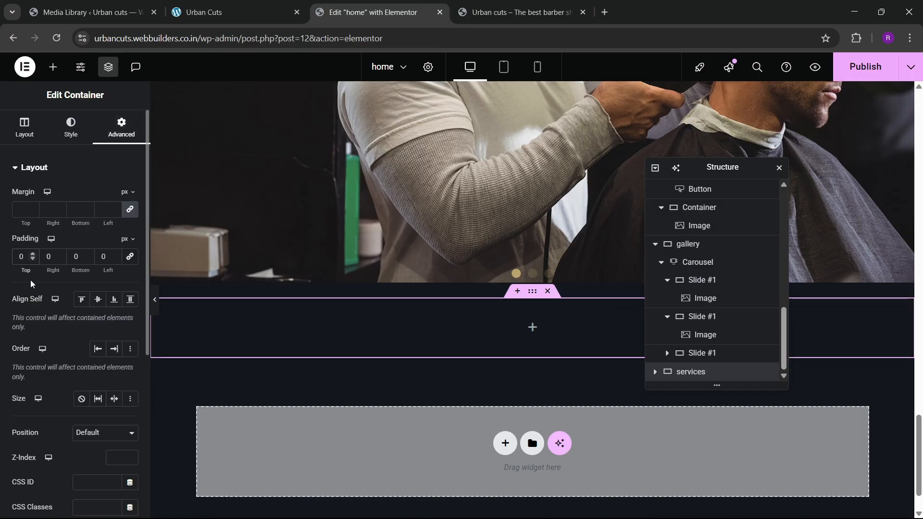
type("6")
left_click(76, 258)
type("6")
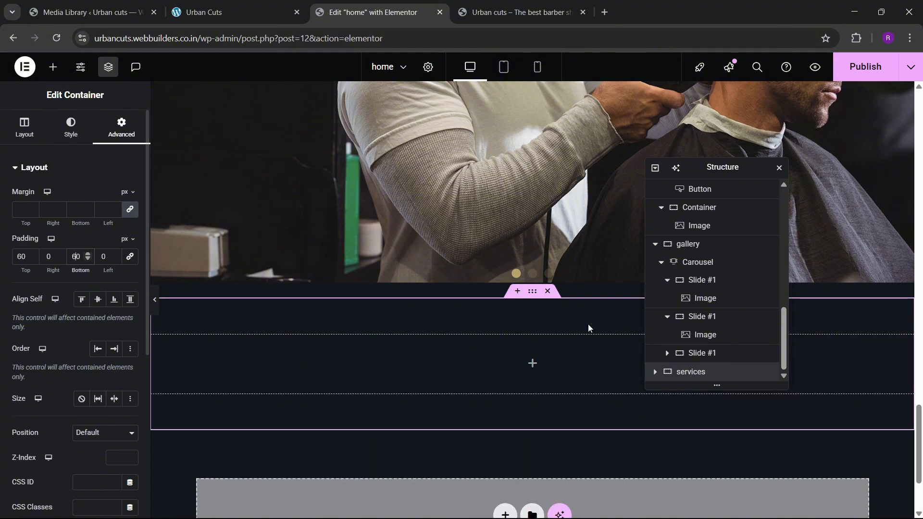
- Check the reference services heading, then copy the "We are Barber Shop" heading from the board section into the services container
left_click(184, 6)
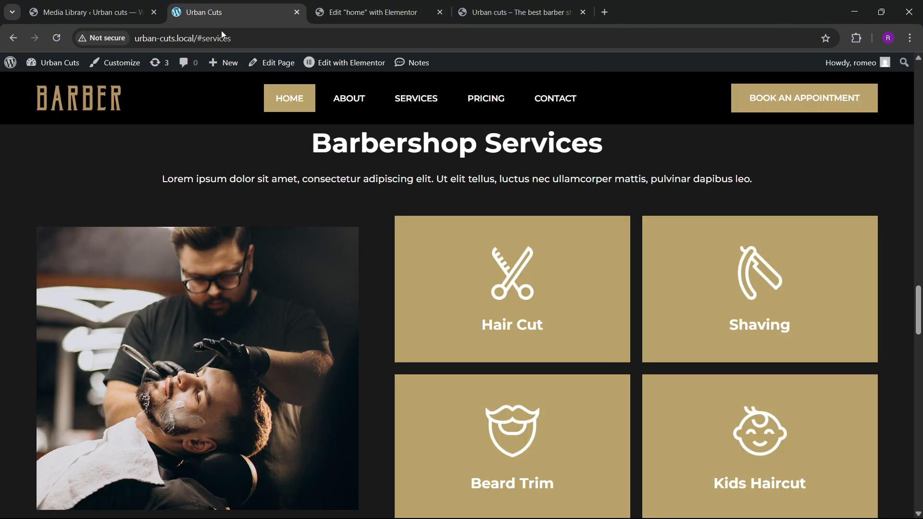
left_click(366, 12)
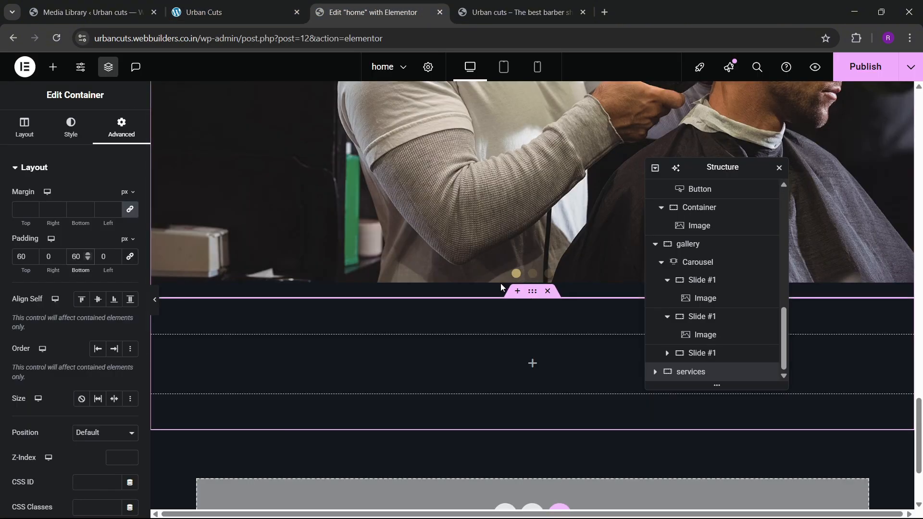
scroll(502, 288, "up", 5)
left_click(203, 6)
scroll(362, 196, "up", 1)
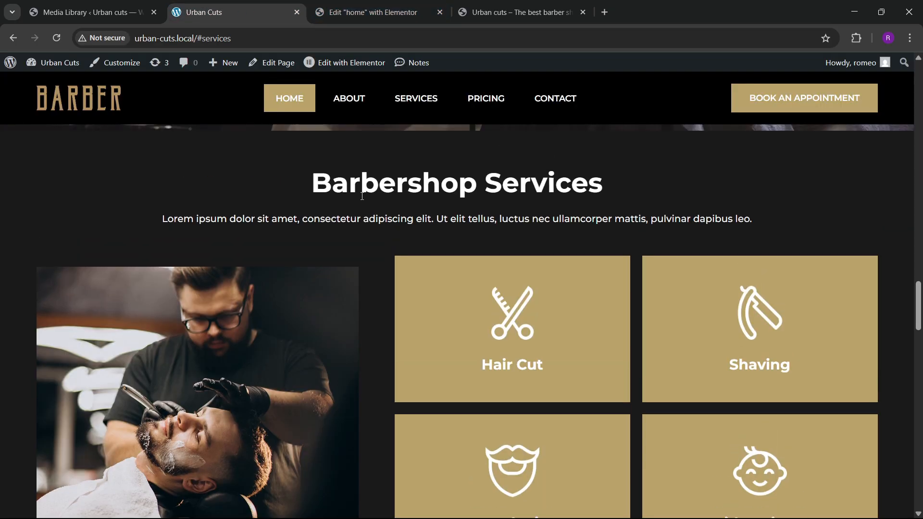
left_click(366, 12)
scroll(246, 249, "up", 8)
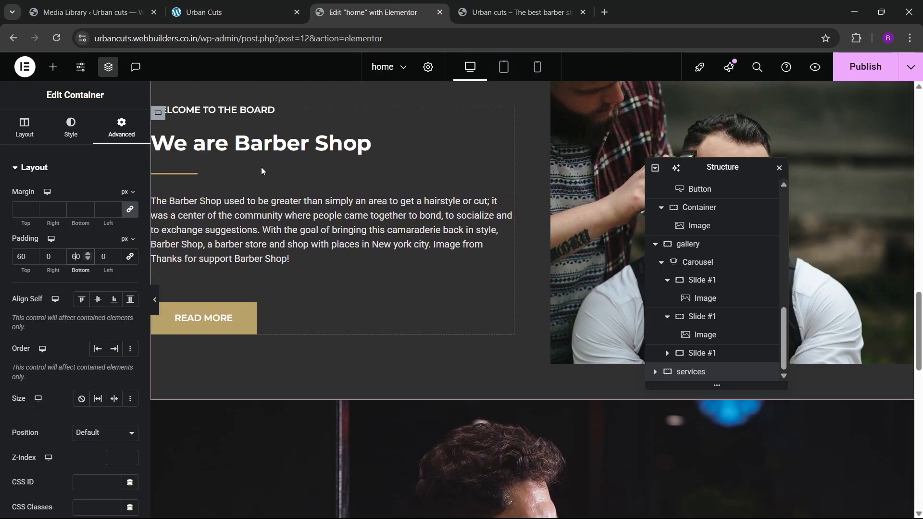
right_click(261, 166)
left_click(286, 205)
scroll(444, 327, "down", 10)
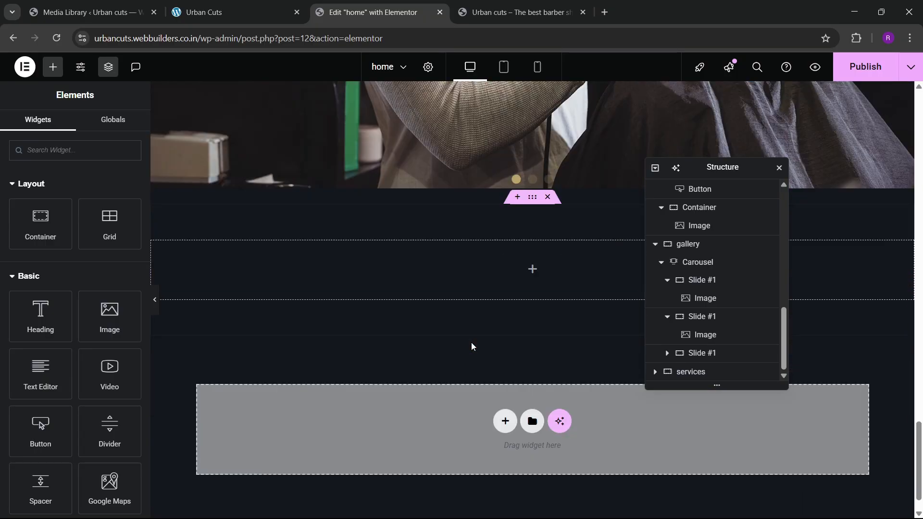
right_click(448, 241)
left_click(466, 297)
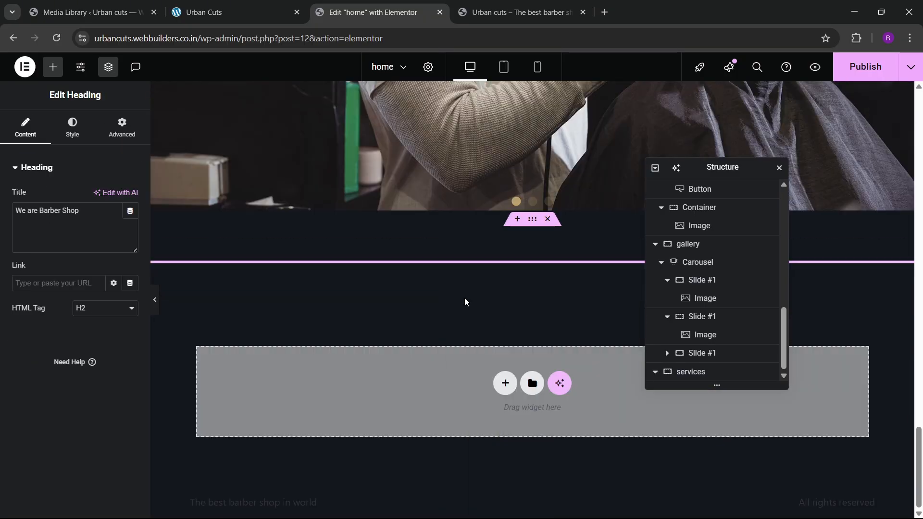
- Copy the "welcome to the board" heading into the services container and place it above the "We are Barber Shop" heading
scroll(309, 281, "up", 10)
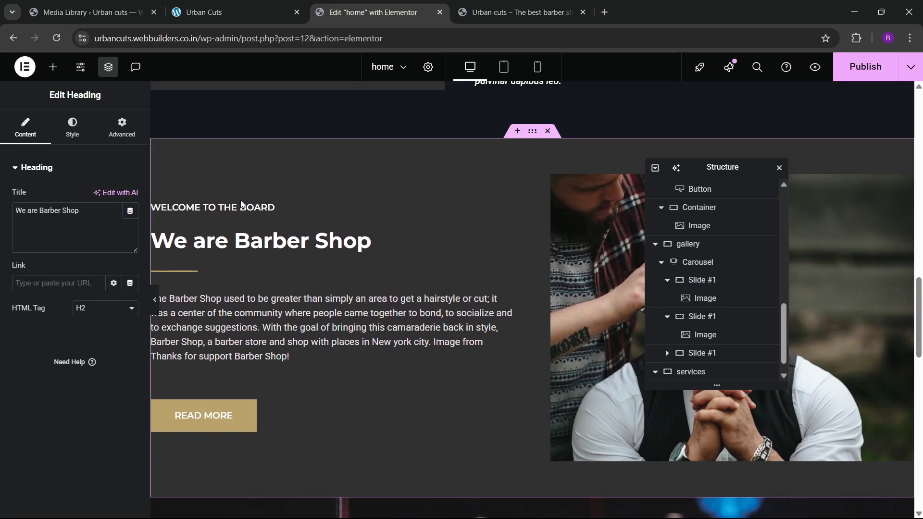
right_click(242, 204)
left_click(242, 206)
right_click(242, 206)
left_click(255, 264)
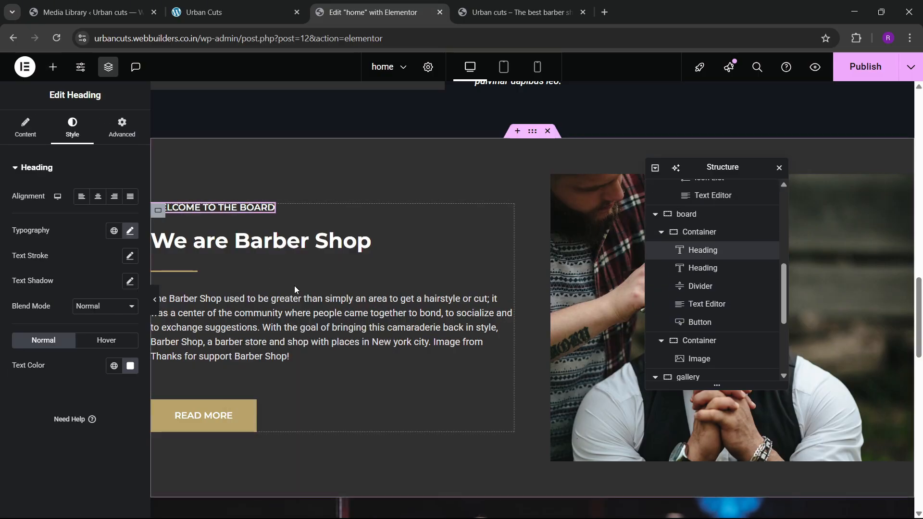
scroll(294, 288, "down", 10)
right_click(313, 245)
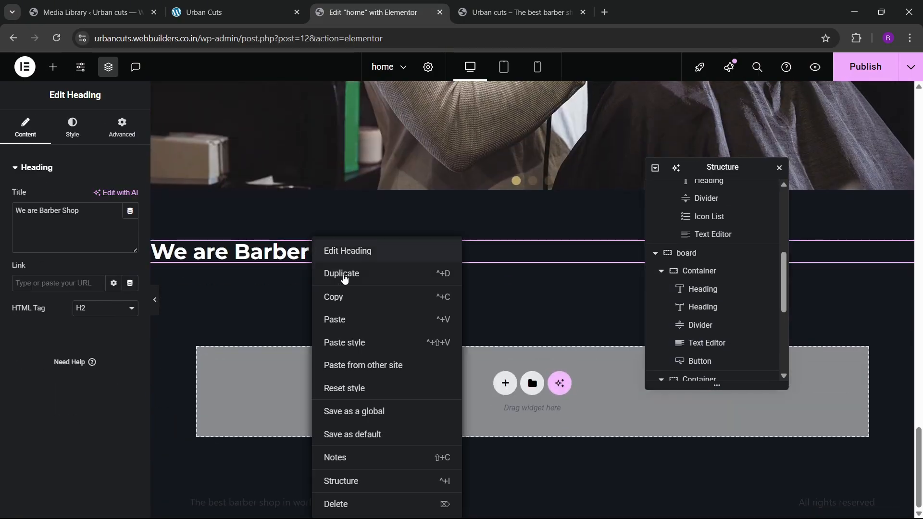
left_click(336, 319)
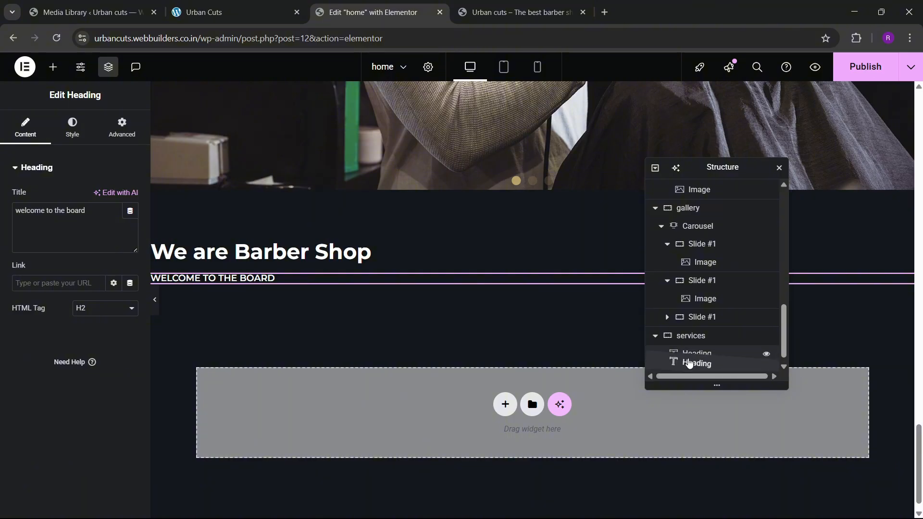
left_click_drag(688, 363, 688, 350)
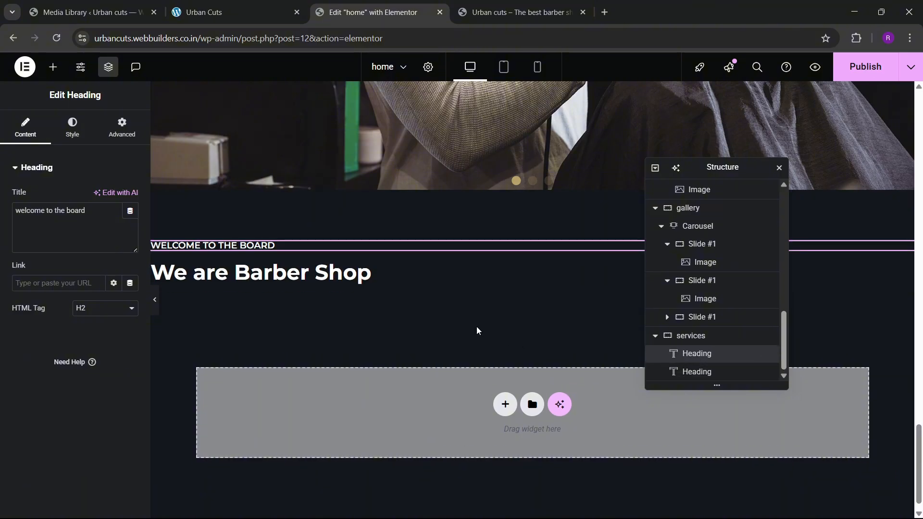
- Center the services container's content by setting both Justify Content and Align Items to center
left_click(709, 339)
left_click(26, 127)
scroll(81, 326, "down", 2)
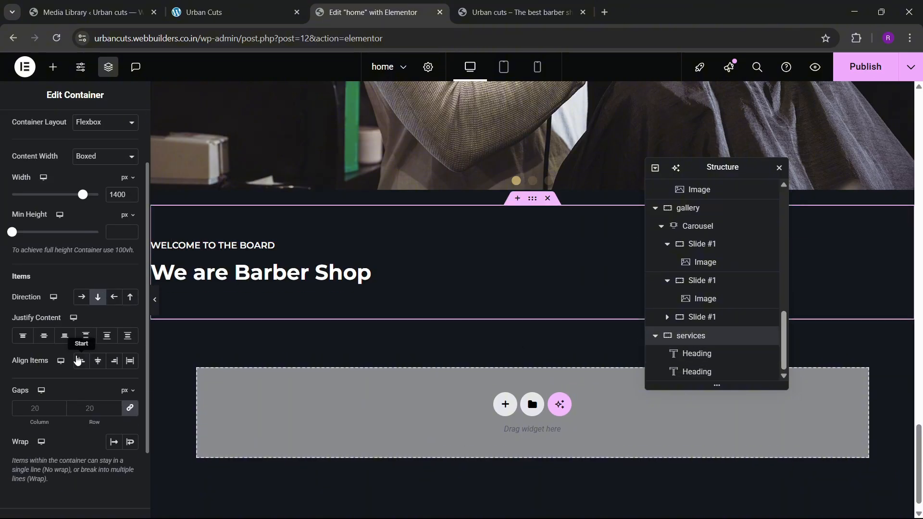
left_click(44, 335)
left_click(98, 360)
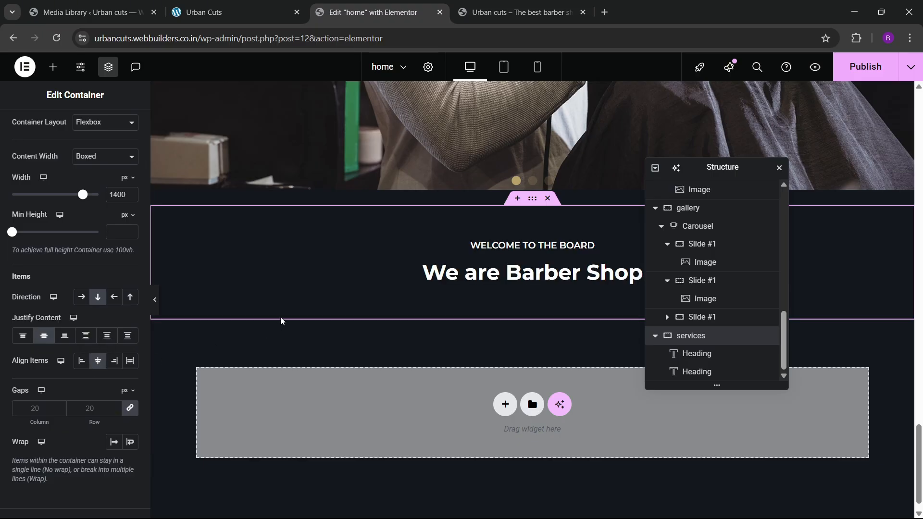
- Replace the large services heading's title with "Barbershop Services" copied from the reference site
left_click(216, 12)
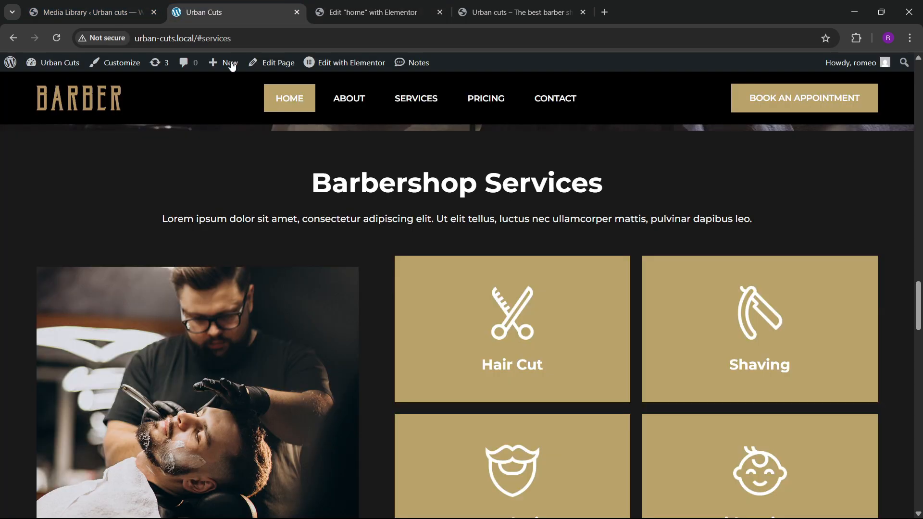
left_click_drag(312, 183, 604, 184)
left_click(411, 20)
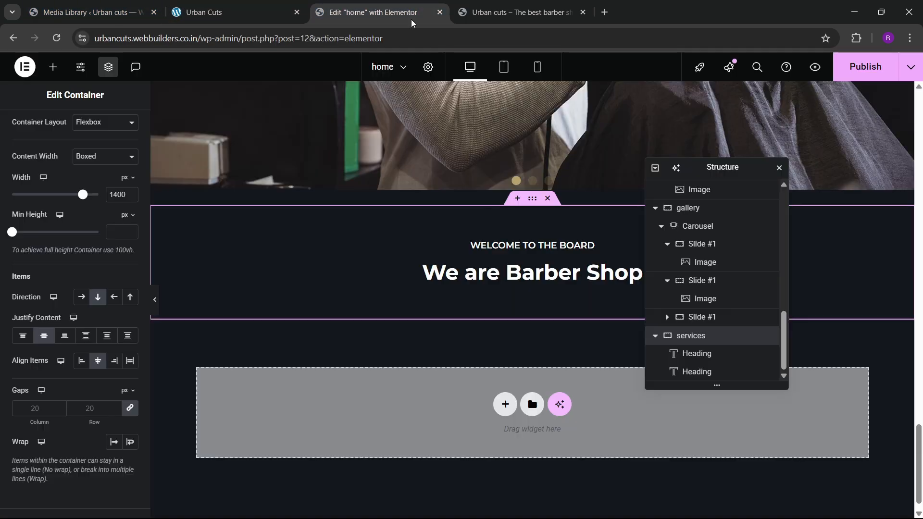
left_click(509, 269)
key("ctrl+a")
key("ctrl+v")
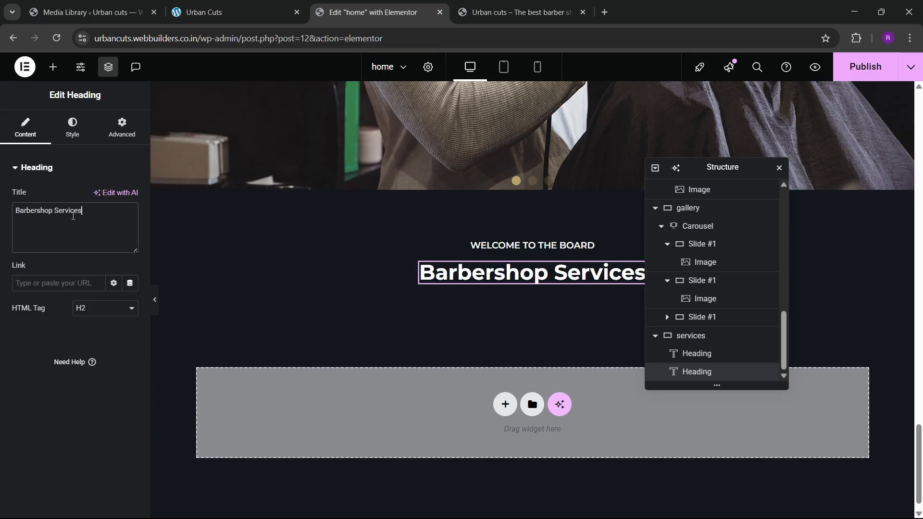
- Copy the board section's paragraph text widget and paste it below the "Barbershop Services" heading
left_click(217, 12)
scroll(454, 277, "up", 1)
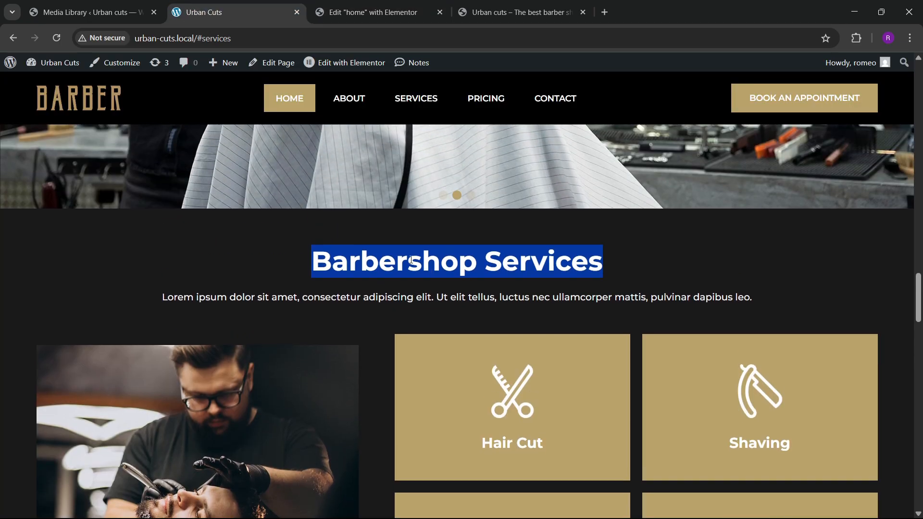
key("ctrl+Tab")
scroll(487, 265, "up", 10)
scroll(488, 265, "up", 4)
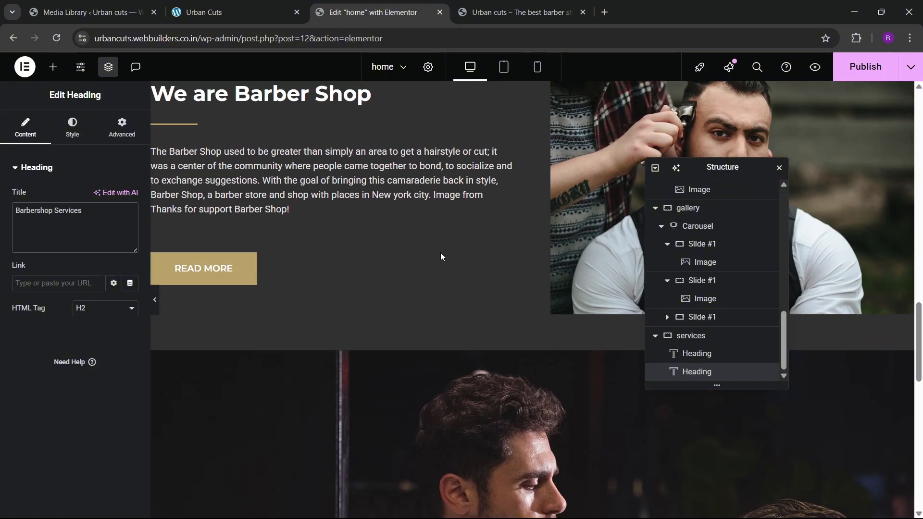
scroll(353, 192, "up", 2)
right_click(356, 241)
left_click(394, 296)
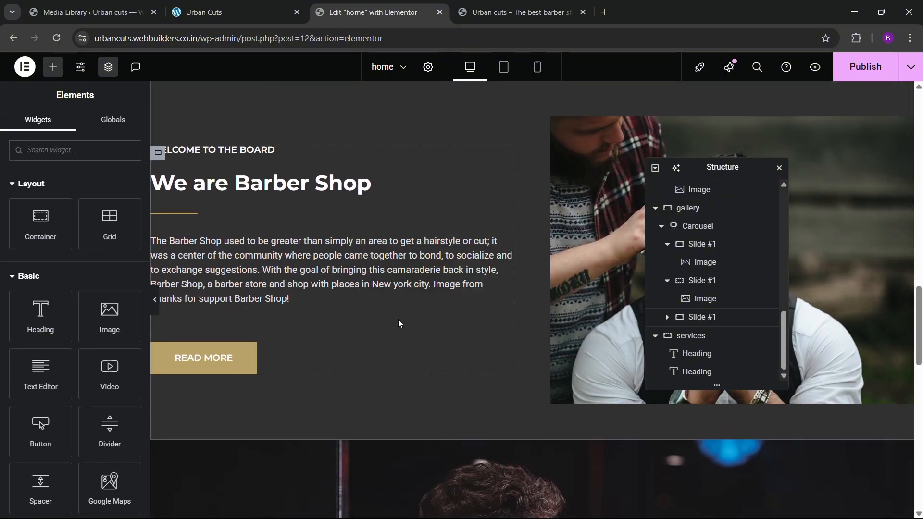
scroll(399, 318, "down", 11)
right_click(537, 253)
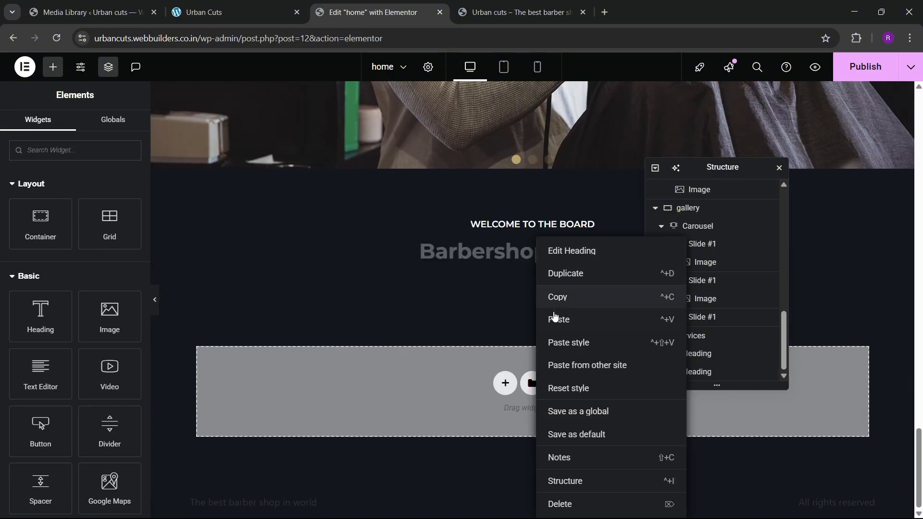
left_click(553, 316)
- Replace the pasted paragraph's content with the Lorem ipsum sentence from the reference site's services section, using the code view
left_click(226, 12)
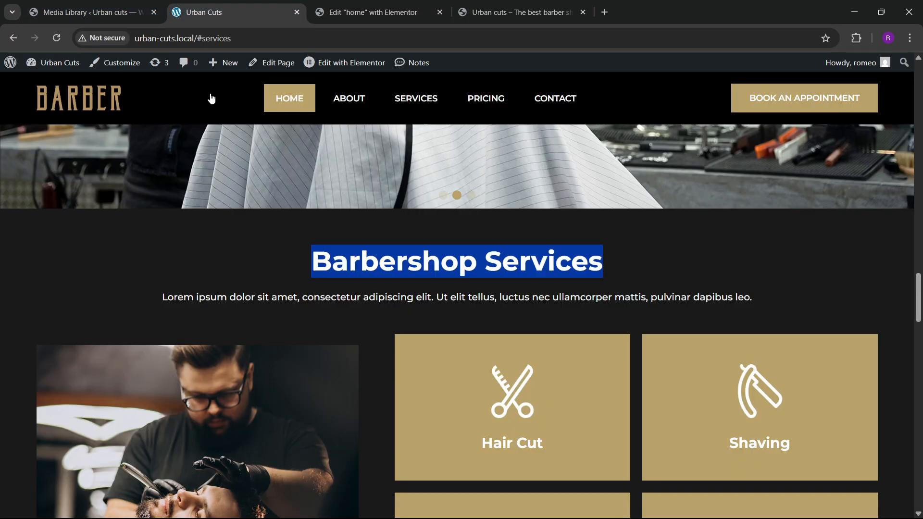
left_click(166, 299)
left_click_drag(218, 300, 751, 275)
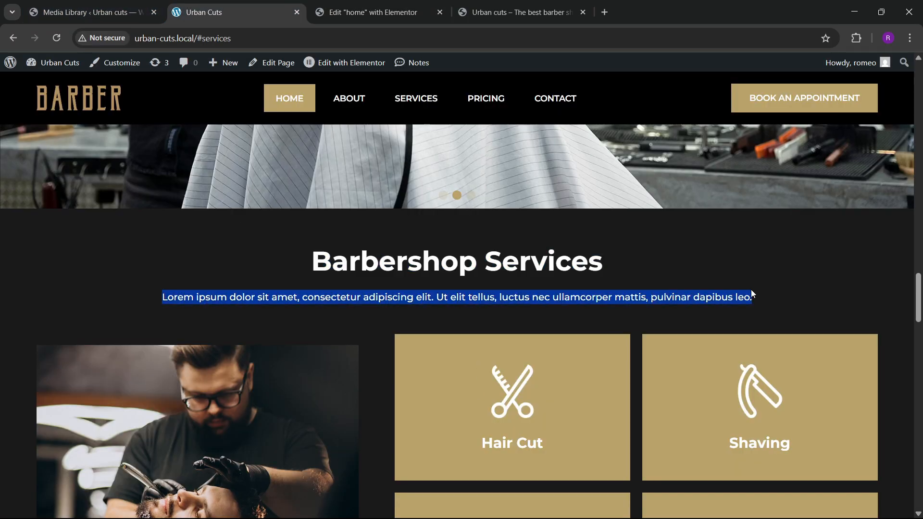
key("ctrl+Tab")
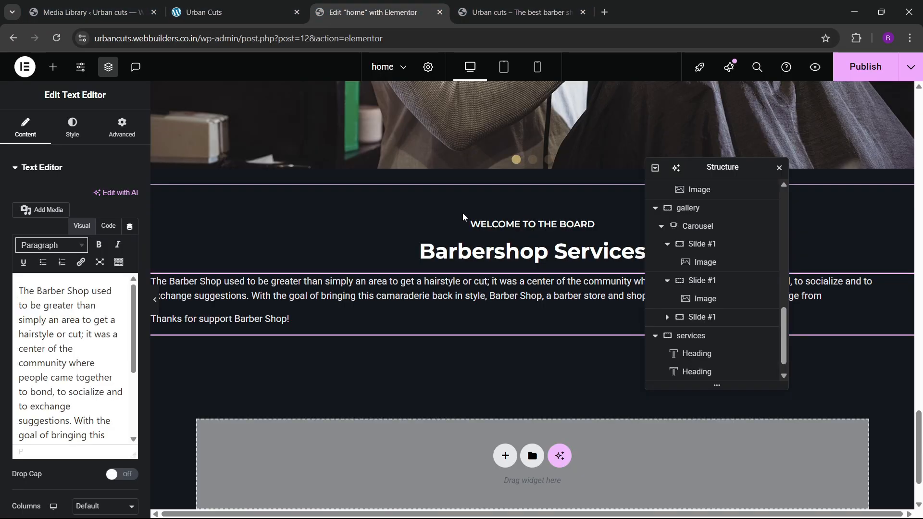
left_click(108, 226)
key("ctrl+a")
key("ctrl+v")
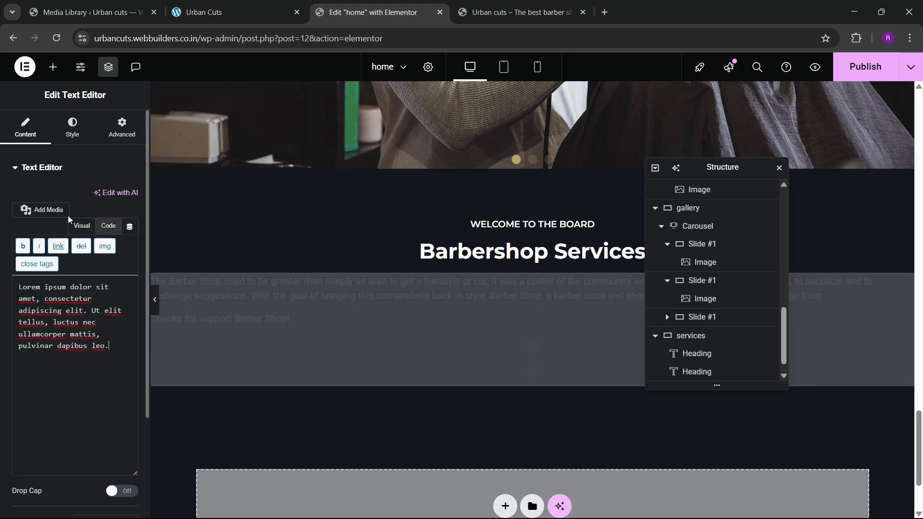
- Center-align the Lorem ipsum paragraph below the "Barbershop Services" heading
left_click(72, 130)
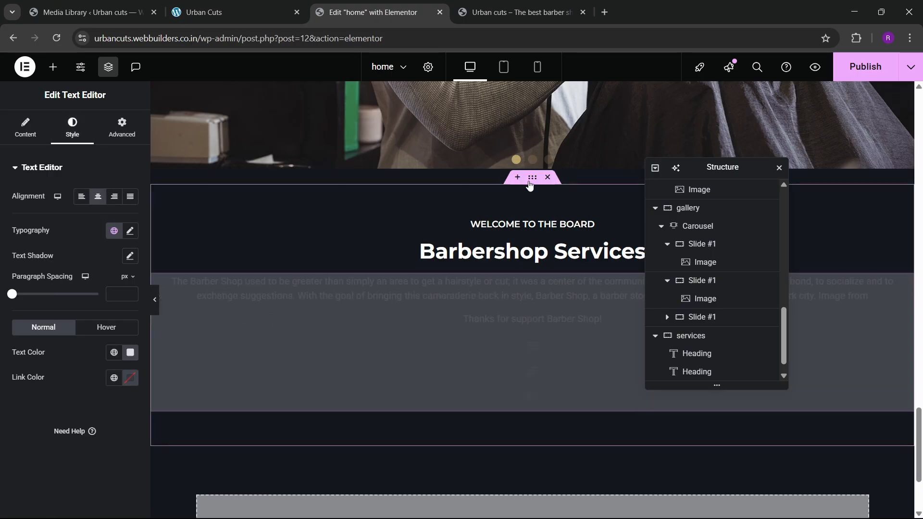
left_click(162, 190)
scroll(101, 350, "down", 3)
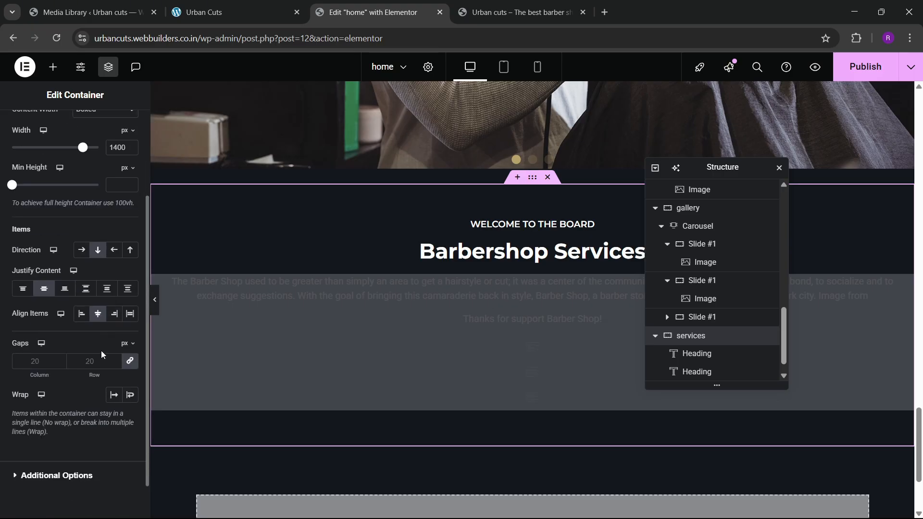
scroll(100, 347, "up", 3)
left_click(121, 127)
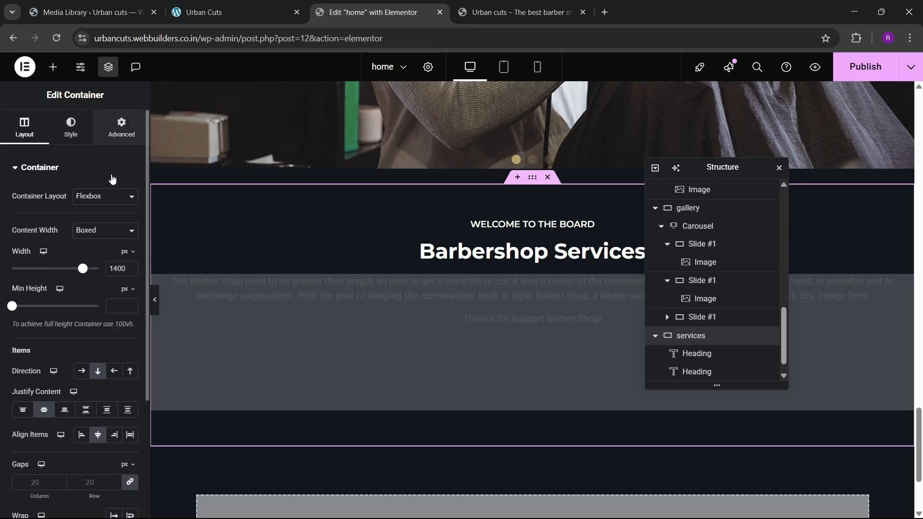
left_click(529, 287)
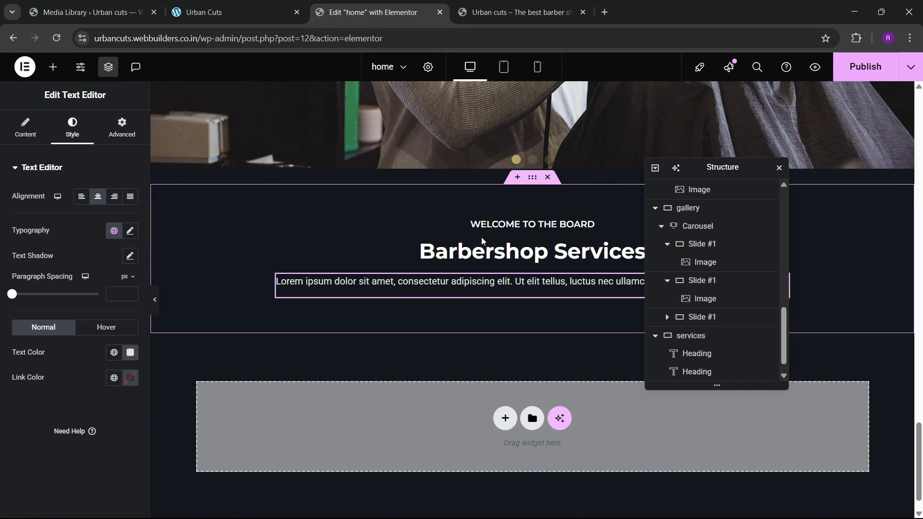
- Check the reference services layout, add a container below the Lorem ipsum paragraph, and set its padding to 0 on all sides
left_click(240, 11)
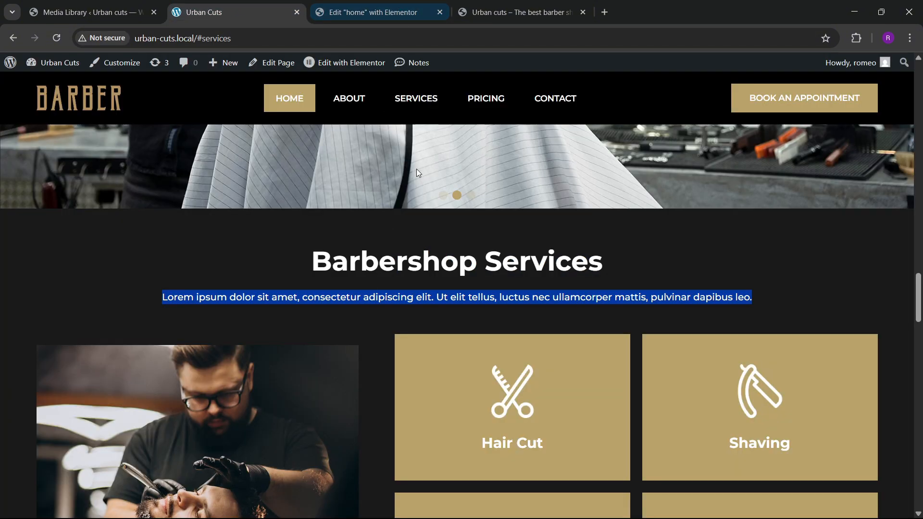
scroll(416, 169, "down", 3)
left_click(378, 12)
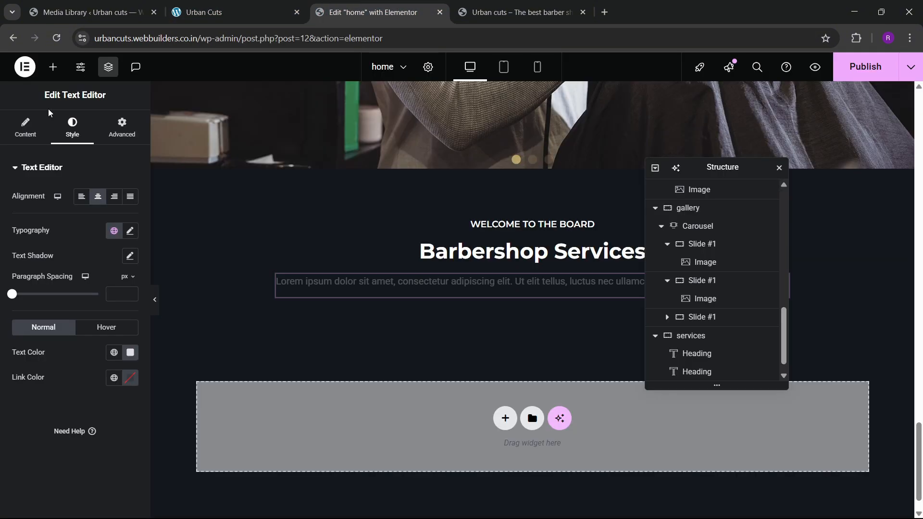
left_click(53, 67)
left_click_drag(41, 222, 43, 272)
left_click_drag(16, 242, 346, 324)
left_click(114, 129)
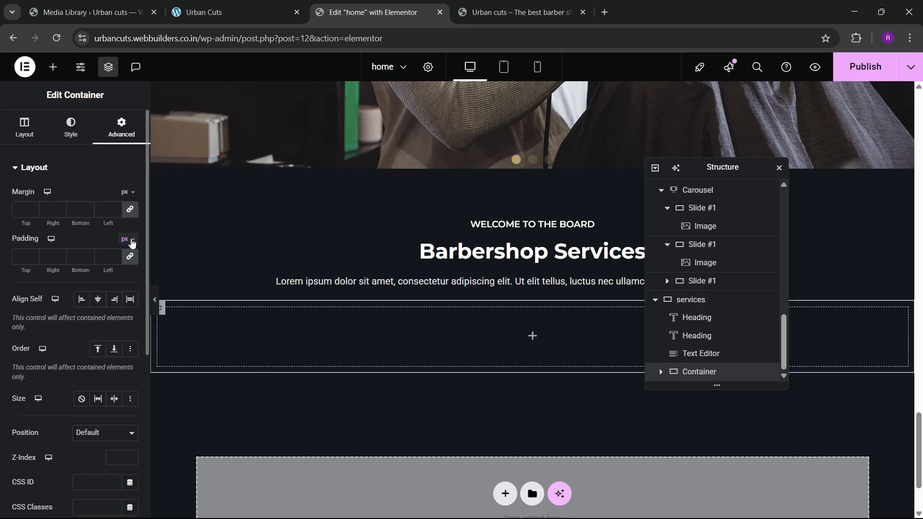
- Nest a second container inside the new services container and set its padding to 0 on all sides
left_click(53, 67)
left_click_drag(58, 199, 315, 322)
left_click(114, 126)
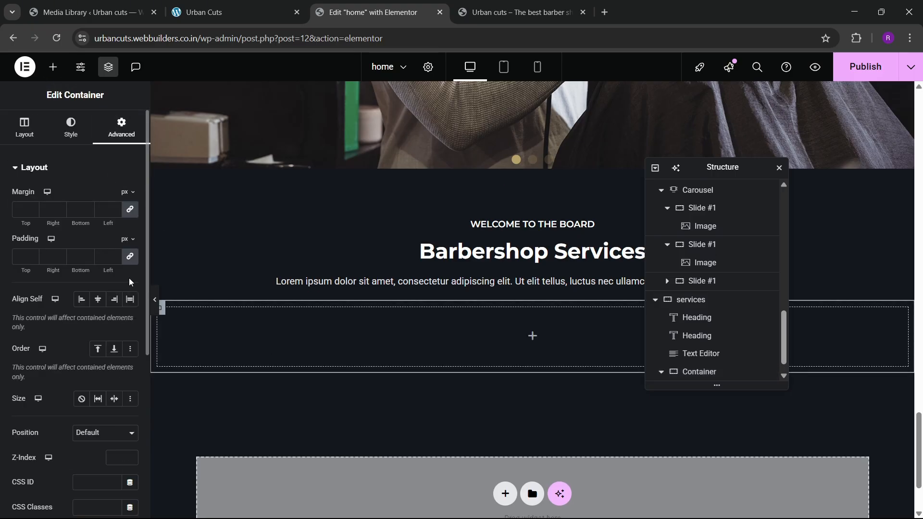
scroll(690, 352, "up", 3)
scroll(687, 346, "down", 3)
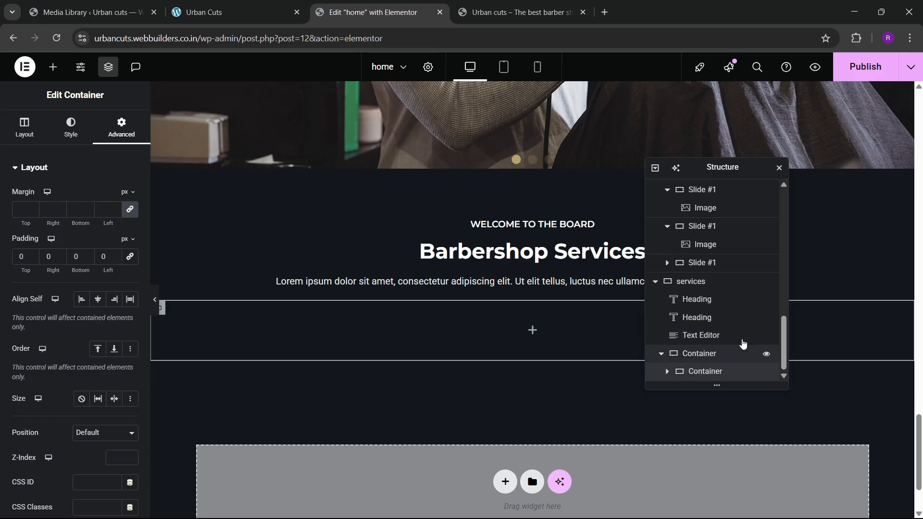
- Duplicate the nested container inside the services section's inner container
right_click(704, 378)
left_click(716, 227)
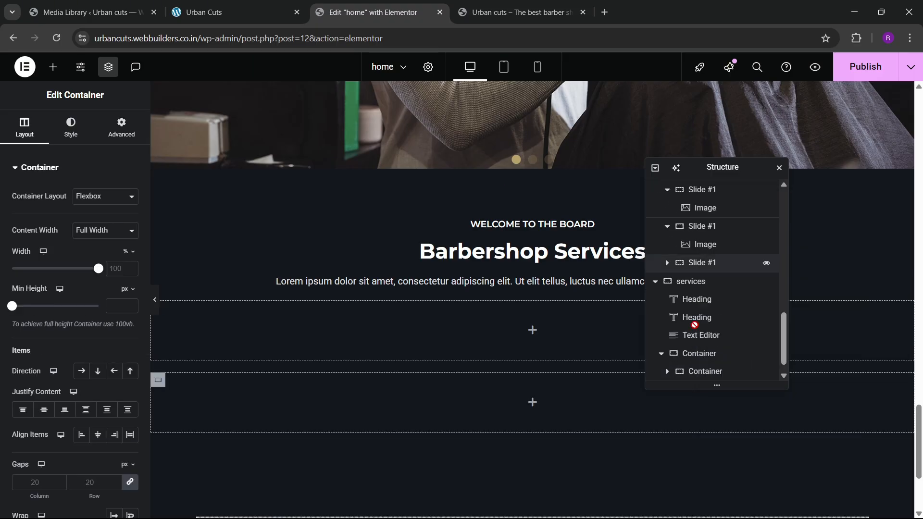
scroll(701, 336, "down", 1)
- Set the parent of the two nested containers to row direction, with Space Between justification and centered item alignment
left_click(700, 334)
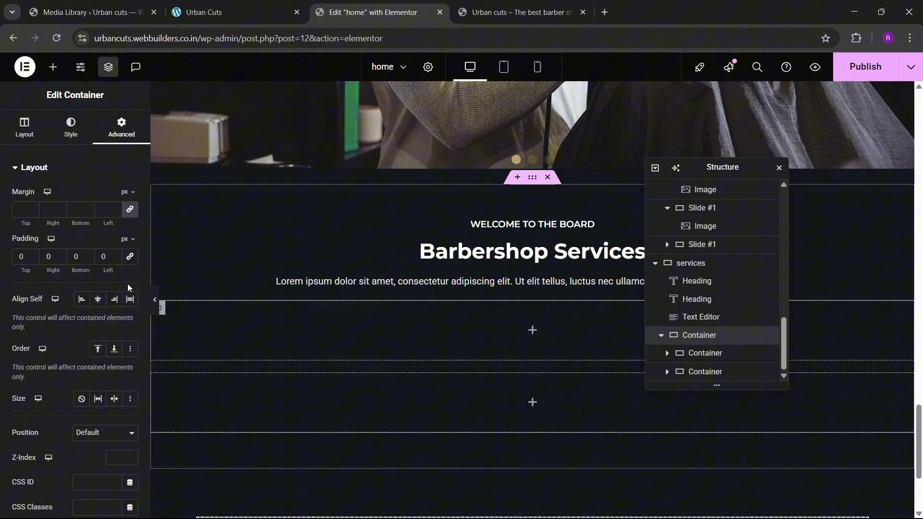
left_click(25, 140)
left_click(90, 371)
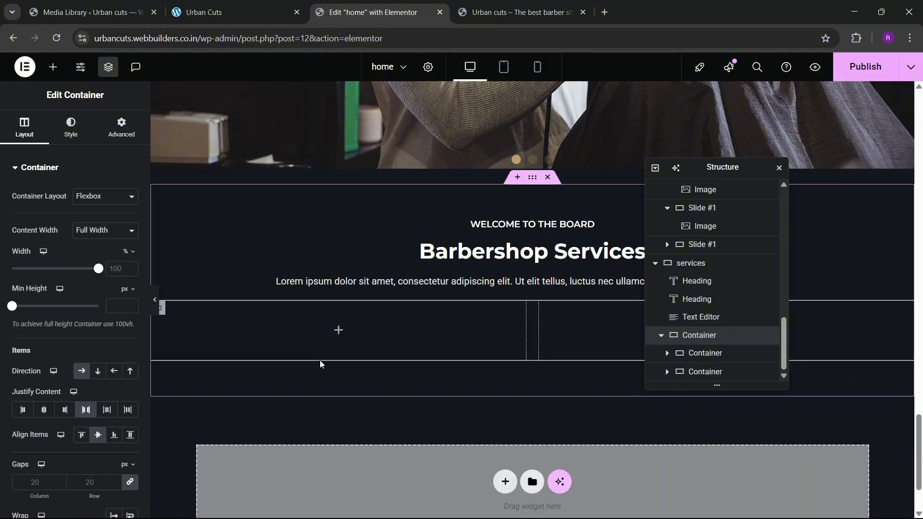
- Compare with the reference services section and add an Image widget to the first of the two nested containers
scroll(322, 363, "down", 2)
left_click(230, 10)
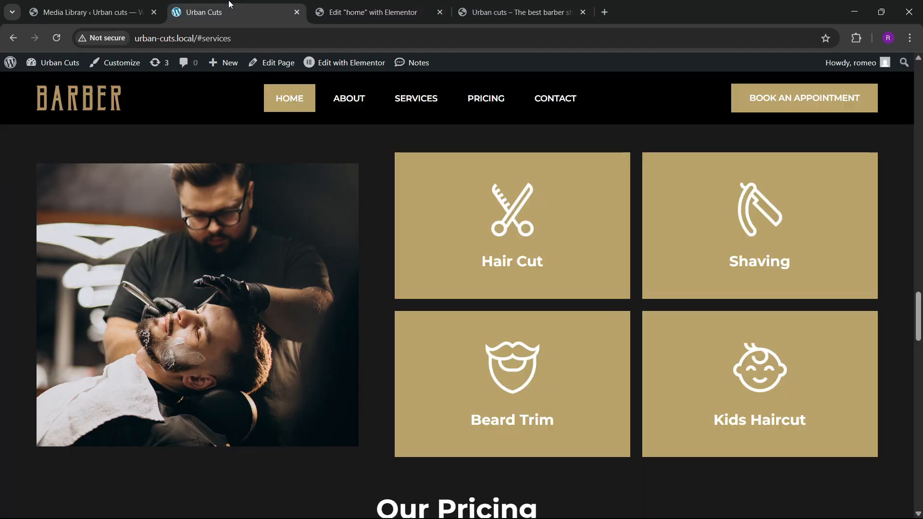
left_click(338, 5)
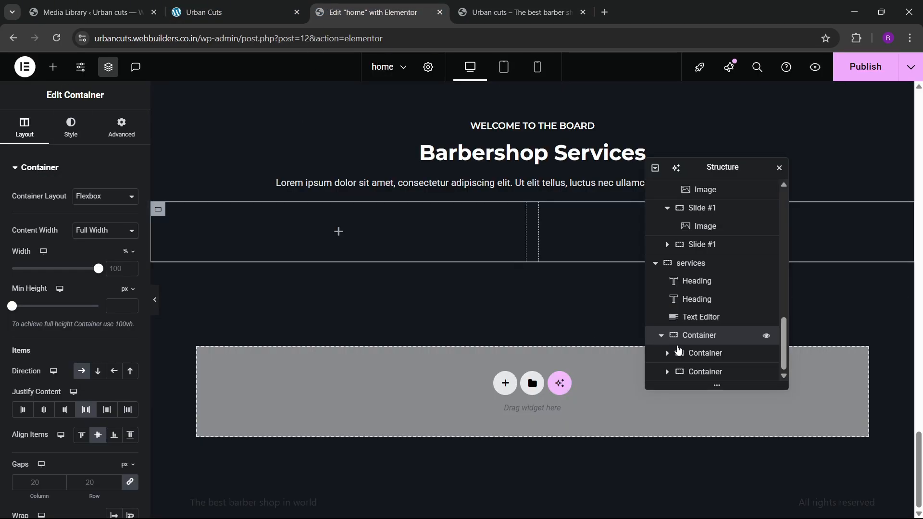
left_click(678, 353)
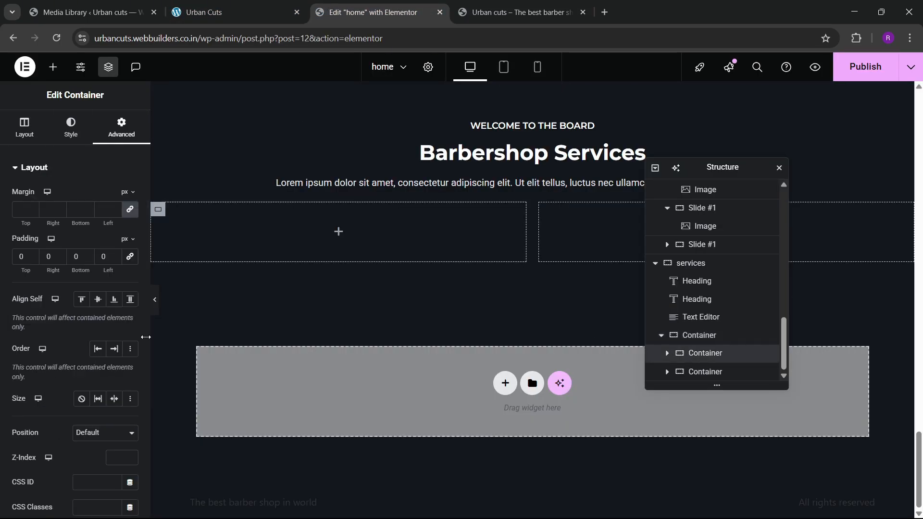
left_click(247, 9)
left_click(365, 12)
left_click(53, 67)
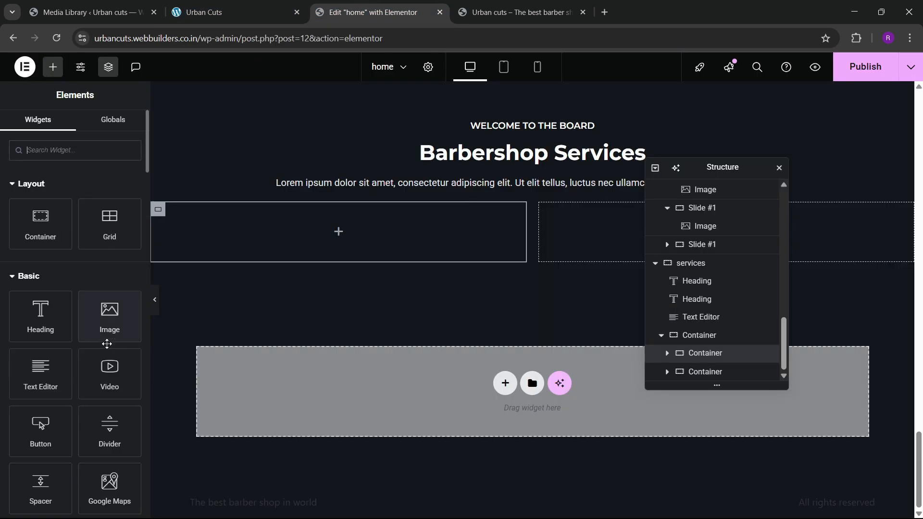
left_click_drag(107, 344, 303, 235)
- Set the new image widget's picture to handsome-man-cutting-beard-barber-4.jpg from the media library
left_click(63, 238)
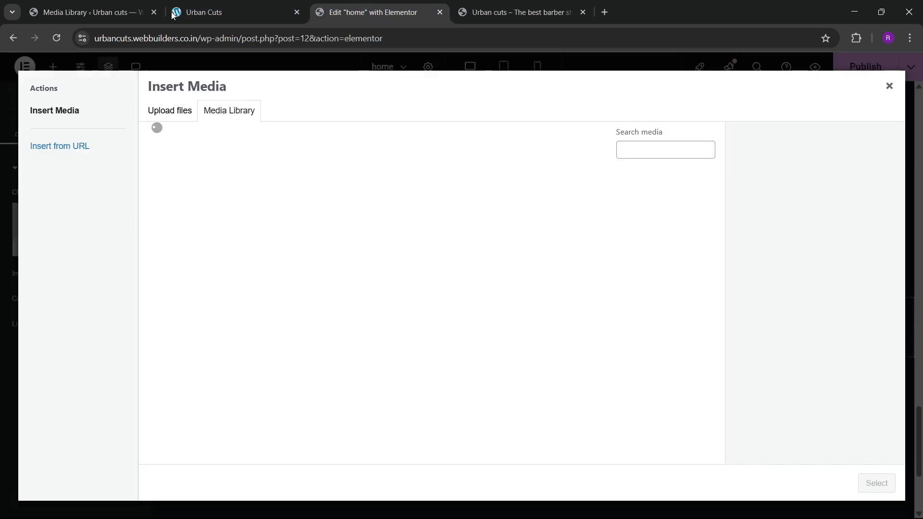
left_click(173, 15)
left_click(353, 5)
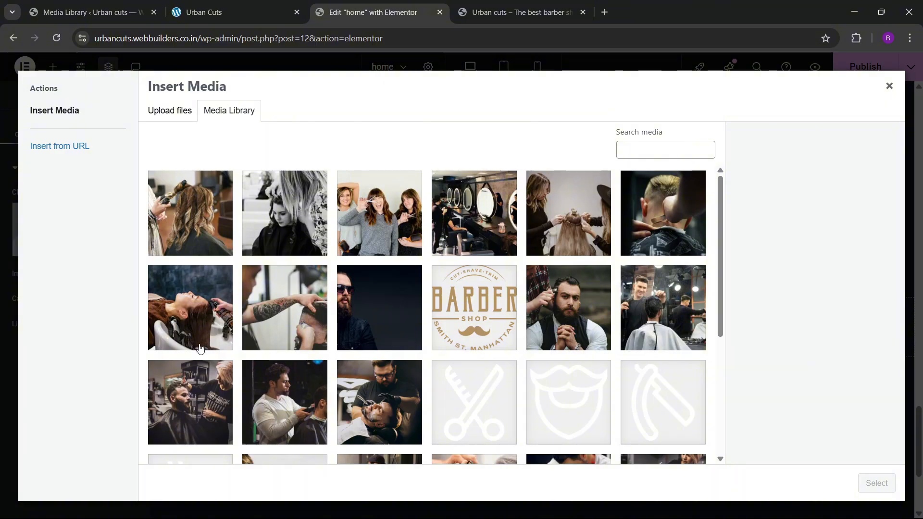
left_click(359, 408)
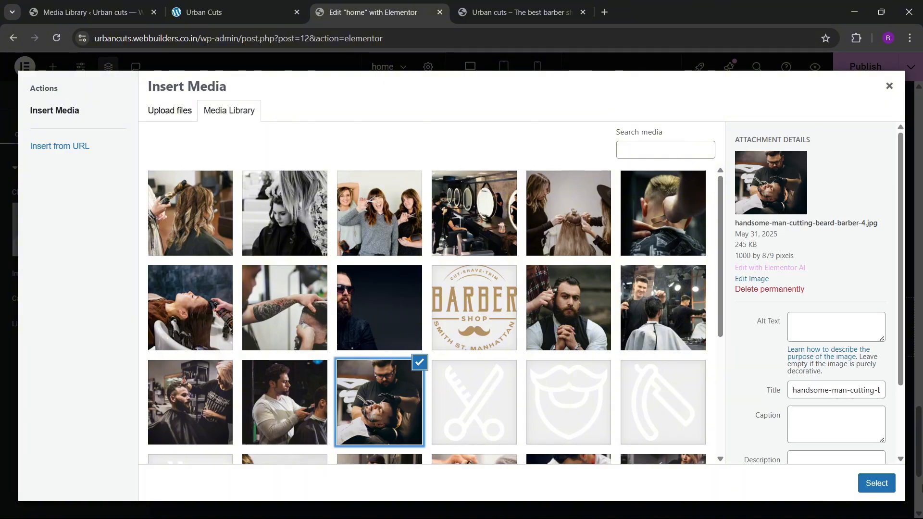
left_click(876, 483)
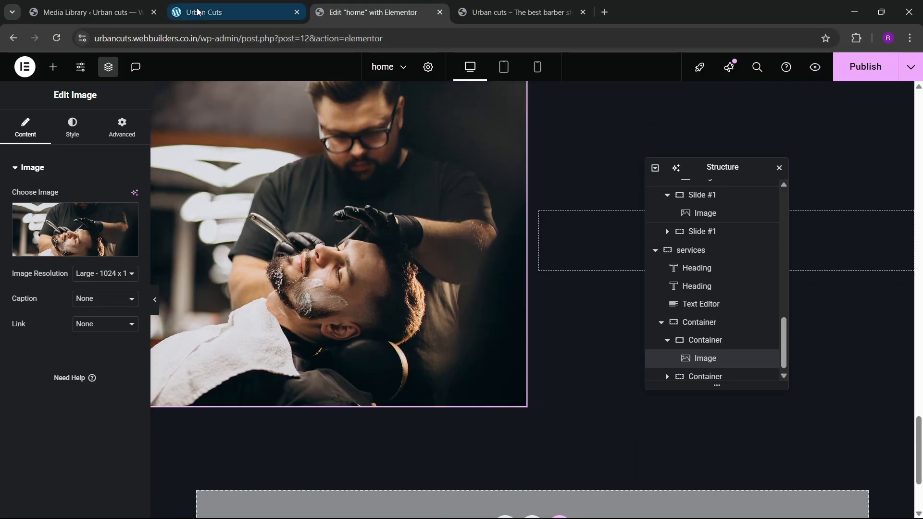
- Add a Grid element to the empty container beside the barber image, moving the Structure window out of the way
left_click(216, 12)
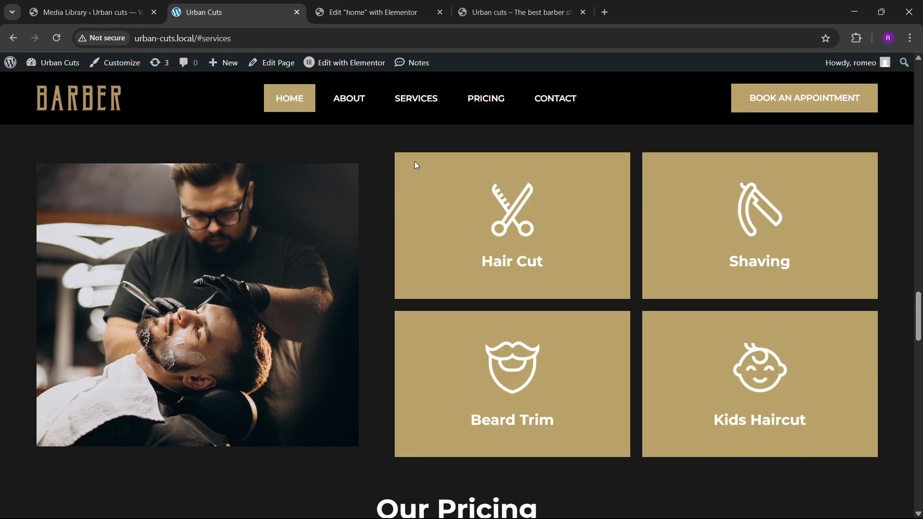
left_click(379, 12)
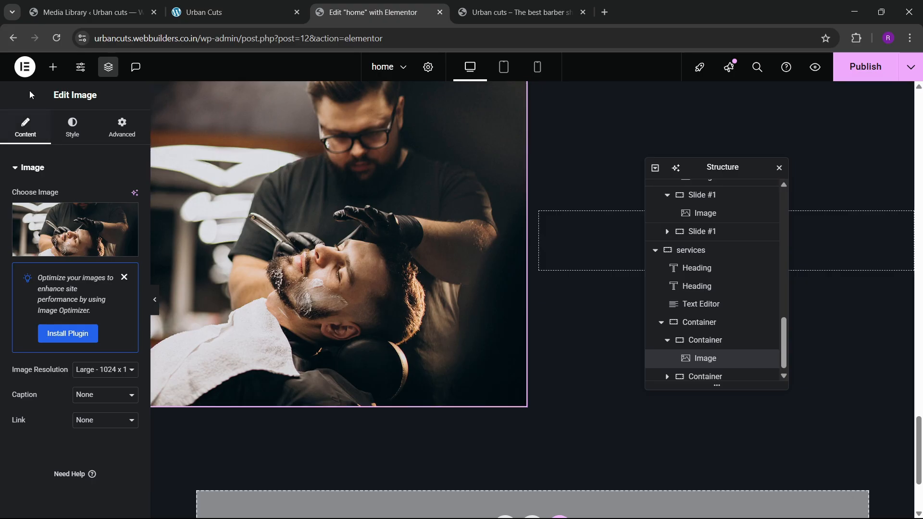
left_click(51, 70)
type("grid")
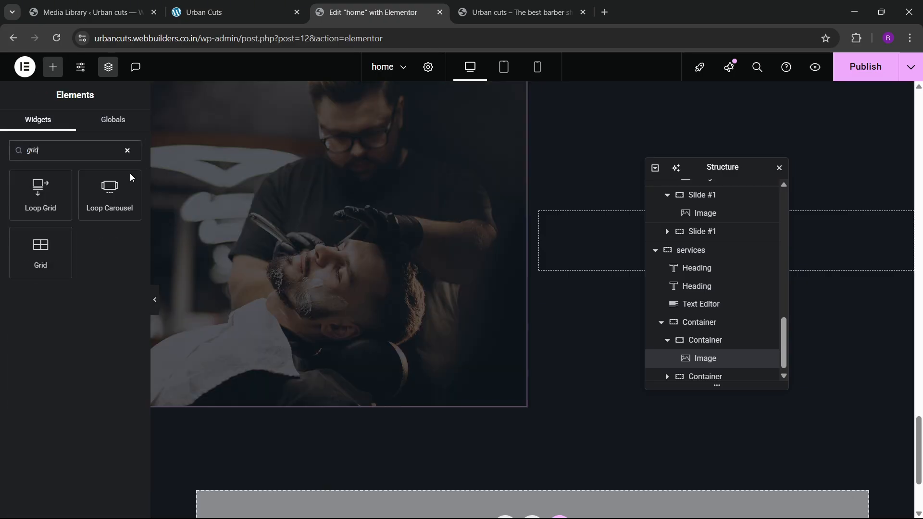
left_click_drag(41, 252, 740, 243)
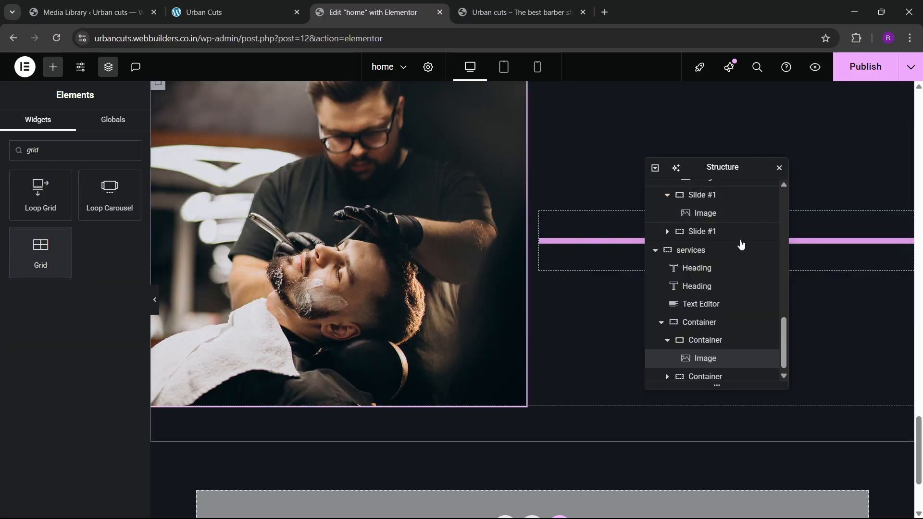
left_click_drag(730, 174, 447, 257)
left_click_drag(40, 252, 570, 240)
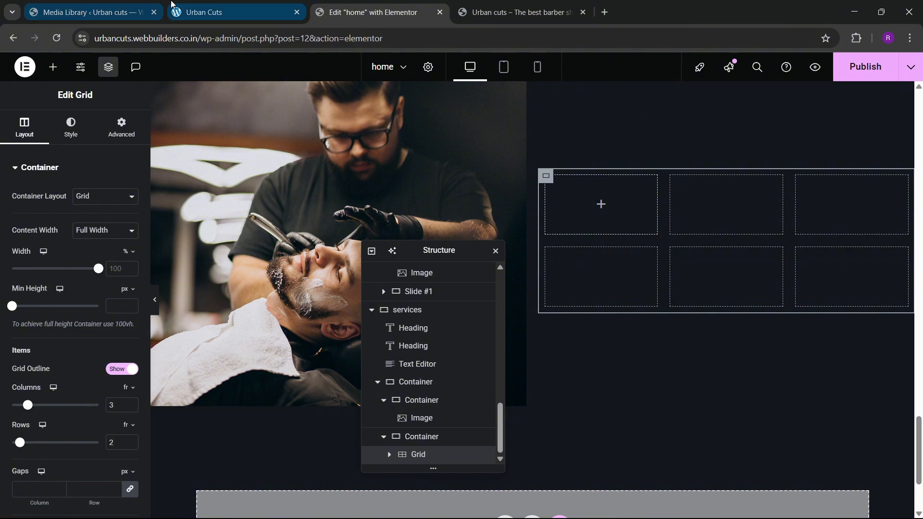
- Set the grid to 2 columns with 2 rows, as in the reference, and its padding to 0 on all sides
left_click(257, 7)
left_click(372, 12)
scroll(79, 385, "down", 2)
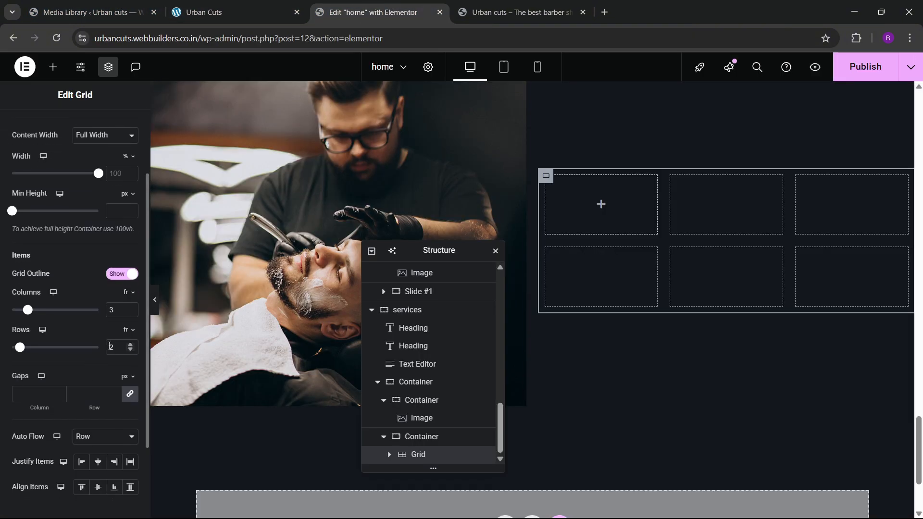
left_click(130, 314)
scroll(72, 327, "up", 5)
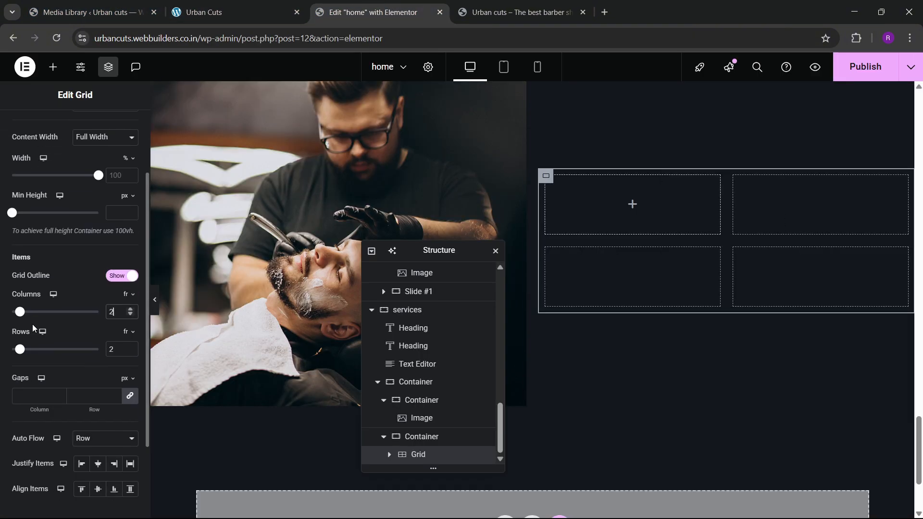
left_click(121, 127)
left_click(132, 260)
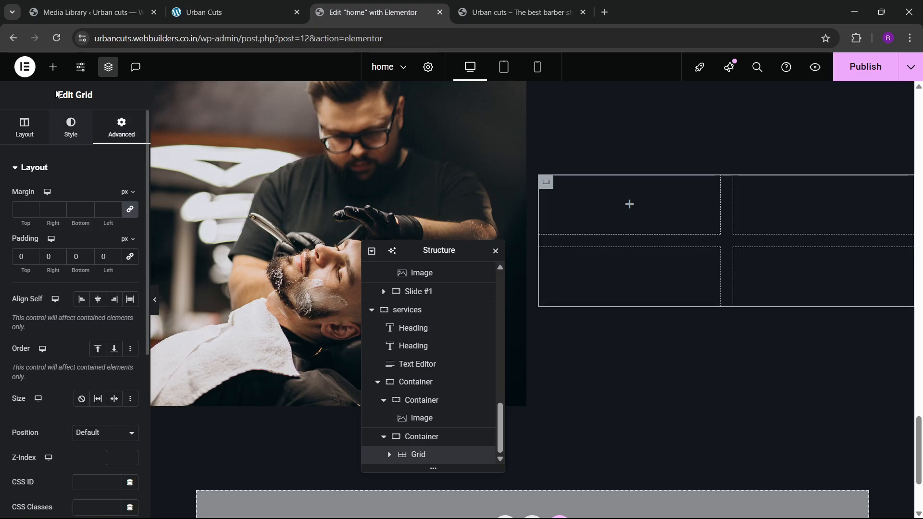
- Add a container to the grid's first cell and set its padding to 0 on all sides
scroll(323, 348, "down", 3)
left_click(53, 67)
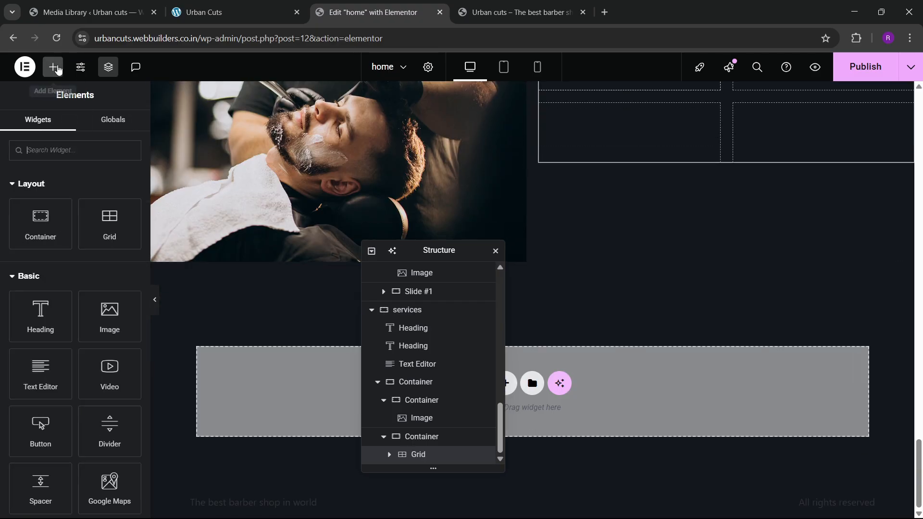
left_click_drag(40, 226, 644, 74)
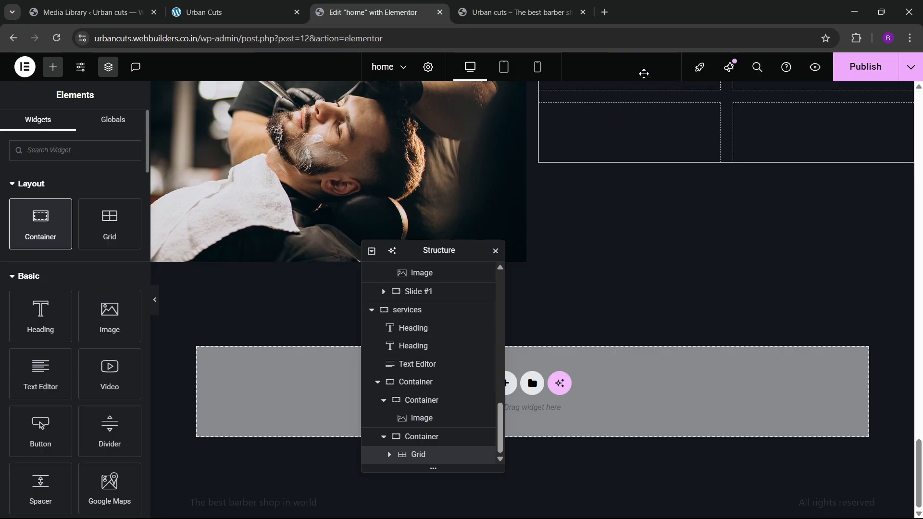
scroll(620, 123, "up", 5)
left_click_drag(41, 224, 625, 325)
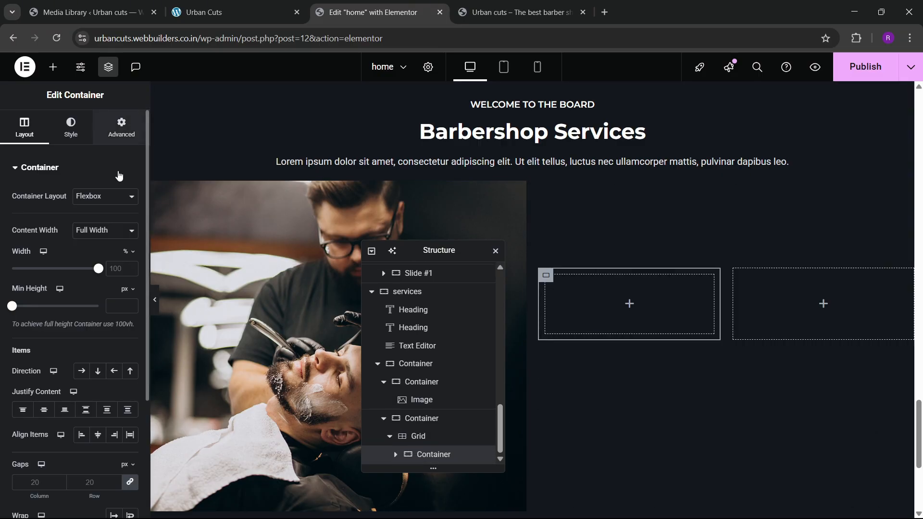
left_click(121, 128)
- Give the first grid cell's container a classic background in the gold global color, matching the reference service cards
left_click(200, 12)
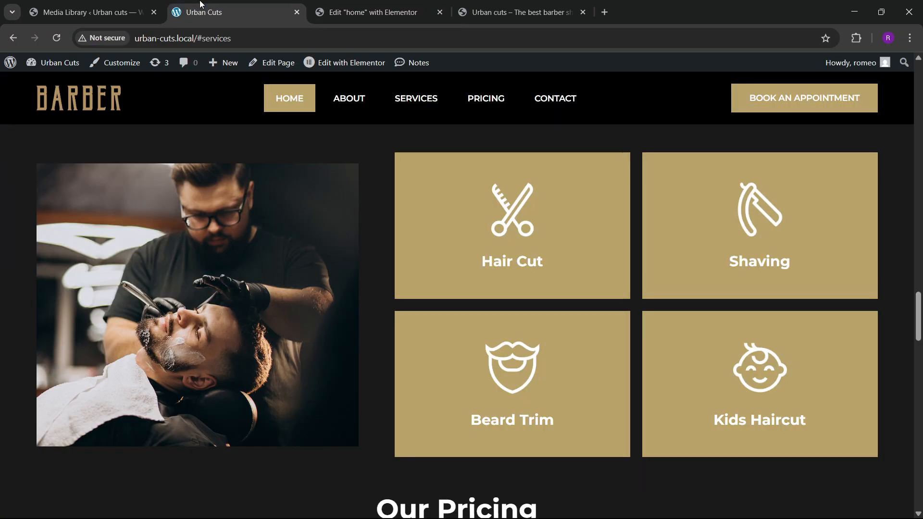
left_click(311, 5)
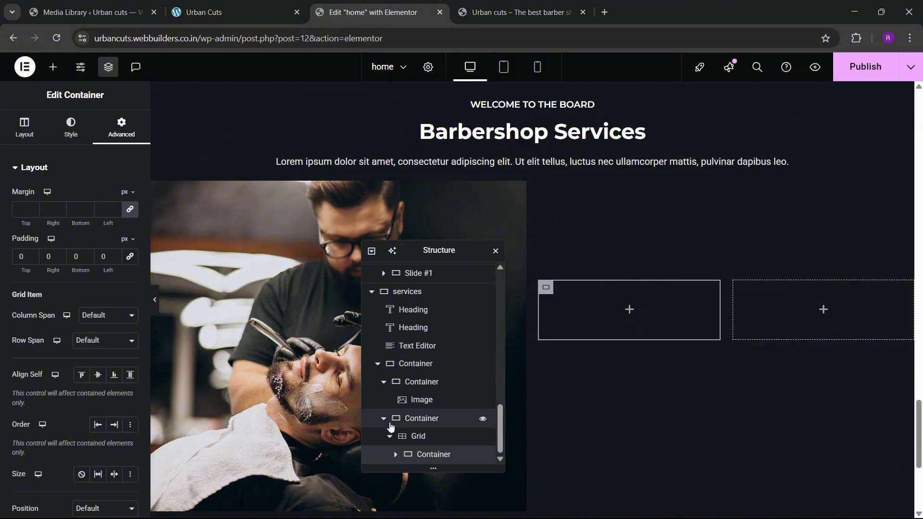
left_click(71, 127)
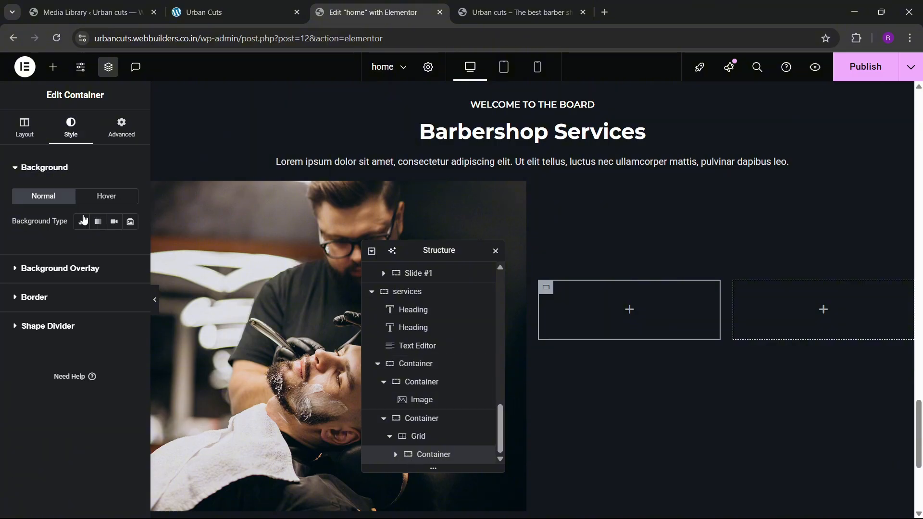
left_click(82, 221)
left_click(114, 247)
left_click(53, 397)
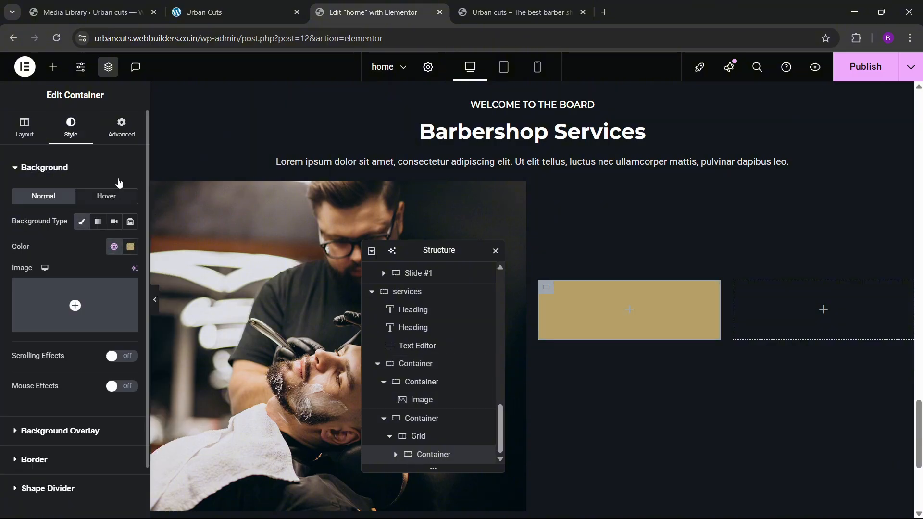
- Set the gold card container's padding to 40 px on all sides and compare it with the reference site
left_click(121, 127)
left_click(126, 259)
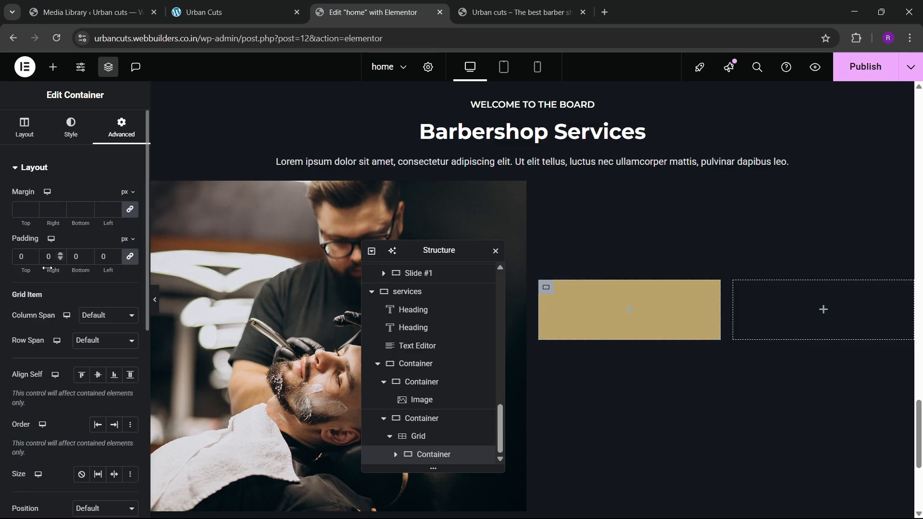
left_click(21, 256)
type("30")
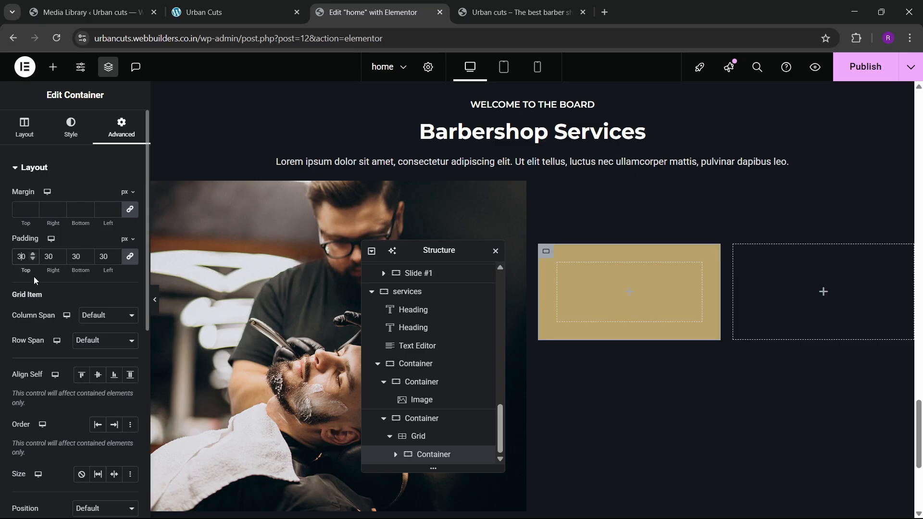
key("BackSpace")
type("4")
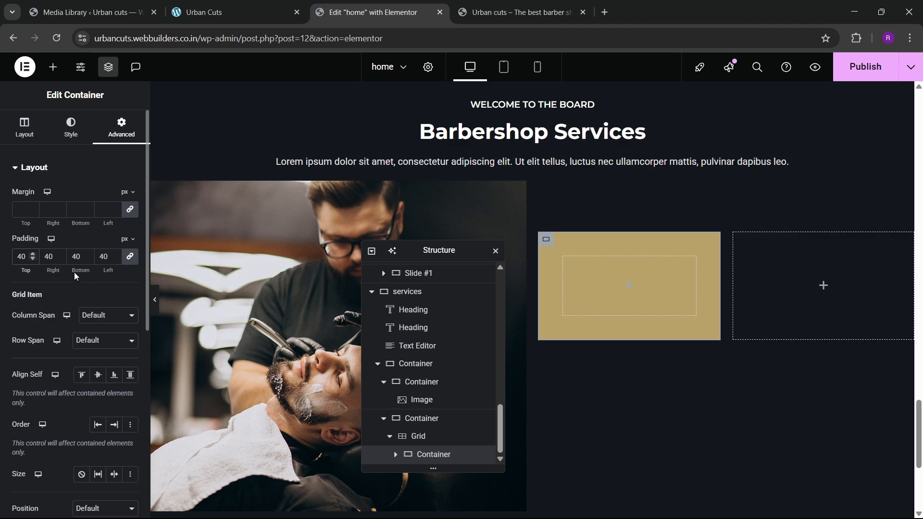
left_click(277, 5)
left_click(370, 12)
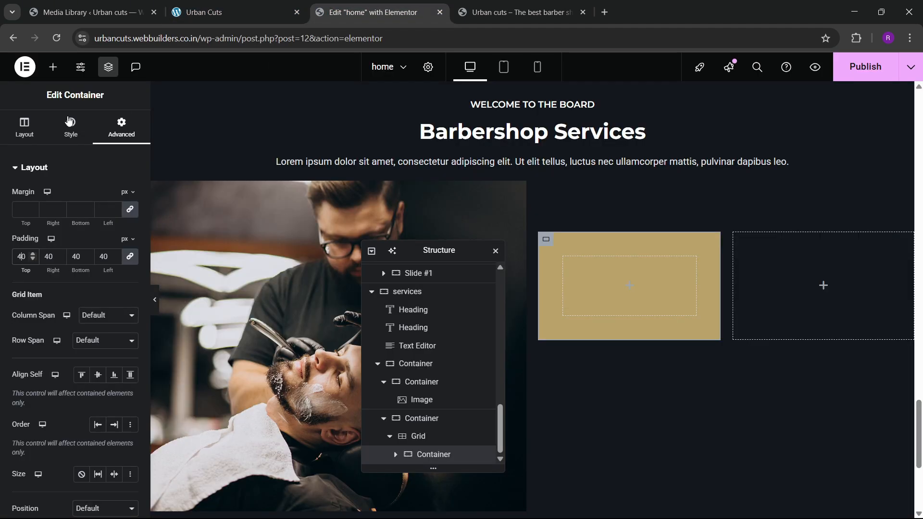
- Add an Image element to the gold card and insert the white scissors-and-comb icon from the media library
left_click(51, 68)
left_click_drag(107, 312, 620, 283)
left_click(96, 240)
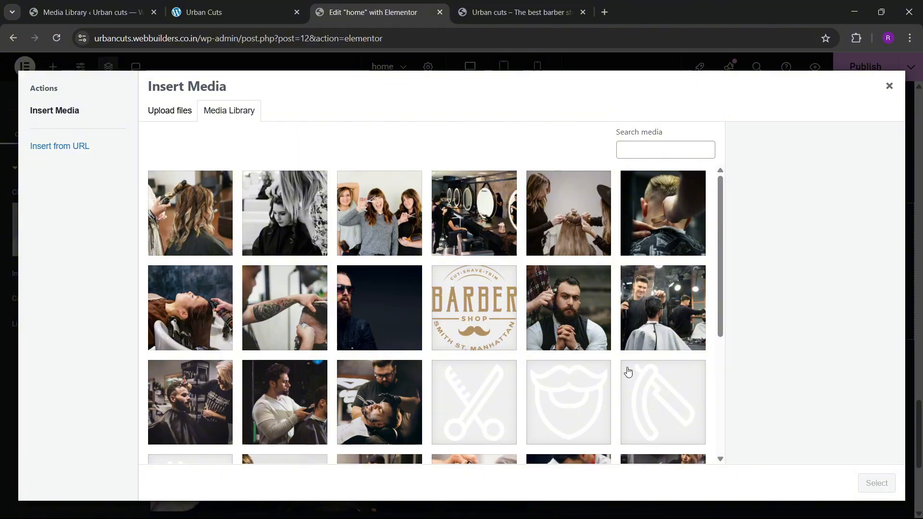
left_click(462, 414)
left_click(875, 482)
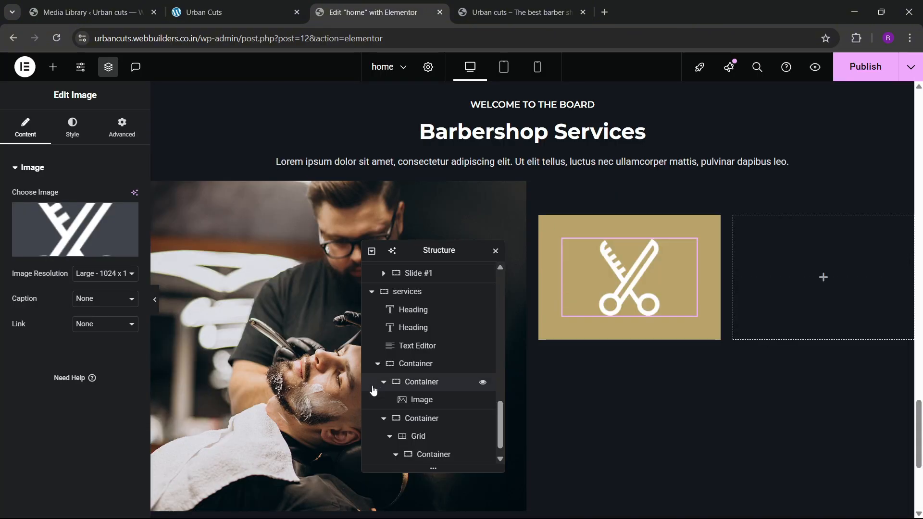
- Set the scissors icon's width to 35% and compare it with the reference site
left_click(69, 136)
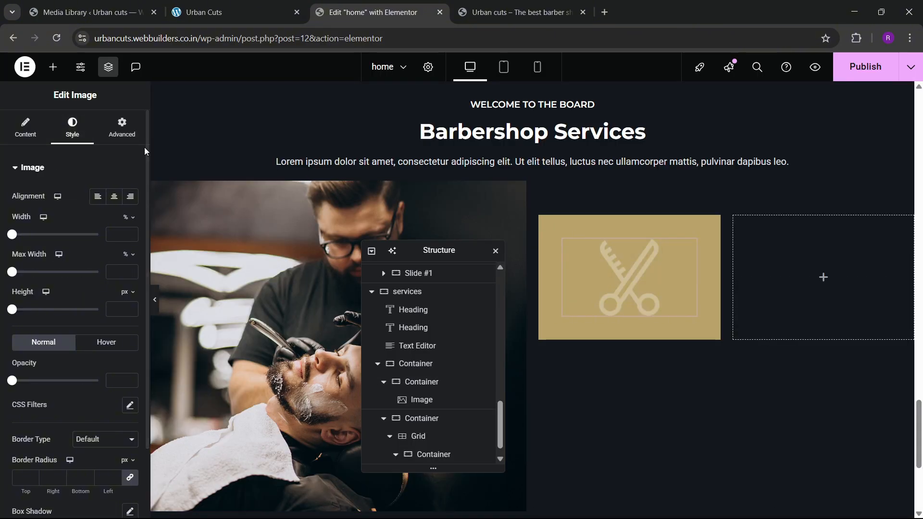
left_click_drag(12, 234, 41, 249)
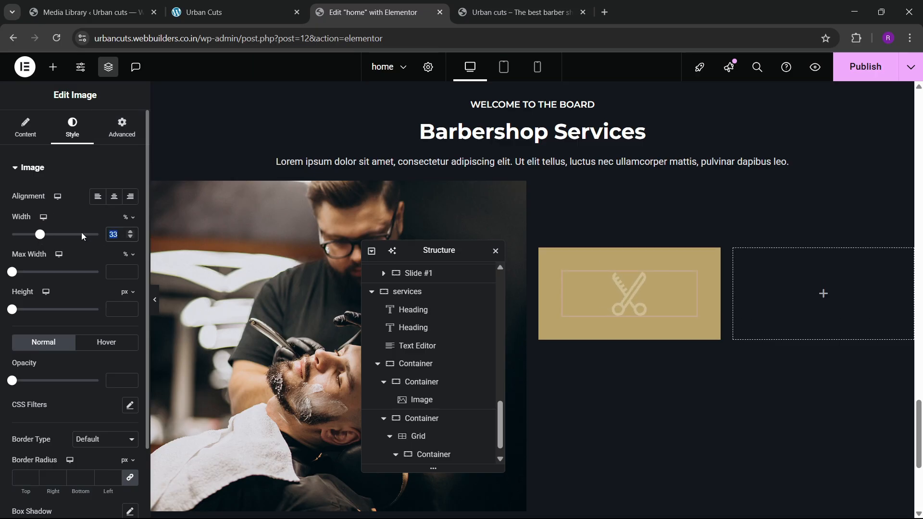
type("40")
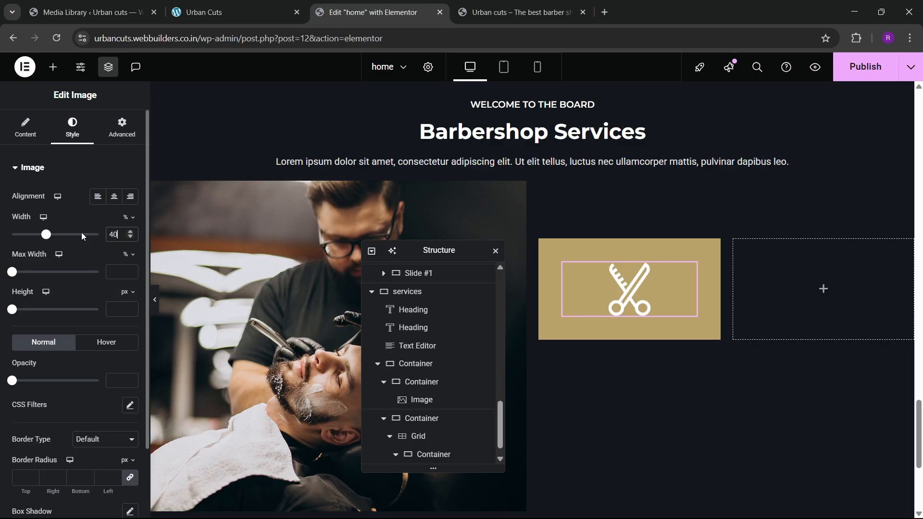
key("BackSpace")
key("BackSpace")
type("35")
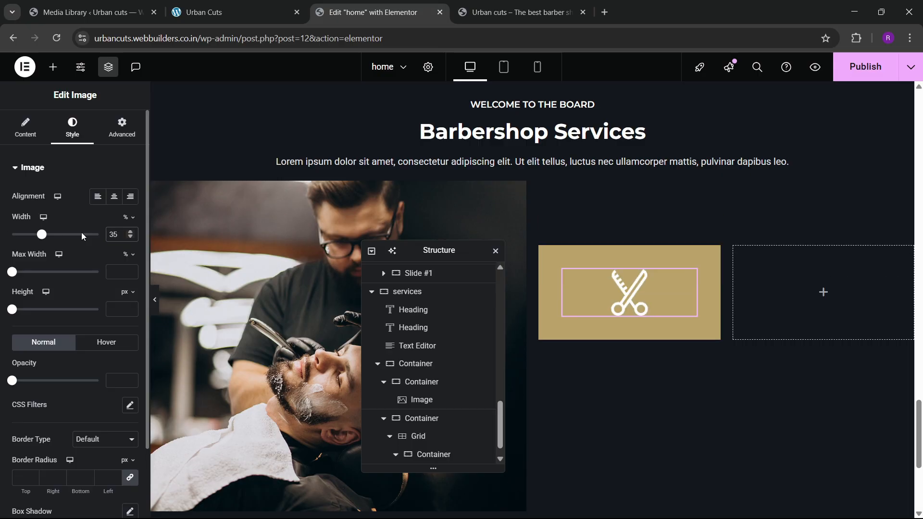
left_click(230, 10)
left_click(367, 12)
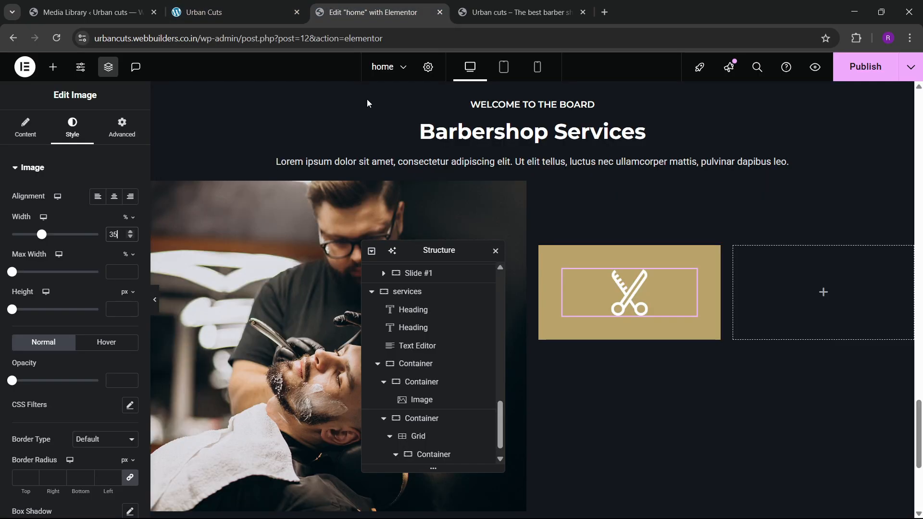
- Copy the Barbershop Services heading, paste it below the scissors icon, and change the pasted title to "Hair Cut"
right_click(515, 136)
left_click(543, 232)
right_click(621, 287)
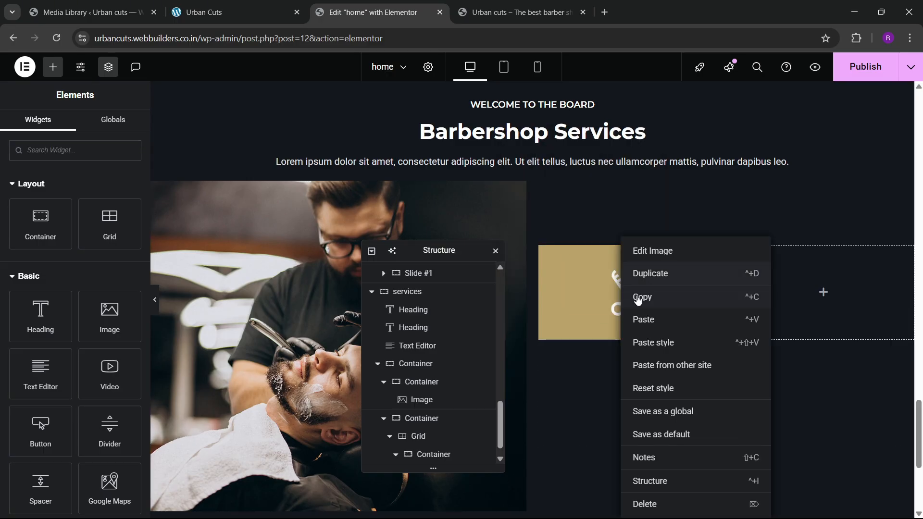
left_click(641, 319)
left_click(273, 5)
left_click(368, 12)
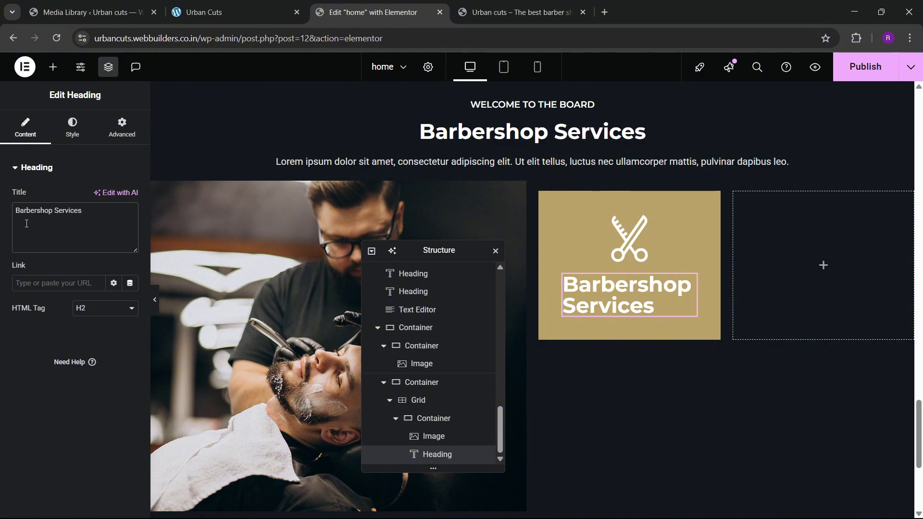
type("Hair Cut")
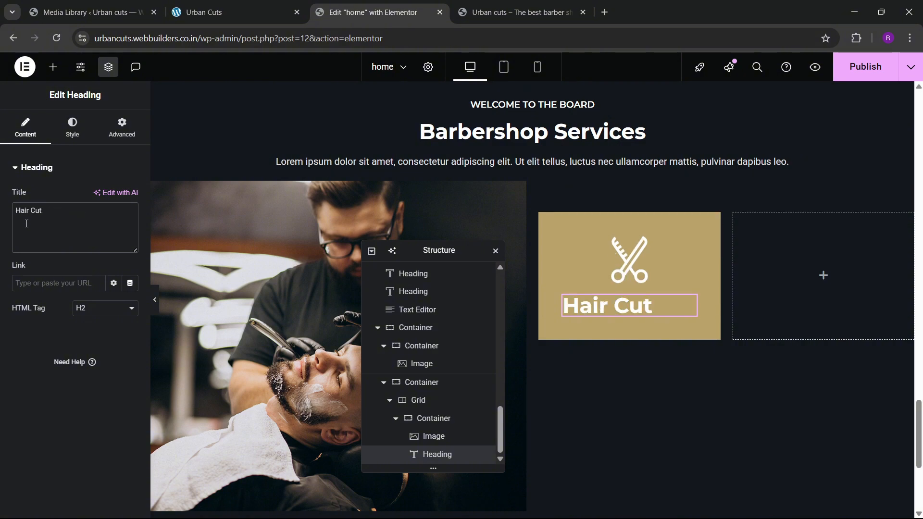
- Set the Hair Cut heading's font size to 20 px
left_click(72, 128)
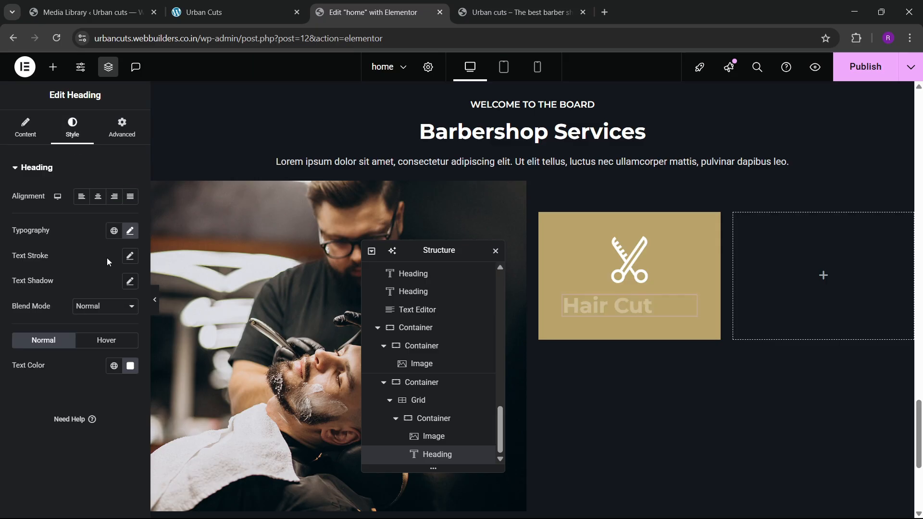
left_click(130, 231)
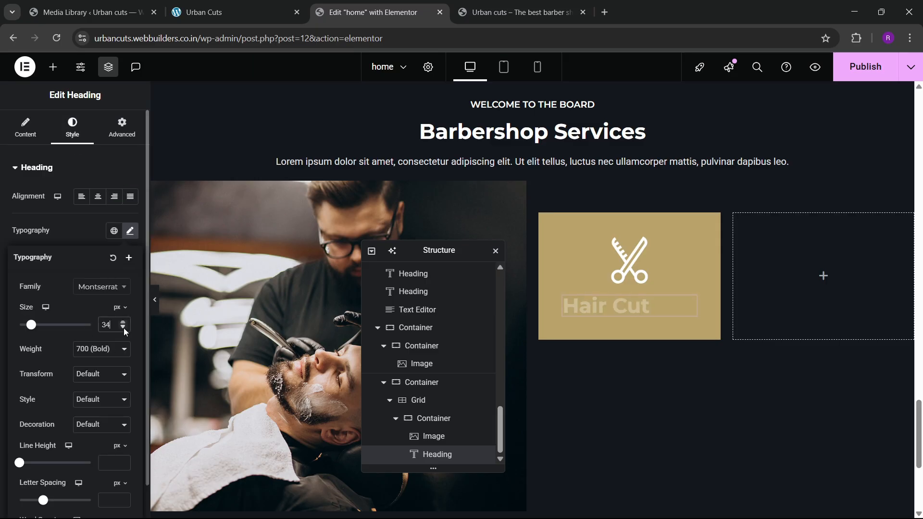
left_click_drag(123, 328, 123, 327)
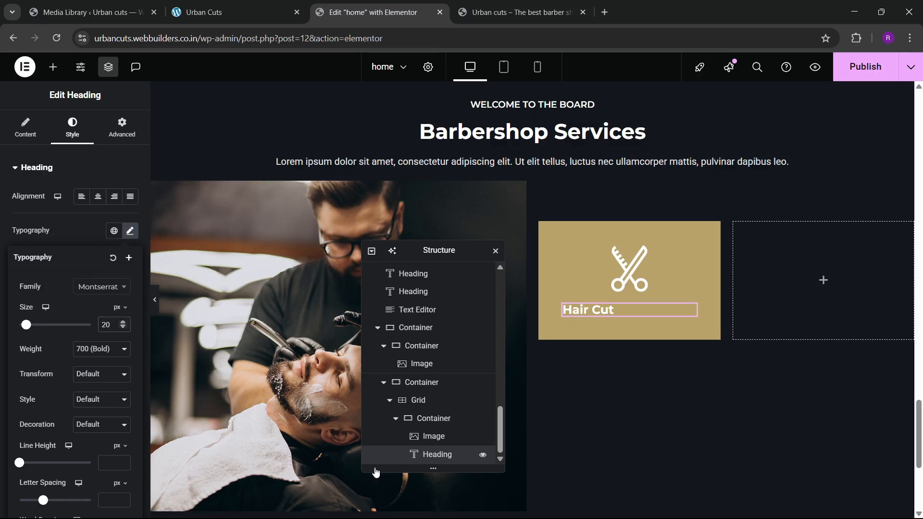
- Center the gold card container's contents both vertically and horizontally by setting its justify content and align items to center
left_click(428, 418)
left_click(25, 127)
scroll(23, 329, "down", 1)
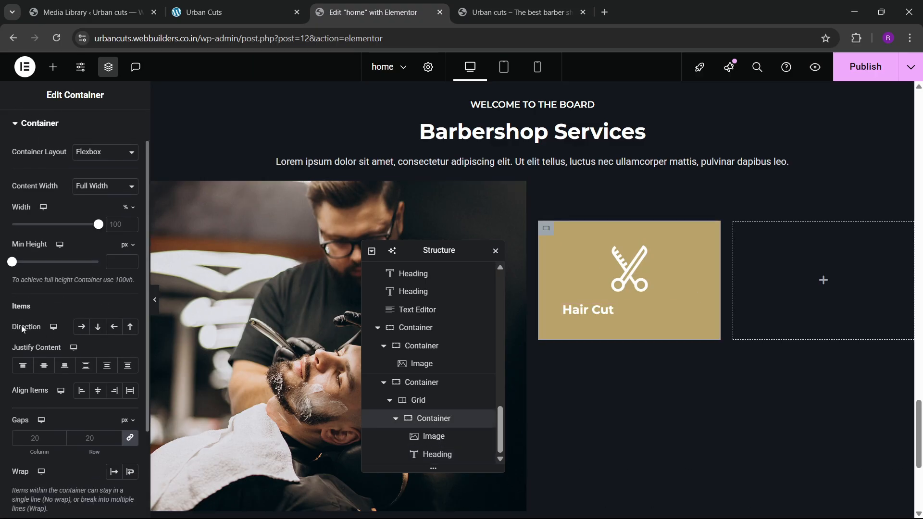
left_click(44, 359)
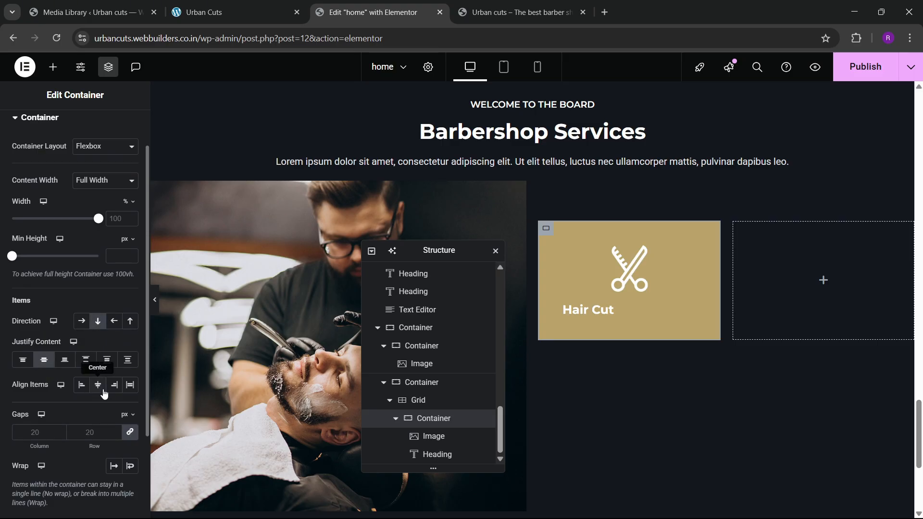
left_click(98, 384)
- Set the scissors icon's width to 70%
left_click(627, 287)
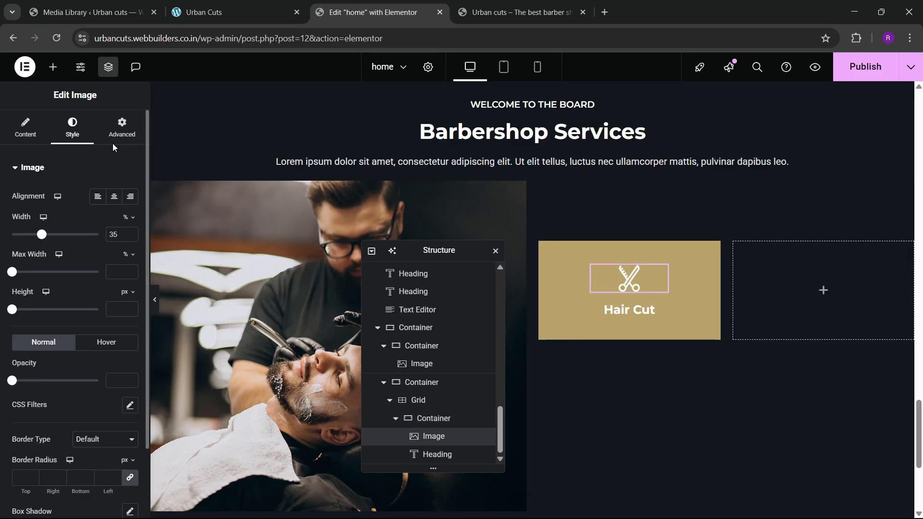
key("BackSpace")
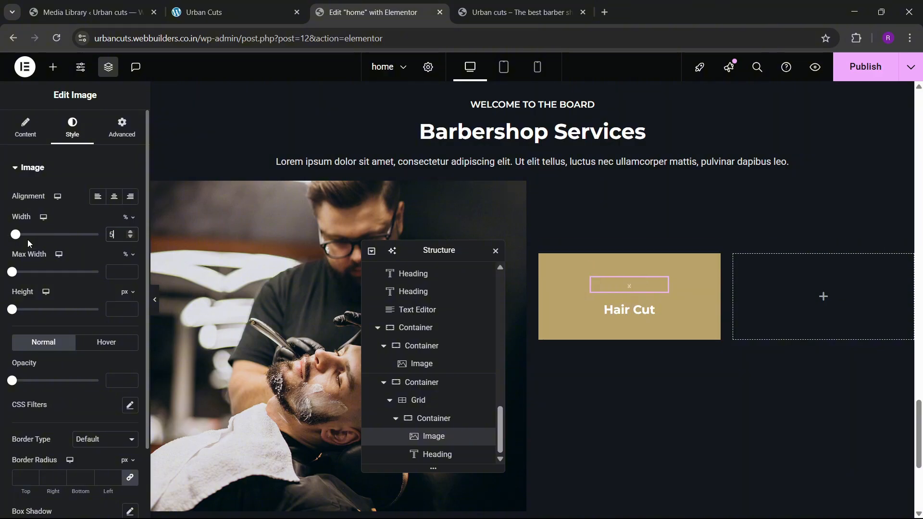
type("60")
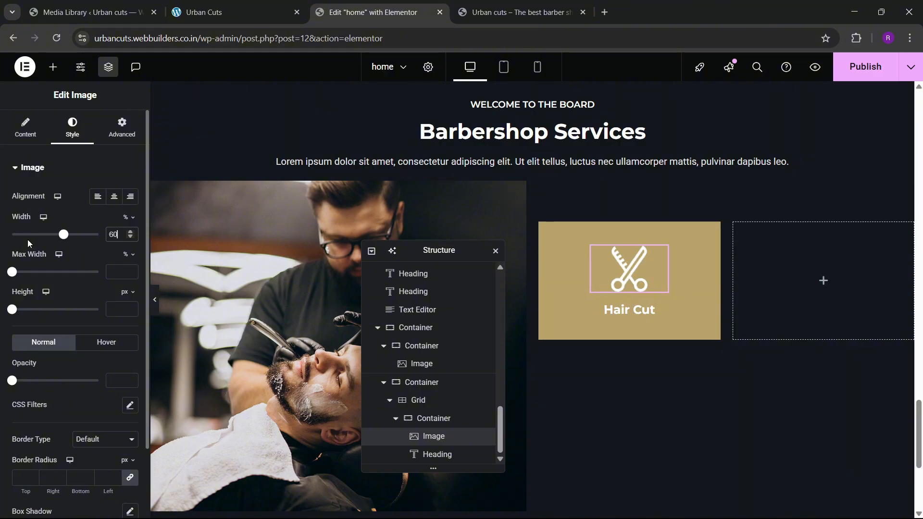
key("BackSpace")
key("BackSpace")
type("70")
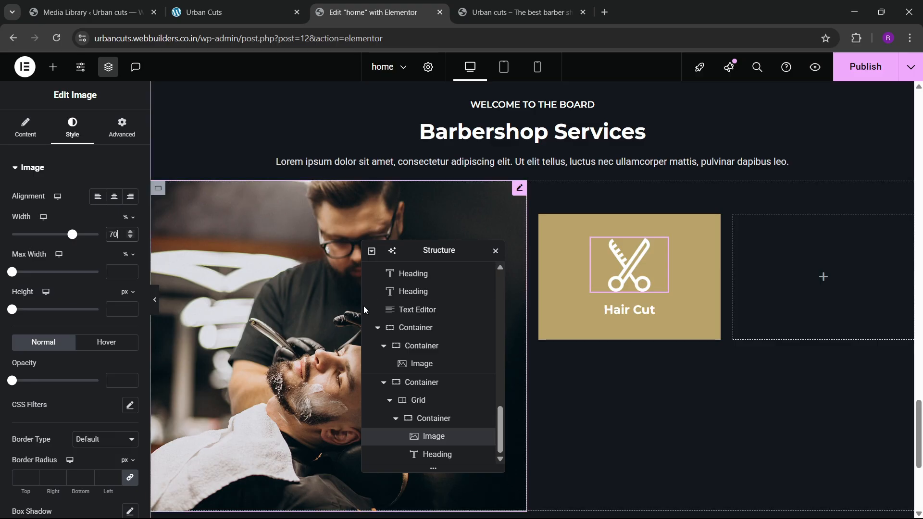
- Set the Hair Cut heading's font size to 22 px
left_click(593, 313)
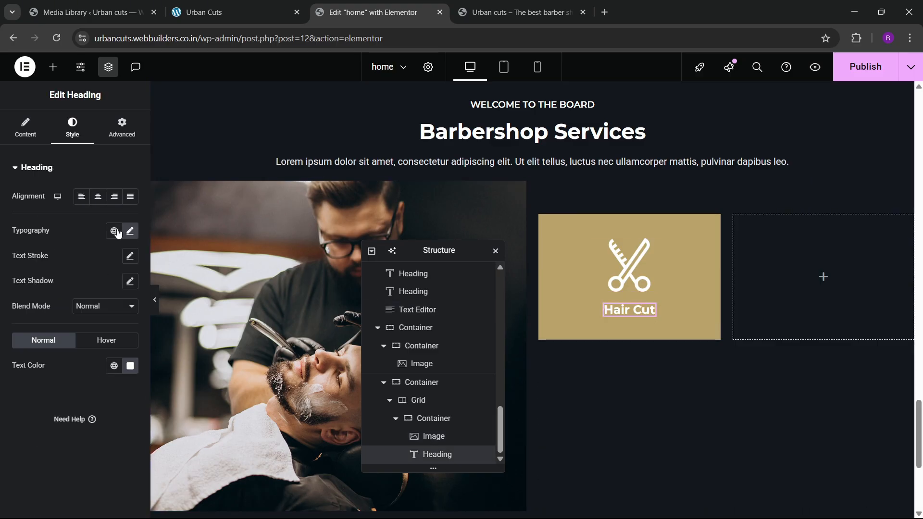
left_click(130, 231)
left_click(123, 322)
left_click(123, 323)
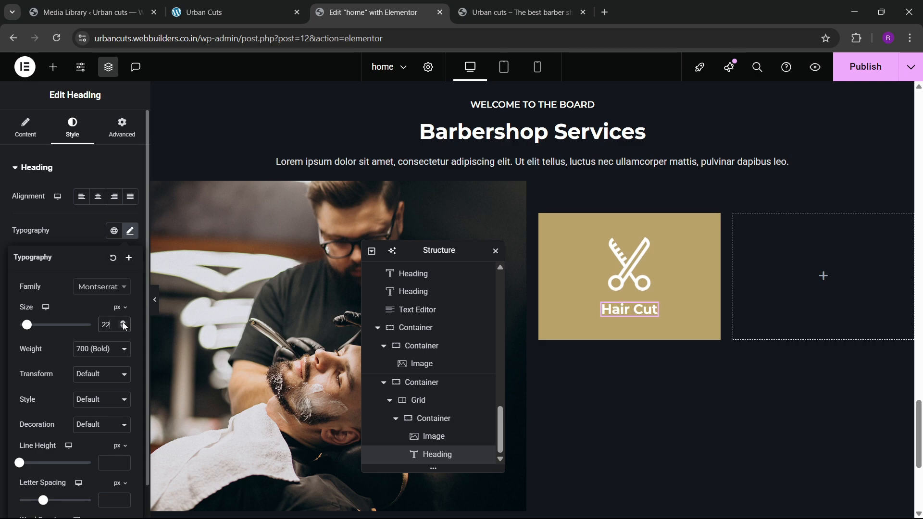
- Duplicate the Hair Cut card container three times to fill all four cells of the grid
left_click(397, 421)
left_click(430, 454)
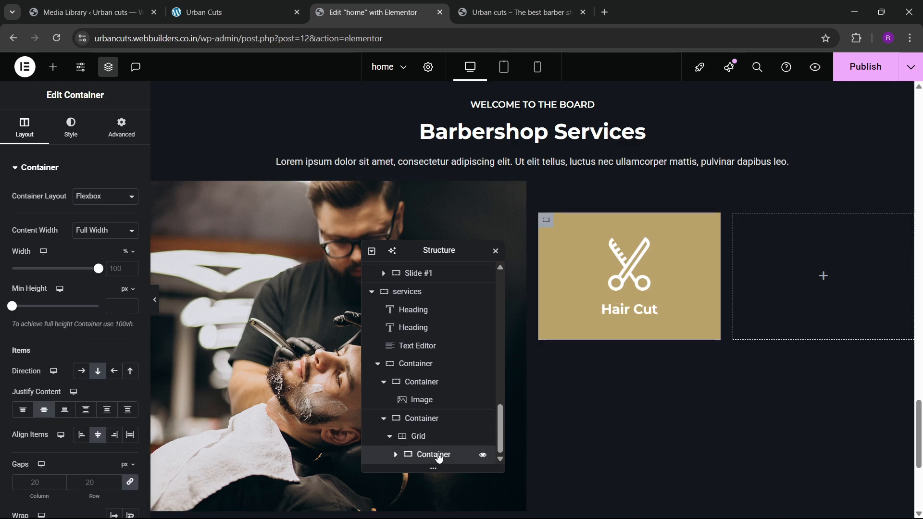
right_click(435, 455)
left_click(478, 227)
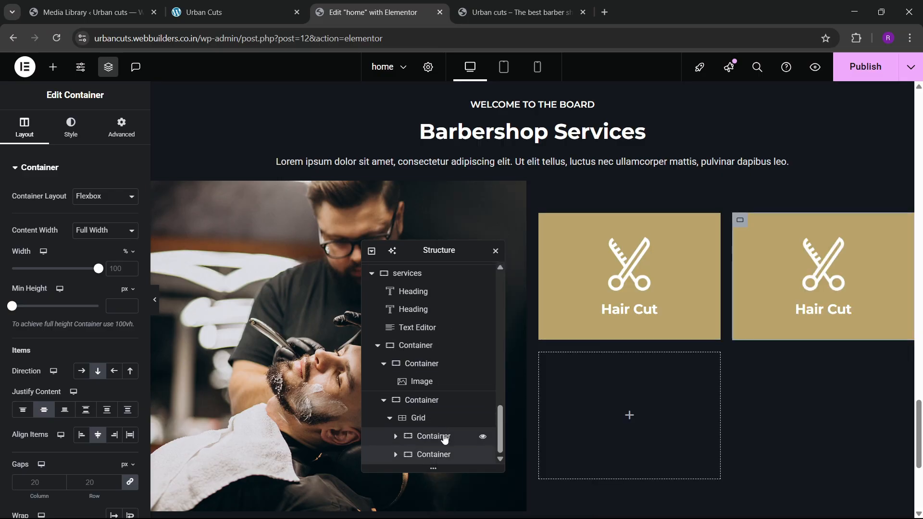
right_click(436, 459)
left_click(491, 231)
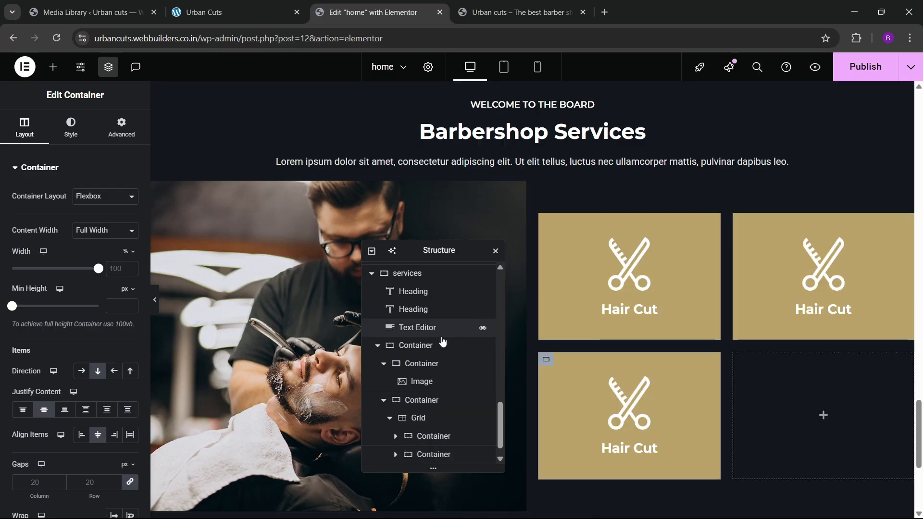
scroll(423, 432, "down", 1)
right_click(437, 460)
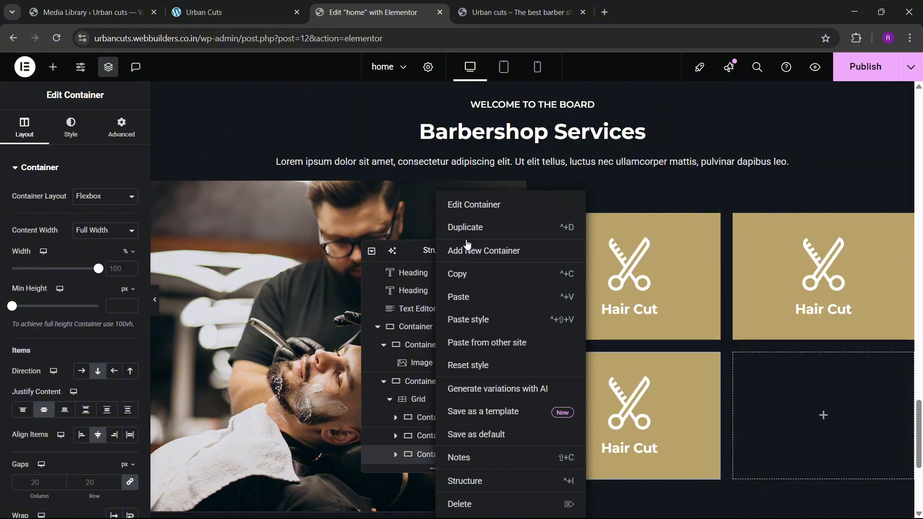
left_click(461, 231)
scroll(457, 264, "down", 1)
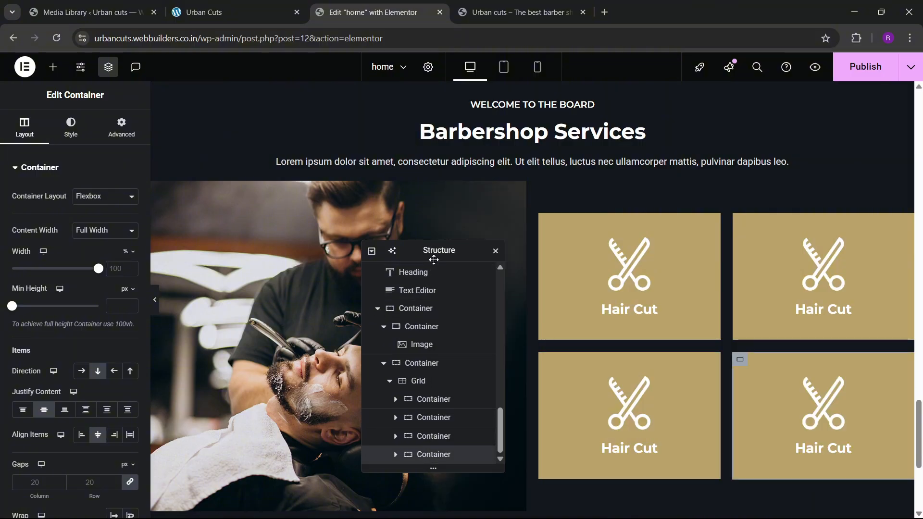
- Set the column and row gaps to 50 px on the container holding the barber image and card grid, moving the Structure window aside
left_click_drag(432, 258, 363, 262)
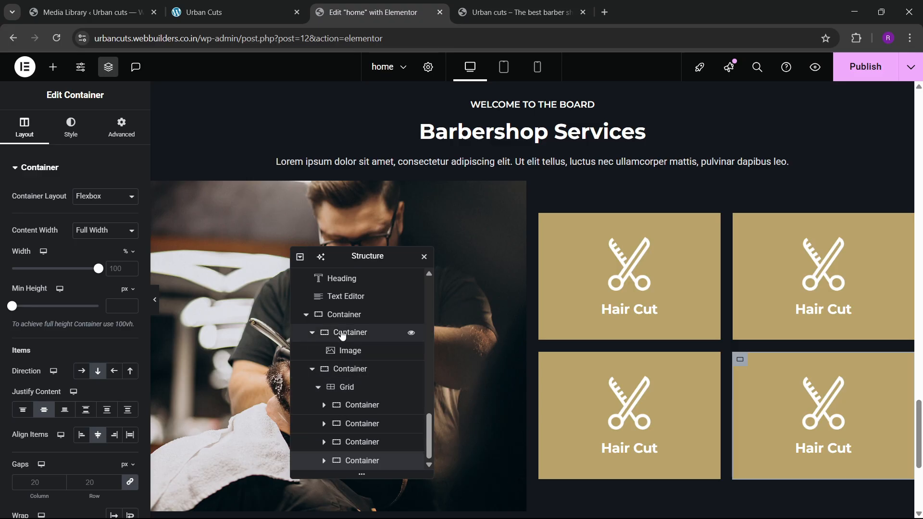
left_click(345, 318)
scroll(332, 368, "up", 3)
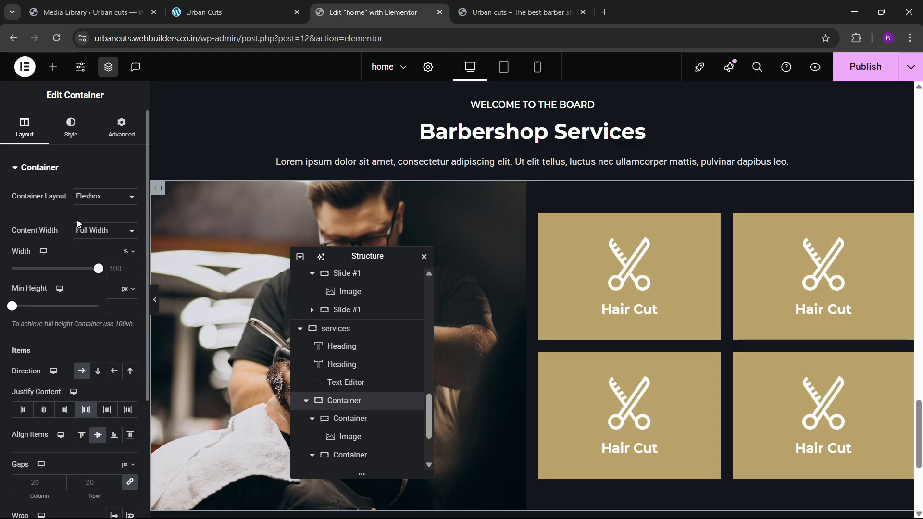
scroll(58, 364, "down", 3)
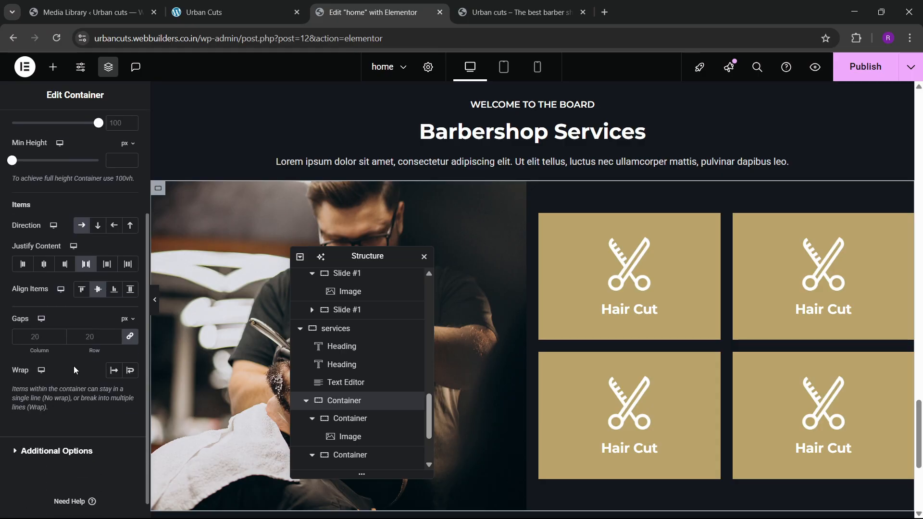
left_click(92, 338)
type("50")
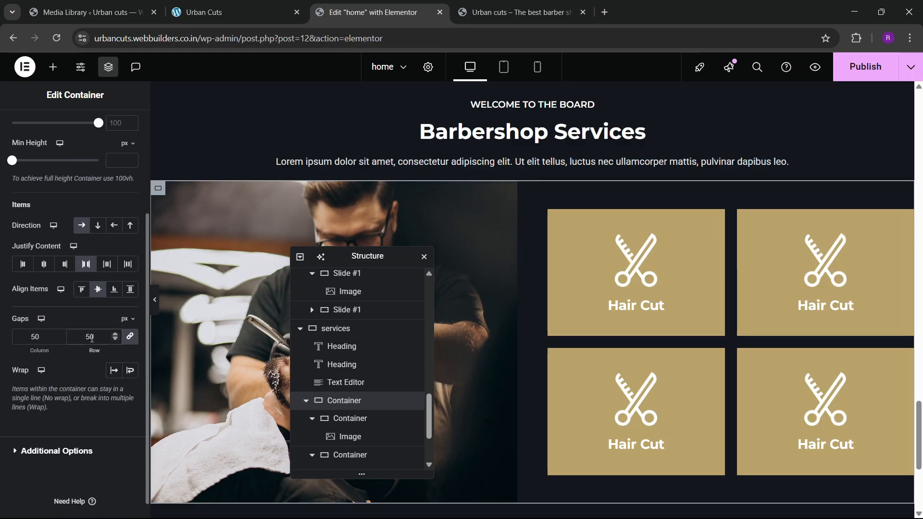
- Set the barber image container's width to 40% and the service card grid container's width to 60%
left_click(449, 234)
left_click(351, 425)
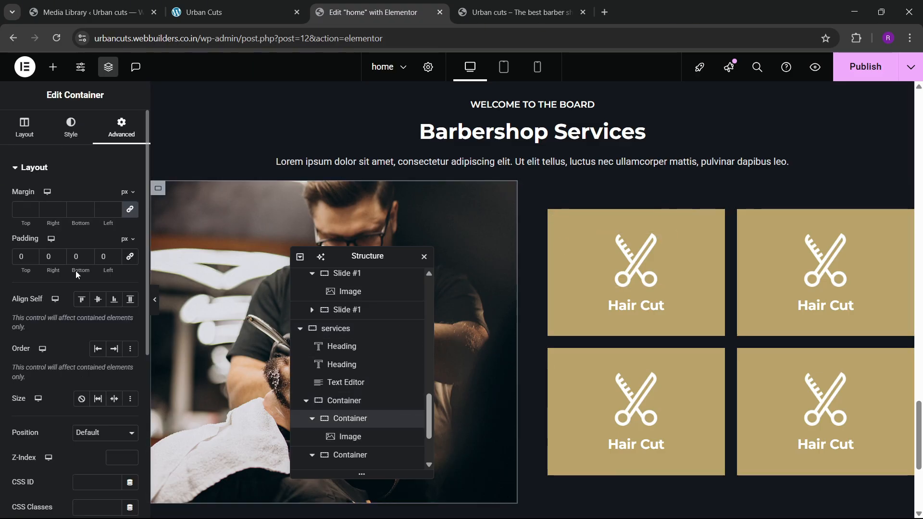
left_click(24, 128)
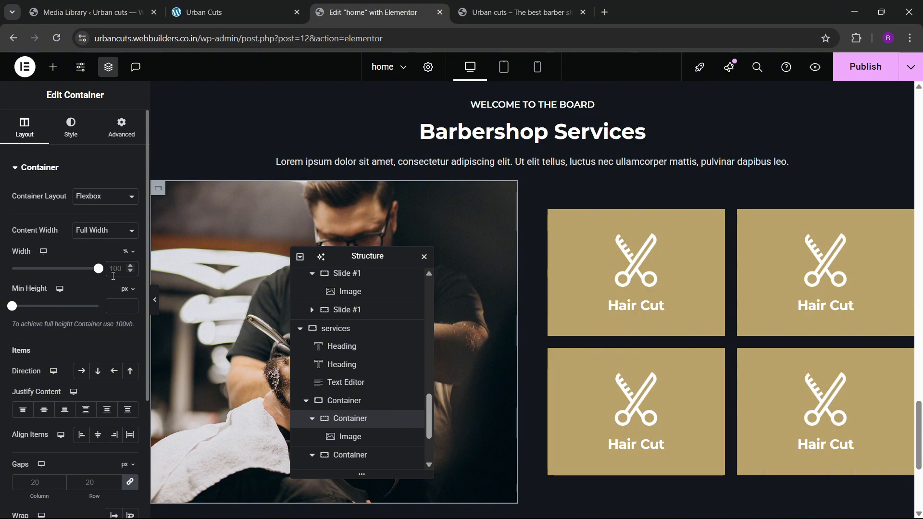
left_click(113, 274)
type("40")
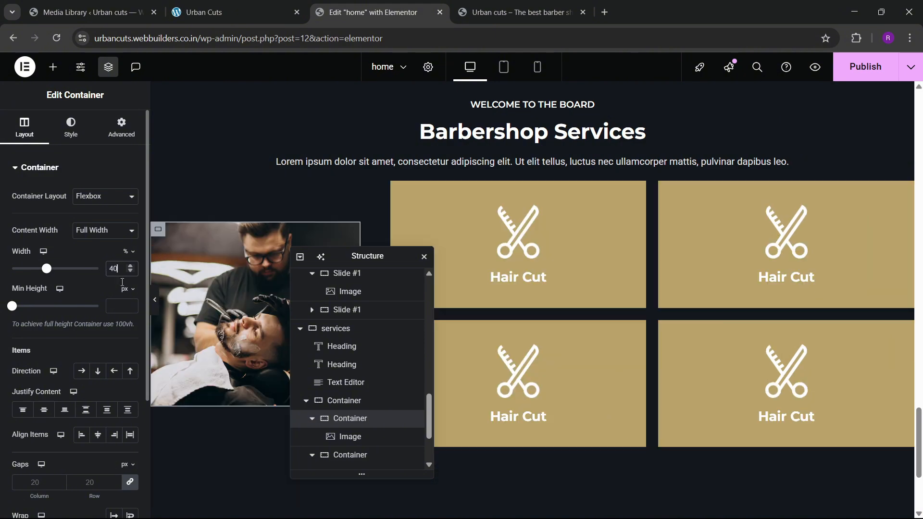
left_click(350, 454)
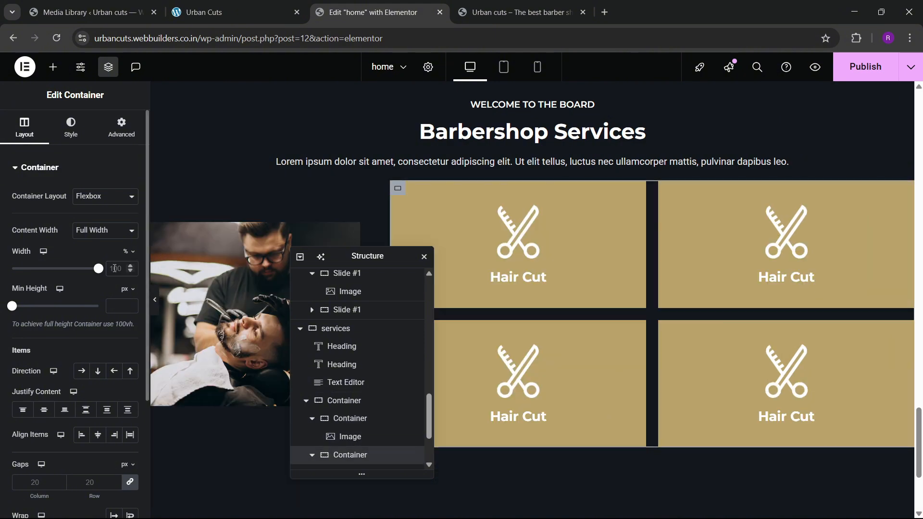
type("60")
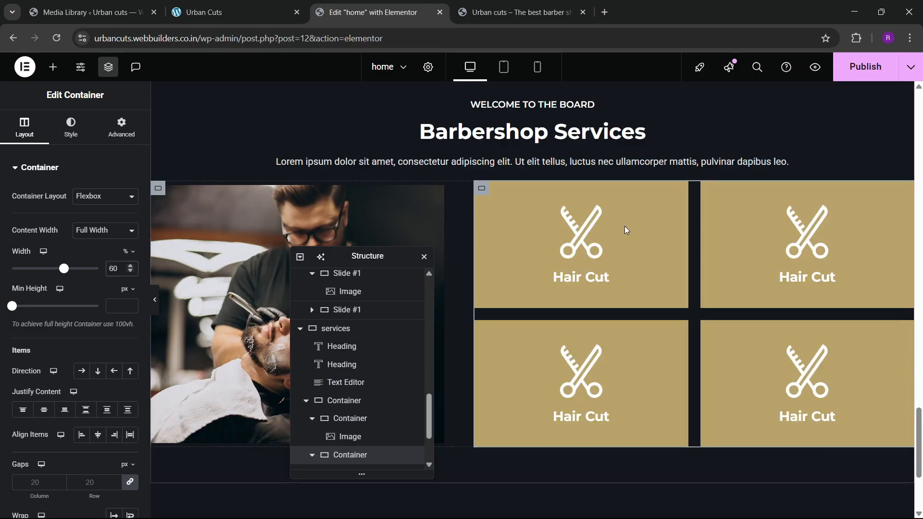
- Set a 30 px top margin on the container holding the barber image and card grid, and publish the page
scroll(476, 291, "up", 1)
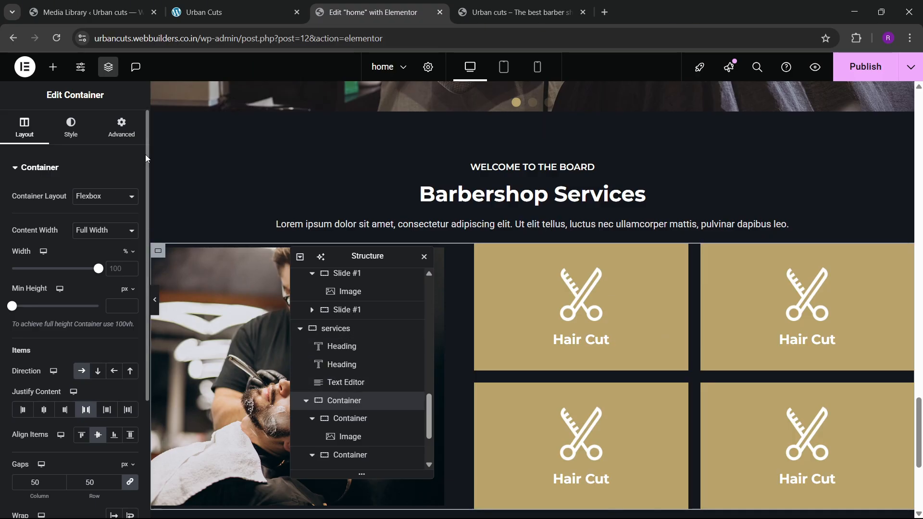
left_click(122, 129)
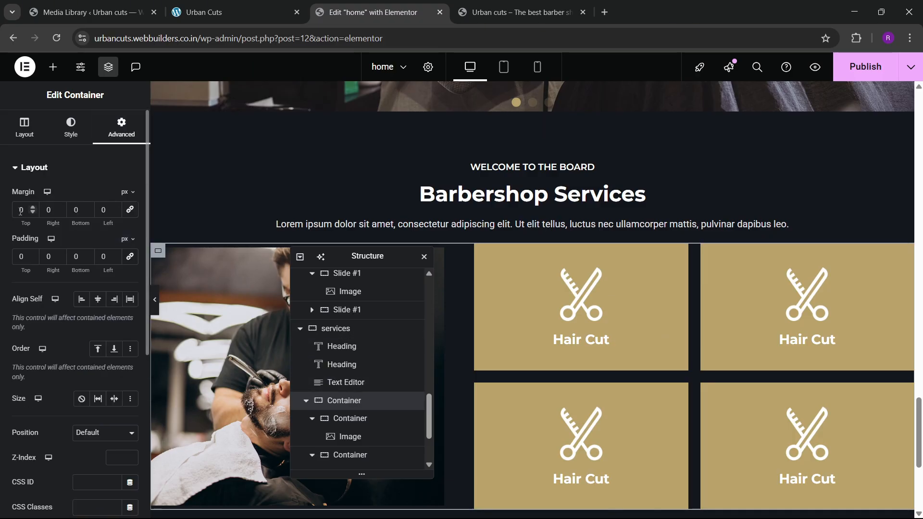
type("3")
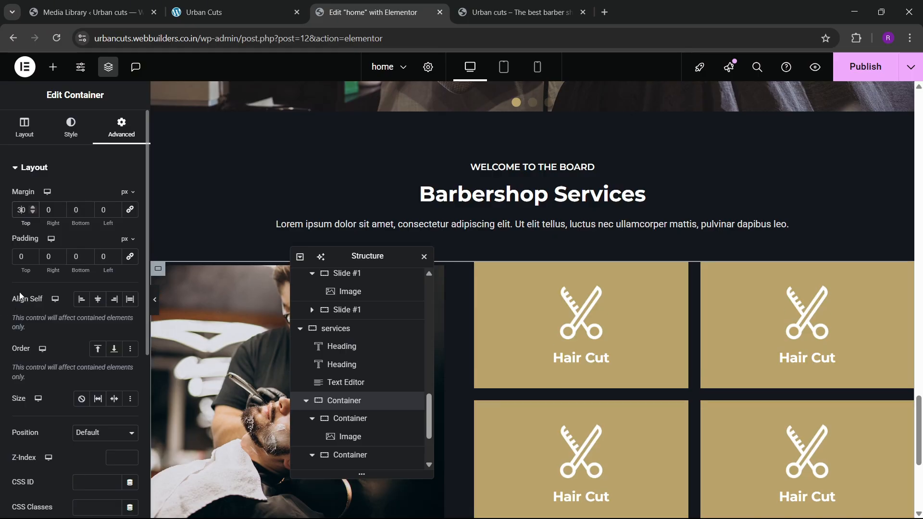
left_click(866, 76)
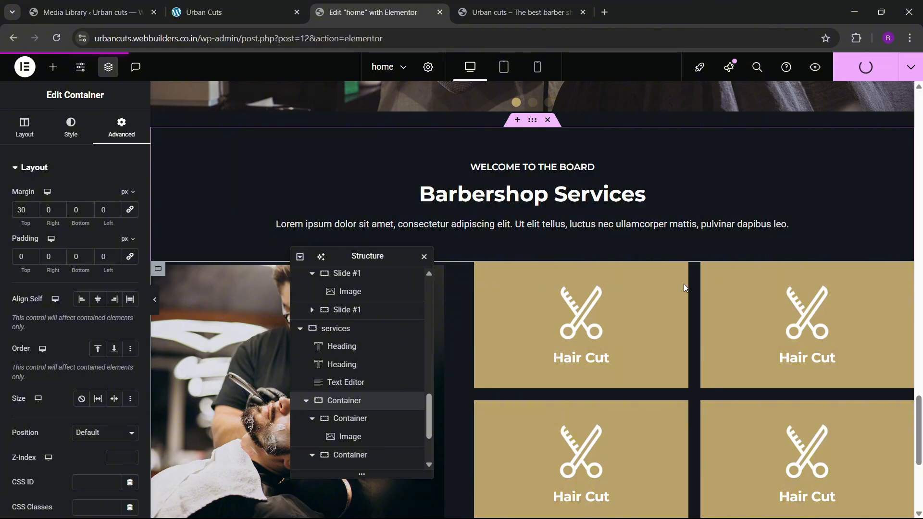
left_click(232, 4)
left_click(373, 8)
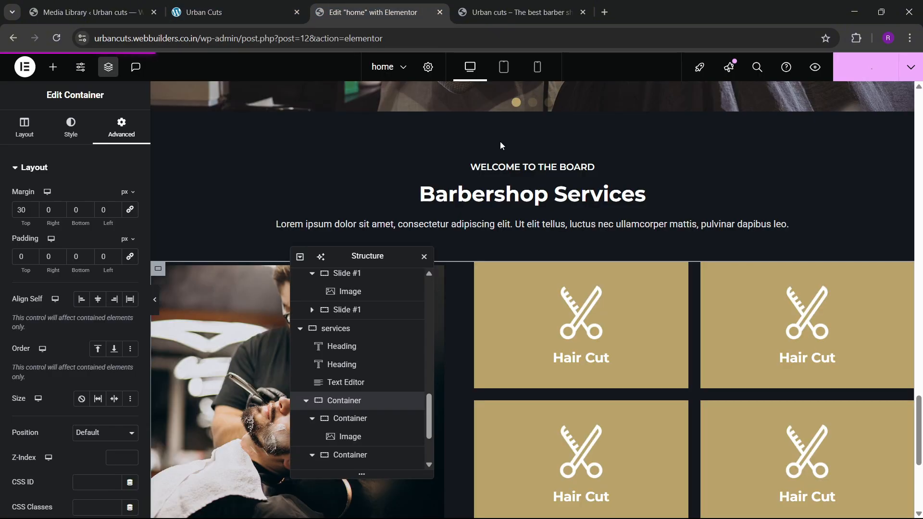
- Replace the scissors icon in the upper row's second service card with the razor image download-2.png from the media library
left_click(806, 312)
left_click(82, 219)
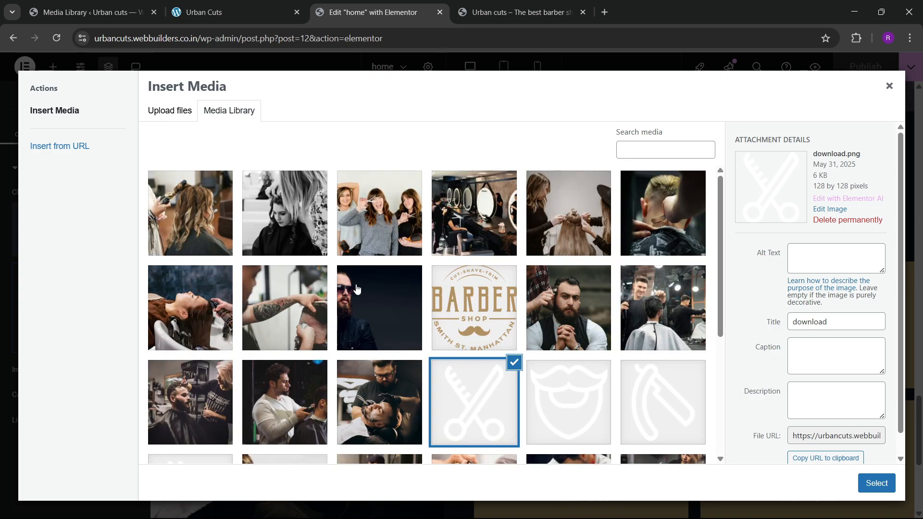
left_click(674, 414)
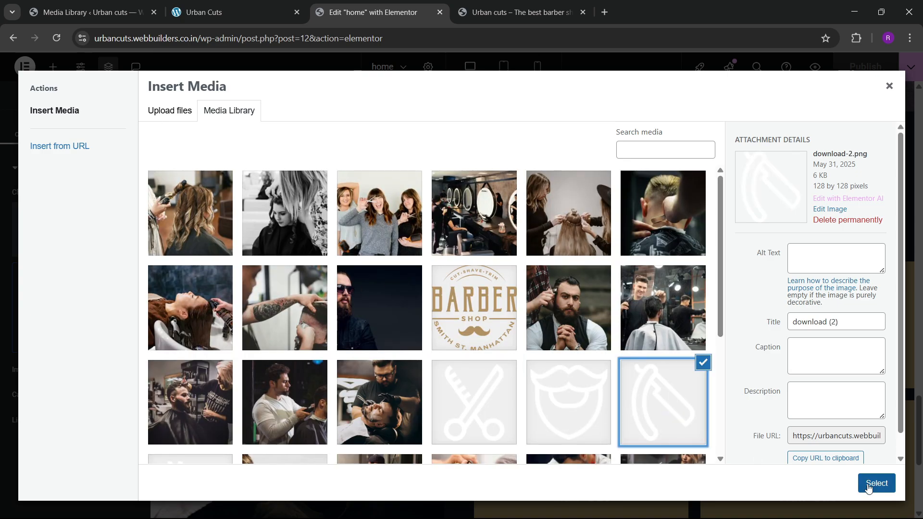
left_click(876, 483)
- Change the heading of the razor icon card to Shaving
left_click(830, 358)
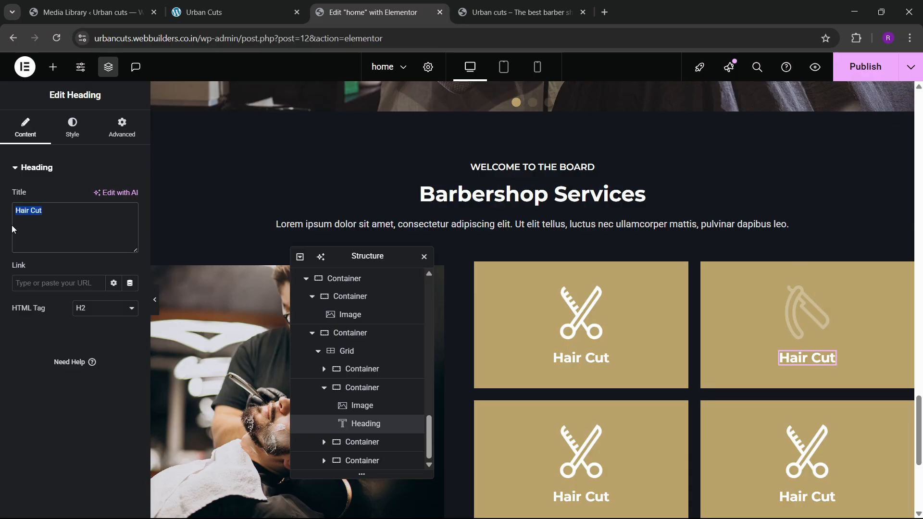
type("A")
key("BackSpace")
type("sAvI")
key("BackSpace")
key("BackSpace")
key("BackSpace")
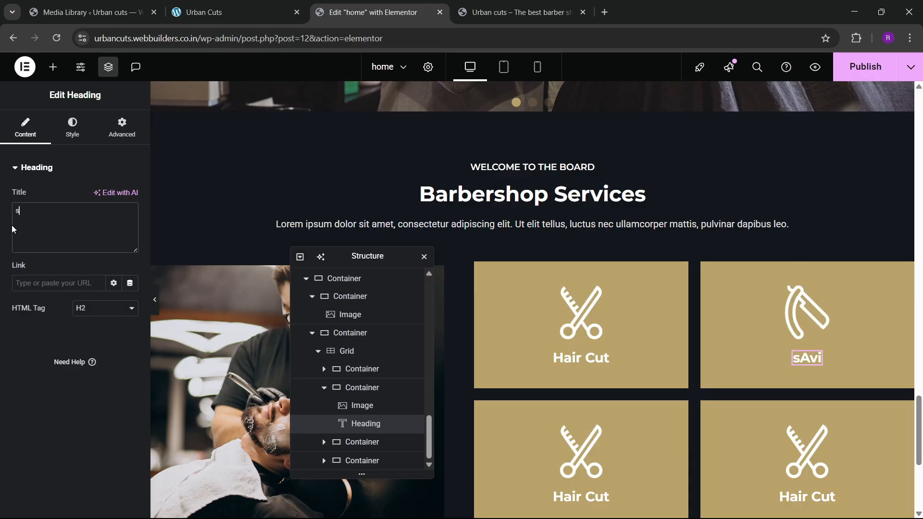
key("BackSpace")
type("Sa")
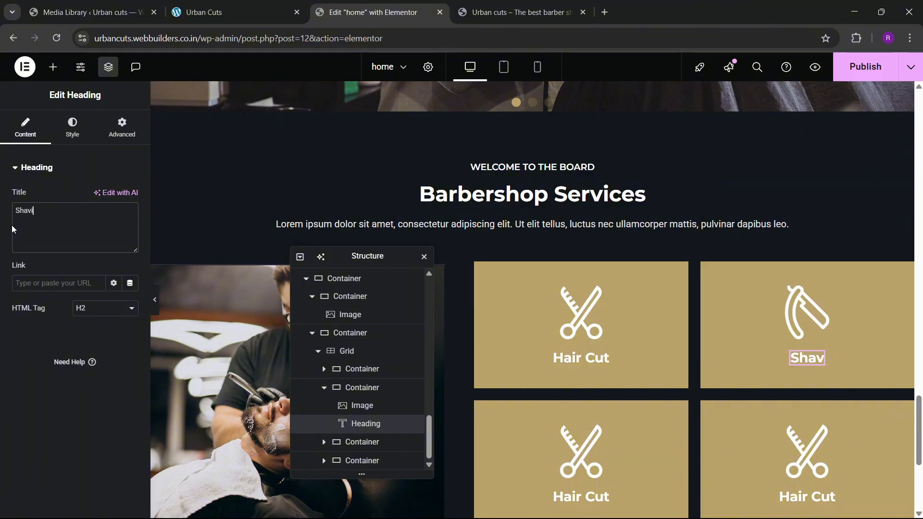
scroll(664, 249, "down", 2)
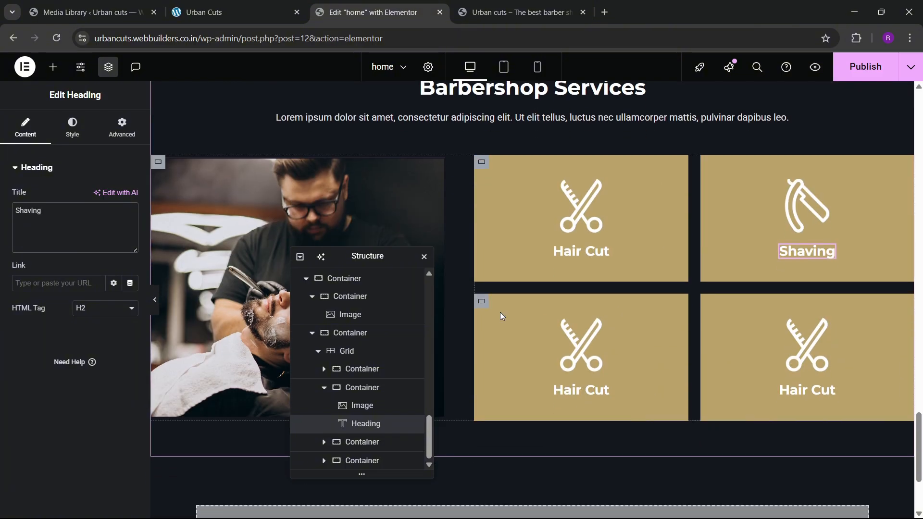
- Publish the page and check the Barbershop Services section on the live site against the reference site
left_click(862, 66)
left_click(211, 12)
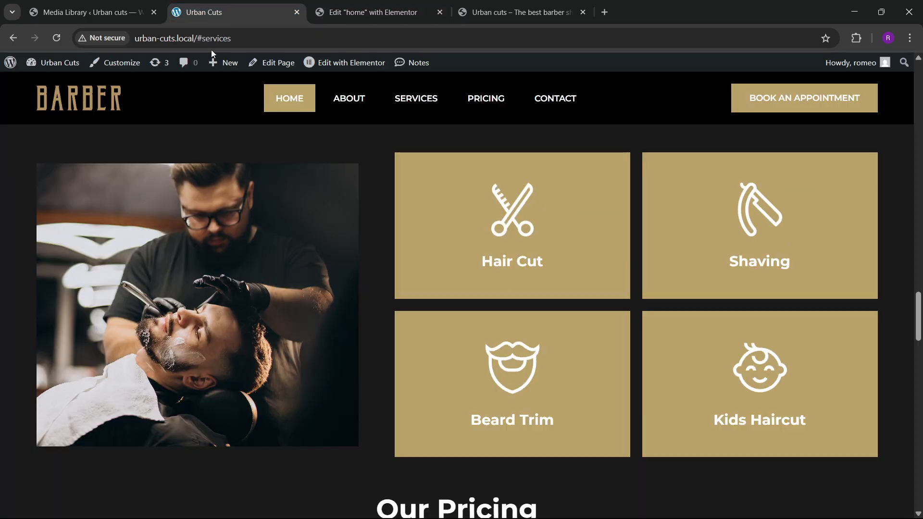
scroll(284, 342, "down", 3)
scroll(285, 338, "down", 4)
scroll(284, 336, "up", 4)
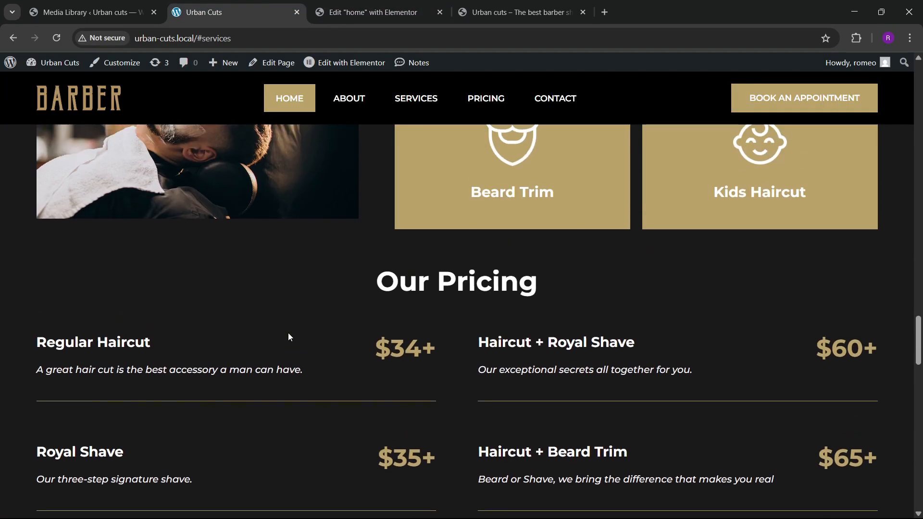
left_click(392, 12)
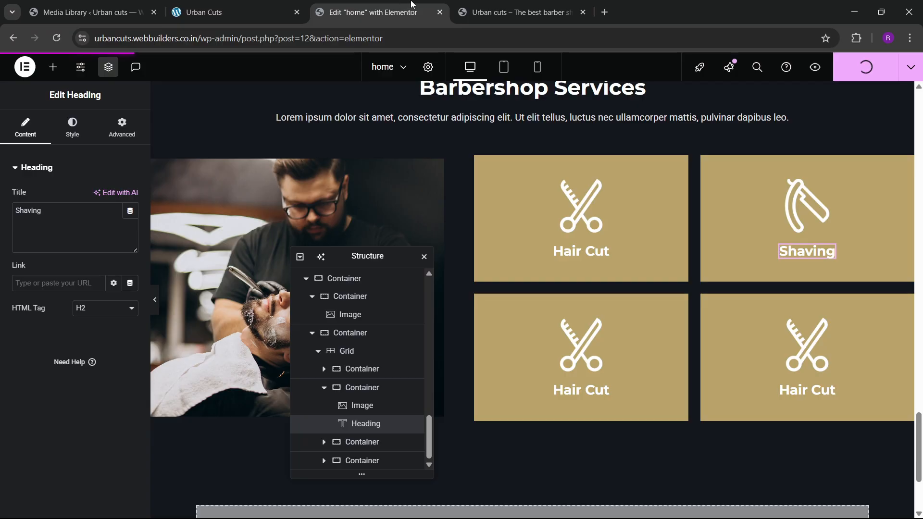
left_click(475, 19)
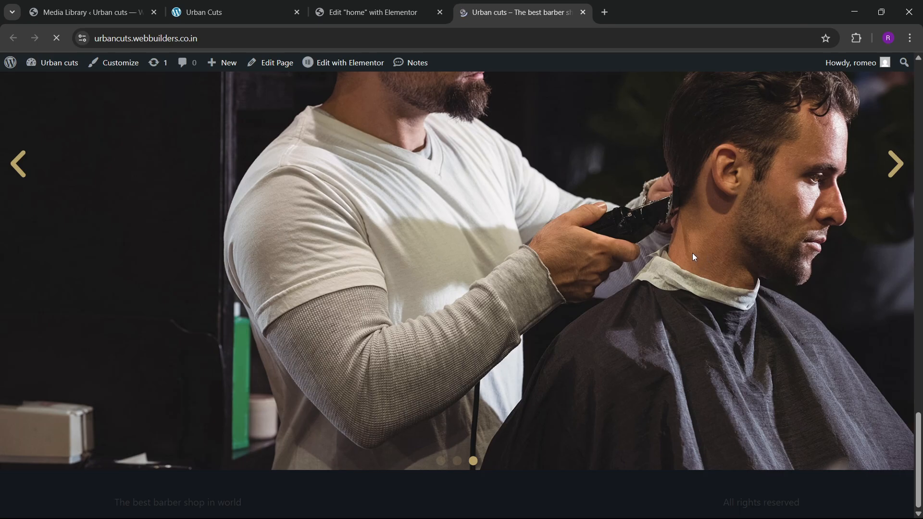
left_click_drag(920, 376, 913, 433)
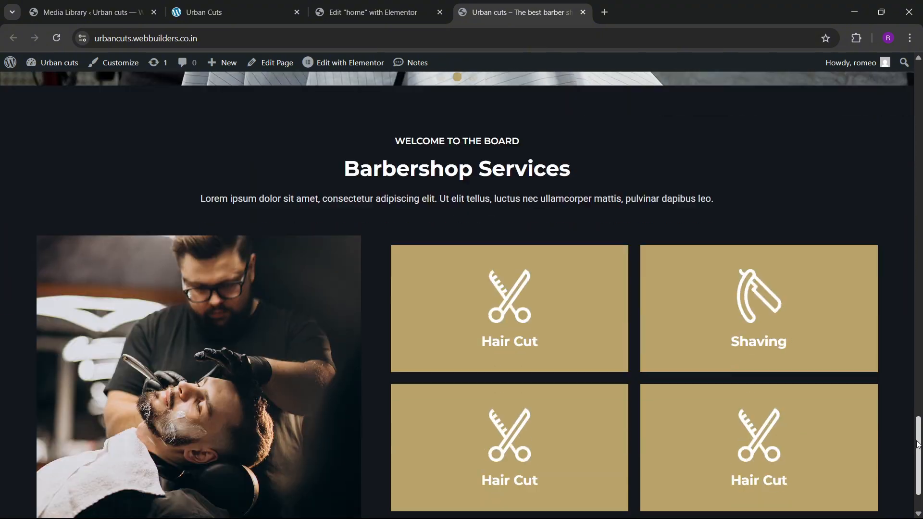
- Examine the layout of the Our Pricing section on the reference site and compare it with the page being edited
left_click(290, 10)
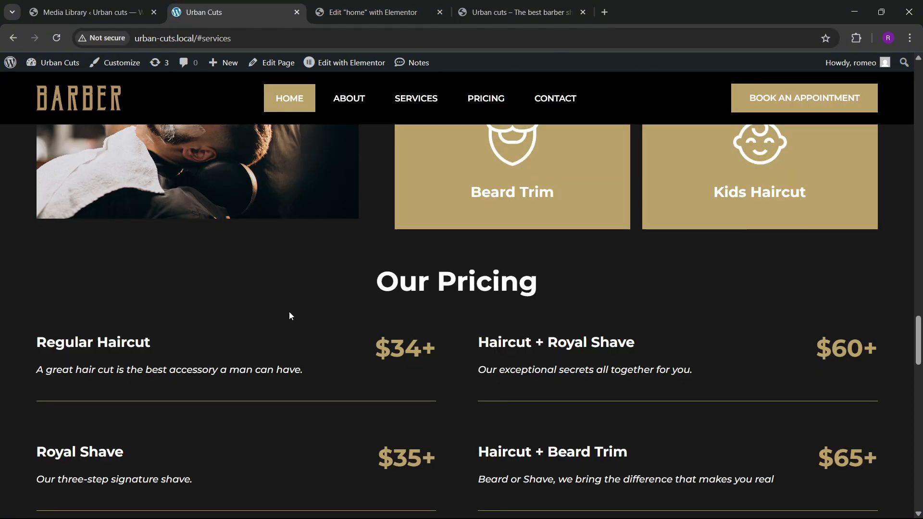
scroll(434, 387, "down", 5)
scroll(434, 387, "up", 3)
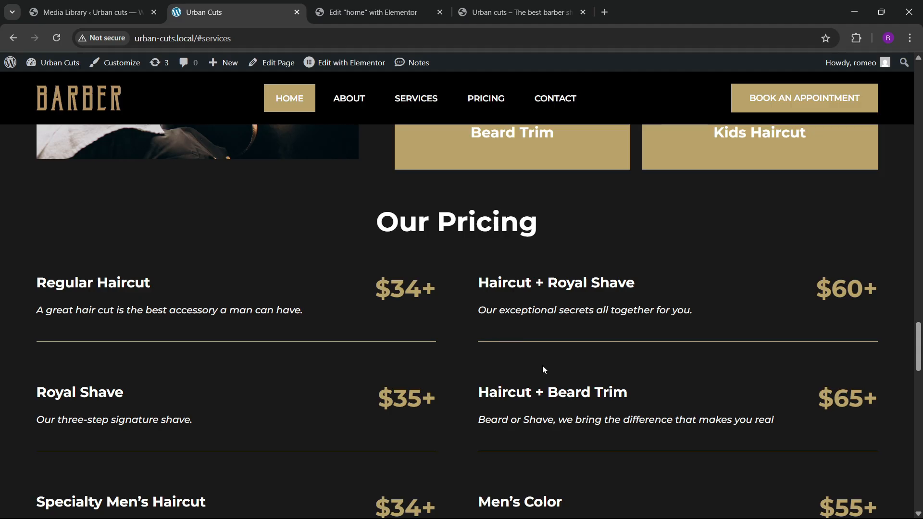
scroll(274, 179, "down", 1)
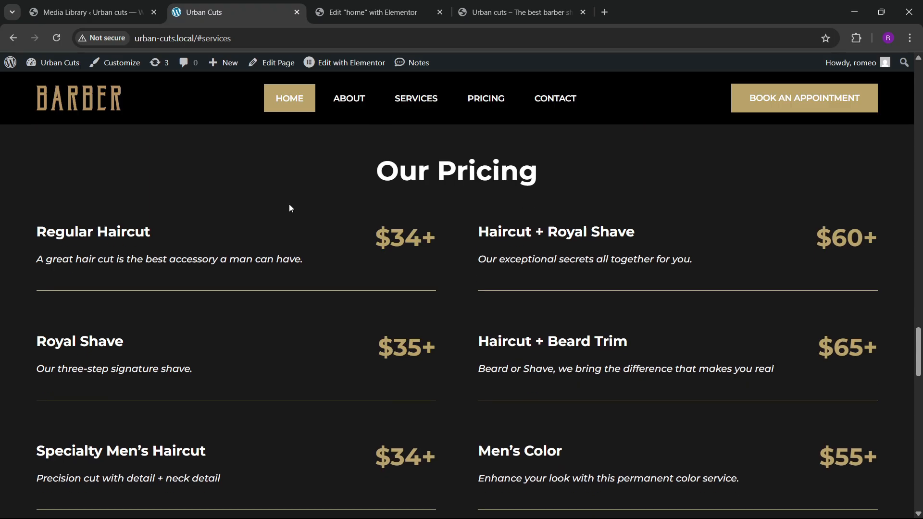
scroll(402, 293, "up", 1)
left_click(372, 12)
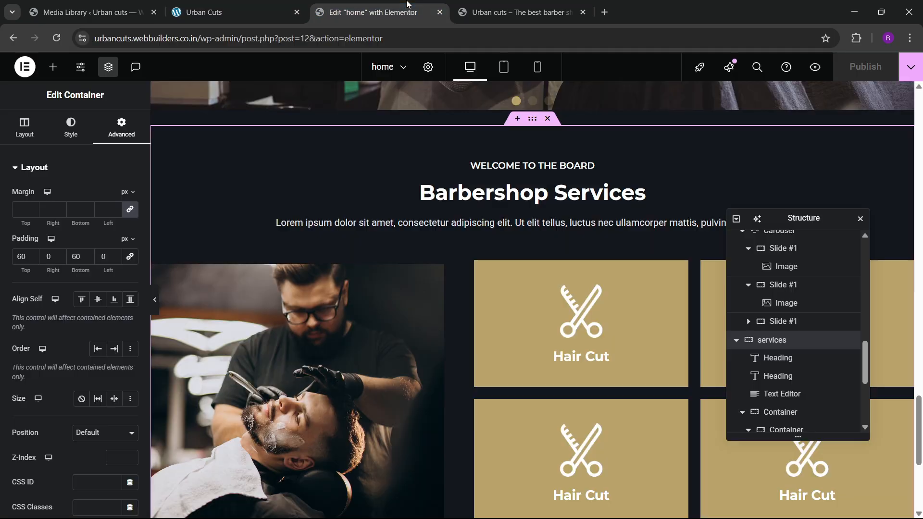
scroll(418, 275, "down", 5)
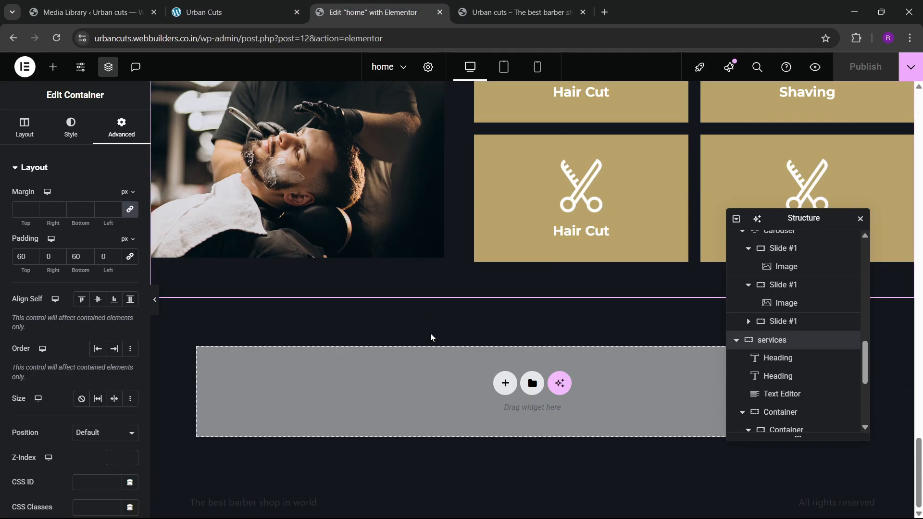
scroll(431, 333, "up", 2)
left_click(236, 12)
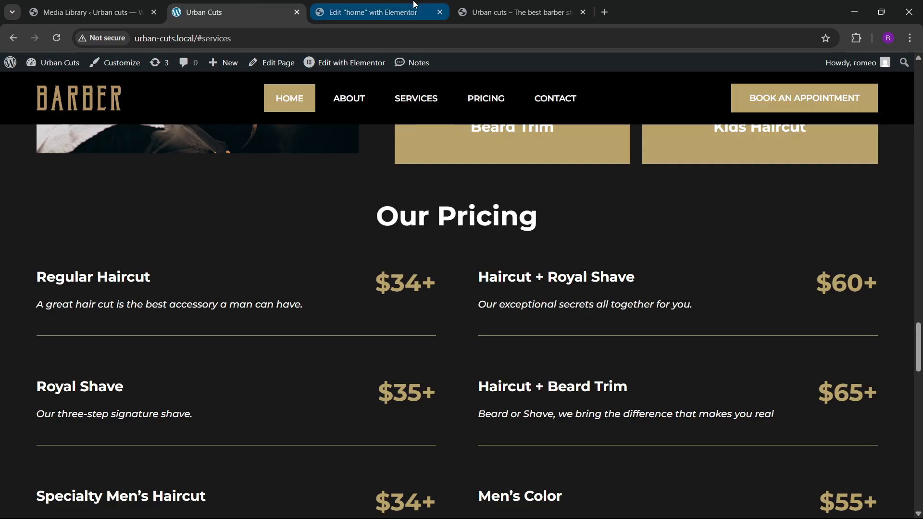
left_click(372, 12)
- Duplicate the whole services section below itself and rename the copy pricing in the page structure
scroll(532, 231, "up", 1)
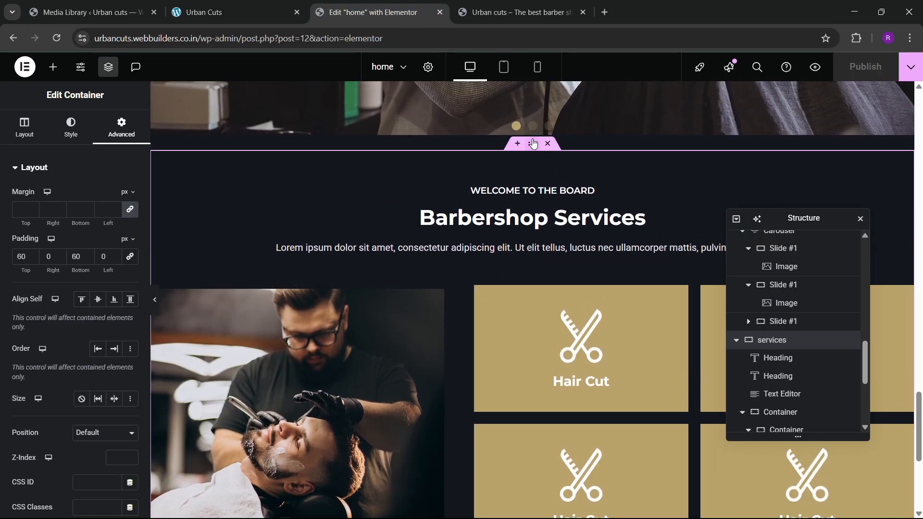
right_click(531, 151)
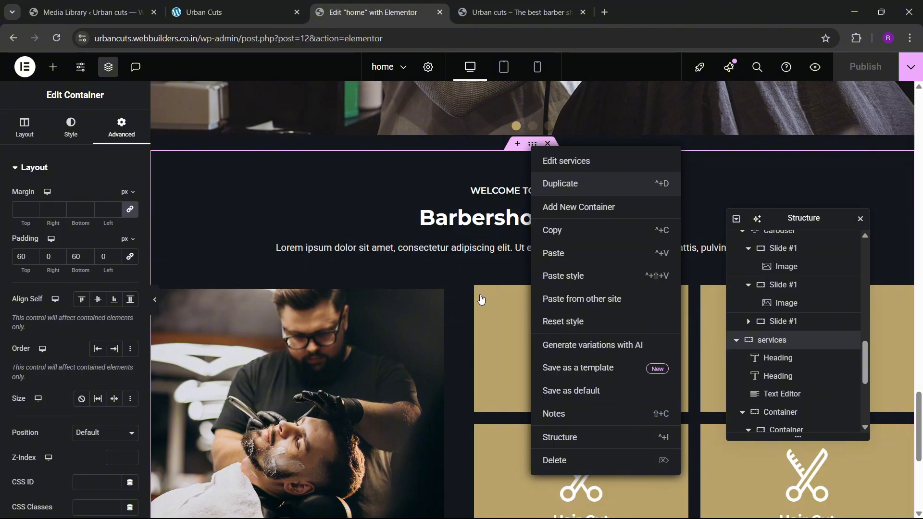
scroll(480, 296, "down", 2)
scroll(479, 353, "down", 3)
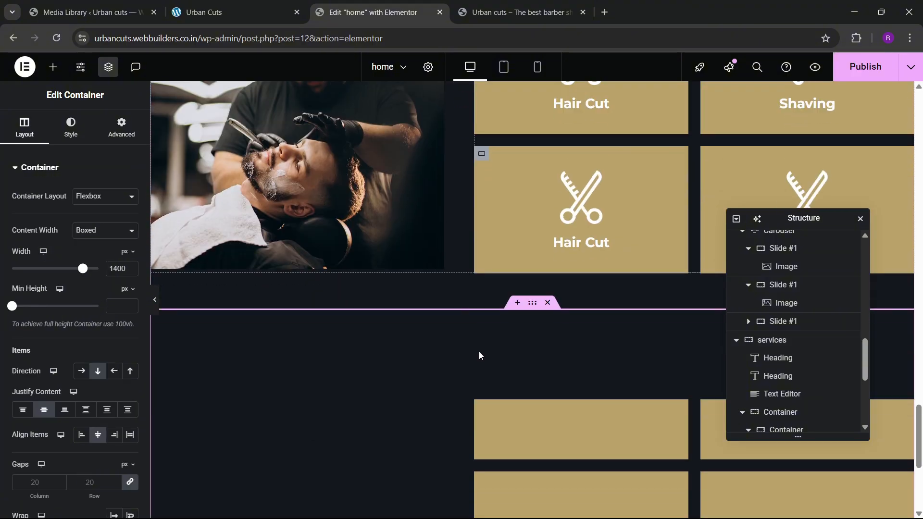
scroll(479, 356, "down", 3)
scroll(772, 417, "down", 1)
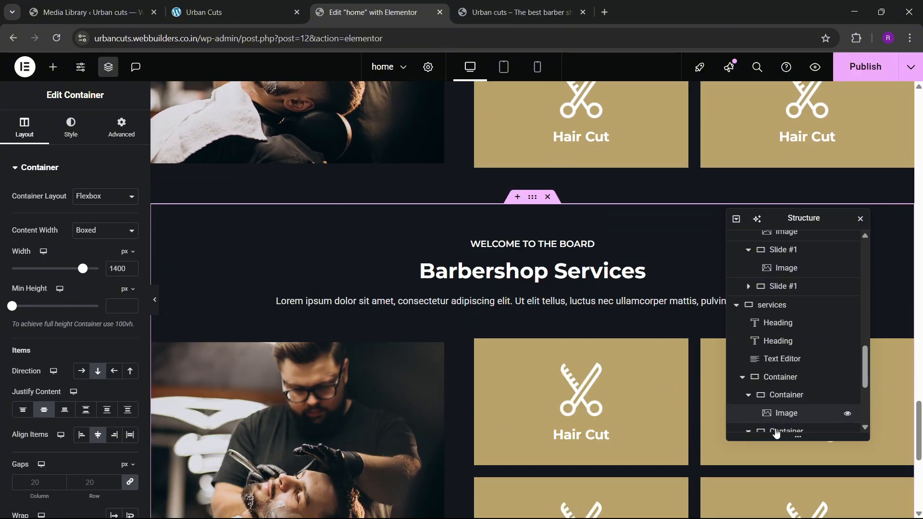
scroll(776, 433, "down", 4)
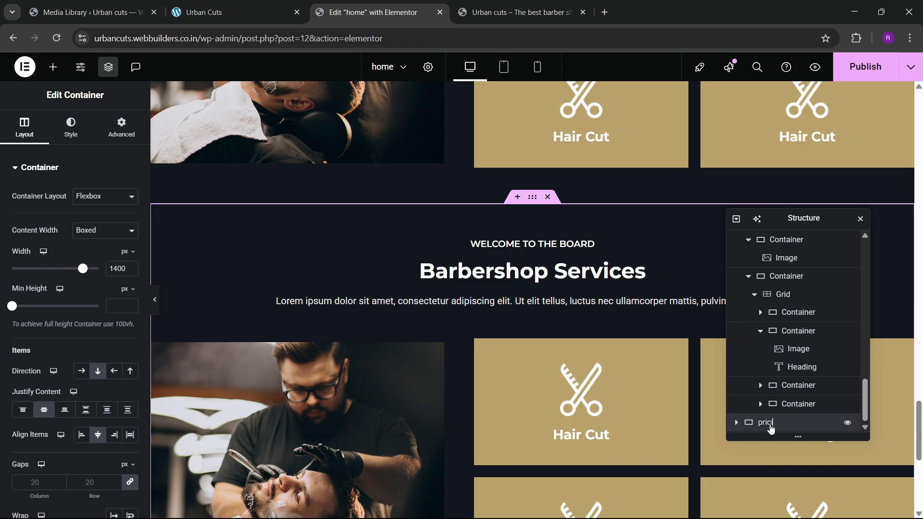
- Change the main heading of the copied pricing section to Our Pricing
left_click(532, 271)
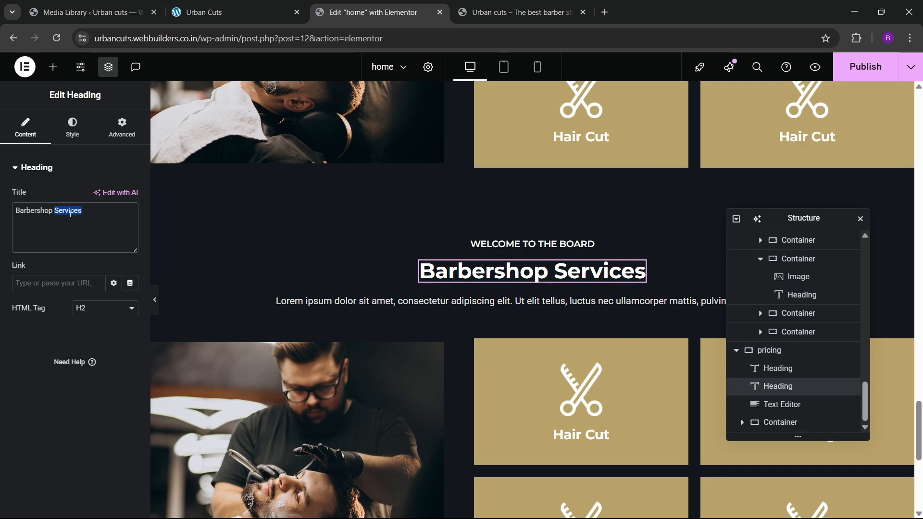
type("Privin")
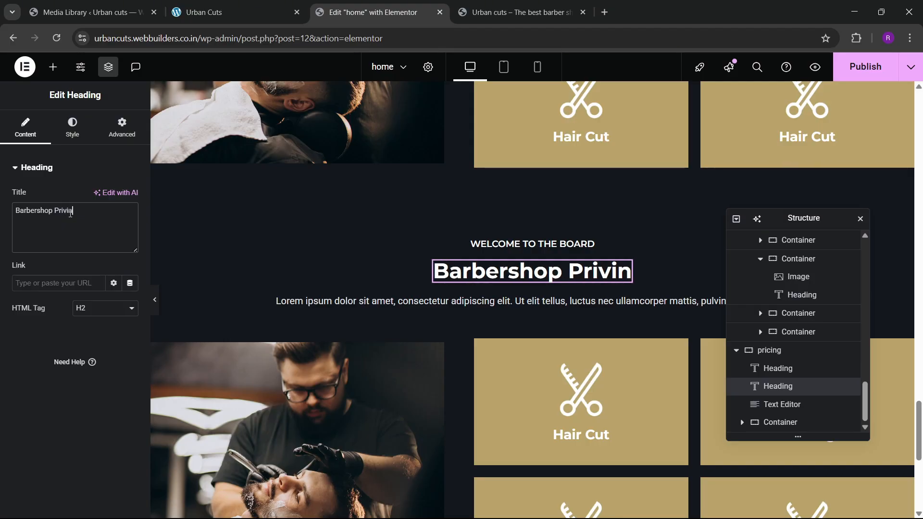
key("ctrl+a")
key("BackSpace")
type("O")
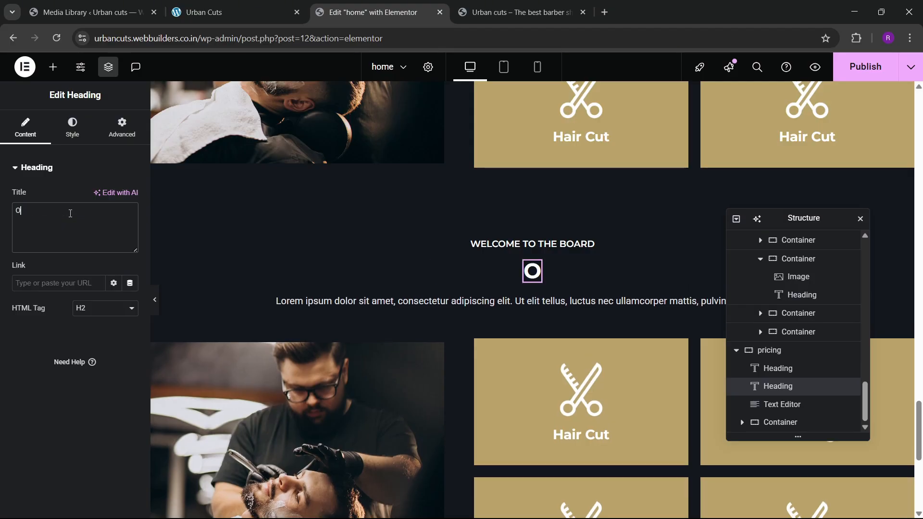
type("ur Pricing")
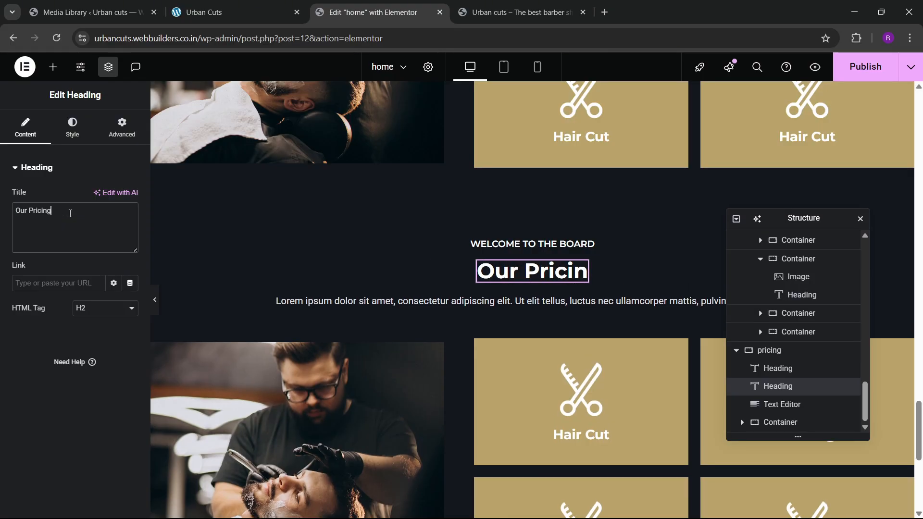
- Compare the headings of the copied pricing section with the Our Pricing section on the reference site
left_click(274, 6)
left_click(376, 5)
left_click(262, 6)
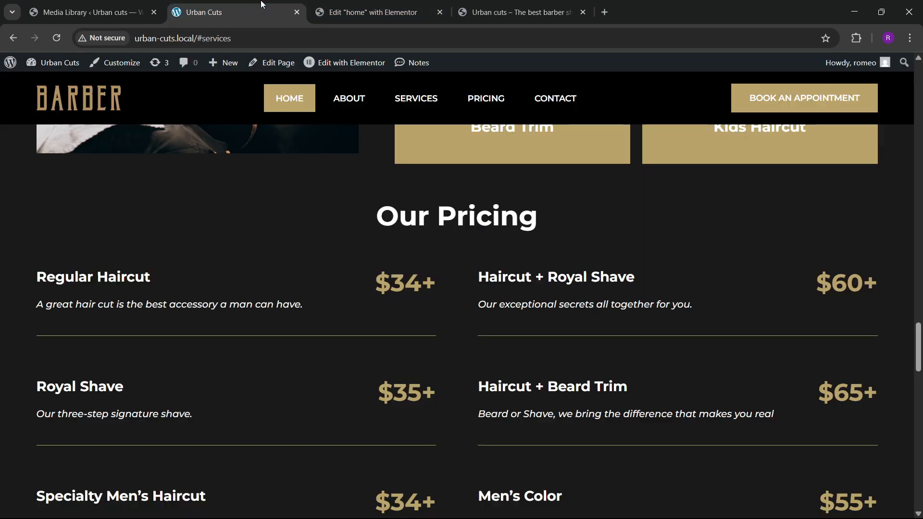
left_click(321, 13)
left_click(589, 244)
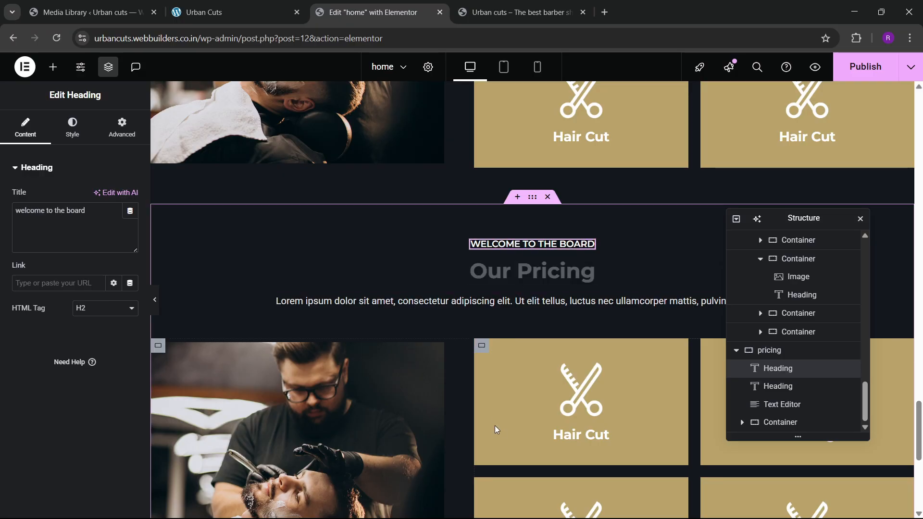
left_click(231, 12)
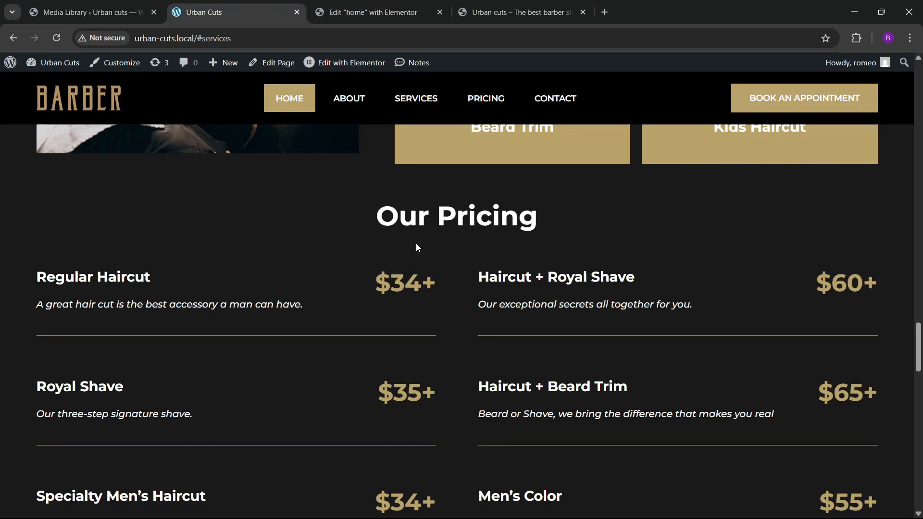
scroll(372, 250, "down", 2)
left_click(373, 12)
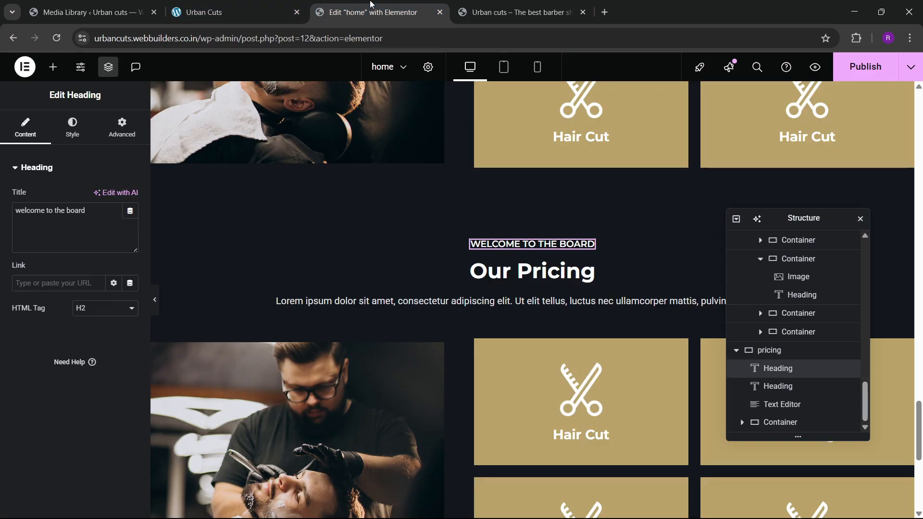
- Delete the container holding the barber photo and the Hair Cut cards from the pricing section
scroll(349, 329, "down", 2)
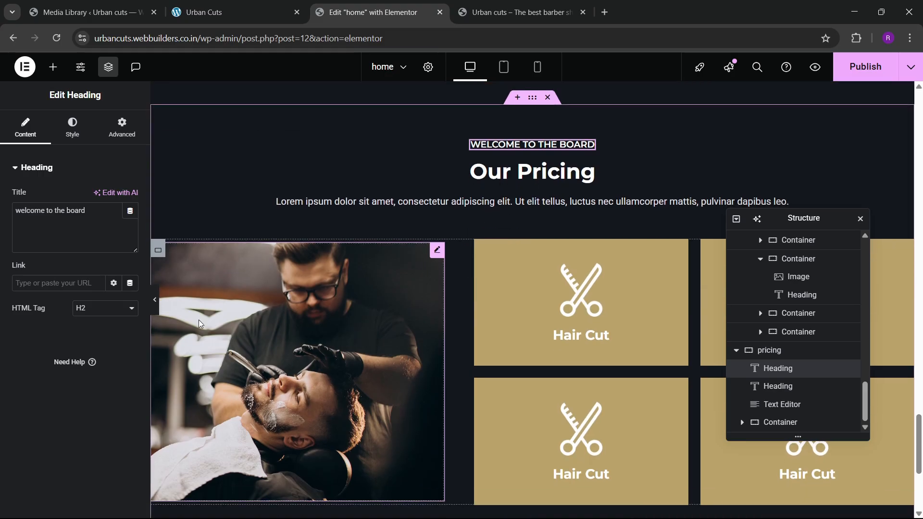
left_click(157, 258)
scroll(817, 423, "down", 1)
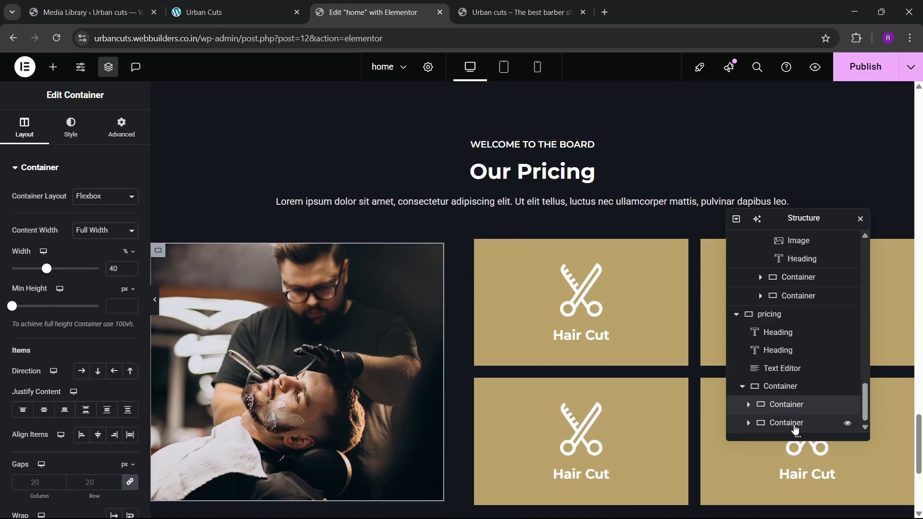
left_click(780, 387)
right_click(781, 388)
left_click(797, 503)
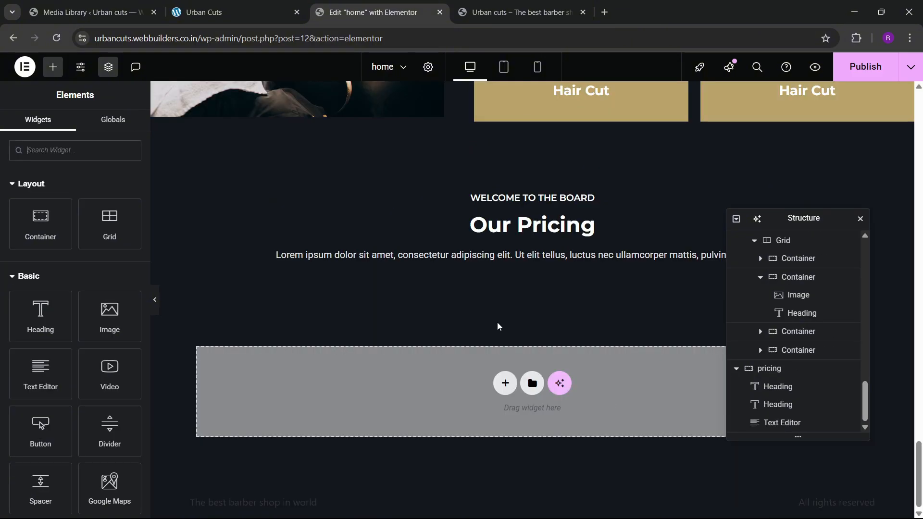
- Add a new container below the intro text of the pricing section and set its padding to 0
left_click(270, 4)
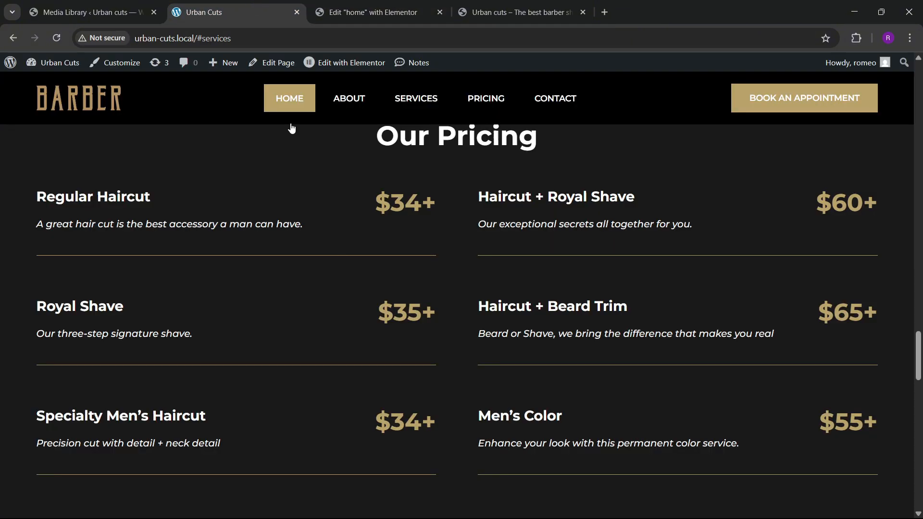
left_click(385, 10)
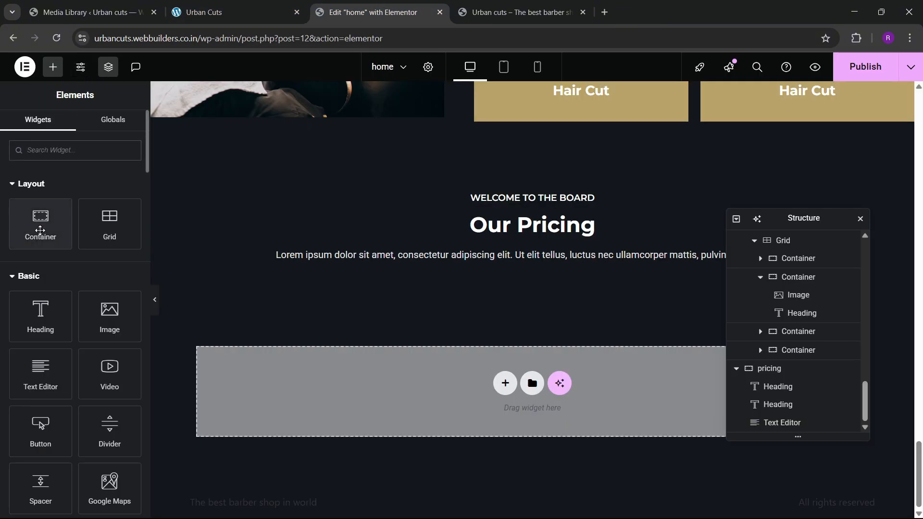
left_click_drag(41, 230, 347, 314)
left_click(122, 128)
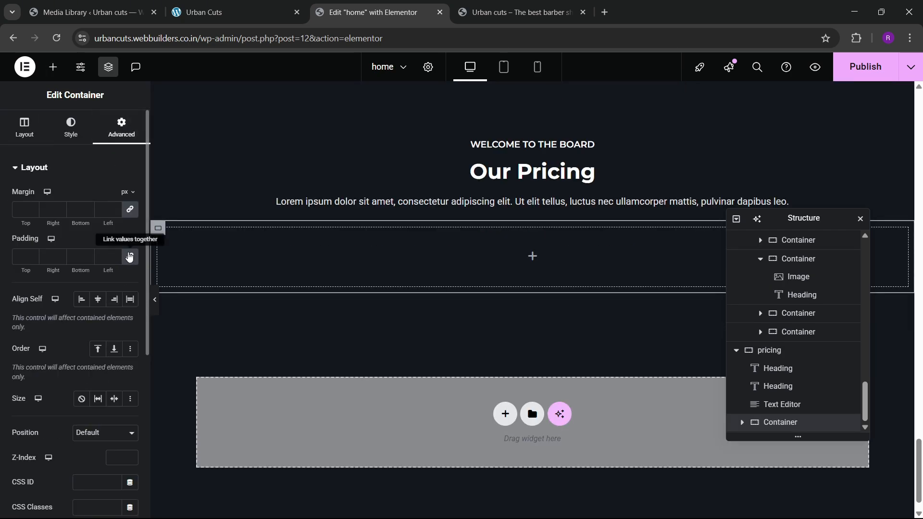
- Nest a container with 0 padding inside the new pricing container and duplicate it
left_click(53, 66)
left_click_drag(40, 223, 413, 259)
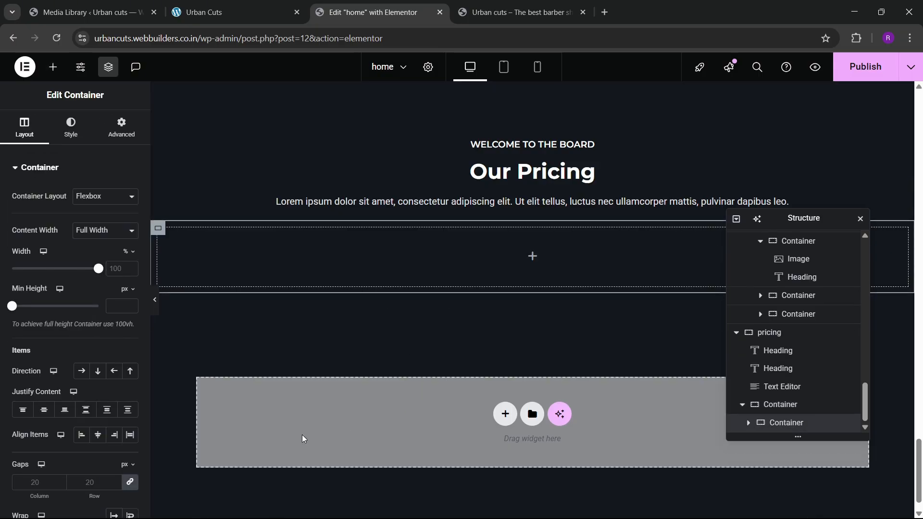
left_click(121, 128)
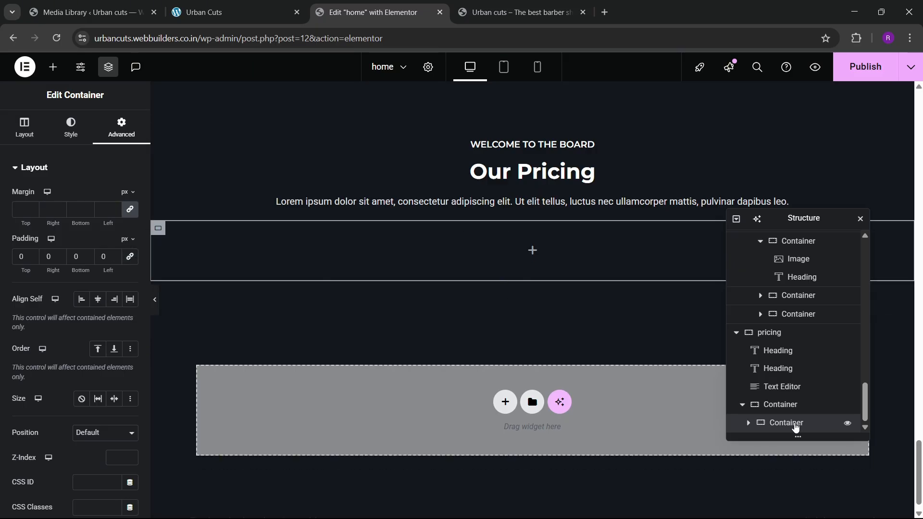
right_click(796, 428)
left_click(814, 228)
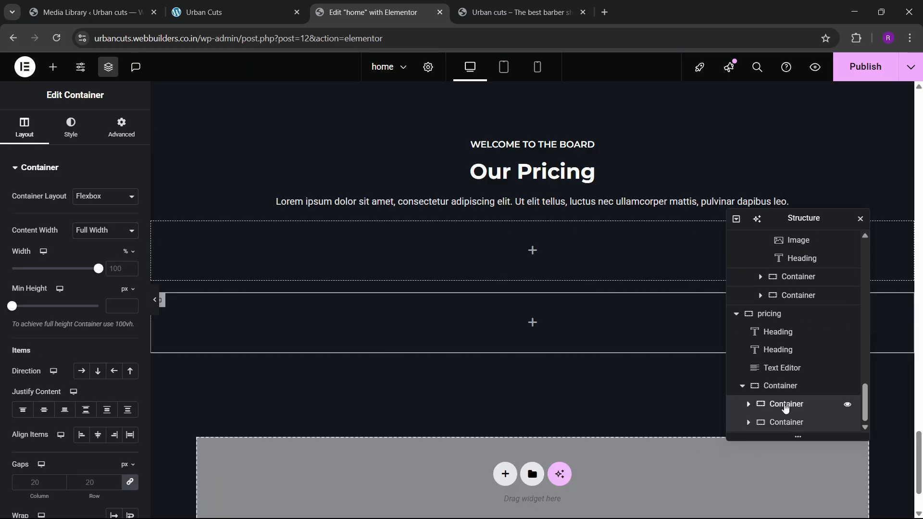
- Set the outer pricing container to row direction with centered justification and start-aligned items
left_click(774, 386)
left_click(24, 128)
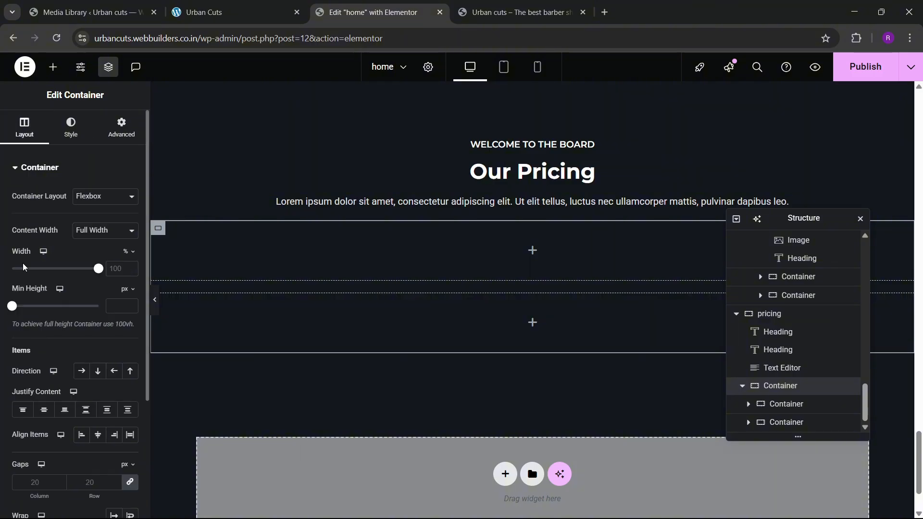
scroll(24, 268, "down", 1)
left_click(81, 353)
left_click(44, 391)
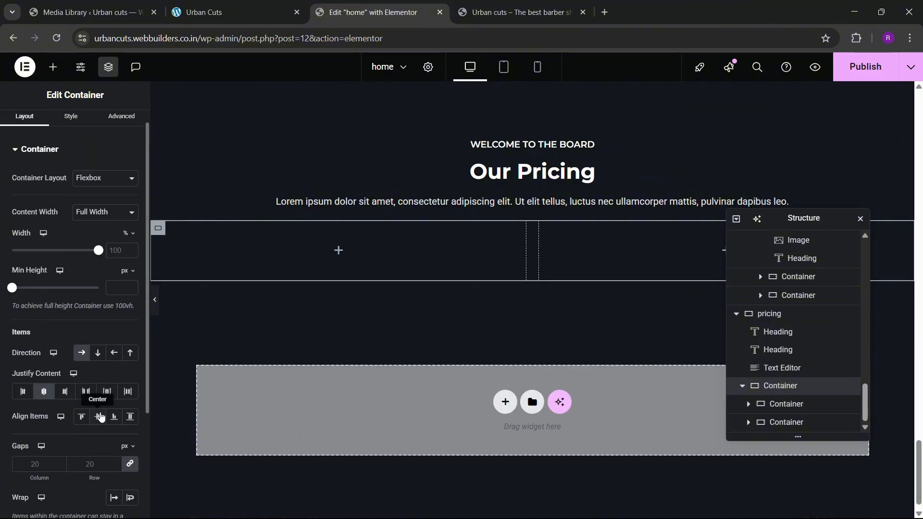
left_click(98, 417)
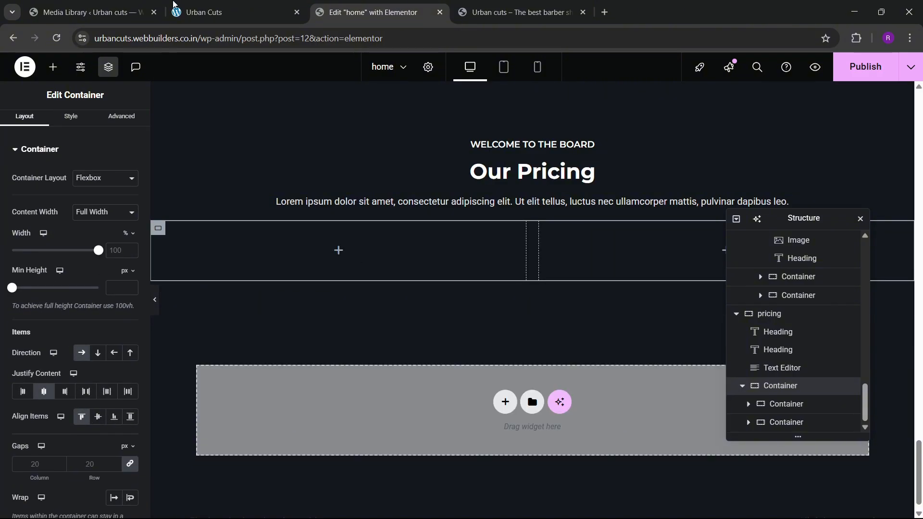
- Check the reference price list and delete both nested containers from the outer pricing container
left_click(207, 12)
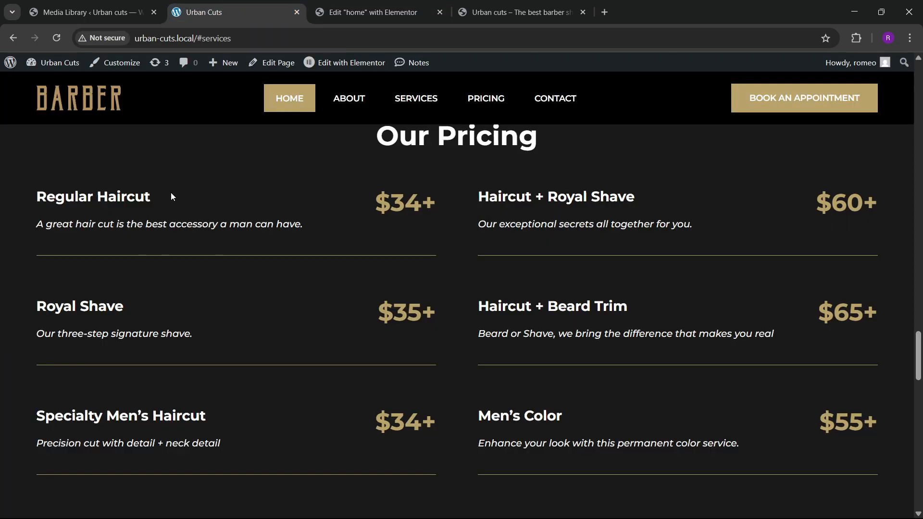
left_click(347, 3)
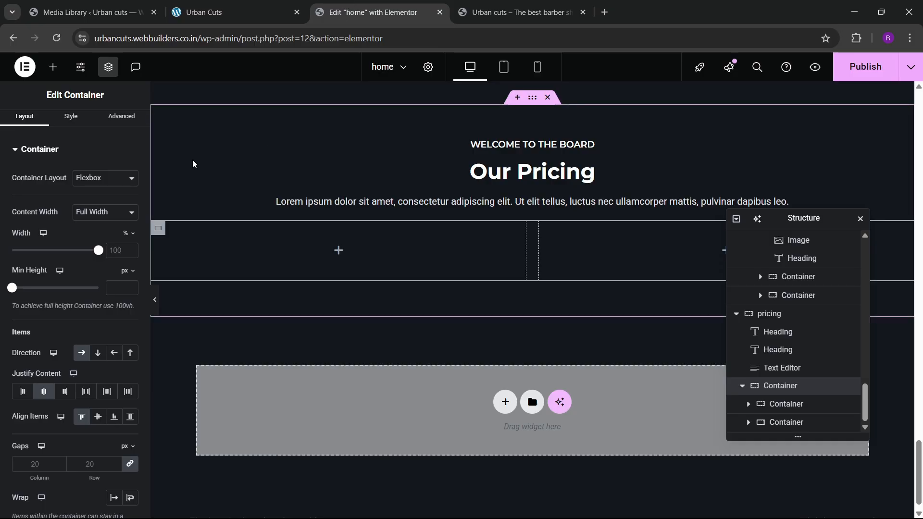
left_click(53, 67)
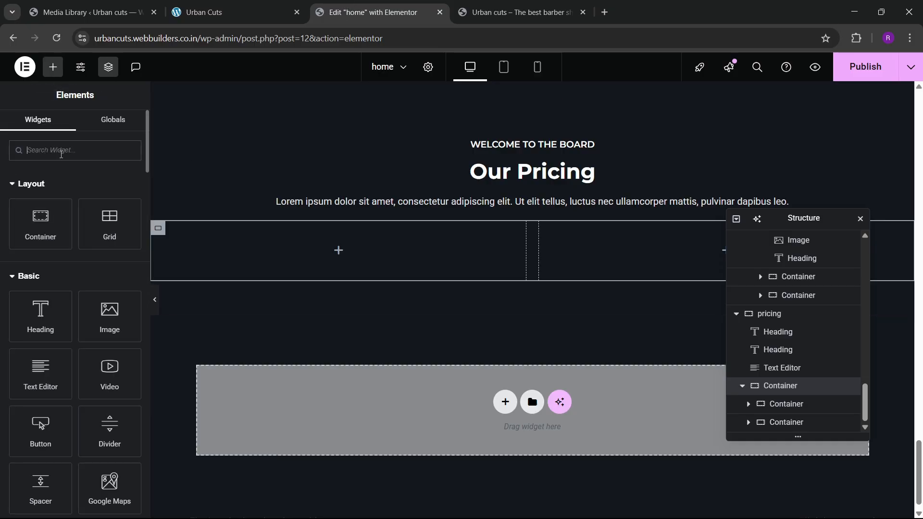
left_click(207, 12)
left_click(370, 12)
right_click(786, 407)
left_click(797, 504)
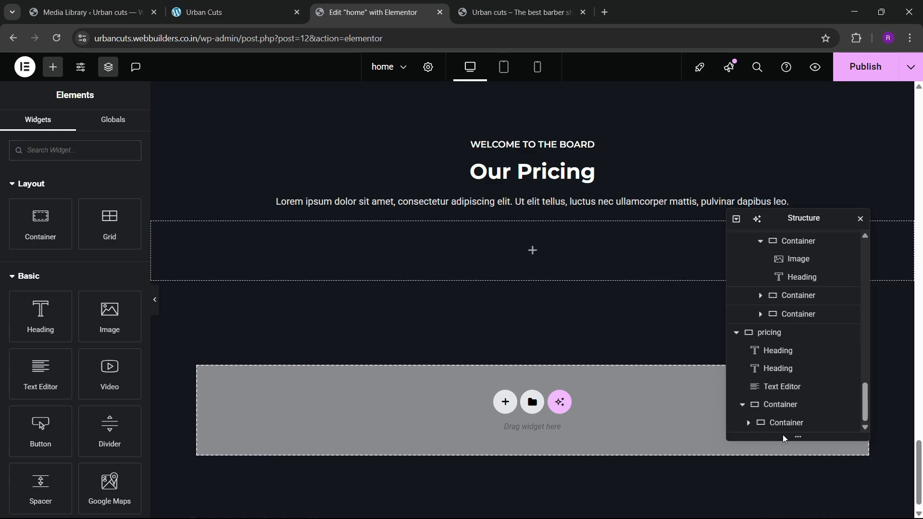
right_click(782, 435)
left_click(797, 503)
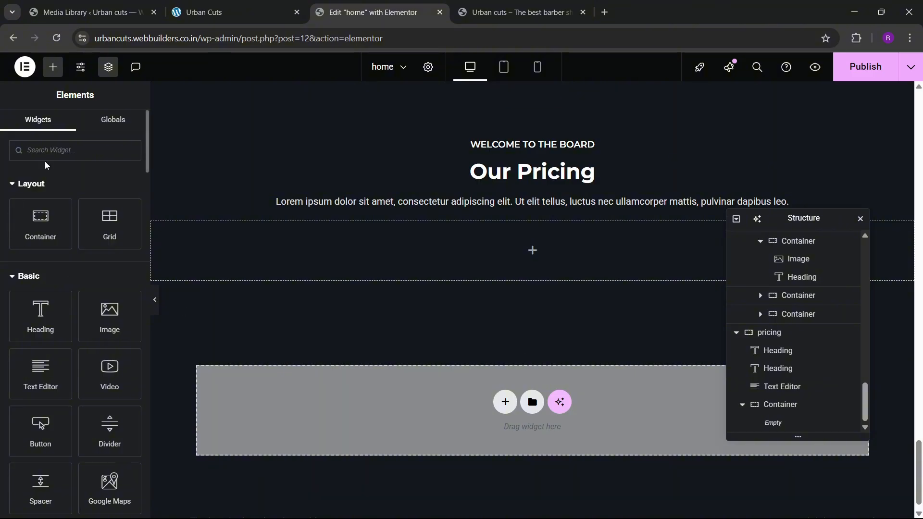
- Place a grid inside the empty pricing container and set it to 2 columns and 8 rows
type("grid")
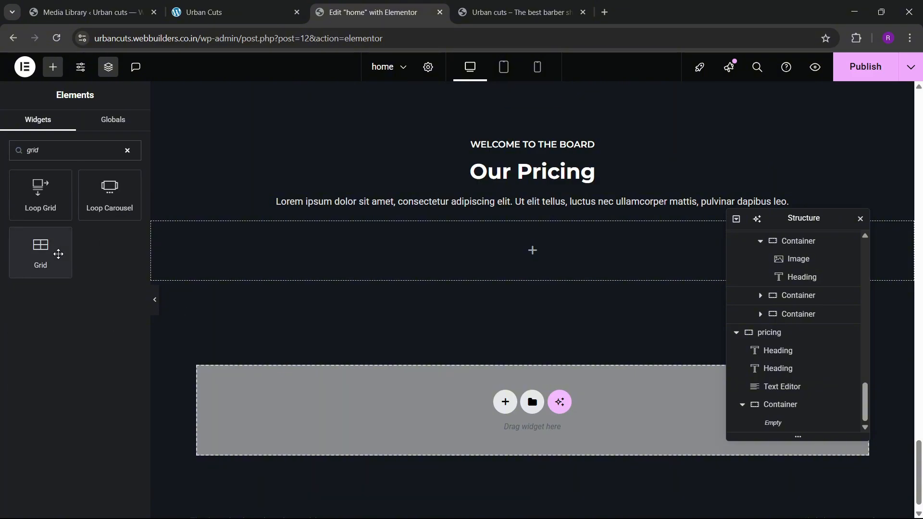
left_click_drag(58, 254, 321, 255)
left_click(273, 13)
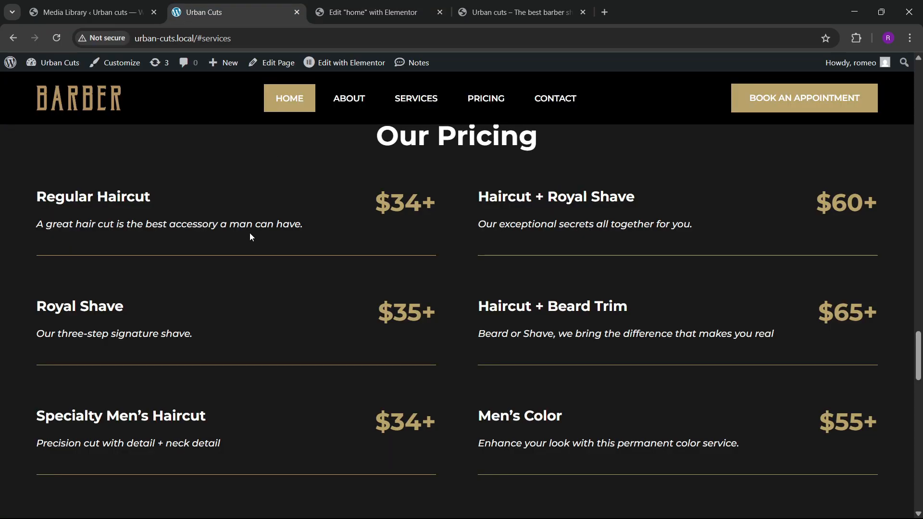
scroll(481, 317, "down", 3)
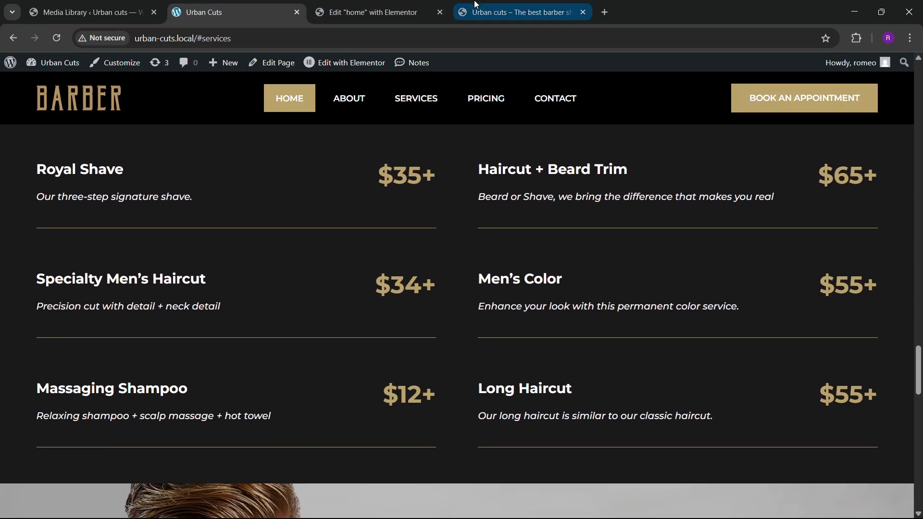
left_click(373, 12)
scroll(127, 354, "down", 2)
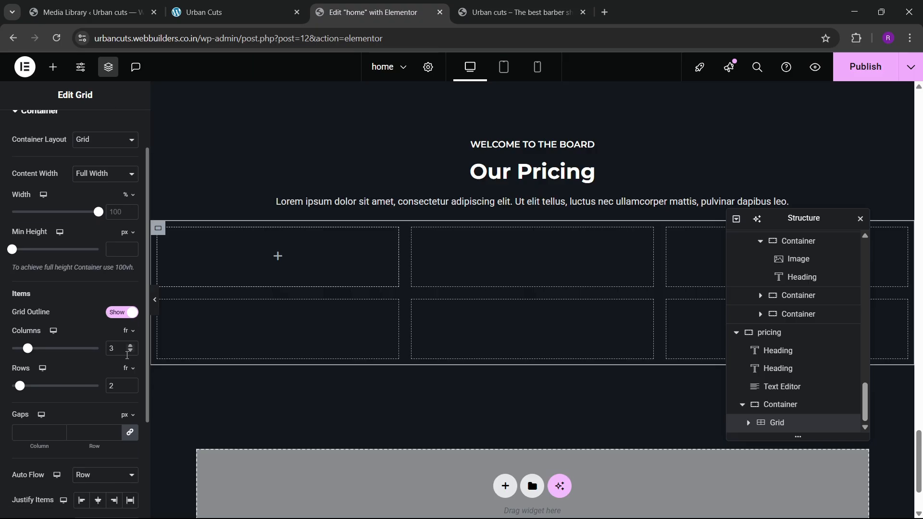
left_click(131, 351)
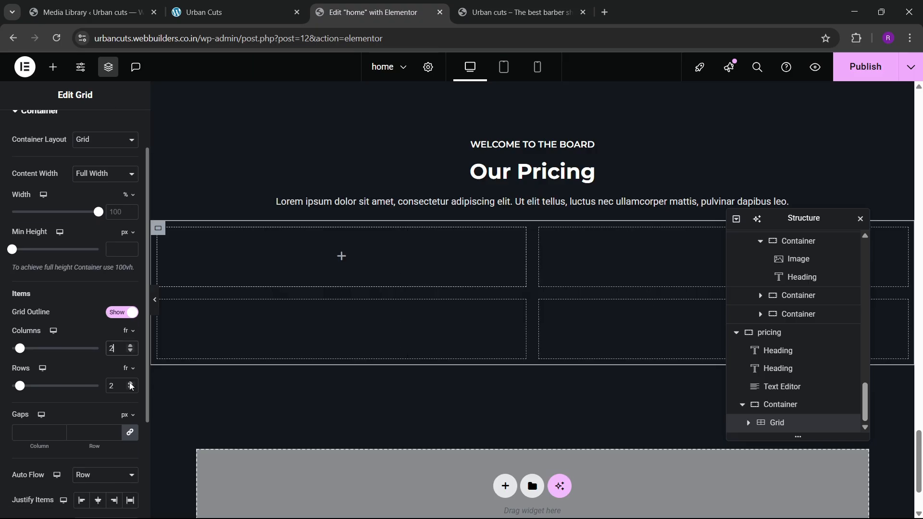
left_click(131, 383)
left_click(131, 383)
left_click(130, 384)
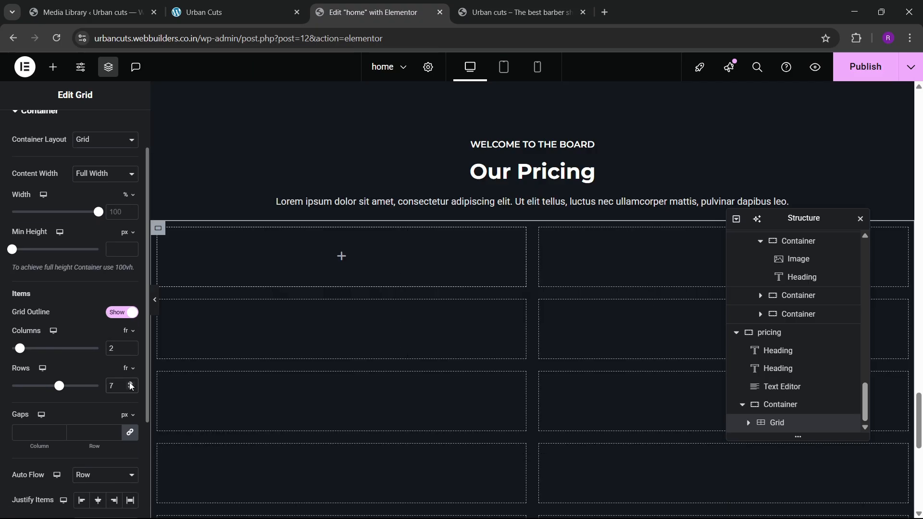
left_click(131, 383)
- Compare the new grid's rows and columns with the price list layout on the reference site
scroll(322, 337, "down", 3)
scroll(256, 349, "up", 2)
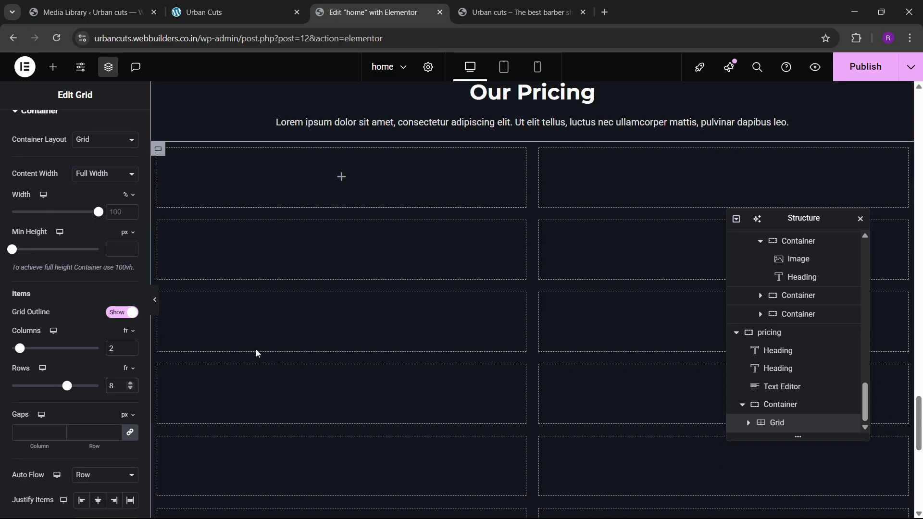
scroll(117, 373, "down", 2)
left_click(203, 12)
scroll(273, 219, "up", 2)
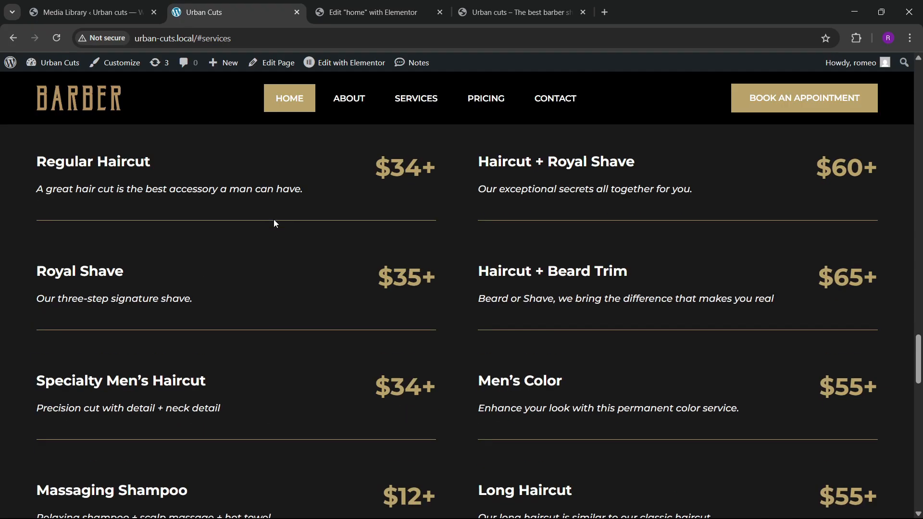
scroll(275, 228, "up", 2)
scroll(413, 342, "down", 3)
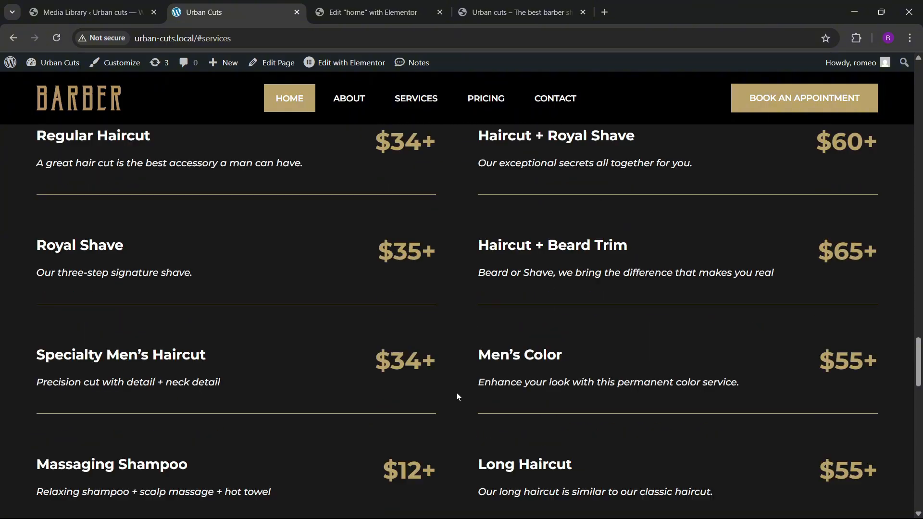
scroll(456, 392, "down", 2)
left_click(369, 12)
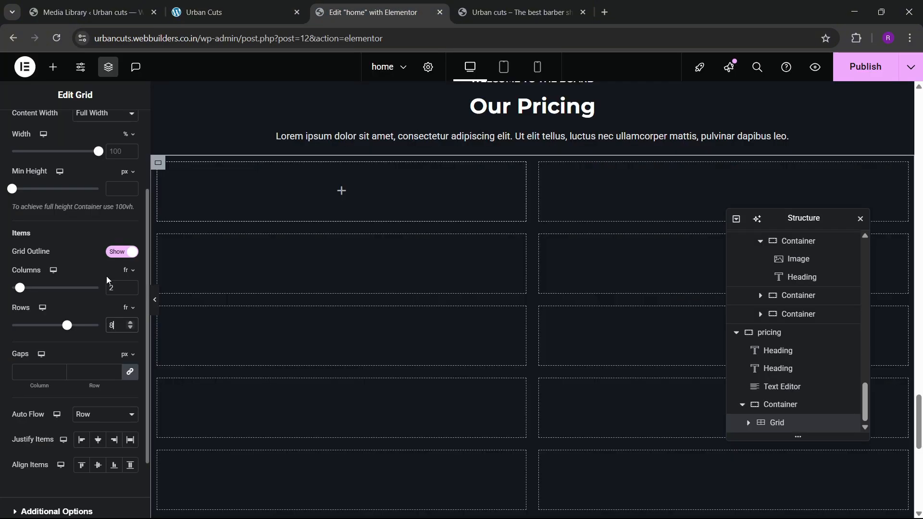
- Set the pricing grid to 4 rows and its padding to 0 on all sides
key("BackSpace")
type("4")
scroll(110, 219, "up", 1)
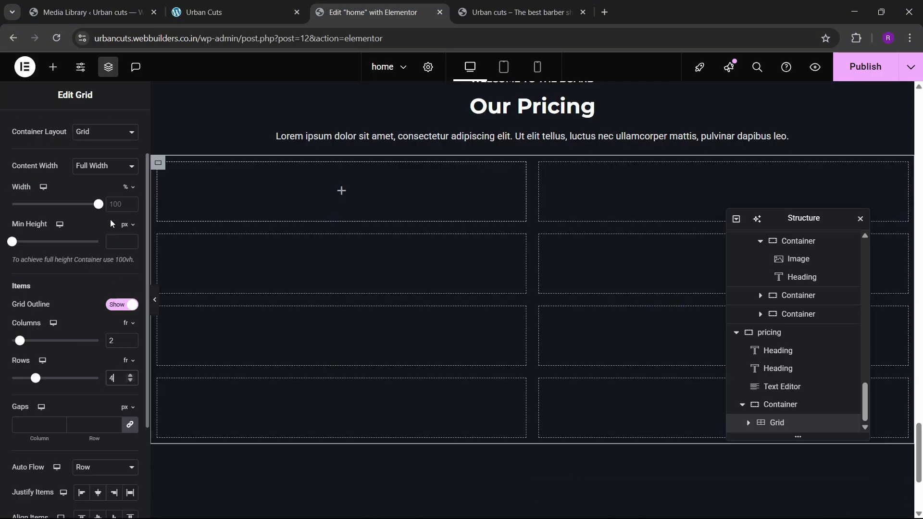
scroll(111, 219, "up", 2)
left_click(121, 127)
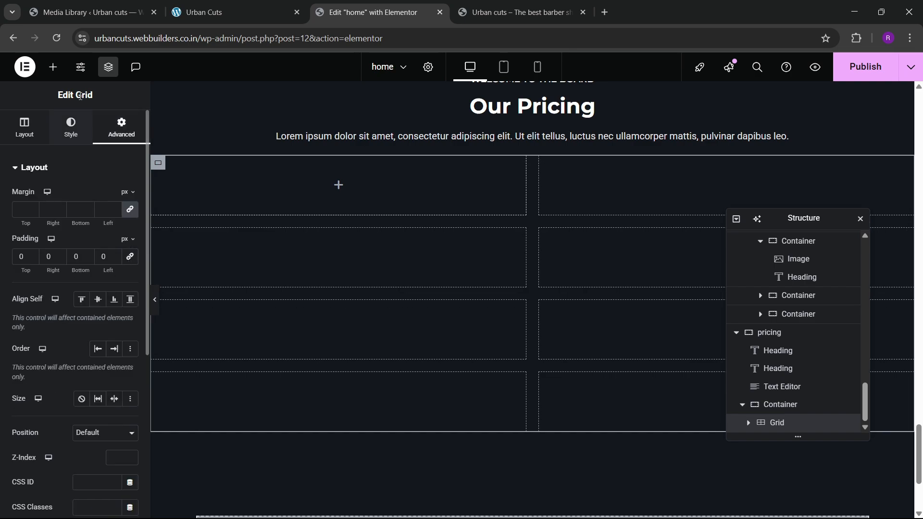
left_click(53, 67)
left_click_drag(57, 236, 283, 197)
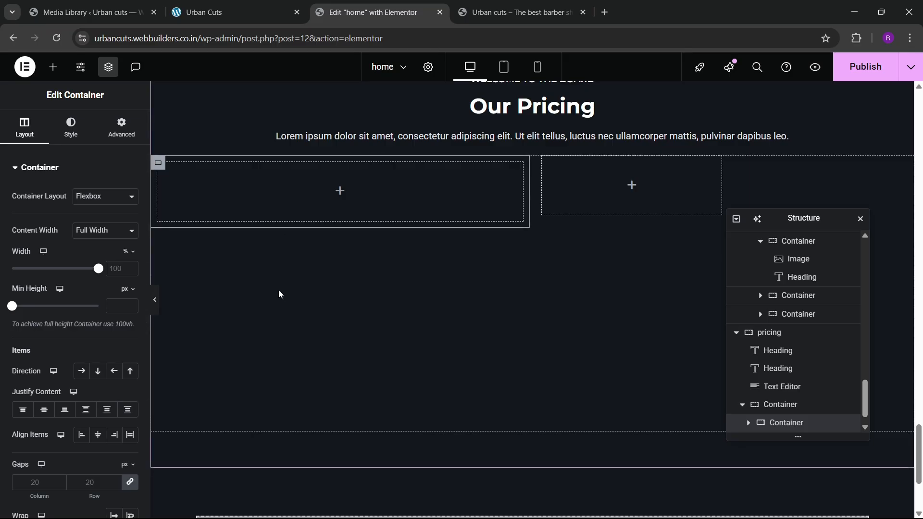
key("ctrl+z")
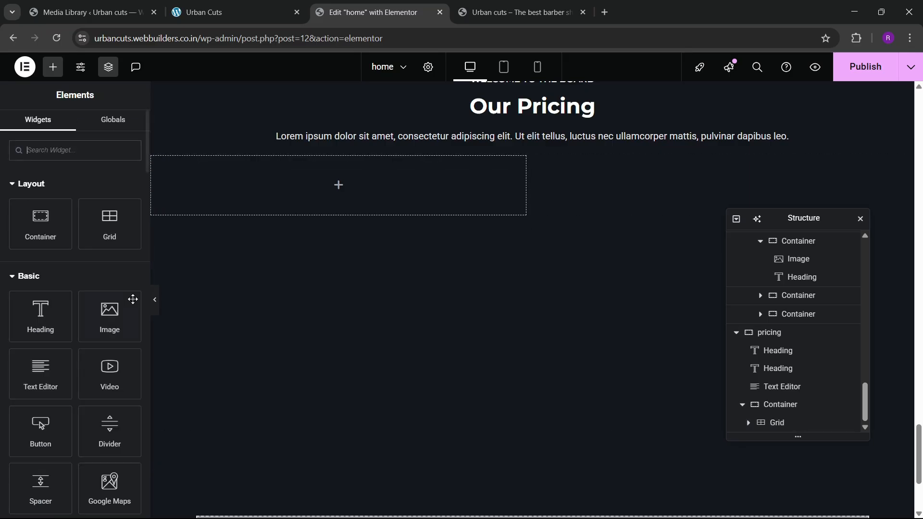
- Place a container in the grid's first cell, nest another container inside it, and set the padding of both to 0
left_click_drag(62, 240, 304, 192)
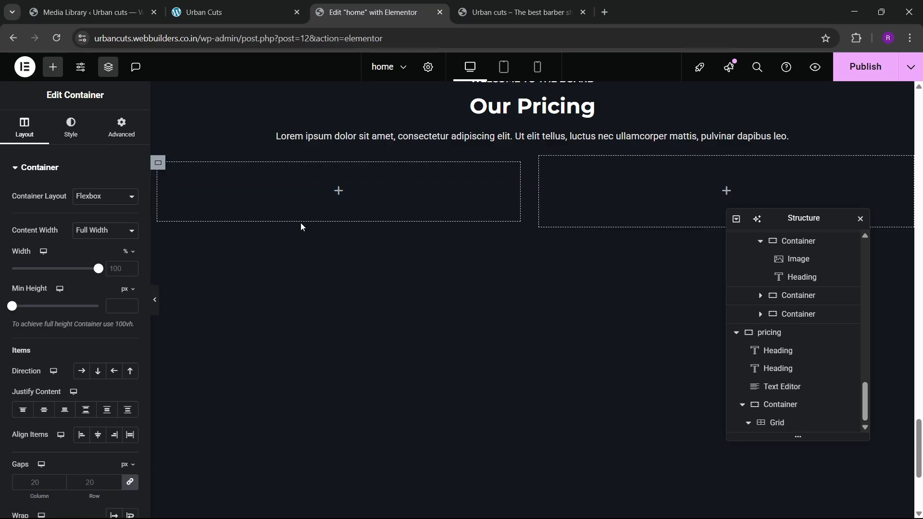
left_click(121, 130)
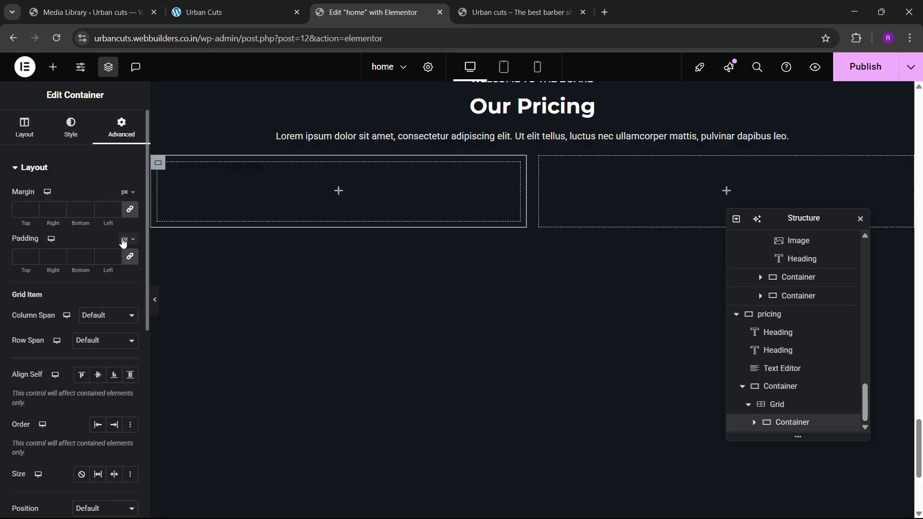
left_click(53, 67)
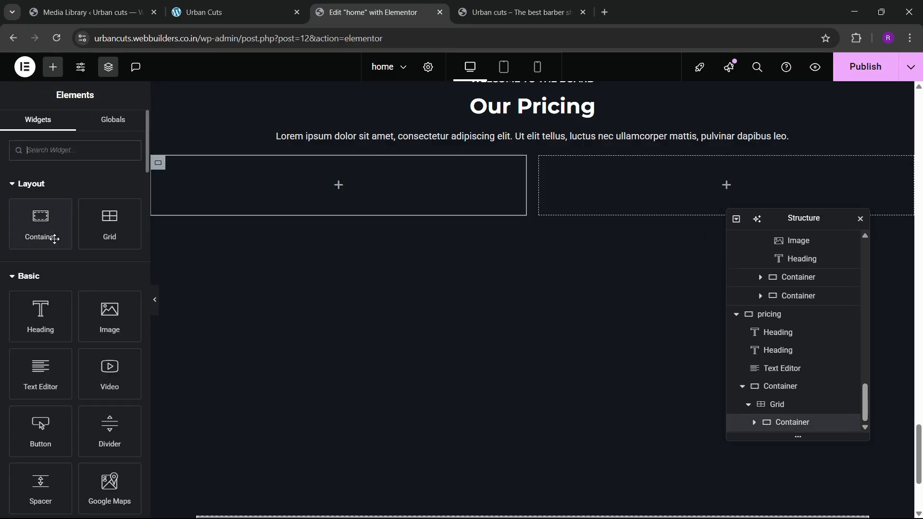
left_click_drag(53, 237, 301, 187)
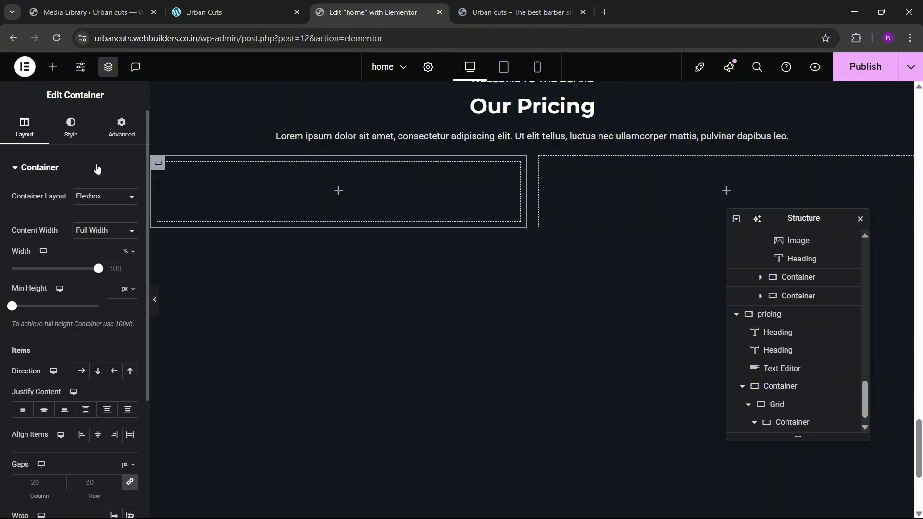
left_click(121, 127)
left_click(130, 256)
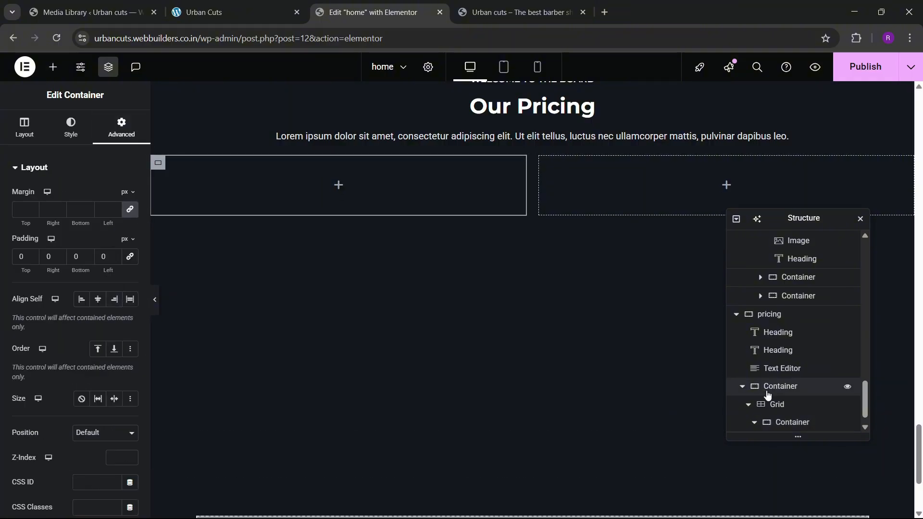
- Duplicate the innermost container in the grid's first cell
scroll(809, 412, "down", 1)
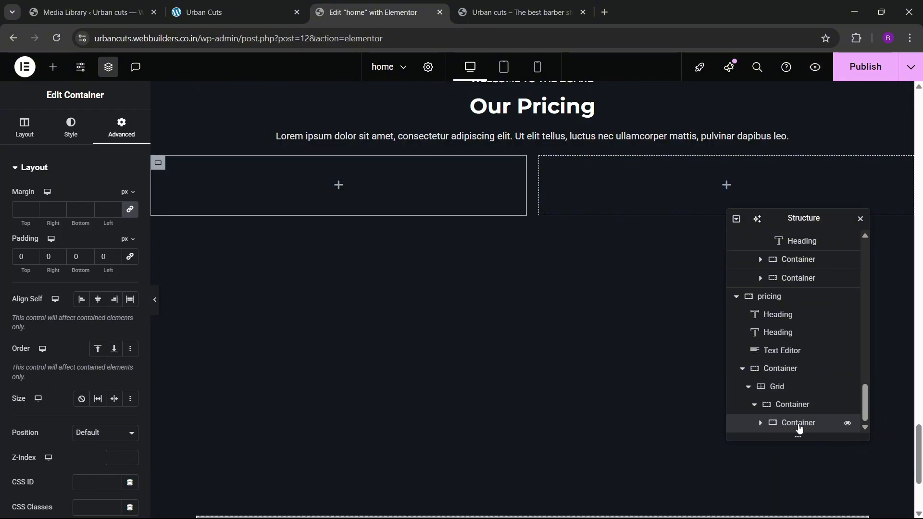
left_click(788, 407)
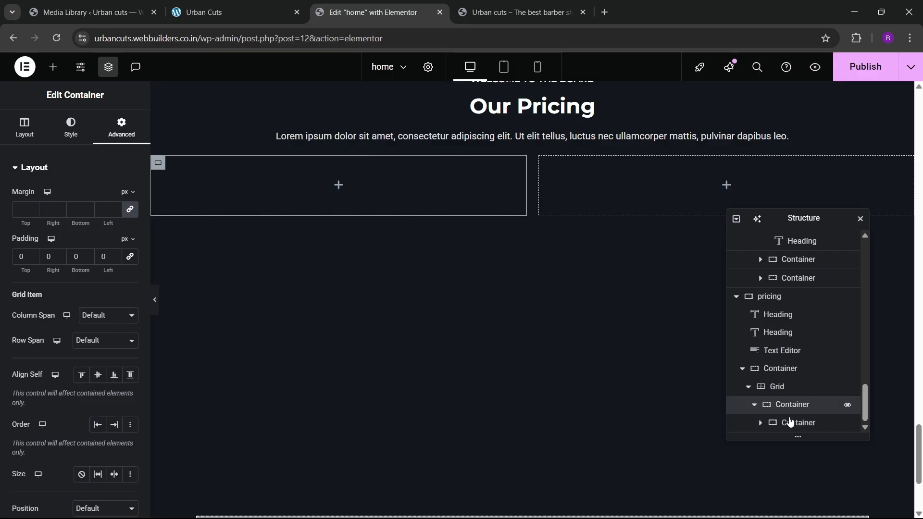
left_click(791, 421)
right_click(793, 428)
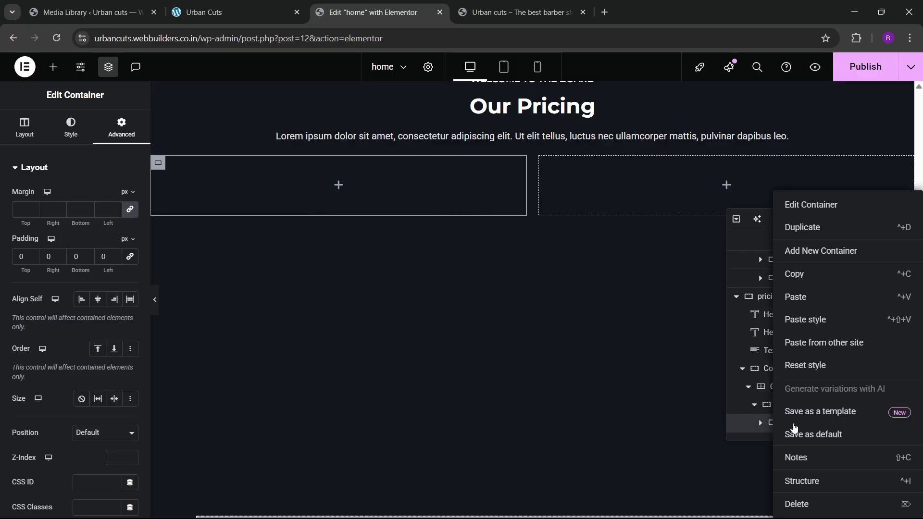
left_click(778, 253)
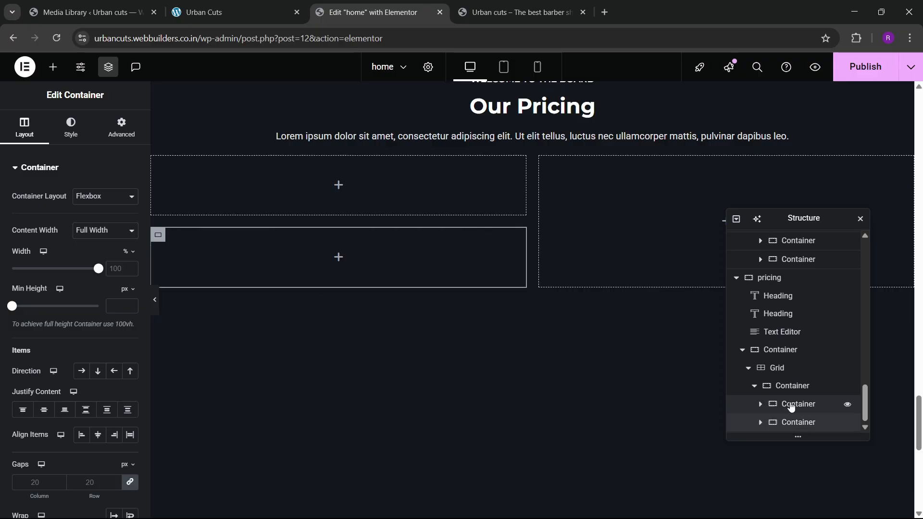
- Set the parent container in the first cell to row direction, space-between justification and centered items, and name it main
left_click(794, 391)
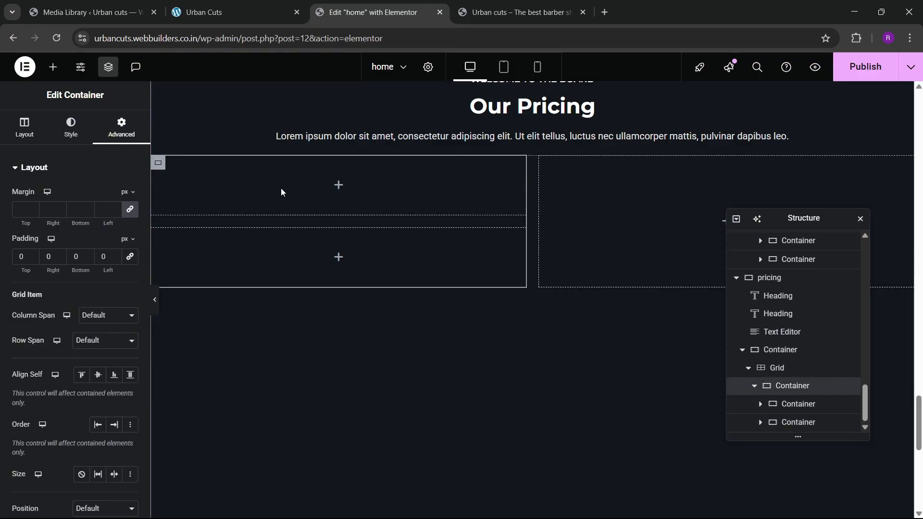
scroll(95, 323, "down", 2)
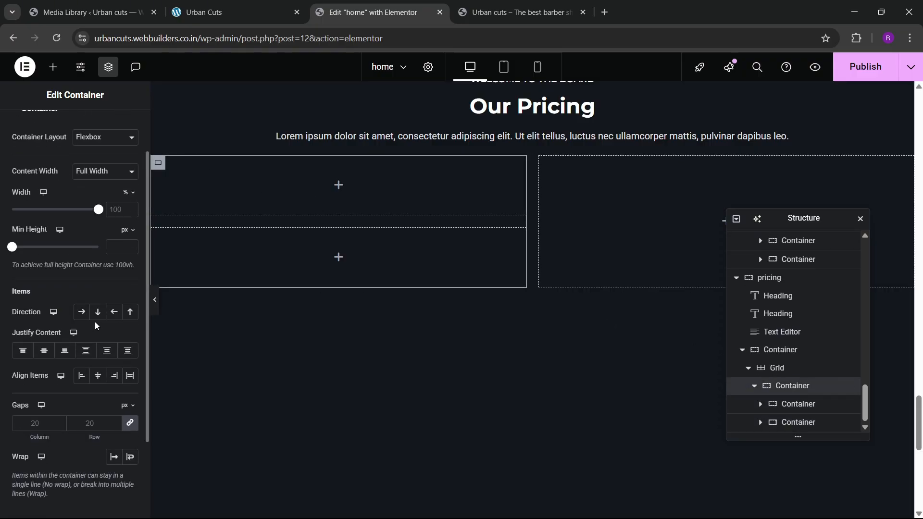
left_click(87, 316)
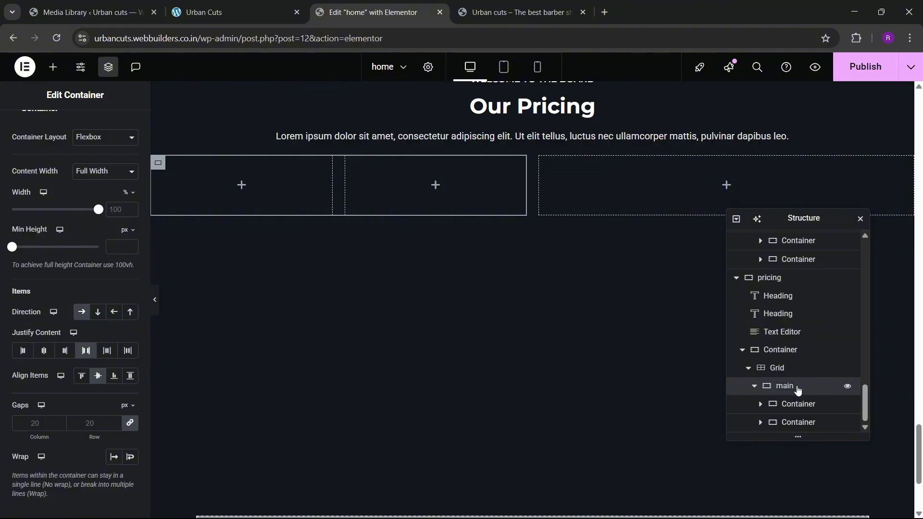
- Rename the two containers nested inside main as 1 and 2
double_click(798, 405)
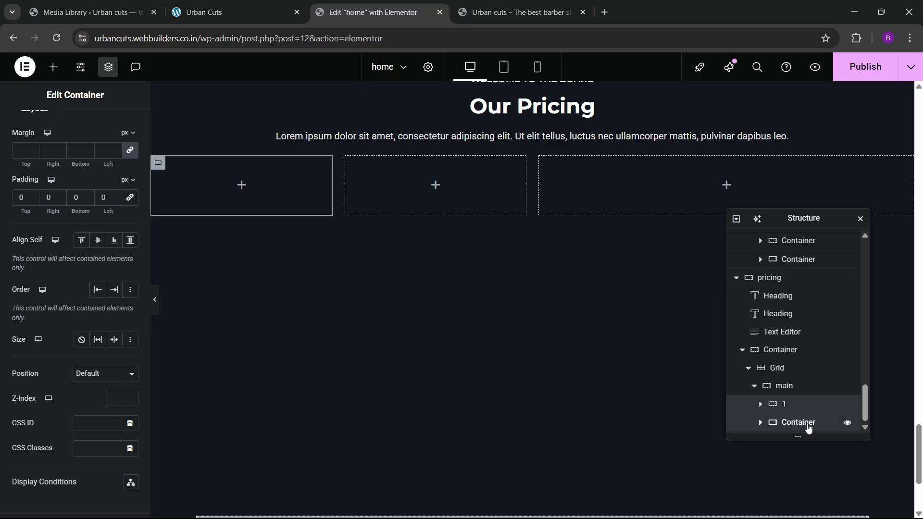
double_click(808, 427)
type("2")
- Following the reference price list, set container 1's width to 80% and container 2's to 20%, and main's gaps to 0
left_click(204, 6)
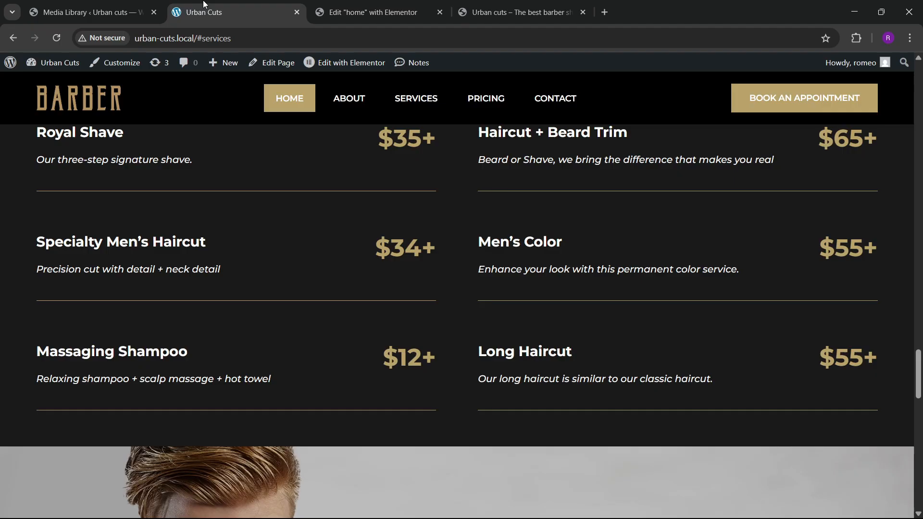
scroll(313, 230, "up", 1)
left_click(370, 12)
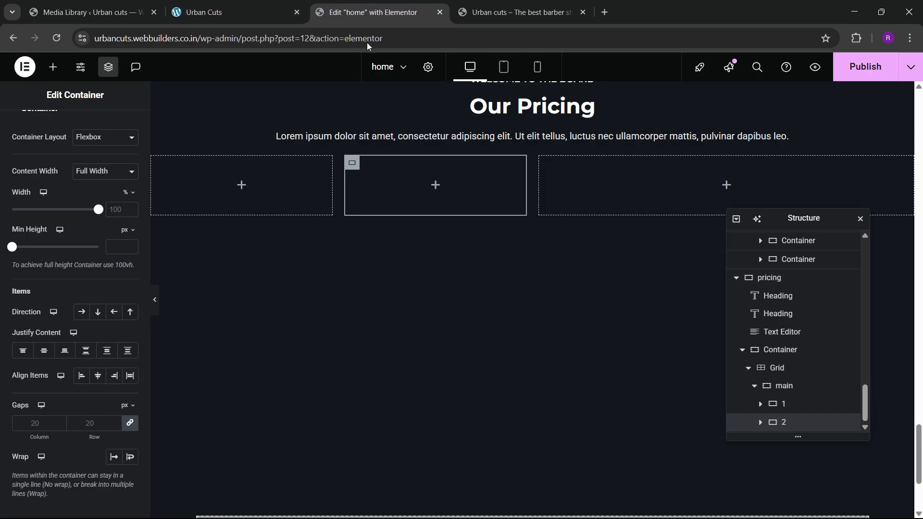
left_click(802, 405)
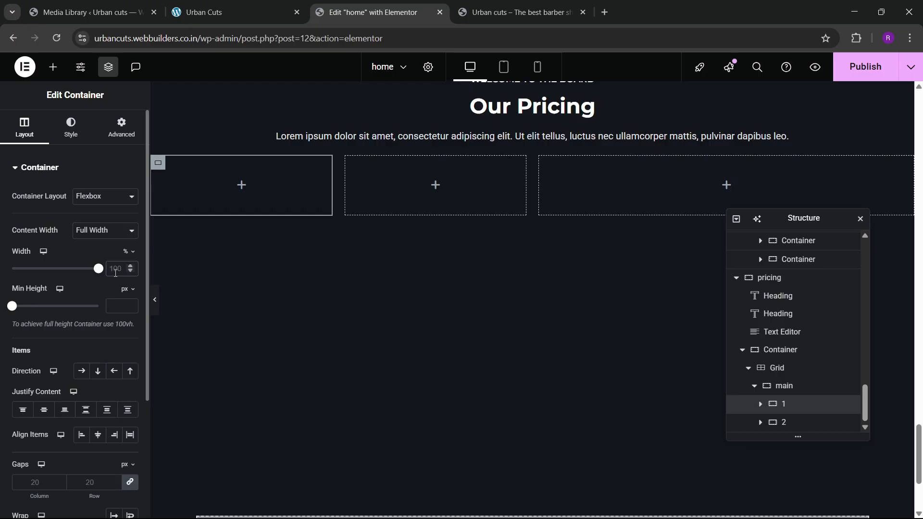
type("80")
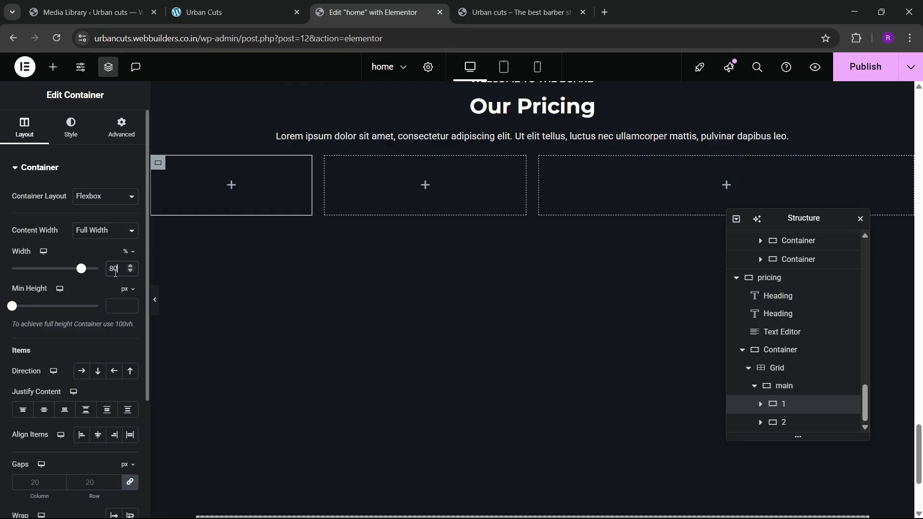
left_click(783, 423)
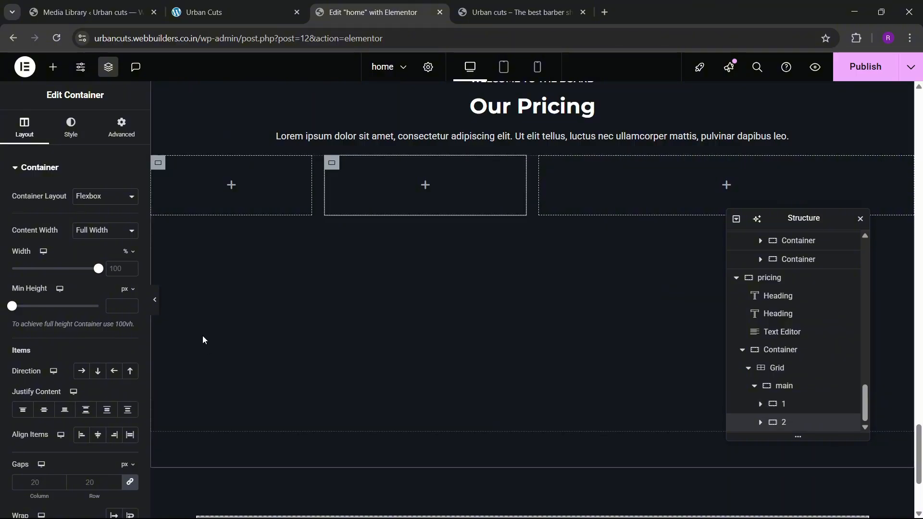
left_click(110, 268)
type("20")
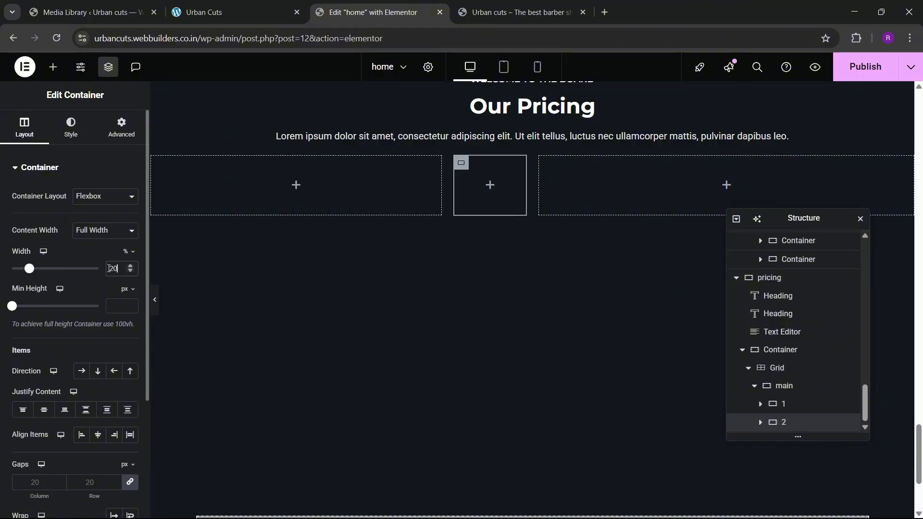
left_click(783, 386)
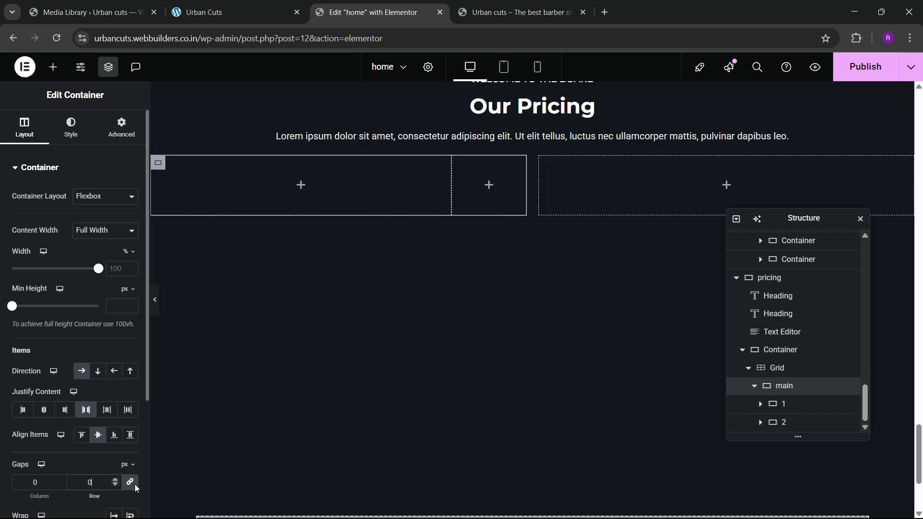
- Check the reference price list and copy the Our Pricing heading into container 1
left_click(231, 12)
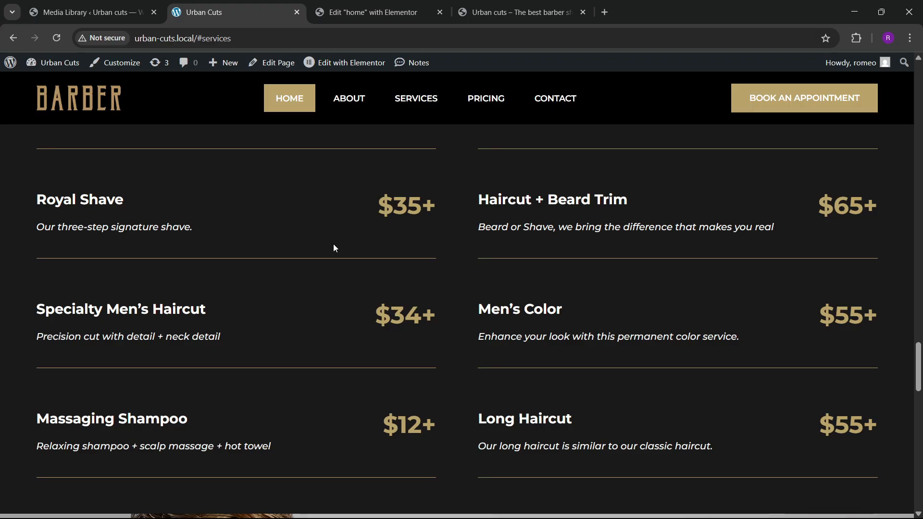
left_click(397, 4)
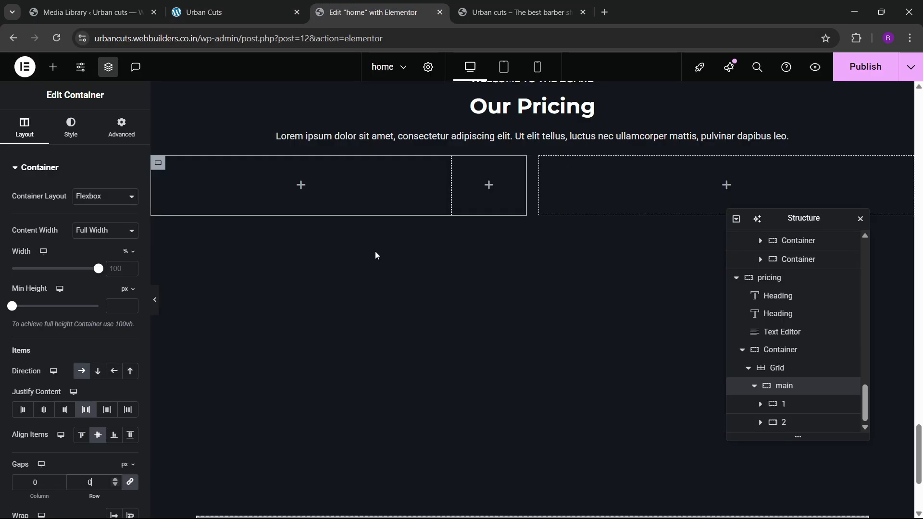
right_click(505, 109)
left_click(525, 167)
right_click(208, 201)
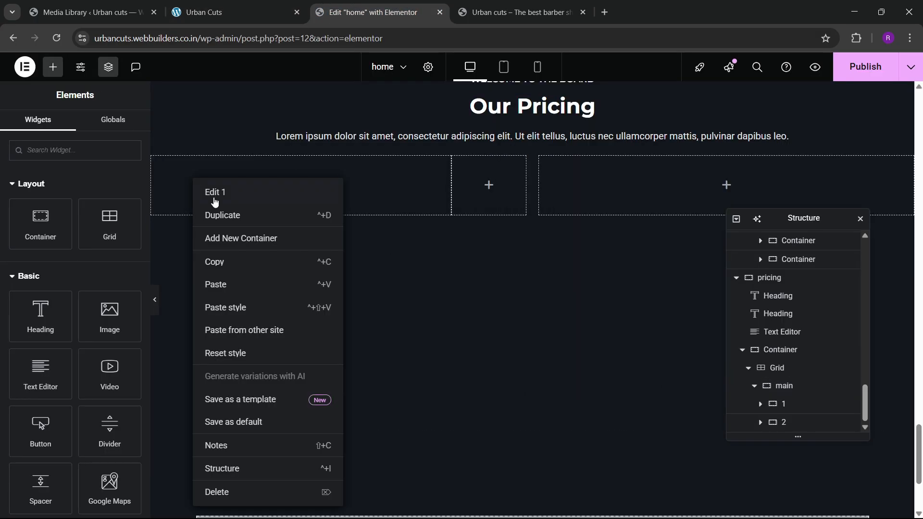
left_click(216, 284)
- Copy the Lorem ipsum paragraph from under the section title to below the heading in container 1 and align it left
left_click(264, 6)
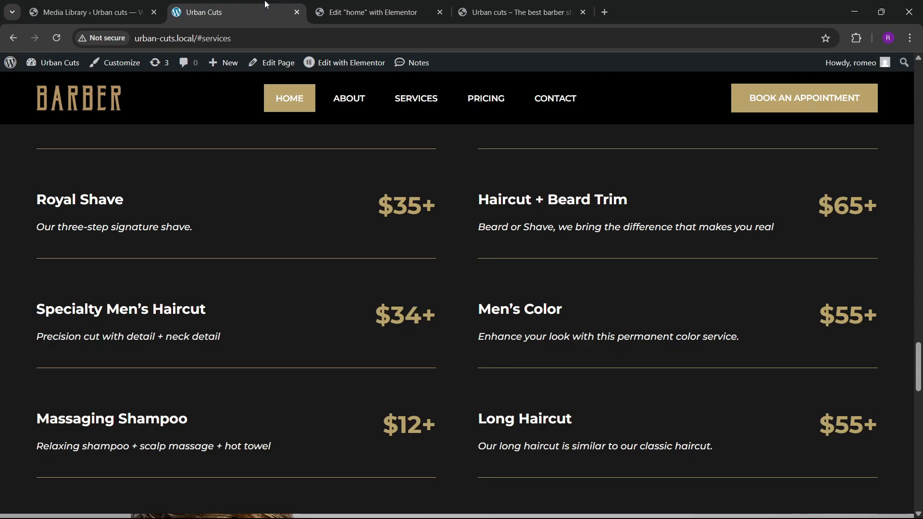
left_click(377, 4)
scroll(410, 202, "up", 1)
right_click(425, 183)
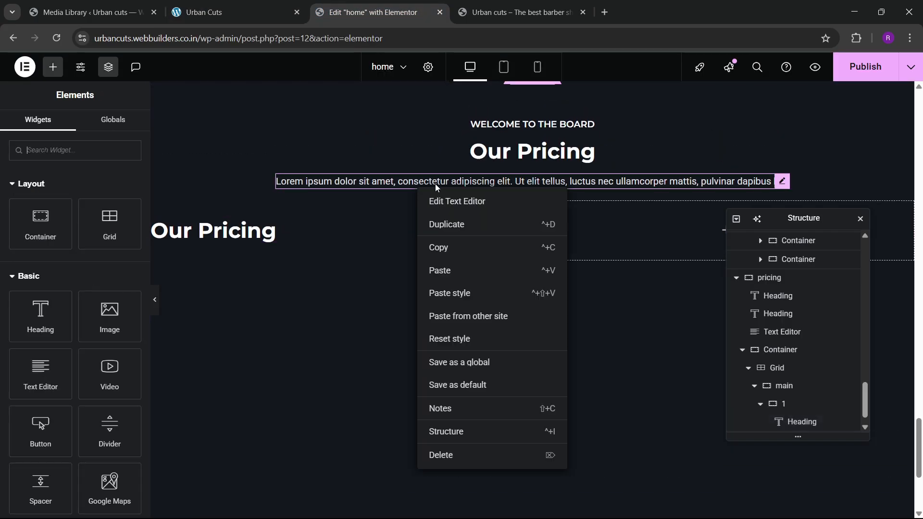
left_click(442, 247)
right_click(240, 231)
left_click(251, 318)
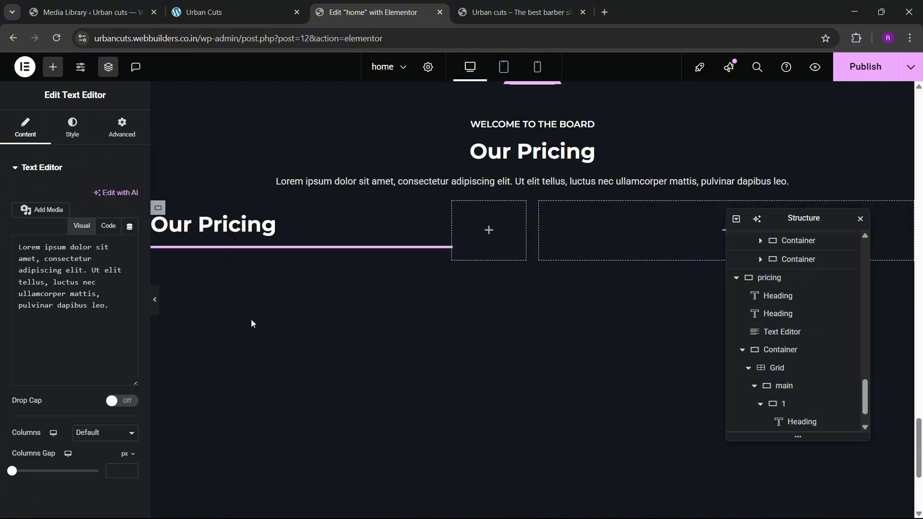
left_click(72, 129)
left_click(81, 196)
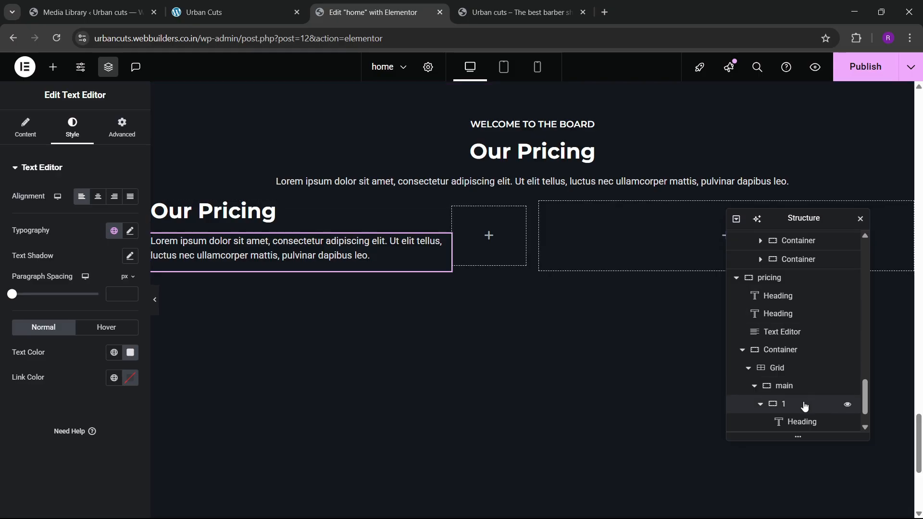
- Set the font size of the heading inside container 1 to 22 px
scroll(796, 425, "down", 1)
left_click(798, 386)
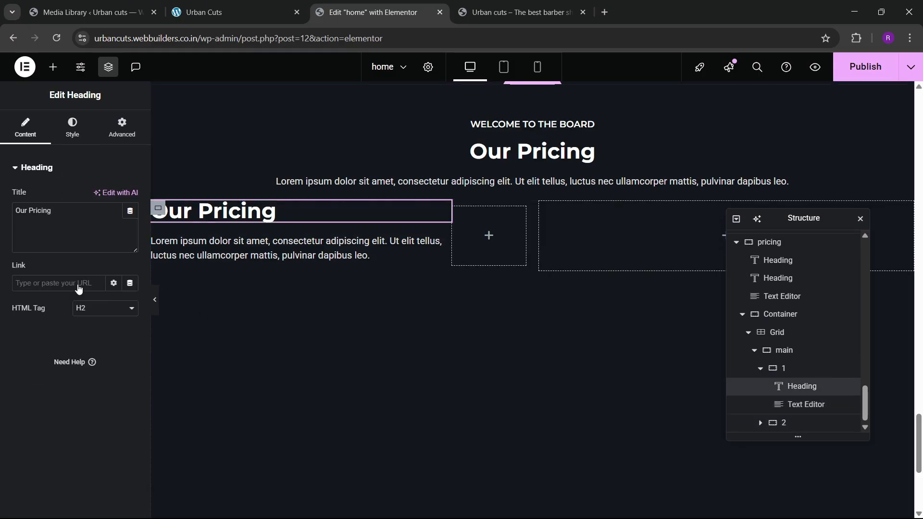
left_click(72, 127)
left_click(130, 232)
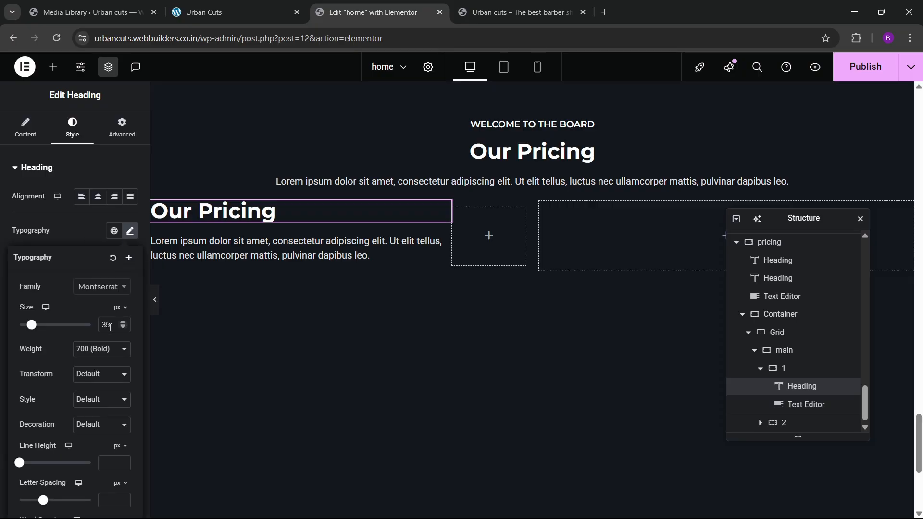
type("25")
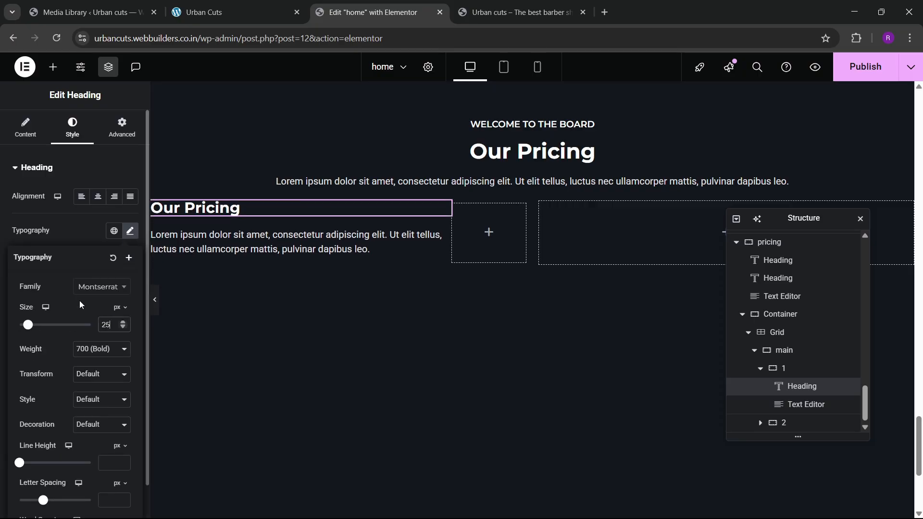
key("BackSpace")
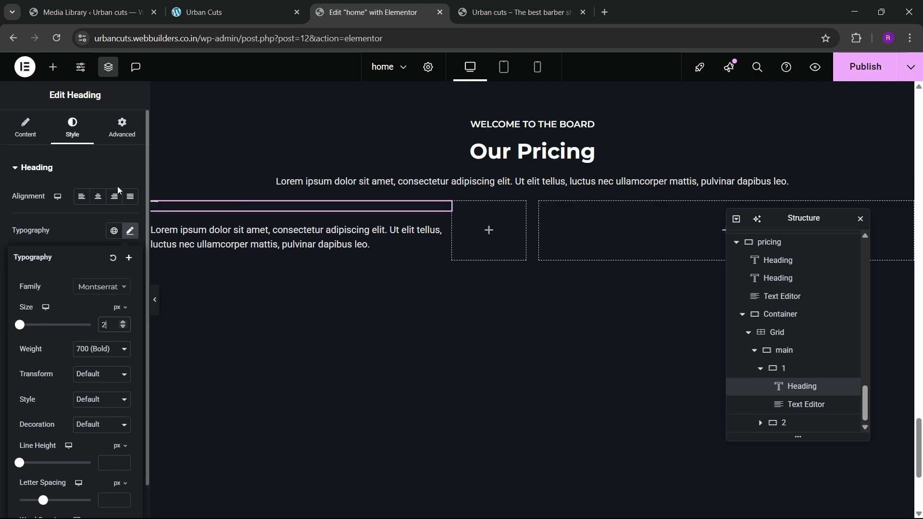
type("2")
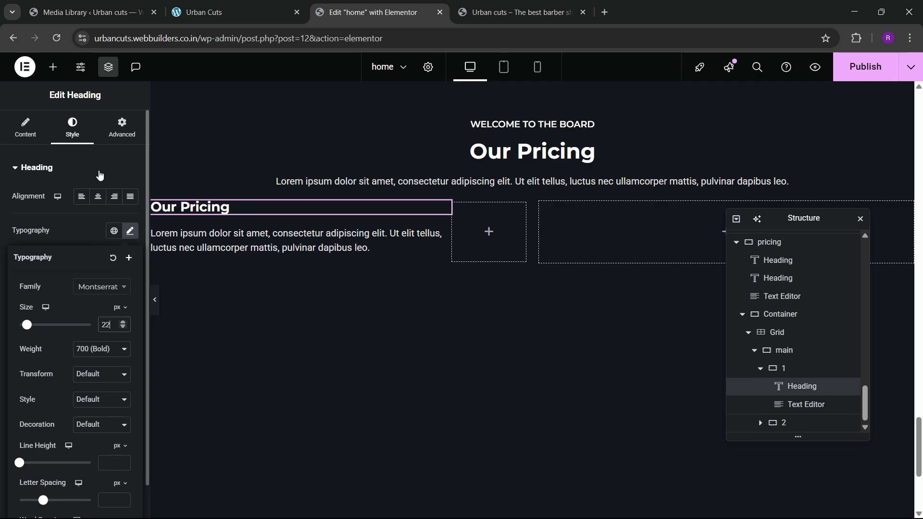
- Replace container 1's heading text with the first service name from the reference price list, Royal Shave
left_click(208, 5)
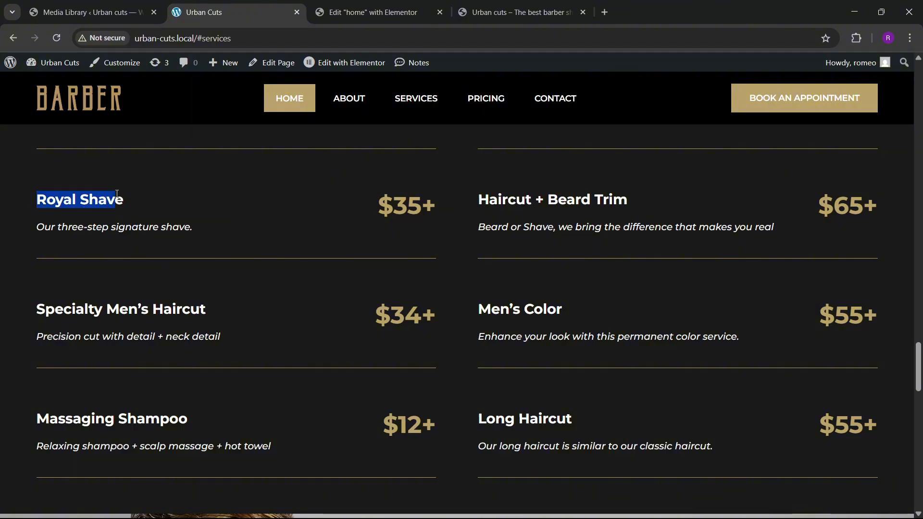
left_click(370, 12)
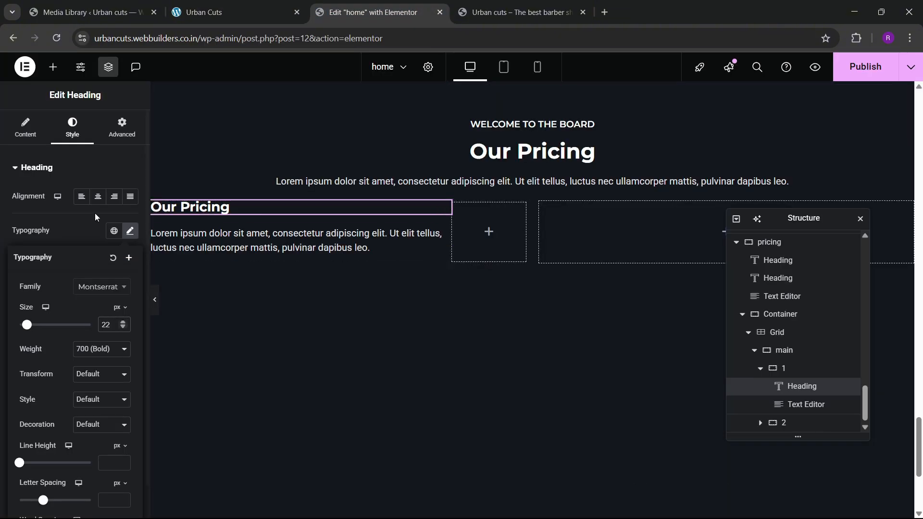
left_click(25, 127)
type("Royal Shave")
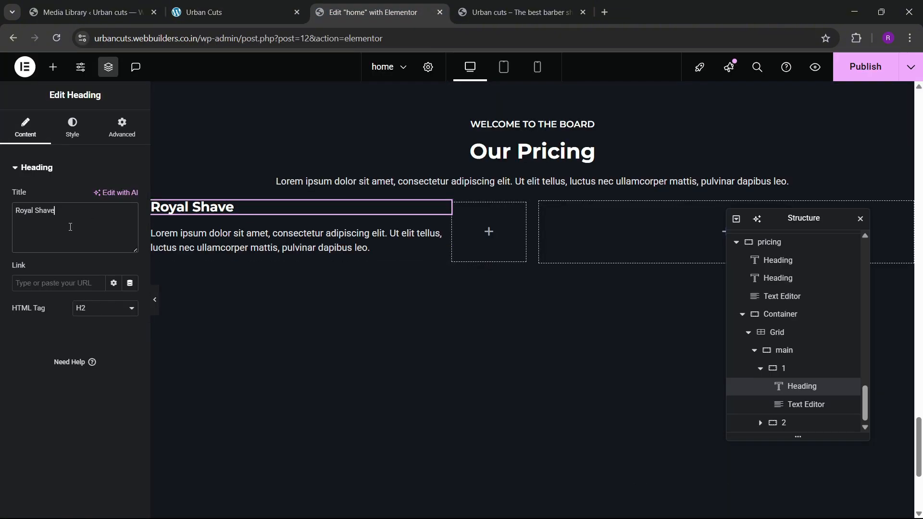
- Copy "Our three-step signature shave." from the reference price list and use it to replace the Lorem ipsum paragraph in container 1
left_click(206, 12)
left_click_drag(36, 227, 188, 218)
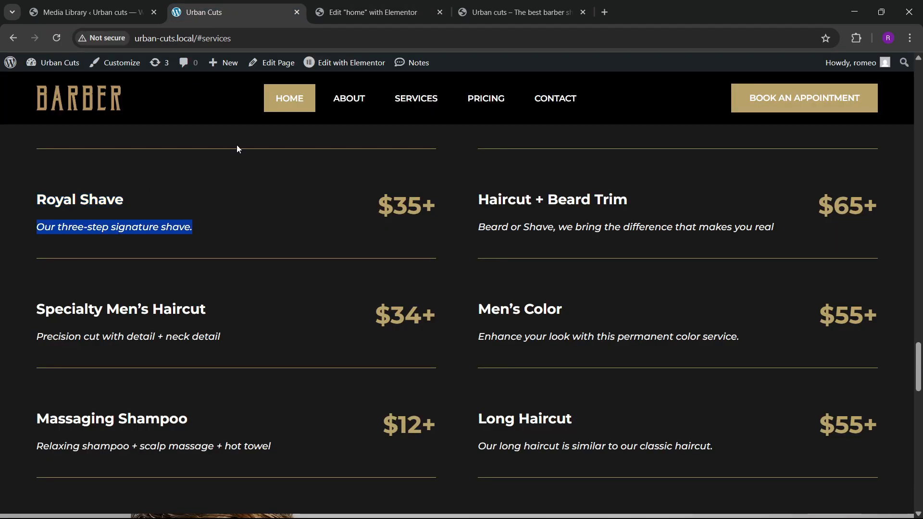
left_click(337, 12)
left_click(369, 248)
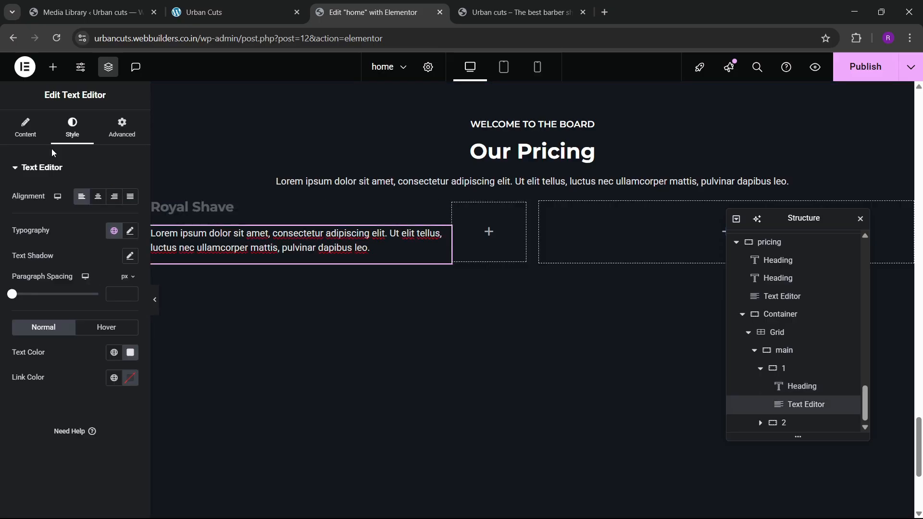
left_click(44, 137)
left_click(108, 226)
triple_click(83, 310)
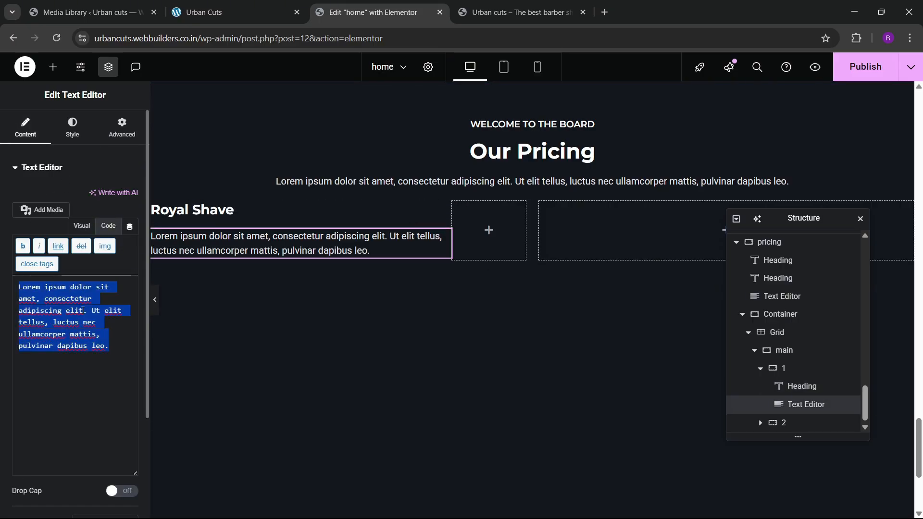
key("ctrl+v")
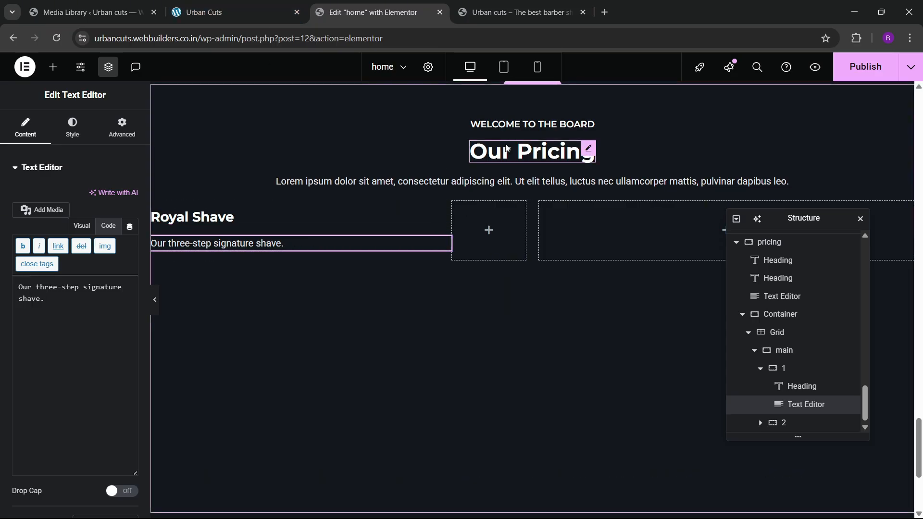
- Copy the section's Our Pricing heading into the empty container 2
right_click(521, 158)
left_click(542, 215)
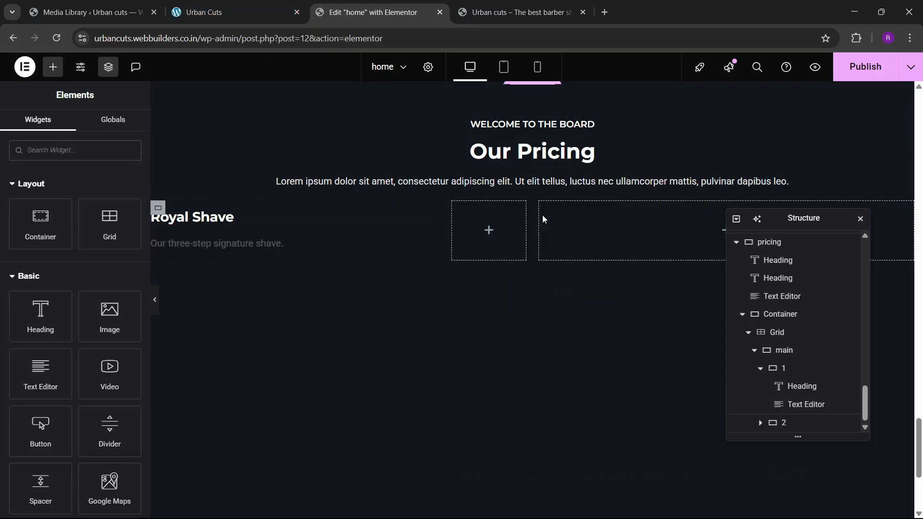
right_click(486, 233)
left_click(508, 297)
- Copy the Royal Shave price from the reference site and replace container 2's heading text with $35+
left_click(231, 12)
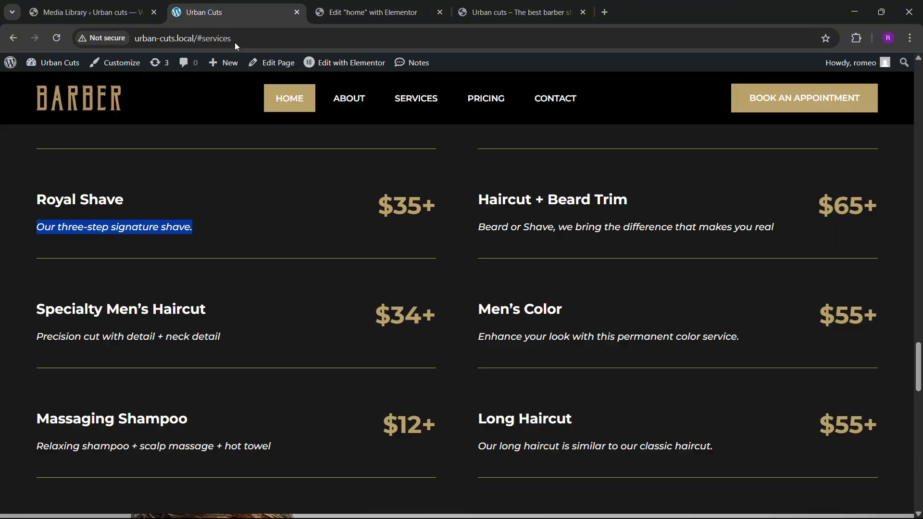
left_click_drag(379, 207, 419, 214)
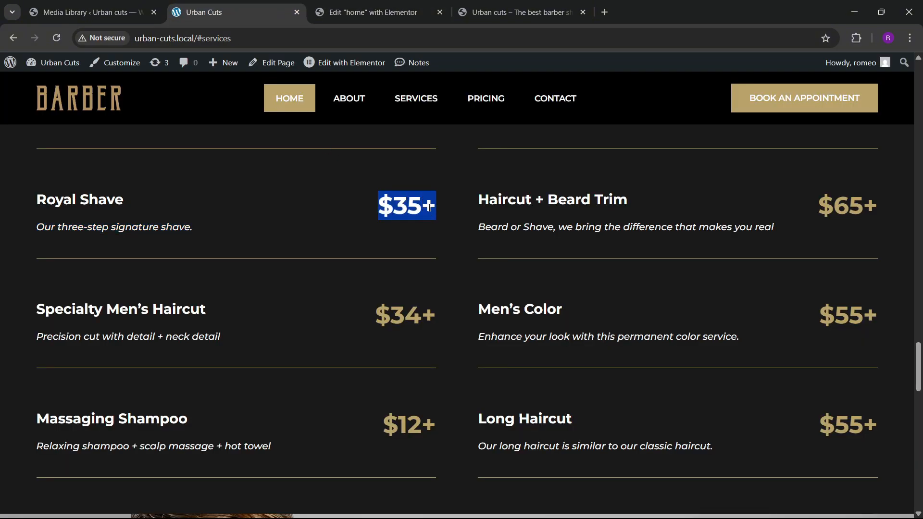
left_click(370, 12)
left_click(48, 229)
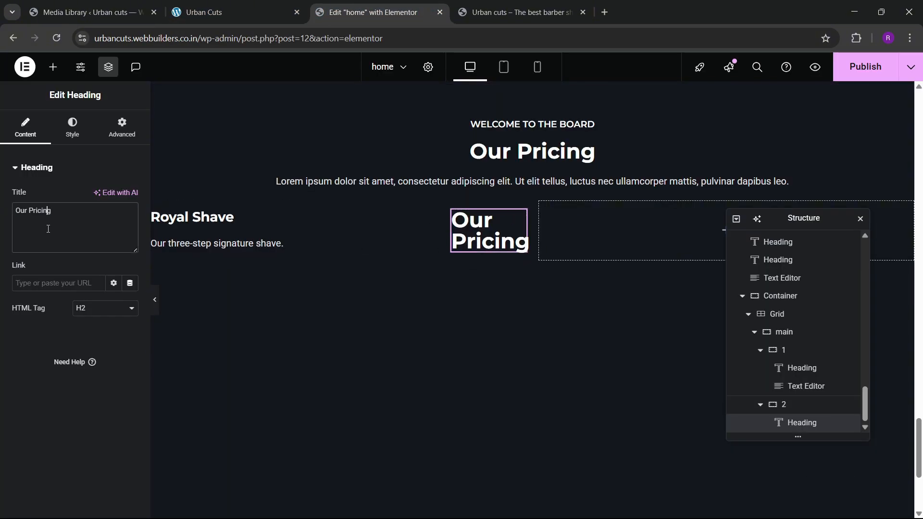
key("ctrl+a")
key("ctrl+v")
- Give the $35+ heading the global color theme 1 and a 45 px font size, and compare it with the reference
left_click(68, 138)
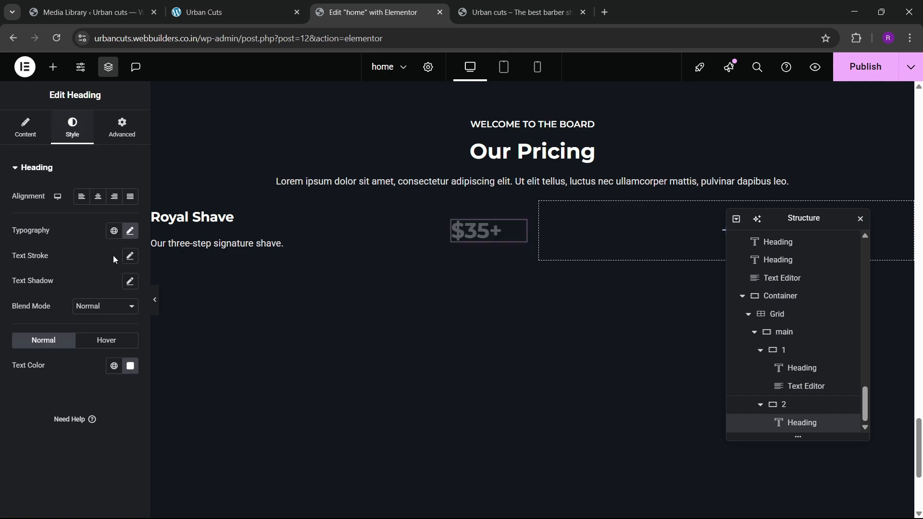
left_click(114, 365)
left_click(62, 291)
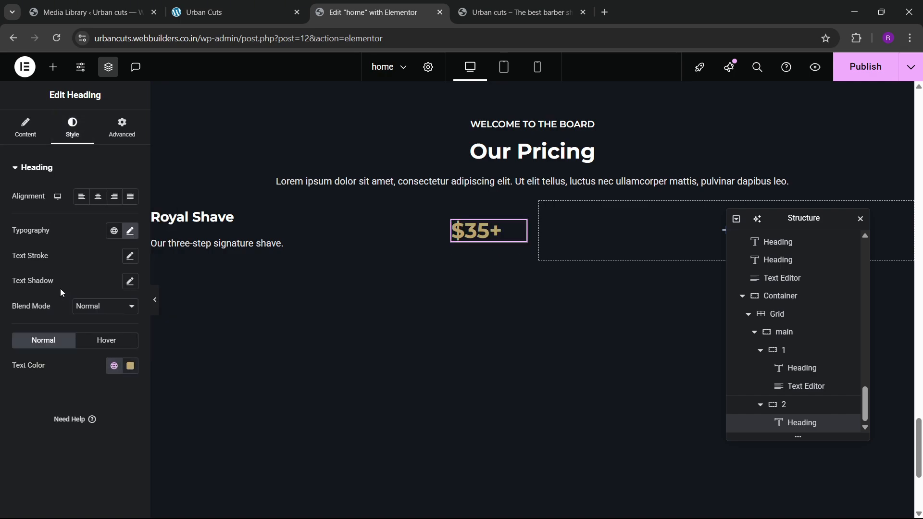
left_click(130, 232)
left_click(123, 325)
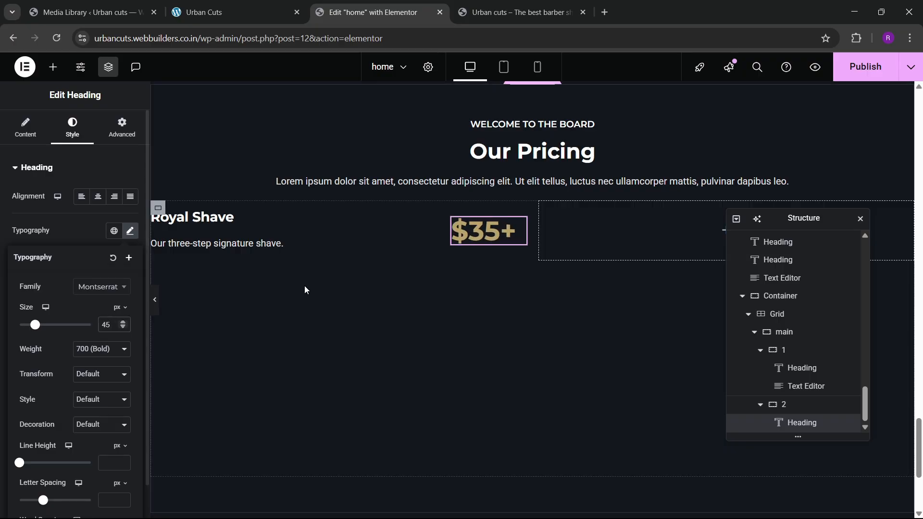
left_click(231, 12)
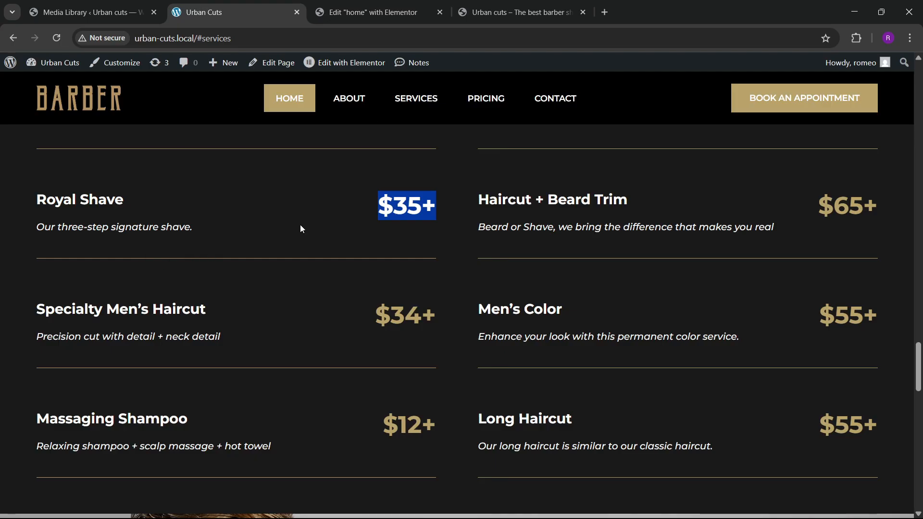
left_click(370, 12)
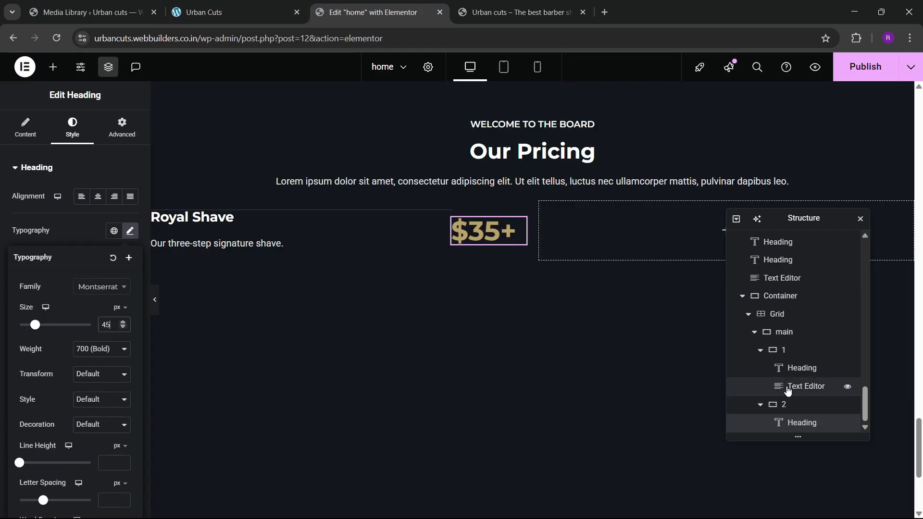
- Give the main container a solid border in global color theme 1, 2 px wide at the bottom and 0 on the other sides
left_click(788, 332)
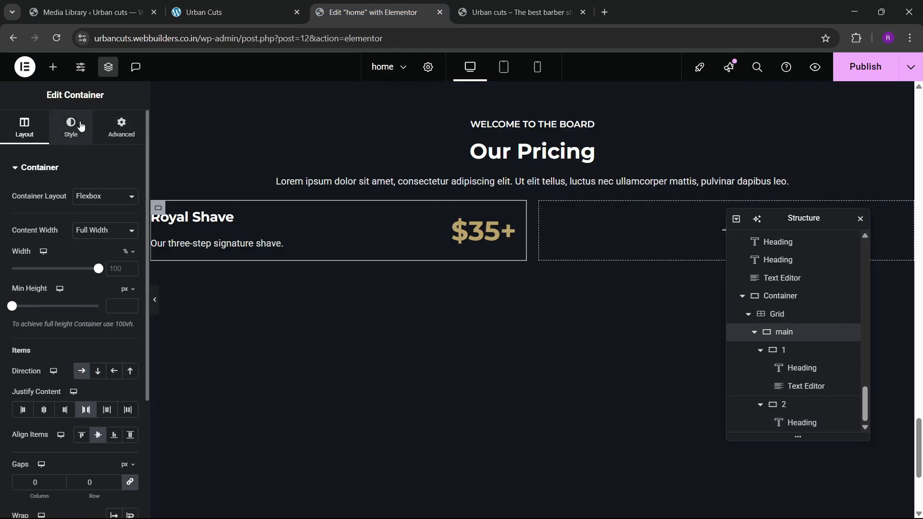
left_click(81, 126)
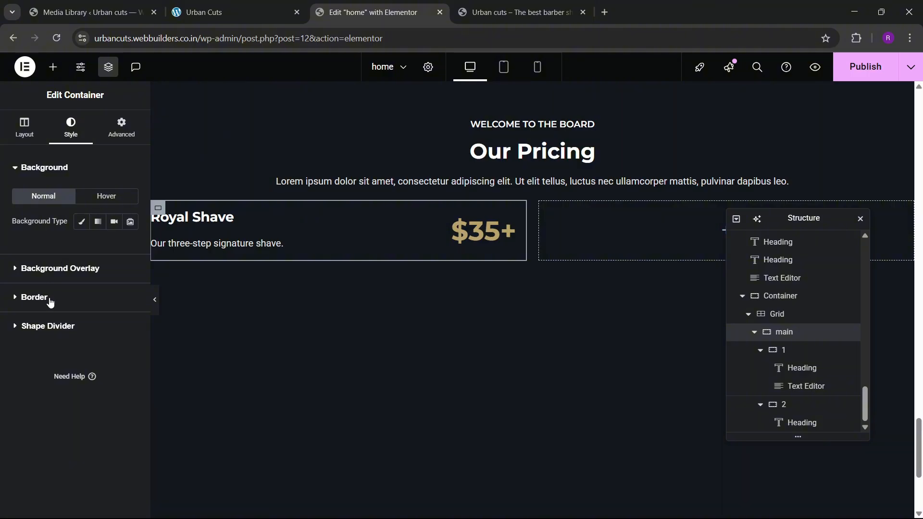
left_click(35, 297)
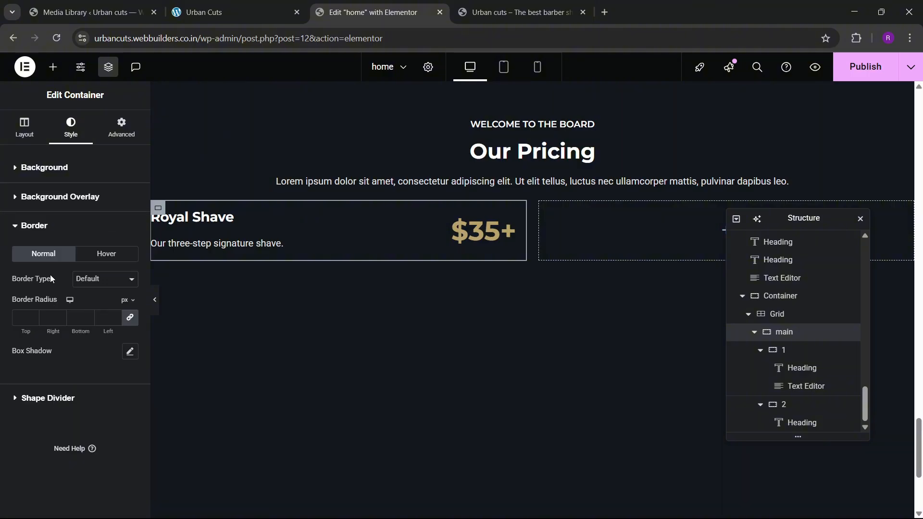
left_click(84, 280)
left_click(81, 326)
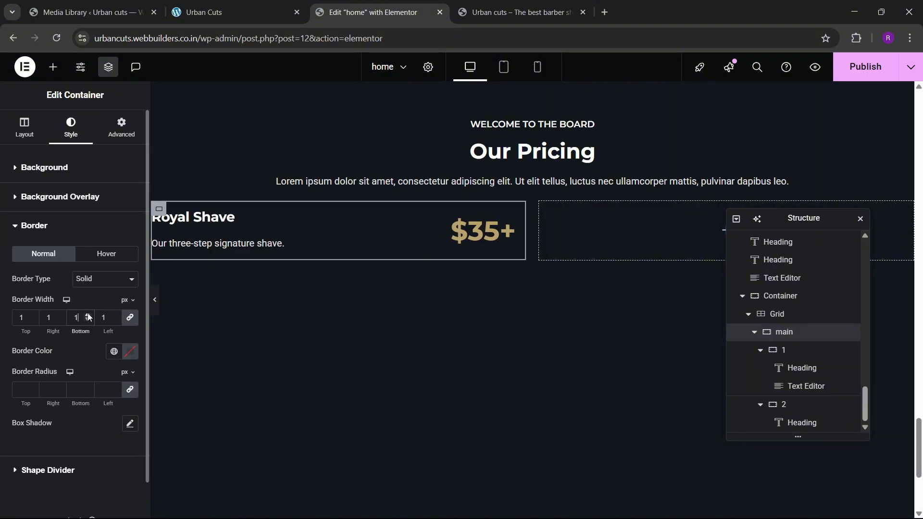
left_click(114, 351)
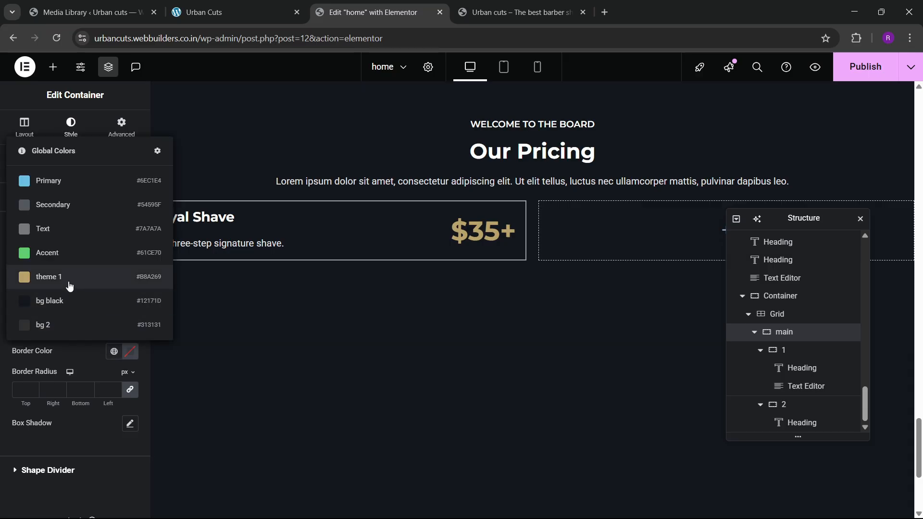
left_click(92, 277)
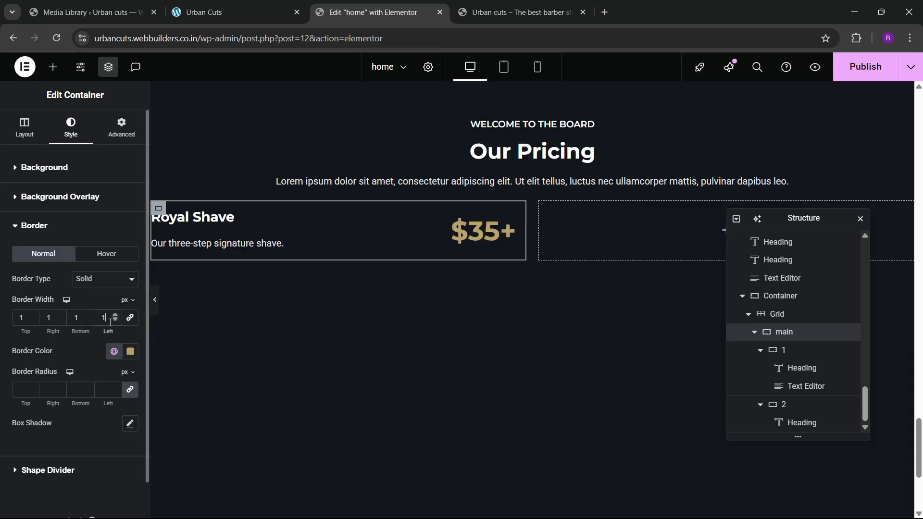
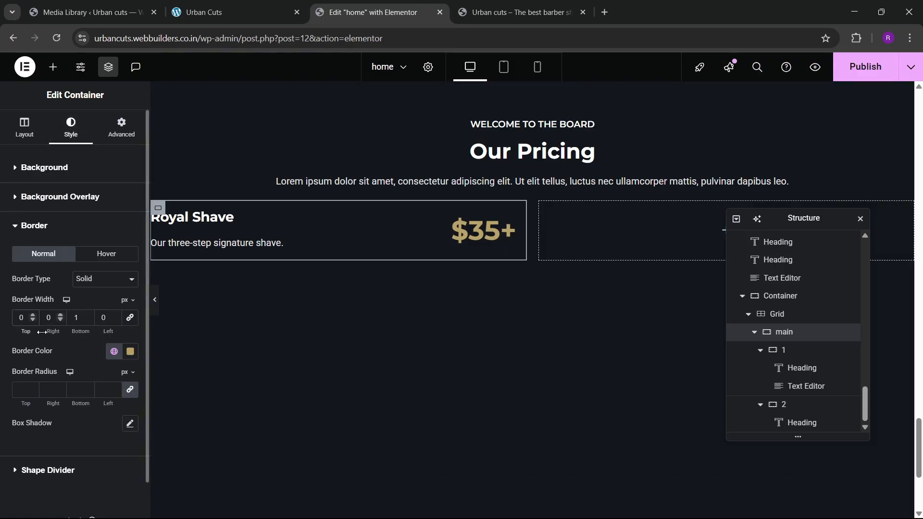
left_click(88, 316)
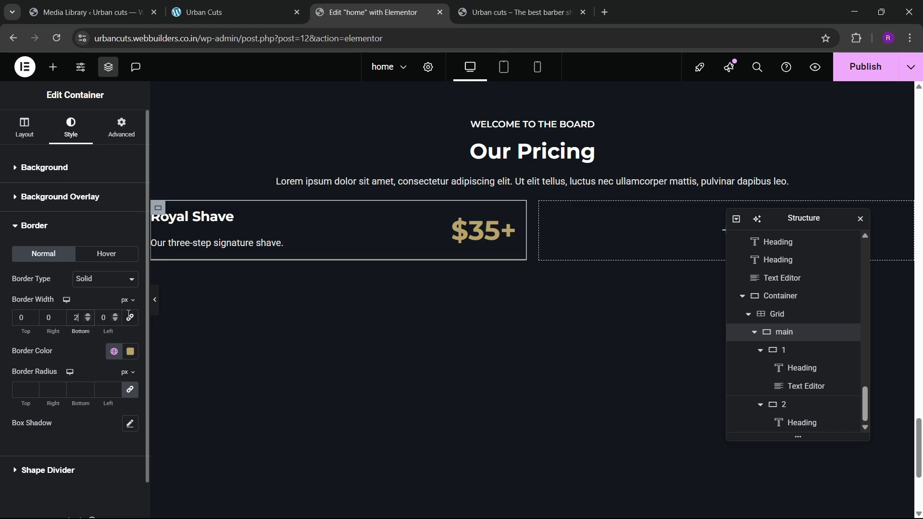
left_click(154, 300)
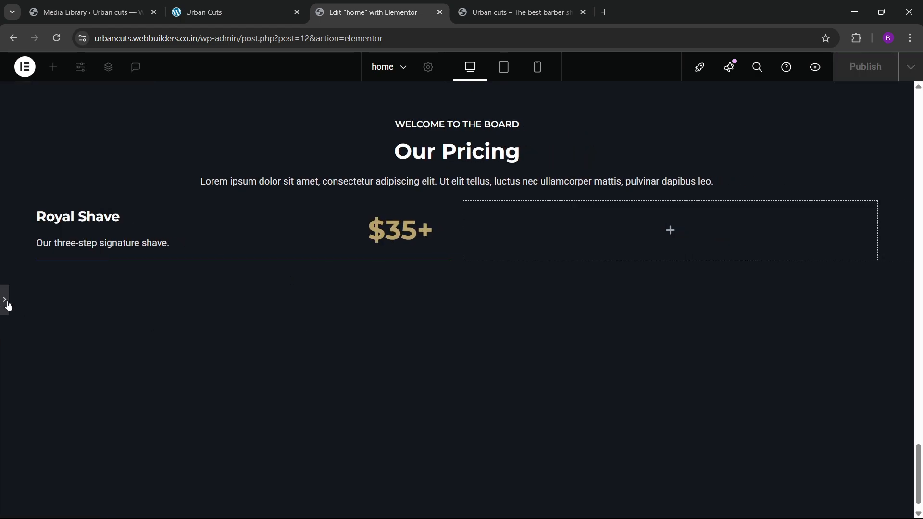
left_click(7, 302)
- Check the spacing in the reference price list and set the main container's padding to 30 px on all sides
left_click(226, 20)
left_click(403, 4)
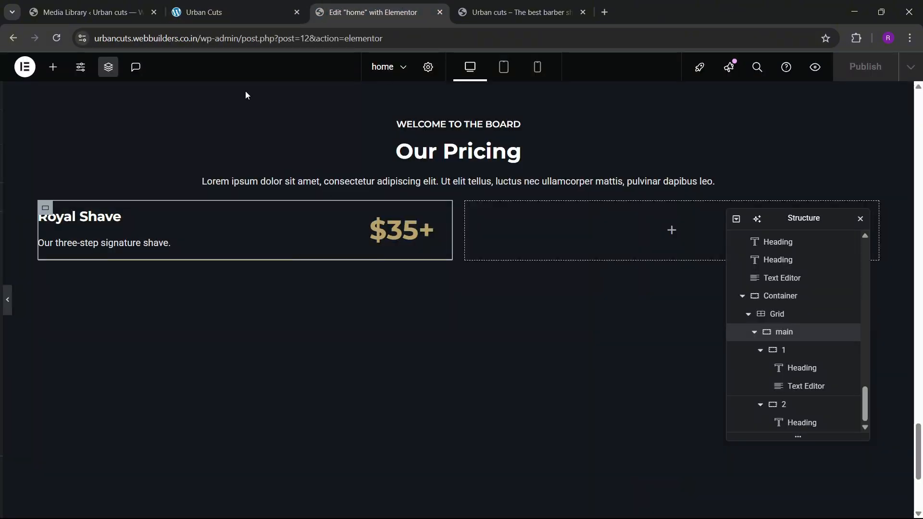
left_click(236, 15)
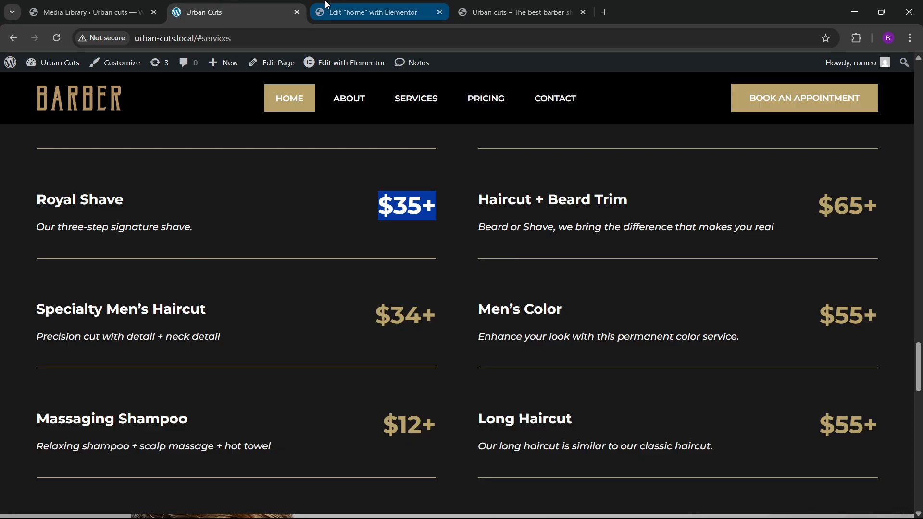
left_click(375, 12)
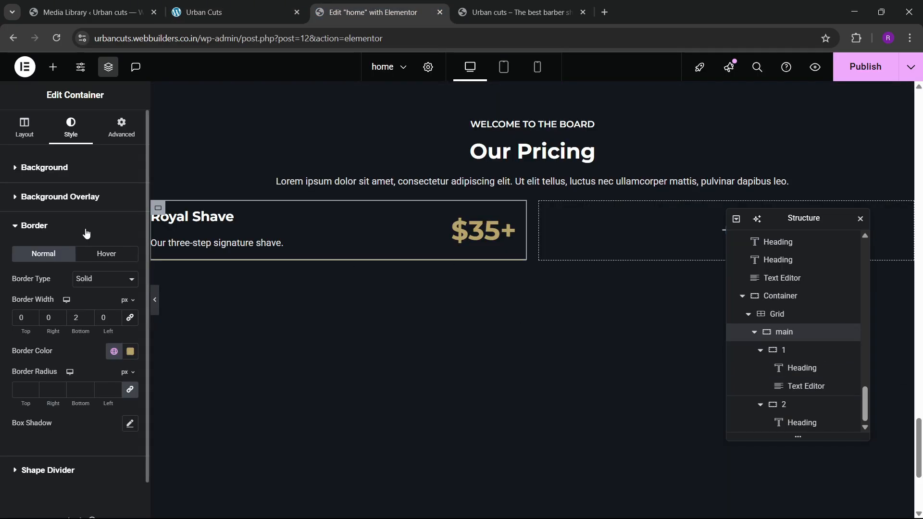
left_click(120, 128)
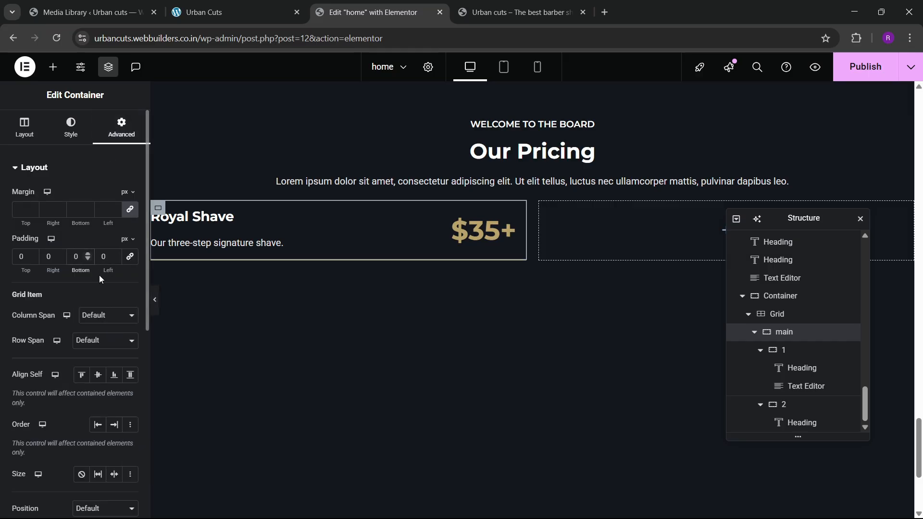
type("3")
left_click(129, 257)
left_click(75, 256)
type("3")
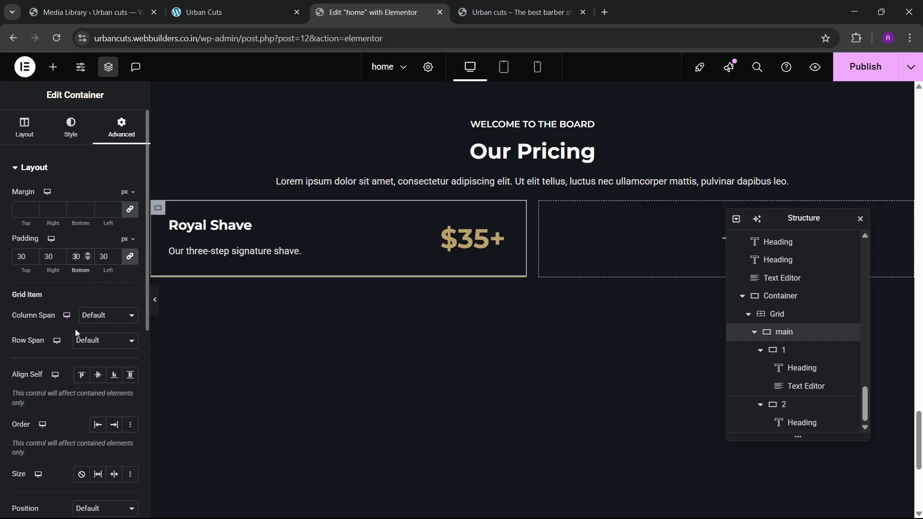
- Check the price item against the reference, and set the main container's padding to 0 on top, right and left, keeping 30 px at the bottom
left_click(158, 312)
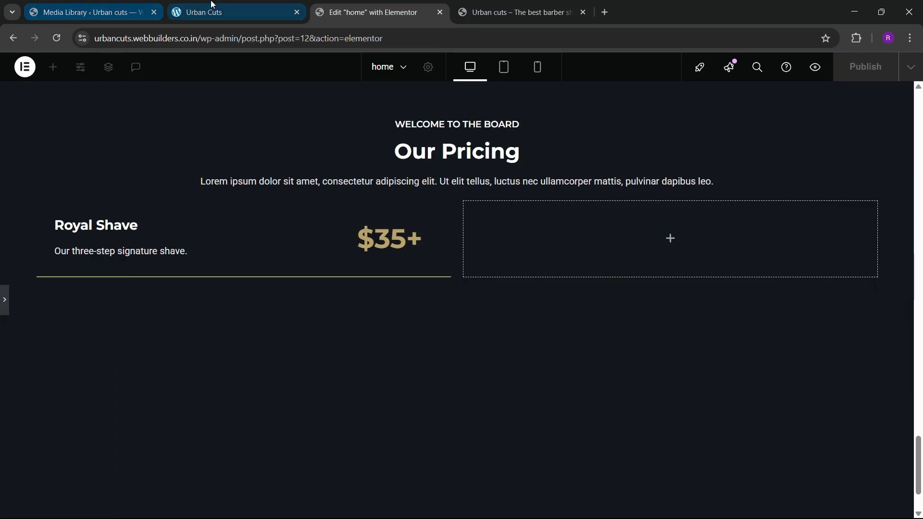
left_click(211, 3)
left_click(372, 12)
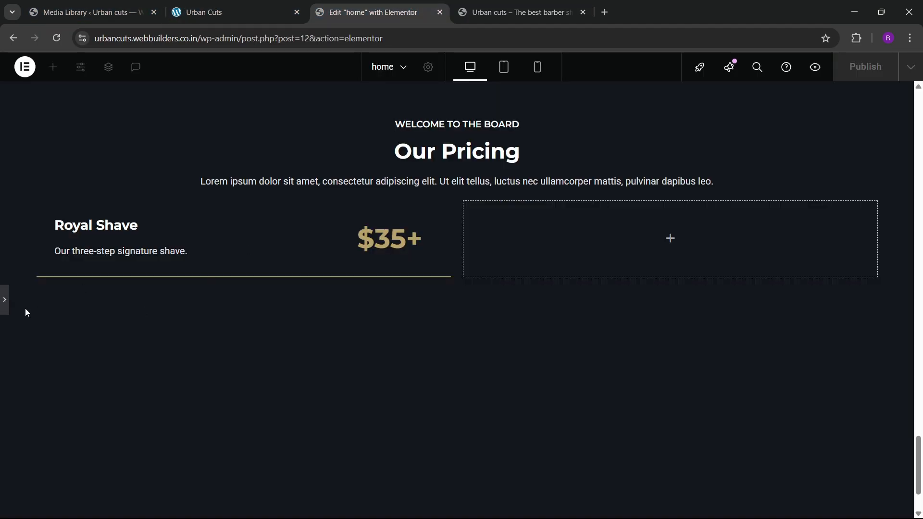
left_click(6, 303)
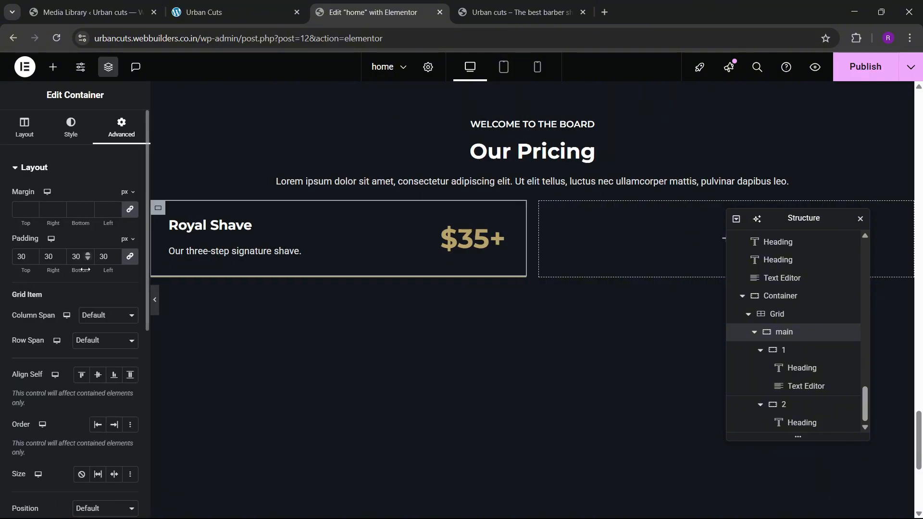
left_click(130, 256)
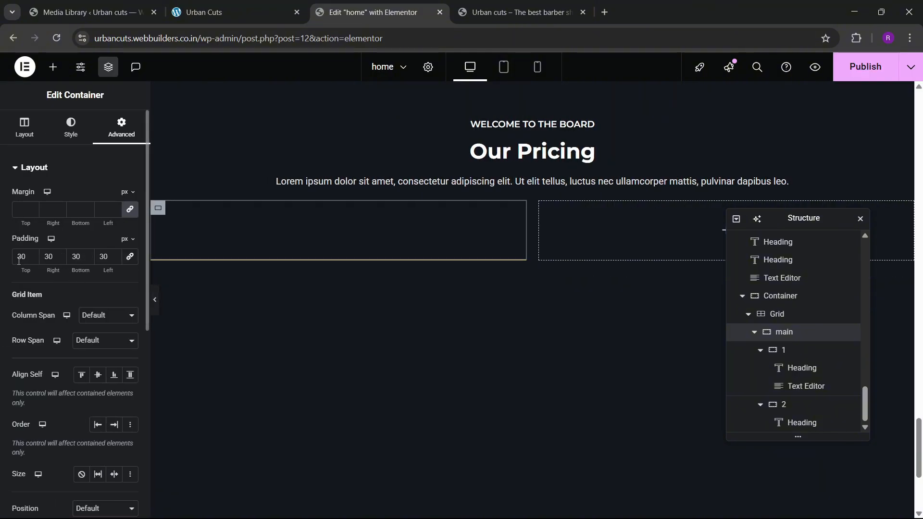
key("BackSpace")
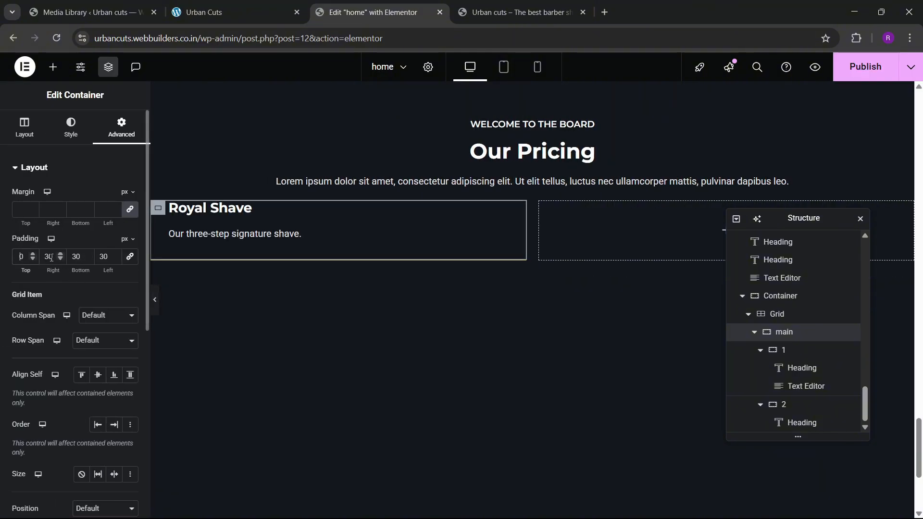
key("Tab")
type("0")
double_click(106, 257)
type("0")
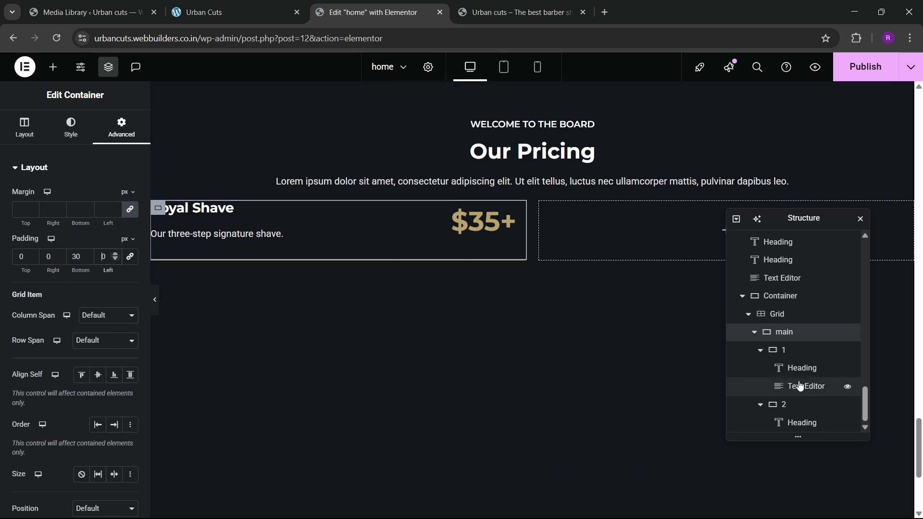
- Preview the Royal Shave price item, and duplicate its main container twice so the grid holds three items
left_click(754, 333)
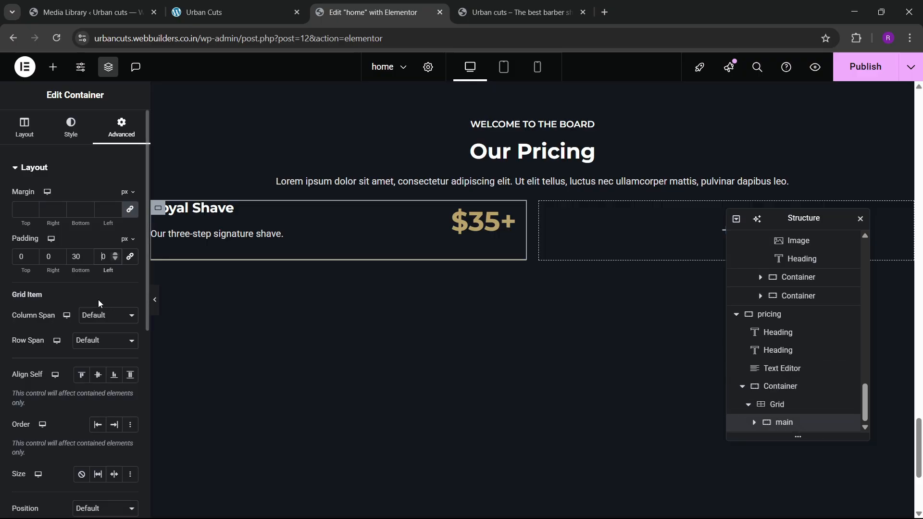
left_click(157, 307)
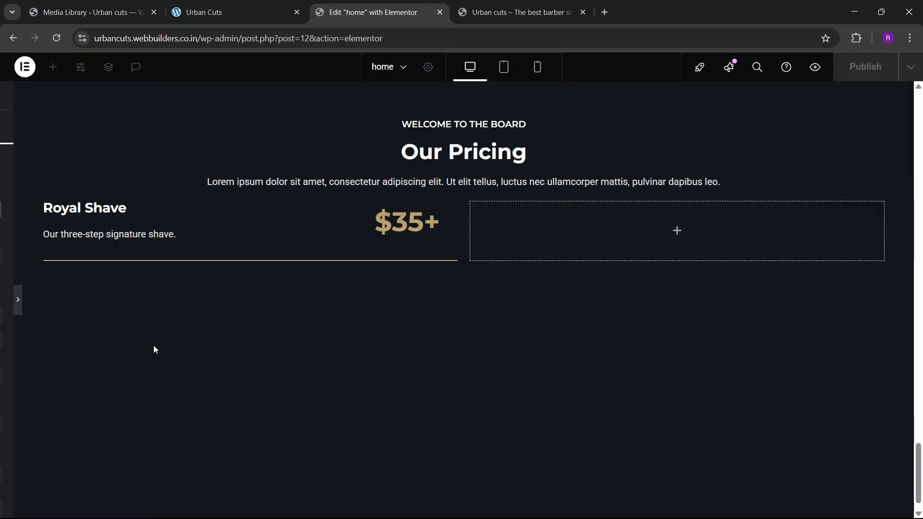
left_click(4, 299)
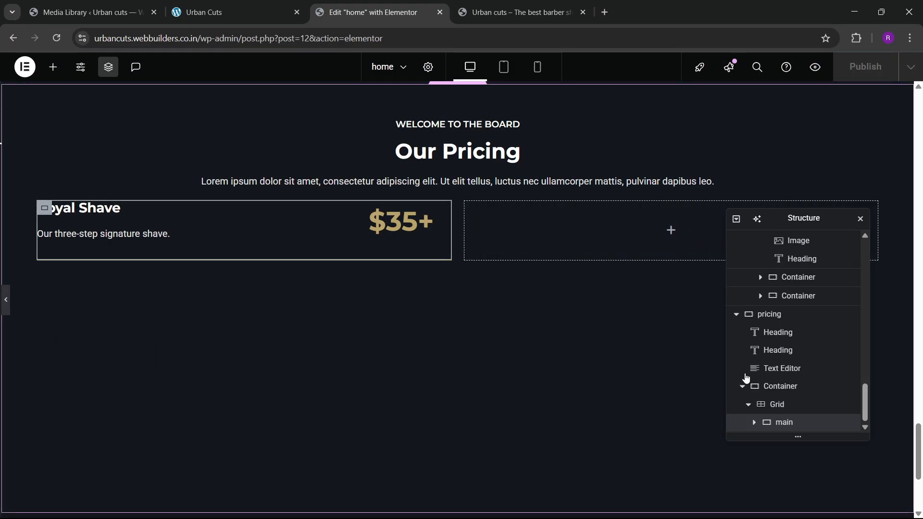
right_click(779, 427)
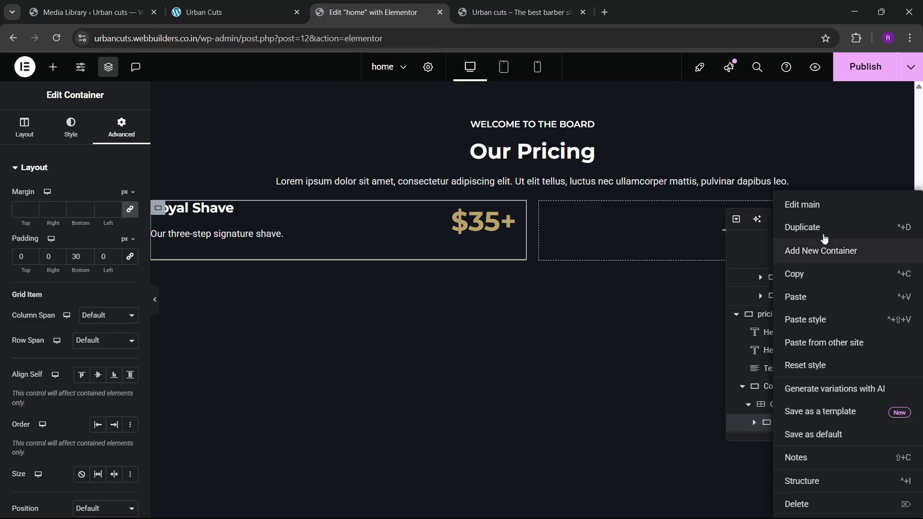
left_click(818, 228)
right_click(783, 423)
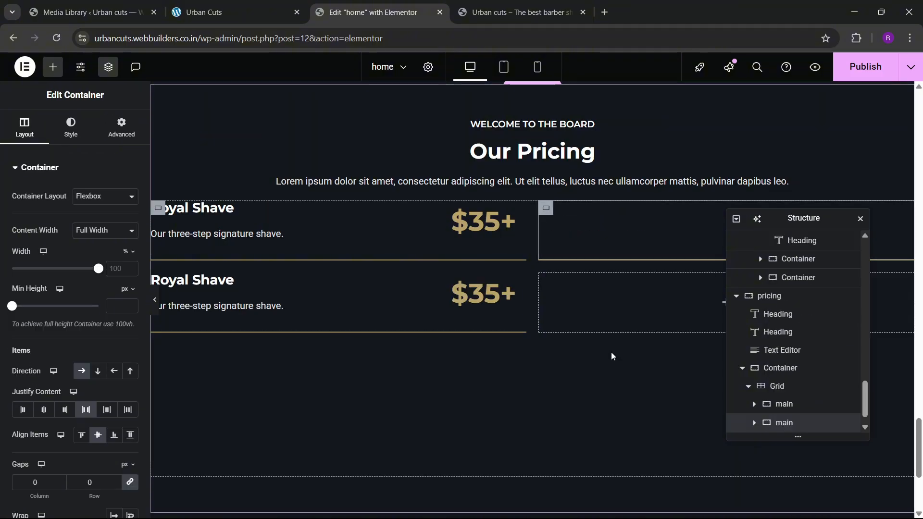
scroll(612, 355, "down", 2)
scroll(796, 418, "down", 1)
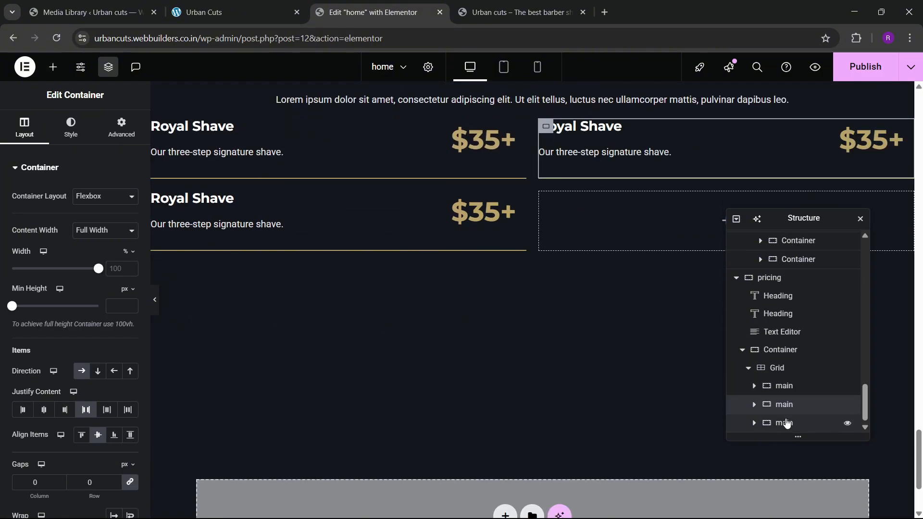
- Duplicate the last main container three more times to reach six price items, and review the pricing section
right_click(786, 423)
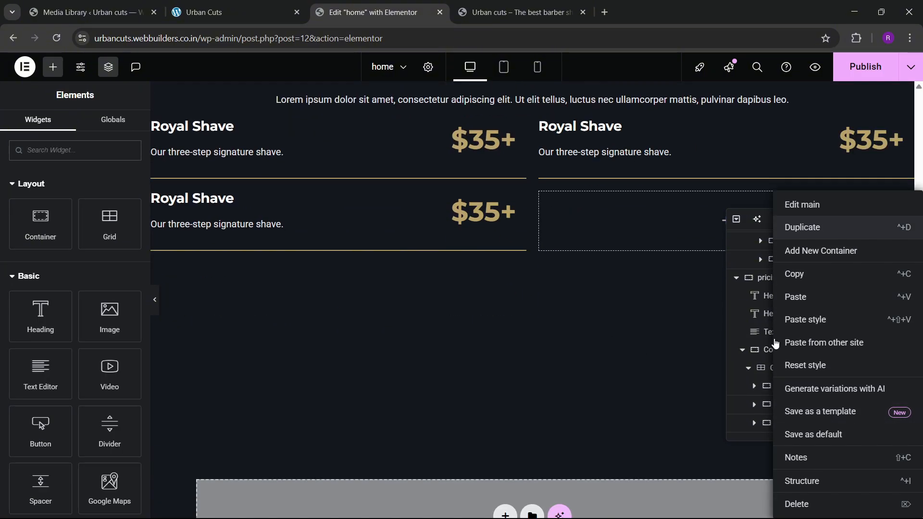
scroll(783, 432, "down", 1)
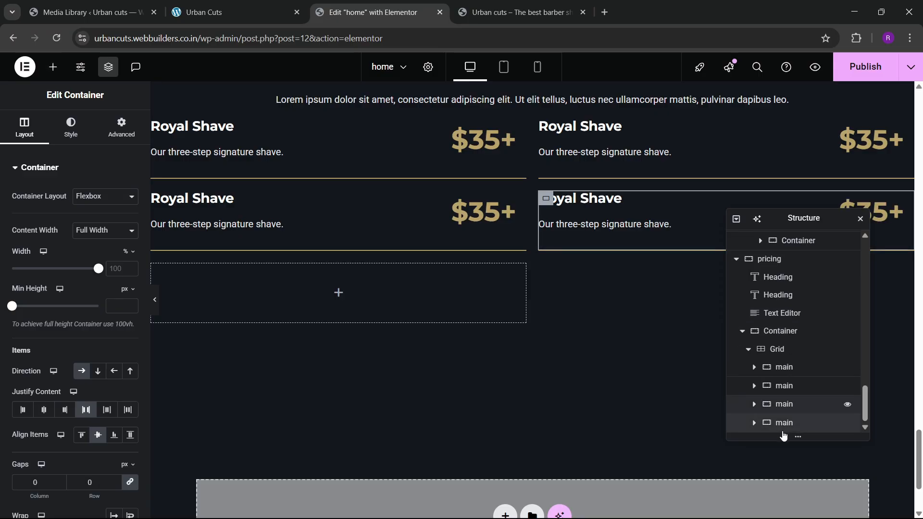
right_click(777, 425)
left_click(803, 230)
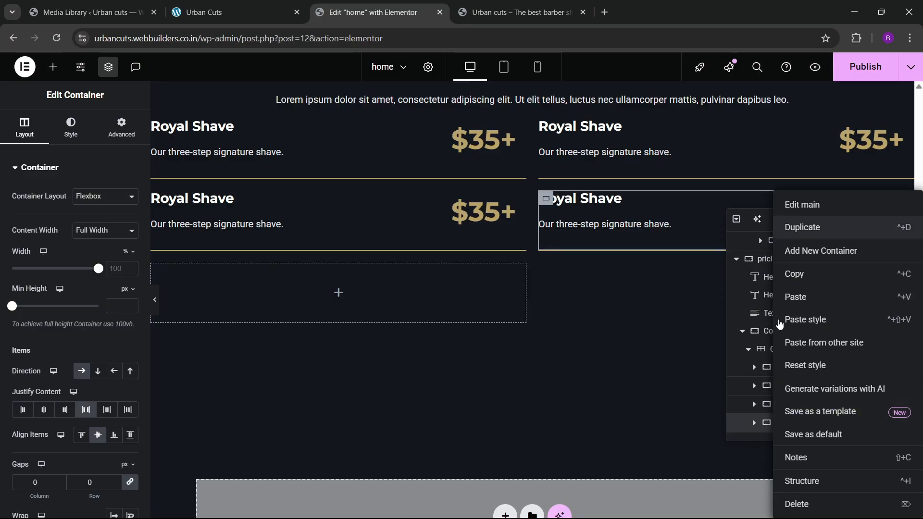
scroll(787, 422, "down", 1)
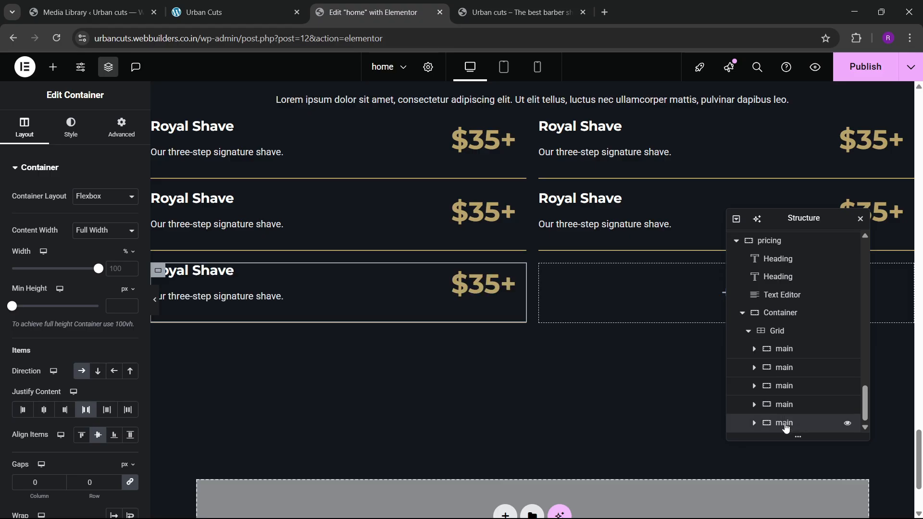
right_click(786, 427)
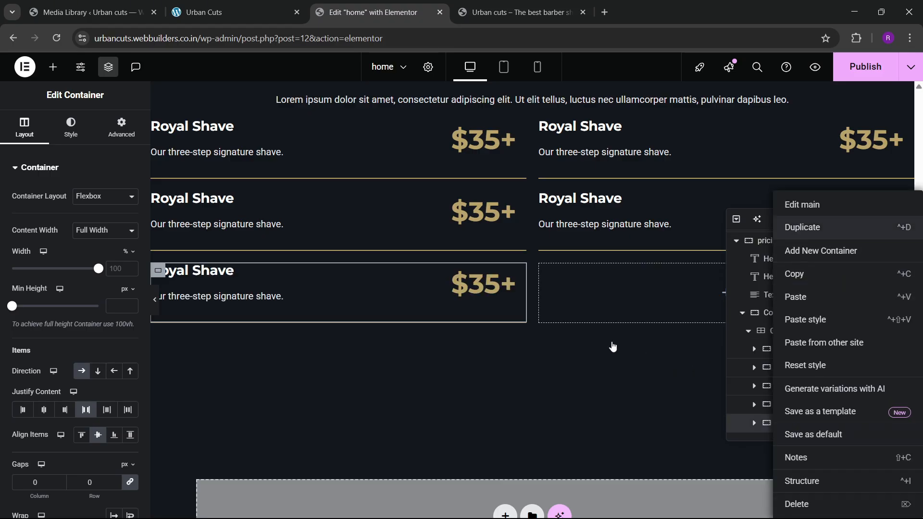
left_click(803, 227)
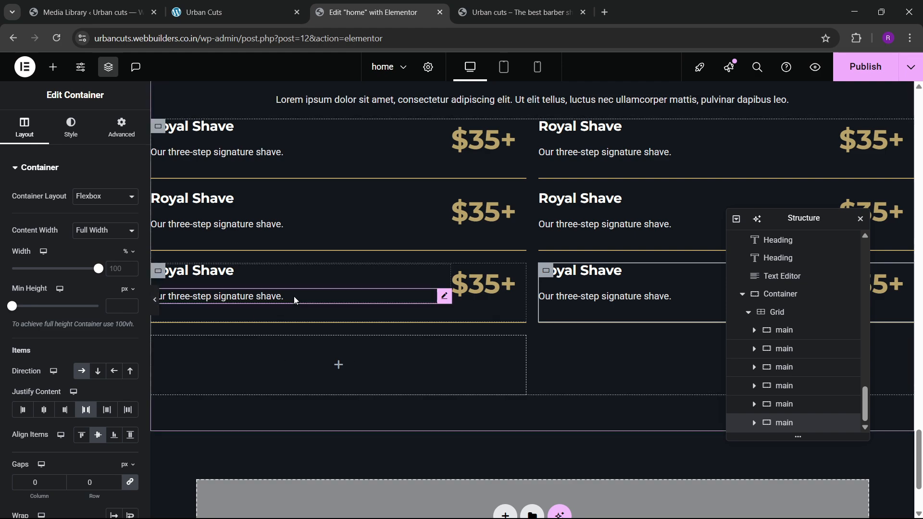
scroll(296, 300, "up", 2)
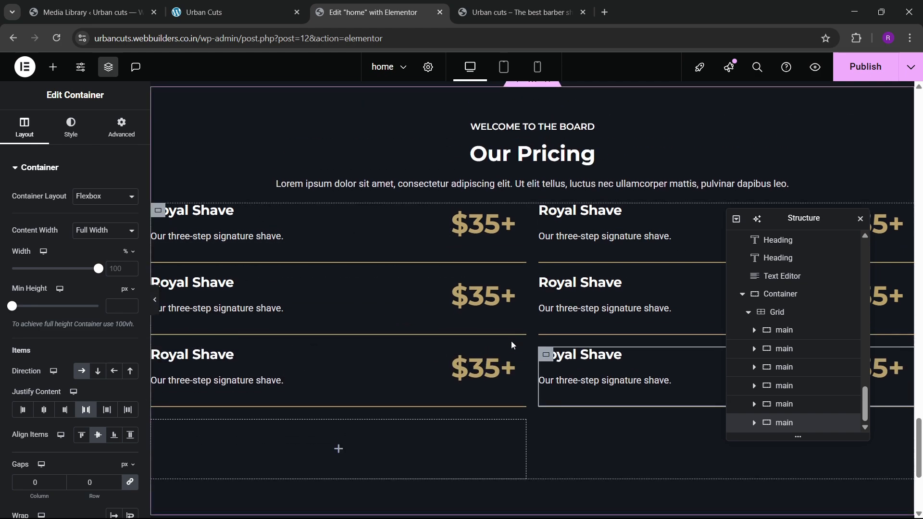
scroll(481, 356, "down", 2)
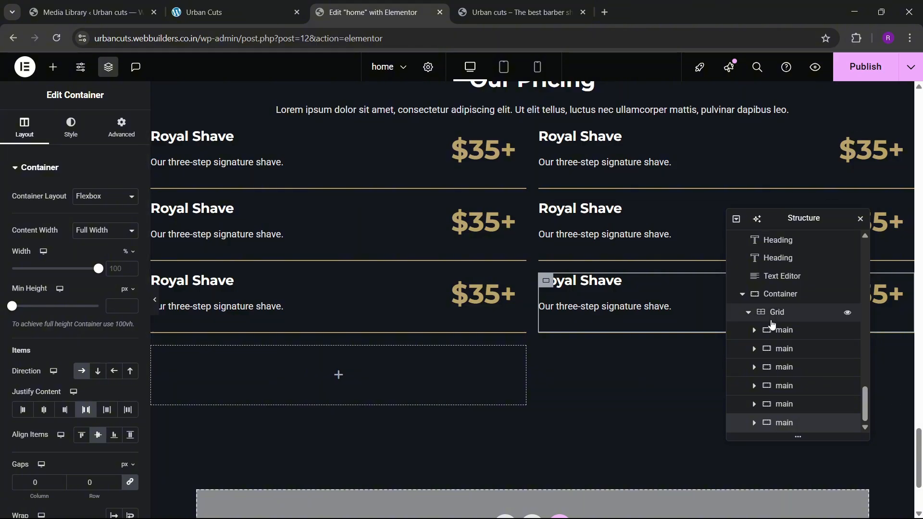
- Check the grid's layout settings, and duplicate the last main container twice to fill the fourth row with eight price items in total
left_click(16, 128)
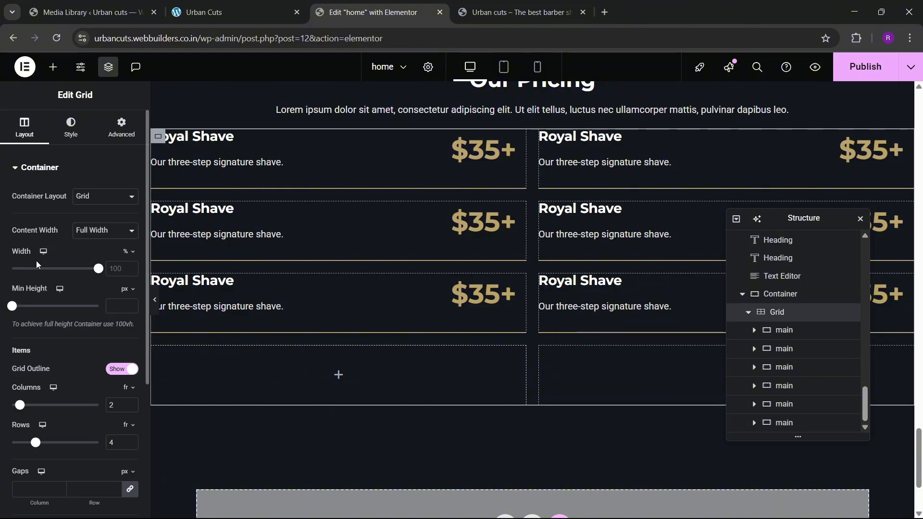
scroll(165, 347, "down", 1)
left_click(795, 422)
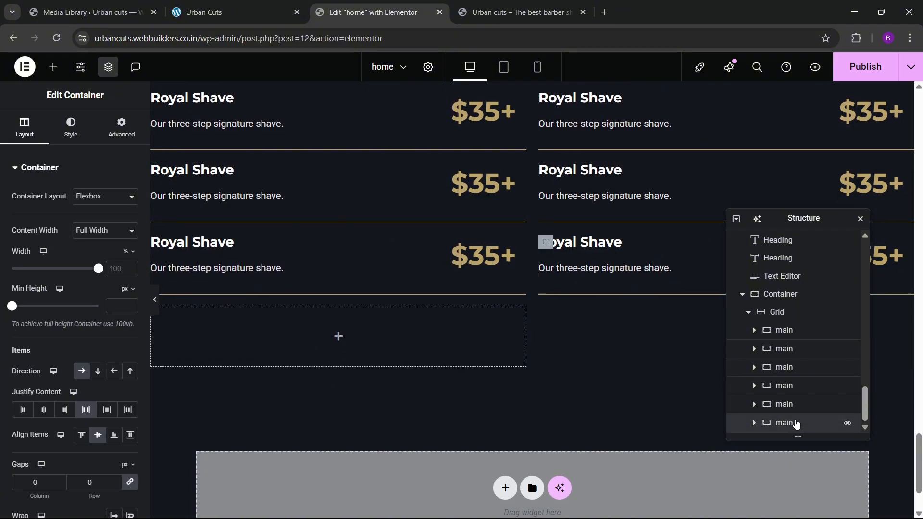
right_click(795, 423)
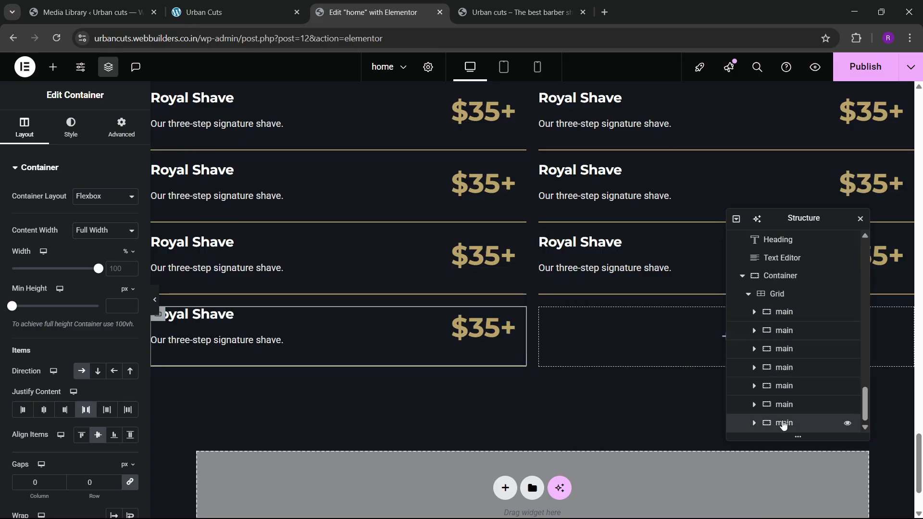
right_click(783, 424)
left_click(802, 228)
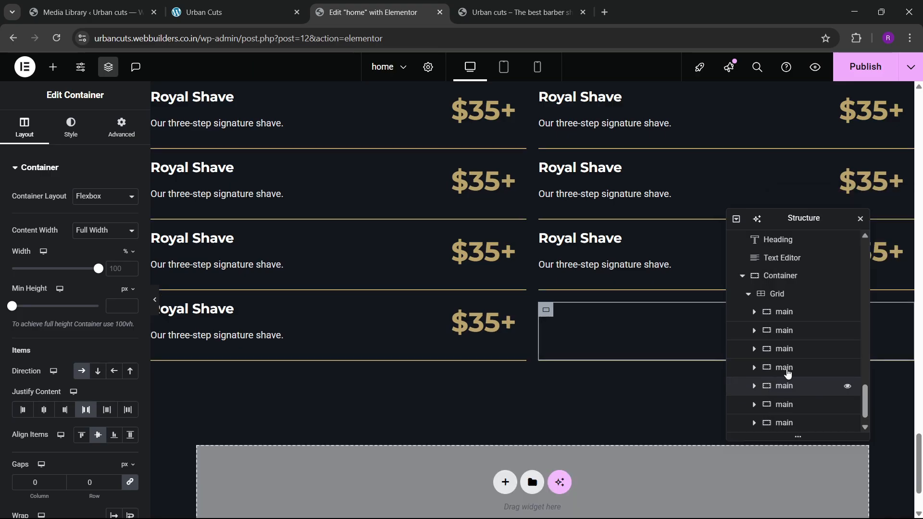
- Set the pricing grid's column and row gaps to 50 px, and preview the spacing between the price items
left_click(777, 294)
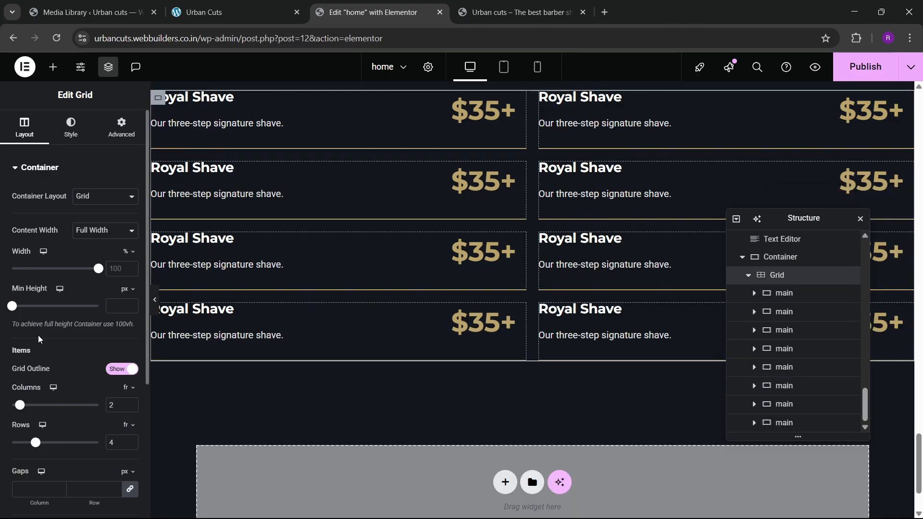
scroll(38, 335, "down", 3)
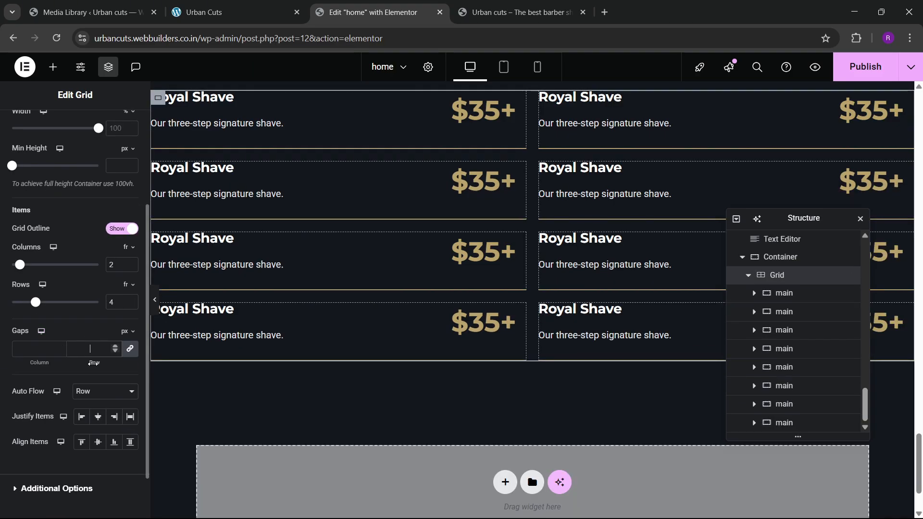
mouse_move(58, 515)
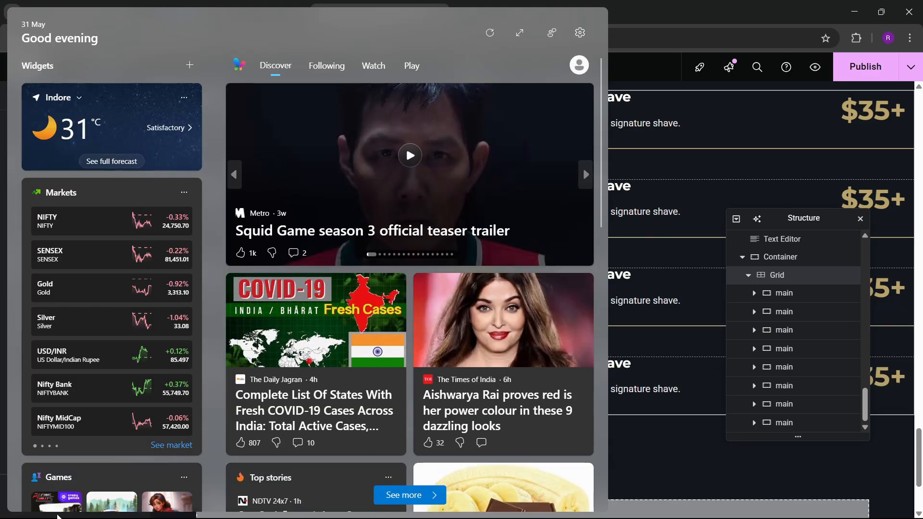
scroll(362, 309, "up", 1)
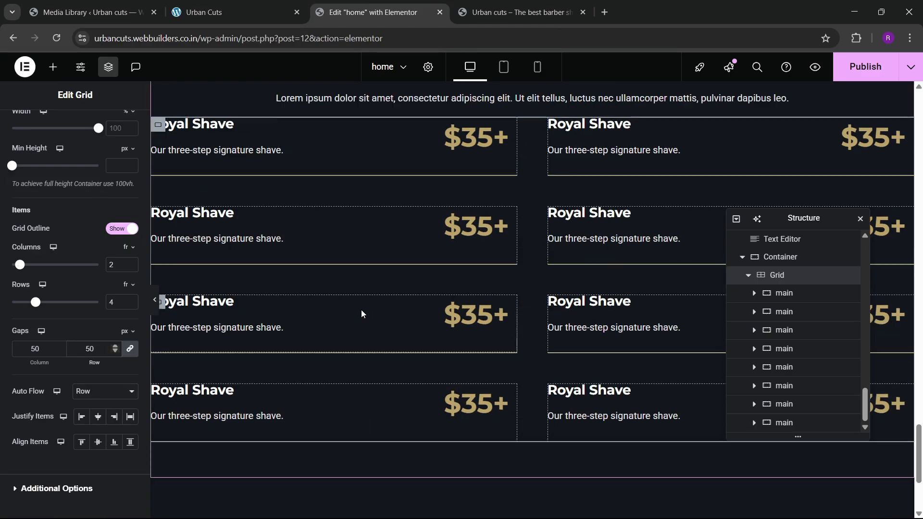
scroll(361, 314, "up", 2)
left_click(156, 302)
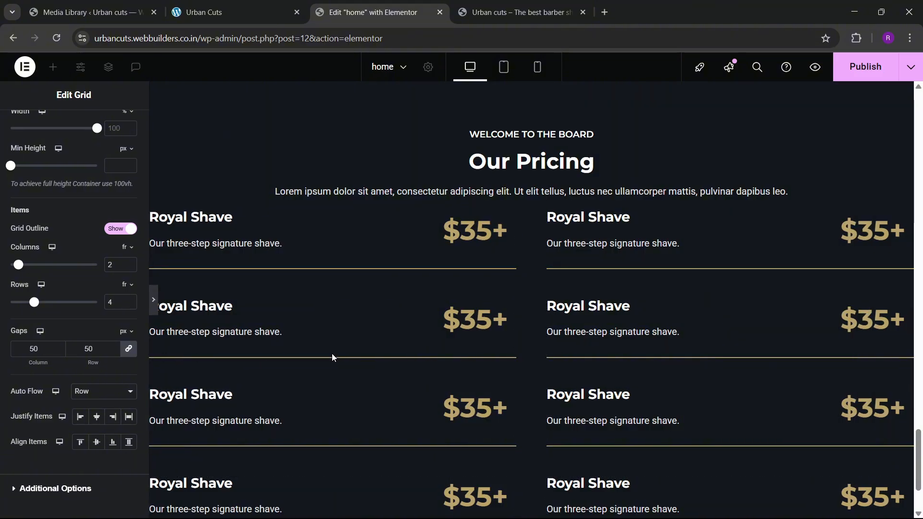
scroll(346, 374, "down", 2)
scroll(362, 399, "up", 2)
scroll(362, 399, "down", 1)
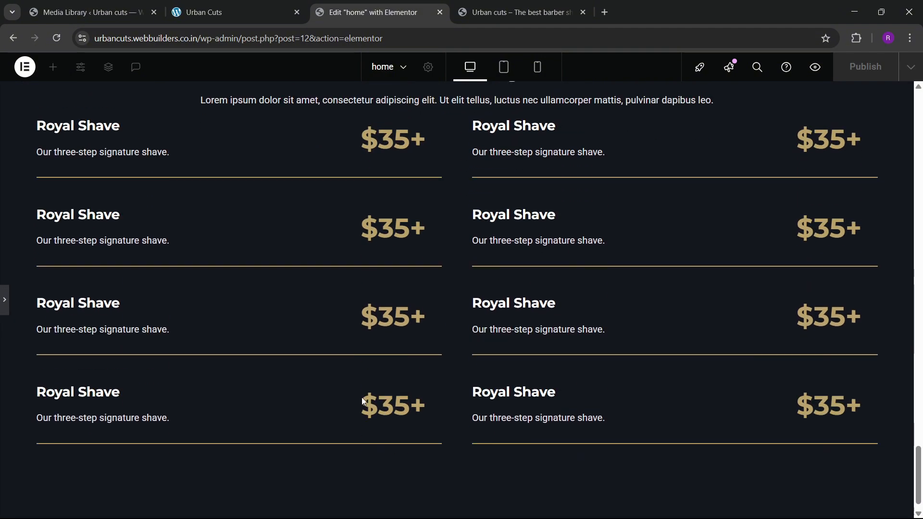
- Check the reference site's pricing spacing, set the pricing grid's parent container top margin to 30 px, and publish the page
left_click(241, 4)
scroll(482, 261, "up", 4)
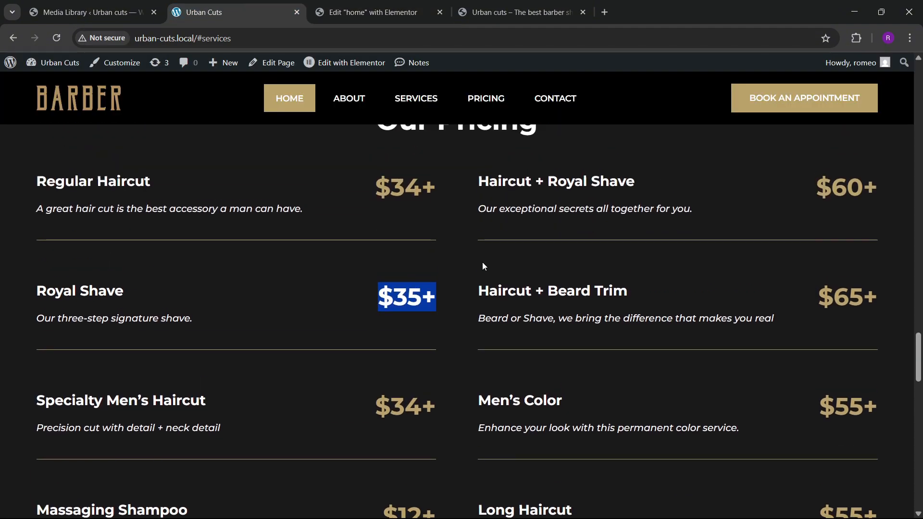
left_click(372, 12)
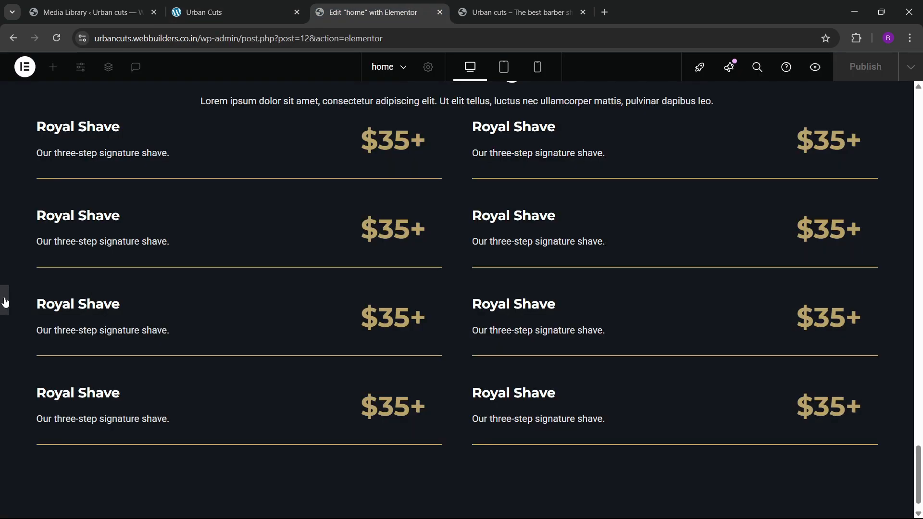
left_click(482, 321)
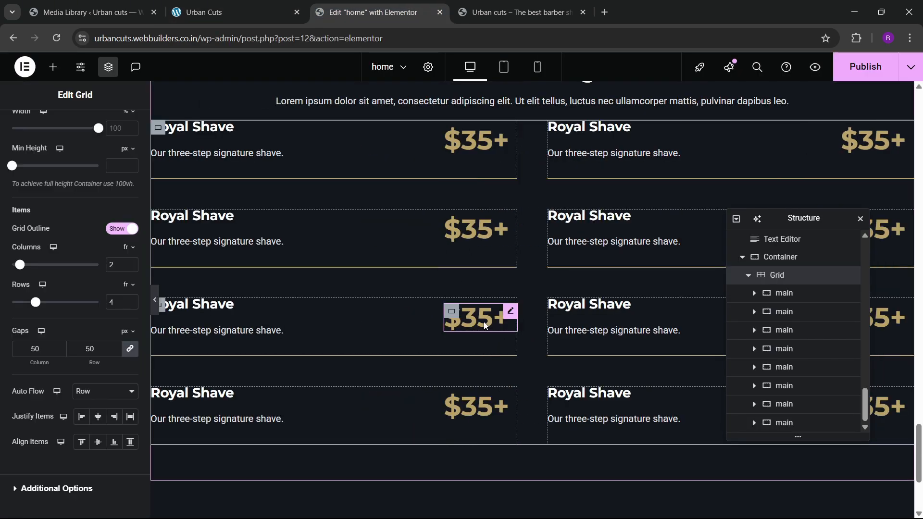
scroll(480, 319, "up", 2)
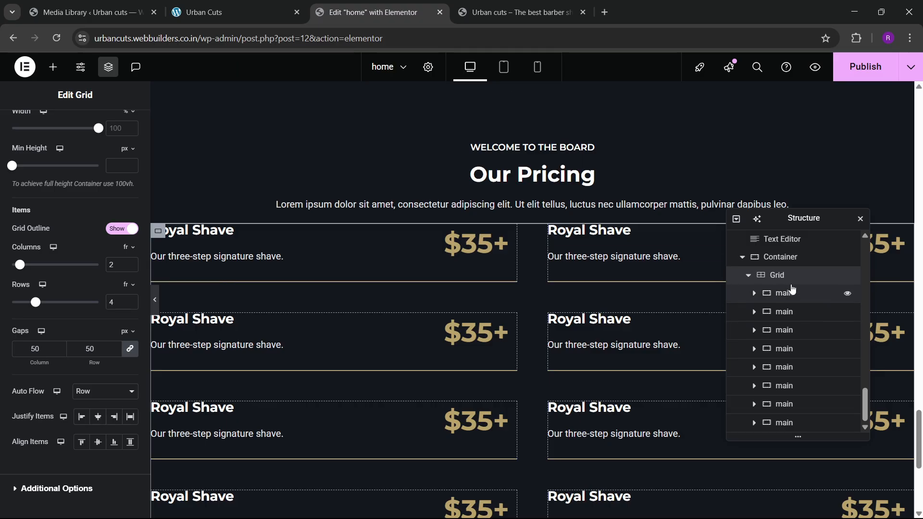
left_click(792, 265)
left_click(122, 128)
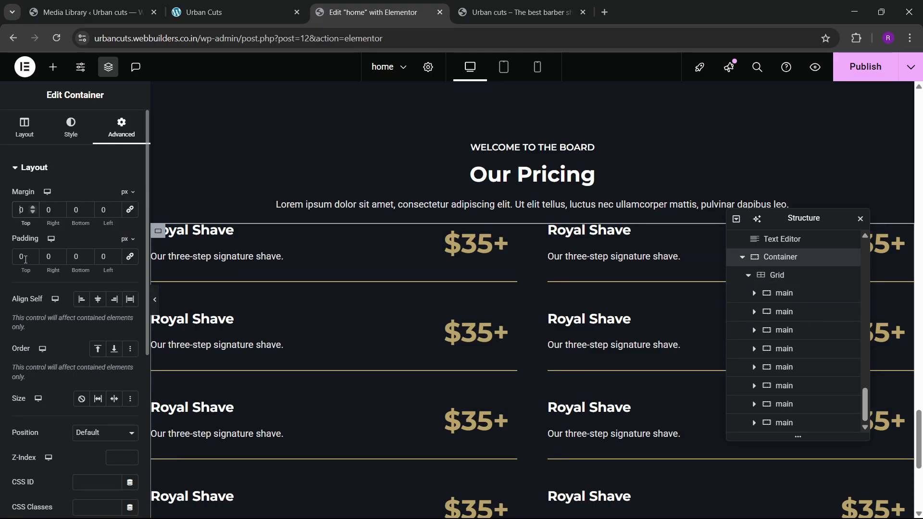
type("3")
left_click(865, 67)
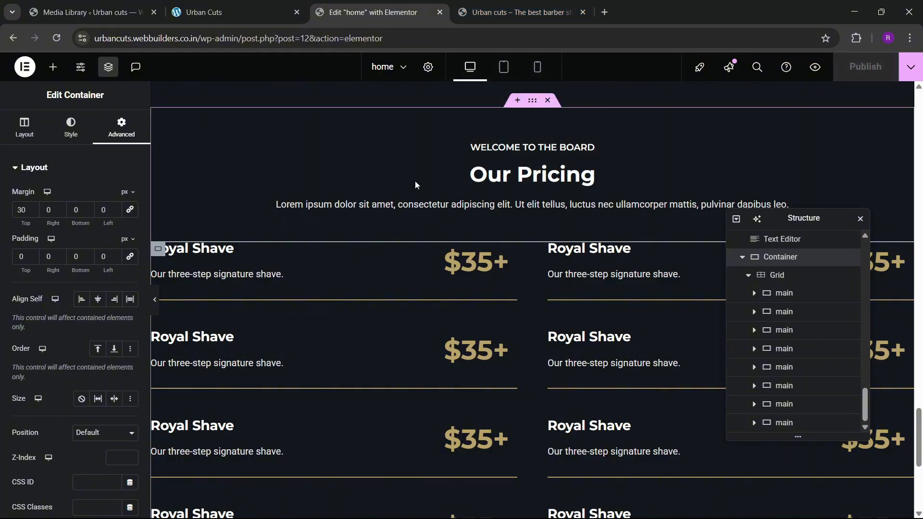
- Review the published pricing section, and compare it with the reference site down to its discount banner
left_click(490, 13)
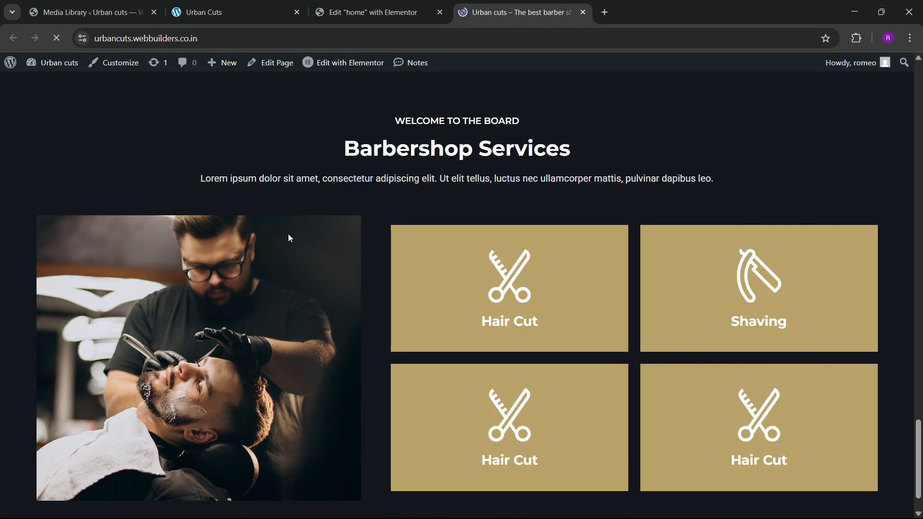
left_click_drag(918, 372, 917, 438)
left_click(192, 6)
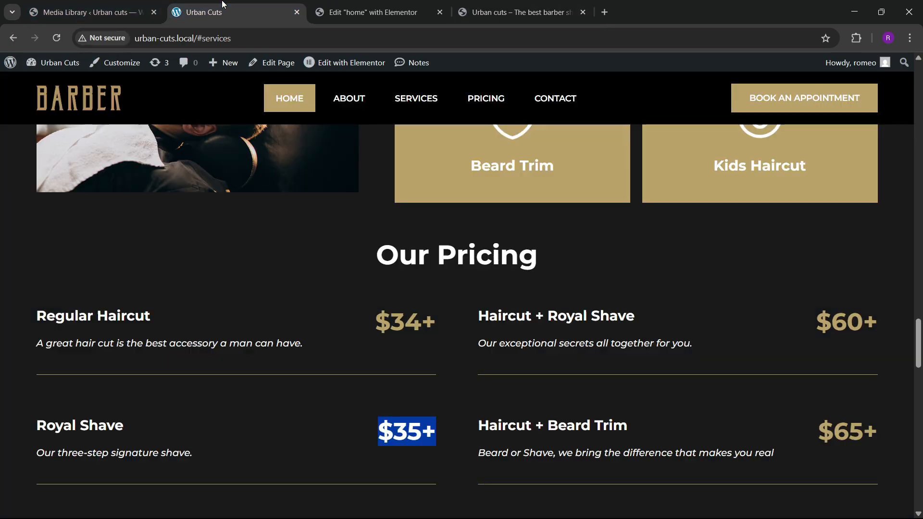
left_click_drag(918, 335, 918, 440)
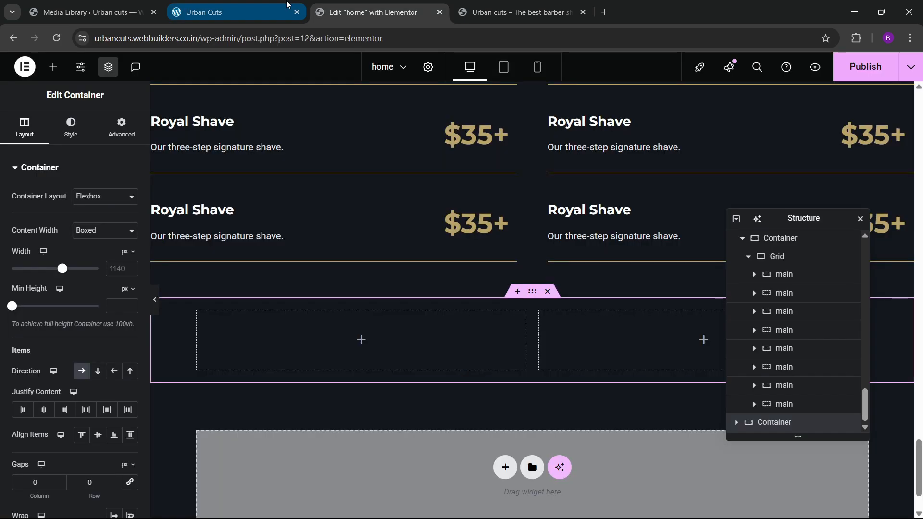
- Check the reference discount banner, set the new two-column container's content width to 1400 px, and rename the container cta
left_click(254, 5)
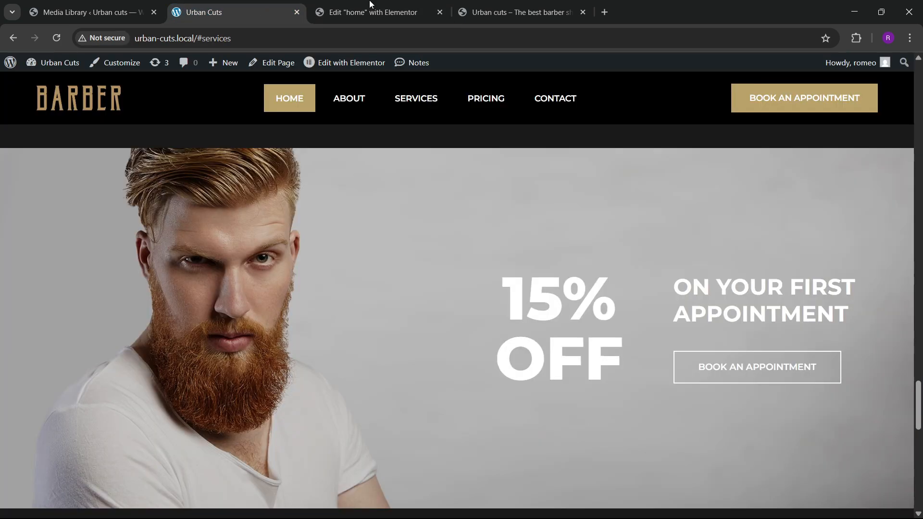
left_click(338, 5)
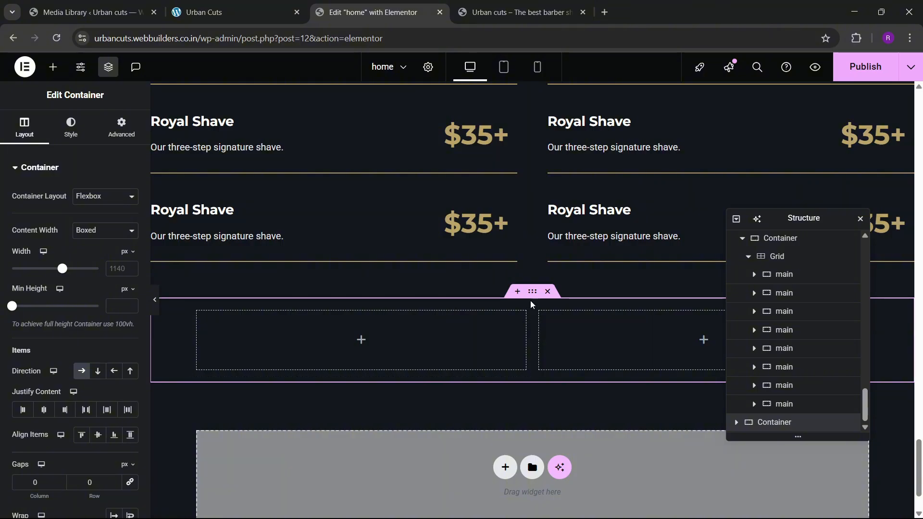
left_click(279, 9)
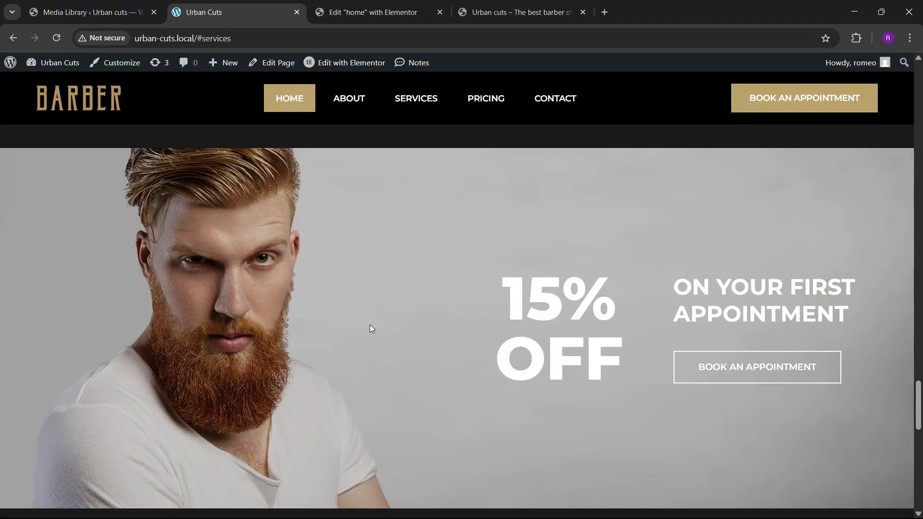
left_click(388, 4)
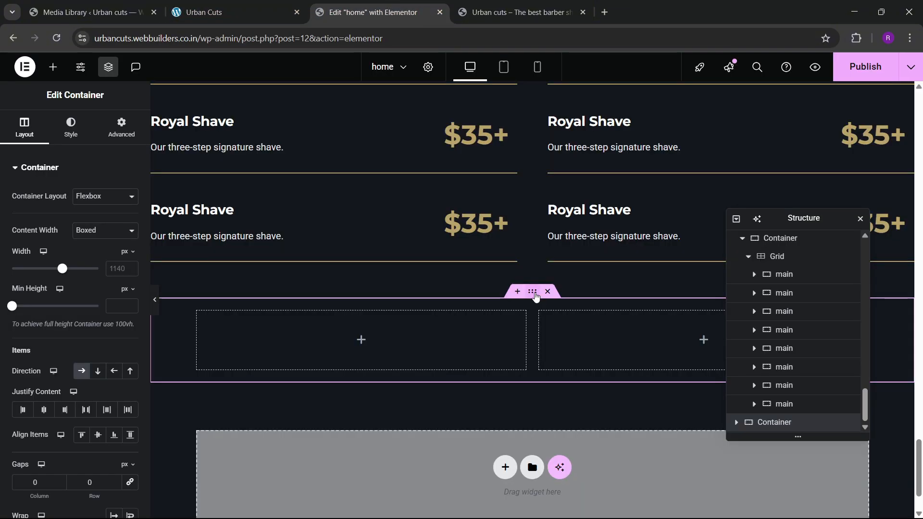
left_click(110, 268)
type("1400")
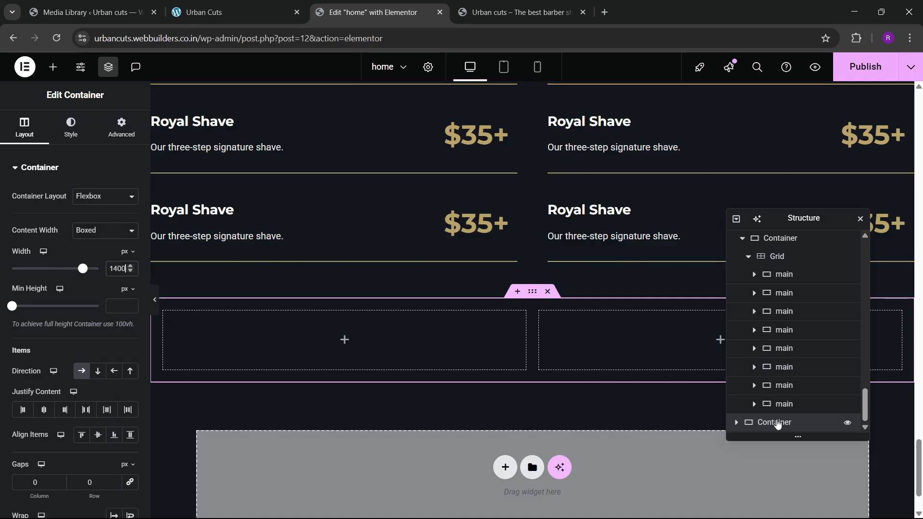
type("cta")
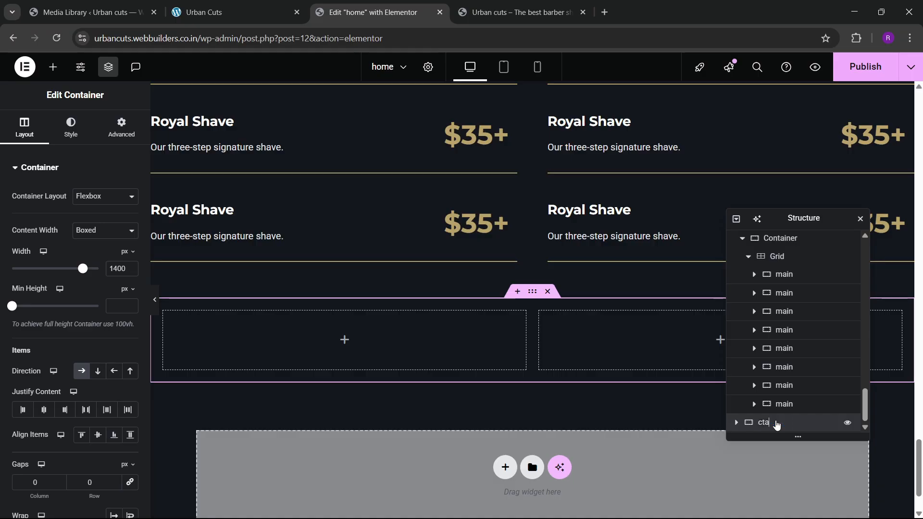
- Set the padding of the cta container and both of its inner containers to 0 on all sides
left_click(120, 127)
left_click(131, 257)
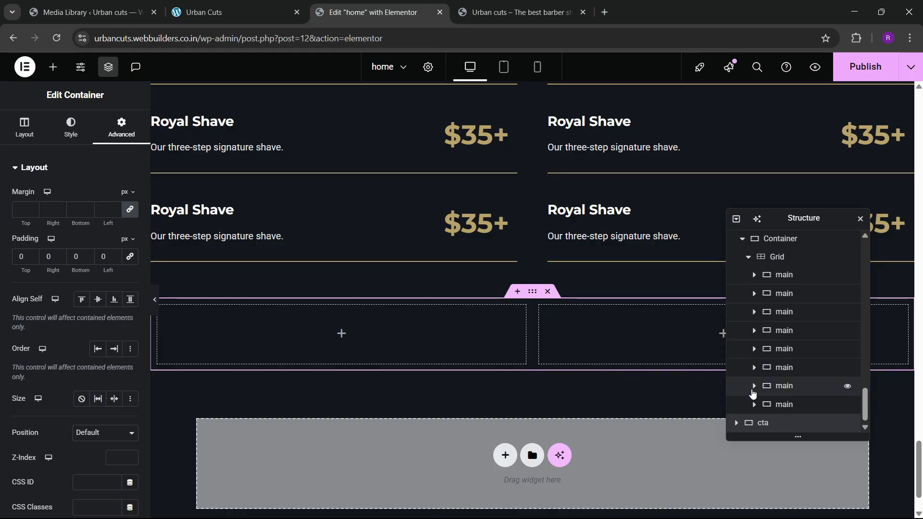
left_click(736, 424)
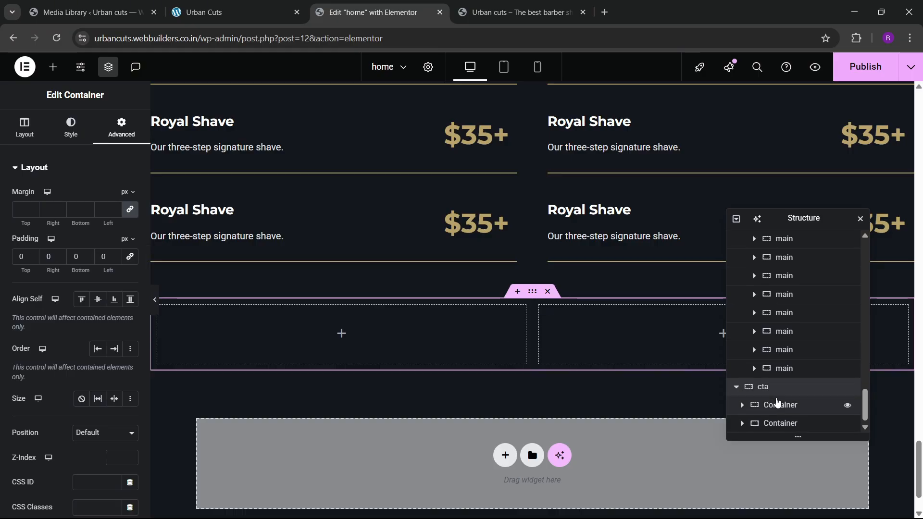
left_click(780, 405)
left_click(124, 144)
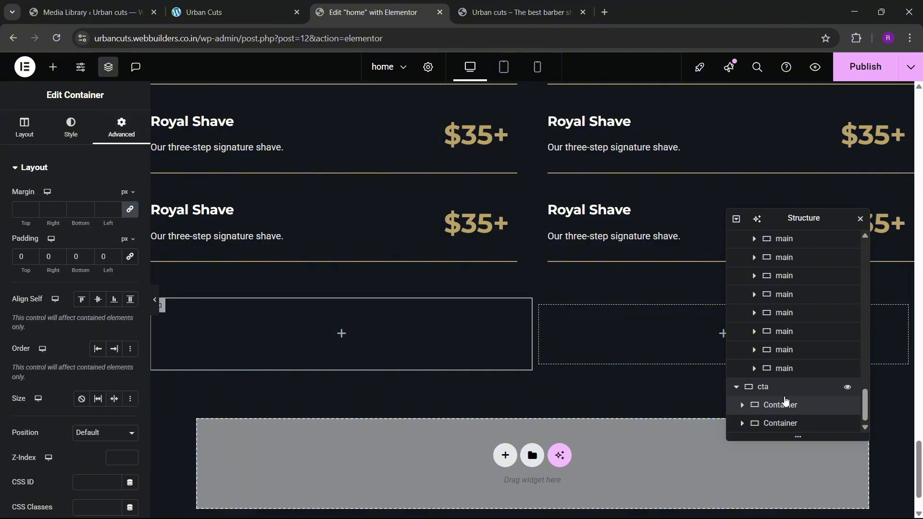
left_click(779, 424)
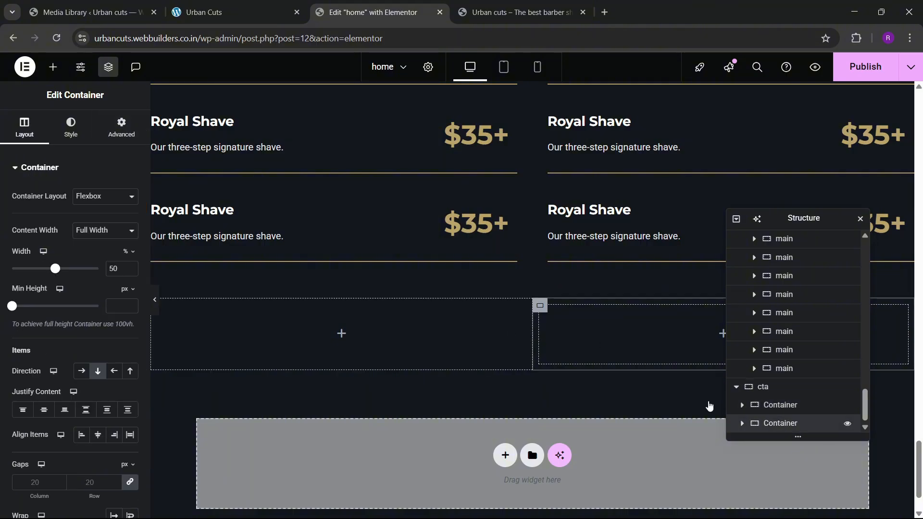
left_click(105, 138)
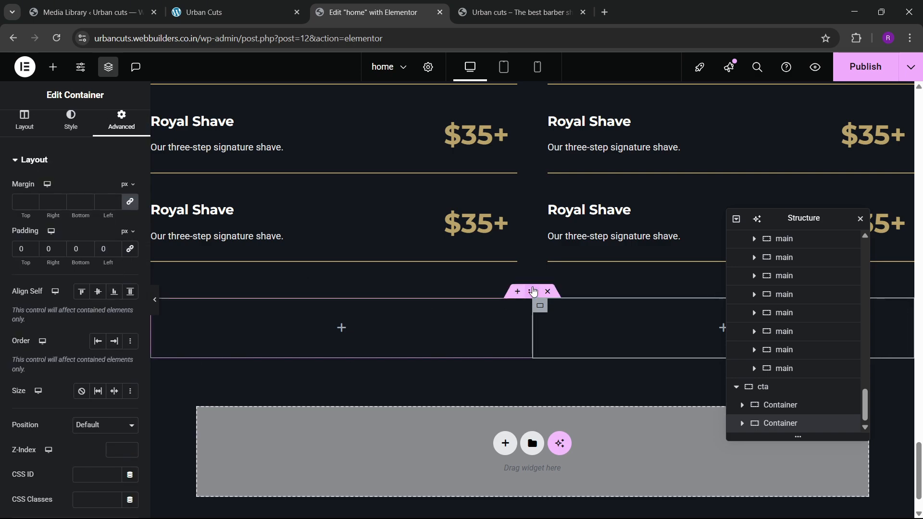
- Give the cta container a classic background using the bearded man in a white shirt image from the media library
left_click(68, 132)
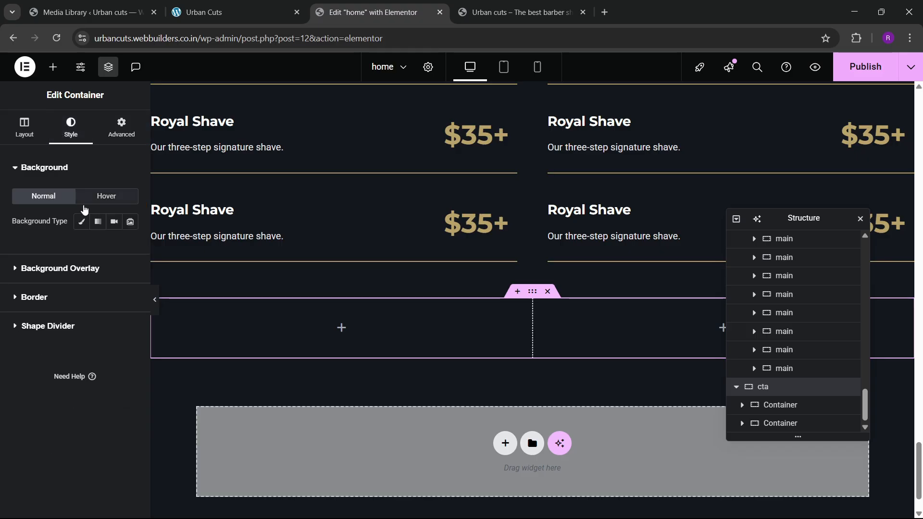
left_click(82, 221)
left_click(87, 289)
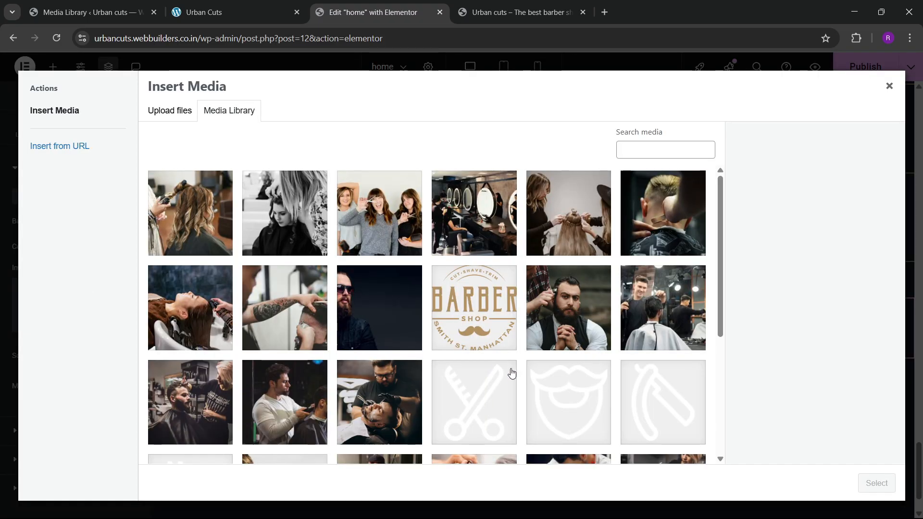
scroll(504, 374, "down", 5)
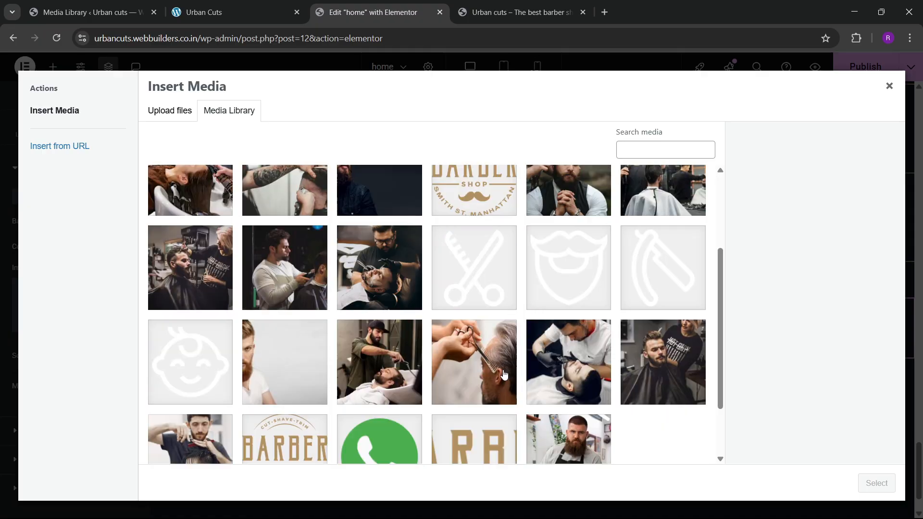
left_click(258, 276)
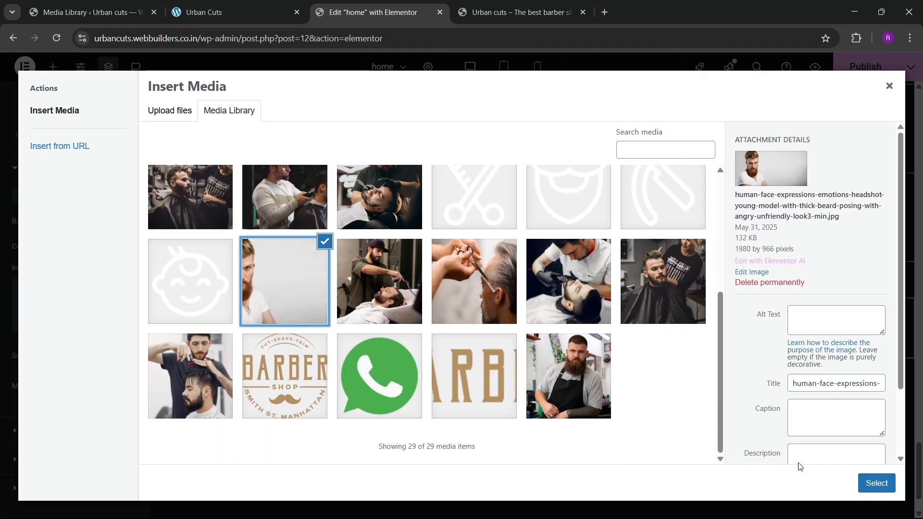
left_click(868, 482)
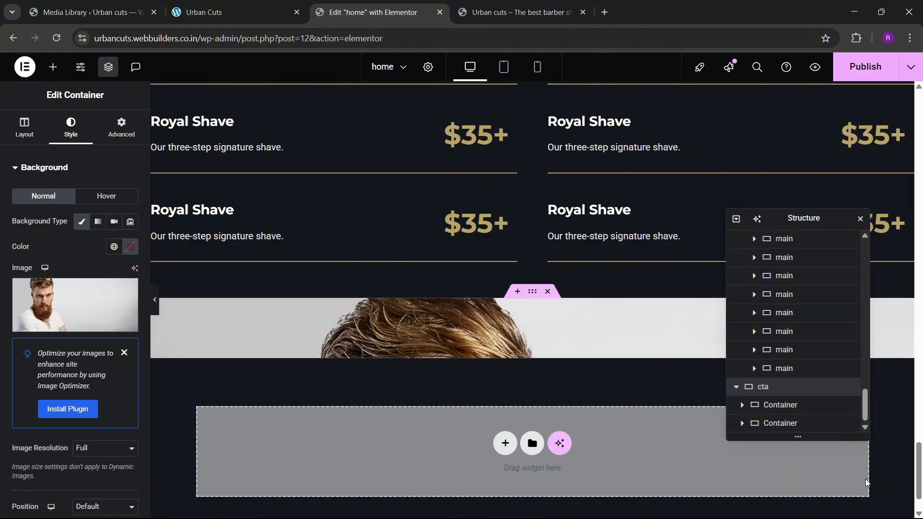
- Compare the banner with the reference site, and set the cta container's minimum height to 700 px
left_click(298, 6)
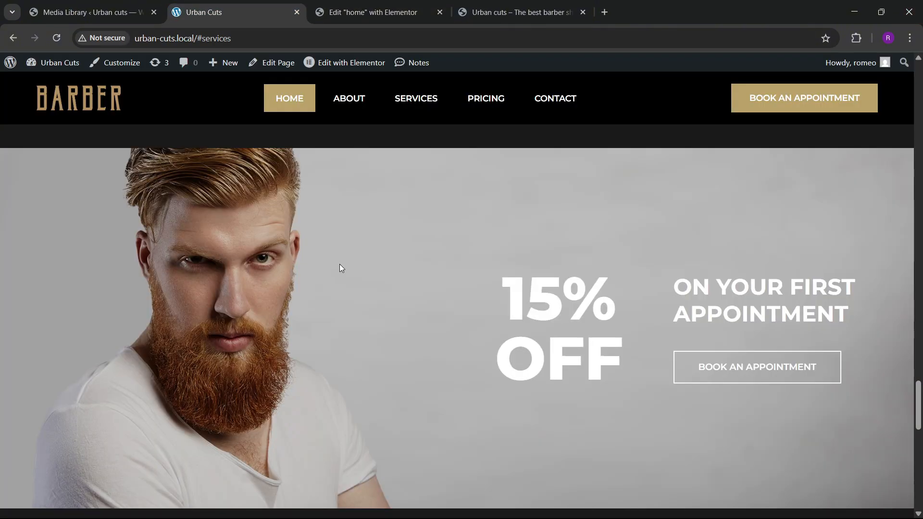
left_click(362, 5)
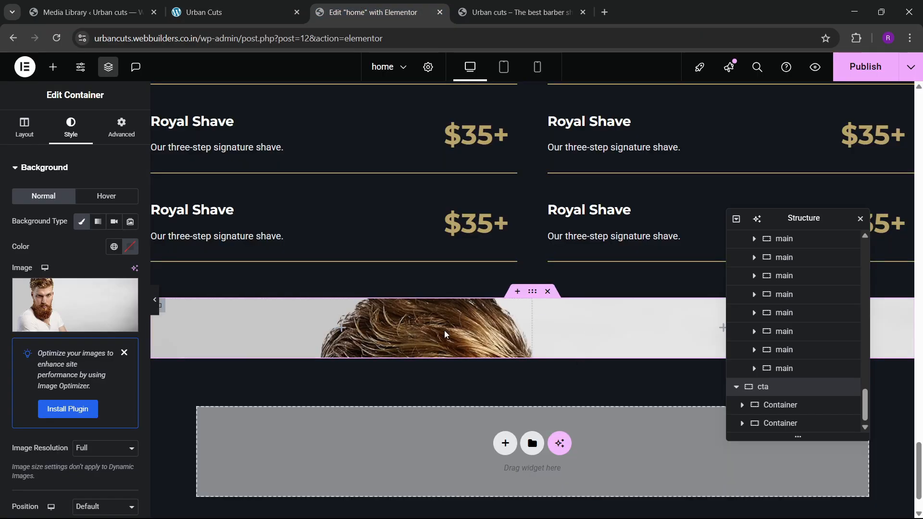
left_click(29, 120)
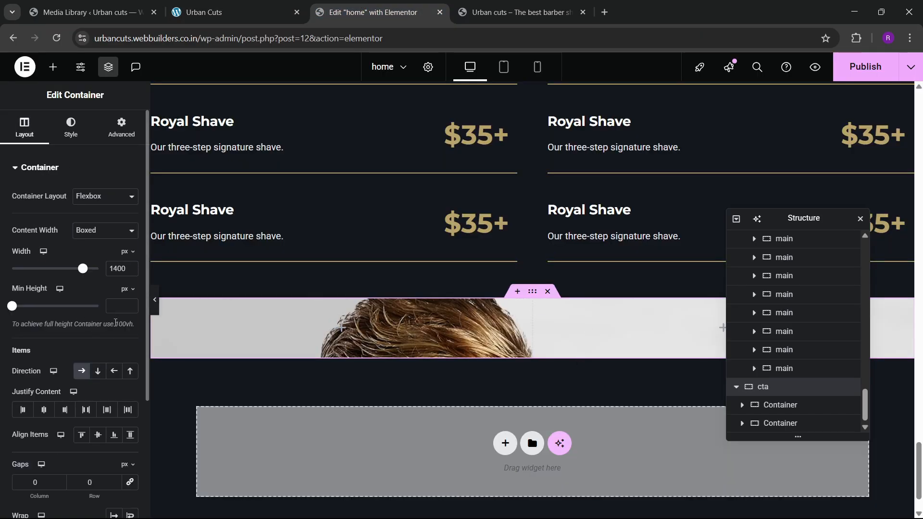
left_click(120, 302)
type("700")
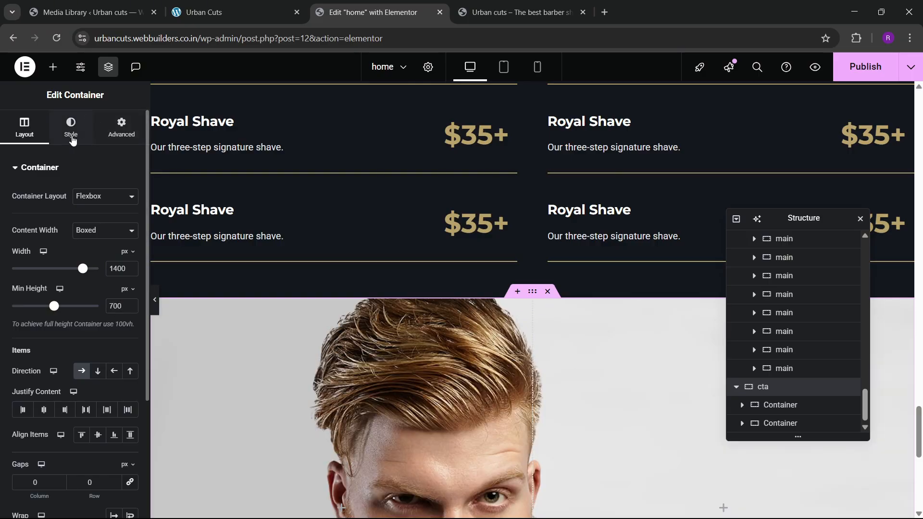
- Set the cta background image's position to Center Center and its display size to Cover, and review the banner
left_click(72, 139)
scroll(55, 324, "down", 4)
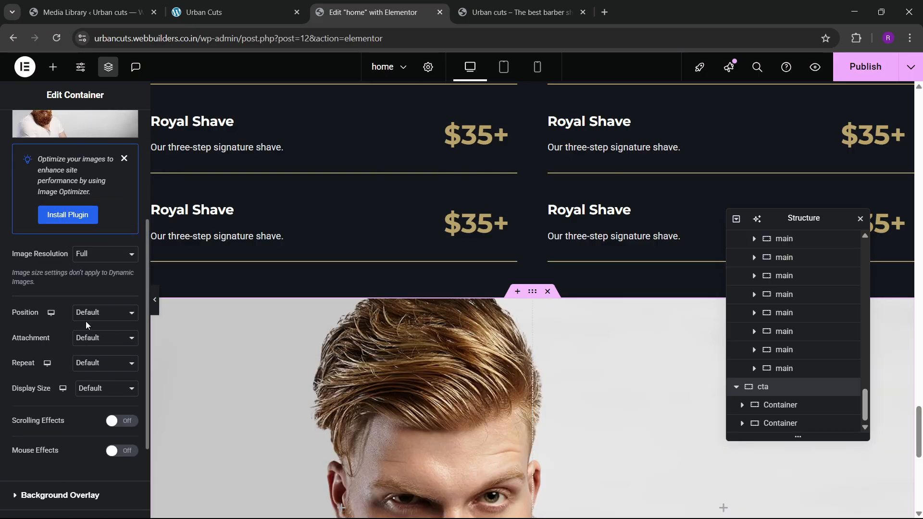
left_click(88, 317)
left_click(92, 345)
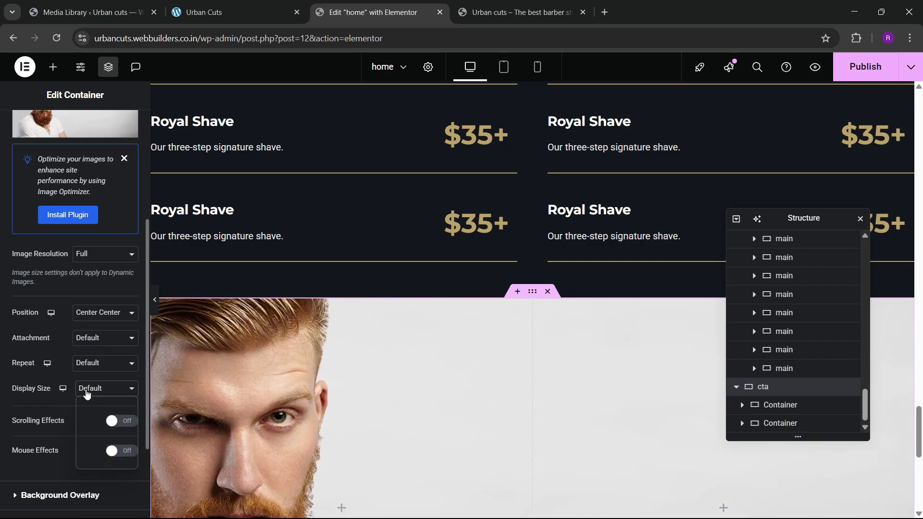
left_click(86, 429)
scroll(662, 411, "down", 4)
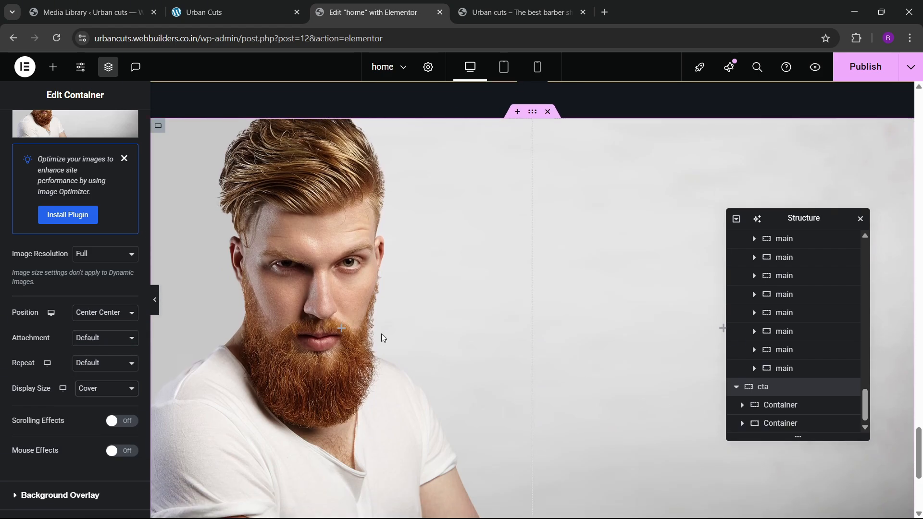
scroll(383, 337, "down", 2)
scroll(178, 324, "up", 2)
- Compare the cta banner's height and image framing with the reference site's 15% OFF banner
left_click(220, 5)
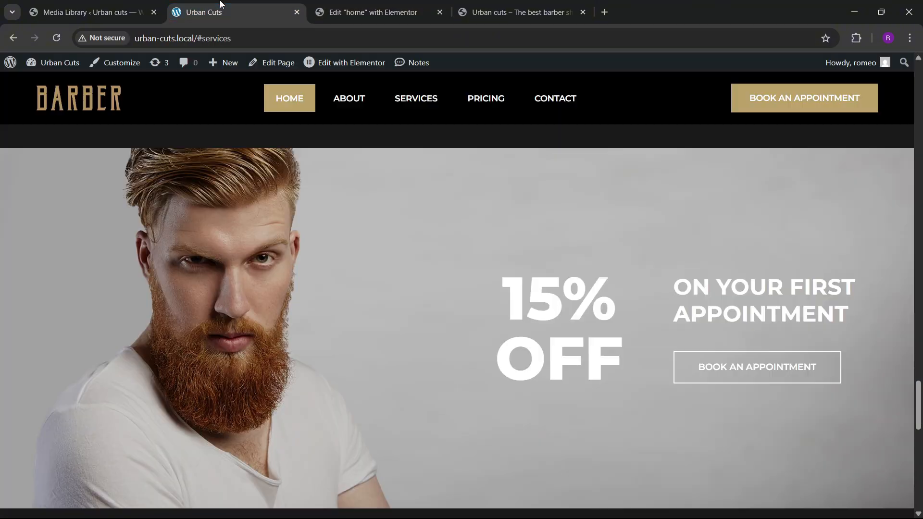
scroll(258, 365, "down", 2)
scroll(261, 376, "up", 2)
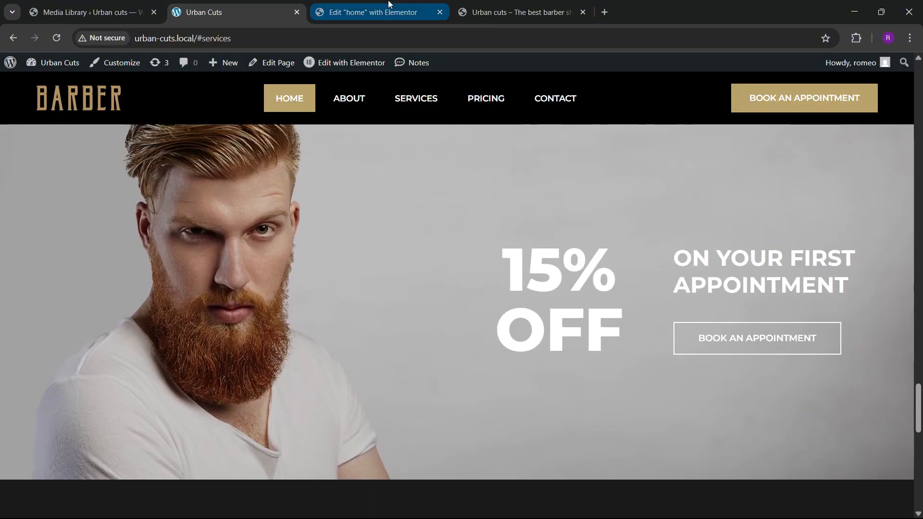
left_click(372, 12)
scroll(69, 340, "up", 4)
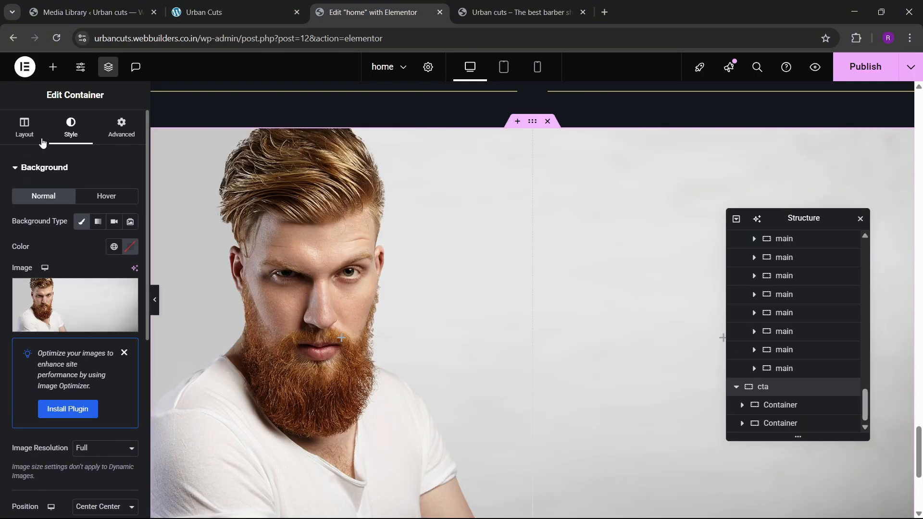
- Set the cta container's minimum height to 600 px
left_click(25, 127)
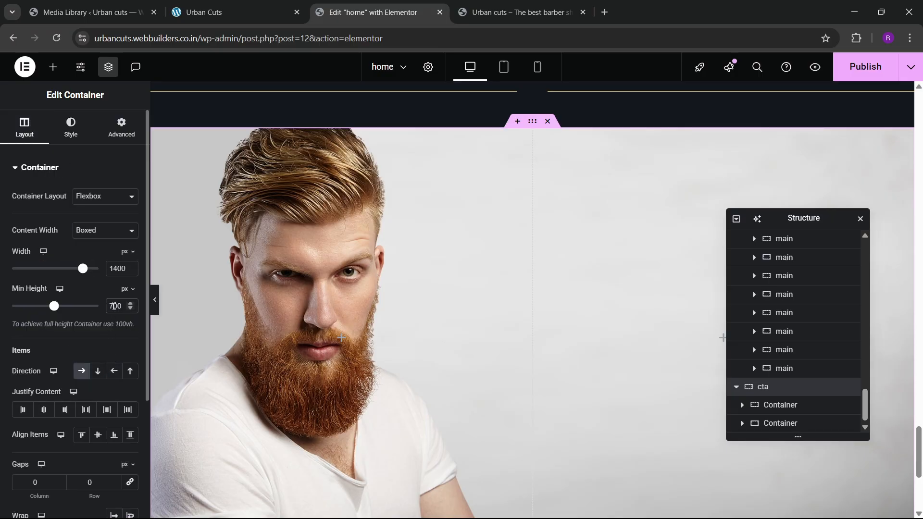
key("BackSpace")
type("6")
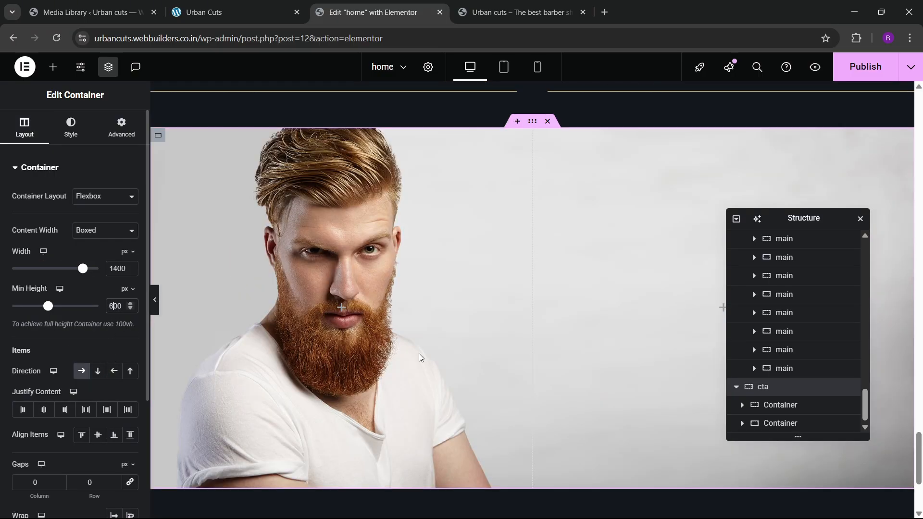
scroll(439, 391, "up", 4)
scroll(431, 394, "down", 4)
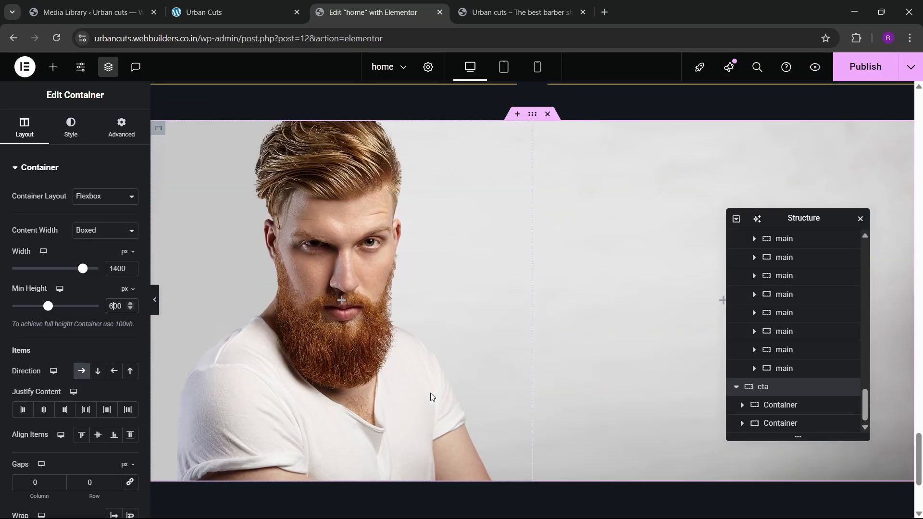
- Nest two containers with 0 padding inside the cta banner's right-hand container, duplicating the first to make the second
left_click(53, 67)
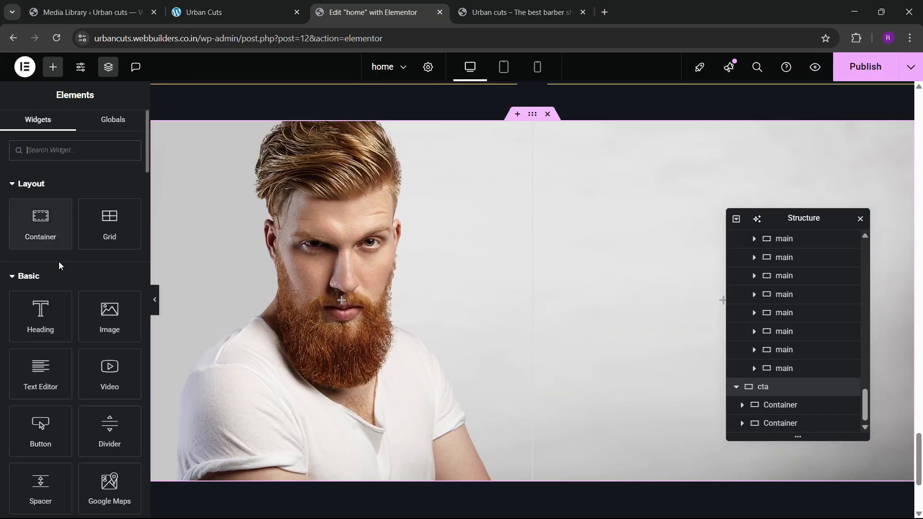
left_click(242, 4)
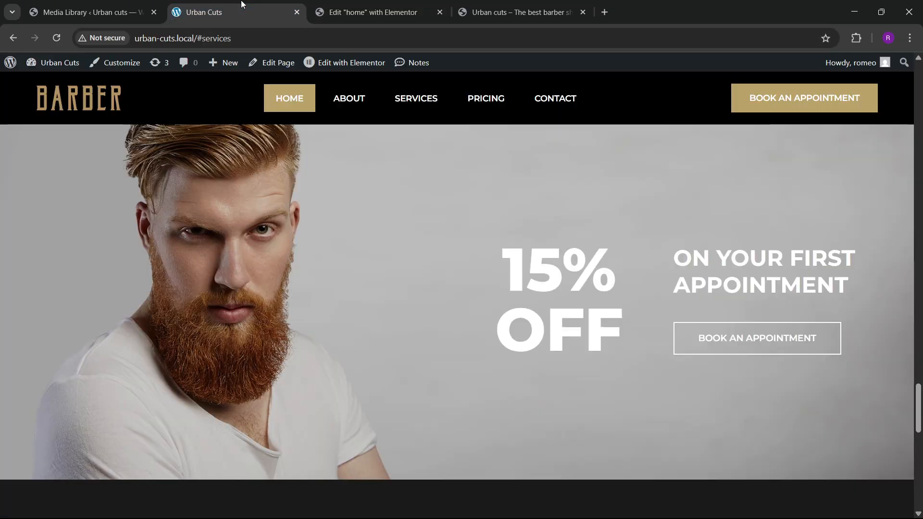
left_click(370, 4)
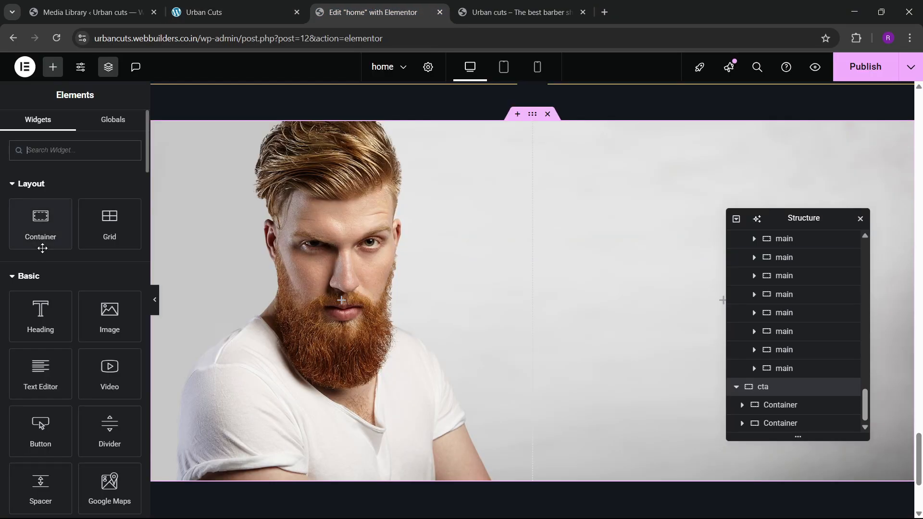
left_click(249, 4)
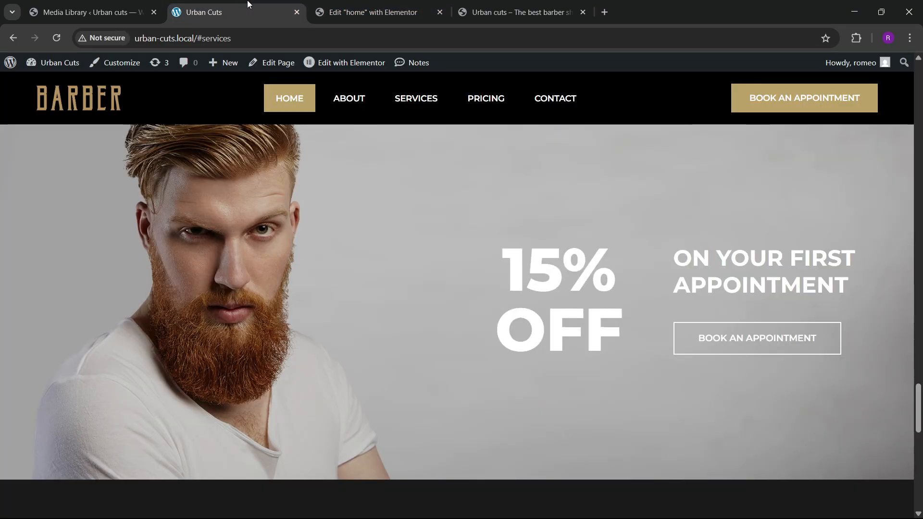
left_click(355, 10)
mouse_move(47, 232)
left_mouse_down()
mouse_move(696, 325)
mouse_move(761, 309)
mouse_move(669, 322)
left_mouse_up()
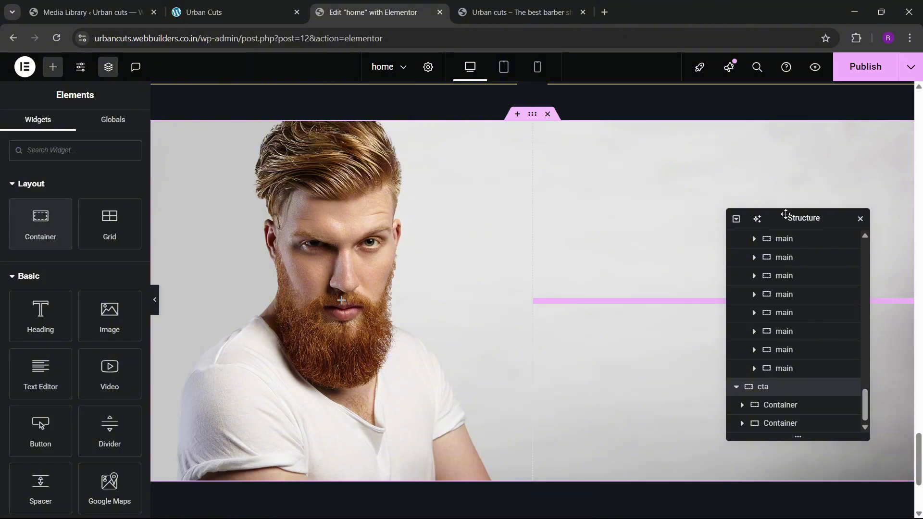
left_click_drag(781, 214, 284, 209)
left_click_drag(41, 223, 632, 298)
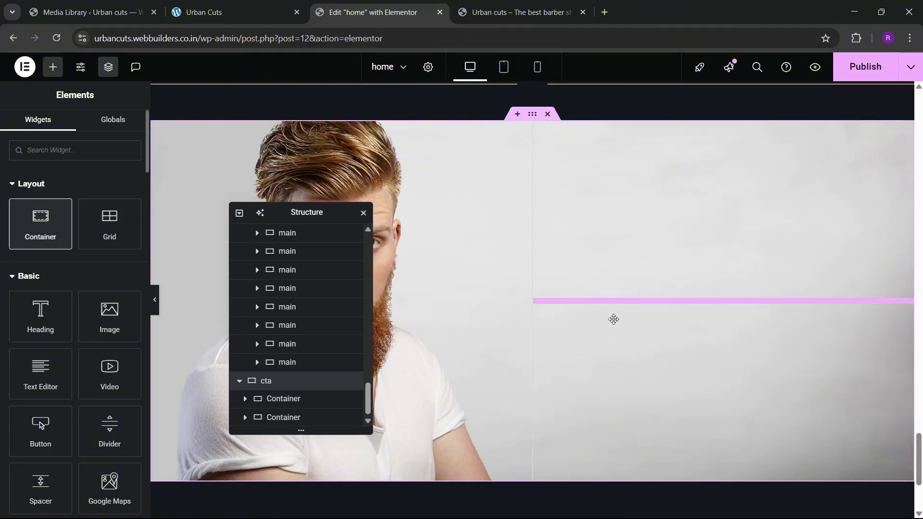
left_click(122, 127)
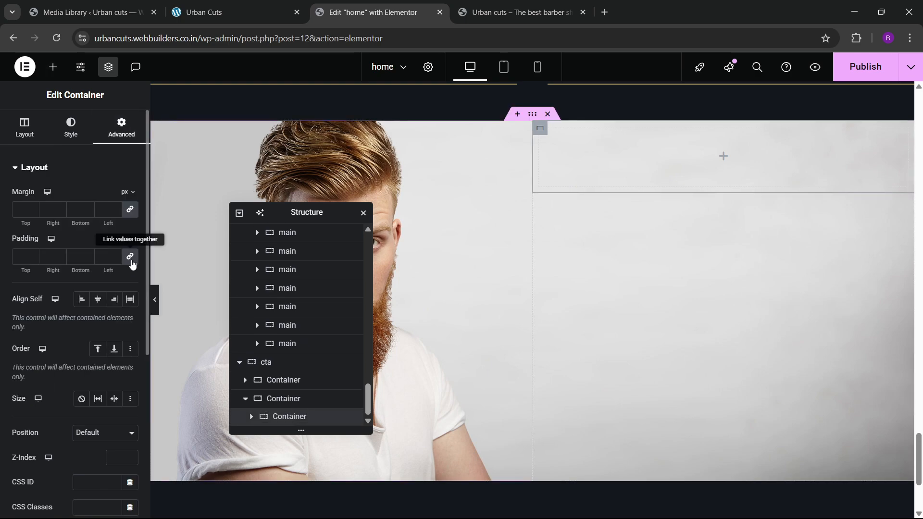
right_click(301, 419)
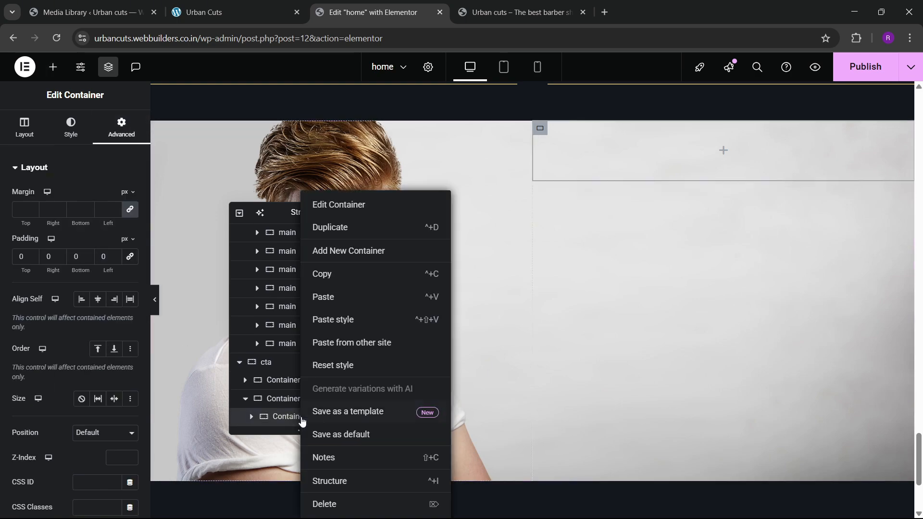
left_click(346, 234)
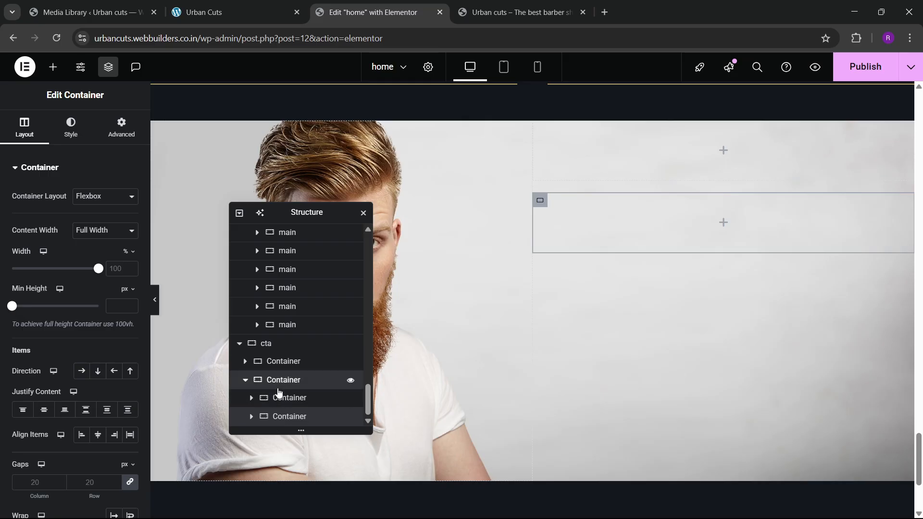
- Lay out the cta's right-hand container as a row with Space Between justification and centered item alignment
left_click(278, 388)
left_click(37, 125)
scroll(30, 351, "down", 2)
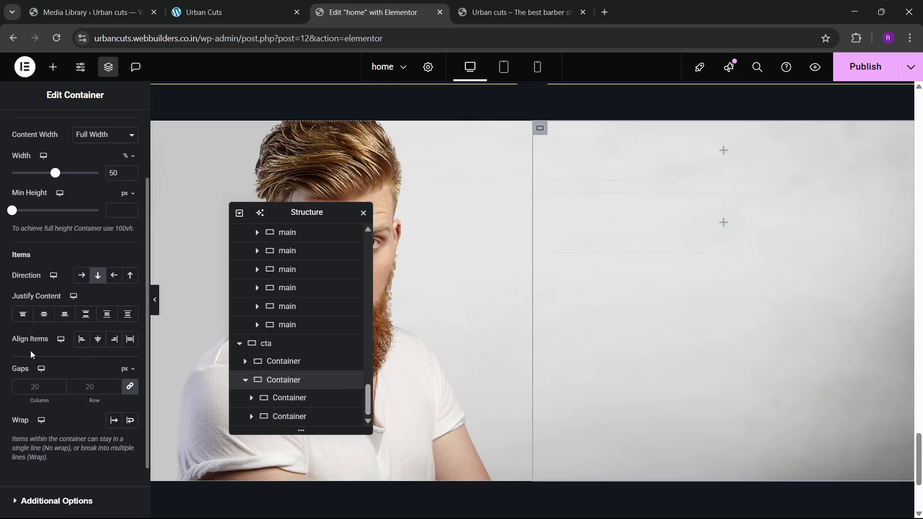
left_click(81, 276)
left_click(85, 314)
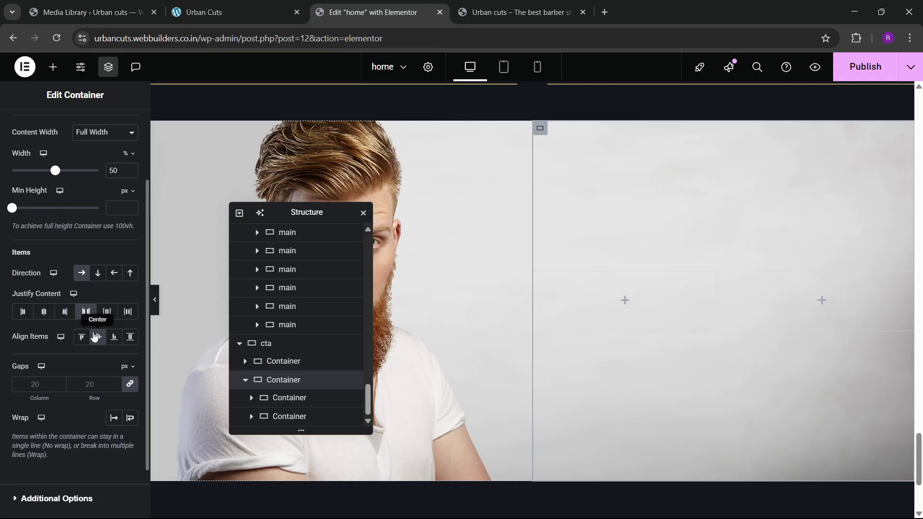
left_click(96, 336)
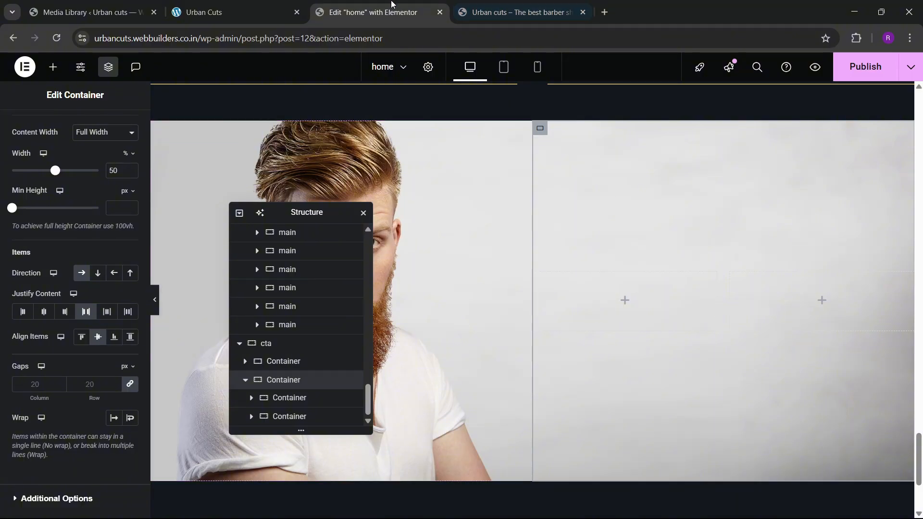
- Copy a Royal Shave heading from the pricing list into the first nested container of the cta's right half
left_click(239, 9)
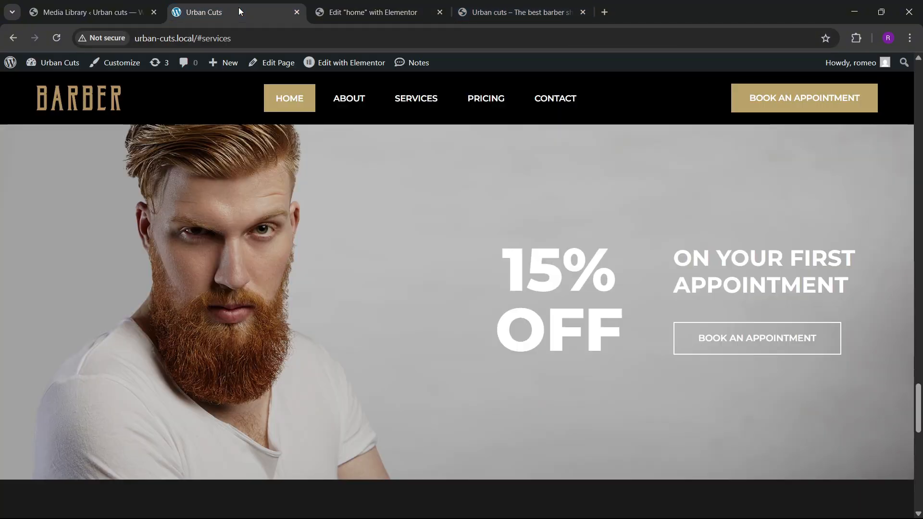
left_click(372, 12)
scroll(512, 270, "up", 1)
scroll(511, 270, "up", 4)
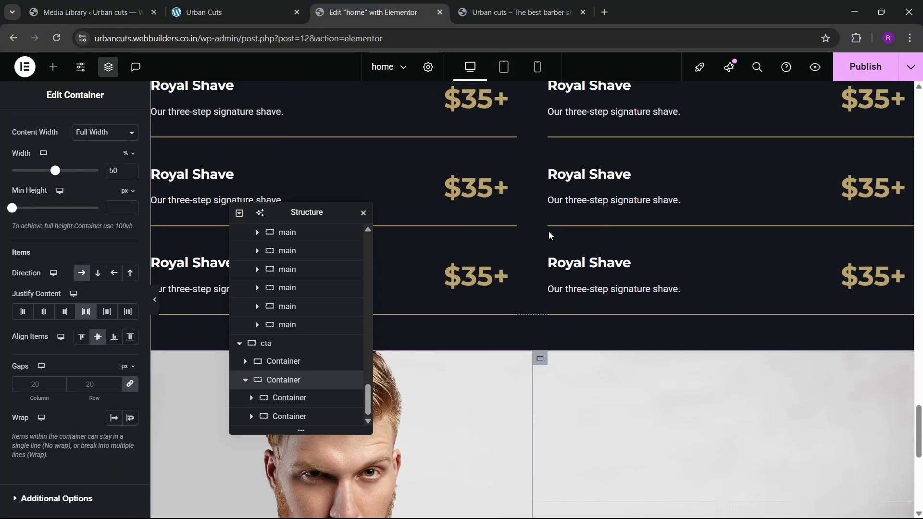
right_click(582, 181)
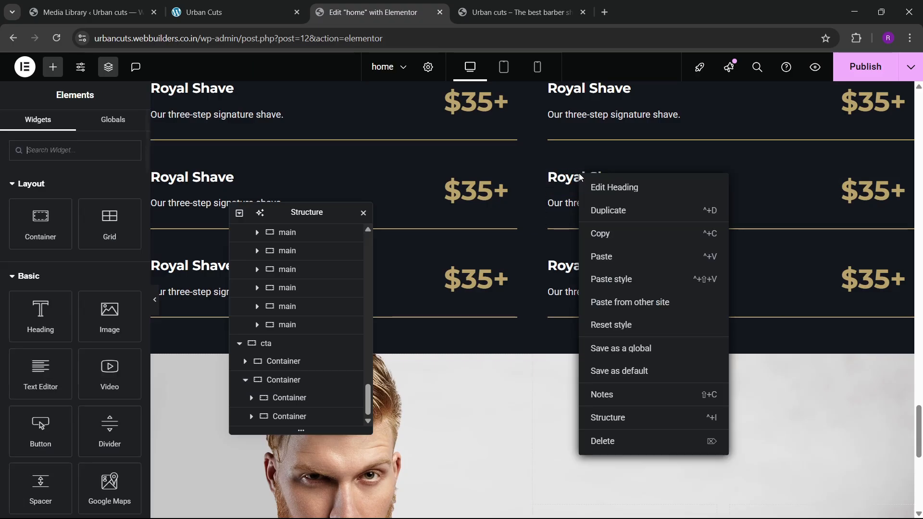
left_click(591, 233)
scroll(563, 343, "down", 3)
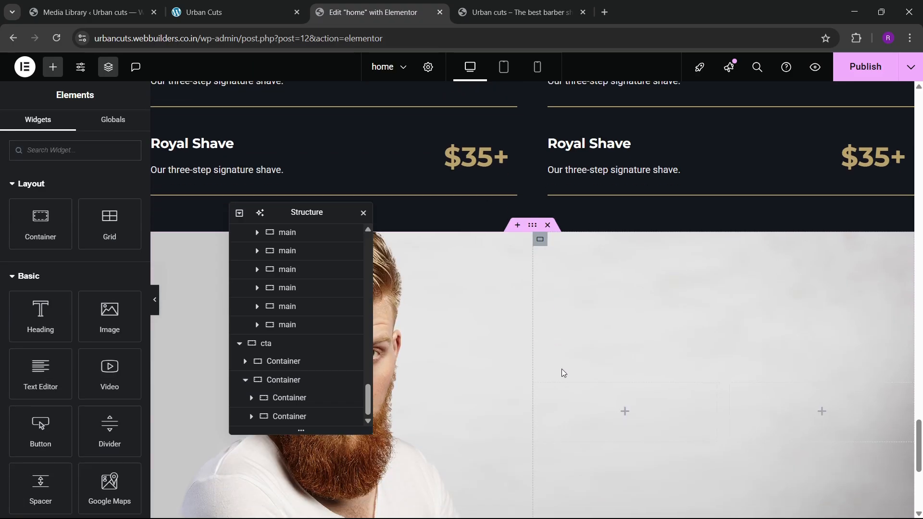
right_click(601, 396)
left_click(622, 299)
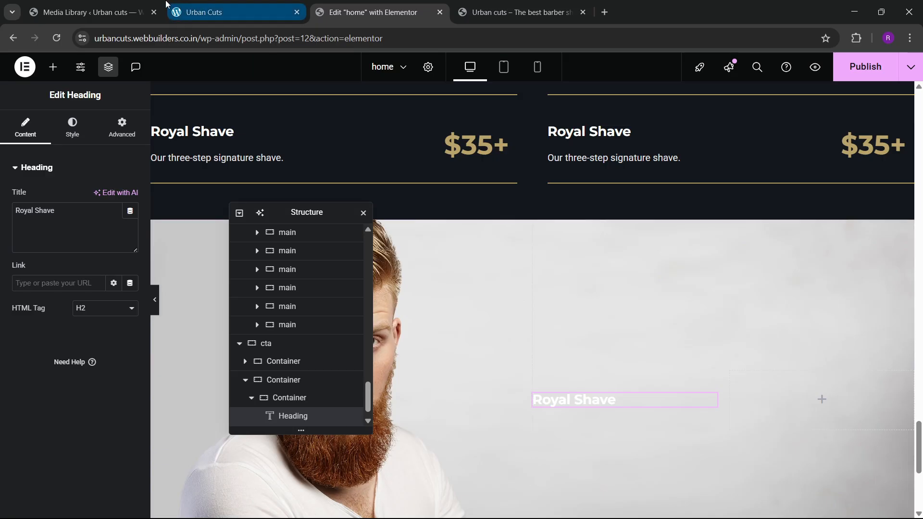
- Replace the pasted heading's title with the "15% OFF" text copied from the reference site's banner
left_click(211, 12)
left_click_drag(509, 277, 612, 331)
key("ctrl+c")
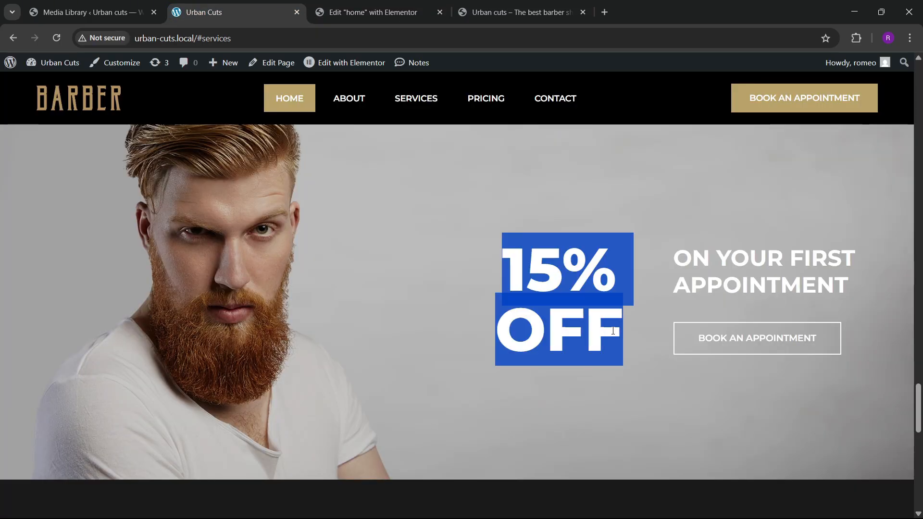
left_click(370, 12)
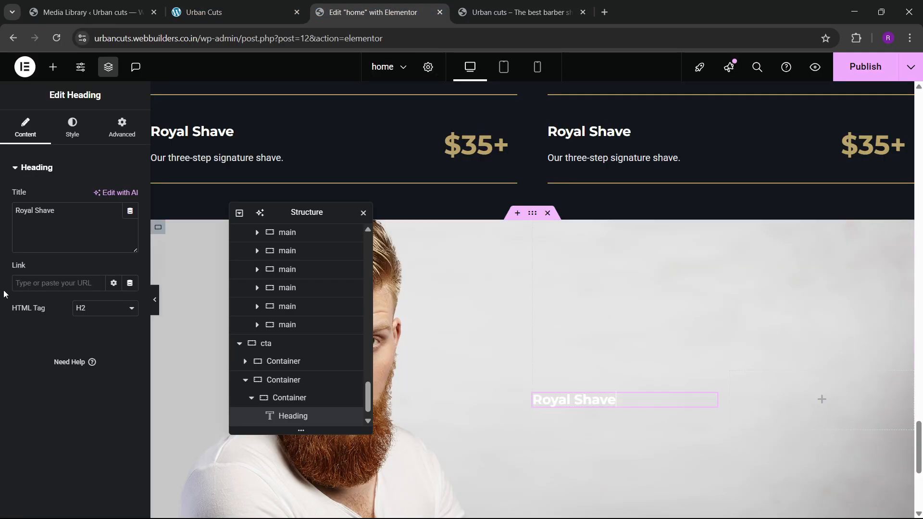
left_click(39, 212)
key("ctrl+v")
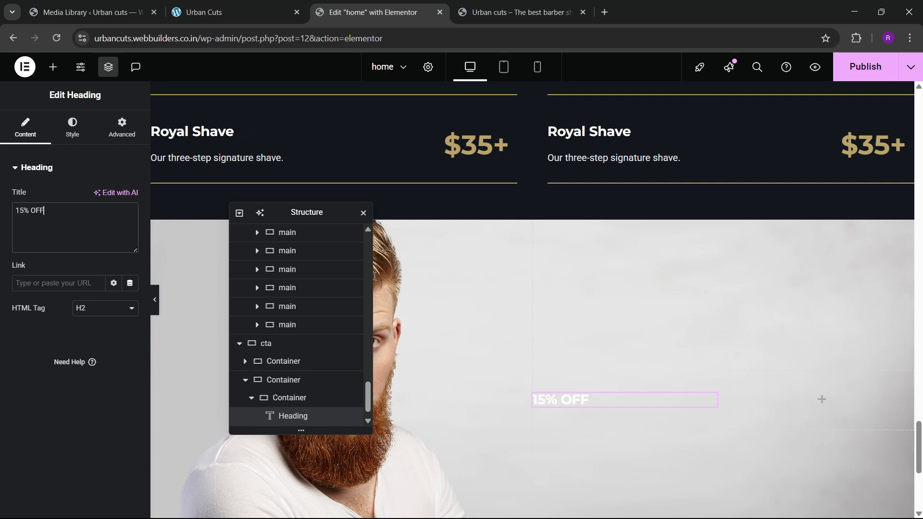
- Center the contents of the nested container holding the 15% OFF heading, for both Justify Content and Align Items
scroll(293, 397, "down", 1)
left_click(293, 384)
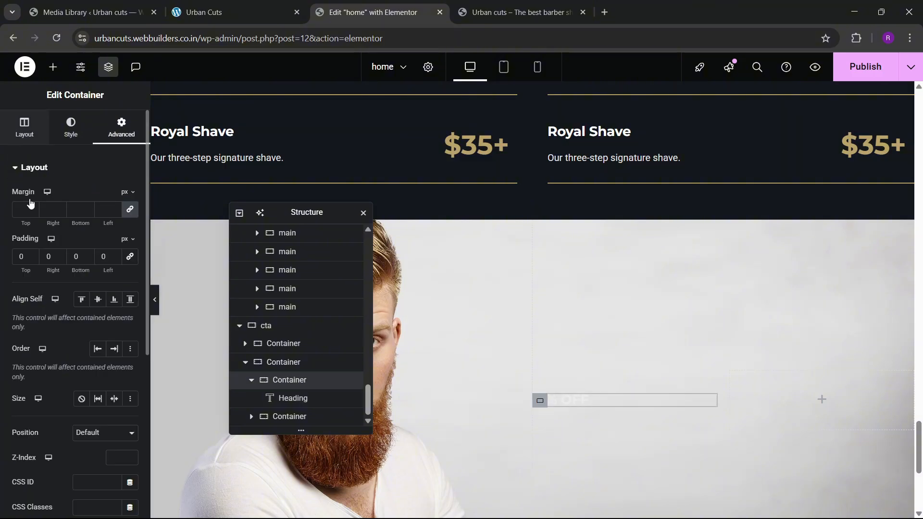
left_click(98, 371)
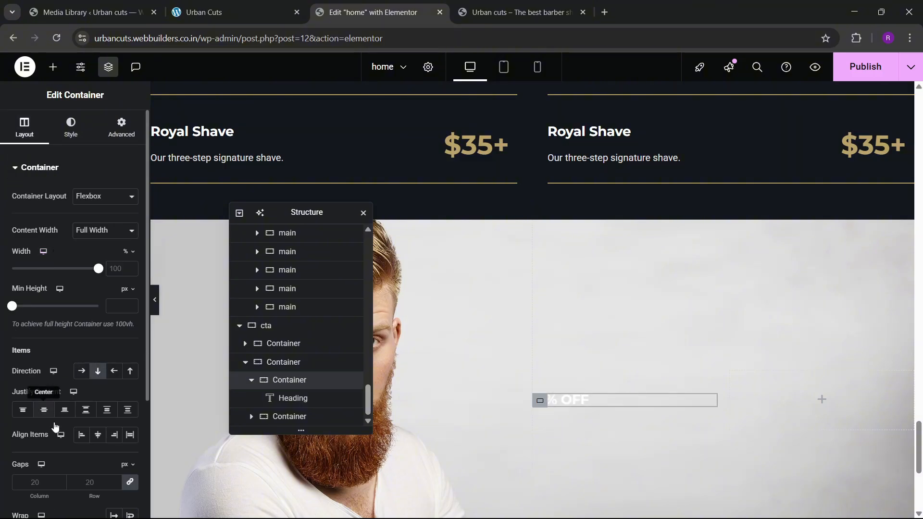
left_click(98, 435)
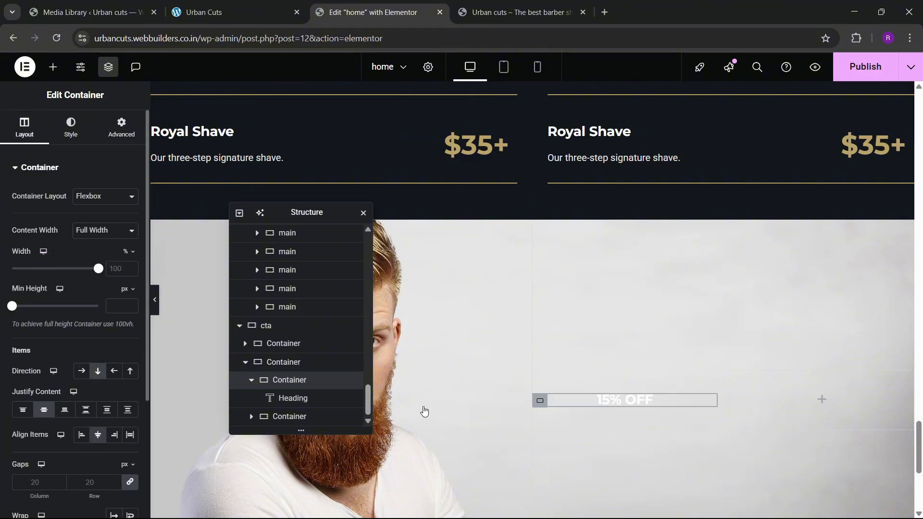
- Enlarge the 15% OFF heading's font size to 99 px and center its text alignment
left_click(629, 399)
left_click(65, 134)
left_click(130, 230)
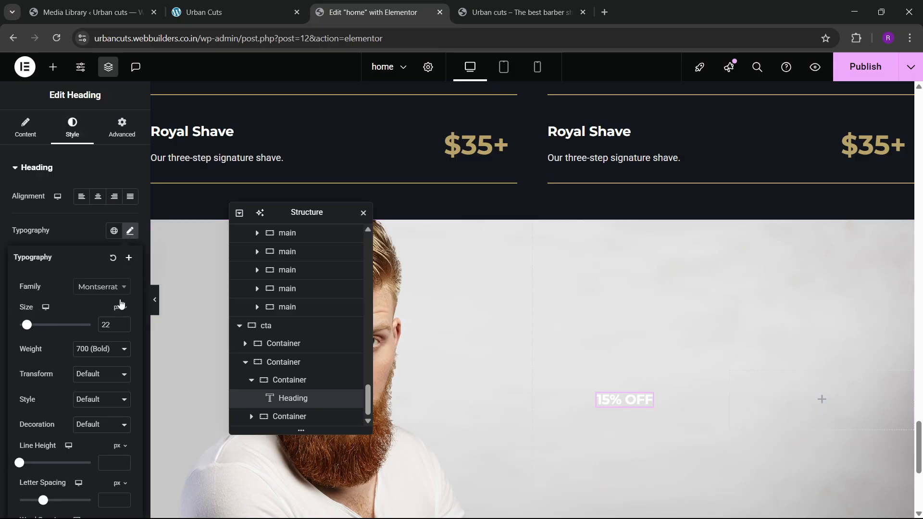
left_click_drag(123, 323, 123, 325)
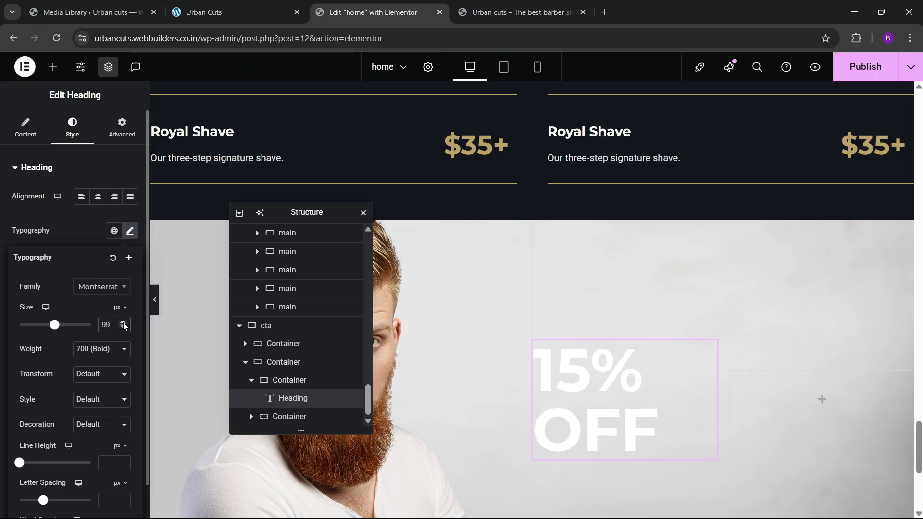
left_click(97, 196)
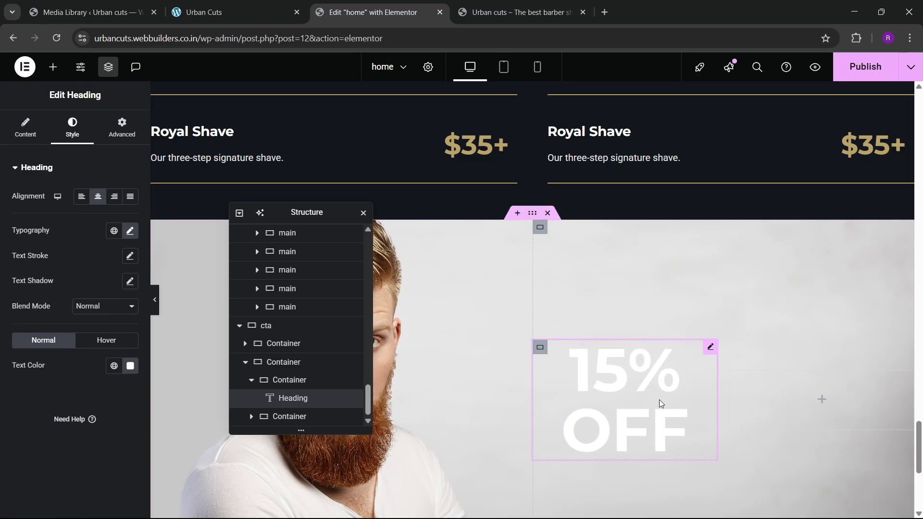
- Give the cta container a classic background overlay in black
left_click(449, 239)
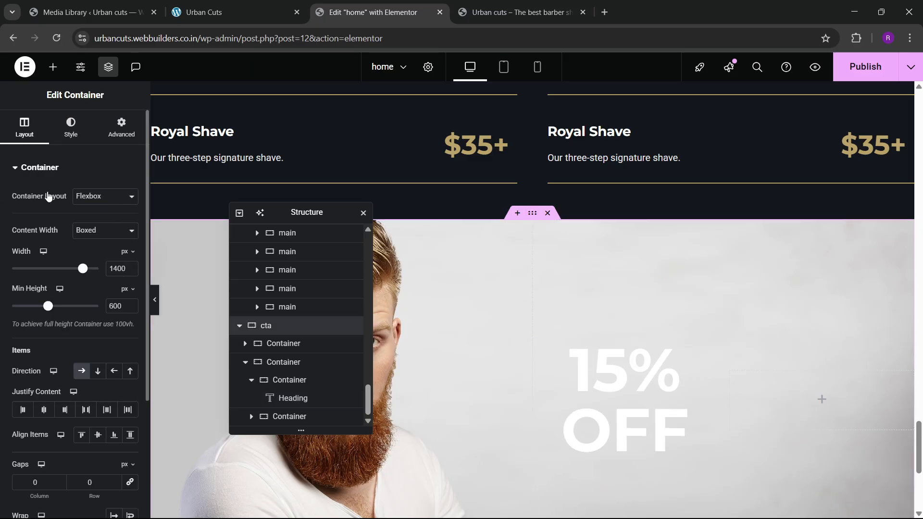
scroll(54, 350, "down", 4)
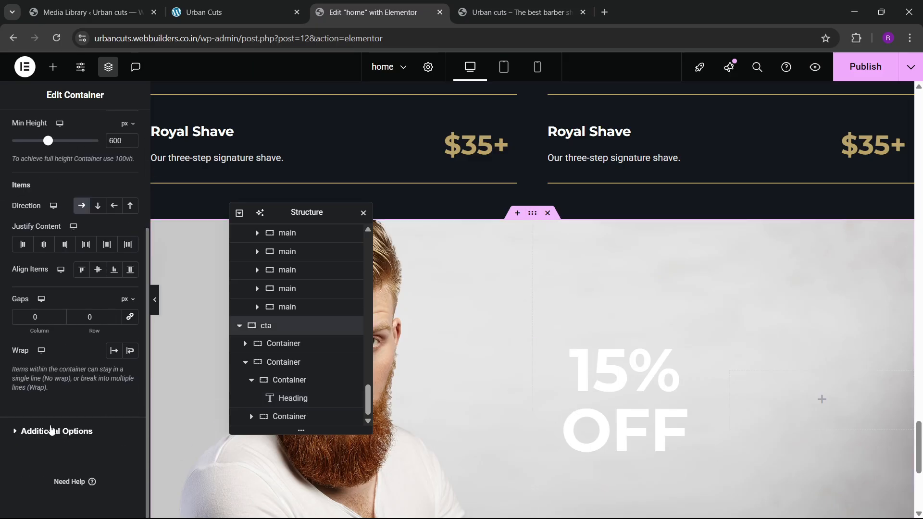
scroll(57, 310, "up", 4)
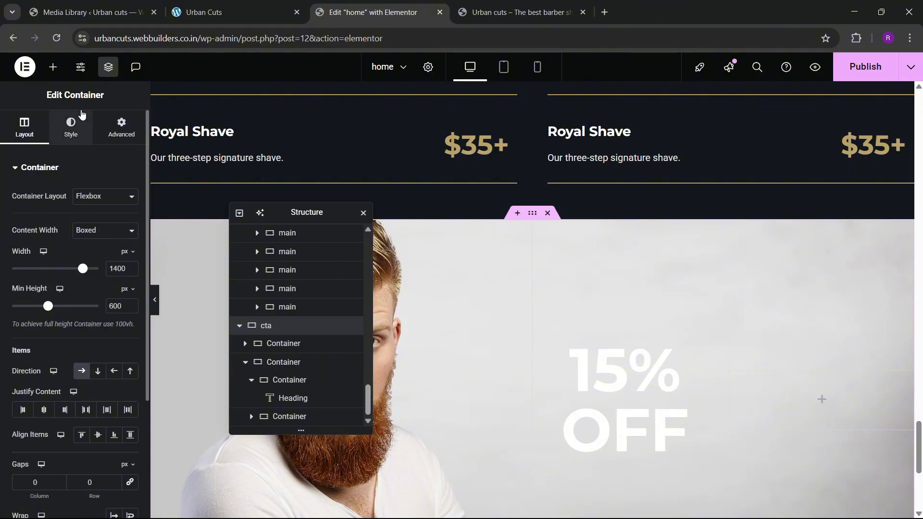
left_click(71, 127)
scroll(54, 365, "down", 5)
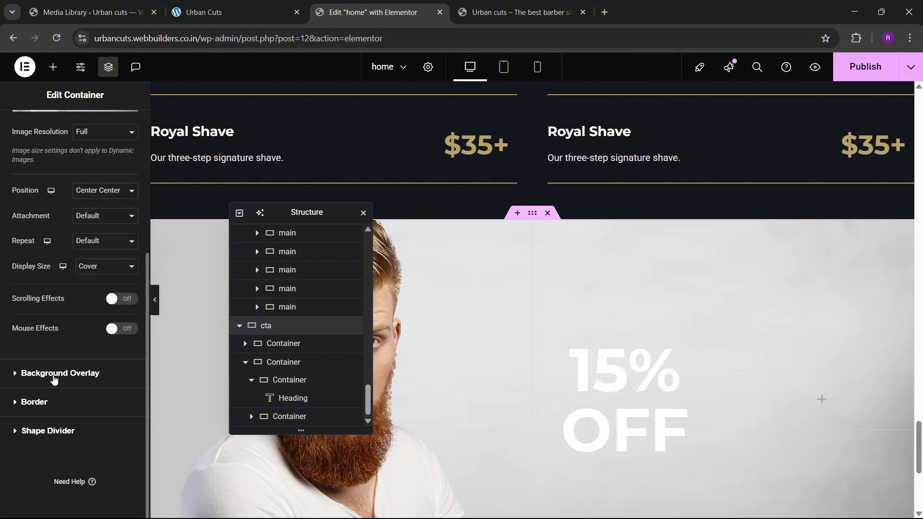
left_click(57, 374)
left_click(114, 250)
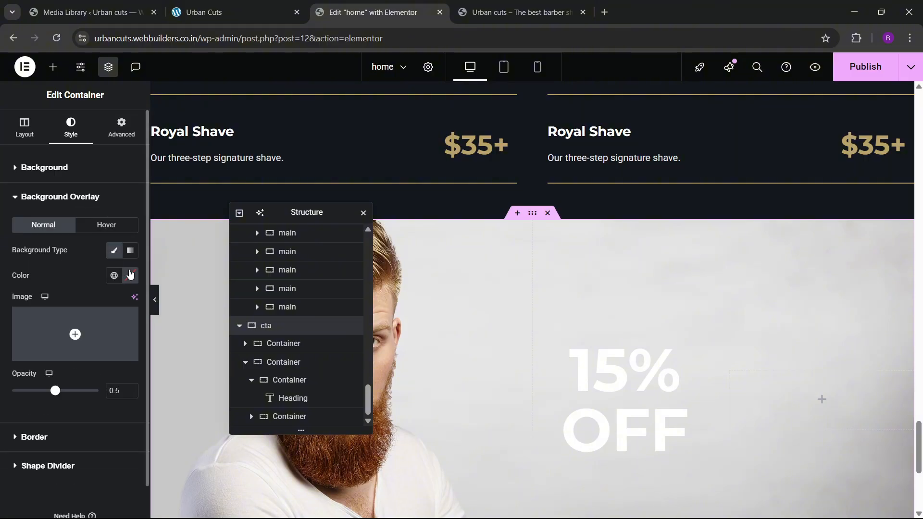
left_click(130, 274)
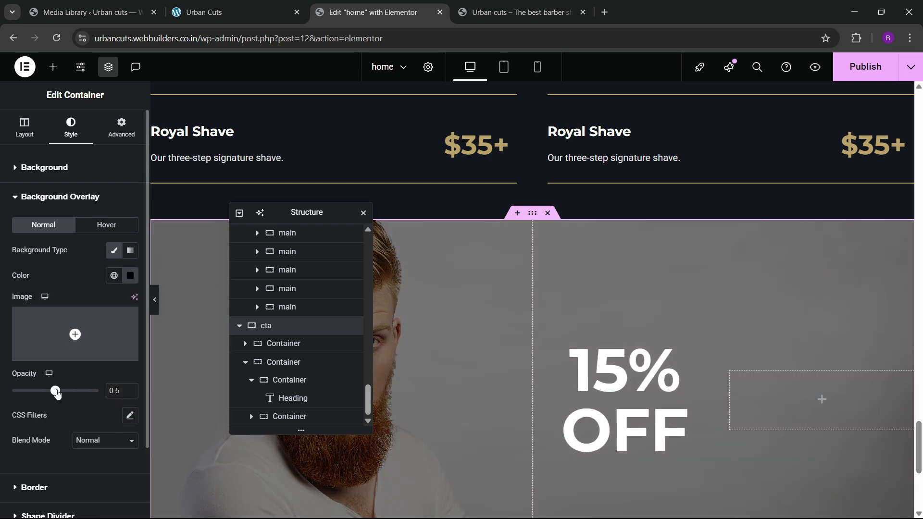
- Lower the cta container's background overlay opacity to 0.29 and compare the banner with the reference site
left_click_drag(56, 390, 38, 400)
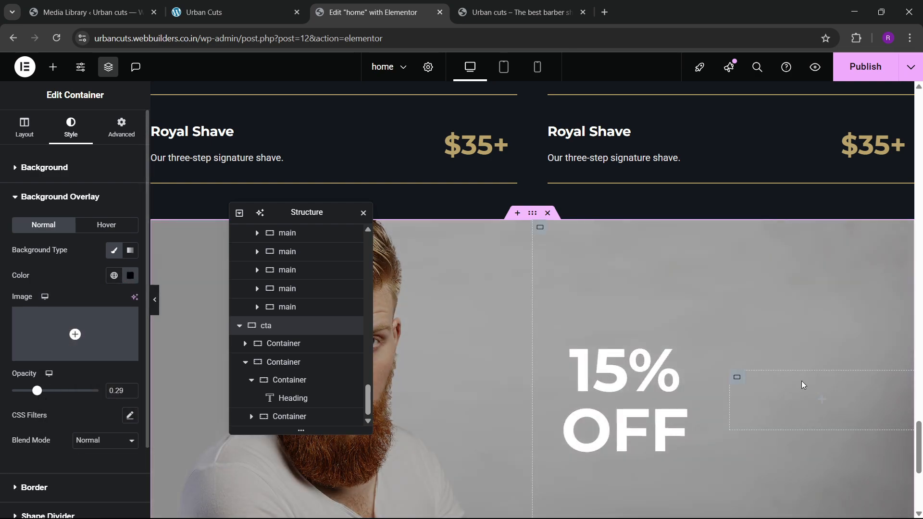
left_click(258, 5)
left_click(368, 12)
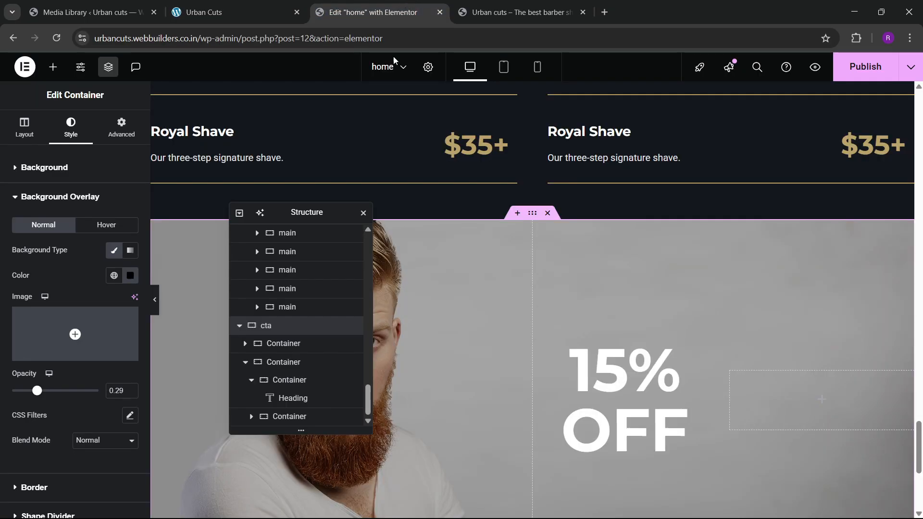
- Copy a "Royal Shave" heading from the pricing list and paste it into the empty container beside the 15% OFF heading
scroll(609, 283, "up", 3)
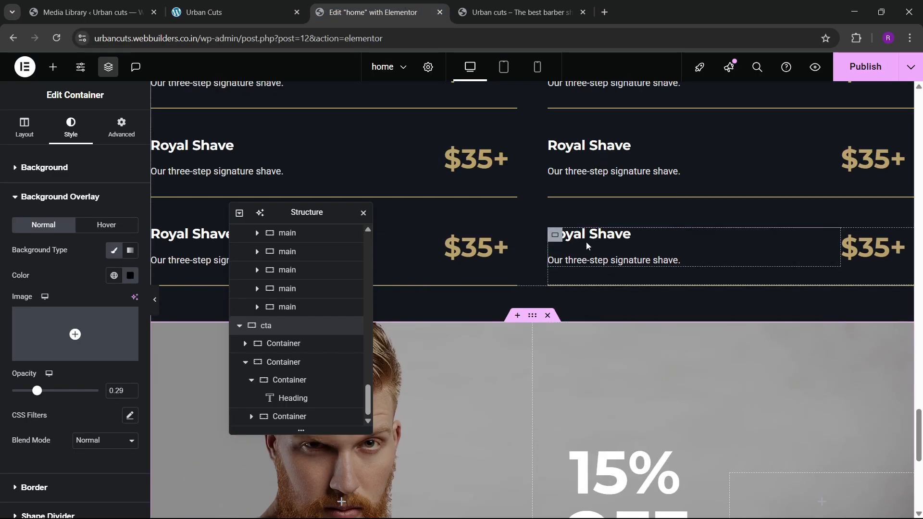
left_click(216, 5)
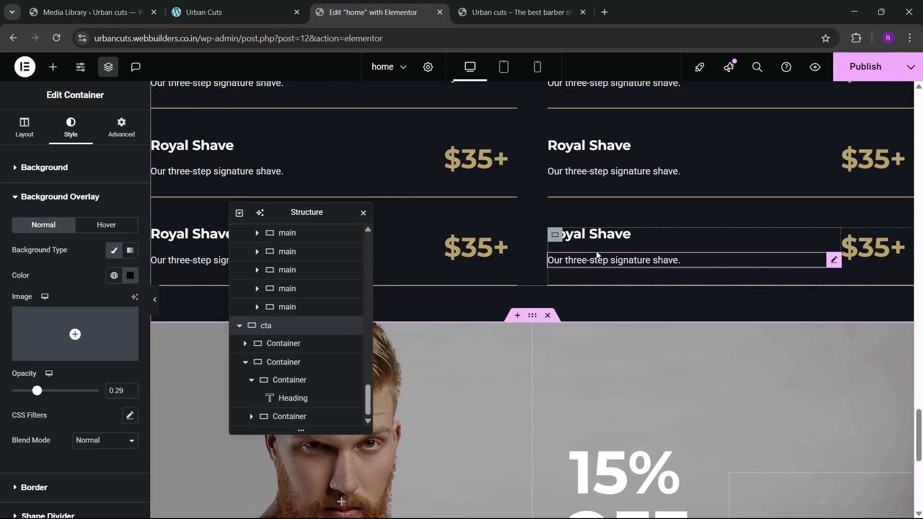
right_click(601, 237)
left_click(620, 298)
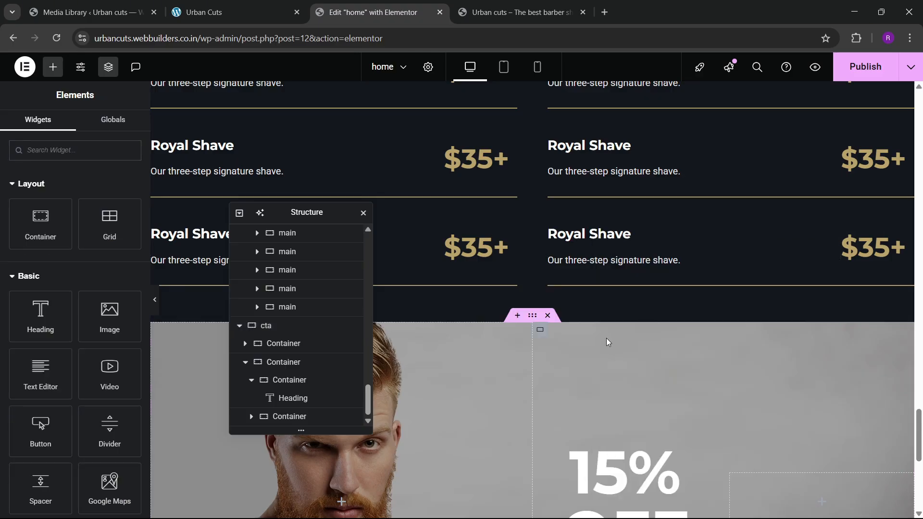
scroll(608, 337, "down", 1)
right_click(750, 371)
left_click(766, 320)
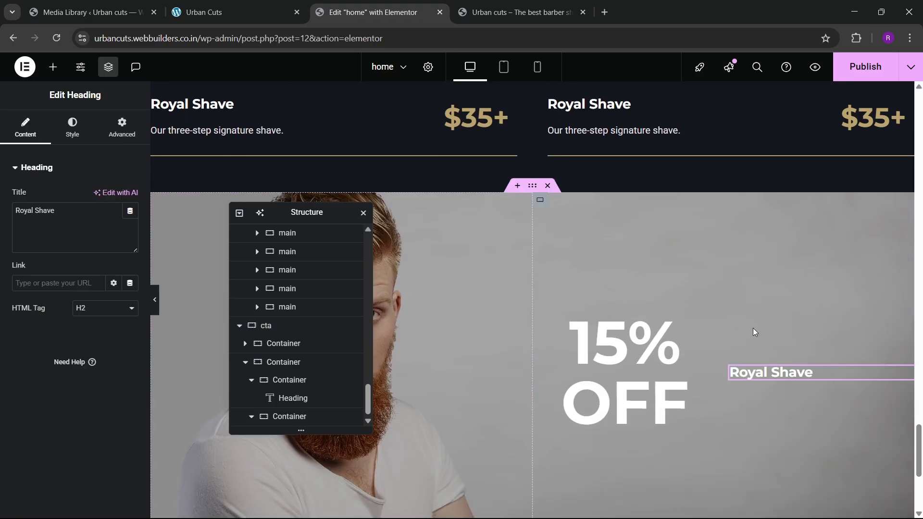
- Replace the pasted heading's title with "on your first appointment" copied from the reference site's banner
key("ctrl+shift+Tab")
left_click_drag(672, 257, 851, 286)
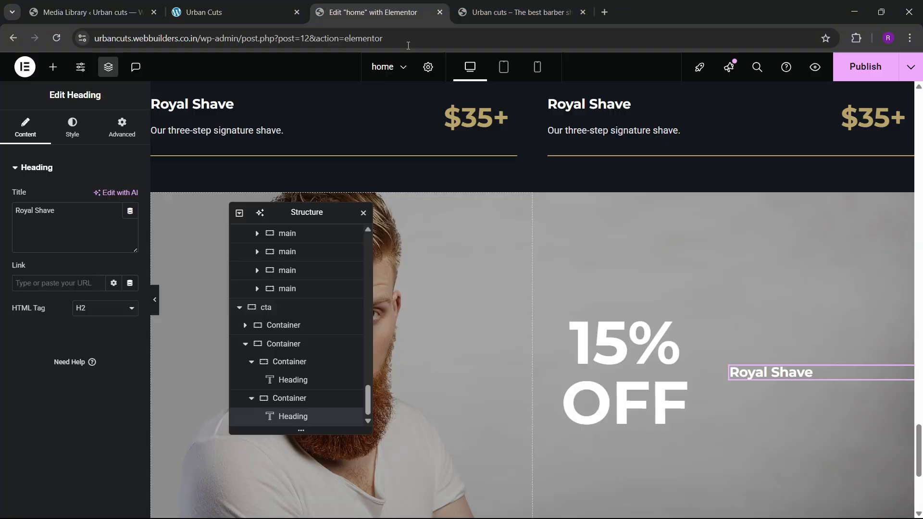
left_click(373, 12)
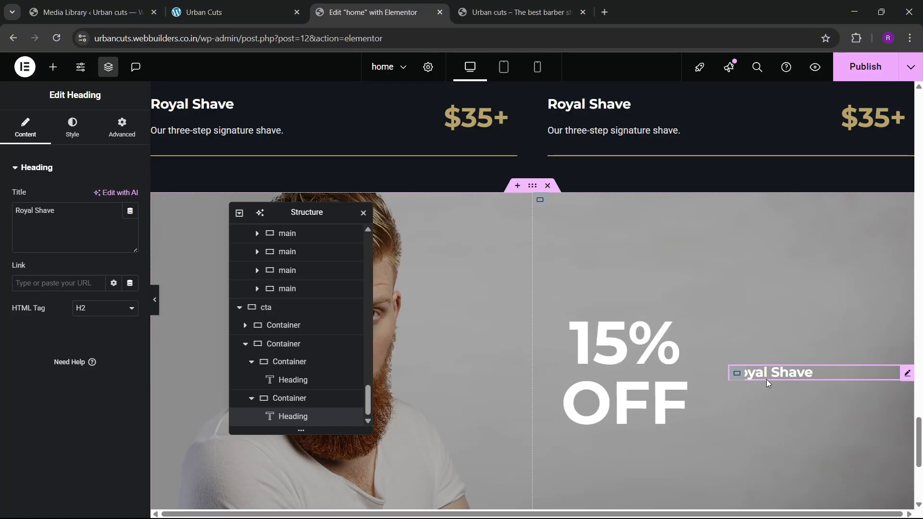
triple_click(30, 228)
key("ctrl+v")
- Set the "on your first appointment" heading's text transform to Uppercase and center its alignment
left_click(72, 127)
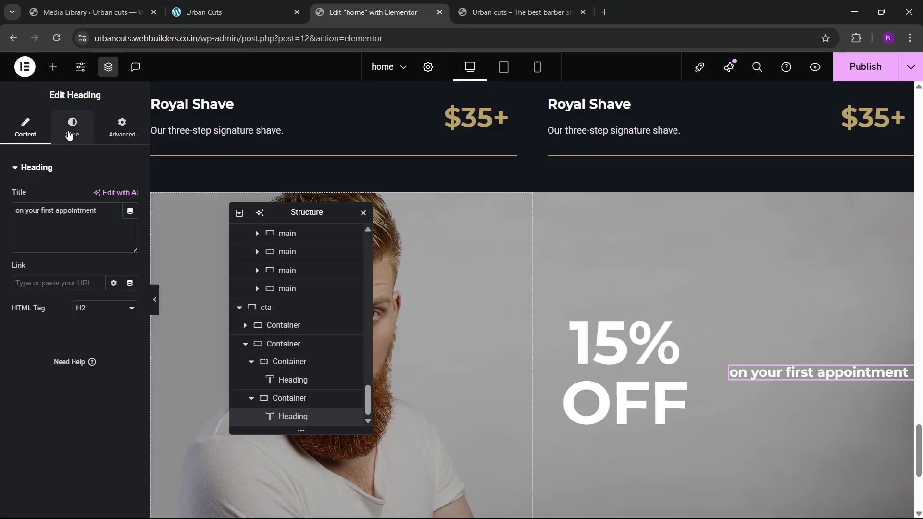
left_click(129, 231)
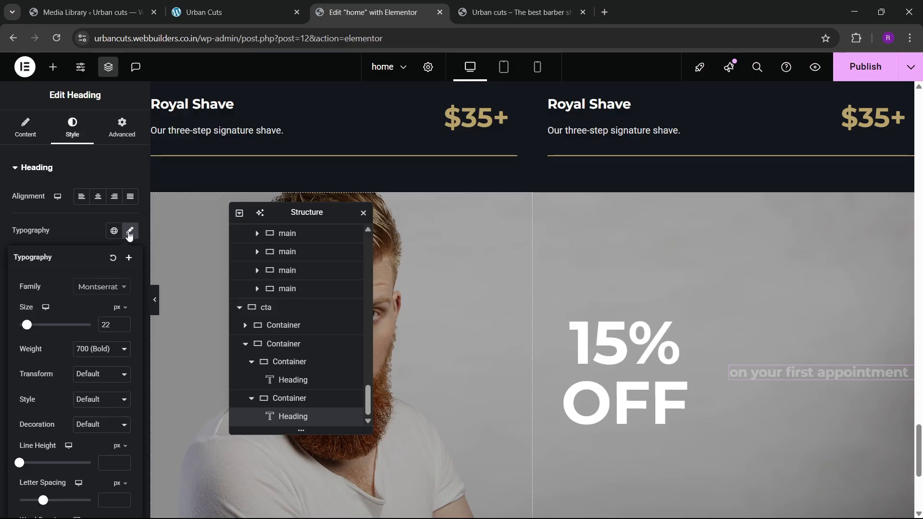
left_click(91, 398)
left_click(91, 398)
left_click(93, 378)
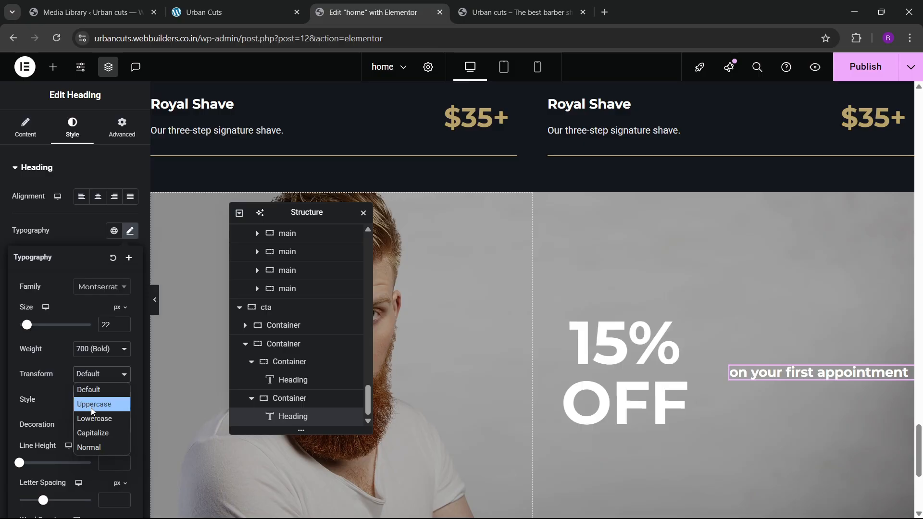
left_click(92, 409)
left_click(98, 196)
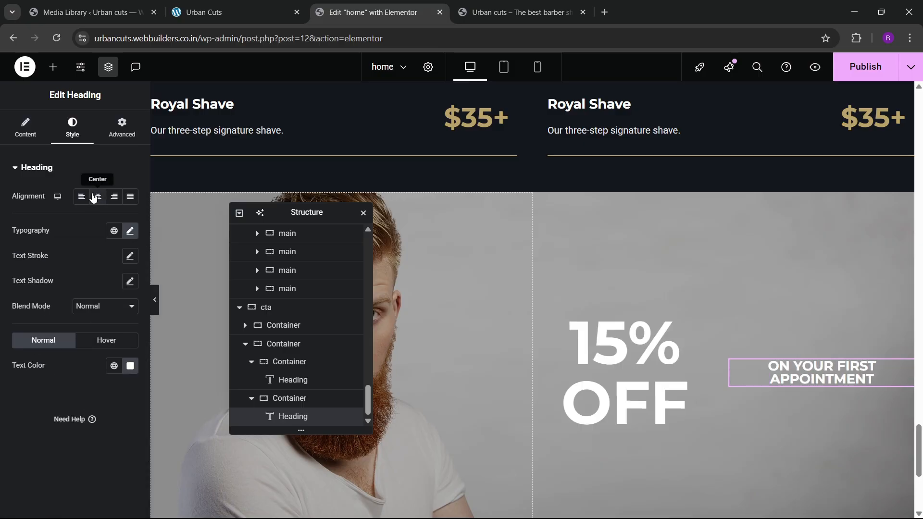
- Increase the "on your first appointment" heading's font size to 35 px, comparing it with the reference banner
left_click(129, 232)
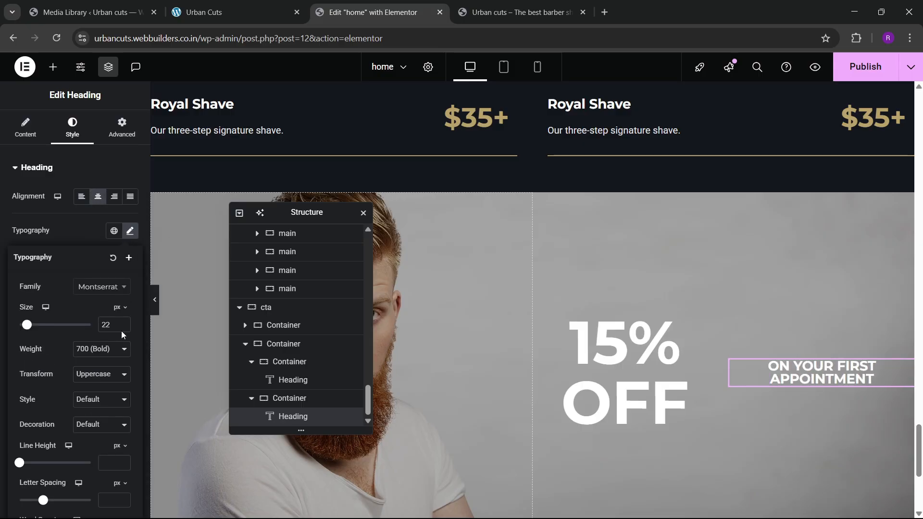
left_click(123, 323)
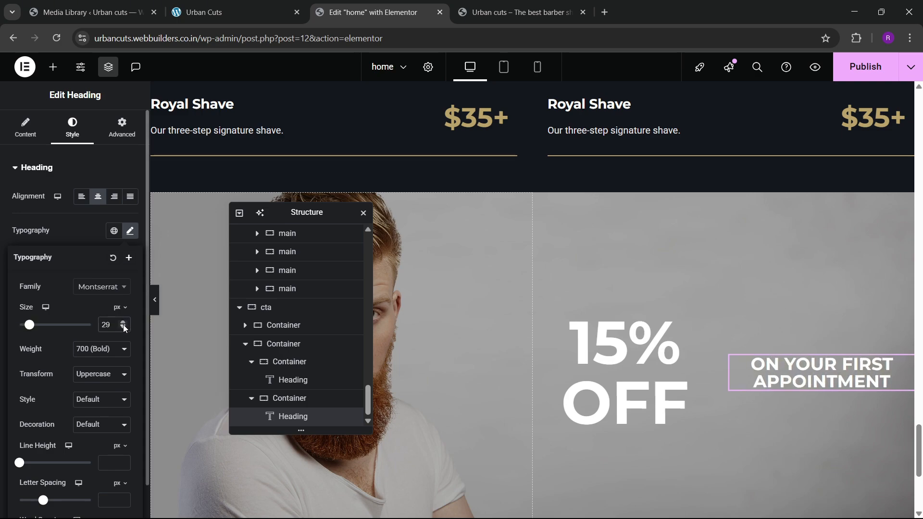
left_click(123, 327)
left_click(247, 10)
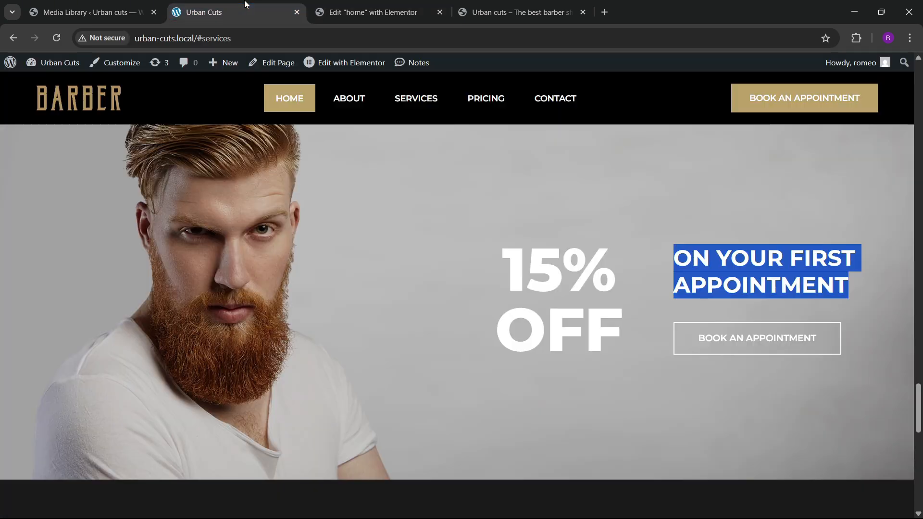
left_click(326, 10)
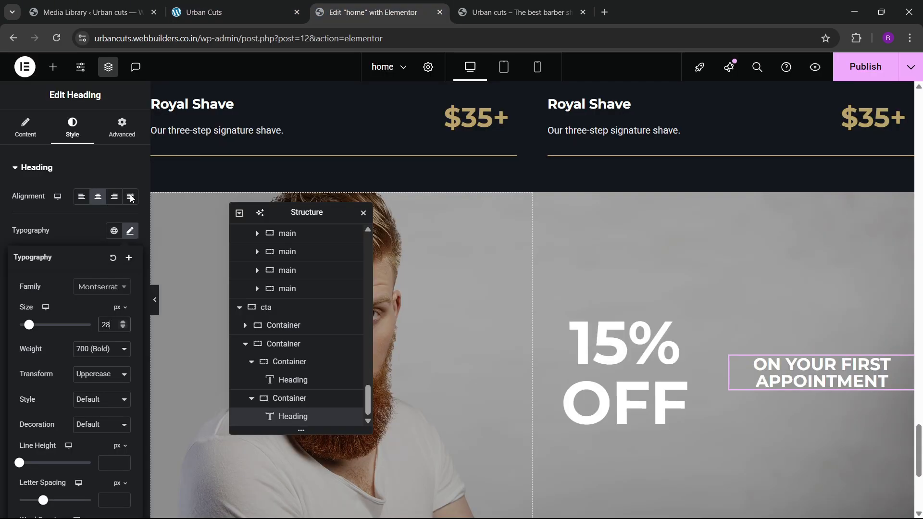
left_click(124, 323)
left_click(123, 323)
left_click(123, 323)
left_click(123, 323)
left_click(124, 323)
left_click(123, 323)
left_click(123, 323)
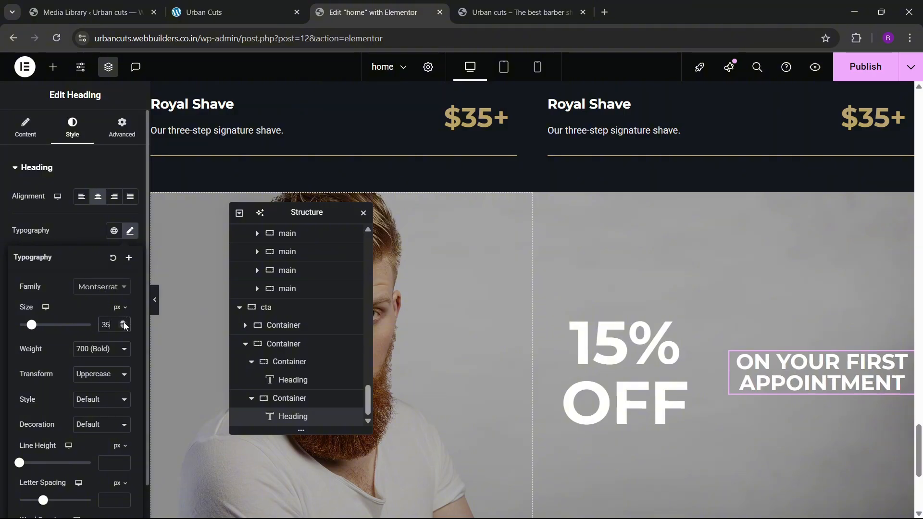
left_click(250, 11)
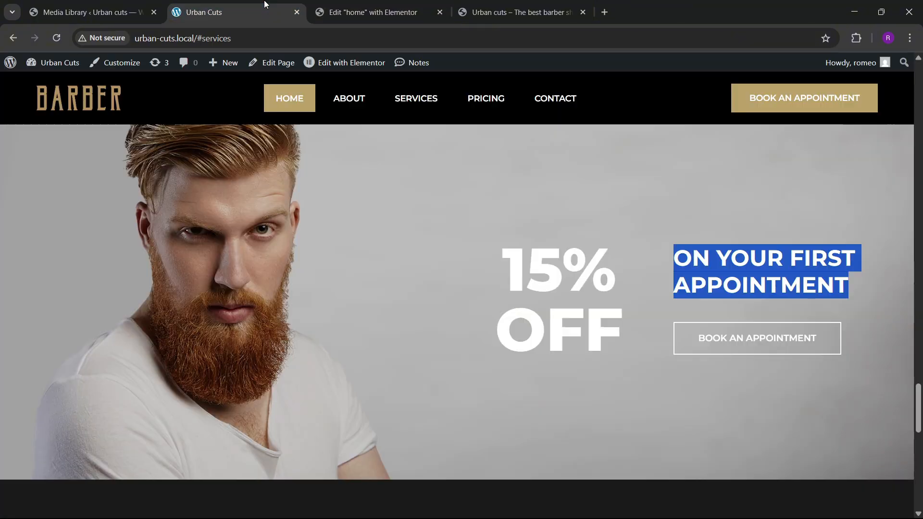
left_click(365, 10)
- Copy the READ MORE button from the section above the barber slider and paste it below the "on your first appointment" heading
scroll(454, 321, "up", 15)
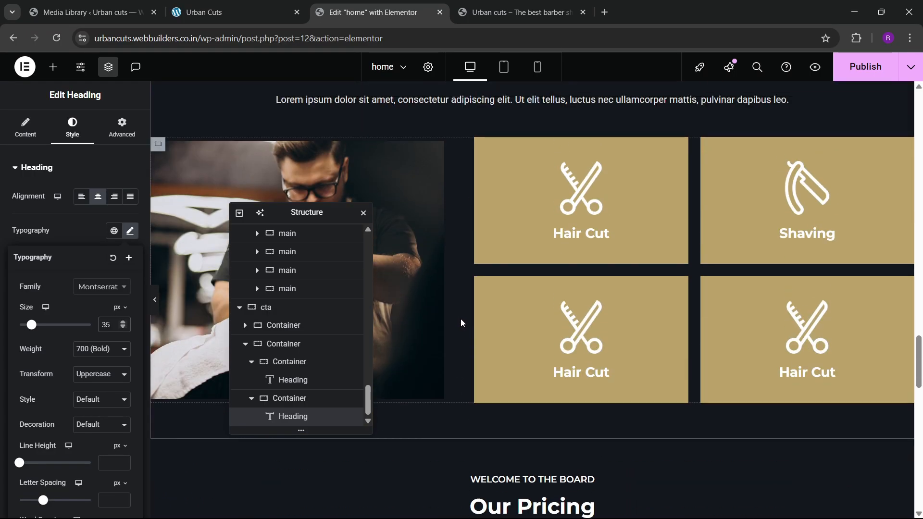
scroll(455, 326, "up", 6)
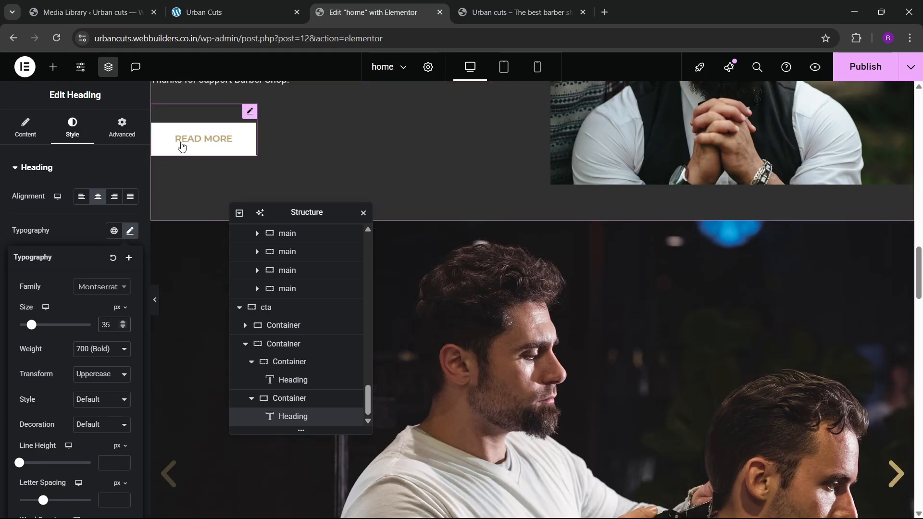
right_click(210, 144)
key("Escape")
scroll(616, 277, "down", 20)
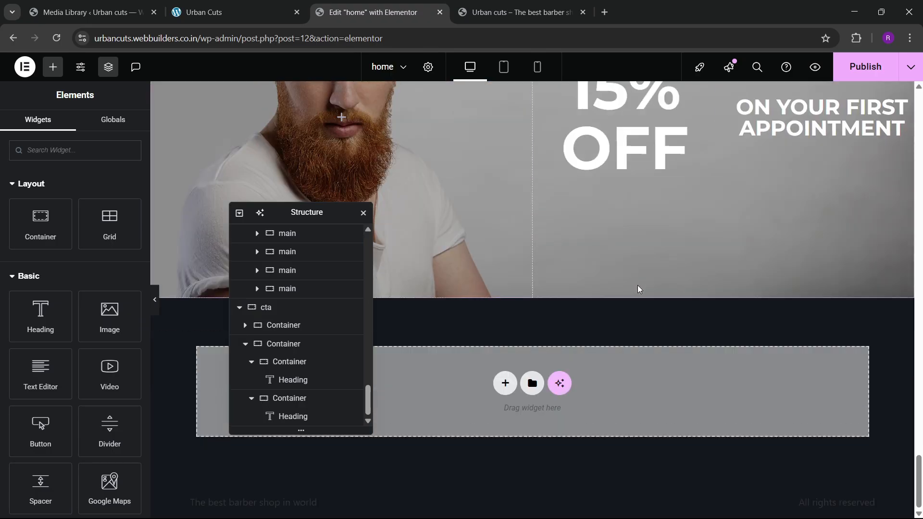
right_click(756, 134)
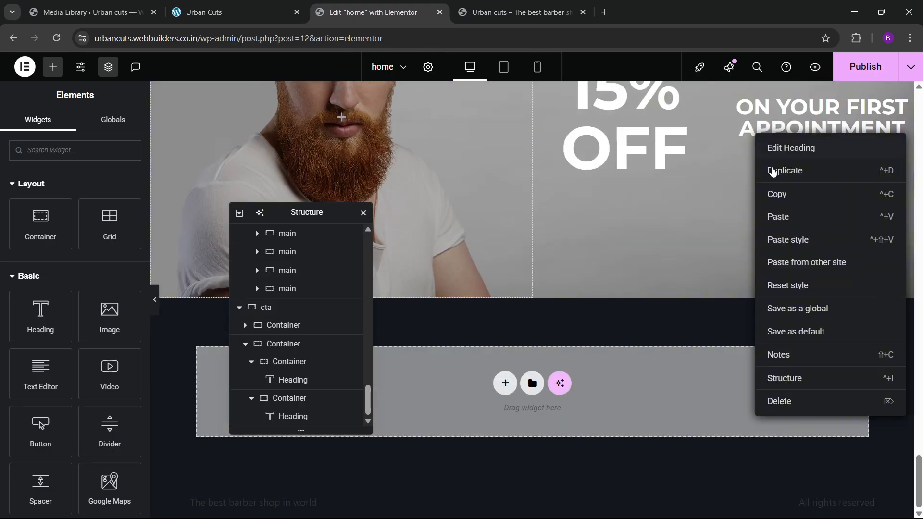
left_click(782, 217)
- Set the container holding the appointment heading and button to column direction, with Justify Content and Align Items both centered
scroll(782, 221, "up", 1)
left_click(737, 189)
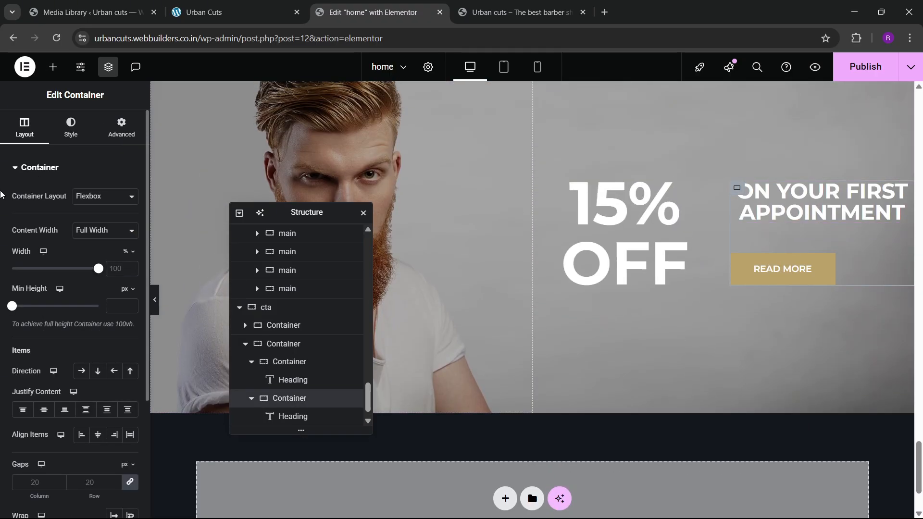
scroll(99, 336, "down", 1)
left_click(98, 321)
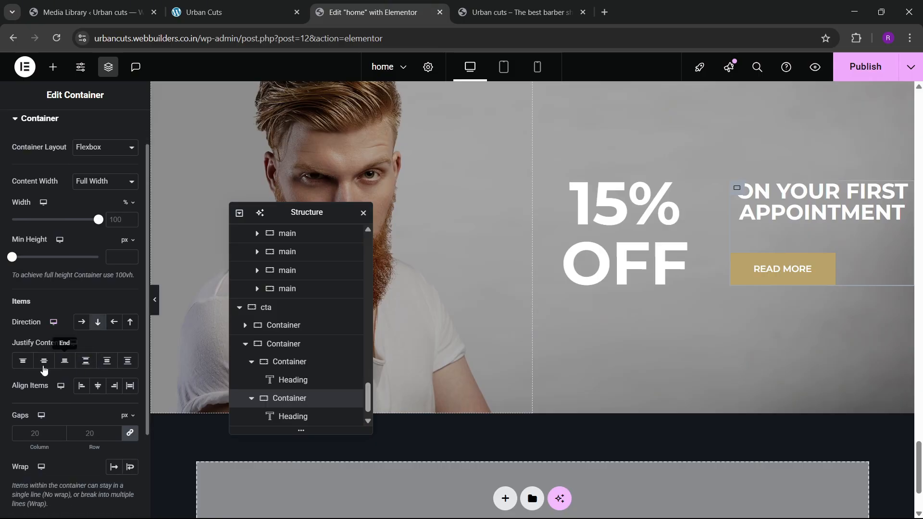
left_click(44, 360)
left_click(97, 385)
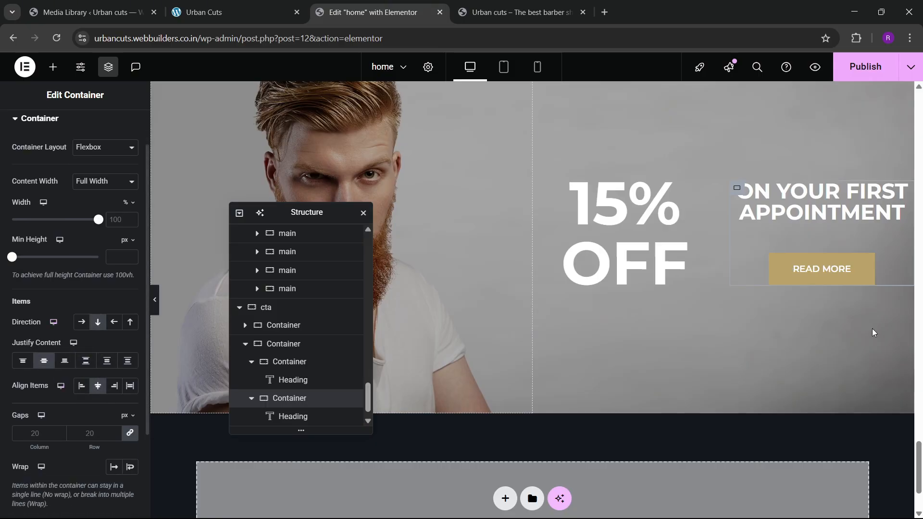
- Check the reference banner's button and make the pasted READ MORE button's background color fully transparent to match
left_click(812, 271)
left_click(204, 12)
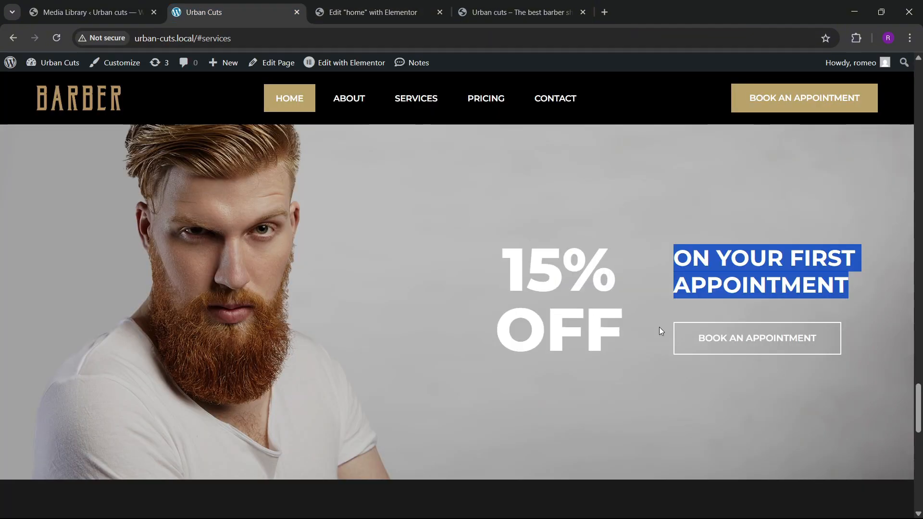
key("ctrl+Tab")
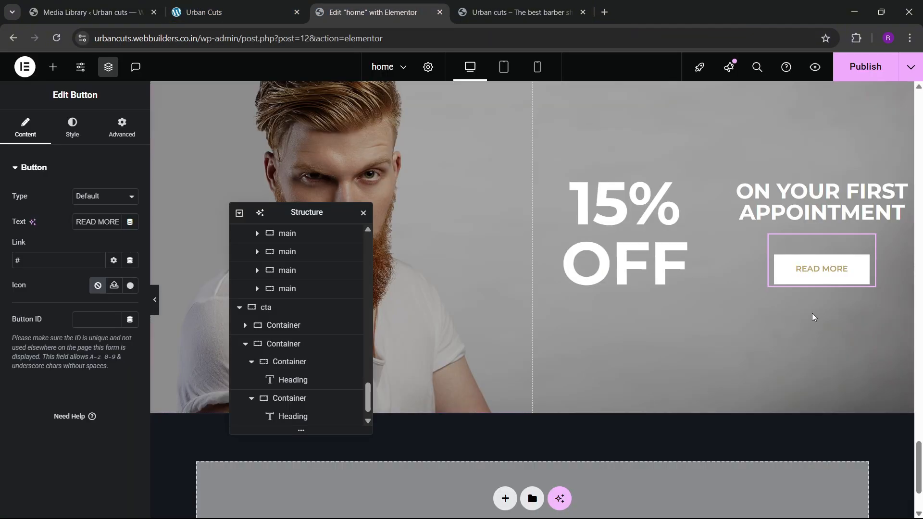
left_click(72, 128)
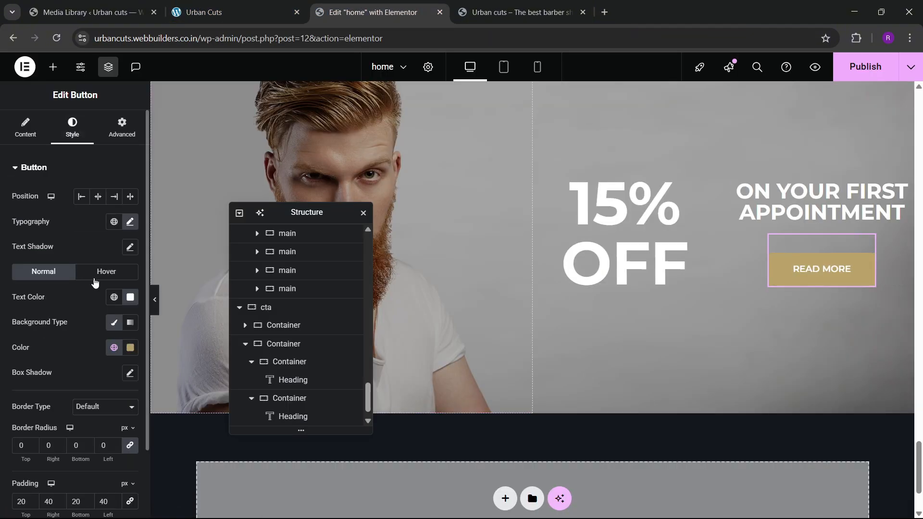
left_click(133, 352)
left_click_drag(200, 302, 50, 349)
left_click(49, 348)
- Give the banner's READ MORE button a solid border, 2 px wide on all sides, in white #FFFFFF
left_click(97, 406)
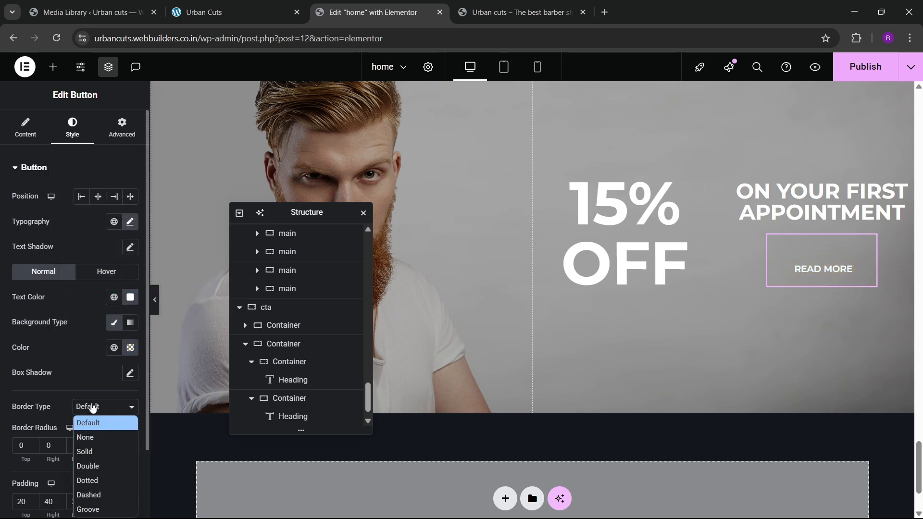
scroll(92, 403, "down", 1)
left_click(90, 379)
left_click(88, 413)
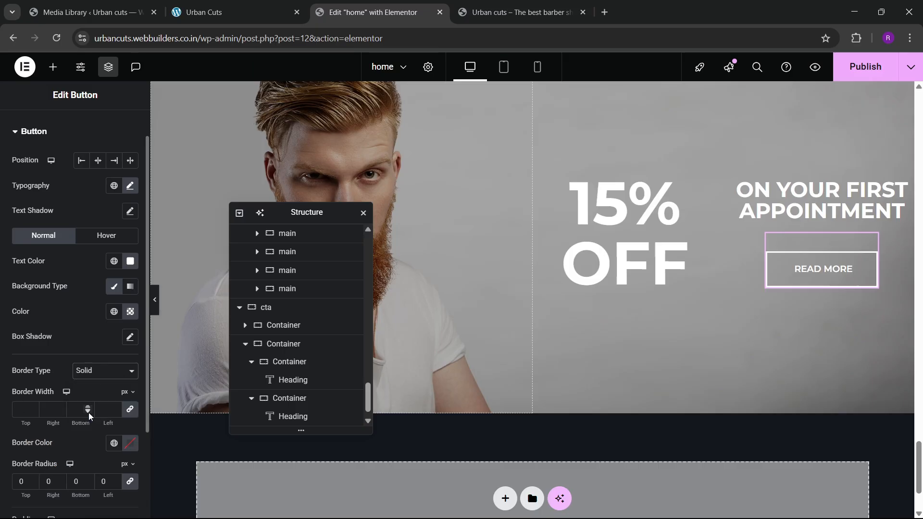
left_click(82, 409)
type("2")
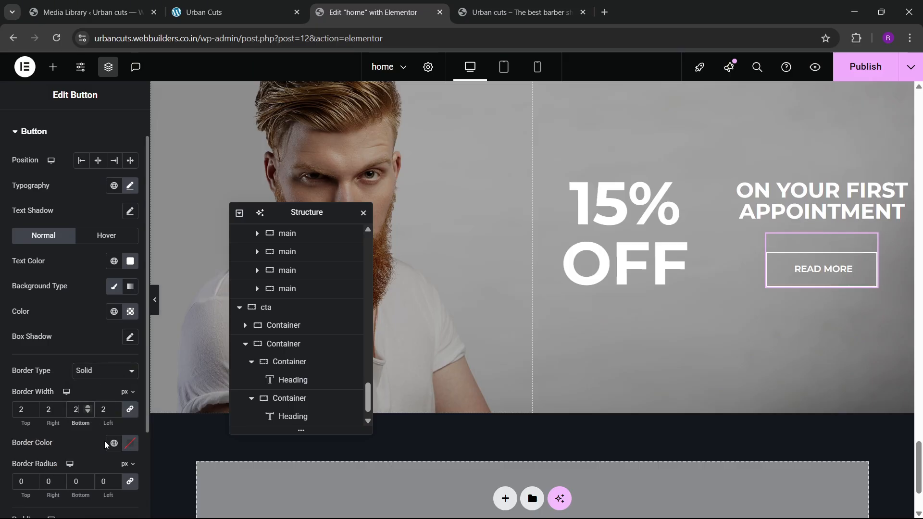
left_click(129, 443)
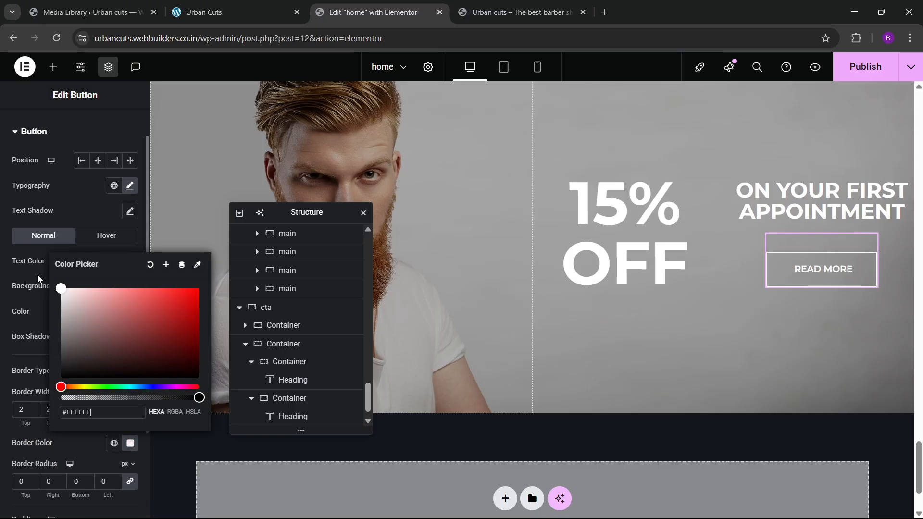
- Close the call-to-action button's text color picker and publish the home page
left_click(65, 466)
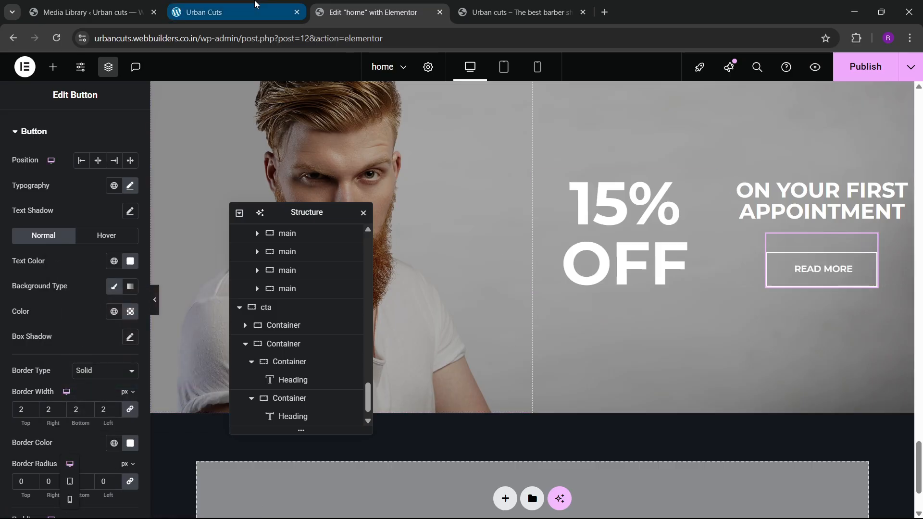
left_click(254, 11)
left_click(373, 12)
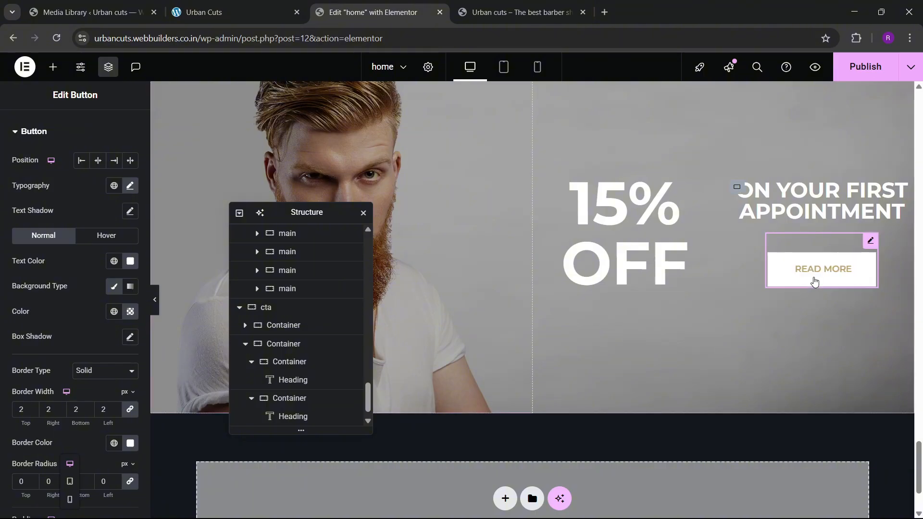
scroll(552, 298, "up", 1)
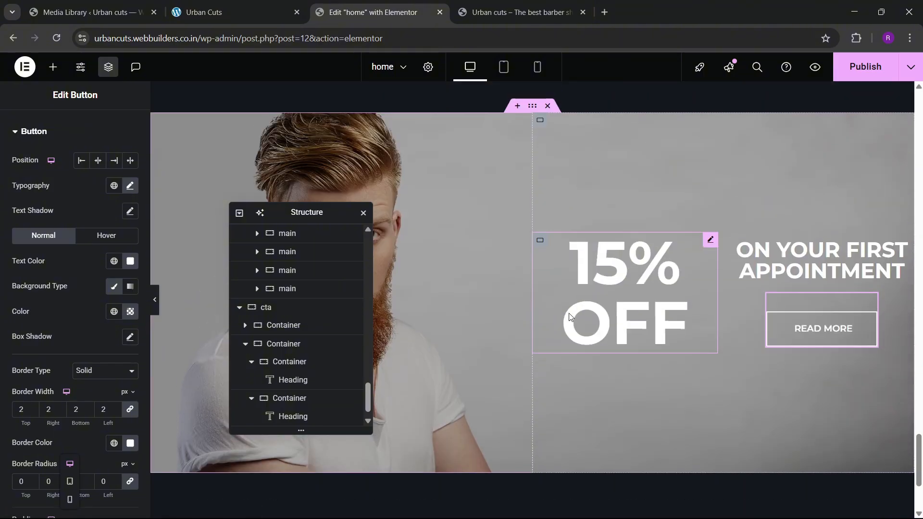
scroll(461, 232, "up", 1)
scroll(461, 232, "down", 1)
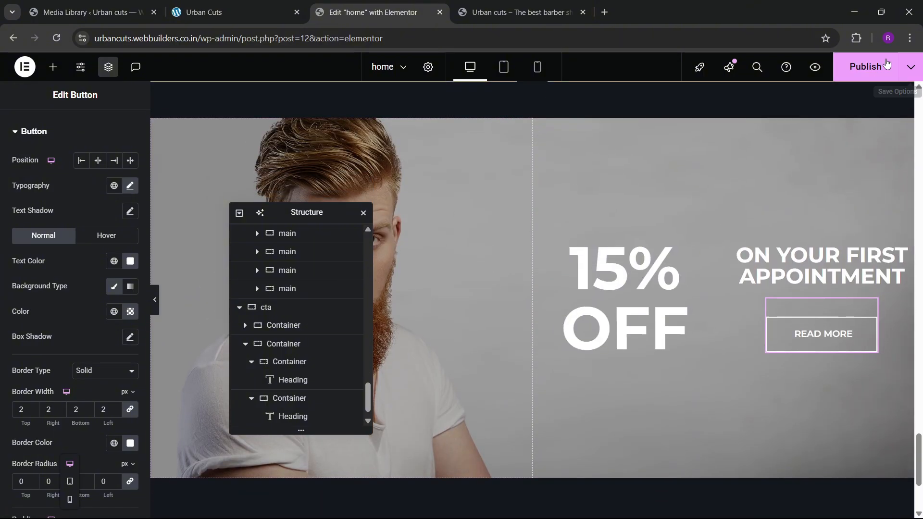
left_click(863, 67)
- Compare the call-to-action section on the published page with the reference site and look at the reference section below it
left_click(236, 12)
scroll(492, 322, "down", 3)
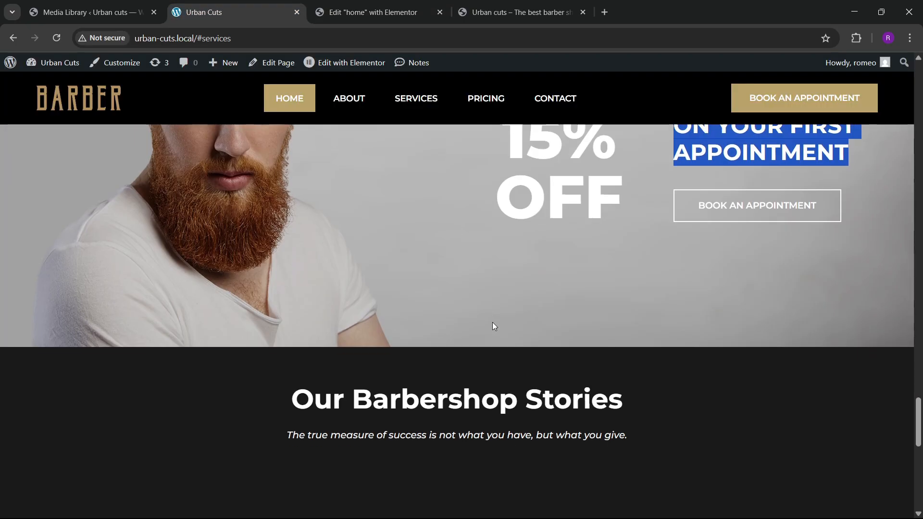
scroll(492, 322, "up", 2)
left_click(442, 5)
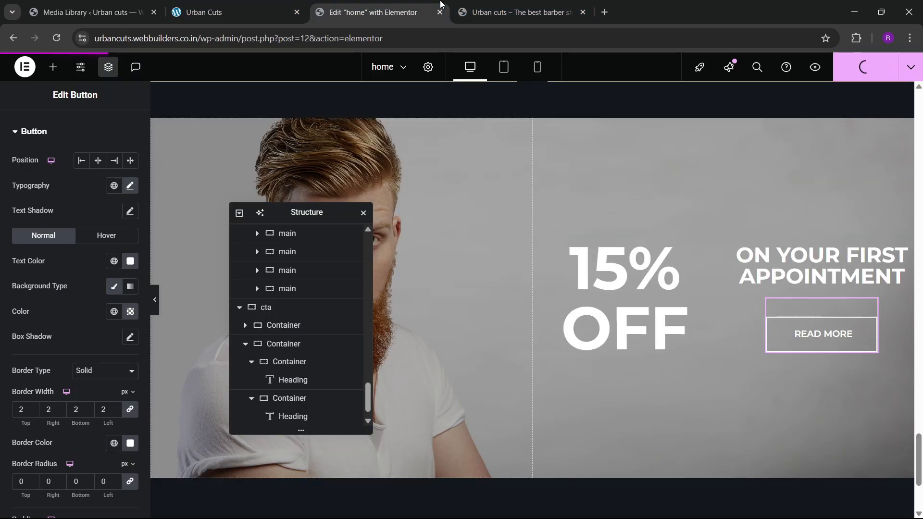
left_click(490, 5)
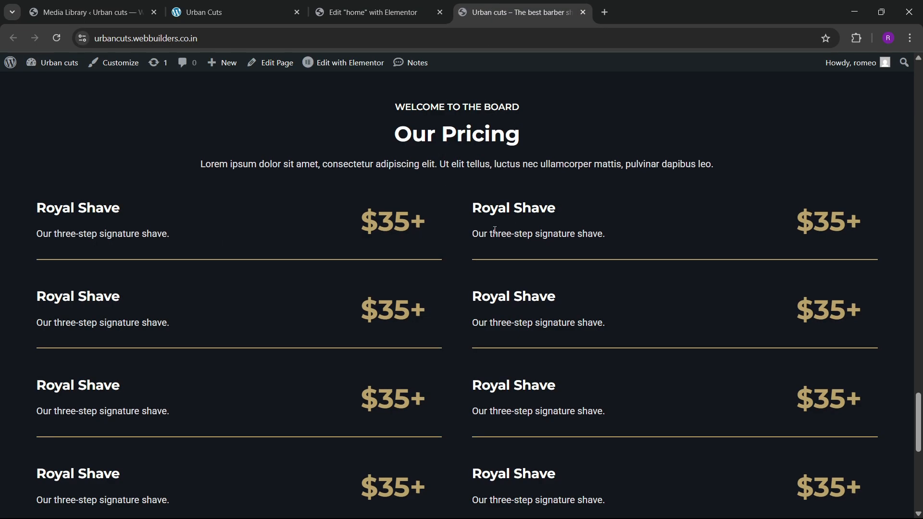
scroll(470, 288, "down", 10)
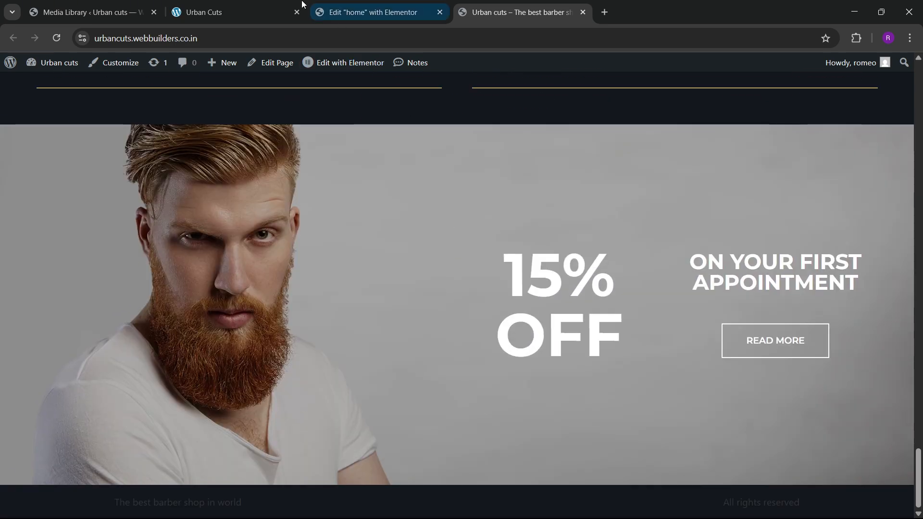
left_click(203, 12)
scroll(353, 343, "down", 10)
scroll(353, 343, "up", 2)
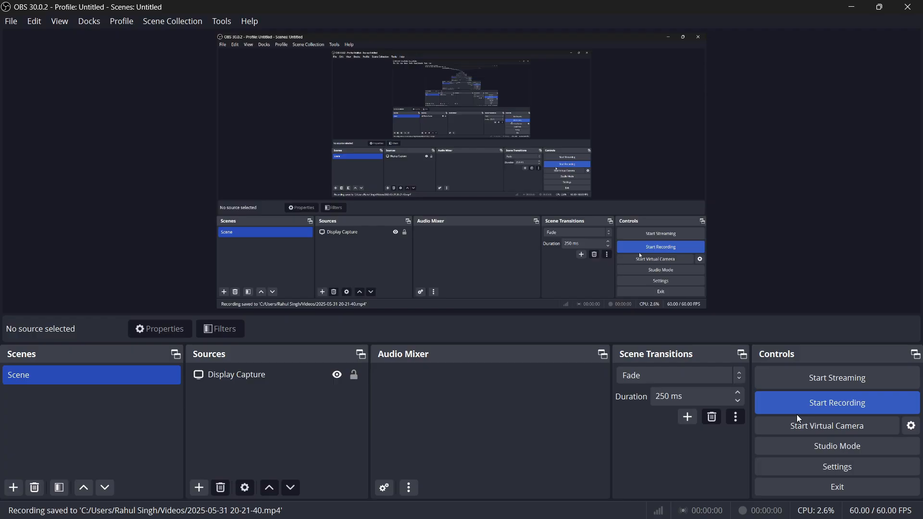
left_click(799, 416)
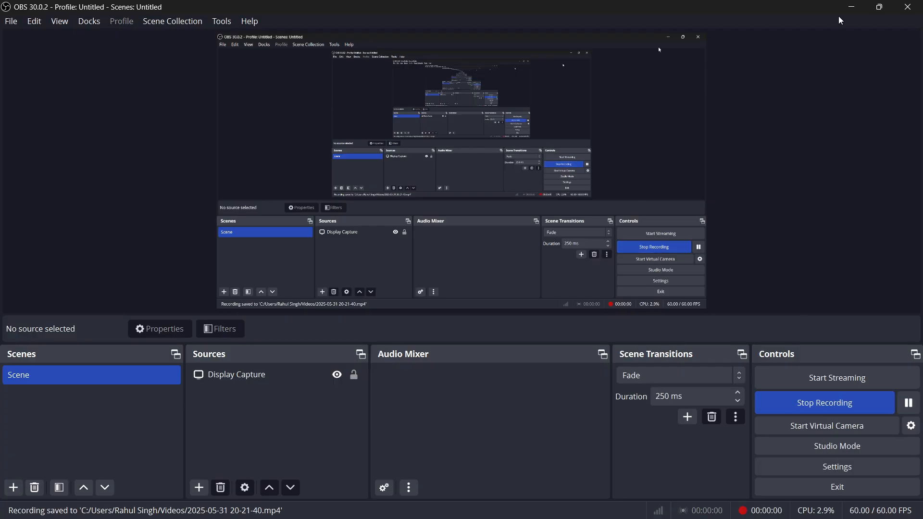
left_click(852, 6)
- Check the reference site's stories section and add a single-column flexbox container below the call-to-action section on the home page
scroll(408, 335, "down", 1)
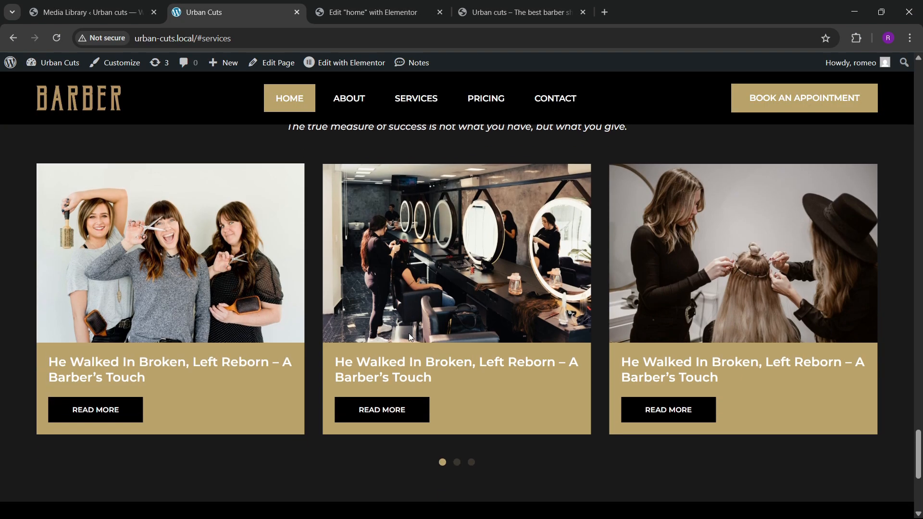
scroll(409, 335, "up", 1)
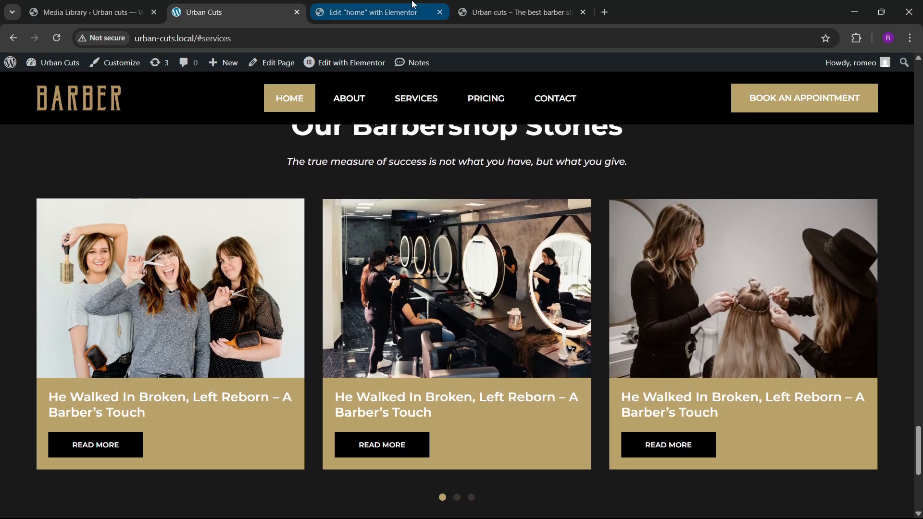
left_click(412, 4)
scroll(437, 300, "down", 3)
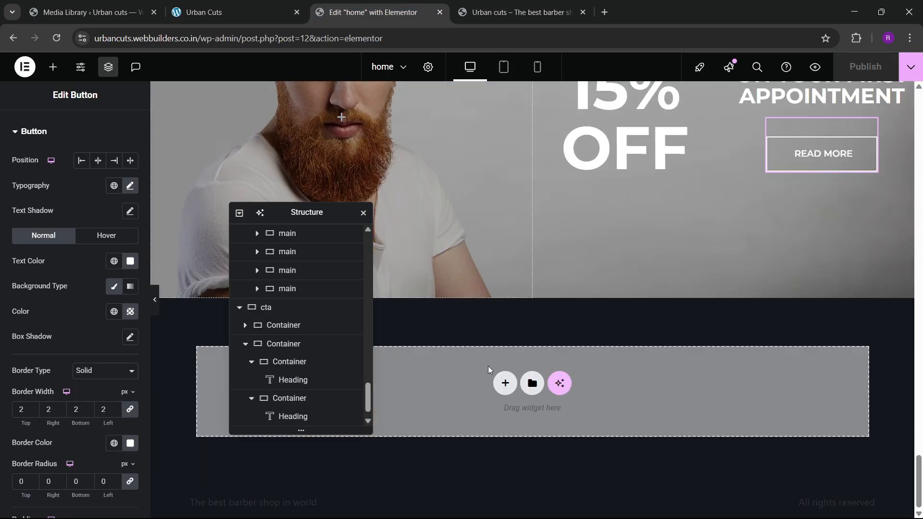
left_click(505, 383)
left_click_drag(340, 212, 785, 202)
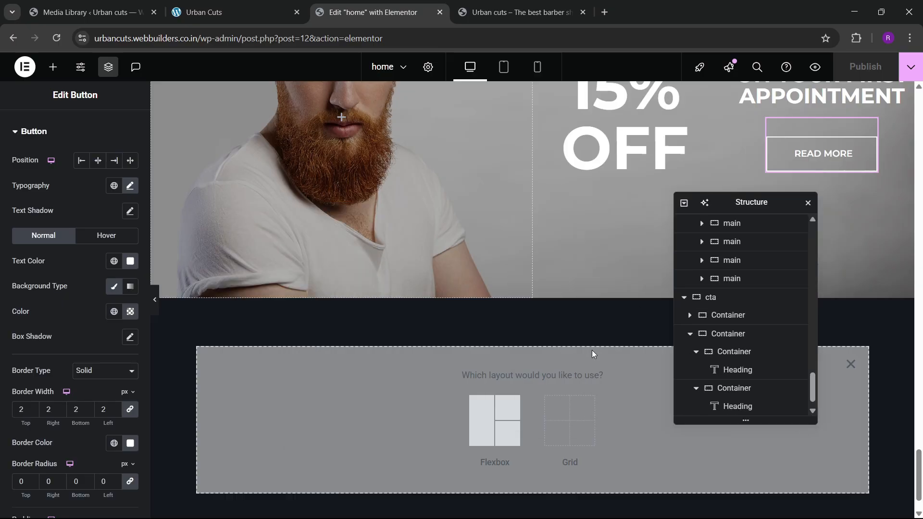
left_click(503, 413)
left_click(380, 414)
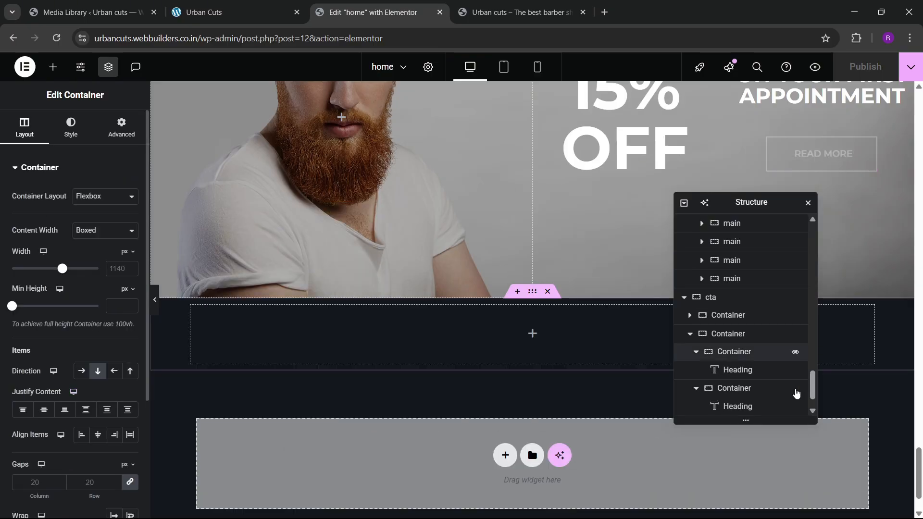
- Rename the new container as stories and set its boxed content width to 1400 px
double_click(725, 408)
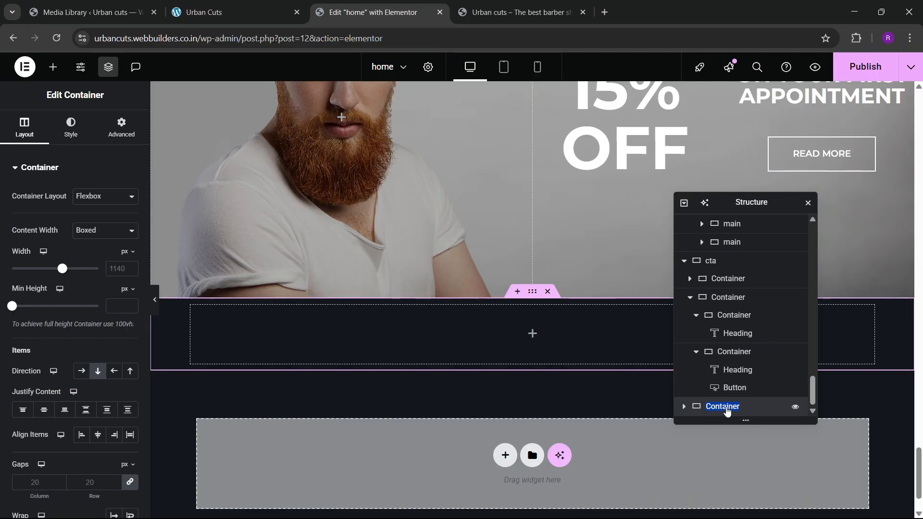
type("stories")
key("Return")
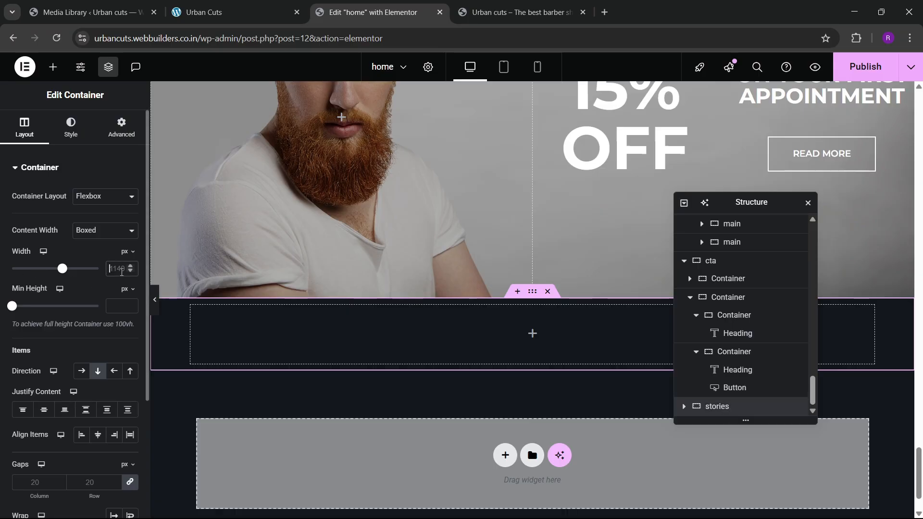
type("1400")
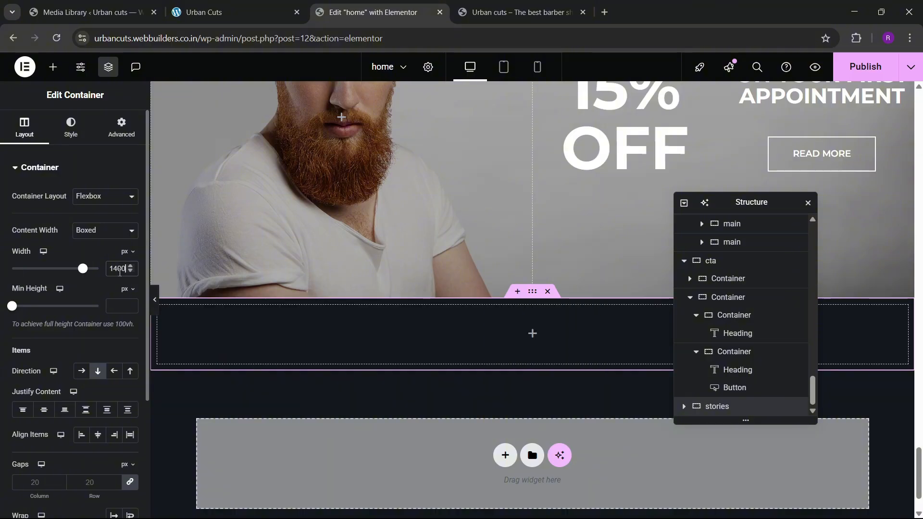
- Unlink the stories container's padding and set it to 60 px top and bottom and 0 on the sides
left_click(122, 128)
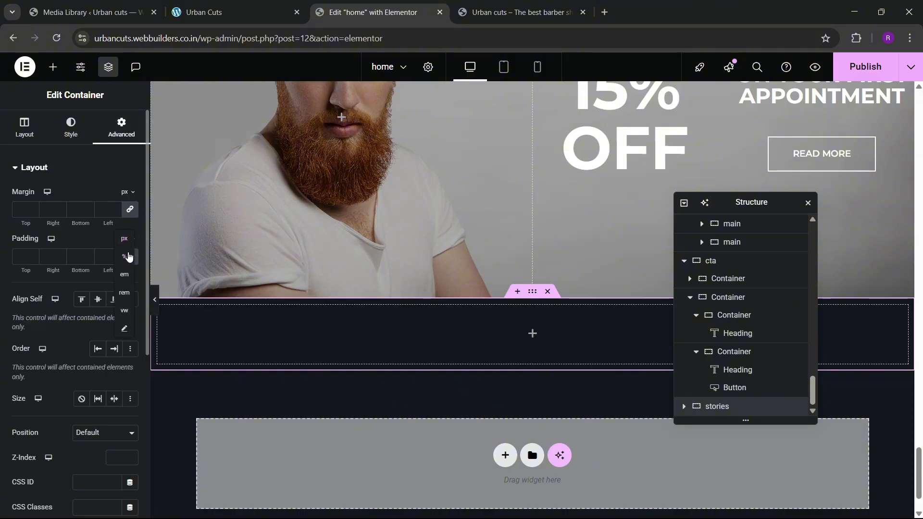
left_click(129, 258)
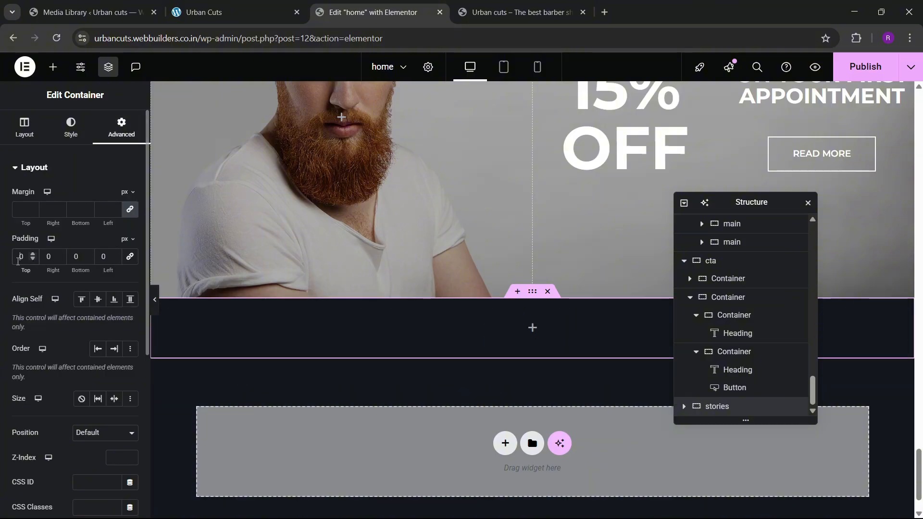
type("8")
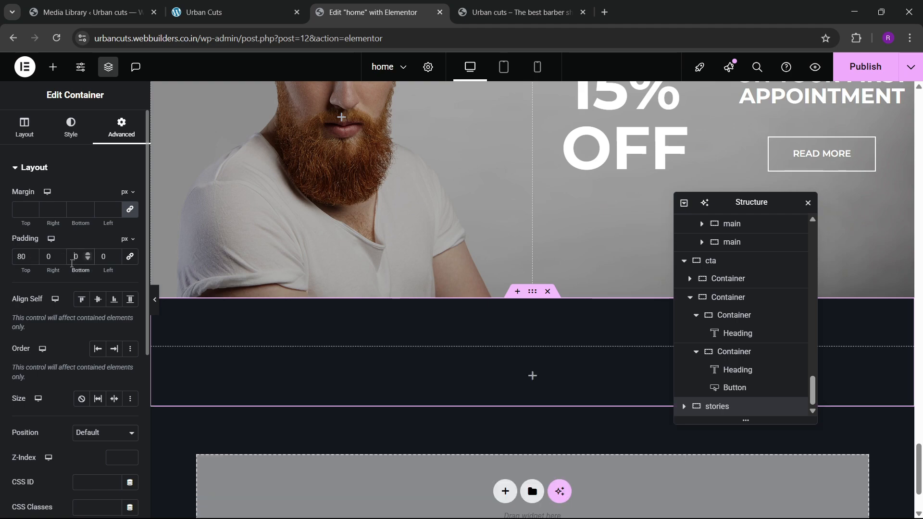
type("8")
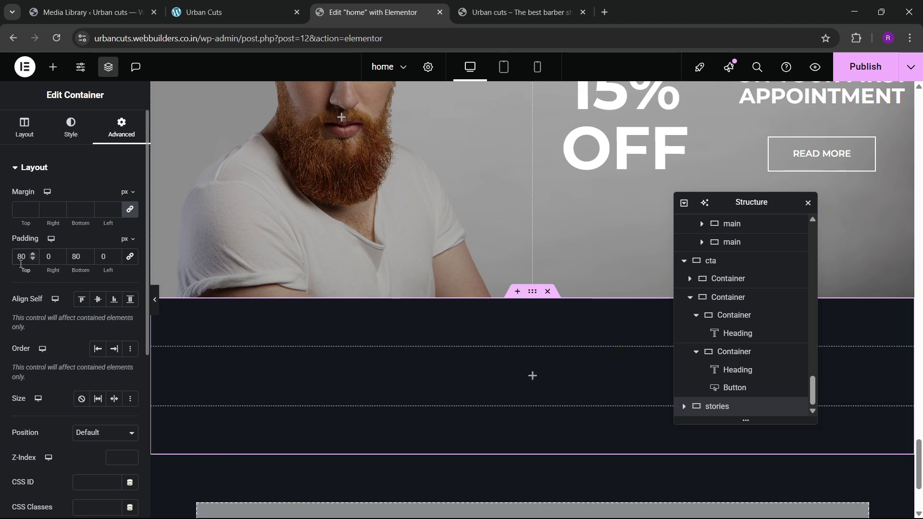
key("BackSpace")
type("6")
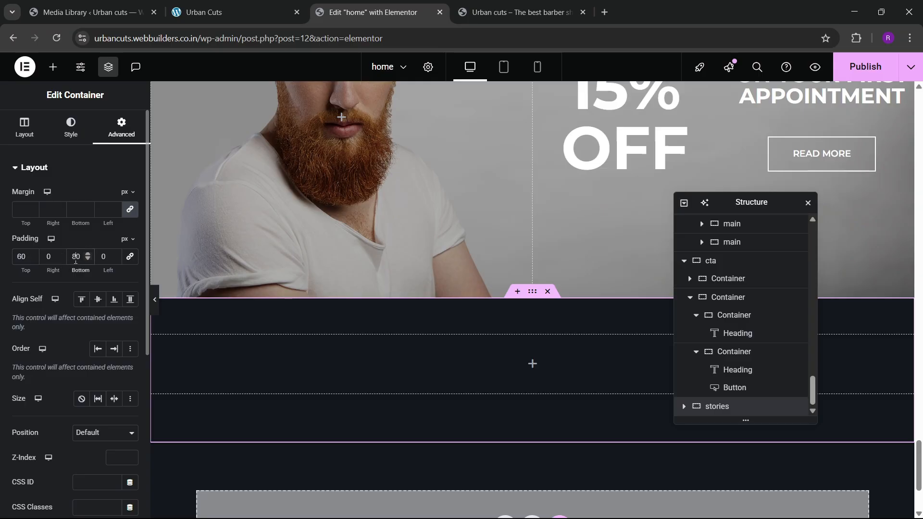
key("BackSpace")
type("6")
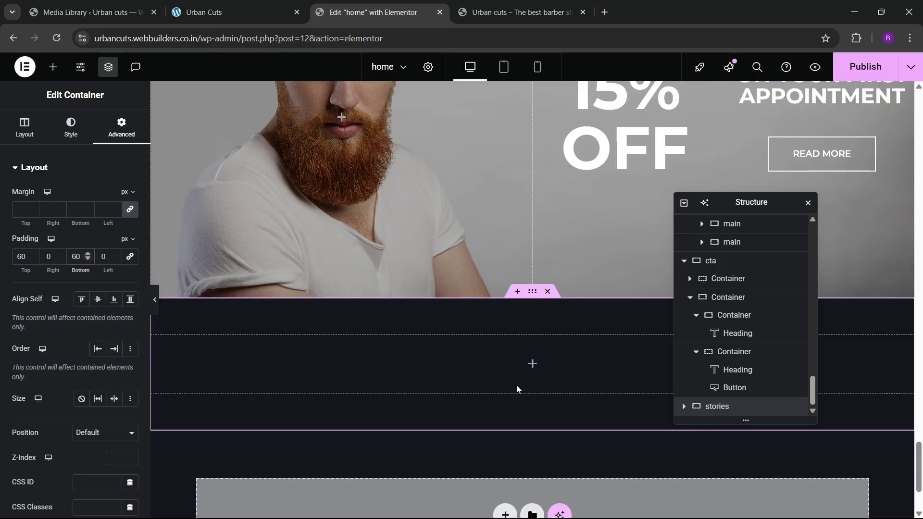
- Check the reference stories heading, then copy the pricing section and paste it into the stories container
left_click(260, 4)
scroll(454, 293, "up", 3)
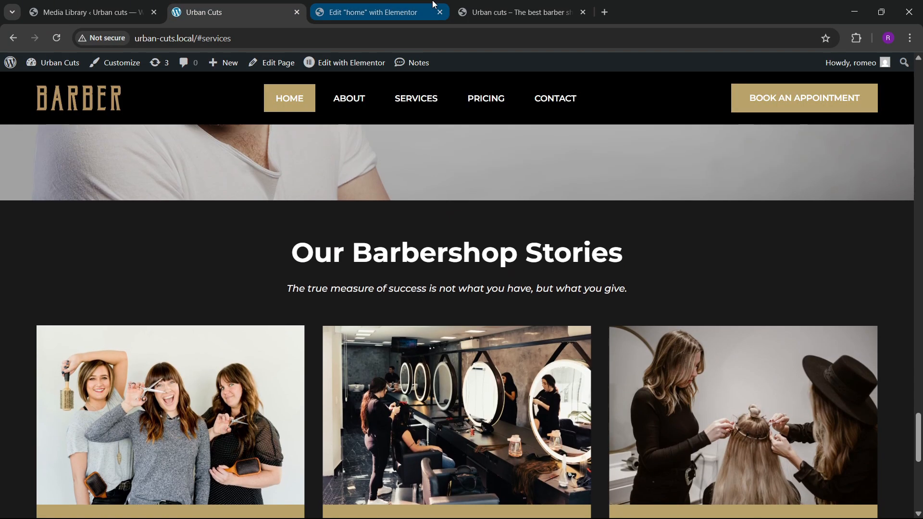
left_click(423, 12)
scroll(486, 278, "up", 15)
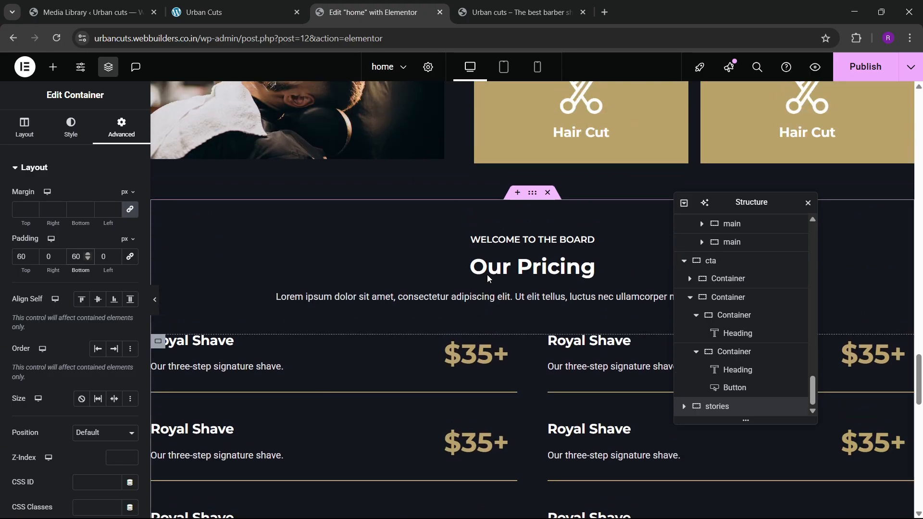
scroll(487, 277, "down", 1)
right_click(513, 254)
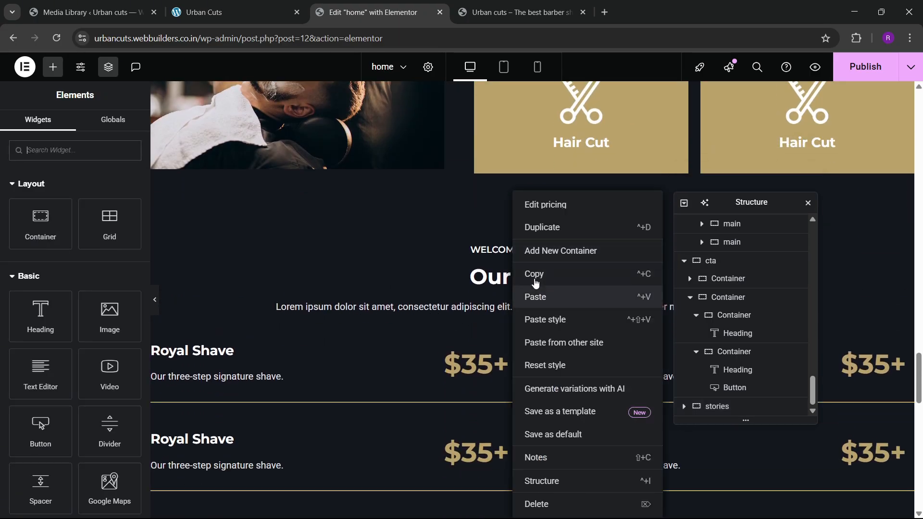
scroll(508, 321, "down", 15)
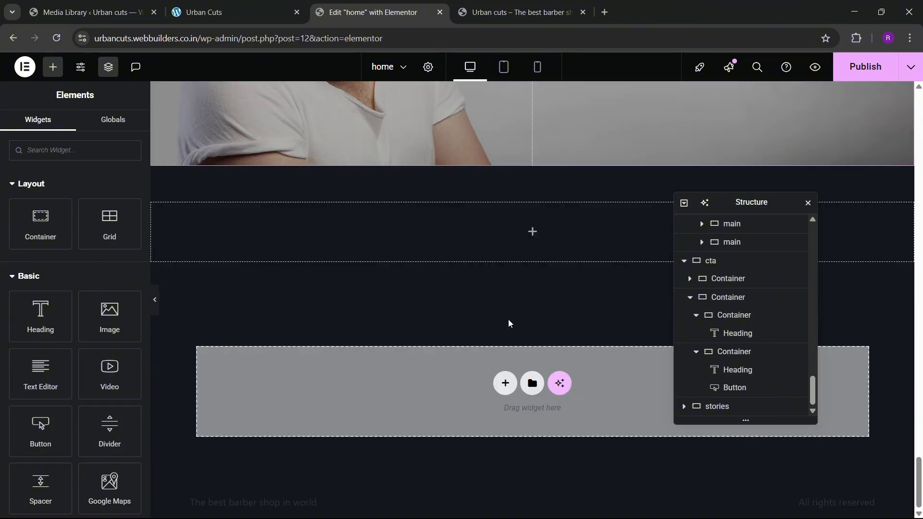
right_click(482, 237)
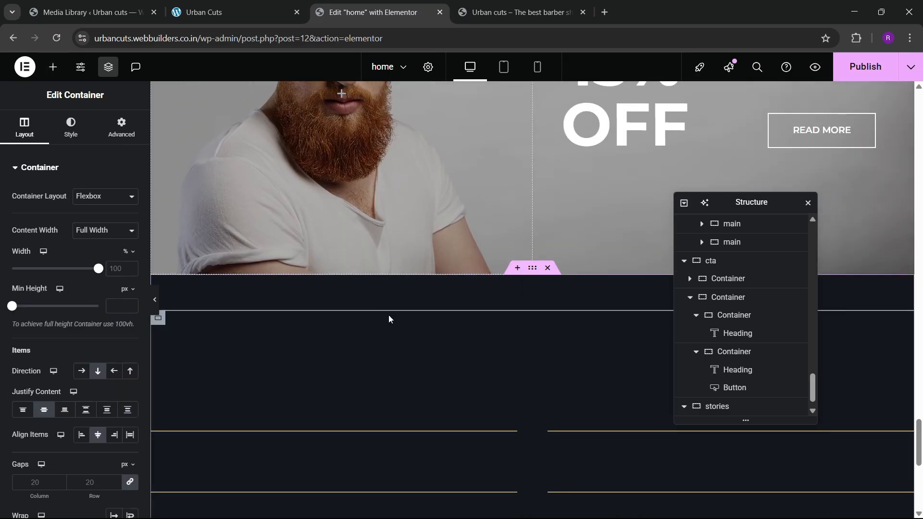
- Delete the stories container together with the pasted pricing copy
scroll(444, 365, "down", 4)
scroll(438, 345, "up", 3)
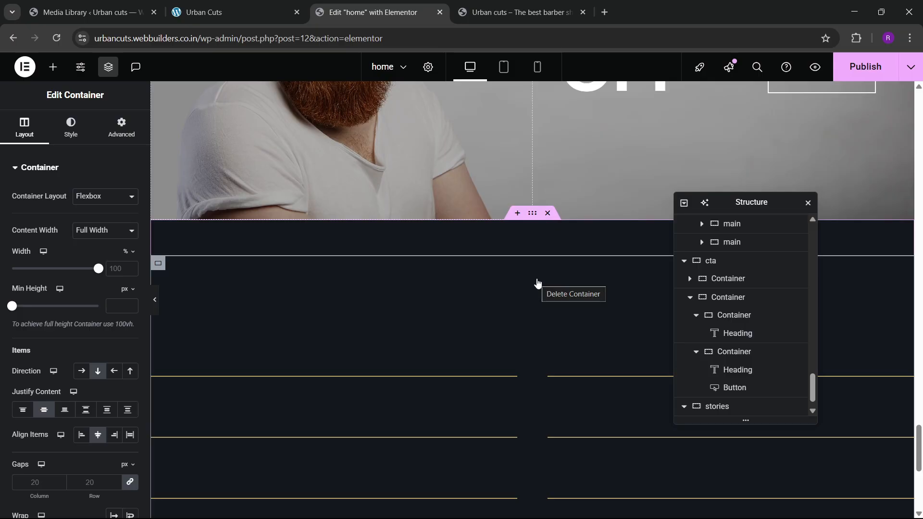
key("Delete")
- Add a single-column flexbox container below the call-to-action section and rename it as stories
scroll(536, 278, "up", 10)
scroll(496, 285, "up", 4)
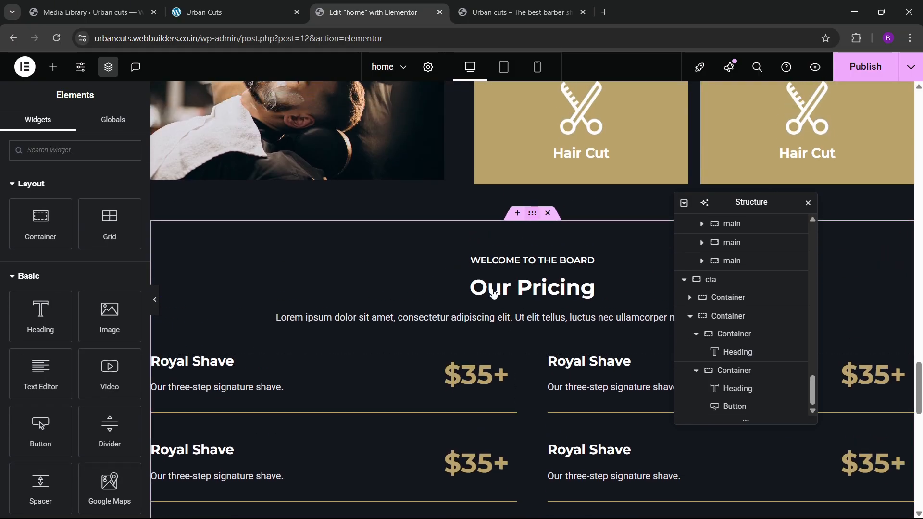
key("Delete")
scroll(503, 336, "down", 2)
left_click(526, 399)
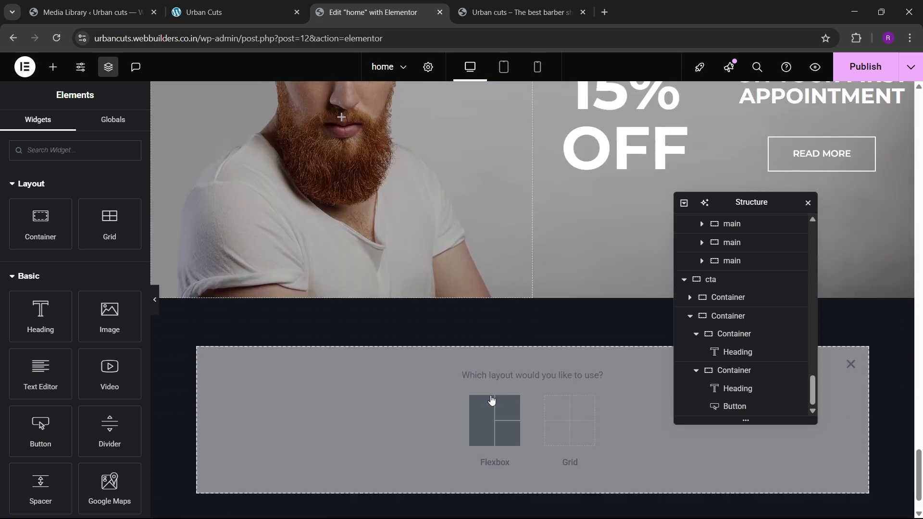
left_click(491, 400)
left_click(367, 411)
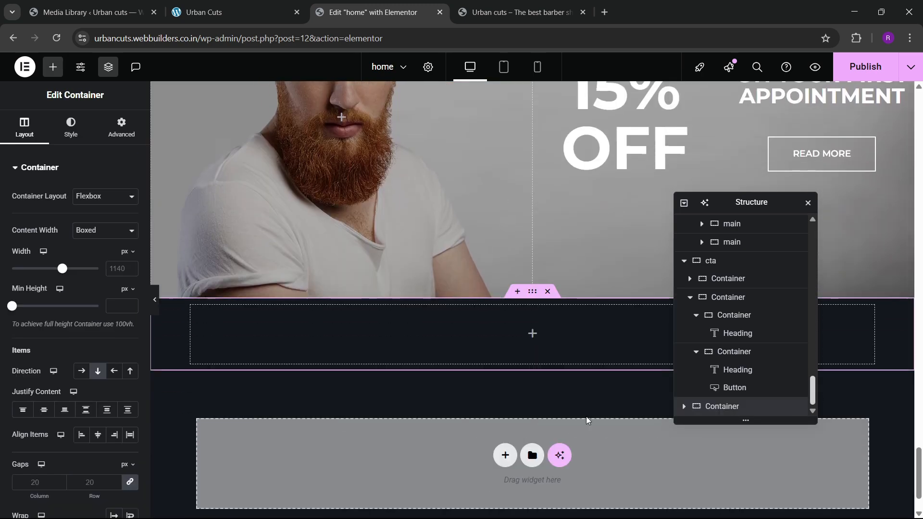
scroll(587, 416, "down", 2)
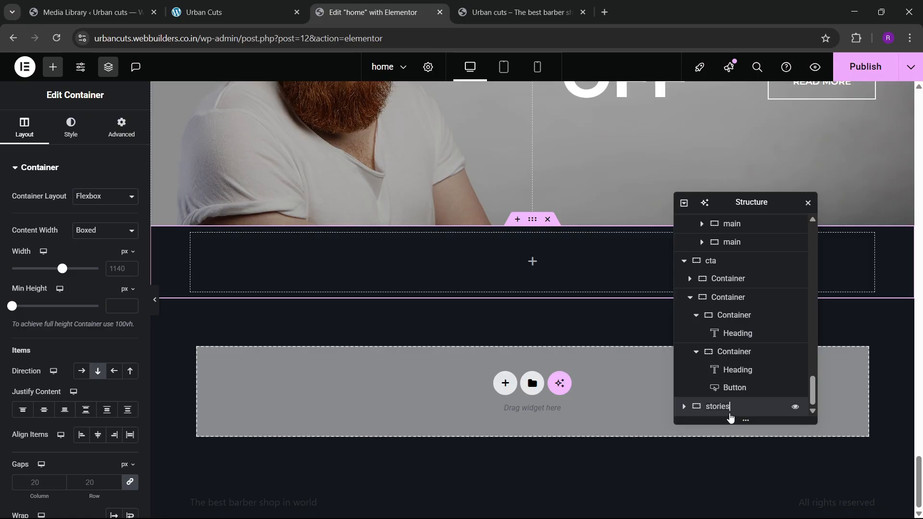
- Set the stories container's width to 1400 px and its padding to 60 px top and bottom, 0 on the sides
double_click(117, 267)
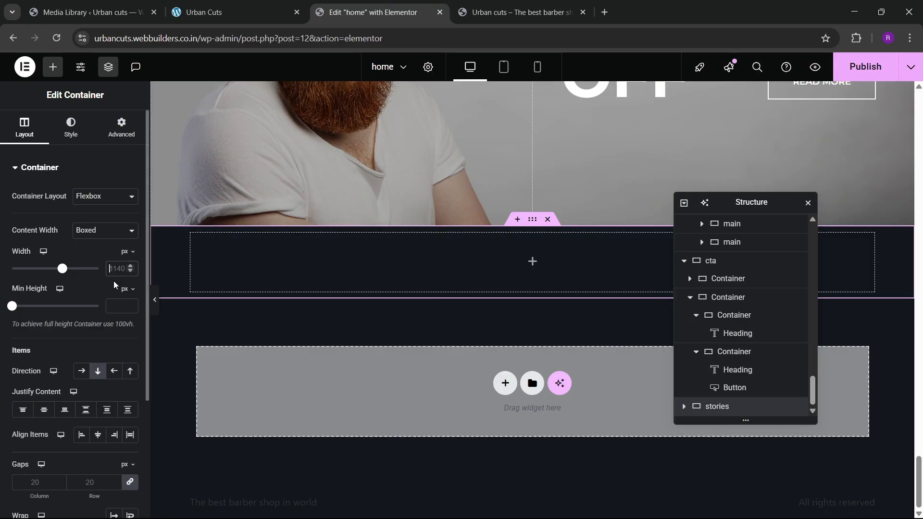
type("1400")
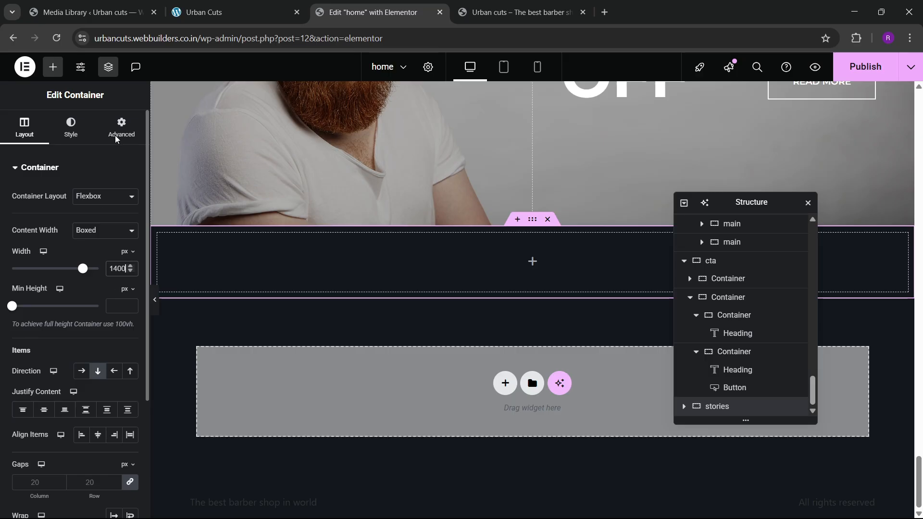
left_click(121, 127)
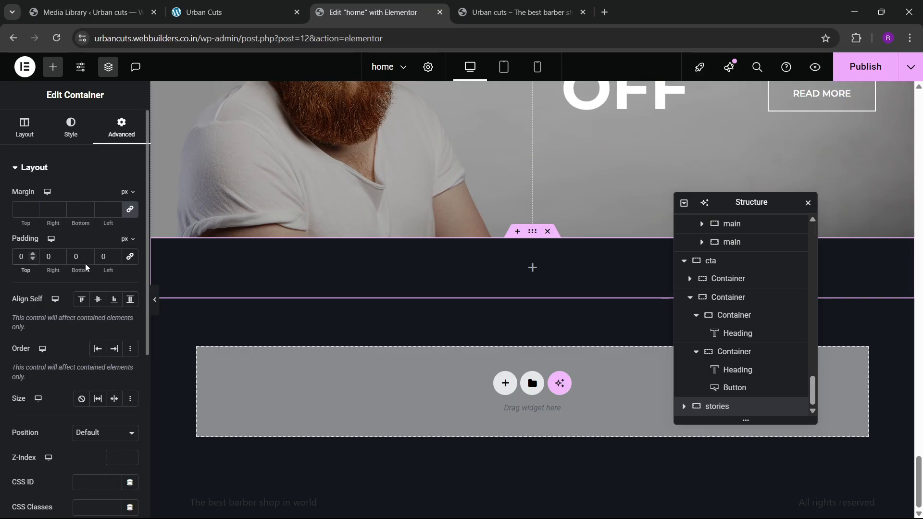
type("6")
type("6")
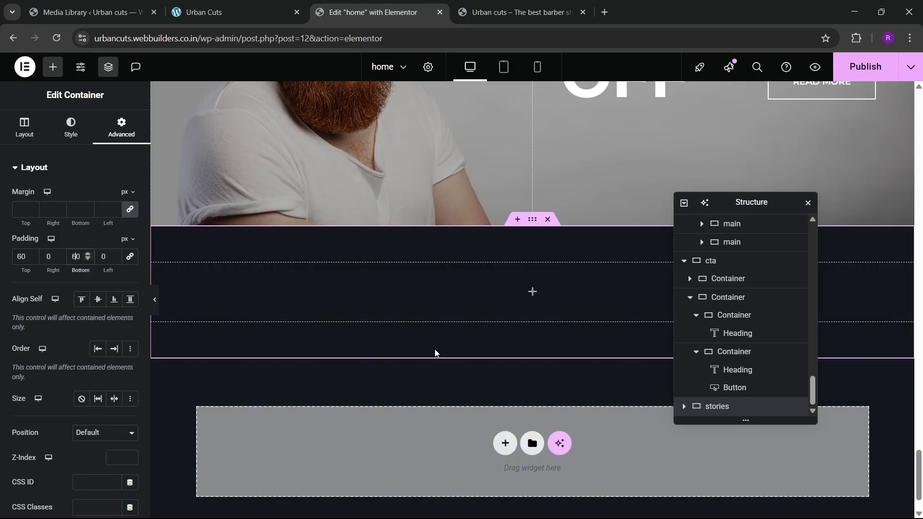
- Copy the "Welcome to the board" heading from the pricing section and paste it into the stories container
scroll(435, 353, "up", 15)
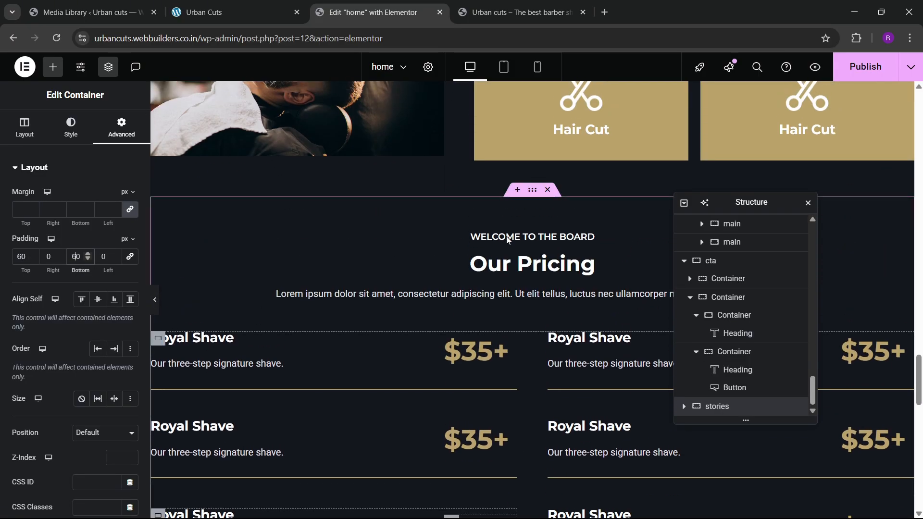
left_click(512, 241)
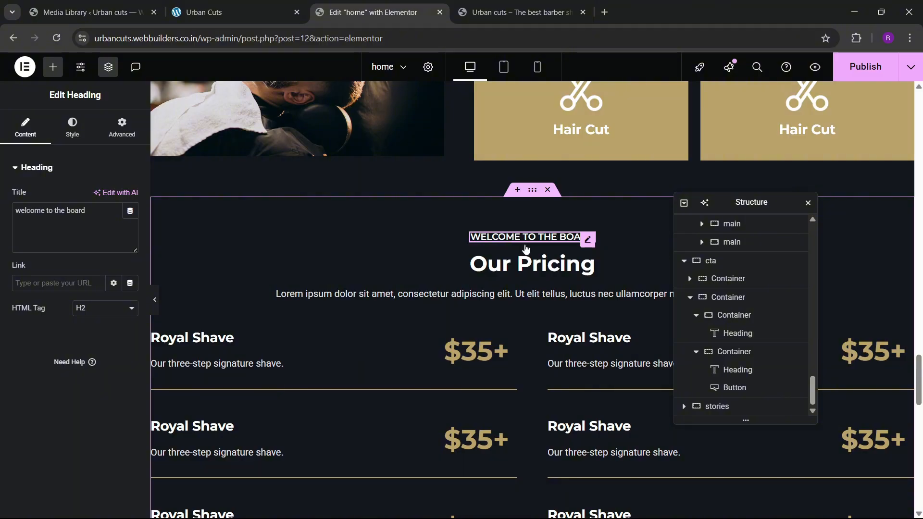
right_click(525, 248)
left_click(467, 370)
scroll(467, 370, "down", 4)
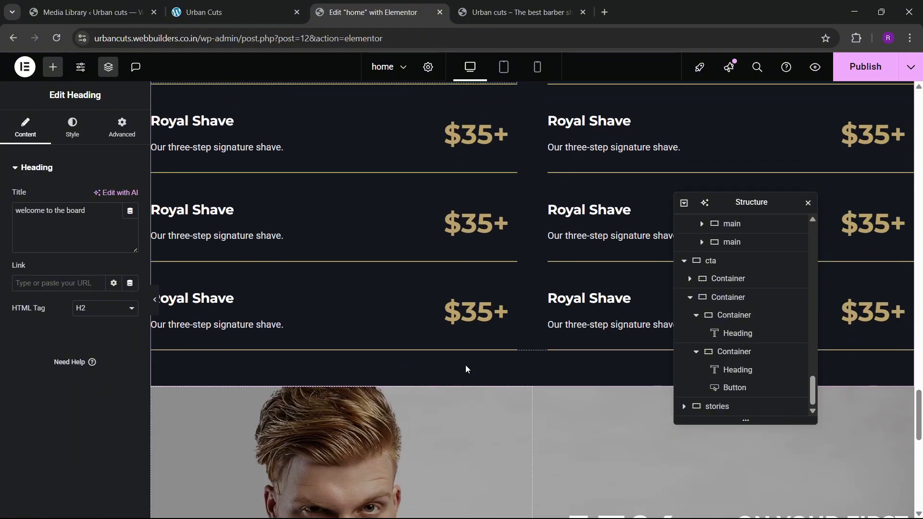
scroll(465, 369, "down", 7)
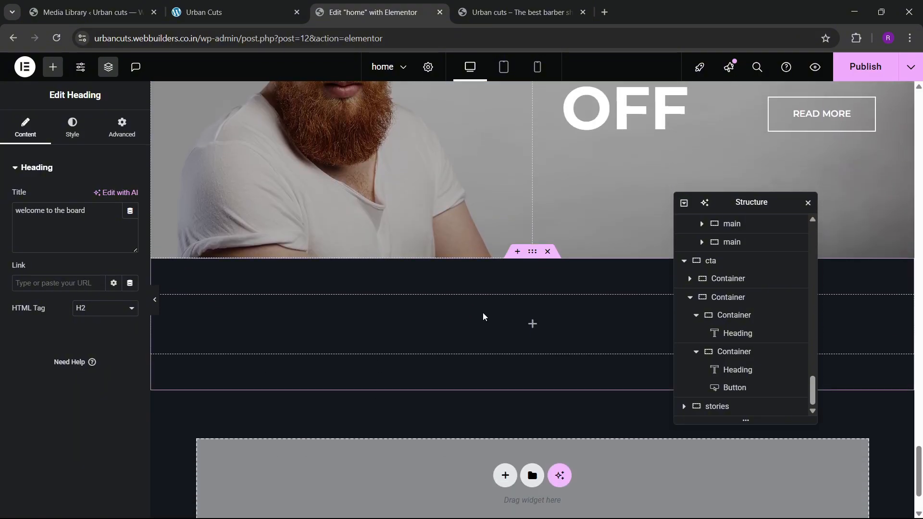
right_click(482, 313)
left_click(504, 300)
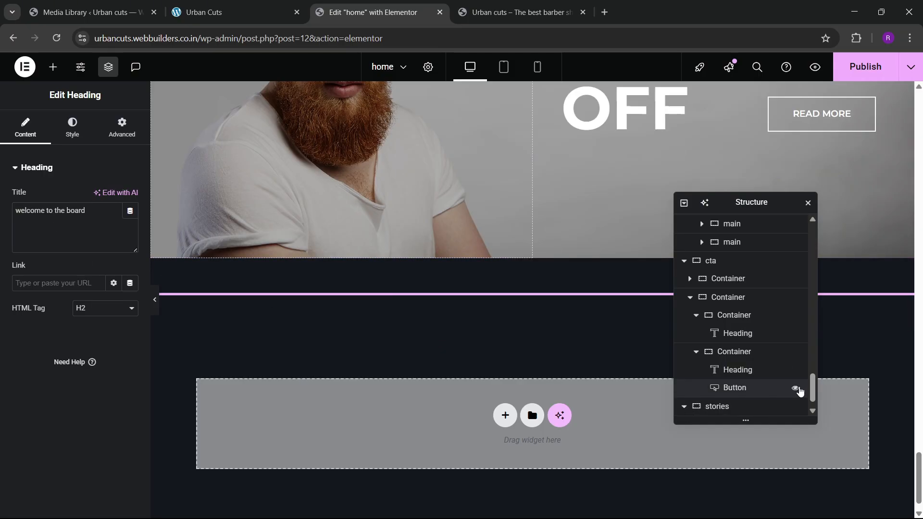
- Duplicate the pasted "Welcome to the board" heading inside the stories container
scroll(794, 390, "down", 1)
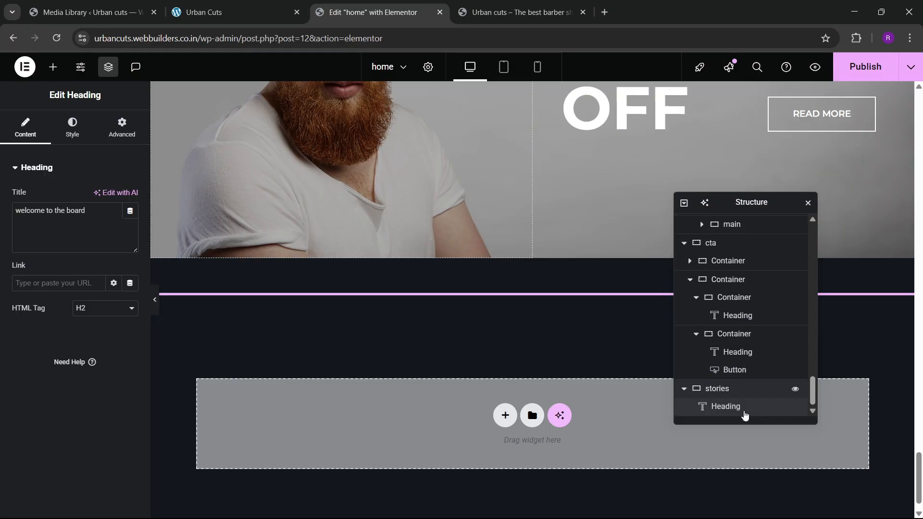
right_click(723, 408)
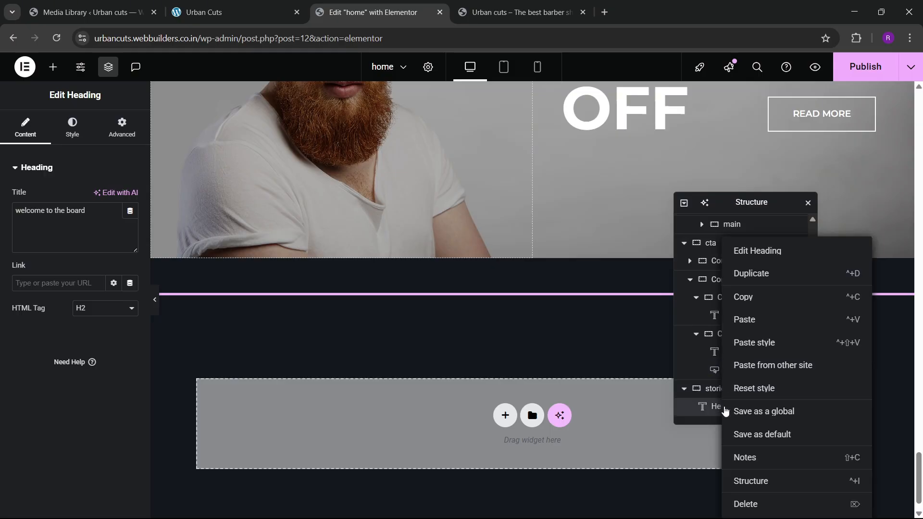
left_click(754, 275)
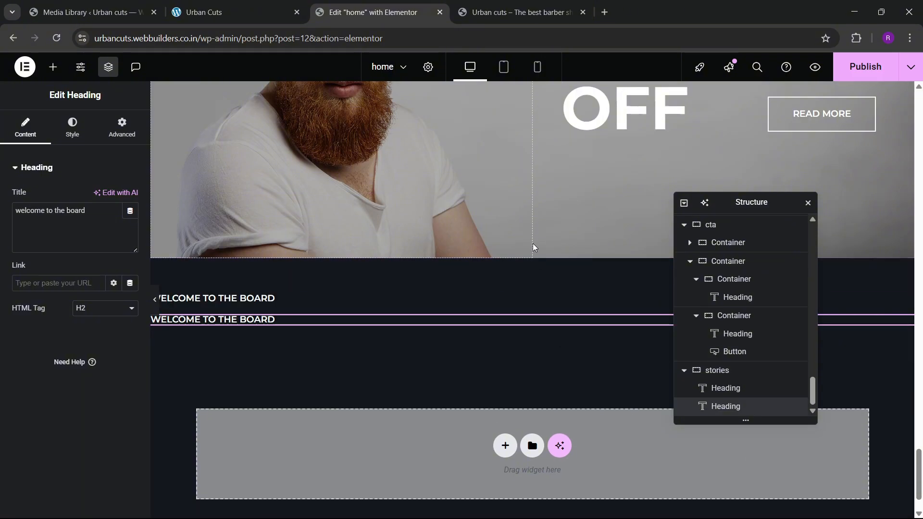
- Center the stories container's content with its justify and align options
left_click(532, 260)
left_click(24, 128)
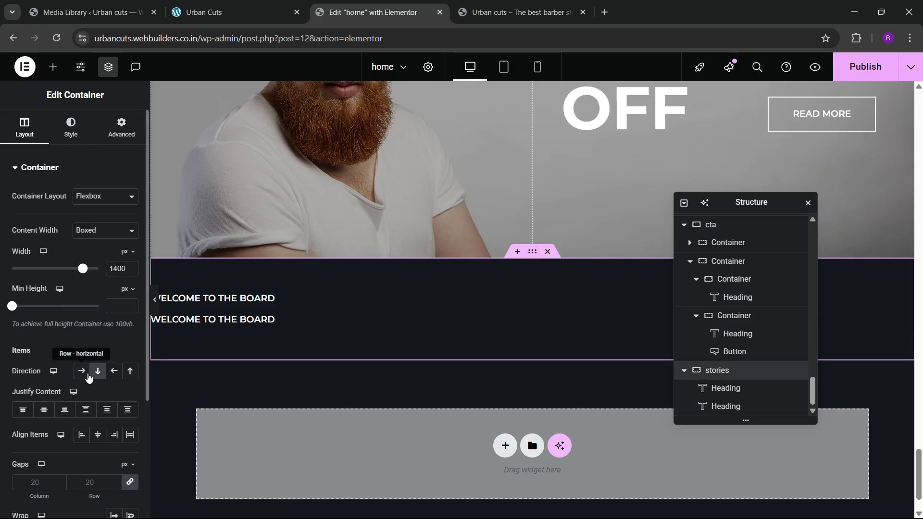
left_click(98, 435)
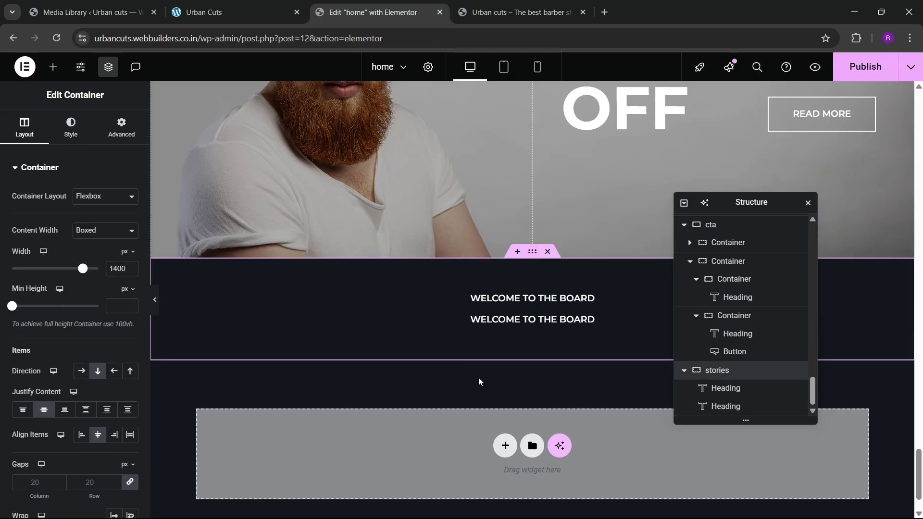
- Copy the "Our Pricing" heading from the pricing section and paste it below the small headings in the stories container
scroll(483, 333, "up", 12)
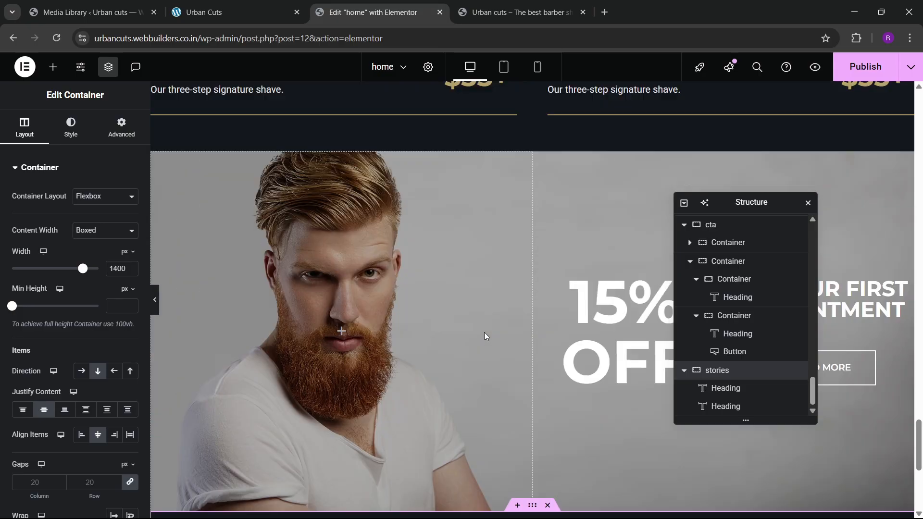
right_click(497, 314)
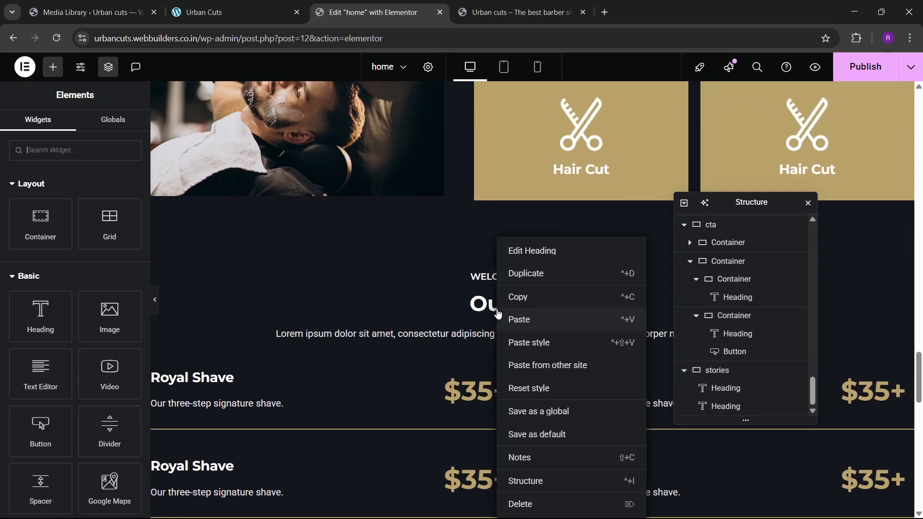
left_click(515, 299)
scroll(504, 338, "down", 1)
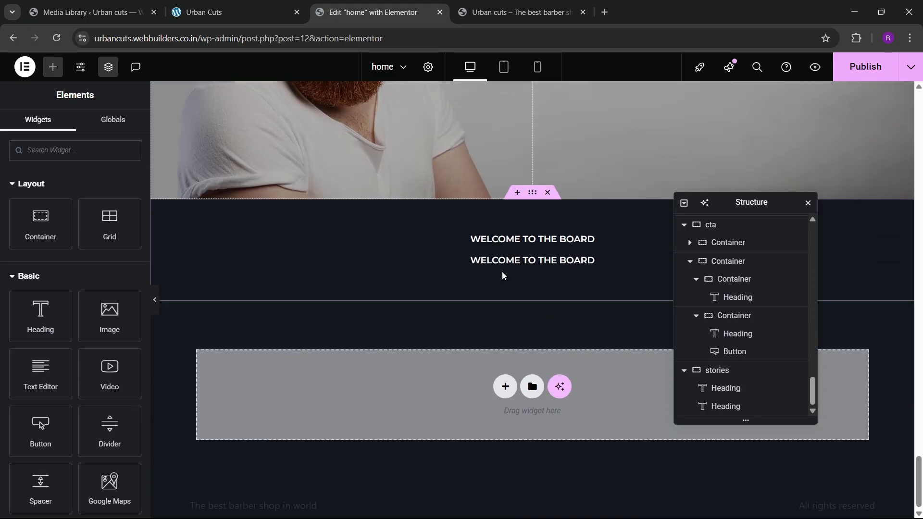
left_click(505, 260)
right_click(505, 259)
left_click(499, 318)
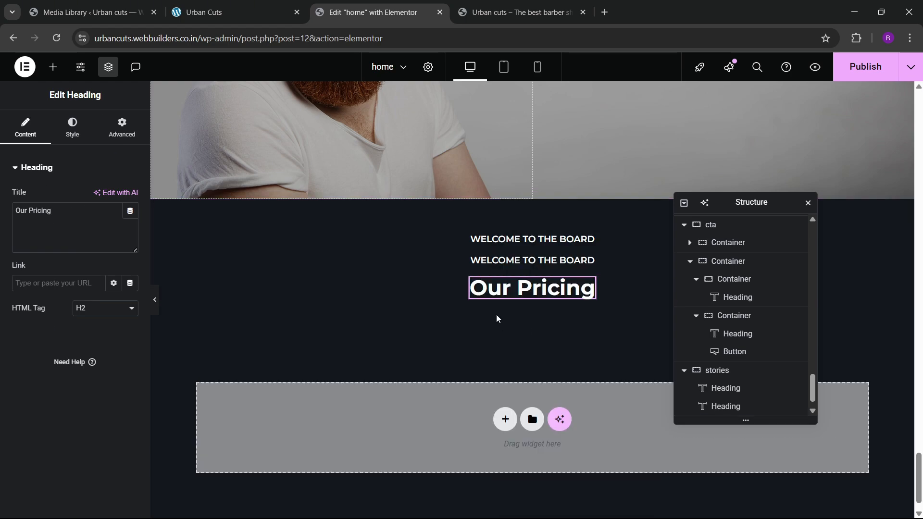
- Delete the duplicate "Welcome to the board" heading from the stories container
right_click(514, 260)
left_click(504, 260)
right_click(504, 260)
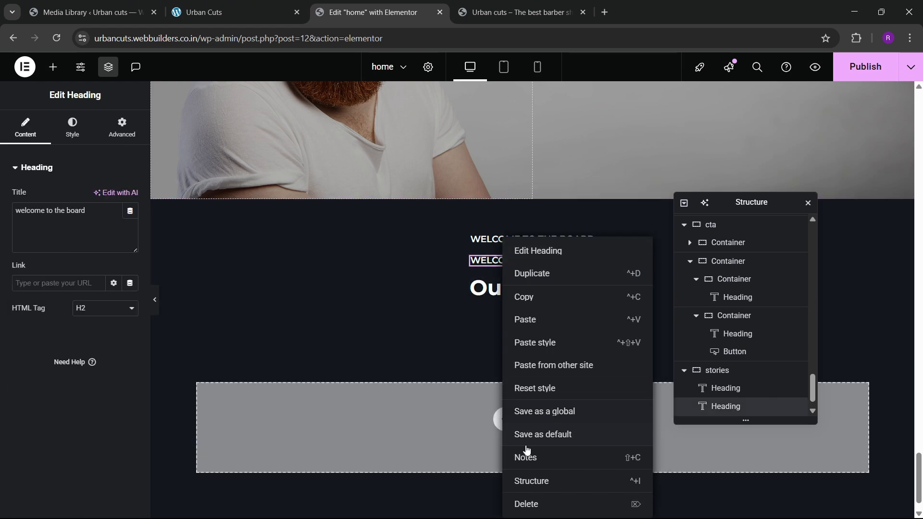
left_click(526, 503)
- Replace the pasted "Our Pricing" title with "Our Barbershop Stories", copied from the reference site
left_click(589, 268)
left_click(221, 14)
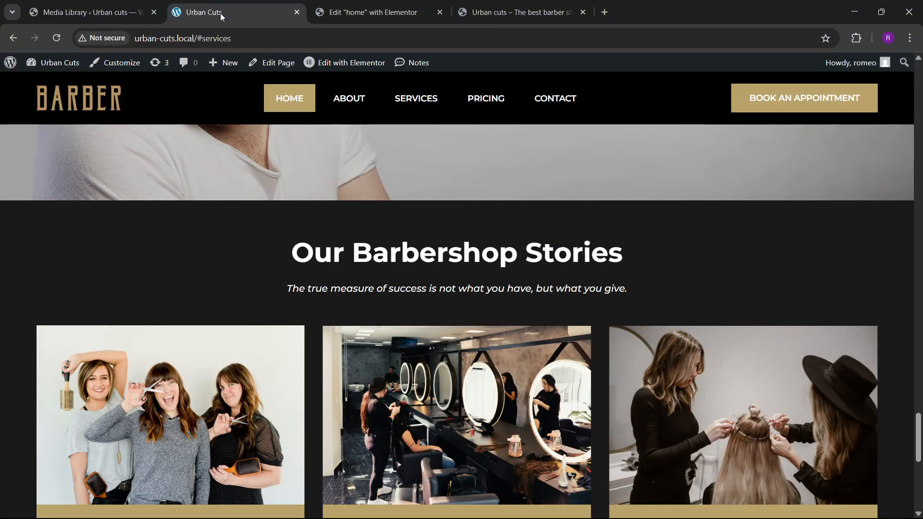
left_click(415, 5)
left_click(222, 12)
left_click_drag(292, 255, 602, 259)
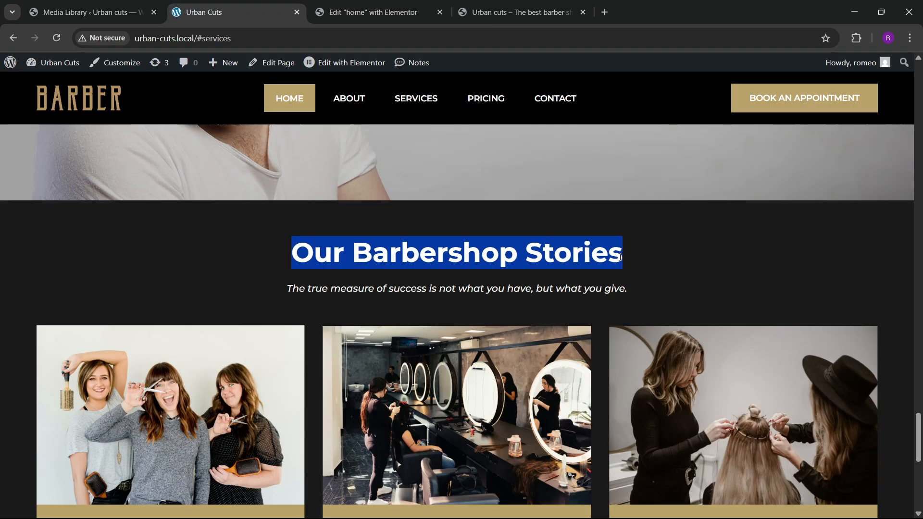
left_click(430, 12)
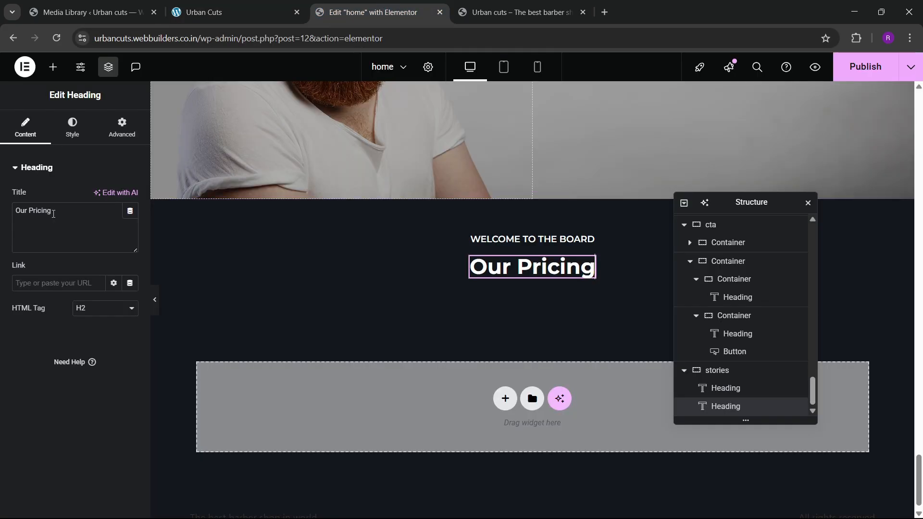
key("ctrl+v")
left_click(239, 10)
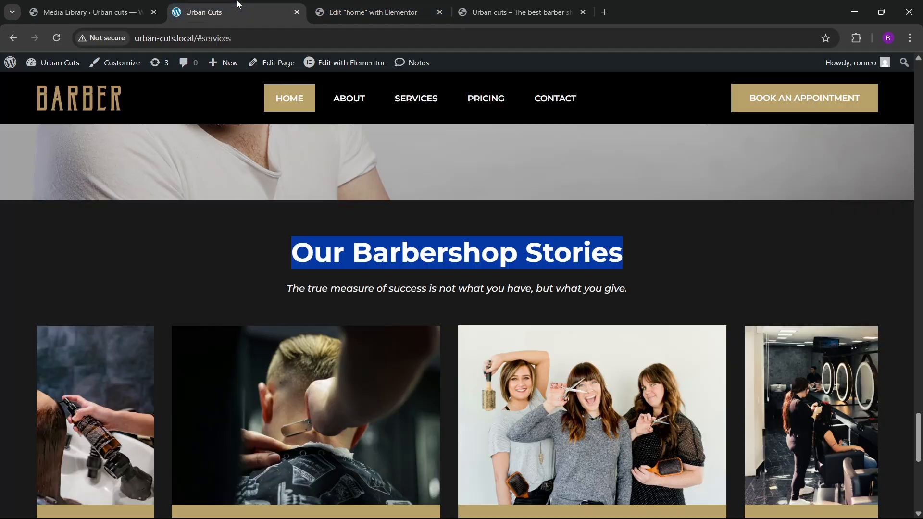
left_click(401, 12)
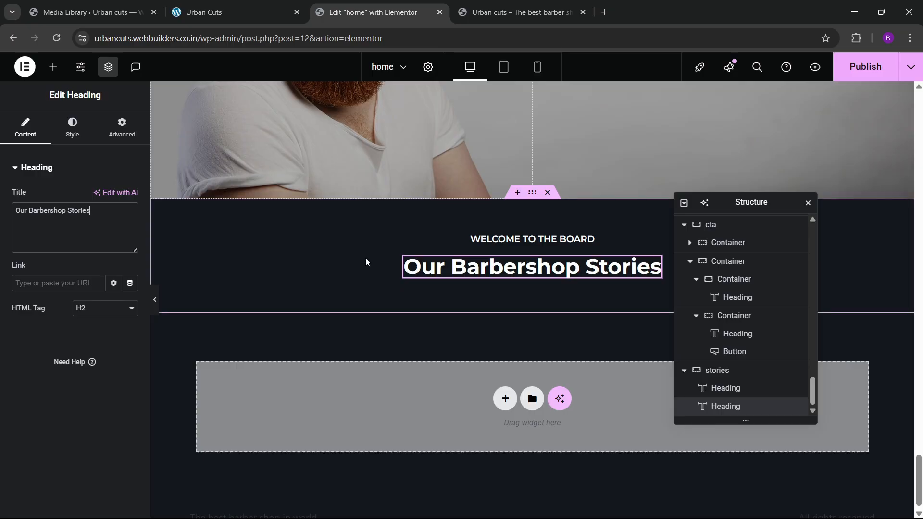
- Copy the pricing section's description paragraph and paste it below the "Our Barbershop Stories" heading
scroll(365, 257, "up", 10)
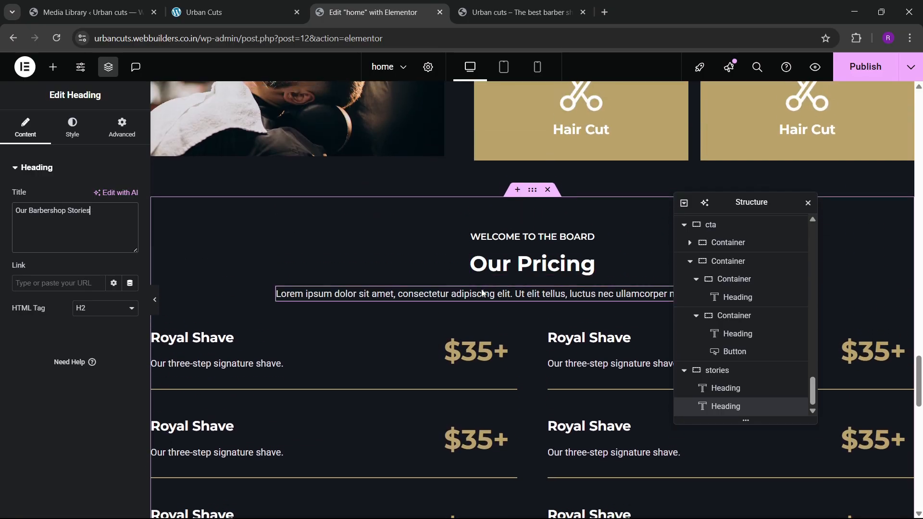
right_click(482, 291)
left_click(509, 297)
scroll(494, 337, "down", 10)
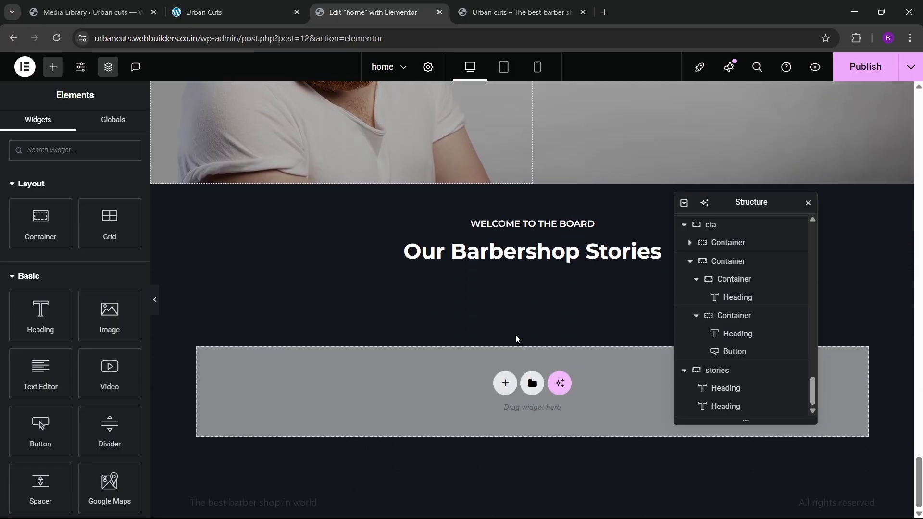
right_click(513, 255)
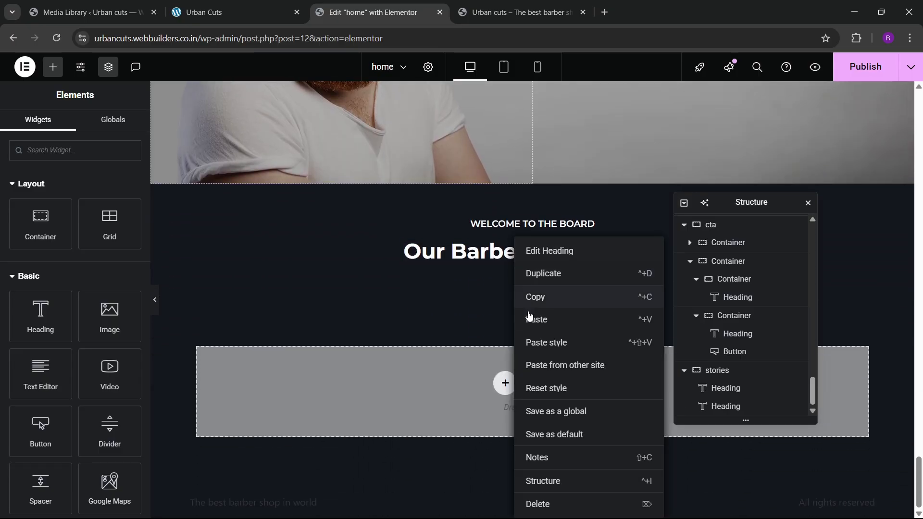
left_click(529, 316)
- Check the story cards on the reference site, then add a Carousel widget below the stories description paragraph
left_click(270, 7)
scroll(394, 451, "down", 5)
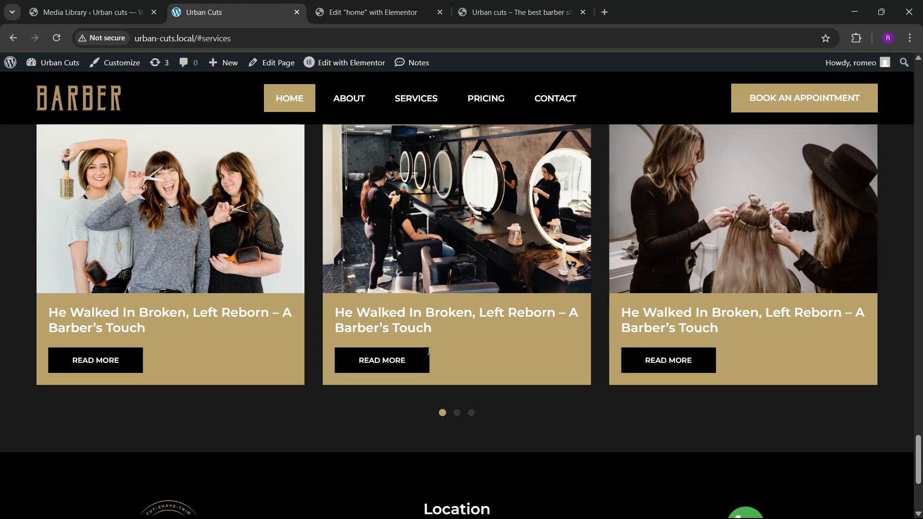
scroll(385, 470, "up", 3)
left_click(437, 6)
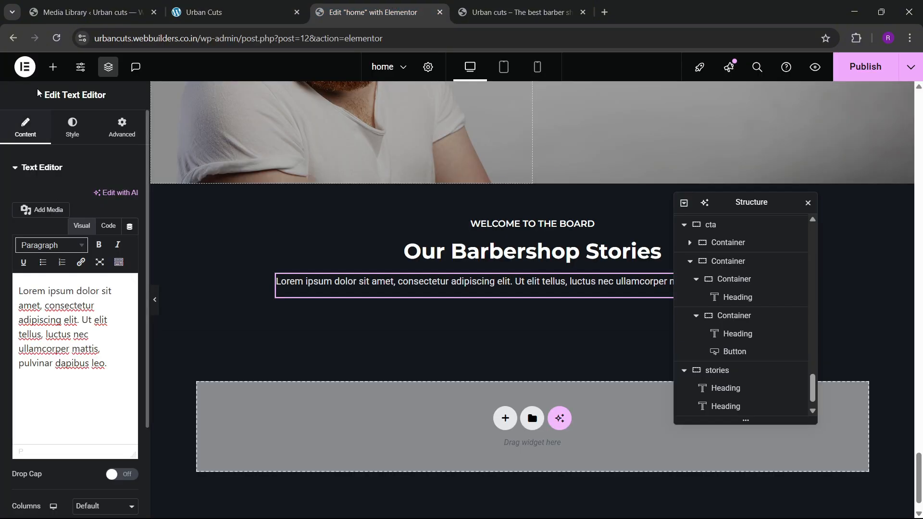
left_click(53, 67)
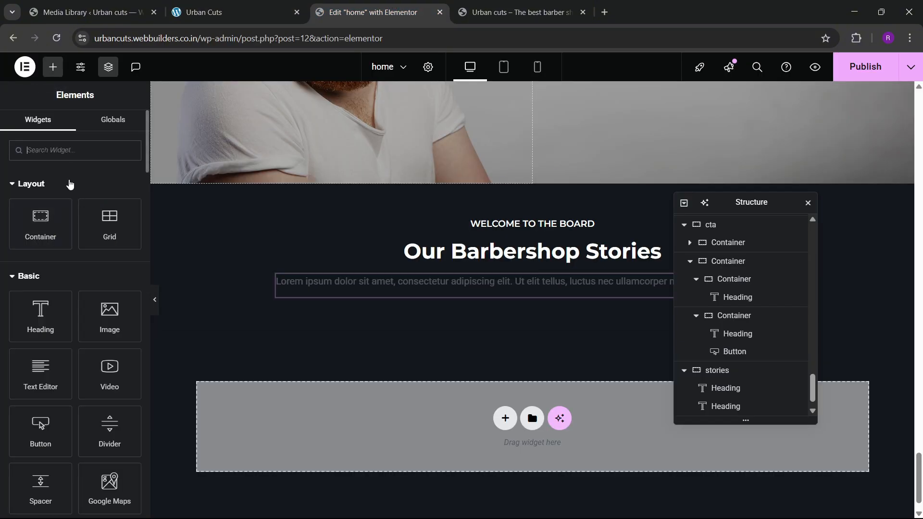
type("card")
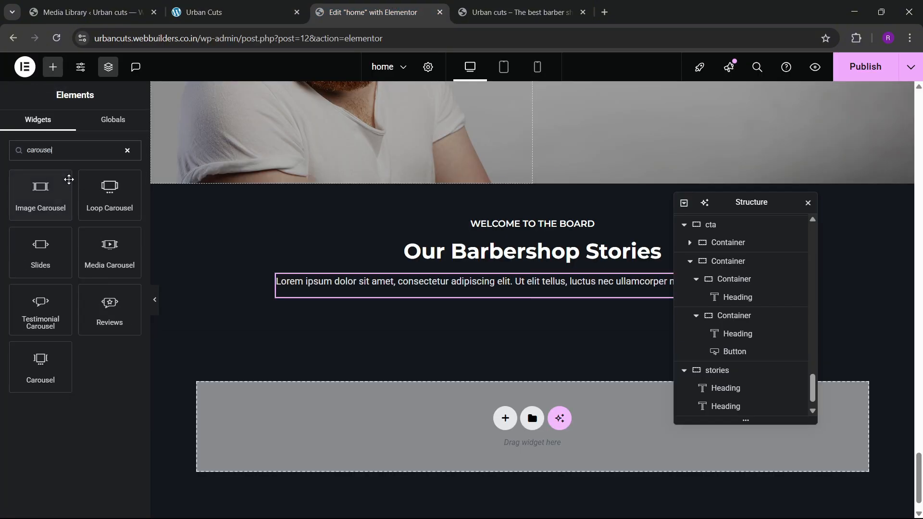
left_click_drag(25, 346, 554, 288)
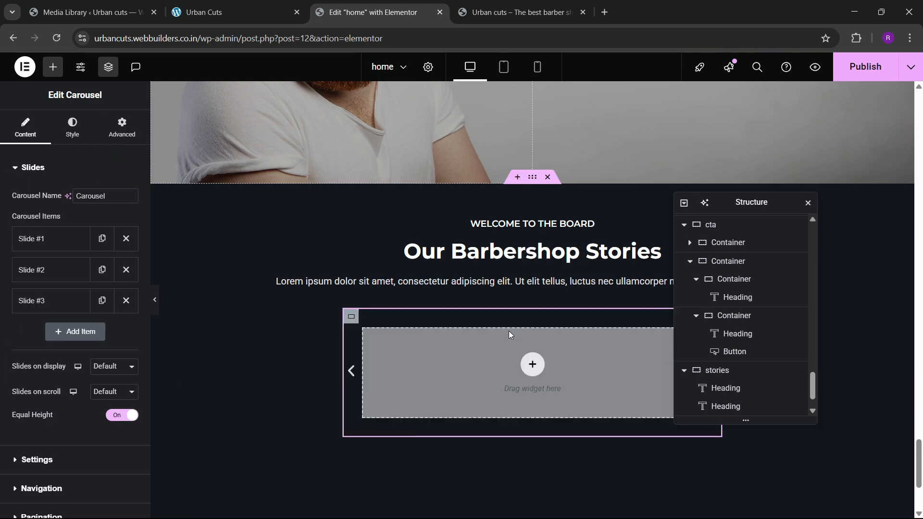
- Configure the stories carousel to display 3 slides and scroll 2 slides at a time
left_click(115, 366)
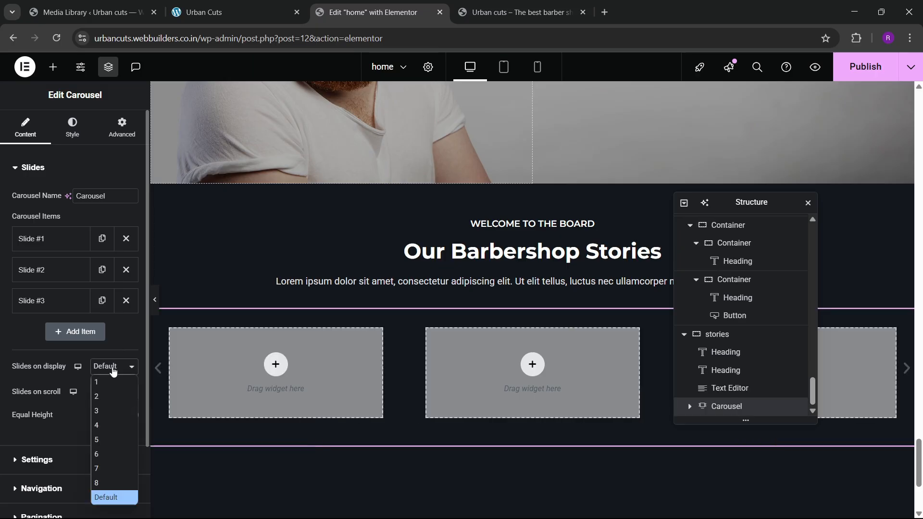
left_click(98, 412)
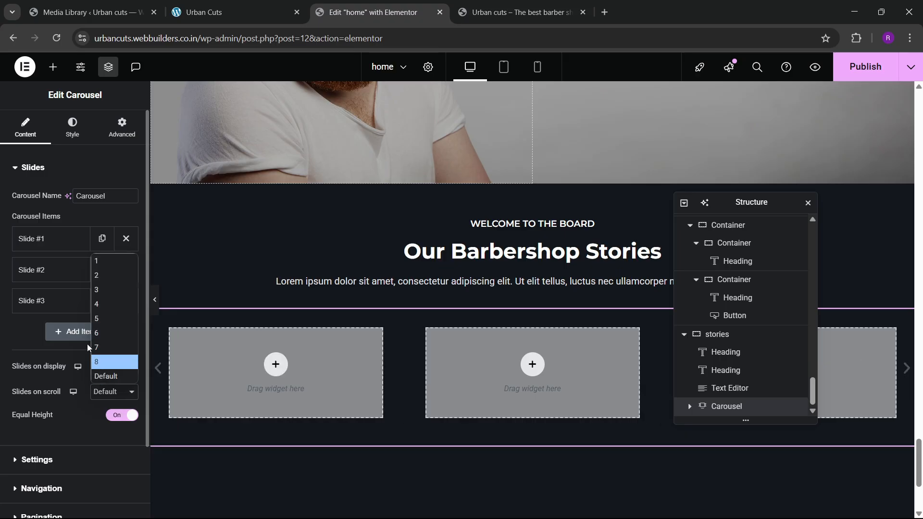
left_click(98, 275)
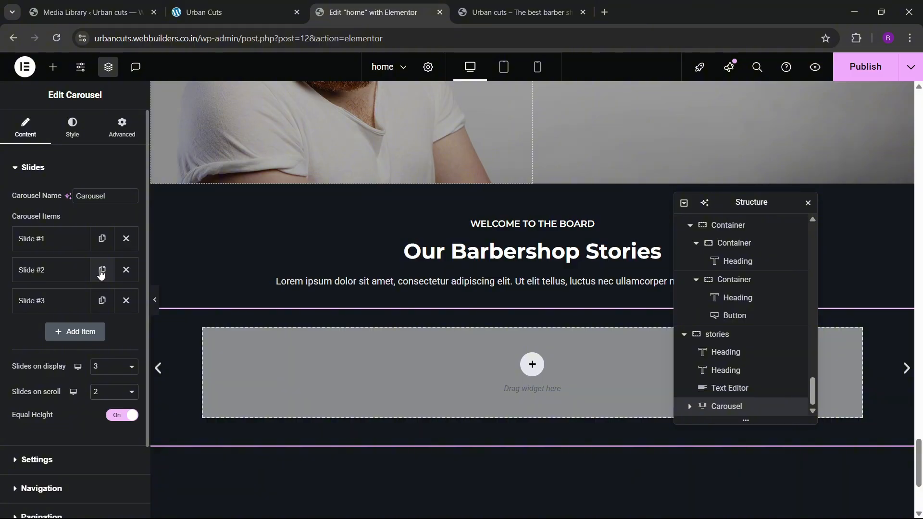
- Set the stories carousel's scroll speed to 3000 ms and turn off pause on hover and pause on interaction
left_click(47, 461)
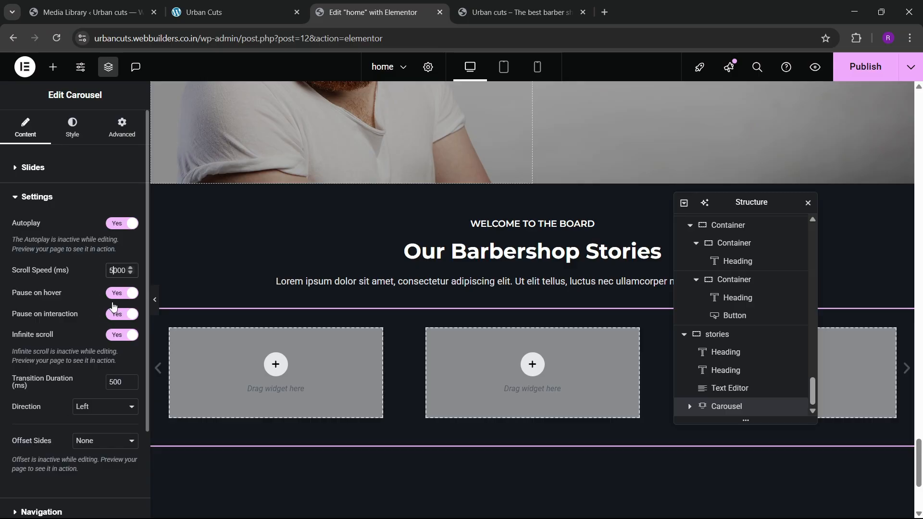
key("BackSpace")
type("3")
left_click(114, 297)
left_click(88, 312)
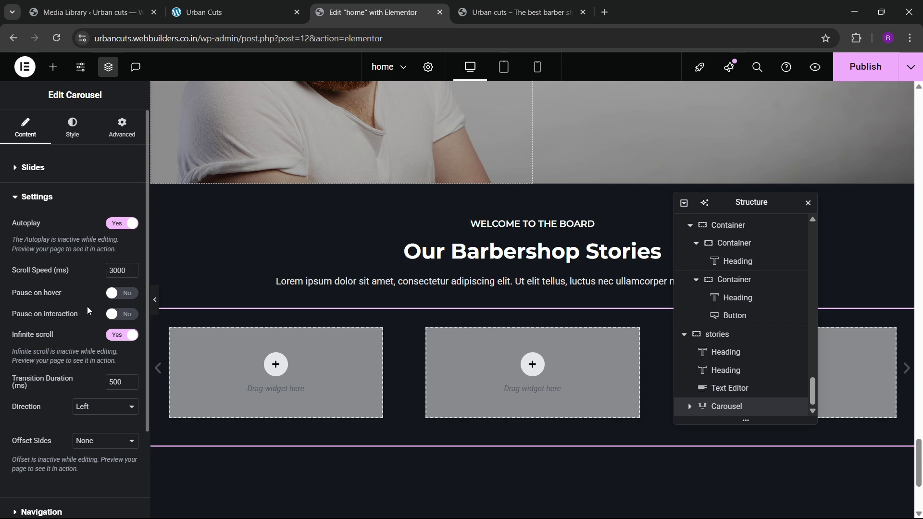
- Hide the stories carousel's navigation arrows, and check the story cards on the reference site
scroll(68, 346, "down", 2)
left_click(59, 400)
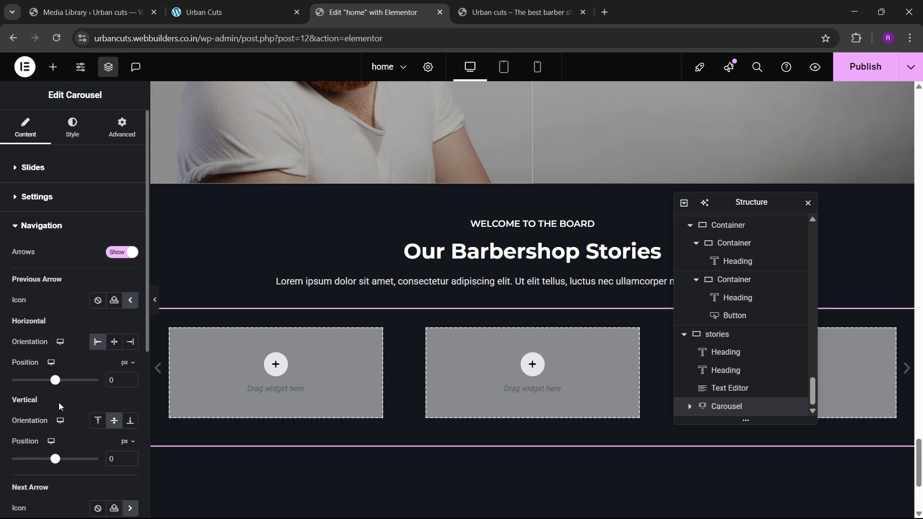
left_click(122, 252)
left_click(60, 305)
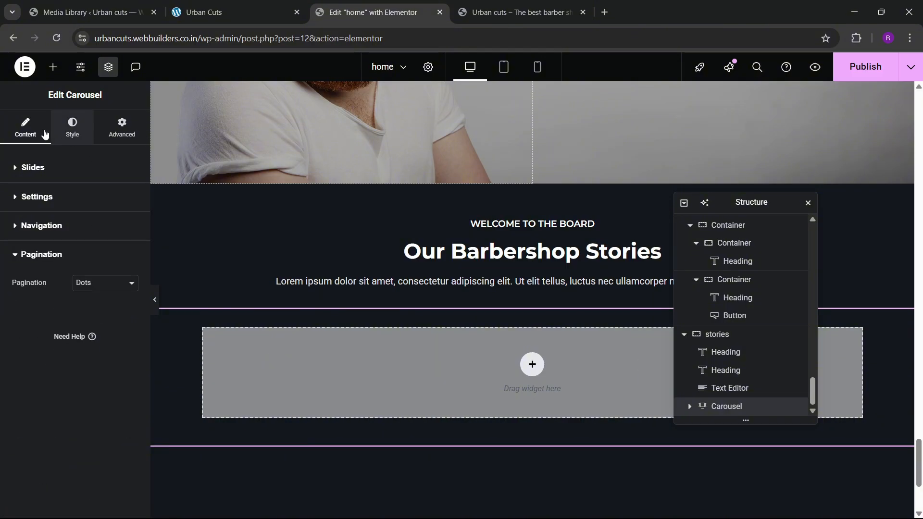
left_click(24, 167)
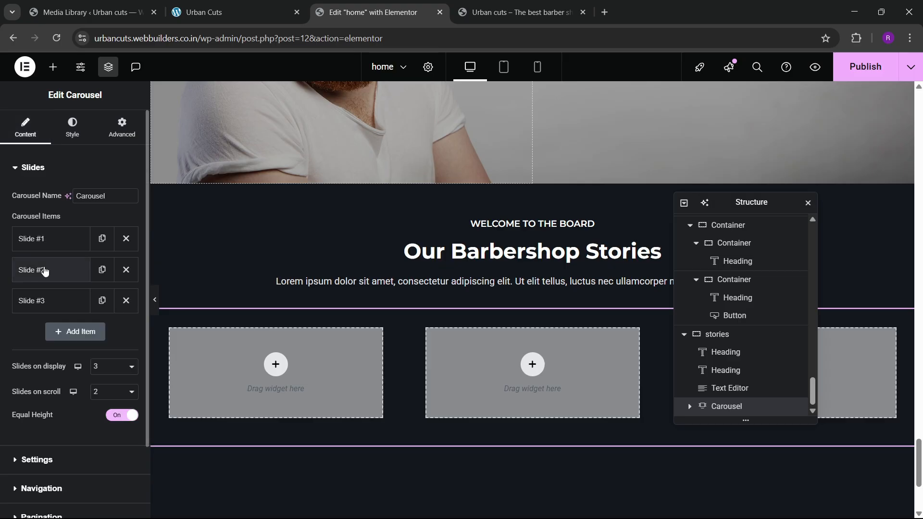
left_click(217, 6)
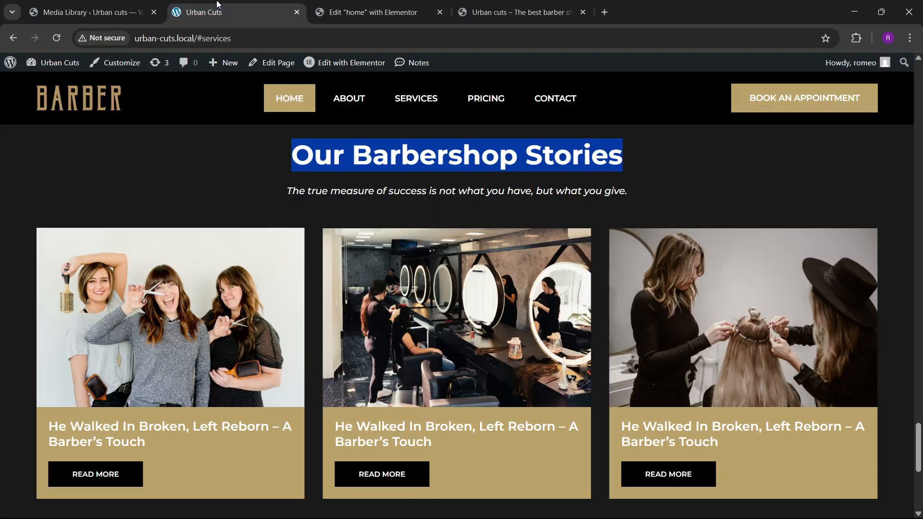
left_click(348, 4)
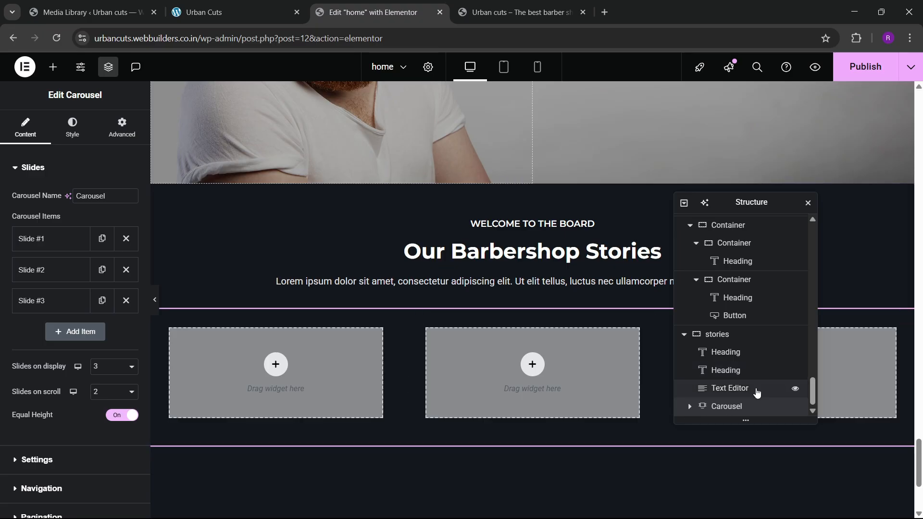
- Set the Slide #1 container in the stories carousel to full content width with 0 padding on all sides
left_click(690, 407)
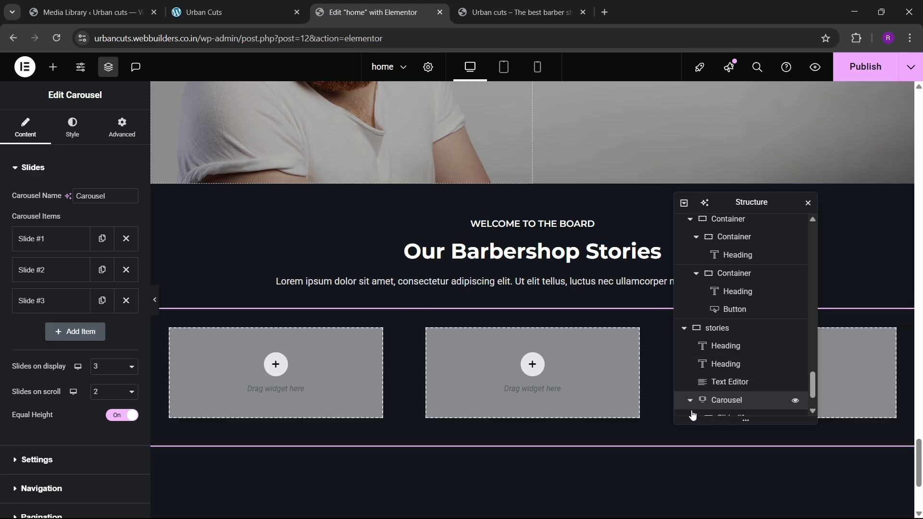
left_click(122, 127)
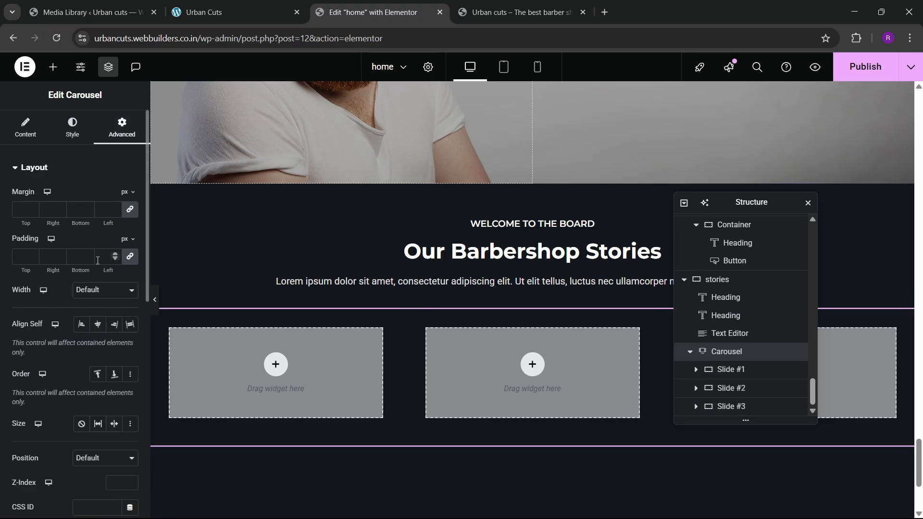
left_click(129, 256)
left_click(748, 370)
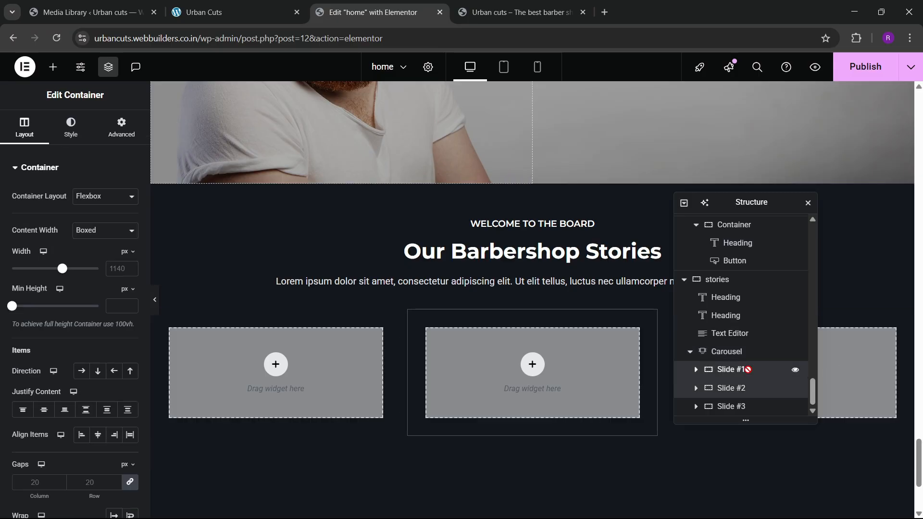
left_click(104, 231)
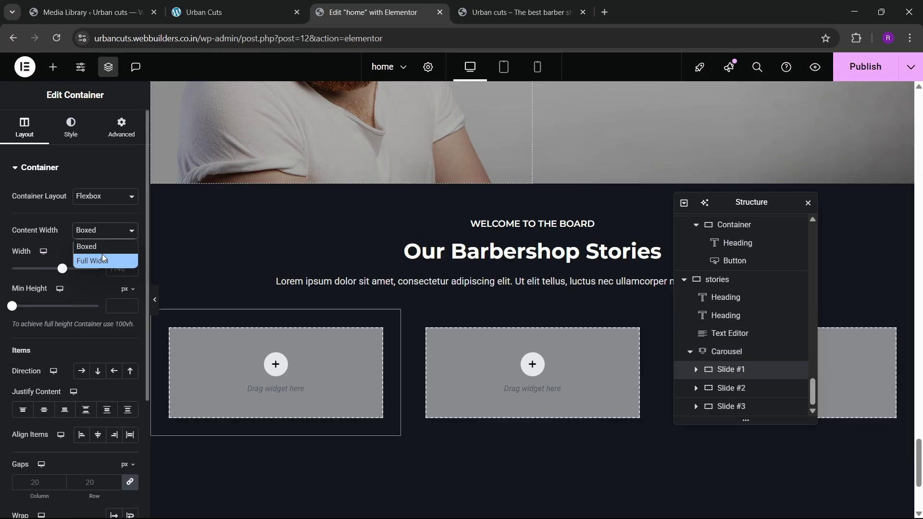
left_click(102, 254)
left_click(122, 127)
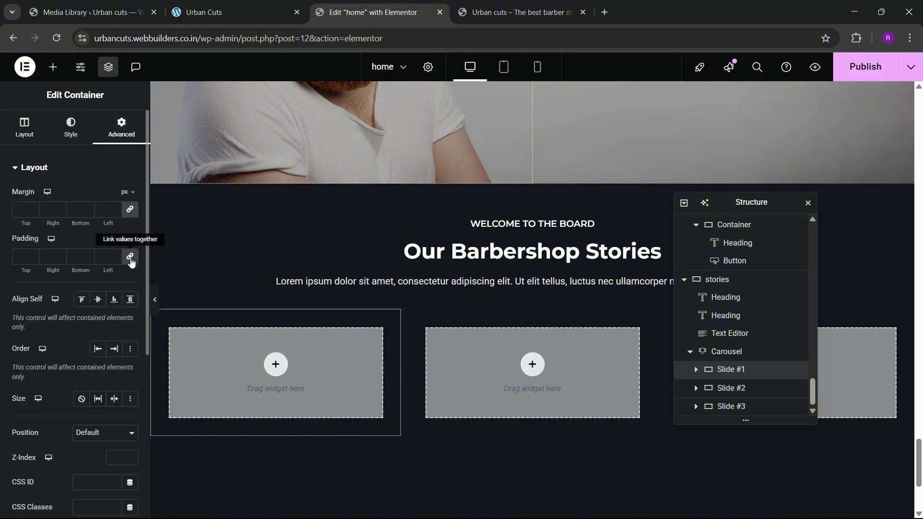
left_click(235, 4)
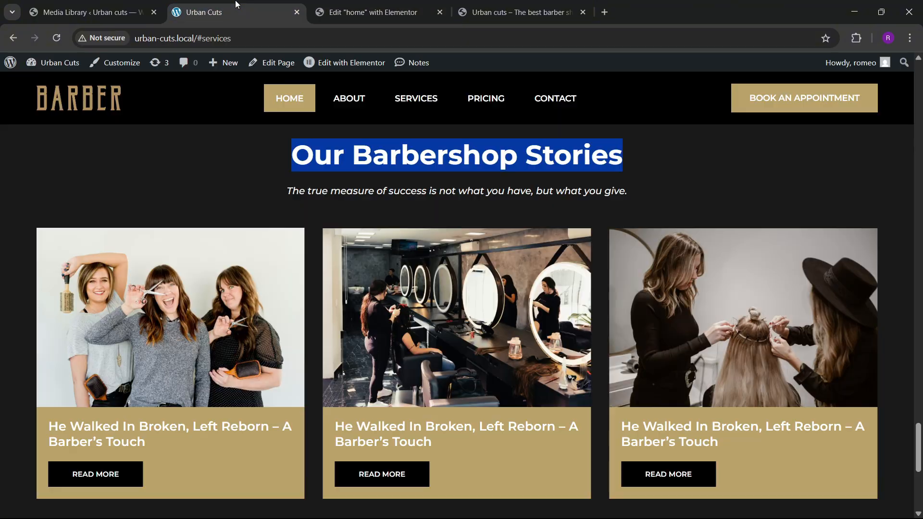
left_click(389, 5)
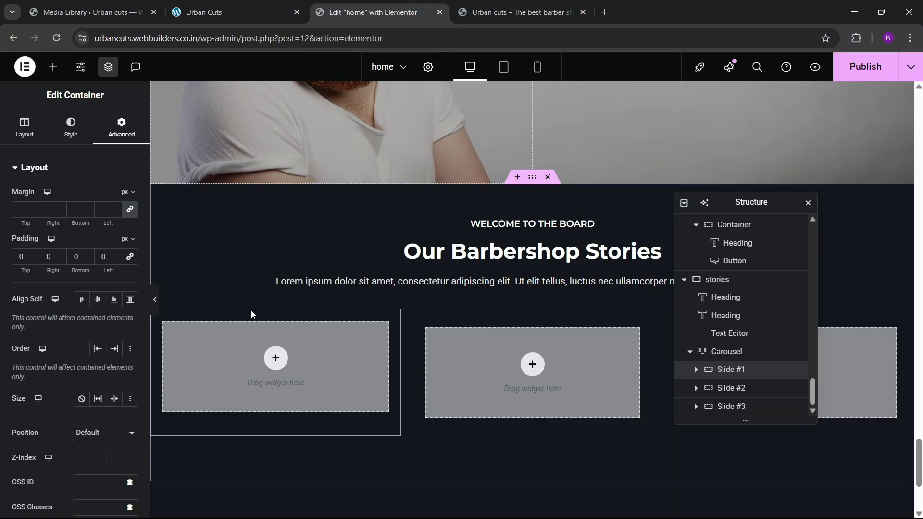
- Add a container inside Slide #1 with 0 padding and full content width
left_click(53, 67)
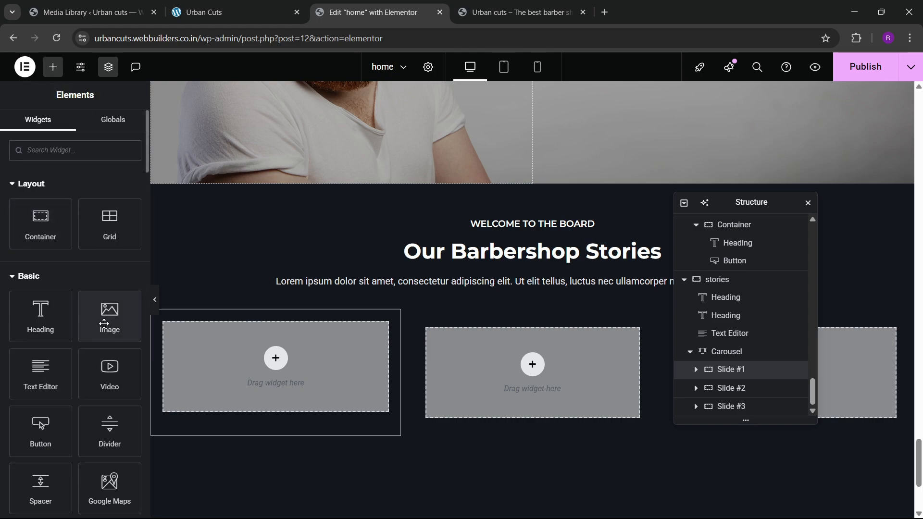
left_click_drag(47, 259, 249, 371)
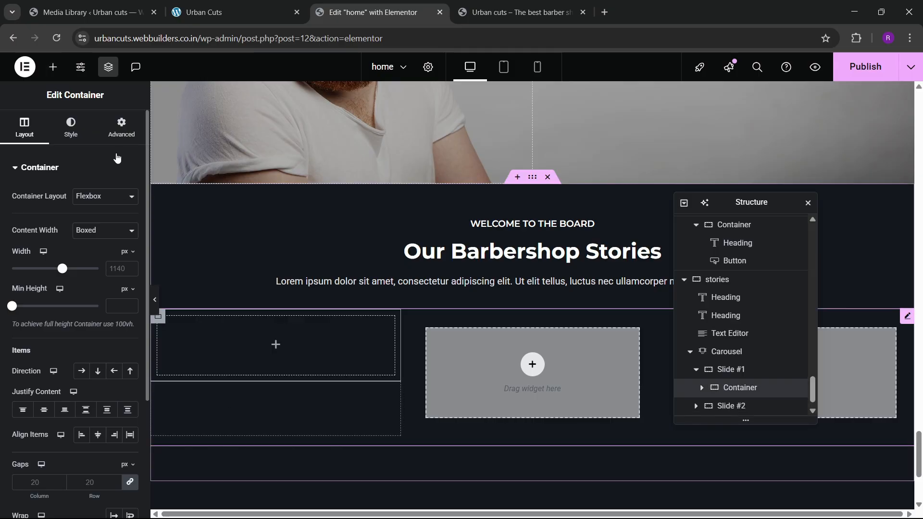
left_click(121, 127)
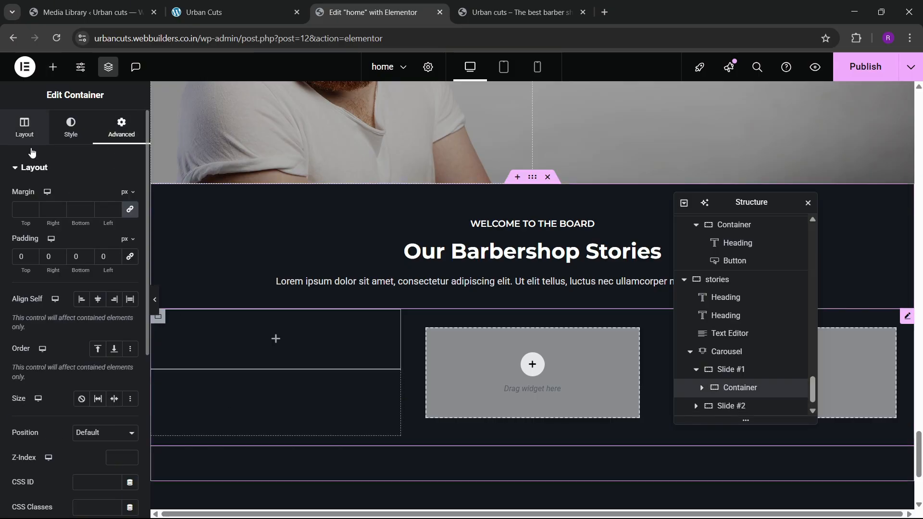
left_click(30, 125)
left_click(92, 230)
left_click(91, 261)
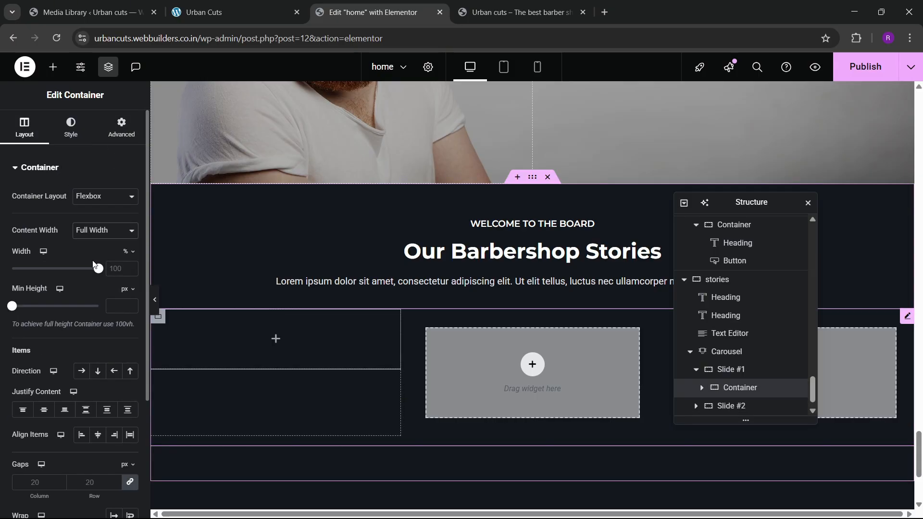
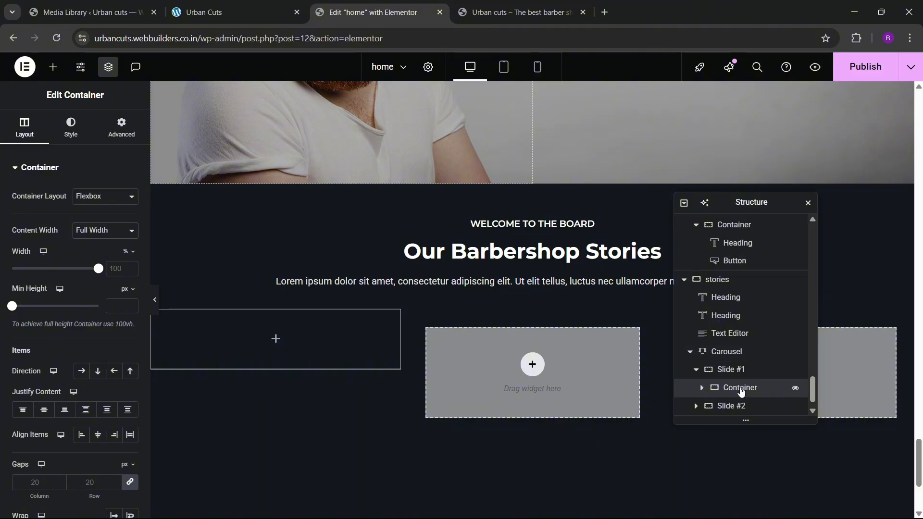
- Add an Image widget inside Slide #1's inner container and place a nested container below the image
left_click(701, 389)
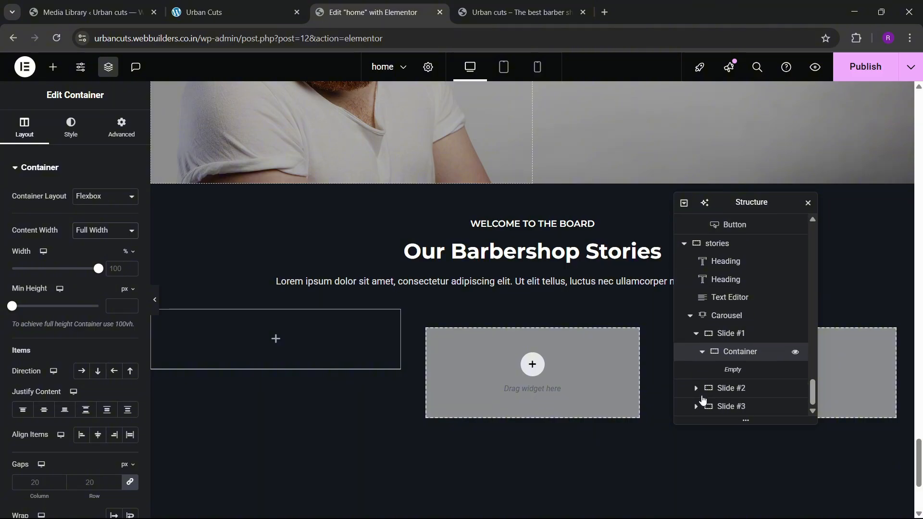
left_click(53, 66)
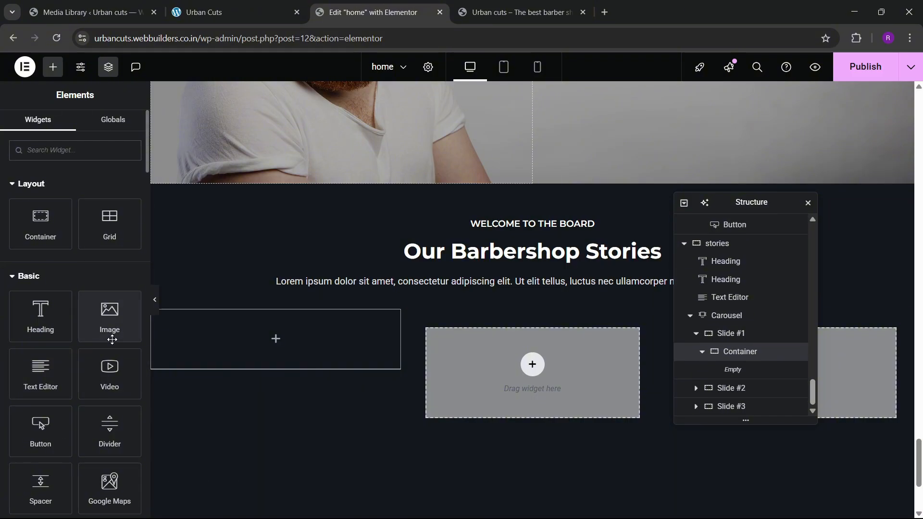
left_click_drag(111, 317, 267, 355)
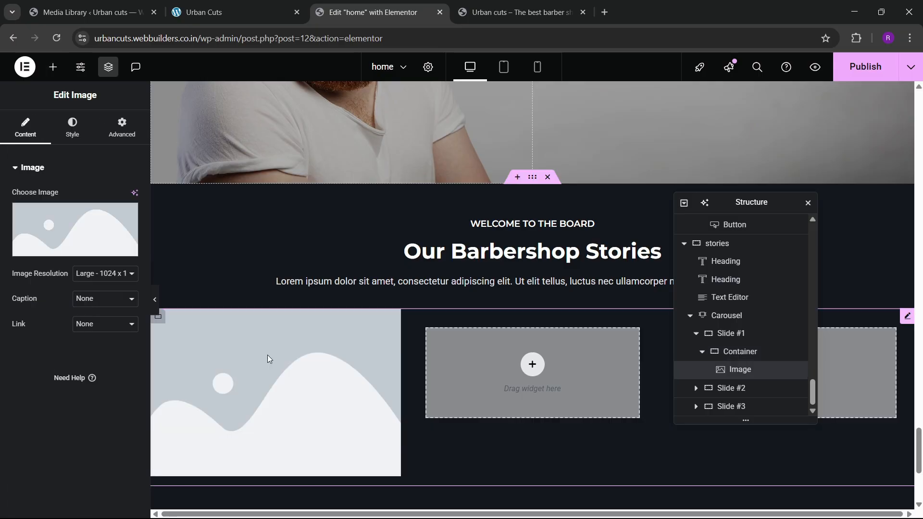
left_click(53, 67)
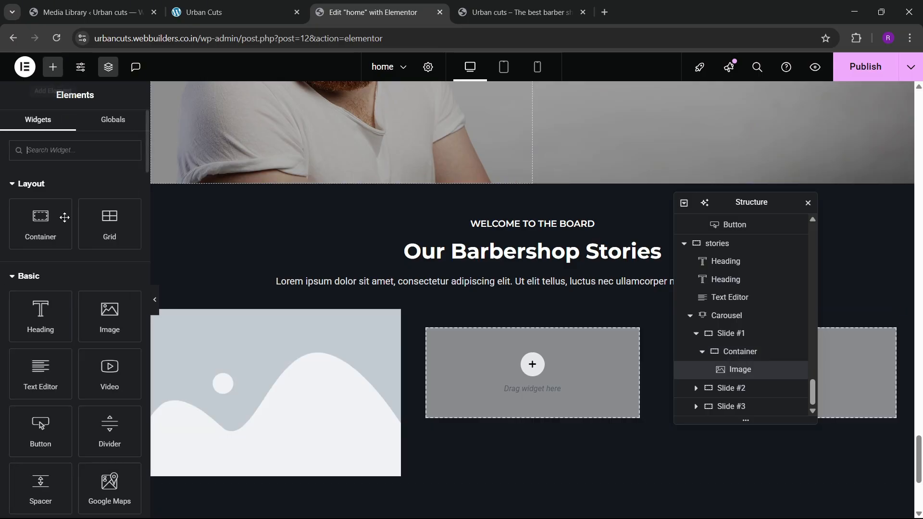
left_click_drag(45, 229, 260, 462)
scroll(261, 435, "down", 3)
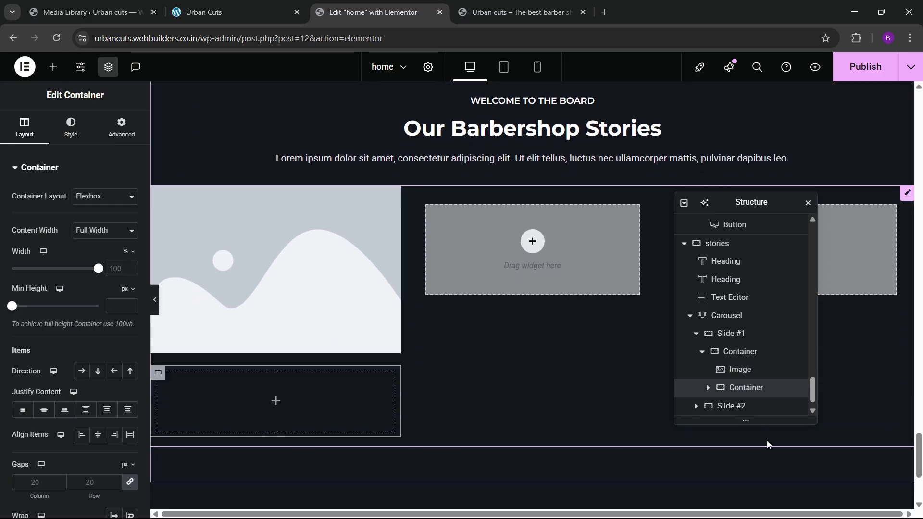
- Rename the container holding the image in Slide #1 as "slides" and check its padding
left_click(701, 356)
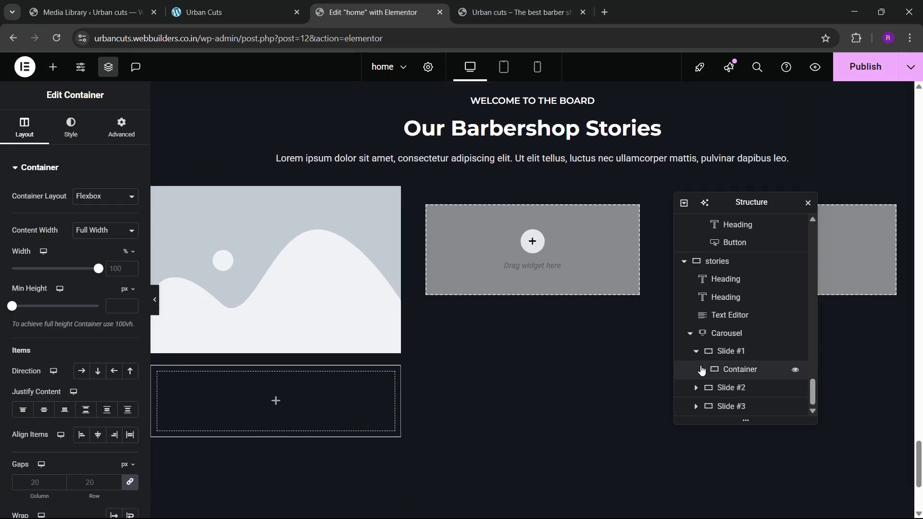
left_click(702, 369)
double_click(732, 354)
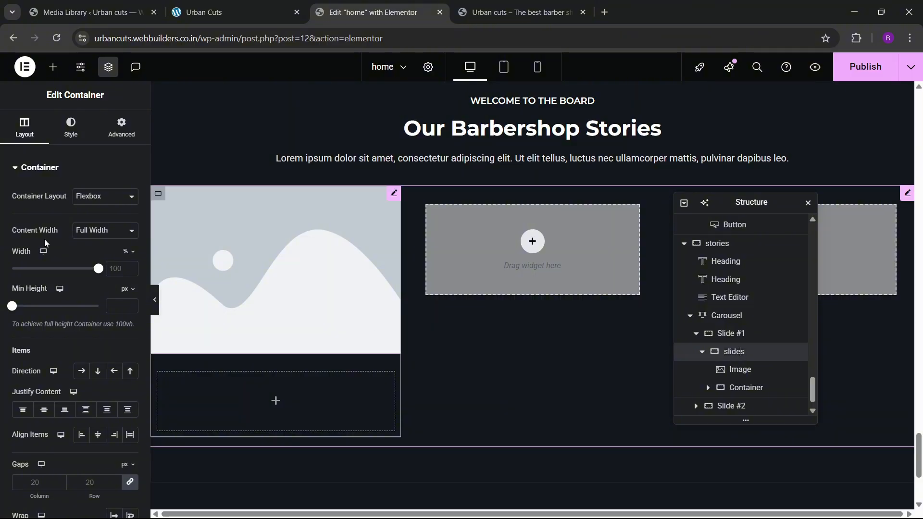
left_click(126, 135)
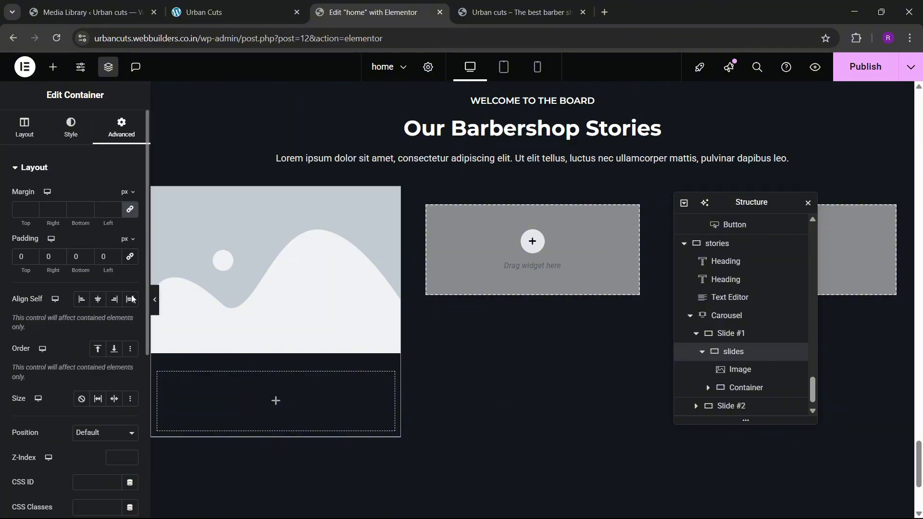
- Set the padding of the nested container below the slide image to 20 px on all sides
left_click(740, 388)
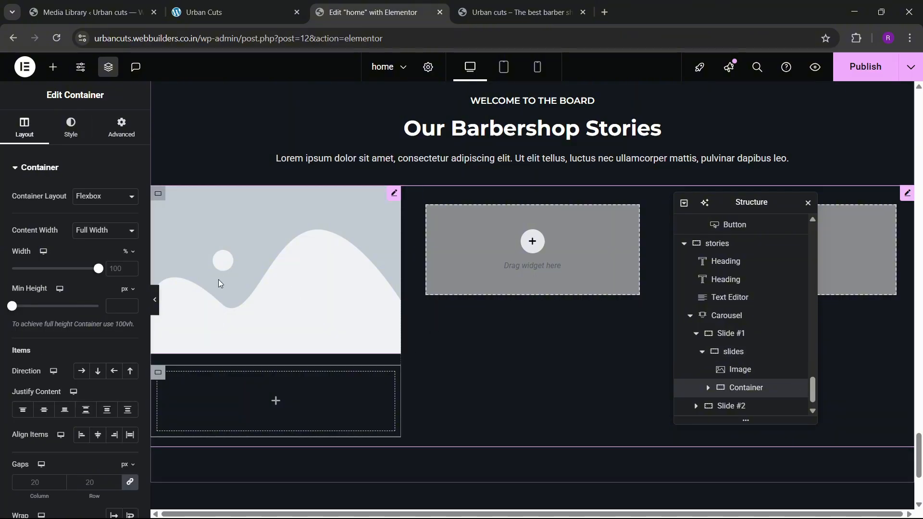
left_click(122, 133)
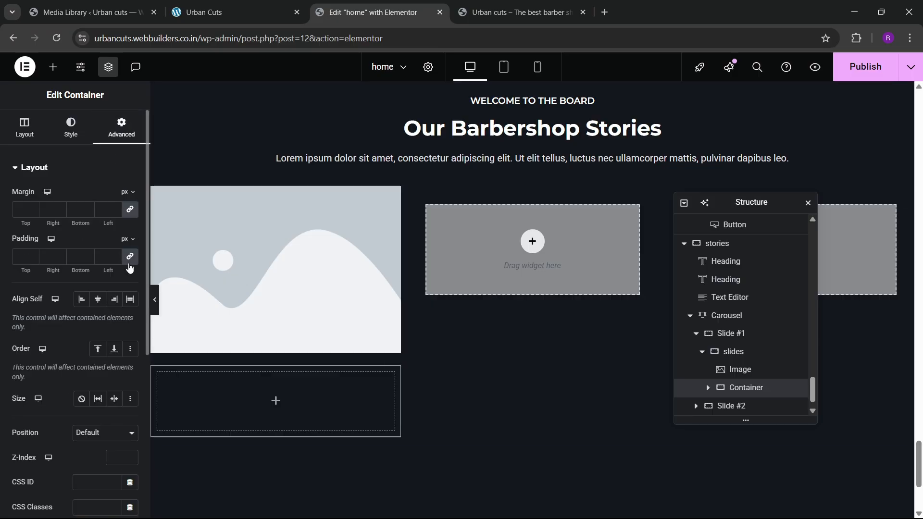
left_click(31, 263)
type("20")
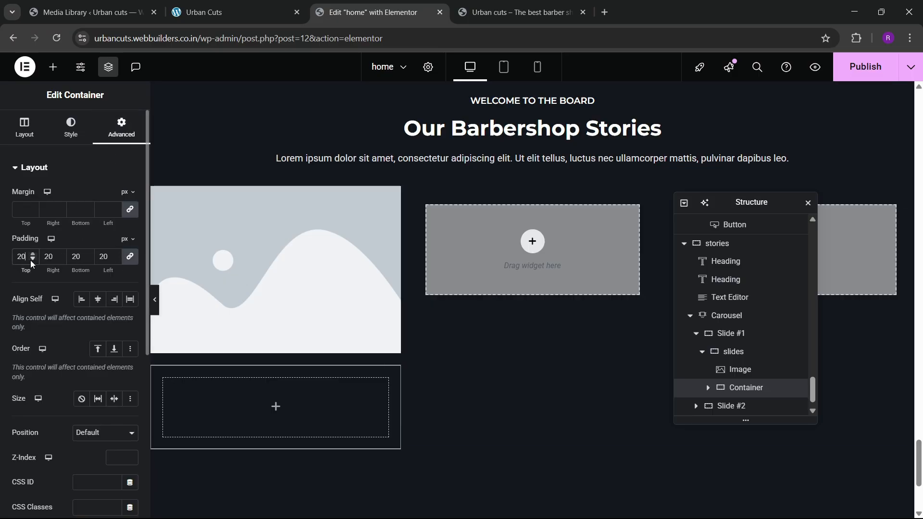
- Set the "slides" container to column direction, centered justification and alignment, and 0 px gaps, comparing it with the reference site
left_click(759, 351)
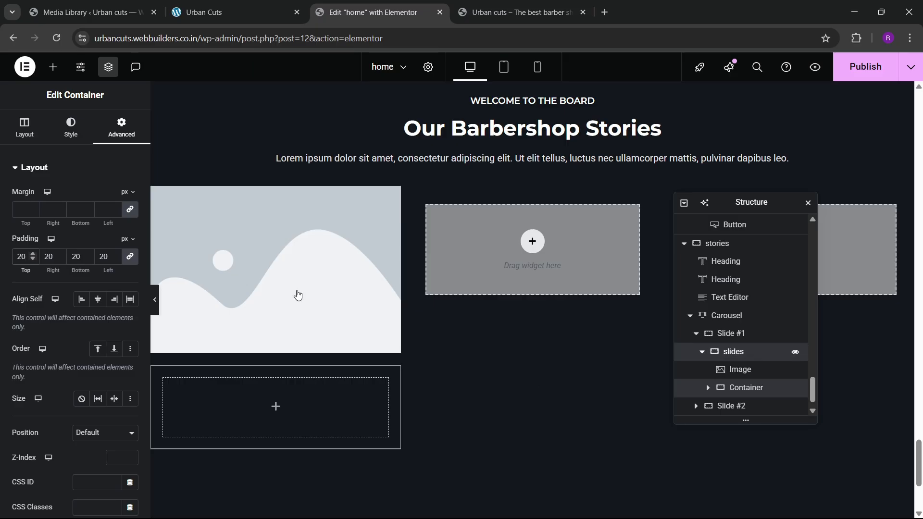
left_click(24, 130)
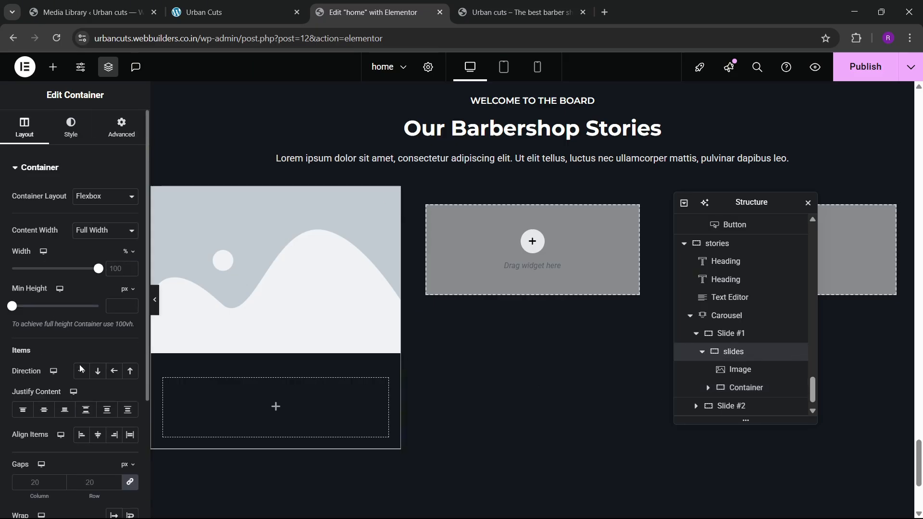
left_click(97, 373)
left_click(44, 410)
left_click(97, 434)
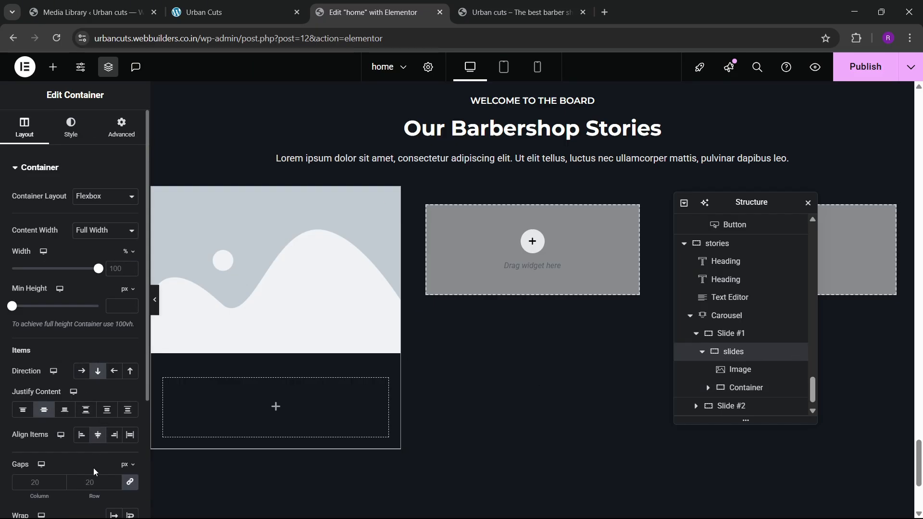
left_click(93, 475)
type("0")
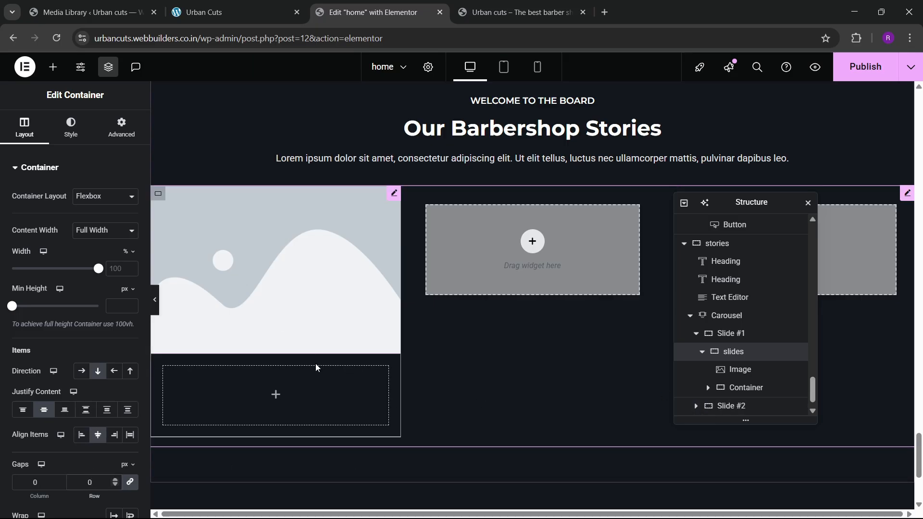
left_click(259, 12)
left_click(389, 13)
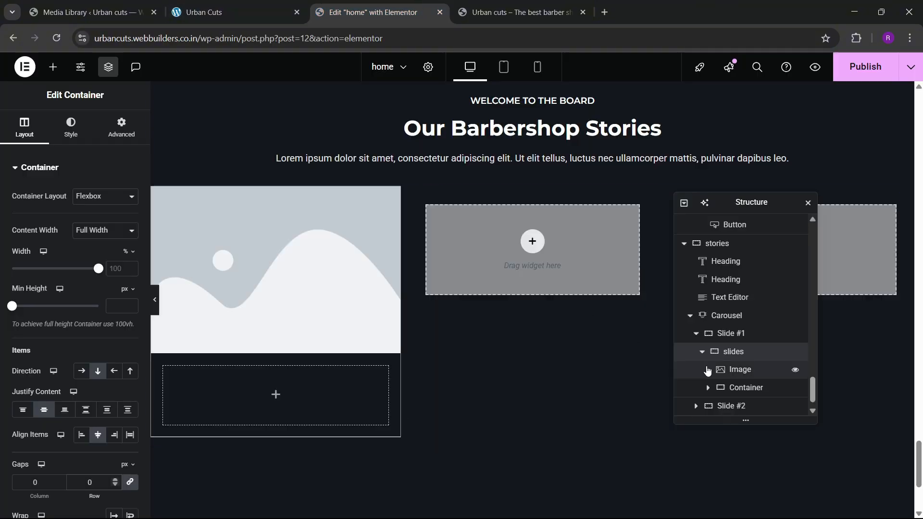
- Give the nested container below the slide image a classic background in the gold global color and compare it with the reference site
left_click(746, 388)
left_click(70, 127)
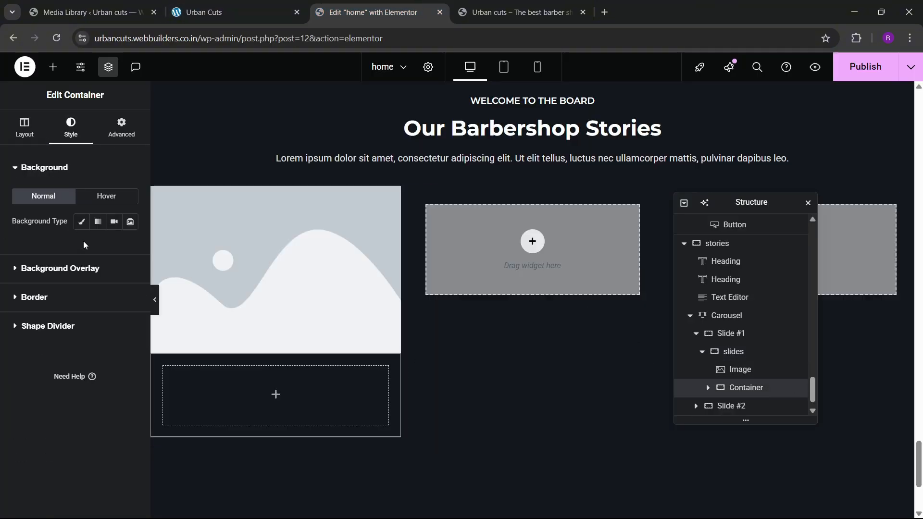
left_click(82, 221)
left_click(114, 246)
left_click(52, 399)
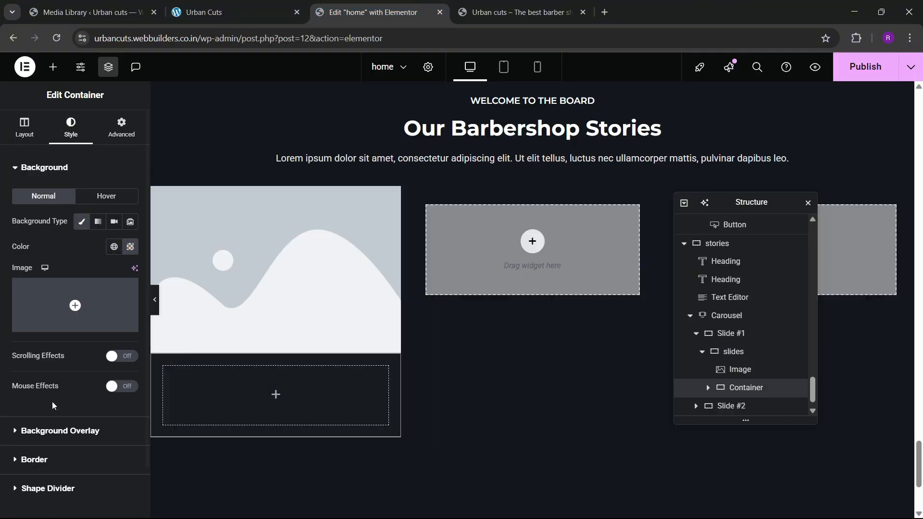
left_click(268, 13)
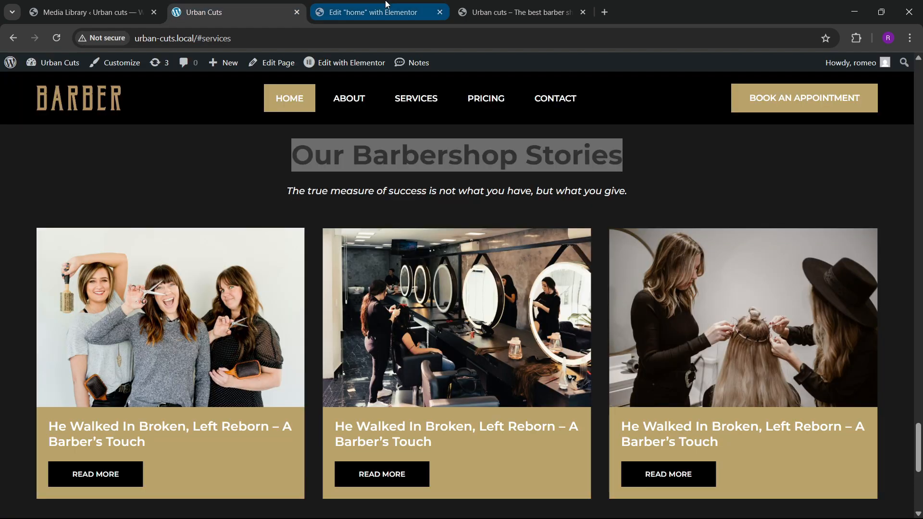
left_click(370, 12)
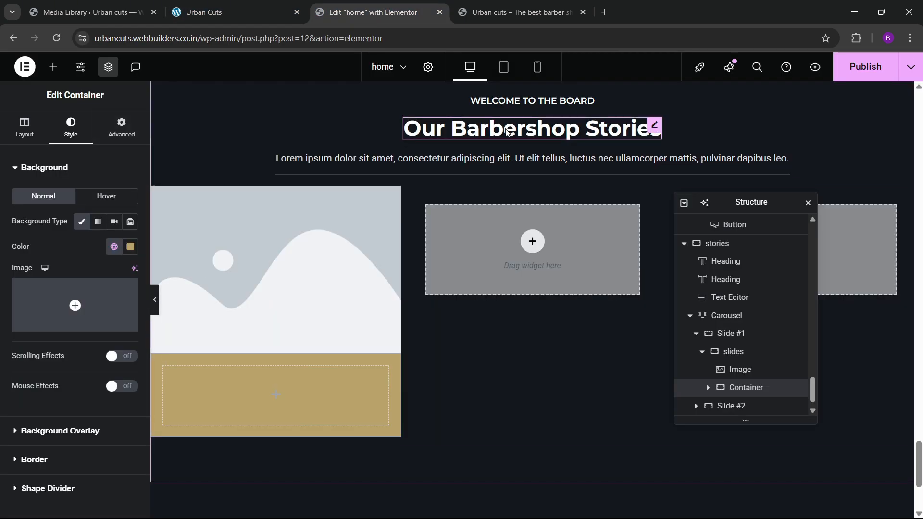
- Copy the "Our Barbershop Stories" heading and paste it into the gold container of Slide #1
left_click(53, 67)
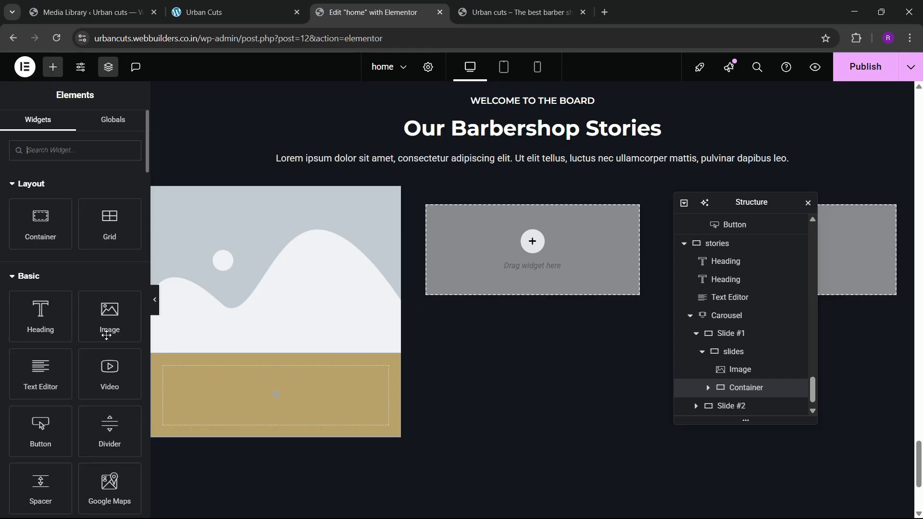
right_click(491, 131)
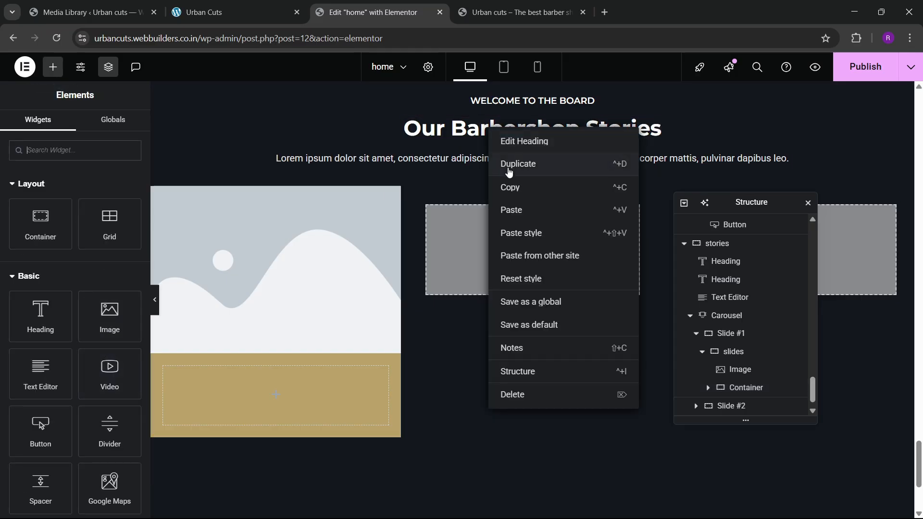
right_click(223, 394)
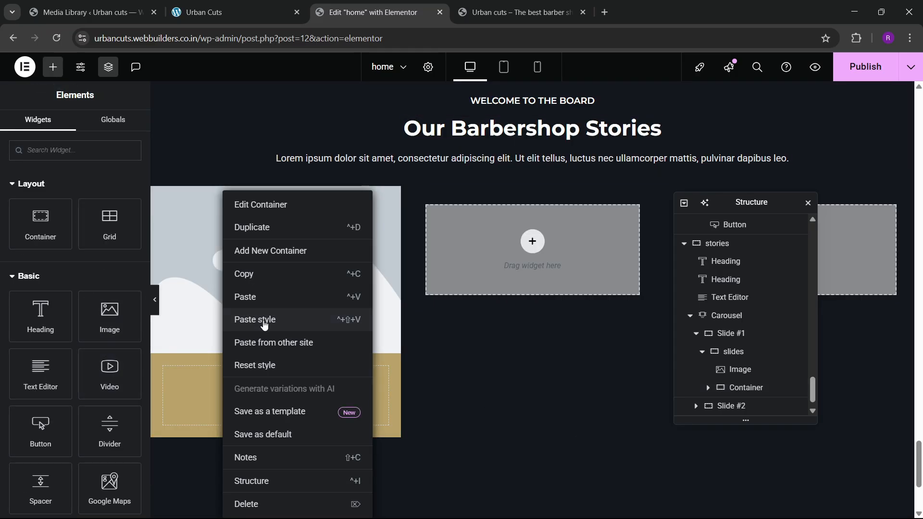
left_click(259, 297)
- Replace the pasted heading's title with "He Walked In Broken, Left Reborn – A Barber’s Touch" copied from the reference site's first card
left_click(236, 12)
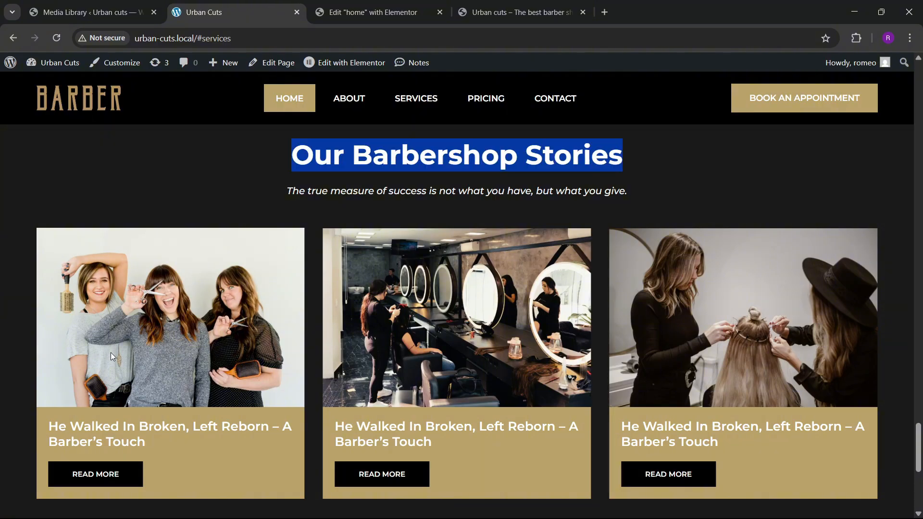
left_click_drag(36, 434, 140, 440)
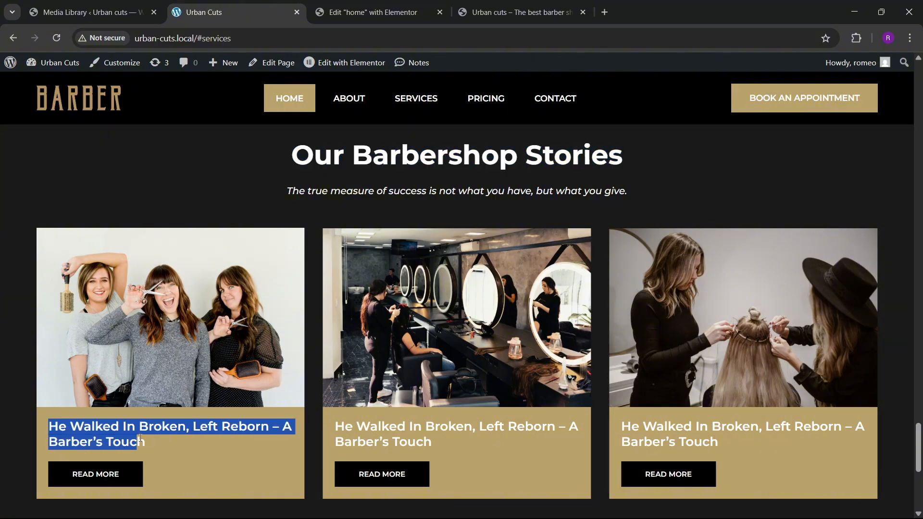
left_click(412, 8)
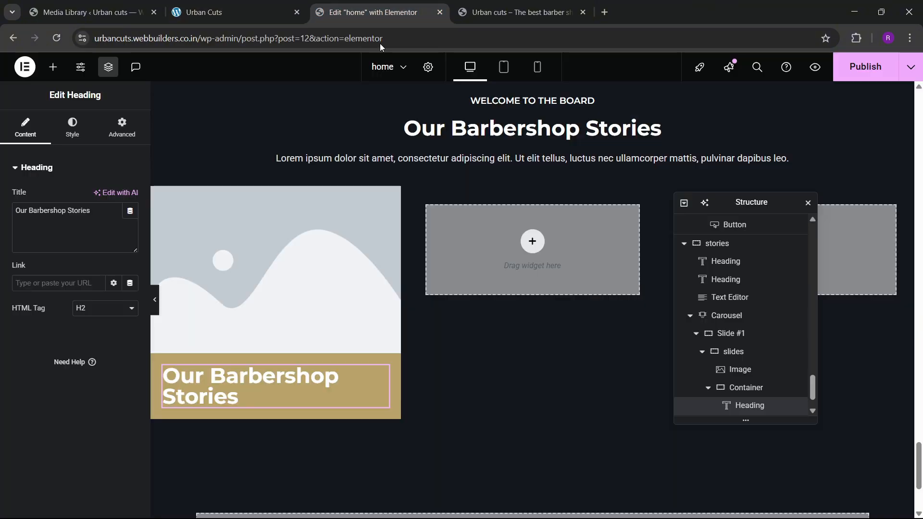
key("ctrl+a")
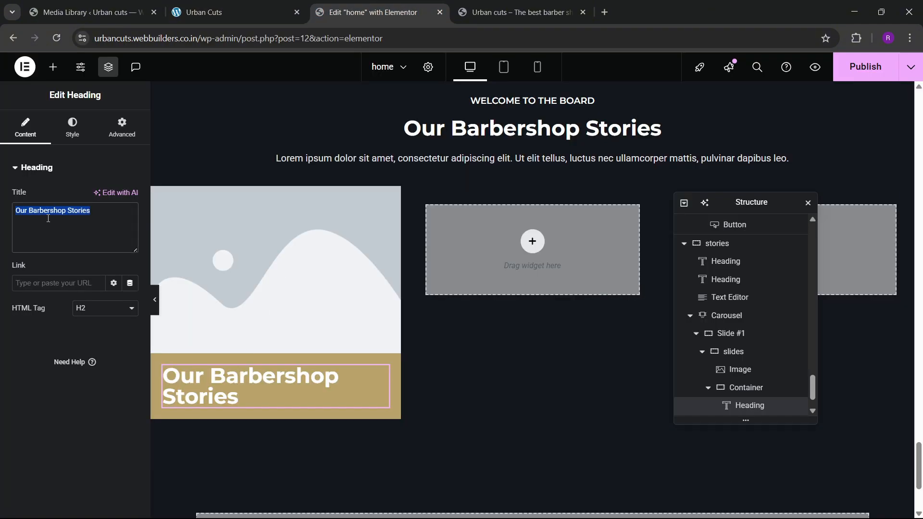
type("He Walked In Broken, Left Reborn – A Barber’s Touch")
- Set the card heading's font size to 20 px and its weight to 600 (Semi Bold)
left_click(73, 137)
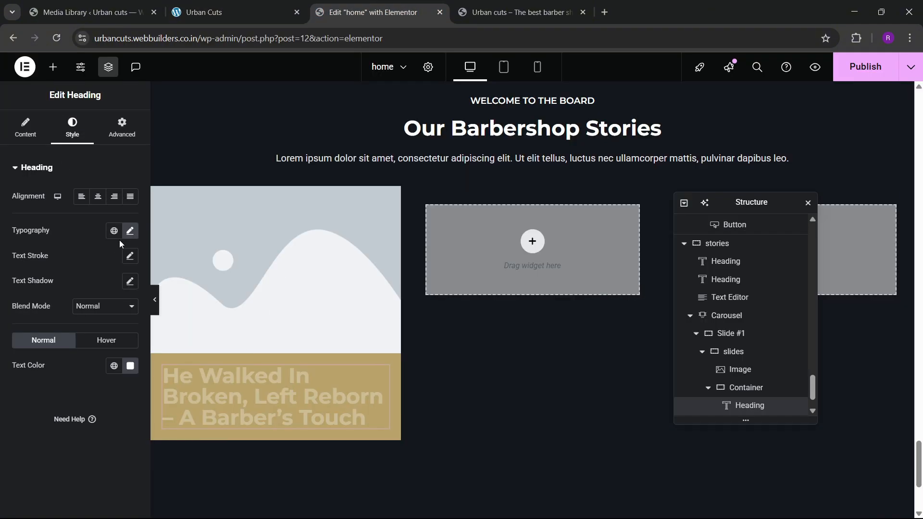
left_click(129, 231)
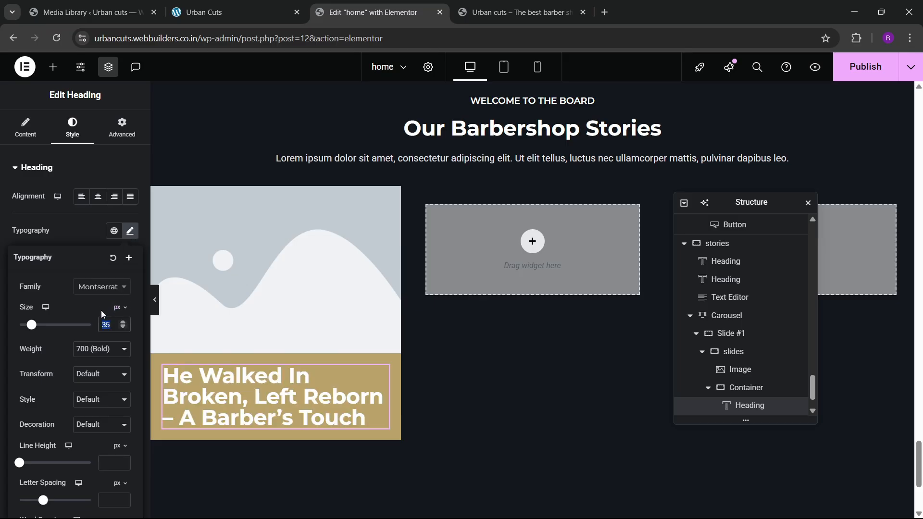
type("25")
key("BackSpace")
key("BackSpace")
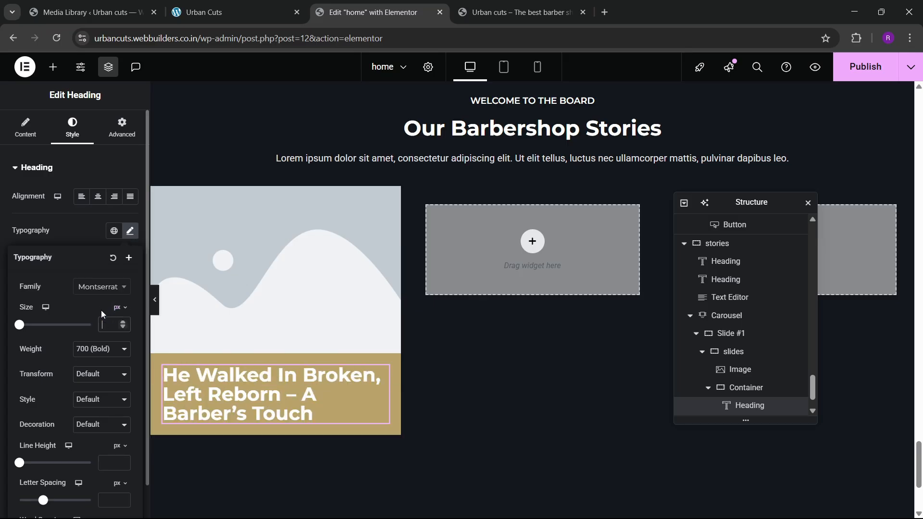
type("20")
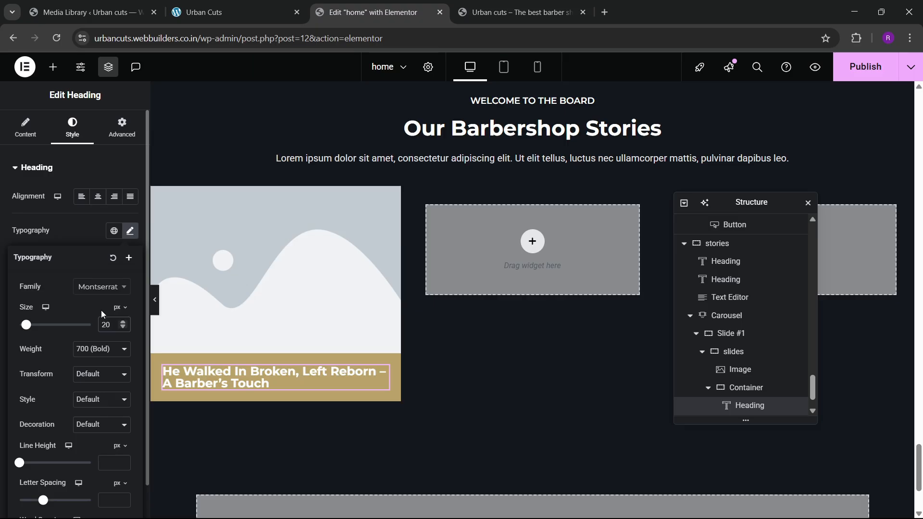
left_click(99, 348)
left_click(96, 233)
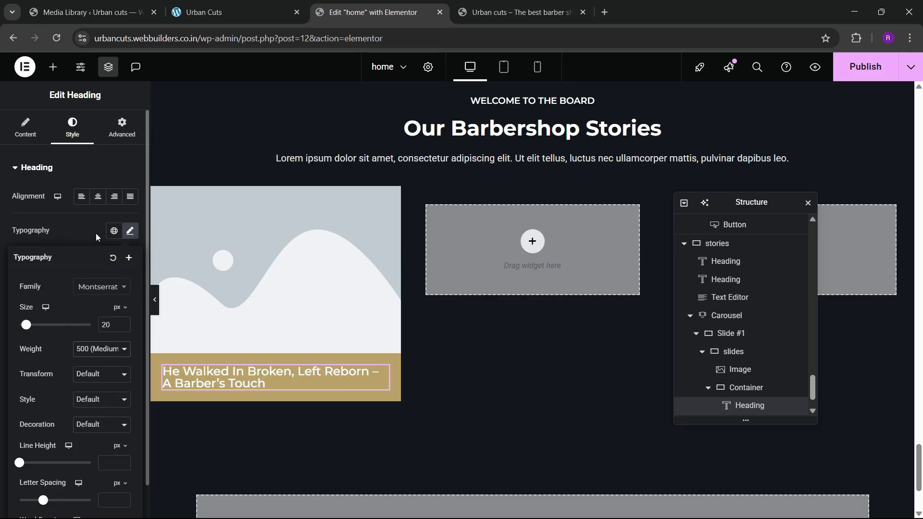
left_click(97, 346)
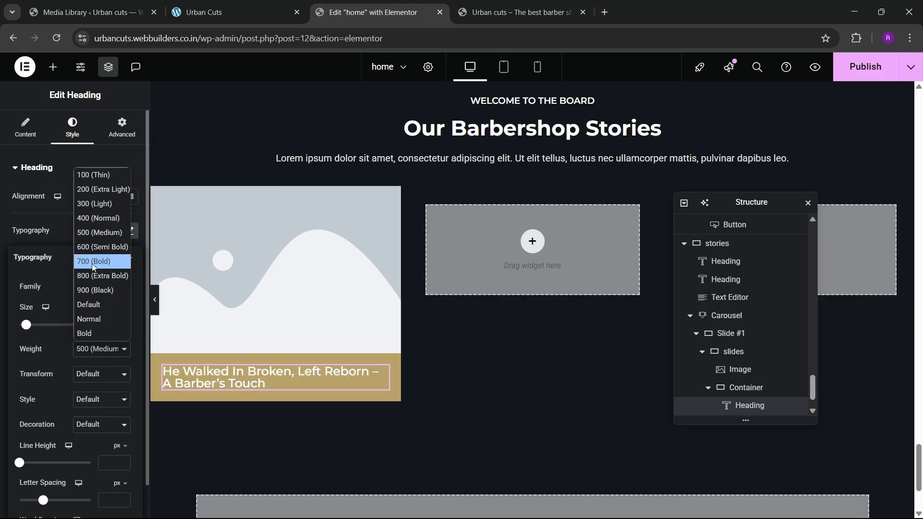
left_click(92, 247)
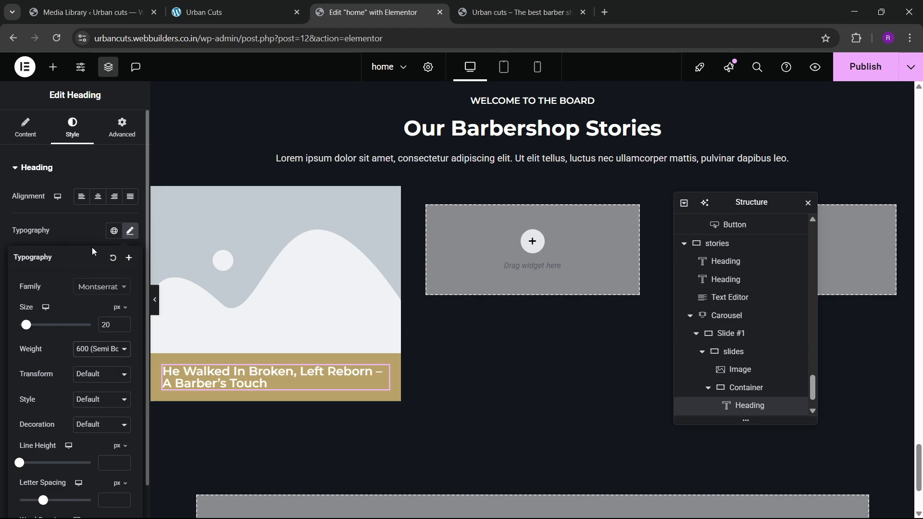
- Set the card heading's line height to 1.2 em, comparing the card with the reference site
left_click(204, 6)
left_click(182, 209)
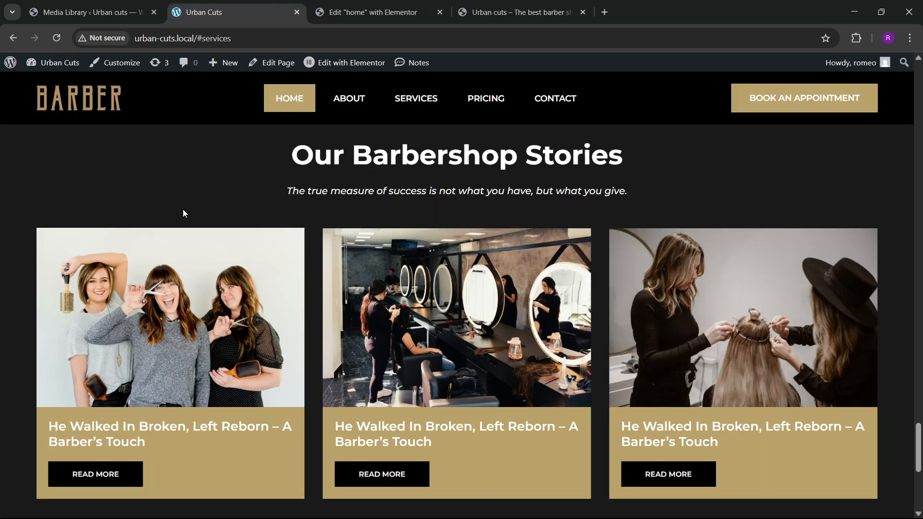
left_click(344, 12)
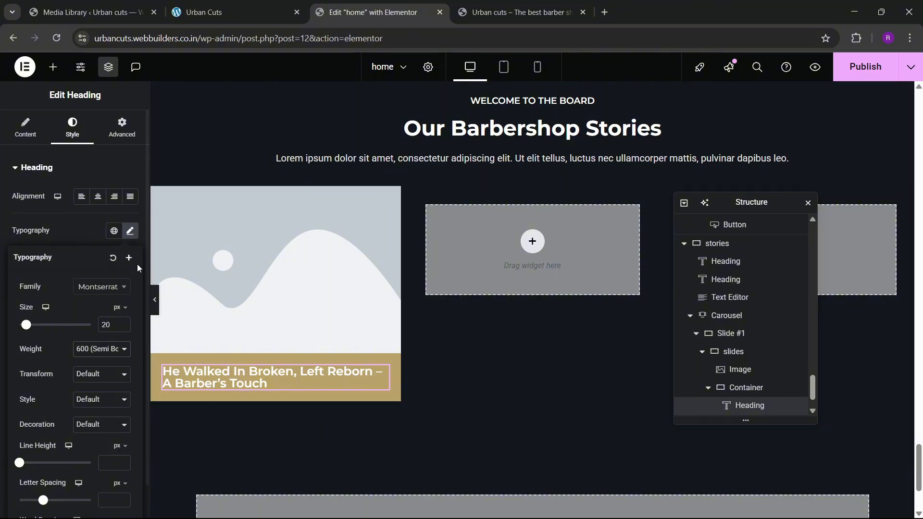
left_click(116, 463)
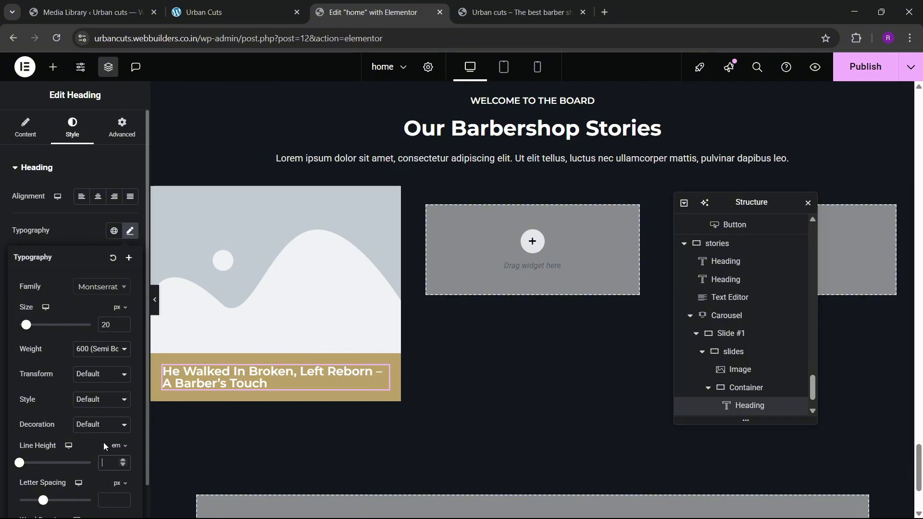
type("1.2")
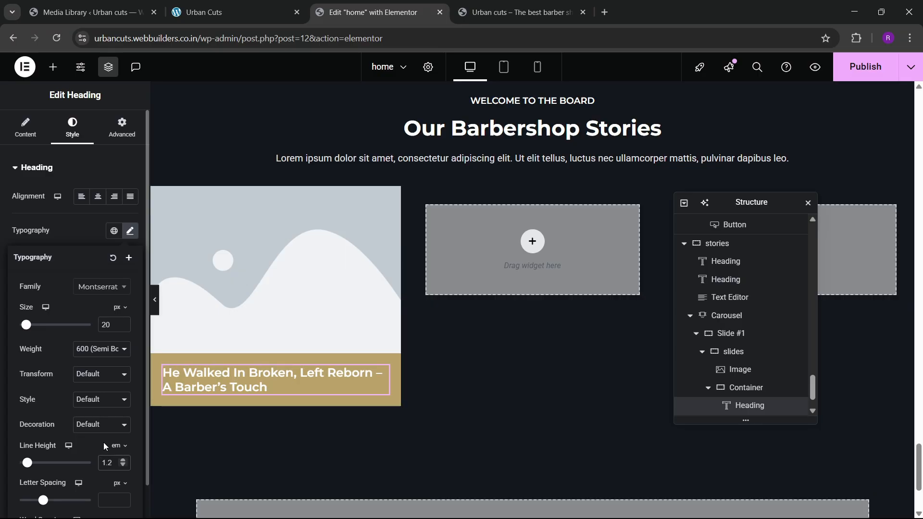
left_click(223, 15)
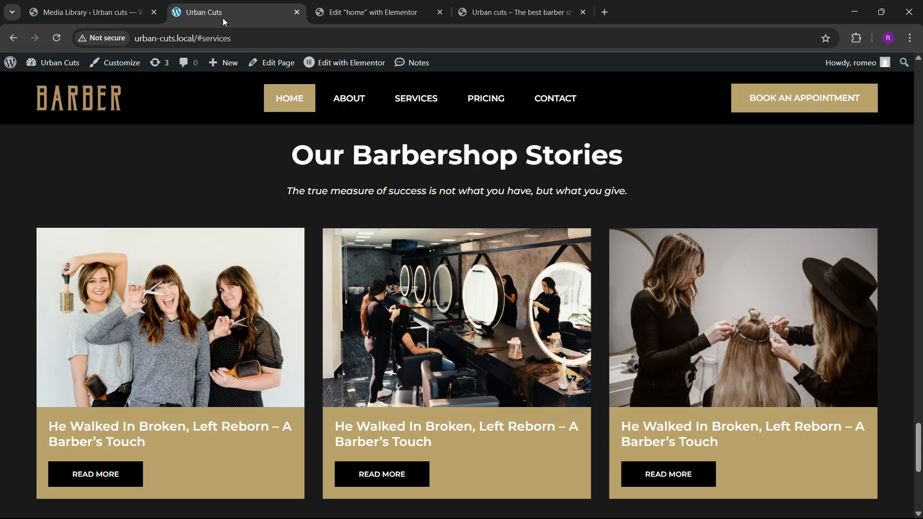
left_click(353, 5)
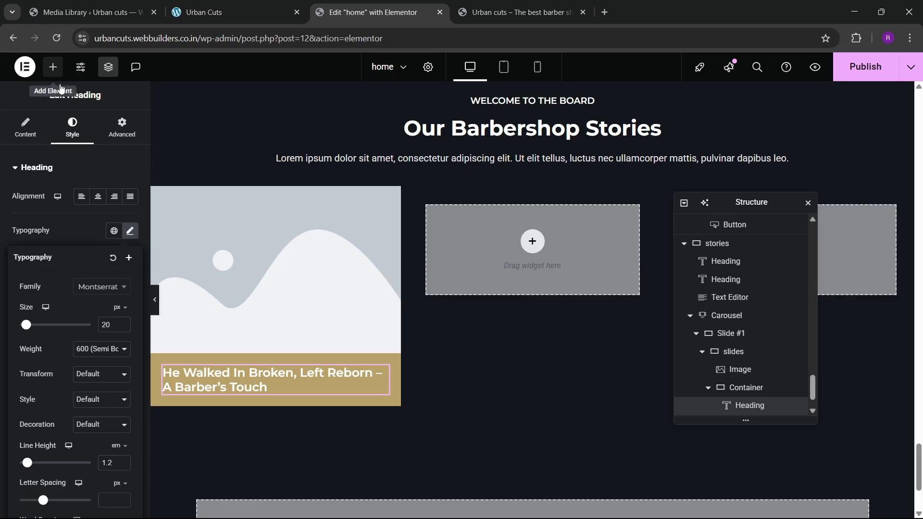
- Add a Button widget below the card heading and set its text to "READ MORE" as on the reference site
left_click(54, 68)
scroll(226, 411, "down", 1)
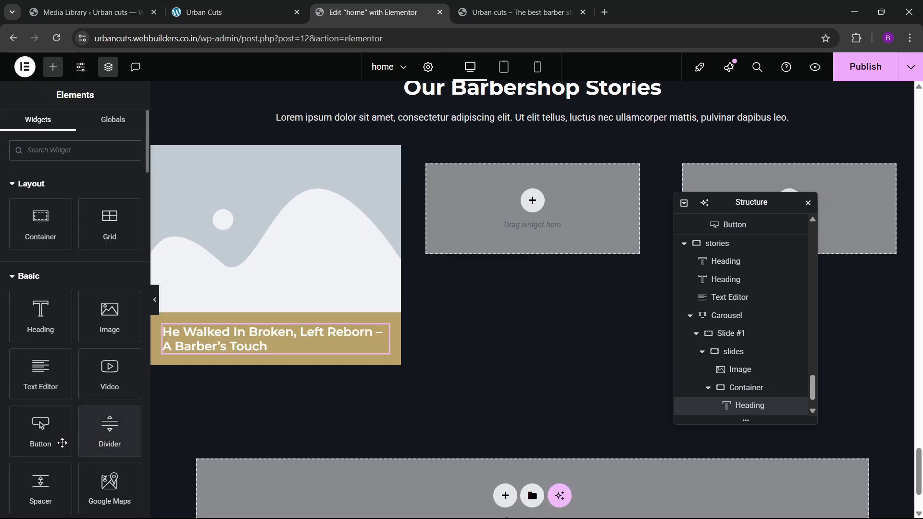
left_click_drag(299, 361, 298, 345)
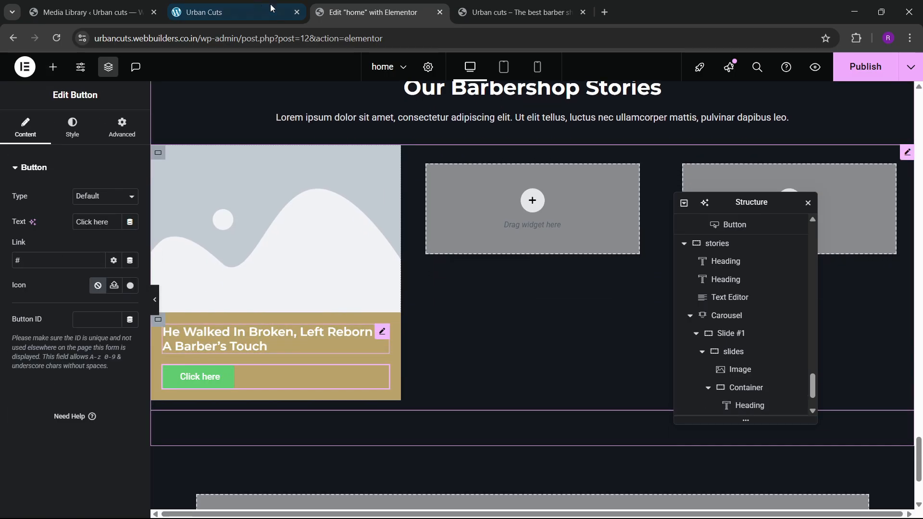
left_click(216, 12)
left_click(375, 12)
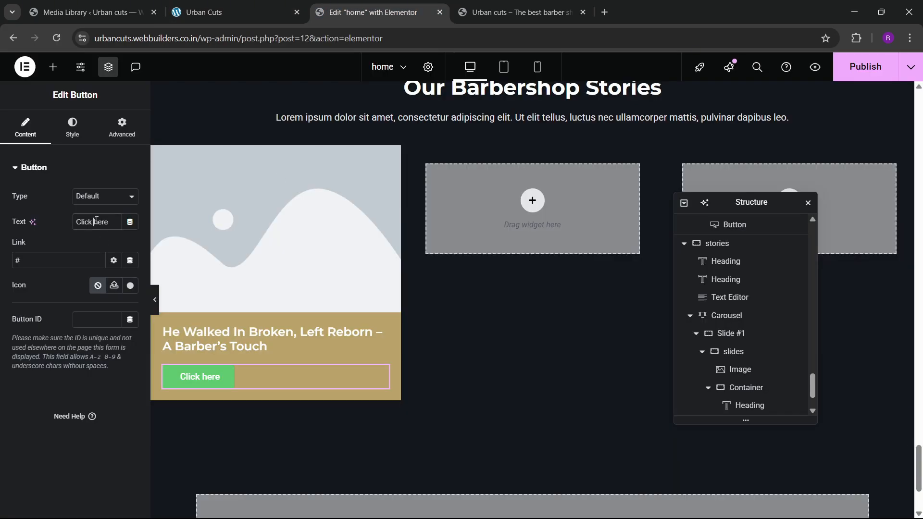
key("ctrl+a")
key("BackSpace")
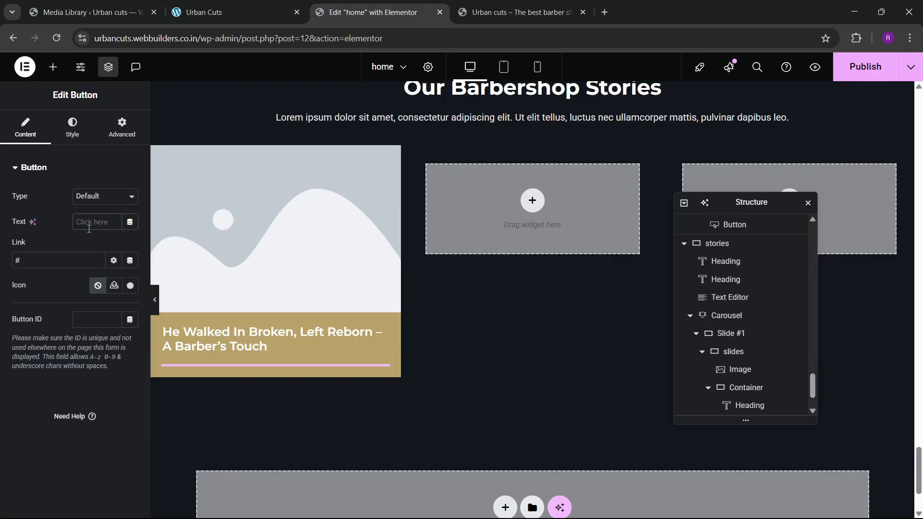
type("READ MORE")
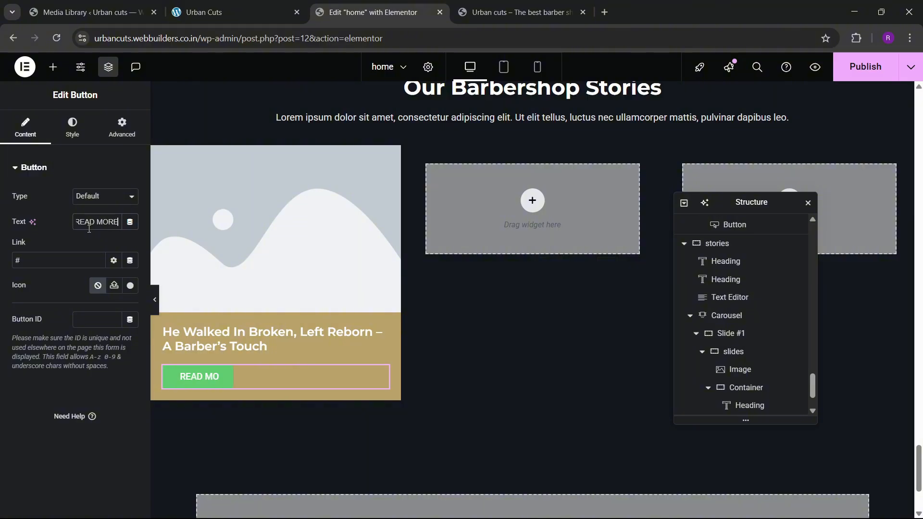
- Set the READ MORE button's background color to black and its text color to white, checking against the reference site
left_click(72, 127)
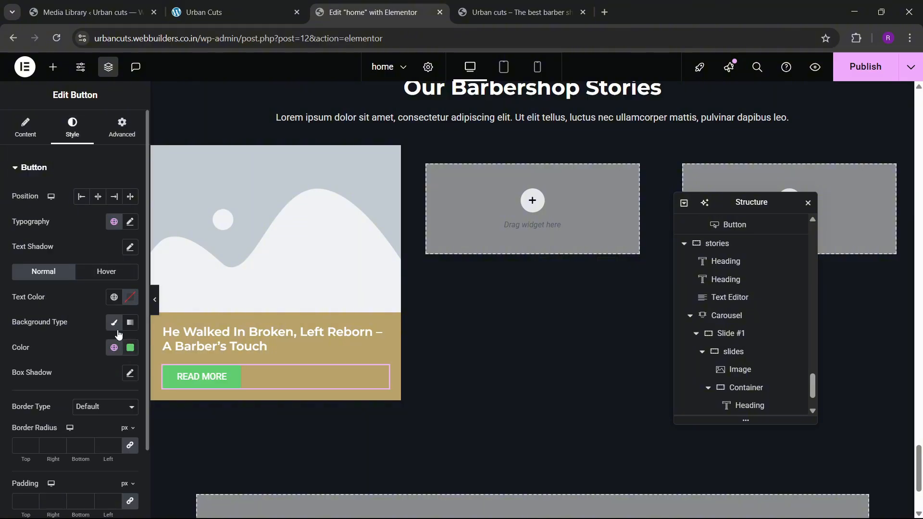
left_click(130, 347)
left_click_drag(101, 264, 46, 317)
left_click(45, 317)
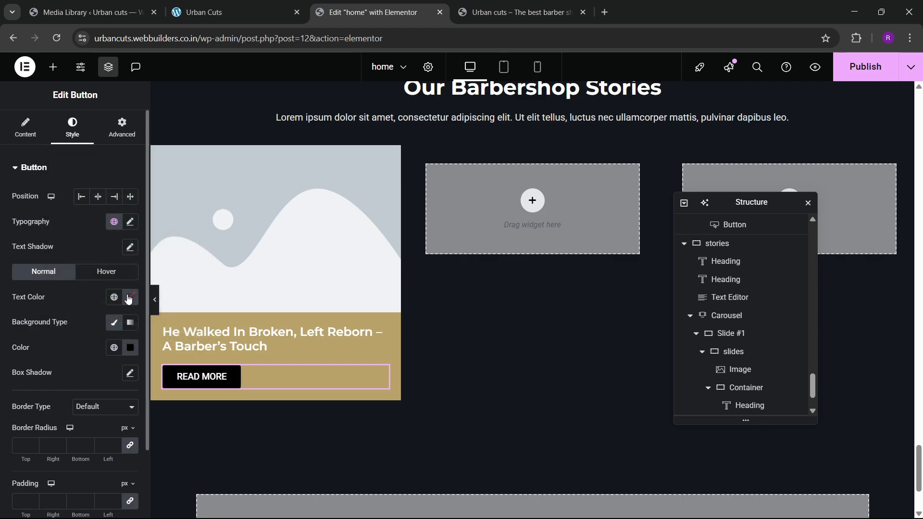
left_click(226, 12)
left_click(360, 4)
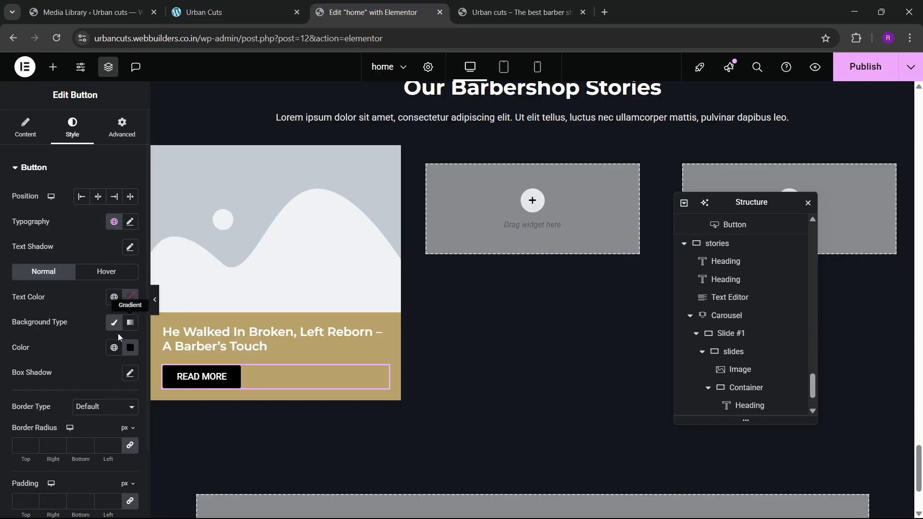
left_click(130, 297)
left_click_drag(127, 434, 79, 291)
left_click(50, 409)
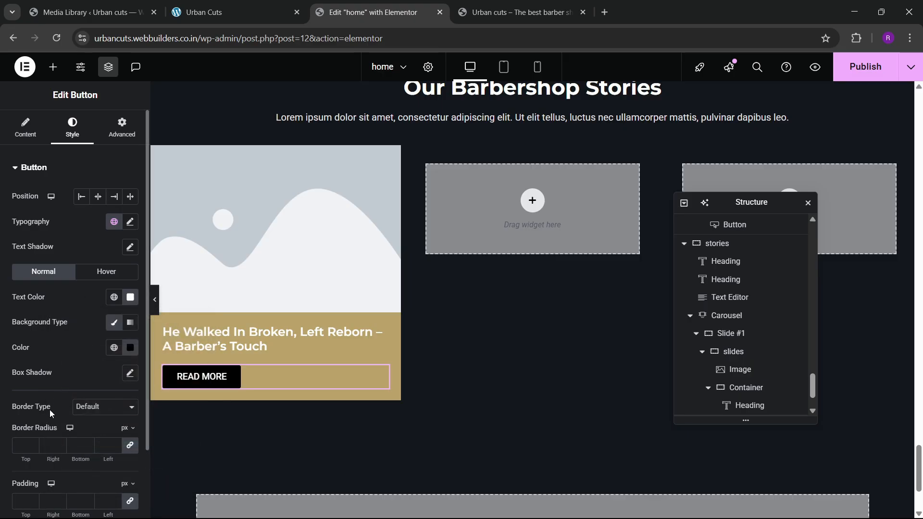
- Set the READ MORE button's font family to Montserrat
scroll(49, 410, "down", 2)
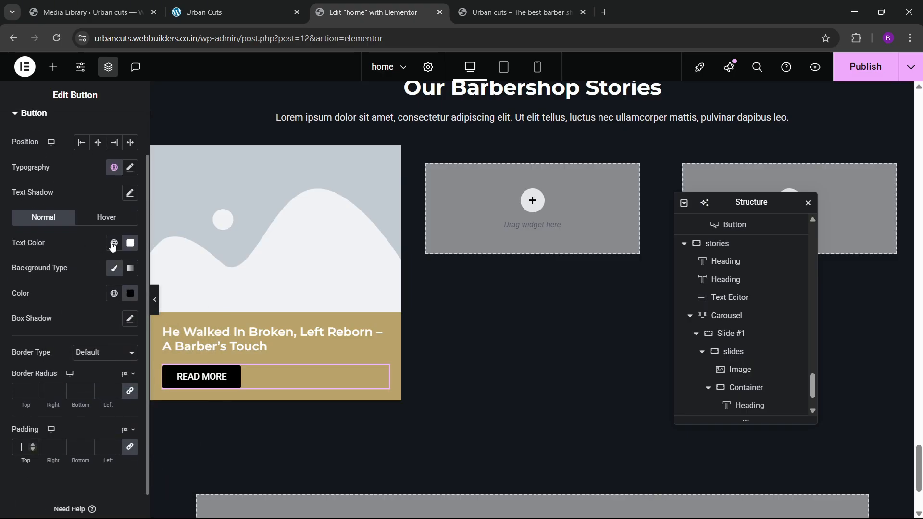
left_click(130, 167)
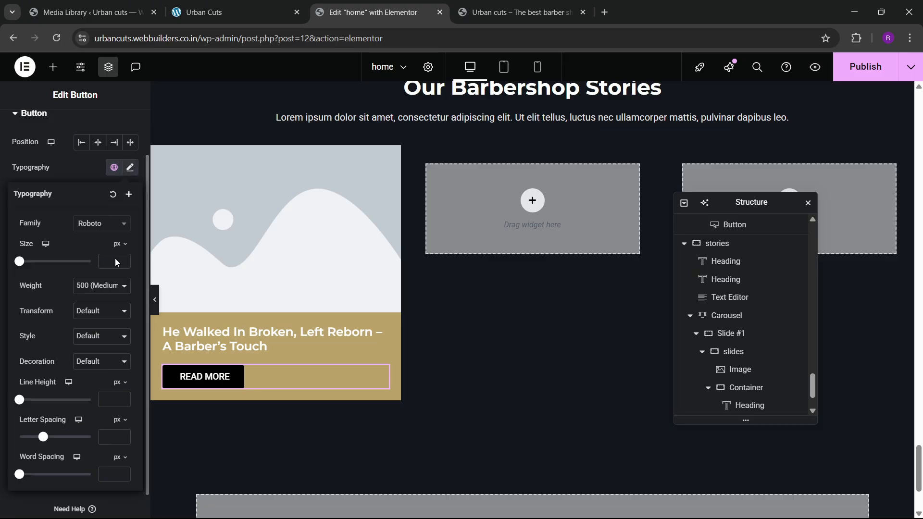
left_click(98, 230)
type("m")
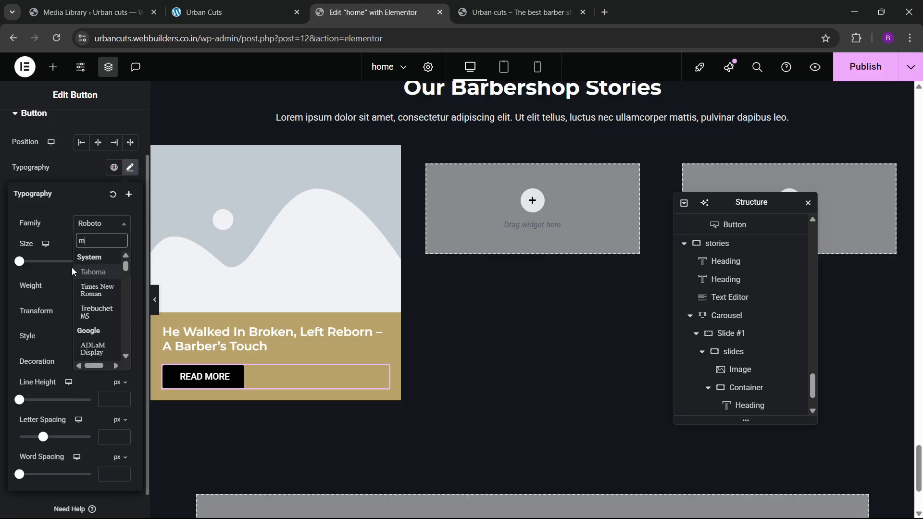
type("ontserrat")
key("Return")
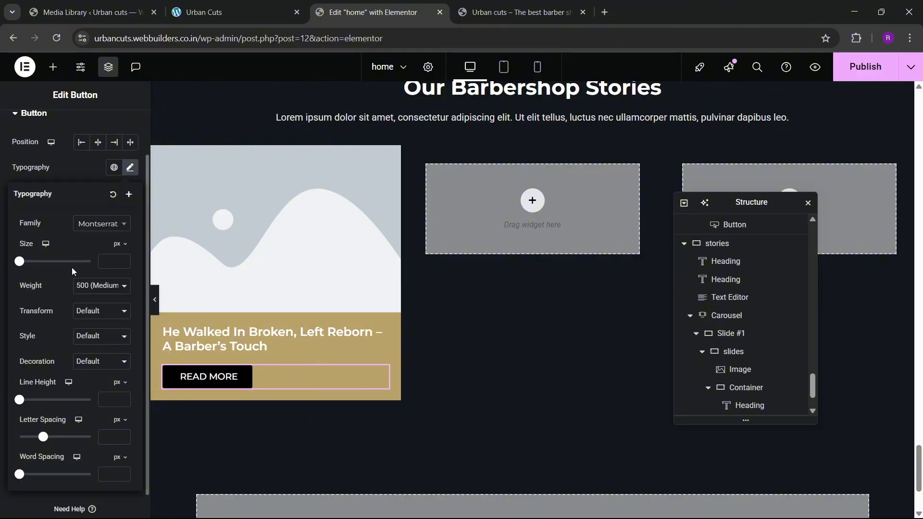
- Set the READ MORE button's font size to 12 px
left_click(124, 260)
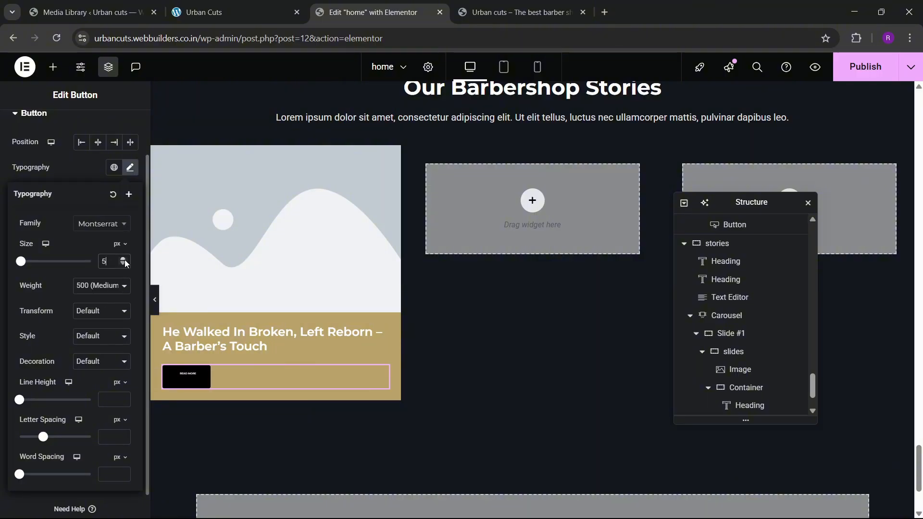
left_click(124, 259)
left_click(124, 260)
left_click(124, 259)
left_click(125, 260)
left_click(124, 259)
left_click(124, 259)
left_click(124, 259)
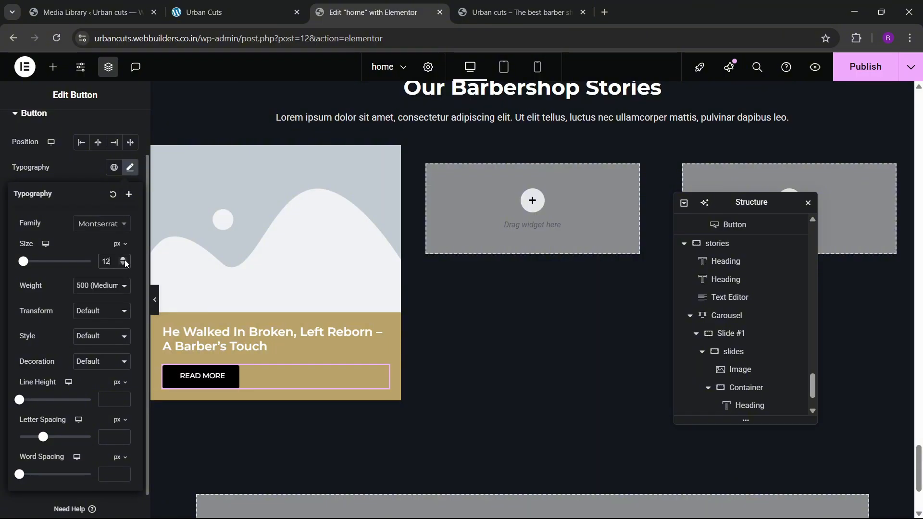
- Set the first slide's image to the photo of three women holding hair tools, matching the reference site
left_click(217, 4)
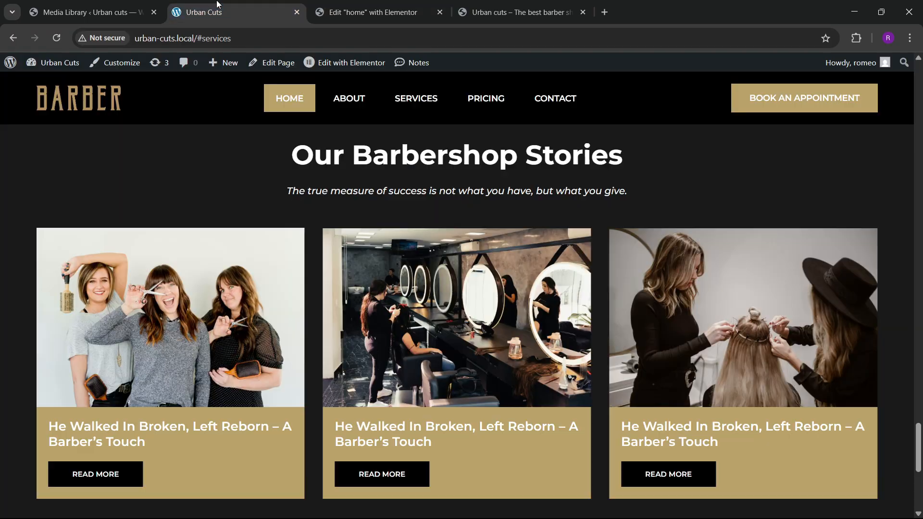
left_click(384, 4)
left_click(299, 243)
left_click(77, 240)
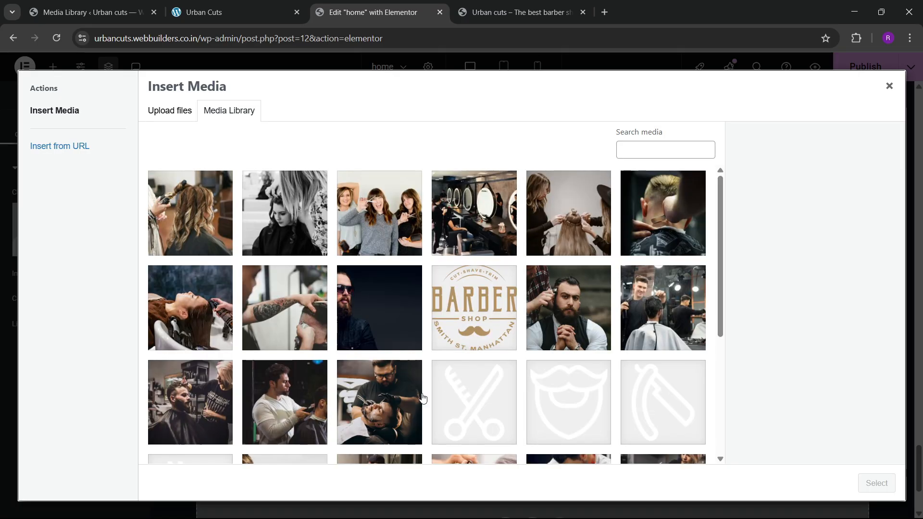
left_click(407, 257)
left_click(881, 486)
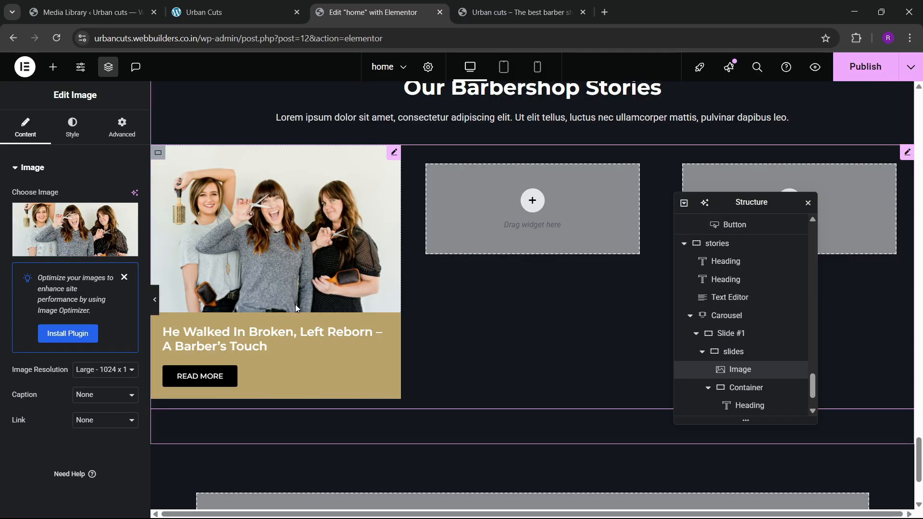
- Give the READ MORE button a white background and the global gold text color in its hover state
left_click(231, 12)
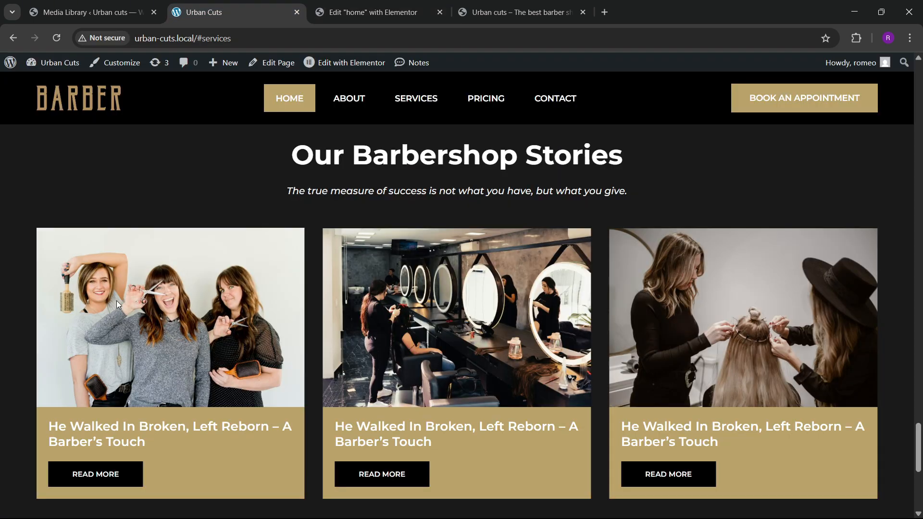
left_click(372, 12)
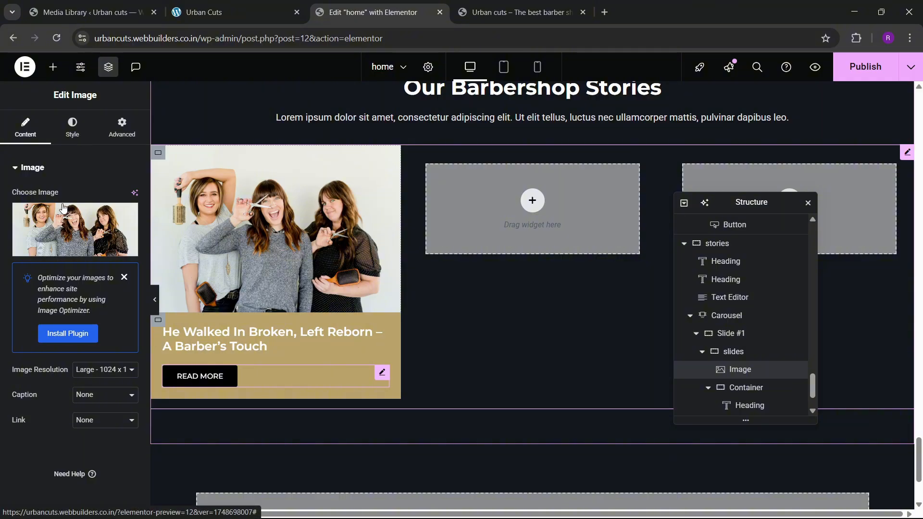
left_click(201, 382)
left_click(105, 271)
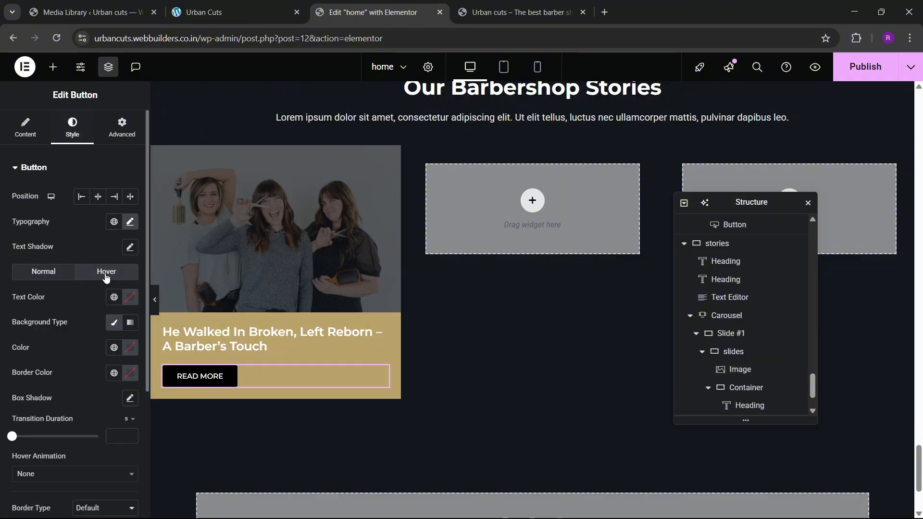
left_click(130, 347)
left_click_drag(71, 207, 47, 182)
left_click(64, 425)
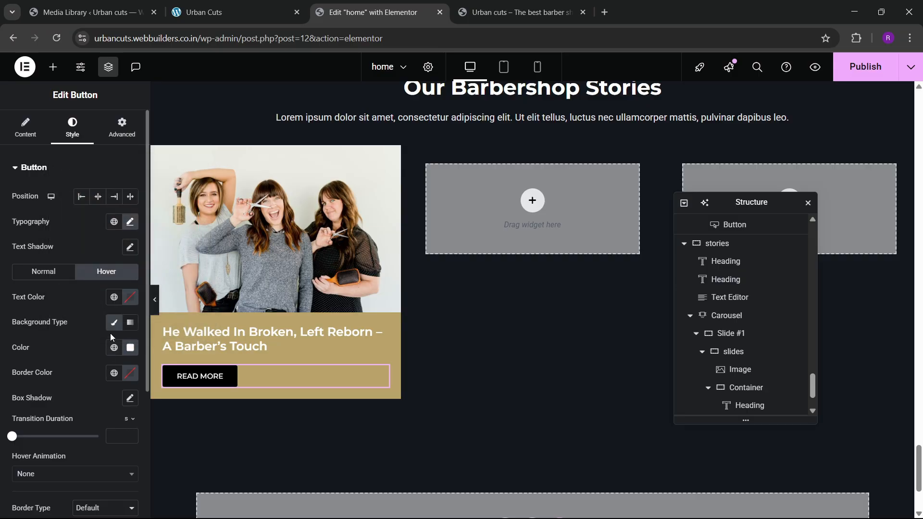
left_click(114, 298)
left_click(43, 449)
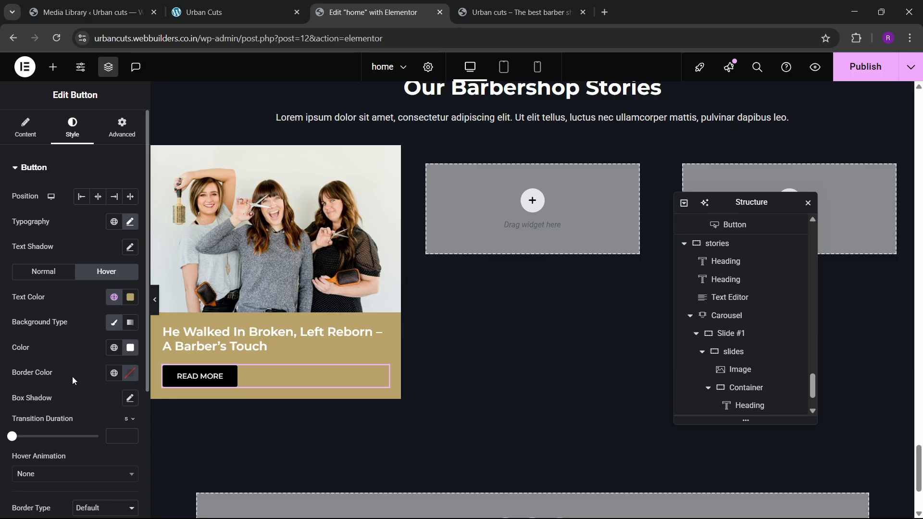
- Set the READ MORE button's hover animation to Bob
left_click(52, 474)
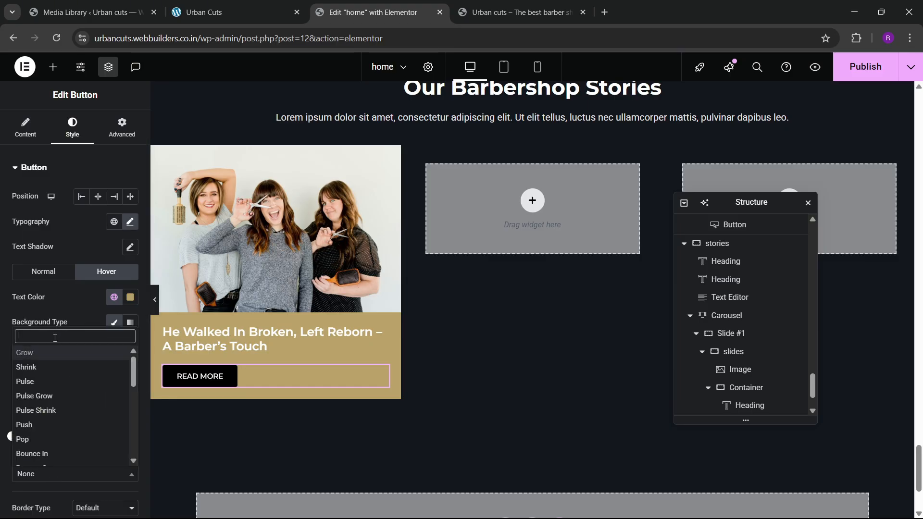
type("bob")
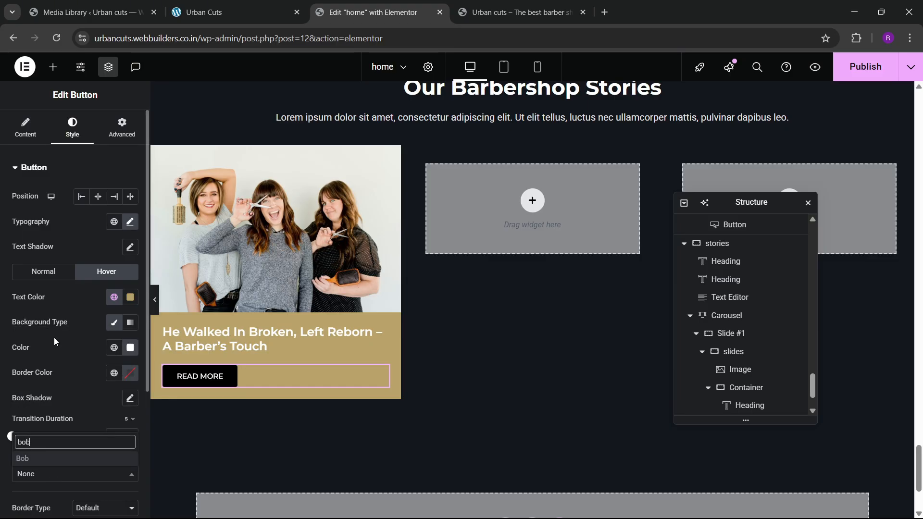
left_click(37, 460)
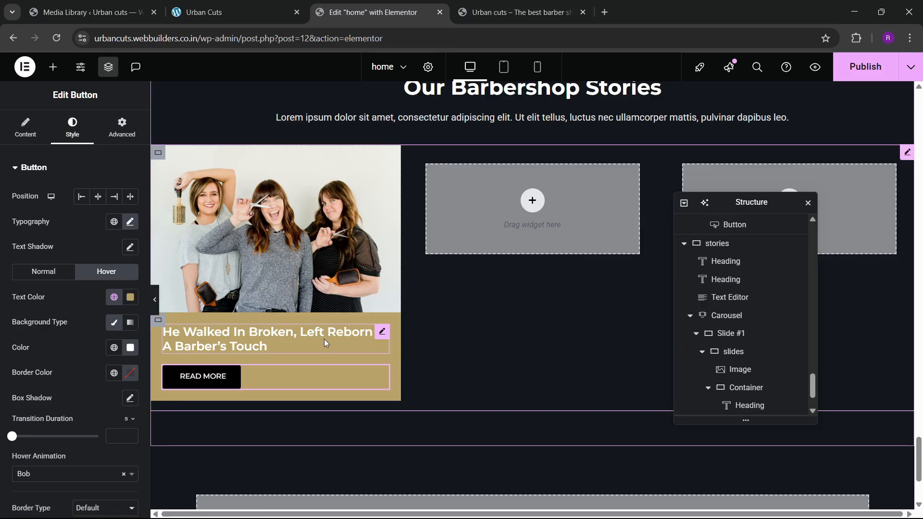
- Remove the empty Slide #2 and Slide #3 from the stories carousel
left_click(695, 333)
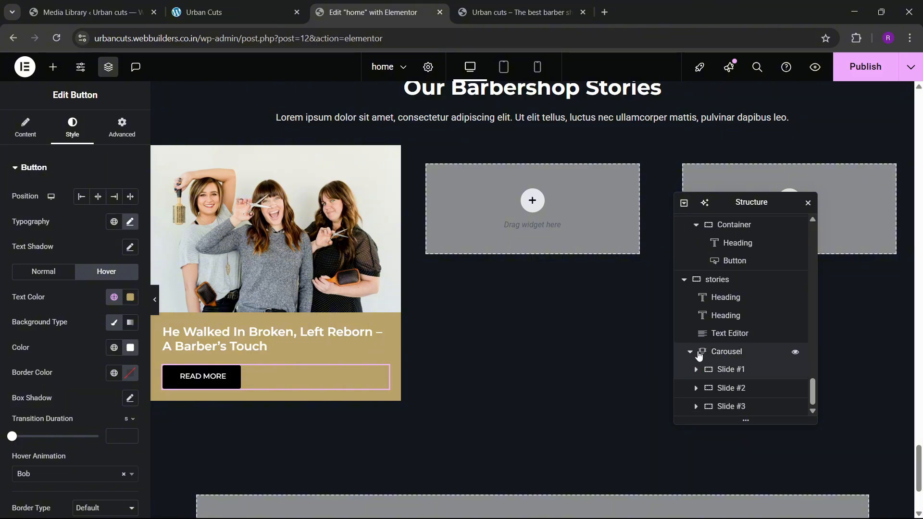
left_click(726, 352)
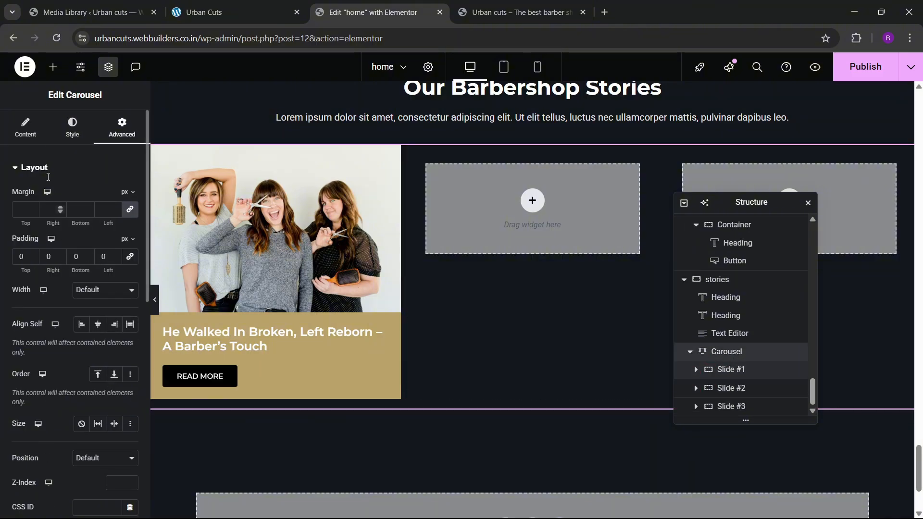
left_click(33, 140)
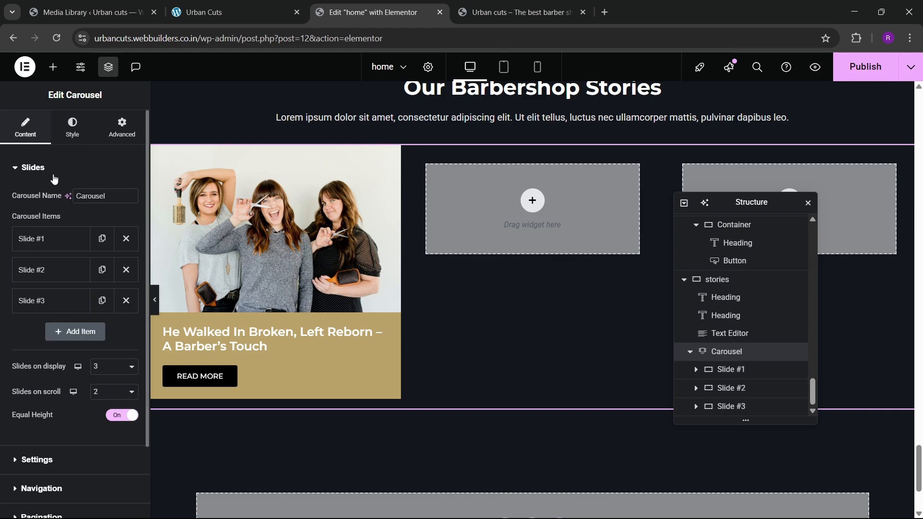
left_click(128, 277)
left_click(128, 273)
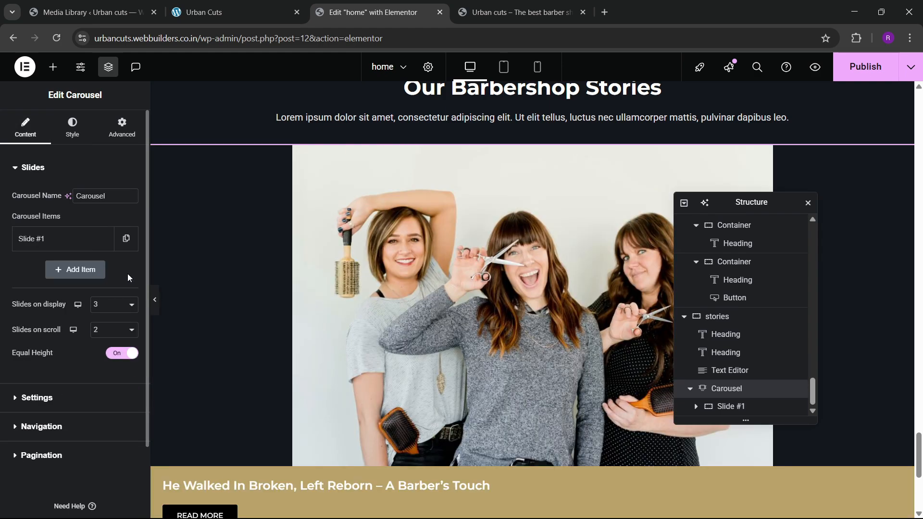
- Duplicate the finished Slide #1 until the stories carousel holds five slides
left_click(123, 247)
left_click(103, 297)
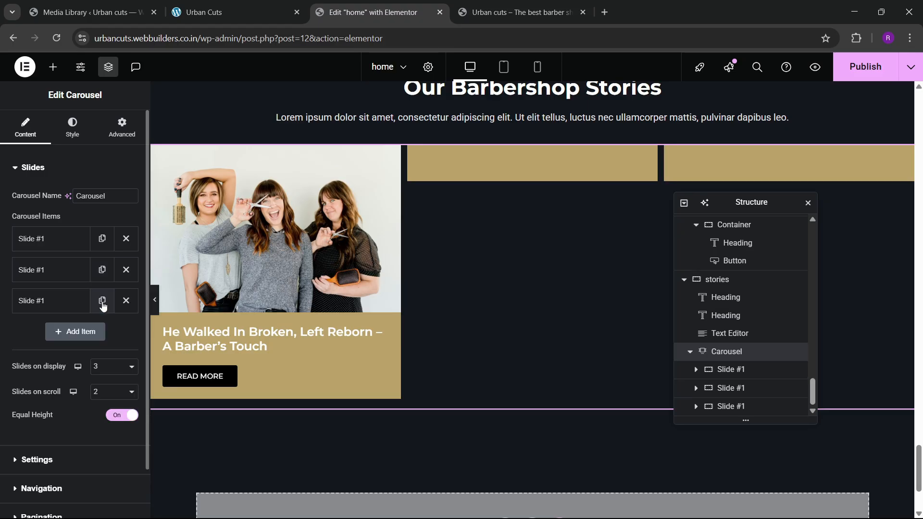
left_click(99, 334)
left_click(102, 334)
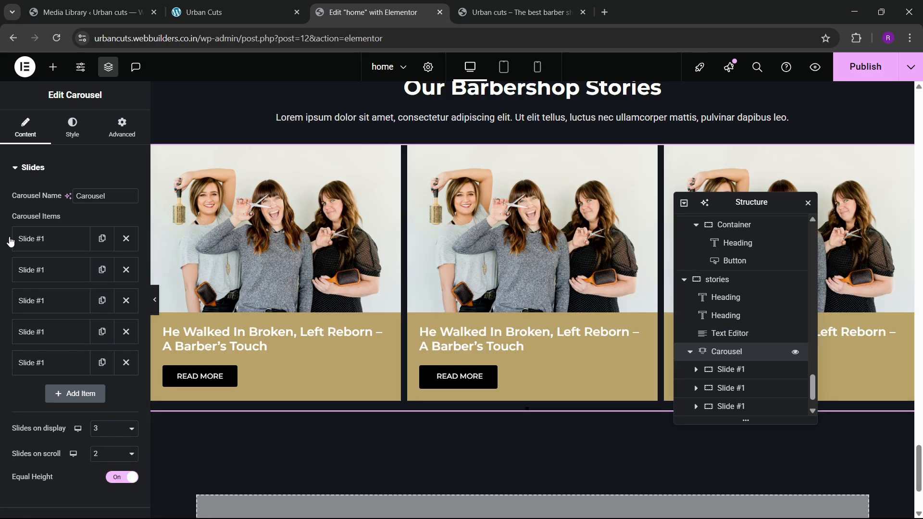
- Set the carousel's gap between slides to 30 and its pagination dot size to 15 px
left_click(72, 128)
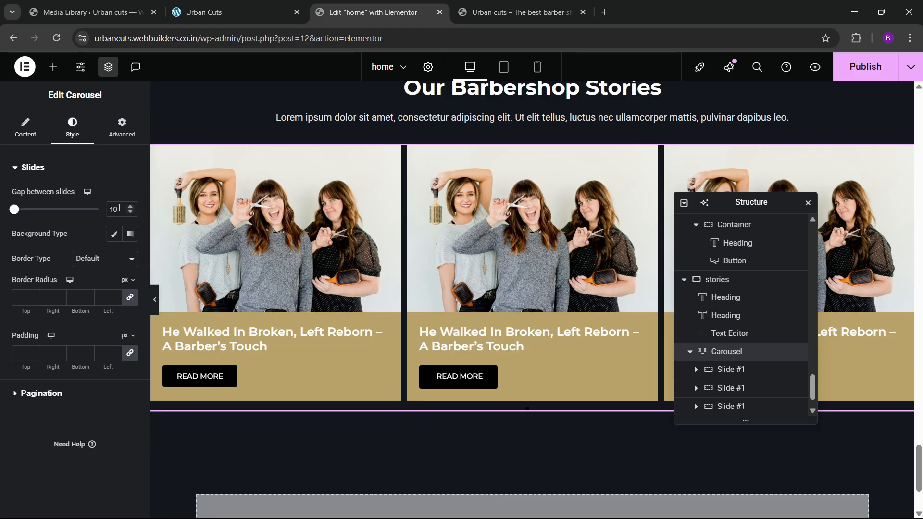
type("30")
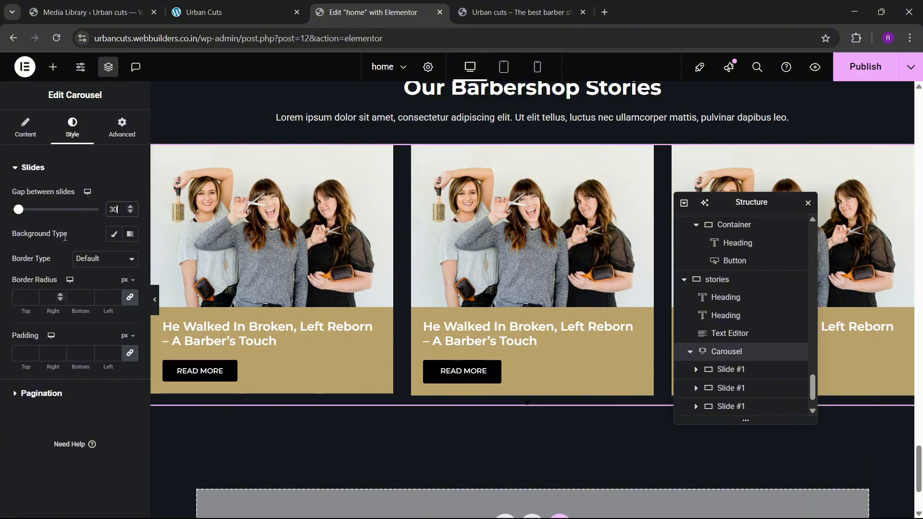
left_click(42, 397)
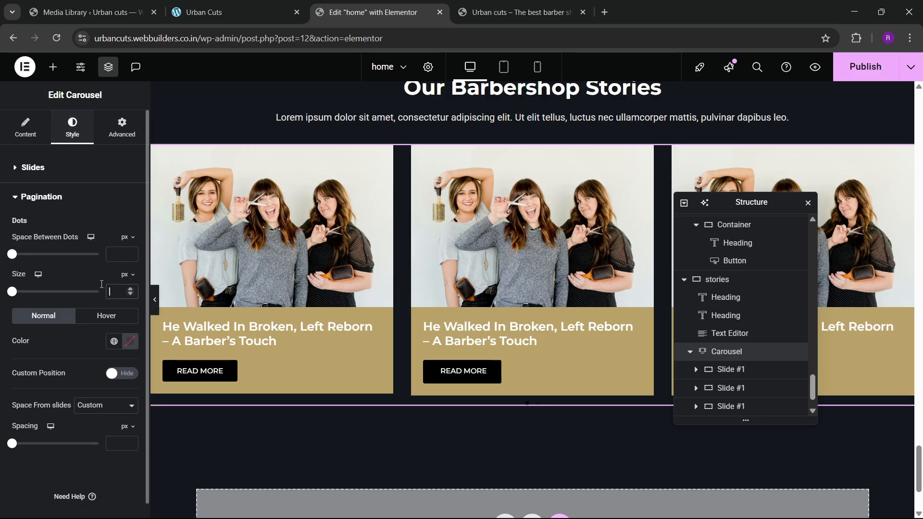
type("15")
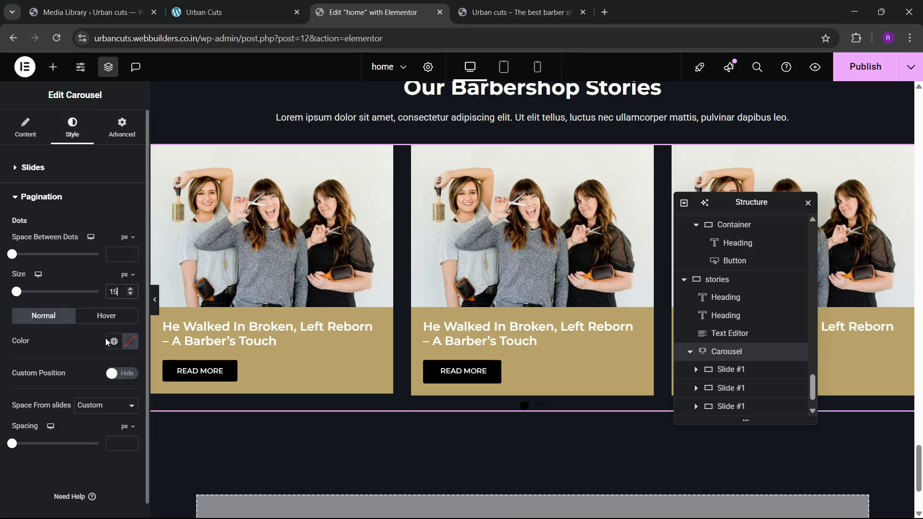
- Color the carousel's pagination dots white in the normal state and the global gold on hover
left_click(130, 341)
left_click(79, 345)
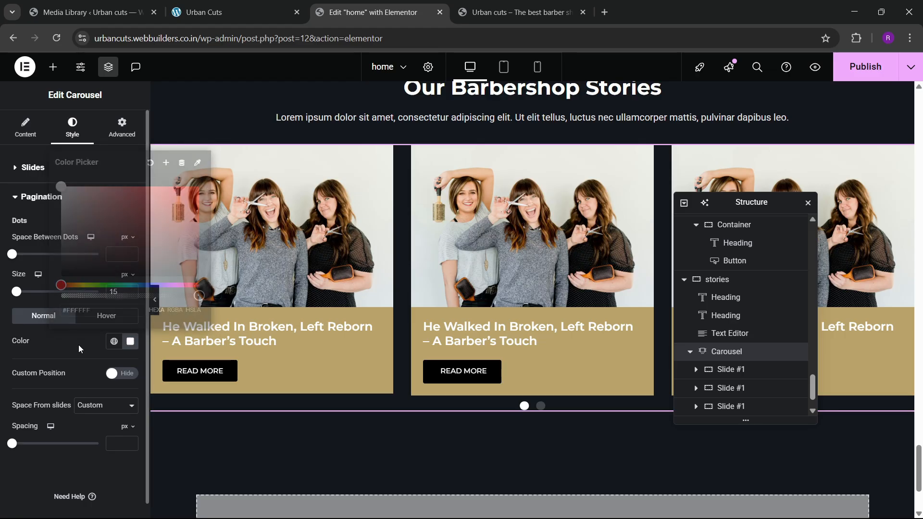
left_click(121, 318)
left_click(115, 343)
left_click(67, 268)
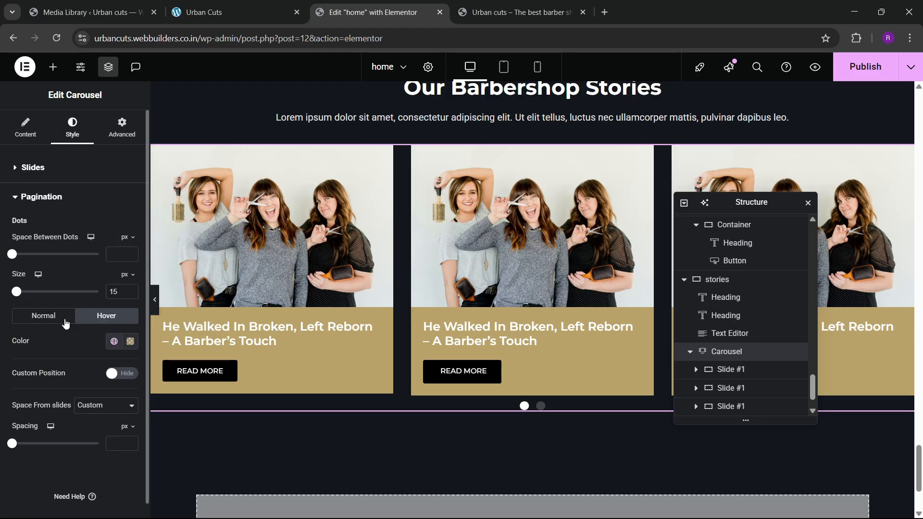
- Reduce the pagination dot size to 11 px and set the dots' spacing from the slides to 40 px
left_click(131, 295)
left_click(131, 295)
left_click(131, 295)
left_click(131, 295)
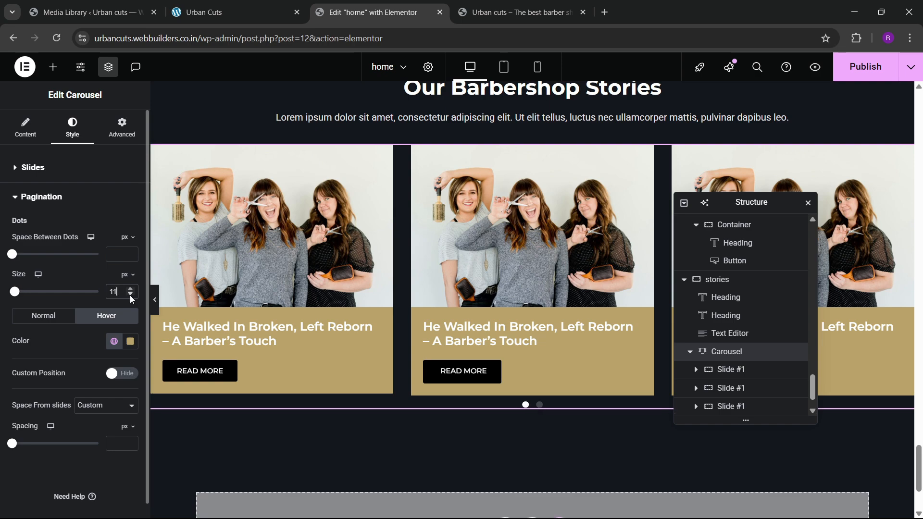
left_click(130, 295)
left_click(131, 290)
left_click(117, 448)
type("40")
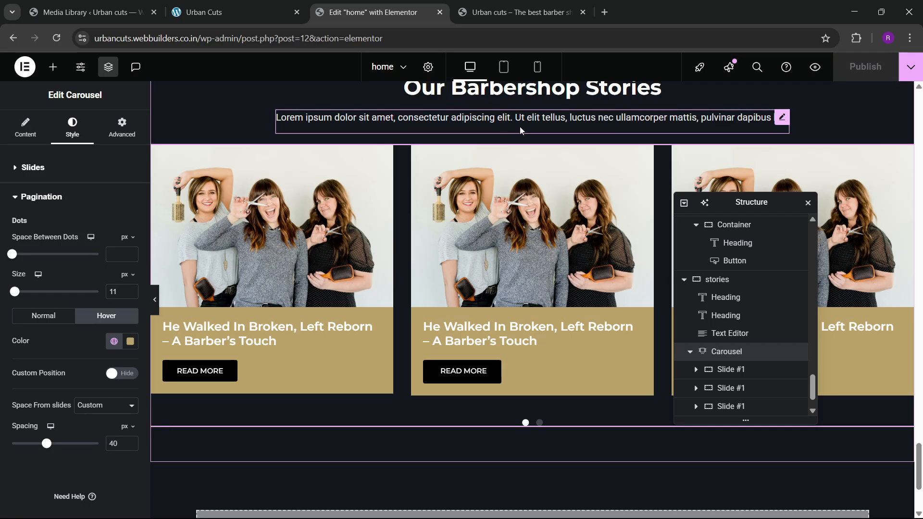
- Test the stories carousel's pagination dots on the live home page and compare the section with the reference site
left_click(517, 12)
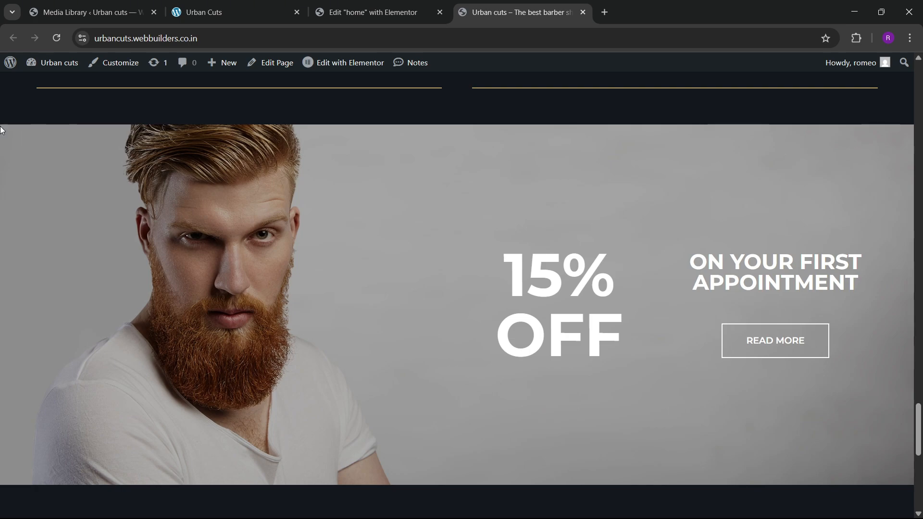
left_click_drag(917, 444, 918, 486)
left_click(457, 446)
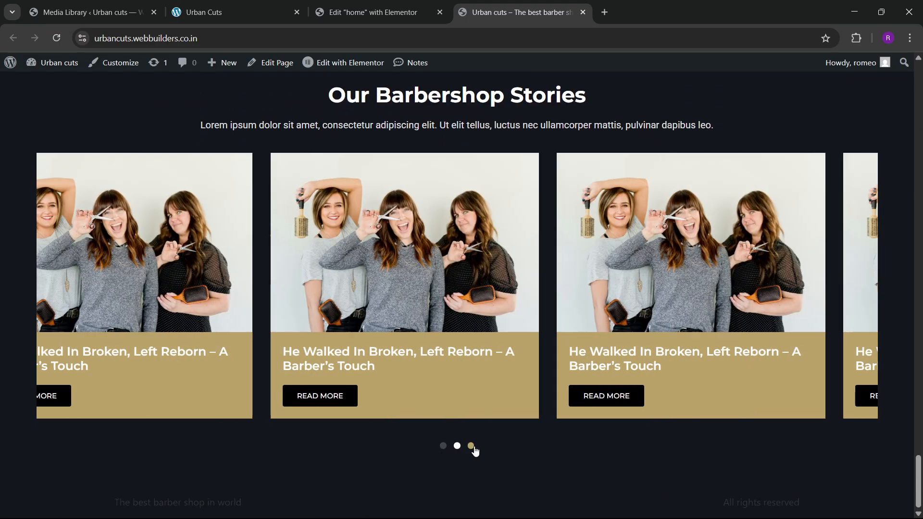
left_click(471, 446)
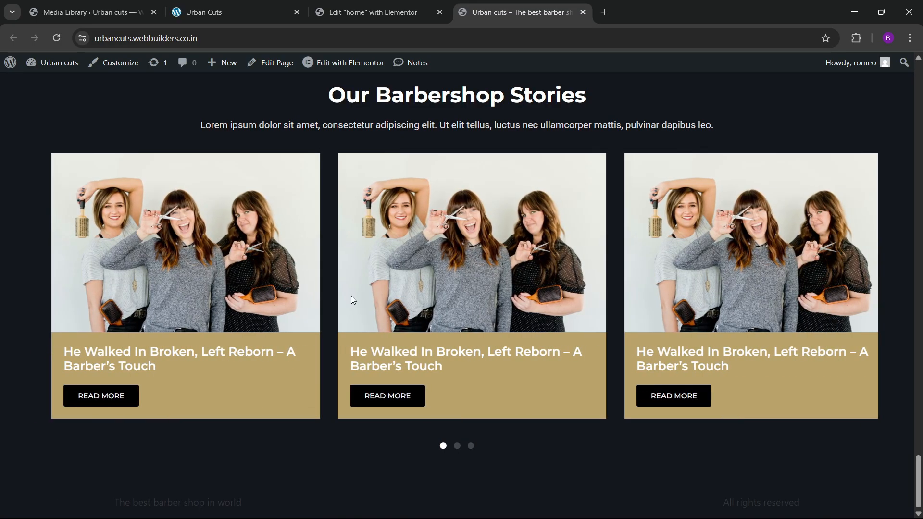
left_click(194, 7)
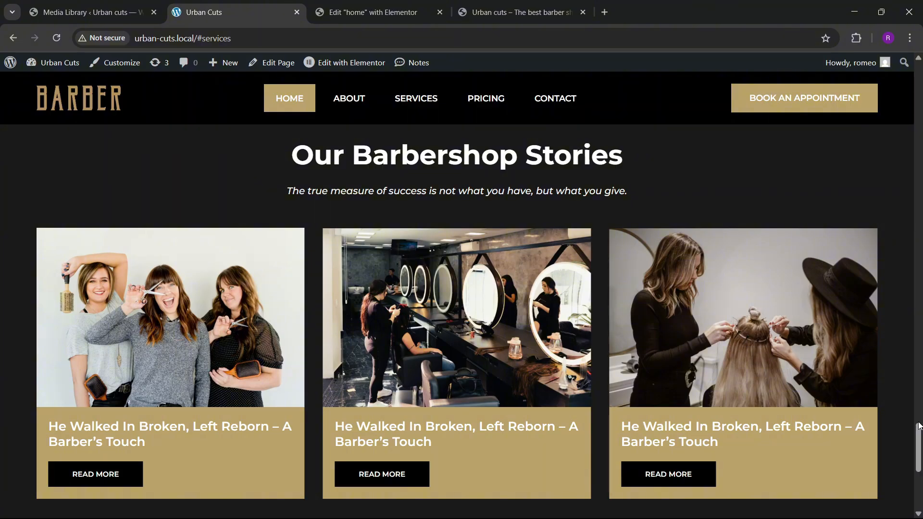
- Review the reference site's footer and open the site's Theme Builder in a new tab to start a new Footer template
left_click_drag(918, 426, 917, 475)
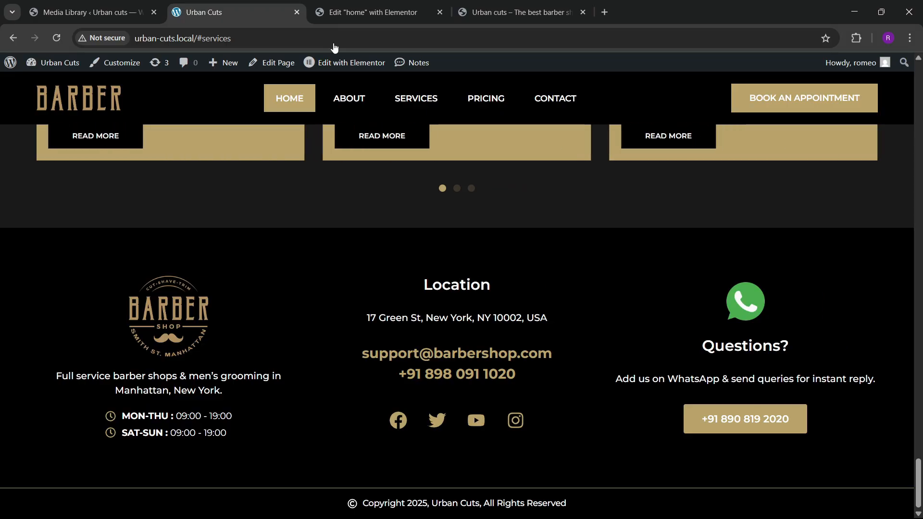
left_click(86, 12)
mouse_move(38, 274)
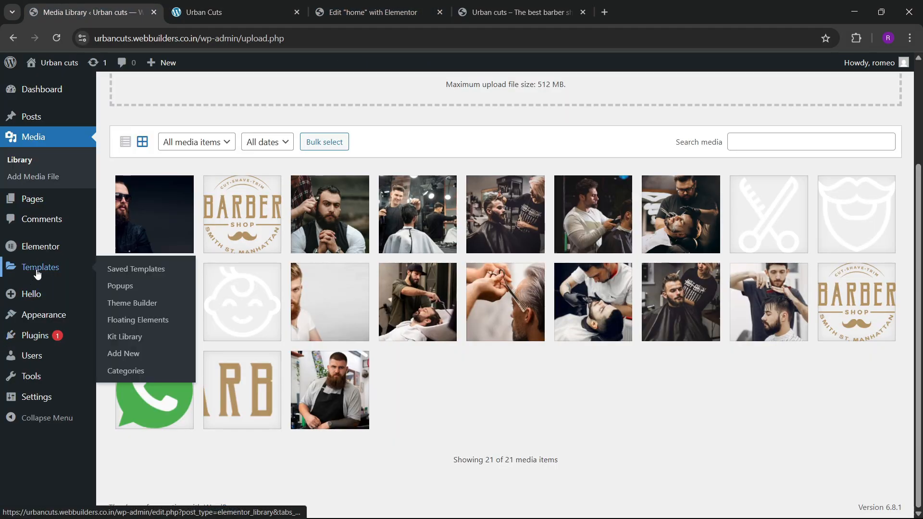
right_click(130, 303)
left_click(186, 32)
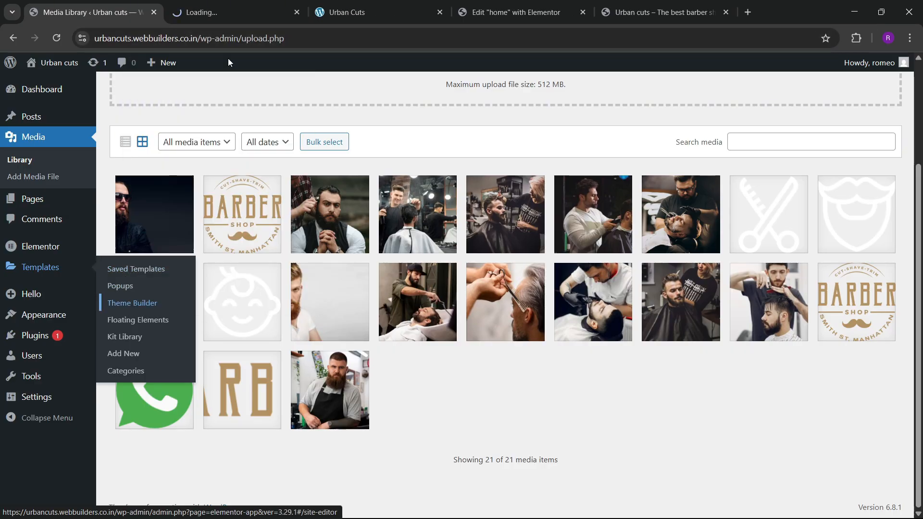
left_click(226, 5)
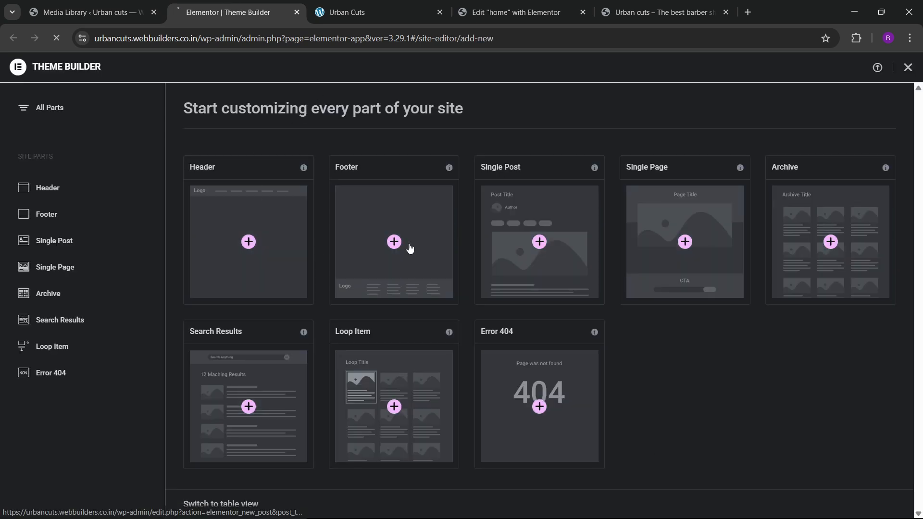
- Dismiss the template library and add a container with two equal columns to the blank footer template
left_click(345, 12)
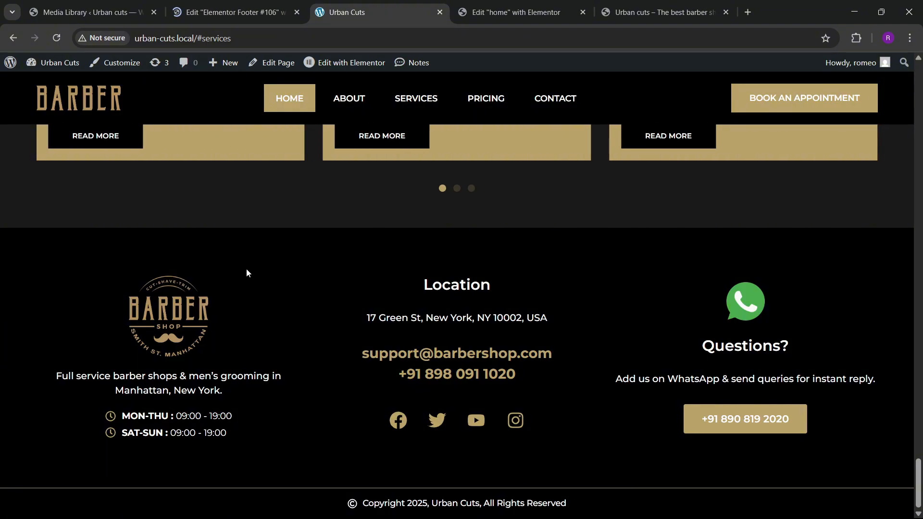
left_click(251, 5)
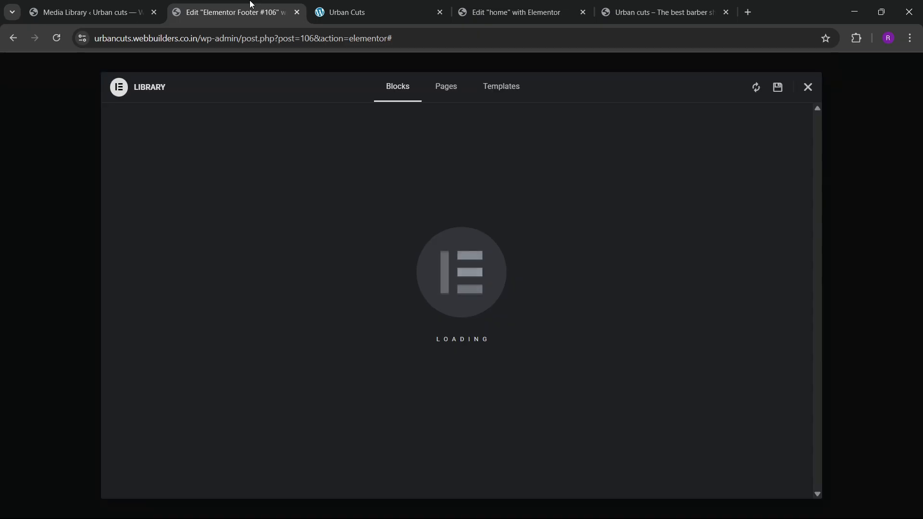
left_click(807, 87)
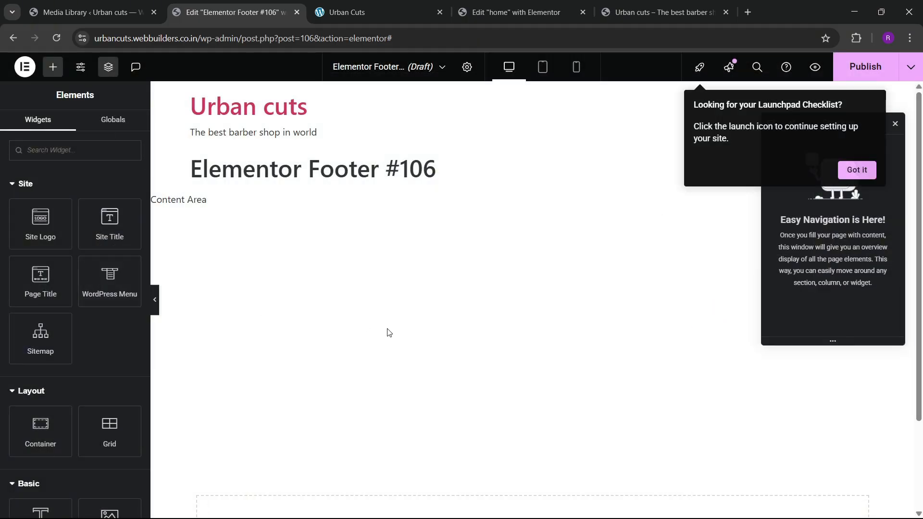
scroll(409, 321, "down", 2)
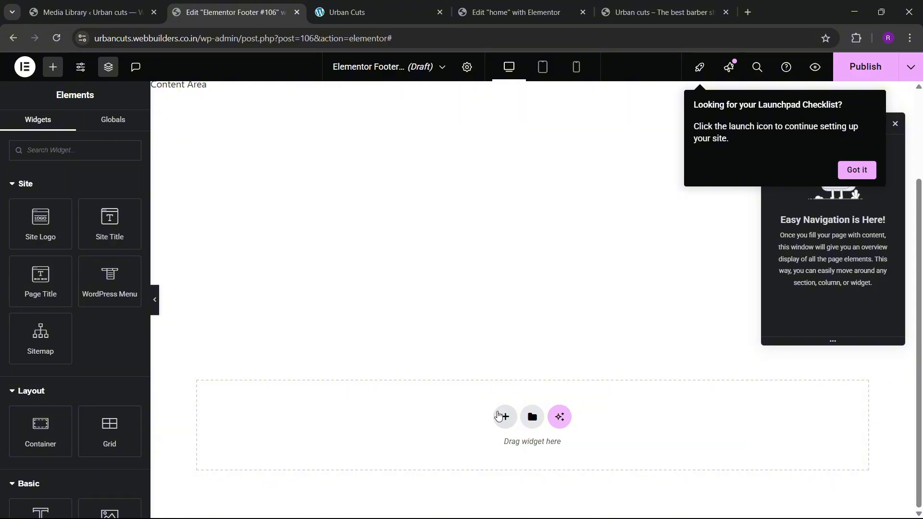
left_click(498, 416)
left_click(503, 437)
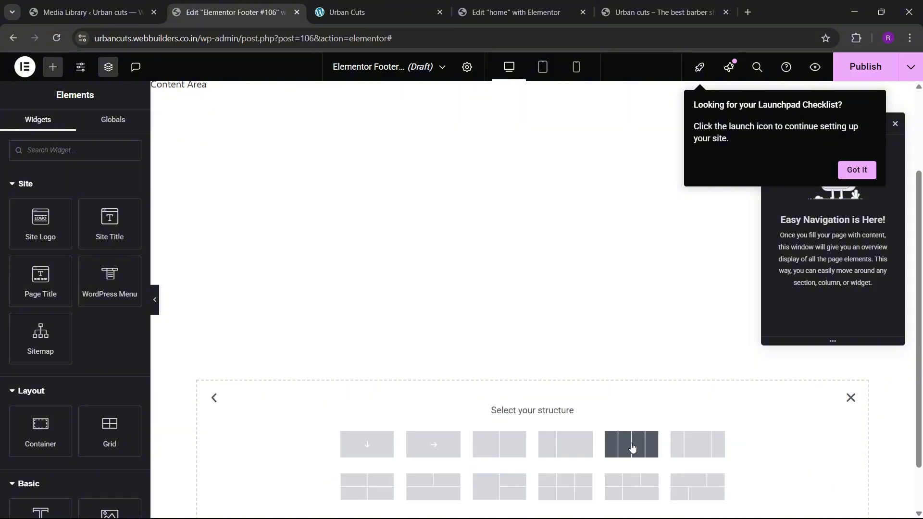
left_click(518, 446)
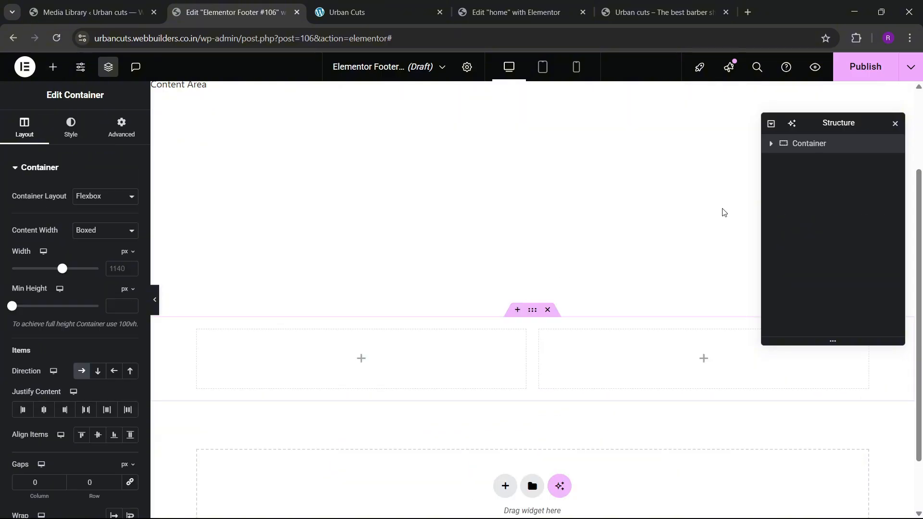
- Rename the outer container as footer and set its boxed content width to 1400 px
double_click(812, 151)
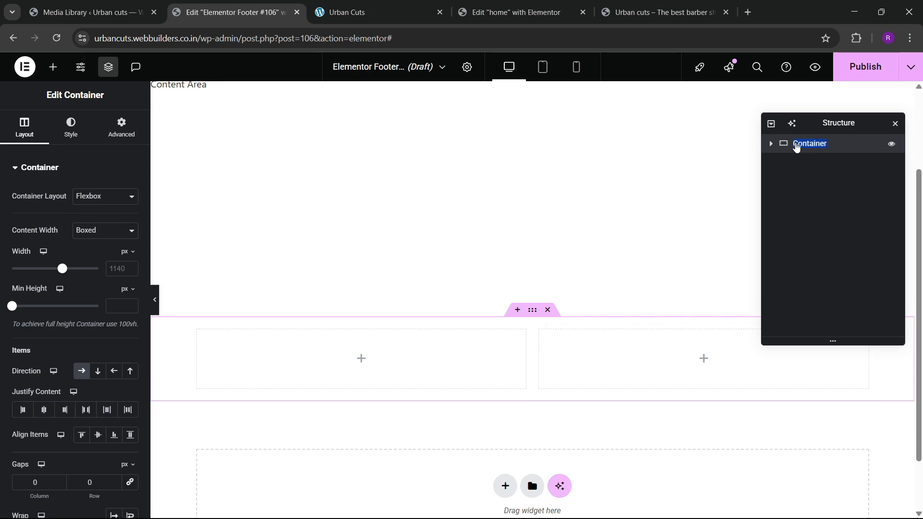
type("footer")
key("Return")
left_click(124, 270)
type("1400")
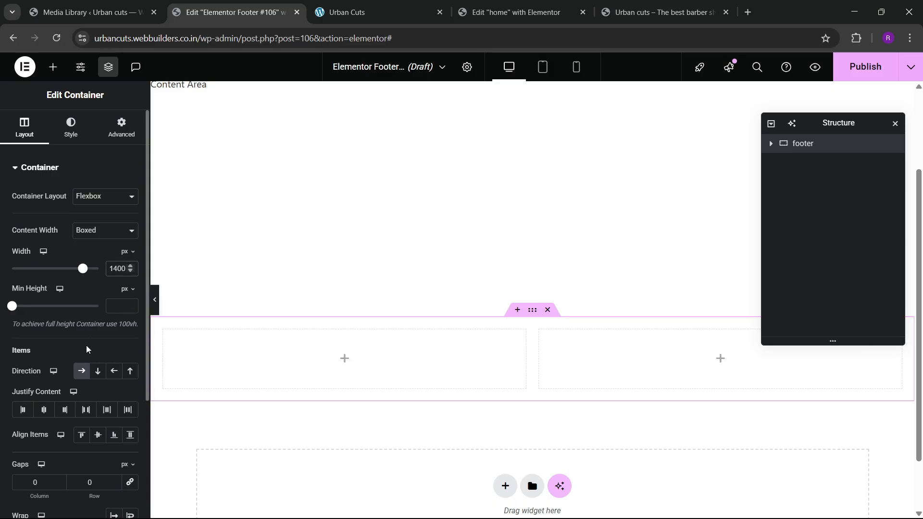
- Set the footer container's top and bottom padding to 60 px, with 0 on the other sides
left_click(121, 127)
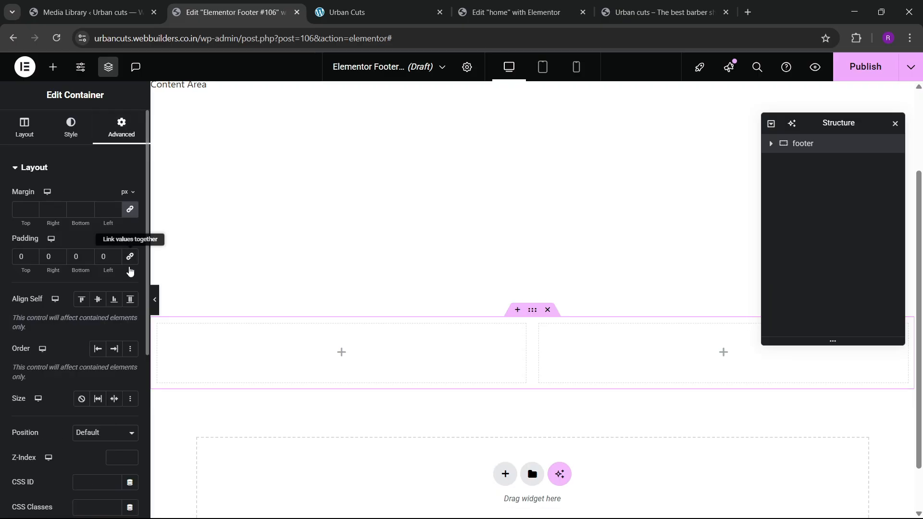
left_click(20, 257)
type("80")
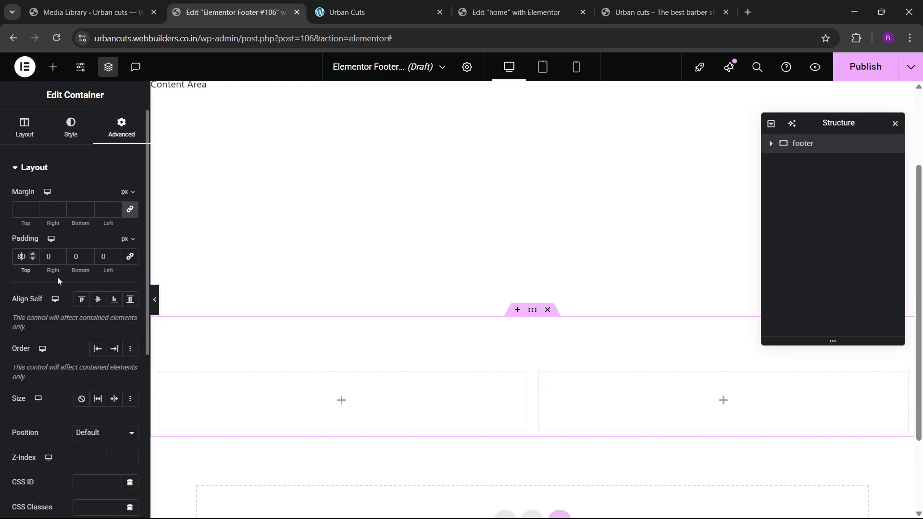
left_click(74, 257)
type("8")
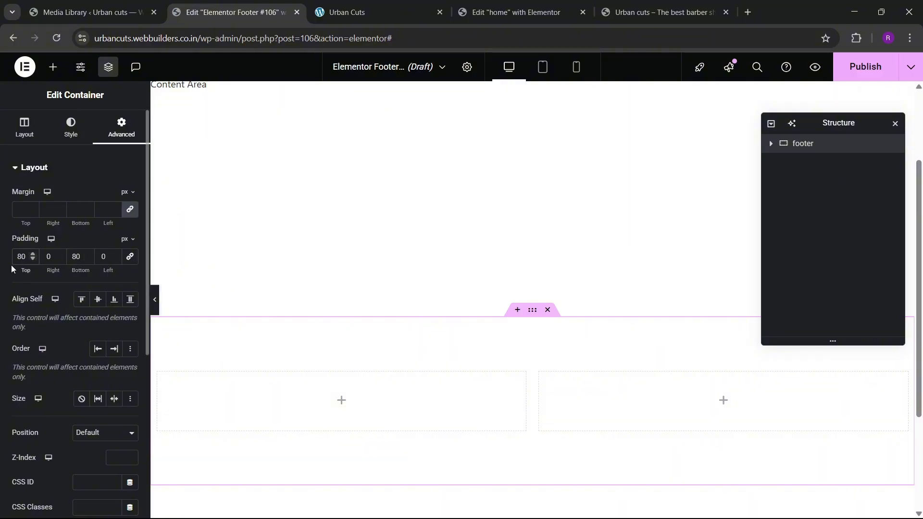
key("Down")
key("Down")
key("Down")
key("Down")
key("Down")
key("Down")
key("Down")
key("Down")
key("Down")
key("Down")
key("Down")
key("Down")
key("Down")
key("Down")
key("Down")
key("Down")
key("Down")
key("Down")
key("Down")
key("Down")
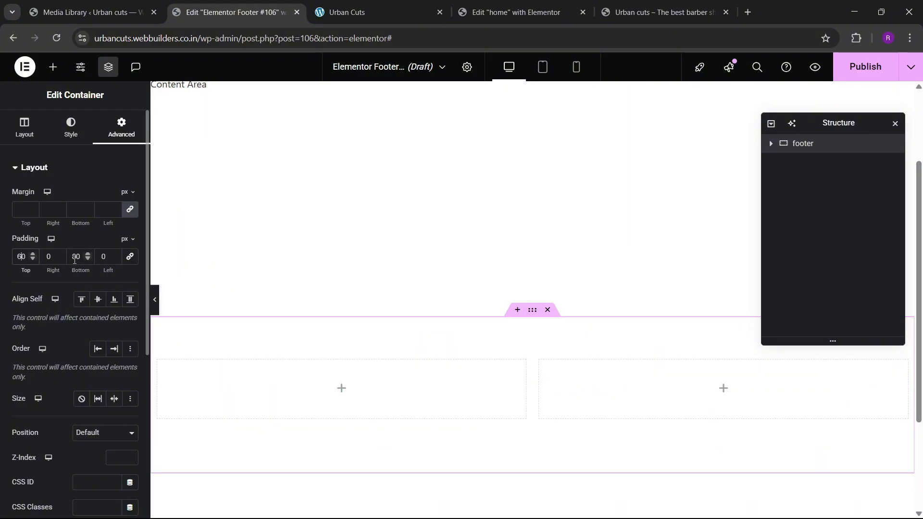
key("Down")
key("Down")
key("Down")
key("Down")
key("Down")
key("Down")
key("Down")
key("Down")
key("Down")
key("Down")
key("Down")
key("Down")
key("Down")
key("Down")
key("Down")
key("Down")
key("Down")
key("Down")
key("Down")
key("Down")
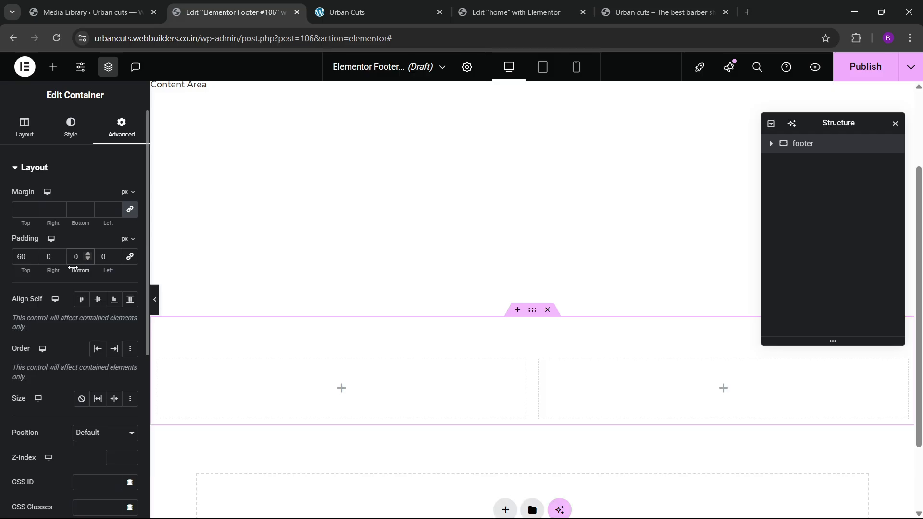
- Give the footer container a solid black background to match the reference footer
left_click(127, 4)
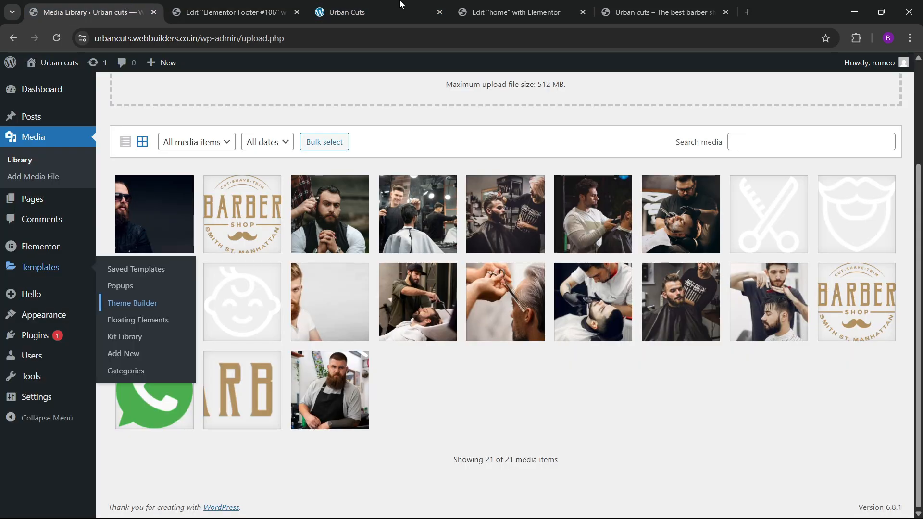
left_click(409, 4)
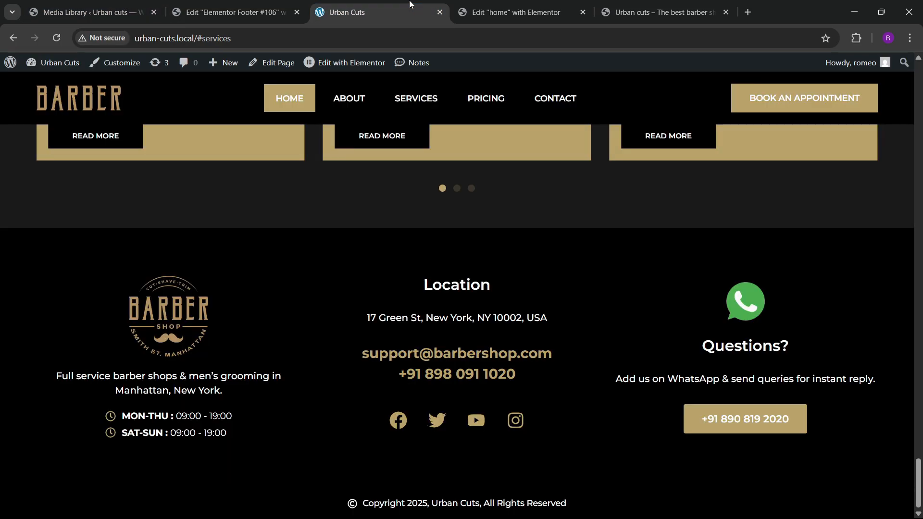
left_click(478, 4)
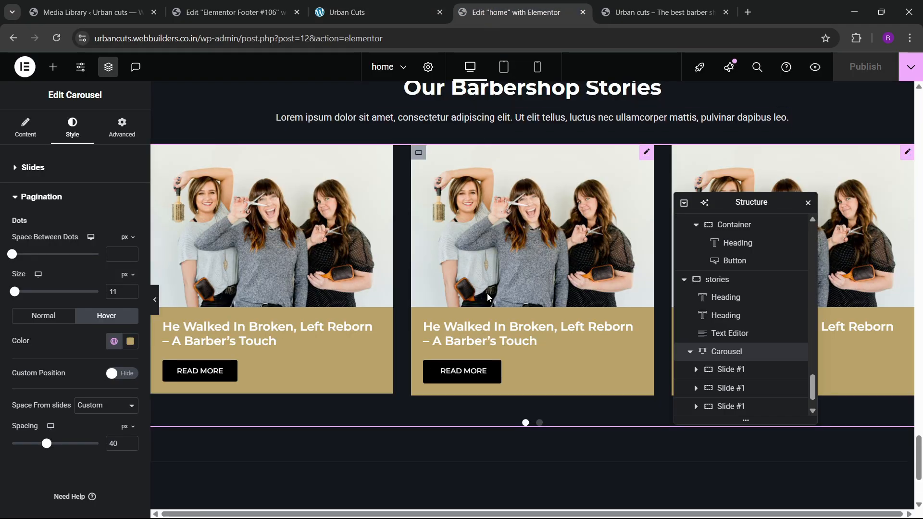
left_click(258, 4)
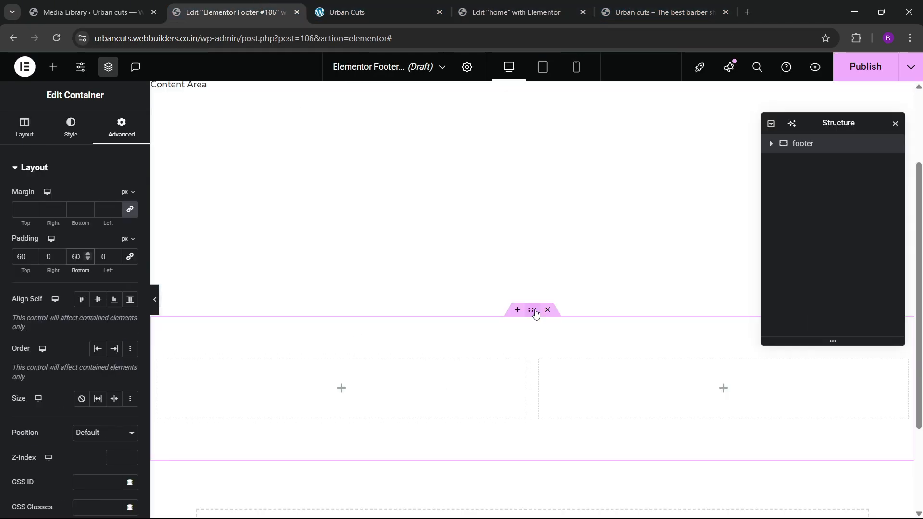
left_click(70, 128)
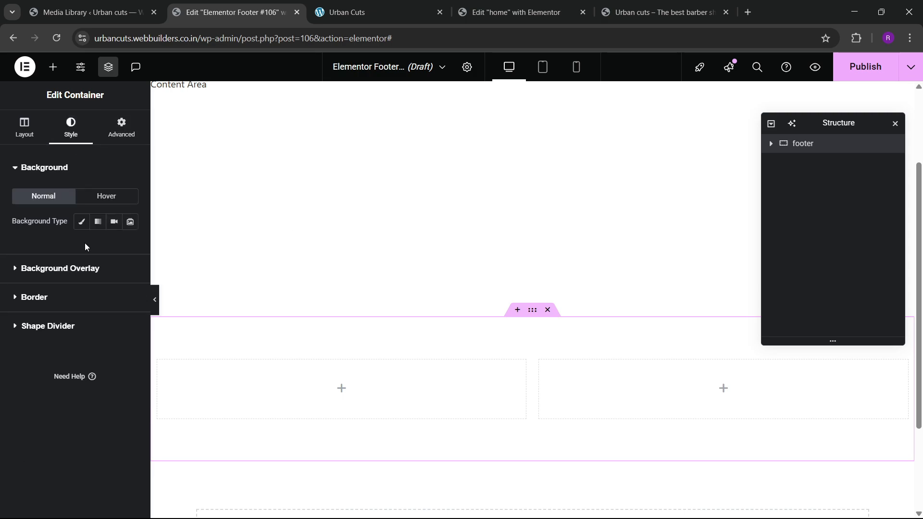
left_click(81, 222)
left_click(131, 247)
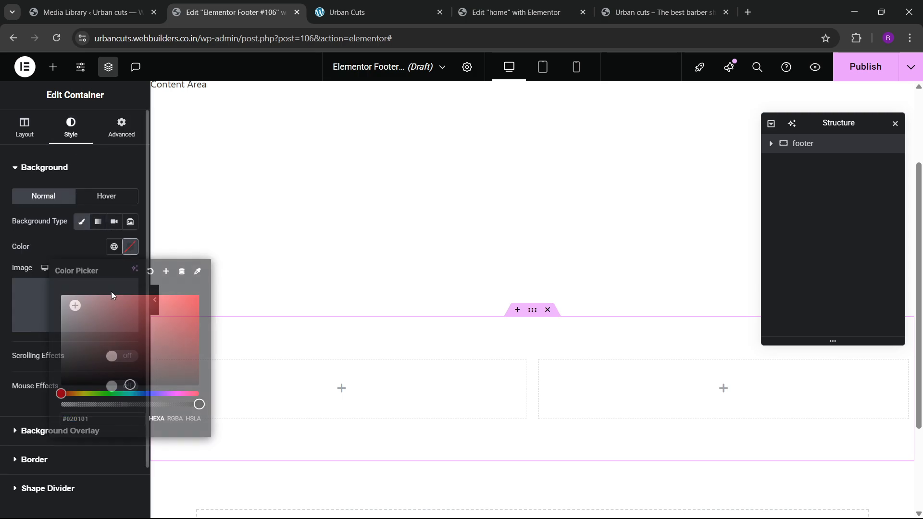
left_click(109, 342)
left_click_drag(46, 394, 48, 396)
left_click(52, 226)
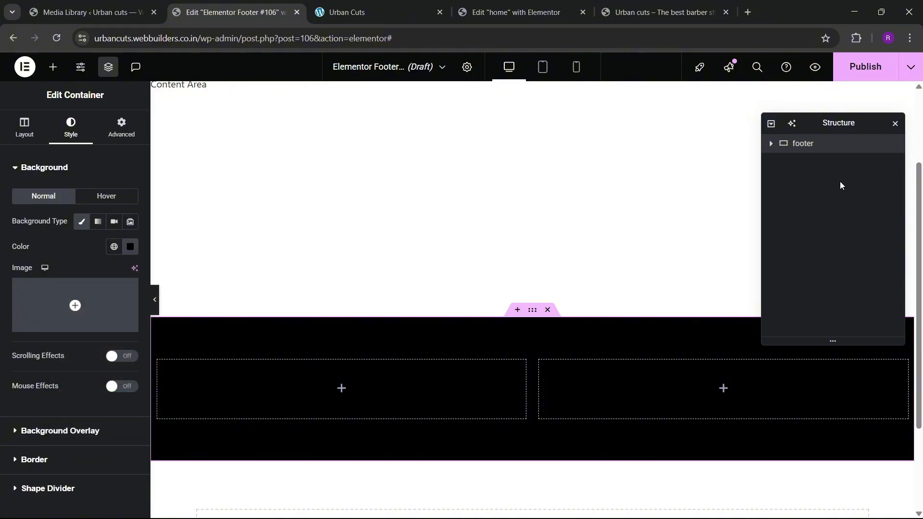
- Set the padding of both inner column containers to 0 and duplicate the second one to make a third column
left_click(771, 144)
left_click(788, 161)
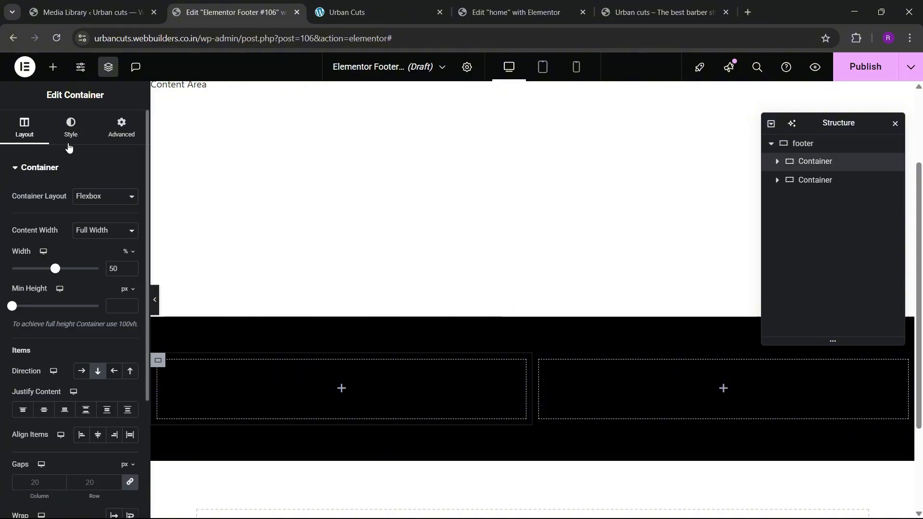
left_click(121, 128)
left_click(115, 259)
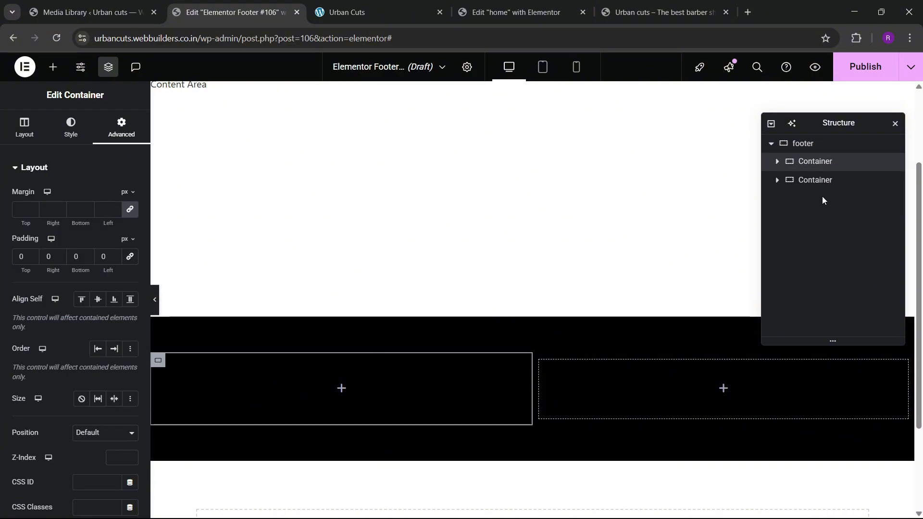
left_click(817, 180)
left_click(121, 128)
left_click(130, 256)
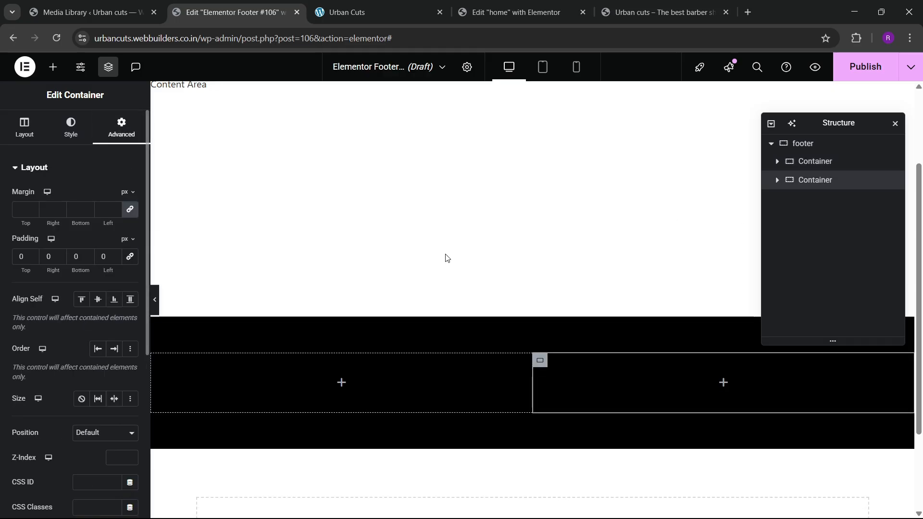
right_click(820, 187)
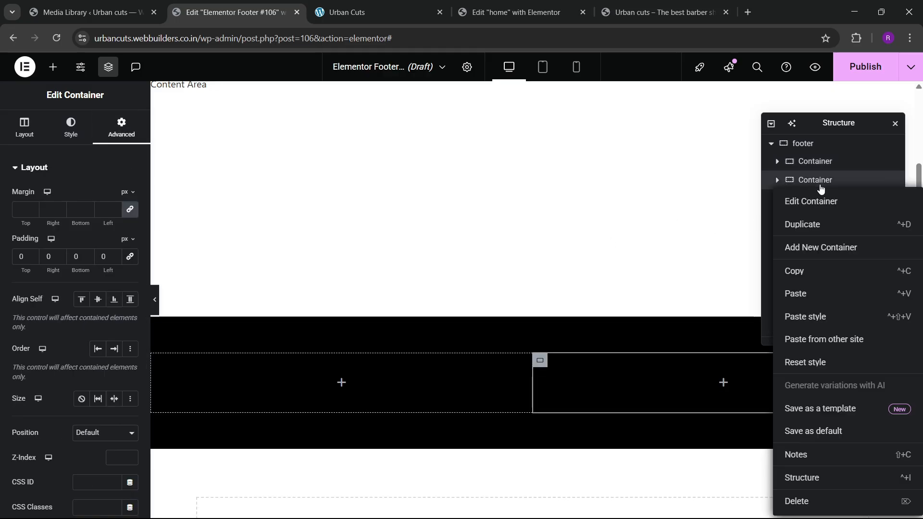
left_click(785, 253)
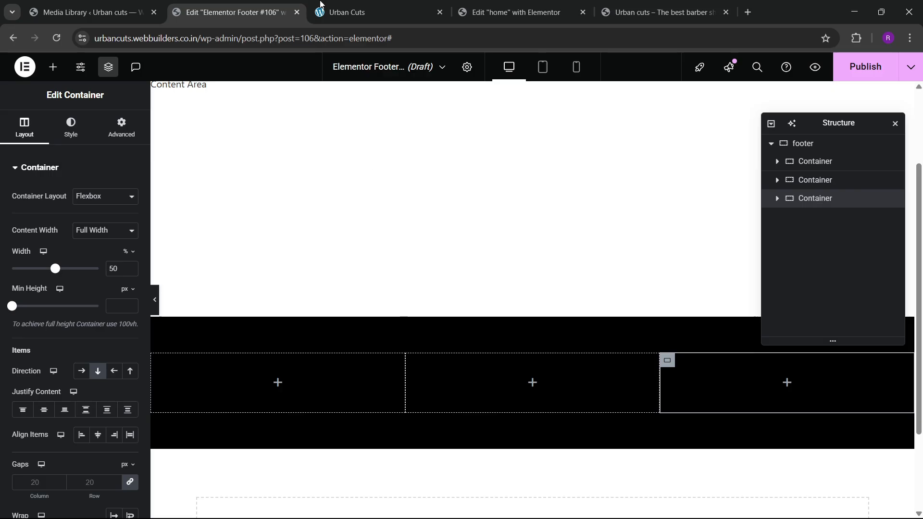
- Check the reference footer's layout and add an Image widget to the first column of the footer template
left_click(353, 10)
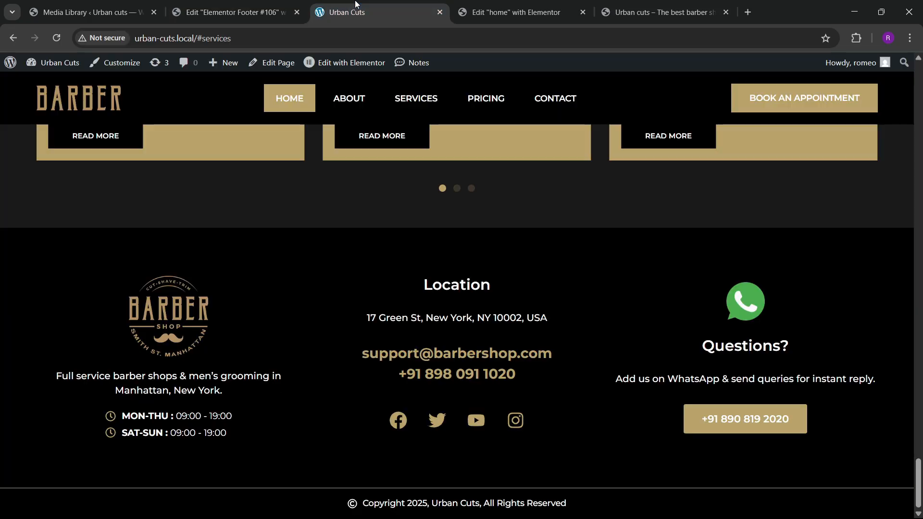
left_click(515, 12)
left_click(52, 68)
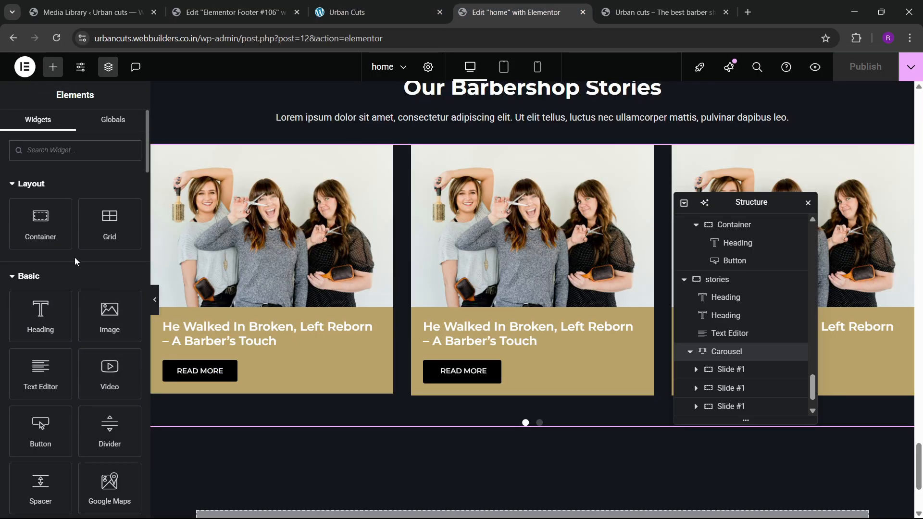
left_click(446, 5)
left_click(235, 12)
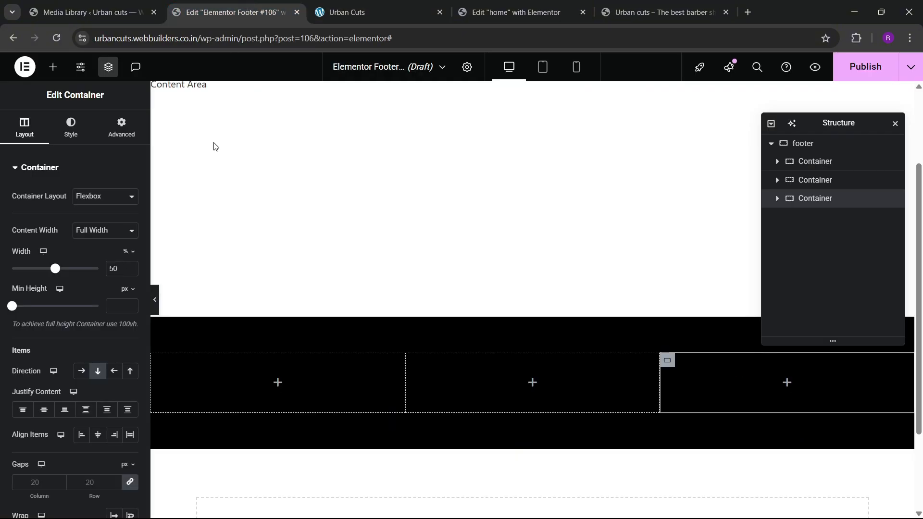
left_click(53, 68)
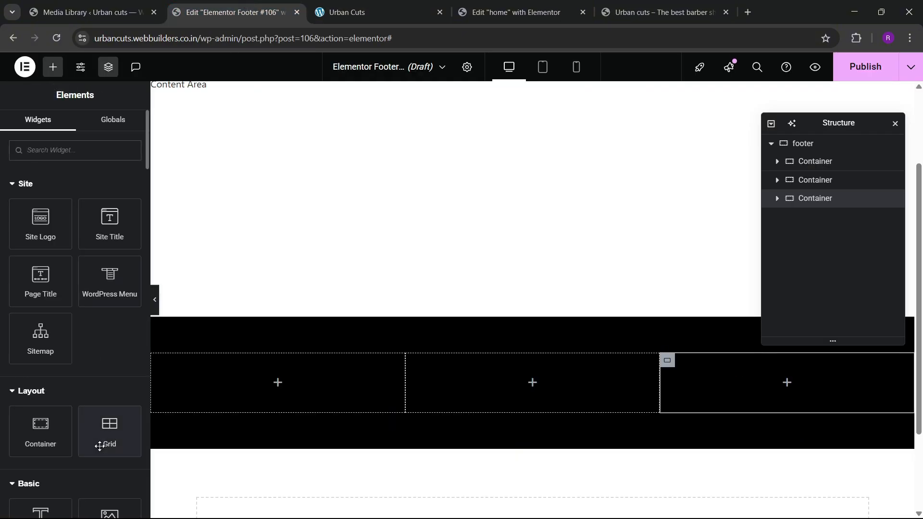
scroll(101, 405, "down", 3)
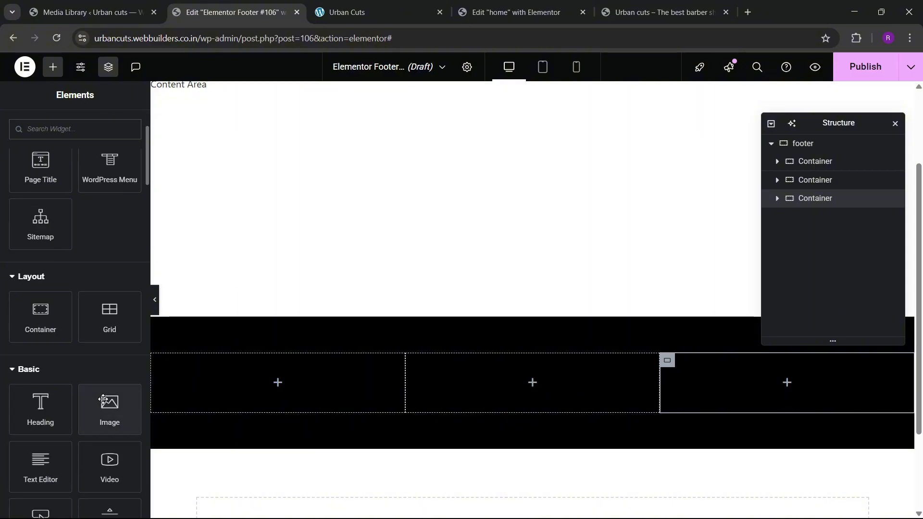
left_click_drag(106, 405, 230, 394)
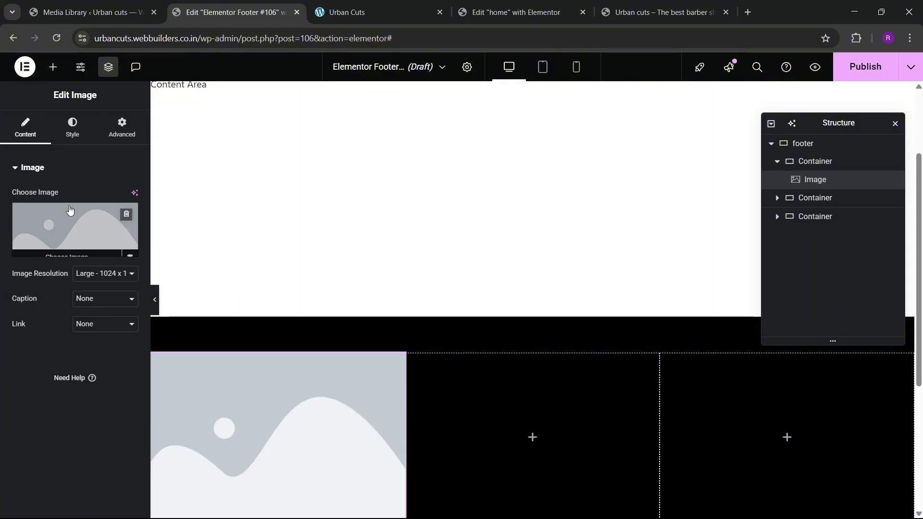
- Set the footer image to the gold Barber Shop Smith St. Manhattan logo from the media library
left_click(72, 243)
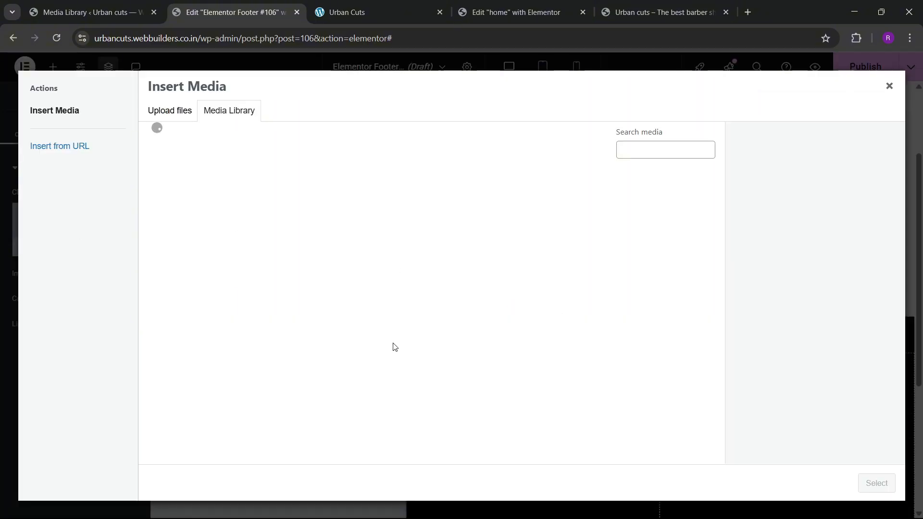
left_click(366, 12)
left_click(231, 12)
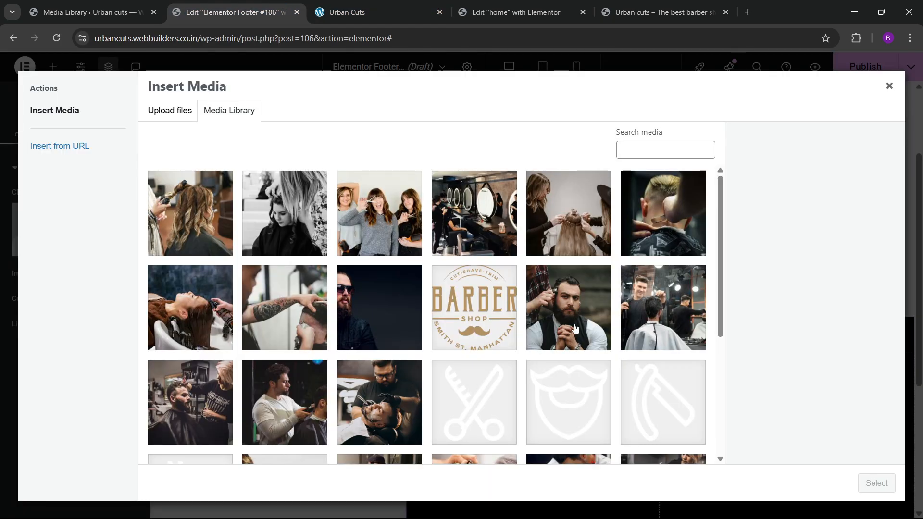
left_click(499, 337)
left_click(877, 484)
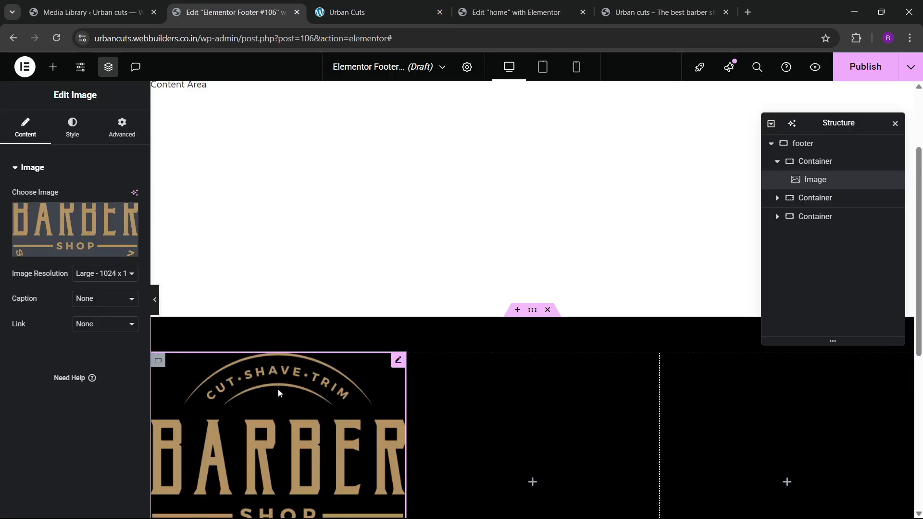
- Give the footer logo image a custom width of 33%
scroll(279, 387, "down", 2)
left_click(121, 128)
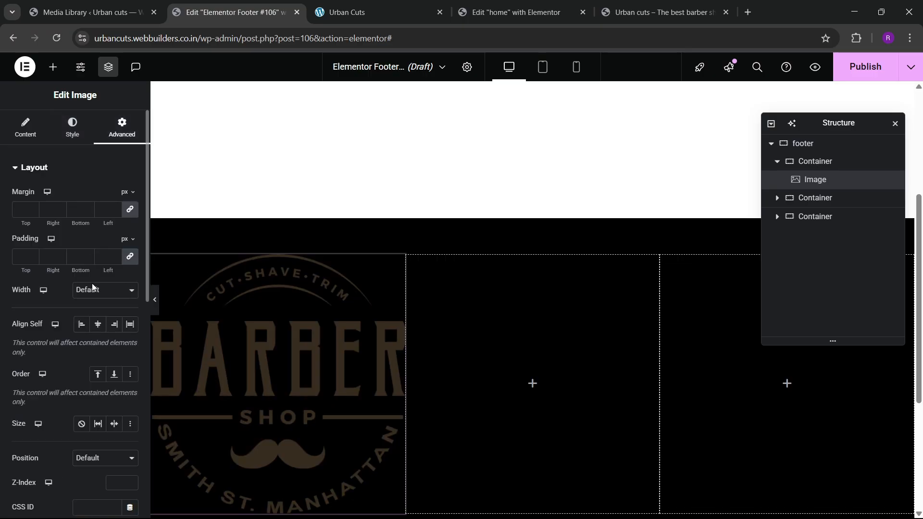
left_click(101, 291)
left_click(98, 348)
left_click_drag(12, 328, 42, 337)
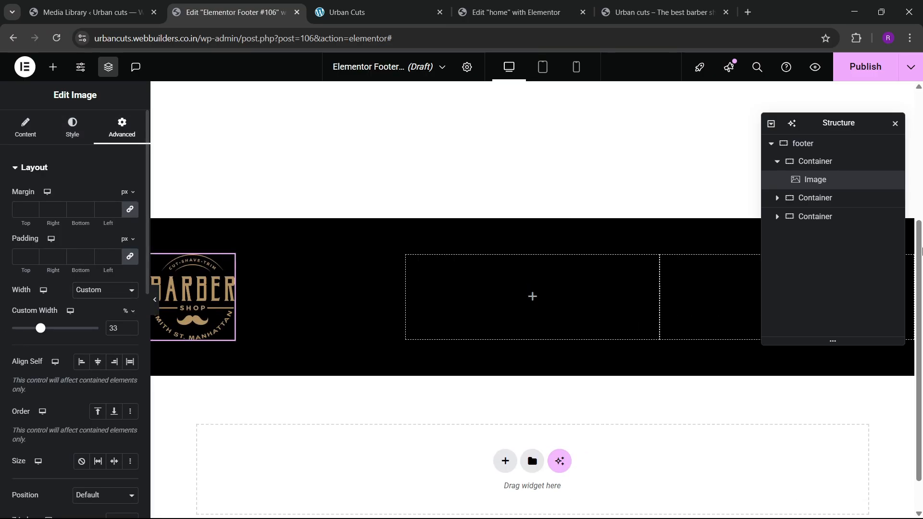
- Align the items of the first footer column container to the center
left_click(835, 165)
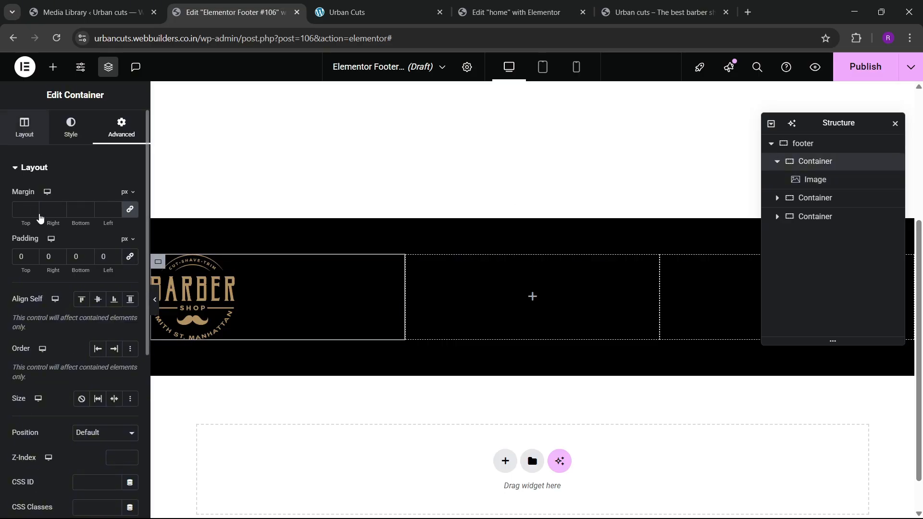
left_click(25, 127)
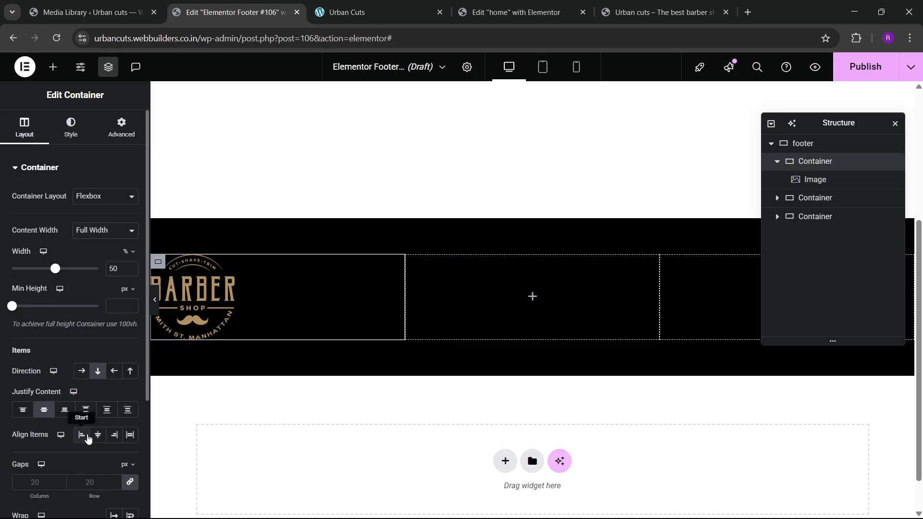
left_click(98, 436)
- Check the reference footer, then copy the stories section's description text from the home page and paste it below the footer logo
left_click(160, 6)
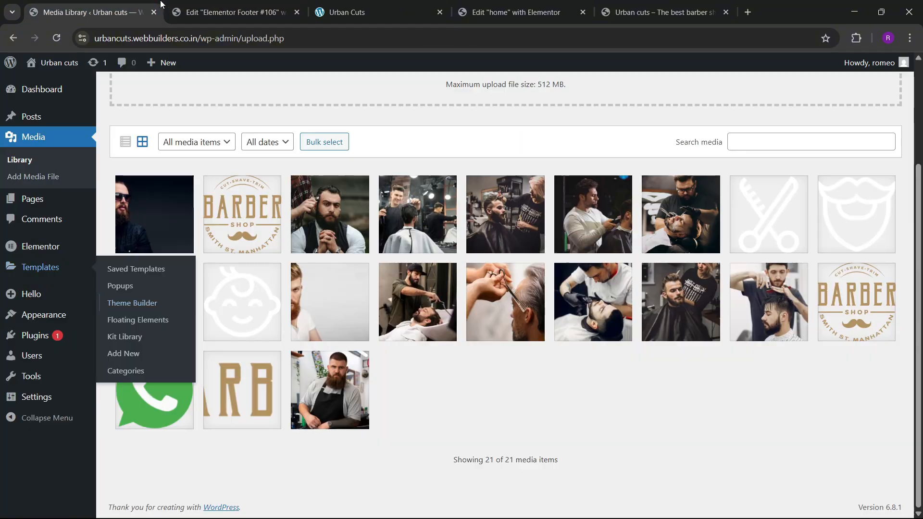
left_click_drag(346, 12, 203, 12)
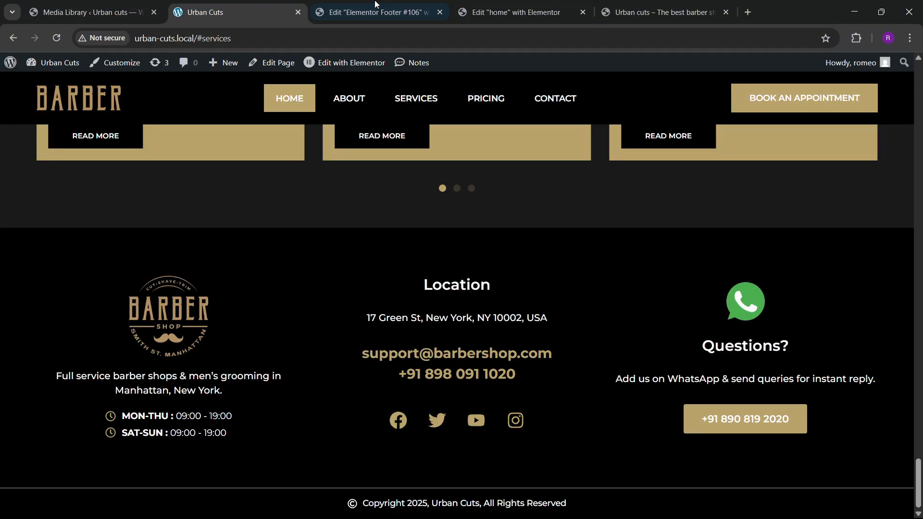
left_click(366, 7)
left_click(277, 4)
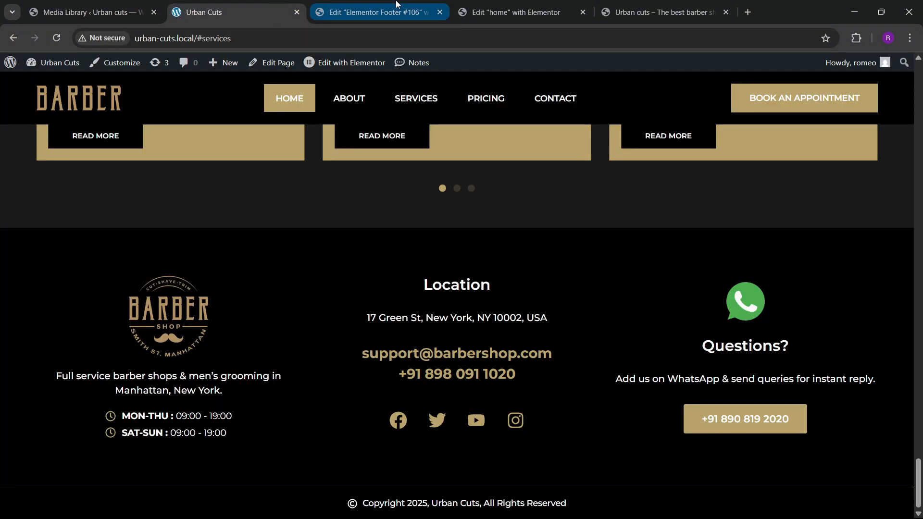
left_click(370, 12)
left_click(514, 12)
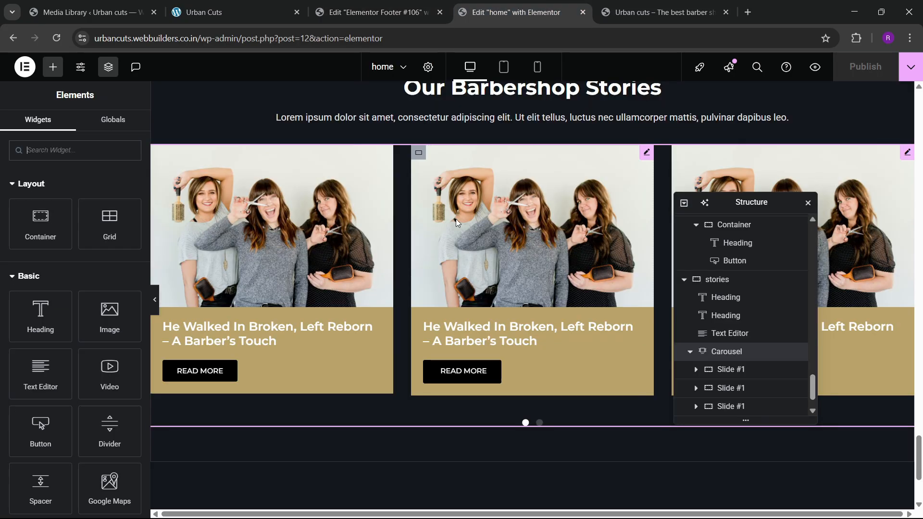
right_click(483, 117)
left_click(498, 173)
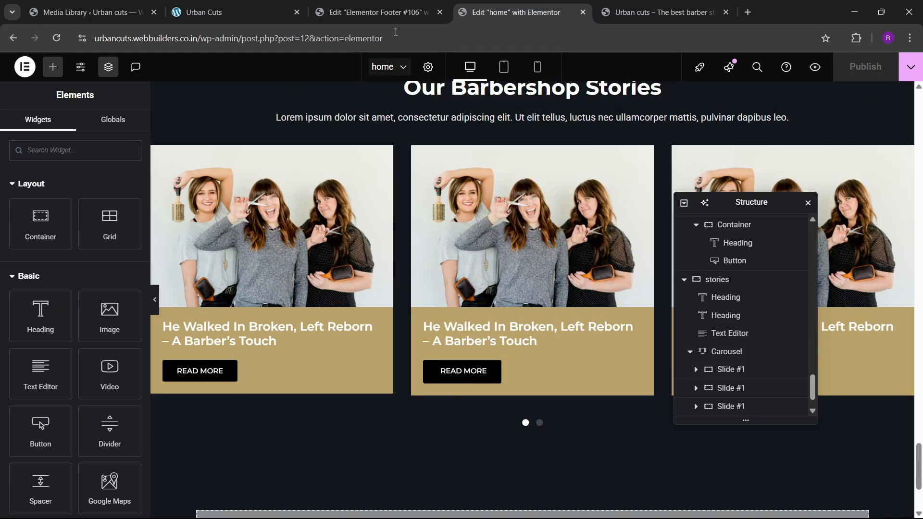
left_click(375, 12)
right_click(321, 298)
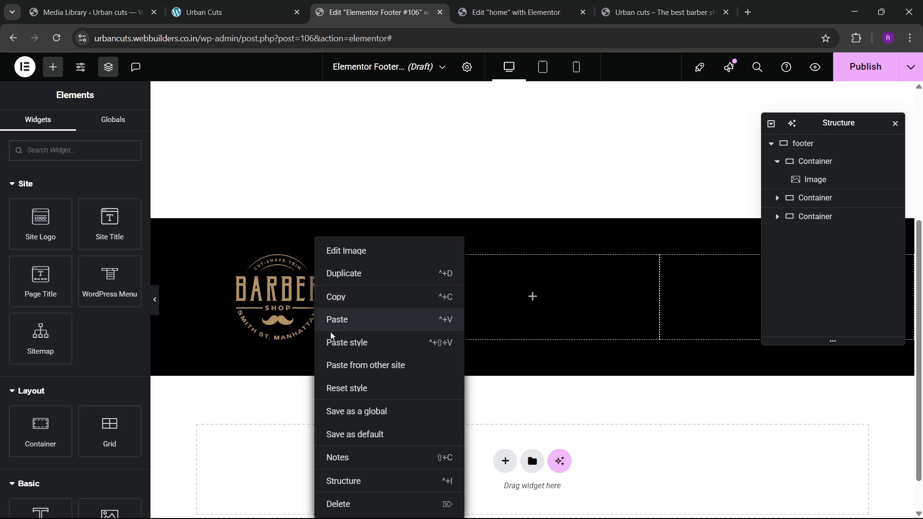
left_click(336, 320)
- Replace the pasted text with the reference footer's "Full service barber shops & men's grooming in Manhattan, New York."
left_click(226, 12)
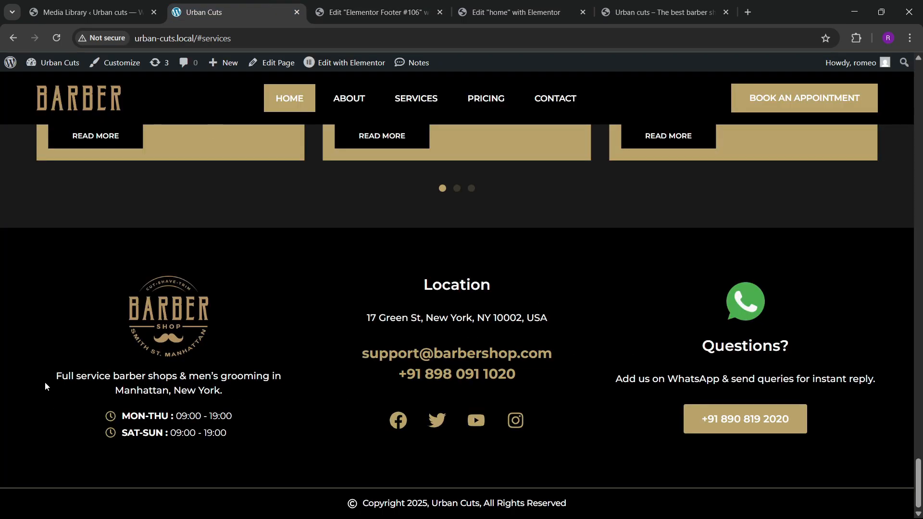
left_click_drag(46, 386, 221, 391)
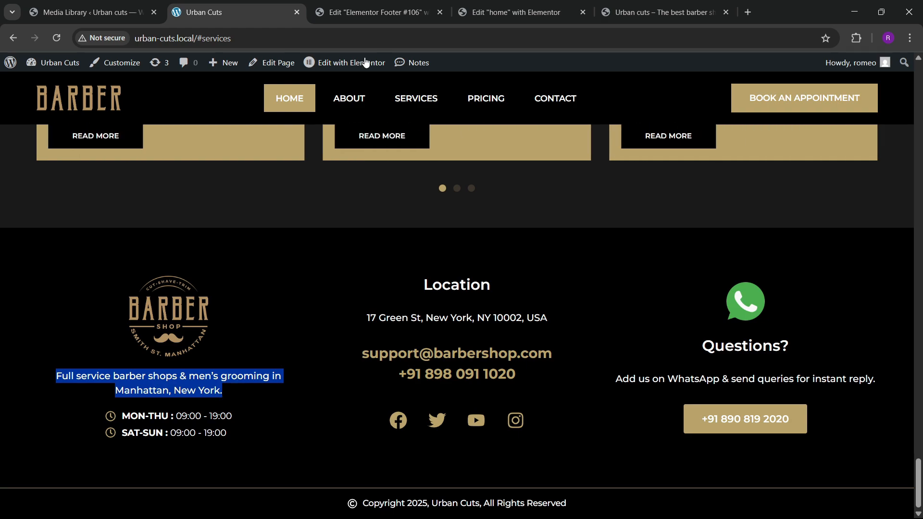
left_click(375, 12)
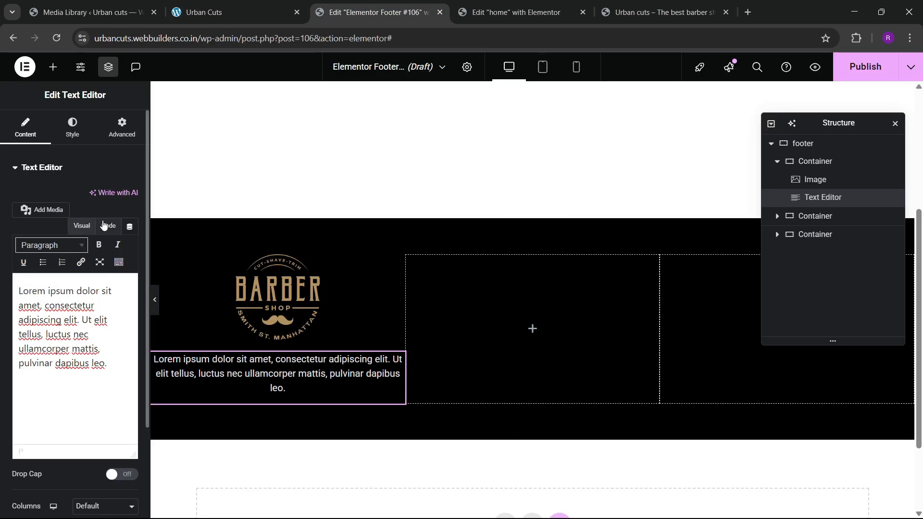
left_click(106, 226)
key("ctrl+a")
key("ctrl+v")
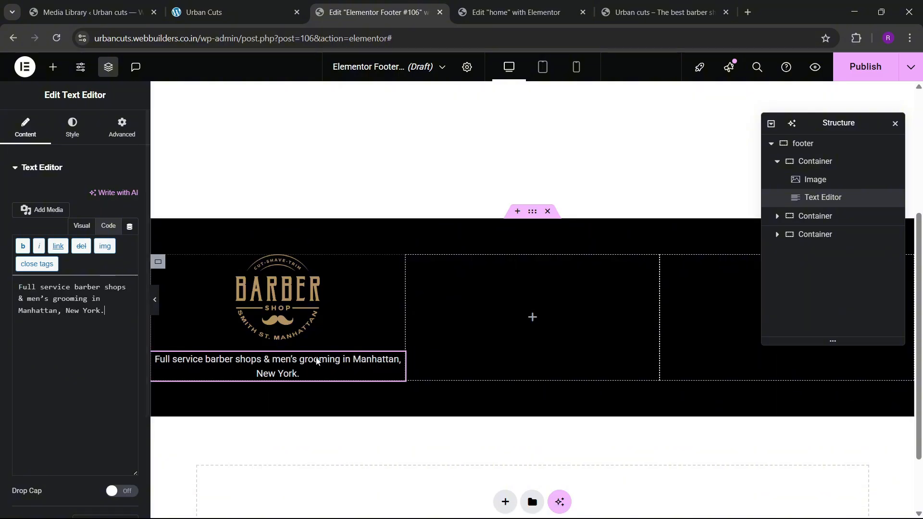
- Copy the working hours icon list from the home page and paste it below the description in the first footer column
left_click(291, 6)
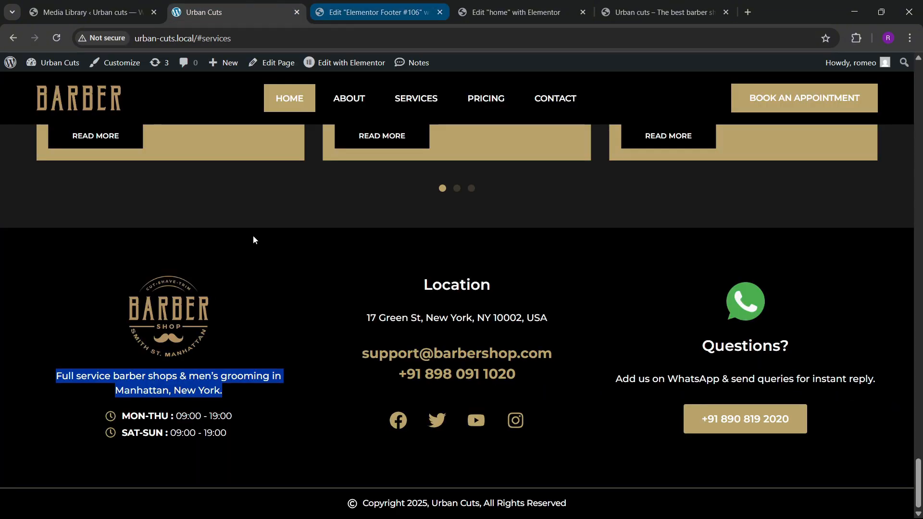
left_click(514, 12)
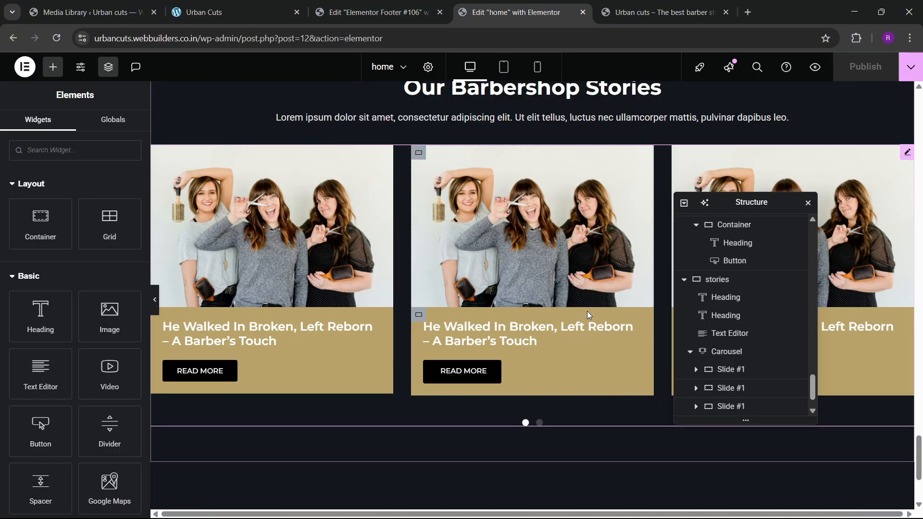
scroll(416, 251, "up", 20)
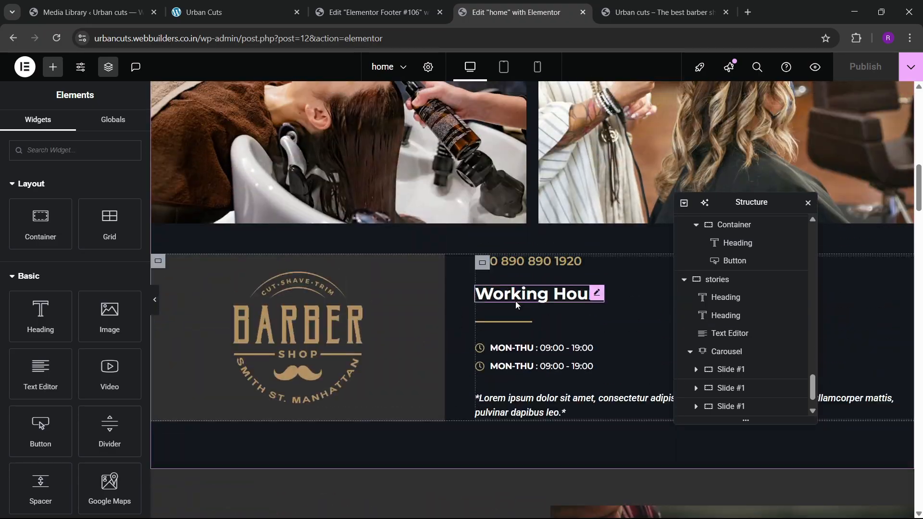
scroll(516, 302, "down", 1)
right_click(541, 286)
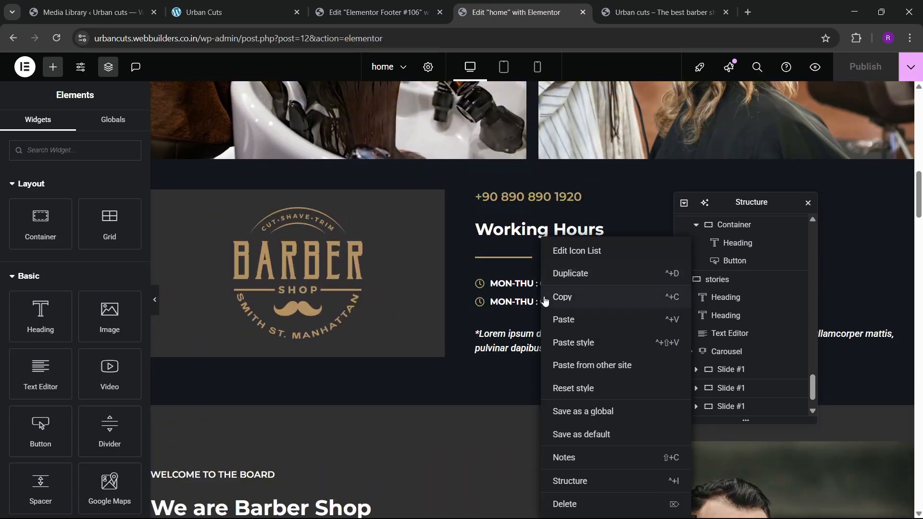
left_click(553, 298)
left_click(276, 10)
left_click(315, 4)
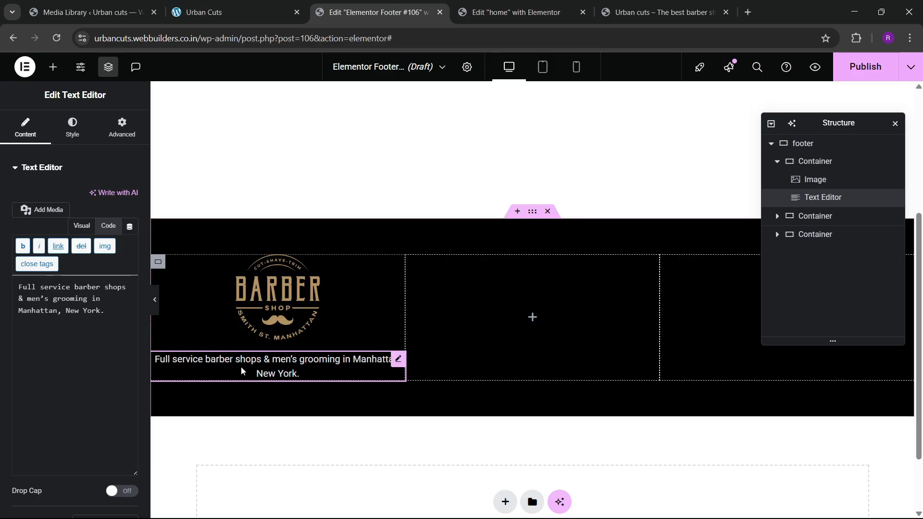
right_click(284, 368)
left_click(288, 320)
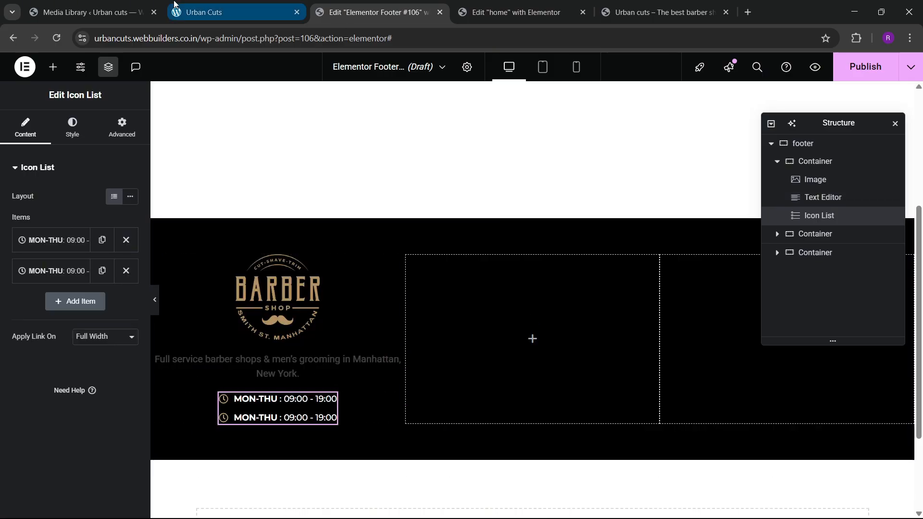
- Copy the "Working Hours" heading from the home page and paste it into the second footer column
left_click(169, 13)
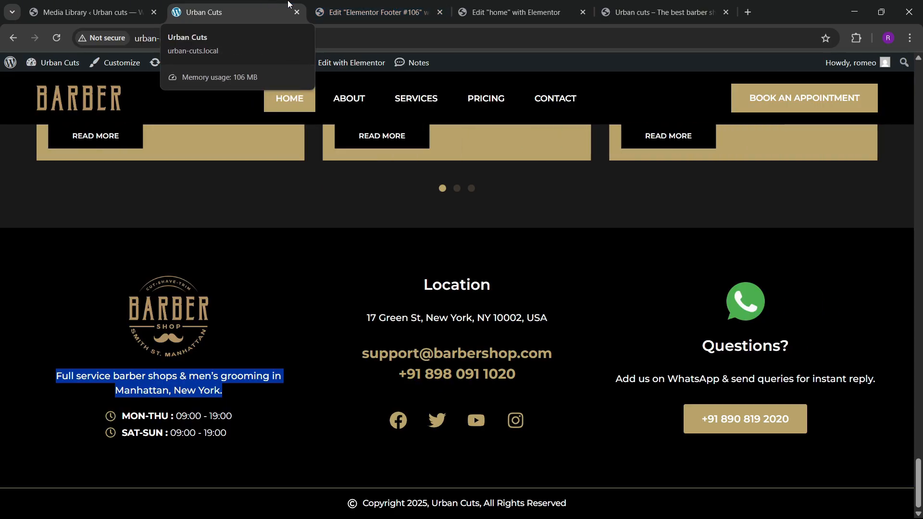
left_click(370, 12)
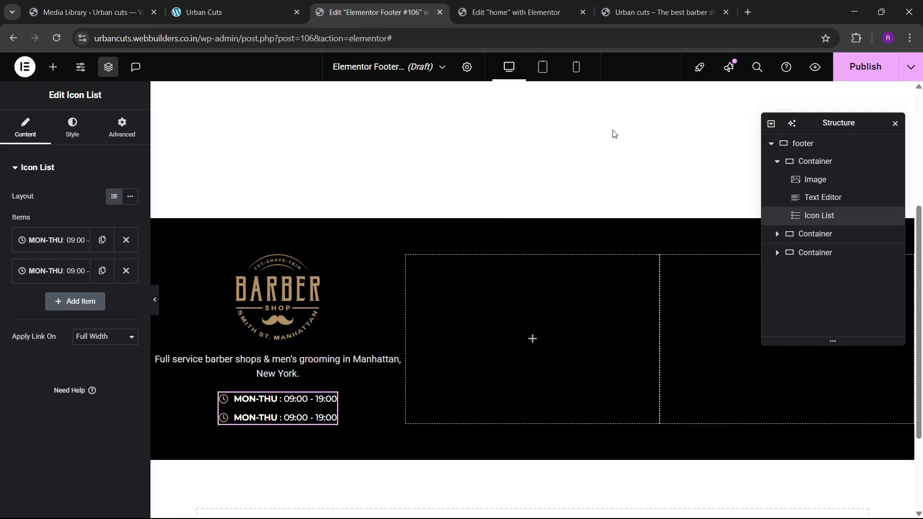
left_click(516, 12)
right_click(514, 229)
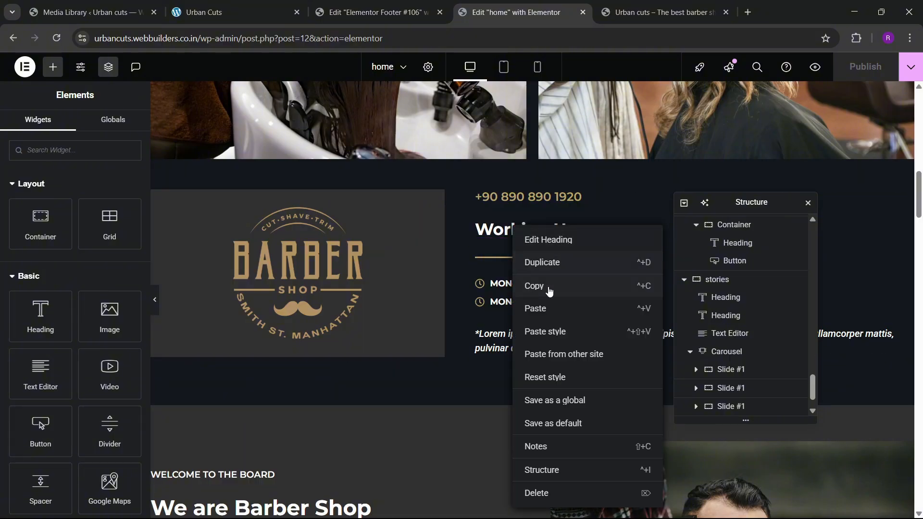
left_click(549, 287)
left_click(412, 14)
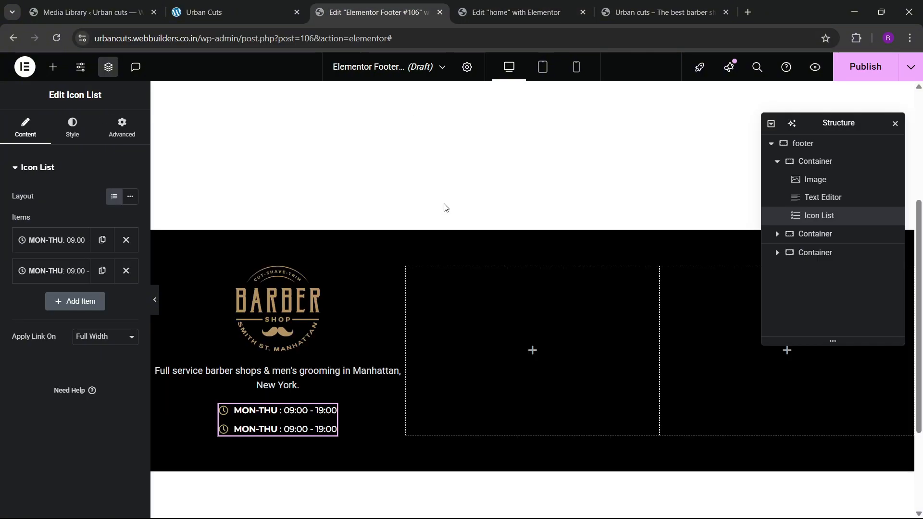
right_click(506, 339)
left_click(552, 301)
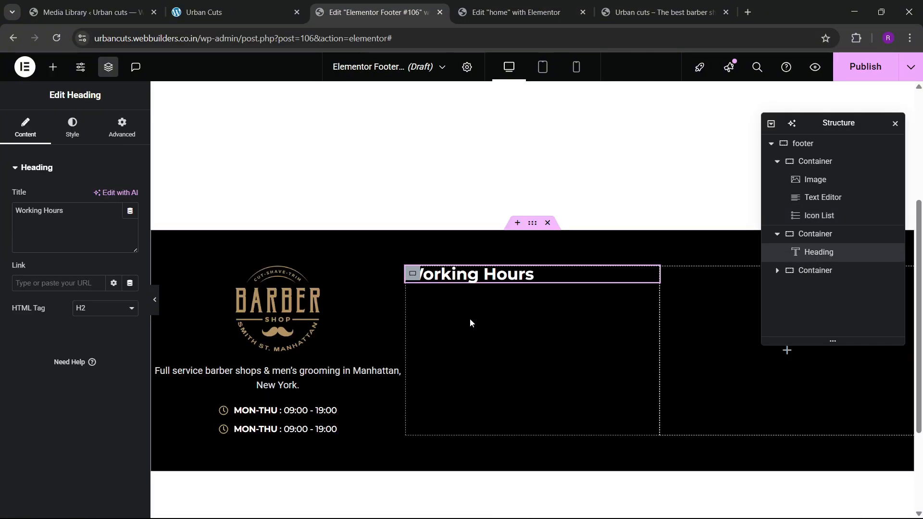
- Center the second footer column's contents by setting both Justify Content and Align Items to center
left_click(255, 5)
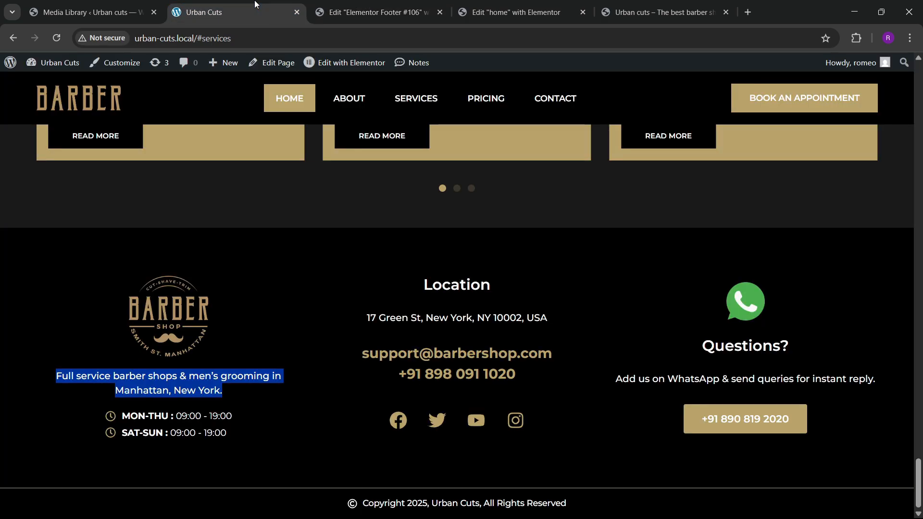
left_click(375, 12)
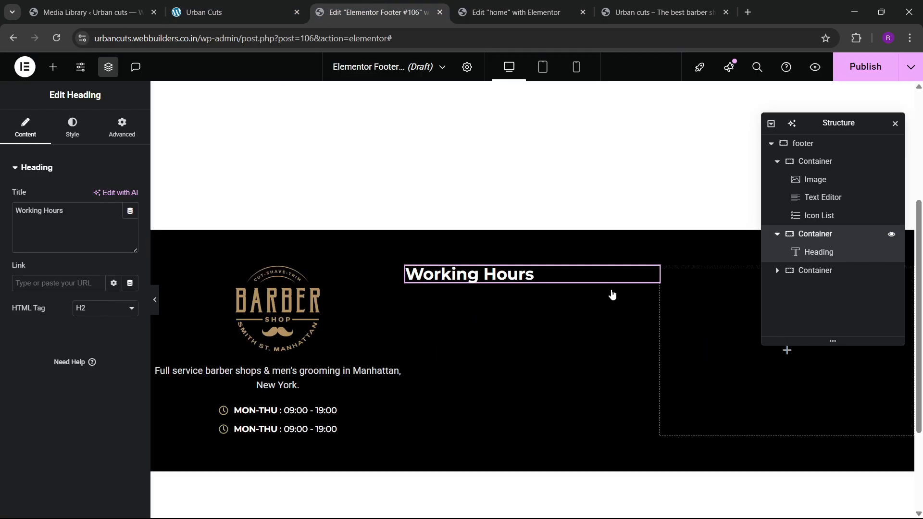
left_click(612, 295)
left_click(24, 128)
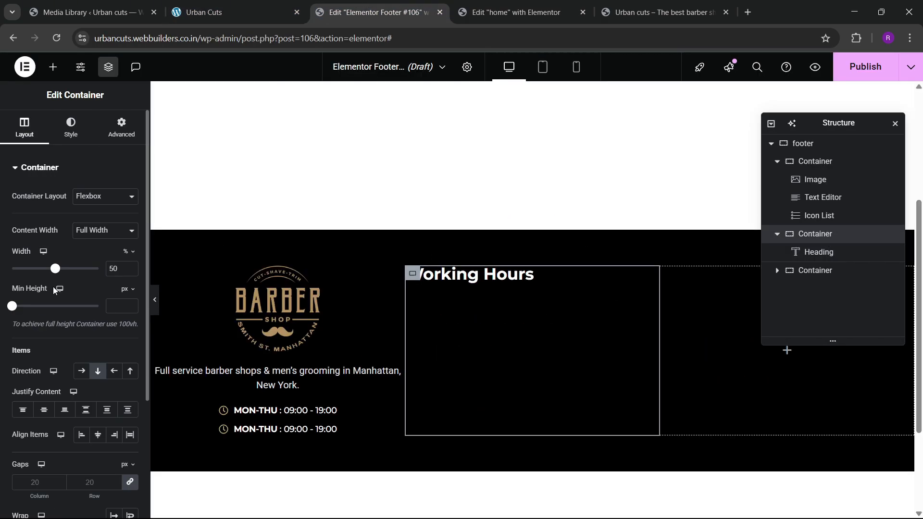
left_click(44, 409)
left_click(98, 434)
- Change the second column's heading text to "Location", copied from the reference footer
left_click(516, 352)
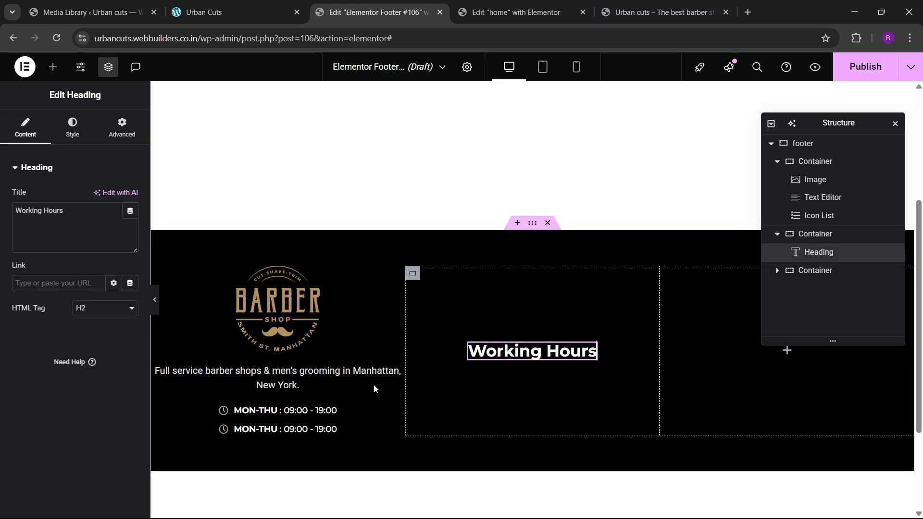
left_click(203, 12)
left_click_drag(423, 288, 497, 292)
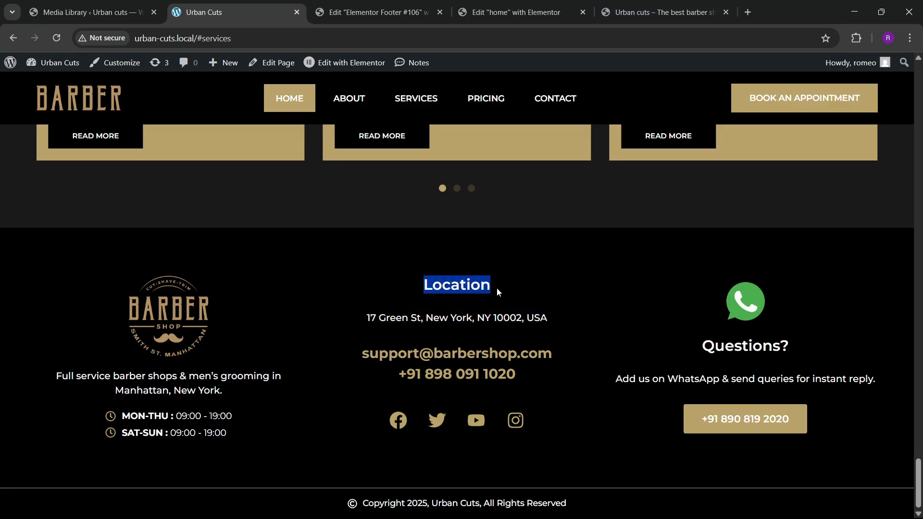
left_click(508, 13)
left_click(413, 13)
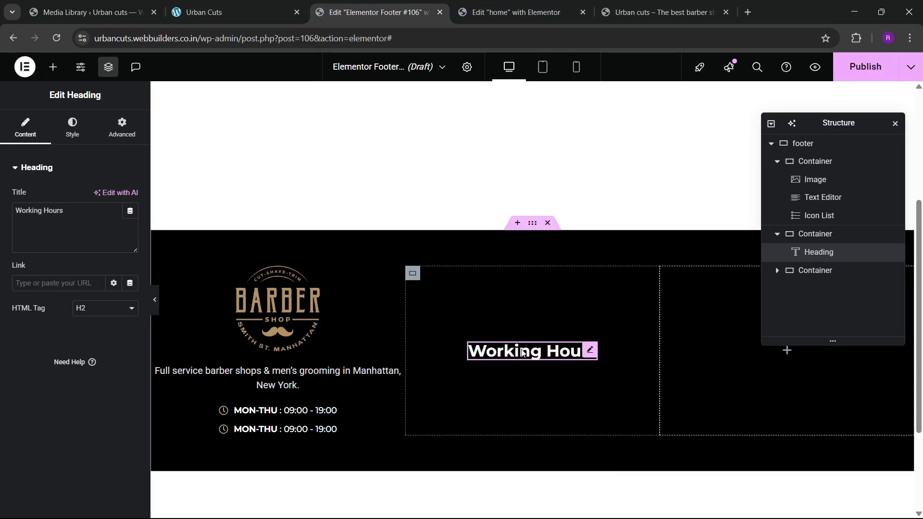
key("ctrl+v")
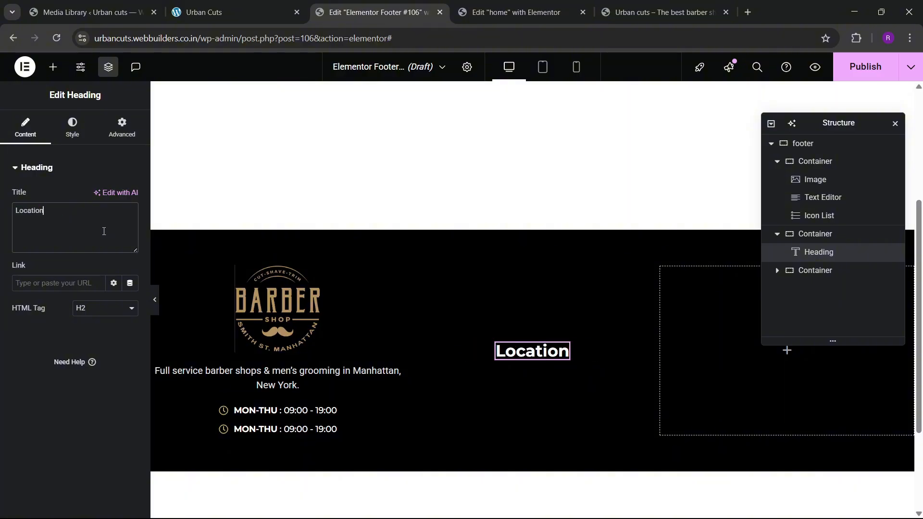
- Copy the description text from the first footer column and paste it below the "Location" heading in the second column
left_click(196, 11)
left_click(421, 5)
right_click(281, 375)
left_click(315, 297)
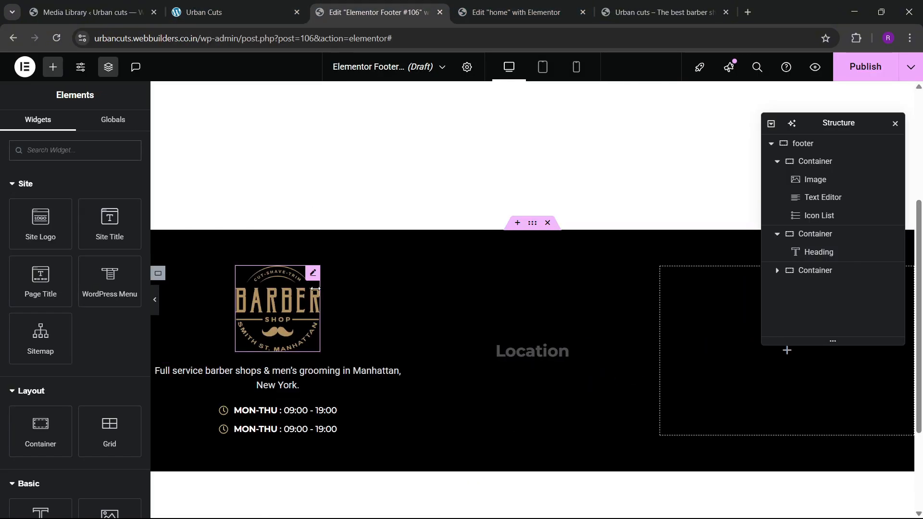
right_click(508, 358)
left_click(527, 330)
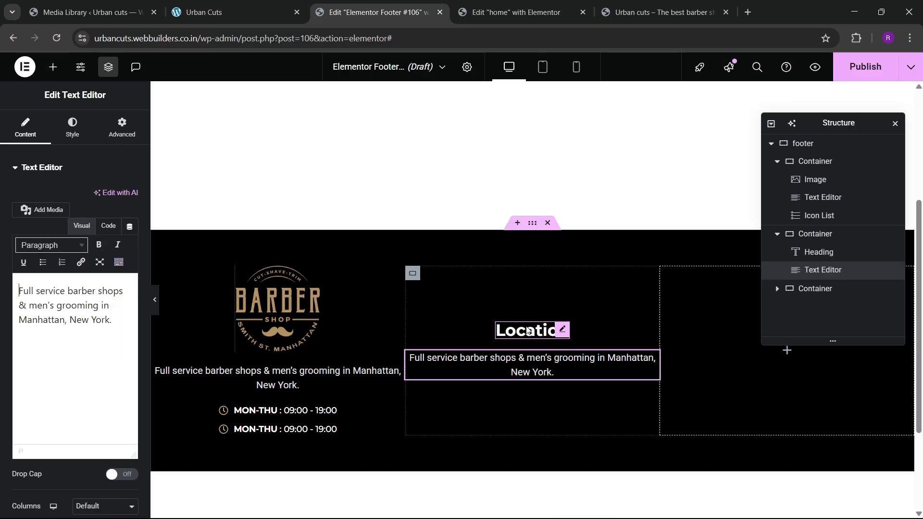
- Replace the pasted text below the "Location" heading with the street address copied from the reference footer
left_click(201, 12)
left_click(373, 319)
left_click_drag(373, 318, 512, 317)
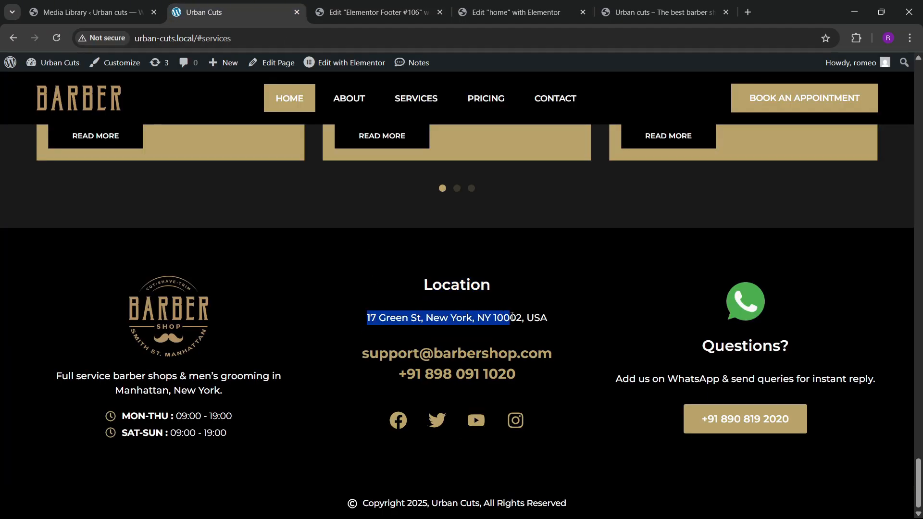
left_click(375, 12)
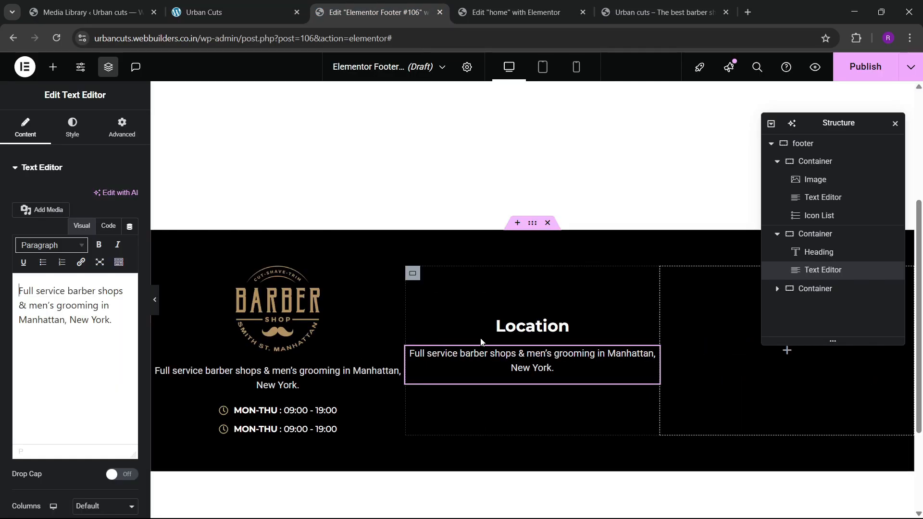
left_click(107, 226)
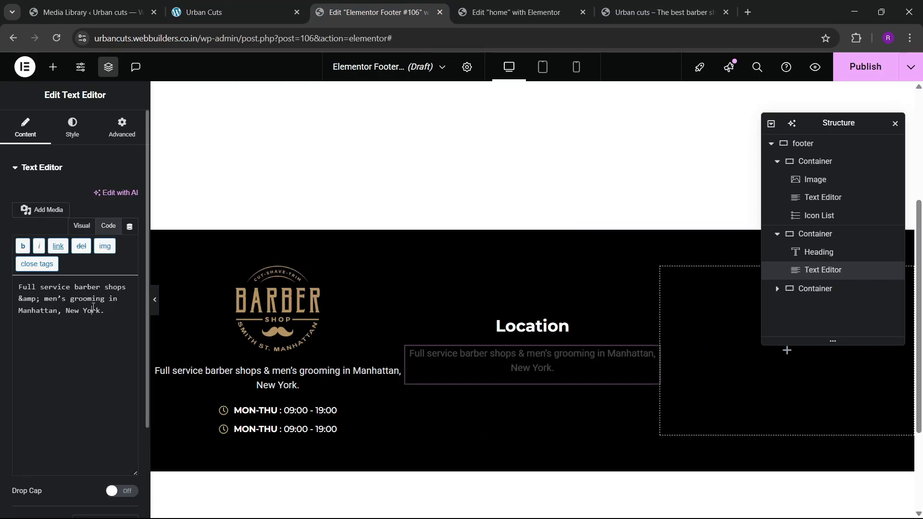
key("ctrl+a")
key("ctrl+v")
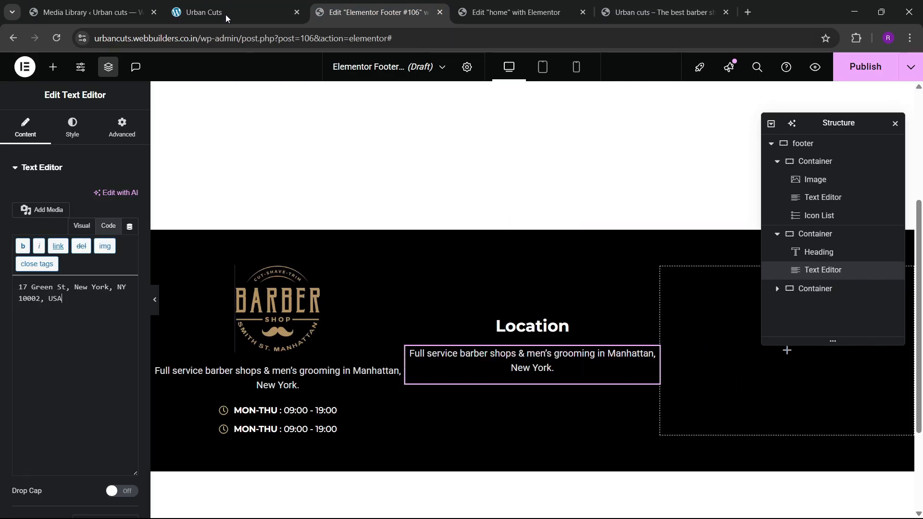
- Copy the "Location" heading and paste it below the address text in the second footer column
left_click(229, 6)
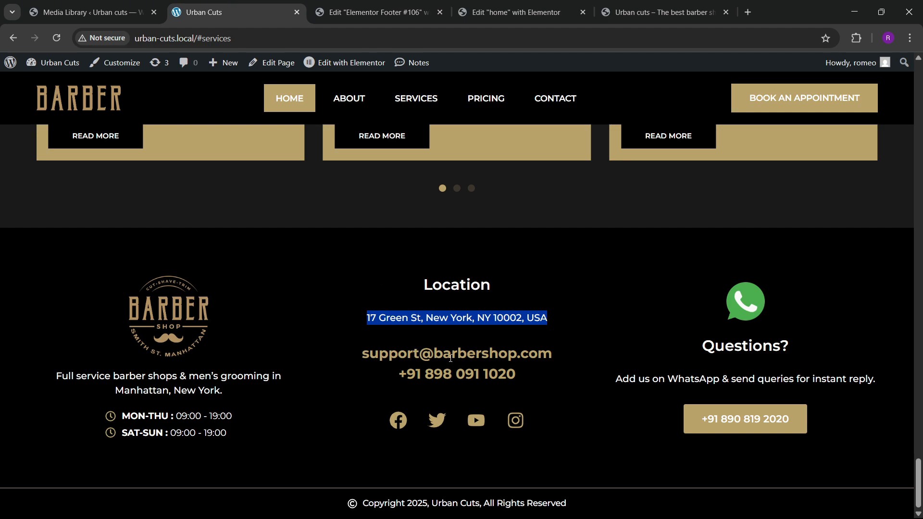
left_click(476, 13)
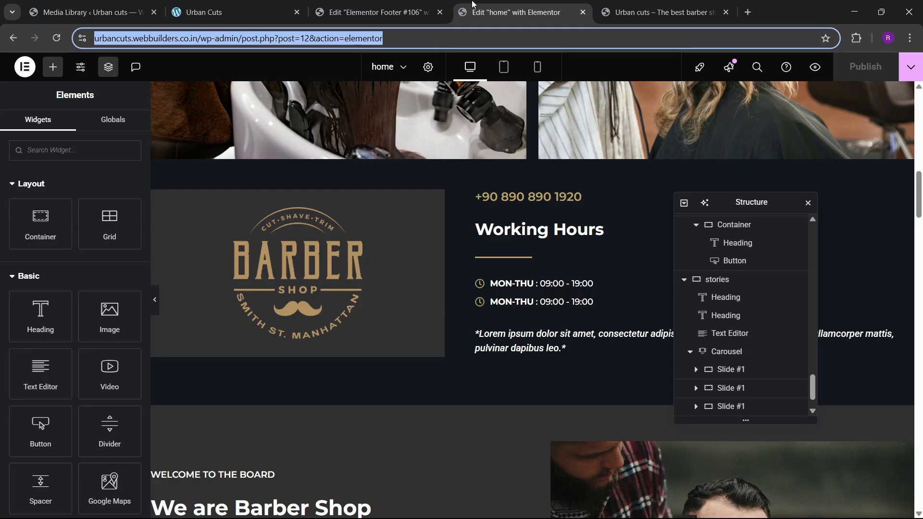
left_click(388, 5)
right_click(543, 326)
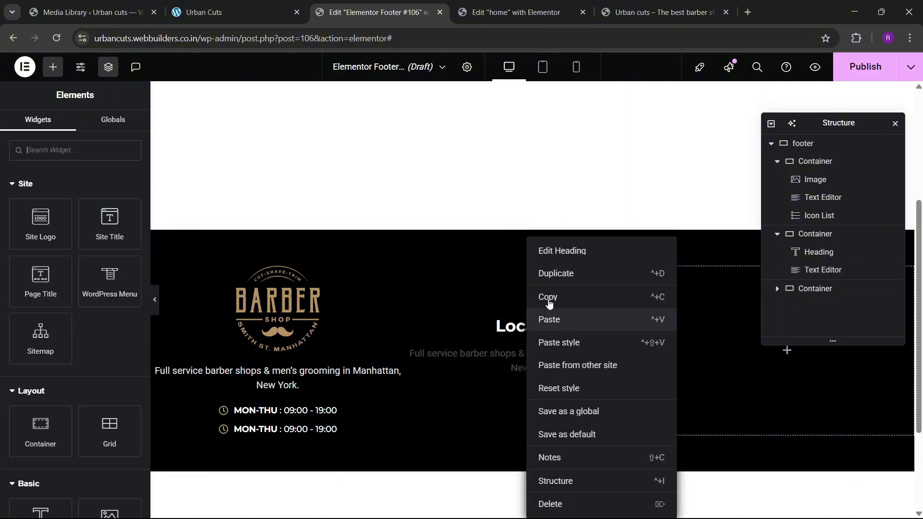
left_click(548, 298)
right_click(523, 355)
left_click(549, 319)
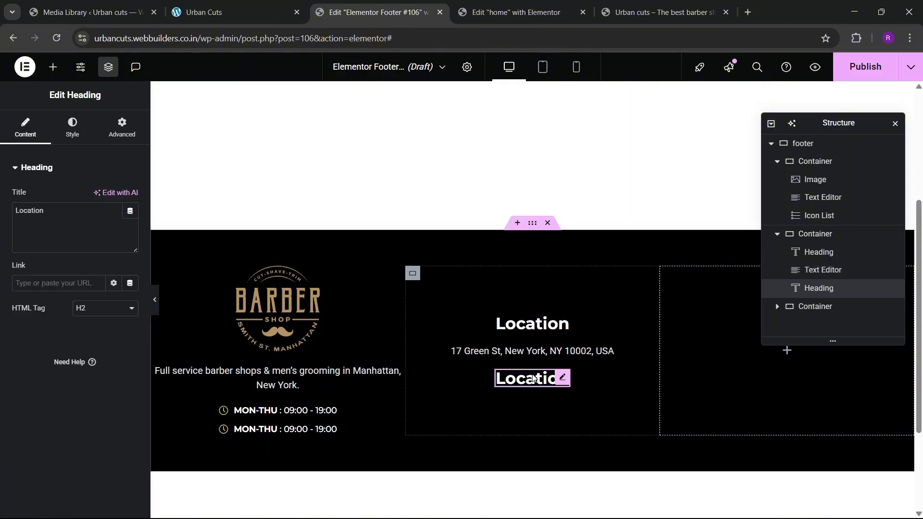
- Copy the support e-mail address from the Location column of the reference footer
left_click(288, 12)
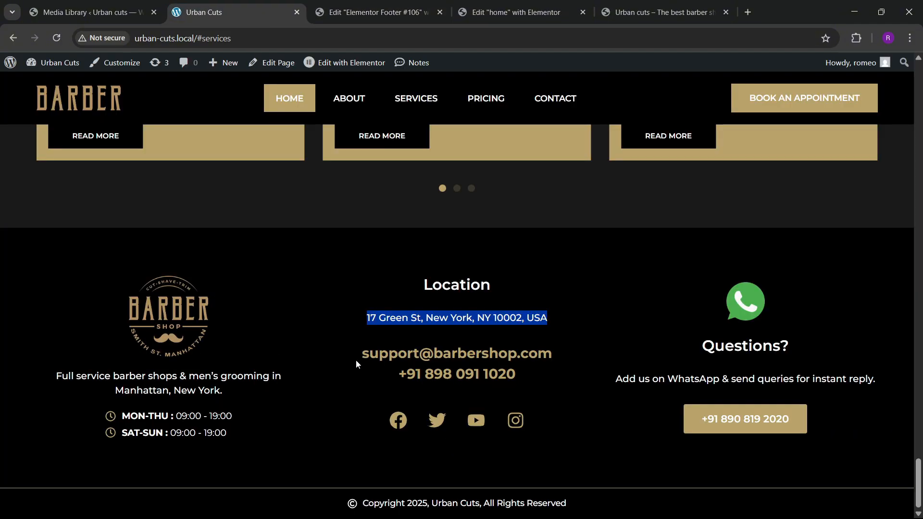
left_click_drag(356, 360, 551, 348)
key("ctrl+c")
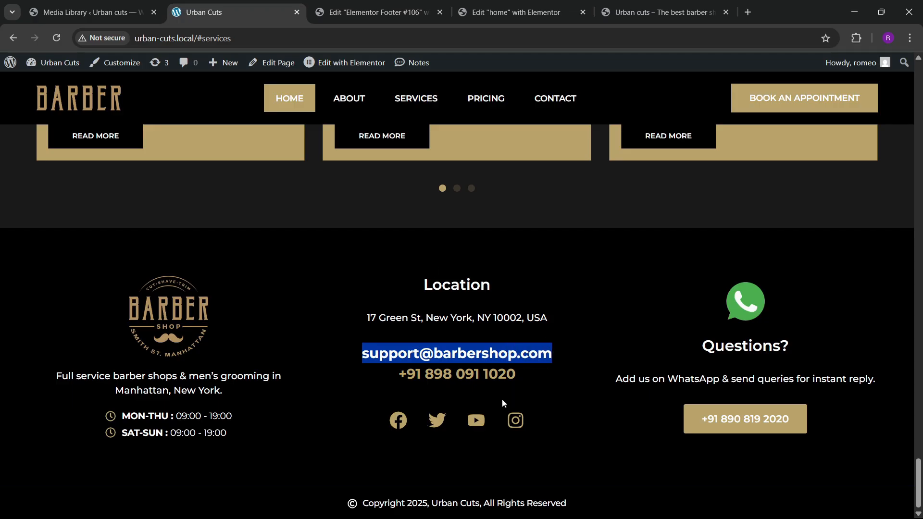
- Delete the duplicate "Location" heading below the address text in the footer template
left_click(360, 6)
right_click(546, 382)
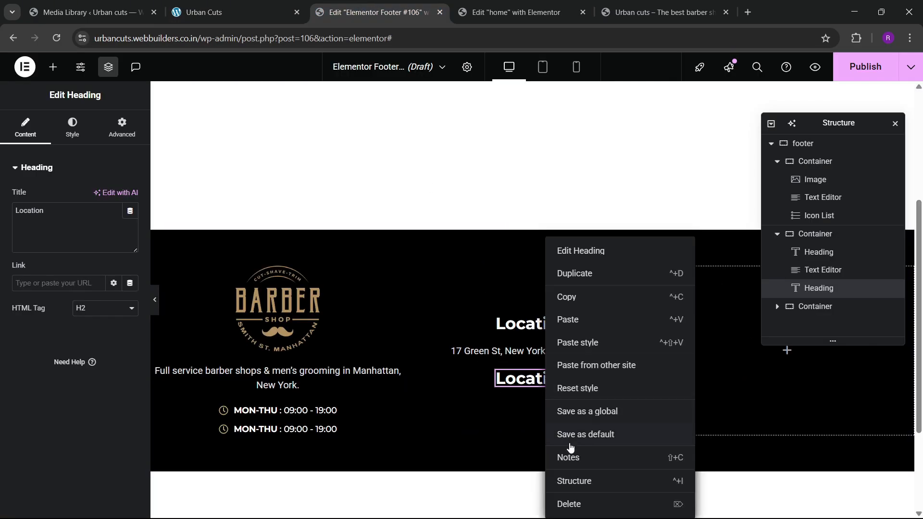
left_click(563, 502)
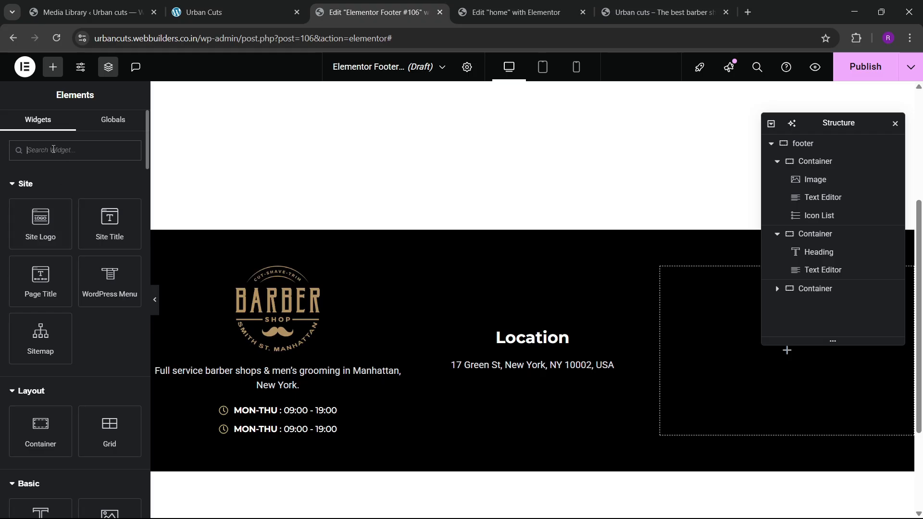
- Add an Icon List widget below the address and delete its second and third items
type("list")
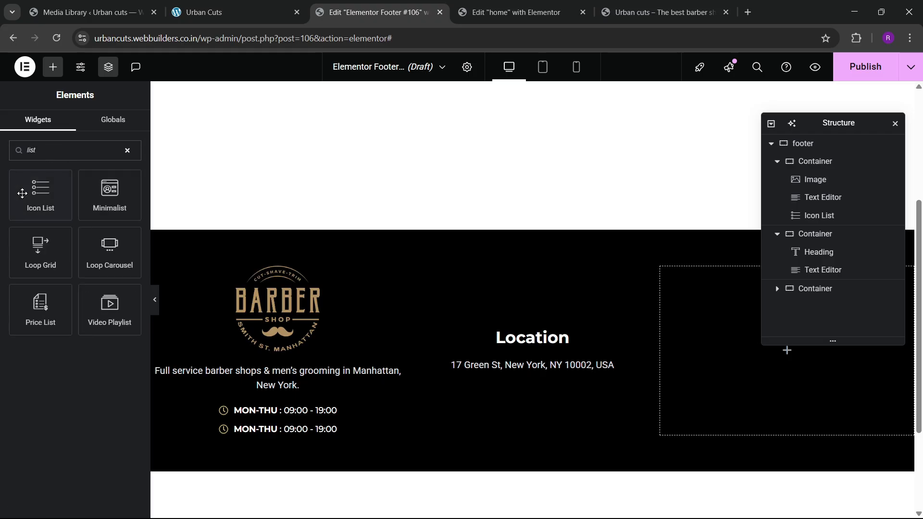
left_click_drag(23, 193, 542, 371)
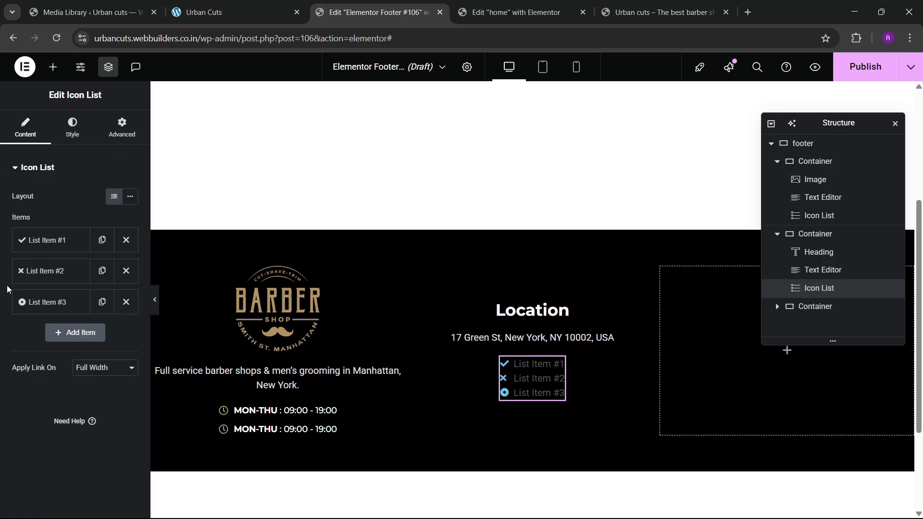
left_click(126, 270)
left_click(126, 271)
- Remove the remaining list item's icon and replace its text with the copied support e-mail address
left_click(57, 240)
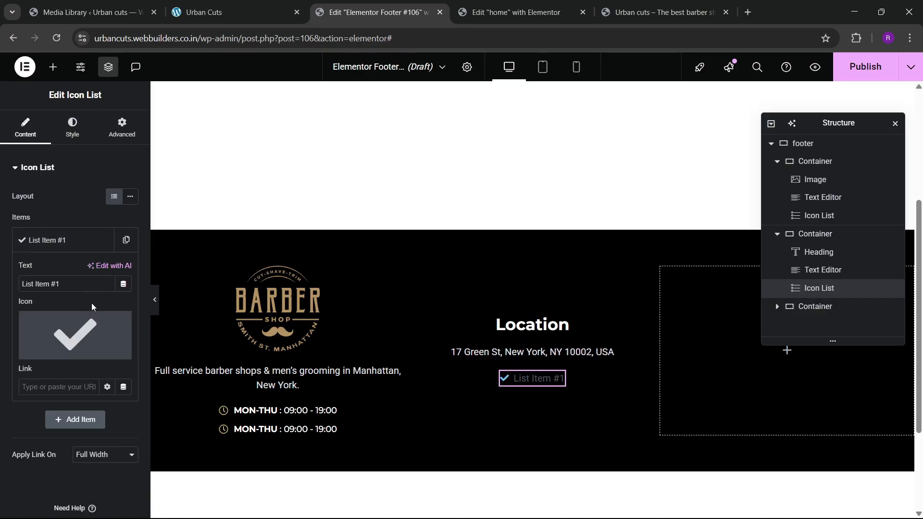
left_click(108, 326)
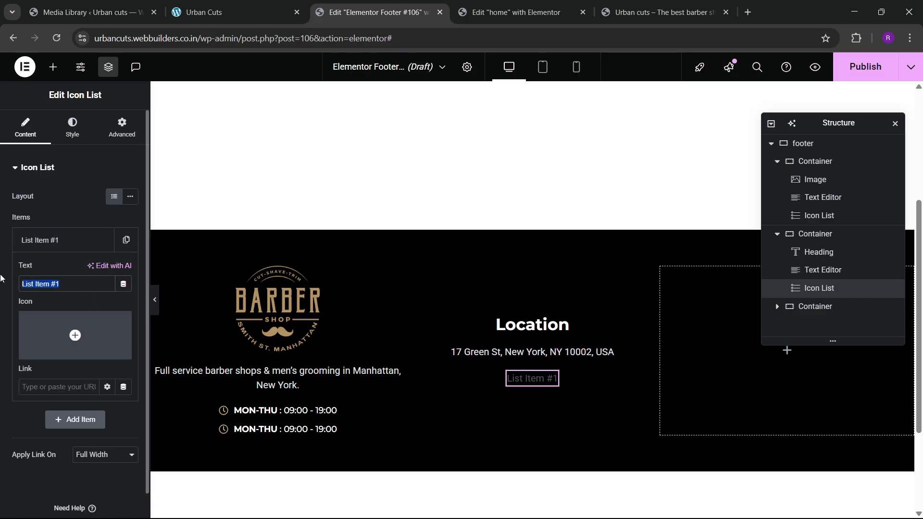
key("ctrl+v")
left_click(72, 240)
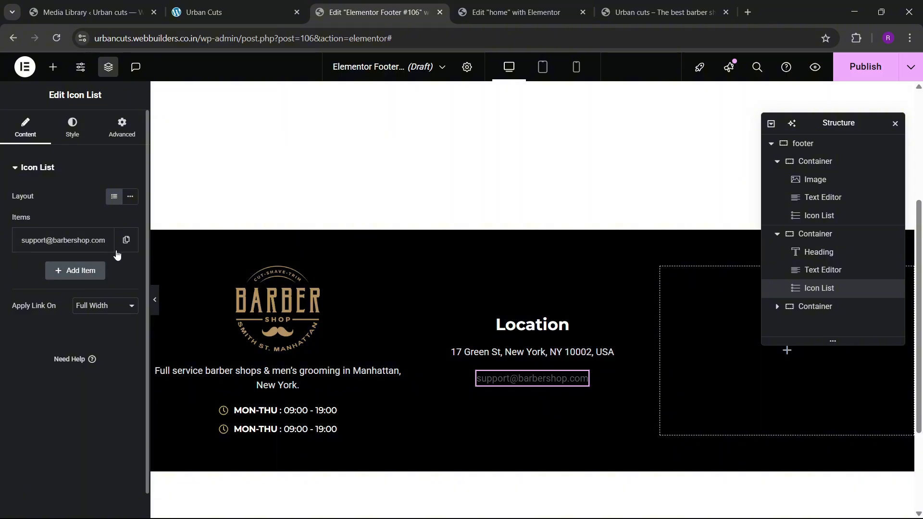
- Duplicate the e-mail list item and replace the copy's text with the phone number from the reference footer
left_click(126, 239)
left_click(72, 270)
left_click(231, 12)
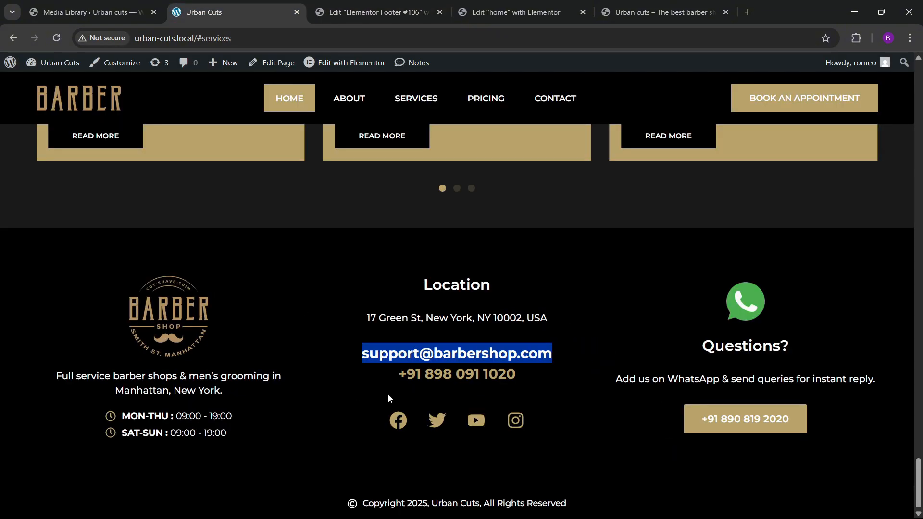
left_click_drag(398, 386, 528, 382)
key("ctrl+c")
left_click(385, 13)
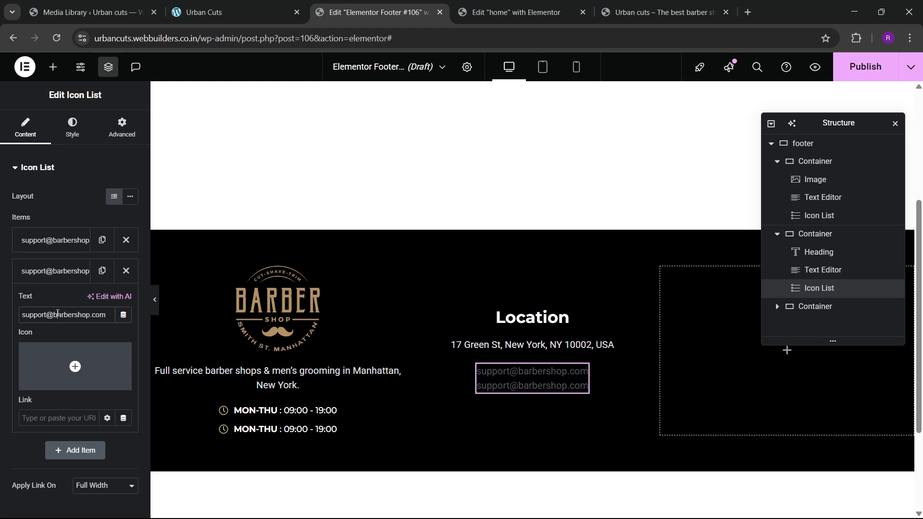
key("ctrl+v")
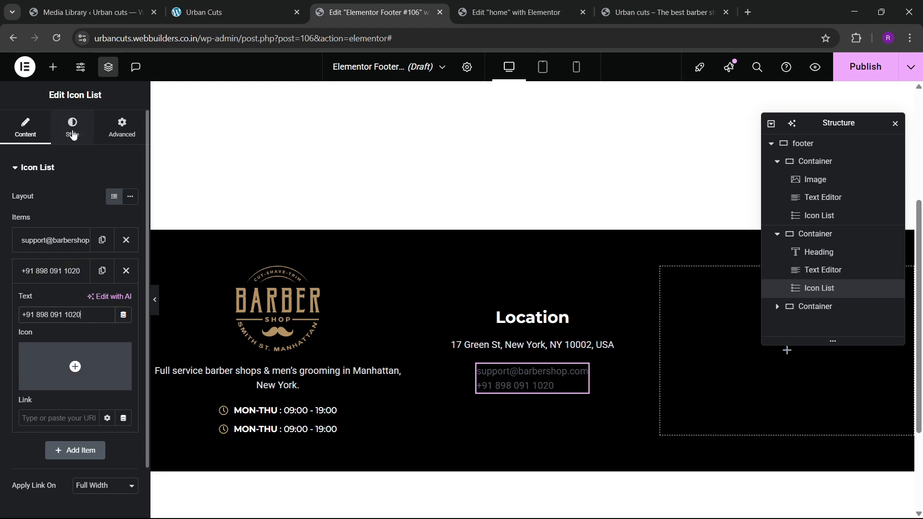
- Center-align the contact list and set its text color to the global theme color #B8A269
left_click(73, 134)
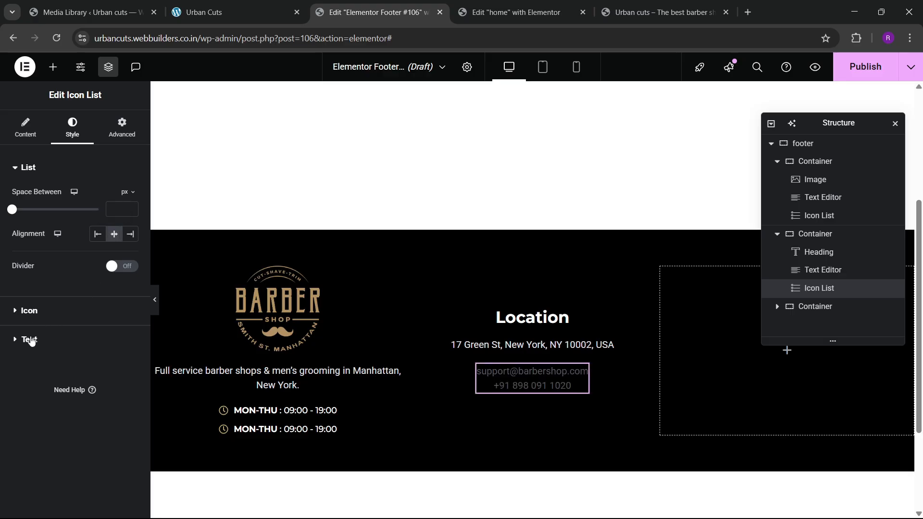
left_click(28, 339)
left_click(117, 329)
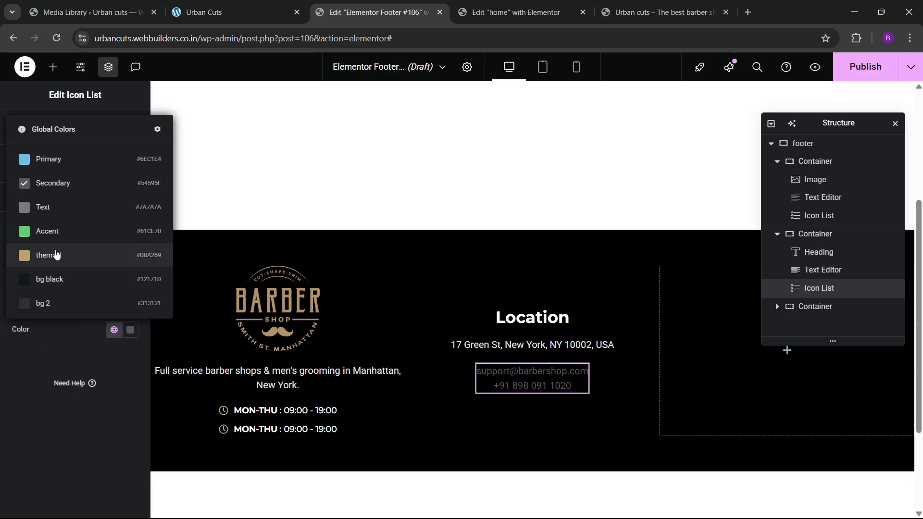
left_click(57, 253)
- Set the contact list's typography to Montserrat, 22 px, weight 600 (Semi Bold), and compare it with the reference footer
left_click(129, 255)
left_click(97, 325)
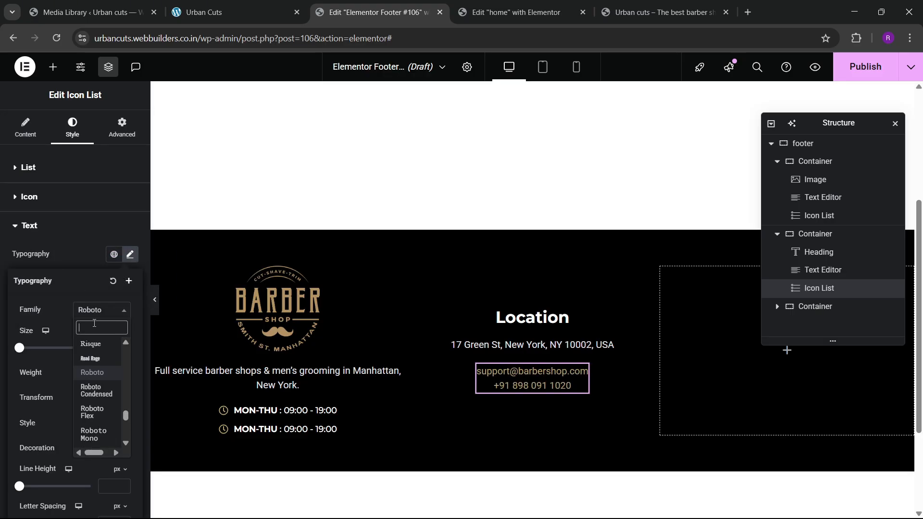
type("monts")
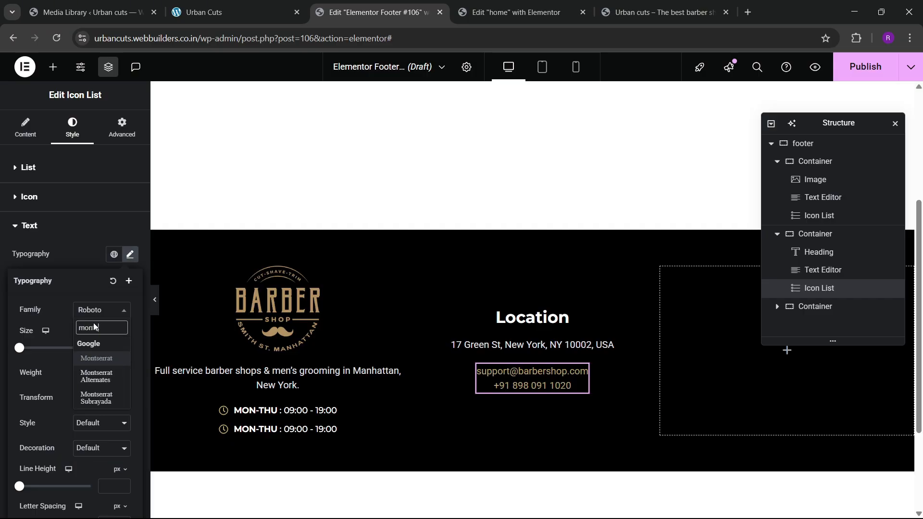
key("Return")
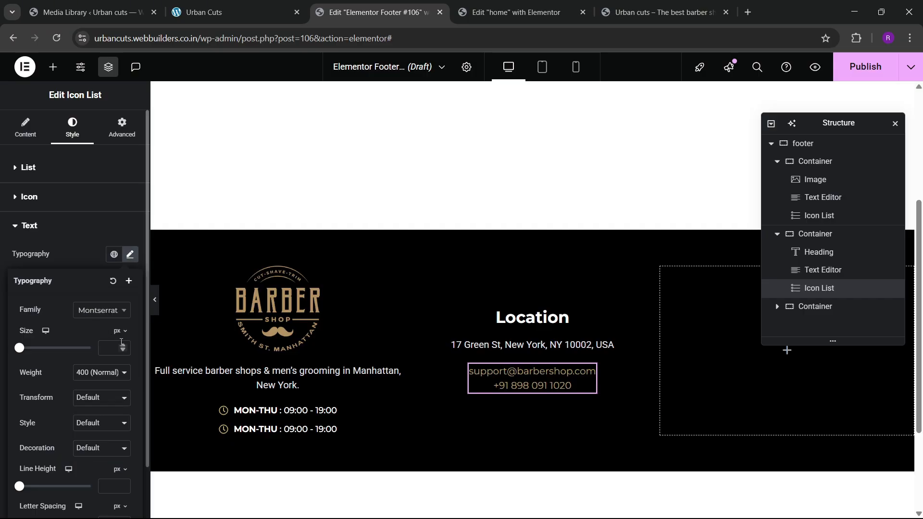
left_click(122, 347)
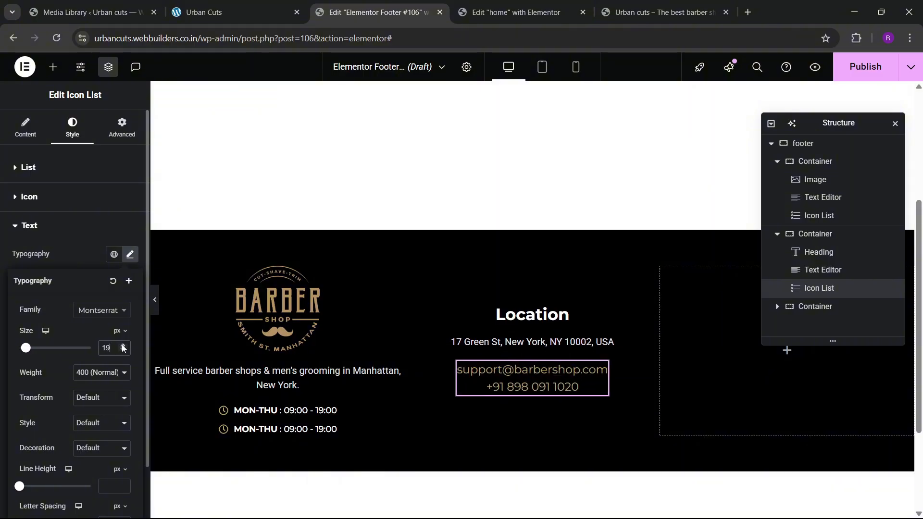
left_click(122, 346)
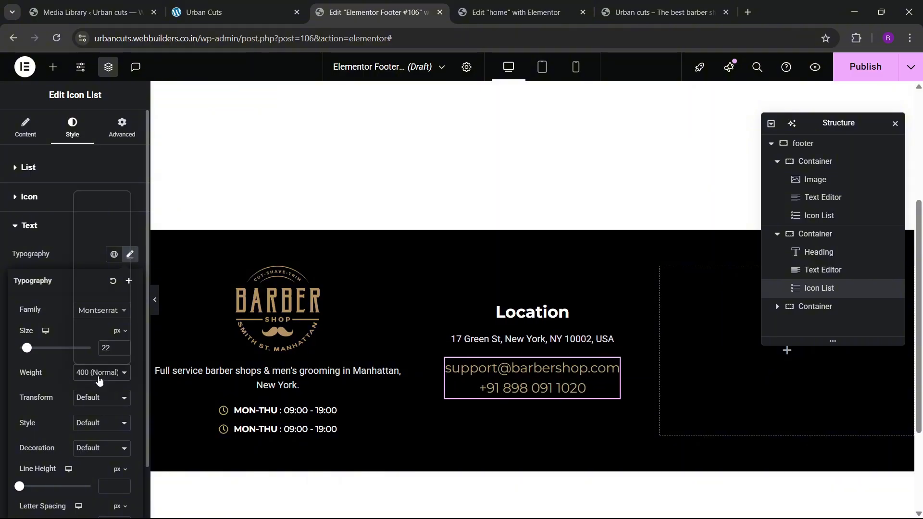
left_click(88, 281)
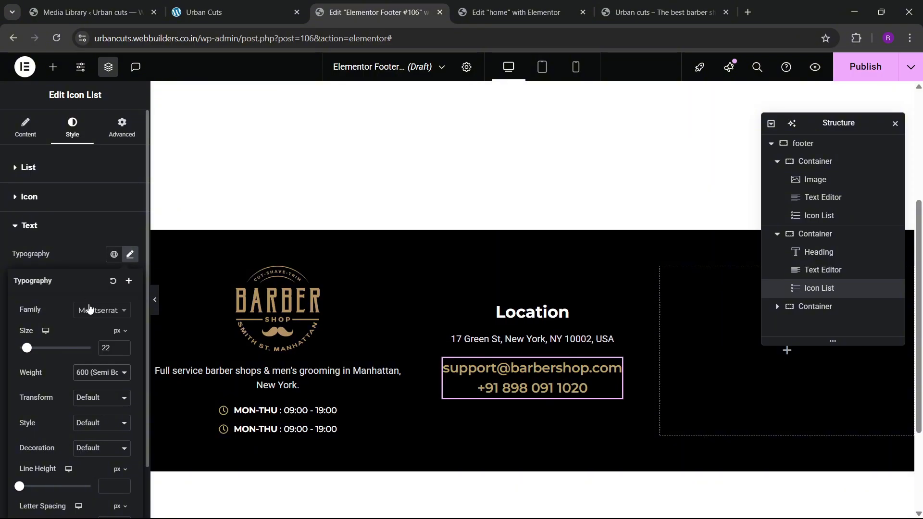
left_click(192, 6)
left_click(355, 7)
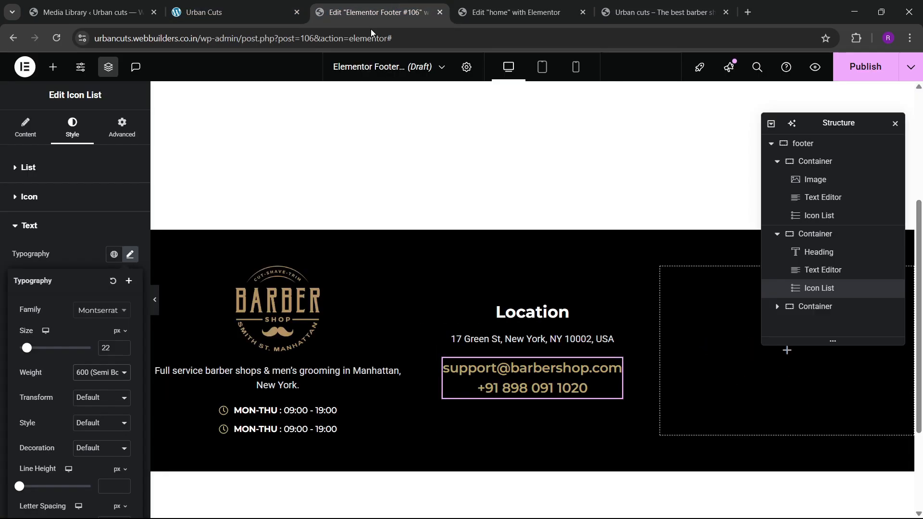
- Add a Social Icons widget below the contact list in the second footer column and check it against the reference footer
left_click(53, 68)
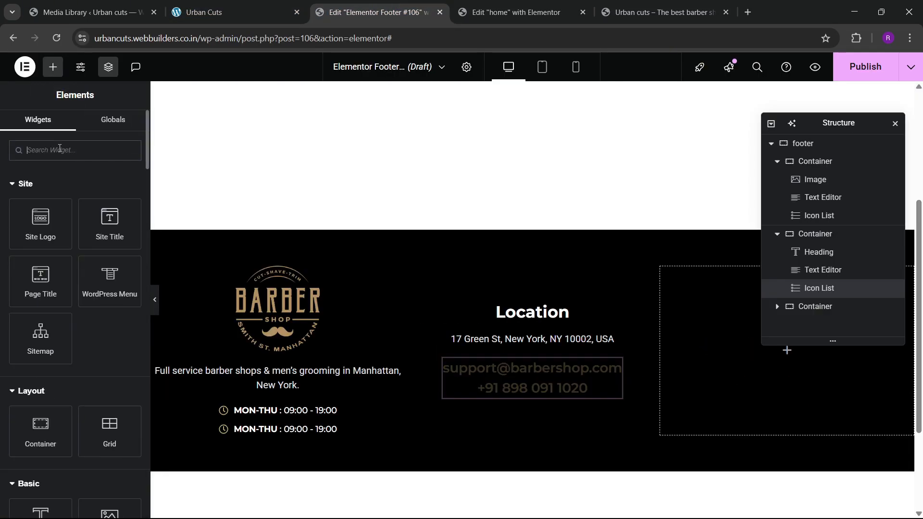
type("social")
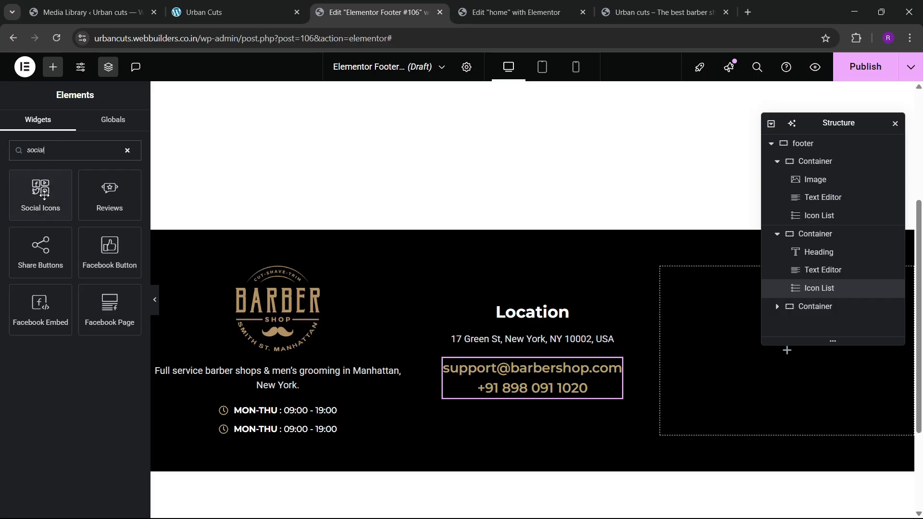
left_click_drag(44, 194, 567, 406)
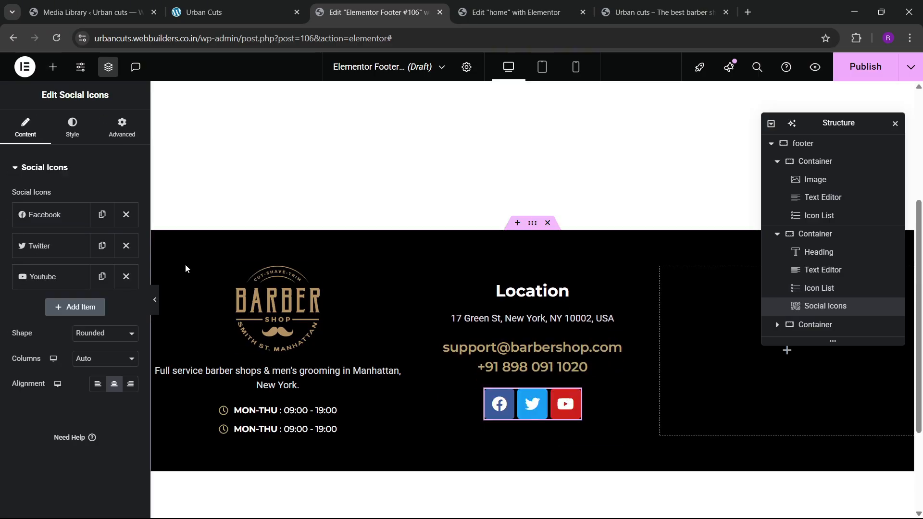
left_click(201, 4)
left_click(414, 4)
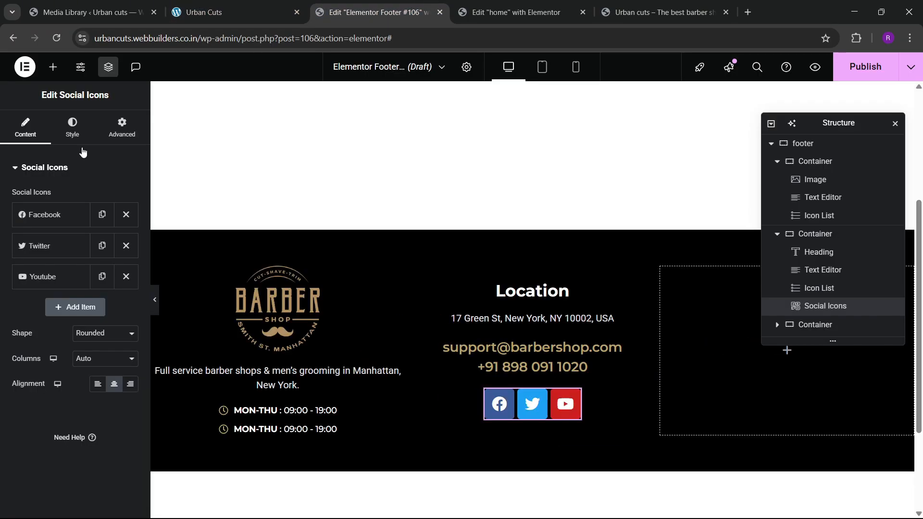
- Set the social icons' color mode to Custom, keeping the Rounded shape
left_click(105, 335)
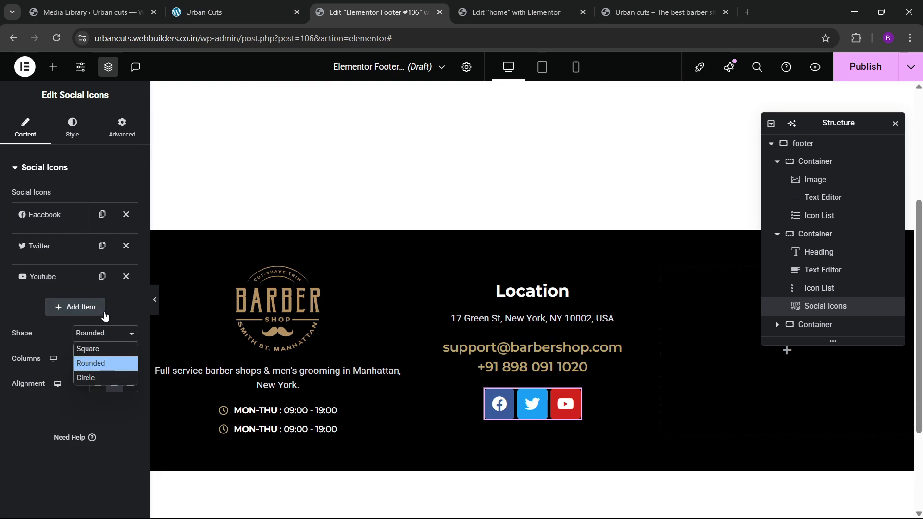
left_click(52, 339)
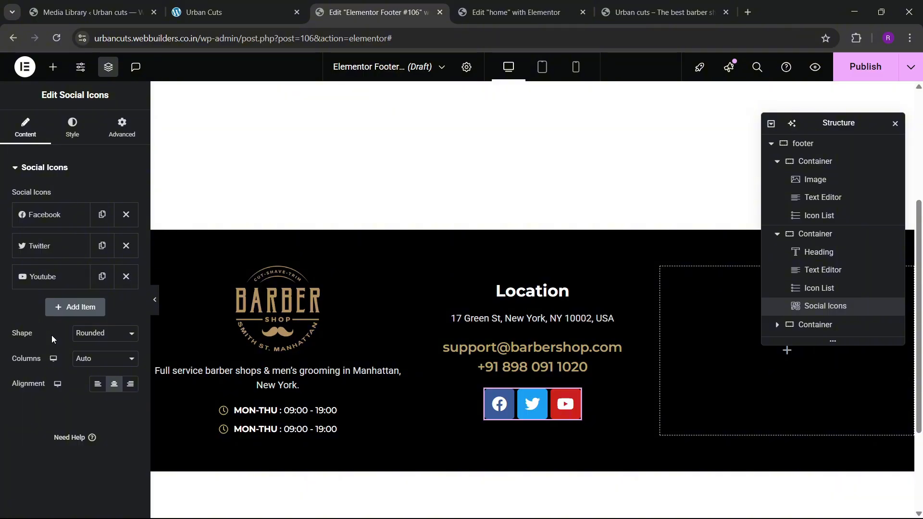
left_click(83, 128)
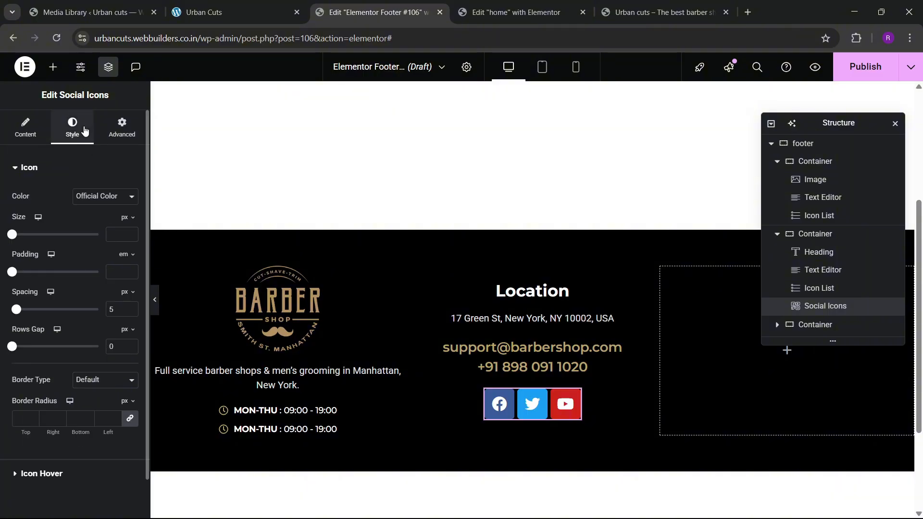
left_click(104, 196)
left_click(89, 225)
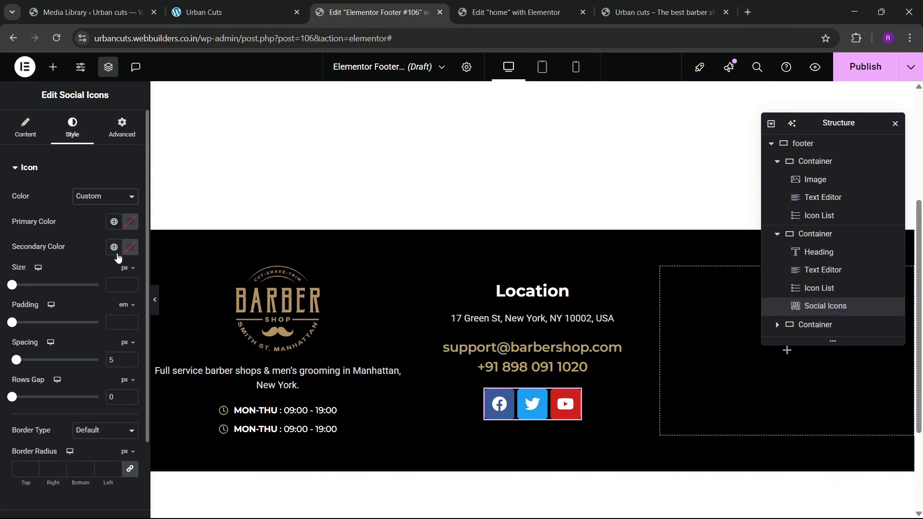
- Try the global theme 1 color and white as the social icons' secondary color
left_click(114, 247)
left_click(40, 397)
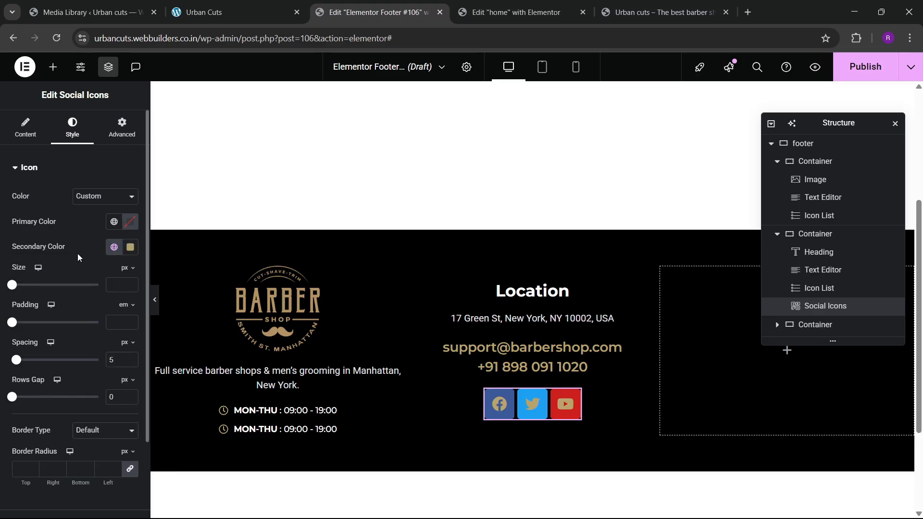
left_click(130, 247)
left_click_drag(67, 303, 45, 276)
left_click(106, 233)
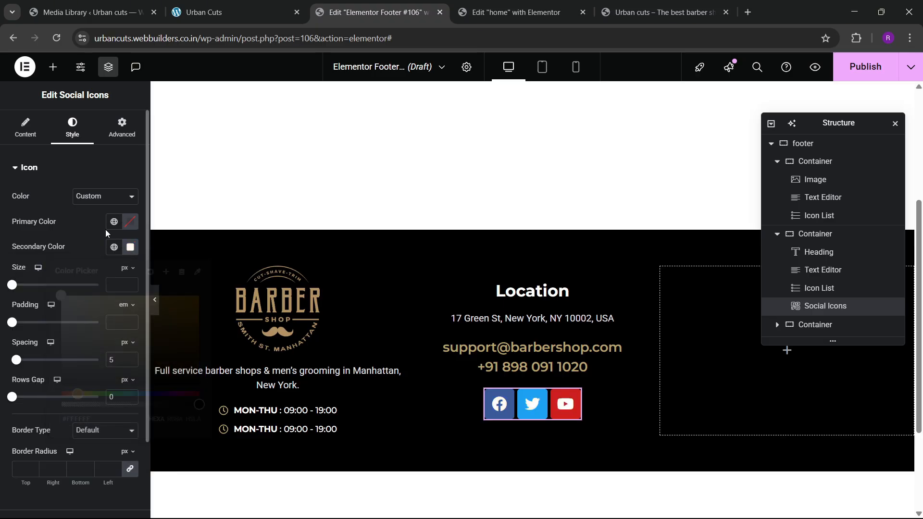
- Make the social icons' primary color fully transparent and set their secondary color to the global theme 1 color #B8A269
left_click(129, 222)
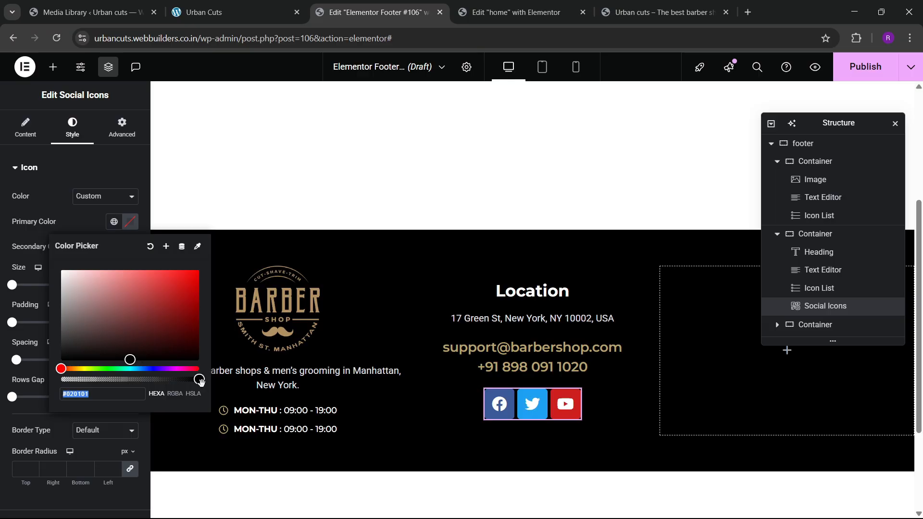
left_click_drag(200, 381, 62, 380)
left_click(85, 224)
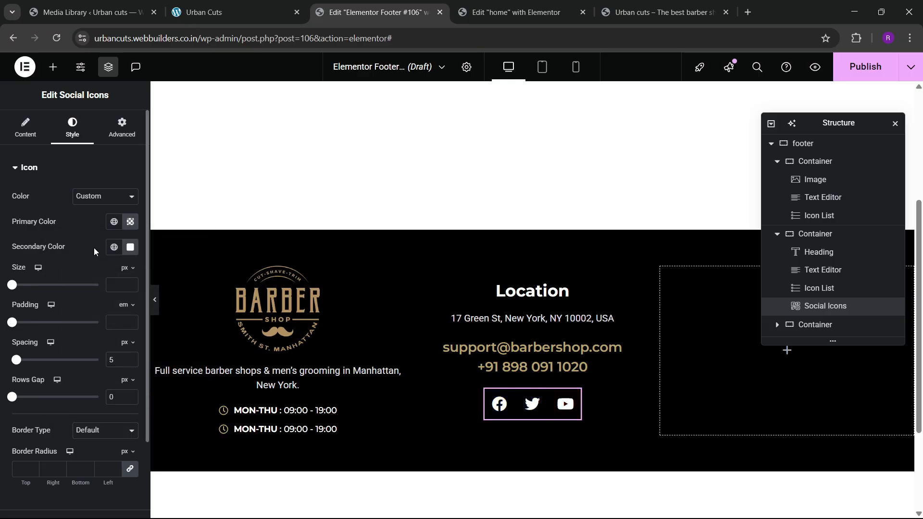
left_click(114, 247)
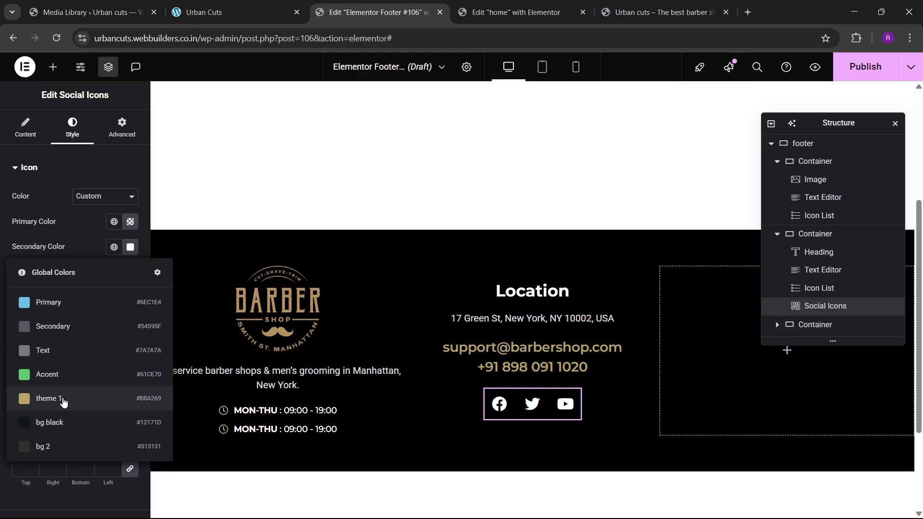
left_click(63, 402)
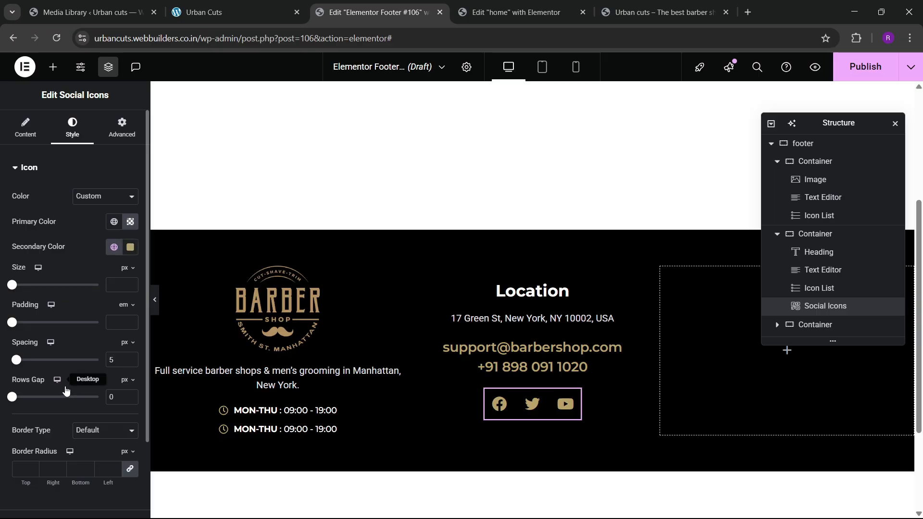
- Set the social icons' size to 30 px, padding to 0 em and spacing to 19 px, and compare them with the reference footer
left_click(131, 283)
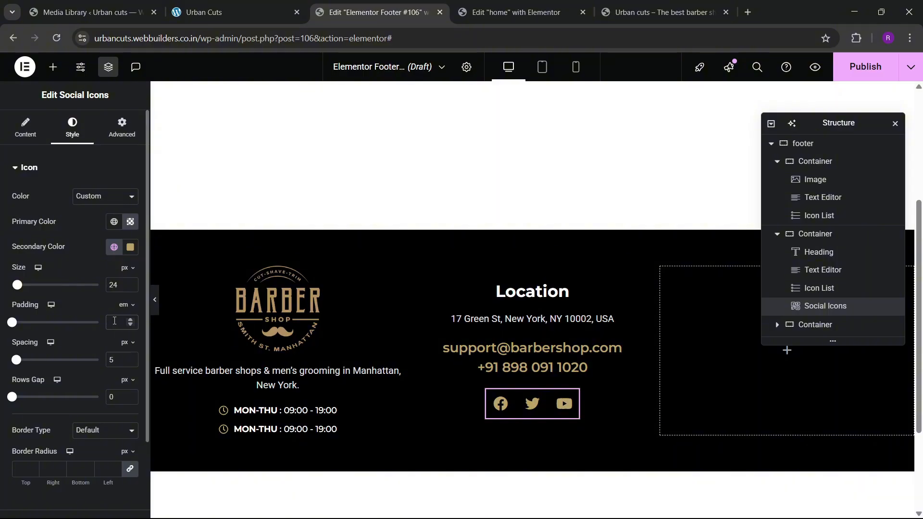
left_click(114, 321)
type("0")
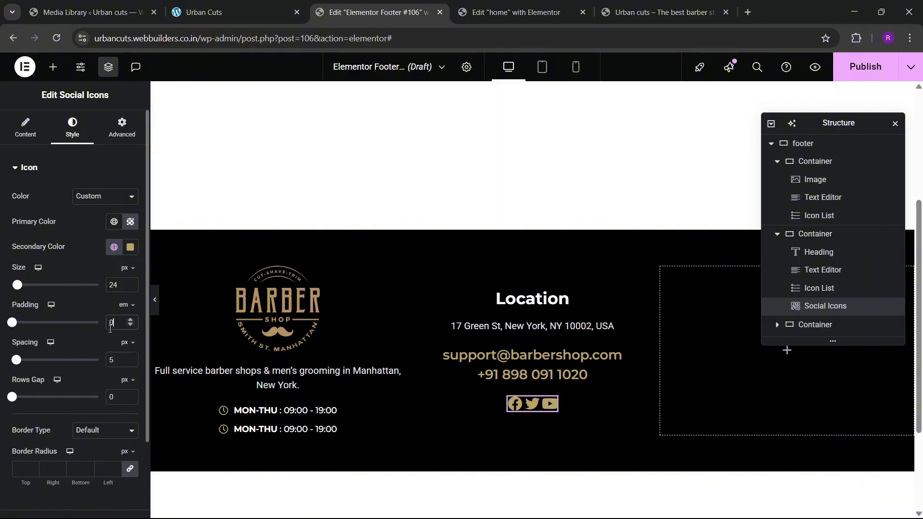
left_click(131, 358)
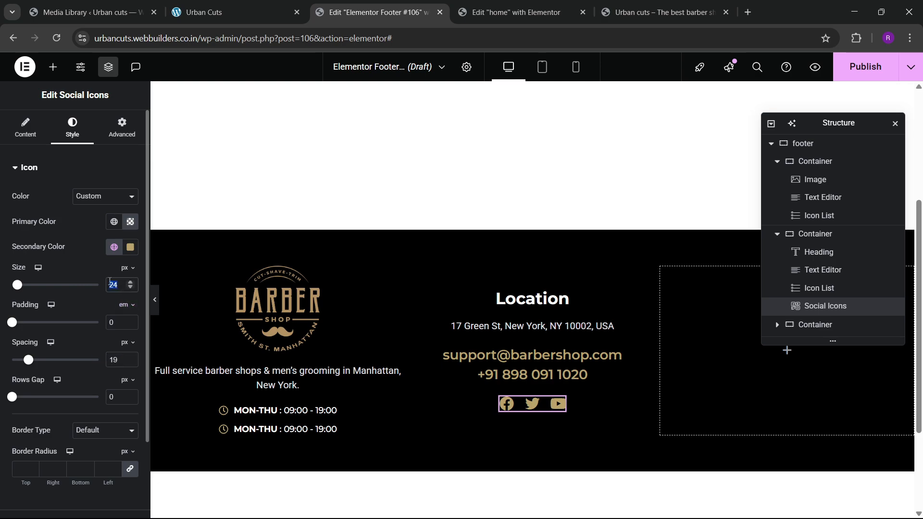
type("30")
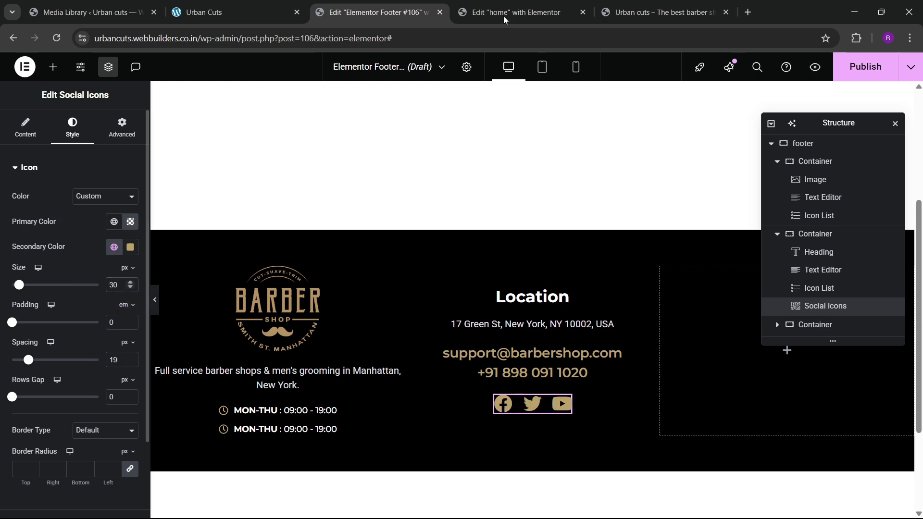
left_click(220, 5)
left_click(375, 12)
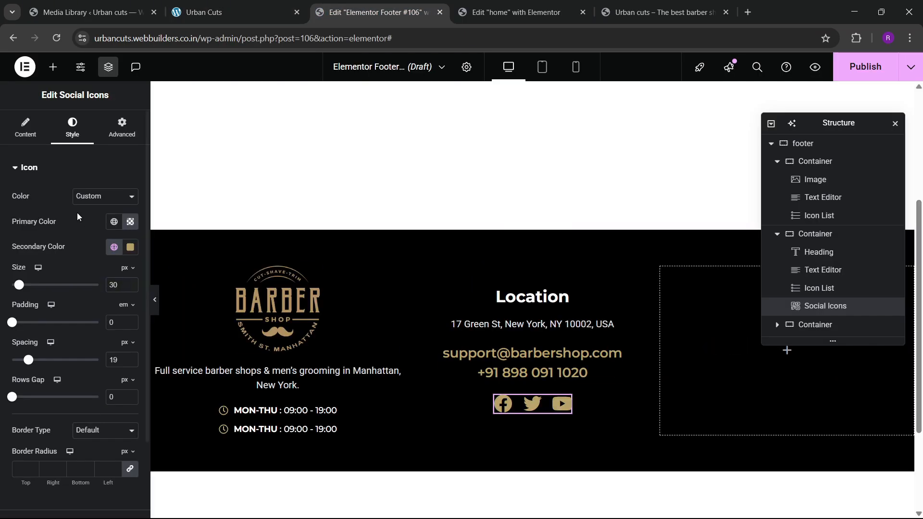
- Duplicate the Youtube item in the social icons and change the copy's icon to Instagram from the icon library
left_click(26, 128)
left_click(102, 276)
left_click(69, 298)
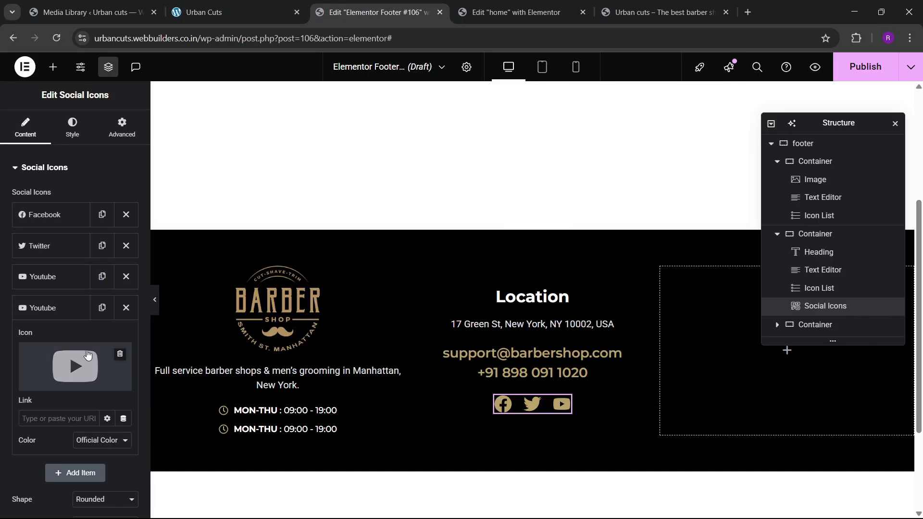
left_click(46, 380)
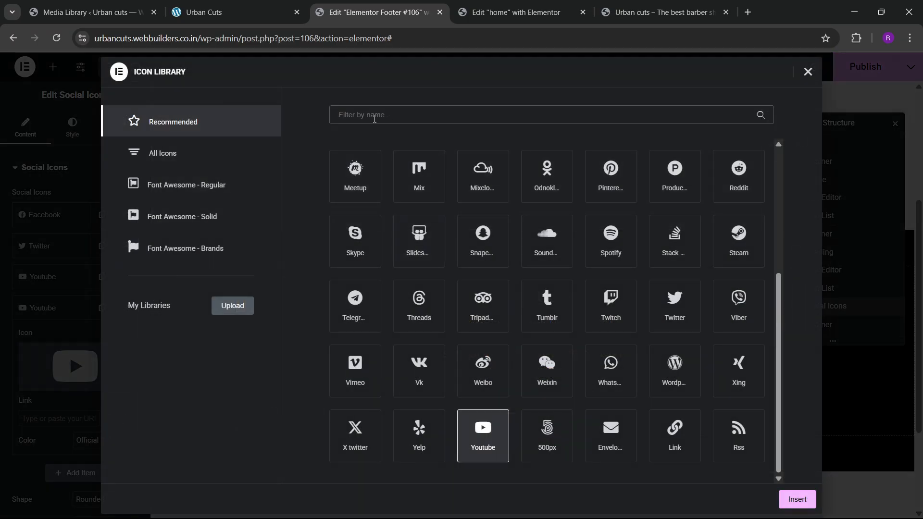
type("insta")
left_click(367, 204)
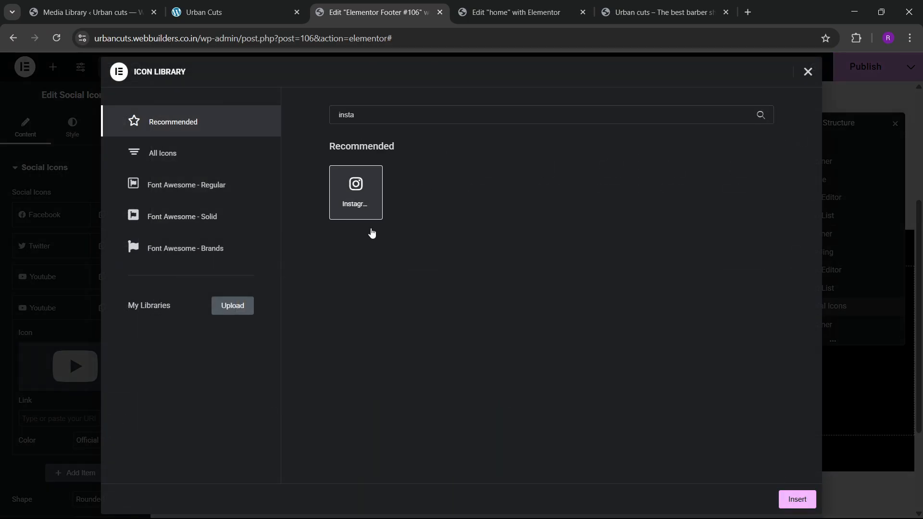
left_click(798, 497)
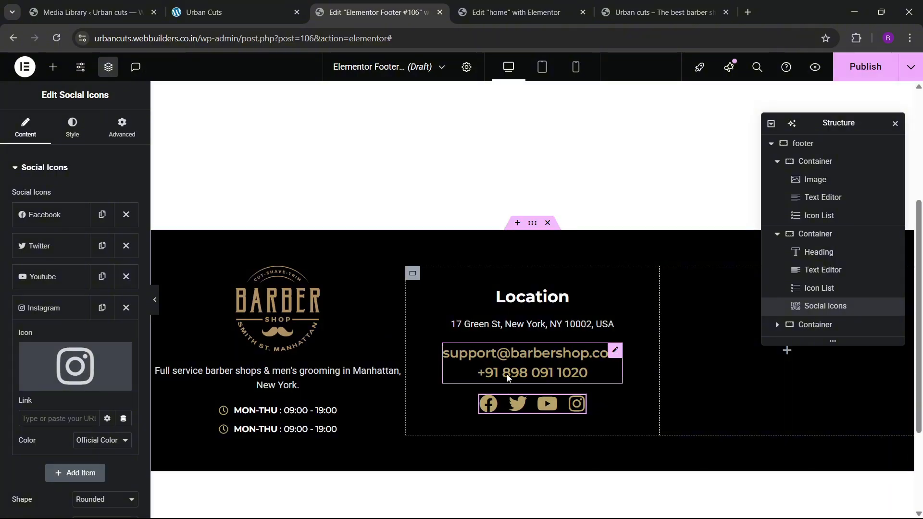
- Set the gaps of both the Location column and the logo column containers to 30 px
left_click(412, 273)
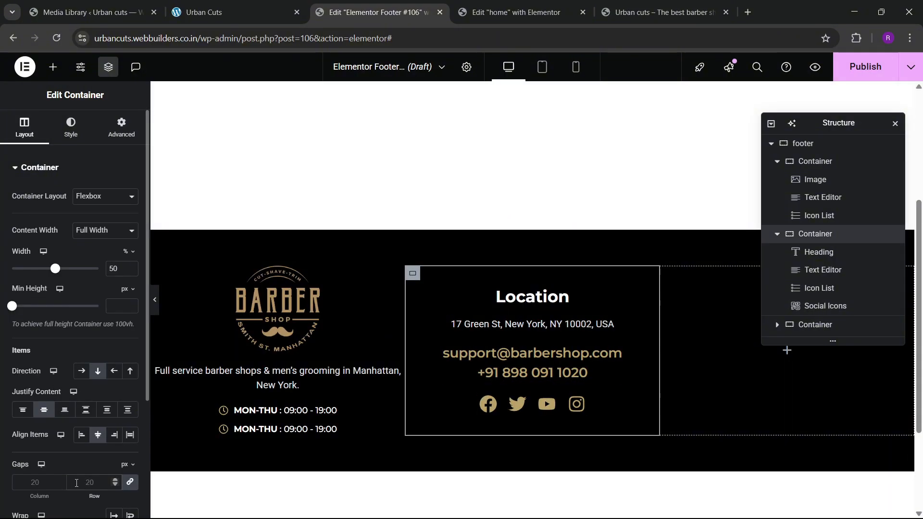
left_click(77, 483)
type("30")
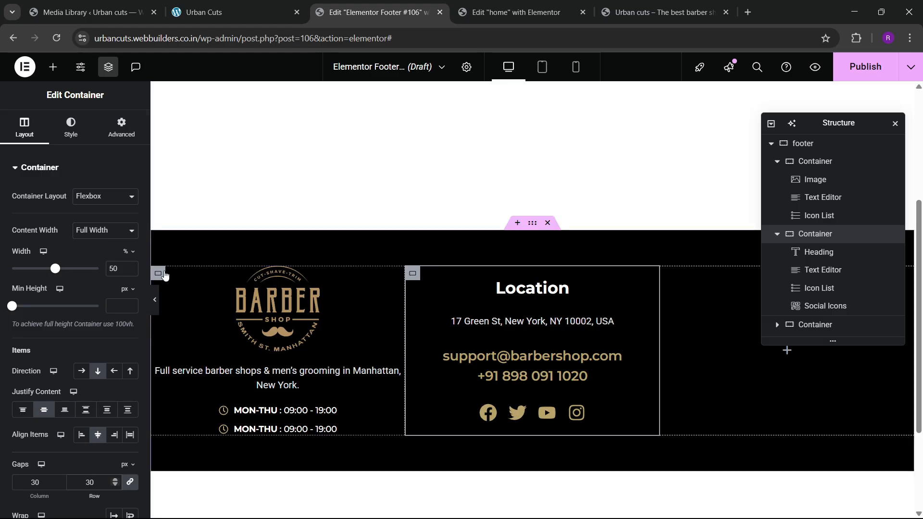
left_click(158, 273)
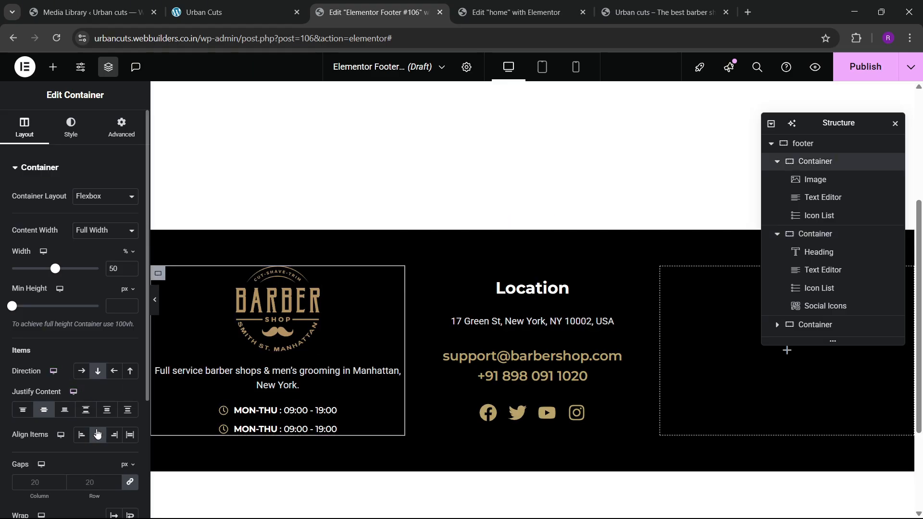
left_click(103, 484)
type("30")
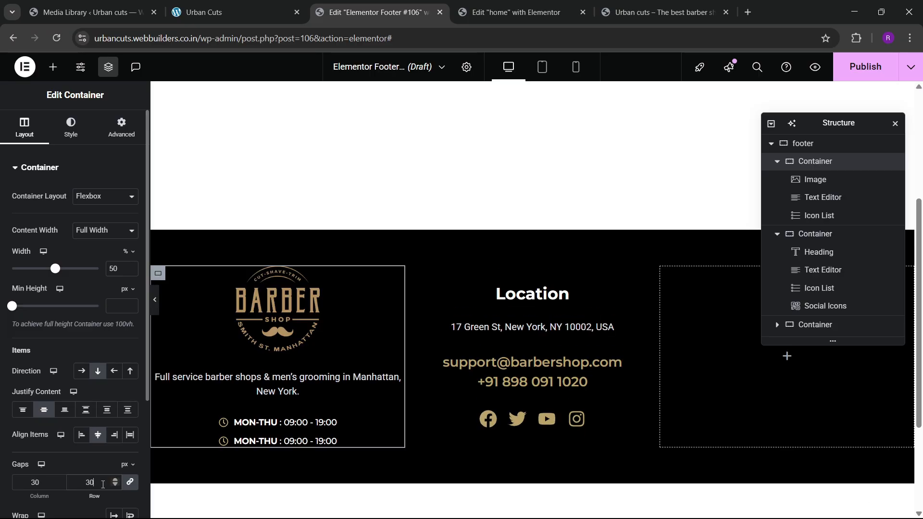
- Publish the footer template with a display condition that includes the Entire Site
left_click(868, 68)
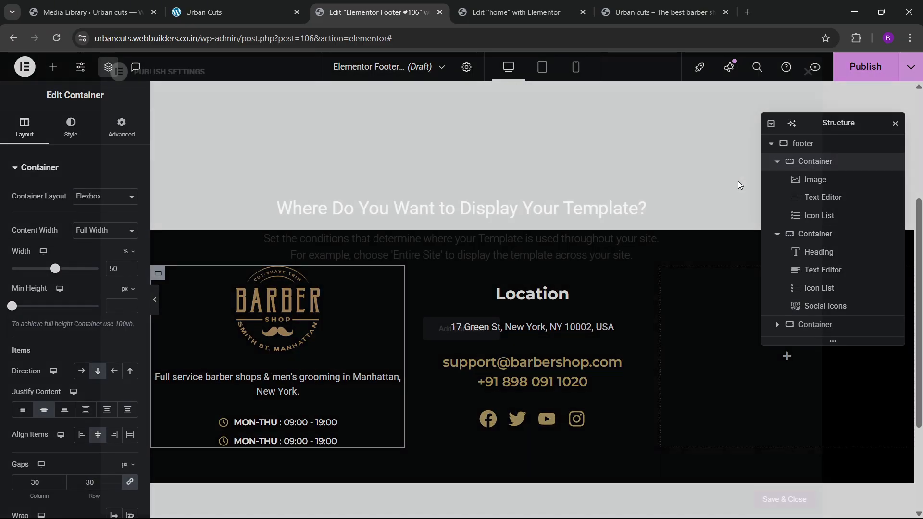
left_click(436, 341)
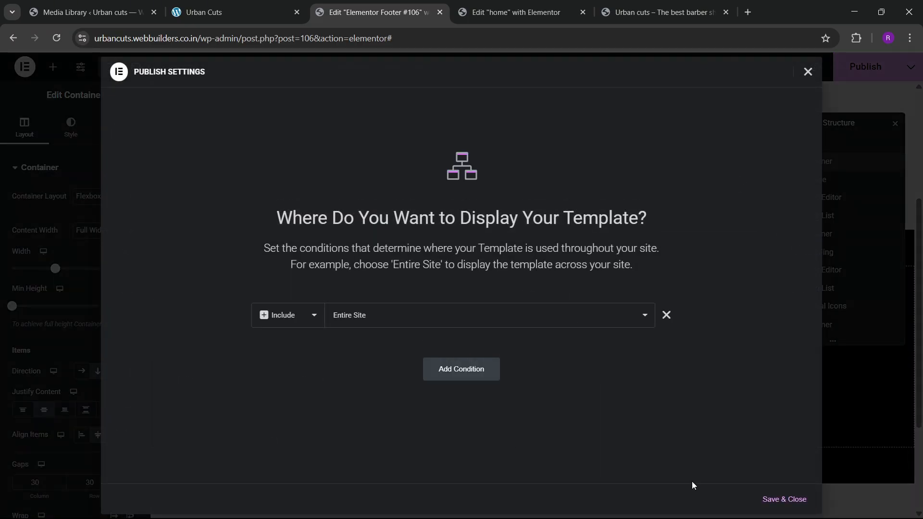
left_click(784, 499)
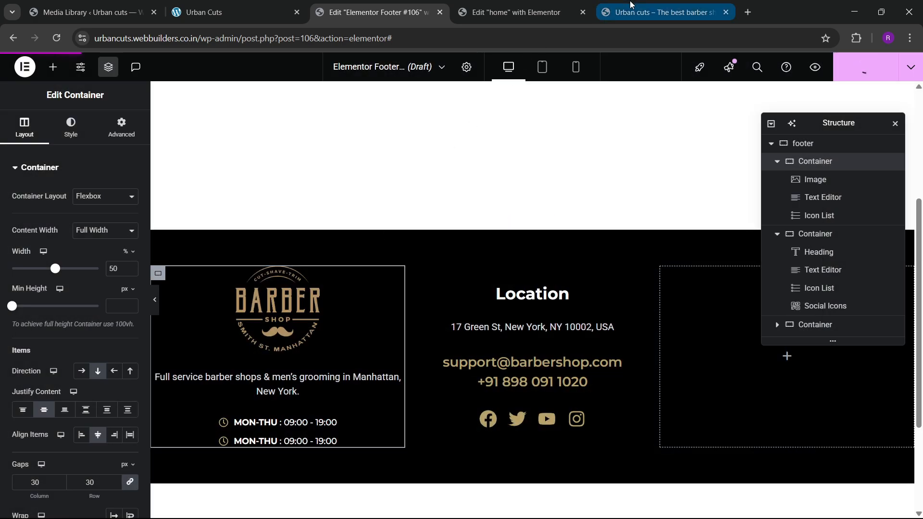
- Reload the live home page and compare its published footer with the reference site's footer
left_click(632, 5)
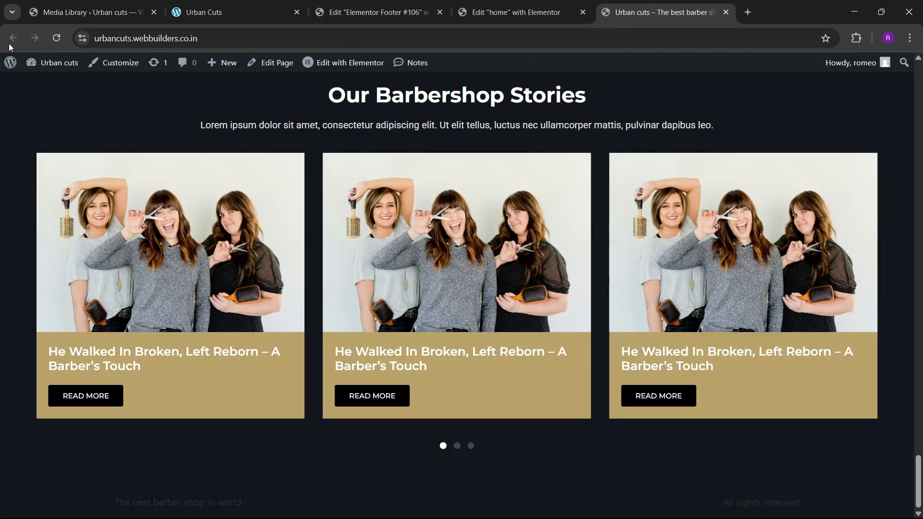
left_click(56, 39)
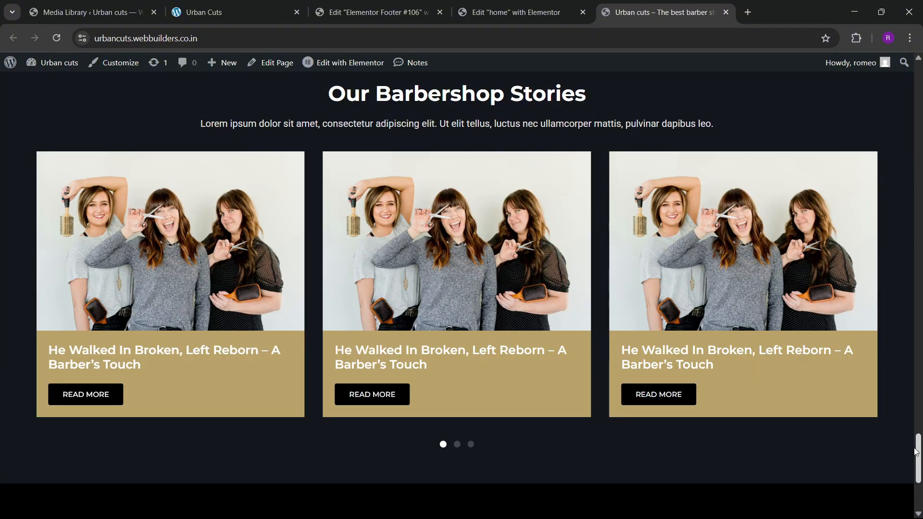
scroll(915, 451, "down", 5)
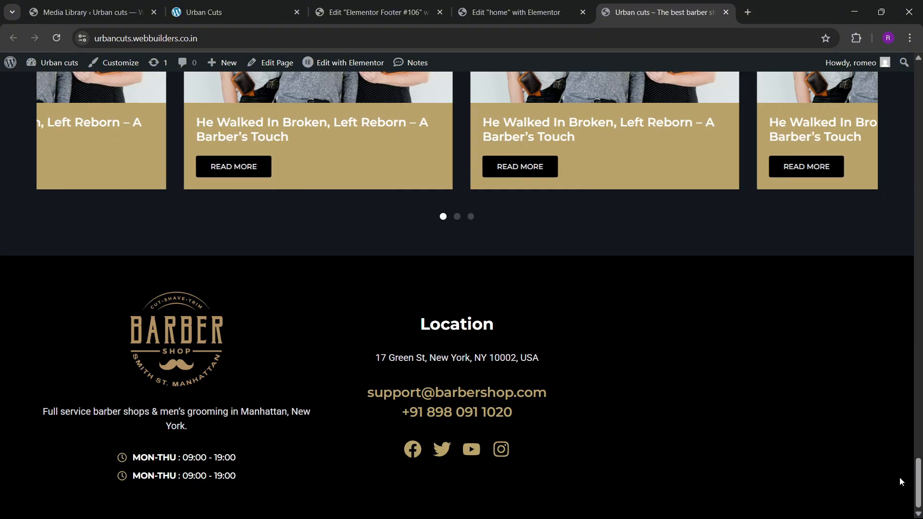
left_click(225, 7)
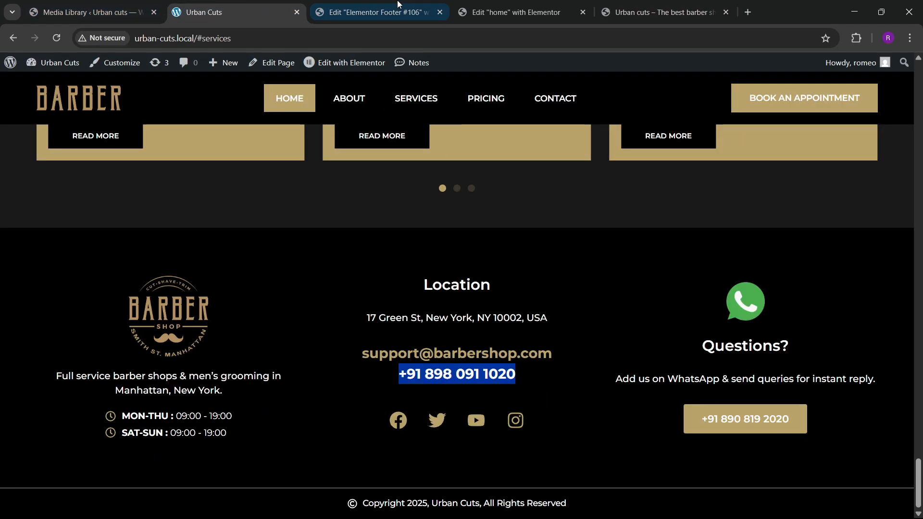
left_click(375, 12)
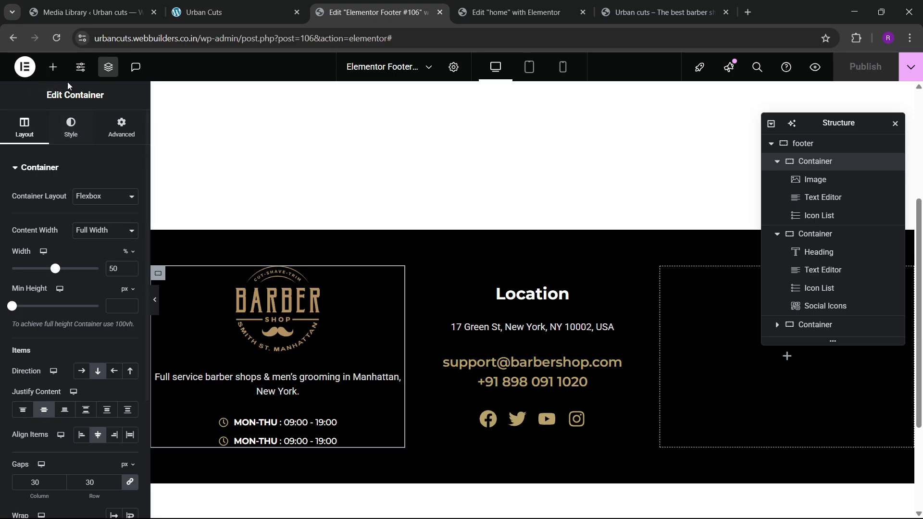
- Move the Structure panel clear of the third footer column and add an Image widget to that column
left_click(53, 67)
scroll(60, 344, "down", 1)
scroll(55, 336, "up", 1)
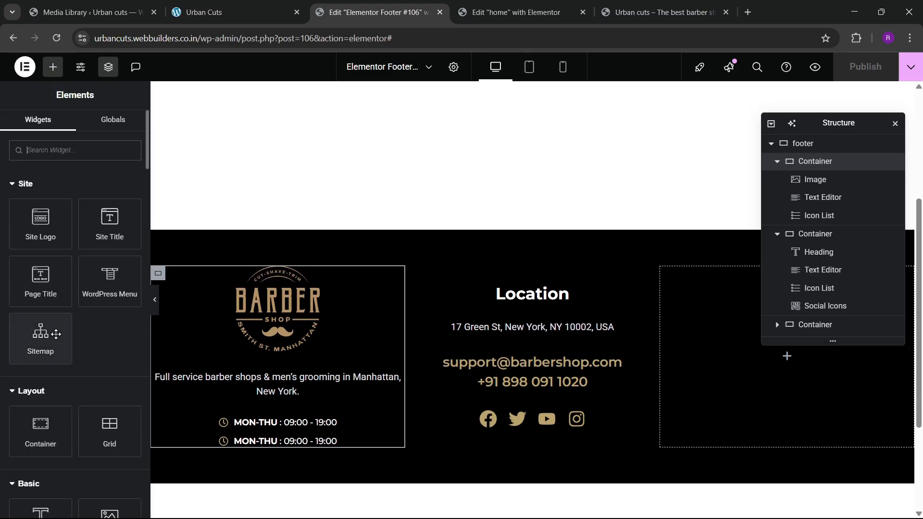
left_click_drag(128, 503, 783, 214)
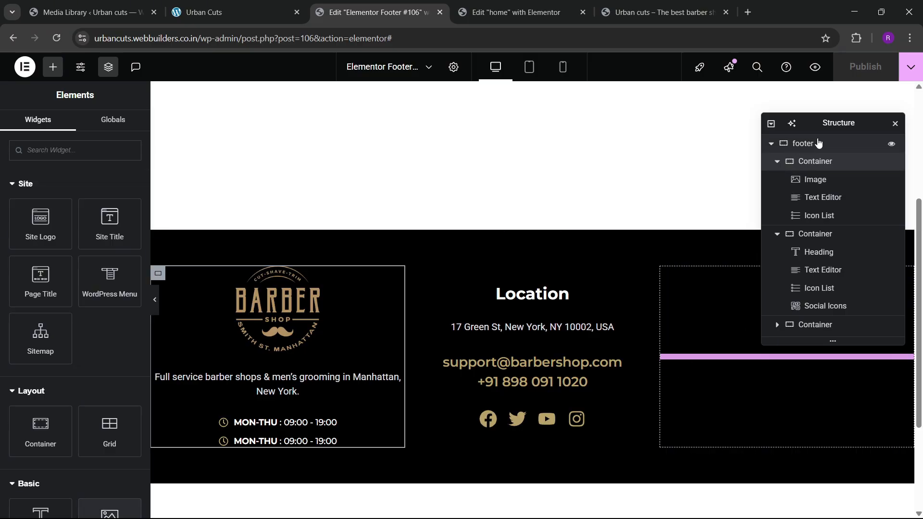
left_click_drag(841, 120, 518, 187)
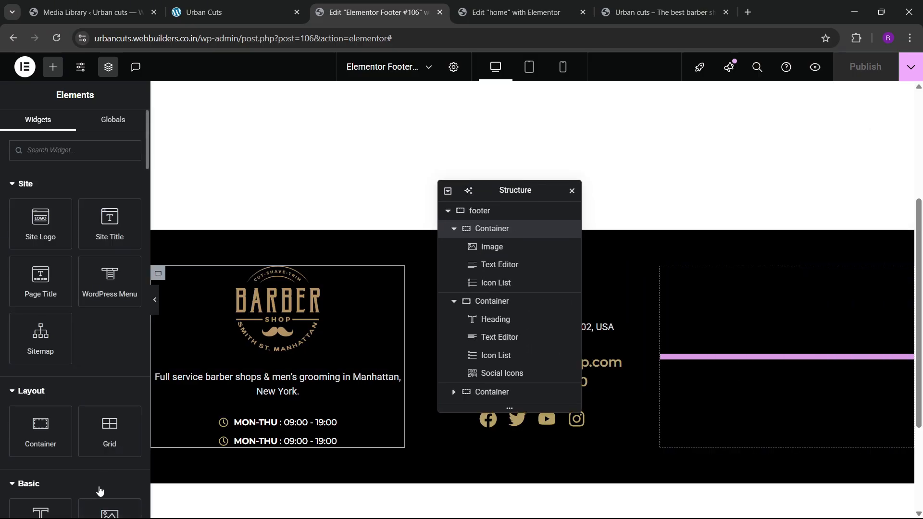
left_click_drag(107, 513, 800, 367)
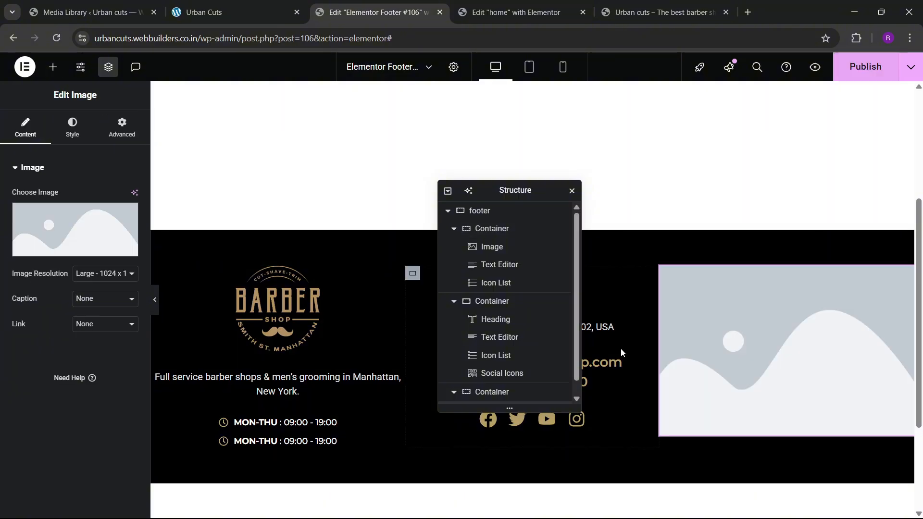
- Choose the green WhatsApp icon from the media library as the image in the third footer column
left_click(99, 248)
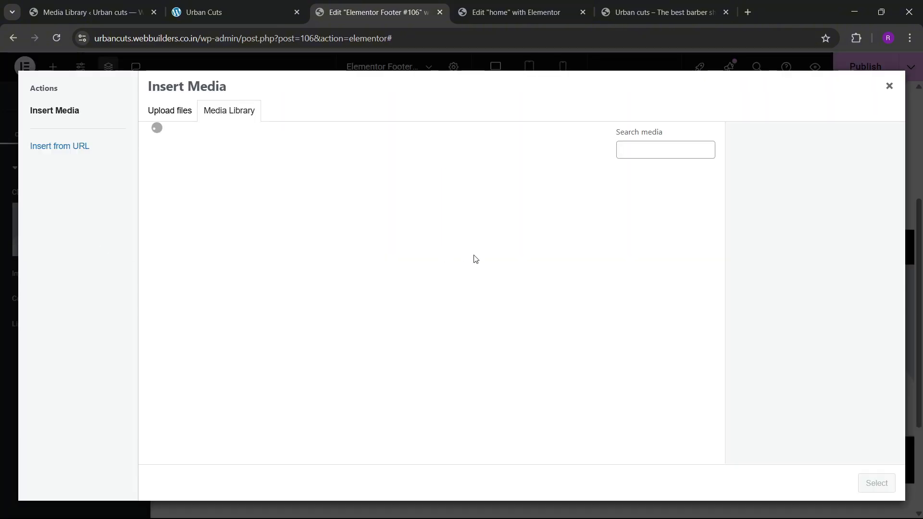
scroll(577, 361, "down", 1)
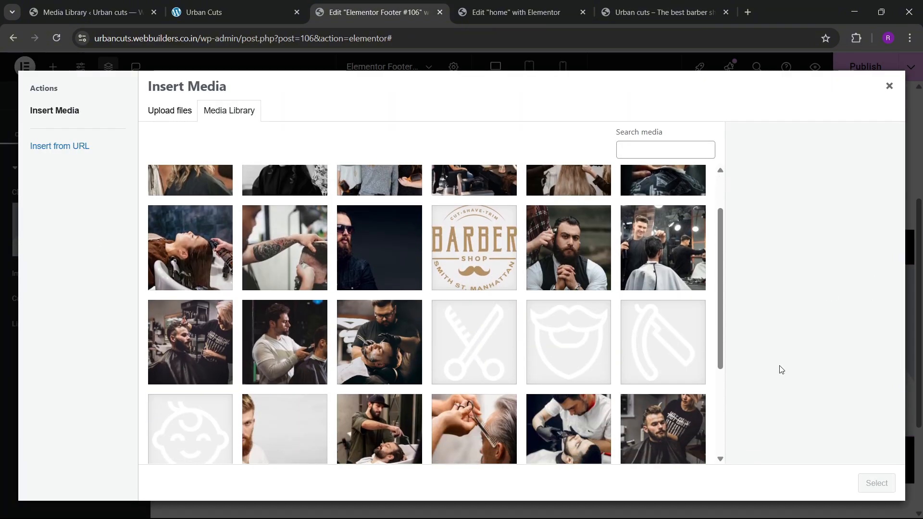
scroll(710, 438, "down", 3)
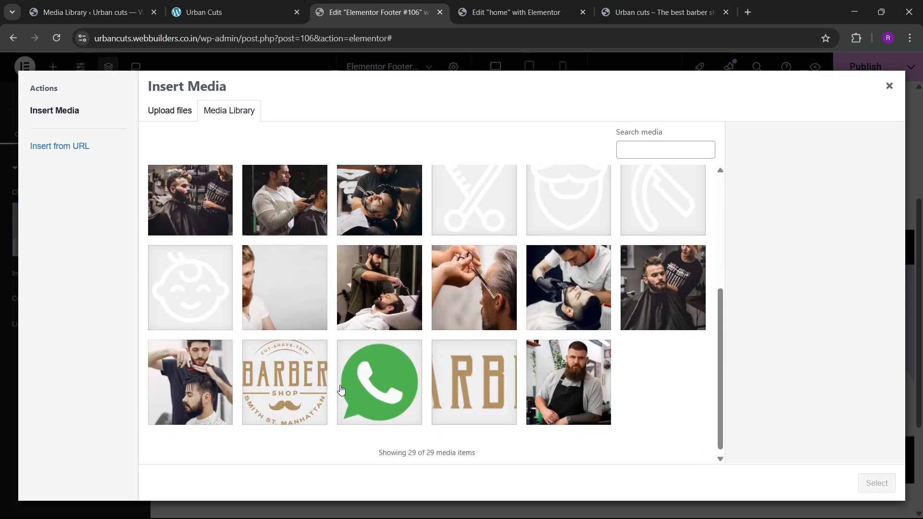
left_click(341, 391)
left_click(868, 482)
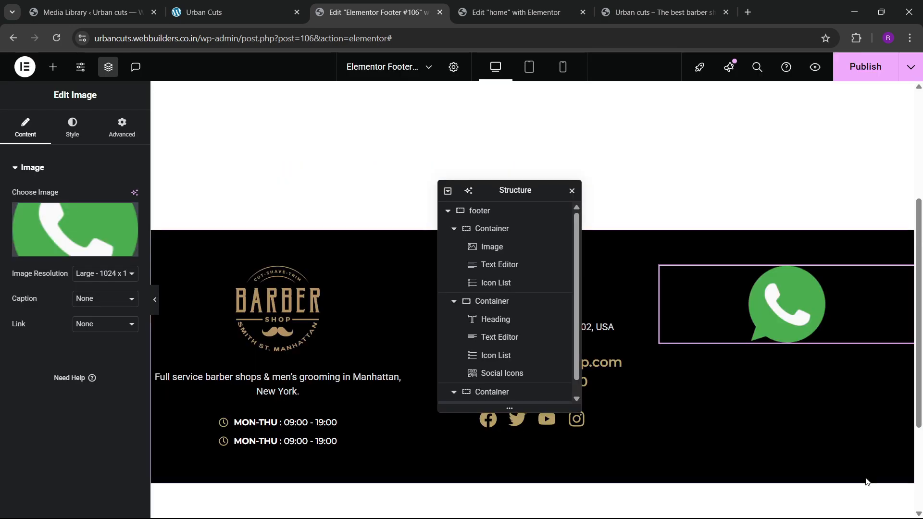
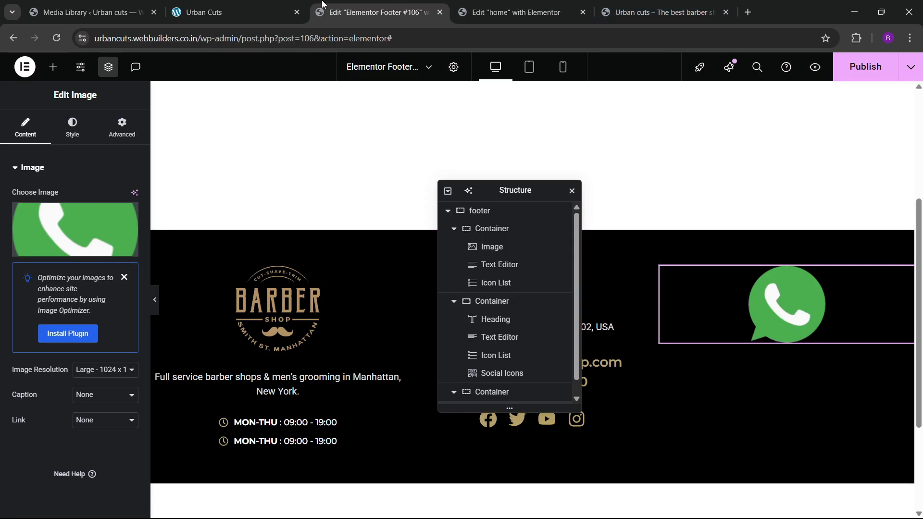
- Set the WhatsApp image's width to 17% and compare its size with the reference footer
left_click(203, 4)
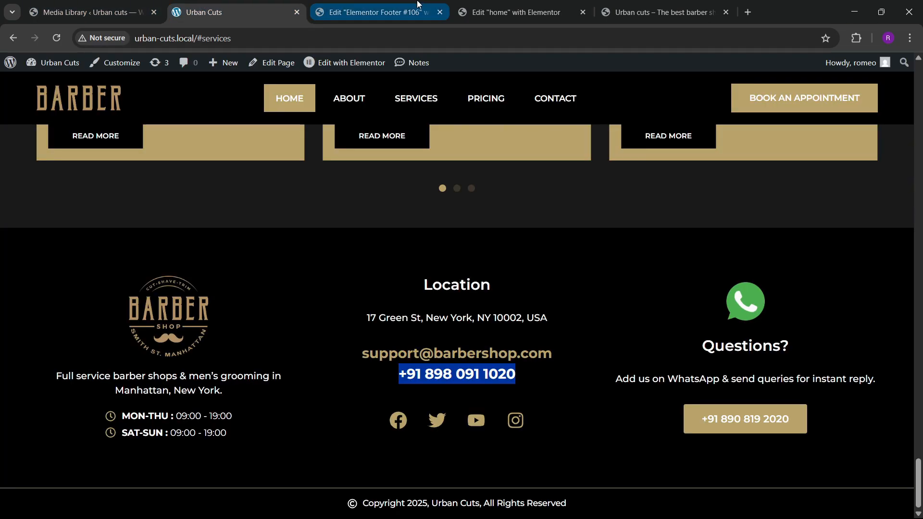
left_click(374, 12)
left_click(72, 127)
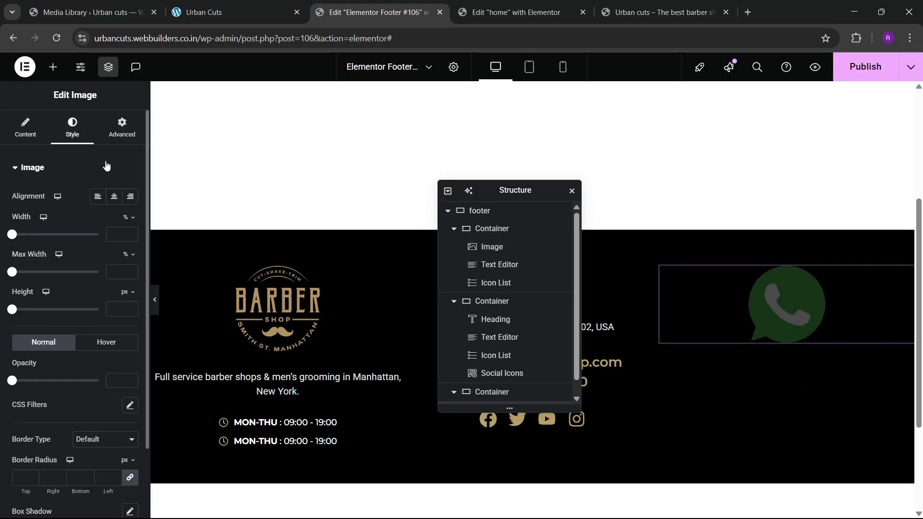
left_click(122, 127)
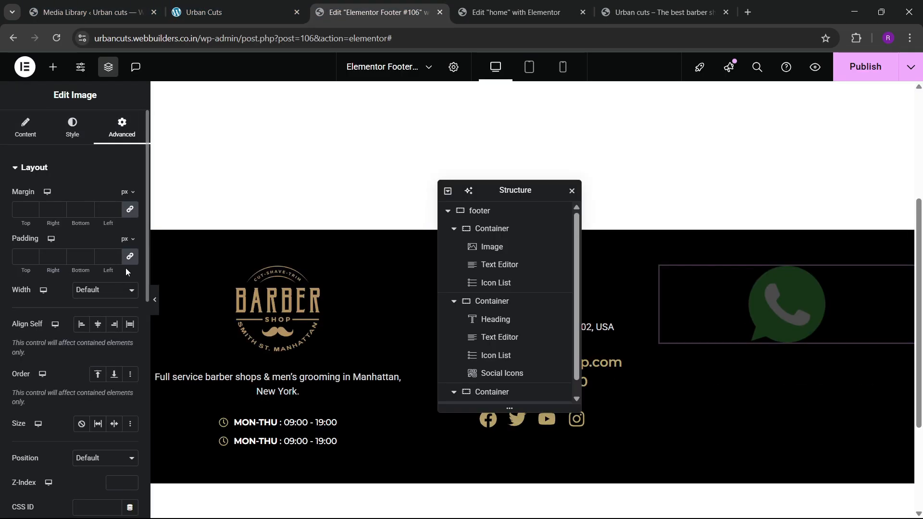
left_click(75, 124)
left_click_drag(22, 238, 25, 242)
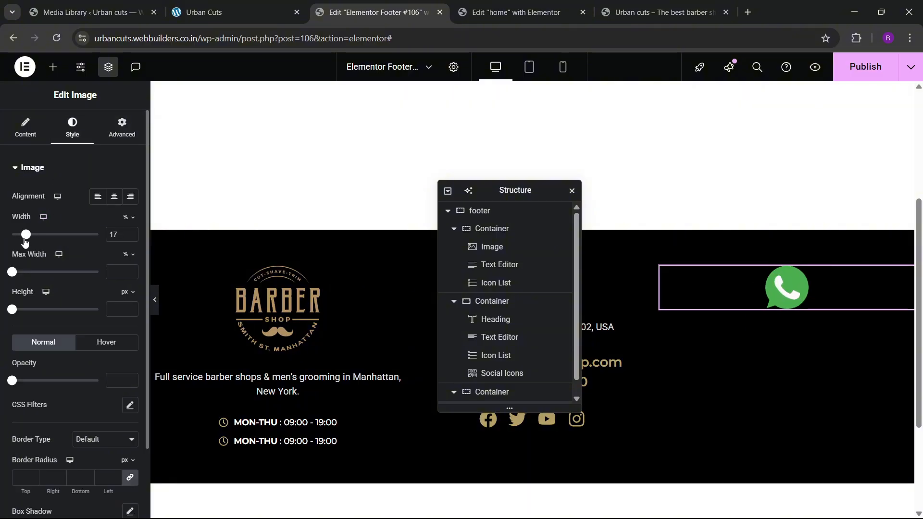
left_click(182, 8)
left_click(348, 12)
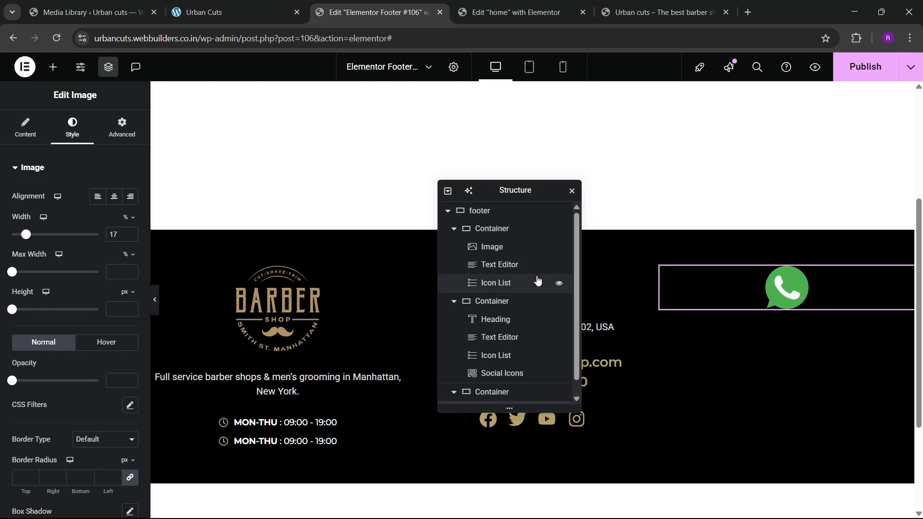
- Copy the Location heading from the middle column and paste it below the WhatsApp image
right_click(529, 293)
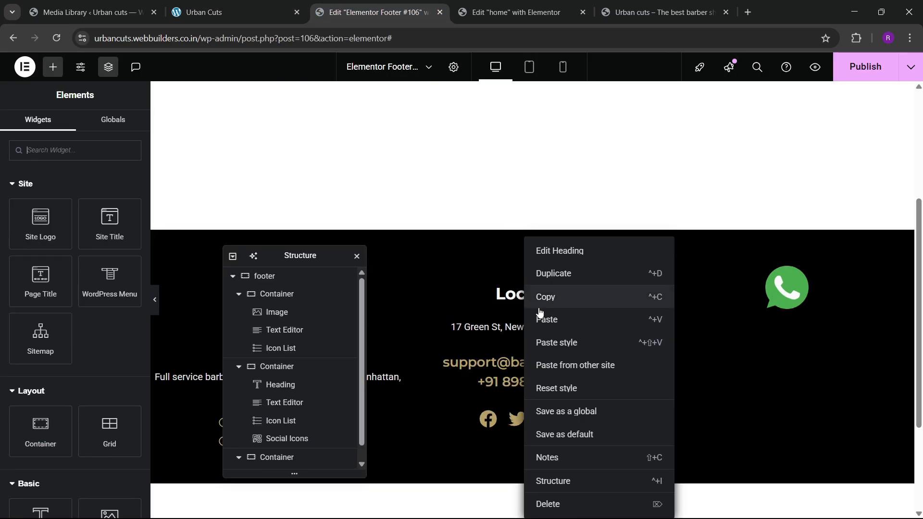
left_click(543, 296)
right_click(795, 292)
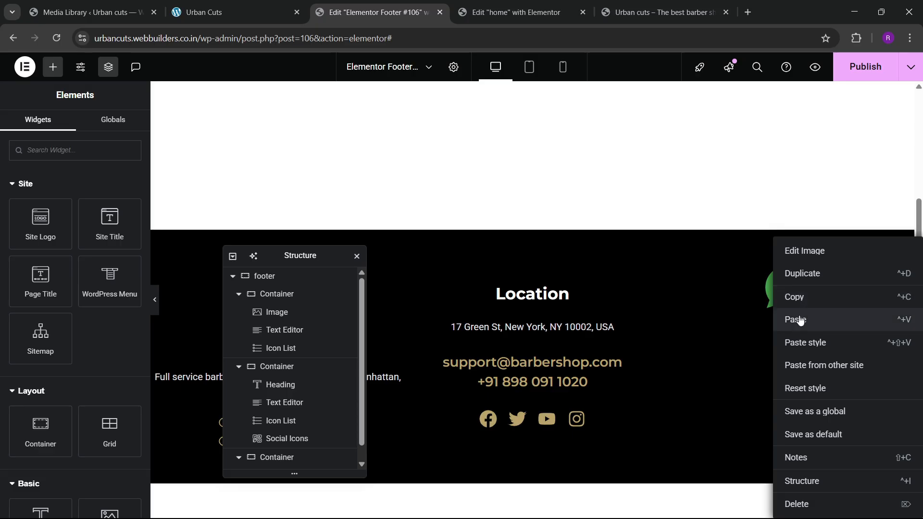
left_click(793, 317)
- Centre the third footer column container's content both vertically and horizontally
left_click(666, 274)
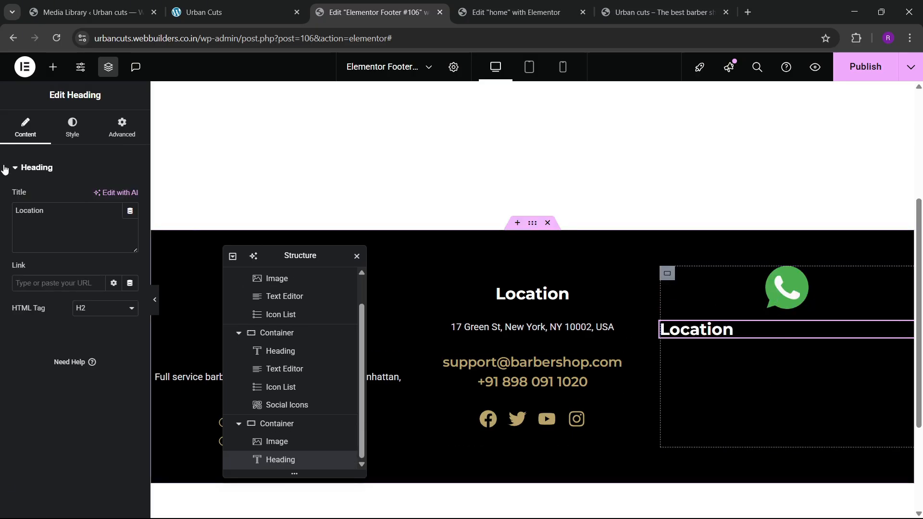
left_click(44, 410)
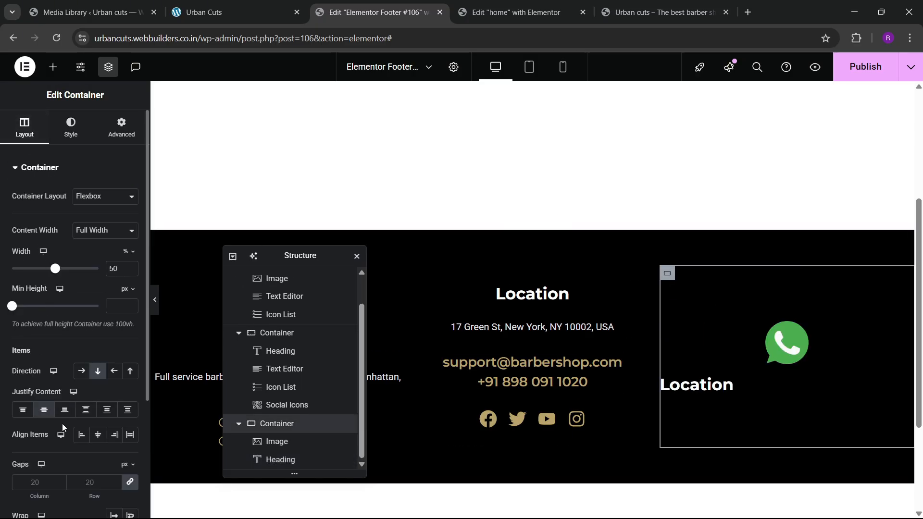
left_click(98, 435)
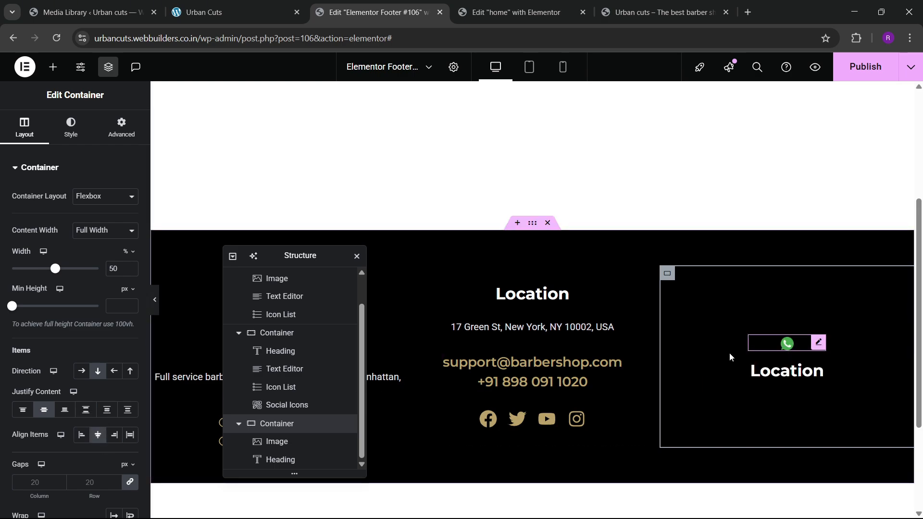
- Set the WhatsApp image's width to 49% and check its size against the reference footer
left_click(769, 343)
left_click(63, 140)
left_click_drag(26, 234, 55, 242)
left_click(216, 13)
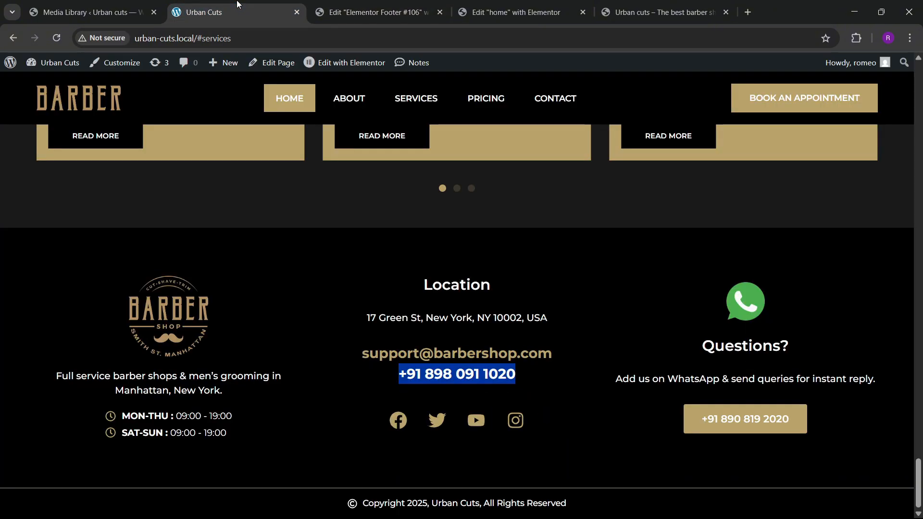
left_click(375, 12)
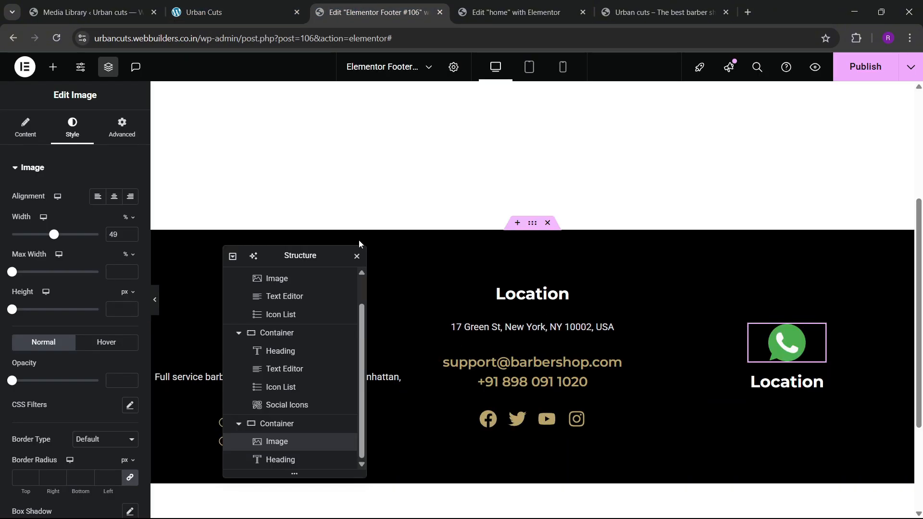
- Copy the address text from the Location column and paste it below the third column's heading
right_click(512, 327)
left_click(544, 299)
right_click(764, 385)
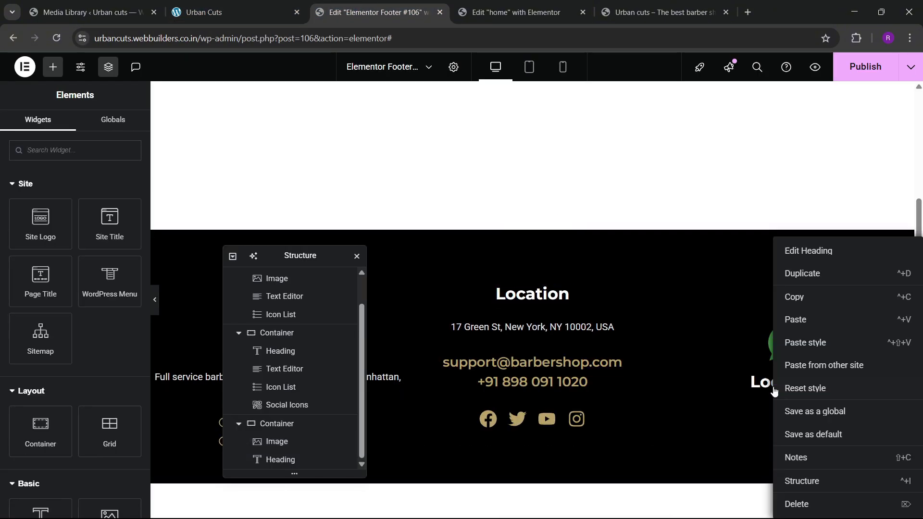
left_click(789, 329)
- Replace the pasted text with "Add us on WhatsApp & send queries for instant reply." copied from the reference footer
left_click(216, 12)
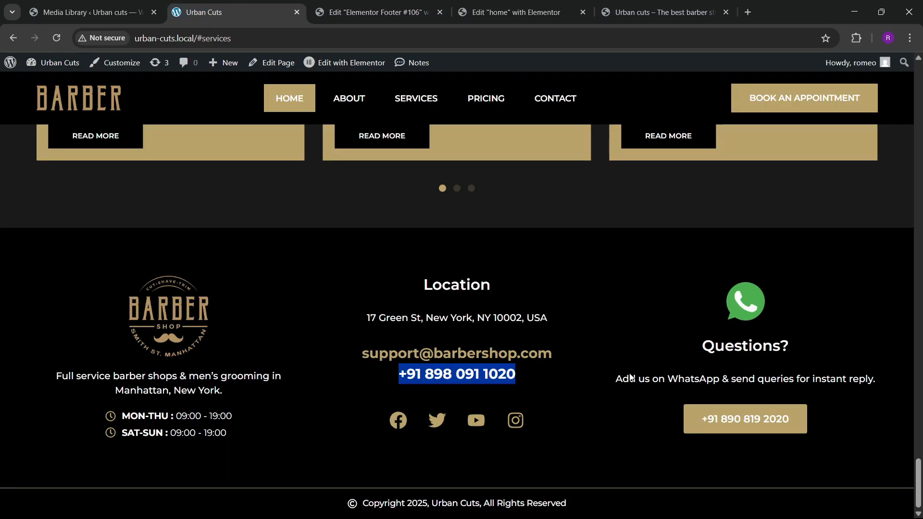
left_click_drag(619, 385, 700, 406)
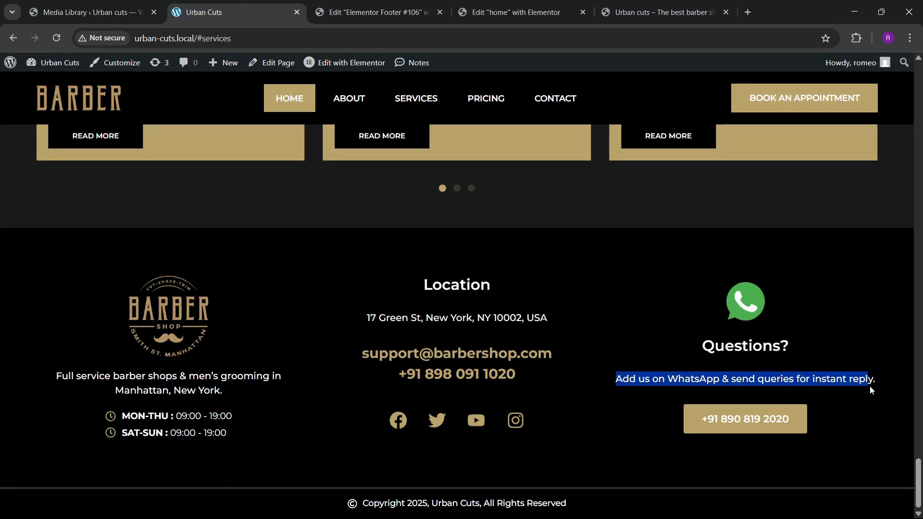
left_click(395, 7)
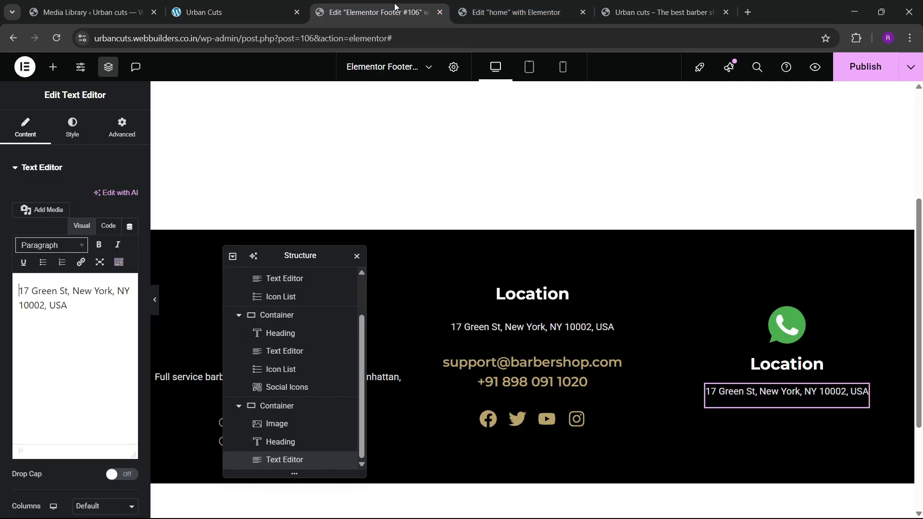
left_click(108, 225)
key("ctrl+a")
key("ctrl+v")
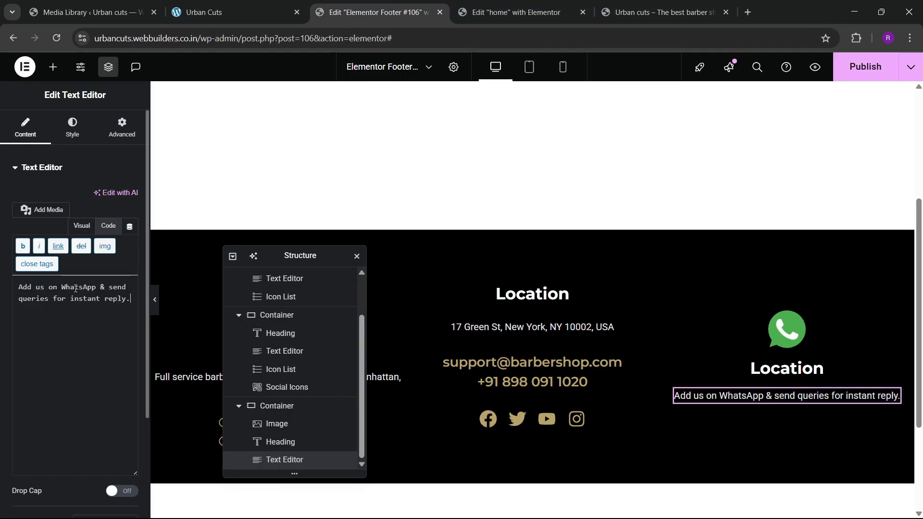
- Copy the hero's BOOK AN APPOINTMENT button from the home page editor and paste it below the footer's WhatsApp text
key("ctrl+shift+Tab")
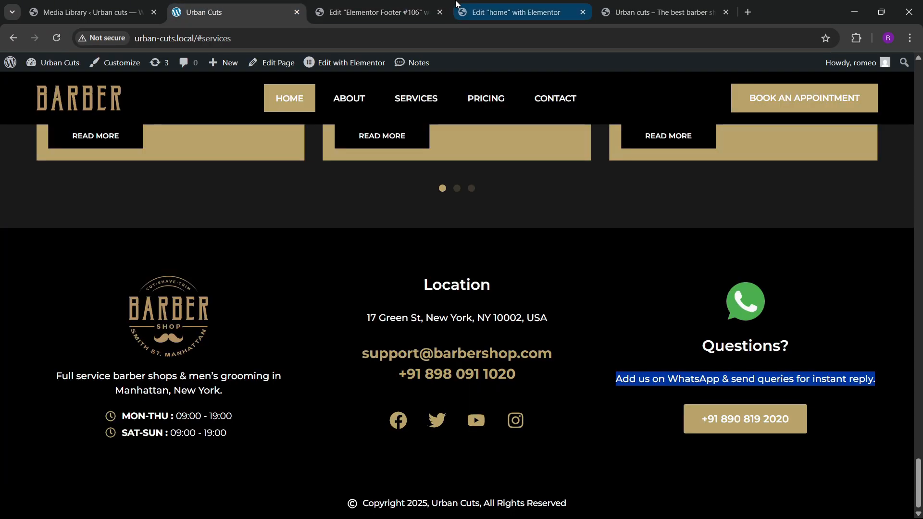
left_click(510, 12)
scroll(432, 254, "up", 3)
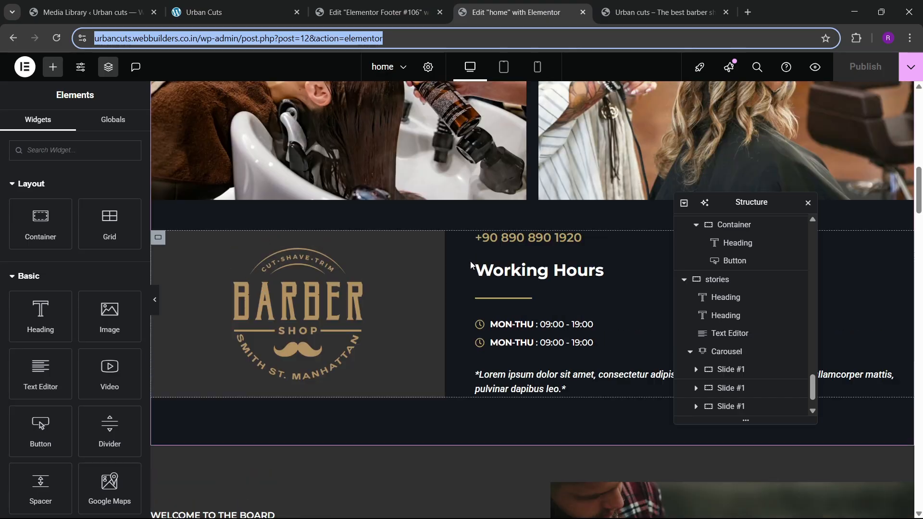
scroll(350, 248, "up", 10)
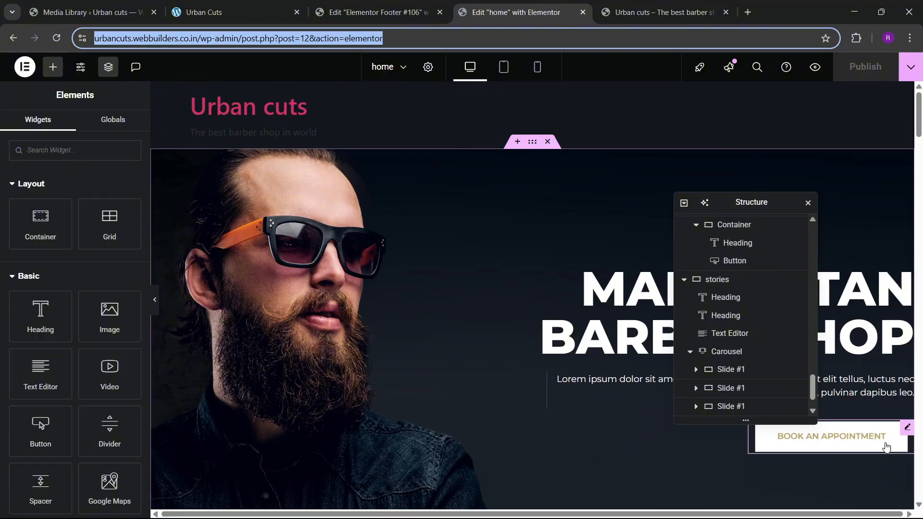
right_click(881, 450)
left_click(800, 298)
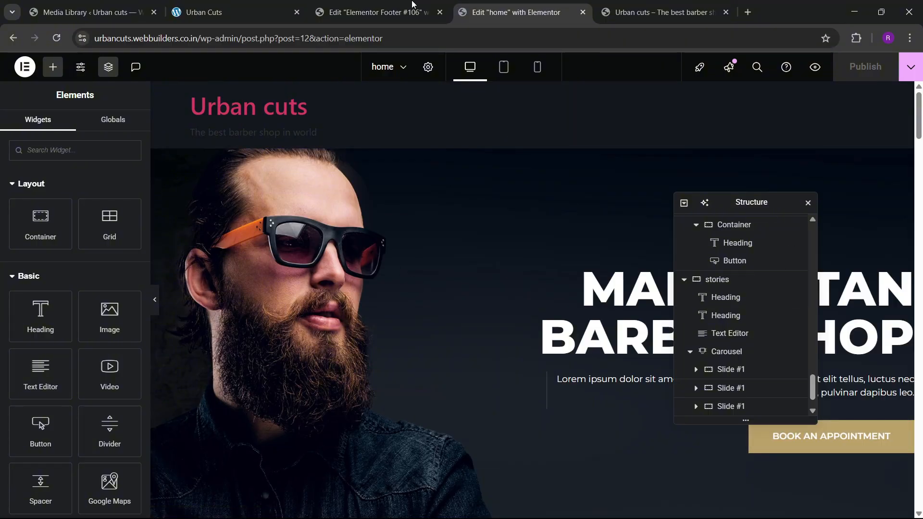
key("ctrl+shift+Tab")
right_click(774, 394)
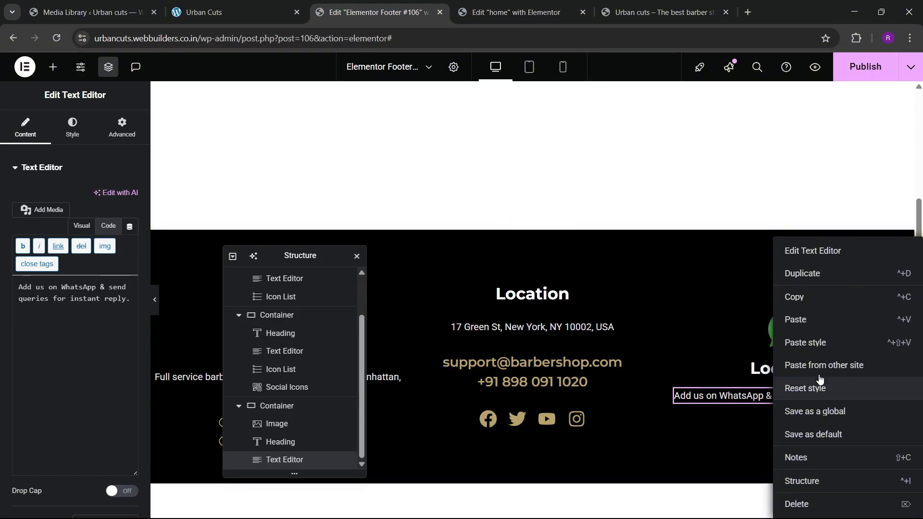
left_click(802, 319)
- Check the reference footer's button, and set the WhatsApp column button's padding to 15 px top and bottom and 30 px right and left
left_click(263, 4)
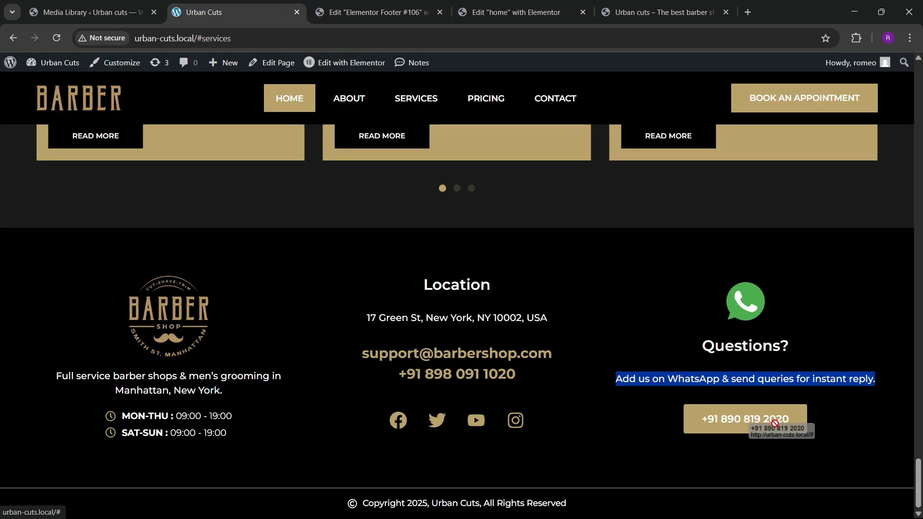
left_click(468, 5)
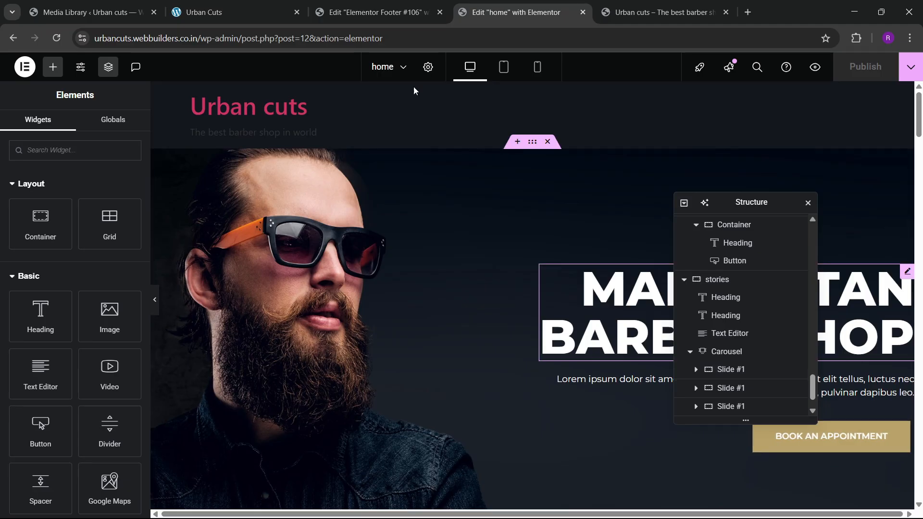
left_click(374, 12)
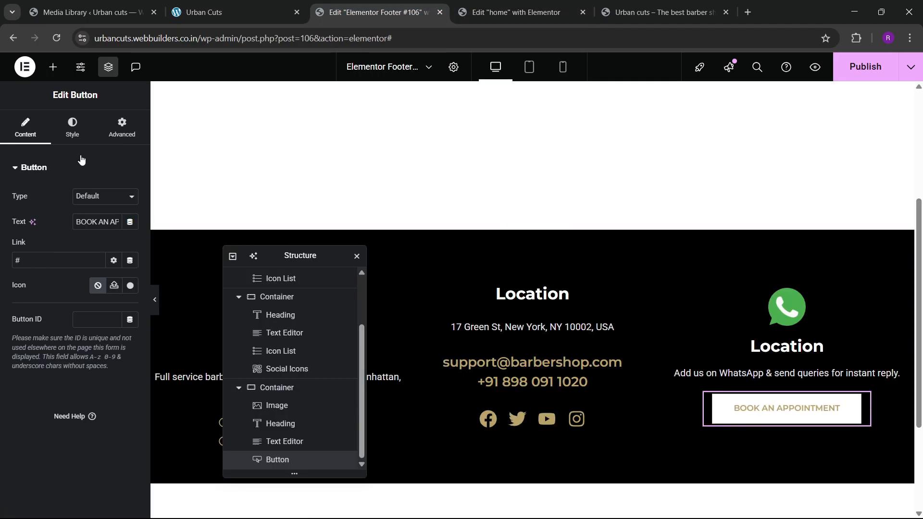
left_click(73, 127)
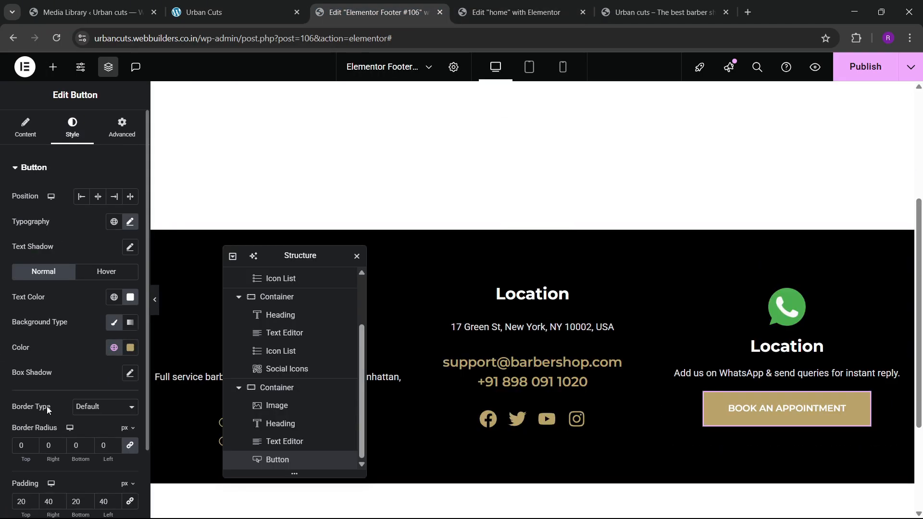
scroll(47, 406, "down", 2)
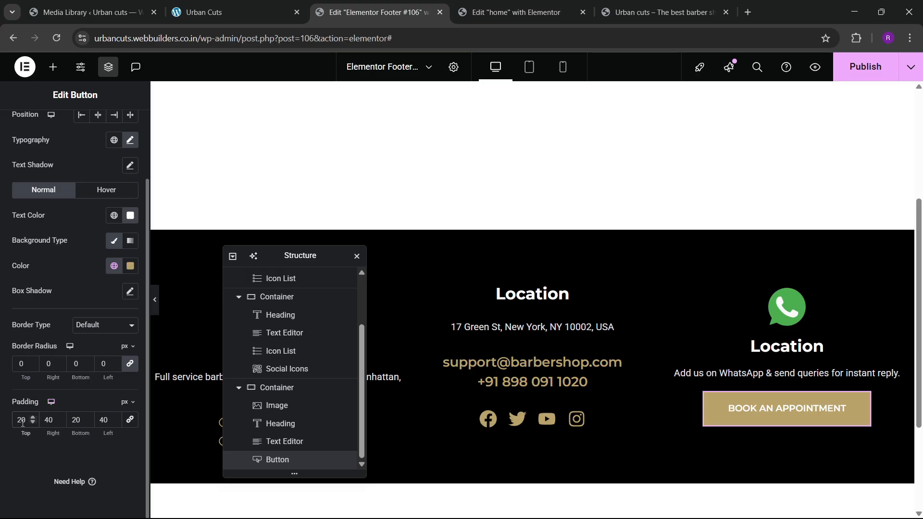
key("BackSpace")
key("BackSpace")
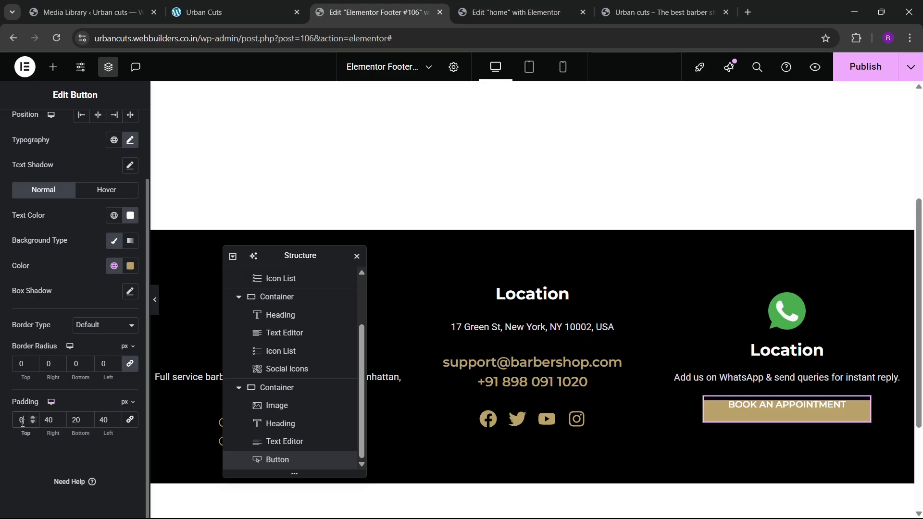
type("15")
key("Tab")
key("Tab")
type("15")
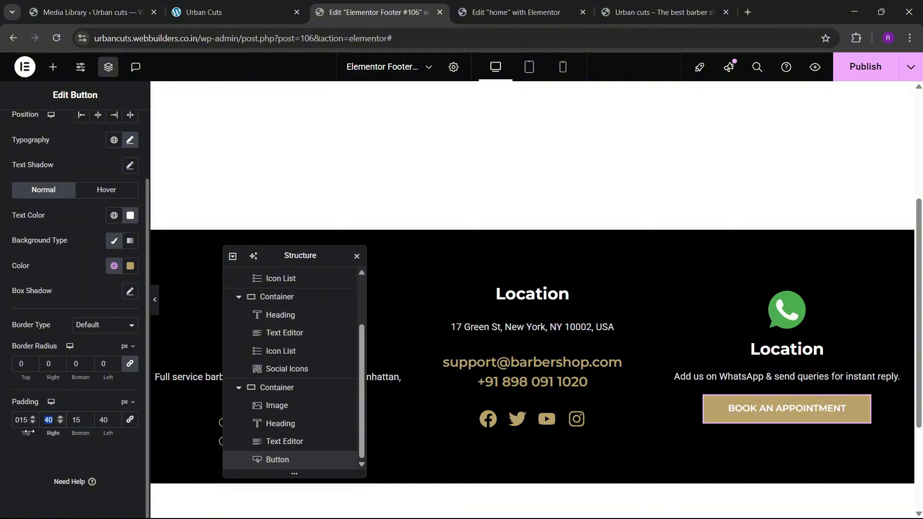
type("30")
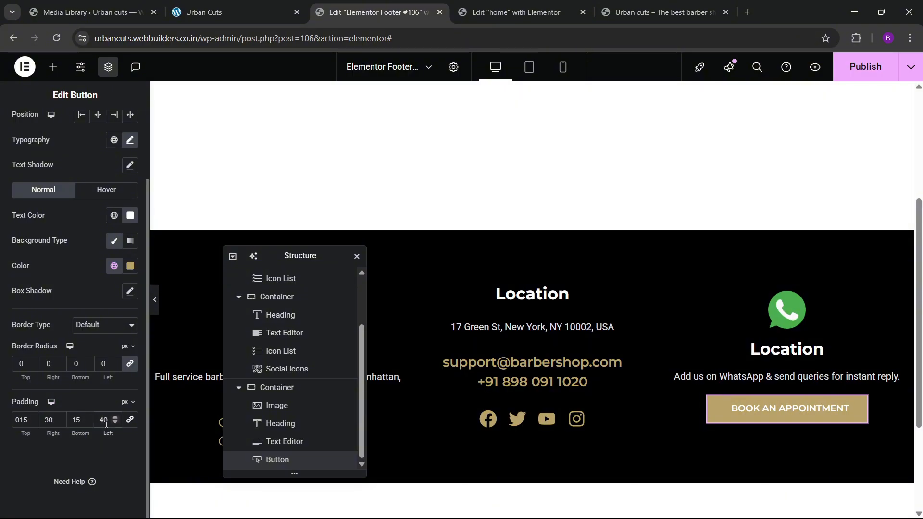
key("Tab")
key("Tab")
type("30")
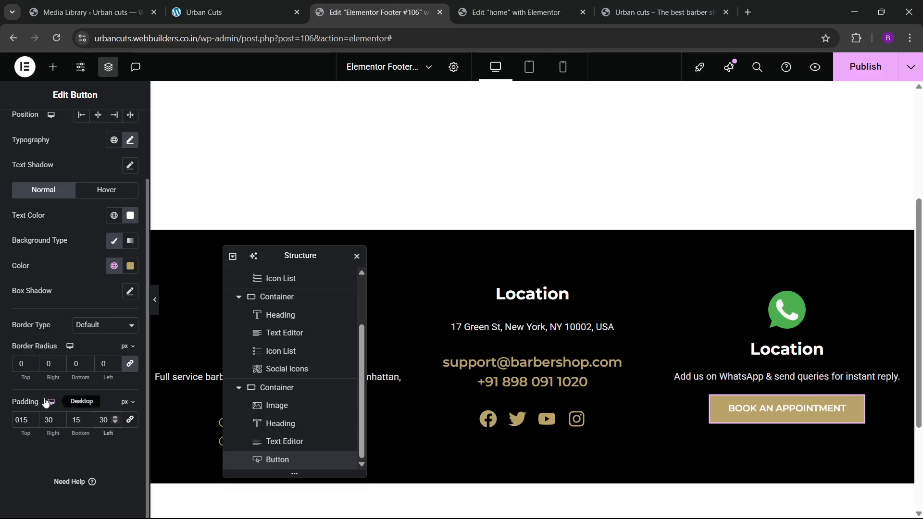
- Set the font size of the WhatsApp column's button to 14 px
left_click(130, 140)
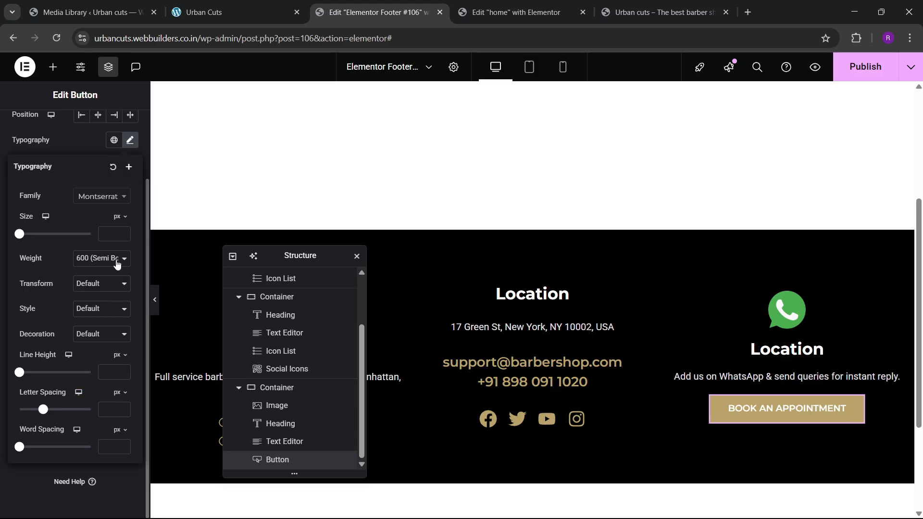
left_click(123, 234)
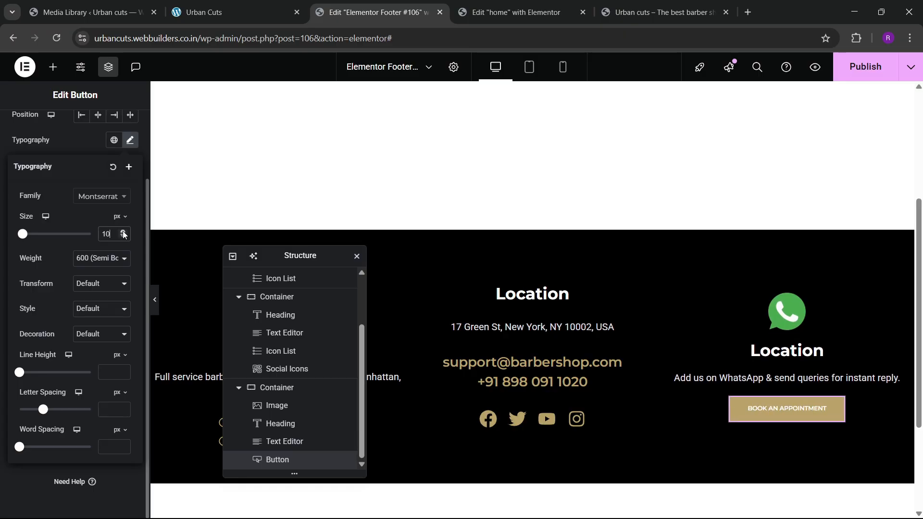
left_click(123, 234)
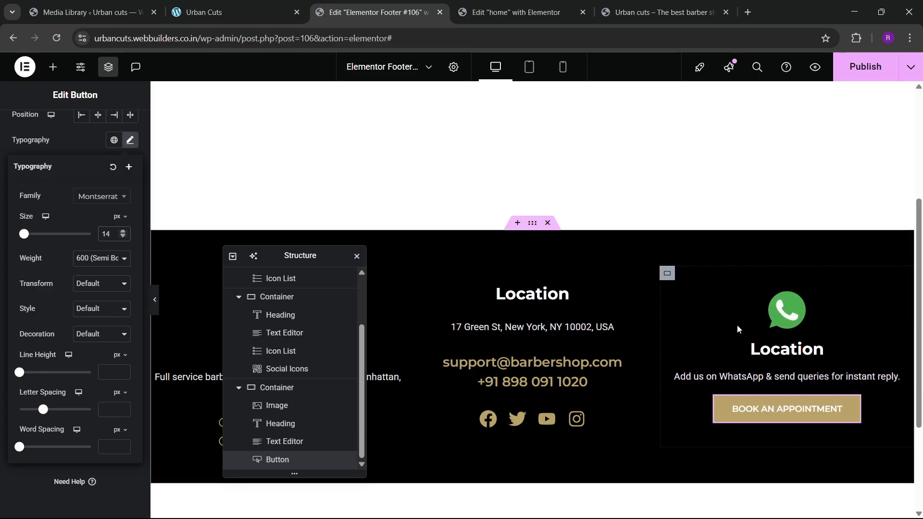
- Set the column and row gaps of the footer's WhatsApp container to 30 px
left_click(667, 275)
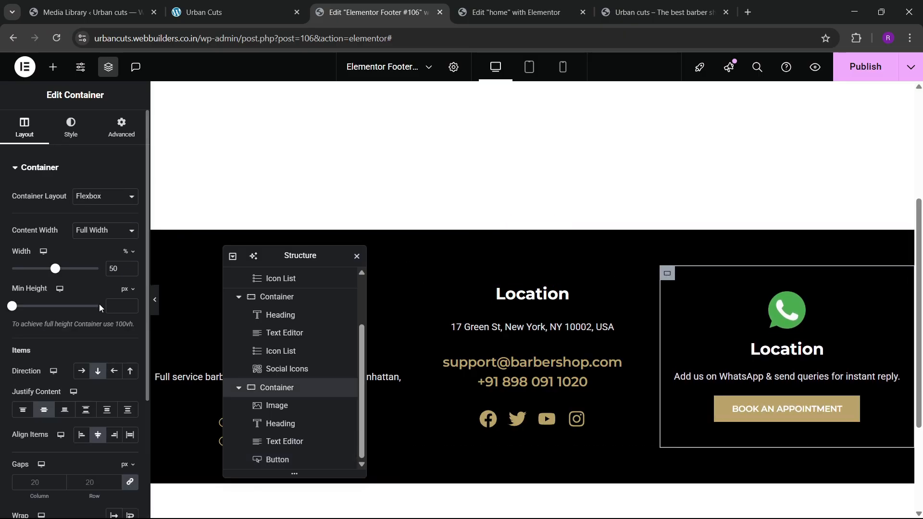
left_click(81, 480)
type("30")
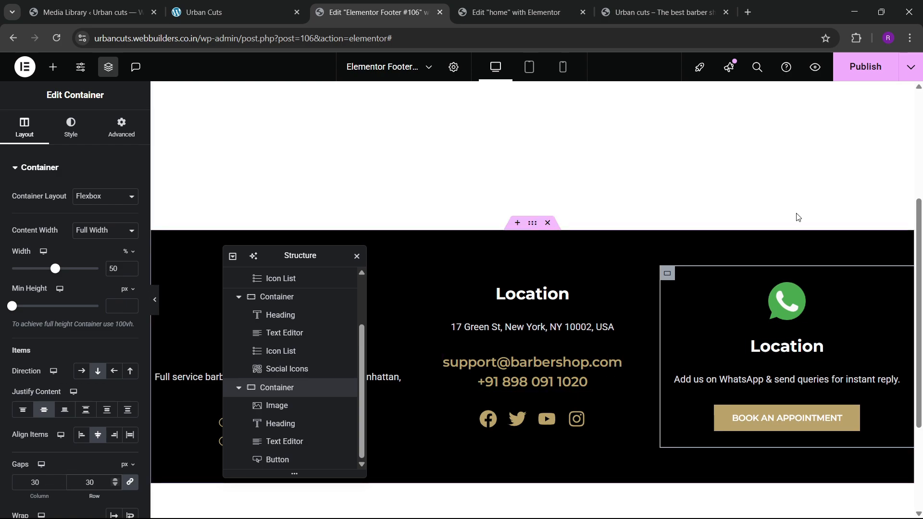
- Publish the footer, reload the live site and compare its footer with the reference footer
left_click(848, 73)
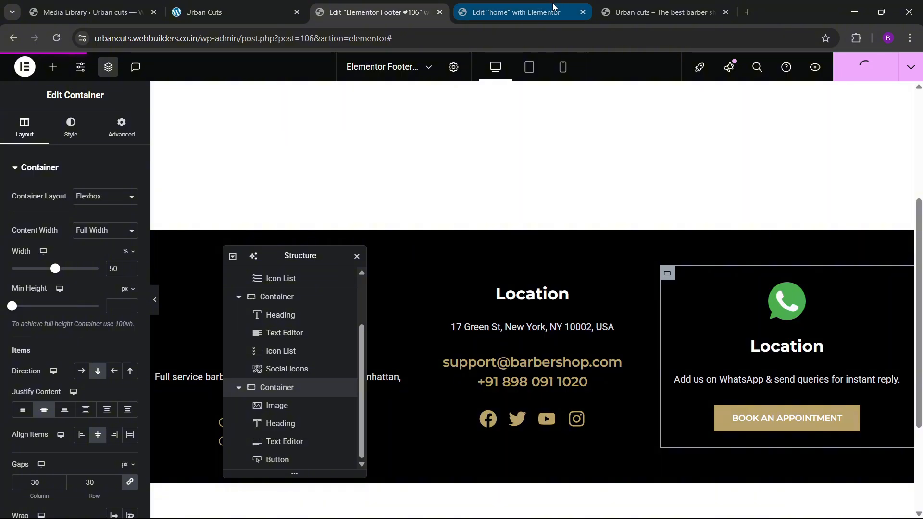
left_click(658, 12)
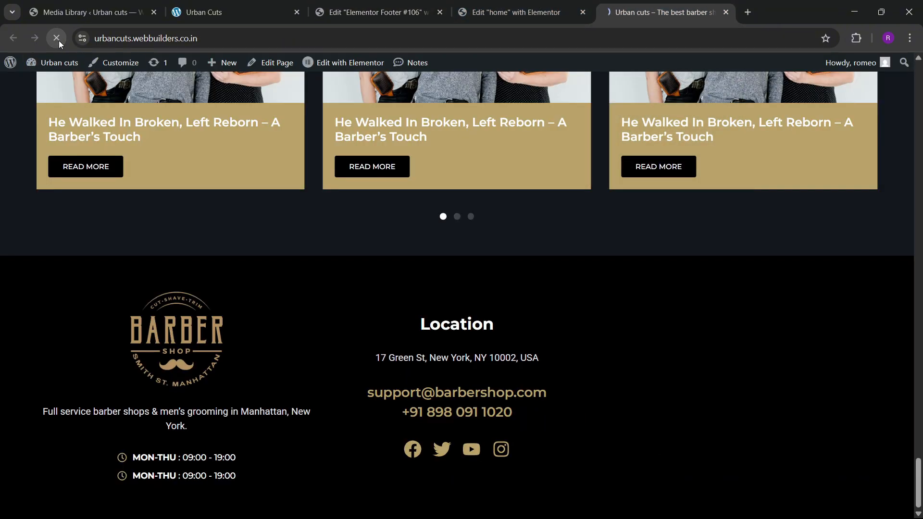
left_click(58, 40)
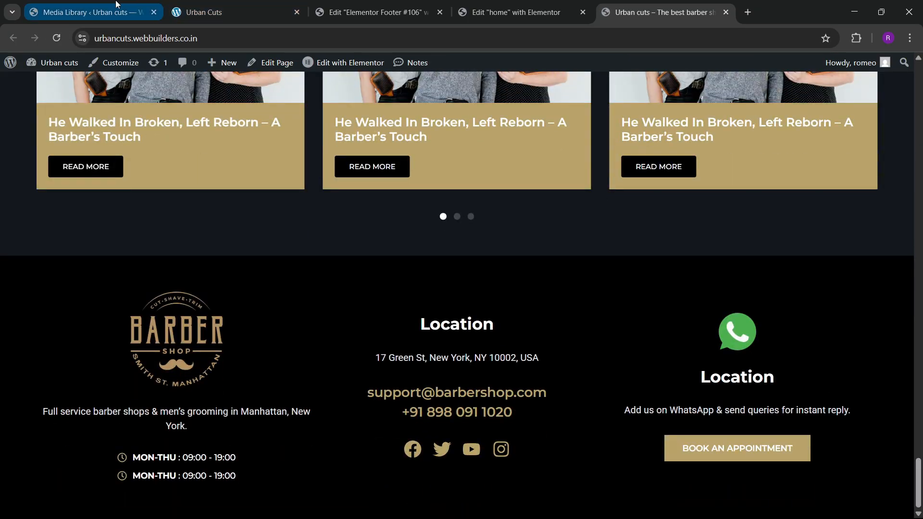
left_click(93, 11)
left_click(278, 6)
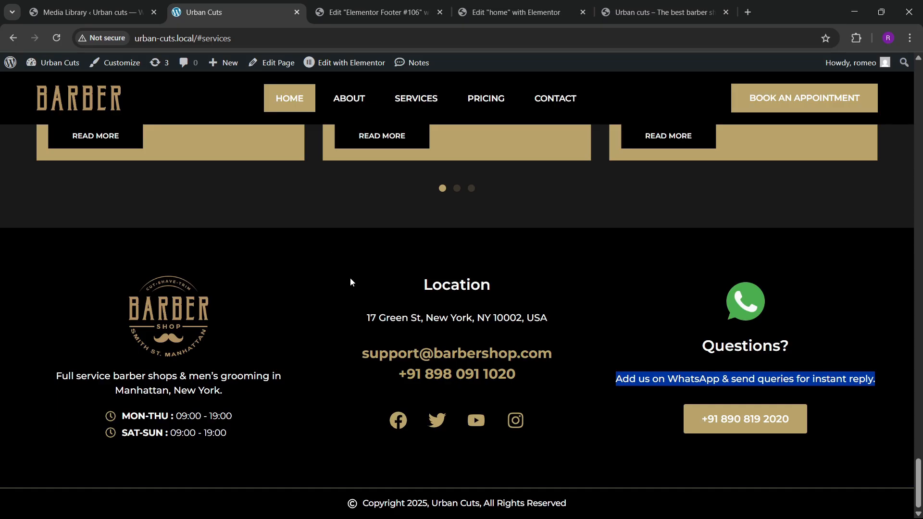
- Add a new single flexbox container below the three footer columns in the footer editor and rename it "footer 2"
left_click(374, 4)
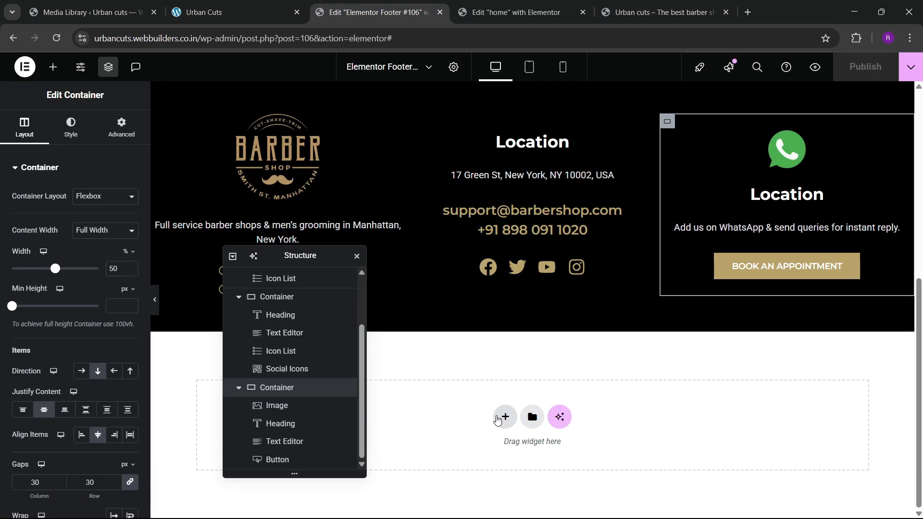
left_click(505, 417)
left_click(485, 452)
left_click_drag(309, 267, 646, 207)
left_click(367, 444)
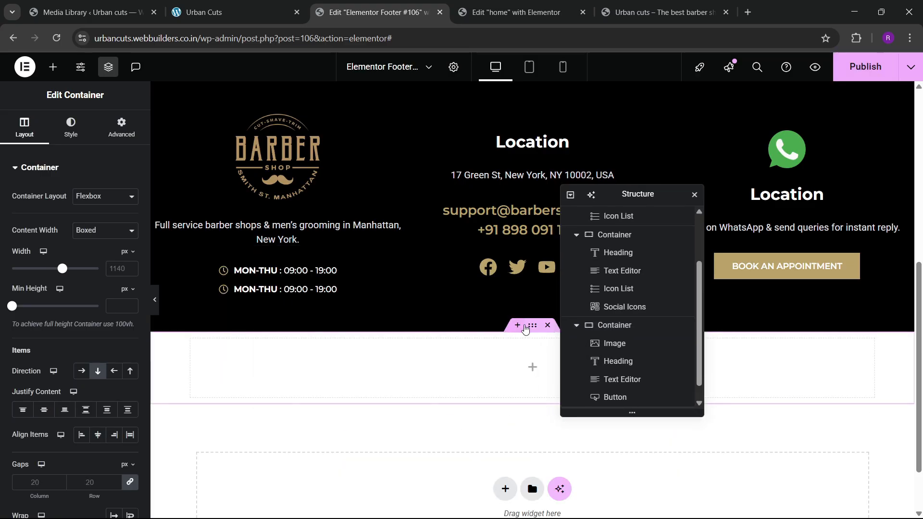
double_click(611, 398)
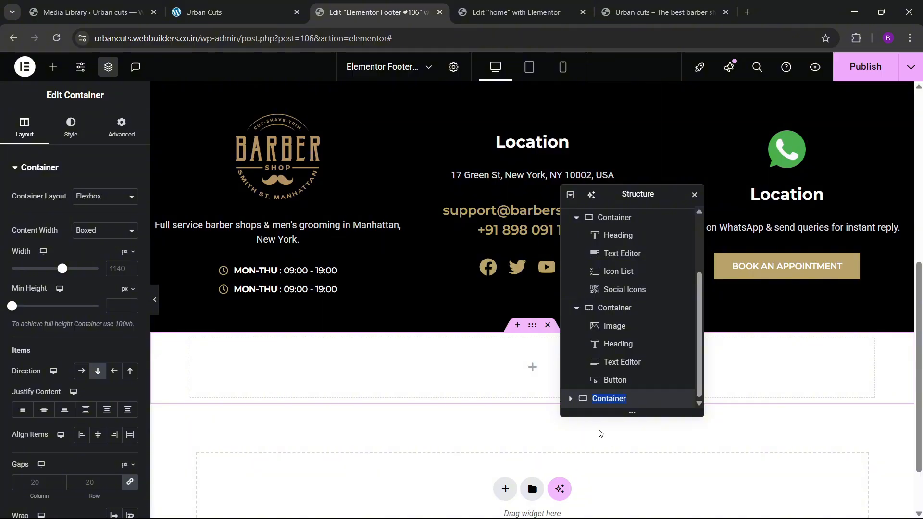
type("footer 2")
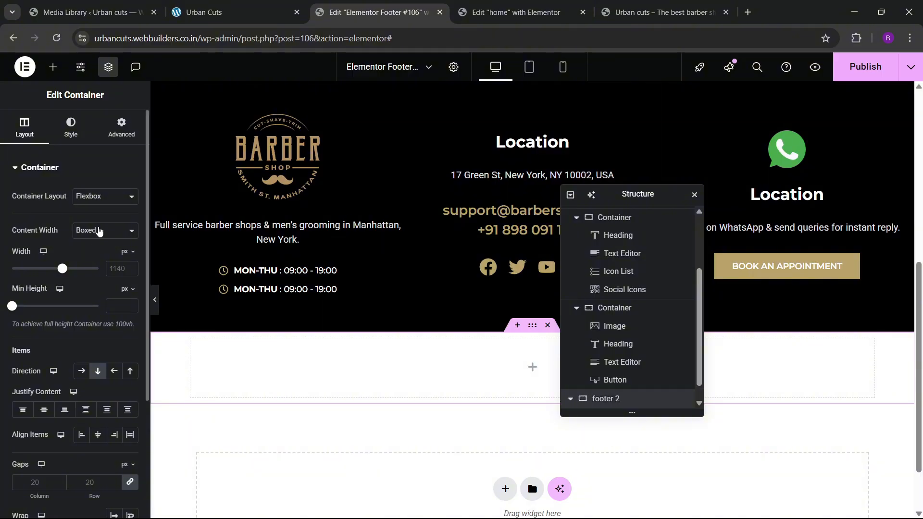
- Set the footer 2 container's content width to Full Width and its padding to 0 on all sides
left_click(99, 231)
left_click(99, 260)
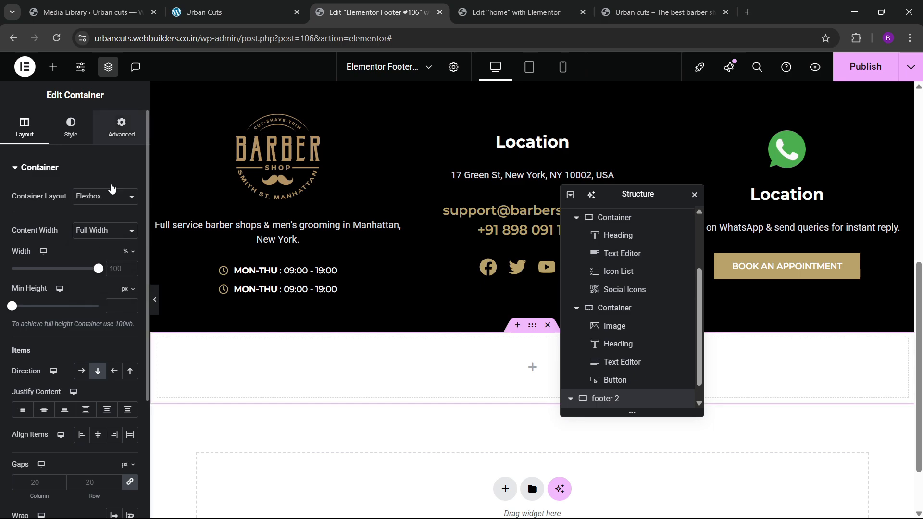
left_click(121, 129)
left_click(129, 258)
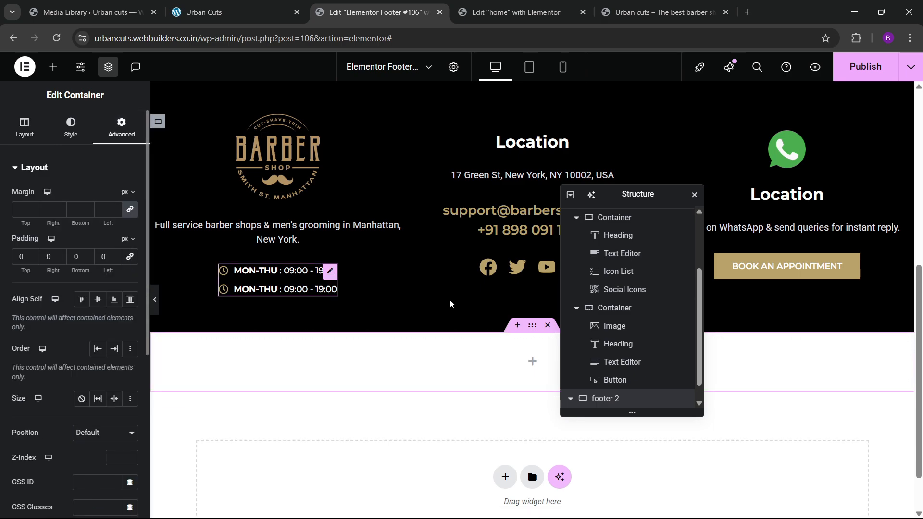
- Give the footer 2 container a solid black background color
left_click(60, 137)
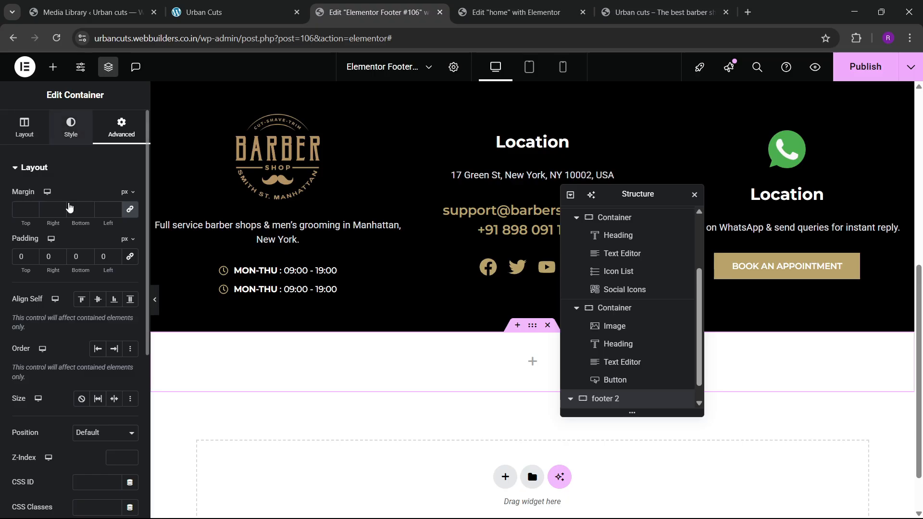
left_click(114, 247)
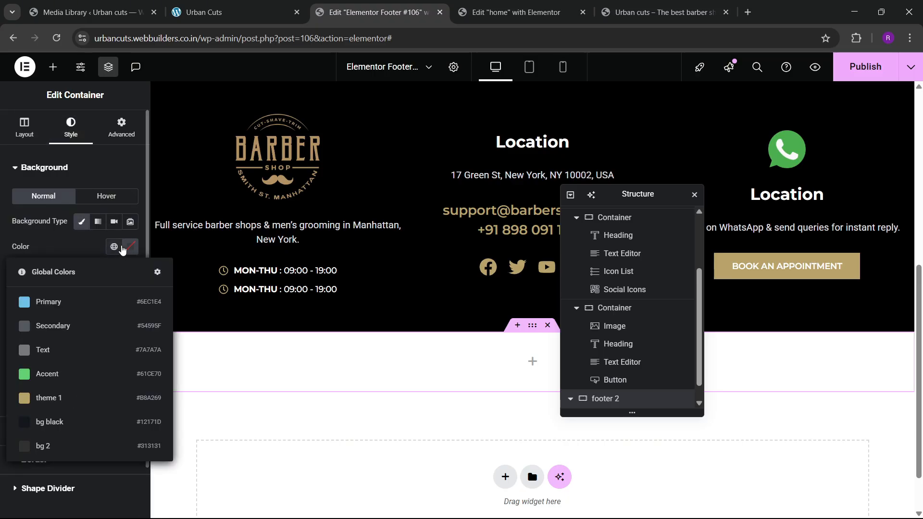
left_click(130, 246)
left_click(60, 392)
left_click(74, 242)
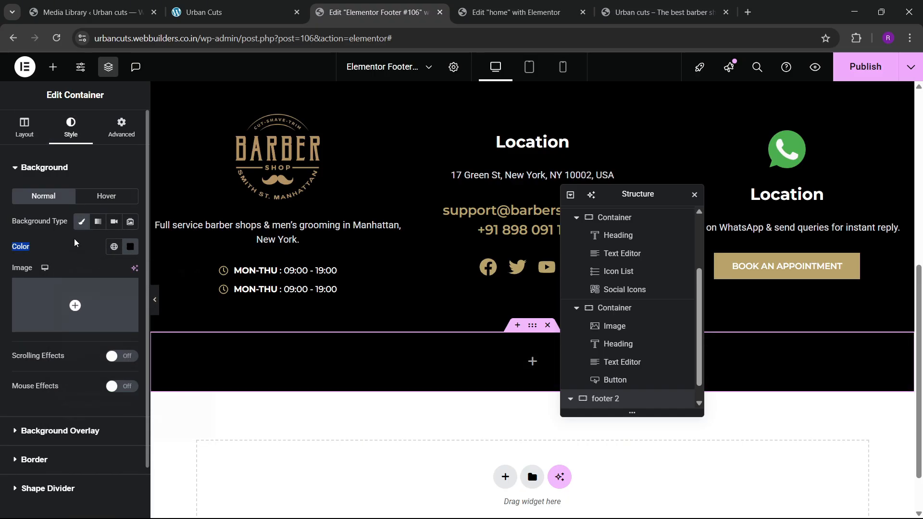
- Find the Icon List widget and place one inside the footer 2 container
left_click(53, 66)
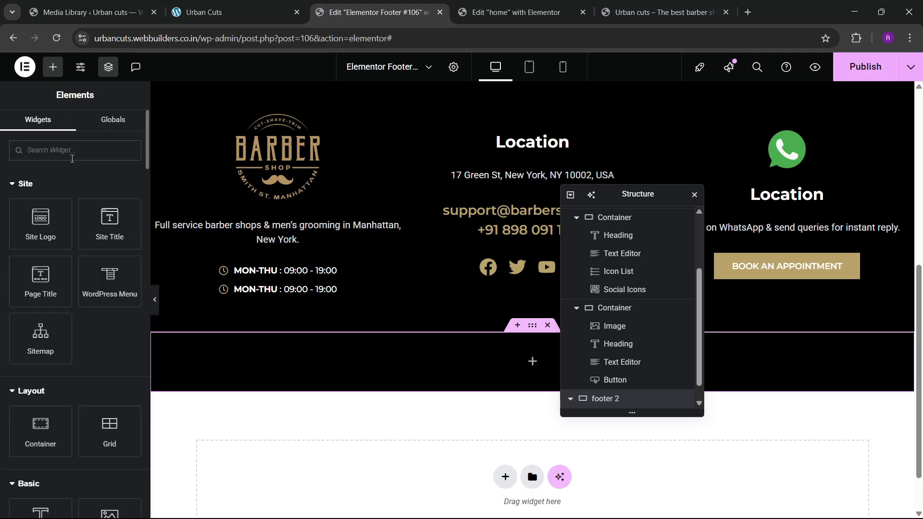
type("list")
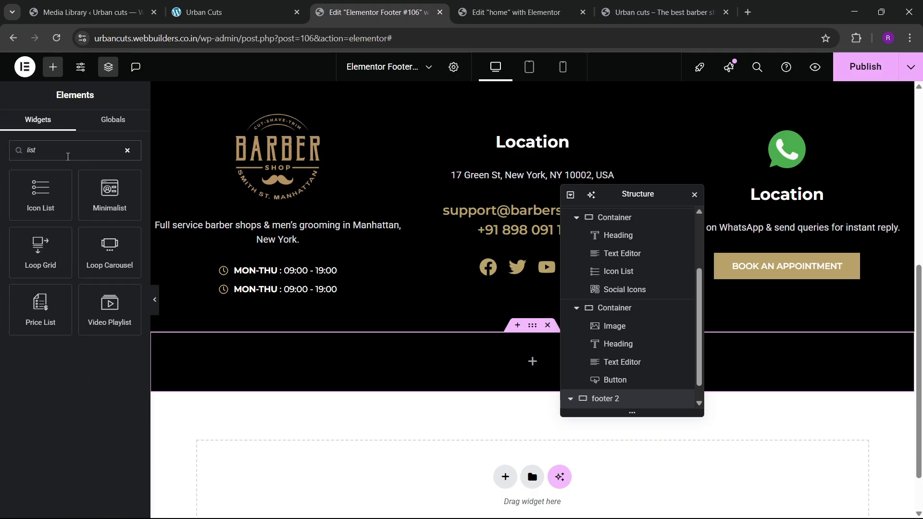
left_click_drag(41, 194, 504, 379)
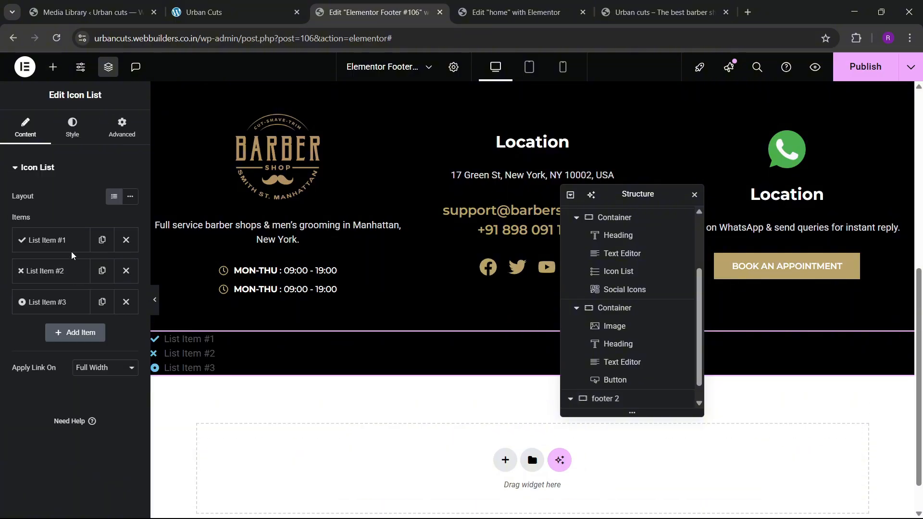
- Remove List Item #2 and List Item #3 from the icon list and set the remaining item's icon to Copyright
left_click(126, 270)
left_click(126, 270)
left_click(73, 241)
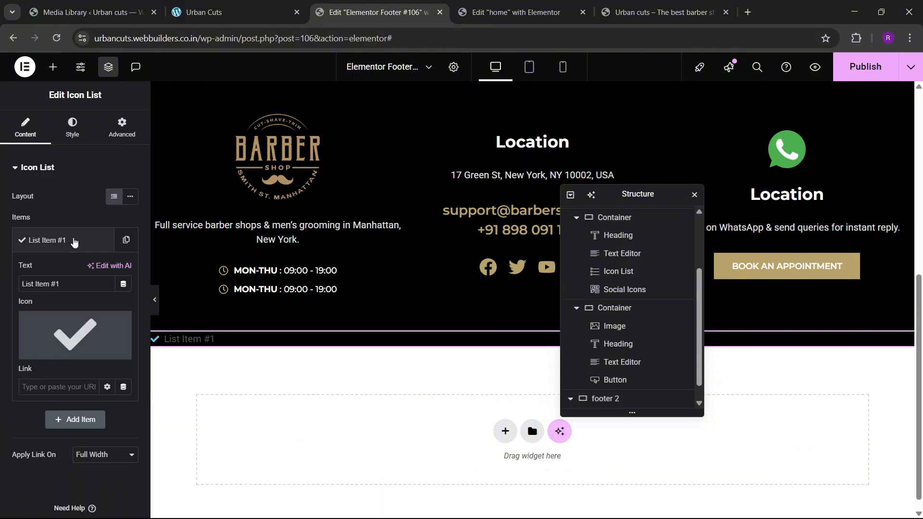
left_click(74, 335)
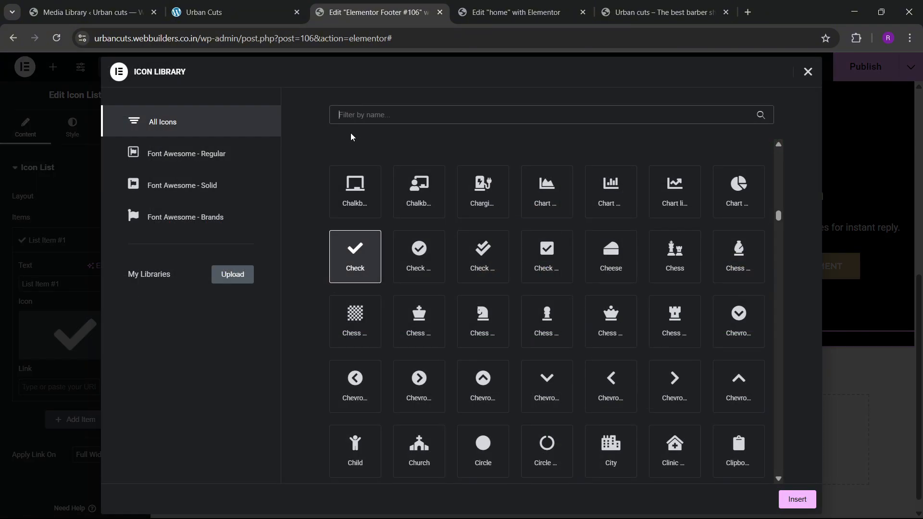
type("copy")
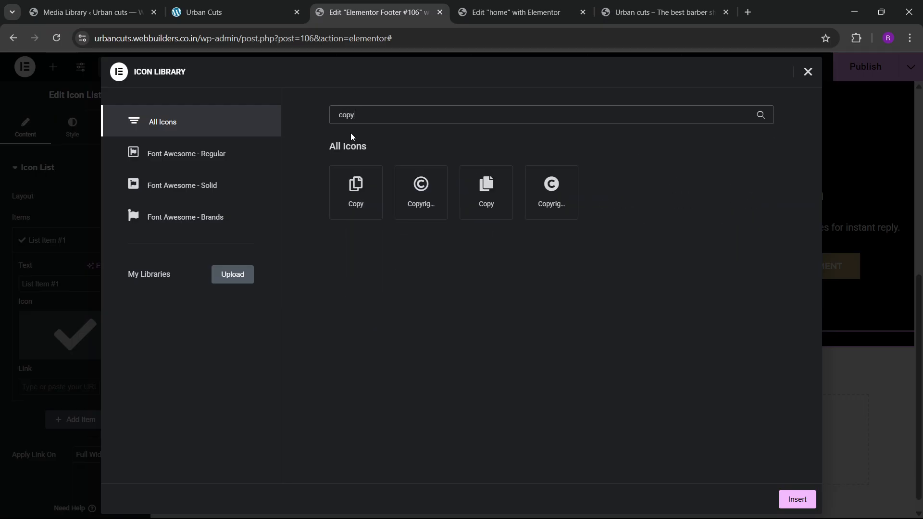
left_click(427, 214)
left_click(799, 500)
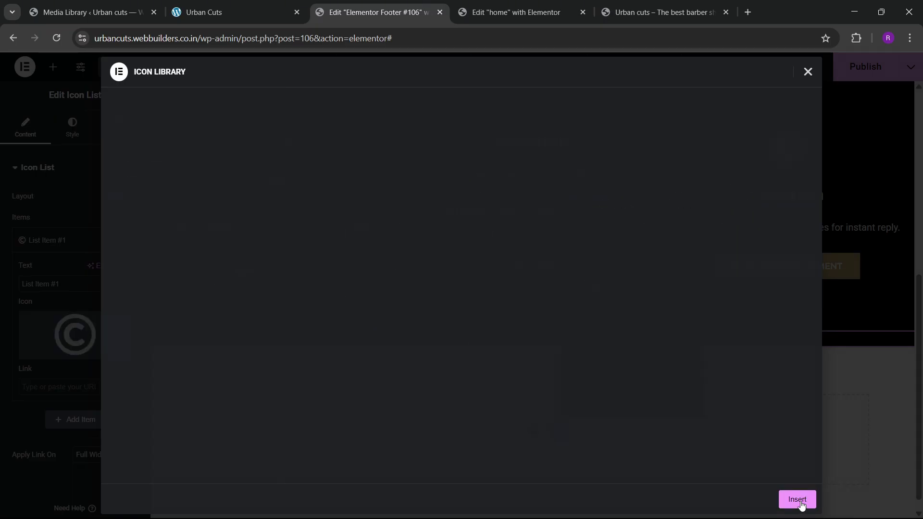
- Replace the remaining list item's text with "Copyright 2025, Urban Cuts, All Rights Reserved"
left_click_drag(64, 278, 8, 286)
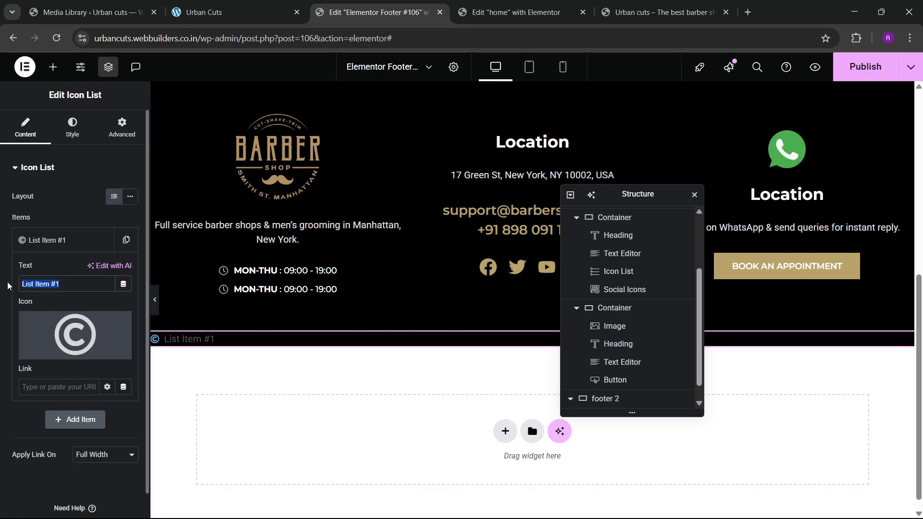
type("C")
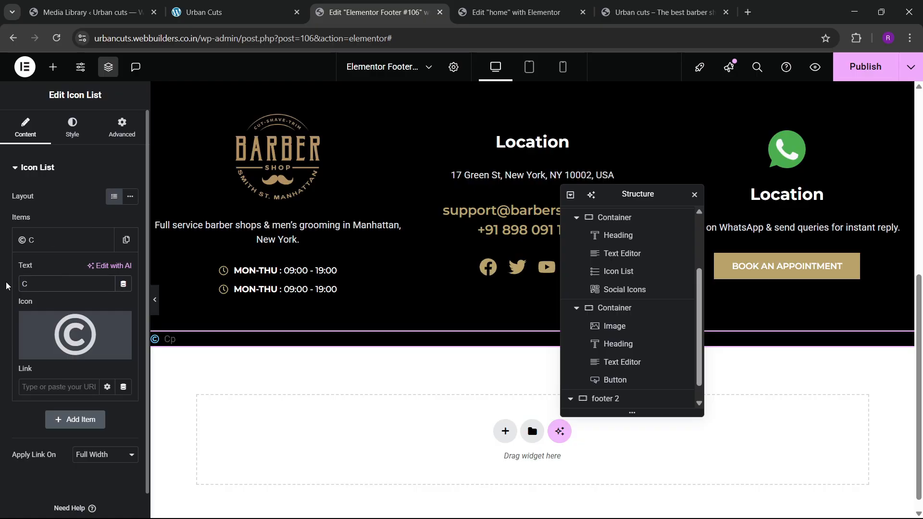
type("opyright 20")
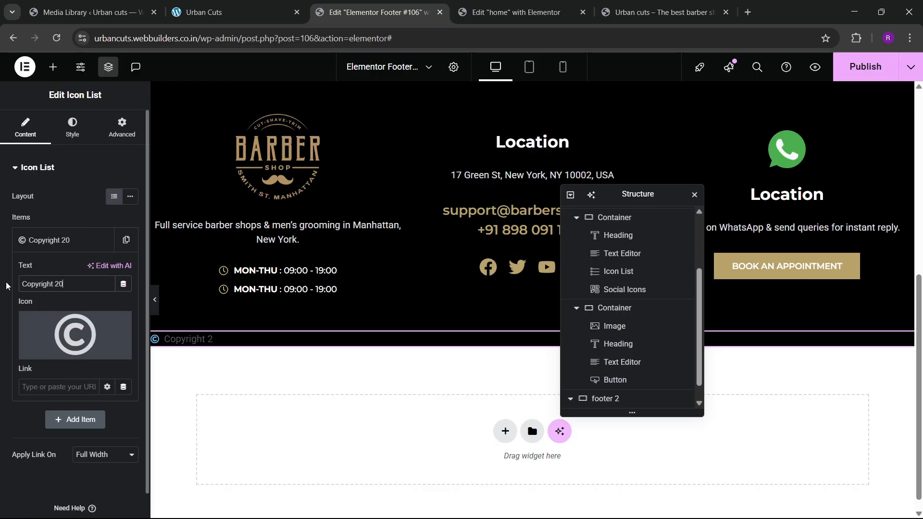
type("25, Urban Cut")
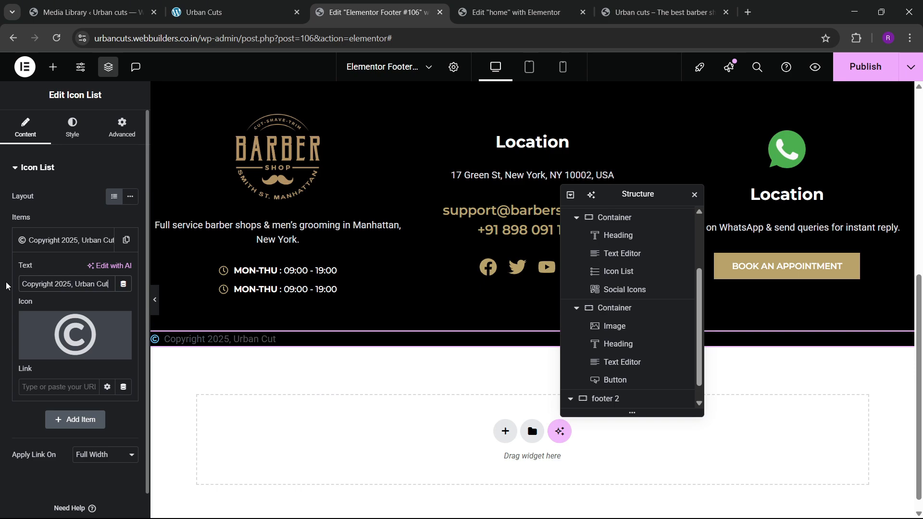
type("s, All R")
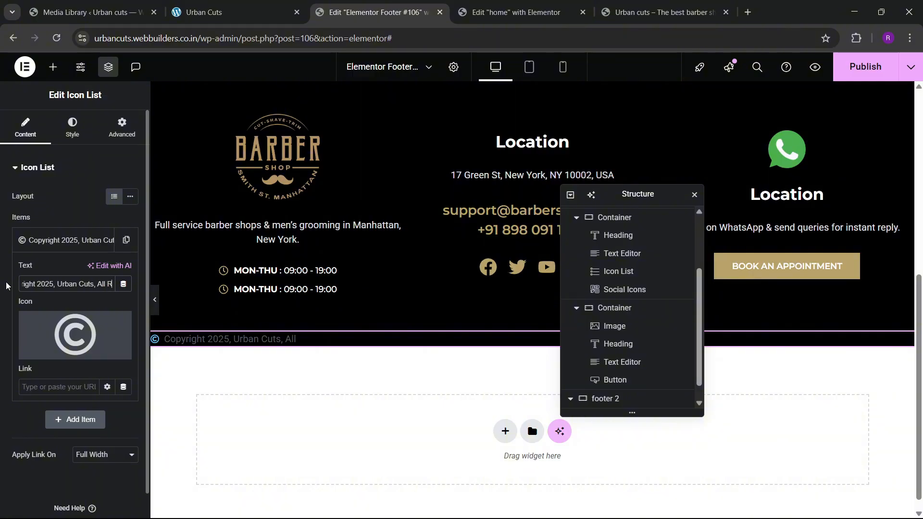
type("ights")
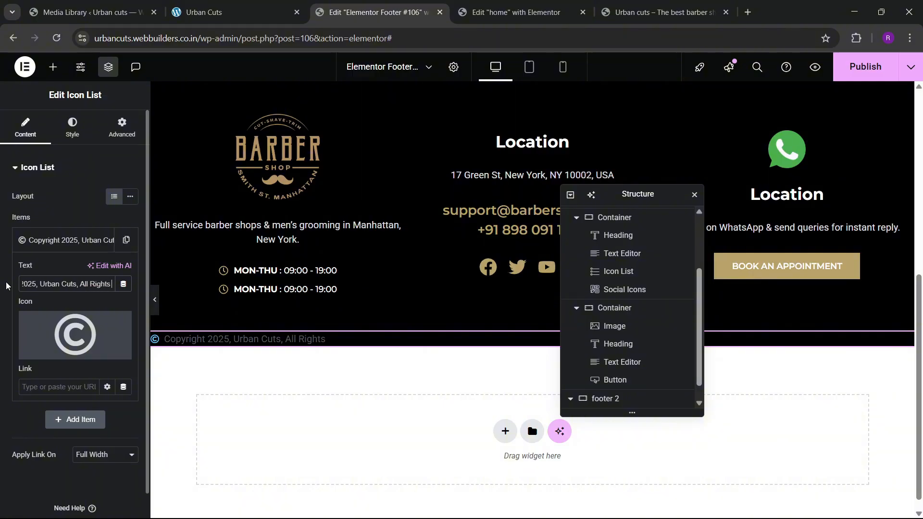
type(" Reserved")
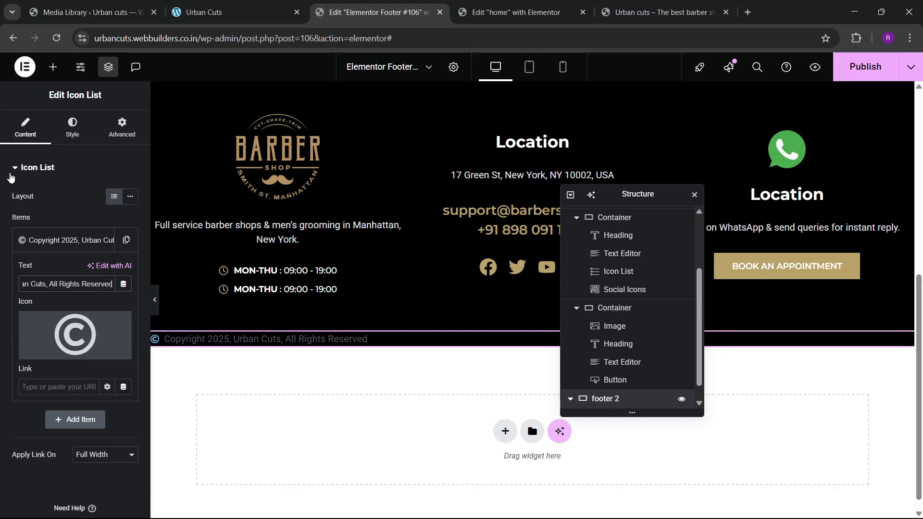
- Centre the footer 2 container's content with justify and align items, and set its padding to 20 px on all sides
left_click(28, 130)
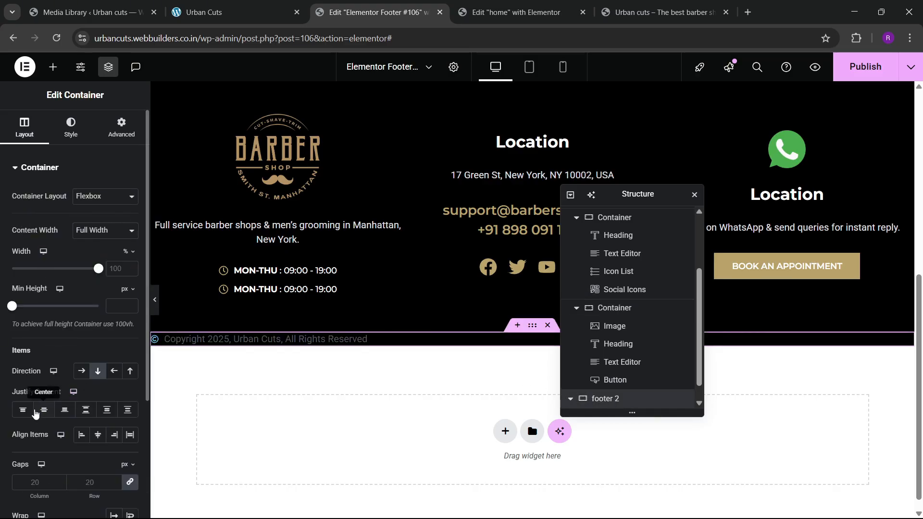
left_click(98, 434)
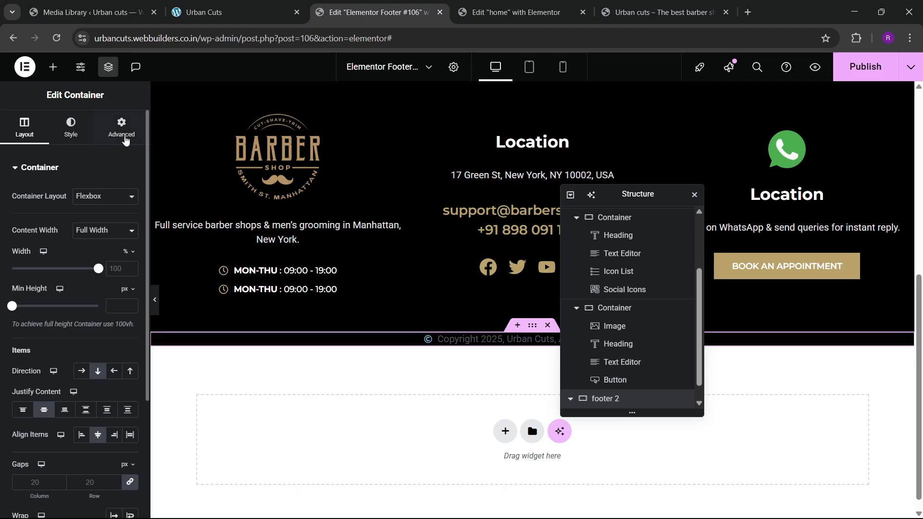
left_click(121, 127)
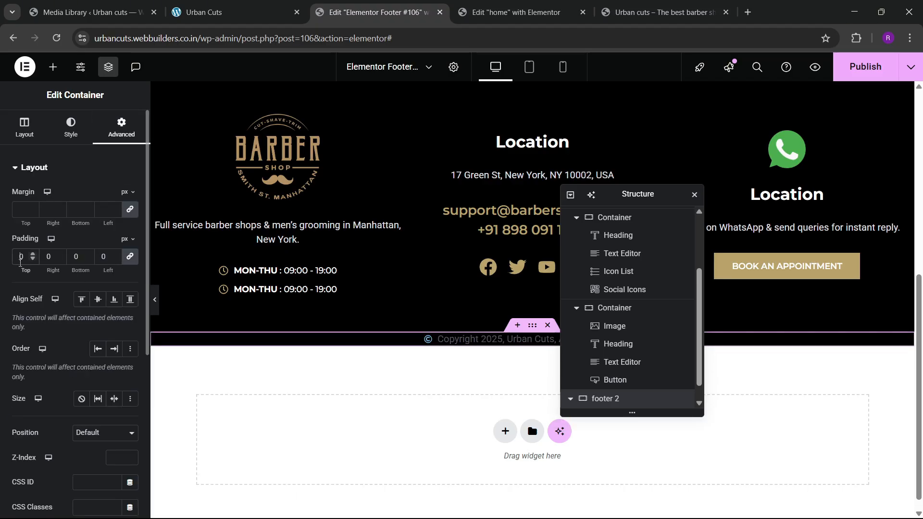
type("1")
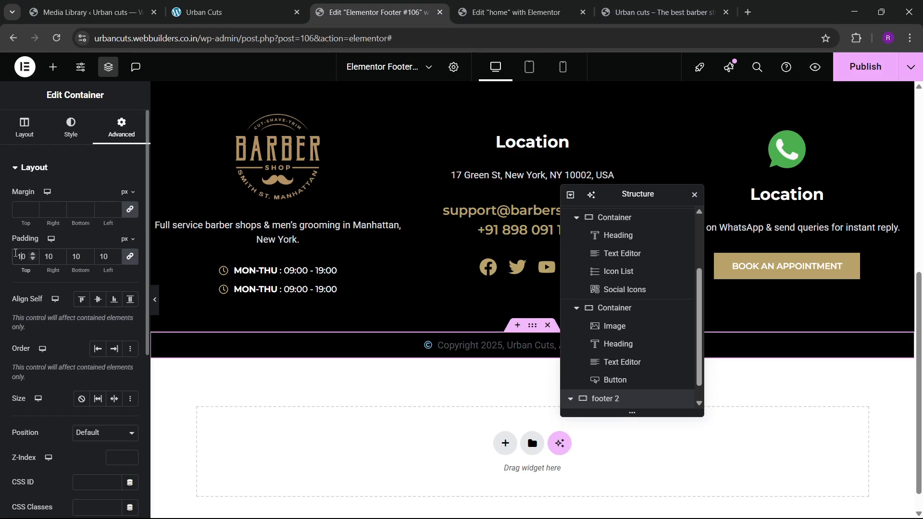
key("BackSpace")
type("2")
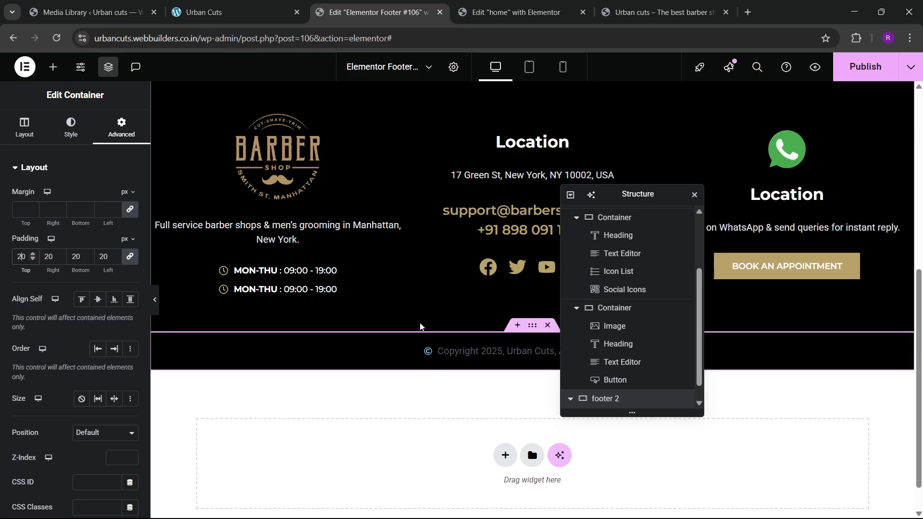
- Set the copyright list's icon colour to the global colour theme 1 and its icon size to 16 px
left_click(490, 351)
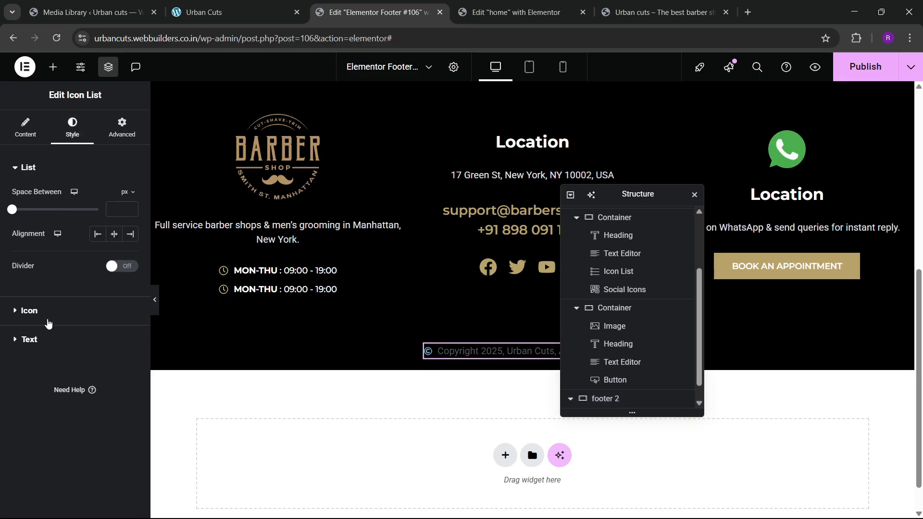
left_click(48, 312)
left_click(114, 250)
left_click(61, 386)
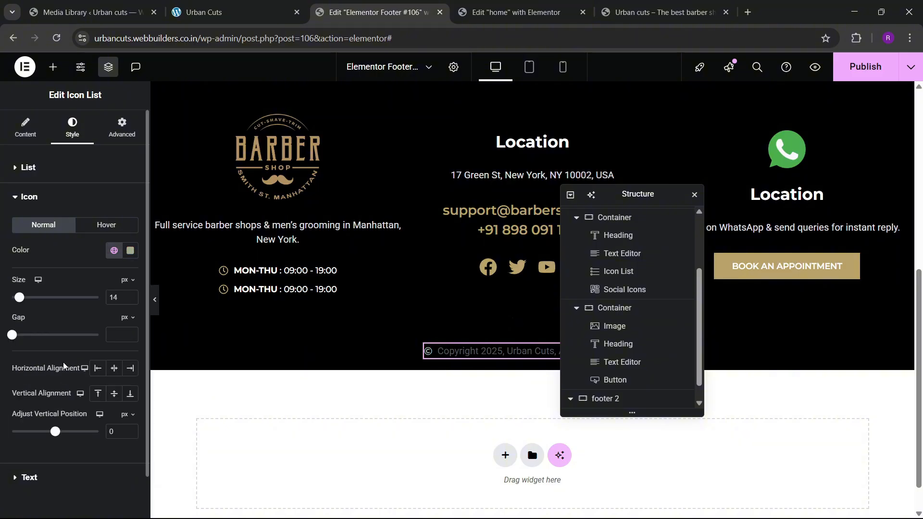
left_click(130, 295)
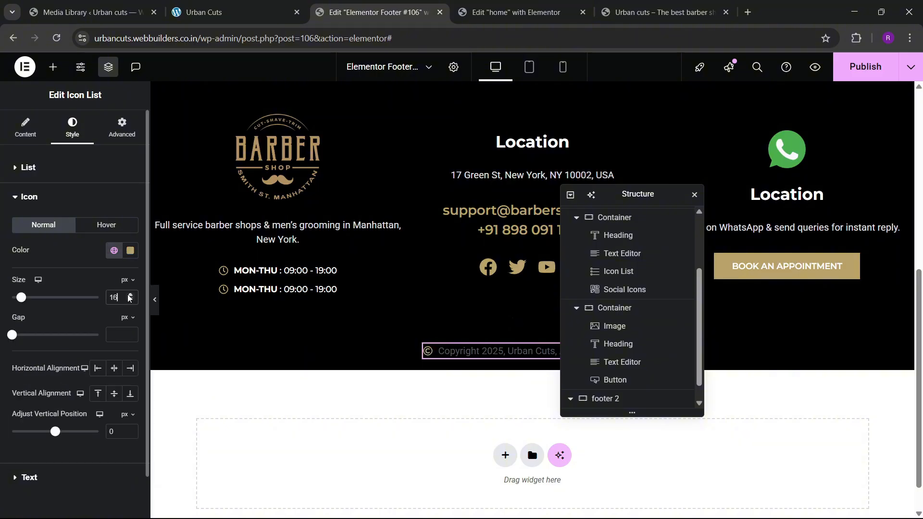
left_click(129, 295)
left_click(130, 295)
- Set the copyright list's text colour to the global colour theme 1
left_click(29, 478)
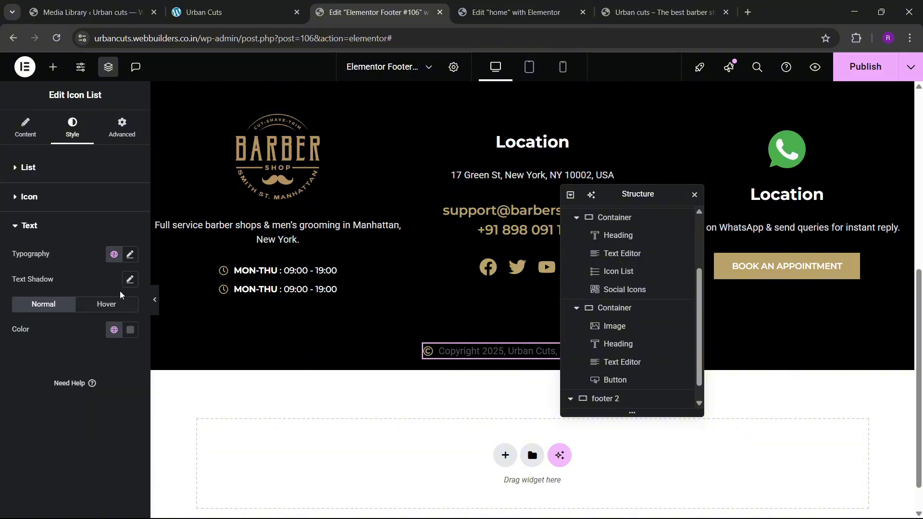
left_click(114, 330)
left_click(72, 258)
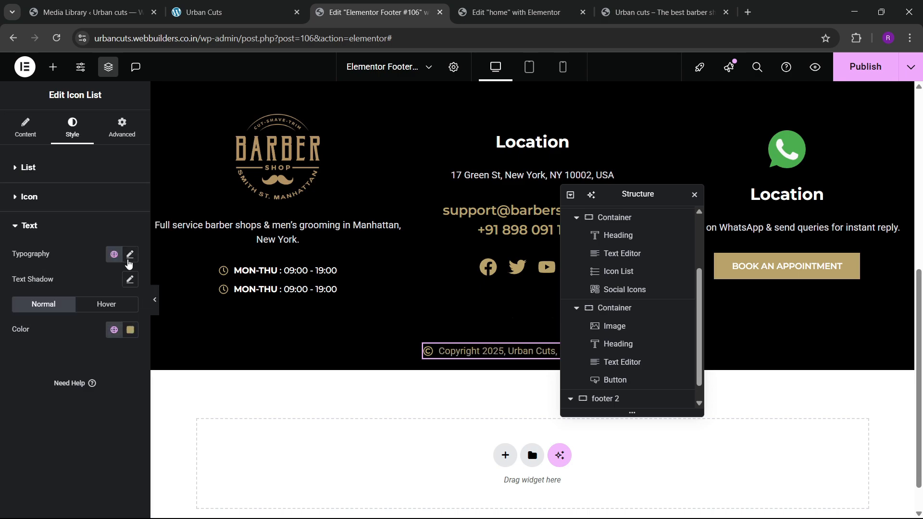
- Set the copyright text's font family to Montserrat
left_click(129, 254)
left_click(103, 313)
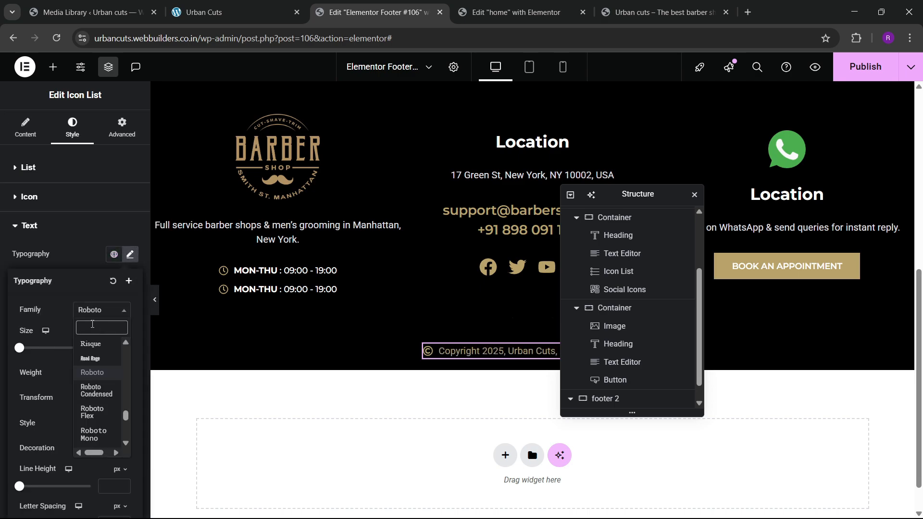
type("monte")
key("BackSpace")
type("s")
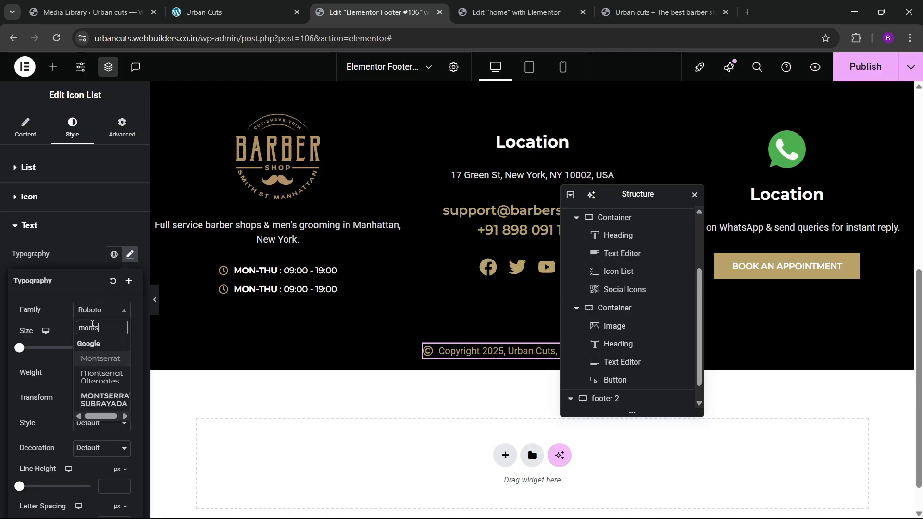
left_click(91, 359)
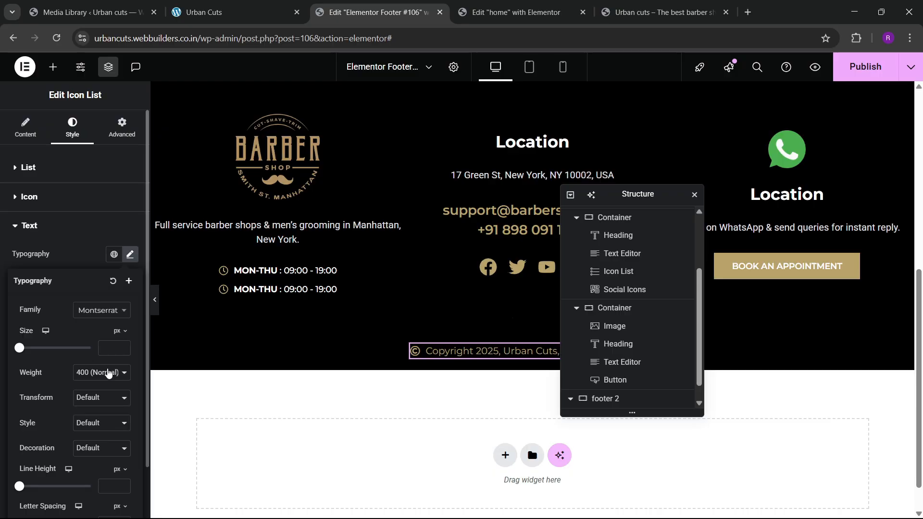
left_click(96, 230)
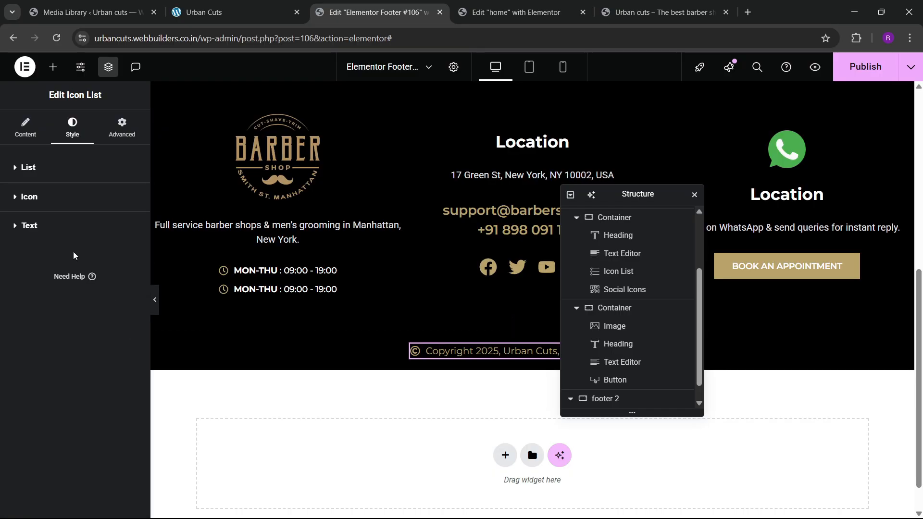
- Set the copyright text's colour to white
left_click(55, 223)
left_click(131, 331)
left_click_drag(110, 251, 50, 181)
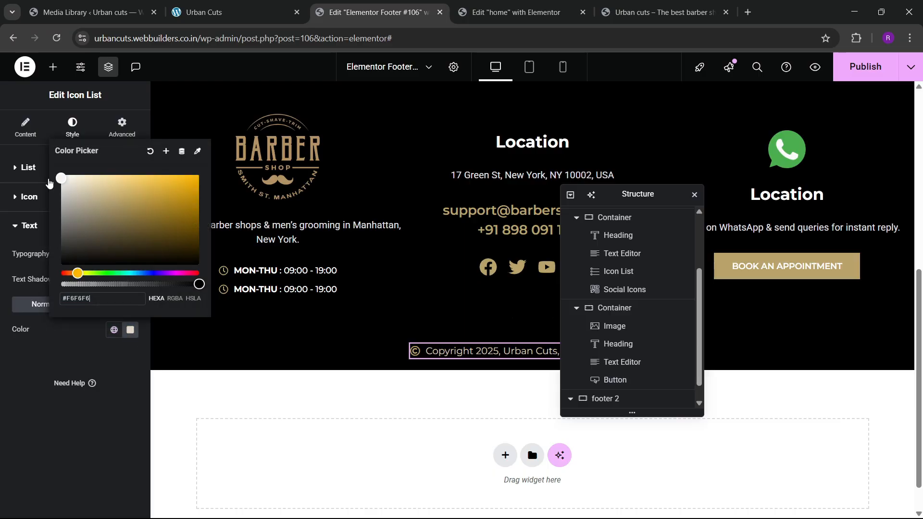
left_click(17, 488)
- Set the copyright text's font weight to 500 (Medium) and its size to 14 px
left_click(130, 254)
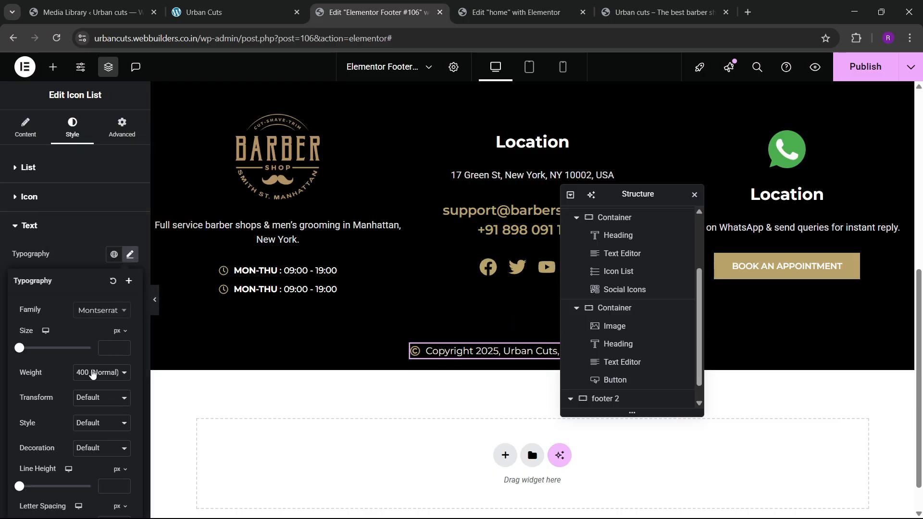
left_click(93, 374)
left_click(90, 262)
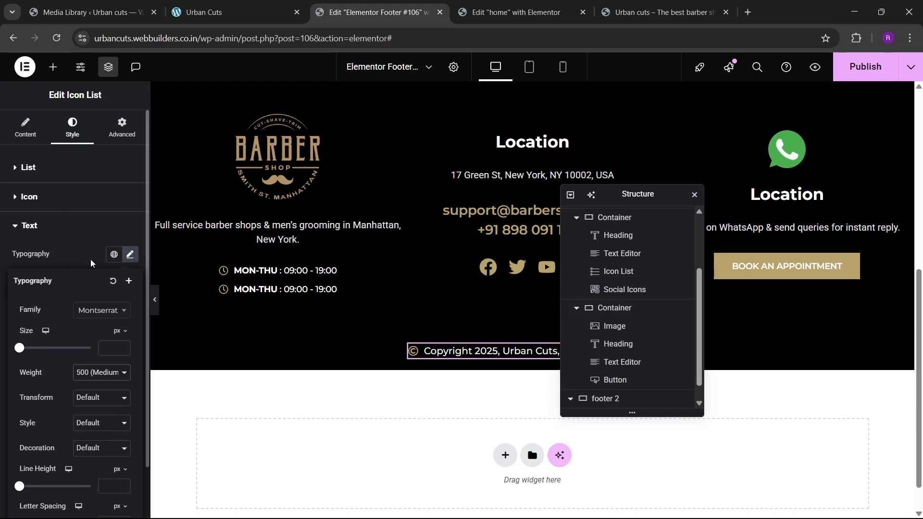
left_click(123, 346)
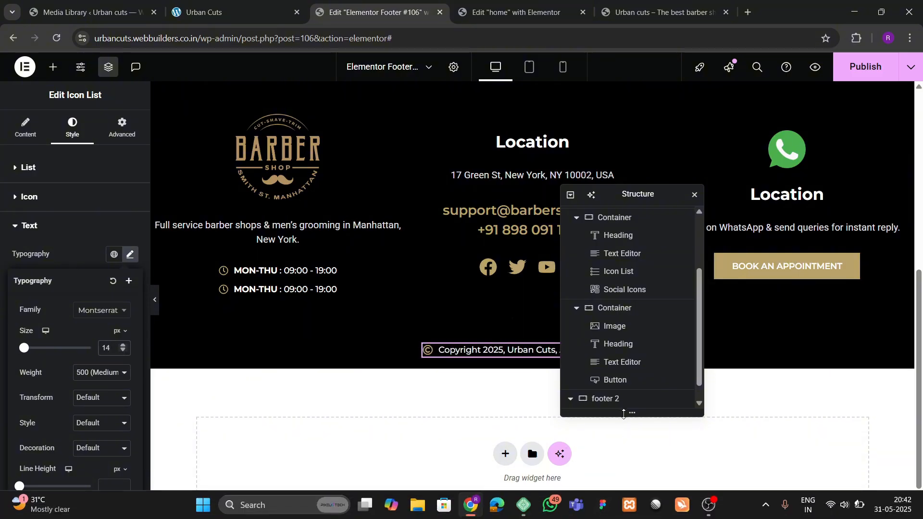
- Give the footer 2 container a solid border, 2 px at the top and 0 on other sides, in the global colour theme 1
left_click(610, 400)
left_click(80, 132)
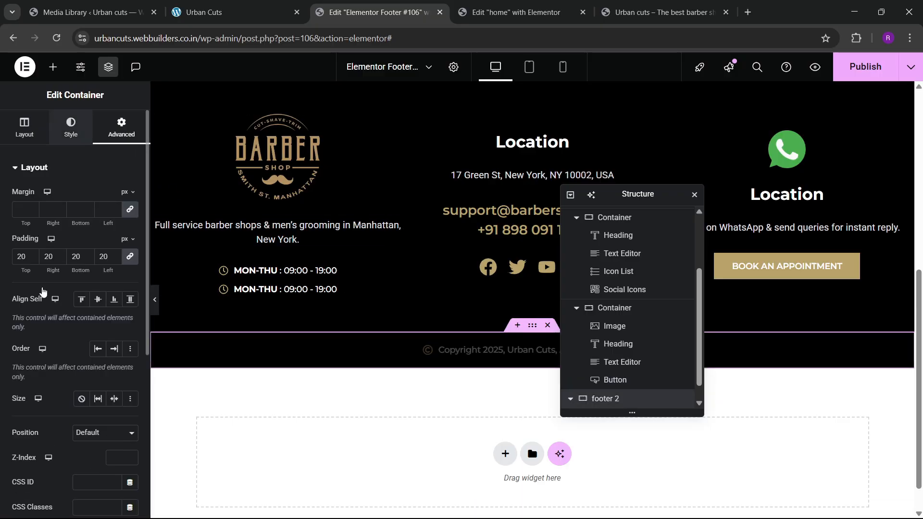
scroll(67, 386, "down", 1)
left_click(44, 403)
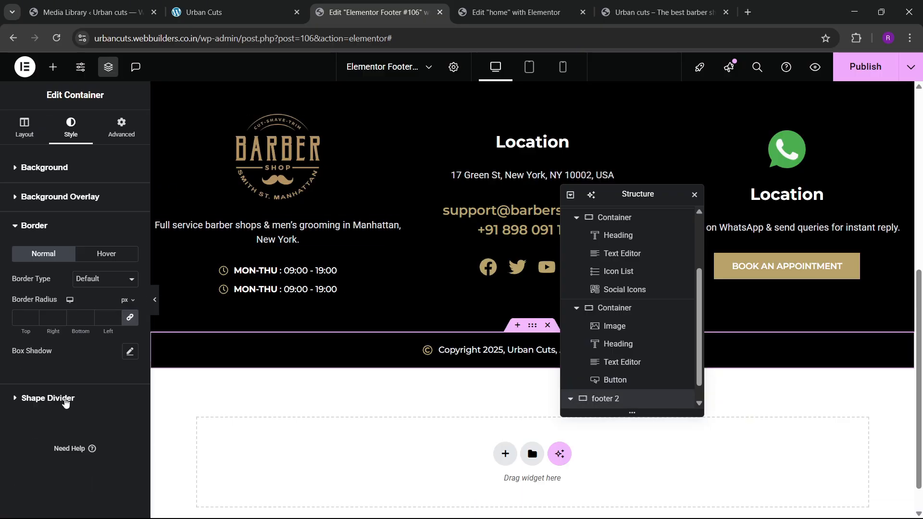
left_click(96, 284)
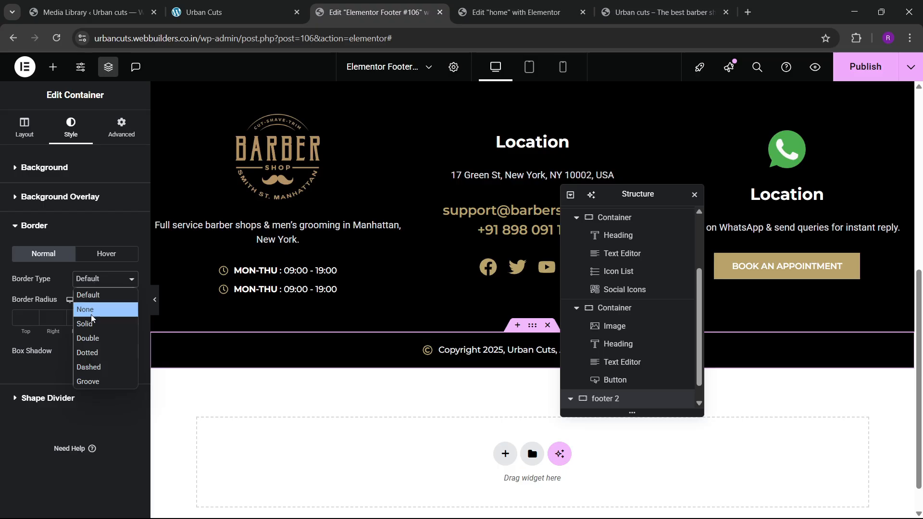
left_click(92, 323)
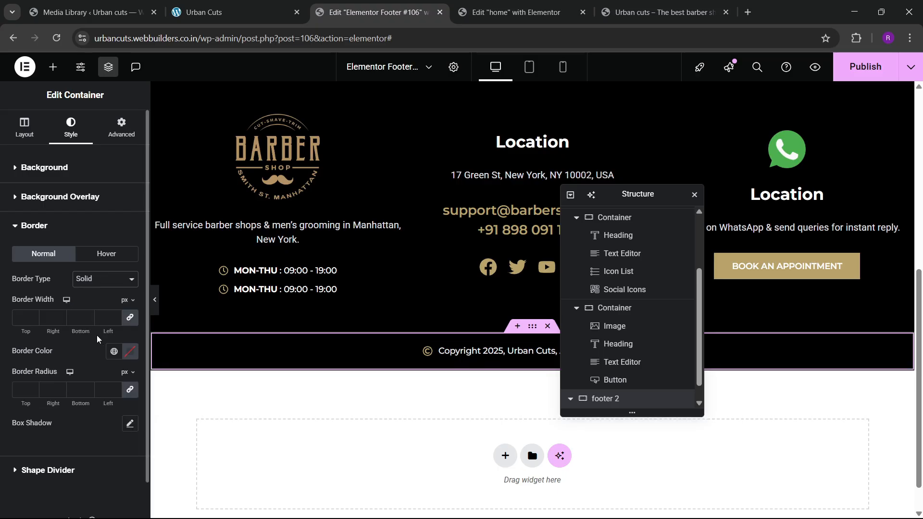
left_click(34, 316)
left_click(114, 351)
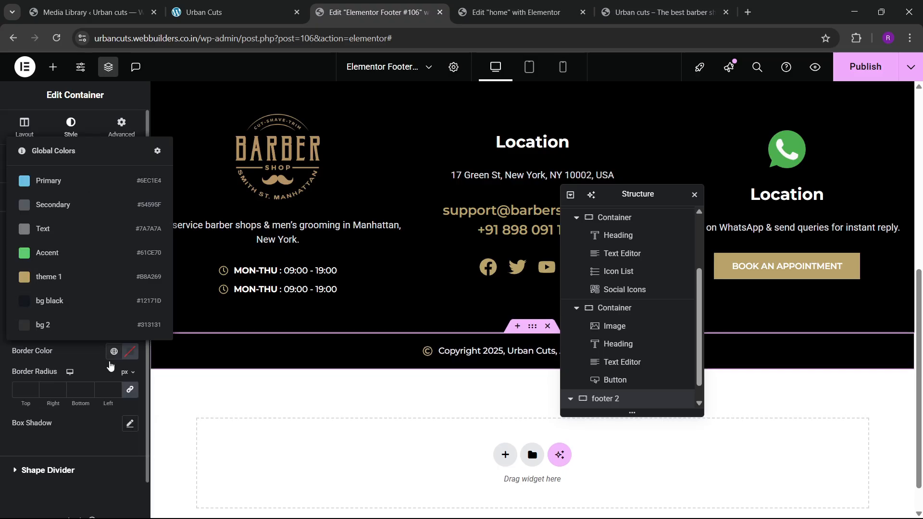
left_click(46, 277)
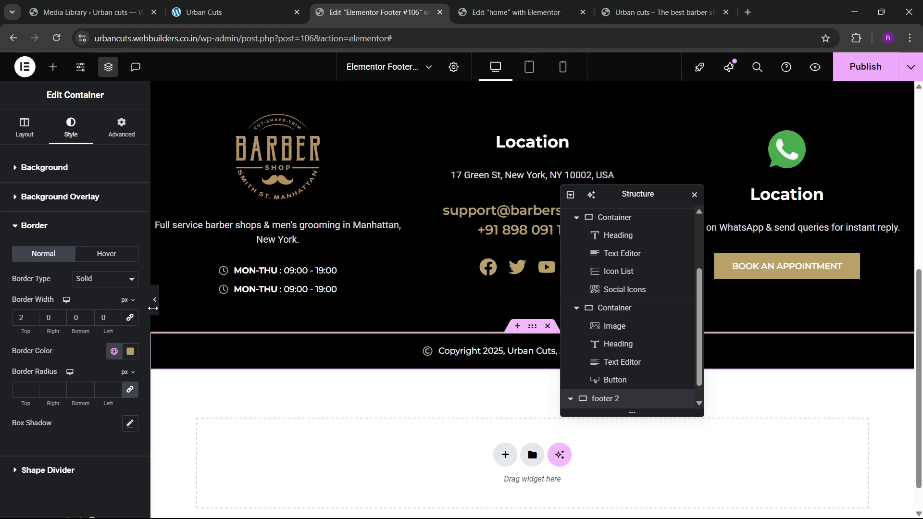
- Preview the footer without the editing panel, publish it, and check it on the reloaded live home page
left_click(155, 299)
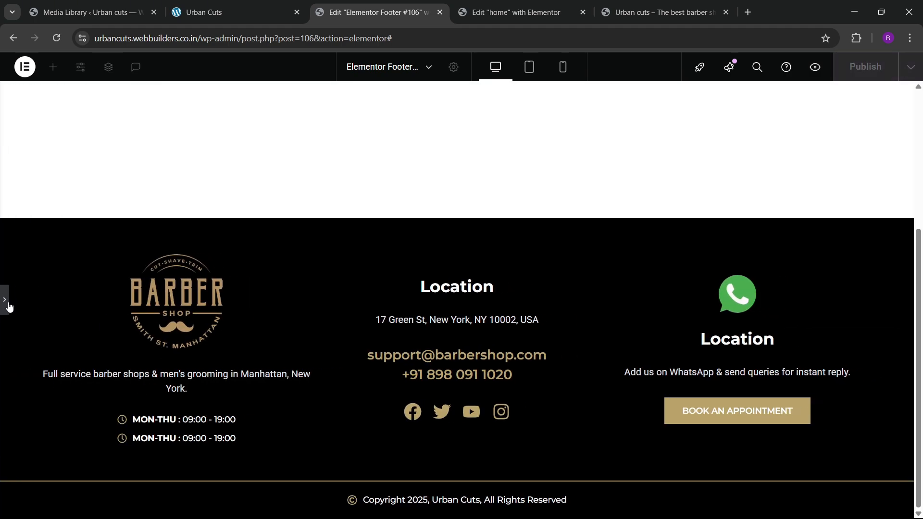
left_click(8, 306)
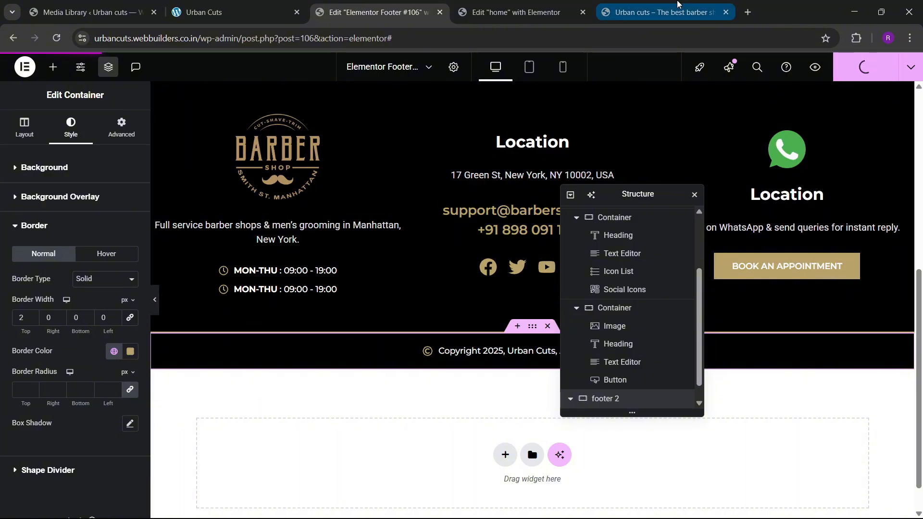
left_click(677, 4)
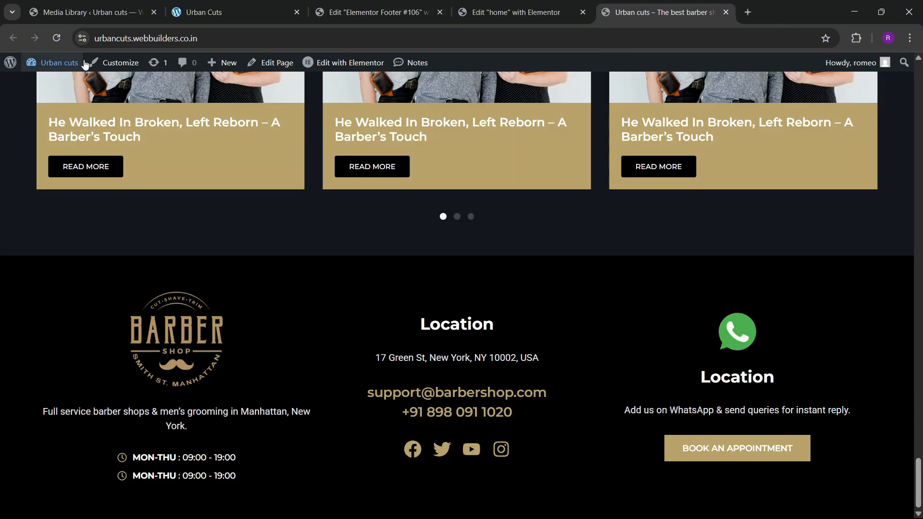
left_click(56, 38)
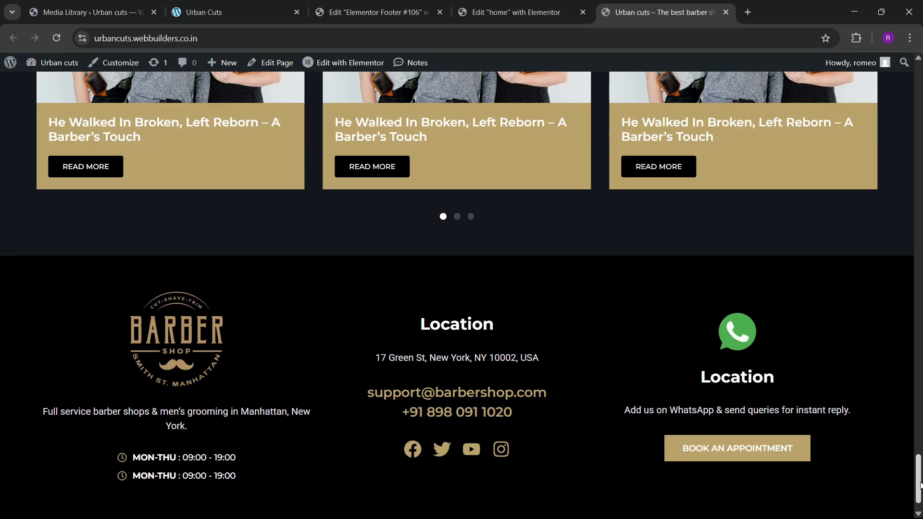
scroll(903, 508, "down", 1)
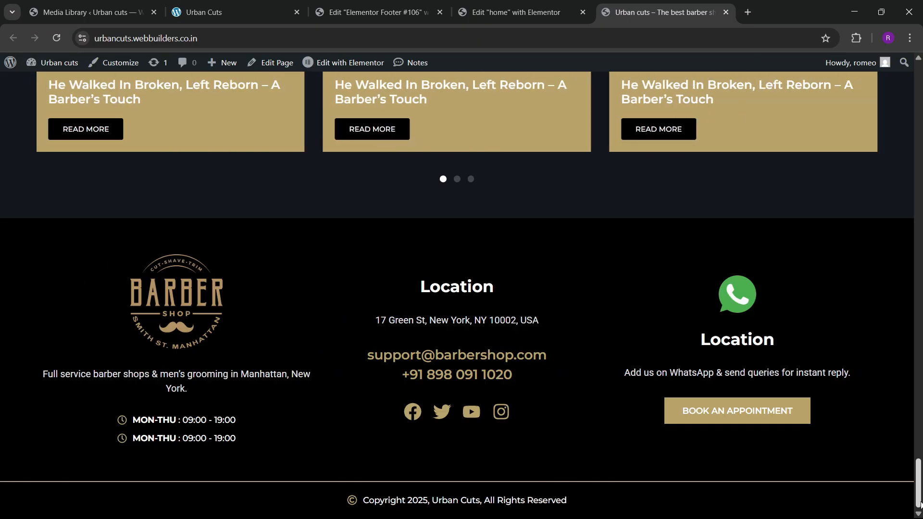
left_click_drag(920, 500, 779, 124)
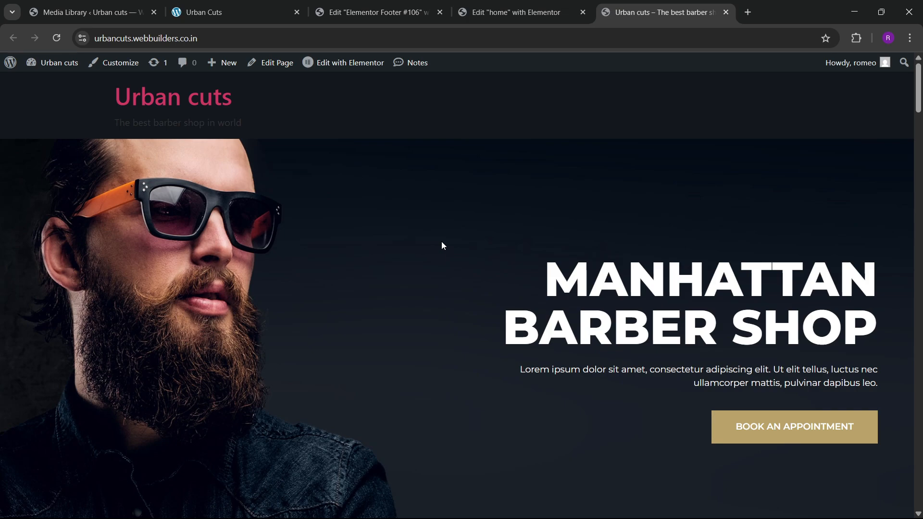
- Compare the live home page's header area with the header of the reference Urban Cuts site
scroll(434, 232, "down", 6)
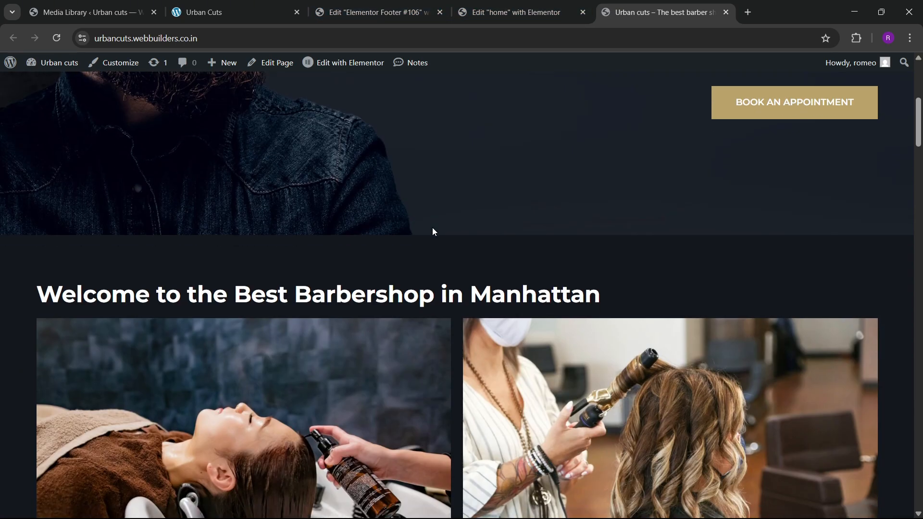
scroll(431, 227, "up", 6)
left_click(300, 4)
left_click(410, 305)
scroll(409, 304, "up", 20)
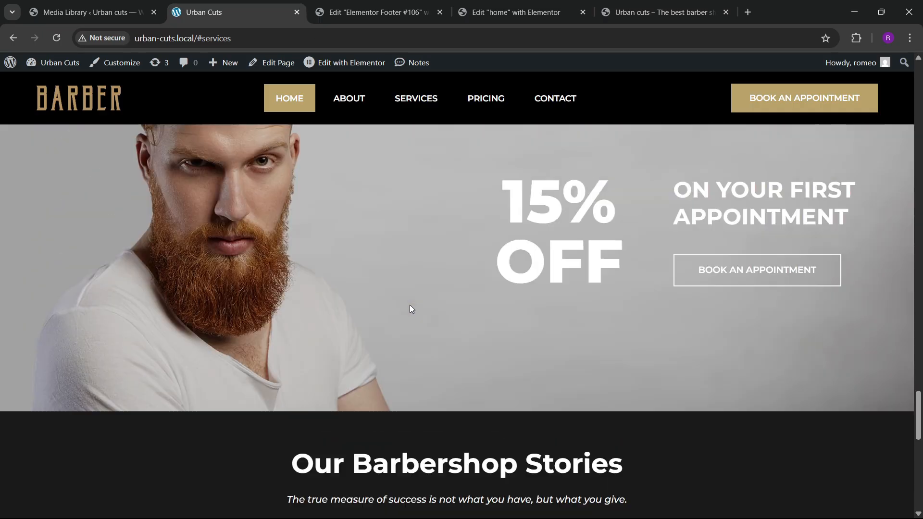
scroll(409, 305, "up", 10)
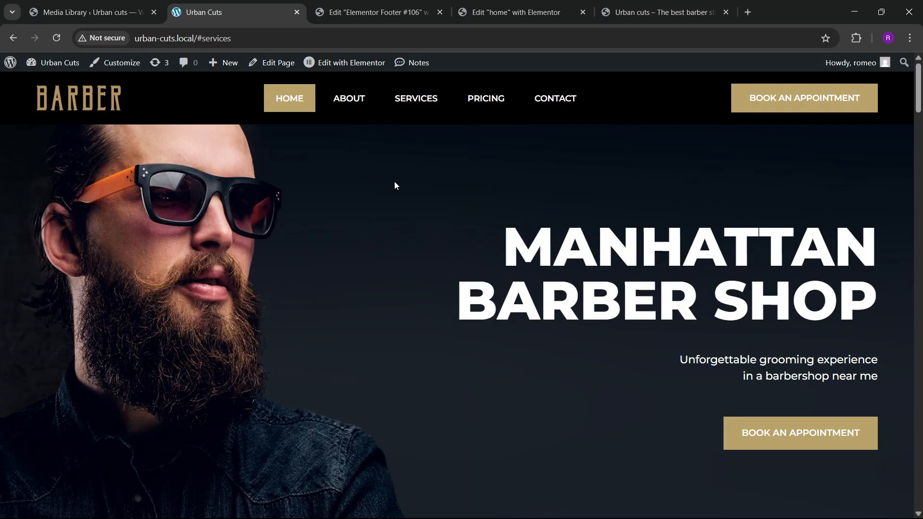
- Open the Theme Builder in a new browser tab and close the finished footer's editor tab
left_click(82, 6)
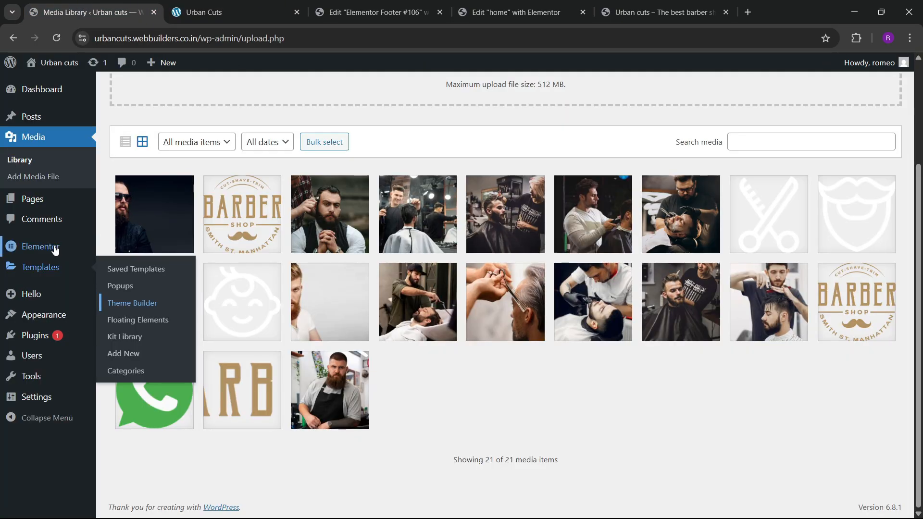
mouse_move(45, 272)
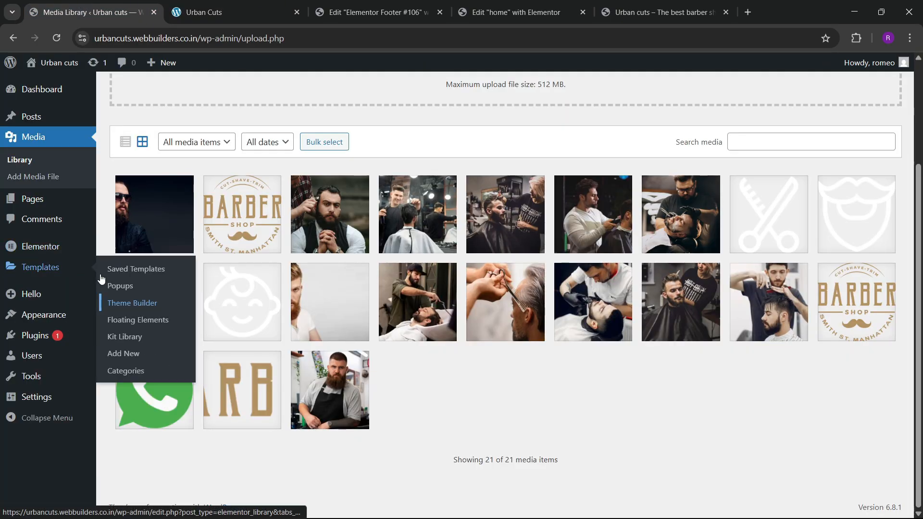
right_click(118, 305)
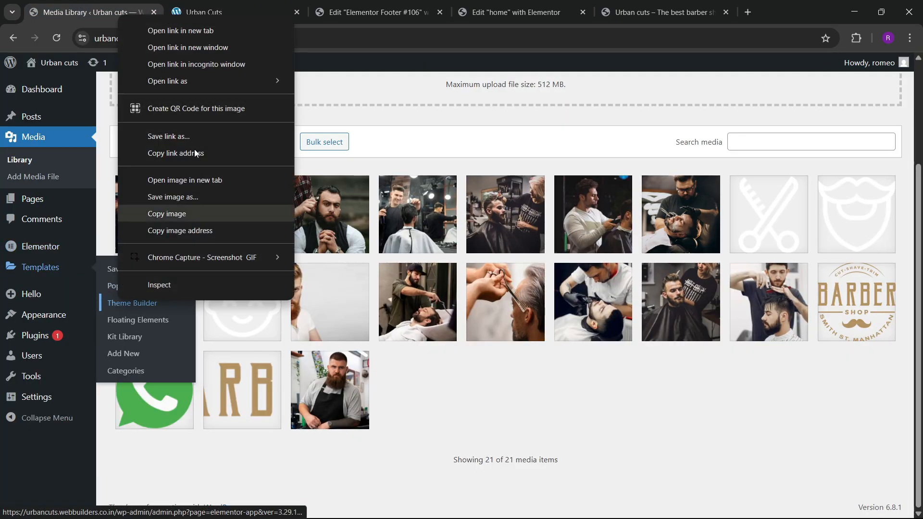
left_click(170, 33)
left_click(337, 11)
left_click(494, 6)
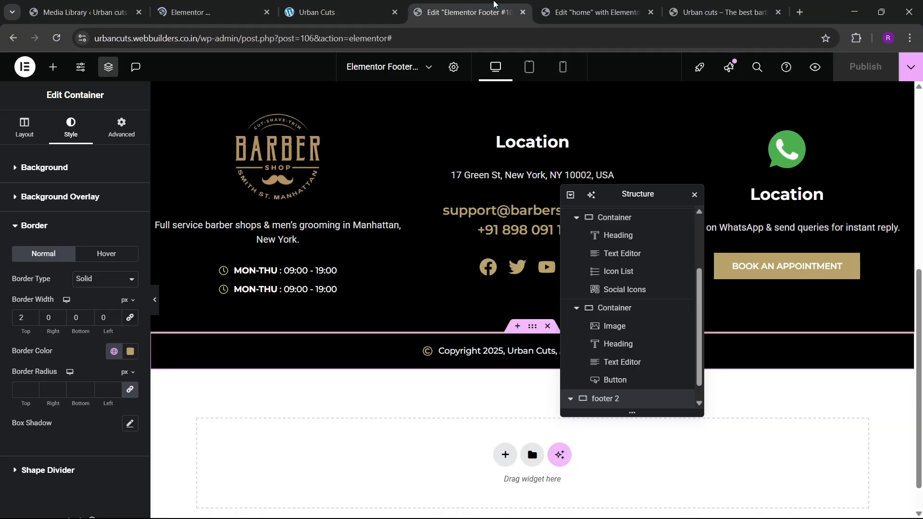
left_click(523, 13)
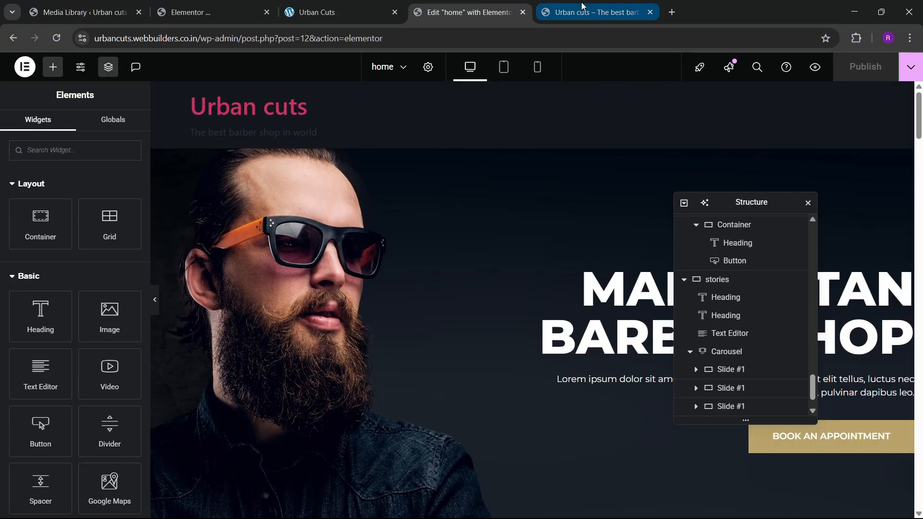
- Add a new Header template in the Theme Builder
left_click(208, 4)
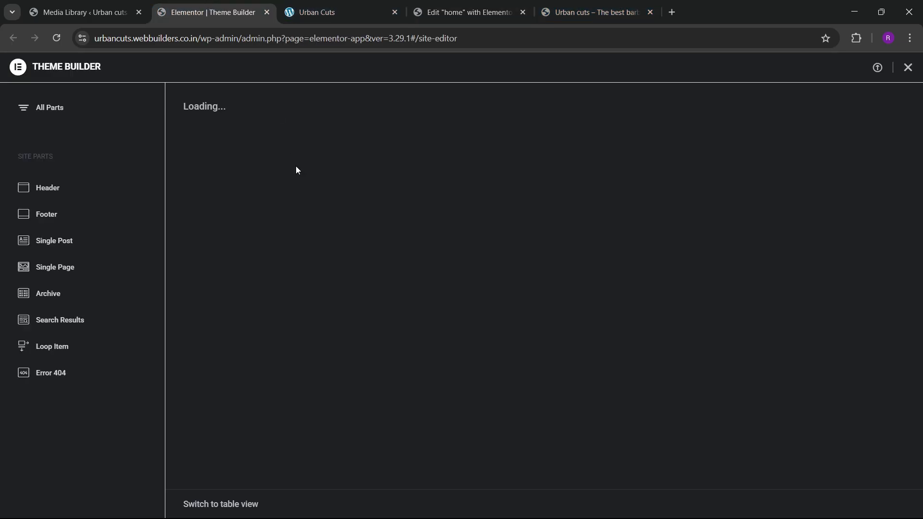
left_click(62, 202)
left_click(857, 108)
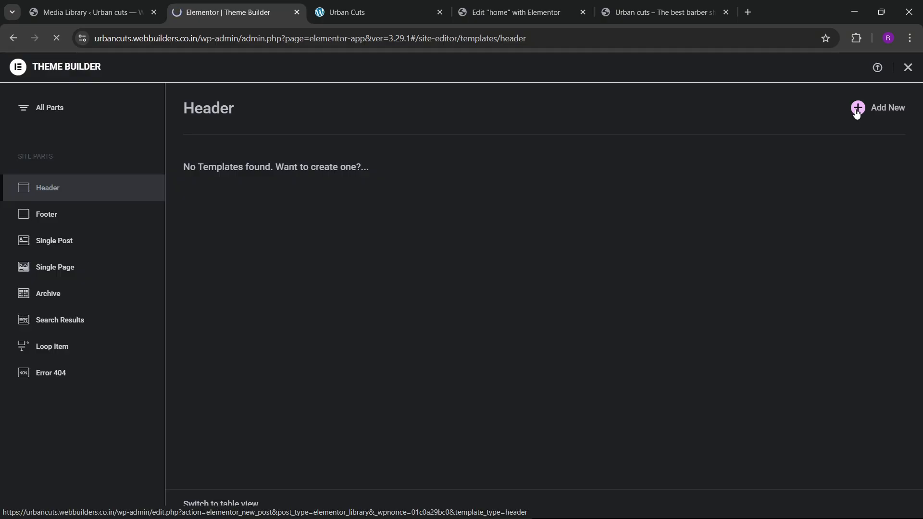
- Open the WordPress navigation menu management page for the live site
left_click(89, 12)
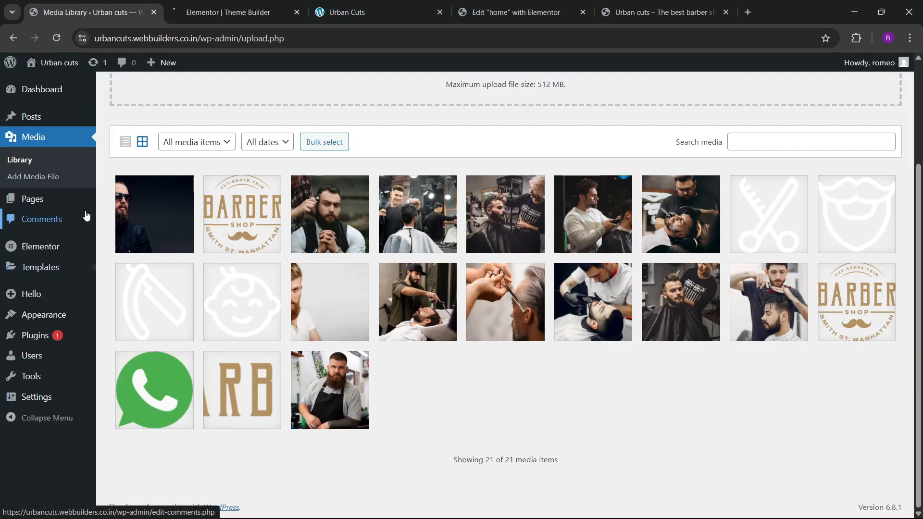
mouse_move(89, 315)
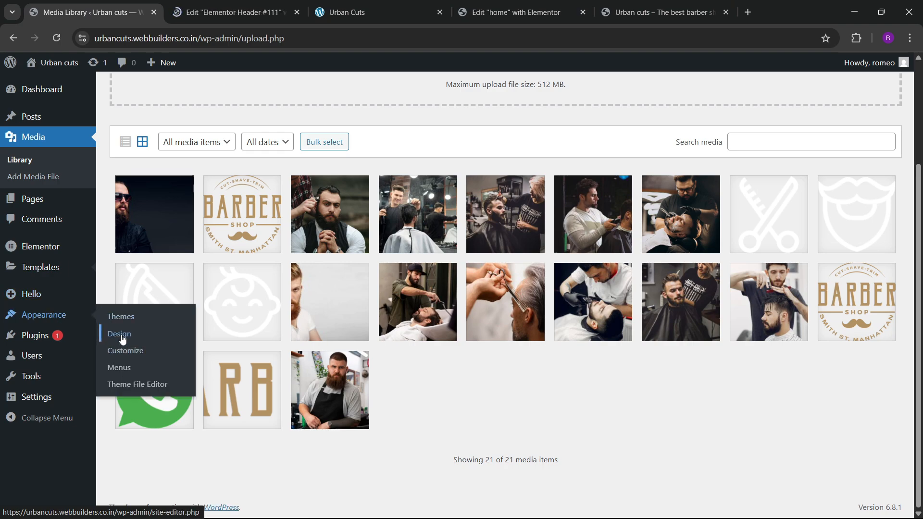
left_click(119, 368)
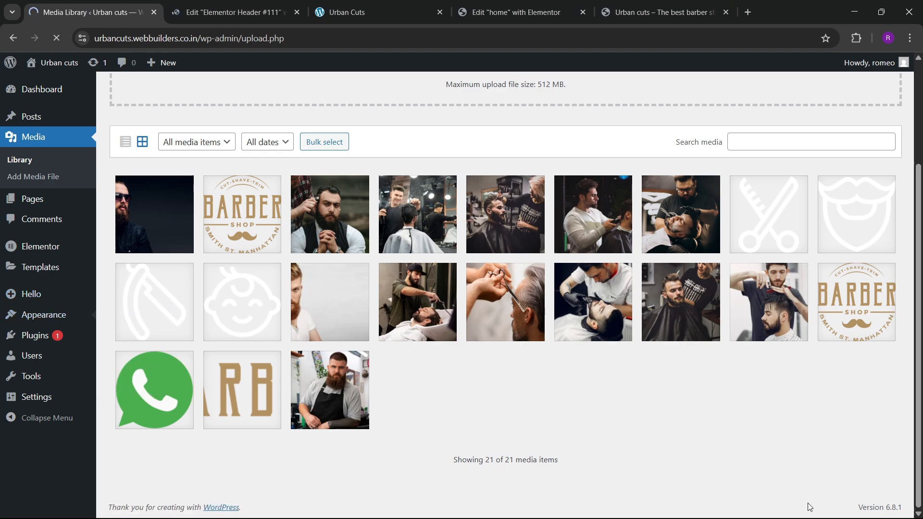
mouse_move(809, 518)
left_click(845, 504)
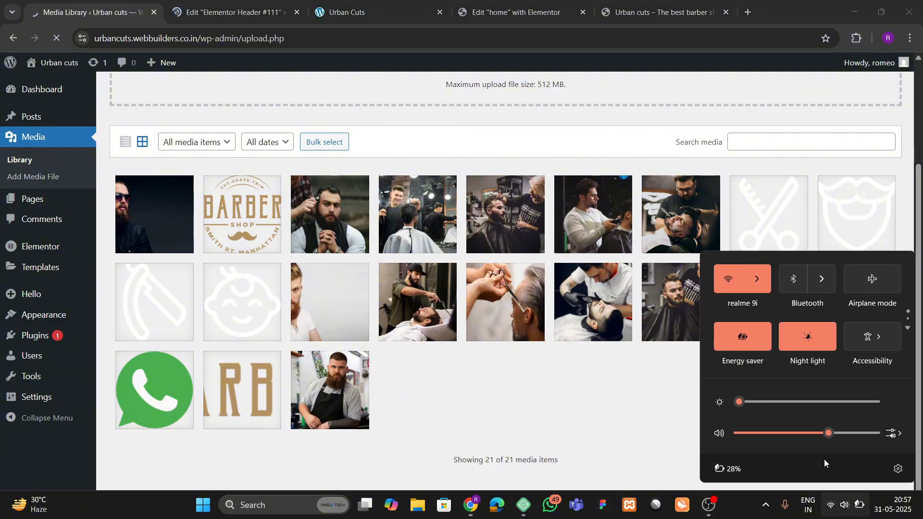
left_click(609, 442)
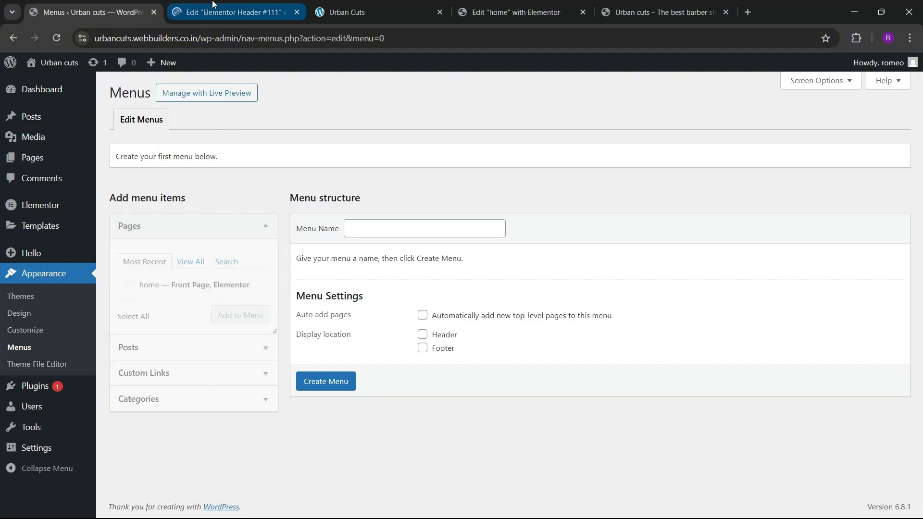
- Create a menu named "final menu" with Header as its display location and save it
left_click(366, 4)
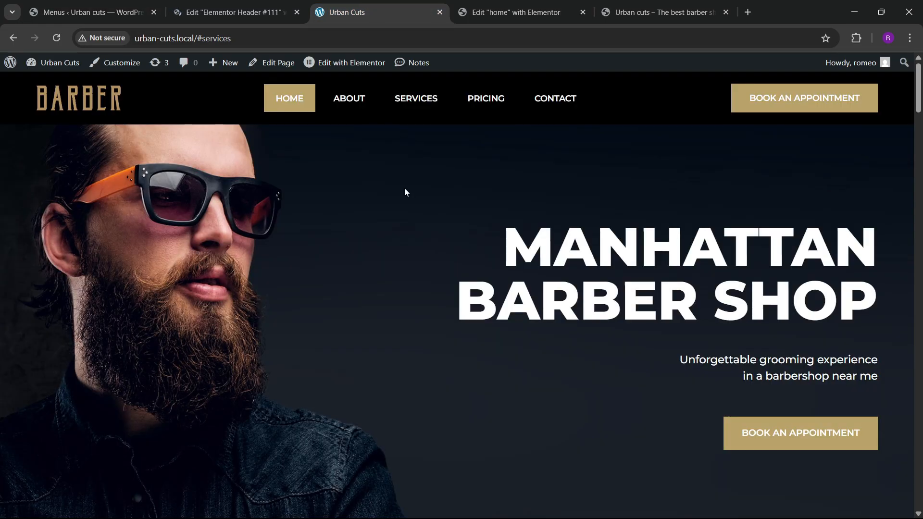
left_click(136, 7)
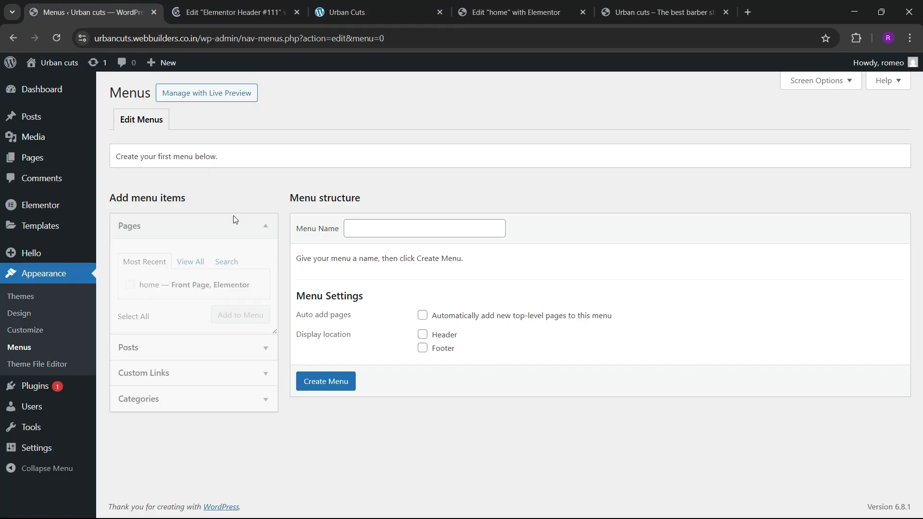
left_click(348, 224)
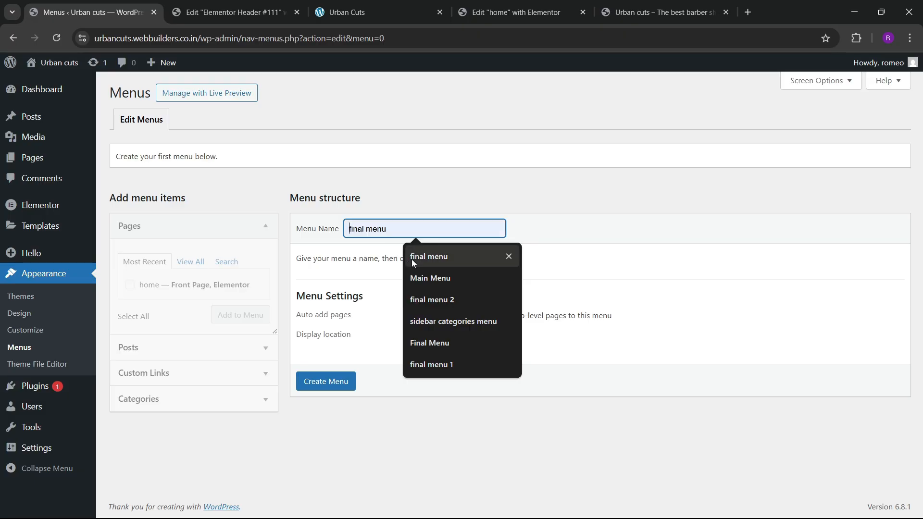
left_click(411, 259)
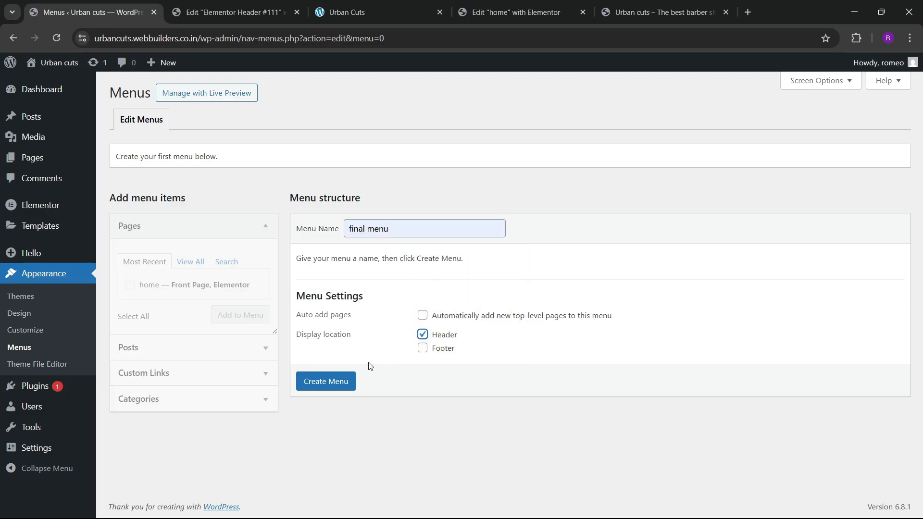
left_click(339, 384)
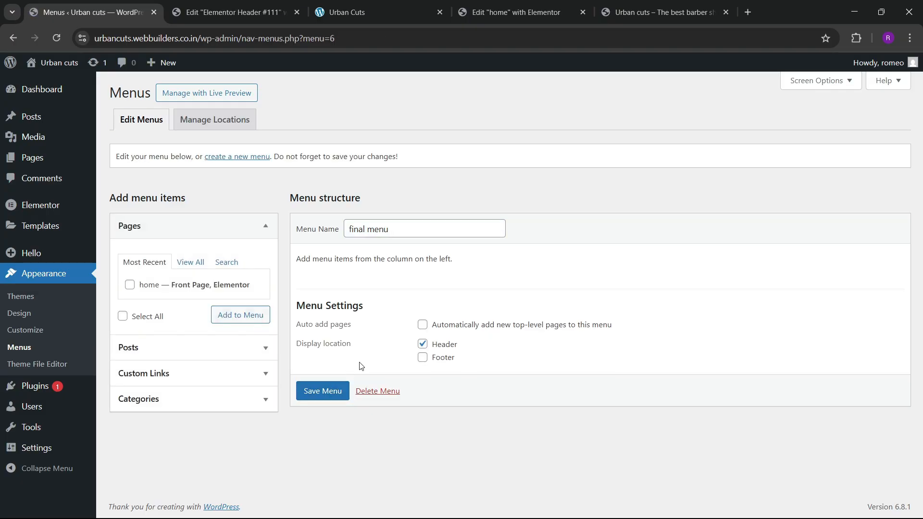
left_click(331, 388)
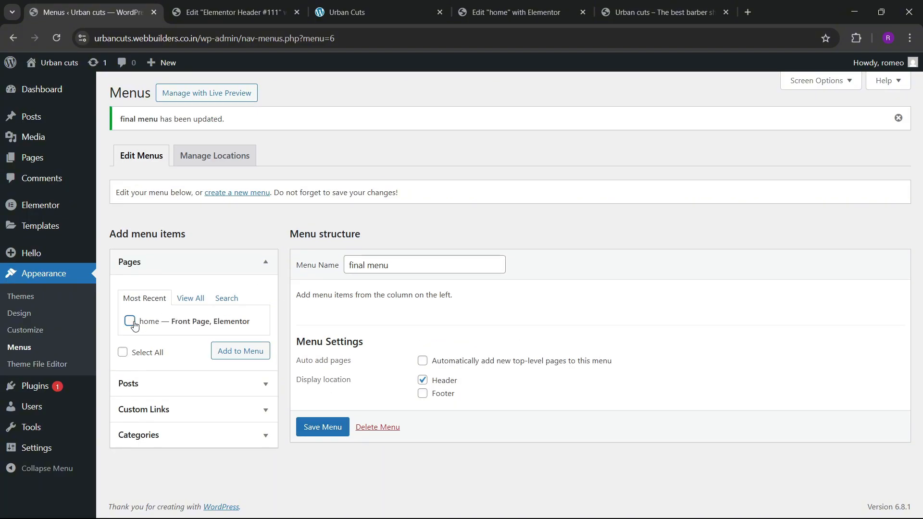
- Add the home page to the final menu, plus a custom link "About" with the URL #about
left_click(218, 348)
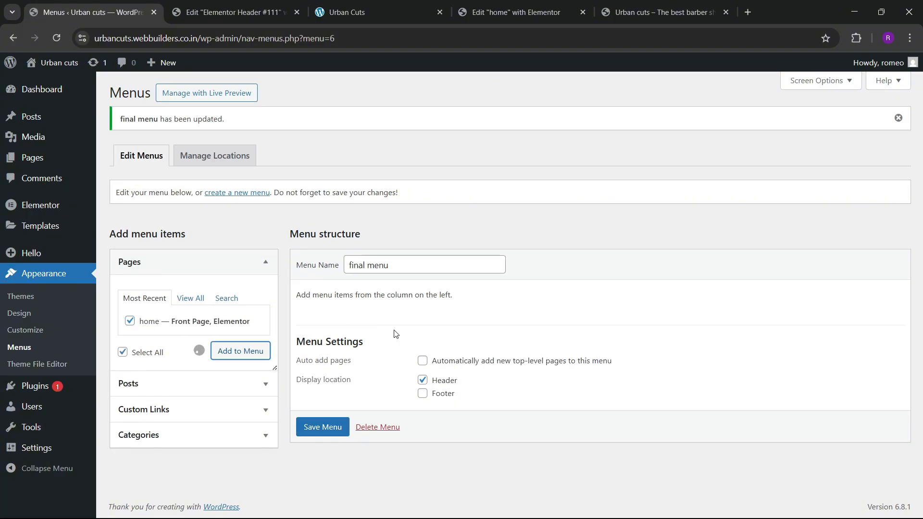
scroll(396, 332, "down", 2)
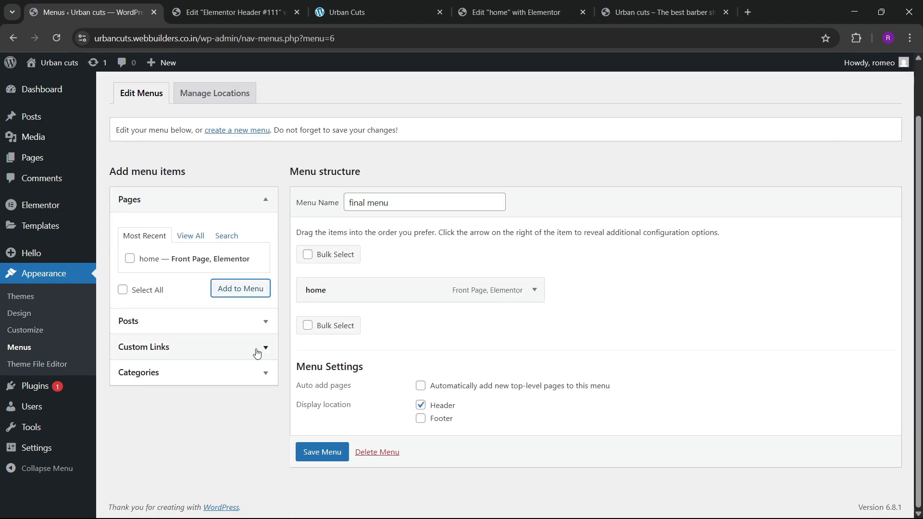
left_click(227, 354)
left_click(186, 288)
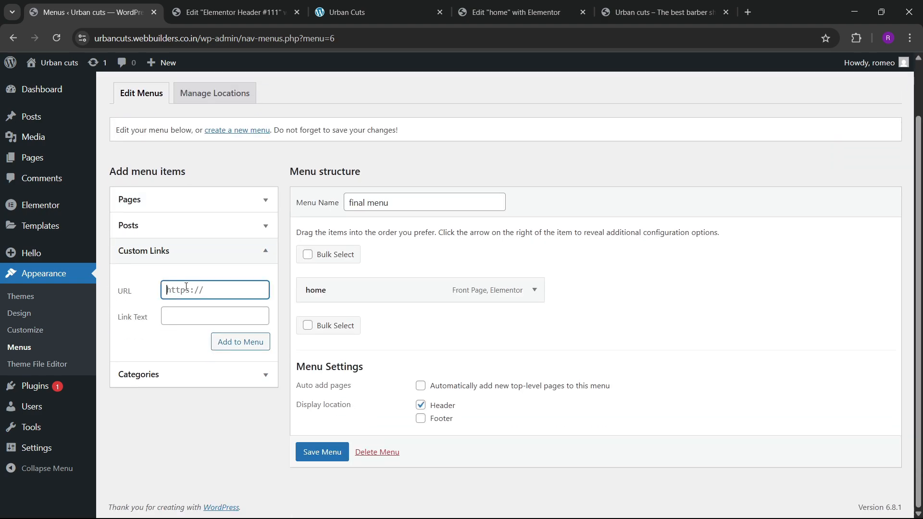
type("#about")
key("Tab")
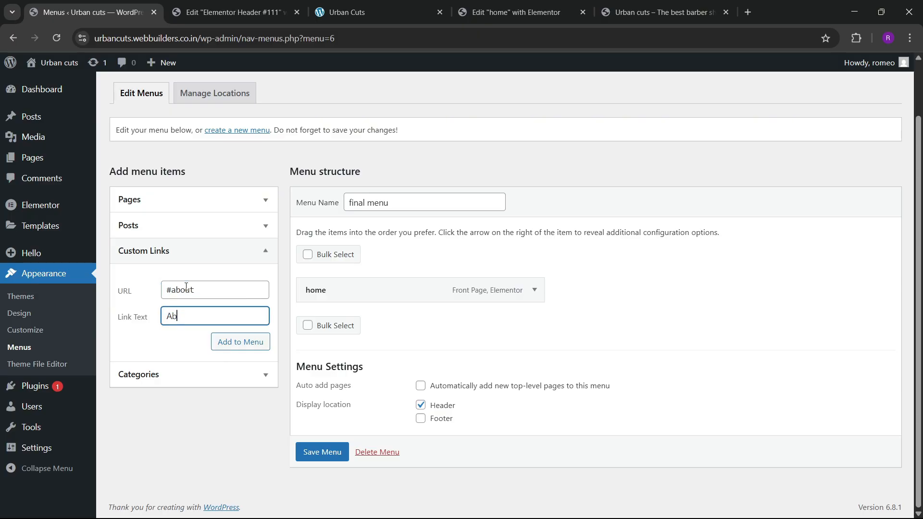
left_click(230, 342)
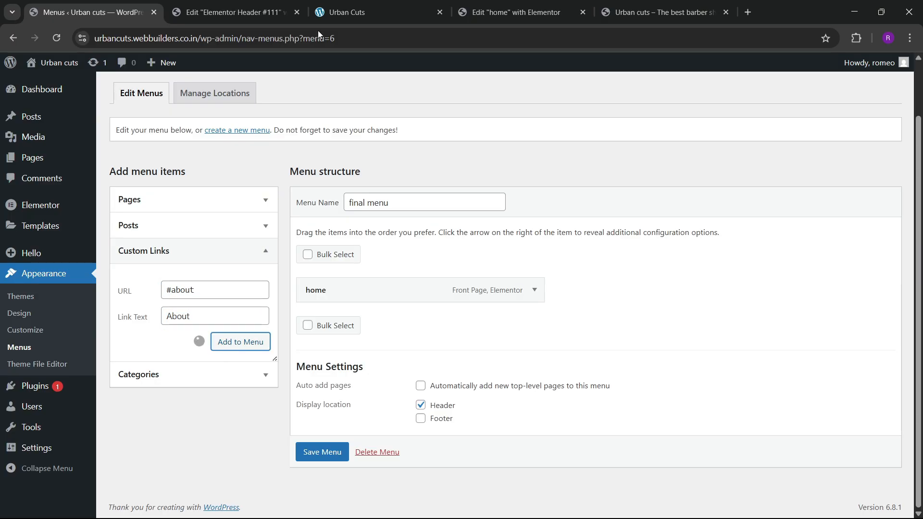
- Add a custom link "Services" with the URL #services to the final menu
left_click(337, 10)
left_click(271, 6)
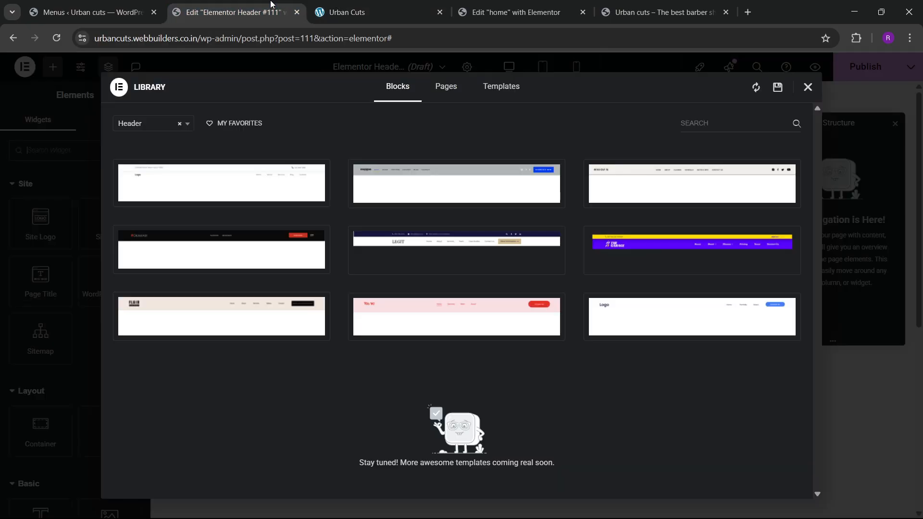
left_click(120, 6)
left_click(184, 285)
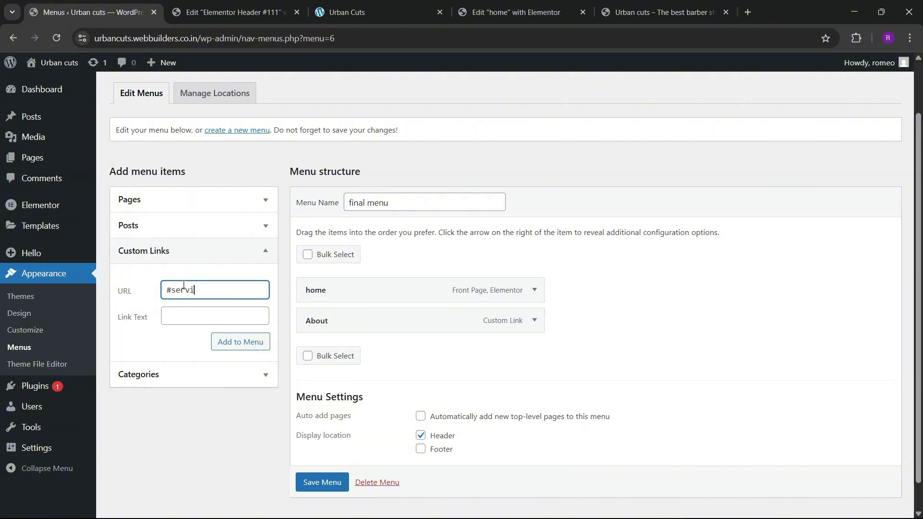
type("#services")
key("Tab")
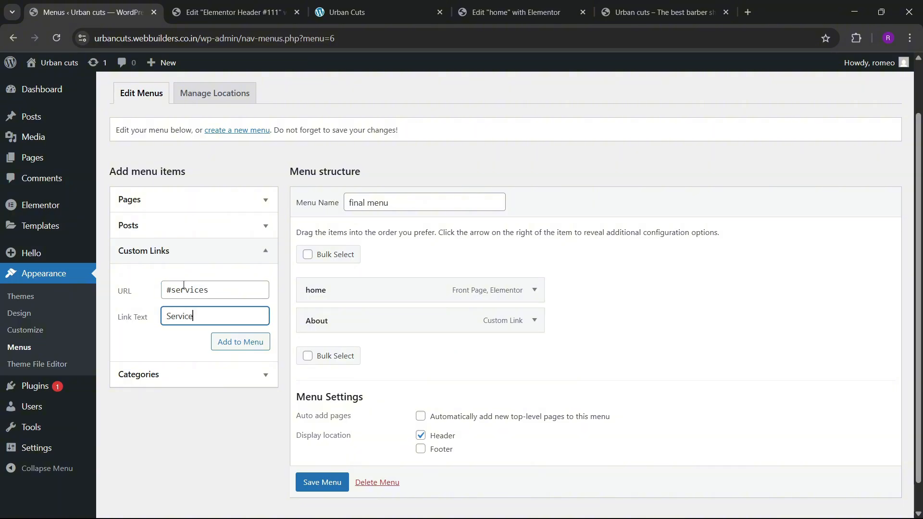
left_click(237, 342)
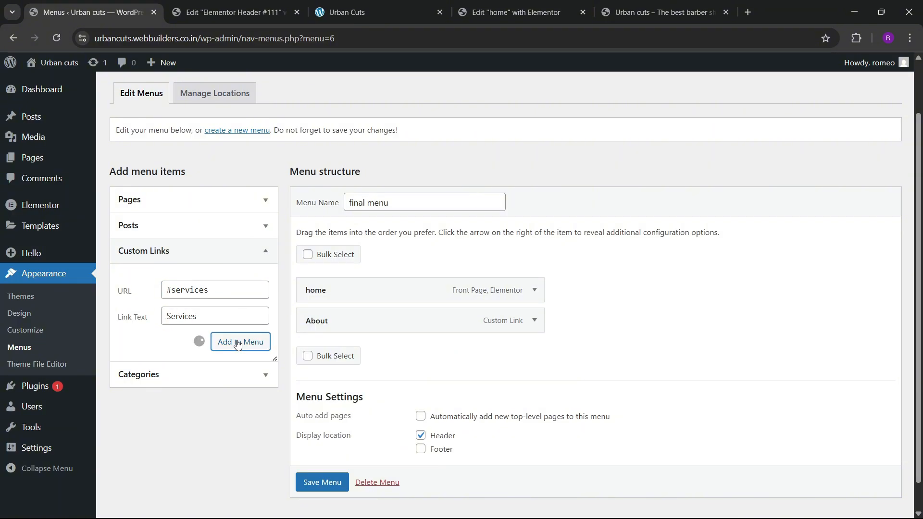
- Add a custom link "Pricing" with the URL #pricing to the final menu
left_click(191, 292)
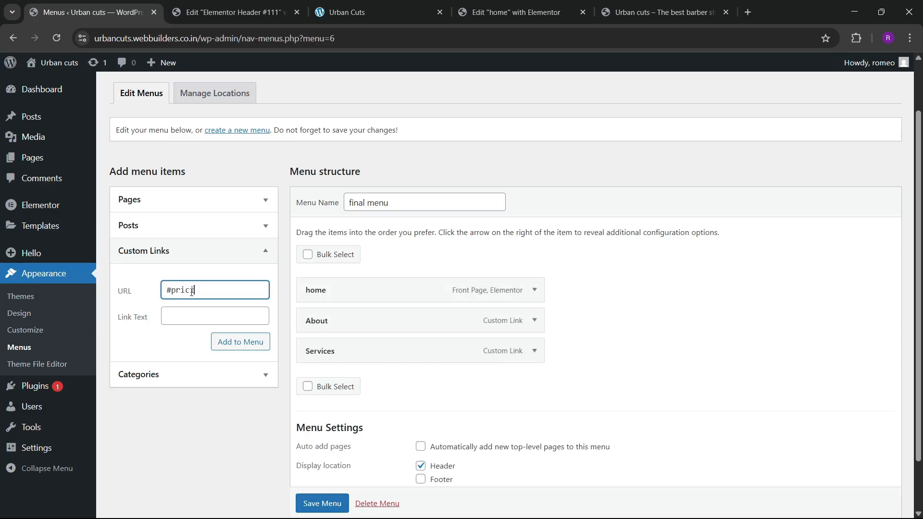
left_click(185, 321)
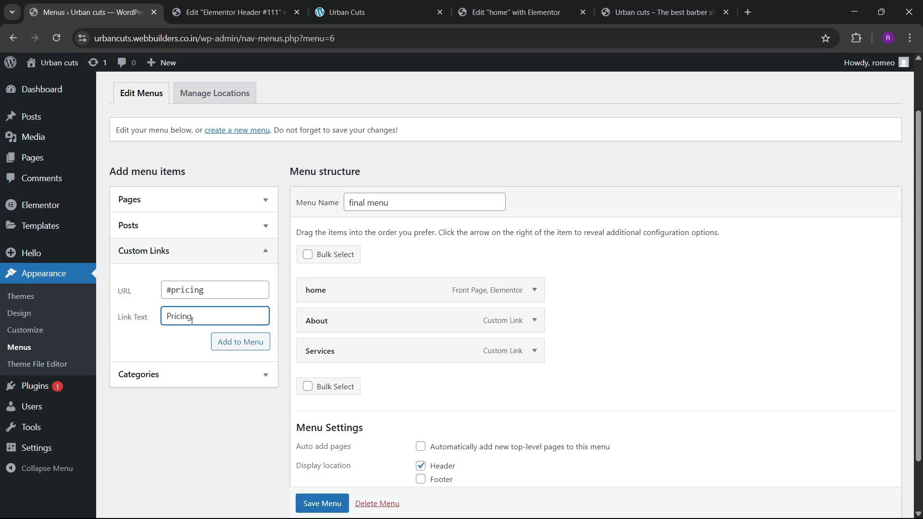
left_click(217, 347)
- Add a custom link "Contact" with the URL #contact to the final menu and save the menu
left_click(321, 4)
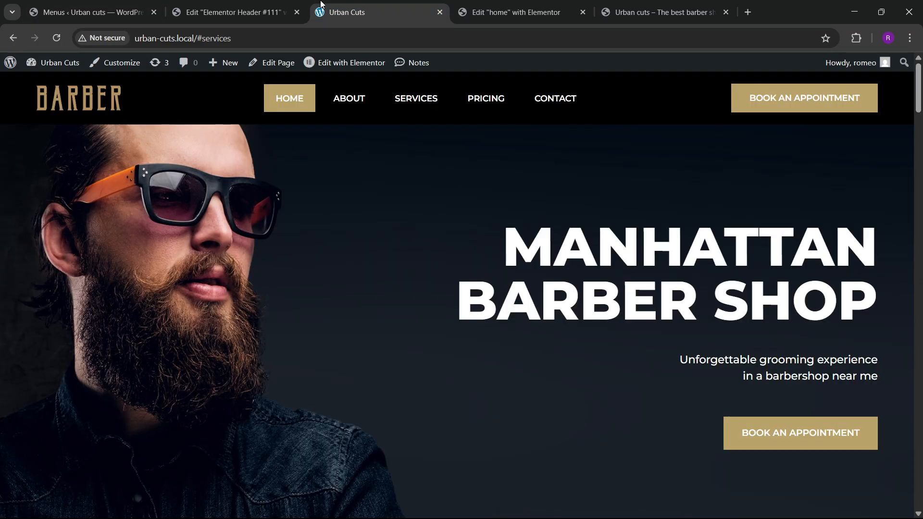
left_click(175, 6)
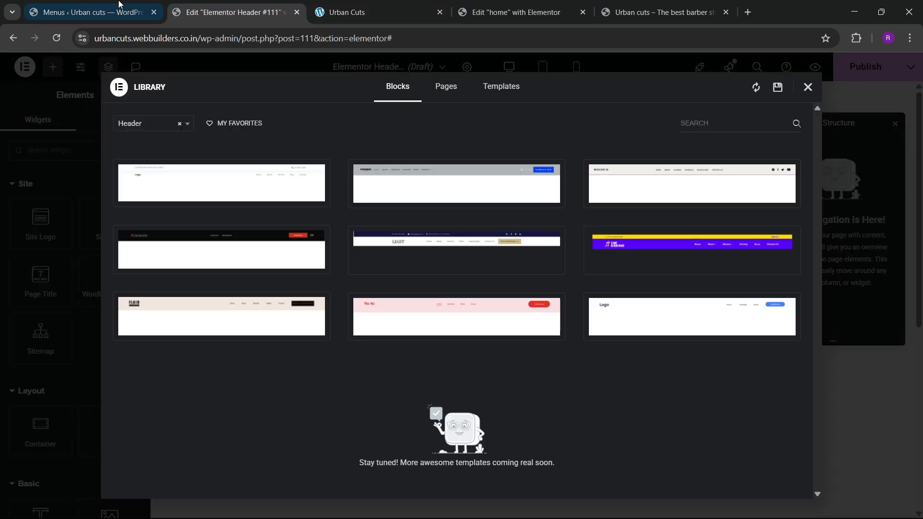
left_click(96, 11)
left_click(184, 288)
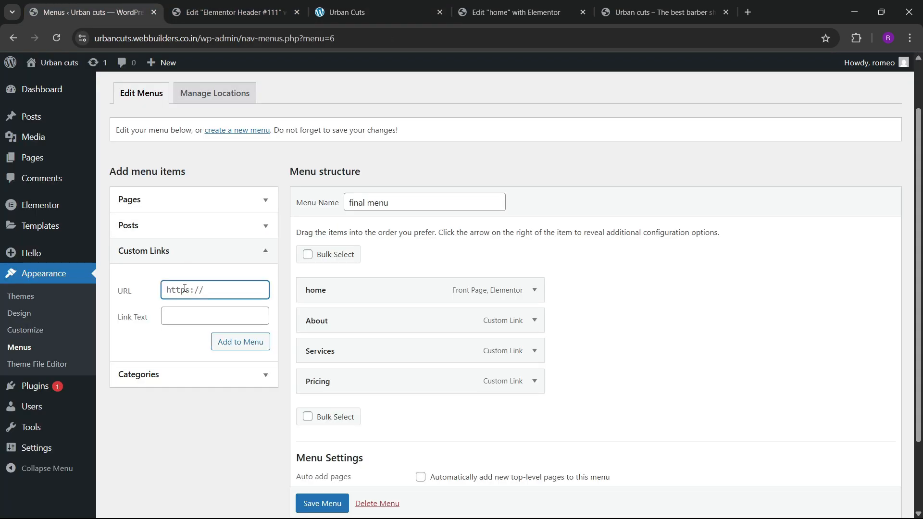
type("#contact")
key("Tab")
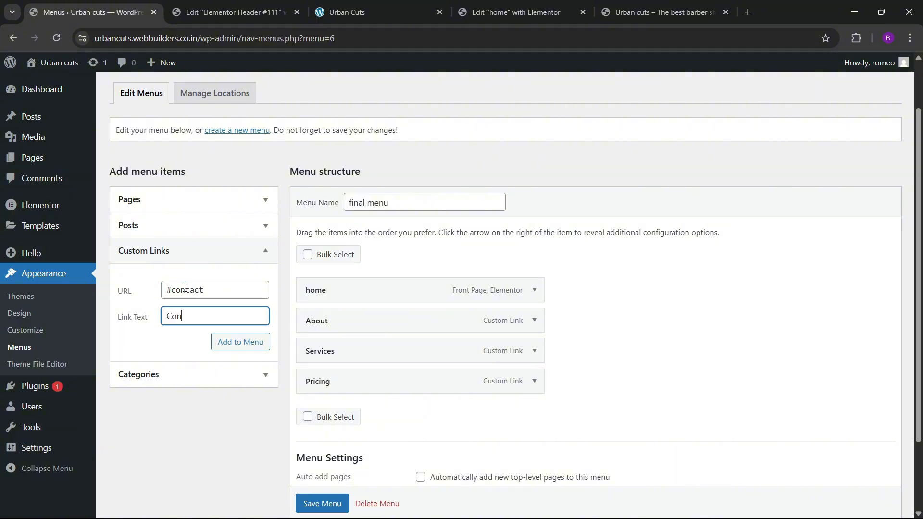
left_click(226, 342)
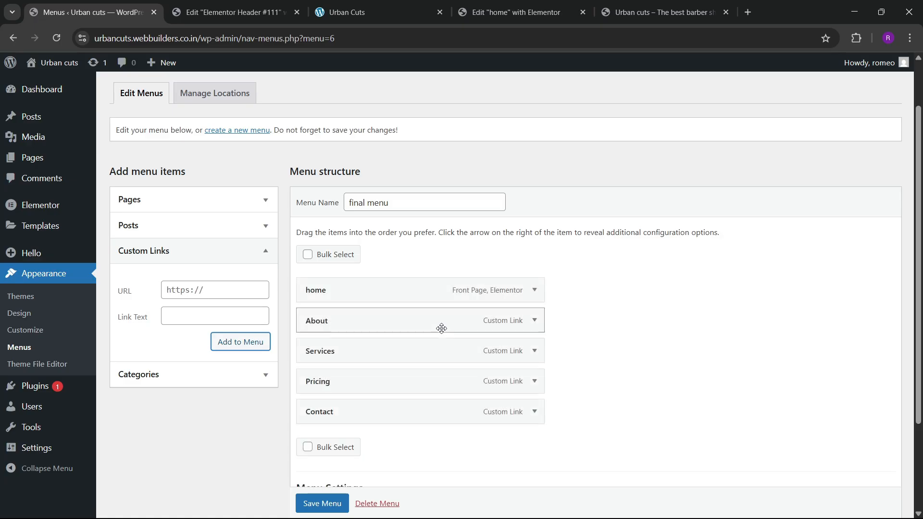
scroll(440, 325, "down", 3)
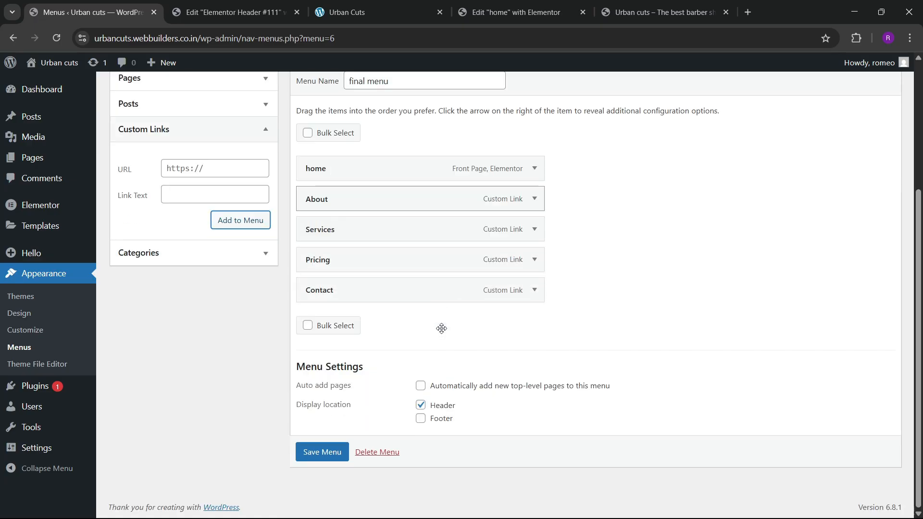
left_click(315, 453)
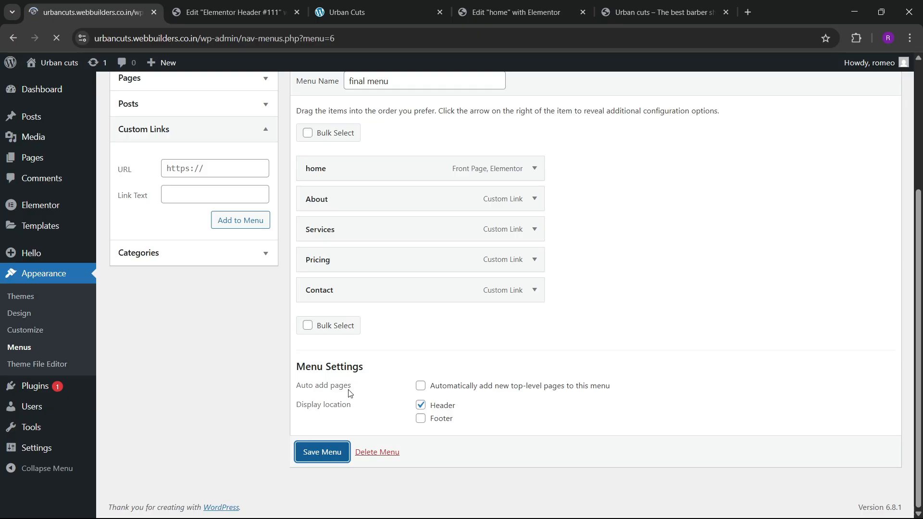
- Return to the Elementor header template, close the block library, and add a row-direction flexbox container named "header"
left_click(231, 12)
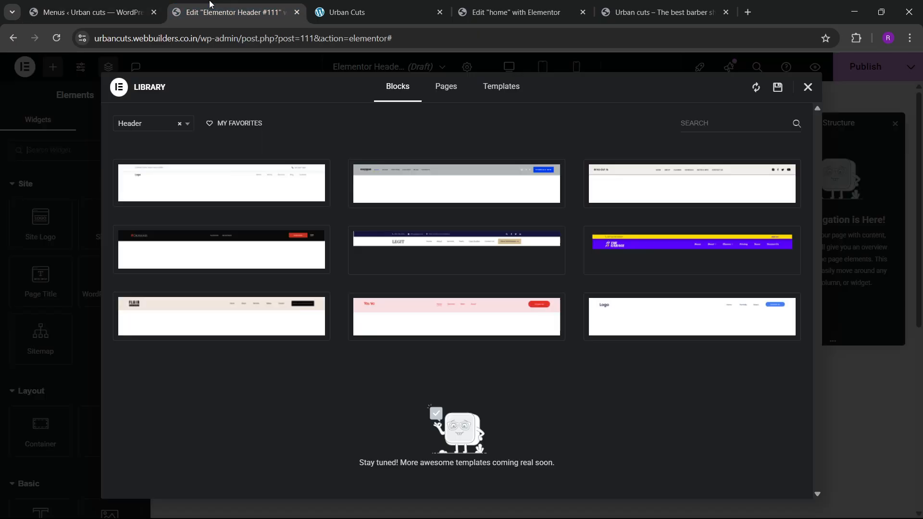
left_click(806, 88)
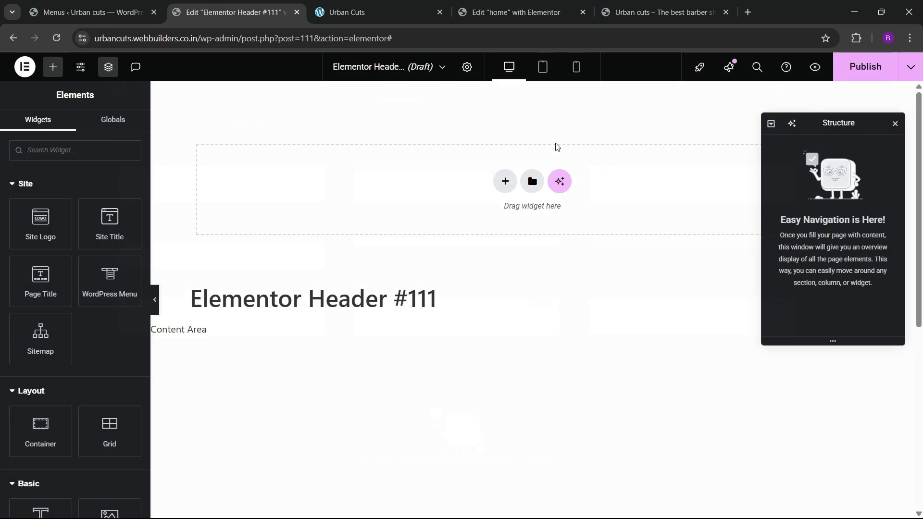
left_click(504, 181)
left_click(494, 219)
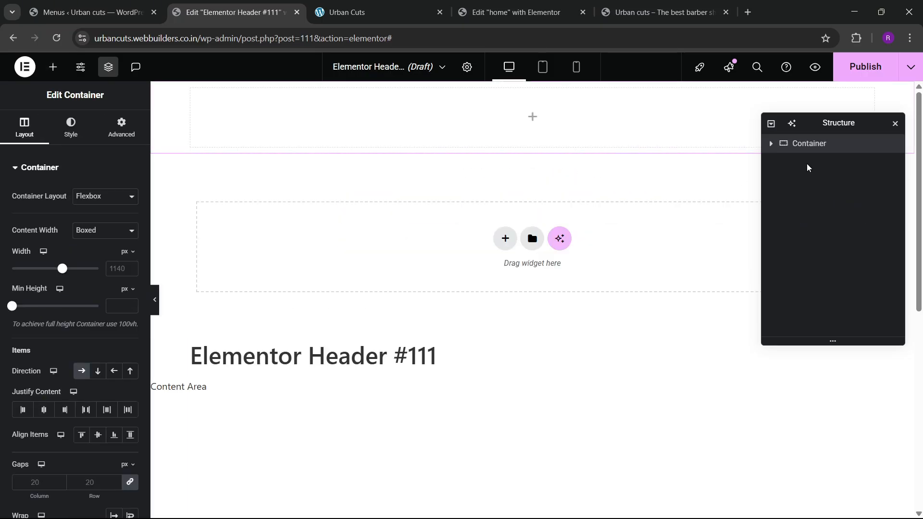
double_click(812, 145)
type("header")
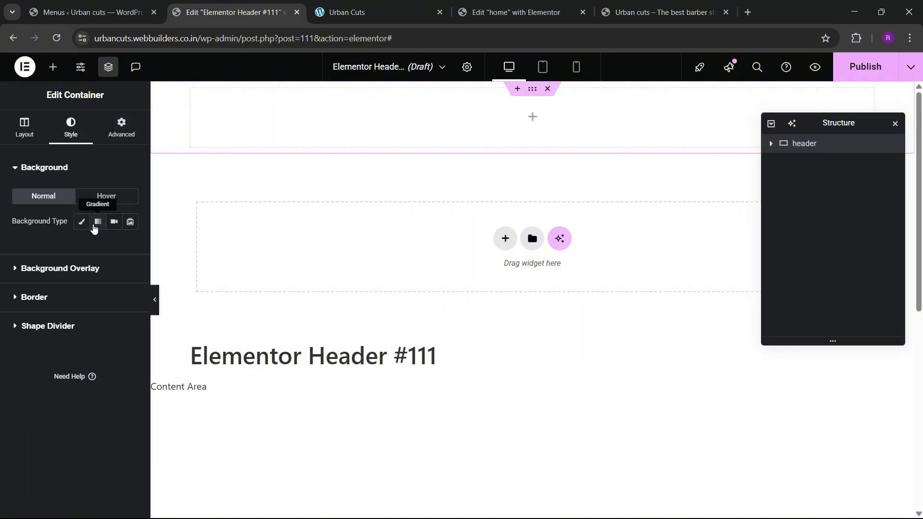
- Give the header container a classic solid background in black, #000000
left_click(81, 221)
left_click(130, 250)
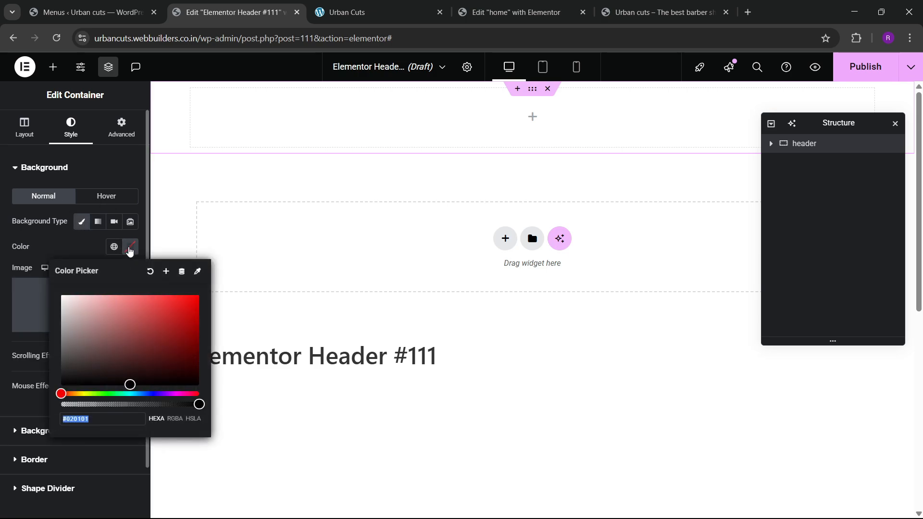
left_click_drag(114, 317, 62, 413)
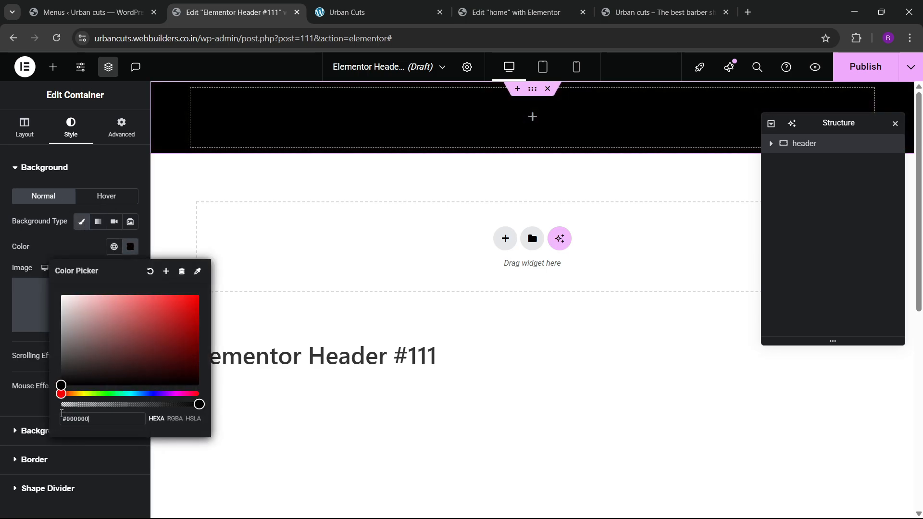
left_click(61, 247)
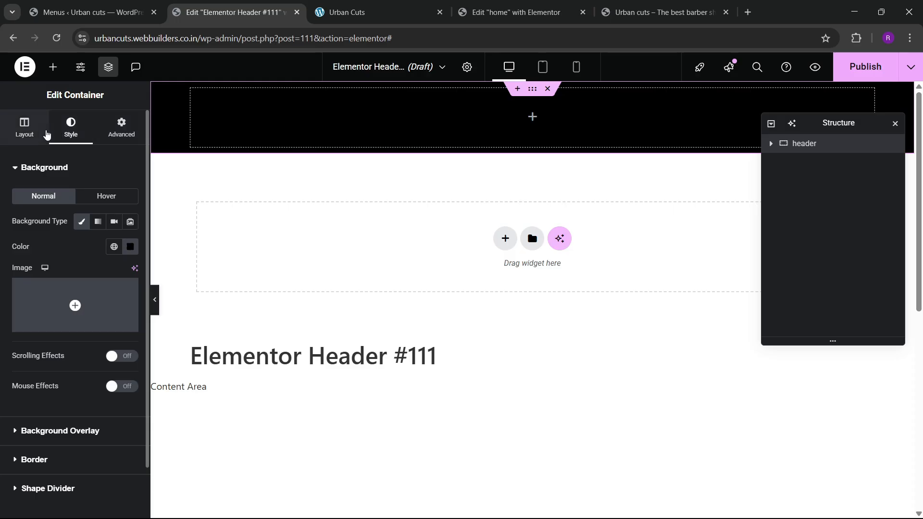
- Set the header container's boxed width to 1400 px and its padding to 0 on all sides, with the sides unlinked
left_click(46, 132)
type("1400")
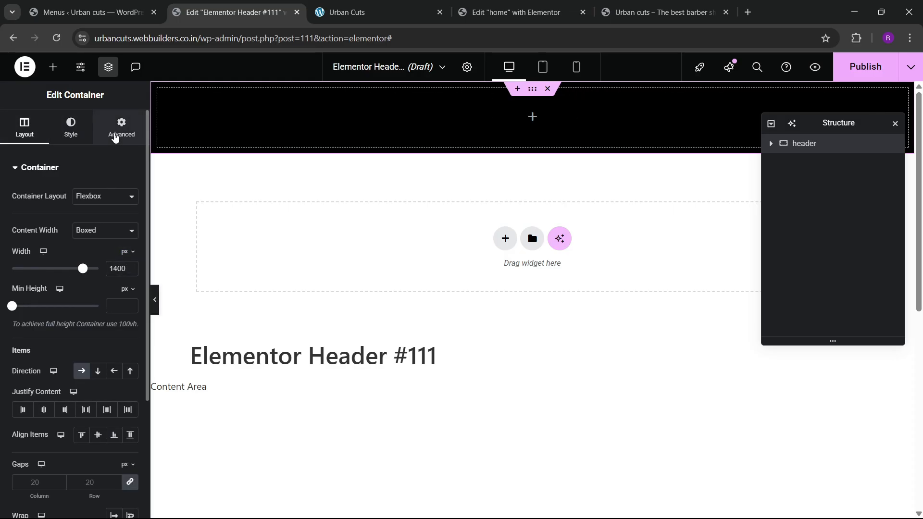
left_click(120, 130)
left_click(129, 256)
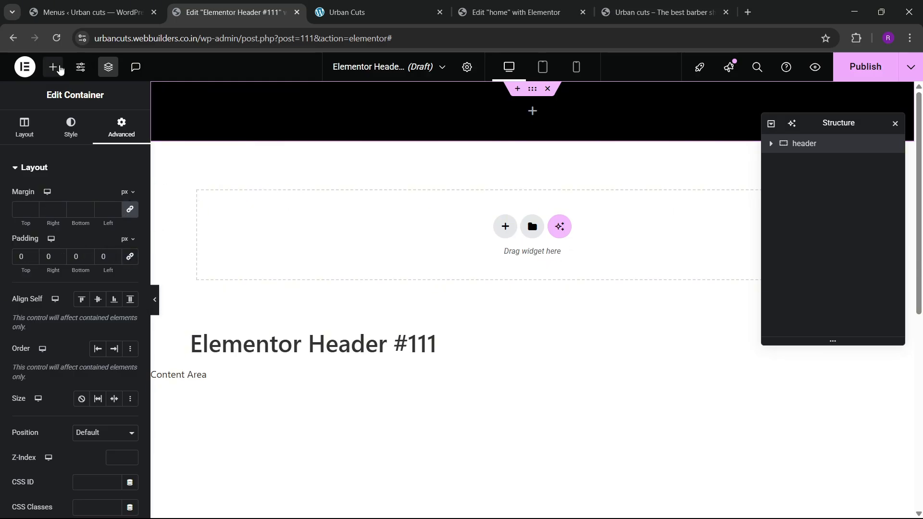
- Add an Image widget inside the header container and assign logo-header.png from the media library
left_click(53, 67)
scroll(109, 424, "down", 3)
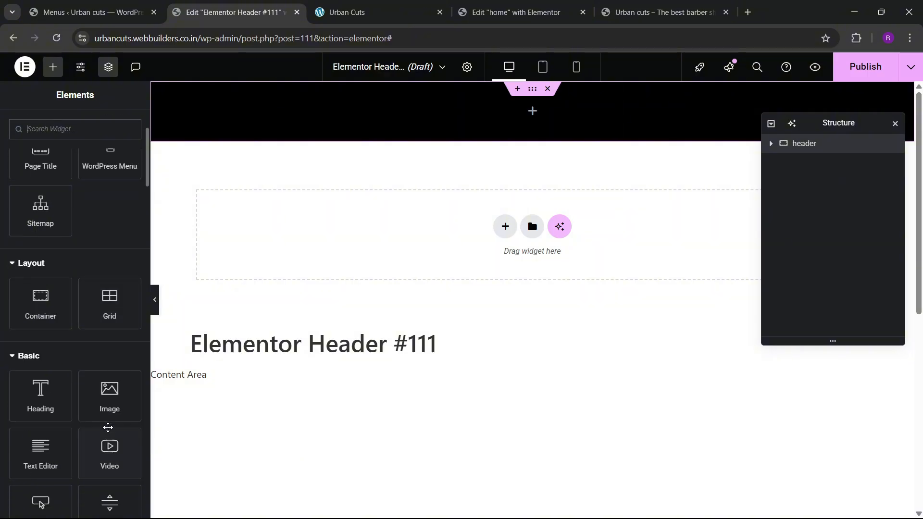
left_click_drag(110, 406, 309, 125)
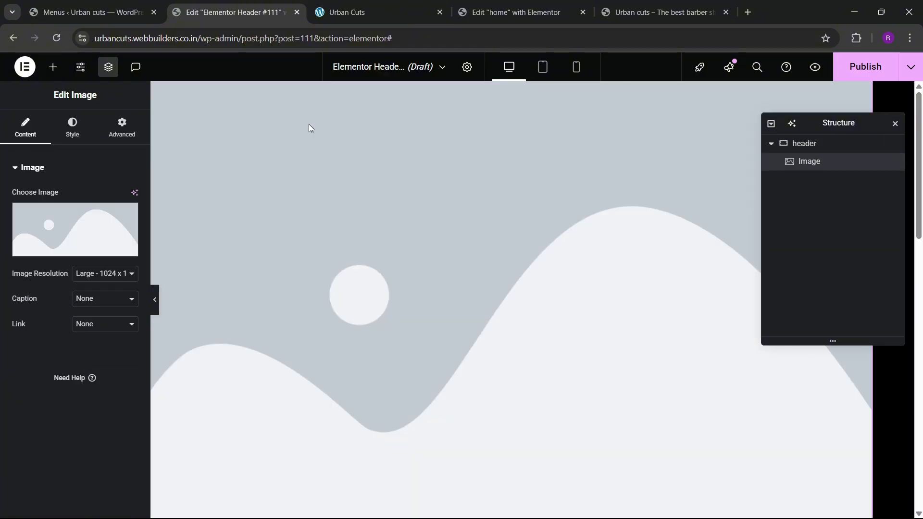
left_click(91, 12)
left_click(380, 5)
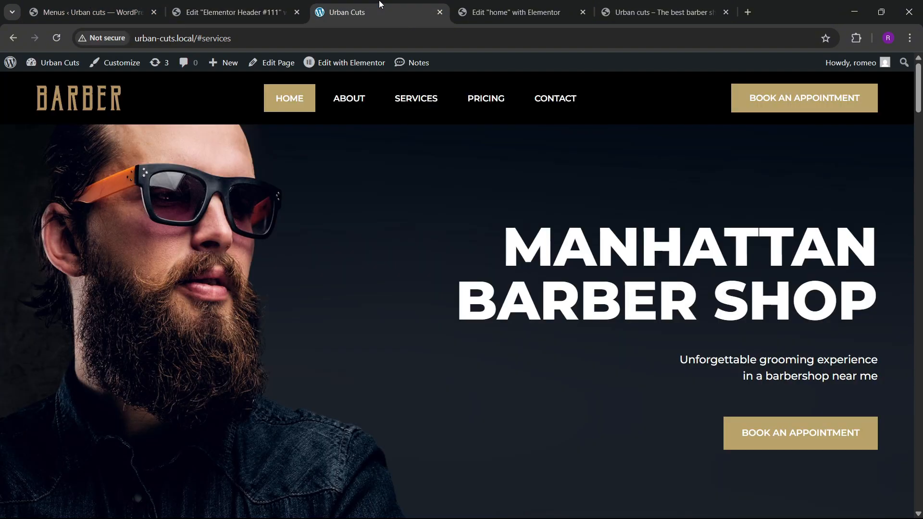
left_click(233, 12)
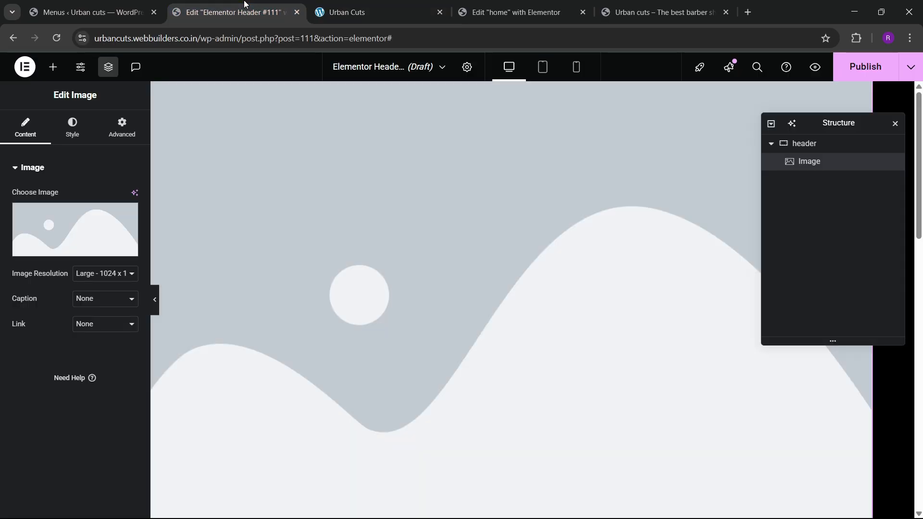
left_click(75, 247)
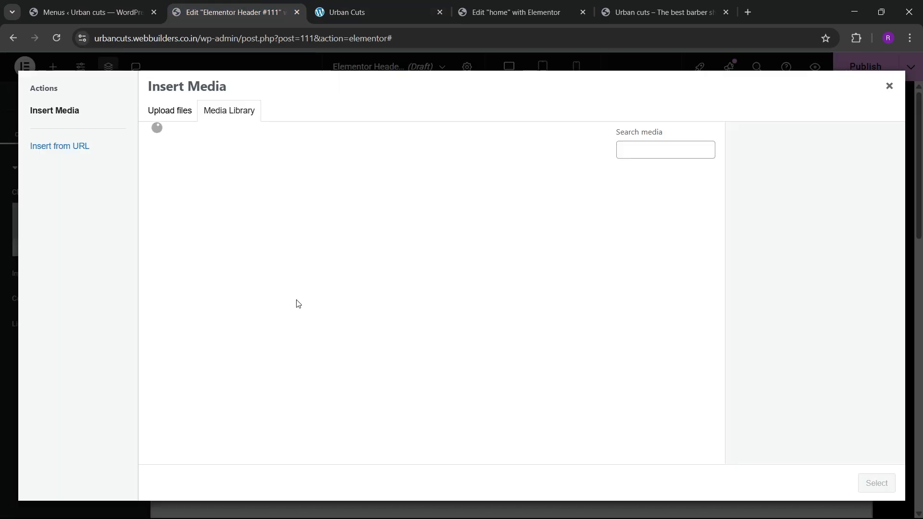
scroll(298, 304, "down", 5)
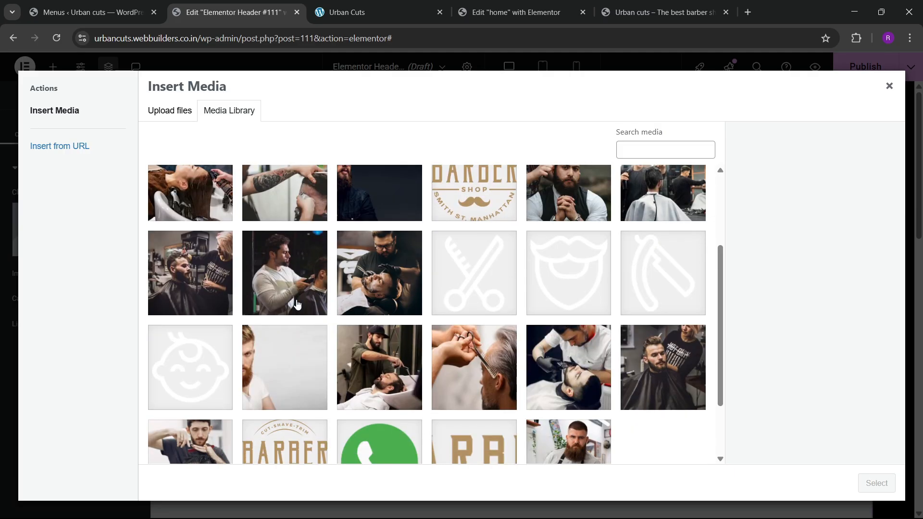
left_click(456, 369)
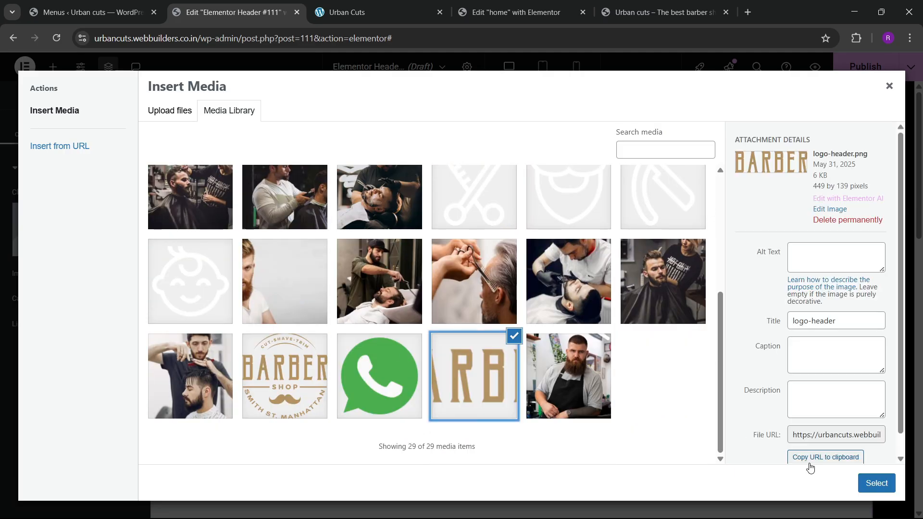
left_click(870, 482)
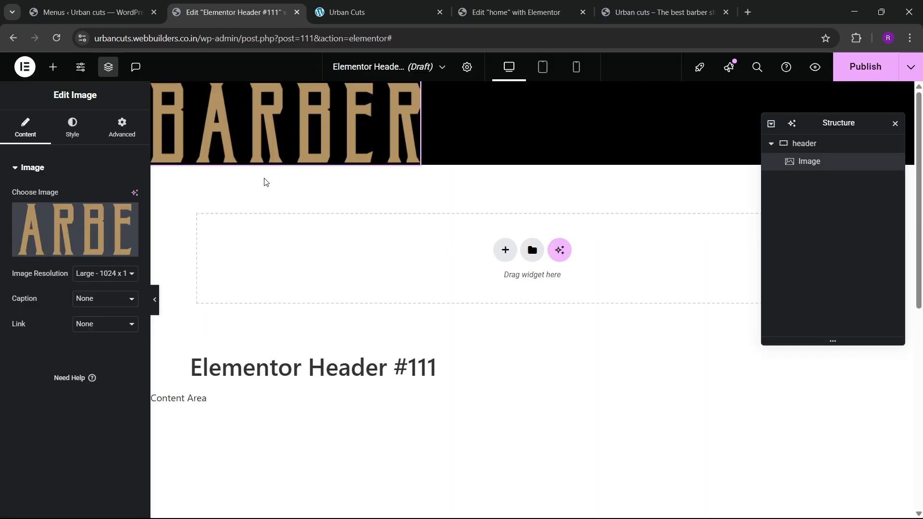
- Set the header container's top and bottom padding to 10 px
left_click(790, 143)
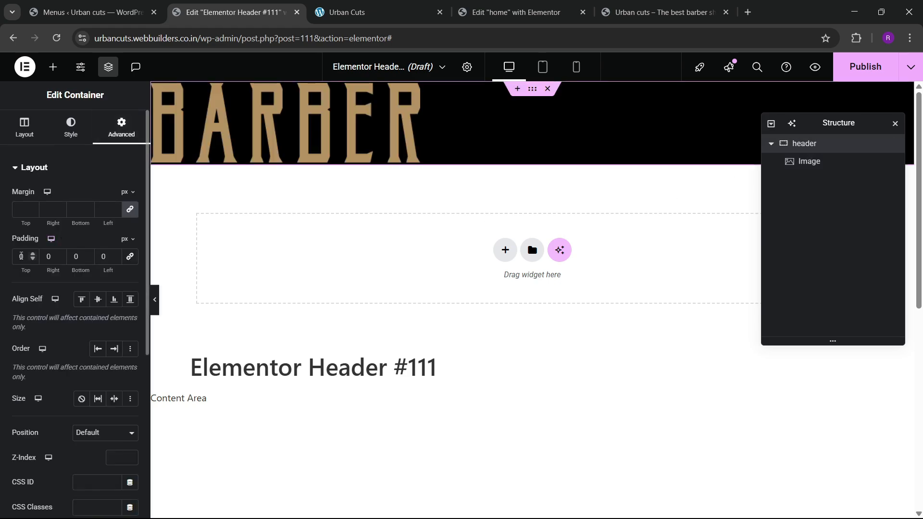
type("1")
key("Tab")
key("Tab")
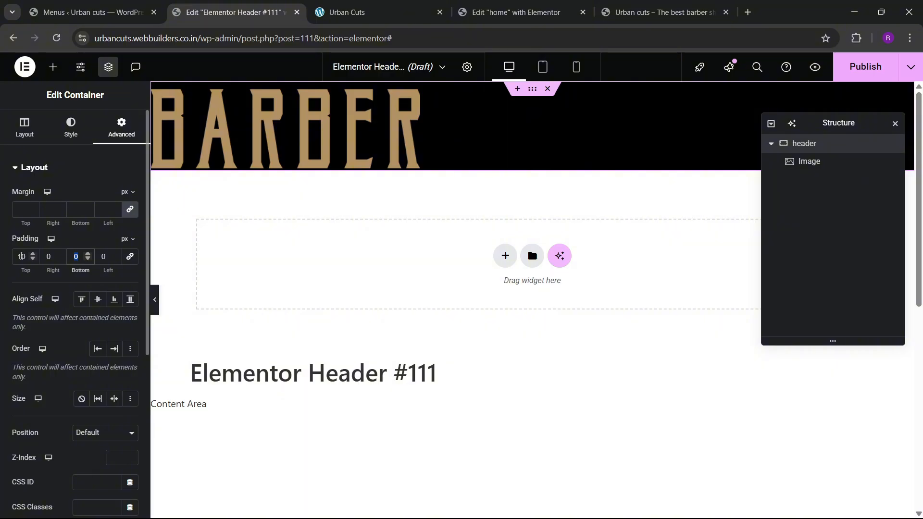
type("10")
- Give the logo image in the header a custom width of 10%
left_click(233, 143)
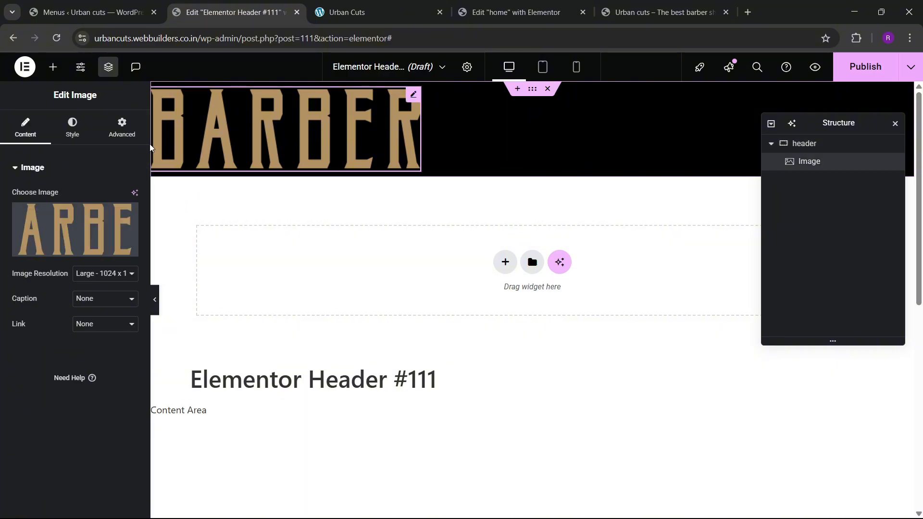
left_click(113, 139)
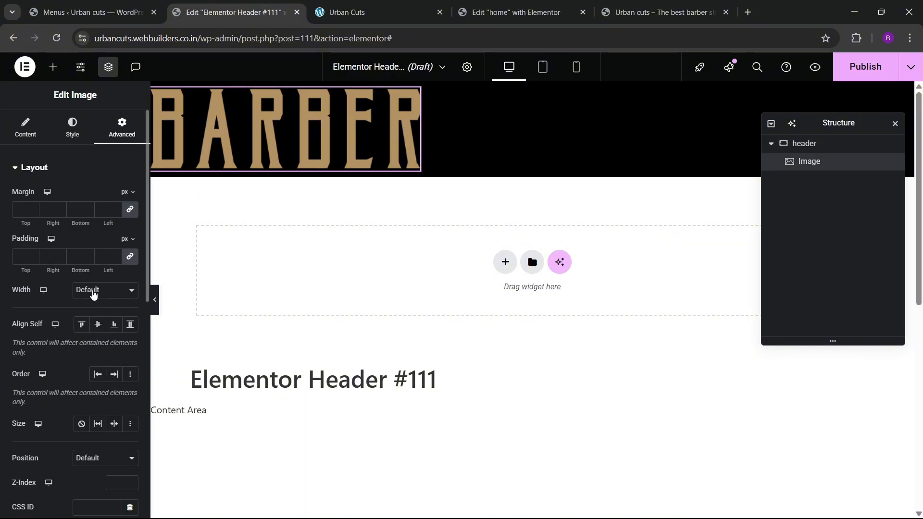
left_click(92, 292)
left_click(93, 349)
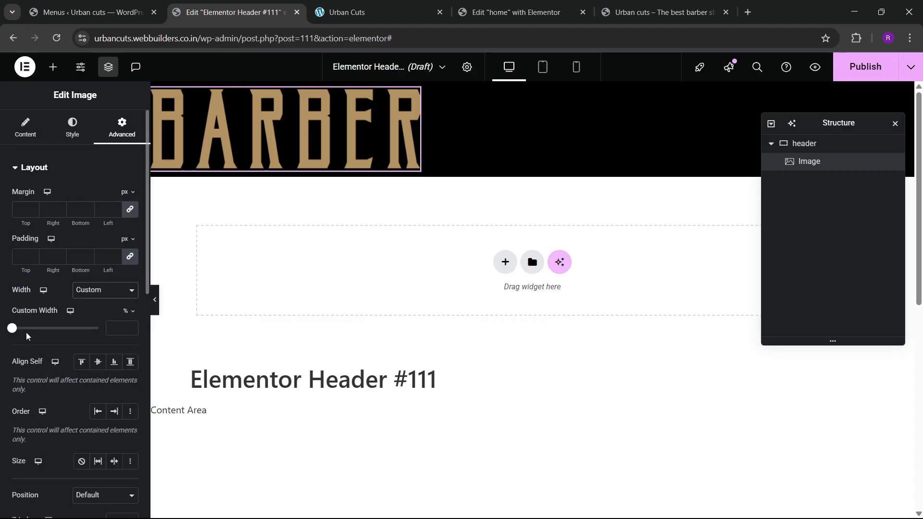
left_click_drag(15, 332, 22, 332)
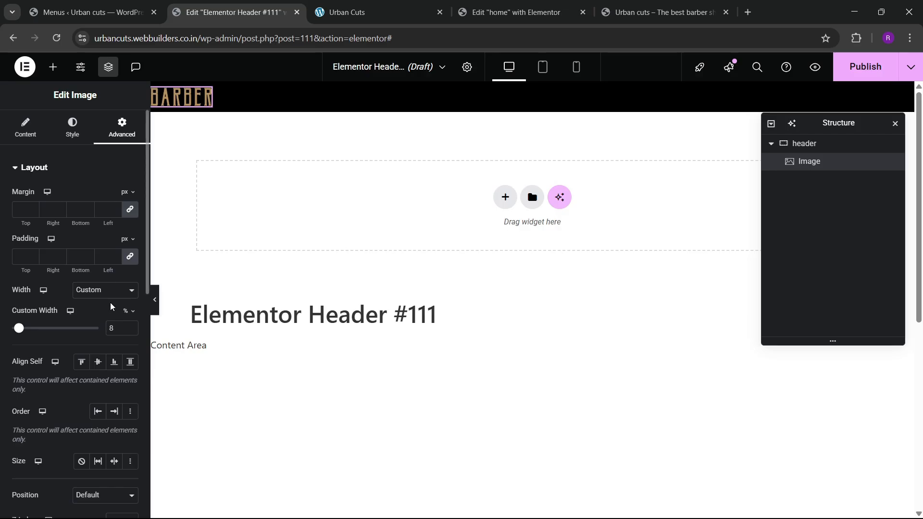
type("10")
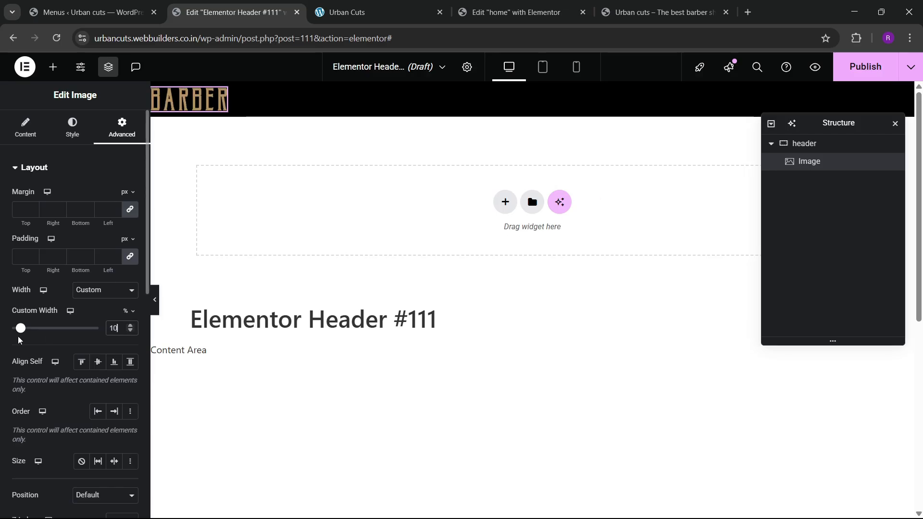
- Check the header on the reference Urban Cuts site, and add a WordPress Menu widget beside the logo in the header container
left_click(335, 5)
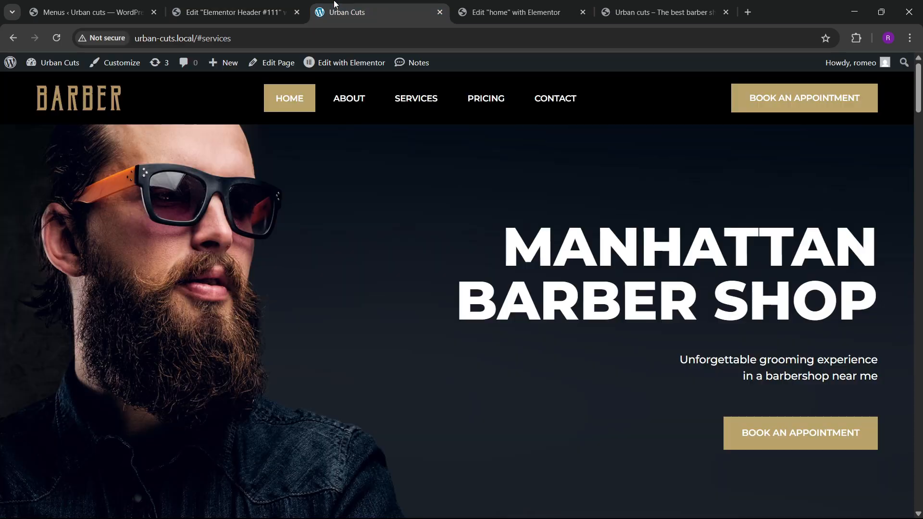
left_click(276, 5)
left_click(53, 67)
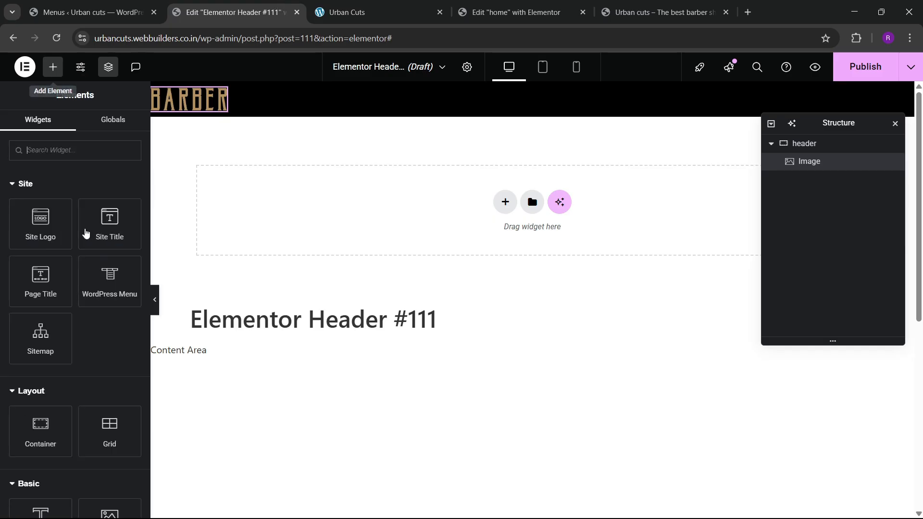
left_click_drag(101, 276, 233, 100)
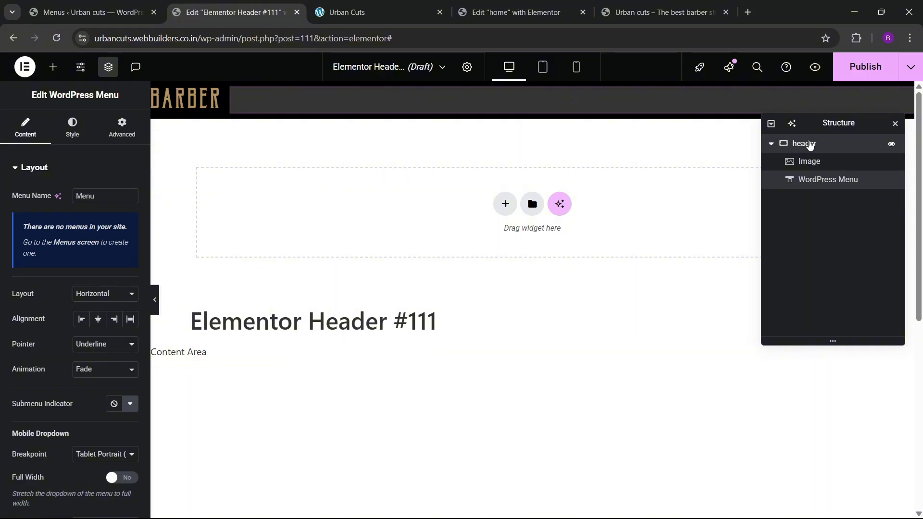
- Justify the header container's content with space between and align its items to the center
left_click(788, 144)
left_click(24, 127)
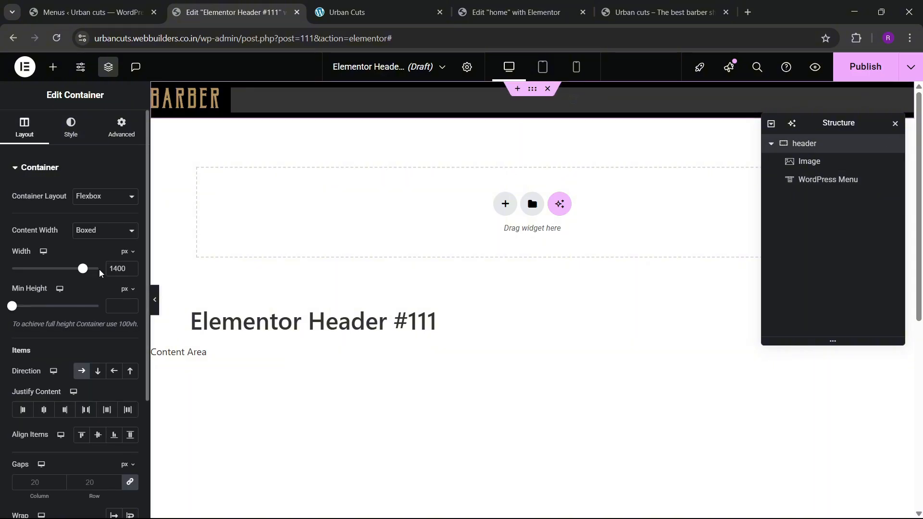
scroll(100, 273, "down", 2)
left_click(86, 329)
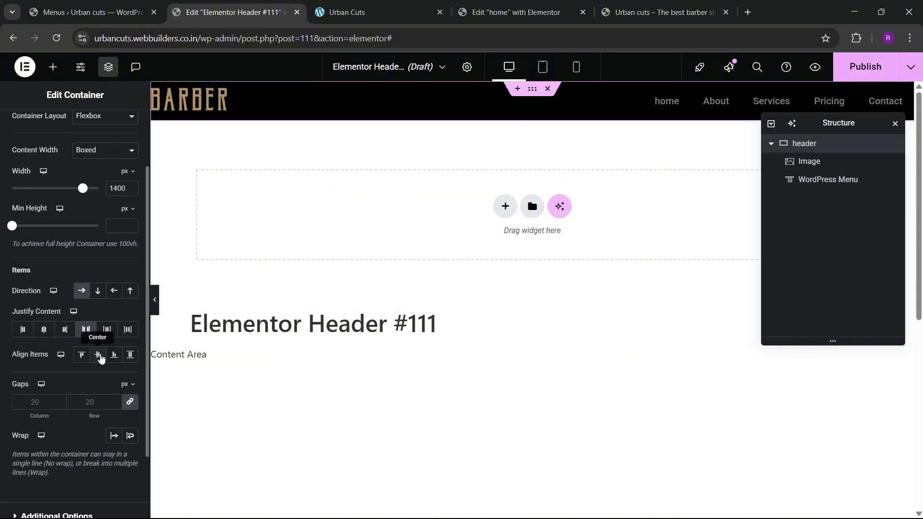
left_click(98, 354)
- Set the WordPress Menu widget's pointer to Background with the Sweep Up animation
left_click(685, 101)
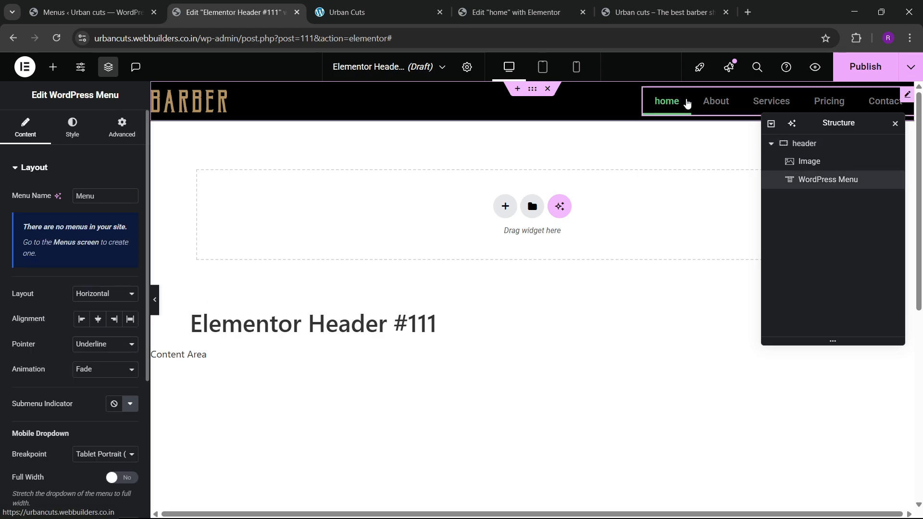
scroll(77, 264, "down", 3)
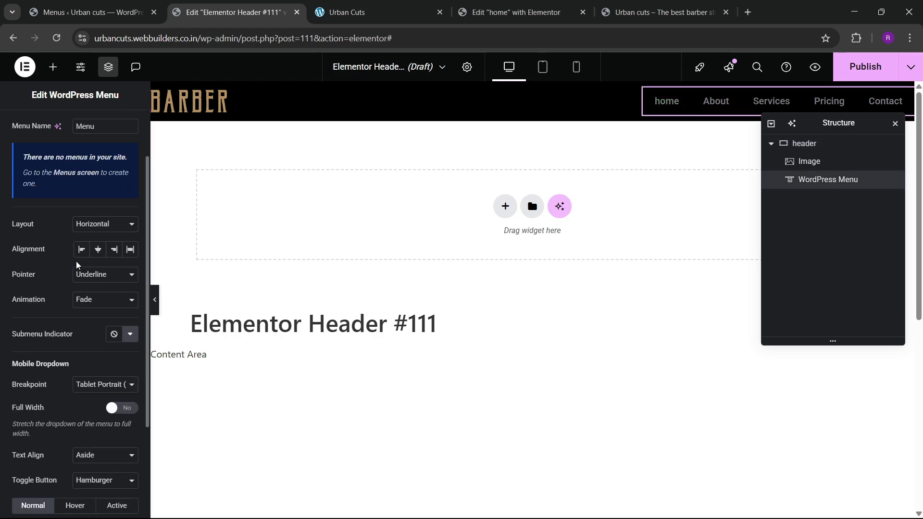
left_click(87, 275)
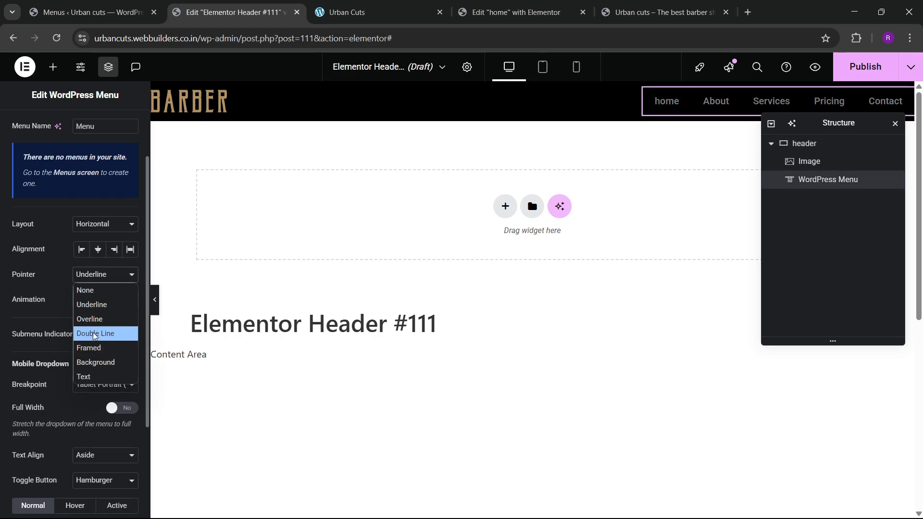
left_click(95, 360)
left_click(90, 302)
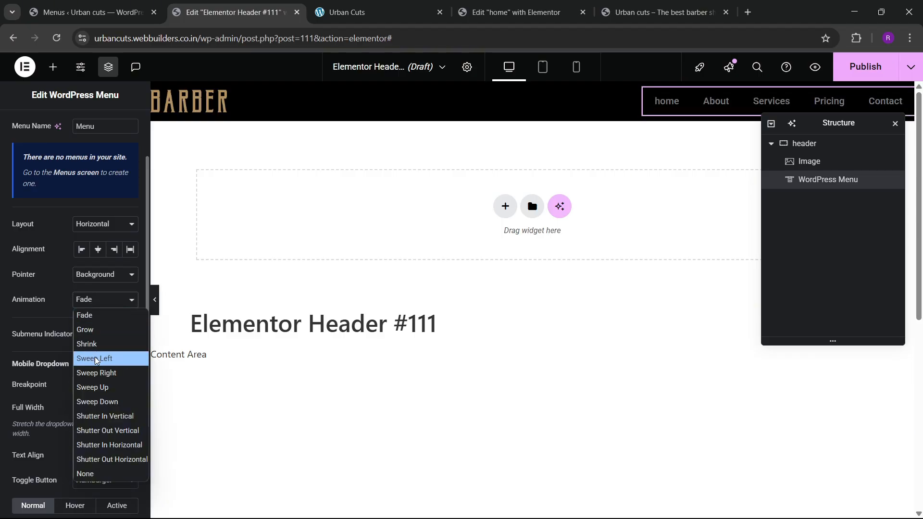
left_click(99, 386)
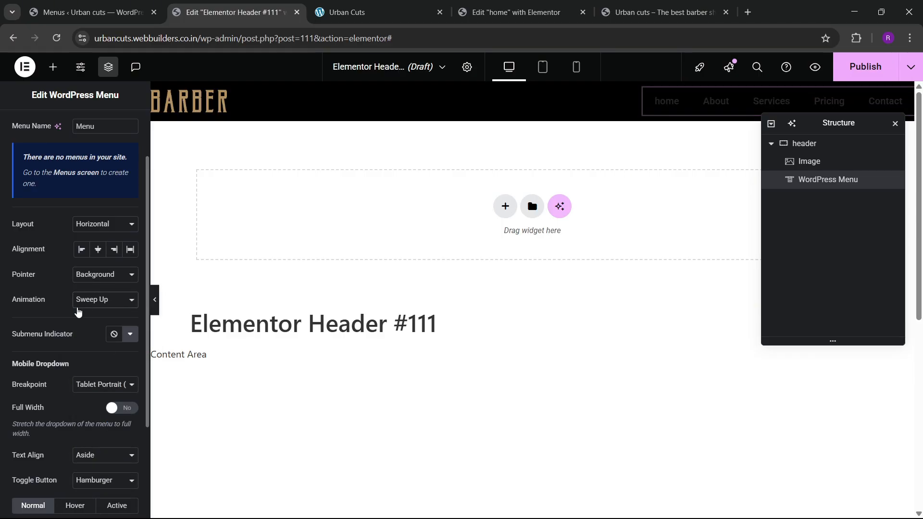
- Turn on full width for the menu's mobile dropdown and change its text alignment
scroll(77, 312, "down", 2)
left_click(121, 339)
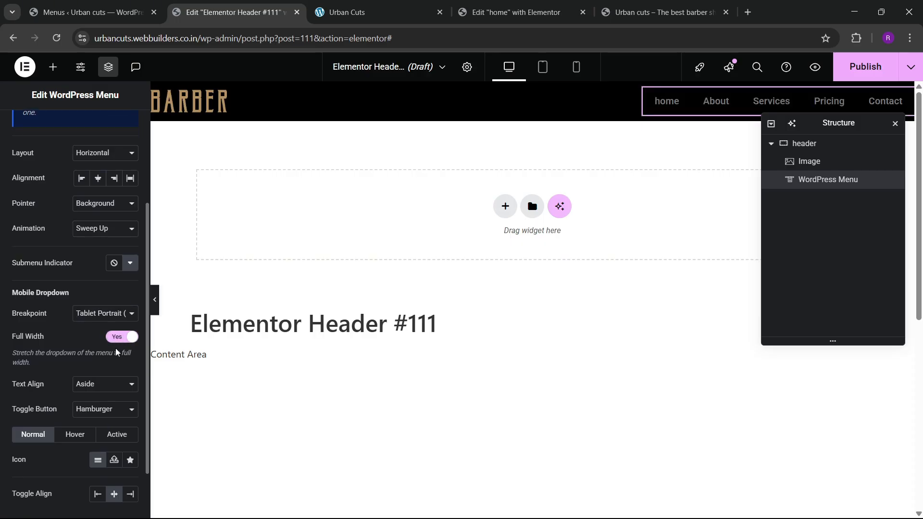
left_click(93, 390)
left_click(91, 418)
scroll(74, 267, "up", 5)
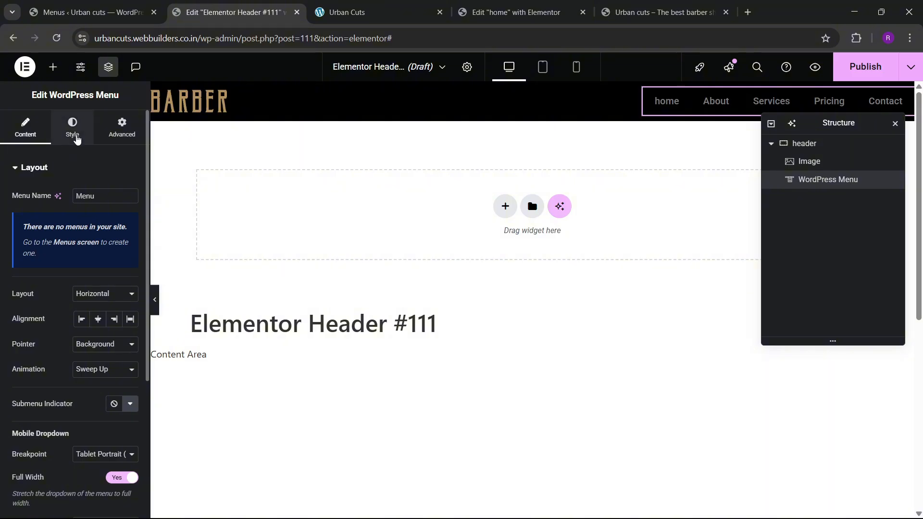
- Set the main menu's typography to the Montserrat font family with an Uppercase transform
left_click(73, 128)
scroll(57, 230, "down", 2)
scroll(60, 236, "up", 2)
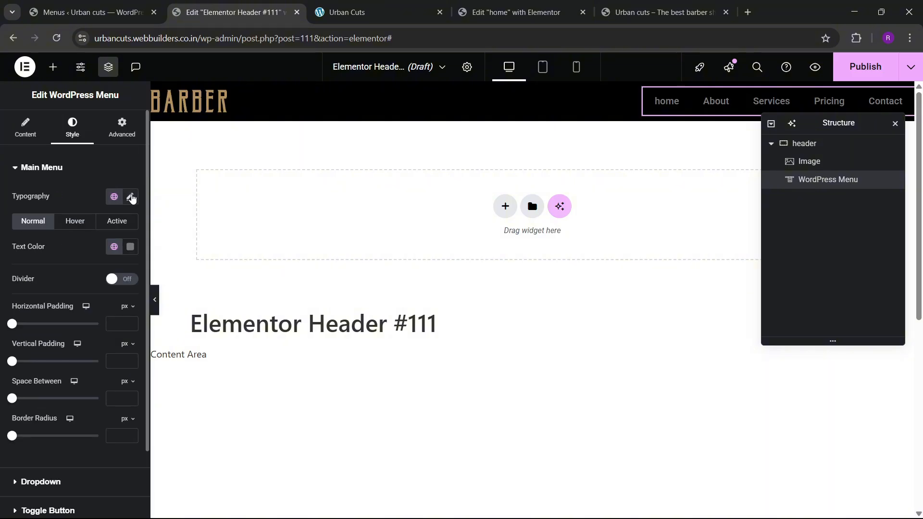
left_click(130, 197)
left_click(93, 253)
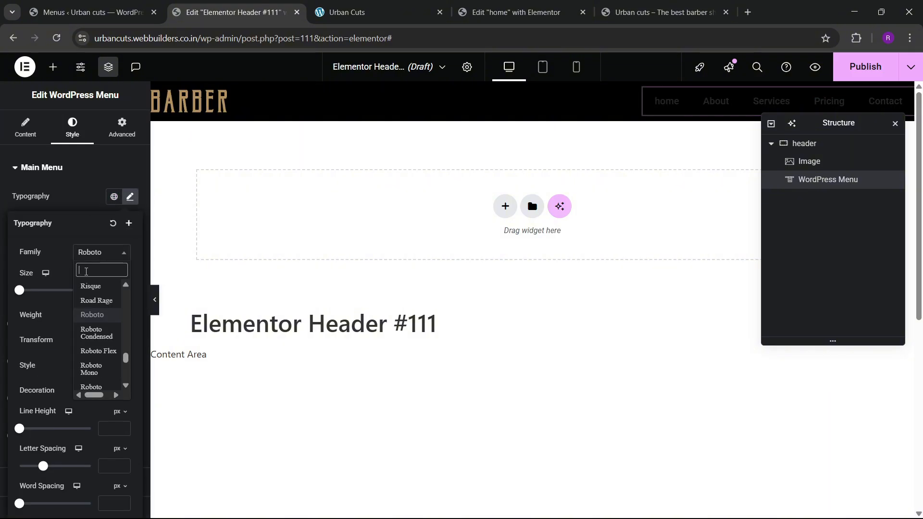
type("montse")
key("Return")
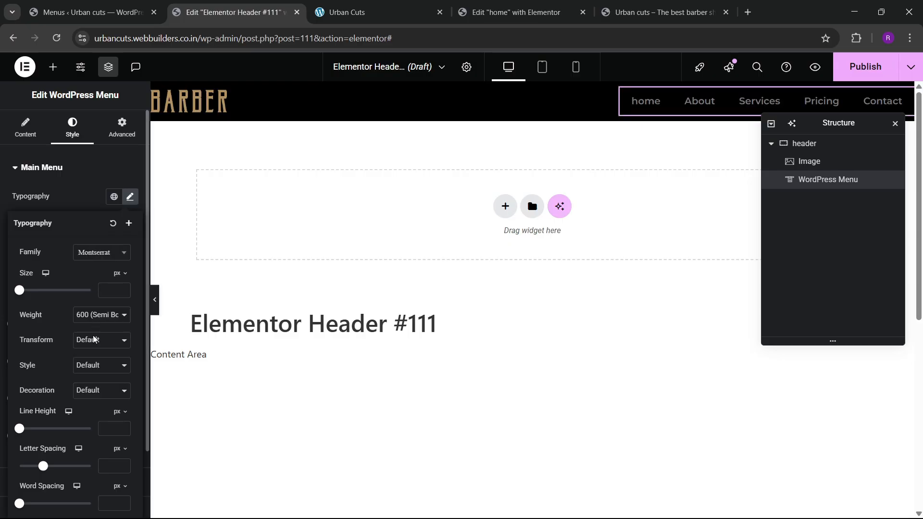
left_click(94, 339)
left_click(94, 369)
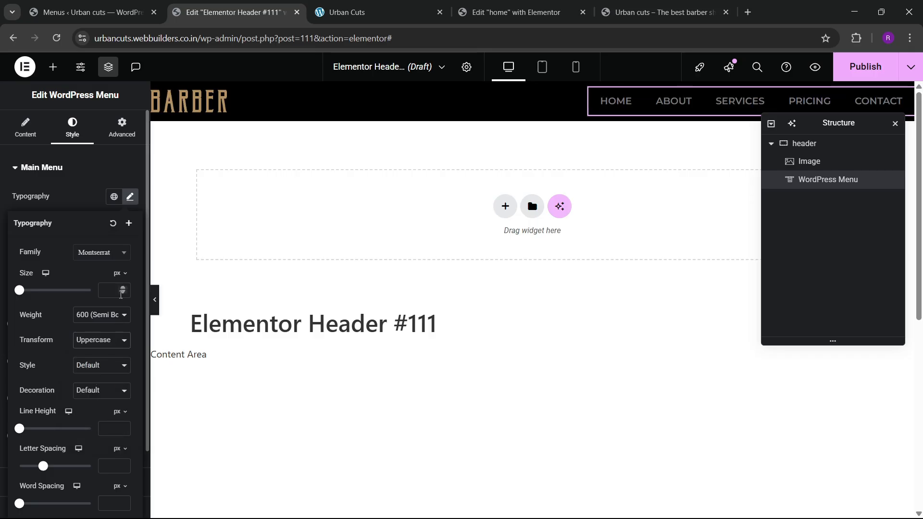
- Set the main menu's font size to 14 px and its weight to 700 (Bold)
left_click(122, 287)
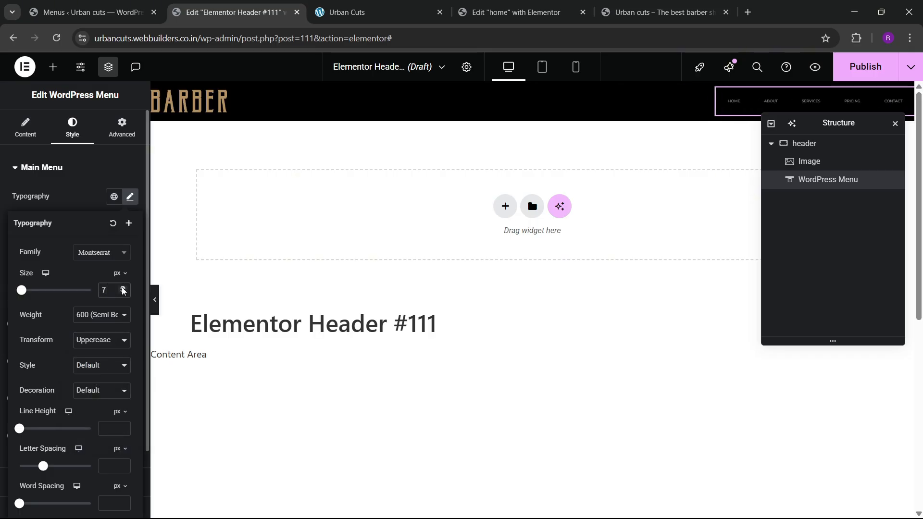
left_click(123, 288)
left_click(123, 288)
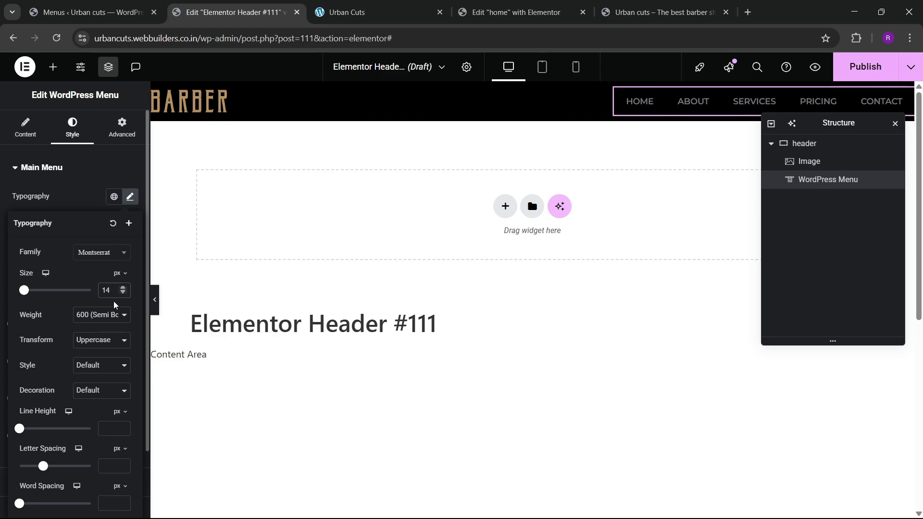
left_click(101, 315)
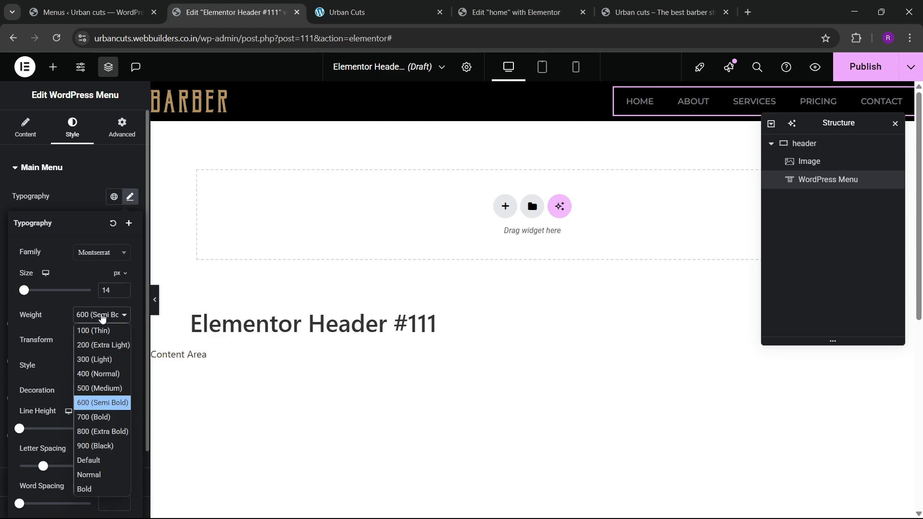
left_click(95, 421)
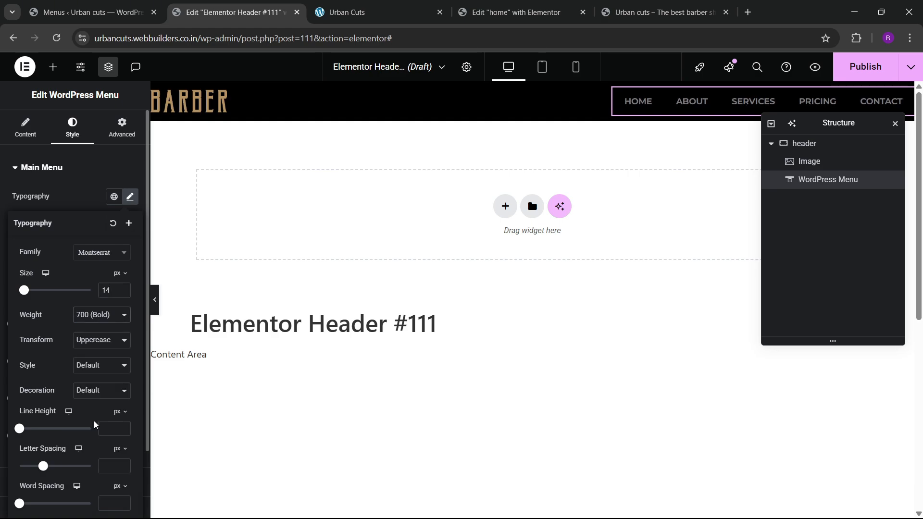
left_click(73, 213)
- Set the main menu's normal text color to white
left_click(130, 247)
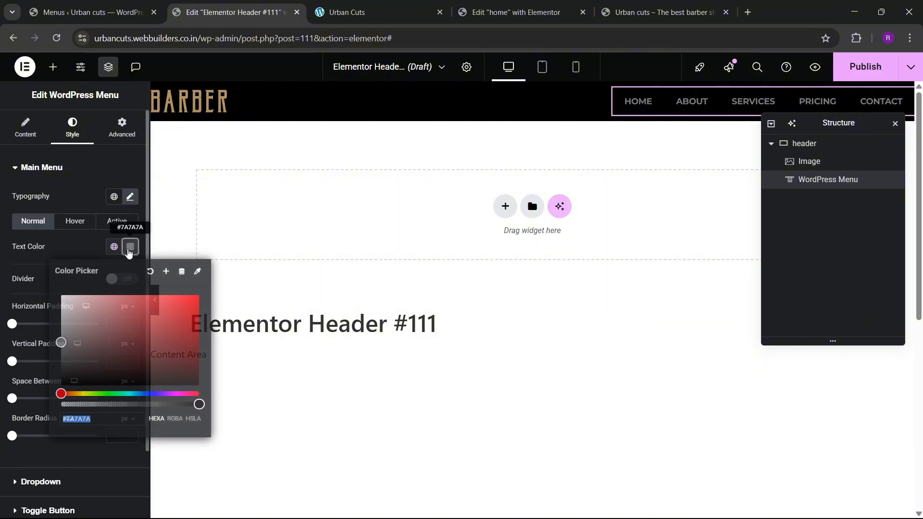
left_click_drag(108, 319, 38, 282)
left_click(64, 257)
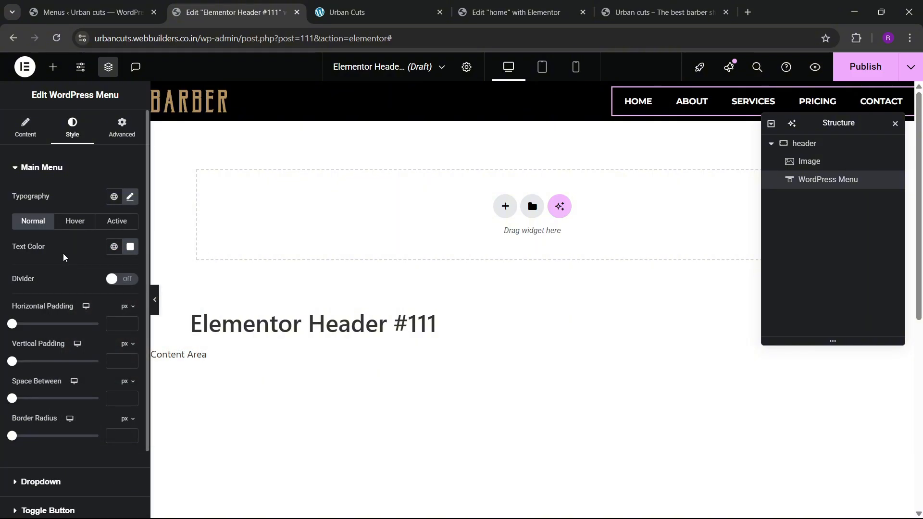
- Set the main menu's font weight to 600 (Semi Bold) and its size to 13 px
left_click(129, 198)
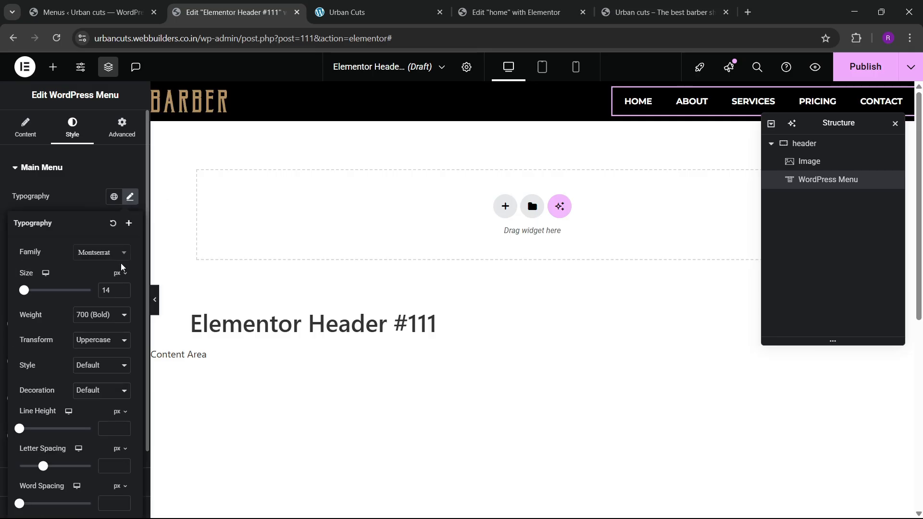
left_click(99, 315)
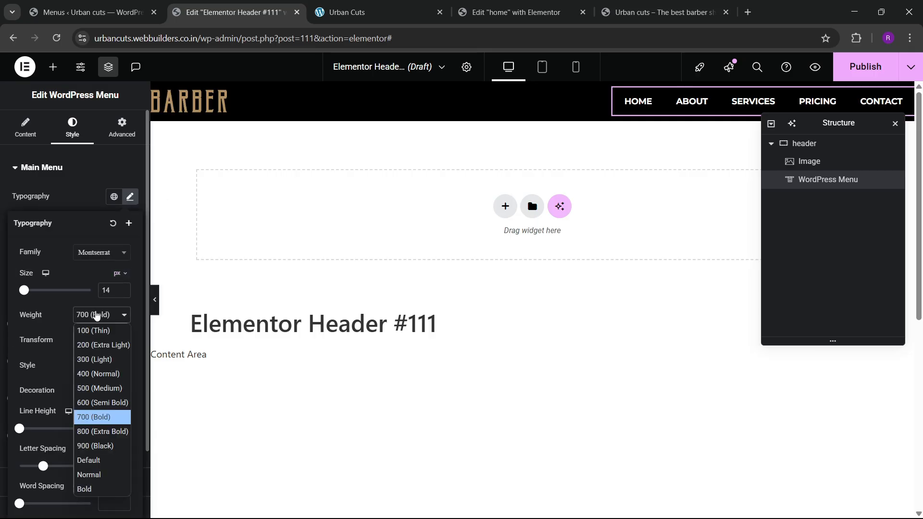
left_click(92, 403)
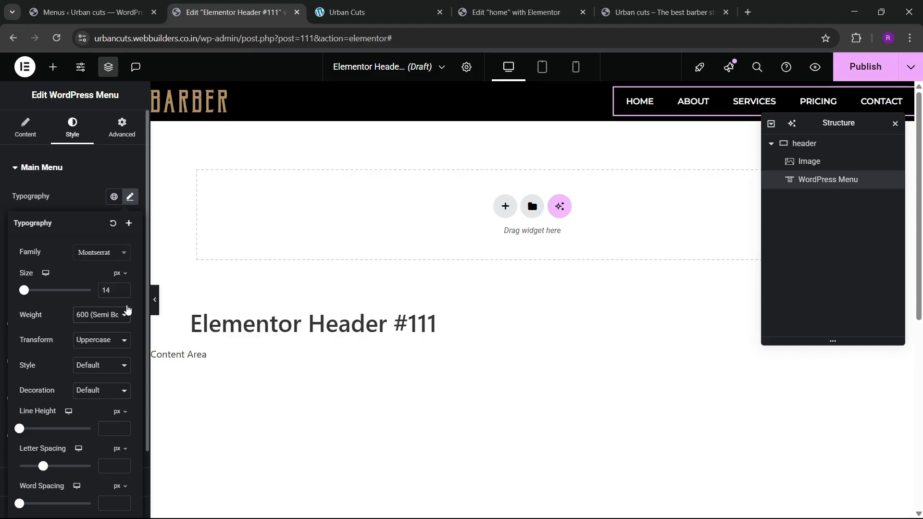
left_click(123, 293)
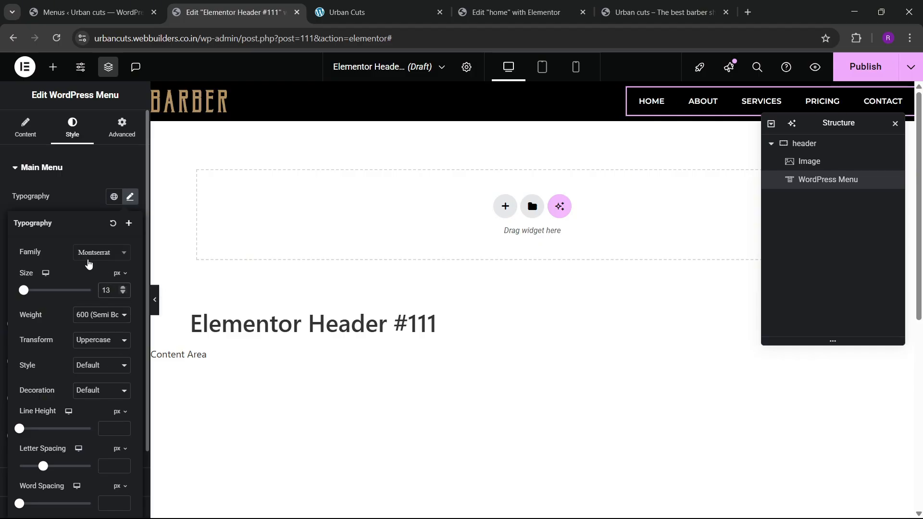
left_click(80, 209)
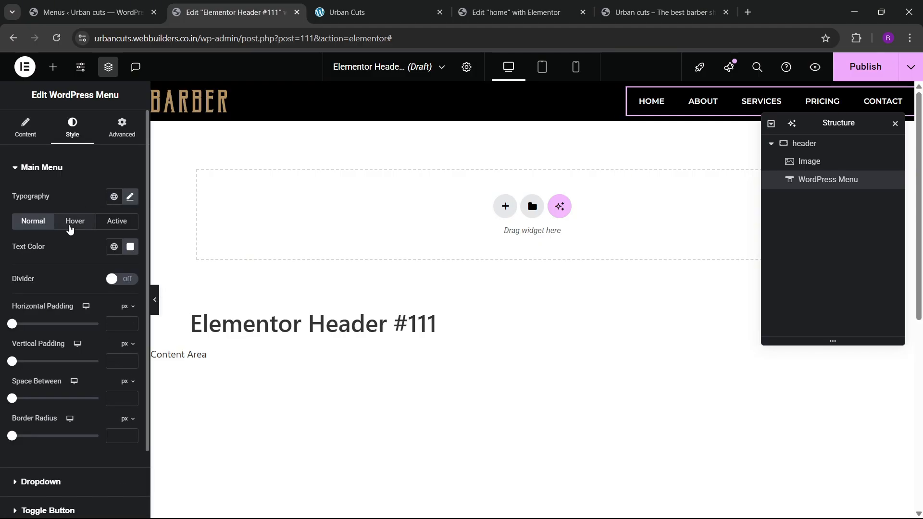
- Assign the global color theme 1 to the main menu's hover pointer color
left_click(73, 225)
left_click(112, 272)
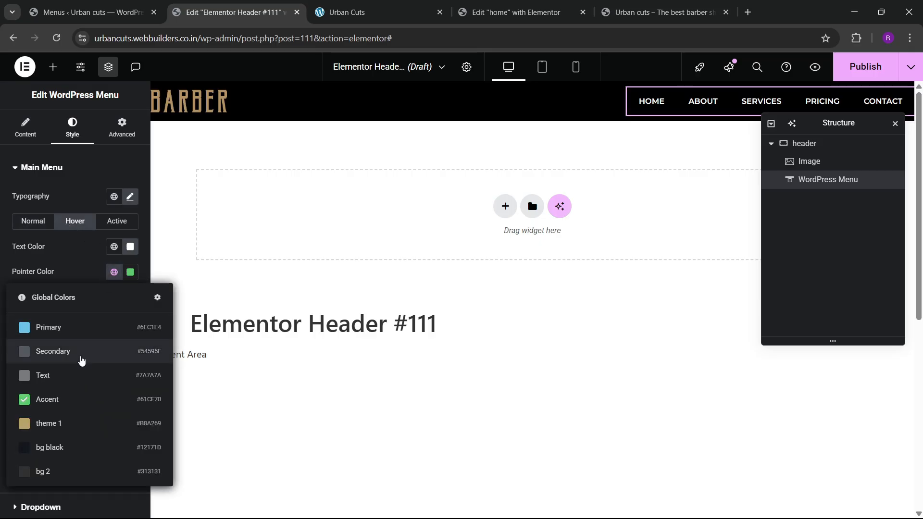
left_click(73, 426)
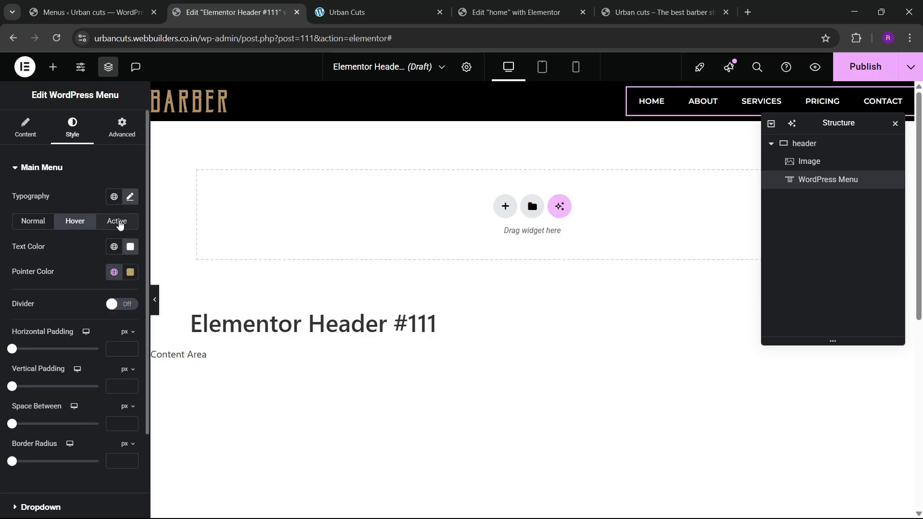
- Assign global color theme 1 to the main menu's active pointer and set the active text color to white (#FFFFFF)
left_click(117, 222)
left_click(112, 272)
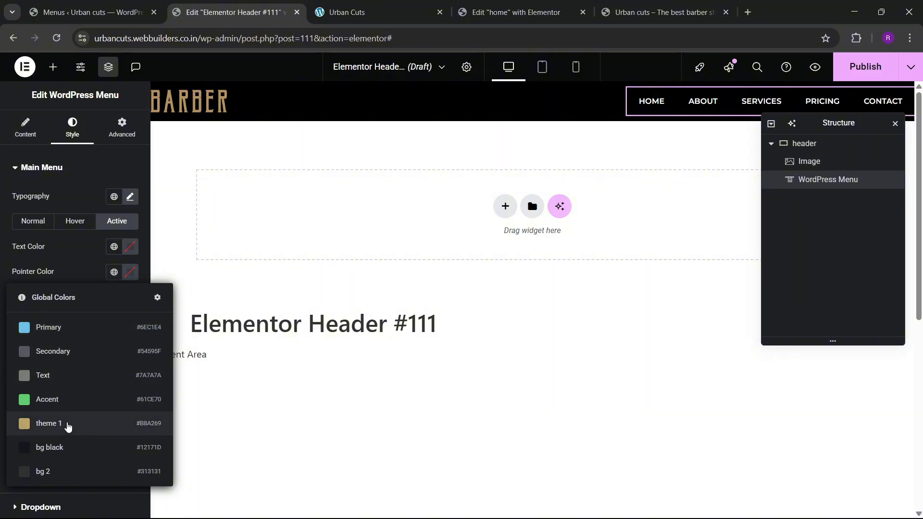
left_click(68, 425)
left_click(130, 249)
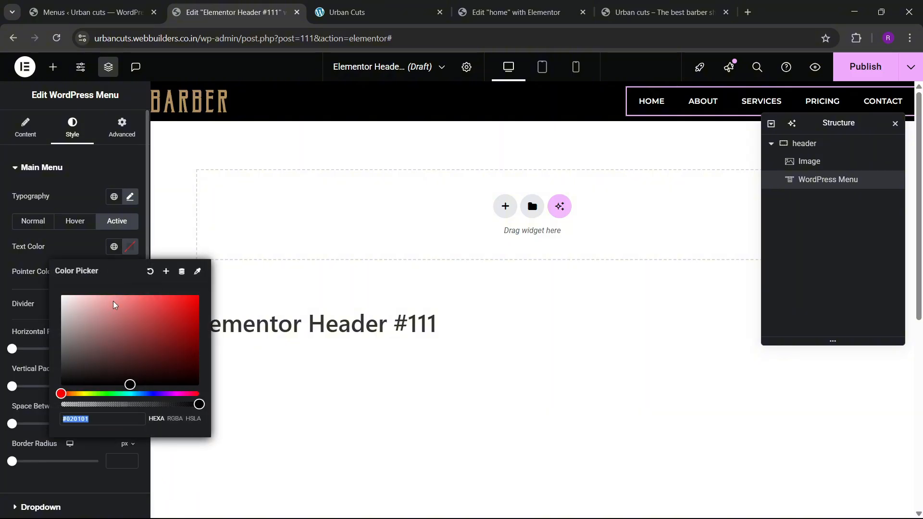
mouse_move(102, 335)
left_mouse_down()
mouse_move(29, 274)
mouse_move(47, 258)
left_mouse_up()
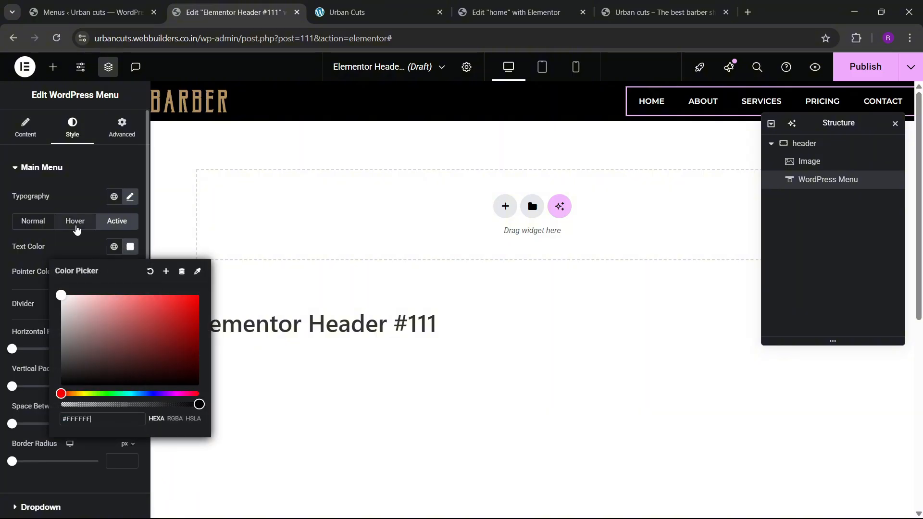
left_click(61, 251)
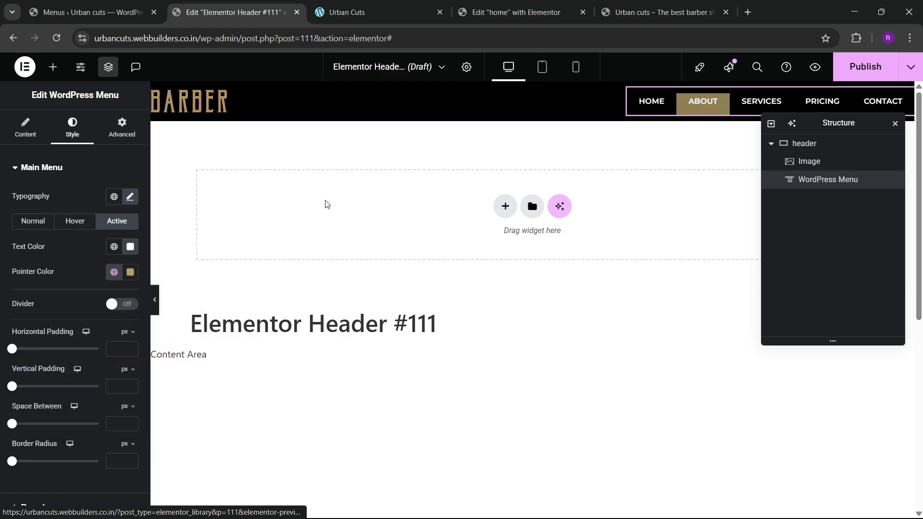
- Set the space between the main menu items to 20 px
scroll(60, 267, "down", 2)
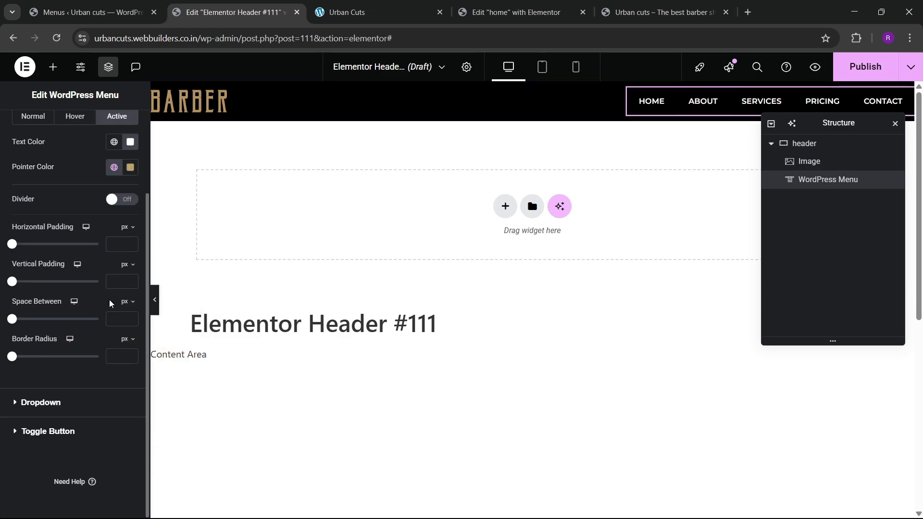
left_click(119, 311)
type("20")
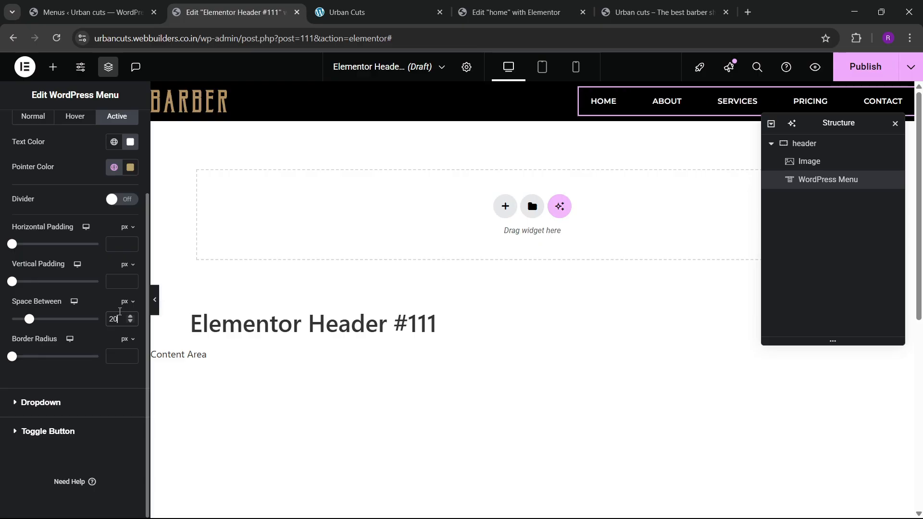
- Copy the Book an Appointment button from the home page's hero section and paste it after the header's WordPress Menu
key("ctrl+Tab")
key("ctrl+Tab")
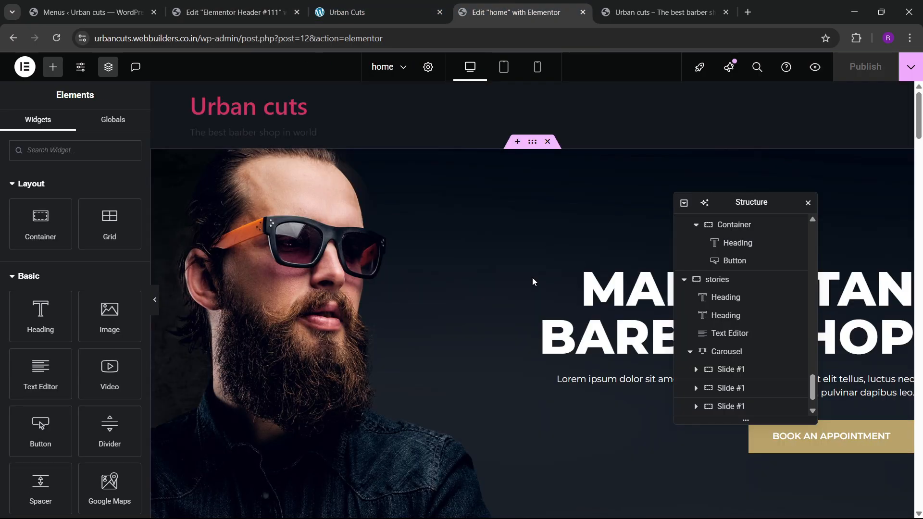
right_click(831, 437)
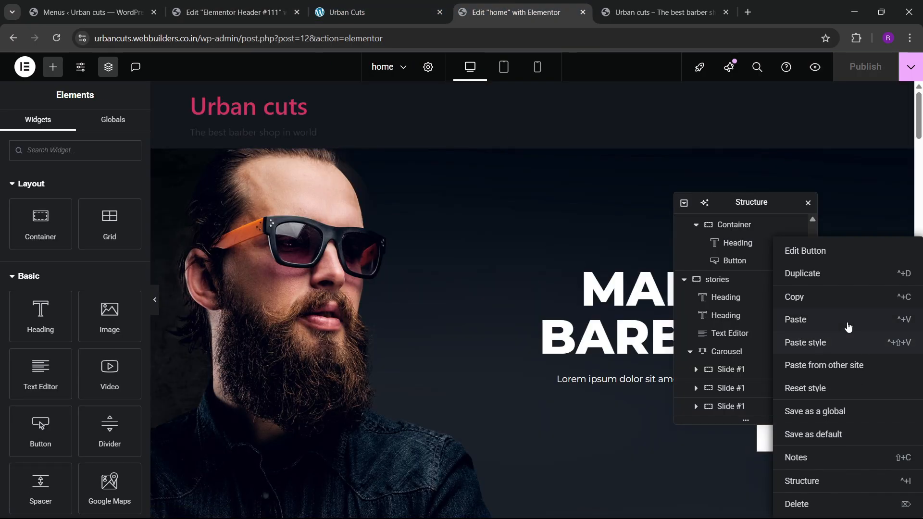
left_click(810, 306)
left_click(277, 5)
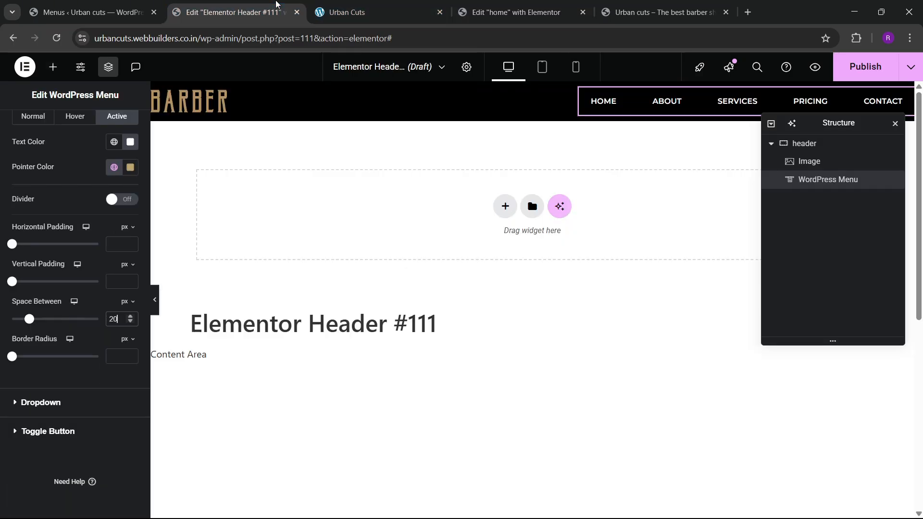
right_click(703, 108)
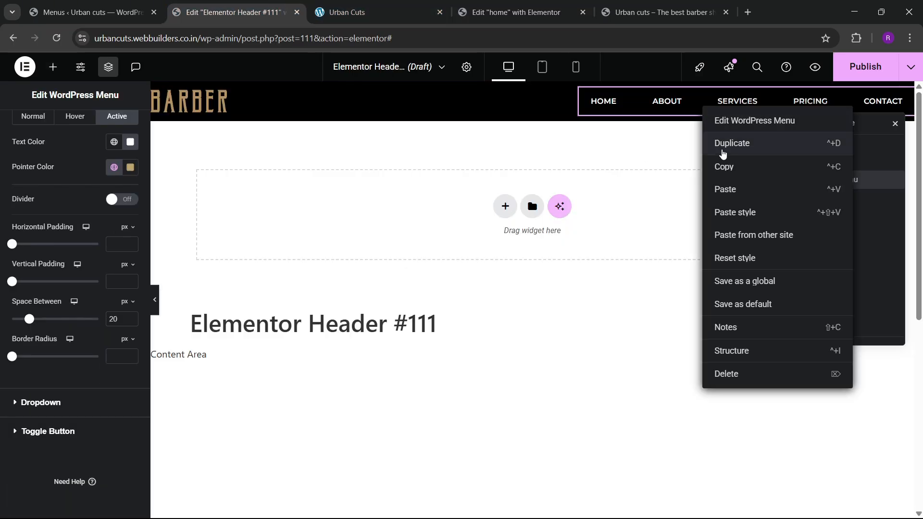
left_click(725, 190)
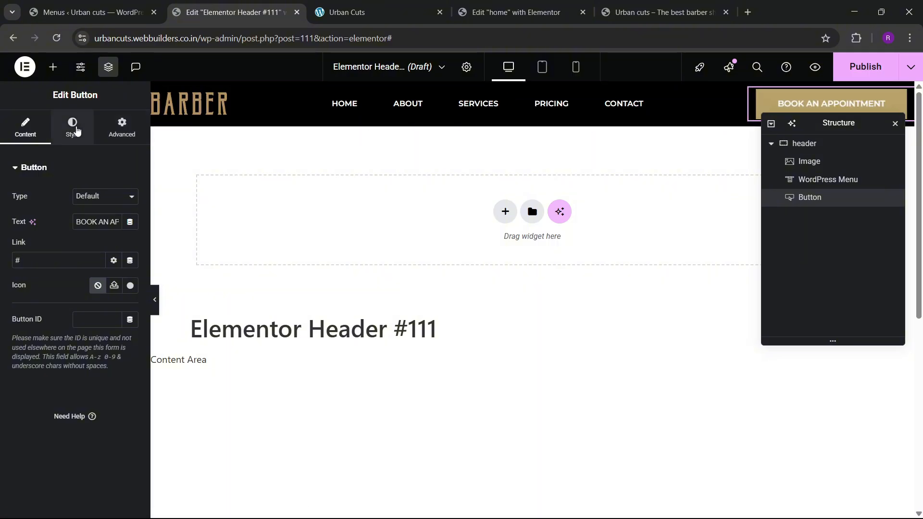
- Try font sizes of 15, 12 and 13 px on the header's Book an Appointment button, ending with 14 px
left_click(72, 127)
left_click(129, 221)
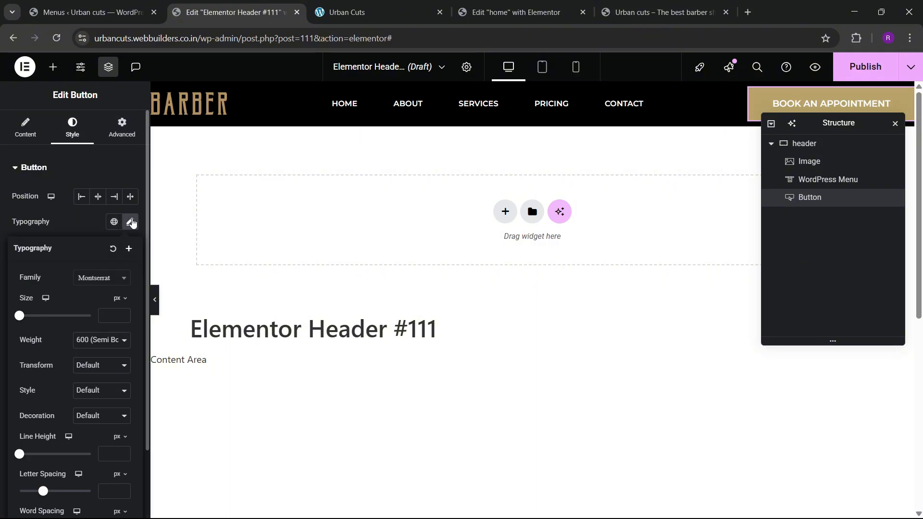
left_click(115, 319)
type("15")
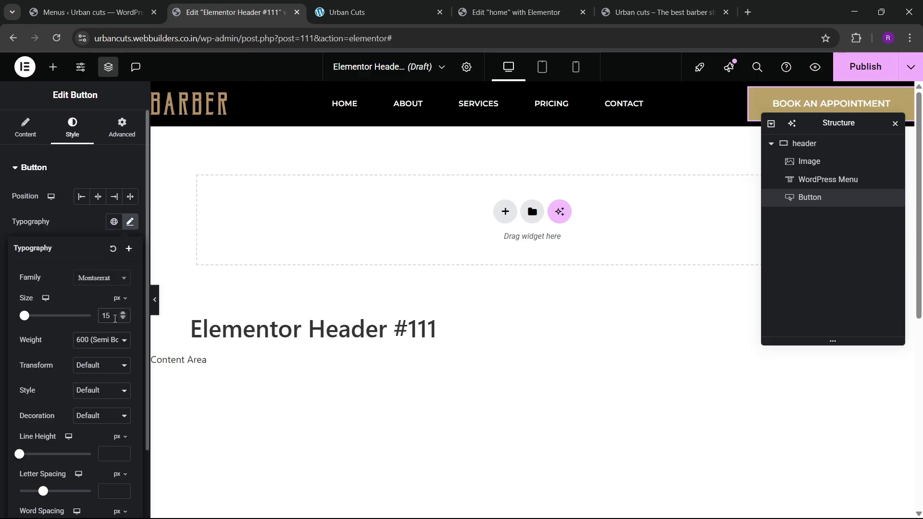
key("BackSpace")
type("2")
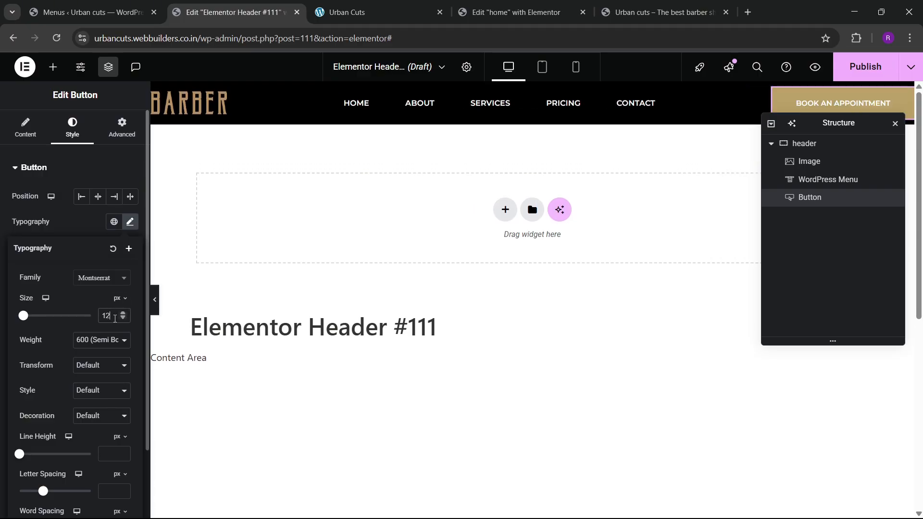
key("BackSpace")
type("3")
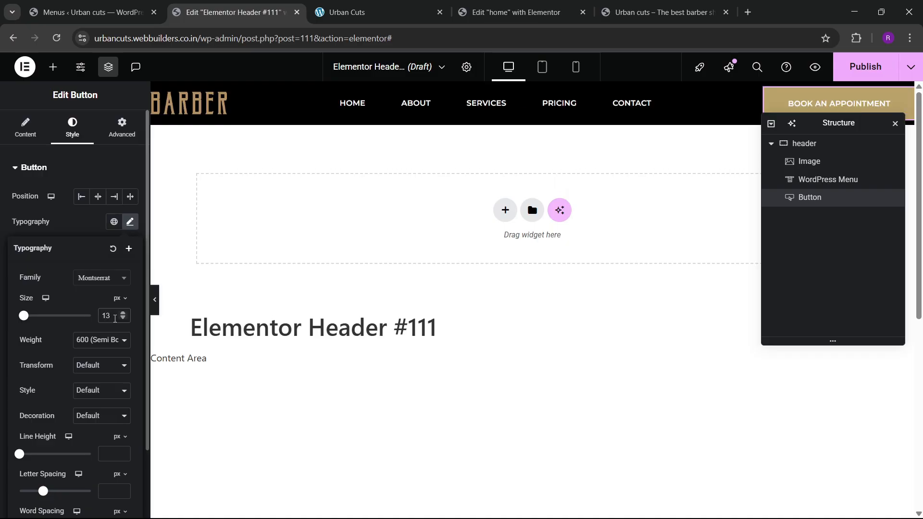
key("BackSpace")
type("4")
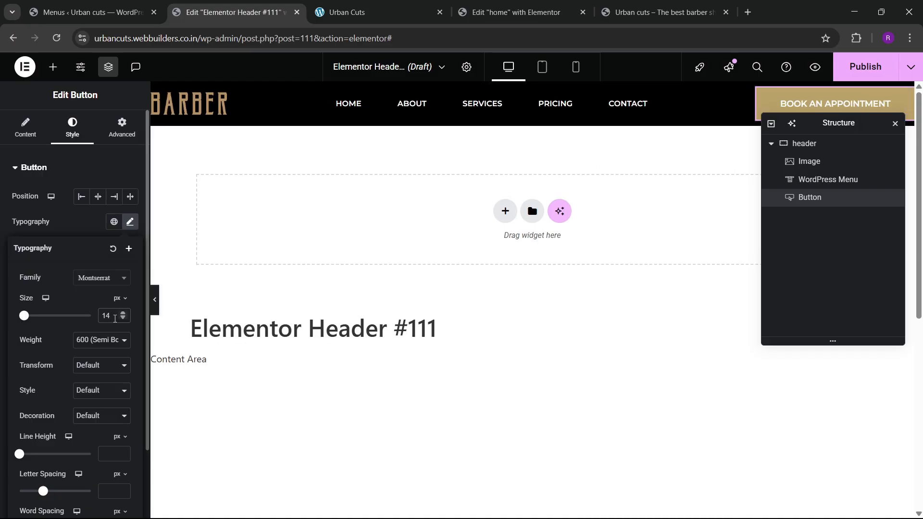
left_click(88, 224)
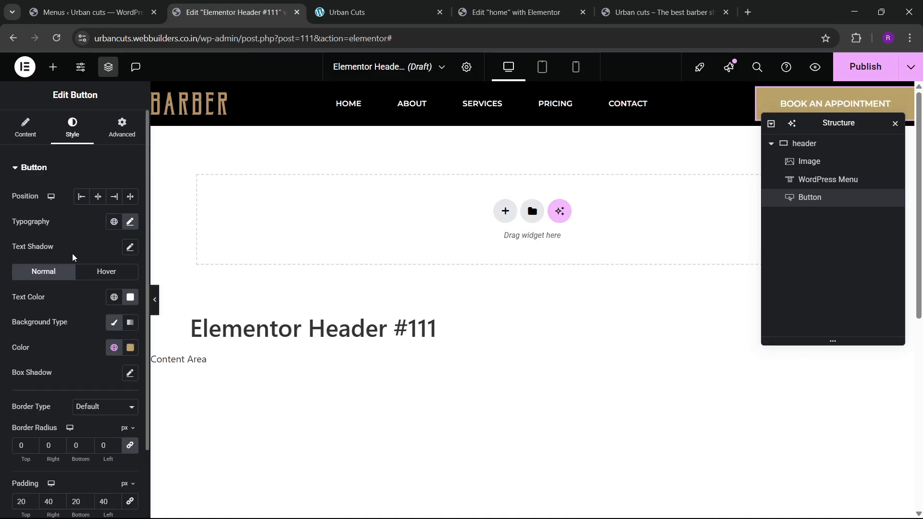
- Set the header button's top and bottom padding to 15 px
scroll(72, 259, "down", 2)
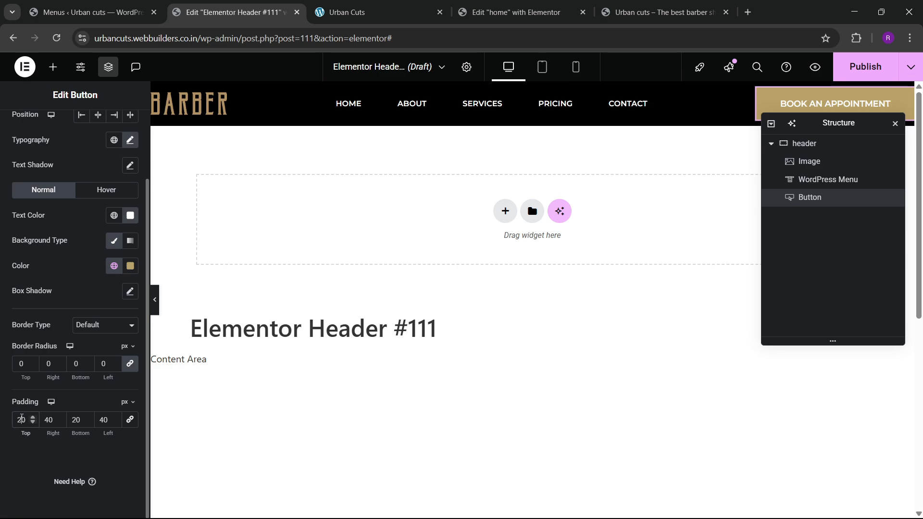
key("BackSpace")
key("BackSpace")
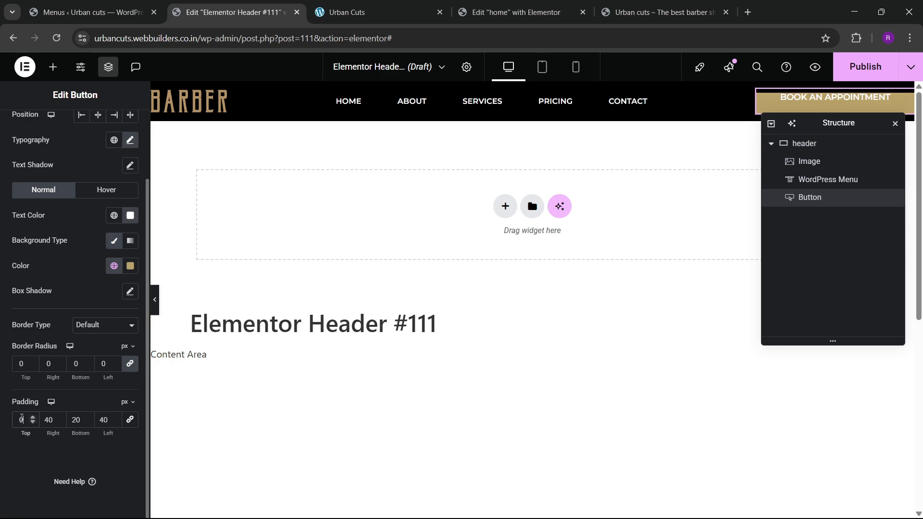
type("015")
key("Tab")
key("Tab")
type("15")
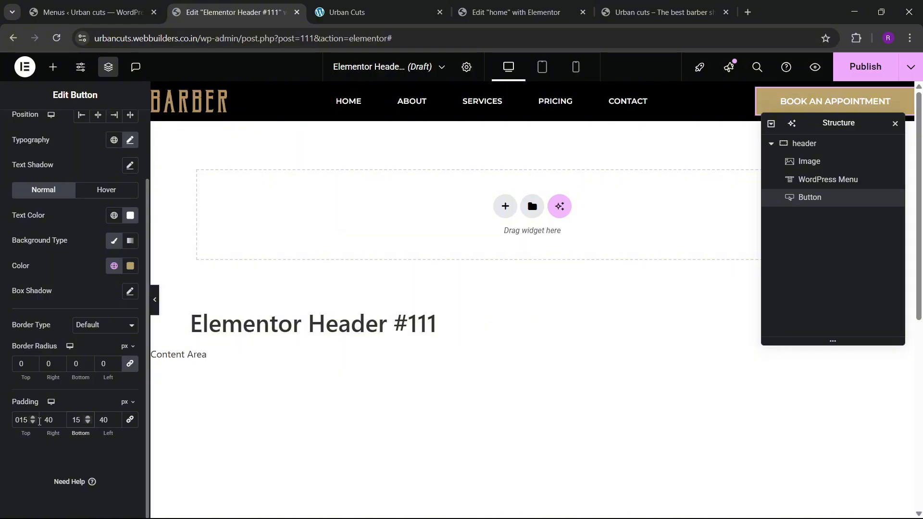
- Set the header button's right and left padding to 30 px
left_click(48, 420)
key("BackSpace")
key("BackSpace")
type("30")
key("Tab")
key("Tab")
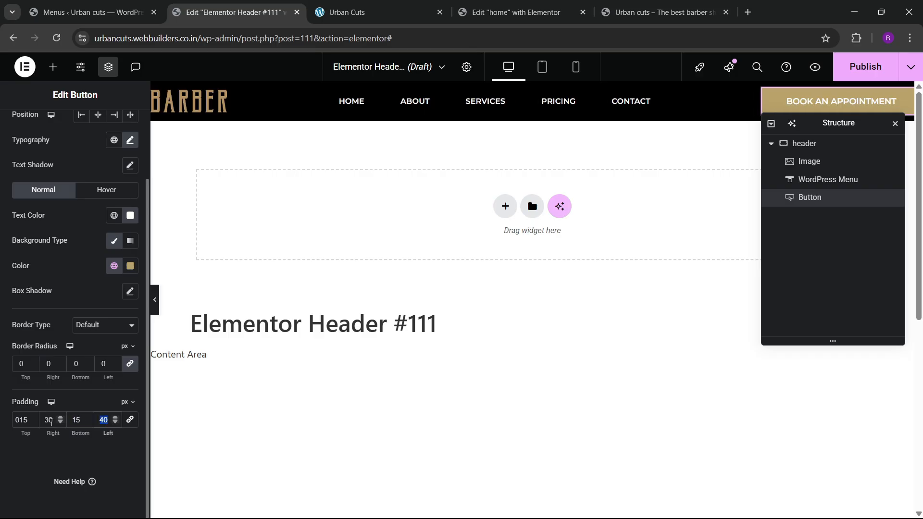
type("30")
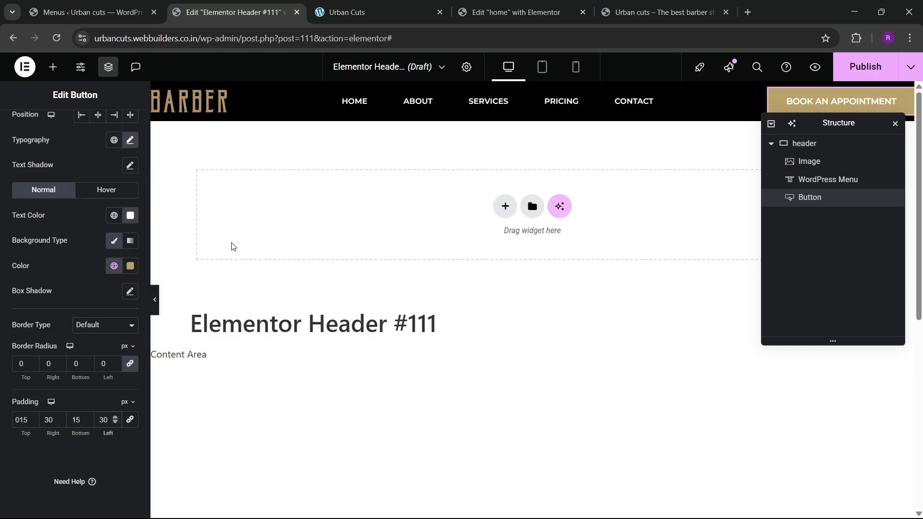
- Set the font size of the header's Book an Appointment button to 13 px
scroll(139, 215, "up", 3)
left_click(130, 221)
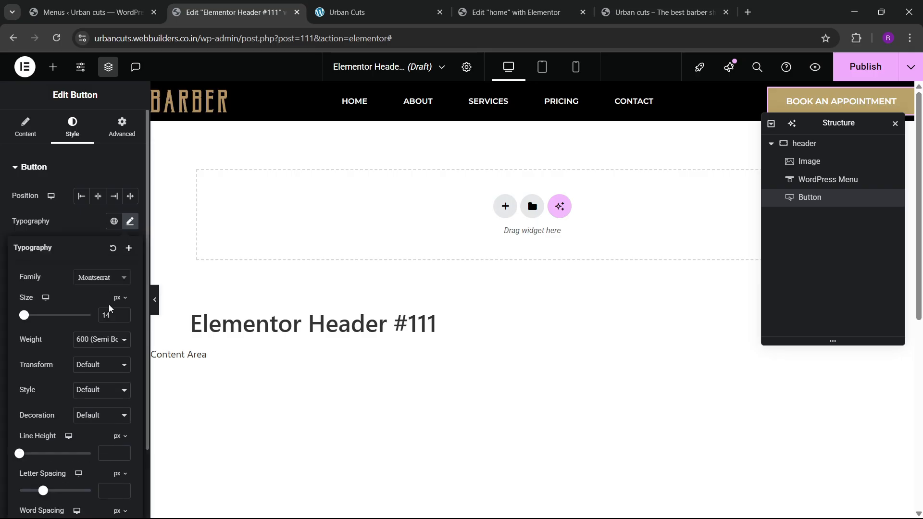
left_click(124, 319)
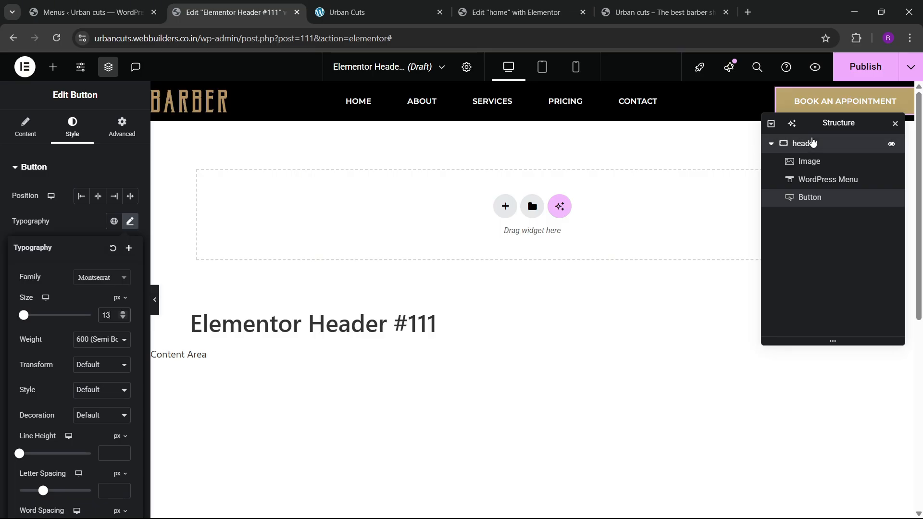
- Make the header container sticky to the top through its motion effects
left_click(812, 142)
left_click(122, 128)
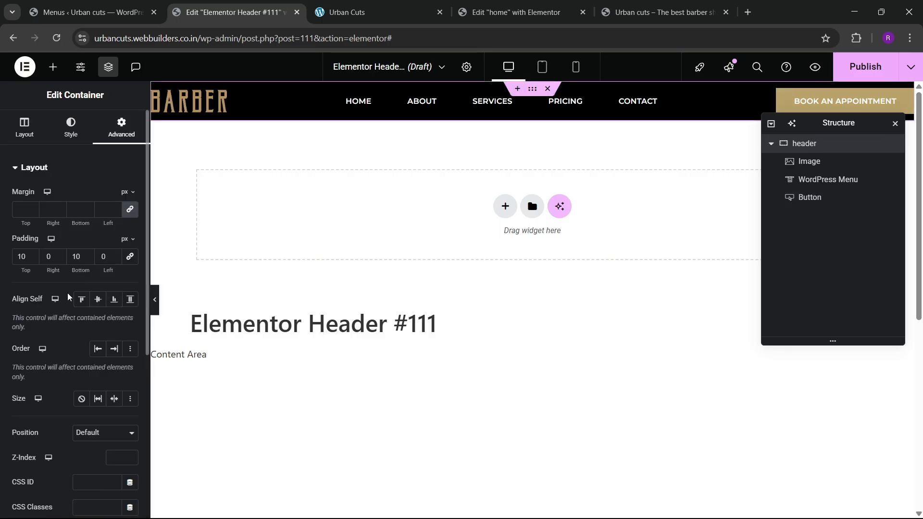
scroll(68, 297, "down", 5)
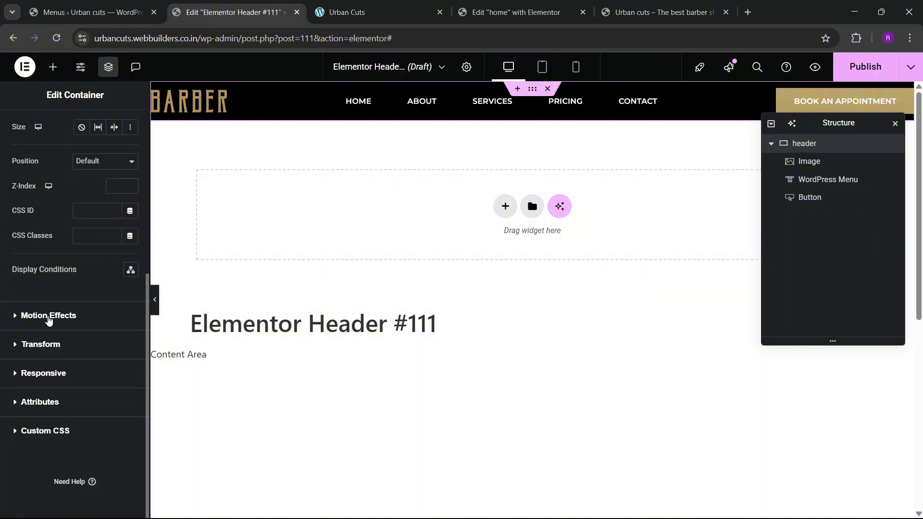
left_click(49, 315)
left_click(86, 272)
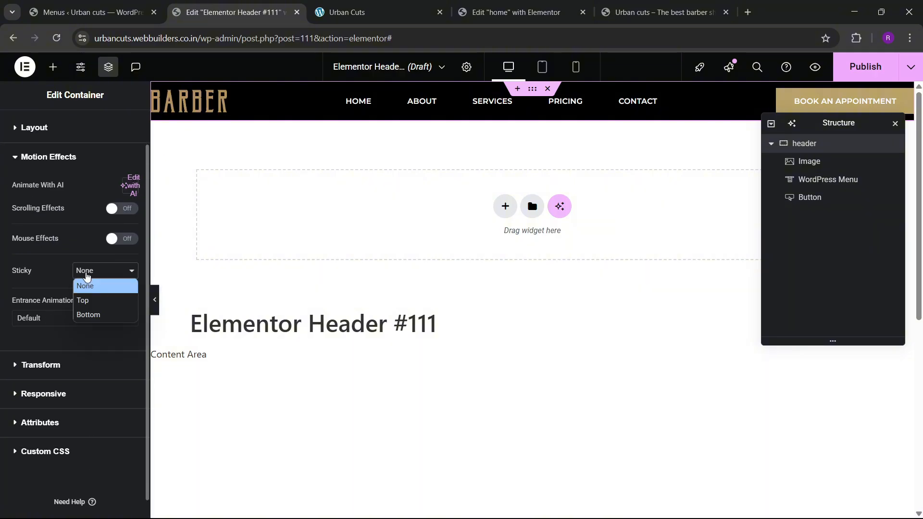
left_click(89, 300)
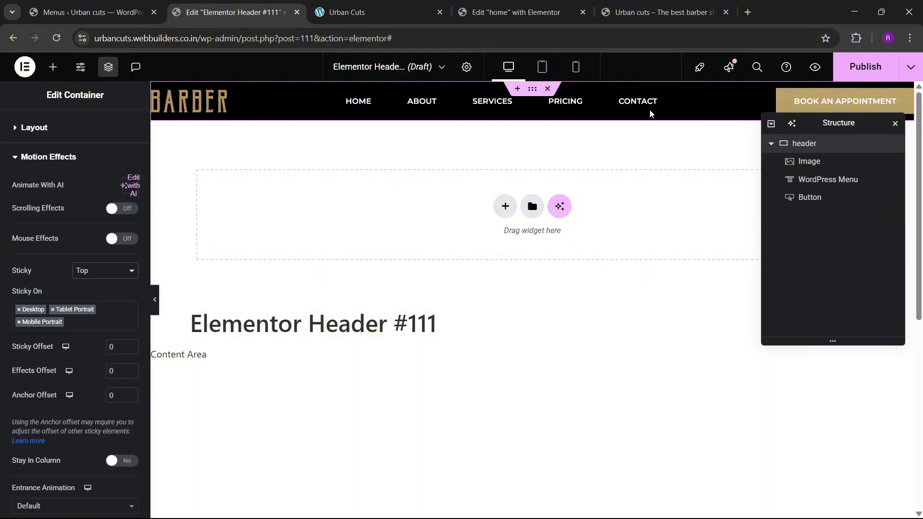
- Publish the header template with a display condition that includes the Entire Site
left_click(865, 67)
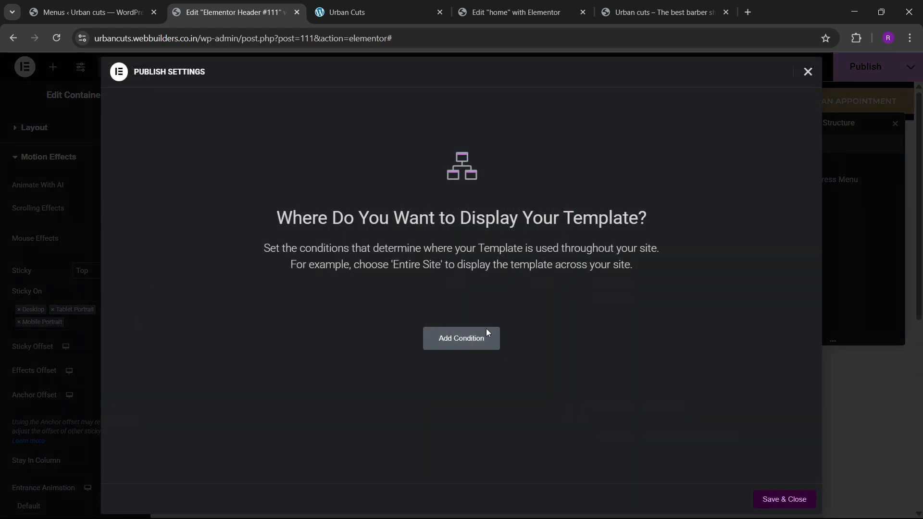
left_click(486, 331)
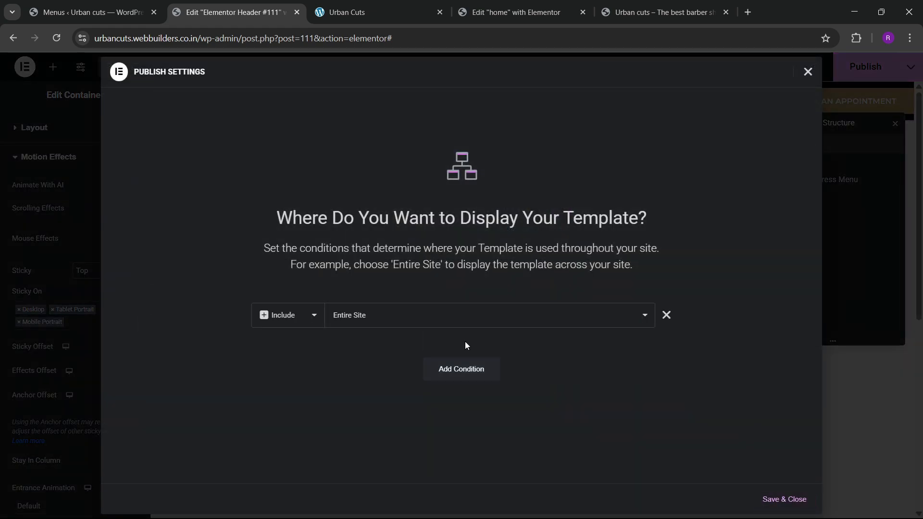
left_click(779, 499)
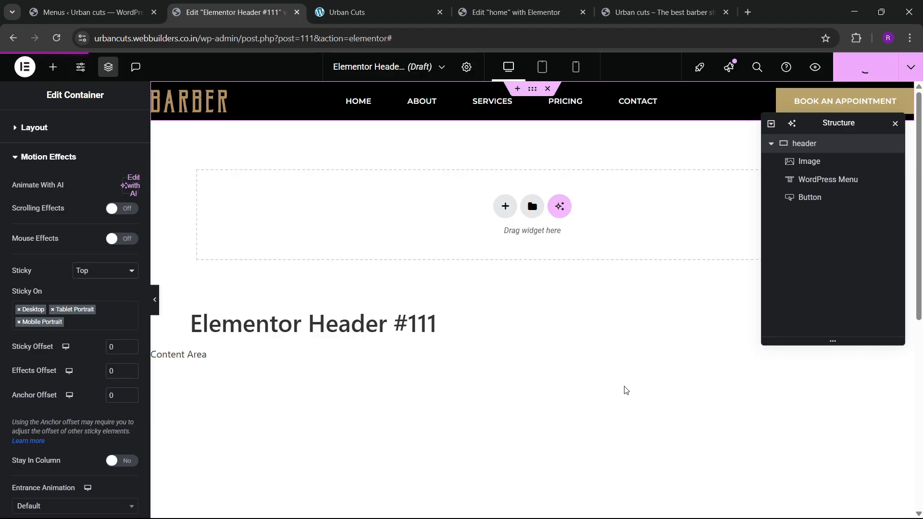
- Reload the live Urban Cuts page and check the header's look and sticky behavior against the reference site
left_click(347, 12)
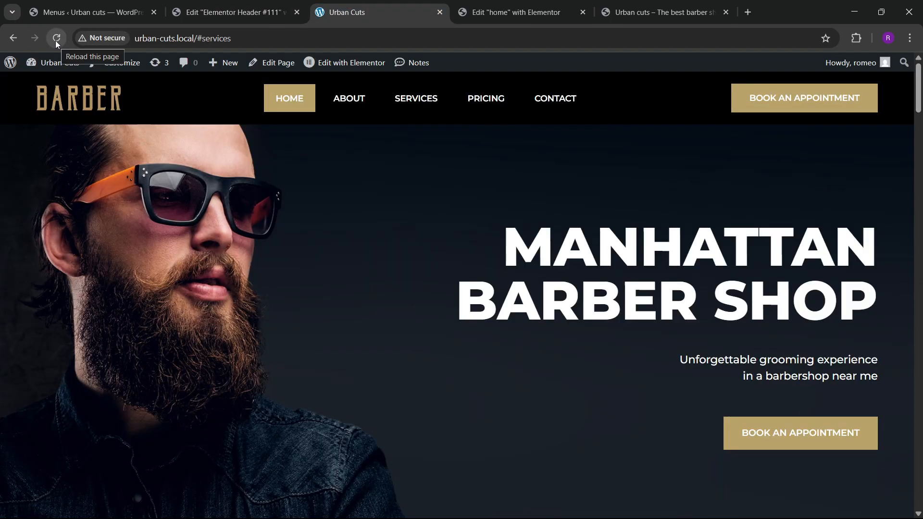
left_click(625, 12)
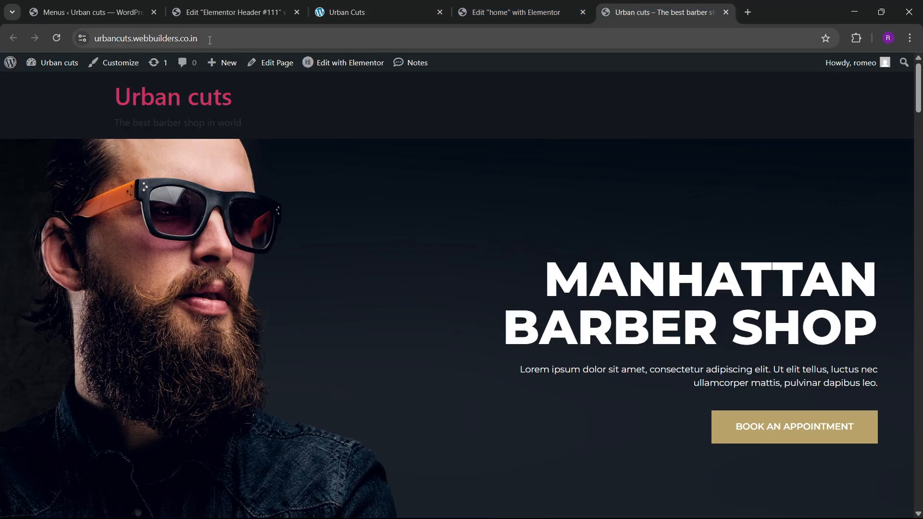
left_click(56, 38)
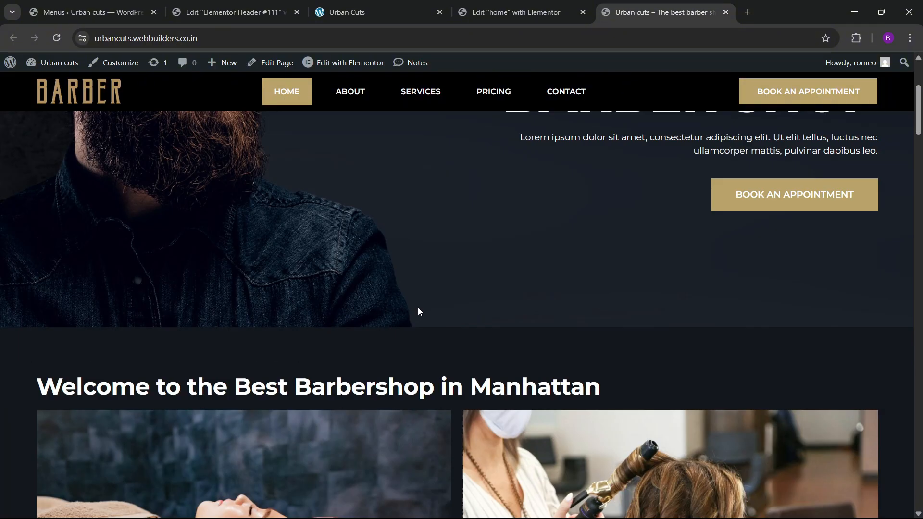
scroll(418, 312, "down", 15)
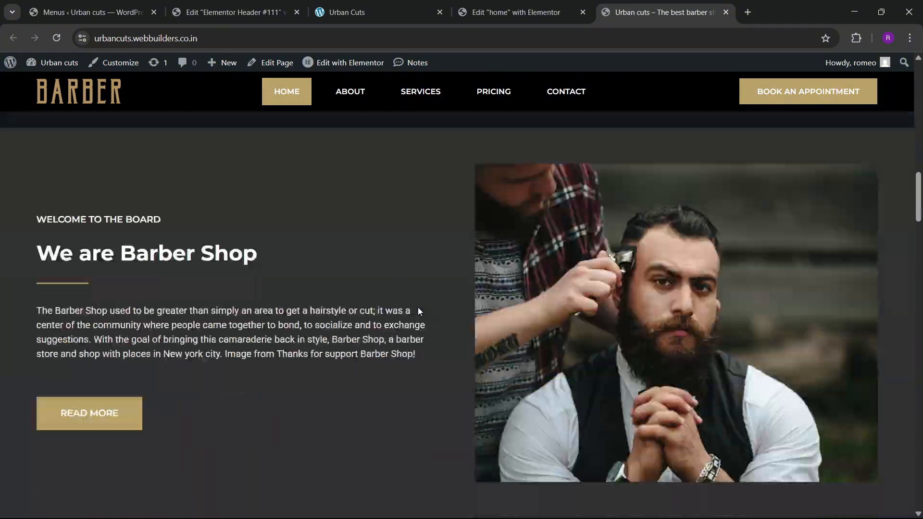
- Set the header container's top and bottom padding to 20 px and publish the header template
scroll(418, 309, "up", 18)
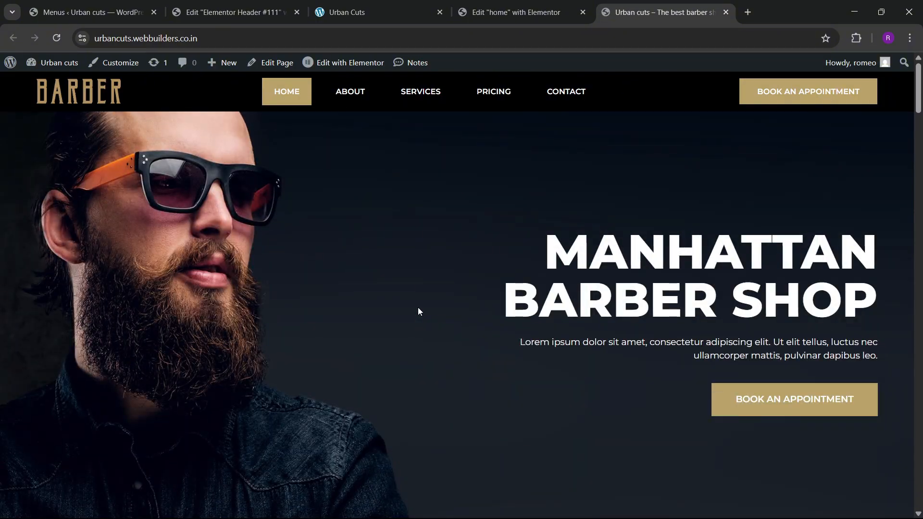
left_click(332, 4)
left_click(519, 11)
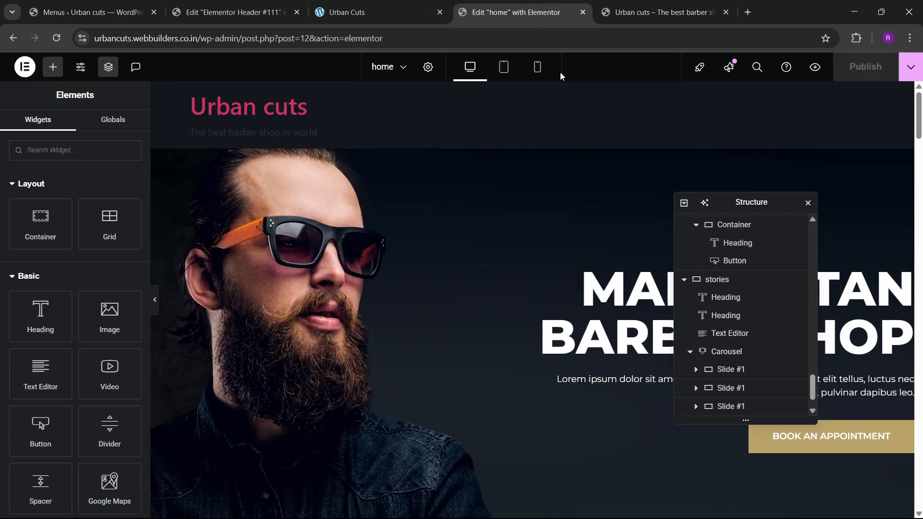
left_click(299, 4)
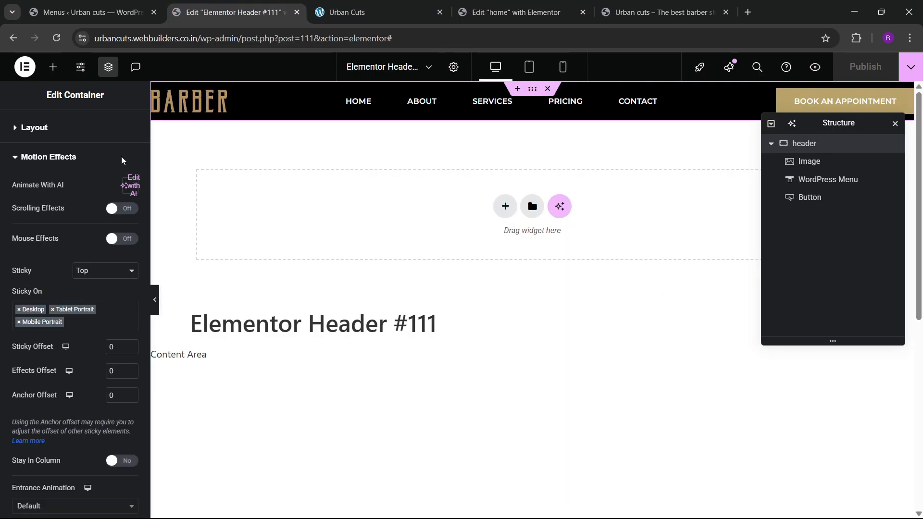
scroll(104, 194, "up", 2)
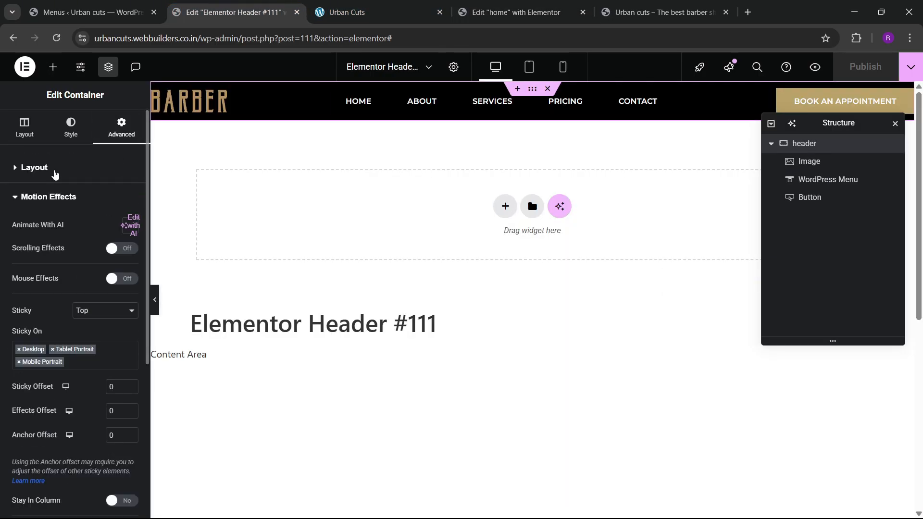
left_click(54, 174)
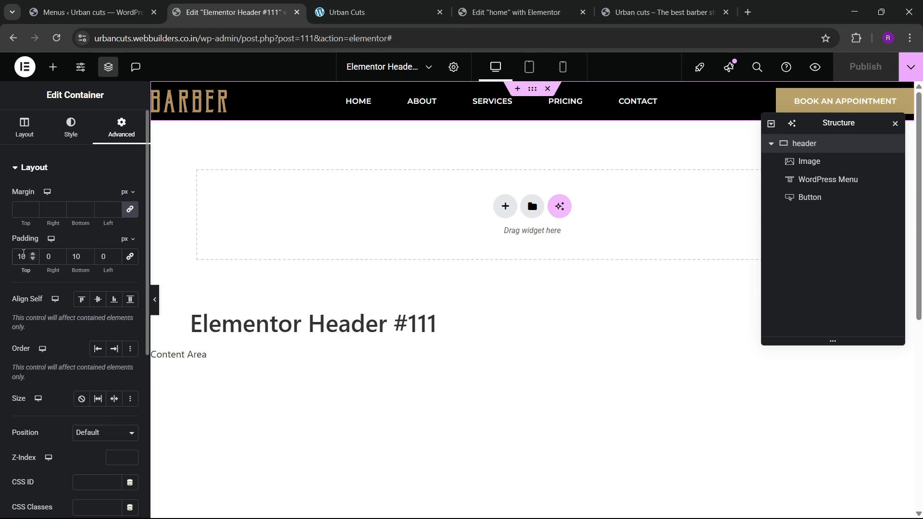
left_click(23, 253)
key("BackSpace")
key("BackSpace")
type("20")
key("Tab")
key("Tab")
type("20")
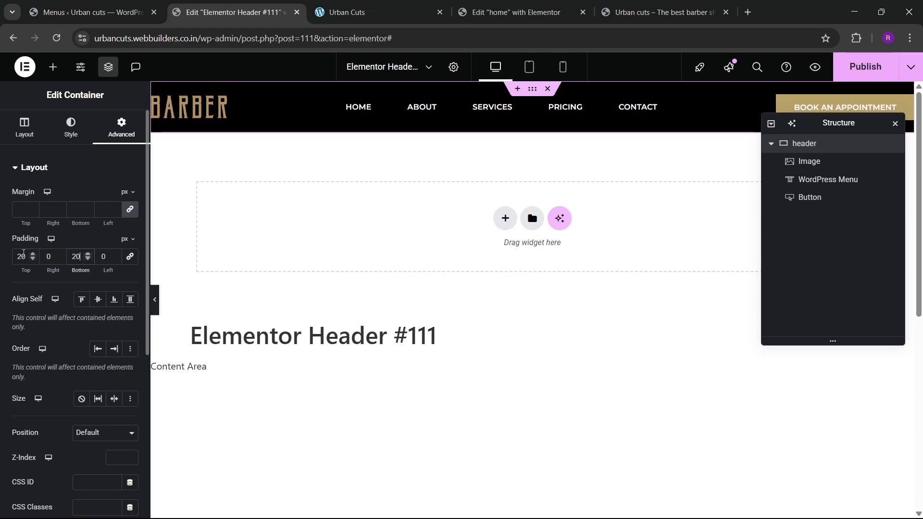
left_click(848, 73)
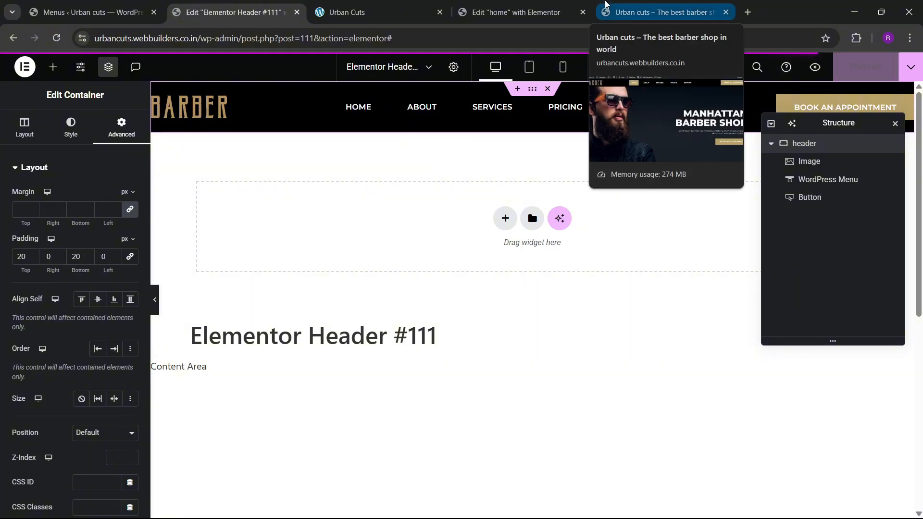
- Reload the live Urban Cuts page, check the taller sticky header, and try its About menu link
left_click(605, 4)
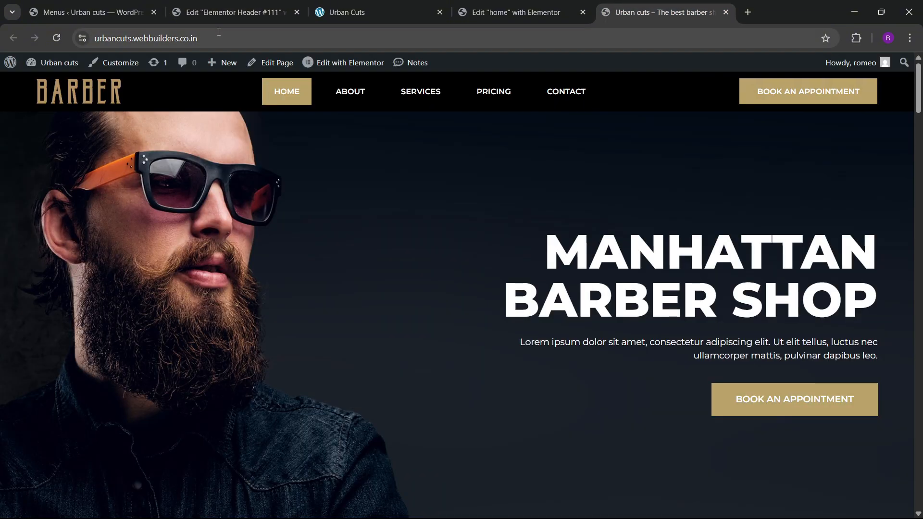
left_click(57, 39)
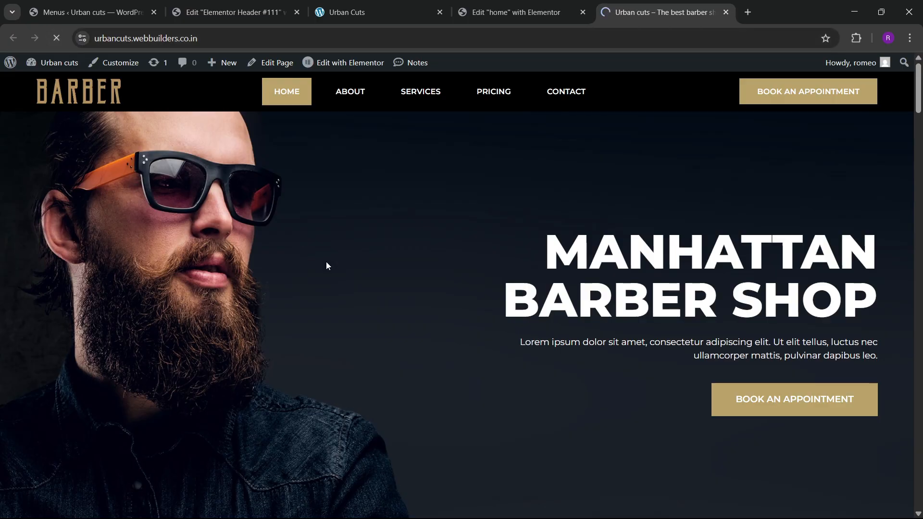
scroll(417, 290, "down", 10)
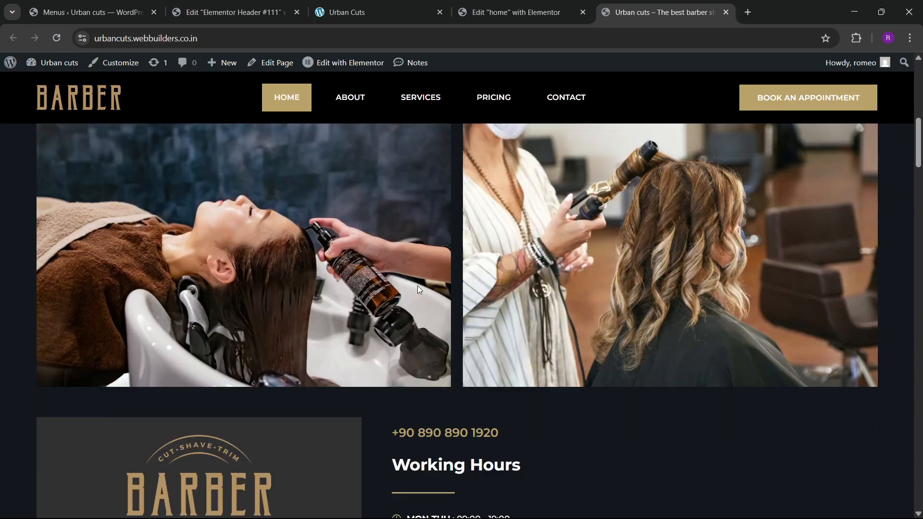
scroll(417, 289, "up", 5)
scroll(417, 290, "up", 5)
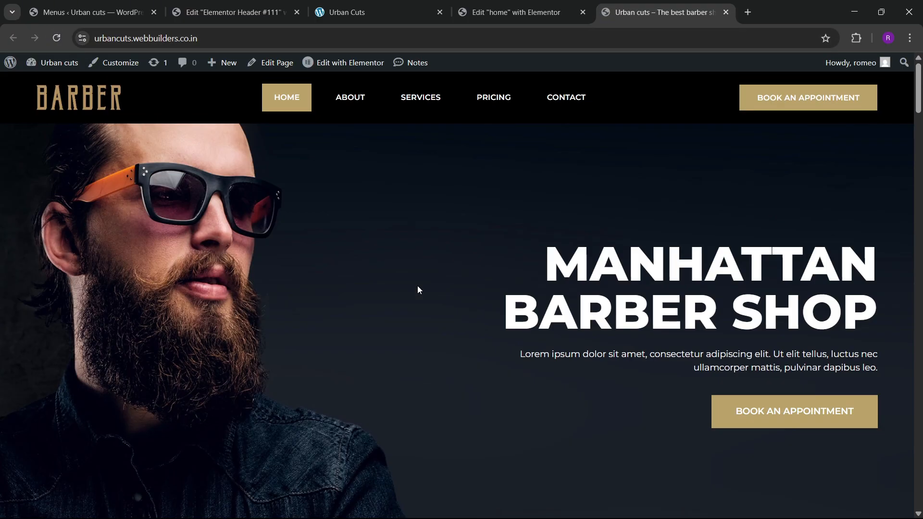
left_click(350, 111)
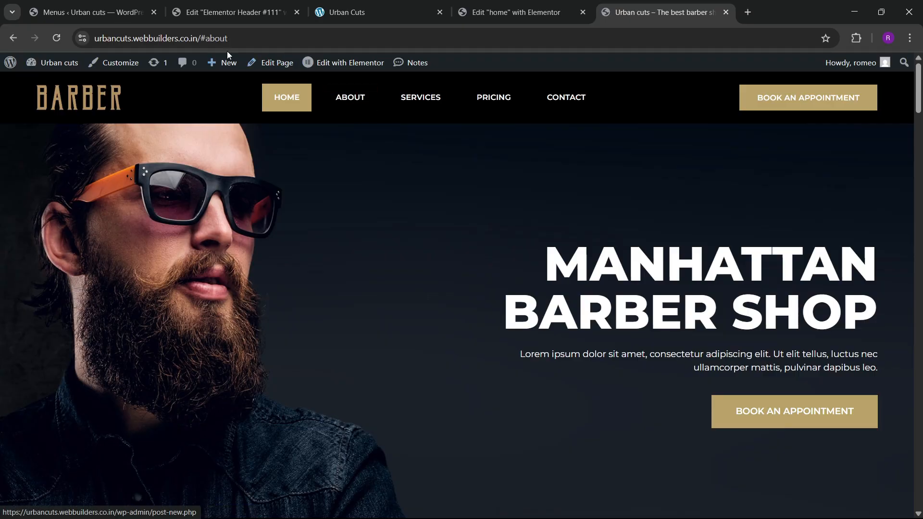
- In the home page editor, give the "We are Barber Shop" section container the CSS ID about
left_click(512, 12)
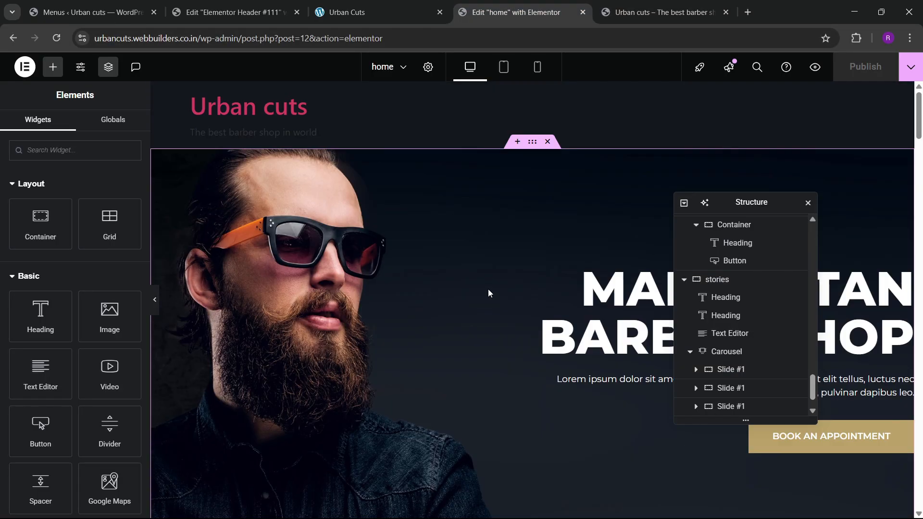
scroll(488, 290, "down", 15)
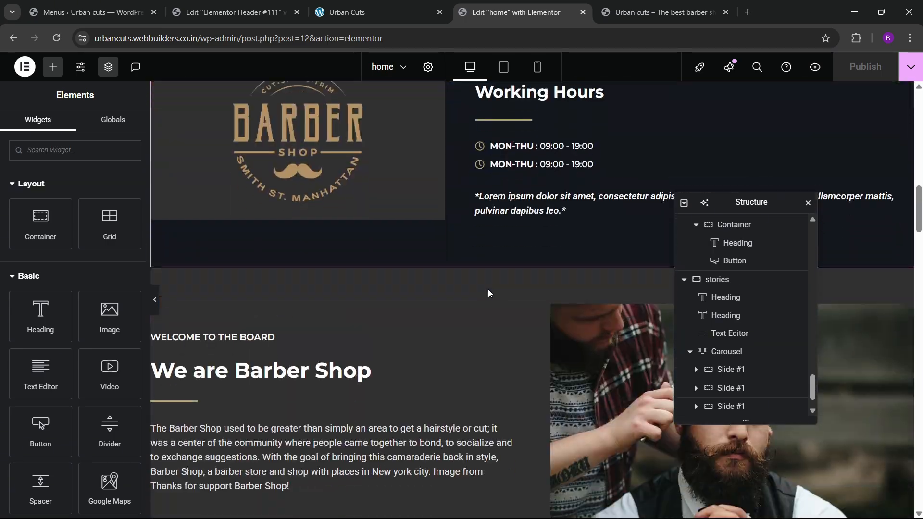
scroll(488, 293, "down", 1)
left_click(532, 231)
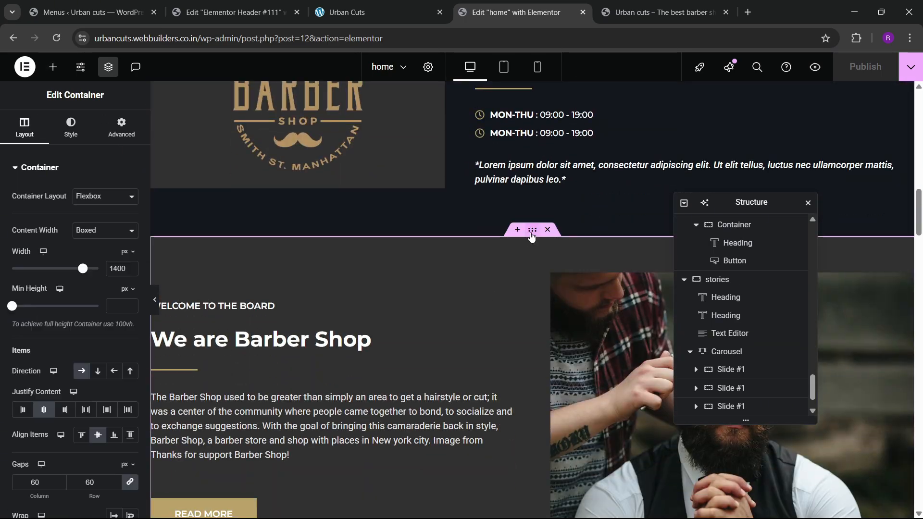
left_click(121, 128)
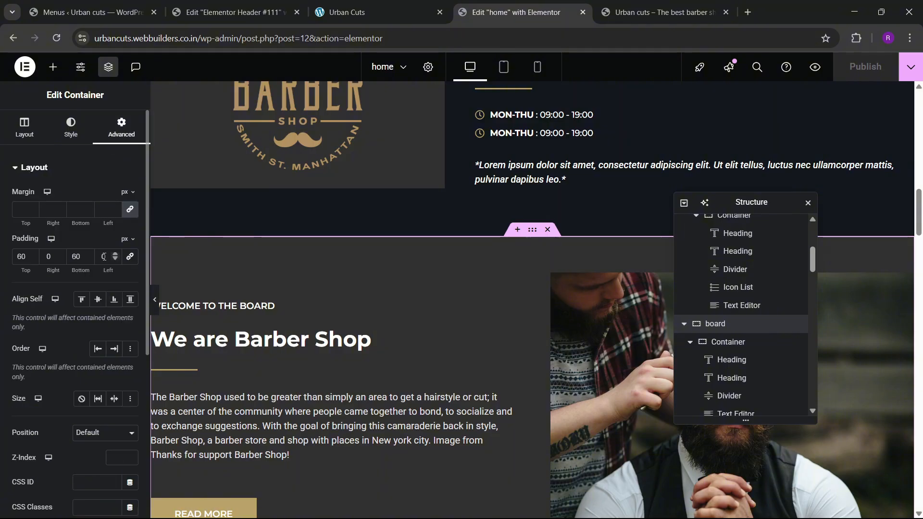
scroll(72, 279, "down", 4)
left_click(95, 316)
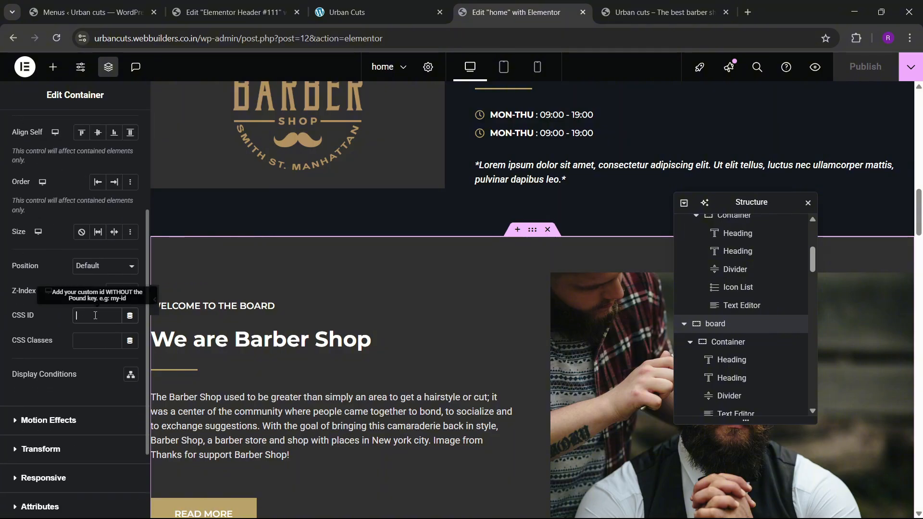
type("about")
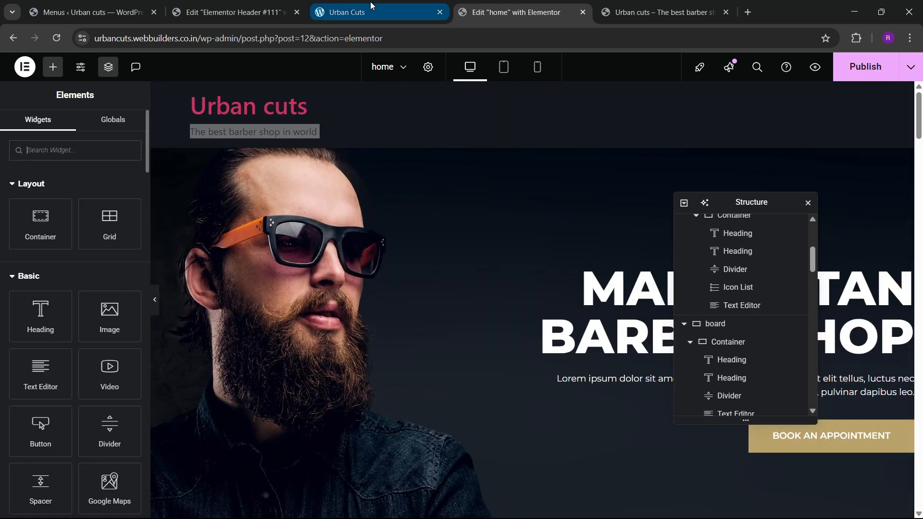
- Give the Barbershop Services section container the CSS ID services and publish the home page
left_click(380, 6)
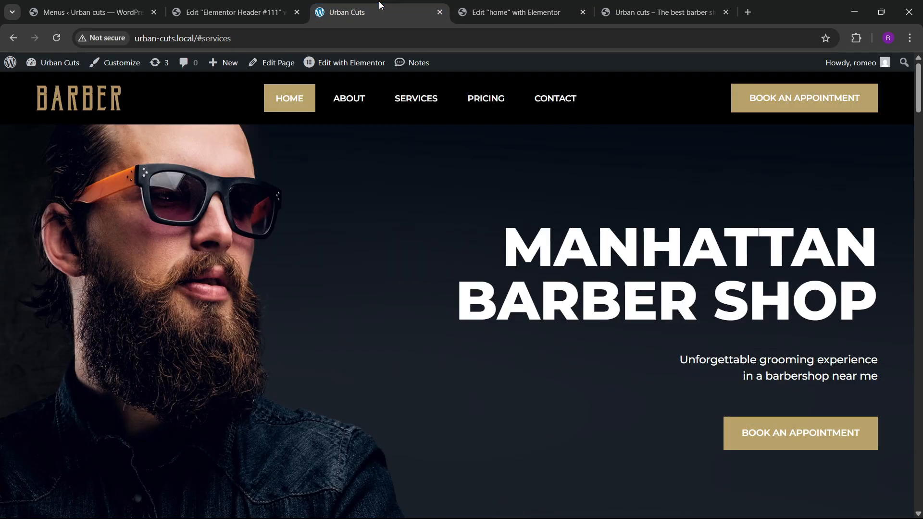
left_click(496, 5)
scroll(451, 240, "down", 10)
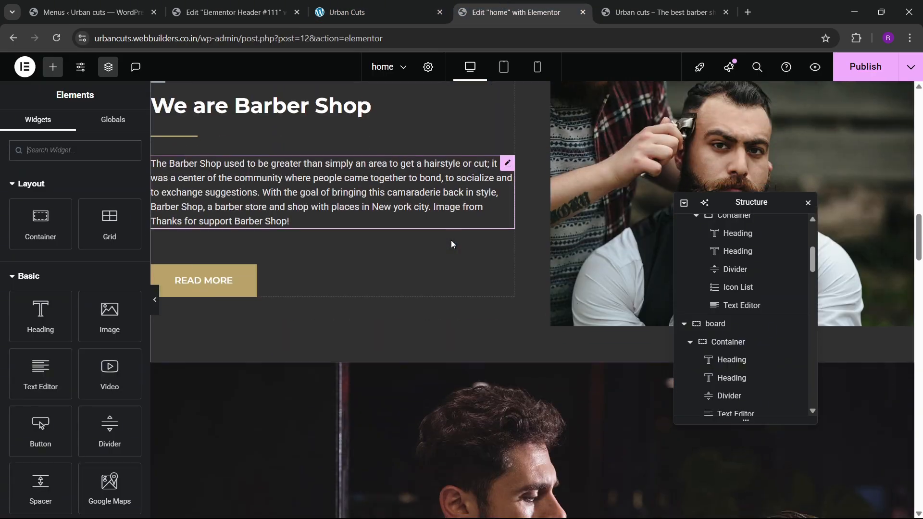
scroll(451, 240, "down", 10)
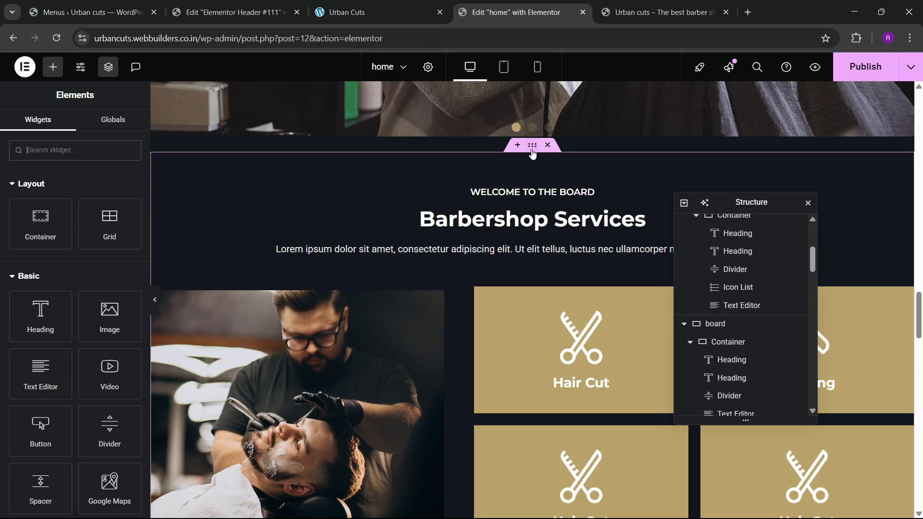
left_click(533, 153)
scroll(59, 310, "down", 3)
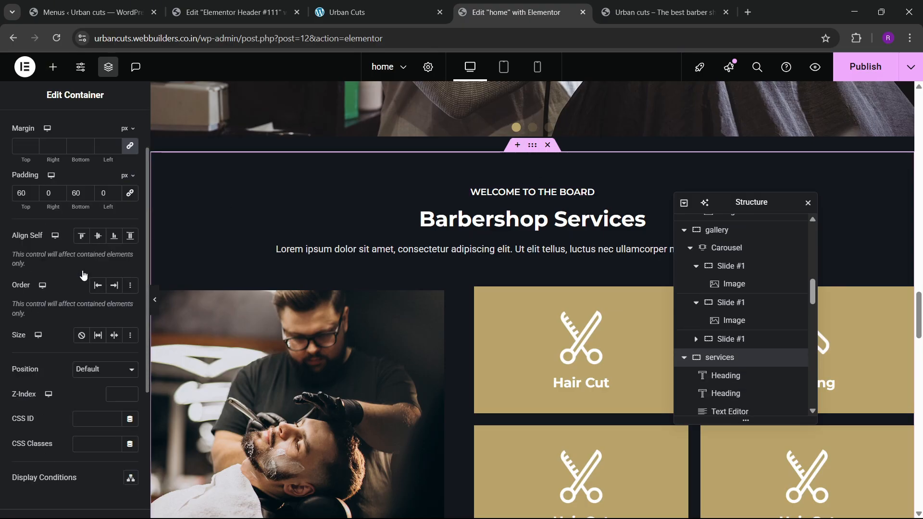
left_click(83, 337)
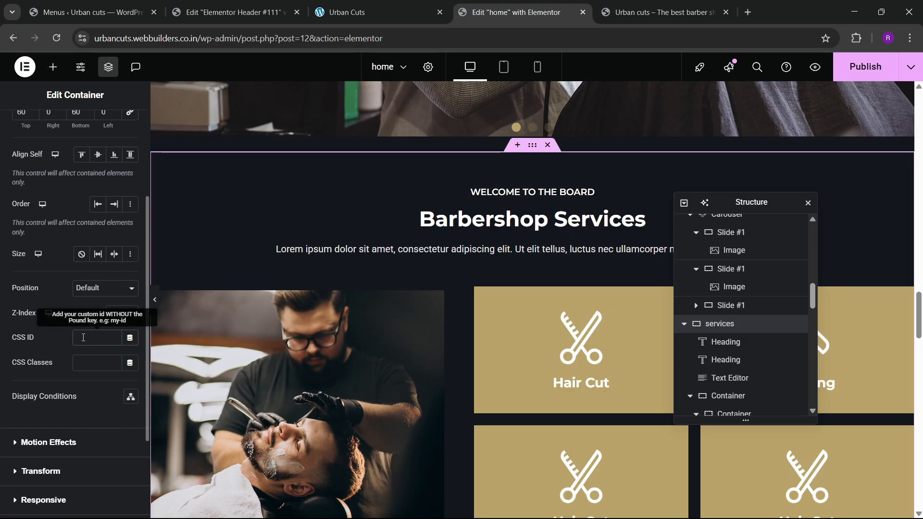
type("services")
scroll(474, 270, "down", 3)
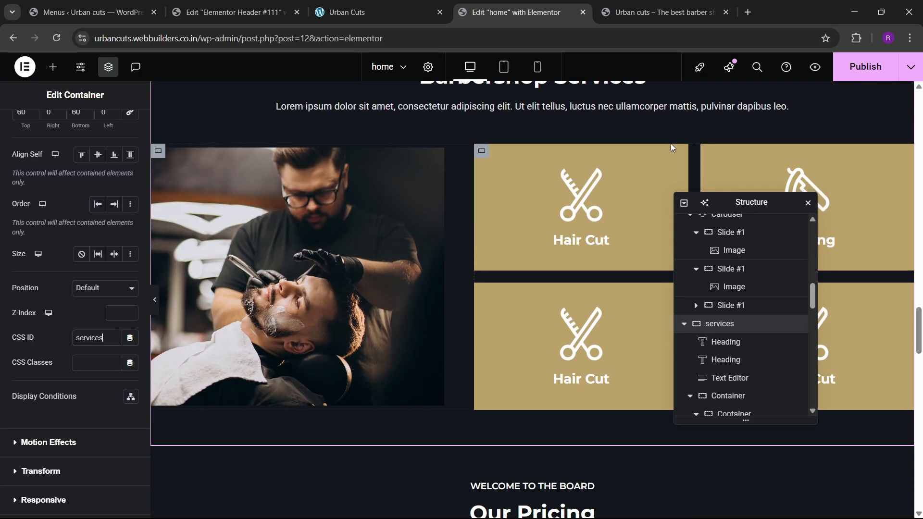
left_click(842, 72)
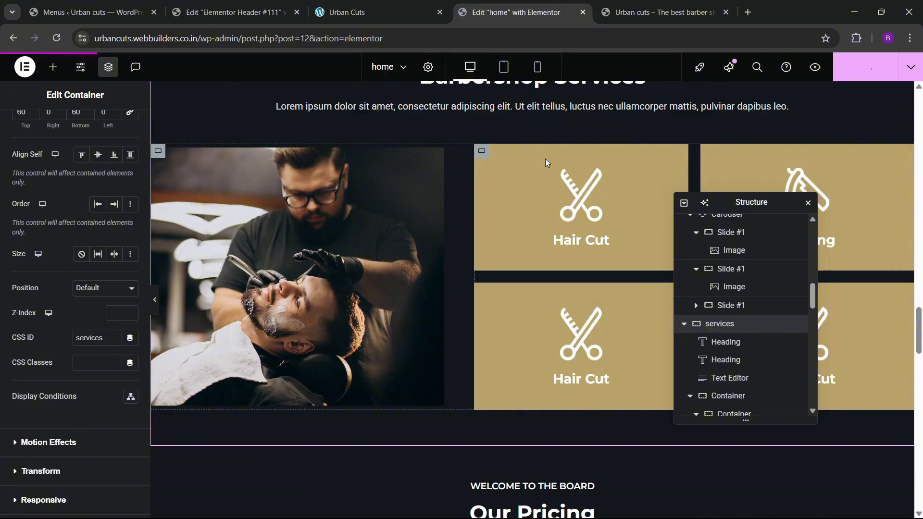
- Test the About, Services, Pricing and Contact menu links on the live page and look over its sections under the sticky header
left_click(631, 4)
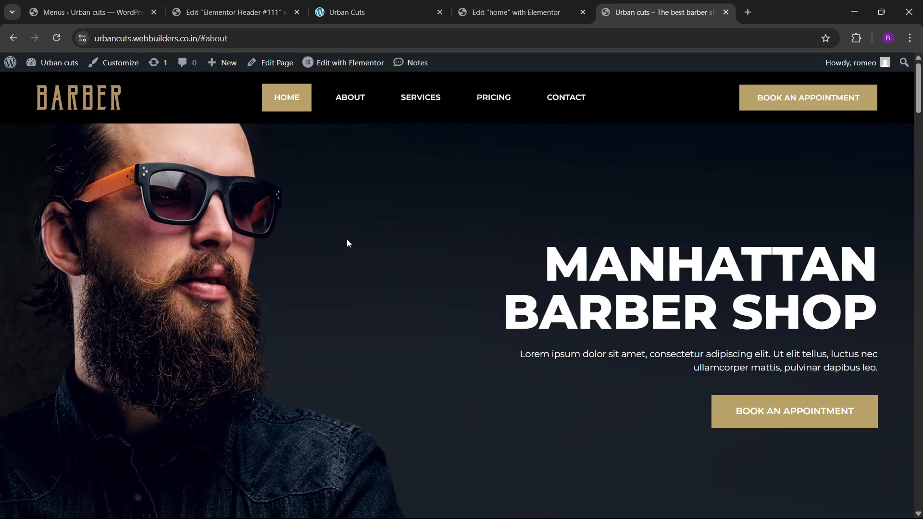
left_click(355, 104)
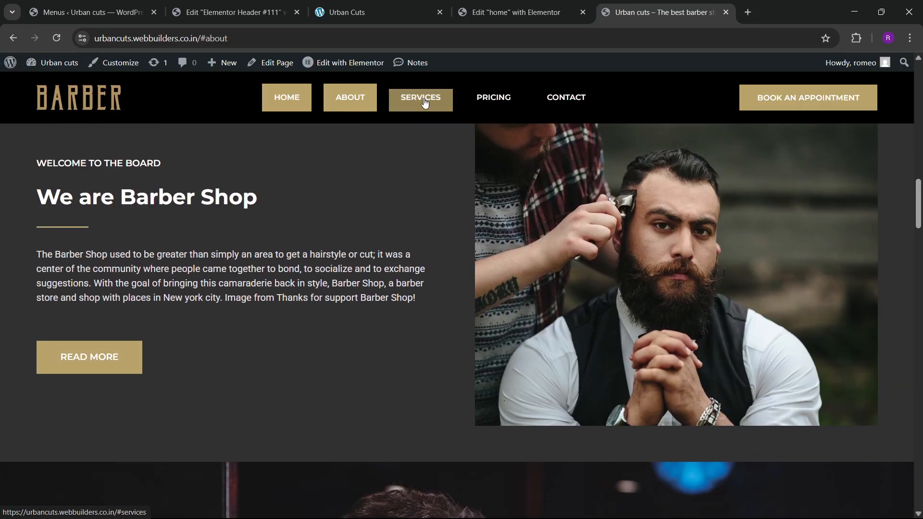
left_click(424, 100)
left_click(502, 97)
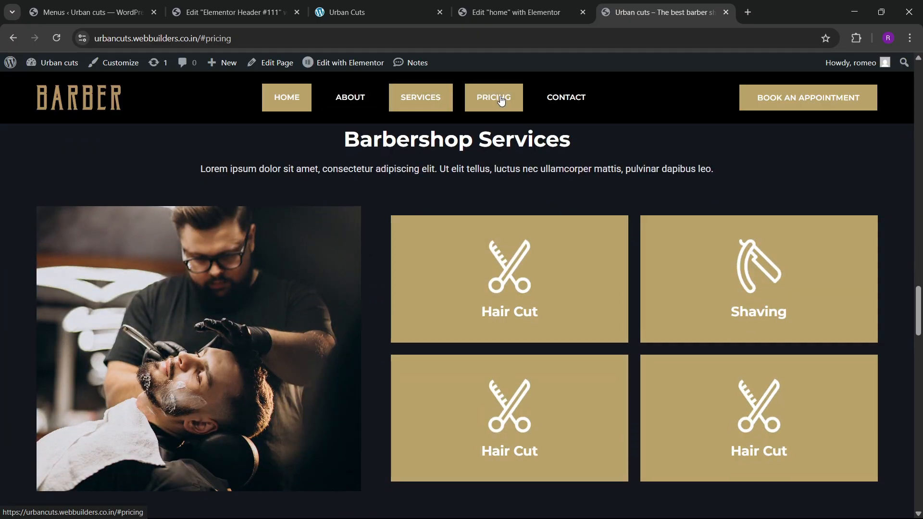
left_click(568, 96)
scroll(451, 382, "down", 10)
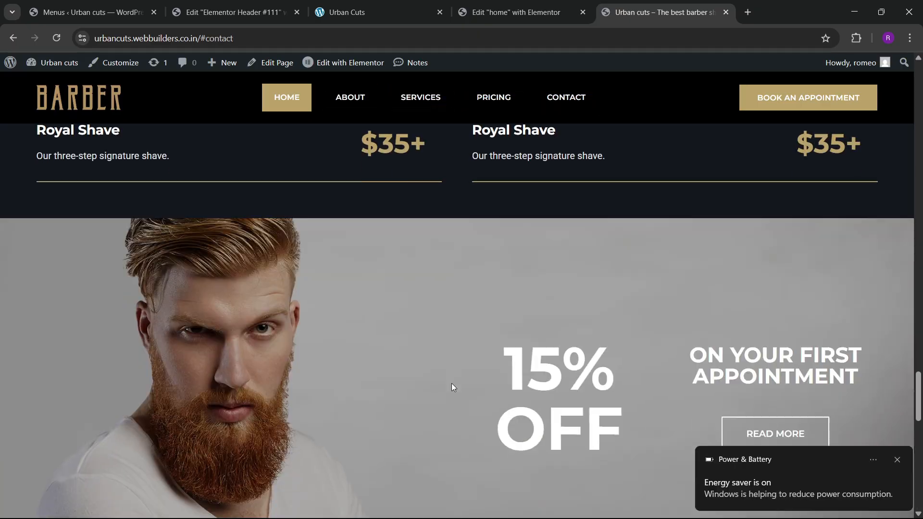
scroll(451, 382, "up", 10)
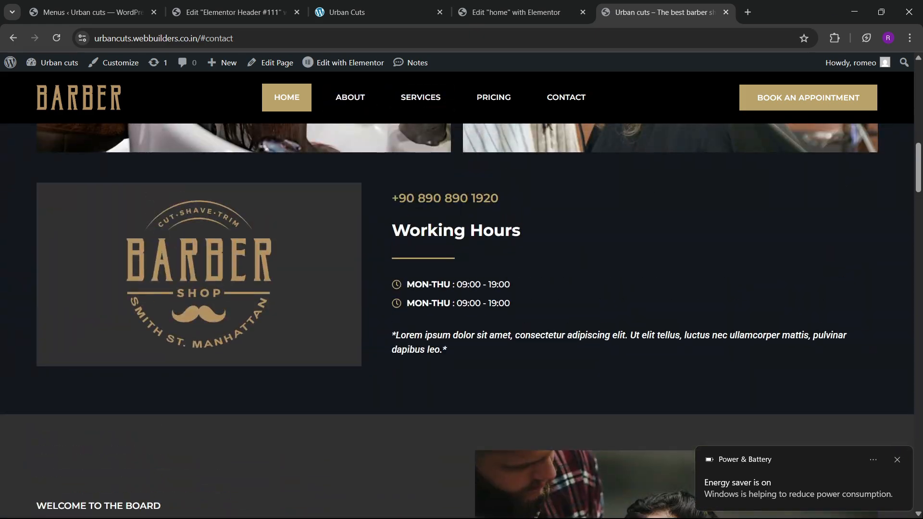
left_click(897, 460)
scroll(474, 344, "up", 15)
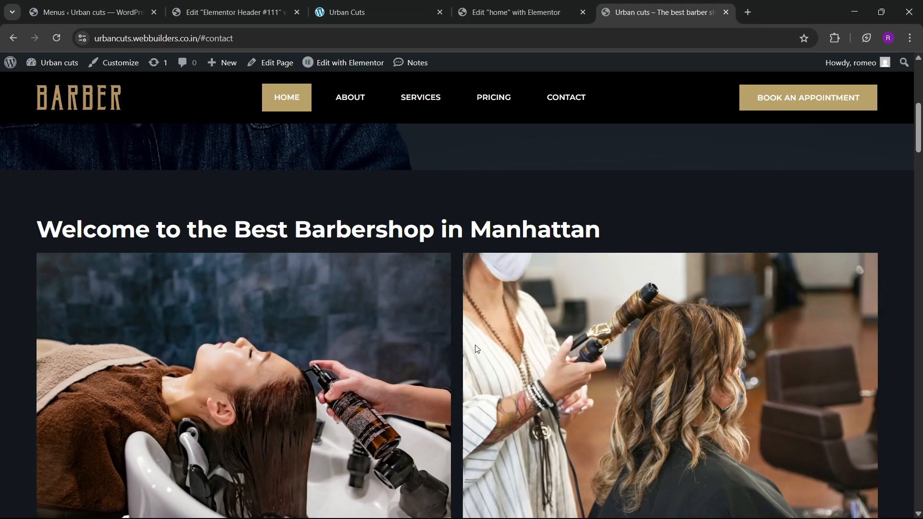
scroll(475, 344, "up", 1)
scroll(496, 231, "down", 5)
scroll(496, 232, "up", 8)
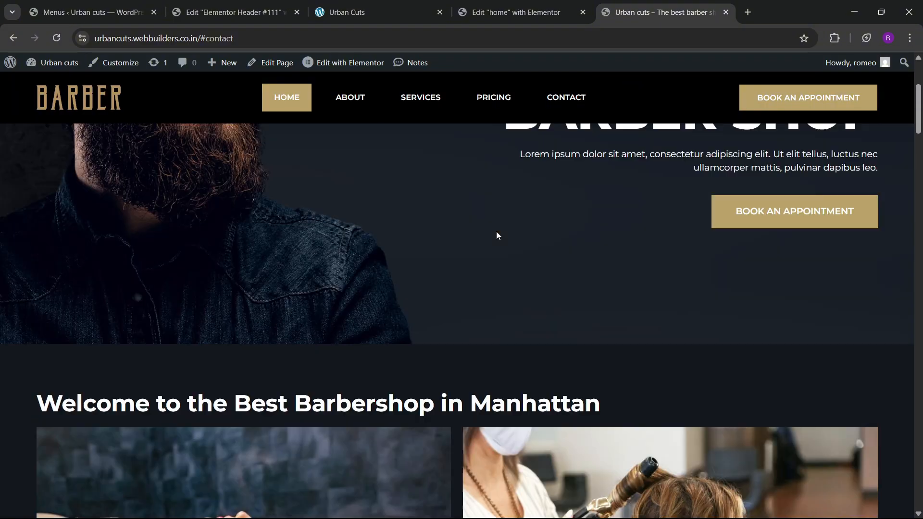
- Close the home page's current editor and reopen the page in Elementor in a new browser tab from the live site
left_click(484, 3)
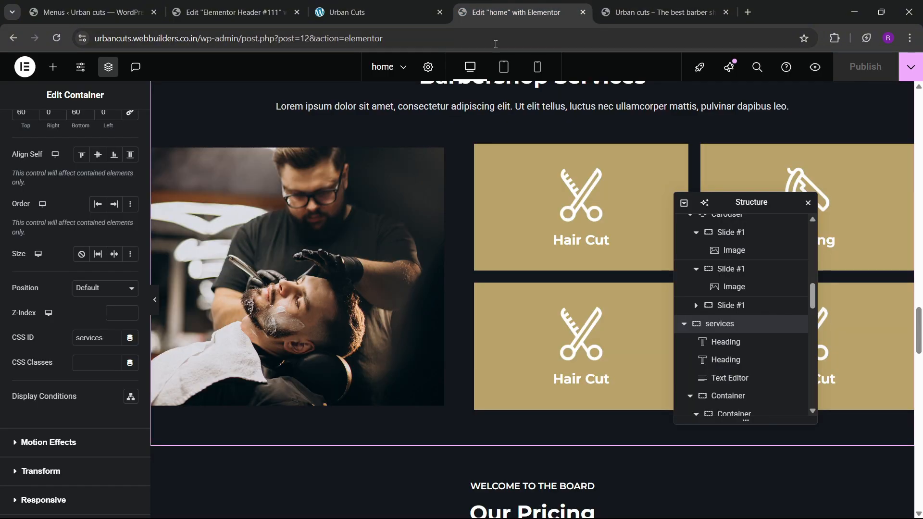
left_click(582, 13)
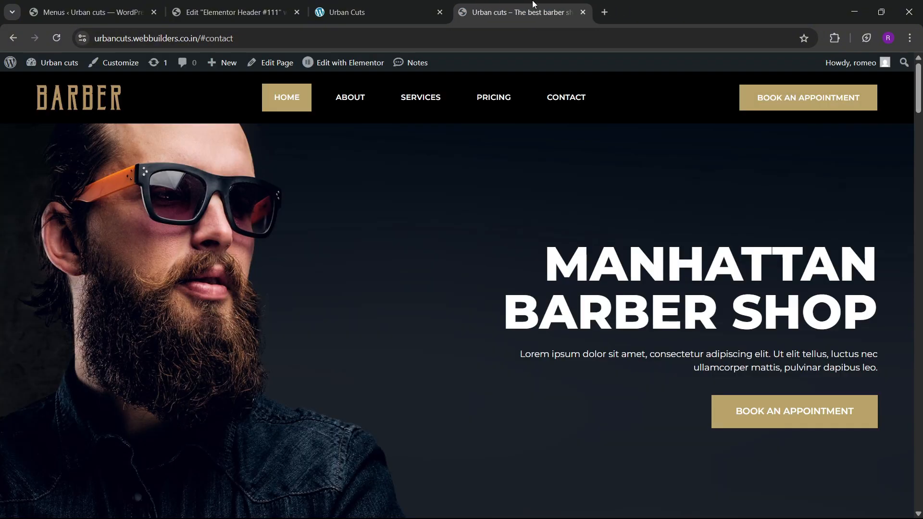
right_click(351, 67)
left_click(368, 78)
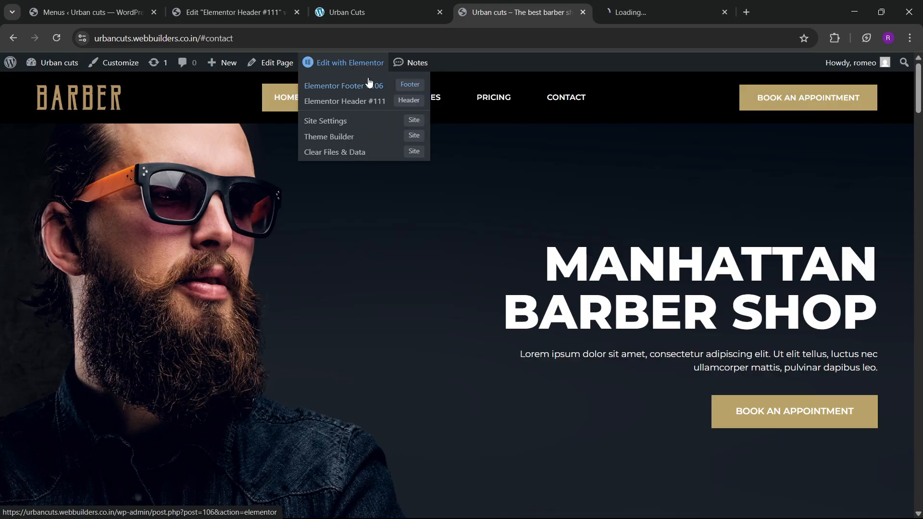
- Look over the live home page's hero and welcome sections, and close the header editor's browser tab
scroll(414, 324, "down", 10)
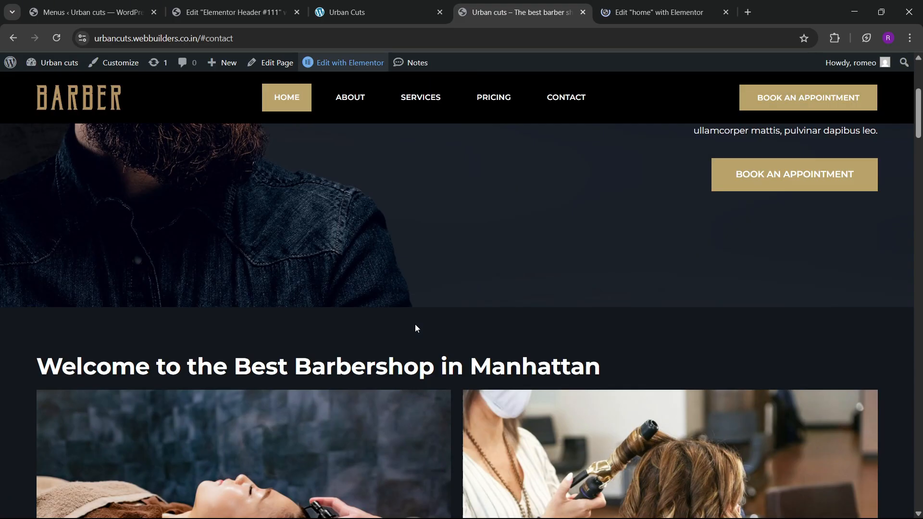
scroll(414, 324, "up", 8)
scroll(415, 328, "up", 3)
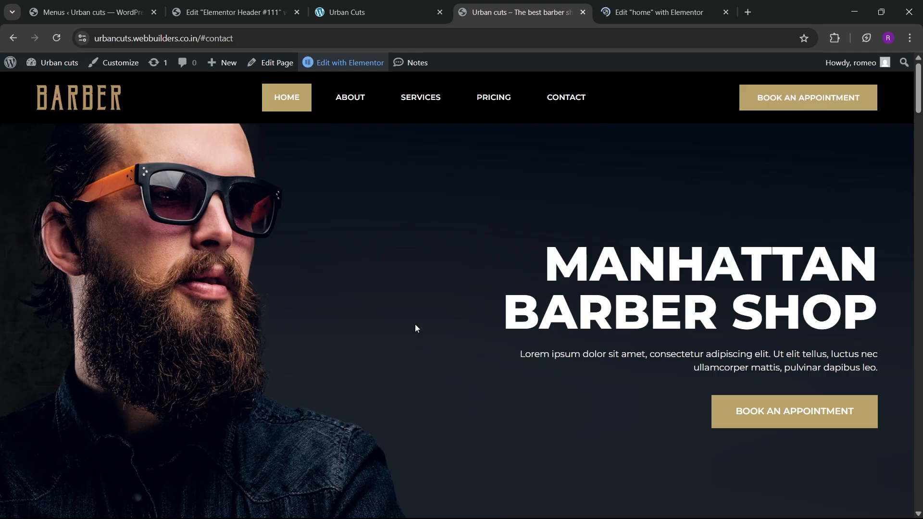
left_click(296, 12)
- Reload the Urban Cuts reference page and examine the entrance animations of its hero and following sections
left_click(252, 5)
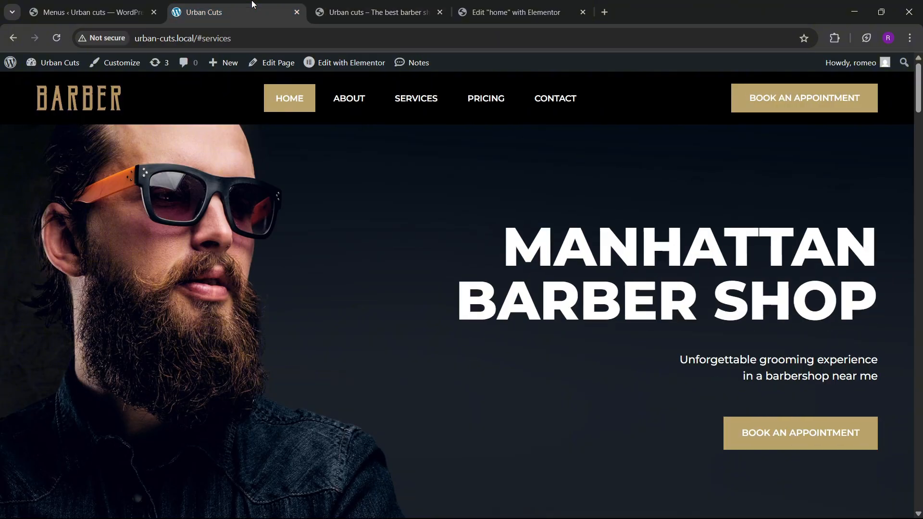
left_click(55, 40)
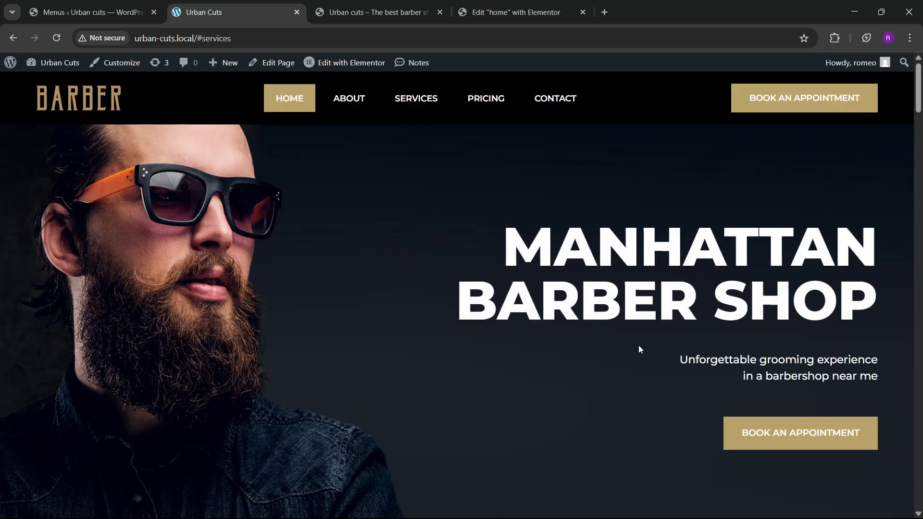
left_click(532, 19)
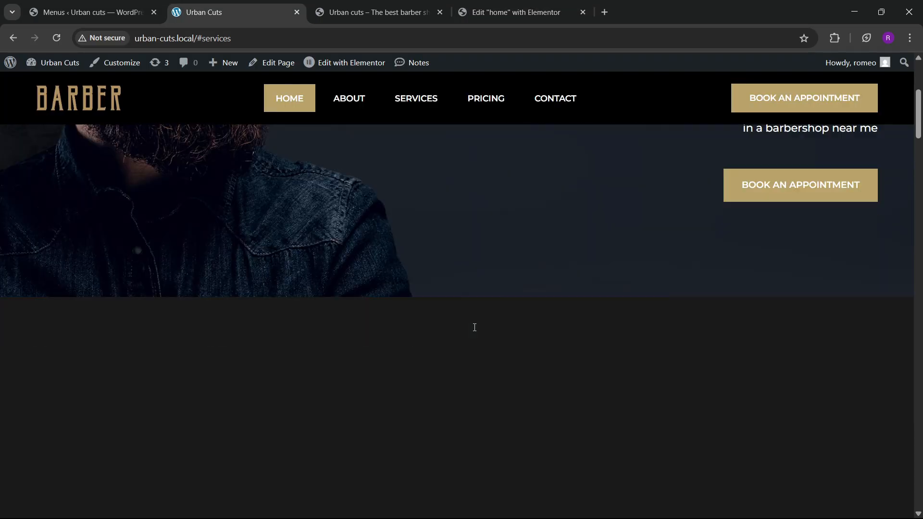
scroll(474, 327, "down", 5)
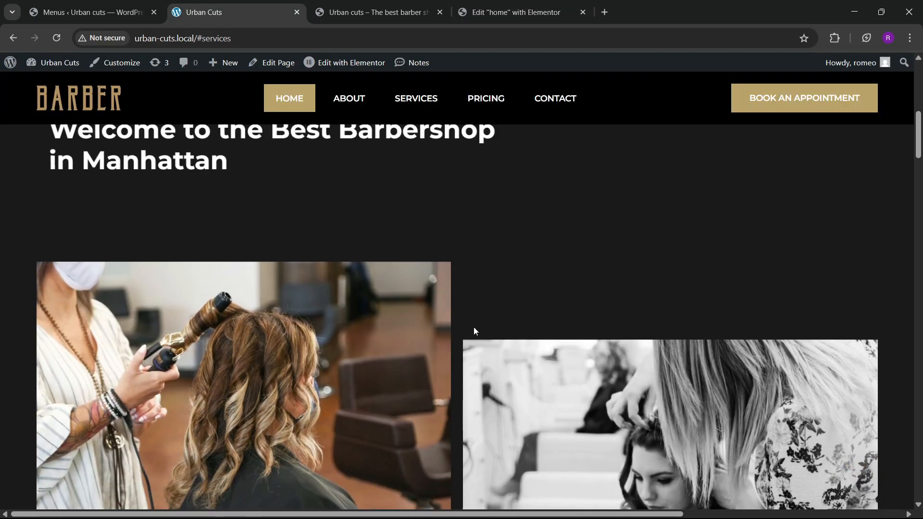
scroll(474, 331, "down", 15)
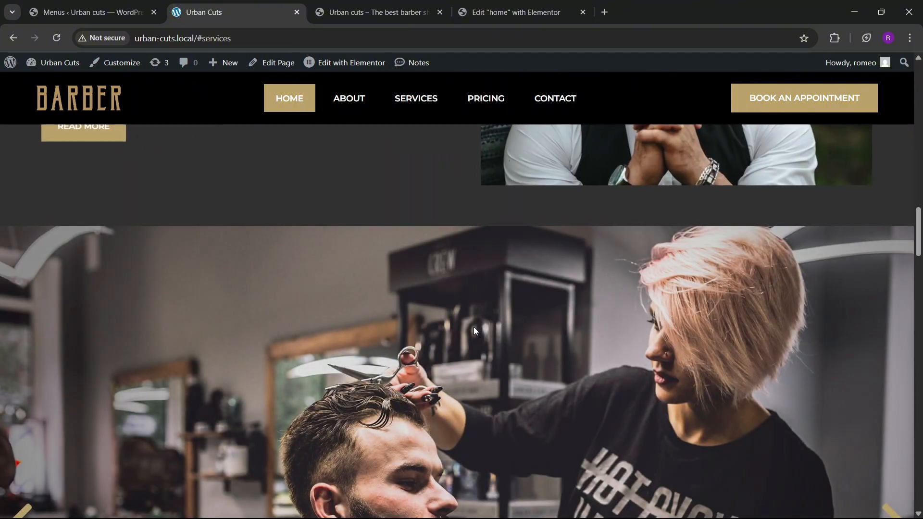
scroll(474, 331, "up", 5)
scroll(474, 331, "up", 15)
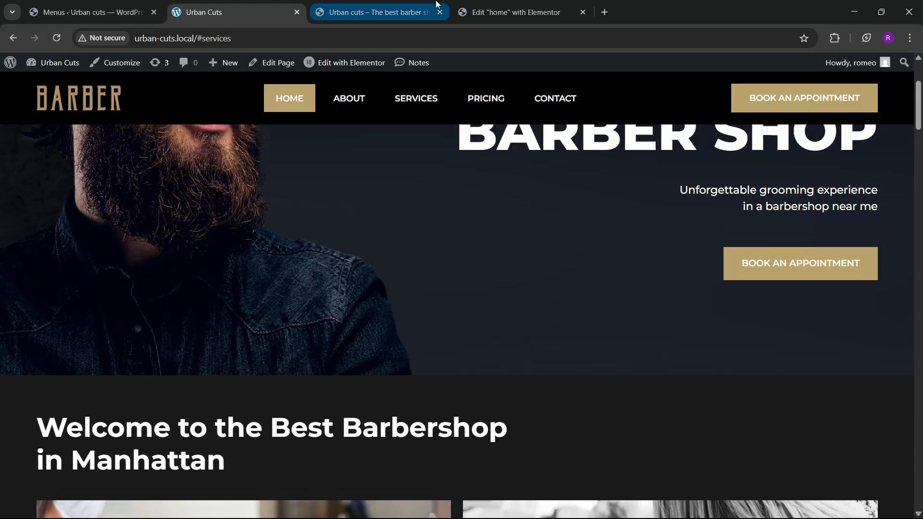
- Switch to the reopened home page editor and move the Structure panel away from the hero heading
left_click(437, 6)
left_click(509, 12)
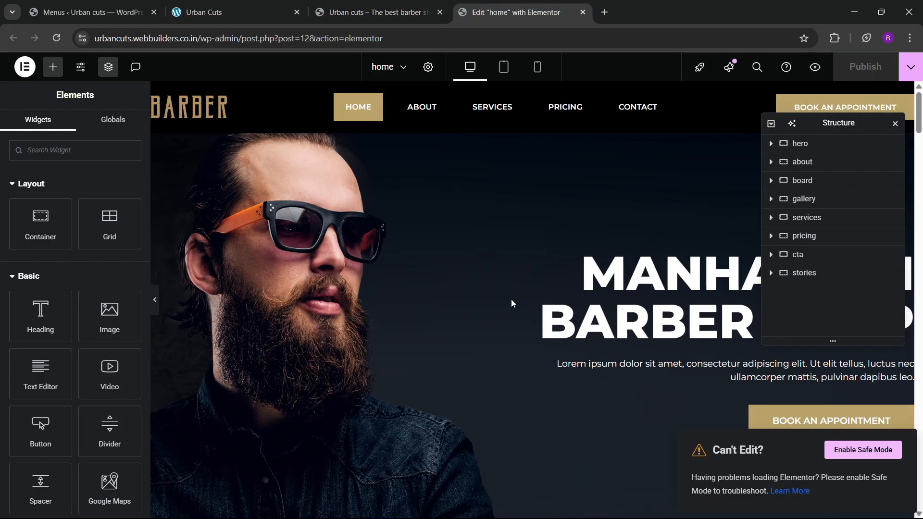
left_click_drag(821, 124, 434, 209)
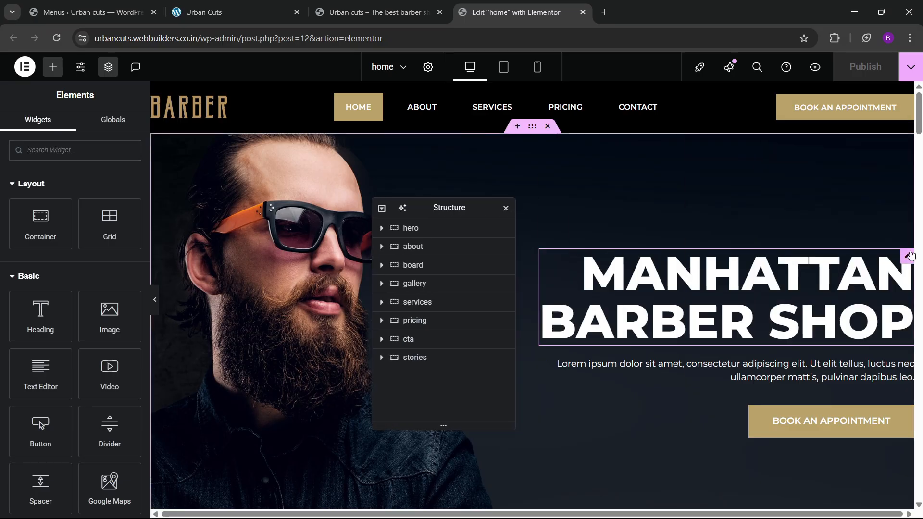
- Give the hero's "Manhattan barber shop" heading a Zoom In entrance animation with a 200 ms delay
left_click(909, 255)
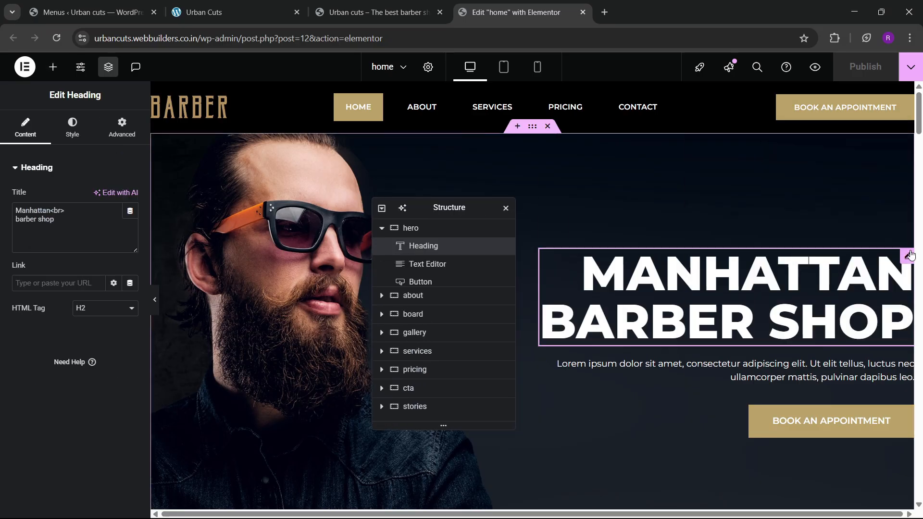
left_click(109, 139)
scroll(113, 275, "down", 6)
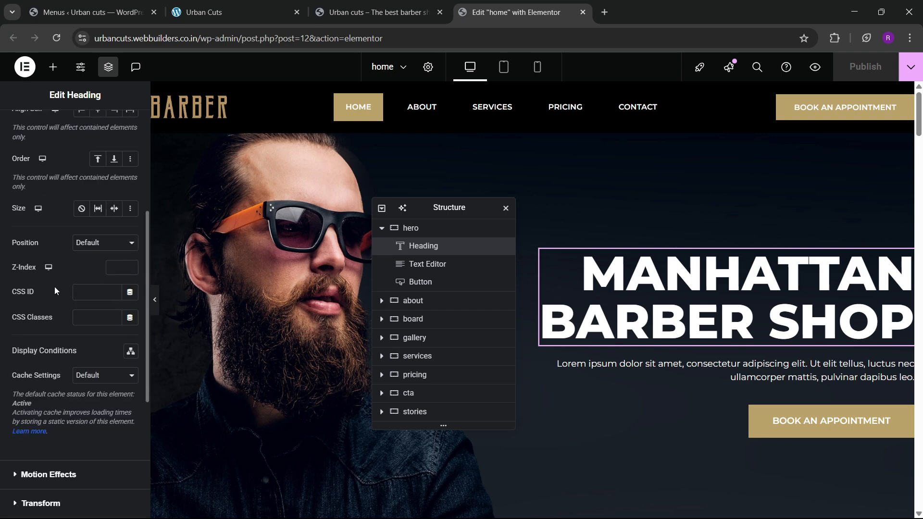
scroll(53, 286, "up", 3)
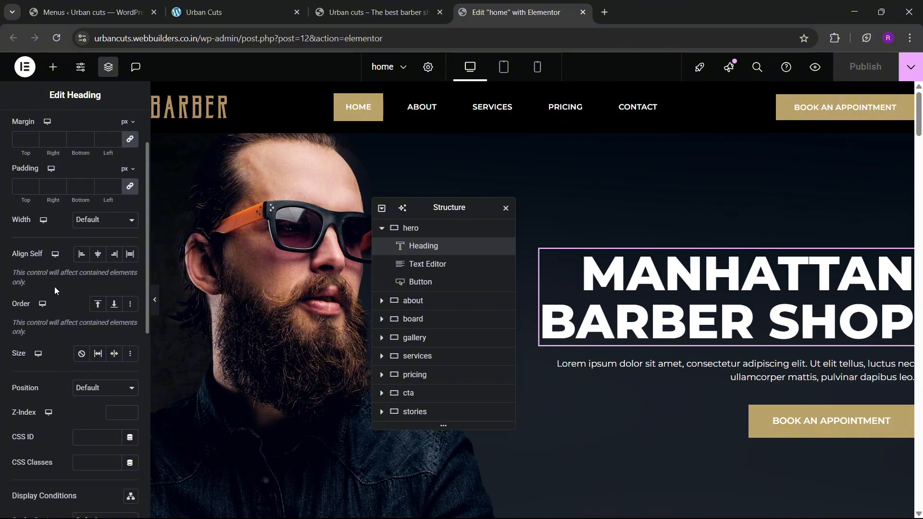
scroll(53, 286, "down", 3)
scroll(70, 308, "down", 3)
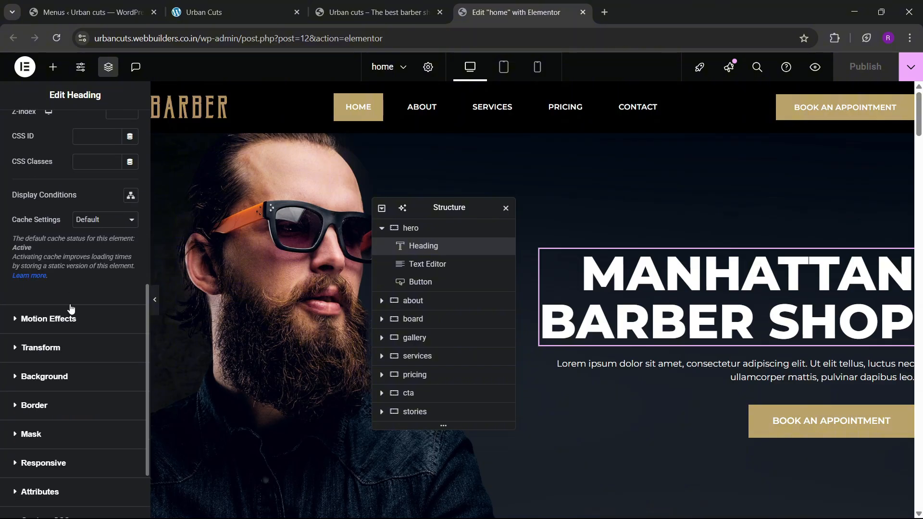
left_click(50, 320)
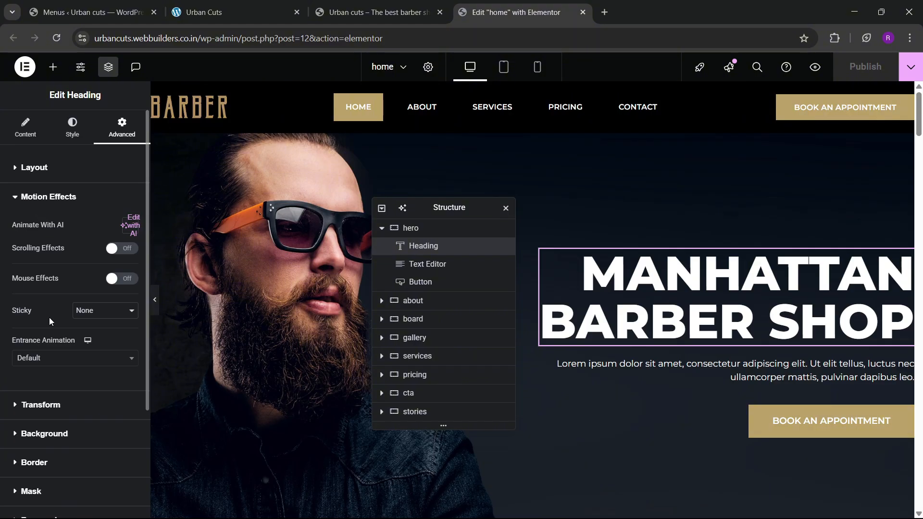
left_click(56, 279)
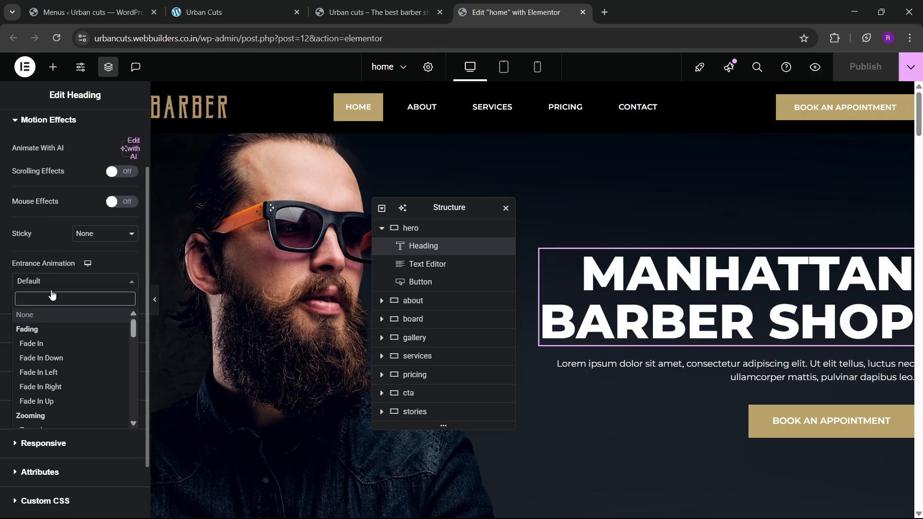
type("zoom")
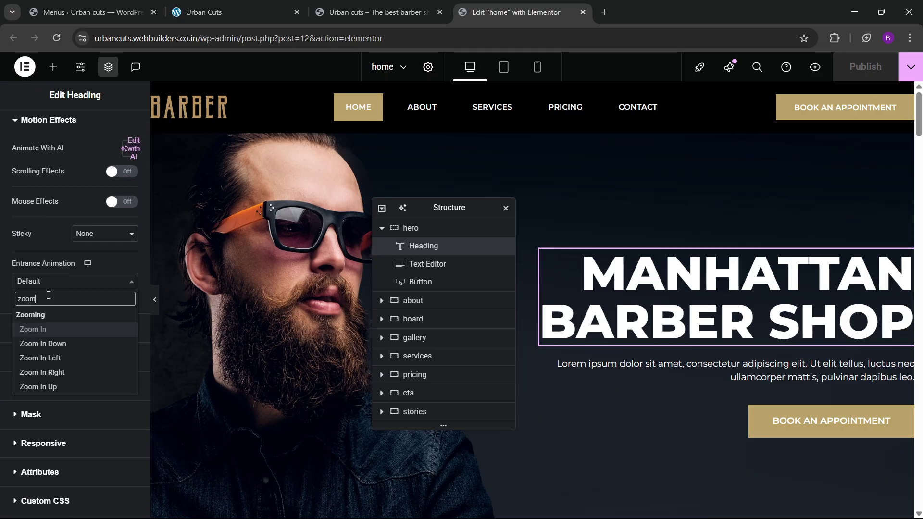
key("Return")
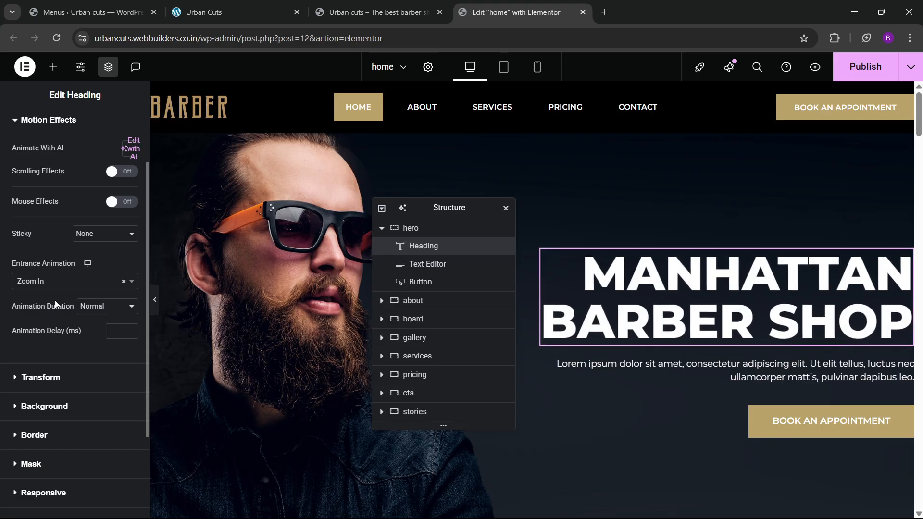
left_click(115, 331)
type("200")
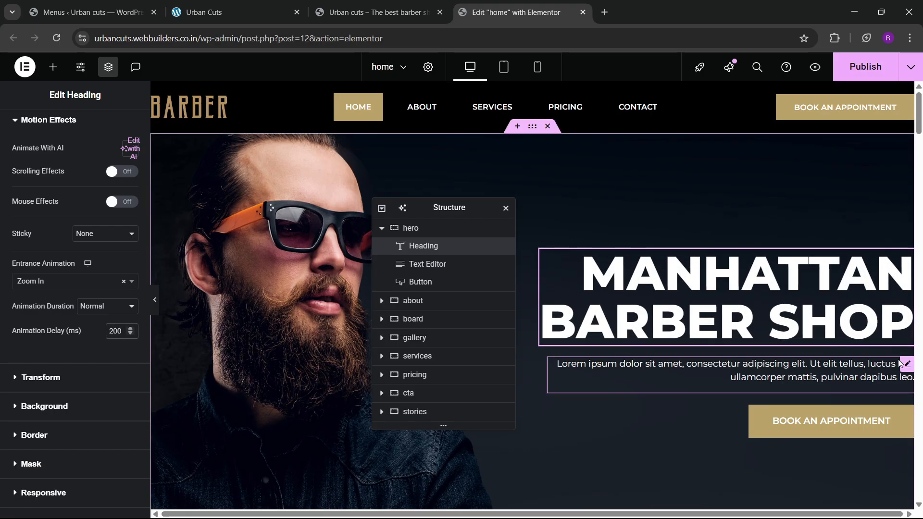
- Give the hero's paragraph text a Slide In Up entrance animation with a 400 ms delay
left_click(908, 365)
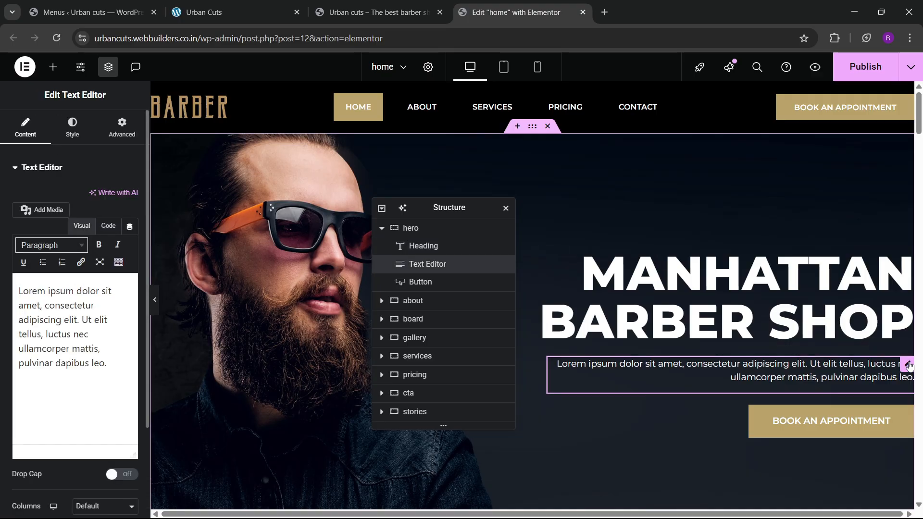
left_click(114, 137)
scroll(94, 257, "down", 10)
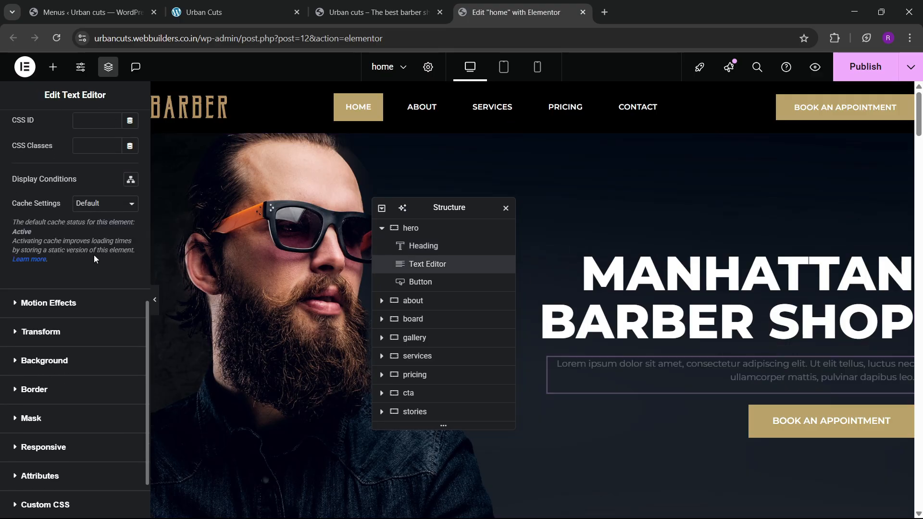
left_click(57, 251)
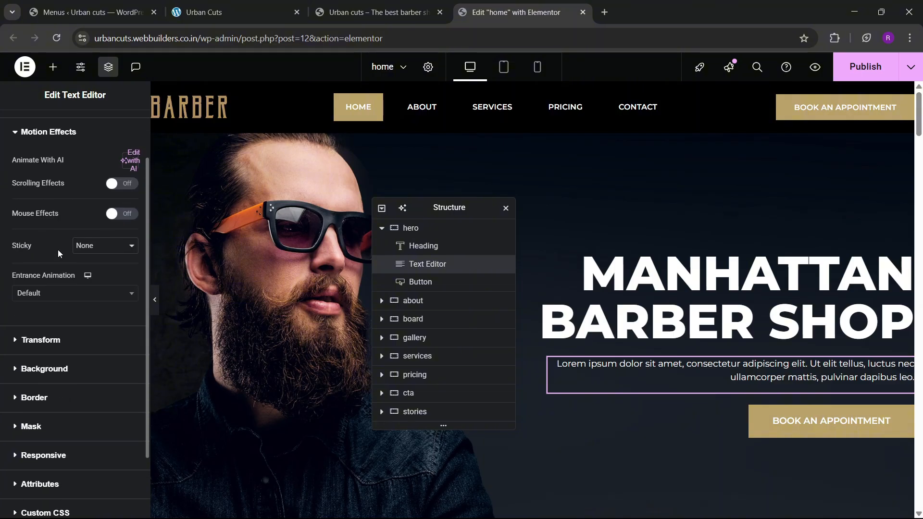
left_click(42, 292)
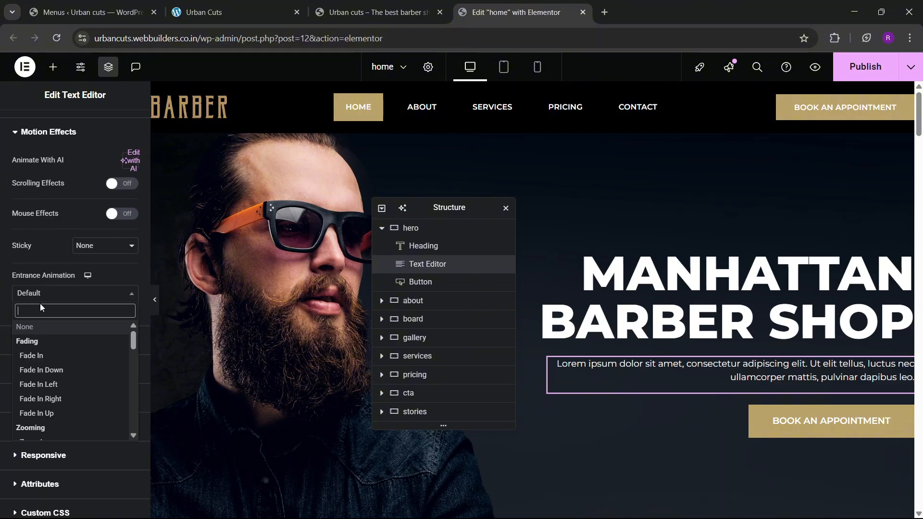
type("slide")
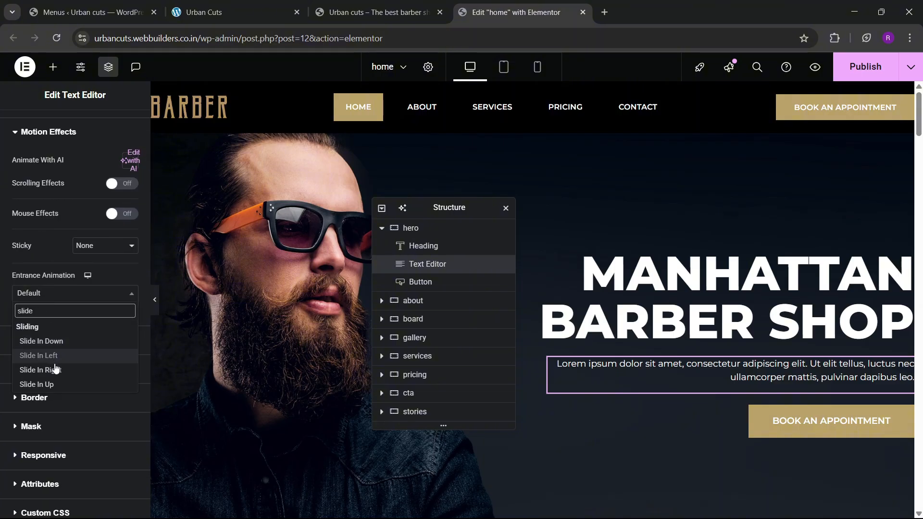
left_click(54, 385)
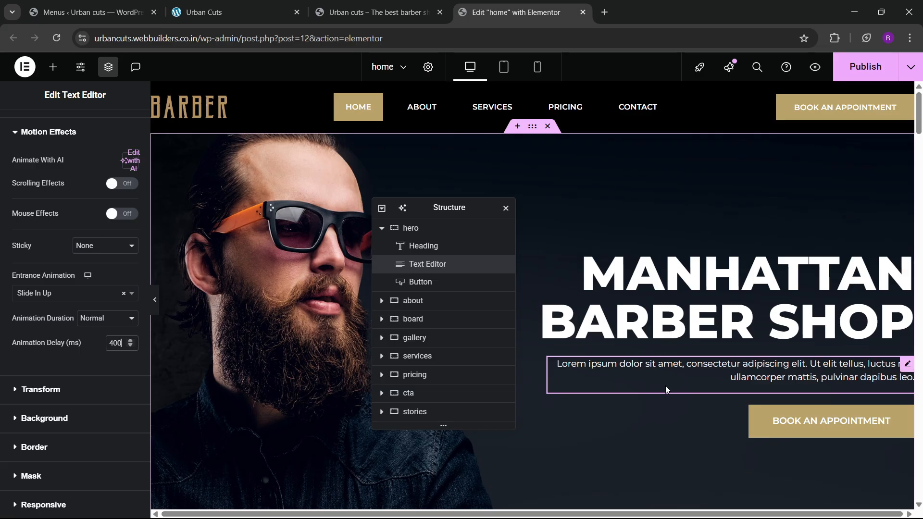
- Give the hero's Book an Appointment button a Zoom In entrance animation with a 600 ms delay
left_click(837, 423)
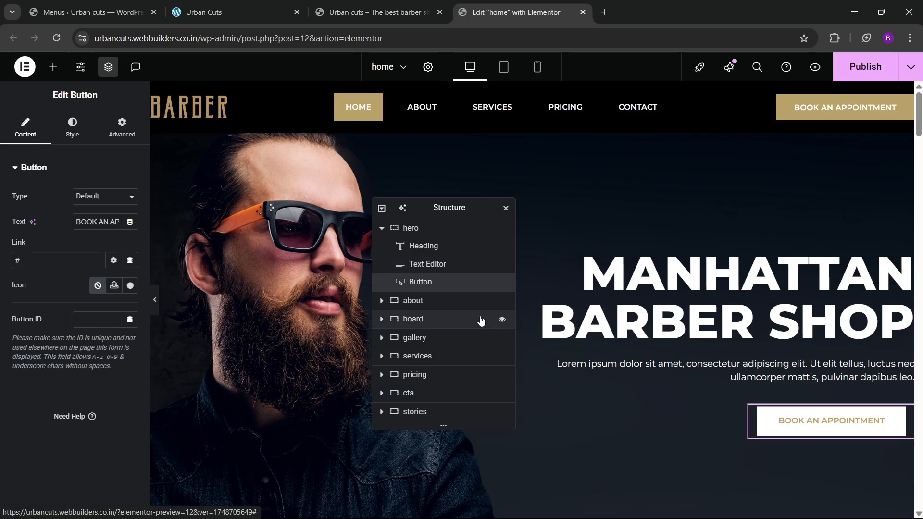
left_click(105, 134)
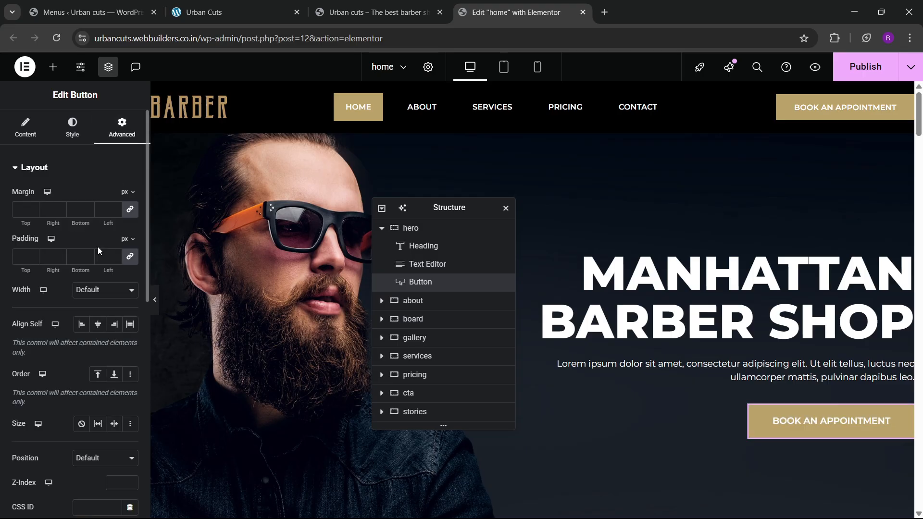
scroll(99, 252, "down", 10)
left_click(53, 230)
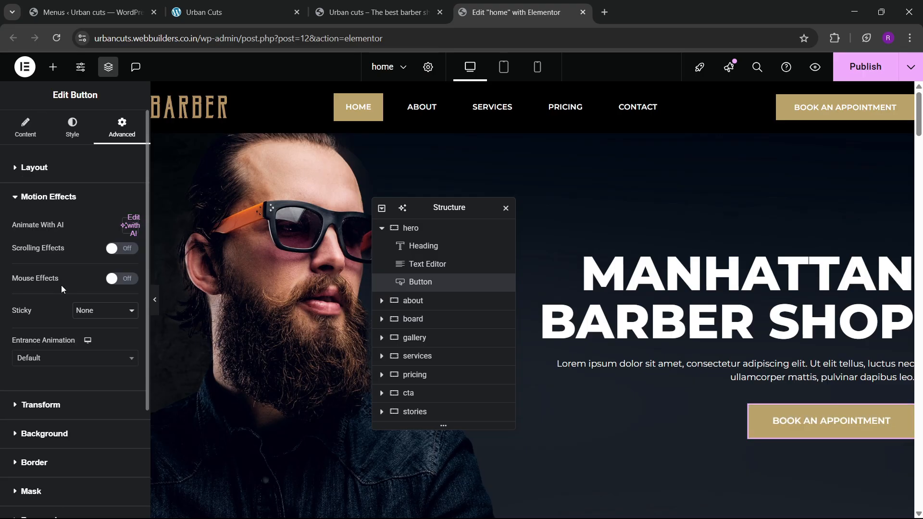
left_click(60, 358)
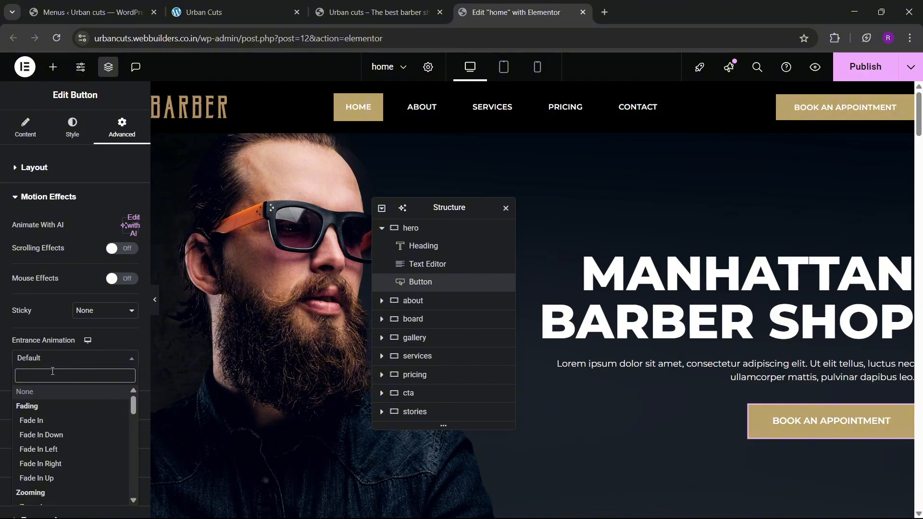
type("zom")
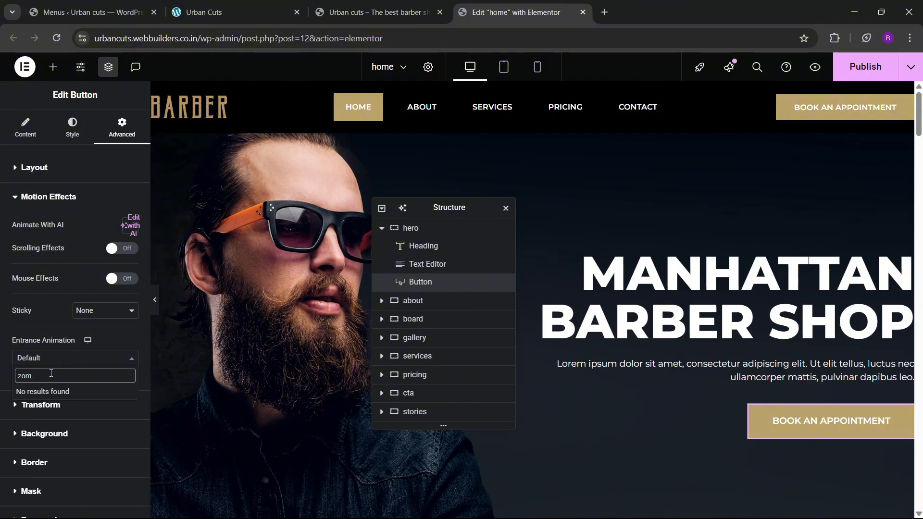
key("BackSpace")
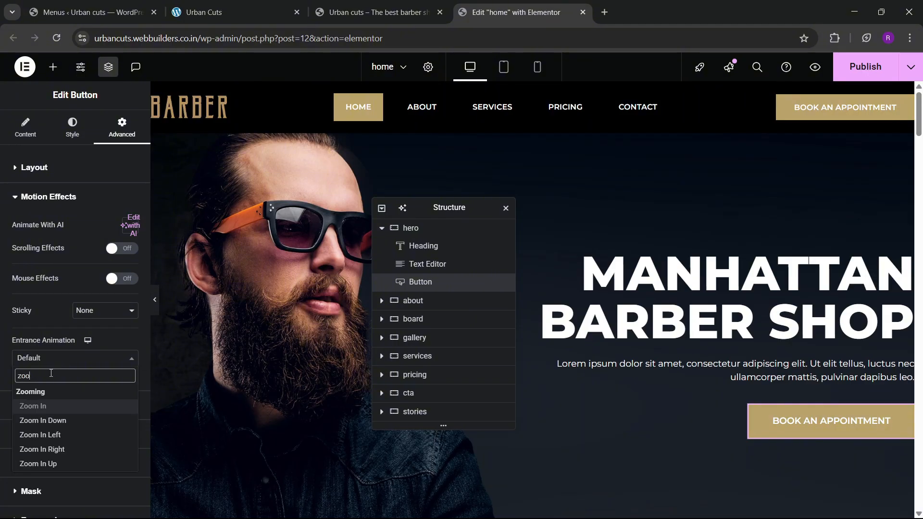
key("Return")
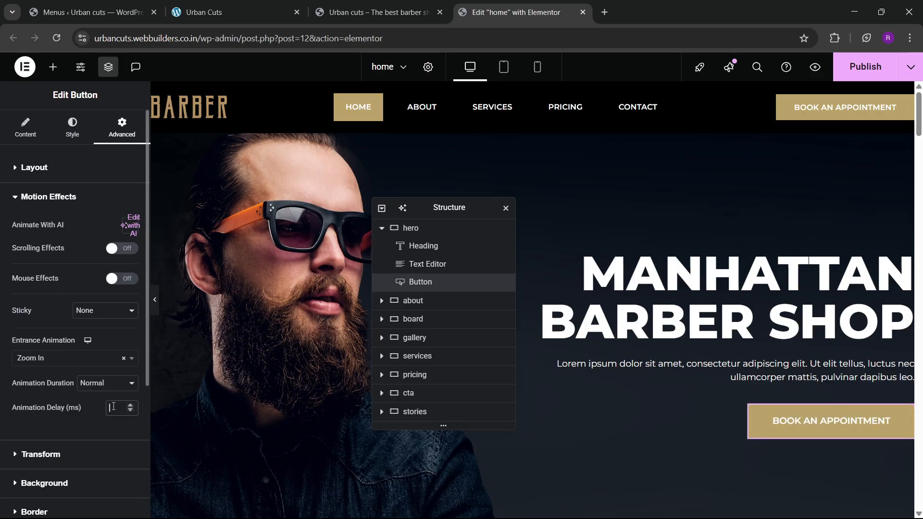
- Publish the home page with the animated hero section and switch to the live page's browser tab
scroll(599, 278, "down", 3)
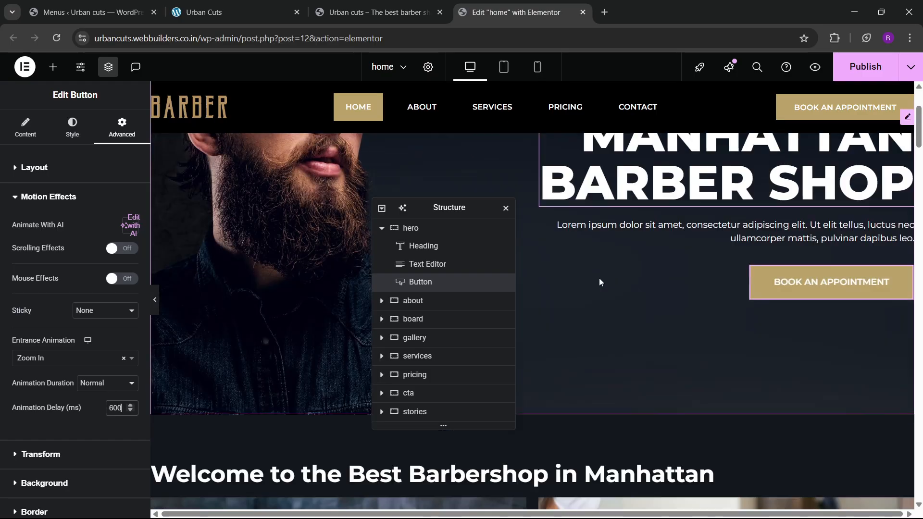
scroll(599, 278, "up", 3)
left_click(851, 71)
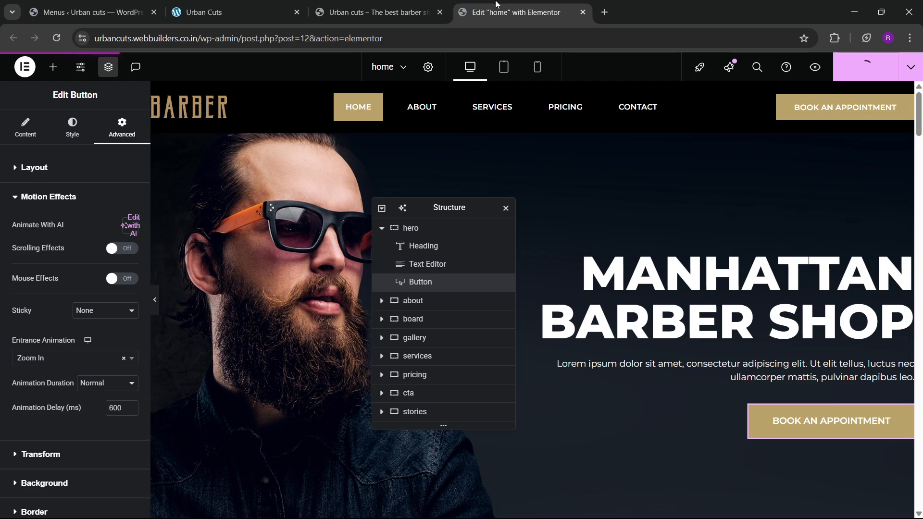
left_click(417, 5)
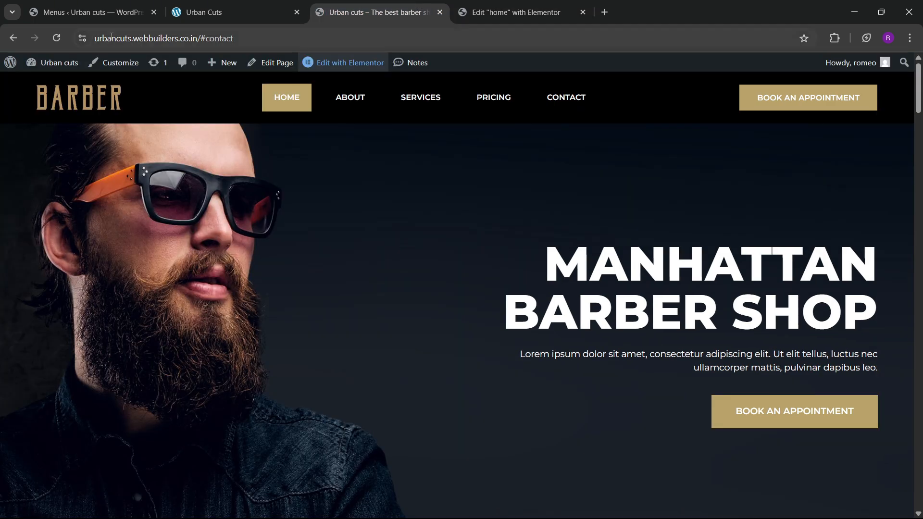
- Reload the live home page, then return to the Elementor editor and show the page in the mobile layout
left_click(59, 43)
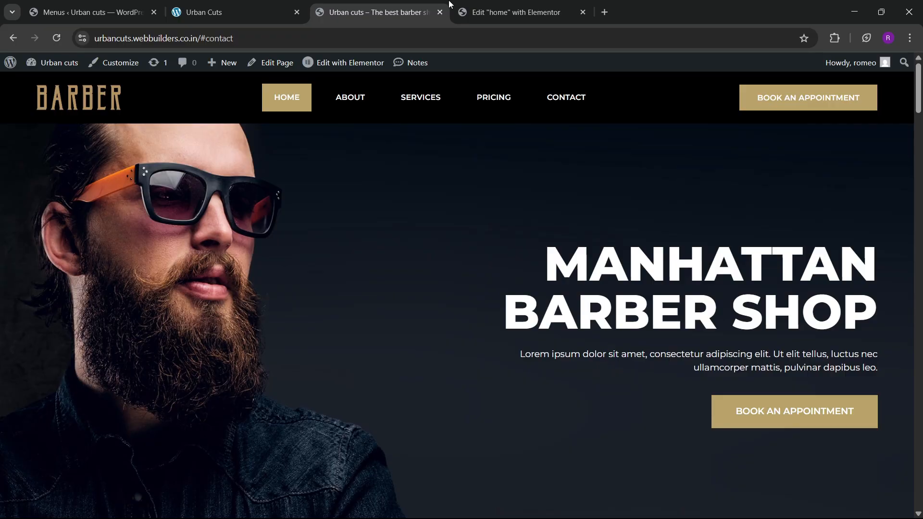
left_click(451, 6)
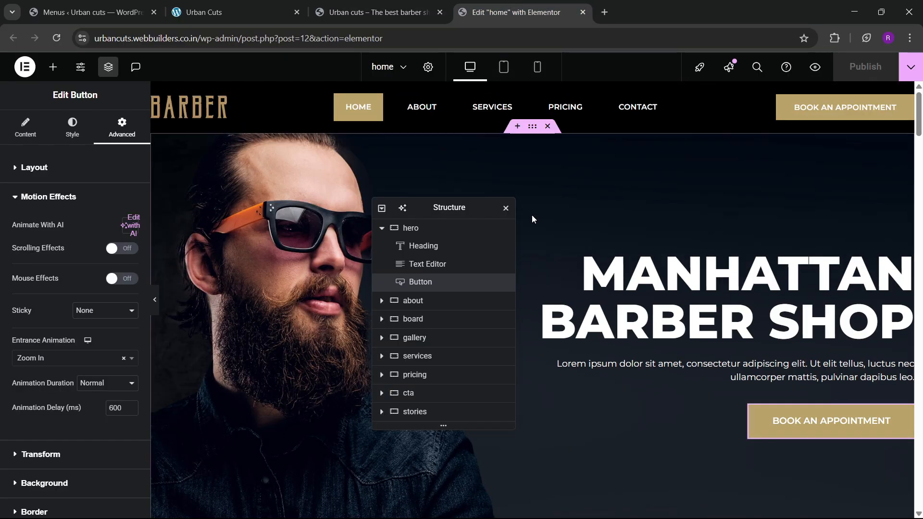
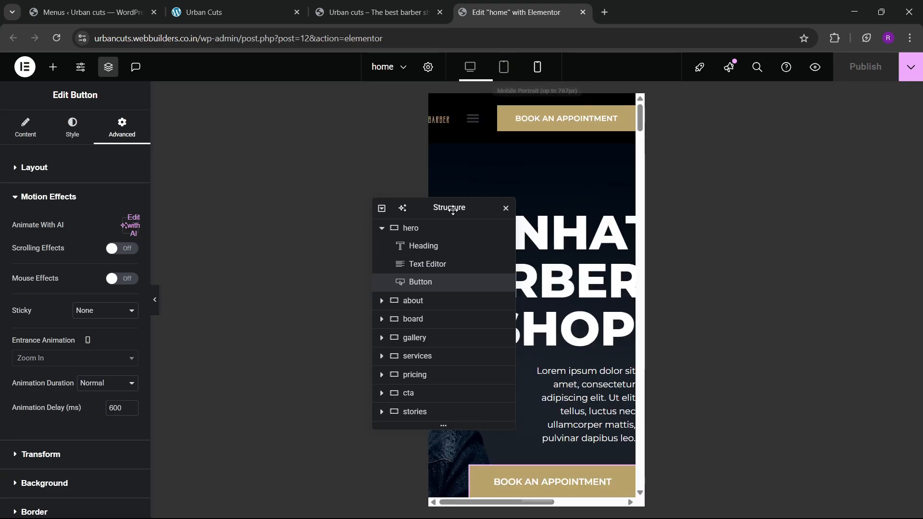
left_click_drag(433, 207, 295, 204)
scroll(508, 252, "down", 5)
scroll(509, 253, "up", 5)
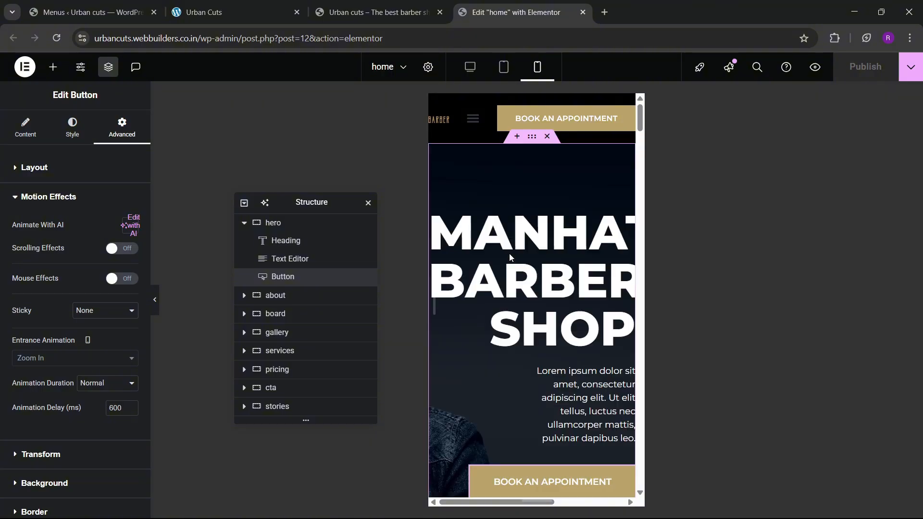
- Unlink the hero container's mobile padding values and set the right and left padding to 20 px
left_click(531, 138)
left_click(121, 128)
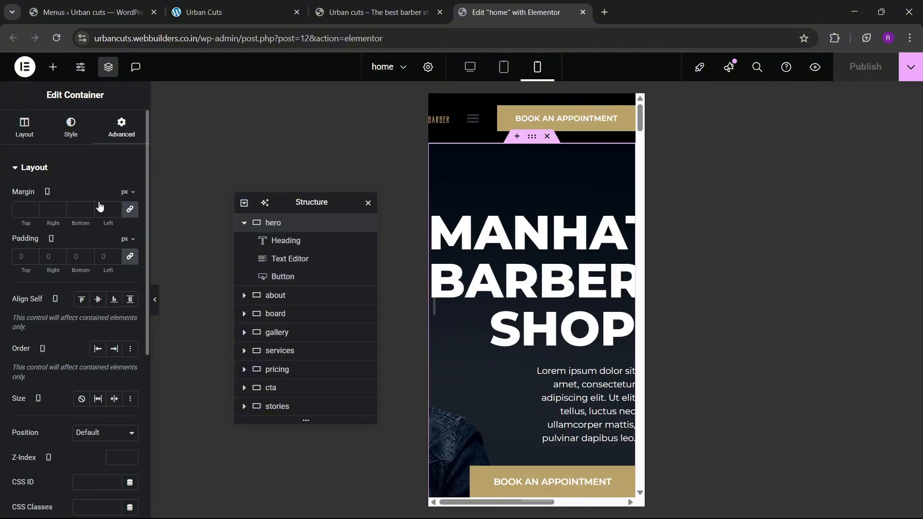
left_click(129, 257)
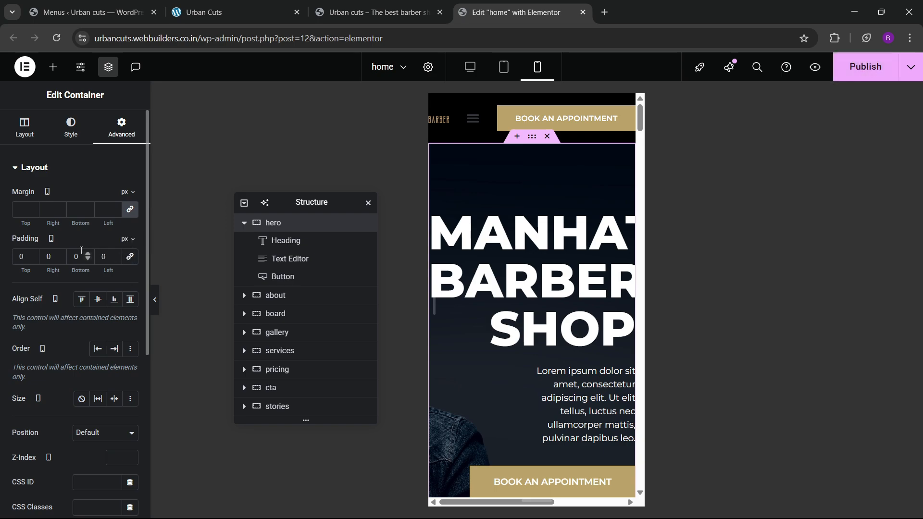
left_click(45, 258)
type("2")
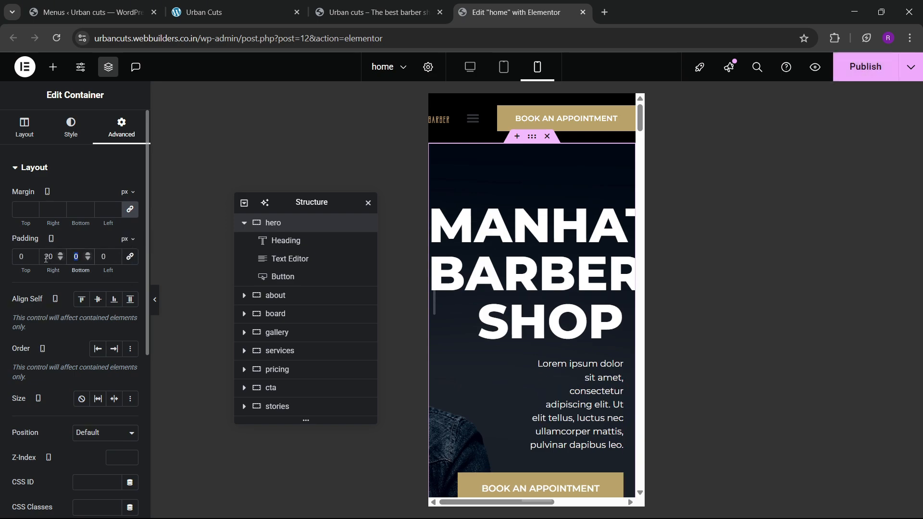
type("20")
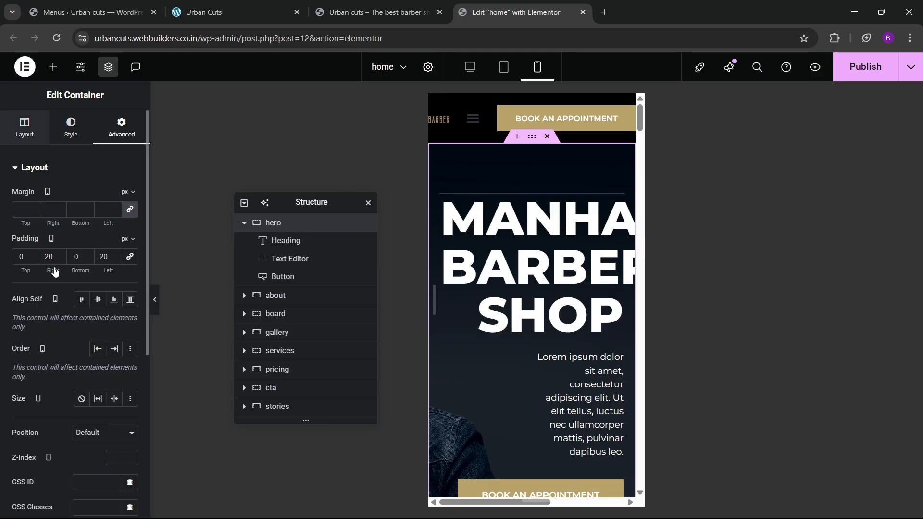
- Set the hero container's minimum height on mobile to 400 px
left_click(25, 127)
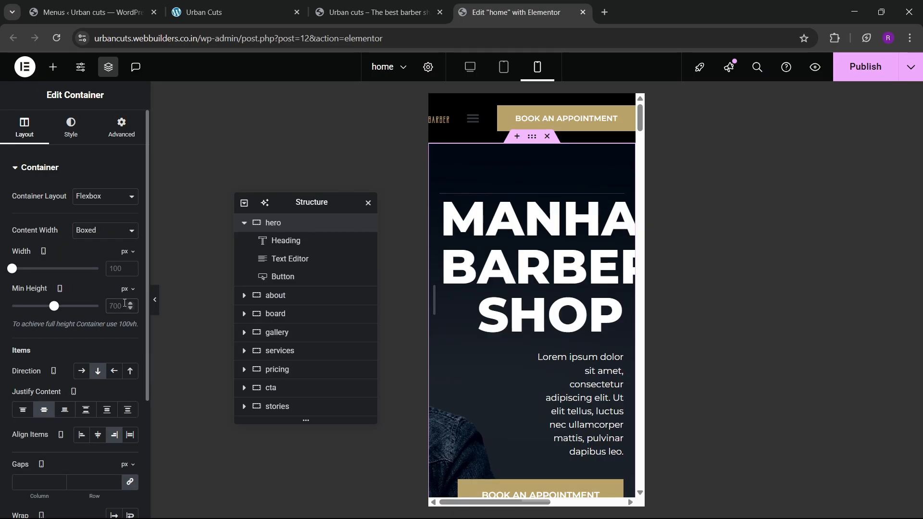
left_click(118, 306)
type("400")
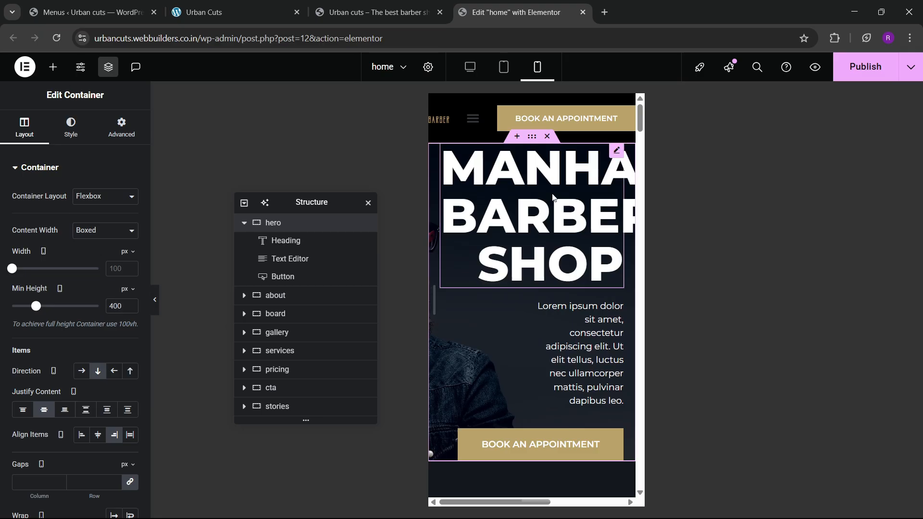
- Set the hero's "Manhattan barber shop" heading to a font size of 40 px on mobile and center it
left_click(553, 197)
left_click(72, 129)
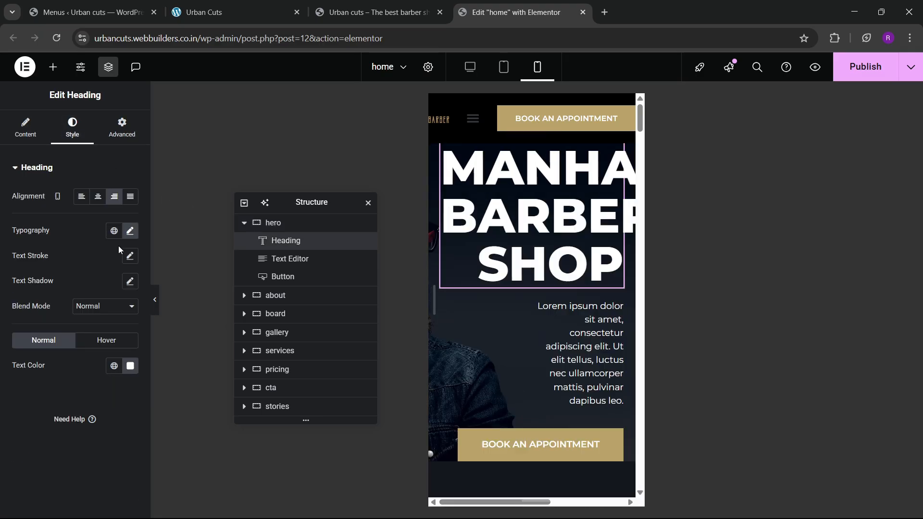
left_click(129, 232)
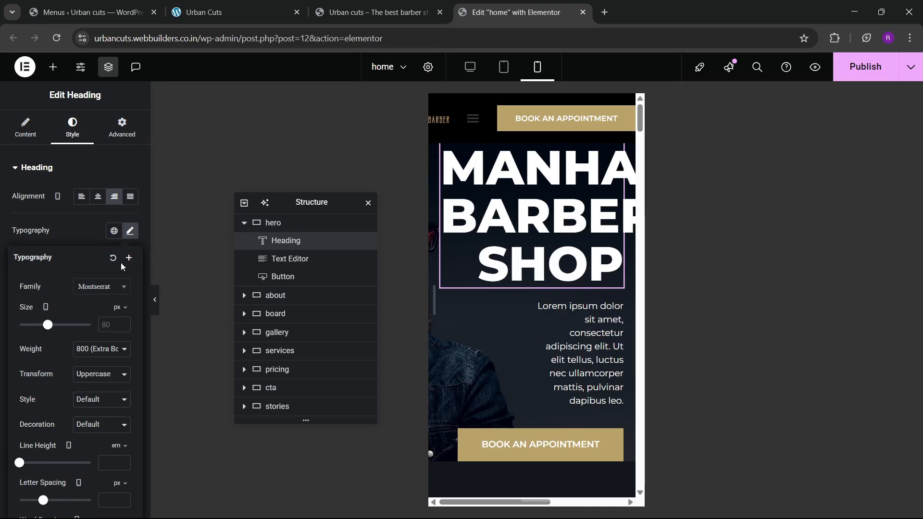
left_click(109, 326)
type("40")
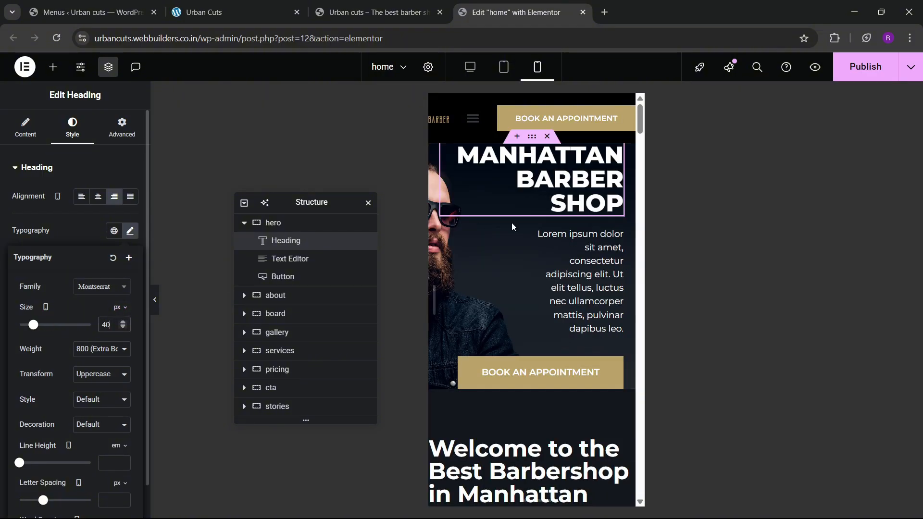
left_click(97, 196)
- Set the hero container's Align Items to center for the mobile layout
left_click(552, 238)
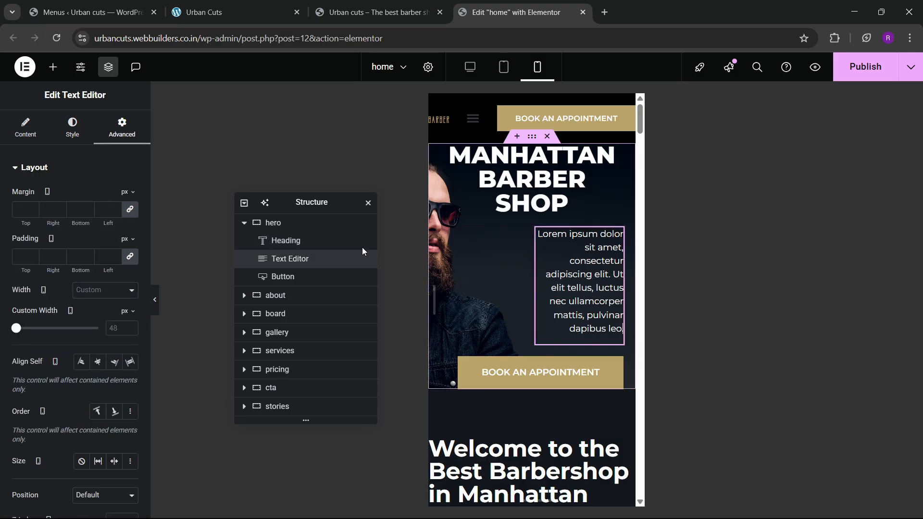
left_click(284, 223)
scroll(79, 318, "down", 3)
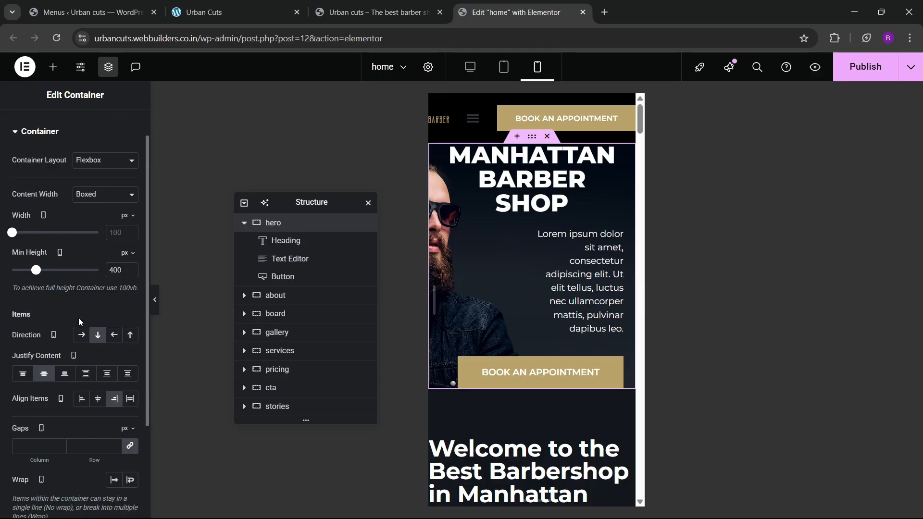
left_click(98, 322)
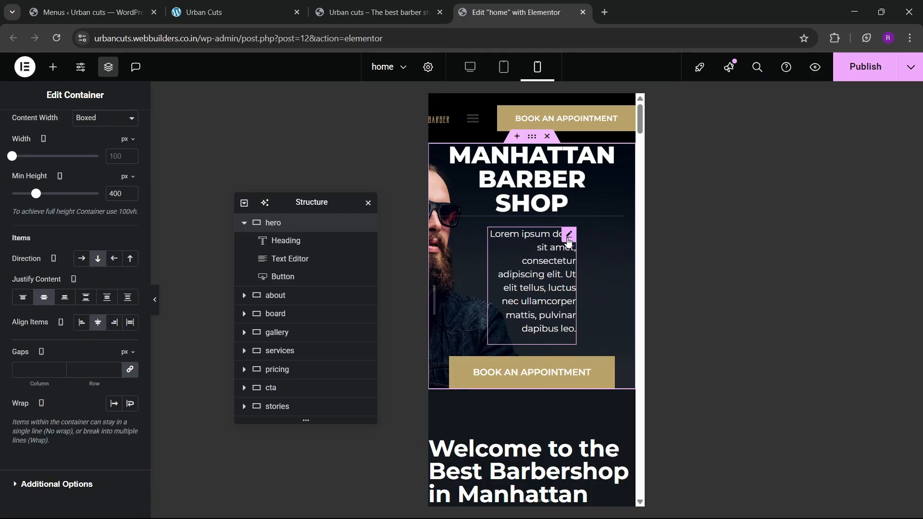
- Make the hero's paragraph text full width (100%) on mobile and center its alignment
left_click(290, 259)
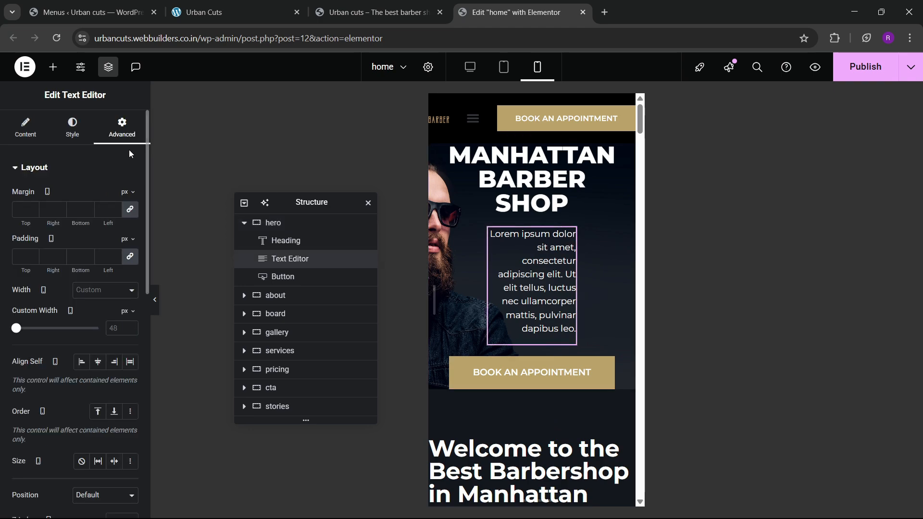
left_click(96, 290)
left_click(95, 324)
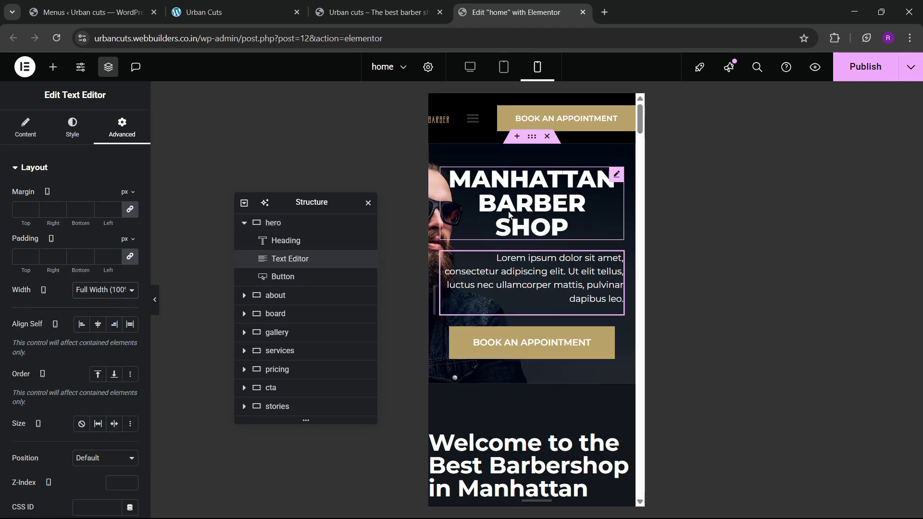
left_click(72, 127)
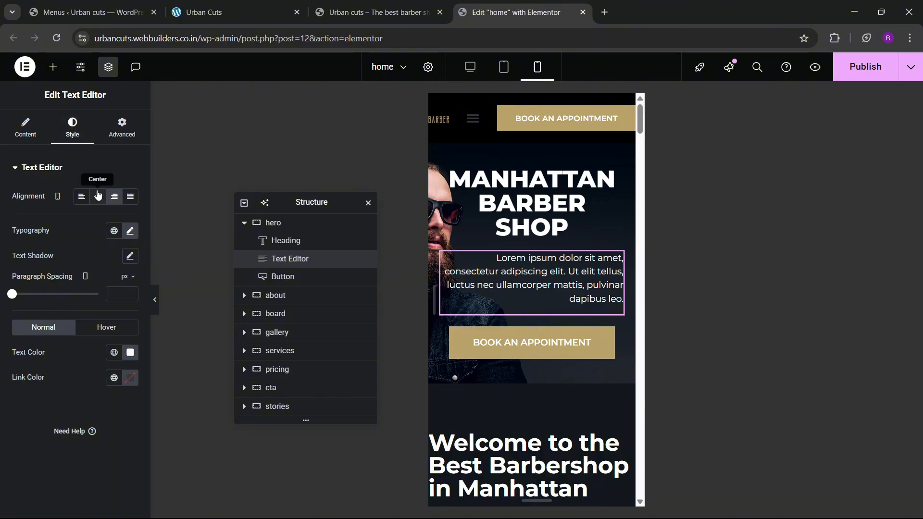
left_click(97, 196)
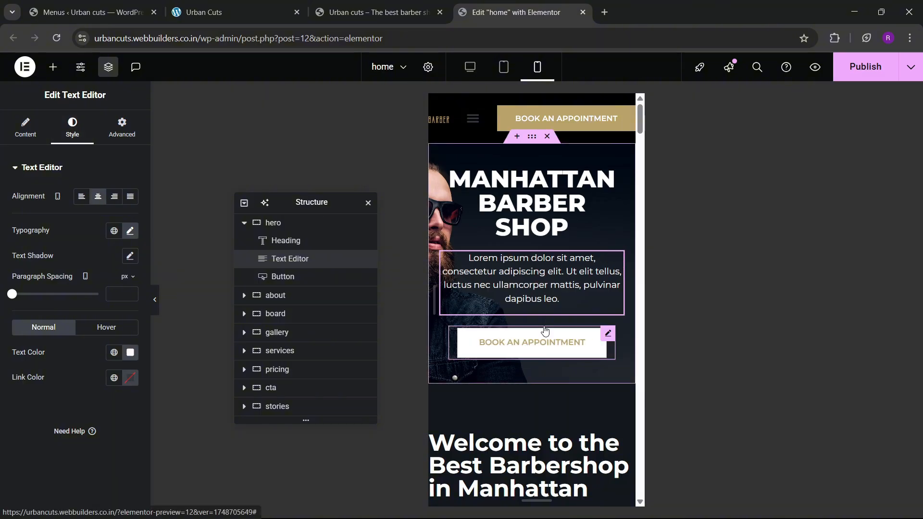
- Set the about container's mobile padding to 60 px top and bottom and 20 px right and left, with unlinked values
scroll(544, 326, "down", 4)
scroll(542, 274, "up", 1)
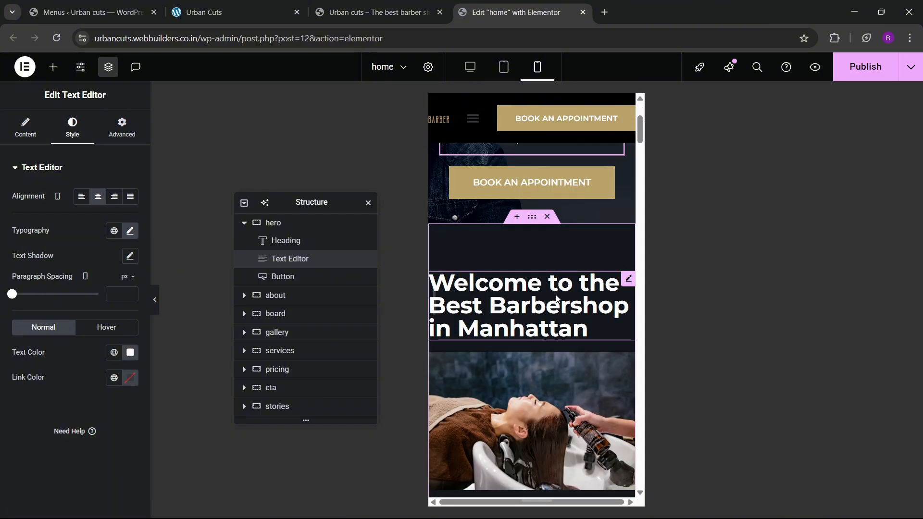
left_click(535, 224)
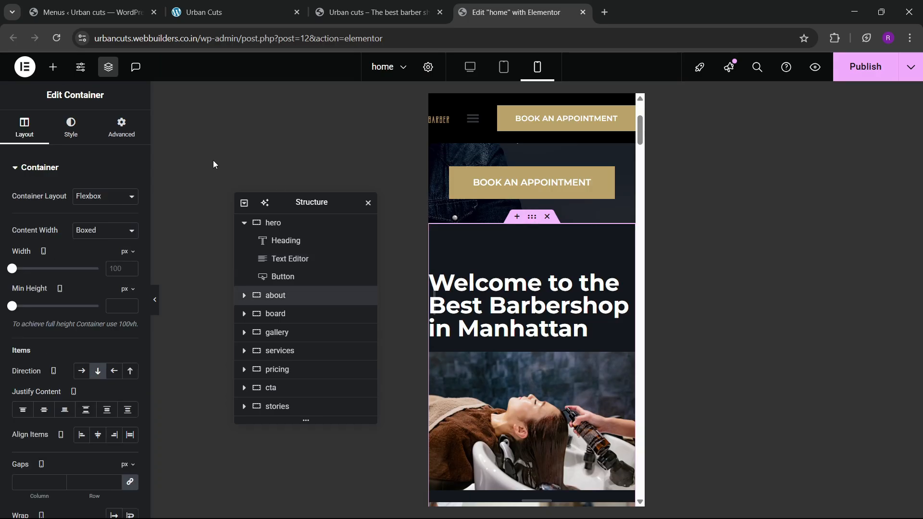
left_click(121, 128)
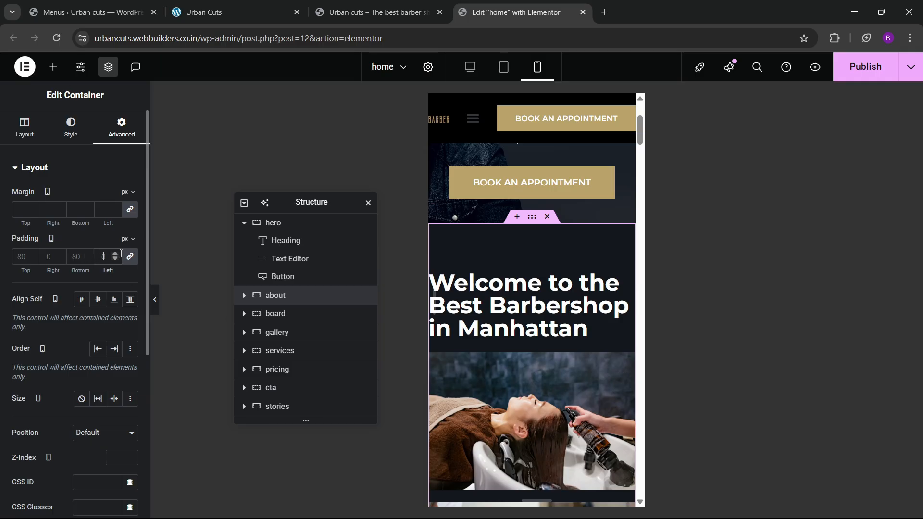
left_click(136, 262)
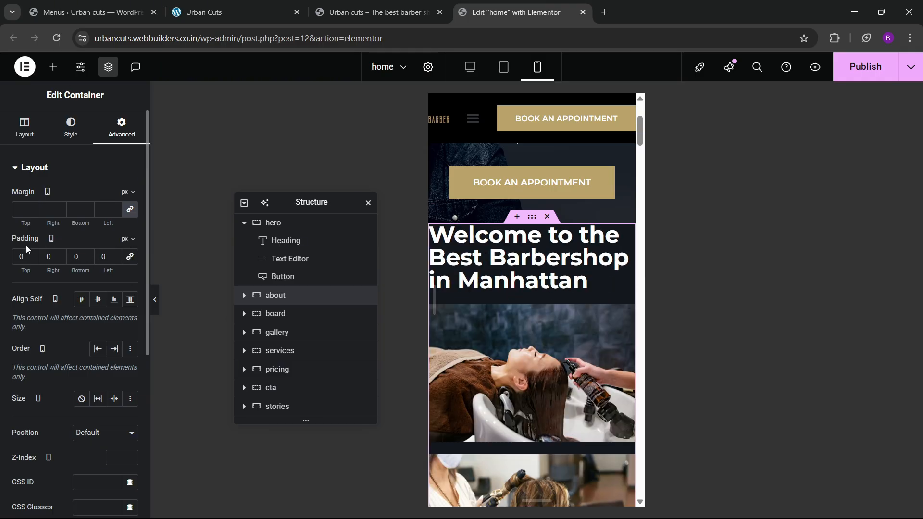
type("60")
key("Tab")
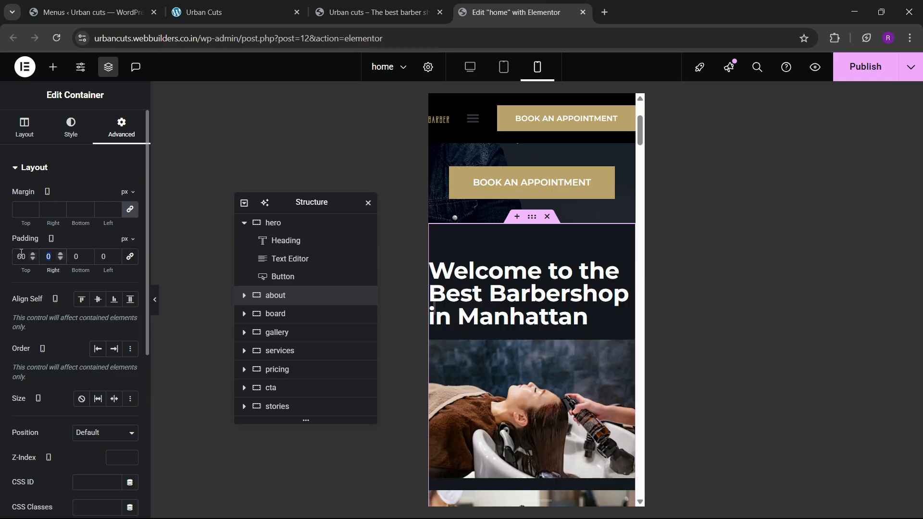
type("20")
key("Tab")
type("60")
key("Tab")
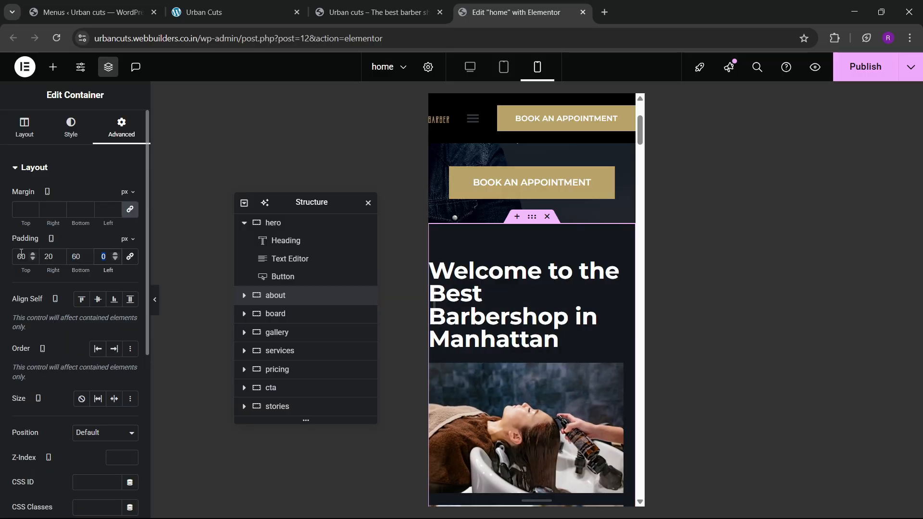
type("20")
- Set the board container's mobile padding to 60 px top and bottom and 20 px right and left, with unlinked values
scroll(505, 376, "down", 15)
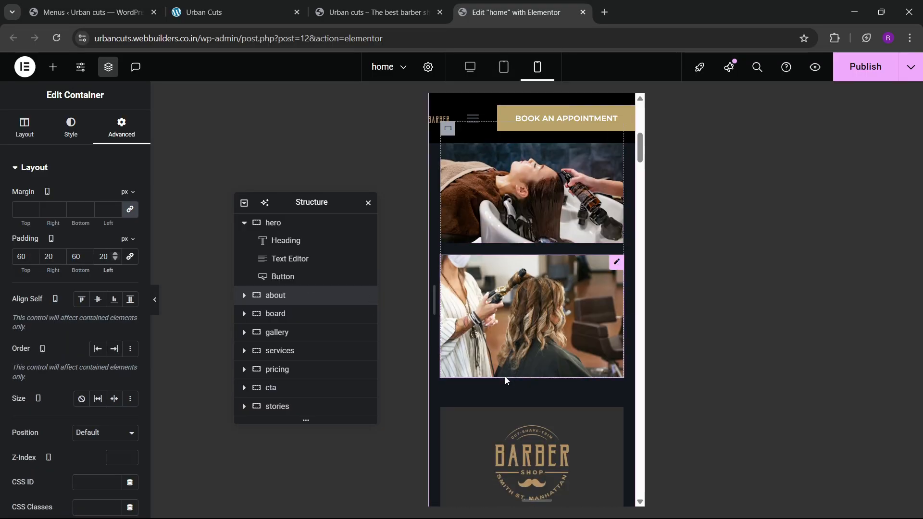
scroll(505, 377, "up", 1)
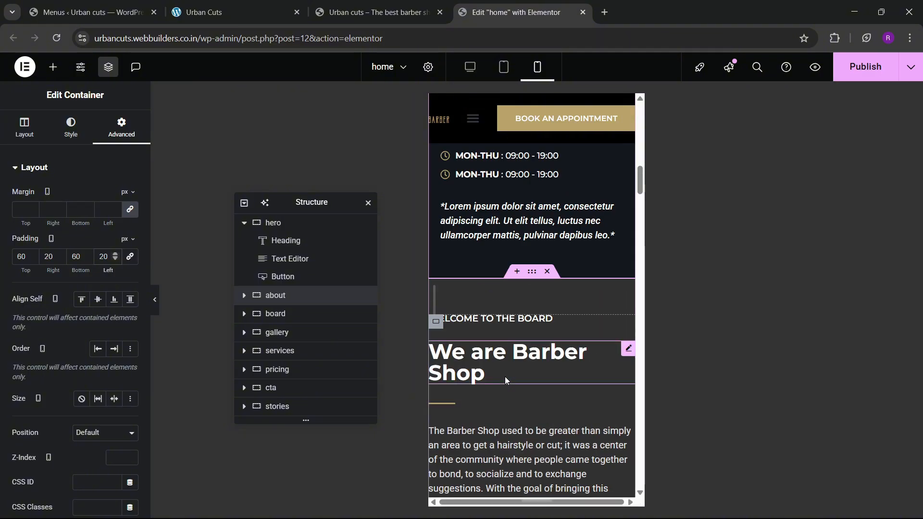
left_click(536, 276)
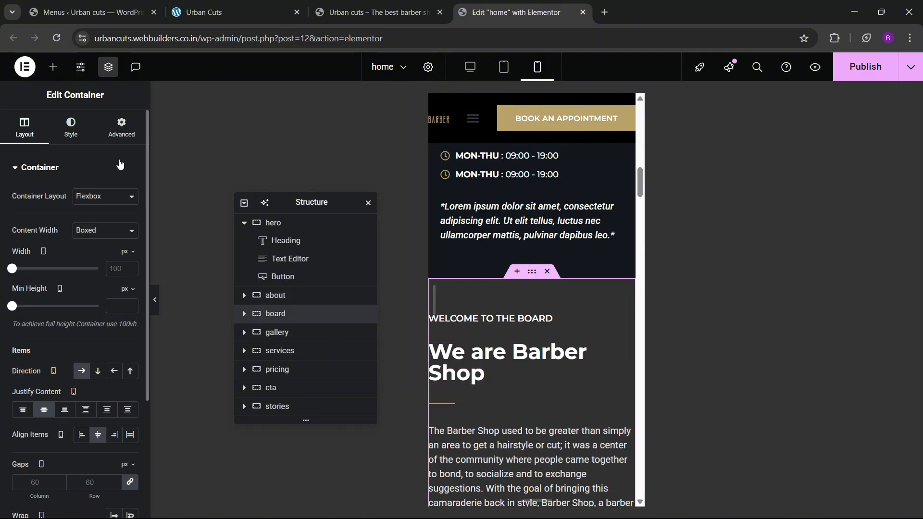
left_click(121, 137)
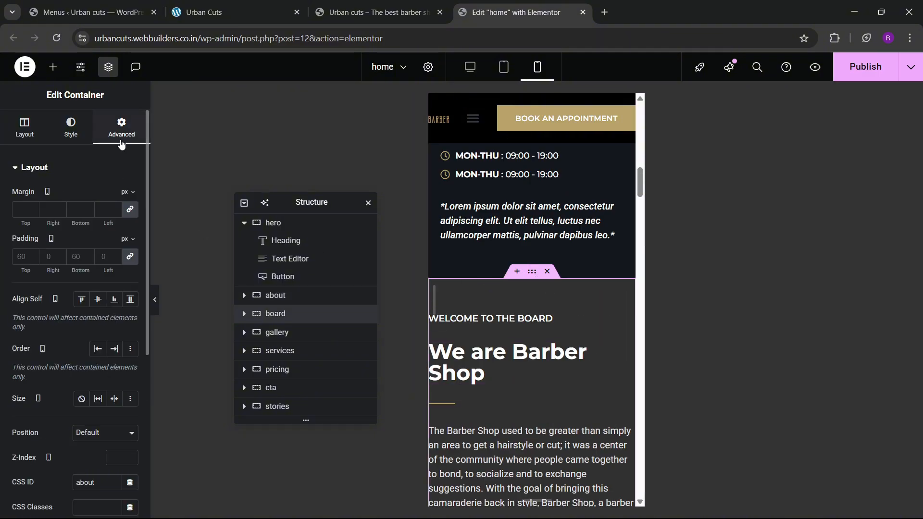
left_click(130, 256)
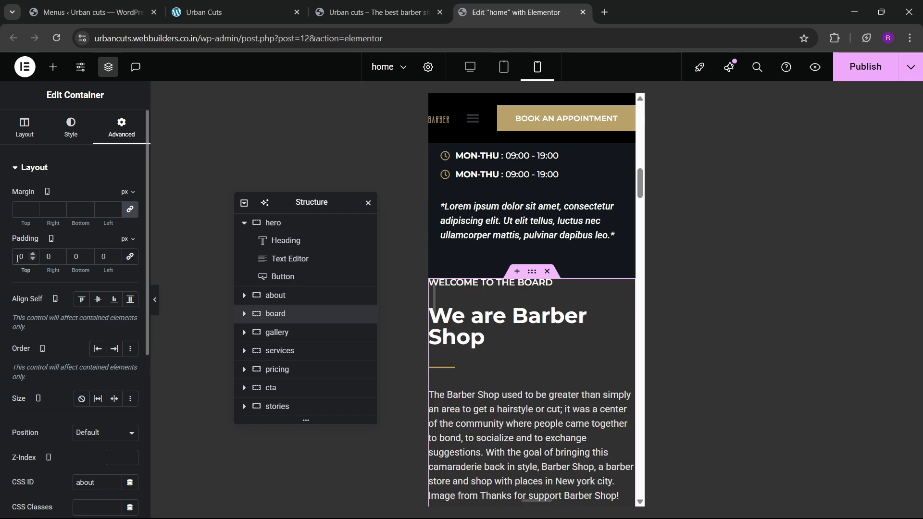
type("6")
key("Tab")
type("20")
key("Tab")
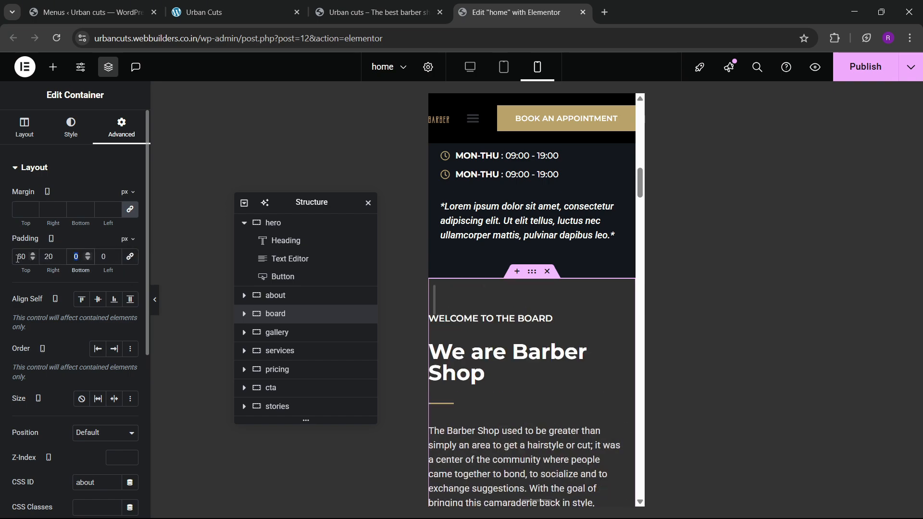
type("60")
key("Tab")
type("20")
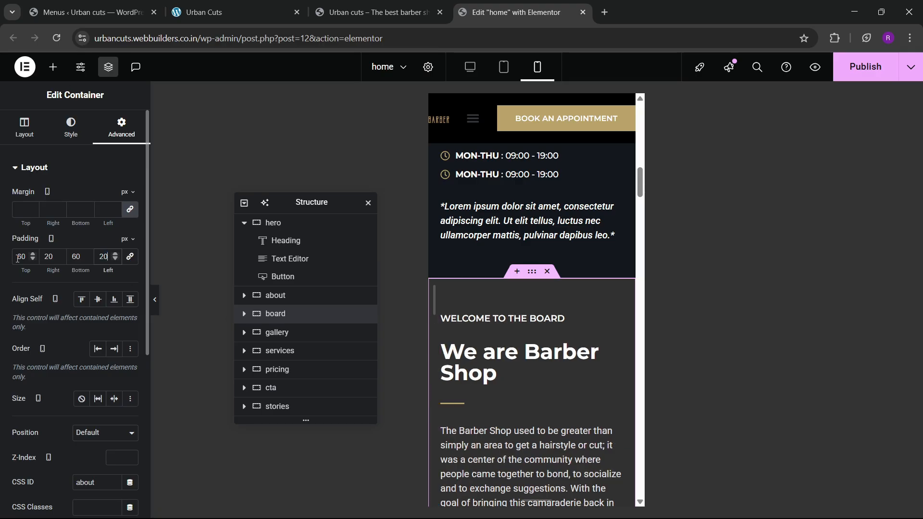
- Set the services container's mobile padding to 60 px top and bottom and 20 px right and left, with unlinked values
scroll(495, 310, "down", 15)
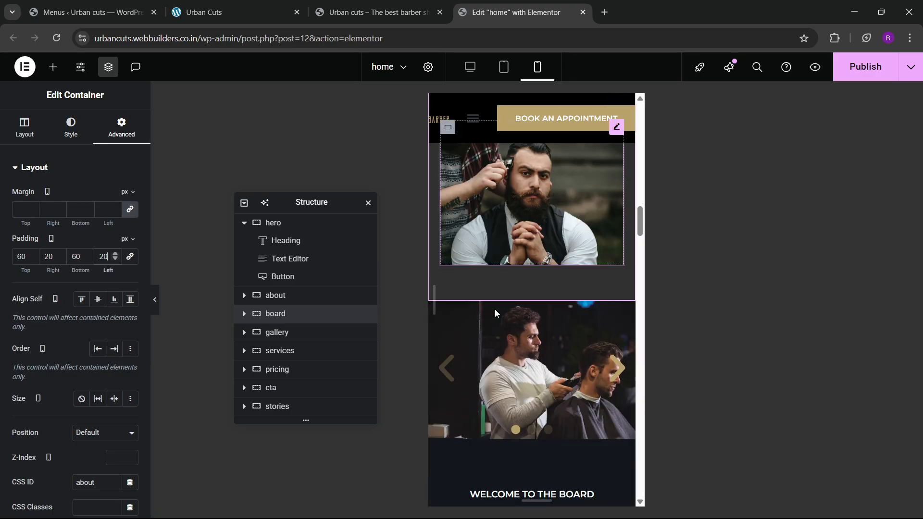
scroll(502, 310, "down", 4)
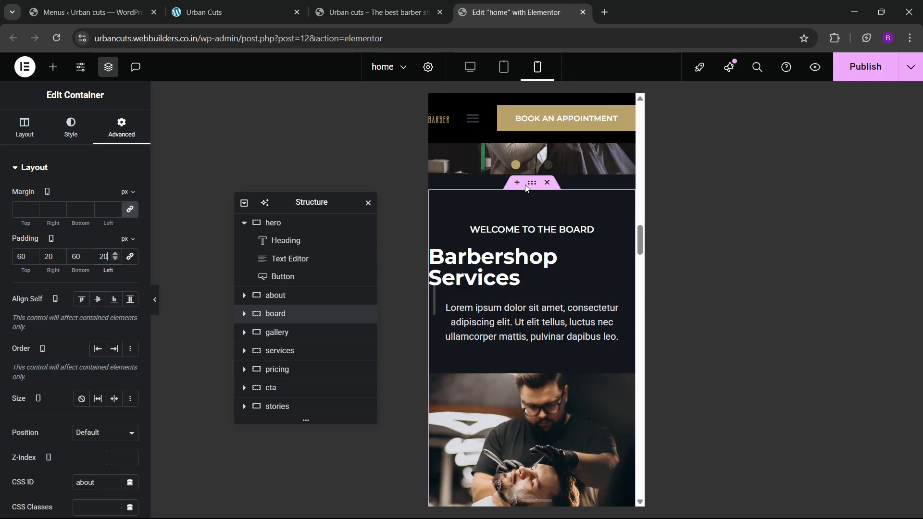
left_click(527, 183)
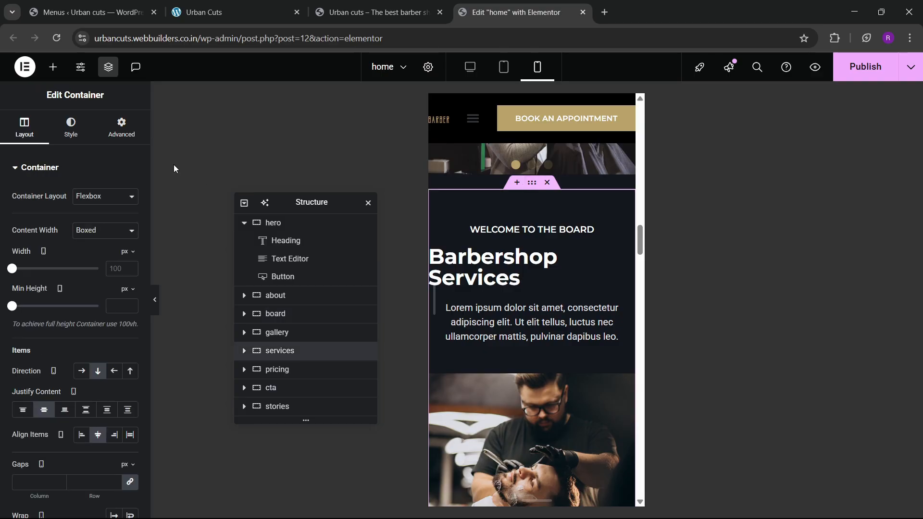
left_click(122, 128)
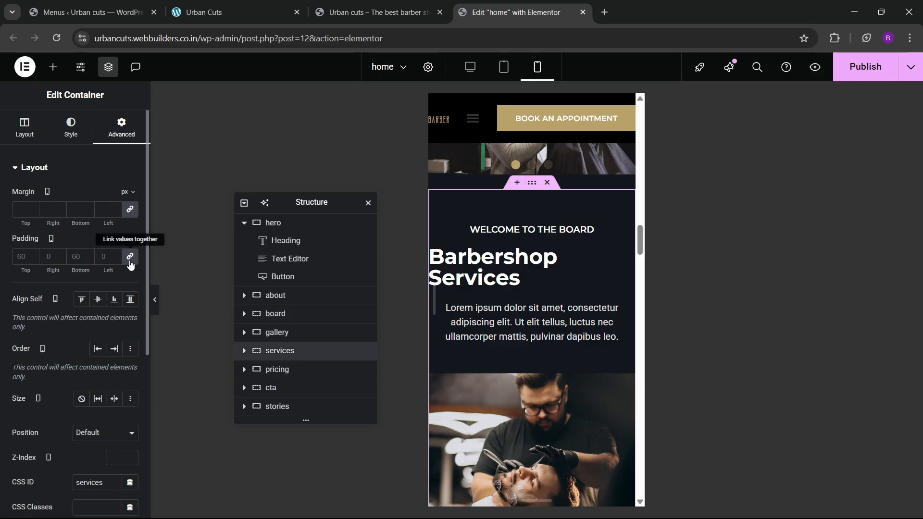
left_click(130, 261)
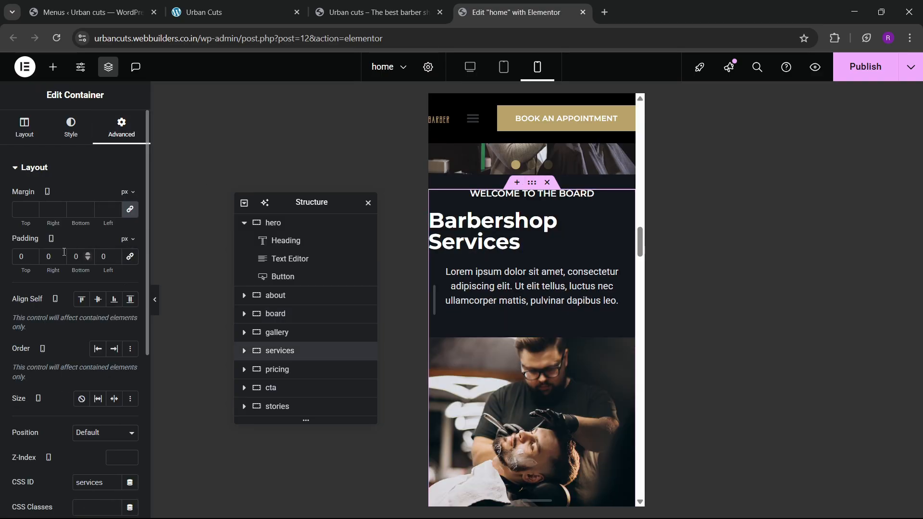
left_click(18, 262)
type("60")
key("Tab")
type("20")
key("Tab")
type("60")
key("Tab")
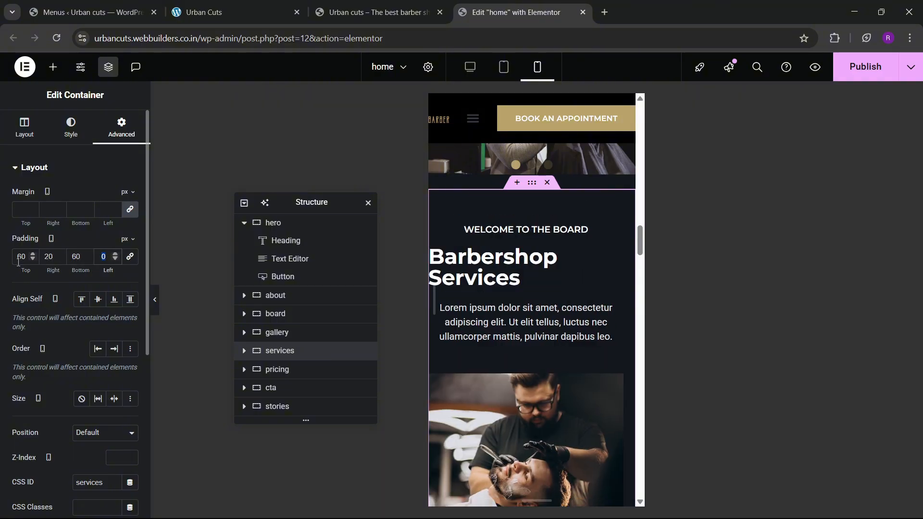
type("20")
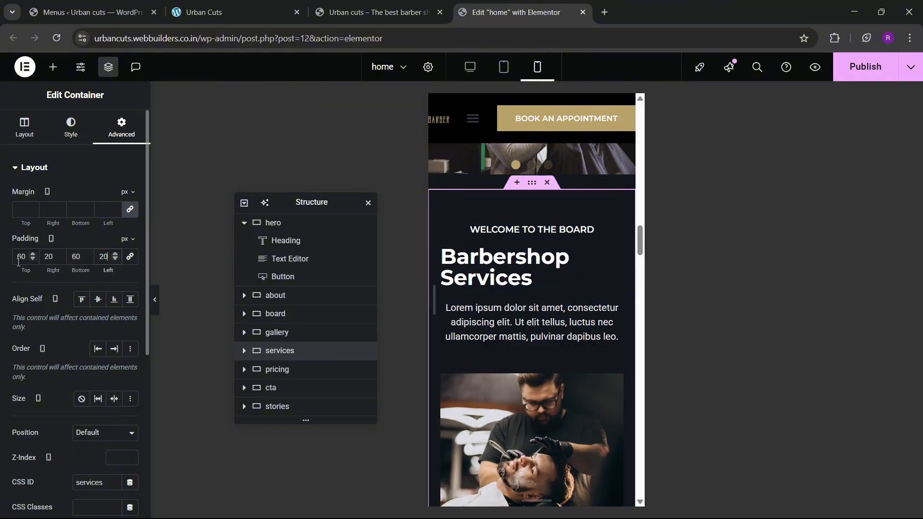
- Center the "Barbershop Services" heading in the mobile layout
left_click(503, 255)
left_click(72, 128)
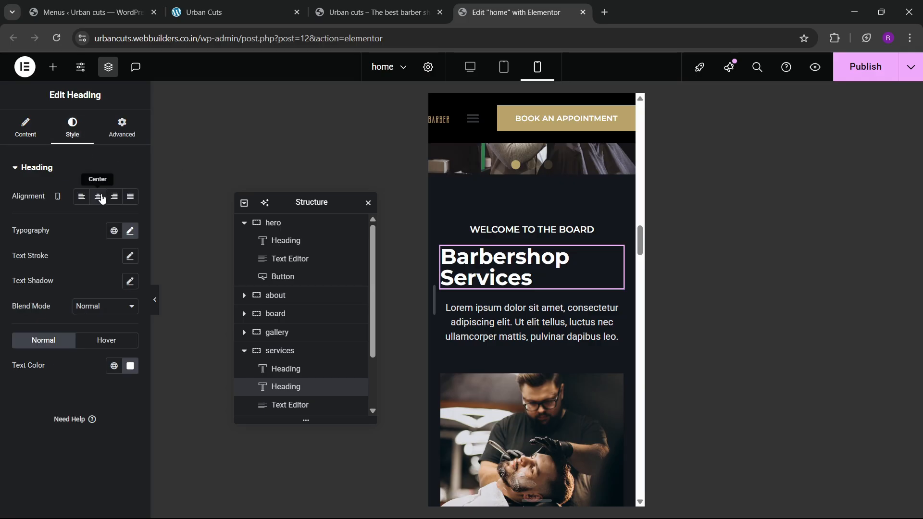
left_click(98, 196)
- Set the pricing container's mobile padding to 60 px top and bottom and 20 px right and left, with unlinked values
scroll(538, 323, "down", 5)
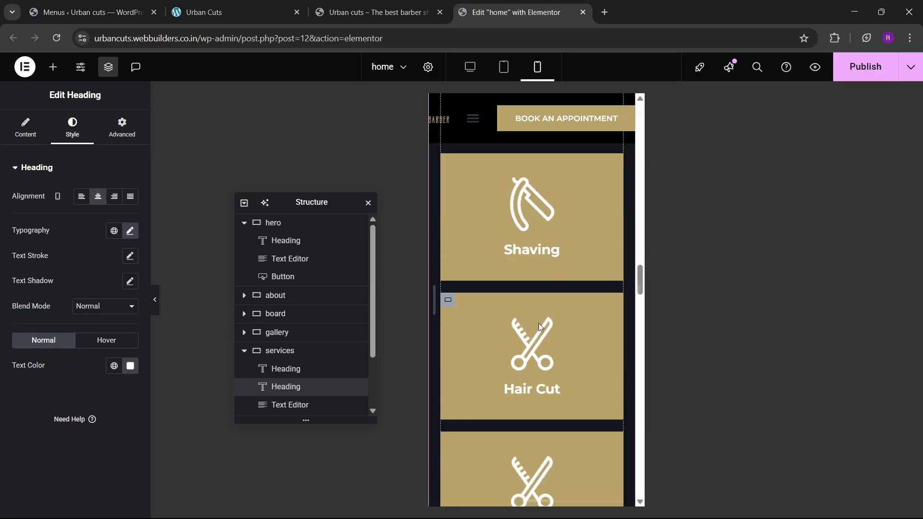
scroll(538, 323, "down", 5)
scroll(538, 323, "up", 2)
scroll(538, 326, "down", 2)
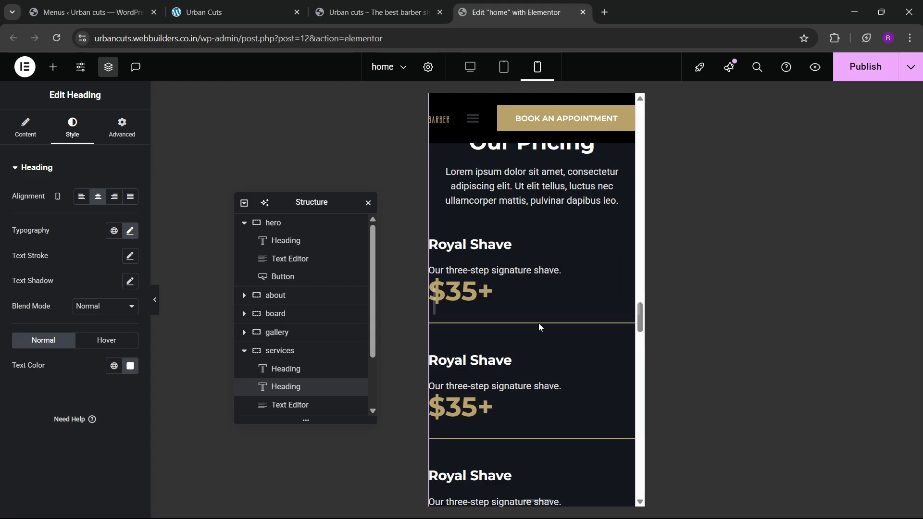
scroll(538, 324, "up", 3)
left_click(530, 211)
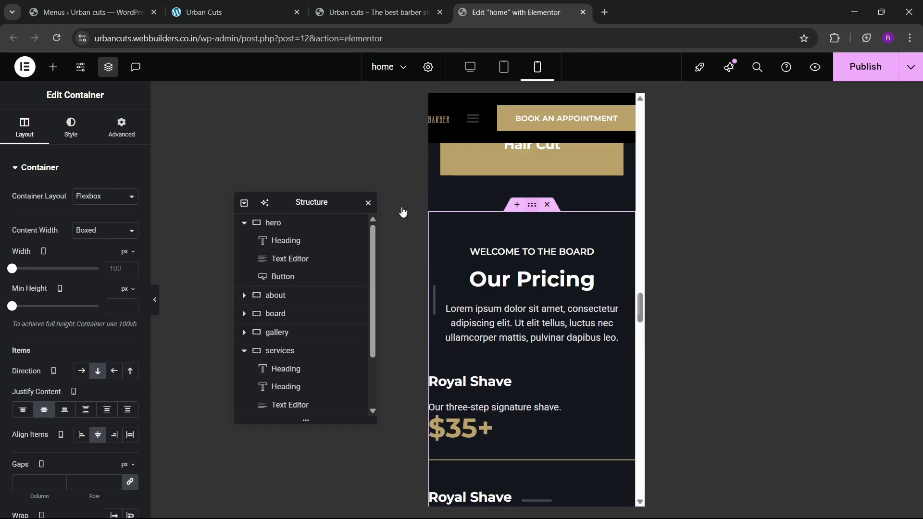
left_click(107, 136)
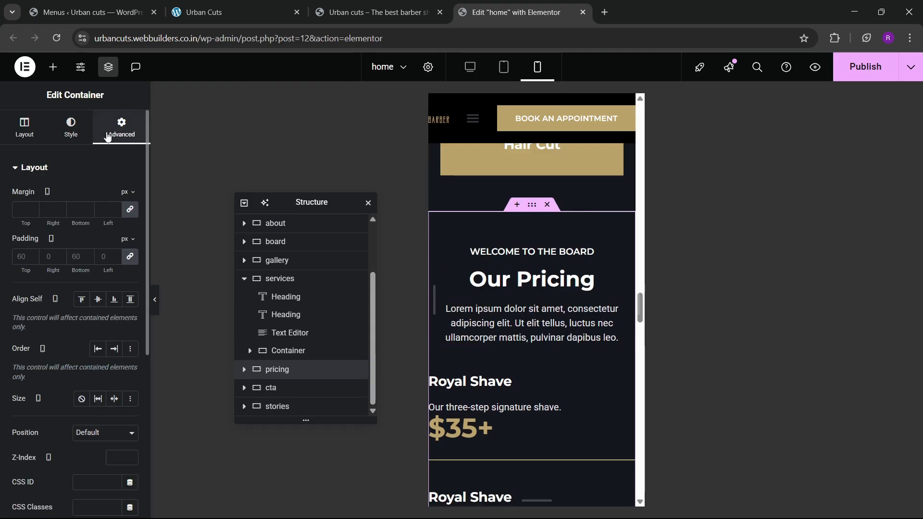
left_click(130, 256)
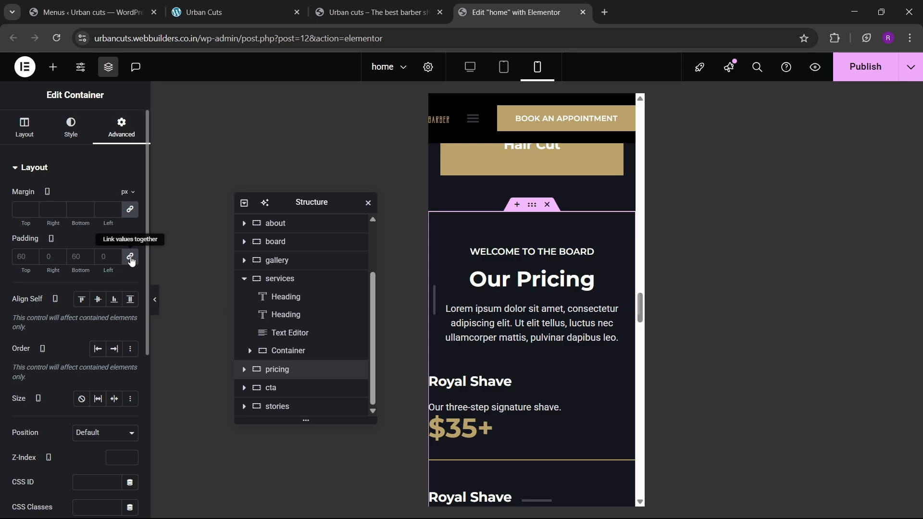
left_click(16, 256)
type("6")
key("Tab")
type("20")
key("Tab")
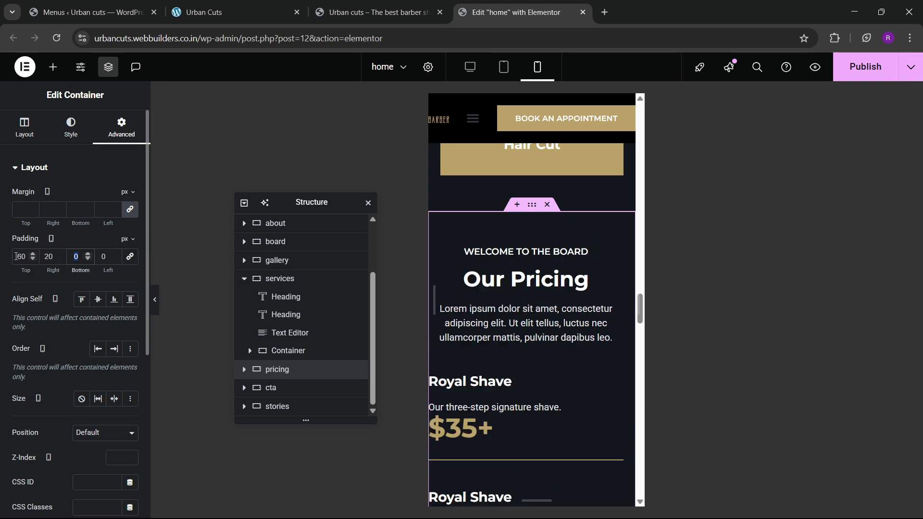
type("60")
key("Tab")
type("20")
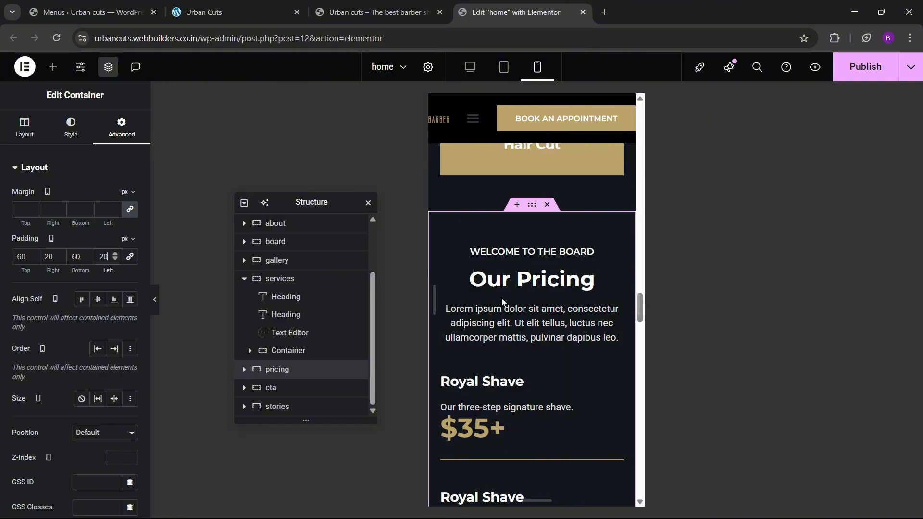
- Check the pricing list down to the 15% OFF section and publish the page changes
scroll(502, 299, "down", 5)
scroll(502, 302, "down", 8)
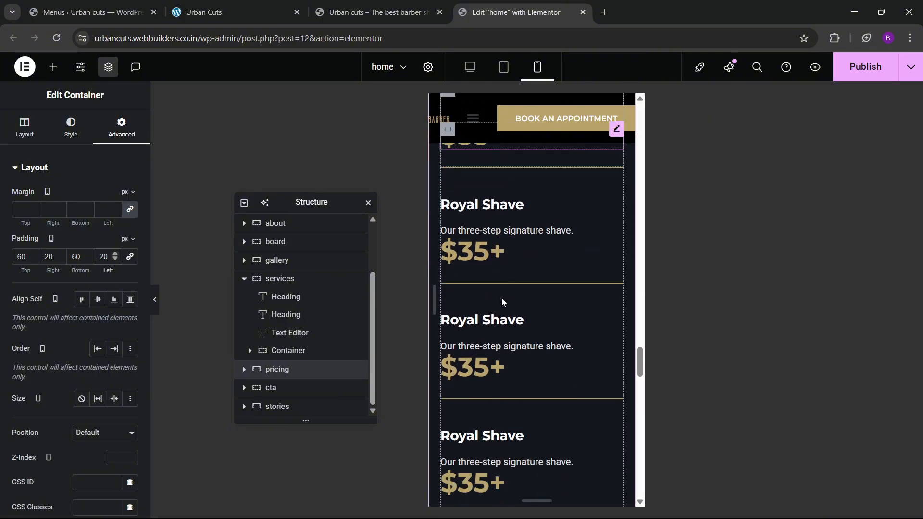
scroll(502, 301, "up", 1)
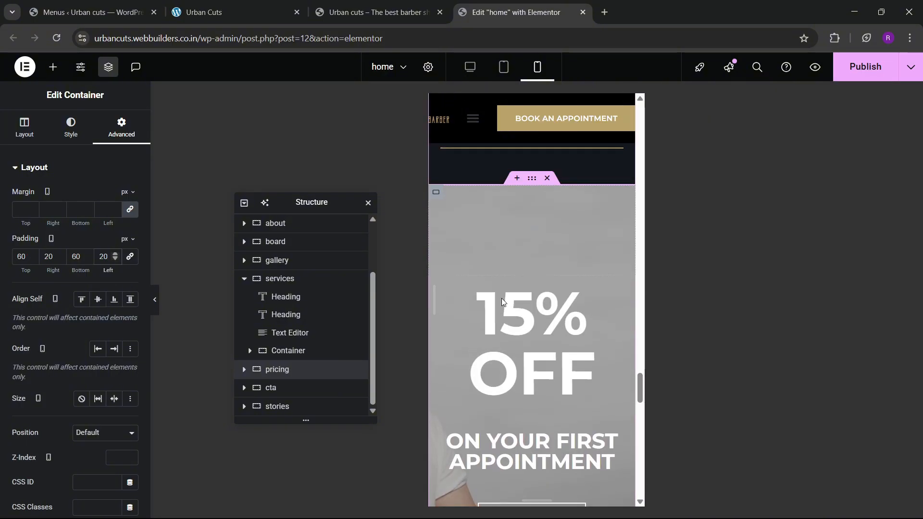
left_click(859, 65)
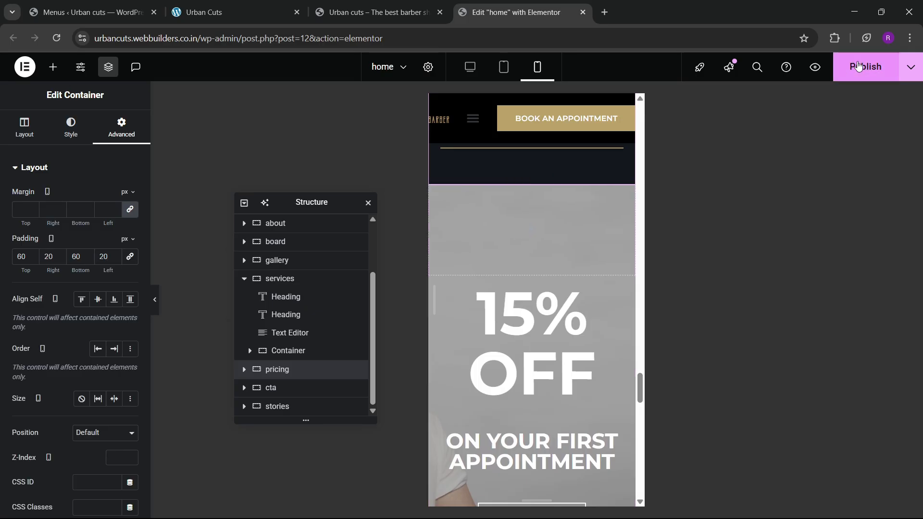
- Set the cta container's mobile padding to 30 px on all sides
scroll(585, 280, "down", 5)
scroll(586, 280, "up", 5)
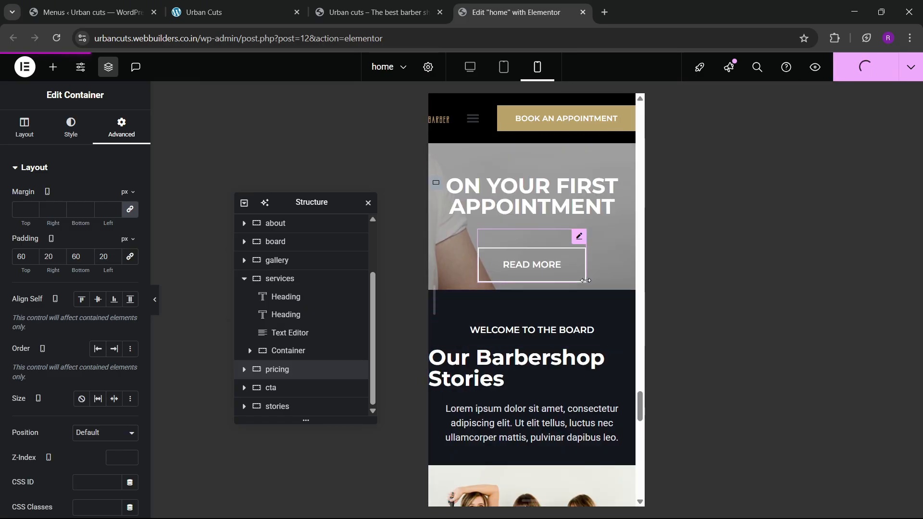
scroll(585, 281, "up", 1)
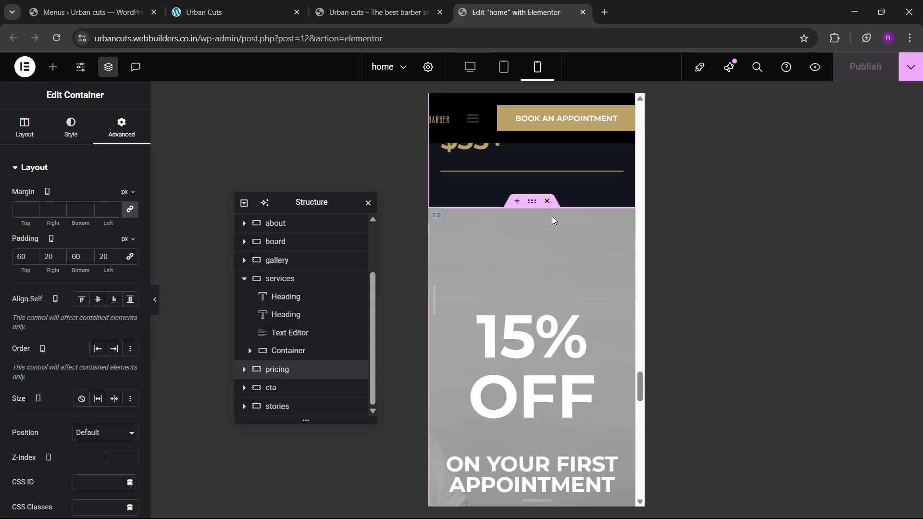
left_click(532, 200)
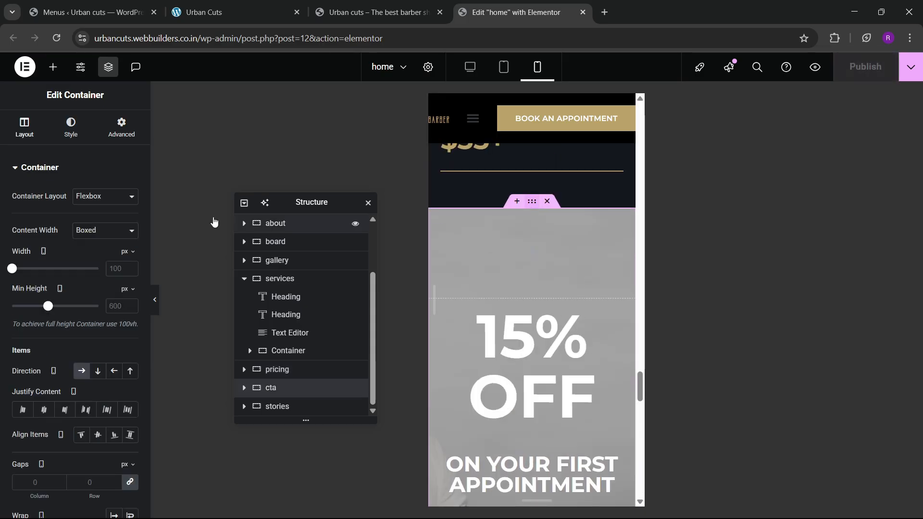
left_click(122, 131)
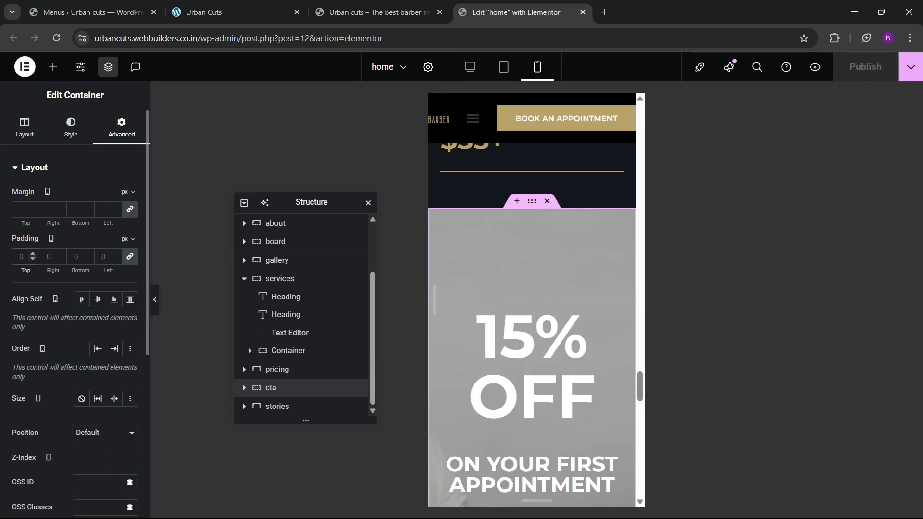
type("30")
- Set the "15% OFF" heading's mobile font size to 70 px
left_click(526, 319)
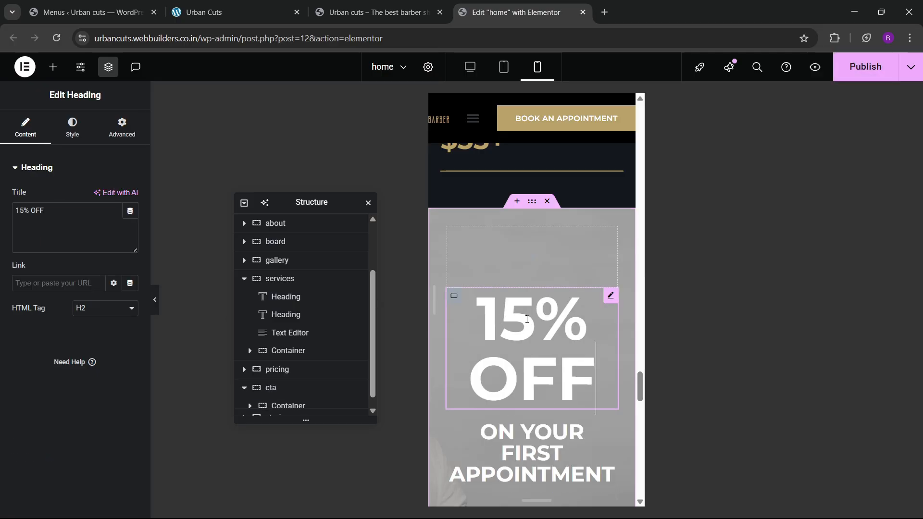
left_click(73, 128)
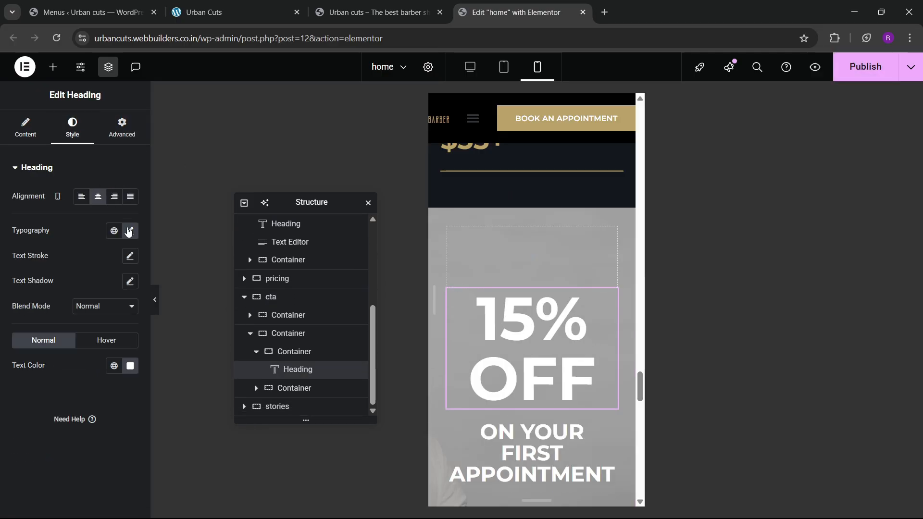
left_click(128, 231)
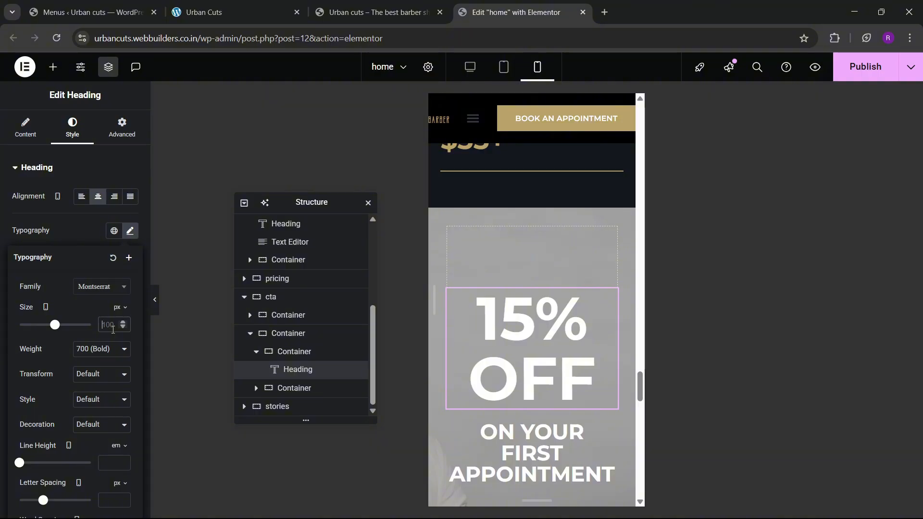
type("70")
- Center the "Our Barbershop Stories" heading in the mobile layout
scroll(587, 341, "down", 7)
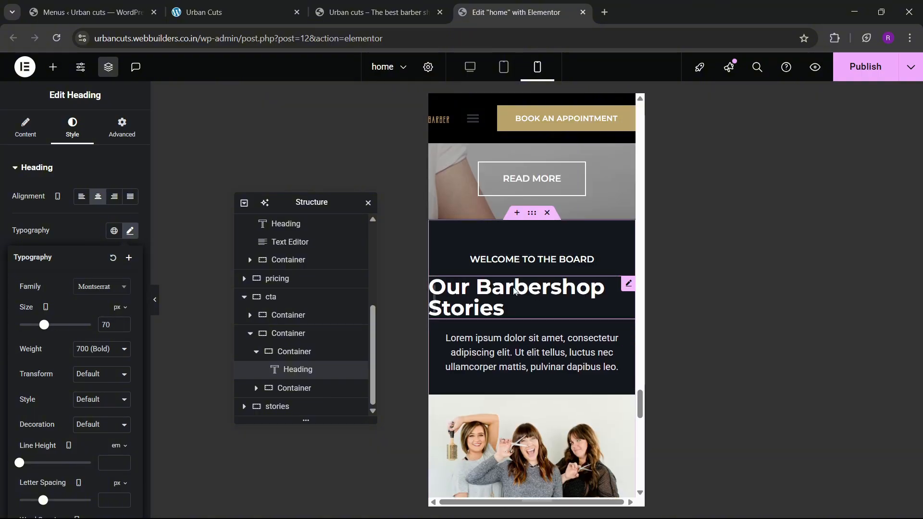
left_click(553, 298)
left_click(72, 126)
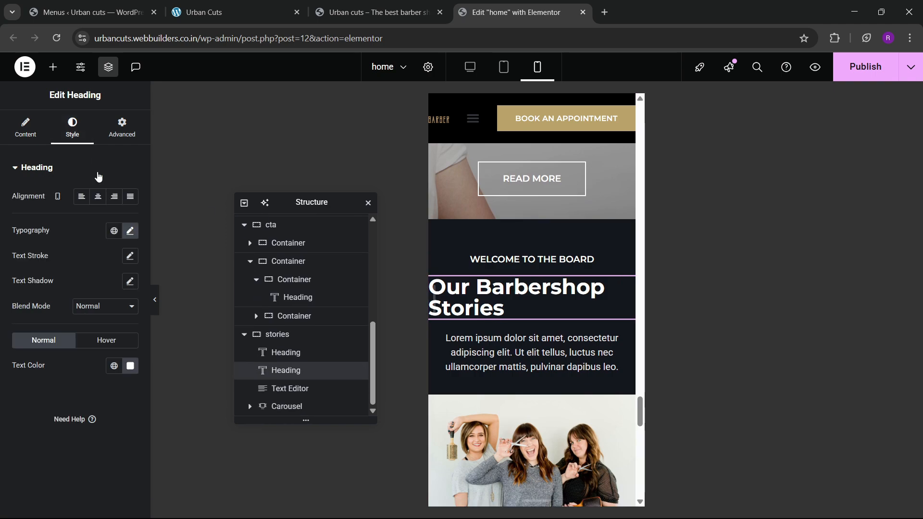
left_click(97, 196)
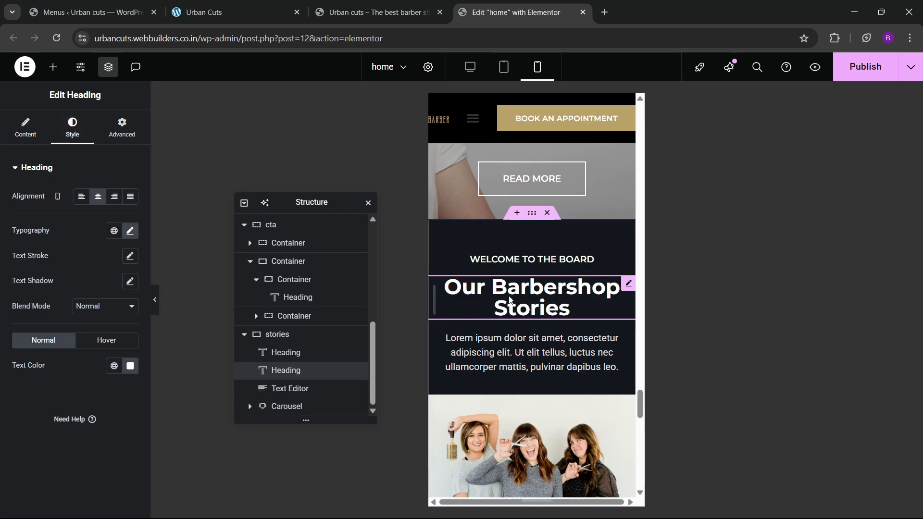
- Set the stories container's mobile padding to 60 px top and bottom and 20 px right and left, with unlinked values
left_click(530, 219)
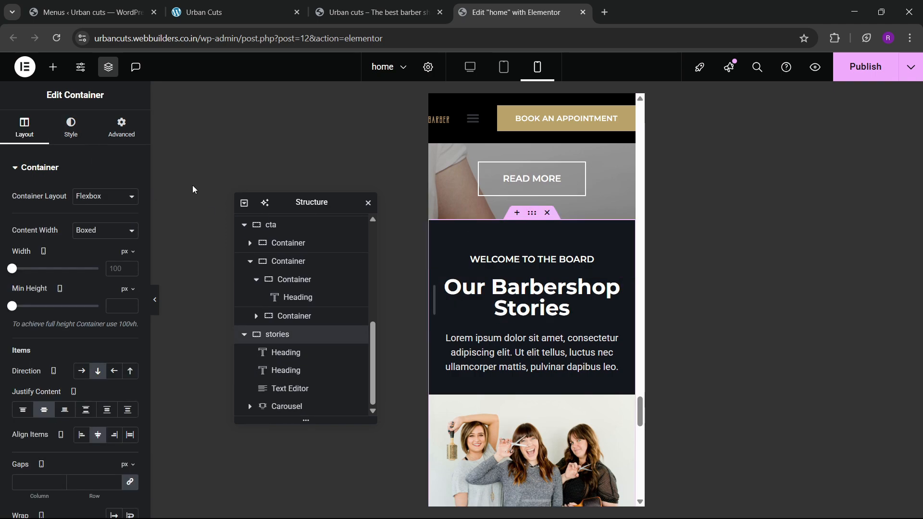
left_click(121, 135)
left_click(42, 255)
type("0")
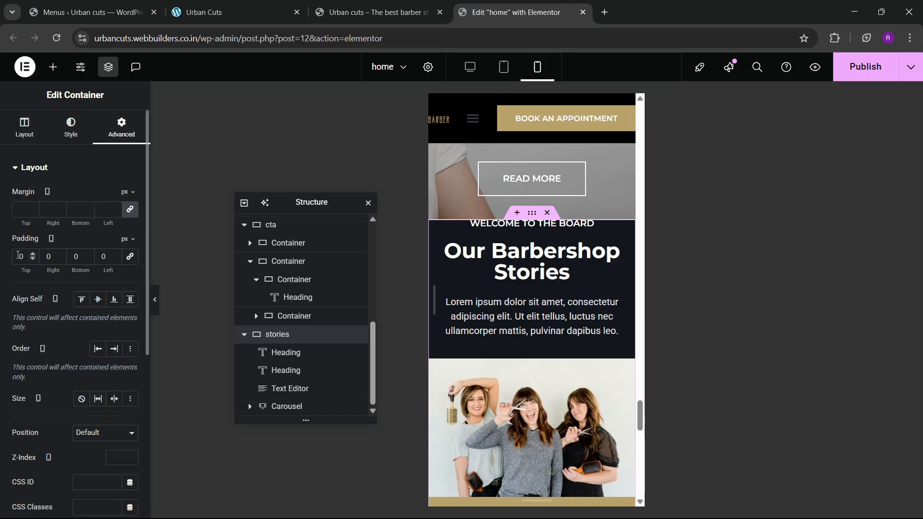
key("BackSpace")
type("50")
key("Tab")
type("20")
key("Tab")
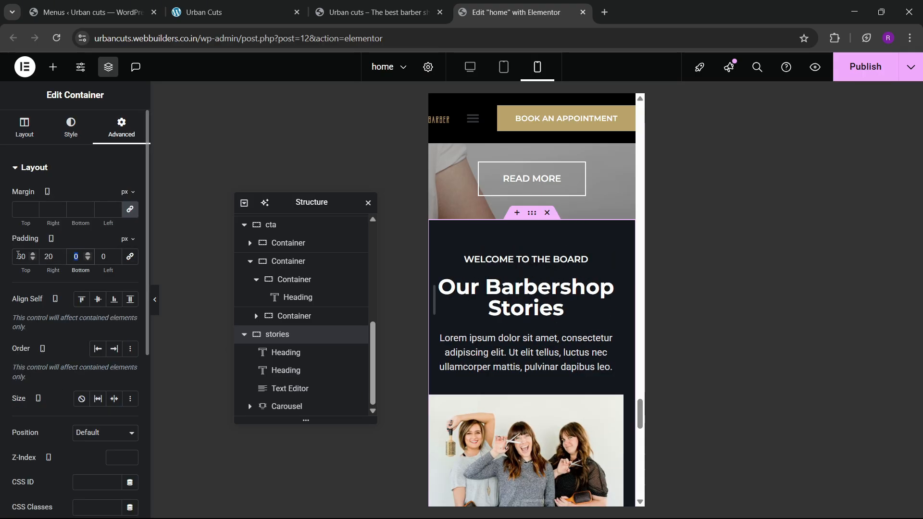
type("20")
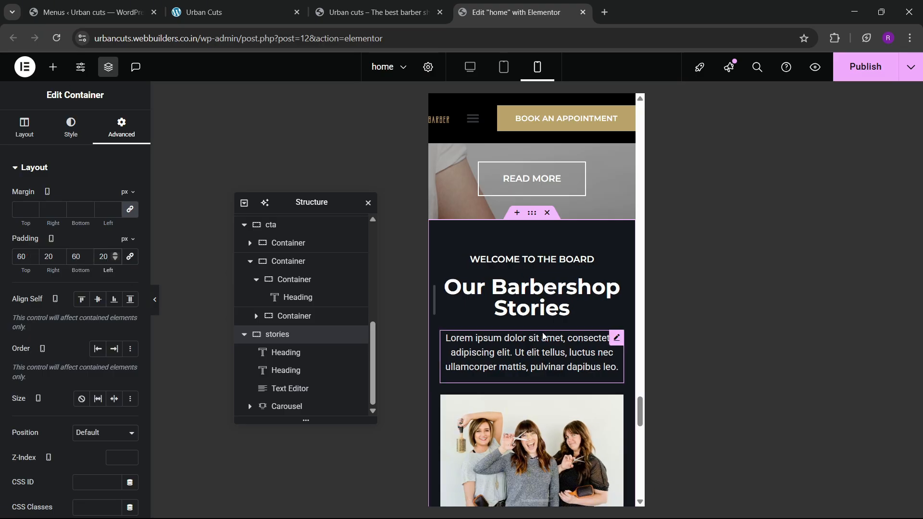
- Examine the stories carousel's second slide and the footer in the mobile preview
scroll(537, 352, "down", 5)
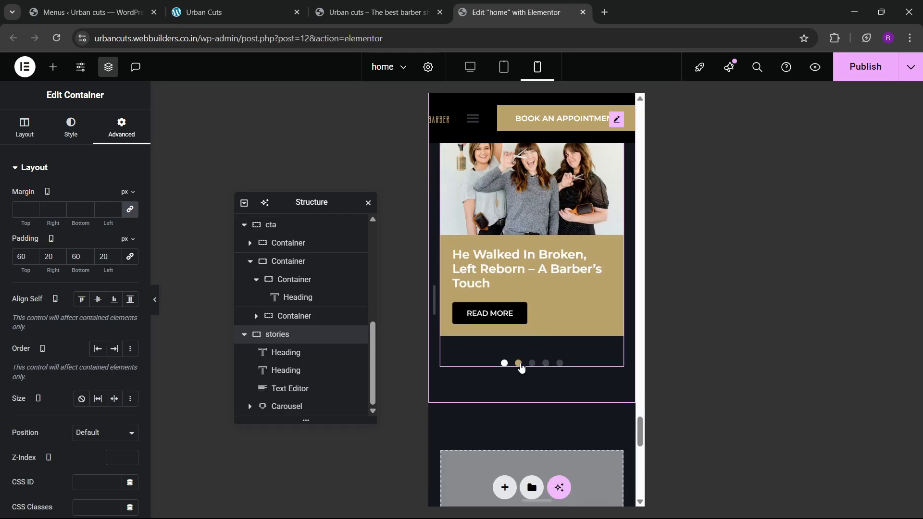
left_click(521, 368)
scroll(536, 361, "down", 5)
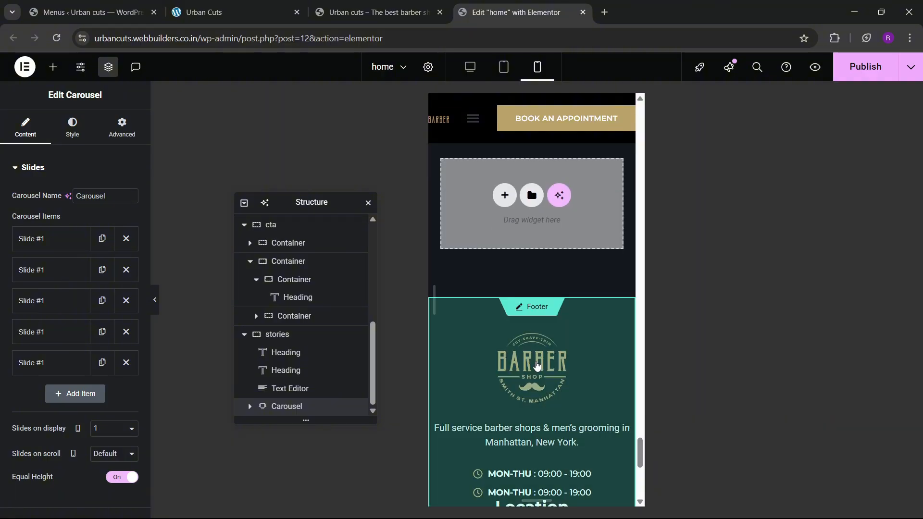
scroll(537, 366, "down", 3)
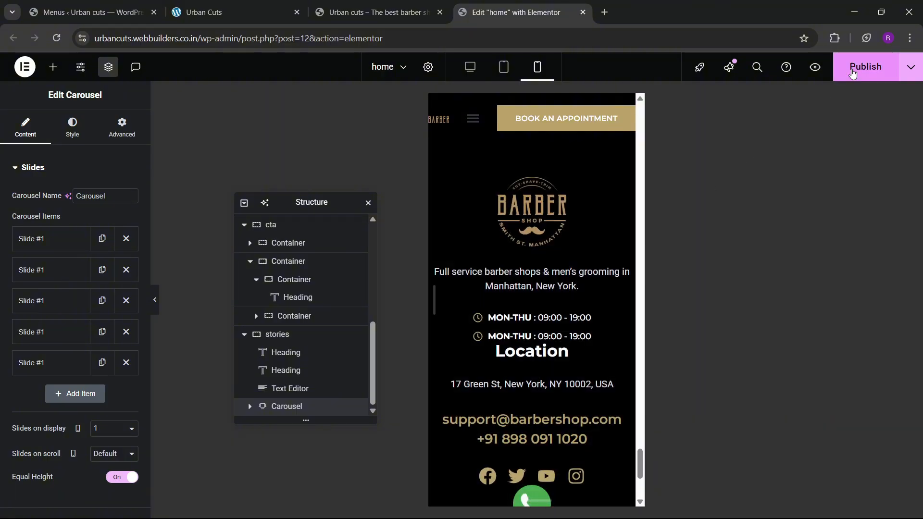
- Publish the home page's mobile layout changes
left_click(852, 72)
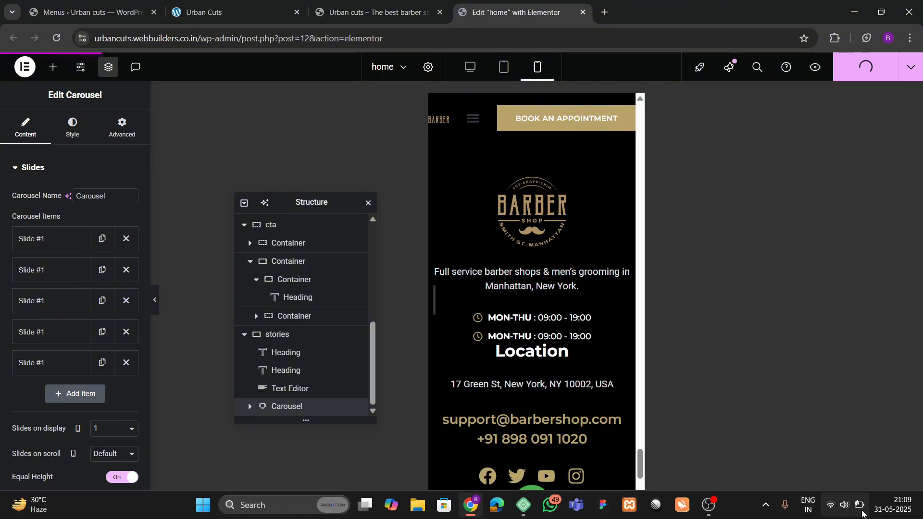
left_click(853, 510)
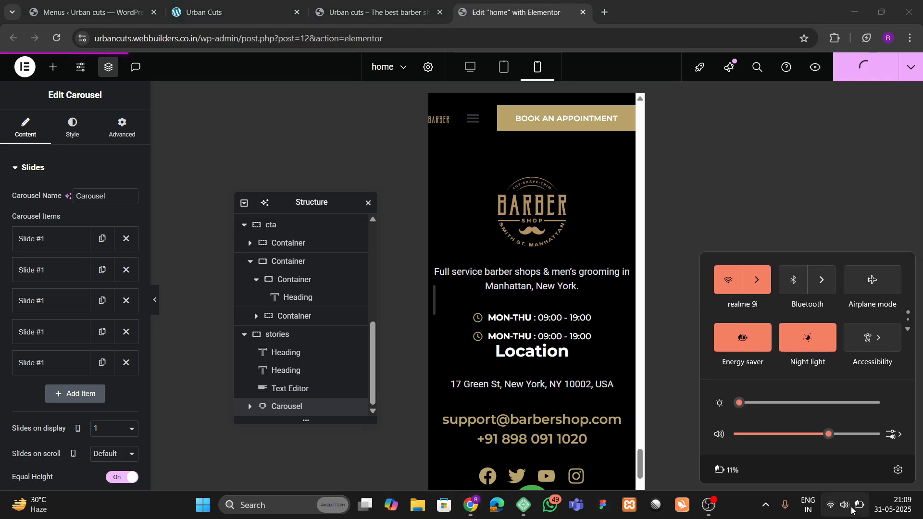
left_click(546, 294)
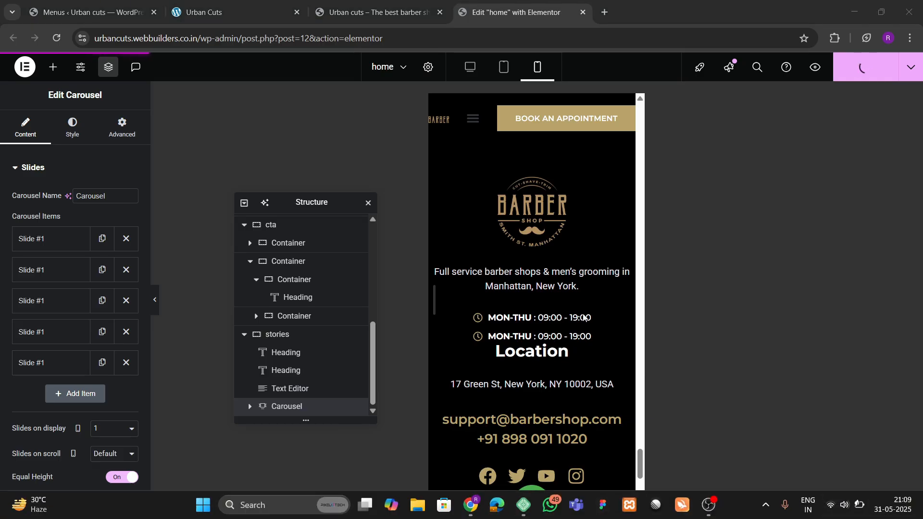
scroll(545, 294, "up", 6)
scroll(545, 294, "down", 7)
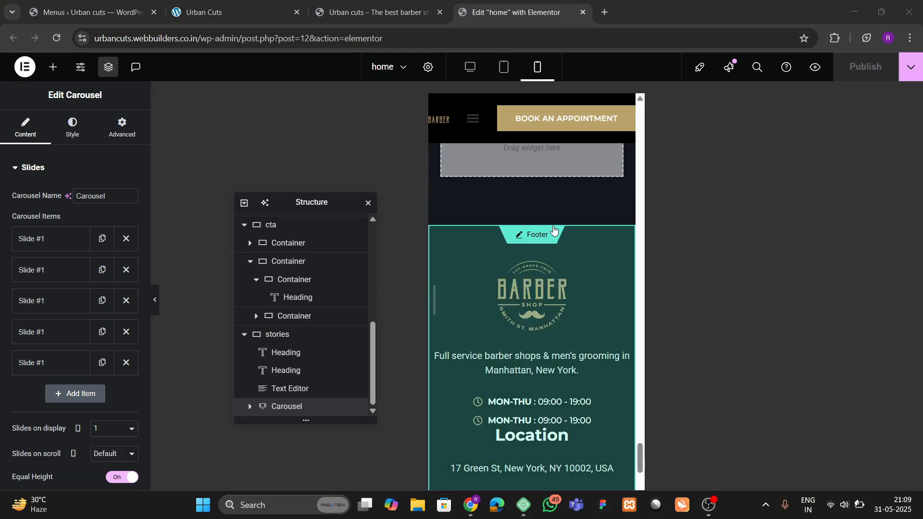
- Open the site footer template for editing from the home page preview
left_click(545, 234)
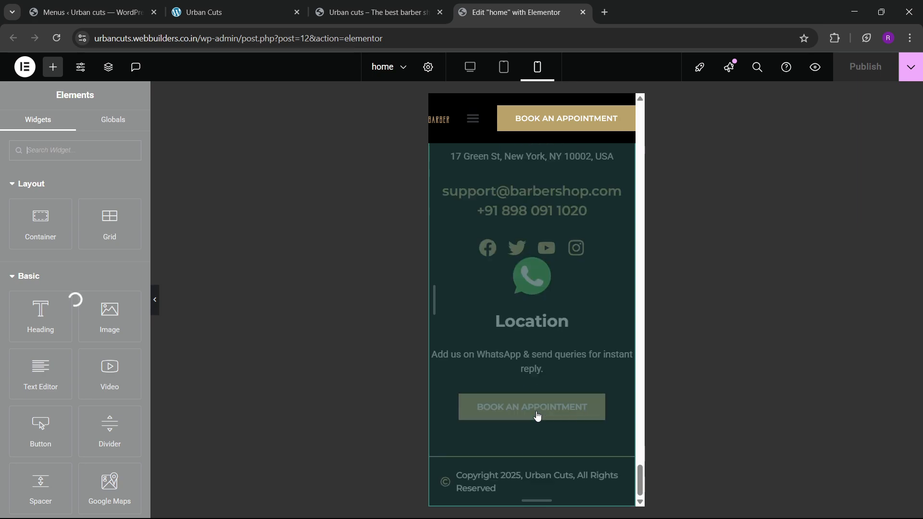
scroll(537, 416, "up", 2)
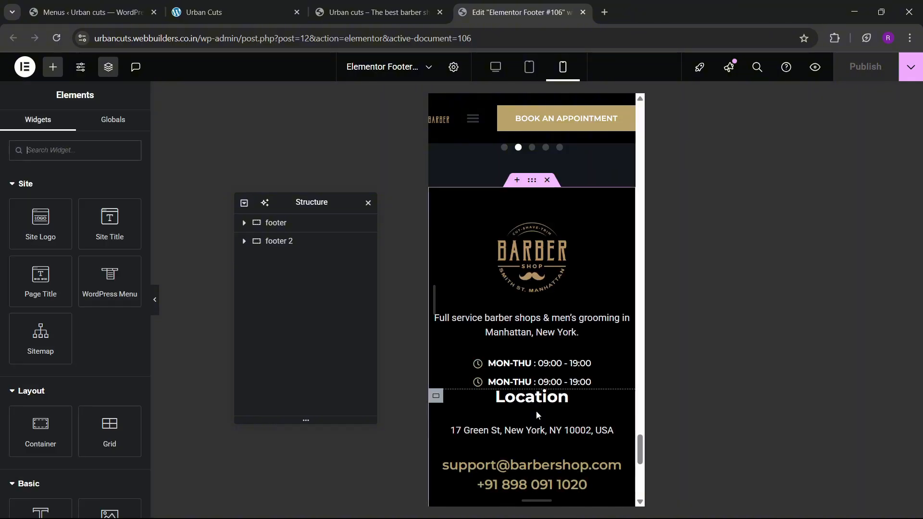
scroll(552, 285, "up", 1)
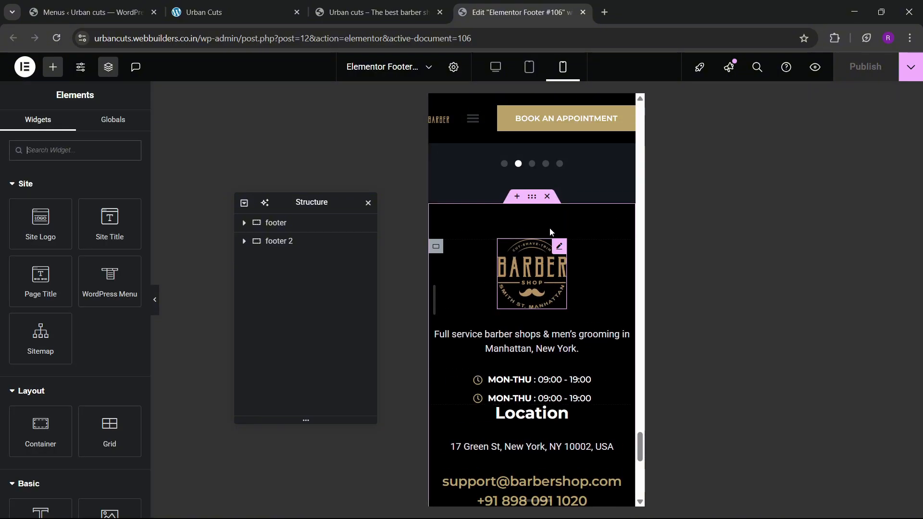
- Set the main footer container's mobile padding to 60 px top and bottom and 20 px right and left, with unlinked values
left_click(530, 196)
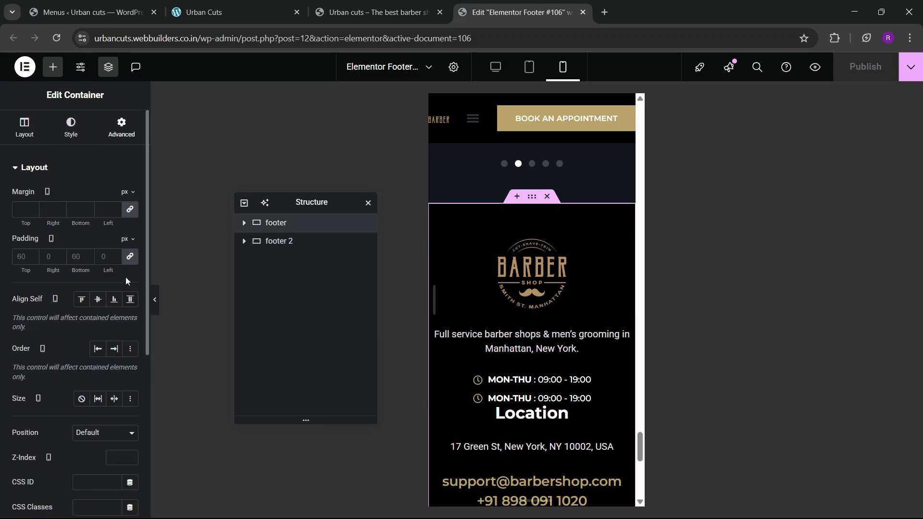
left_click(129, 258)
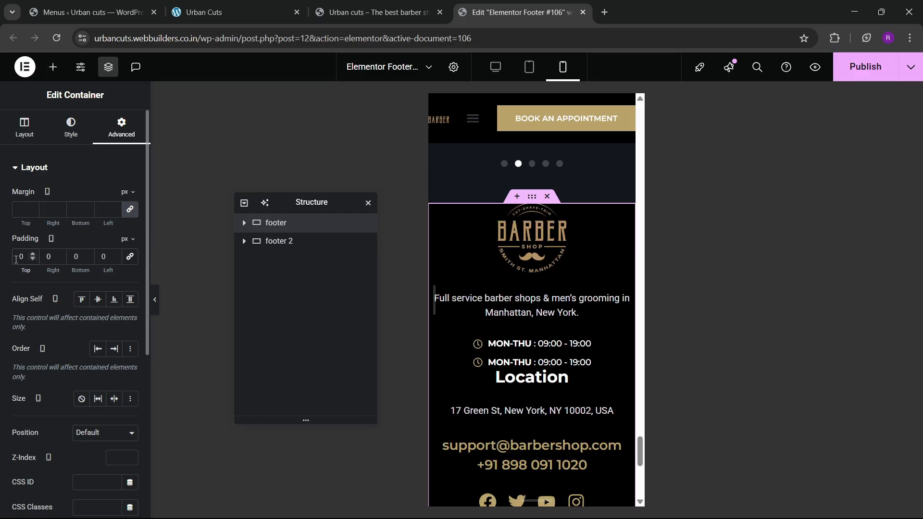
left_click(16, 259)
type("60")
key("Tab")
type("20")
key("Tab")
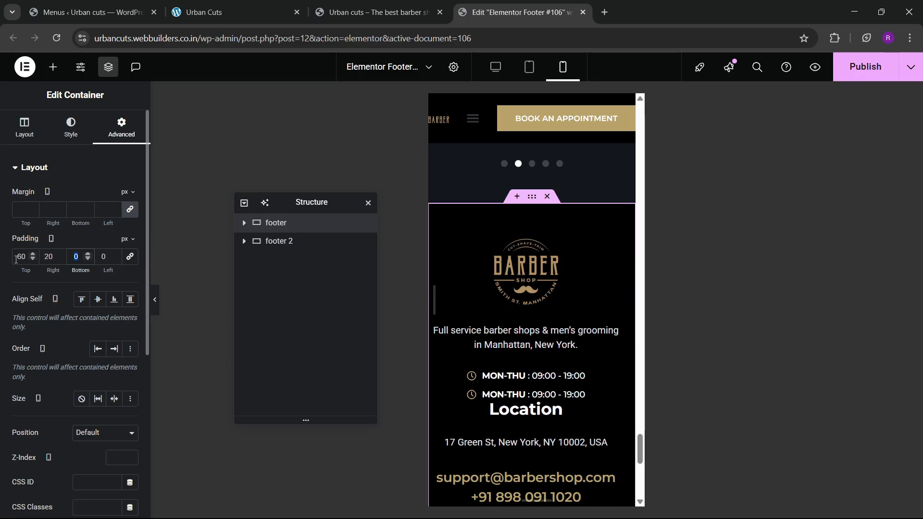
type("6")
type("20")
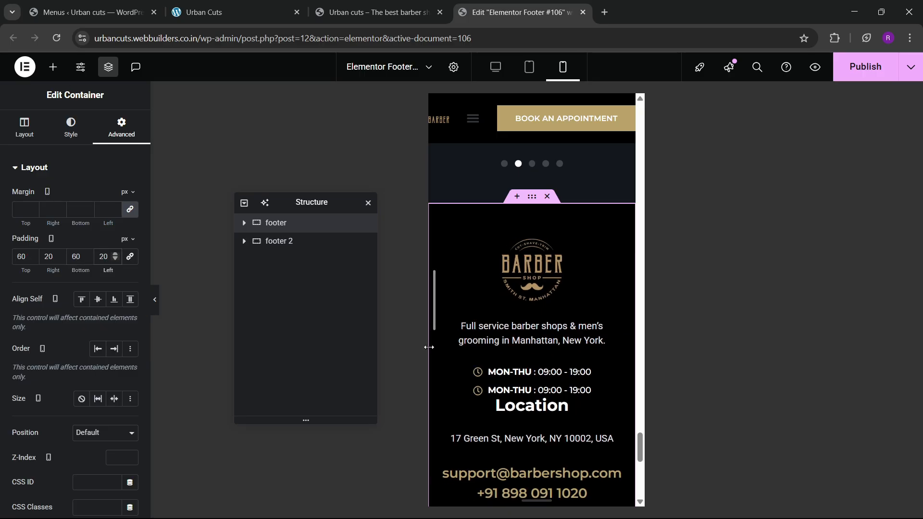
- Set the main footer container's mobile column and row gaps to 50 px
scroll(518, 356, "down", 4)
scroll(518, 357, "up", 1)
scroll(518, 360, "up", 1)
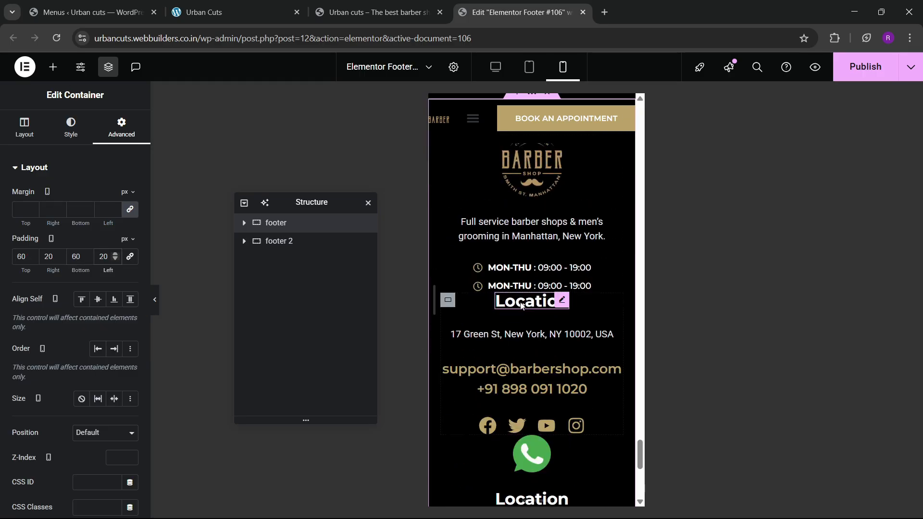
scroll(466, 302, "up", 3)
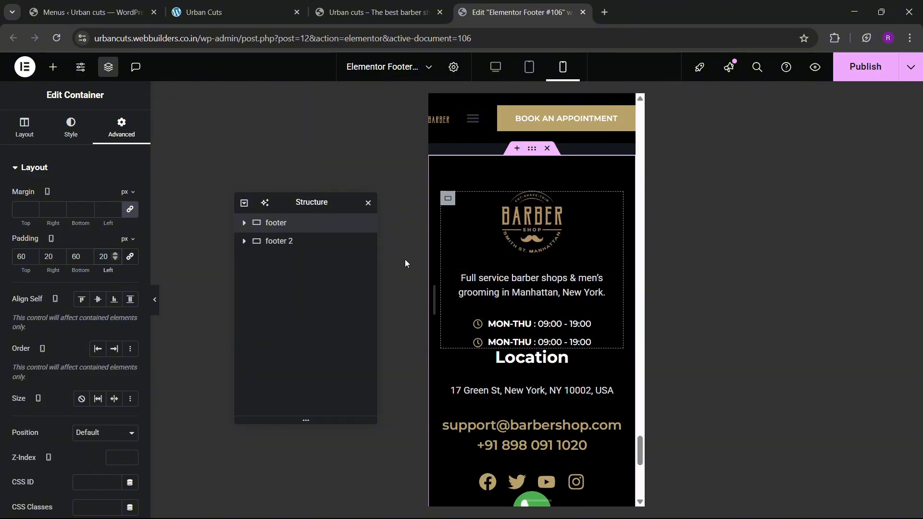
left_click(17, 134)
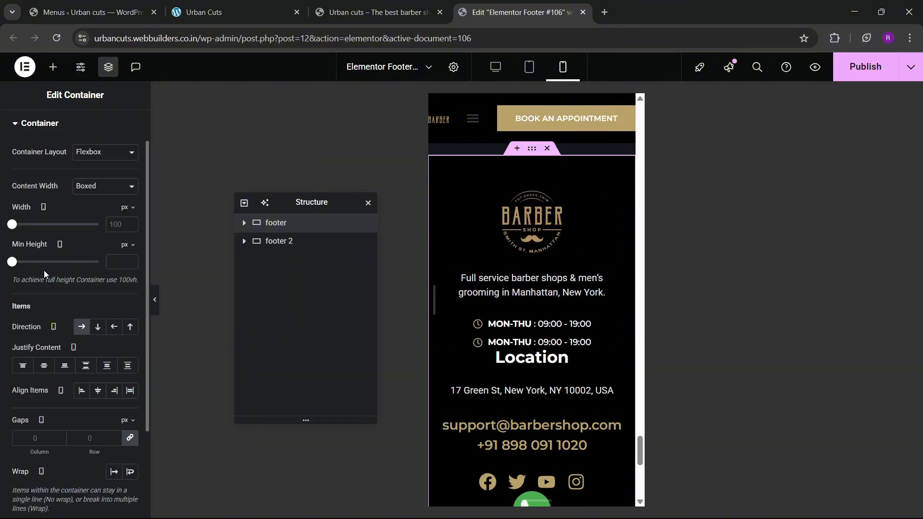
scroll(44, 270, "down", 2)
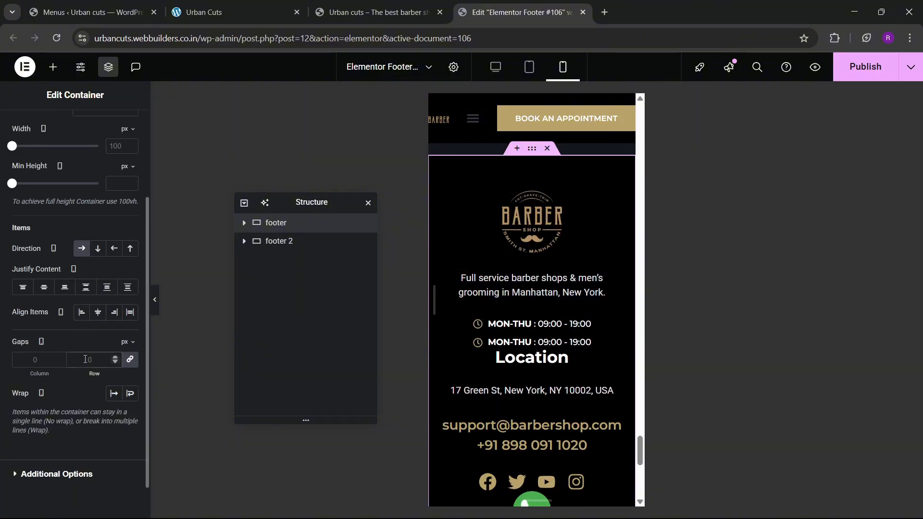
key("BackSpace")
key("BackSpace")
type("50")
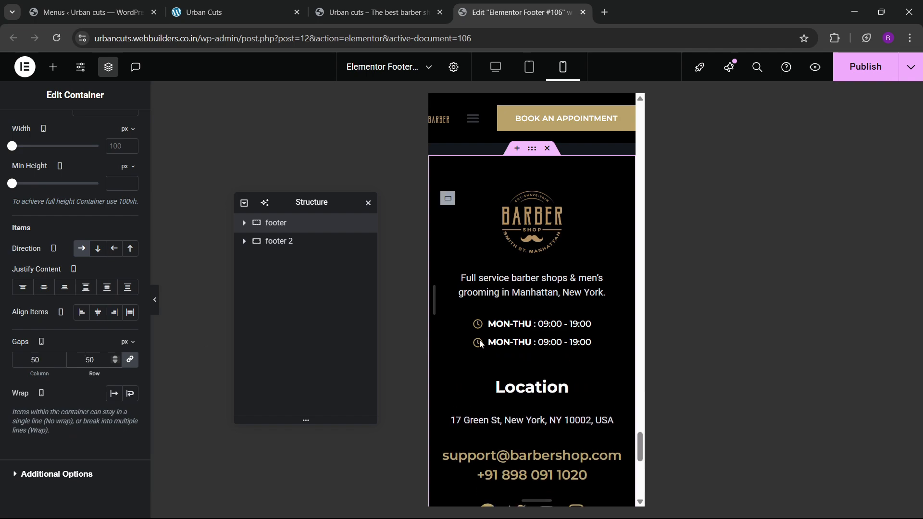
- Select the copyright icon list below the footer and publish the footer changes
scroll(546, 336, "down", 8)
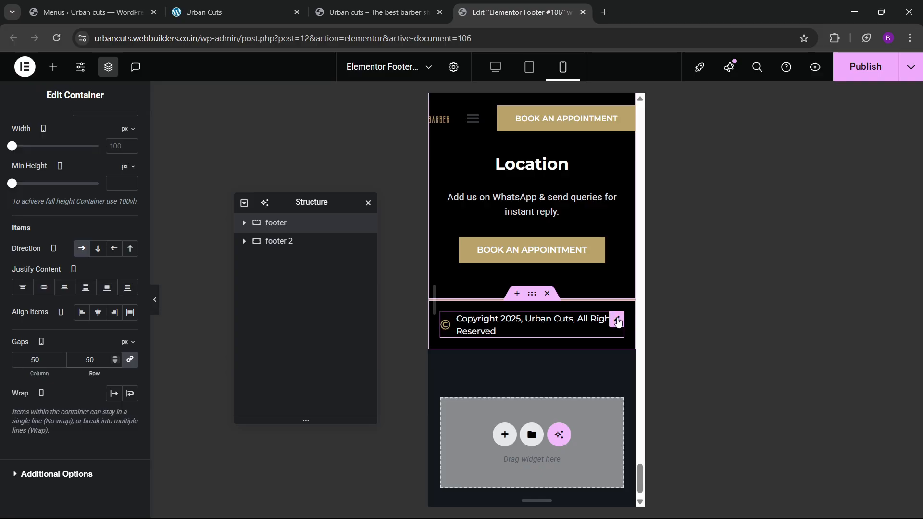
left_click(617, 321)
left_click(863, 68)
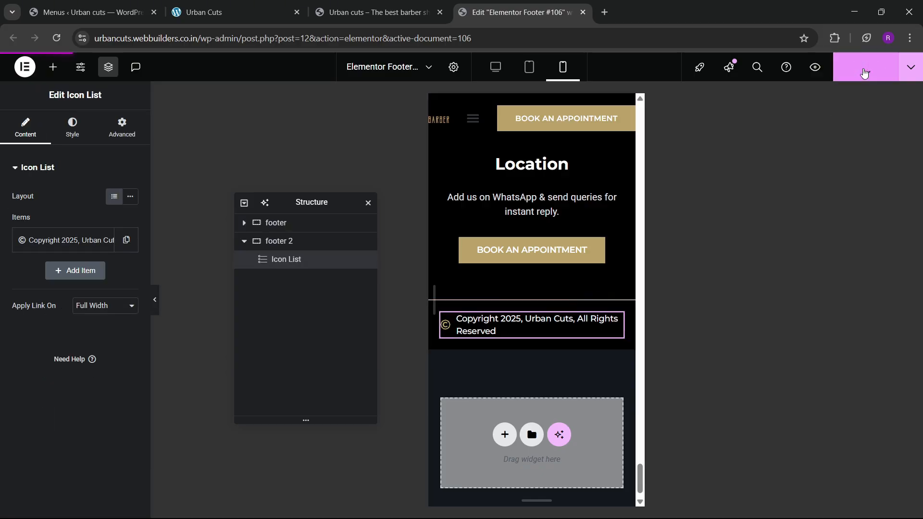
- Open the header template for editing and set its container's mobile padding to 10 px on all sides
scroll(526, 209, "up", 20)
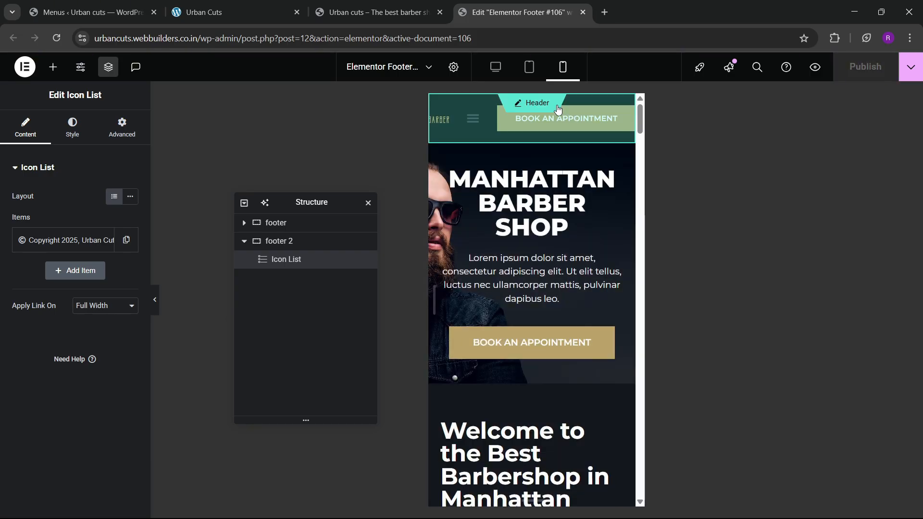
left_click(557, 110)
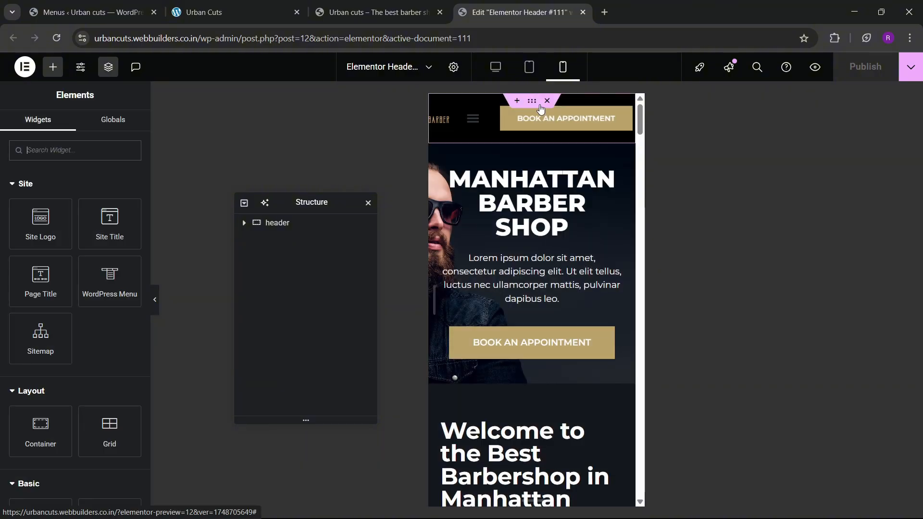
left_click(533, 107)
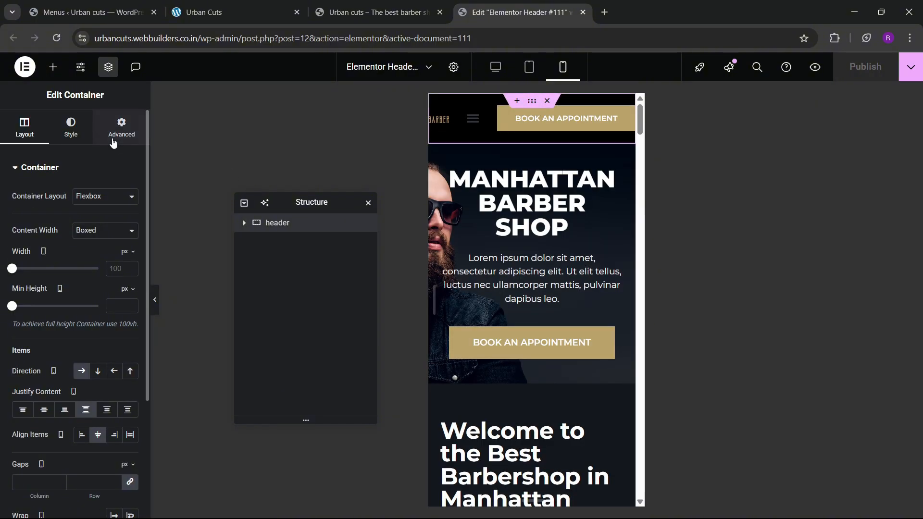
left_click(121, 127)
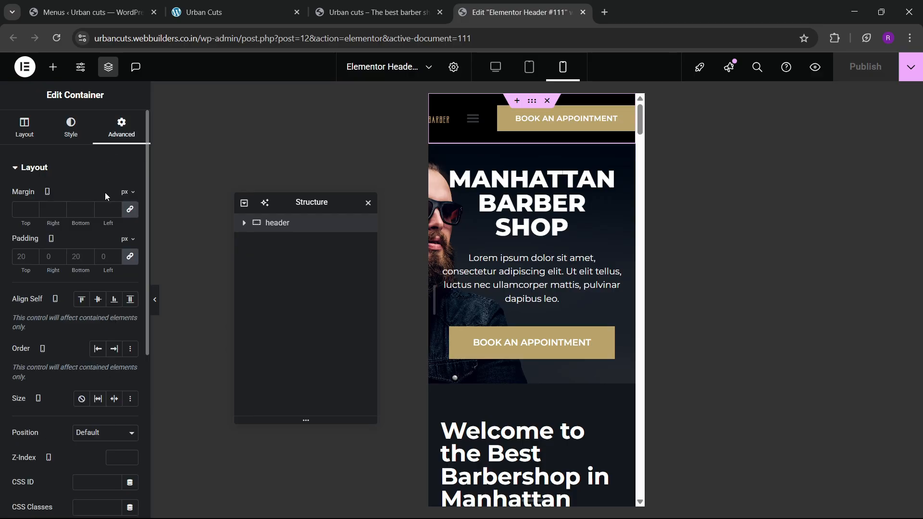
left_click(16, 252)
type("10")
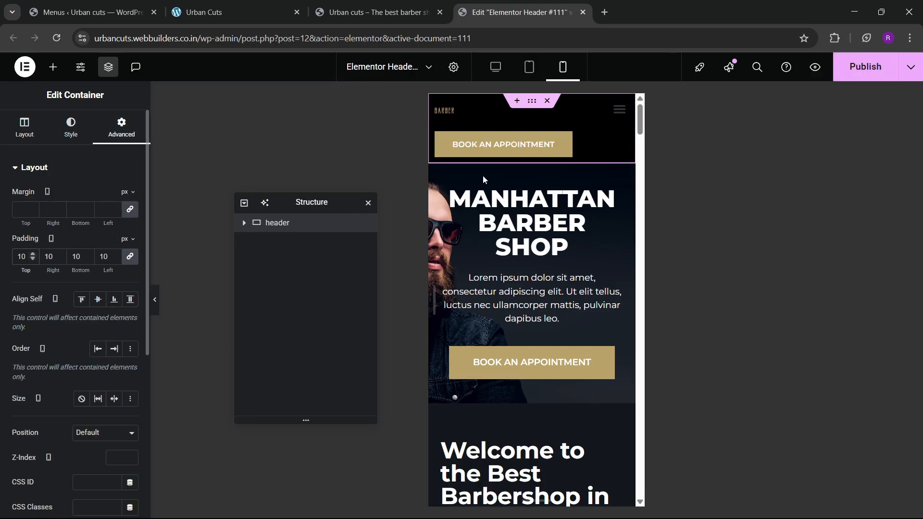
- Hide the header's "BOOK AN APPOINTMENT" button on tablet portrait and mobile portrait
left_click(522, 149)
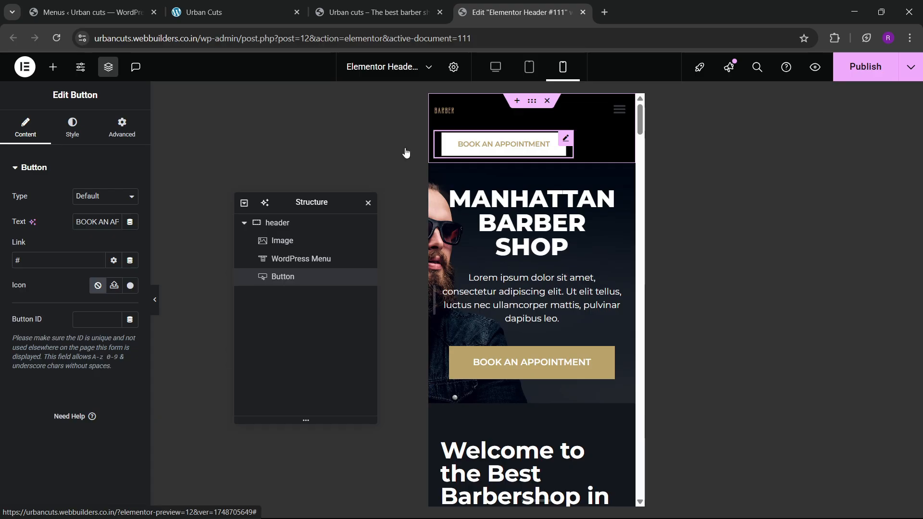
left_click(125, 130)
scroll(72, 267, "down", 10)
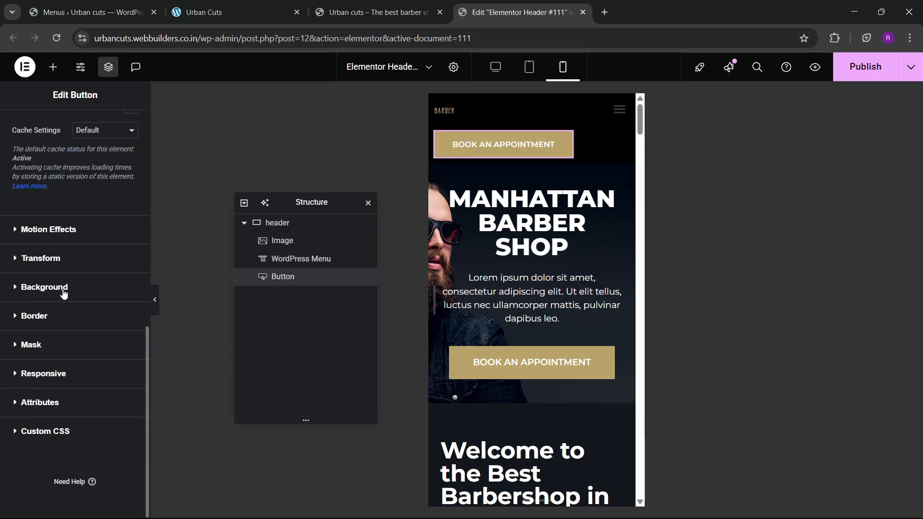
left_click(60, 375)
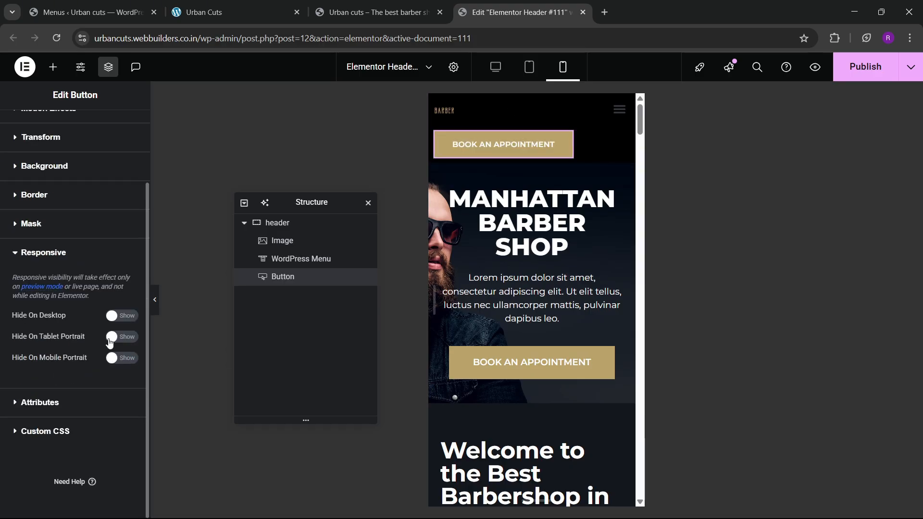
left_click(118, 361)
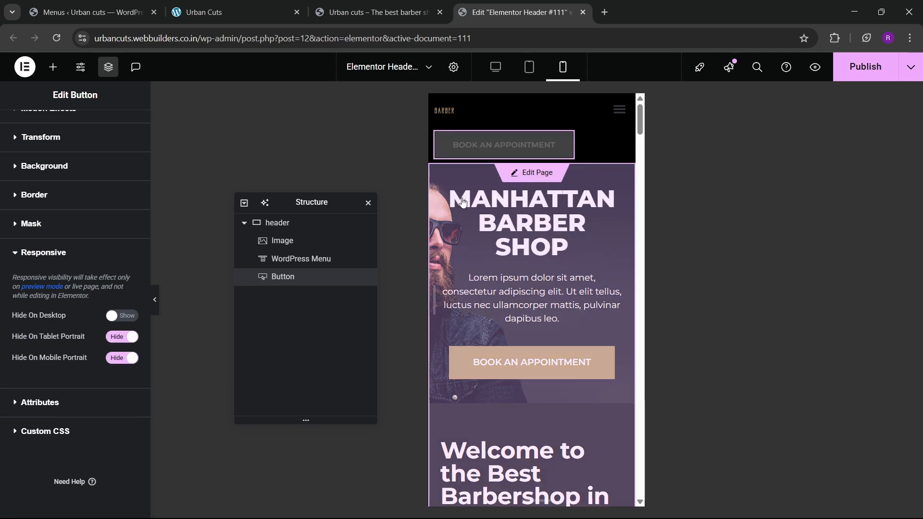
- Give the header logo image a custom mobile width of about 114 px
left_click(452, 114)
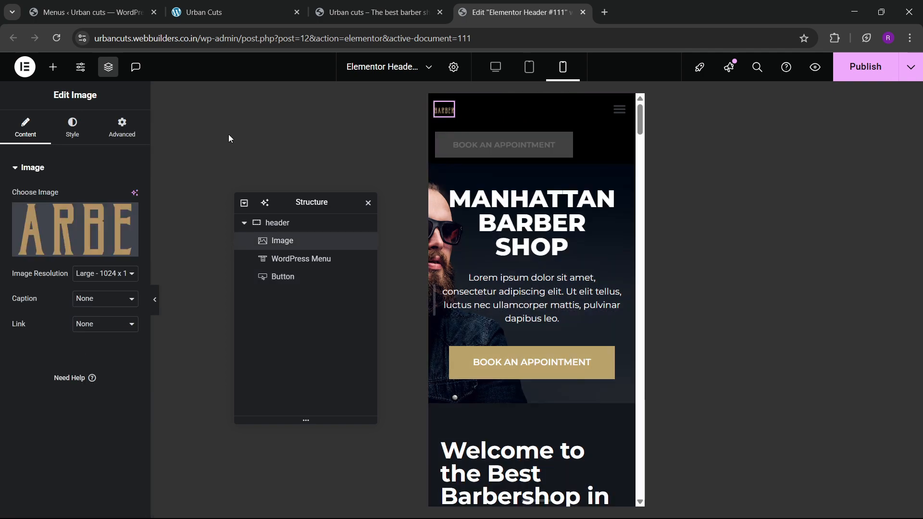
left_click(115, 134)
left_click(88, 290)
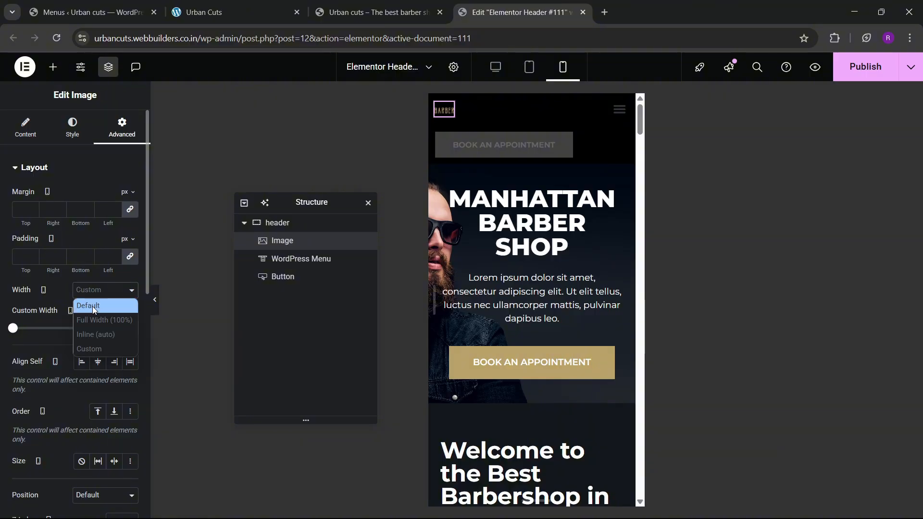
left_click(98, 349)
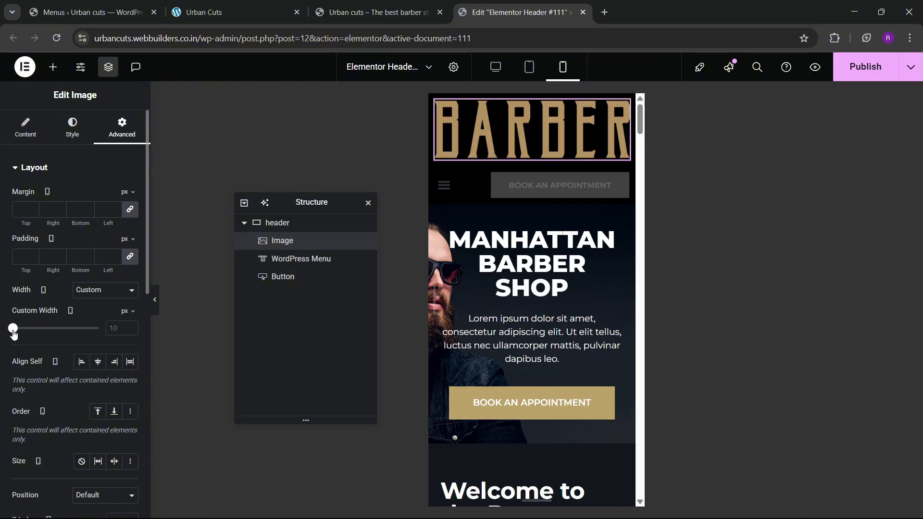
left_click_drag(14, 334, 22, 333)
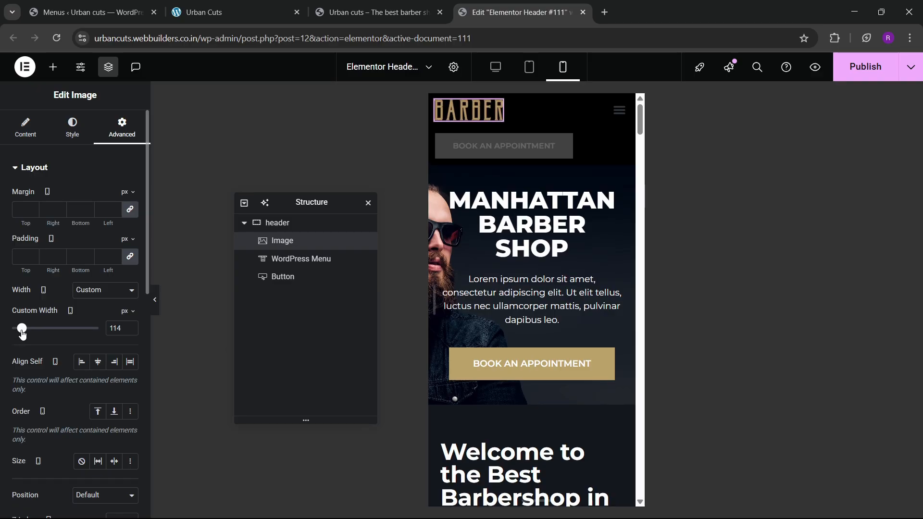
- Set the header menu toggle button's normal background to the global gold color
left_click(618, 113)
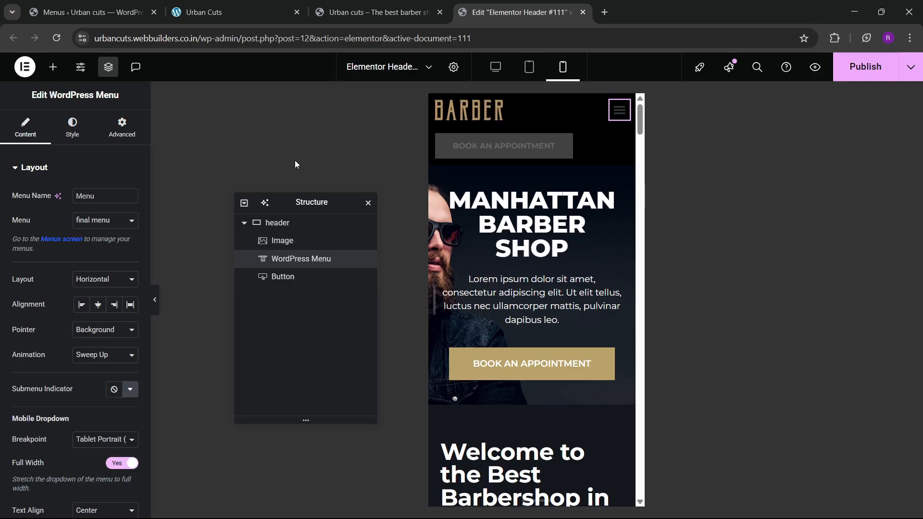
left_click(72, 136)
scroll(70, 253, "down", 2)
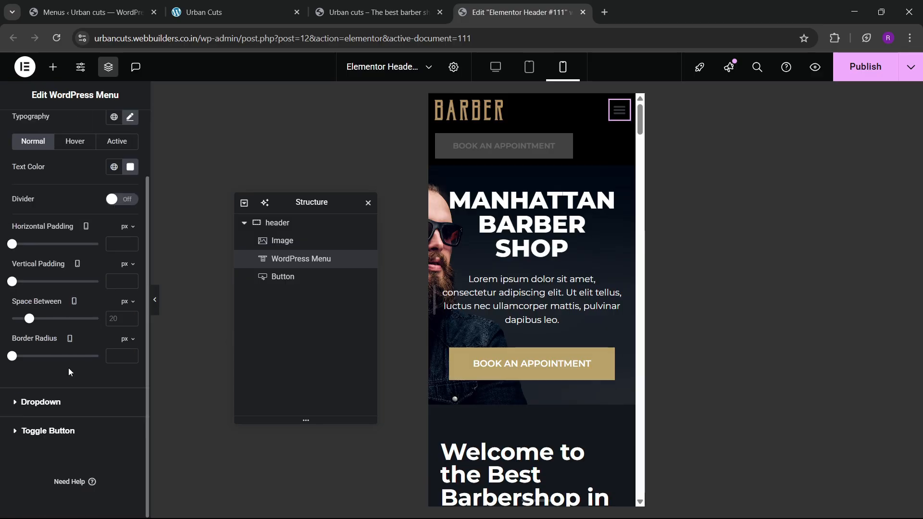
left_click(56, 430)
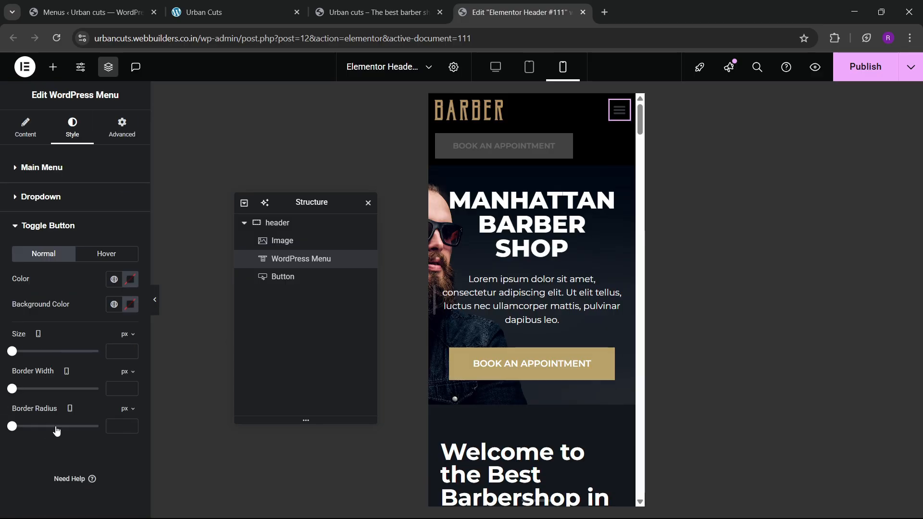
left_click(114, 303)
left_click(59, 237)
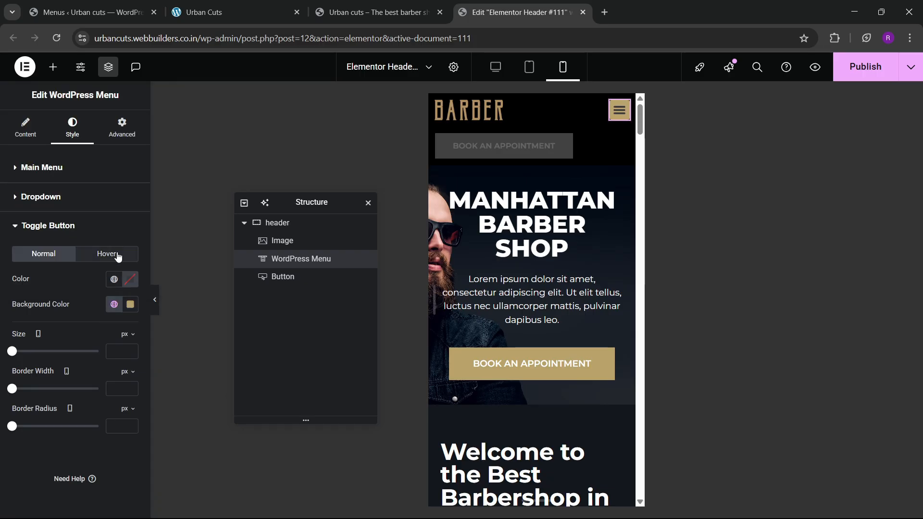
- Set the header menu toggle button's normal icon color to white
left_click(127, 280)
left_click_drag(108, 337, 0, 301)
left_click(48, 267)
- Set the toggle button's hover state to a white background and the global color theme 1 for its icon
left_click(106, 255)
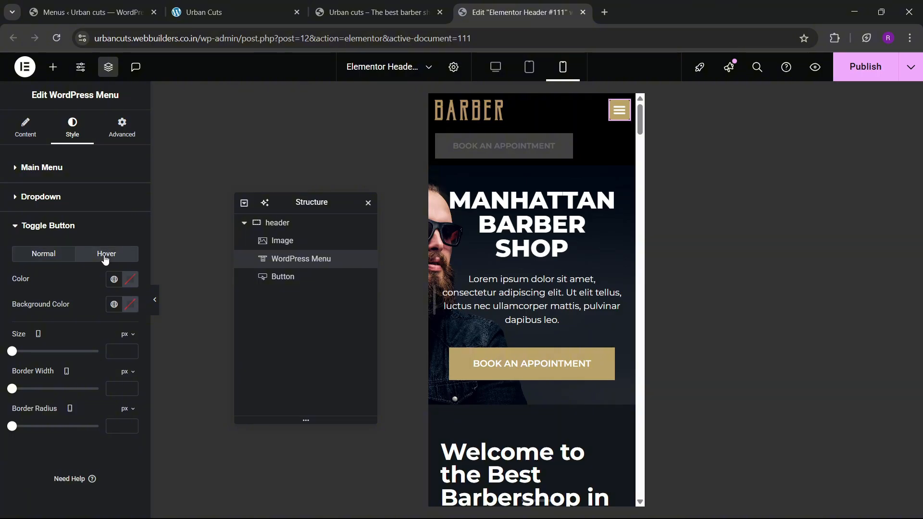
left_click(128, 308)
left_click(105, 373)
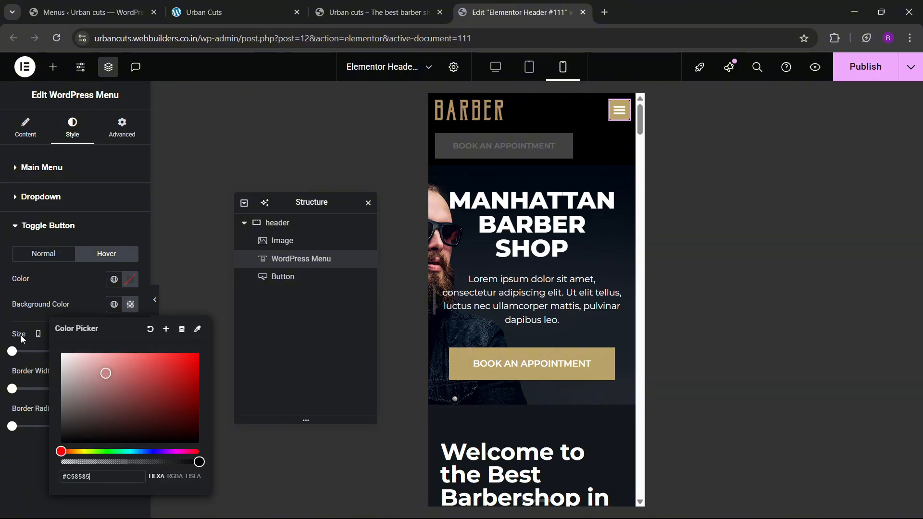
left_click(59, 289)
left_click(113, 281)
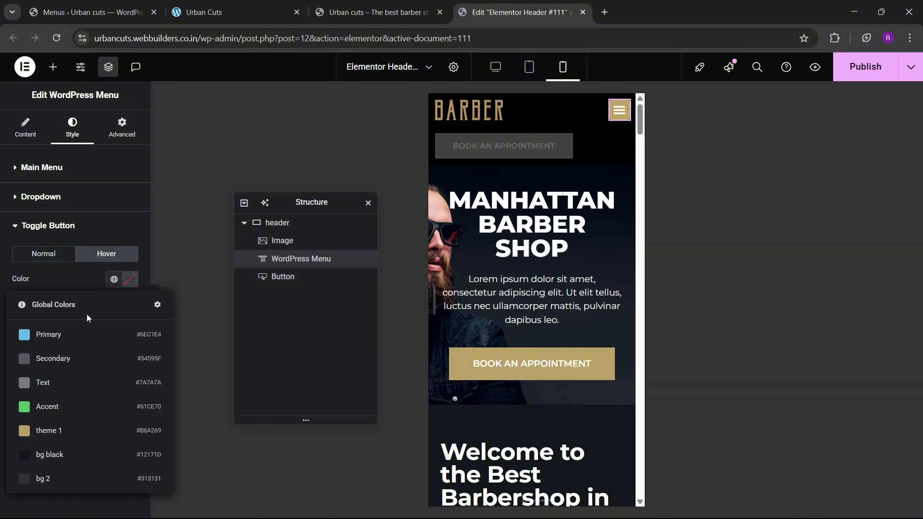
left_click(48, 406)
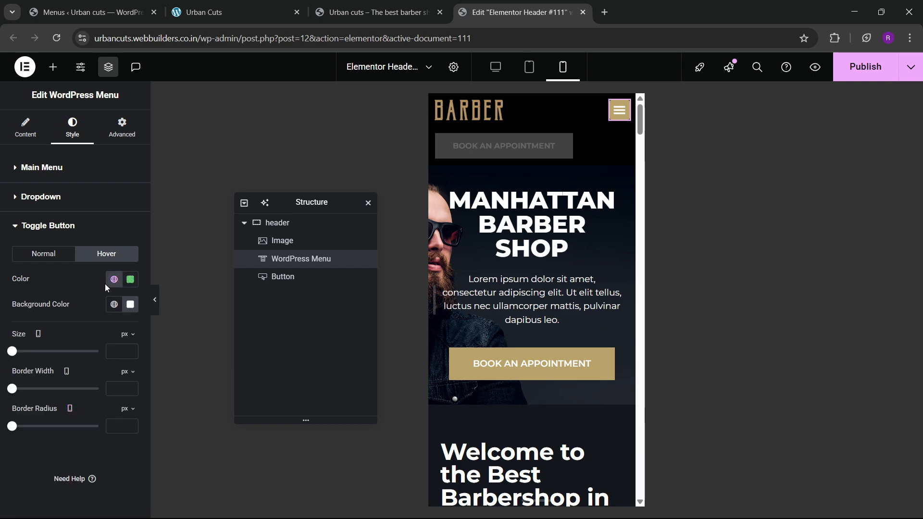
left_click(114, 279)
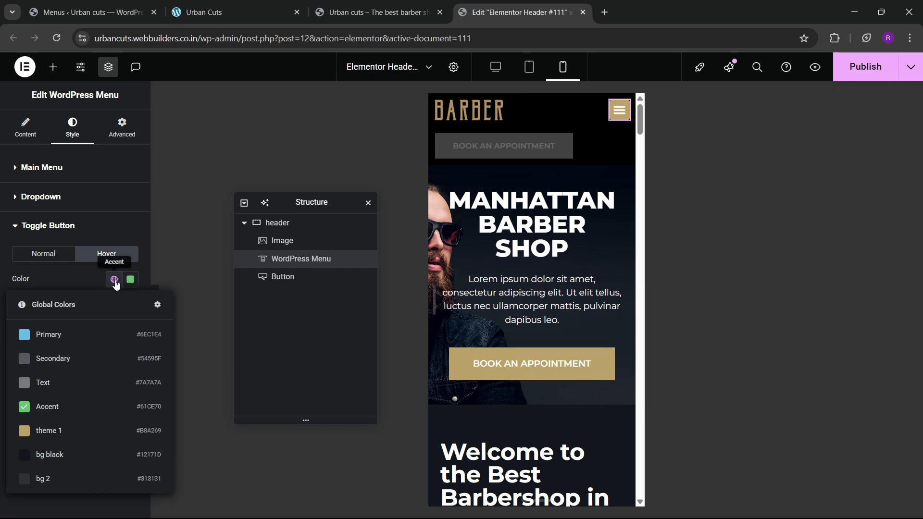
left_click(66, 430)
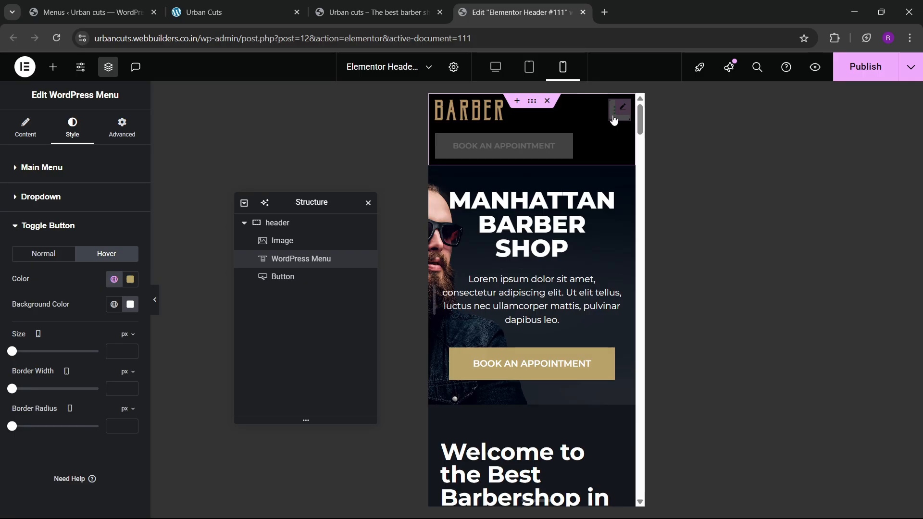
- Expand the mobile menu, give its dropdown items a theme 1 hover background and #FFFFFF hover text, and publish the header
left_click(614, 119)
left_click(613, 120)
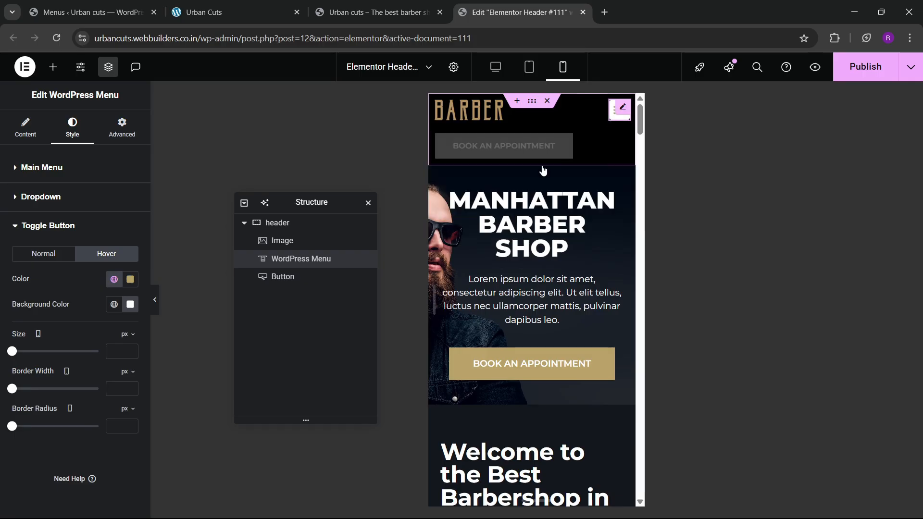
left_click(613, 120)
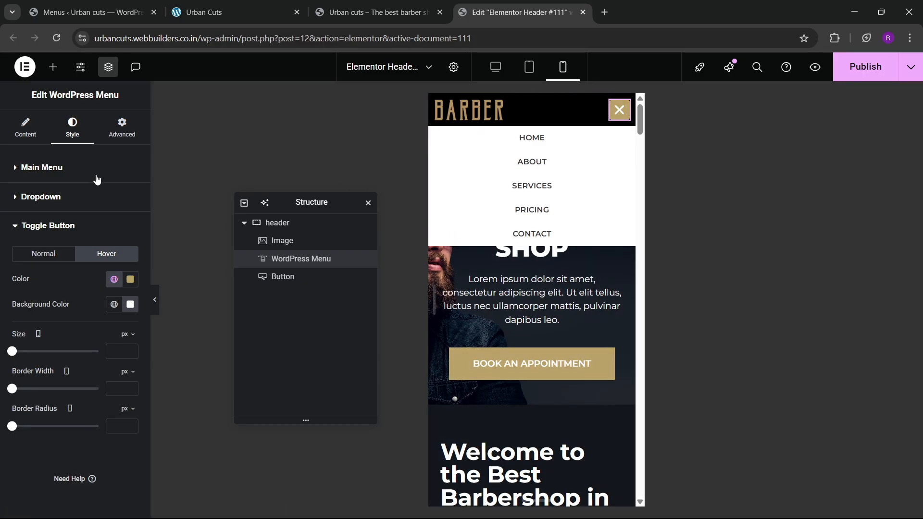
left_click(48, 198)
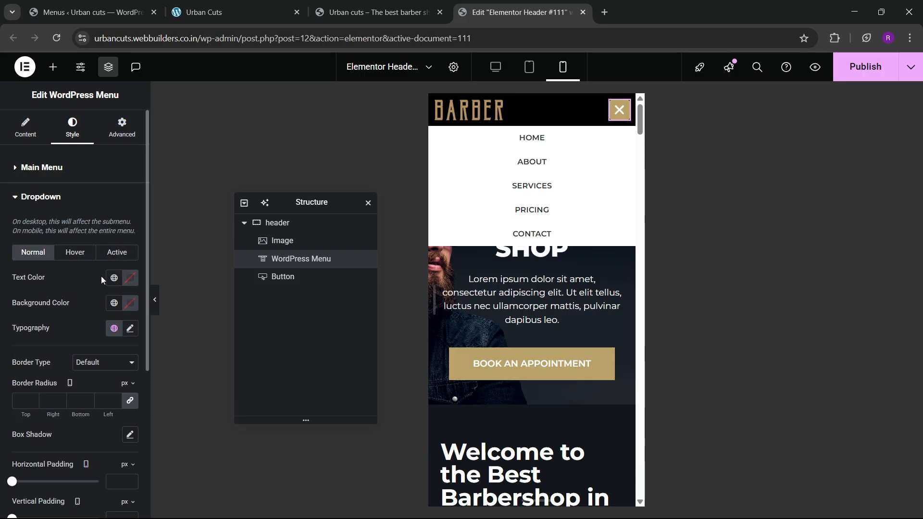
left_click(73, 253)
left_click(116, 308)
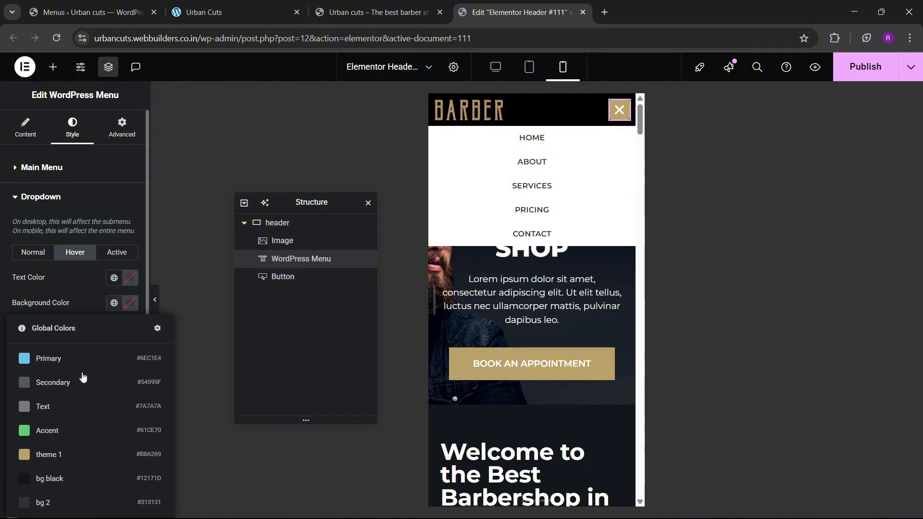
left_click(65, 448)
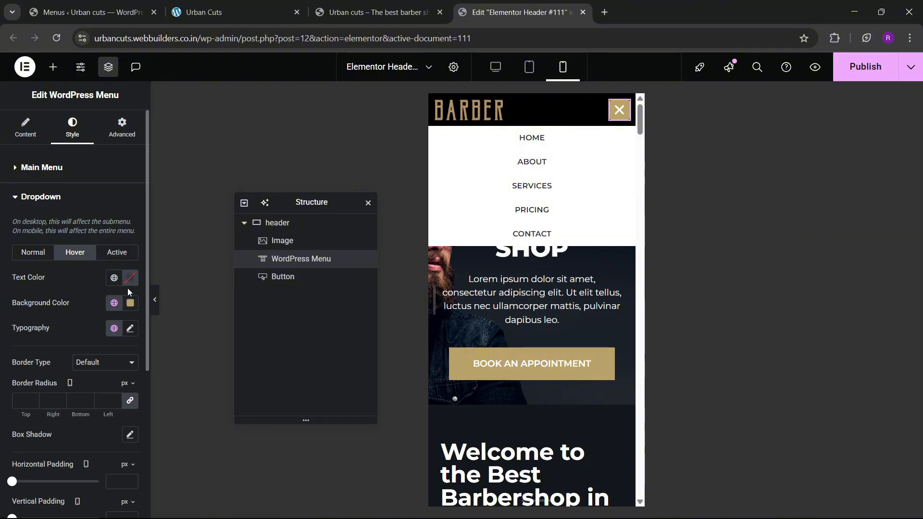
left_click(128, 284)
left_click_drag(109, 336, 30, 300)
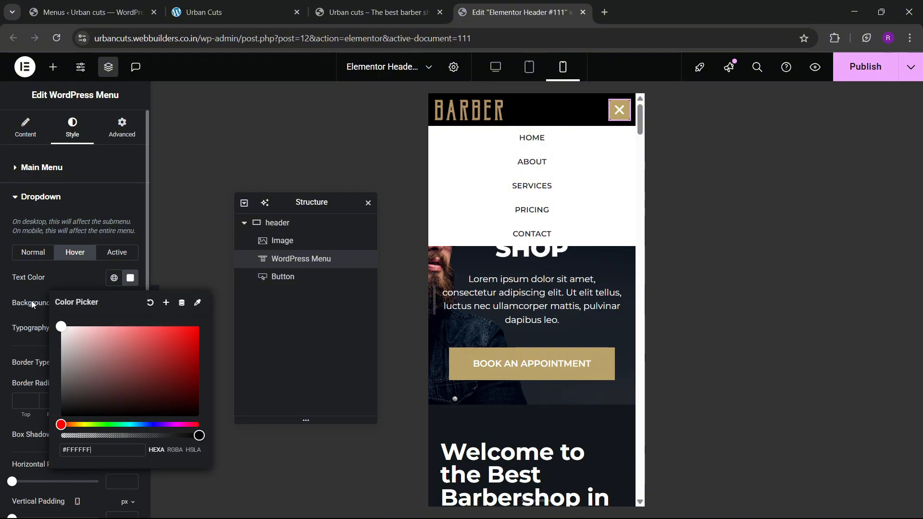
left_click(58, 273)
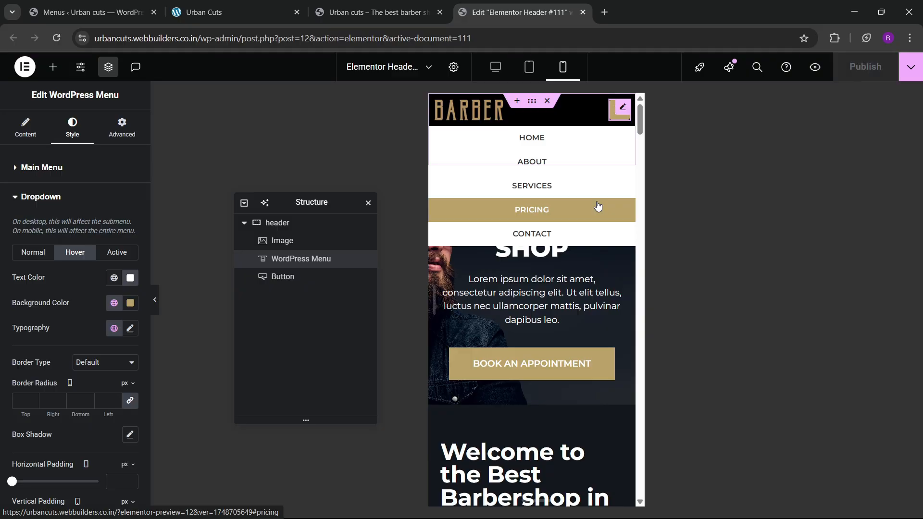
- Switch to the live Urban Cuts home page and reload it
left_click(375, 12)
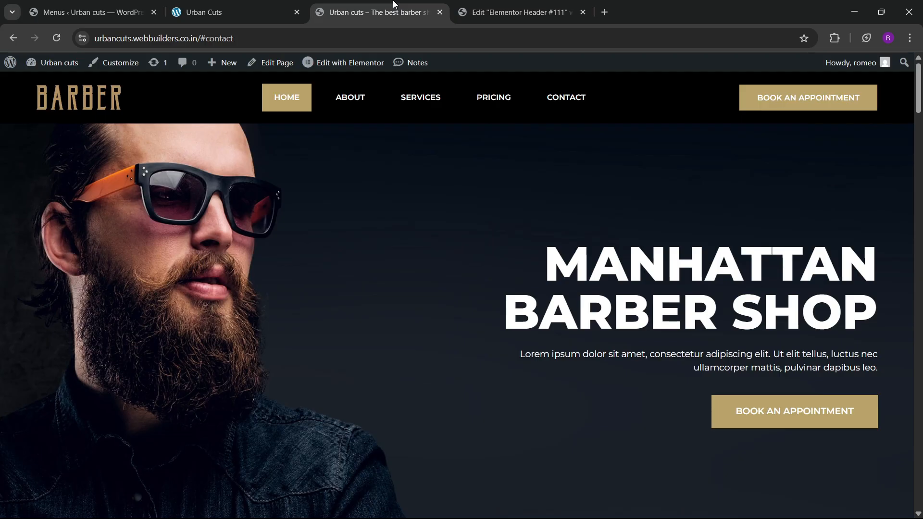
left_click(57, 39)
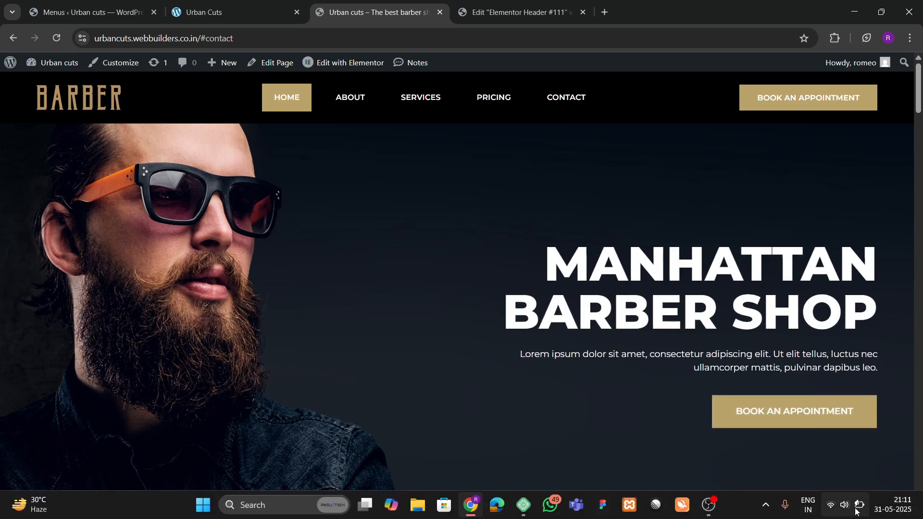
left_click(840, 511)
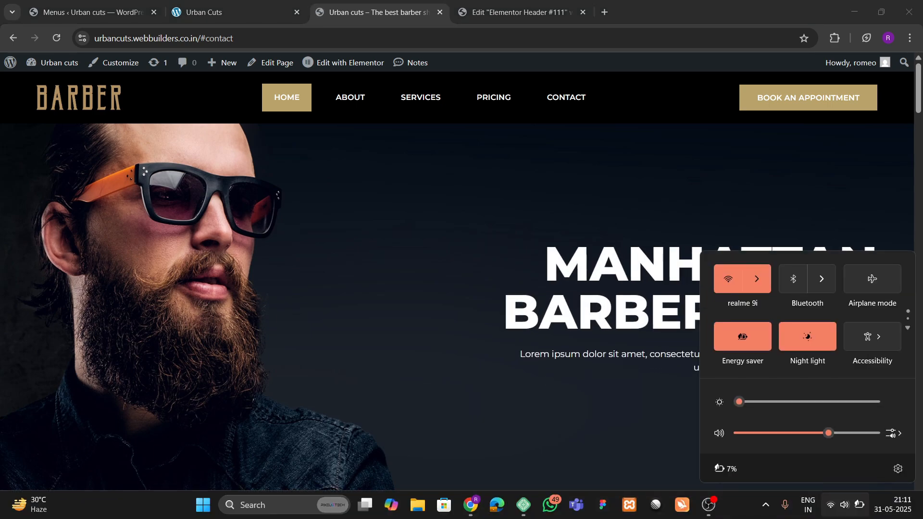
left_click(539, 337)
scroll(539, 337, "down", 5)
scroll(539, 337, "up", 5)
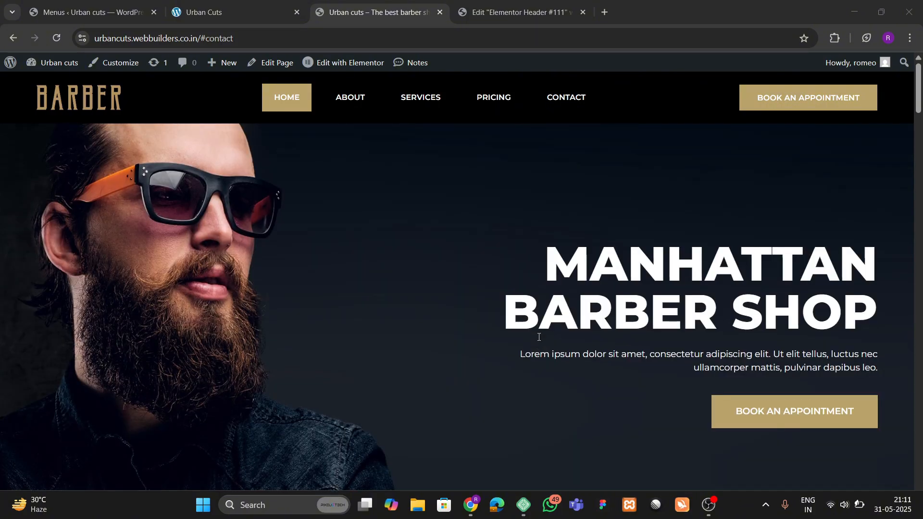
scroll(539, 337, "down", 5)
scroll(463, 241, "up", 3)
- Inspect the live page in the browser's developer tools with device emulation on and the tools docked to the right
right_click(448, 228)
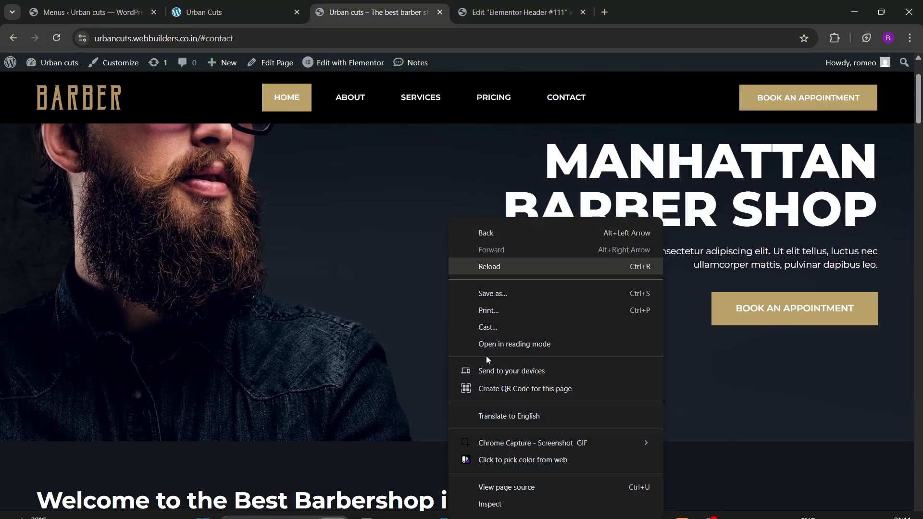
left_click(488, 503)
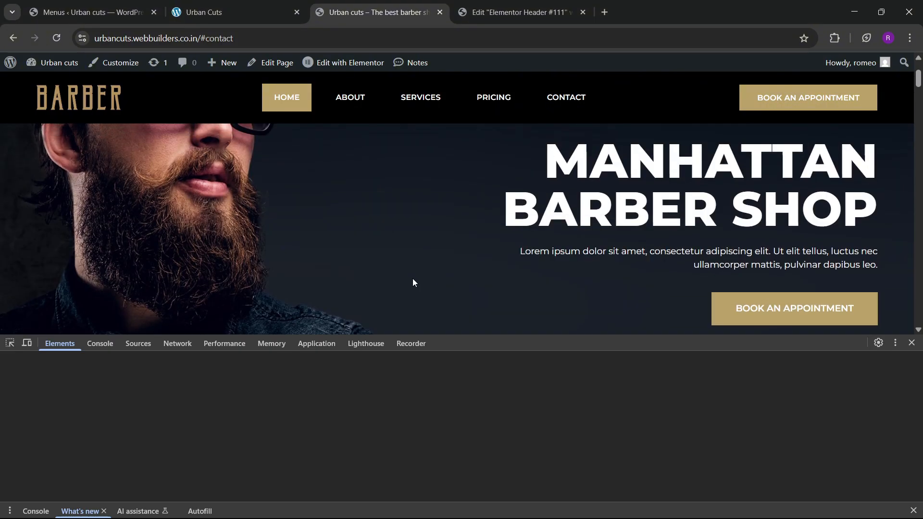
left_click(28, 343)
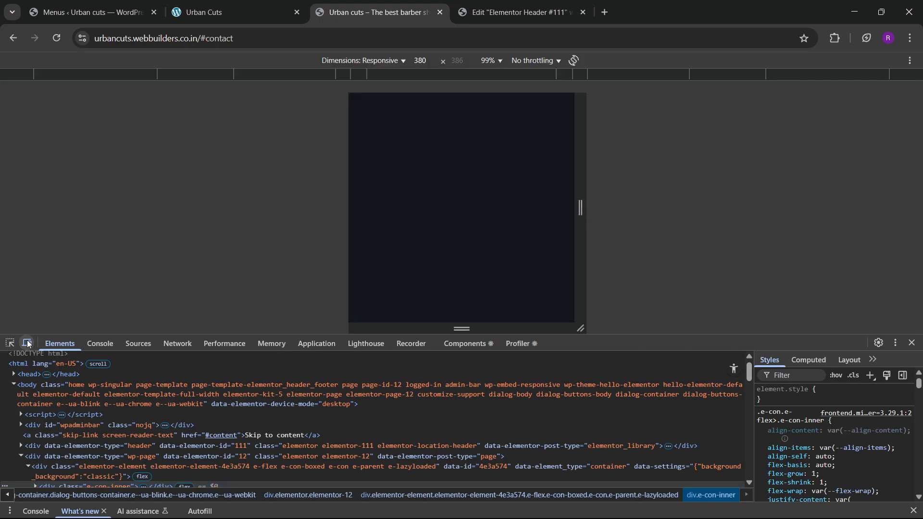
left_click(894, 343)
left_click(901, 363)
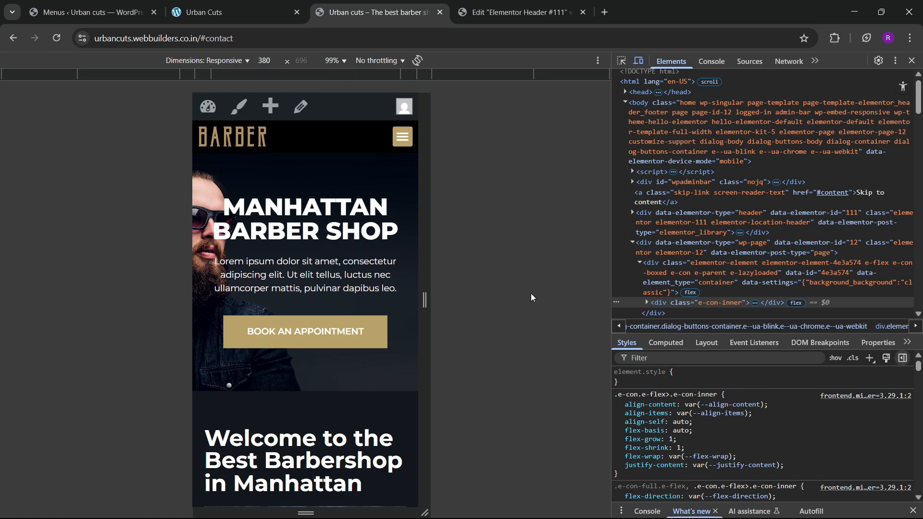
- Check the mobile layout of the live page and test the menu's Services and Pricing links
scroll(356, 312, "down", 10)
scroll(356, 311, "up", 20)
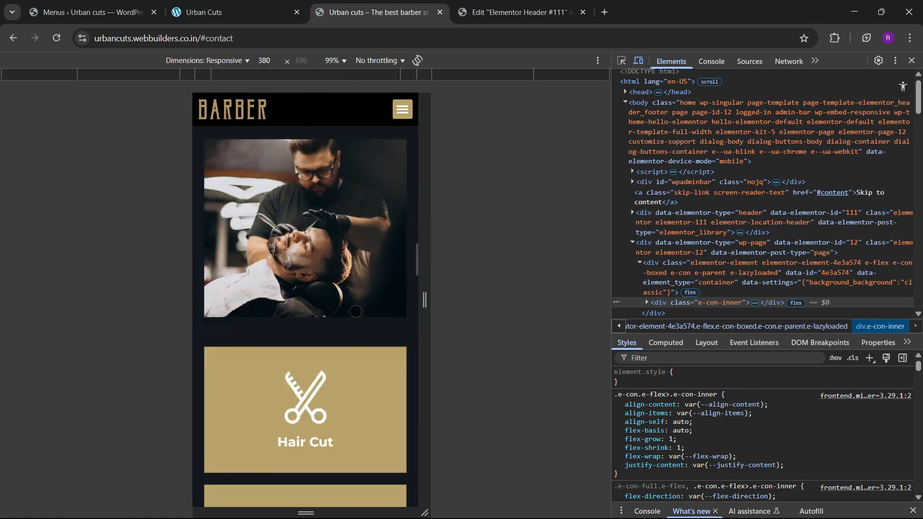
left_click(402, 136)
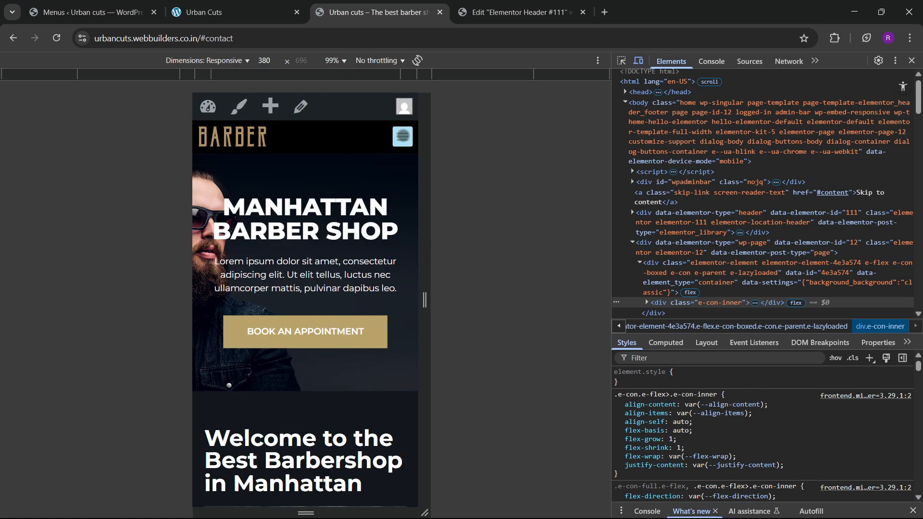
left_click(312, 208)
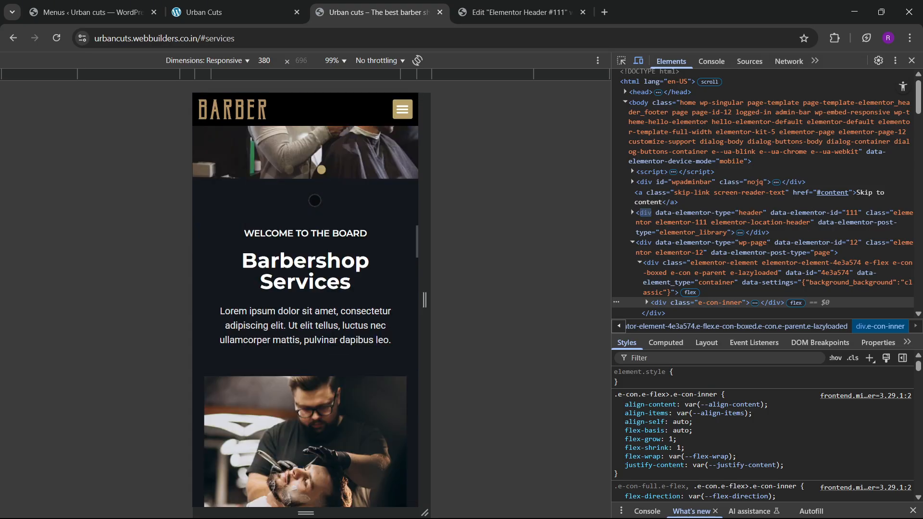
left_click(404, 110)
left_click(312, 207)
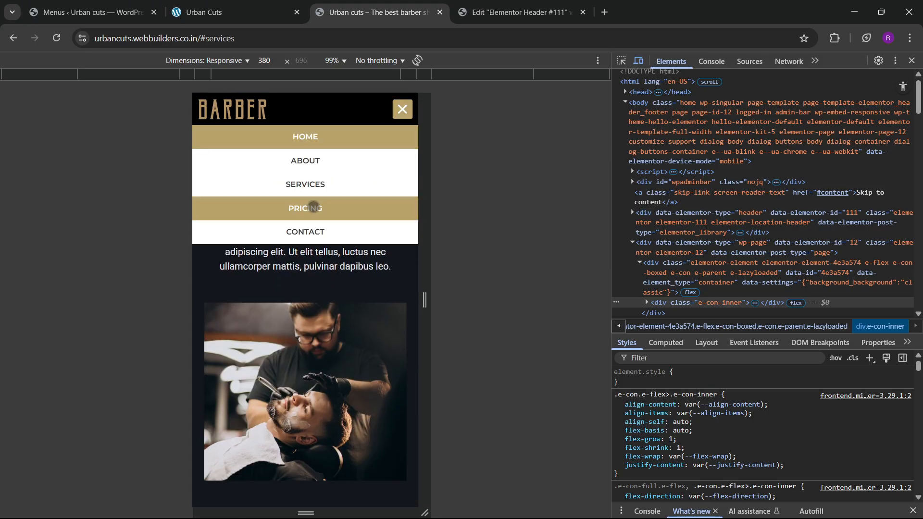
- Close the developer tools, return to the top of the desktop page and dismiss the low battery alert
left_click(911, 61)
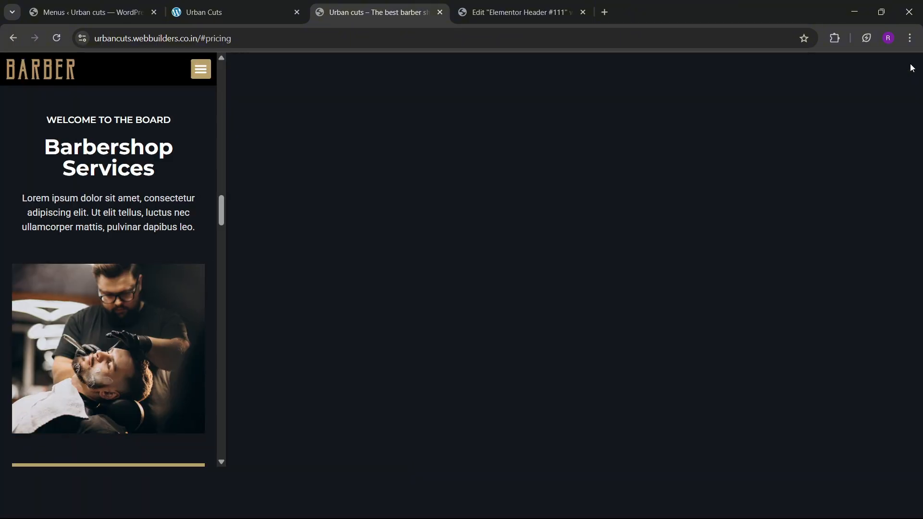
scroll(449, 247, "up", 10)
scroll(448, 252, "up", 10)
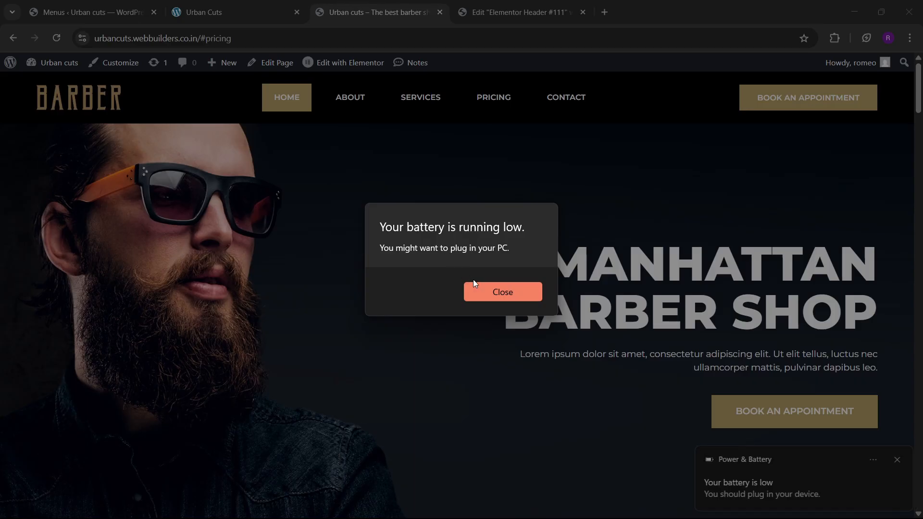
left_click(474, 291)
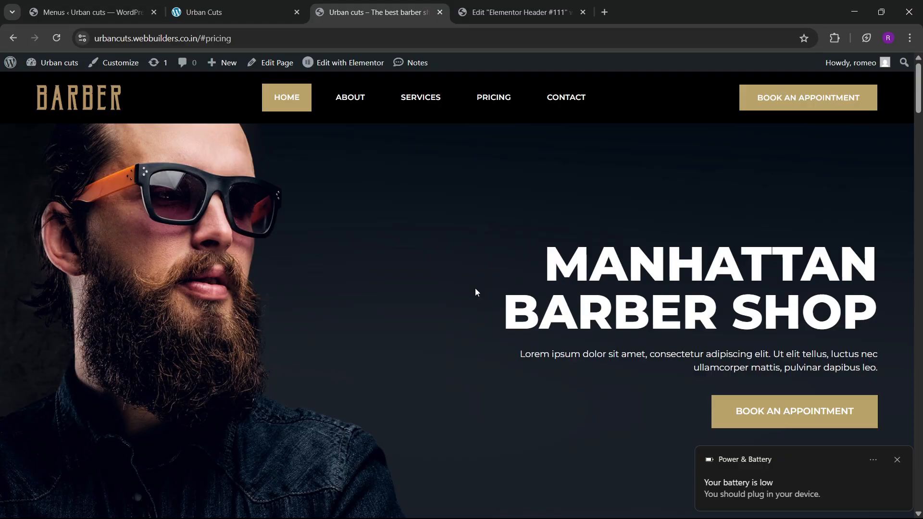